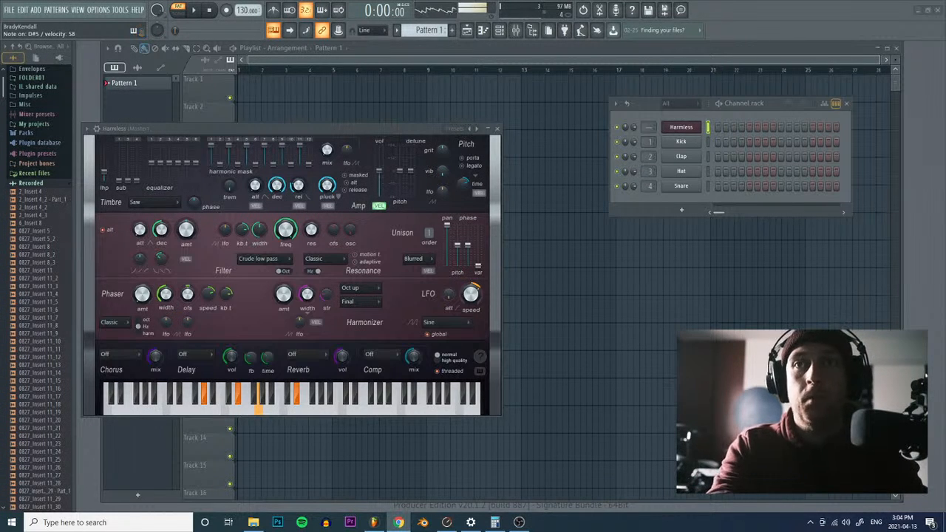
Step: Close the Harmless synth window
left_click(496, 128)
key("alt+Tab")
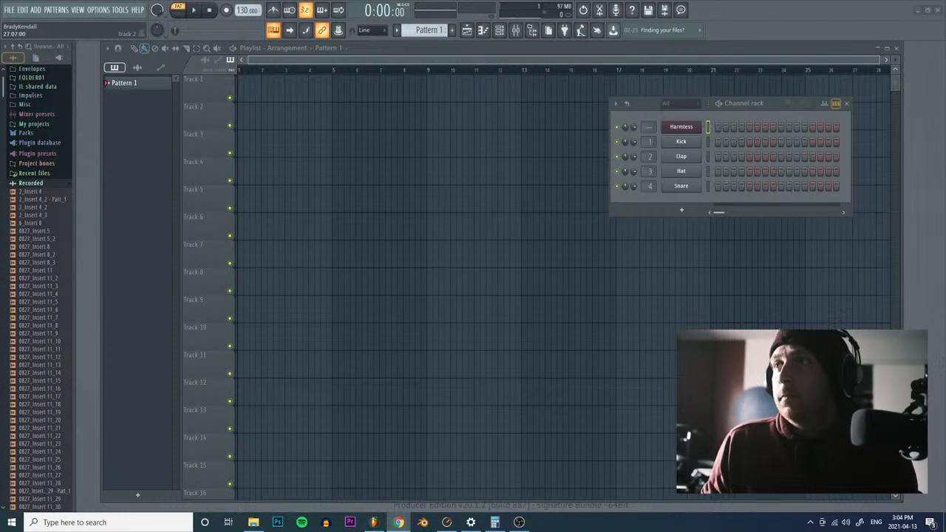
key("alt+Tab")
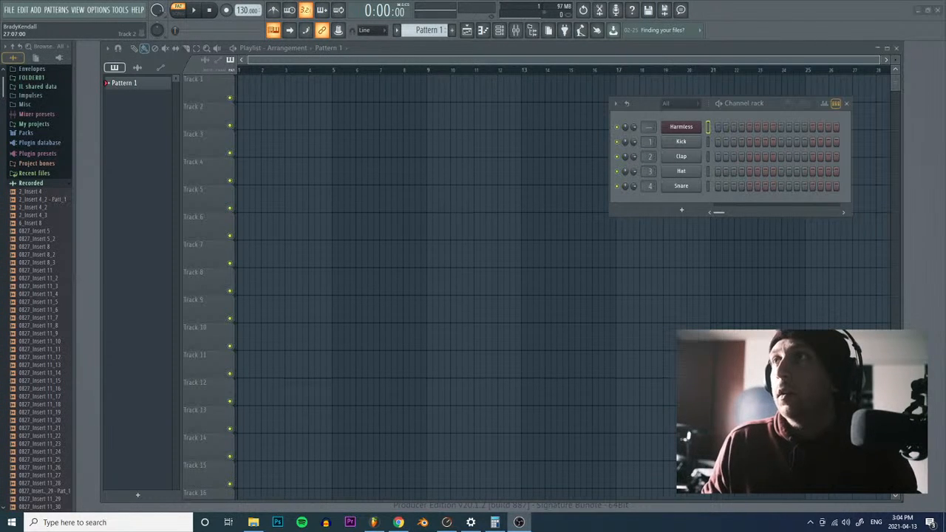
key("alt+Tab")
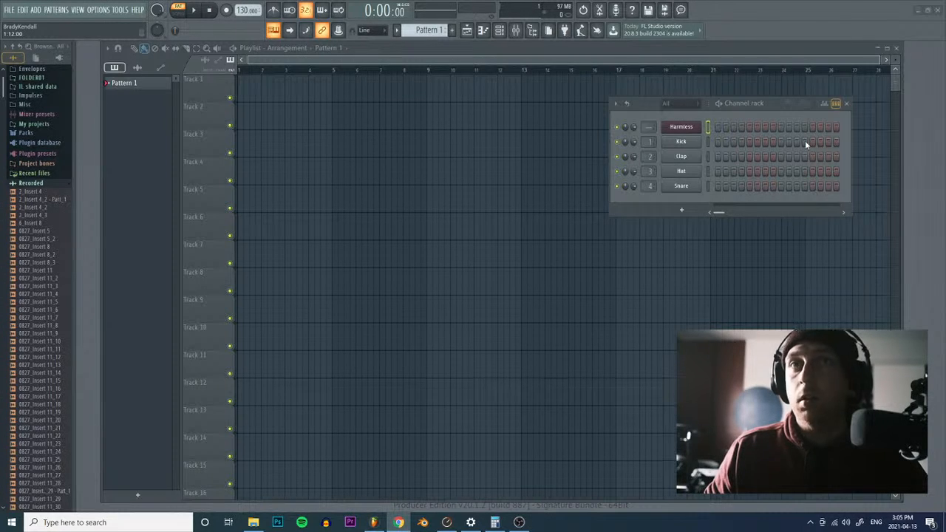
Step: Reposition the Channel rack over roughly bars 12 to 22 of the playlist
left_click_drag(776, 109, 856, 194)
mouse_move(662, 43)
left_mouse_down()
mouse_move(669, 48)
mouse_move(660, 46)
left_mouse_up()
left_click(926, 205)
left_click_drag(851, 193, 652, 145)
right_click(573, 170)
mouse_move(601, 246)
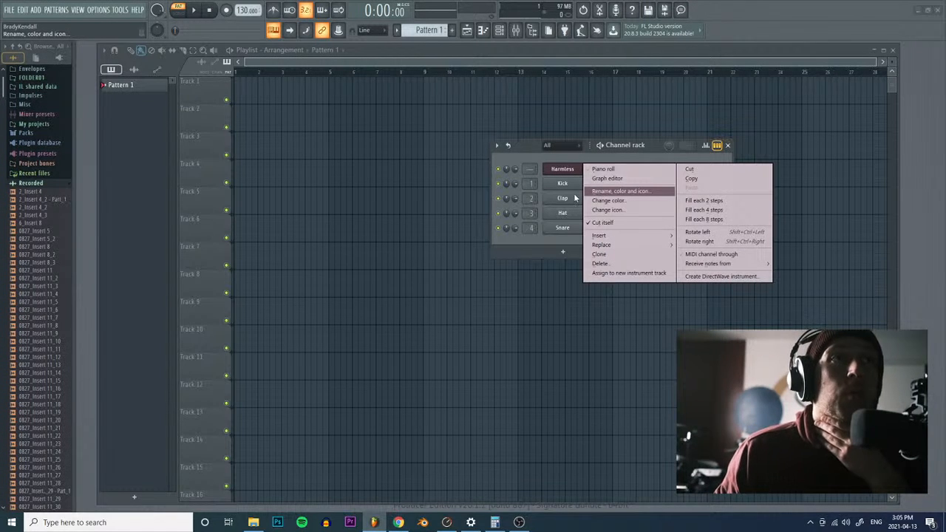
Step: Set the project tempo to 110 BPM and switch playback to song mode
left_click(240, 7)
left_click_drag(241, 10, 241, 23)
left_click(178, 14)
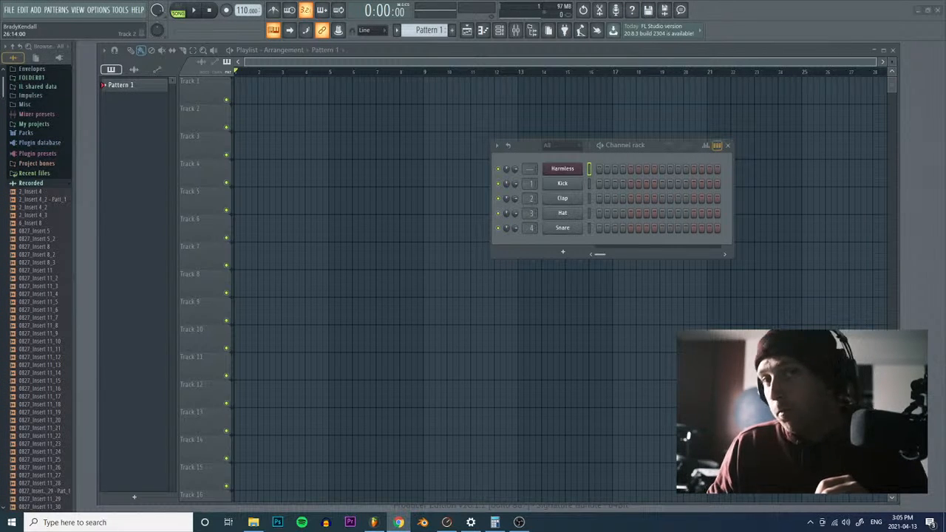
Step: Open the Harmless synth from its channel and move its window away from the playlist's edge
right_click(562, 170)
left_click(566, 170)
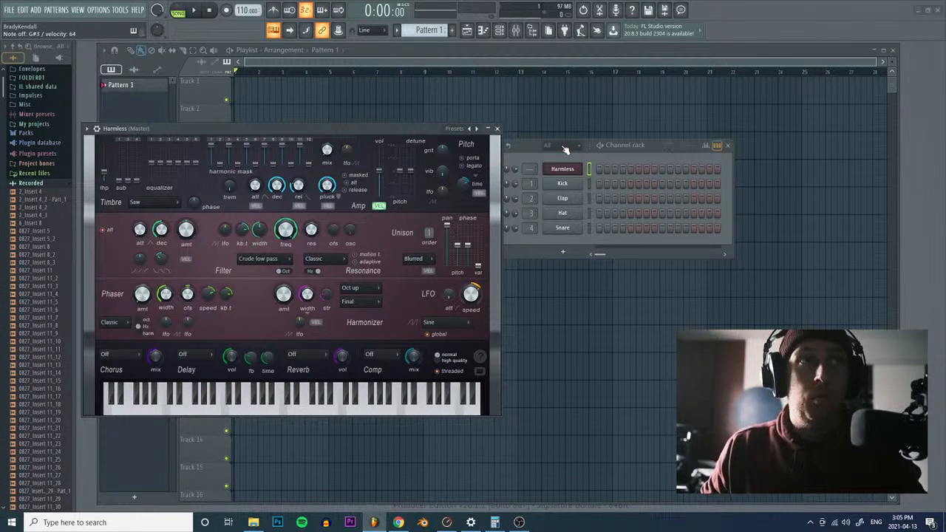
left_click_drag(236, 129, 307, 181)
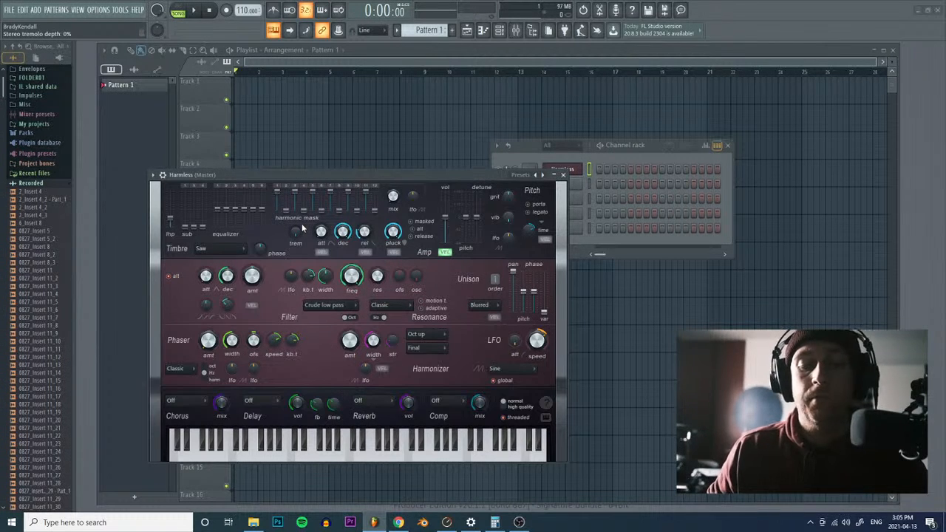
Step: Audition notes in Harmless while raising its sub-harmonic levels and rolling off the upper equalizer bands
key("s")
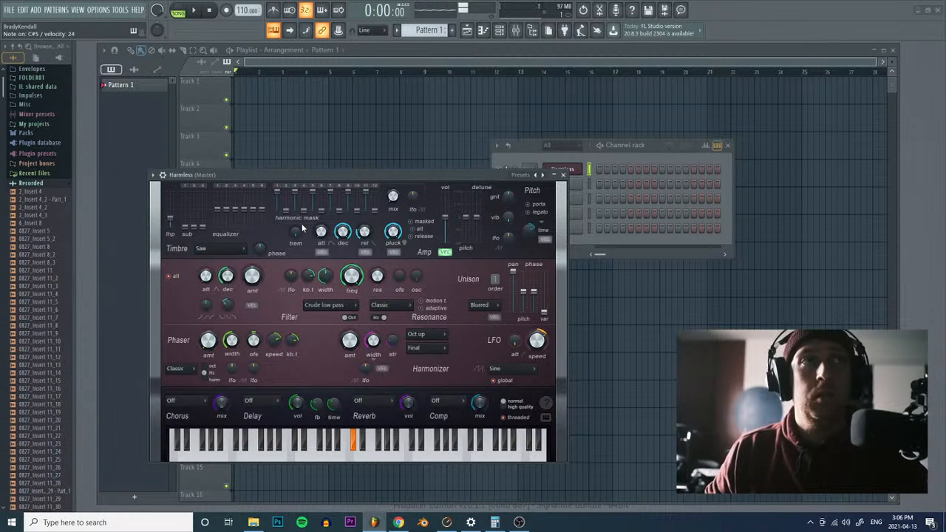
key("s")
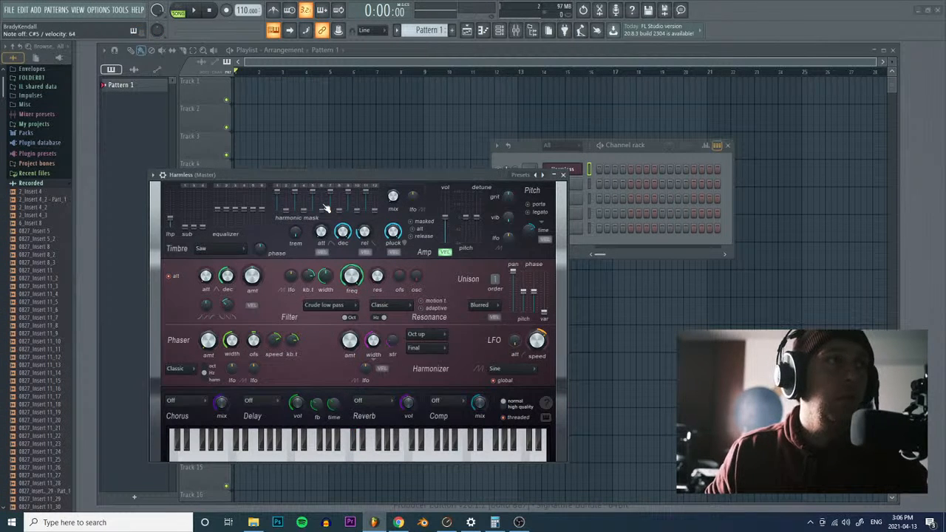
key("s")
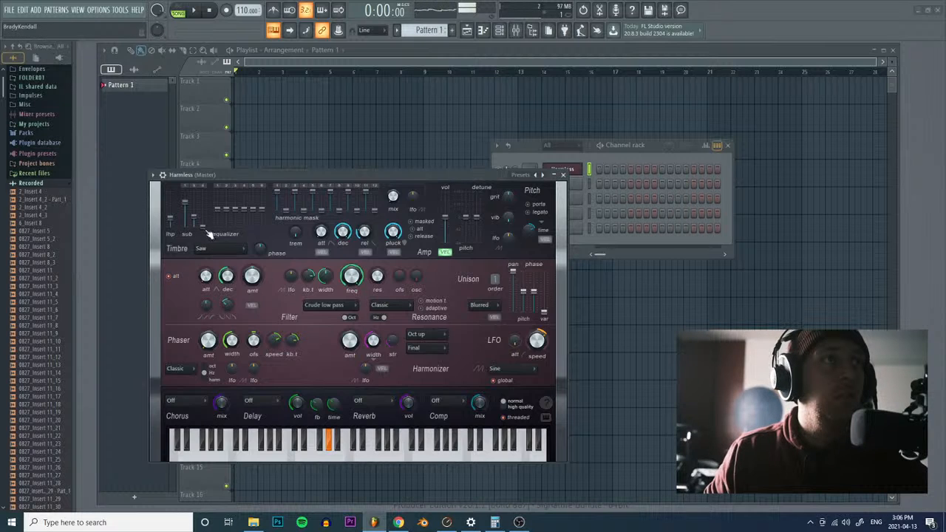
mouse_move(262, 210)
left_mouse_down()
mouse_move(263, 227)
mouse_move(236, 212)
left_mouse_up()
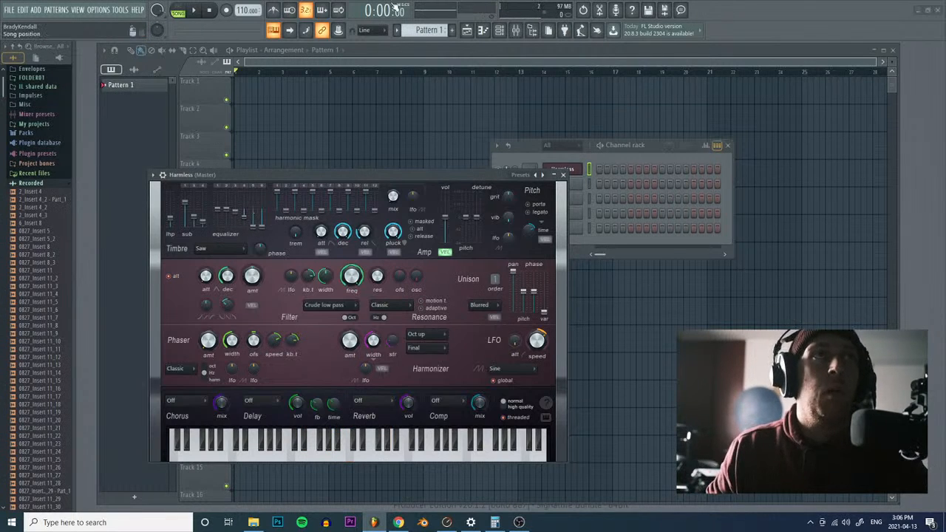
Step: Open the mixer and route the Harmless channel to mixer insert 1
left_click(515, 29)
left_click_drag(494, 175, 440, 163)
left_click(522, 170)
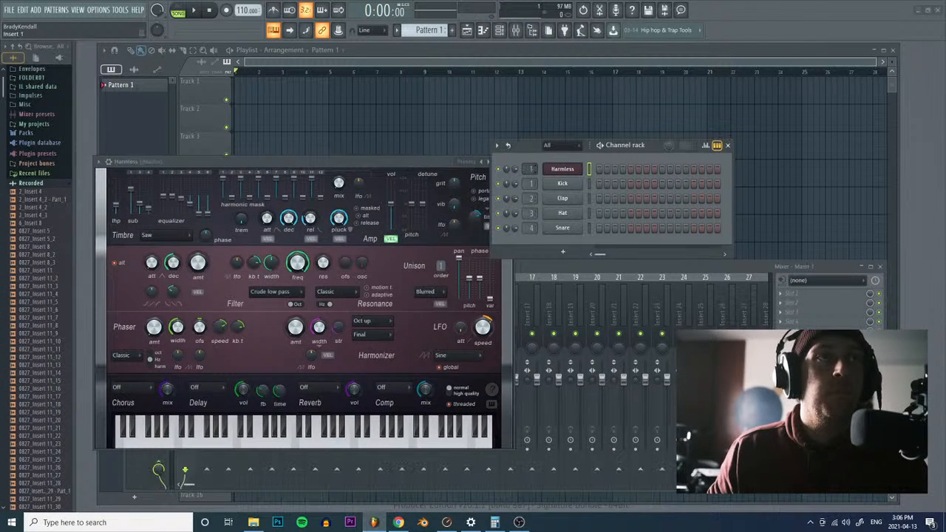
left_click(665, 264)
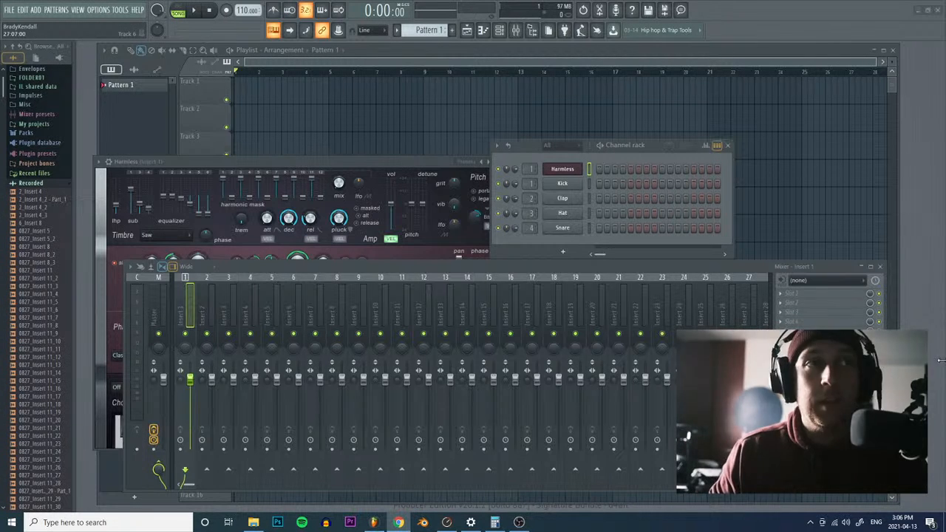
Step: Load Fruity parametric EQ 2 into the first effect slot of Insert 1
left_click_drag(400, 164, 392, 115)
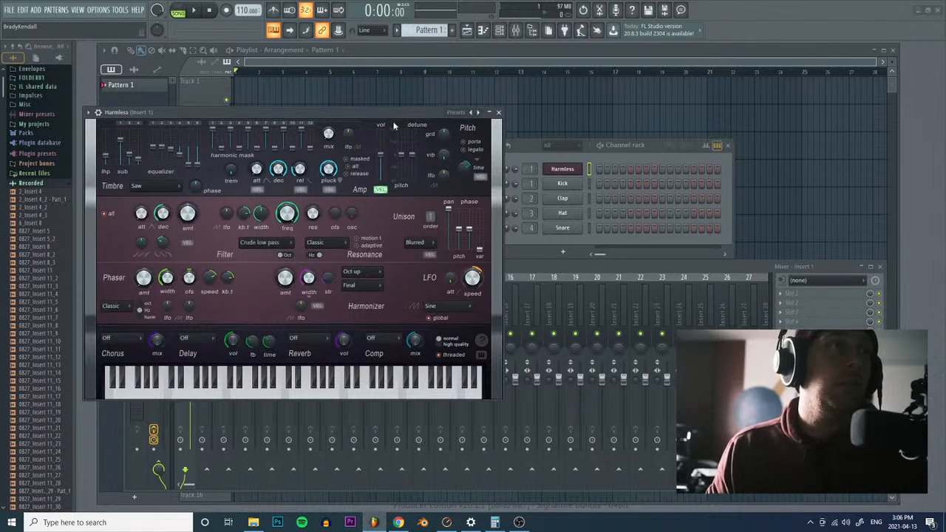
left_click(786, 299)
left_click(650, 331)
Step: Shape the EQ with low and high cuts, a dip on band 3 and a slight boost on band 4
left_click_drag(233, 183, 226, 230)
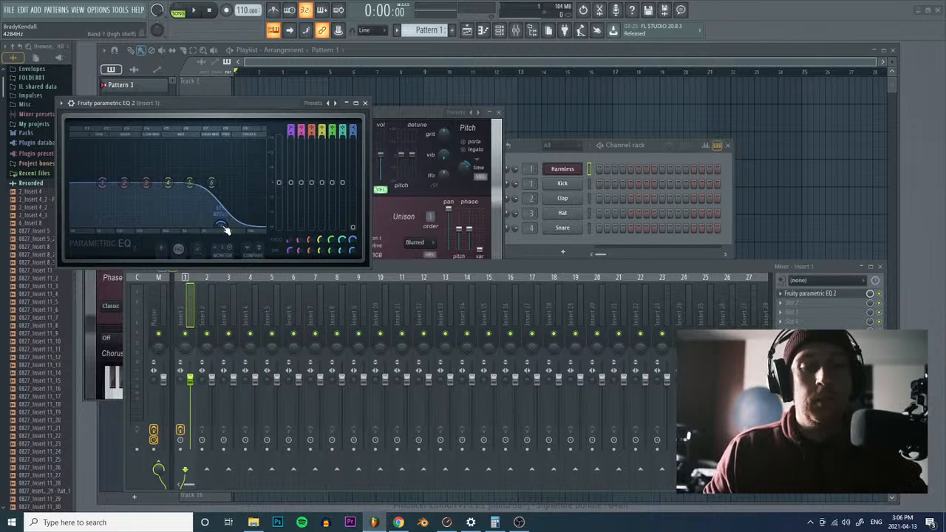
left_click_drag(239, 103, 529, 109)
left_click_drag(391, 189, 464, 182)
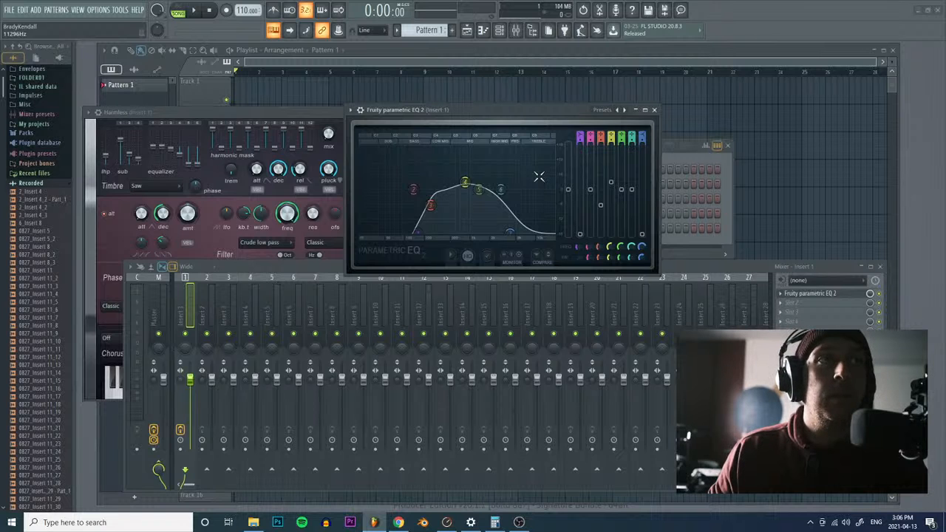
Step: Arrange the parametric EQ and Channel rack windows so the mixer and Harmless are accessible
left_click_drag(524, 116, 803, 81)
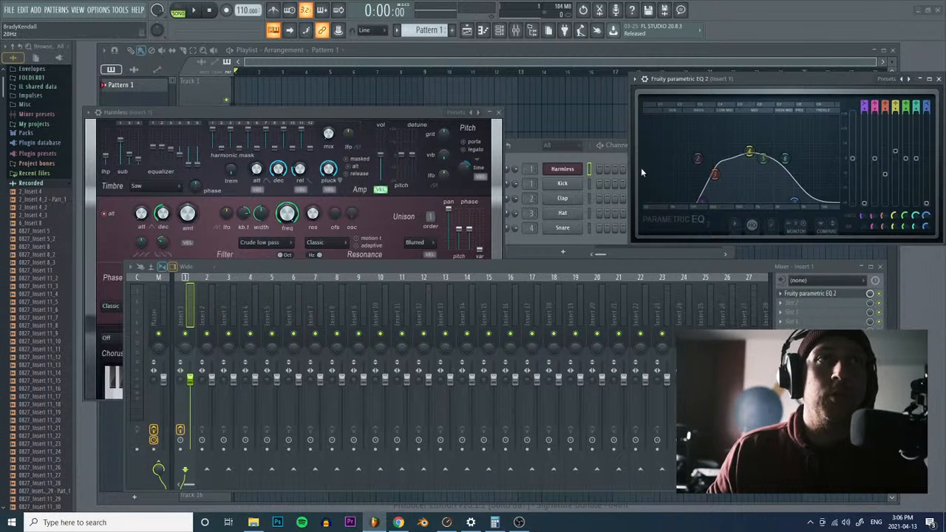
left_click(621, 157)
left_click_drag(659, 150, 608, 135)
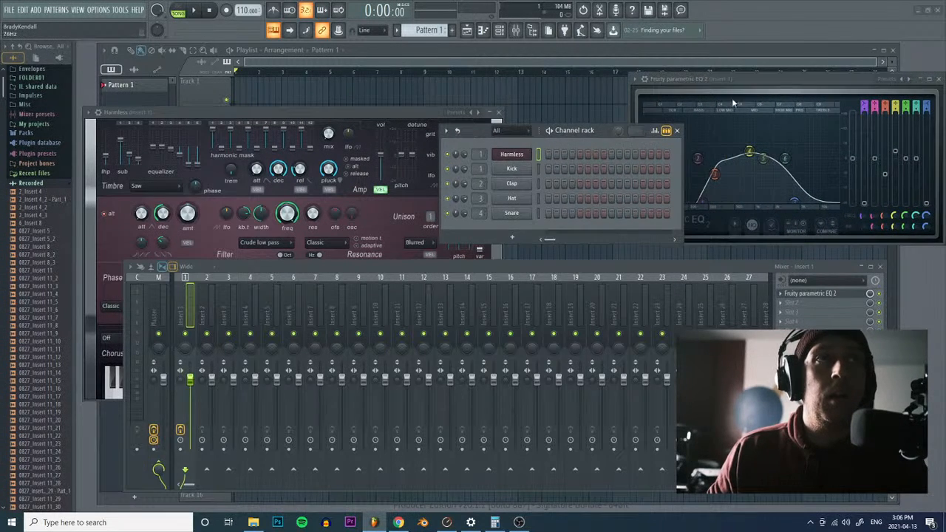
left_click(750, 81)
left_click_drag(750, 81, 695, 95)
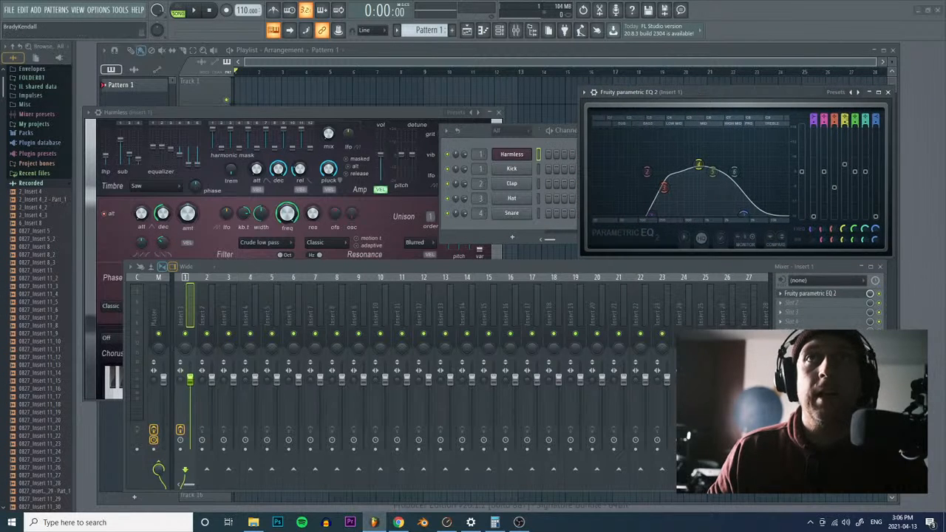
Step: Load Guitar Rig 5 into the second effect slot of Insert 1
key("alt+Tab")
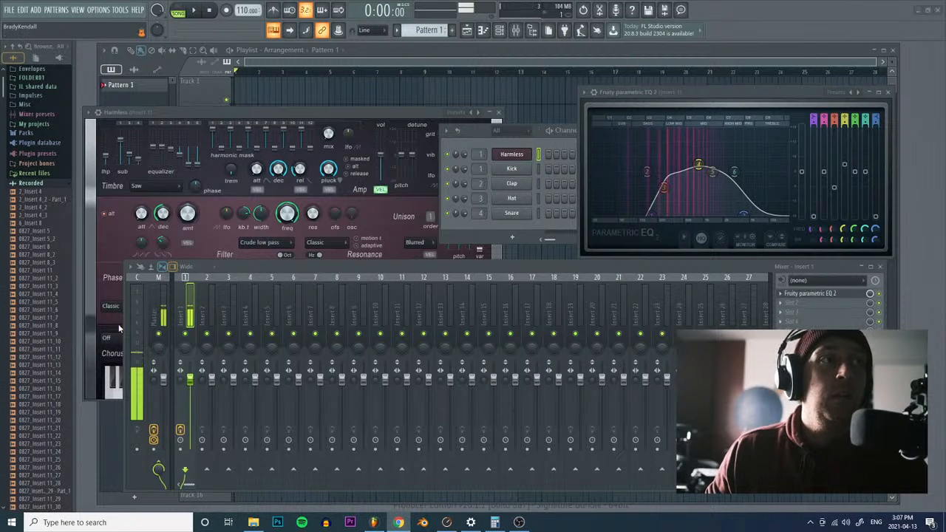
left_click(802, 303)
mouse_move(793, 290)
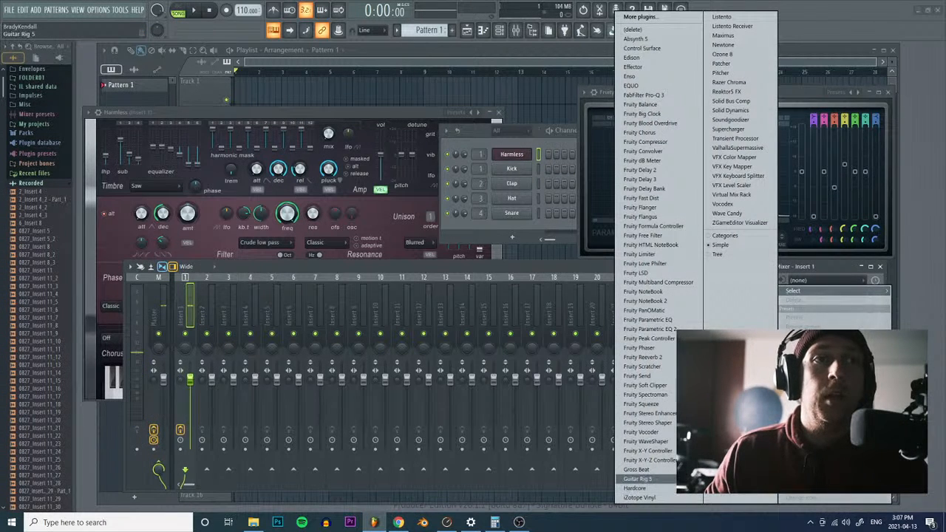
left_click(637, 479)
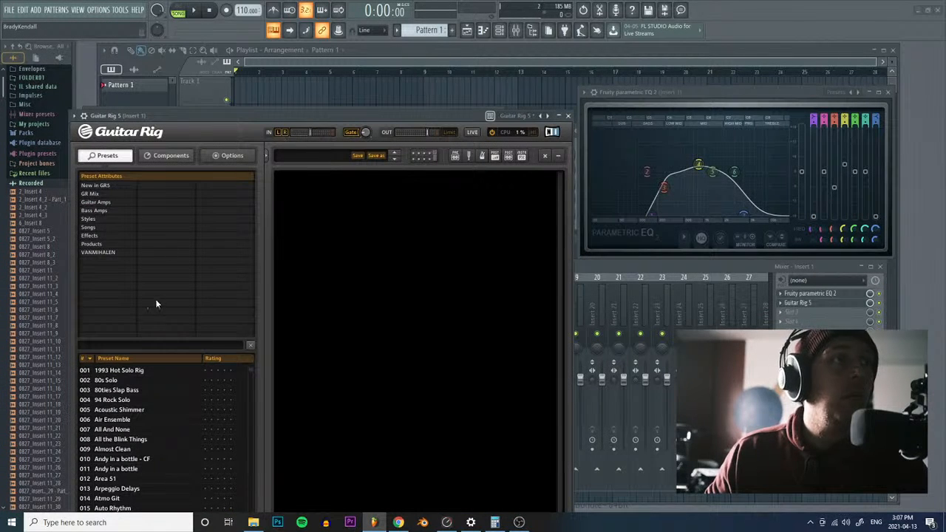
Step: Add the Little Reflektor reverb to the Guitar Rig rack and set its reverb to XXL B
left_click(171, 155)
left_click(178, 296)
left_click_drag(205, 314, 461, 210)
left_click(438, 201)
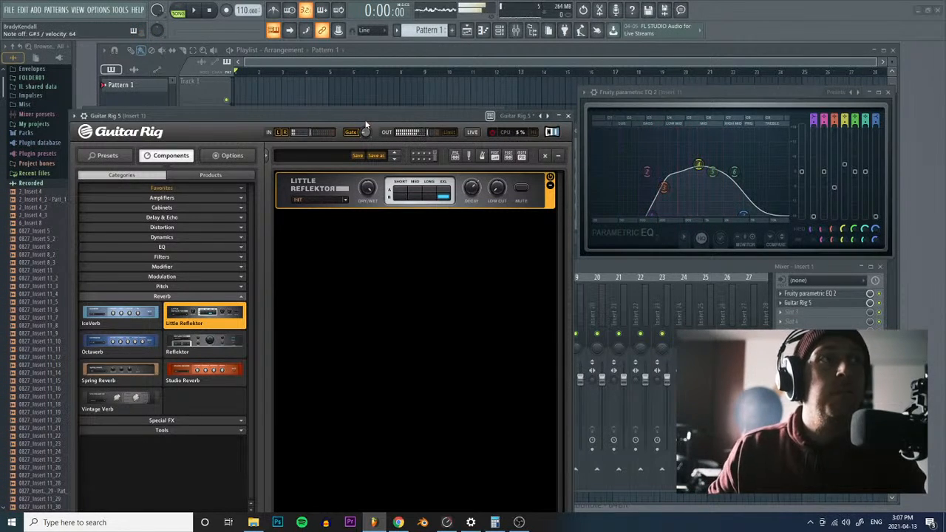
Step: Add a Tape Echo below Little Reflektor in the rack and turn down its speed
left_click(221, 219)
left_click_drag(207, 266, 462, 320)
left_click_drag(452, 264, 455, 337)
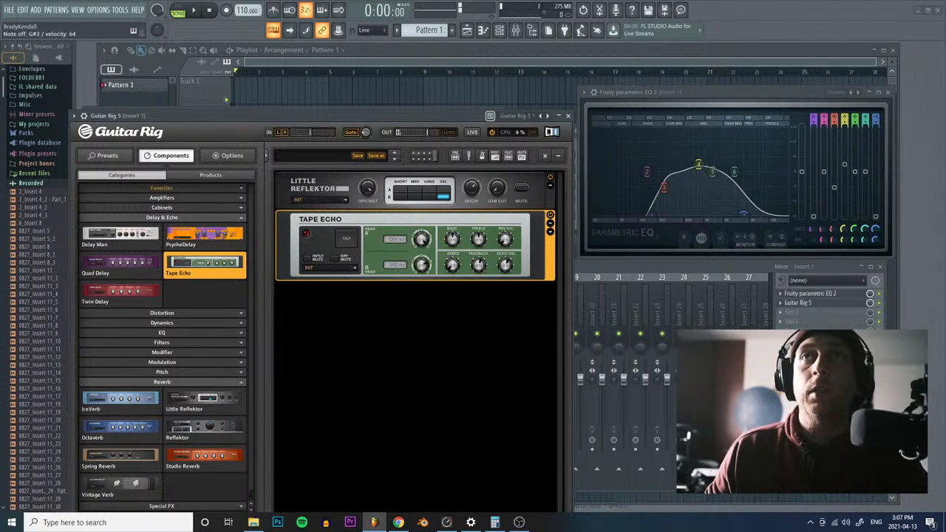
Step: Move the Guitar Rig window aside and bring the Harmless window to the front
key("alt+Tab")
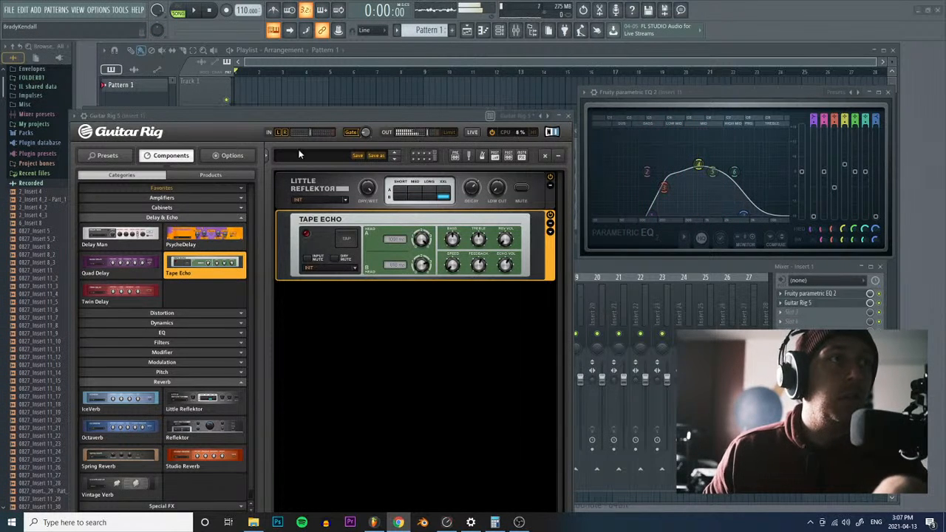
left_click_drag(414, 118, 642, 80)
left_click(261, 114)
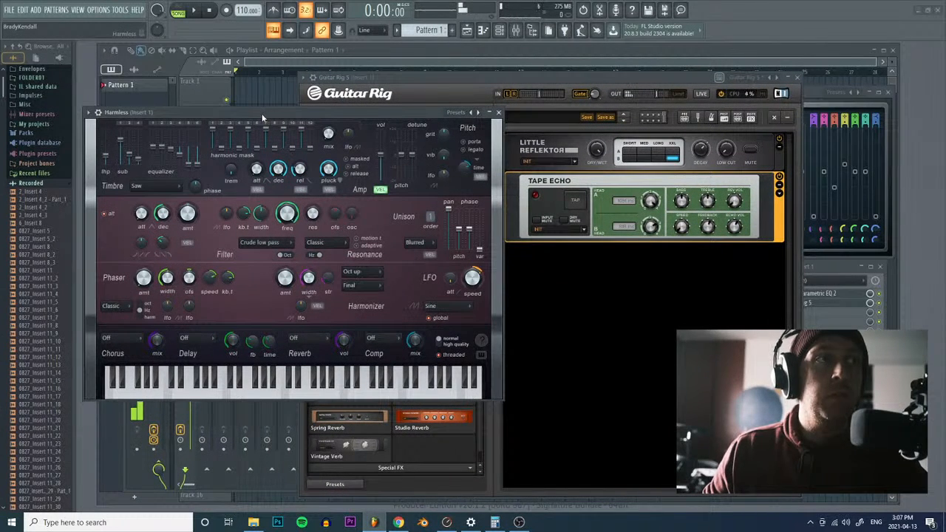
Step: Draw a one-bar G#4 note at bar 1 in the Harmless channel's piano roll and audition the pattern
left_click(500, 29)
right_click(512, 154)
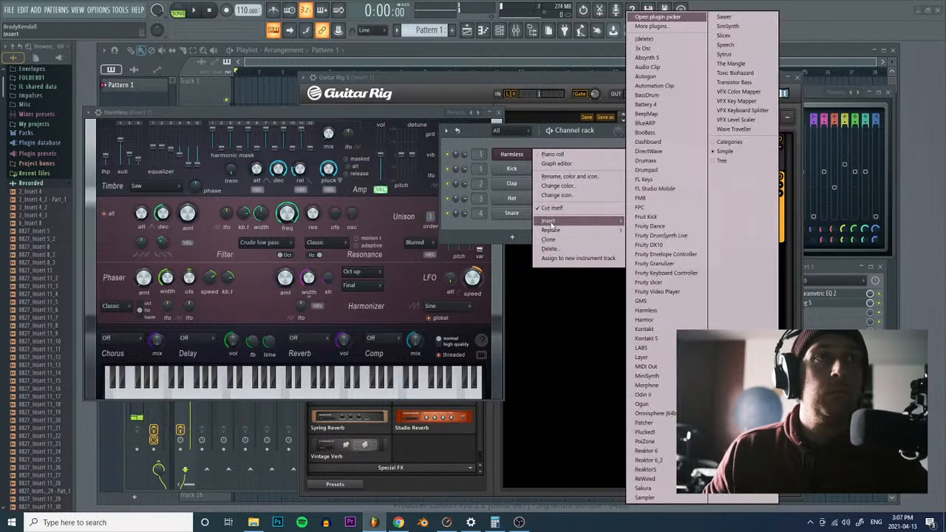
left_click(566, 154)
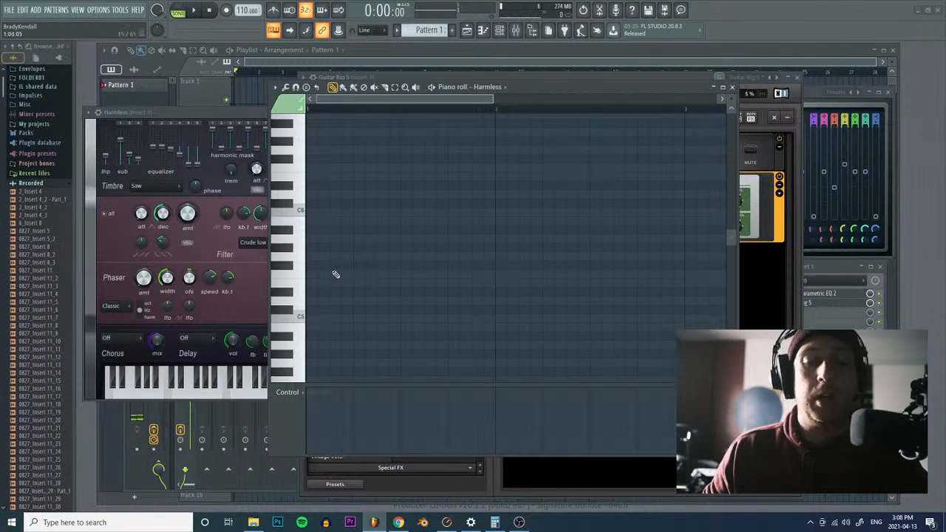
left_click(317, 354)
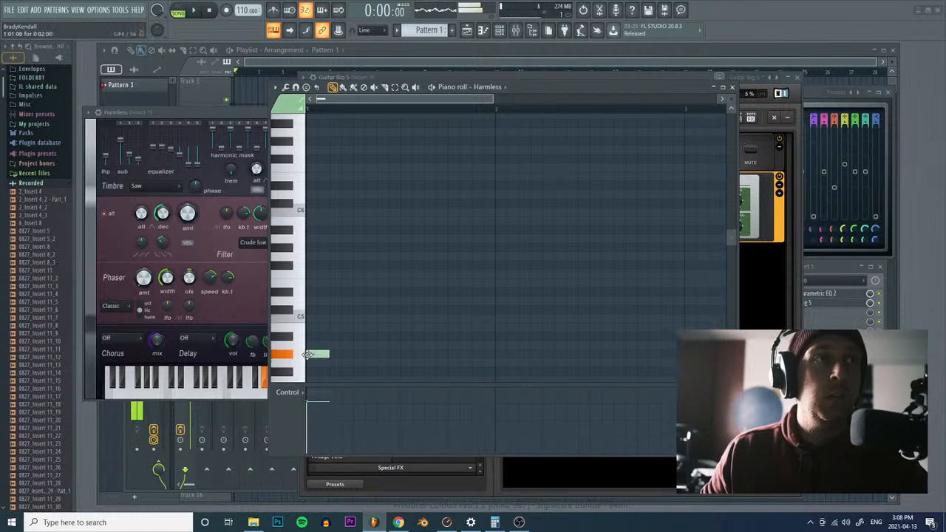
left_click_drag(329, 354, 496, 353)
left_click(194, 10)
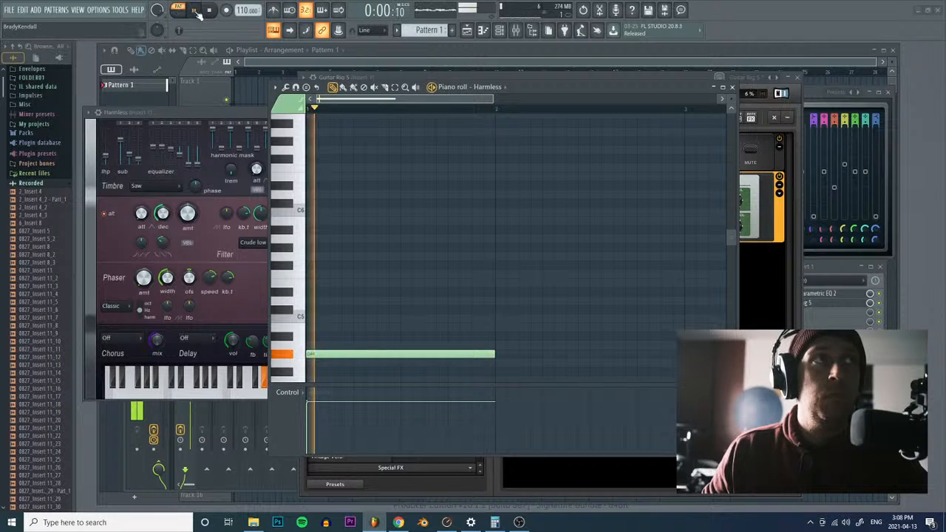
left_click(209, 9)
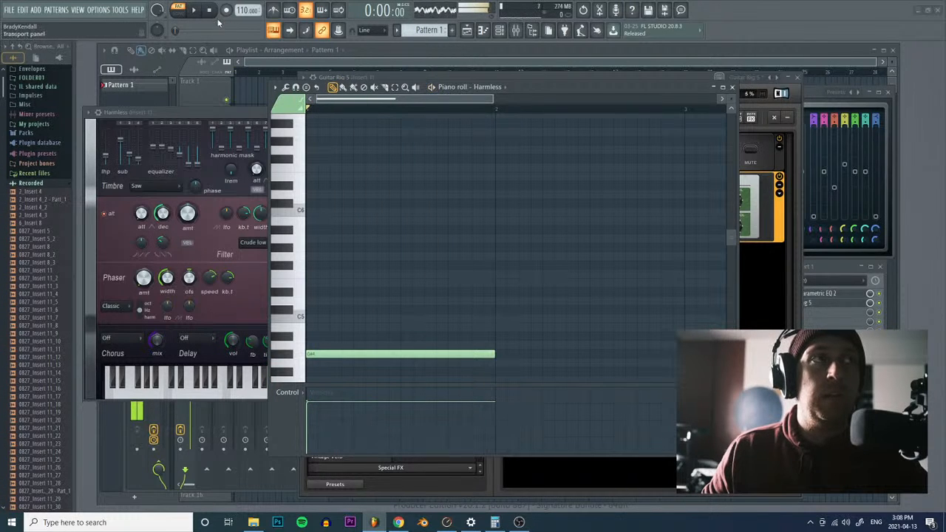
Step: Reshape the harmonic mask levels in Harmless and fine-tune its filter envelope and filter frequency
left_click(196, 117)
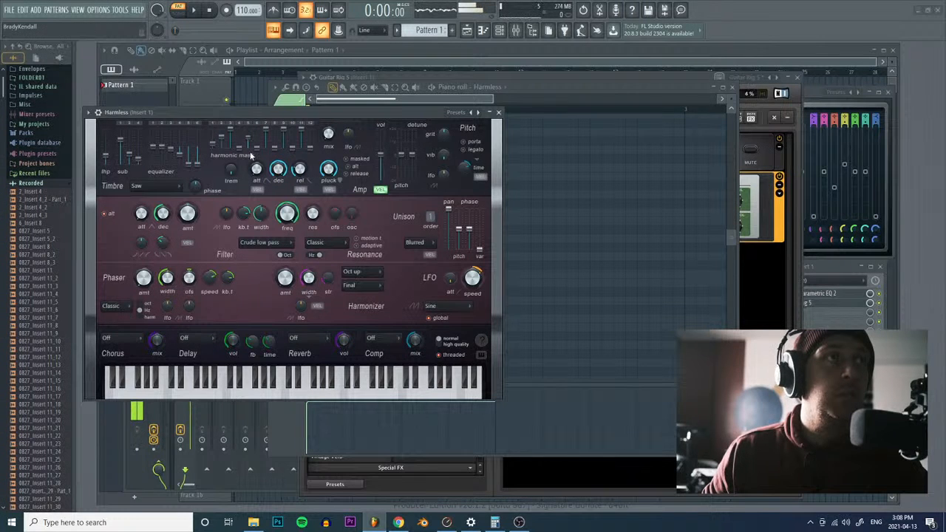
left_click_drag(140, 244, 140, 235)
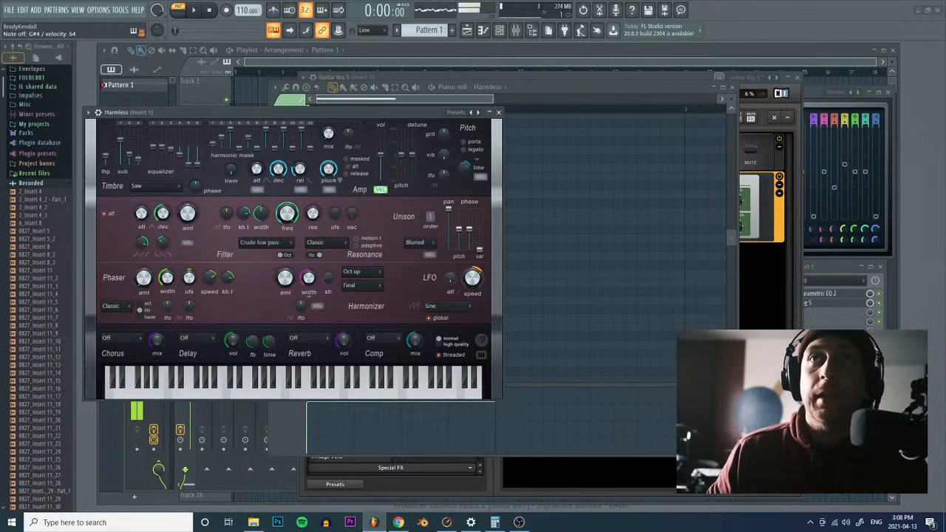
key("alt+Tab")
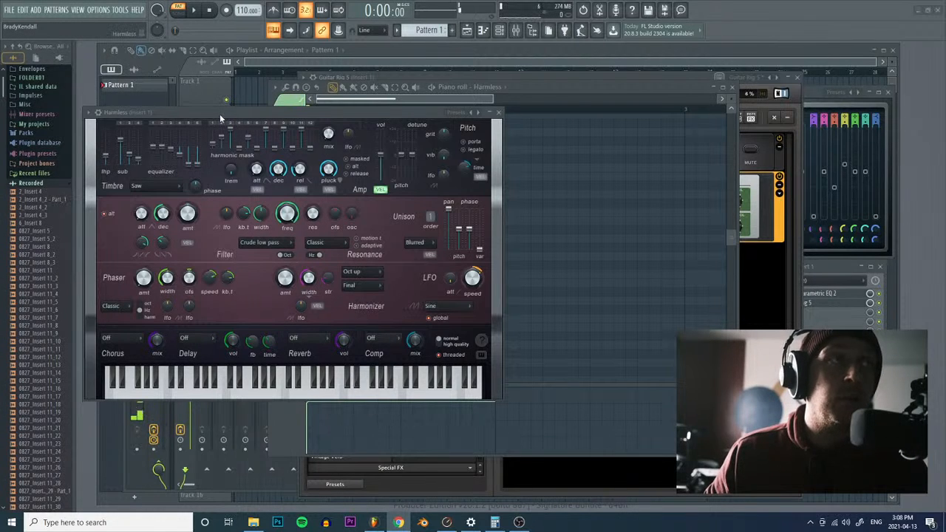
mouse_move(286, 214)
left_mouse_down()
mouse_move(286, 240)
mouse_move(288, 218)
left_mouse_up()
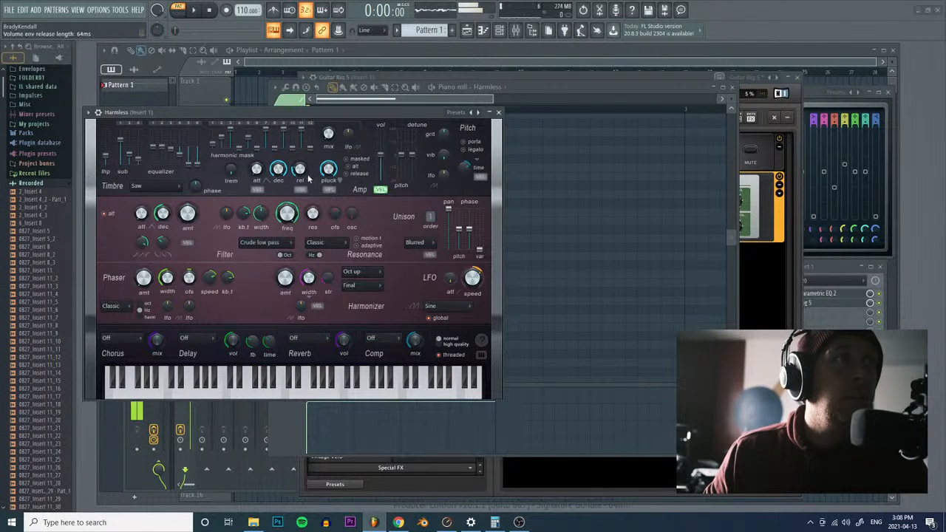
Step: Adjust the harmonic mask LFO amount and the filter envelope shape in Harmless
left_click_drag(348, 135, 328, 118)
left_click_drag(160, 243, 157, 260)
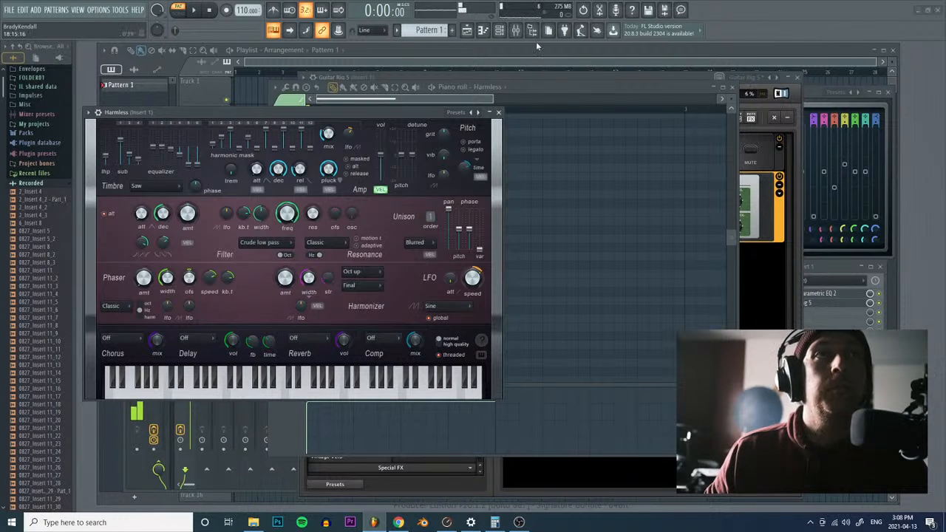
Step: Replace the Harmless channel with Kontakt 5 and load the CASSET-4 instrument into it
left_click(499, 29)
right_click(528, 154)
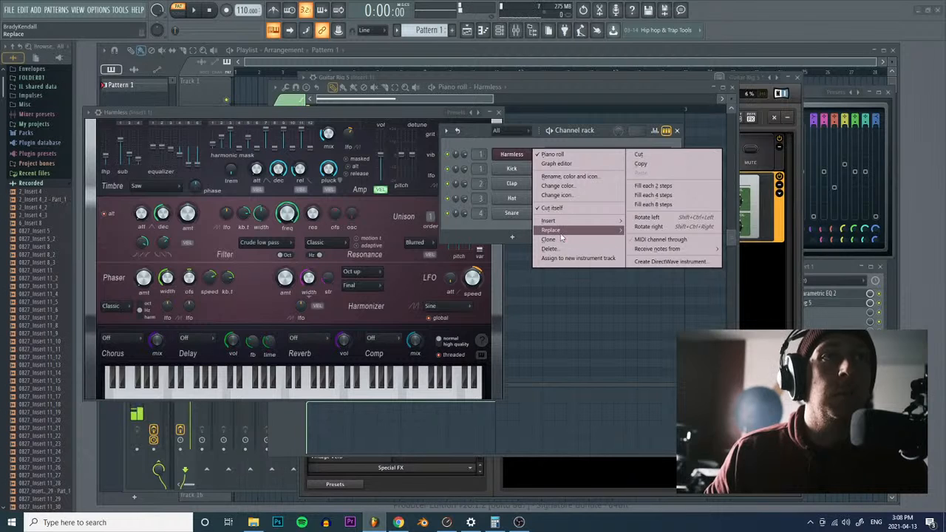
mouse_move(561, 236)
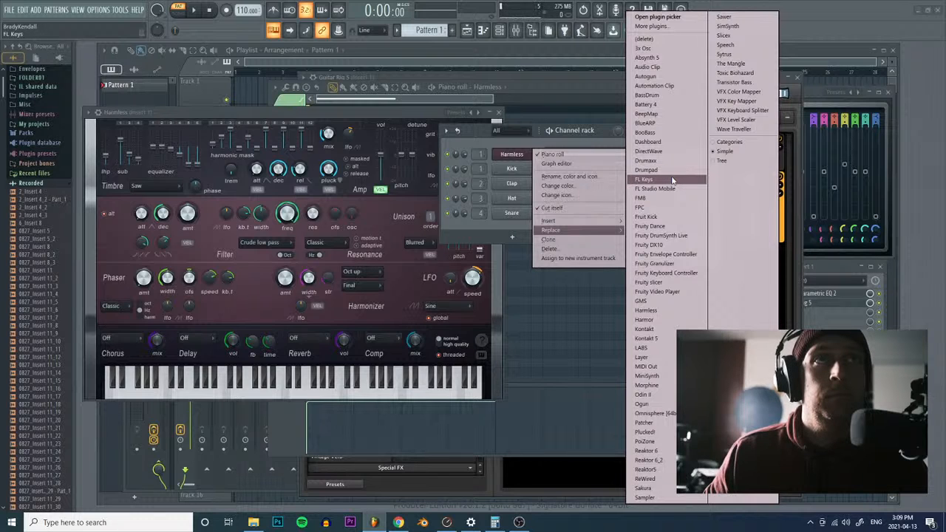
left_click(650, 338)
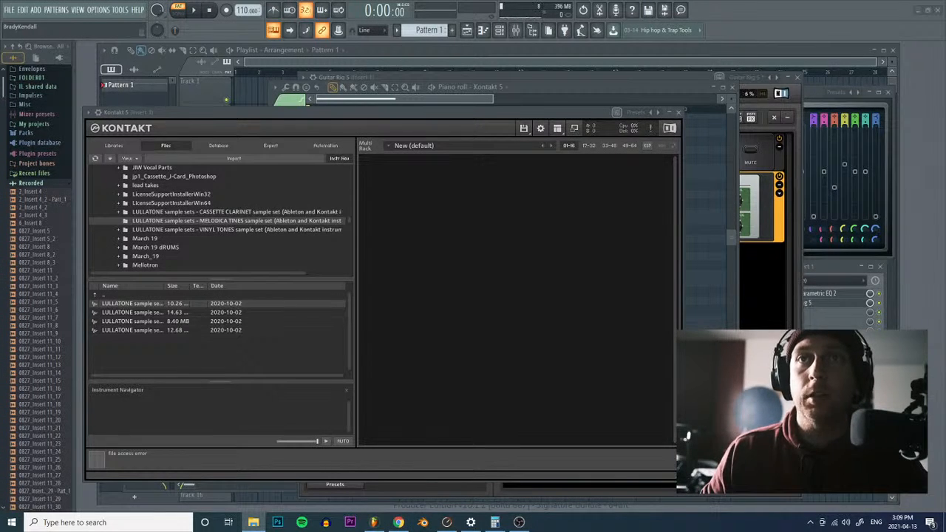
left_click_drag(373, 521, 483, 254)
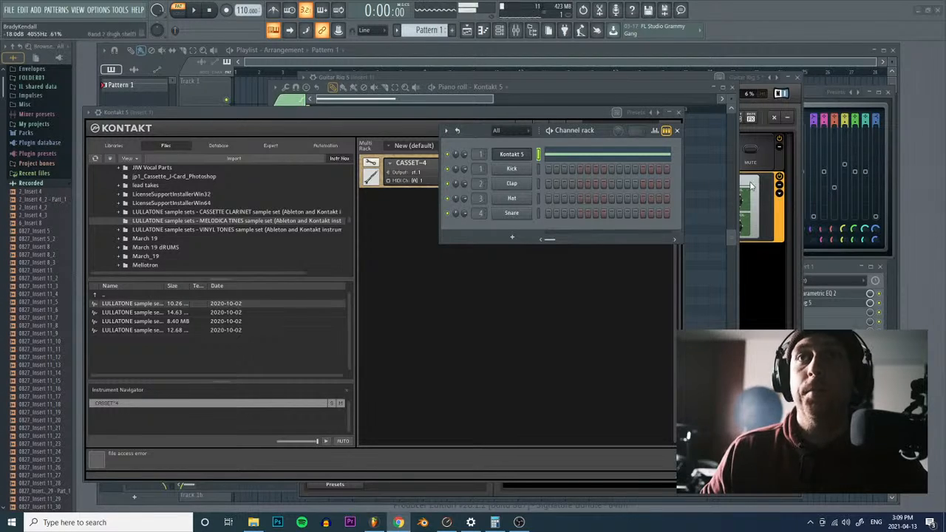
Step: Reposition the Kontakt window and shrink it so it fits beside the other windows
mouse_move(393, 118)
left_mouse_down()
mouse_move(389, 106)
mouse_move(404, 148)
mouse_move(399, 118)
left_mouse_up()
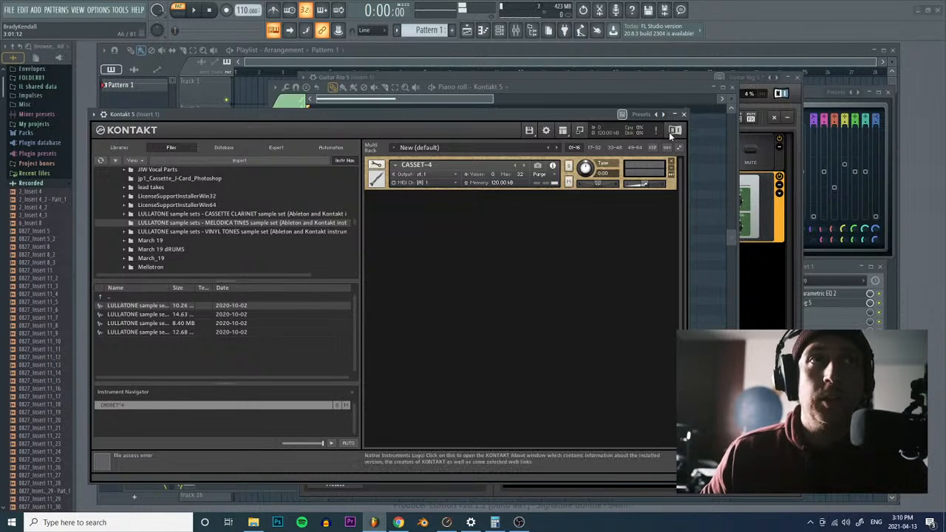
mouse_move(559, 115)
left_mouse_down()
mouse_move(570, 124)
mouse_move(552, 116)
left_mouse_up()
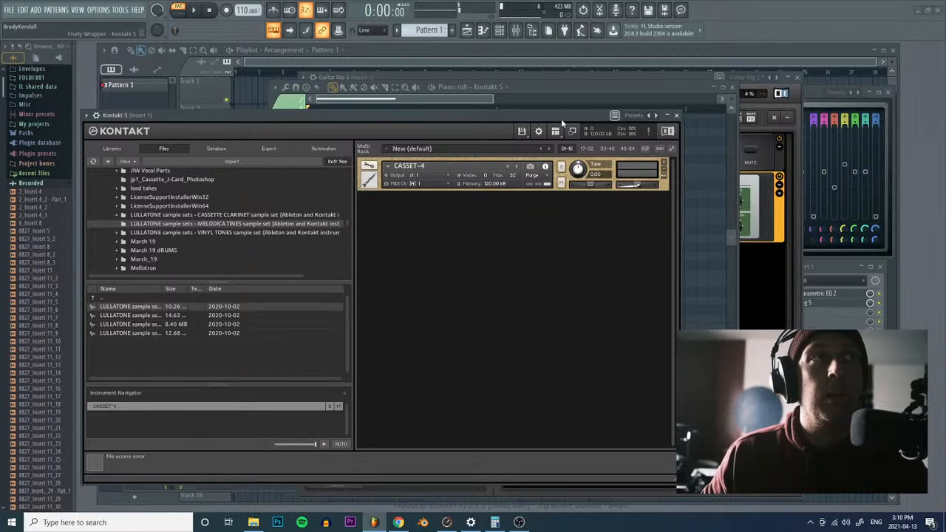
left_click_drag(454, 119, 485, 114)
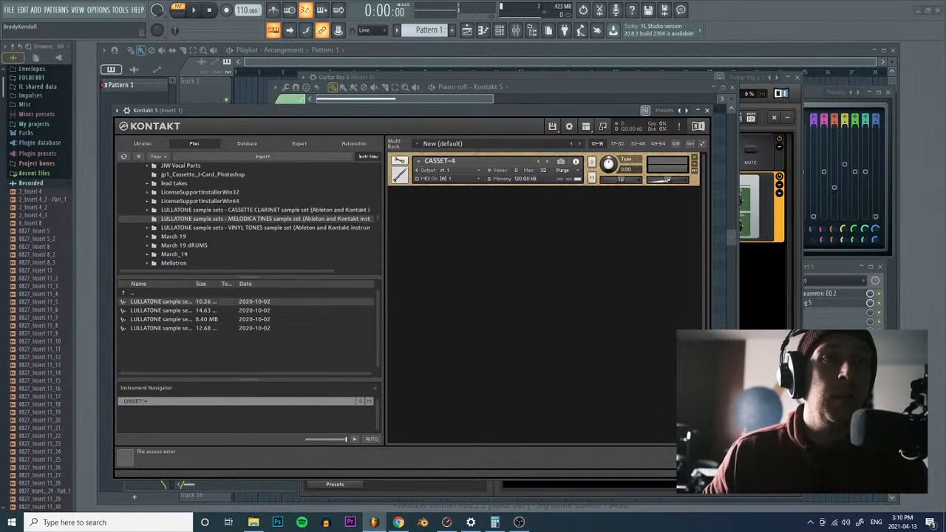
left_click_drag(707, 475, 640, 467)
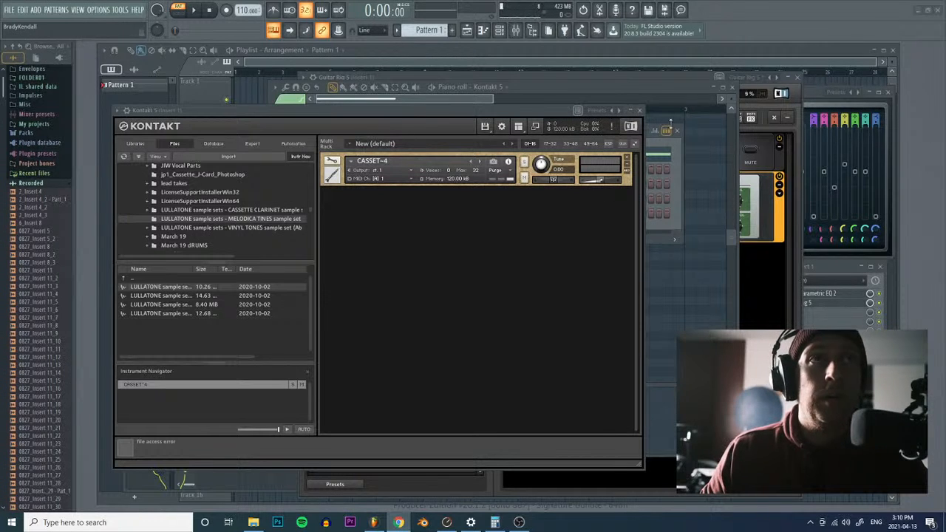
Step: Add one-bar C5, F5 and G#5 notes after the G#4 in Kontakt's piano roll, with half-bar gaps between notes
left_click(676, 146)
left_click(563, 159)
left_click(565, 161)
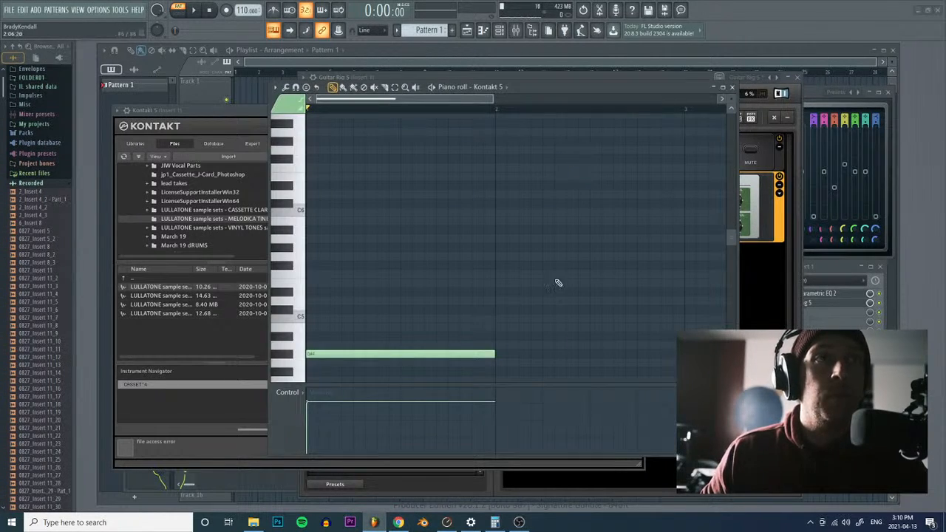
scroll(499, 124, "down", 3)
scroll(476, 250, "down", 2)
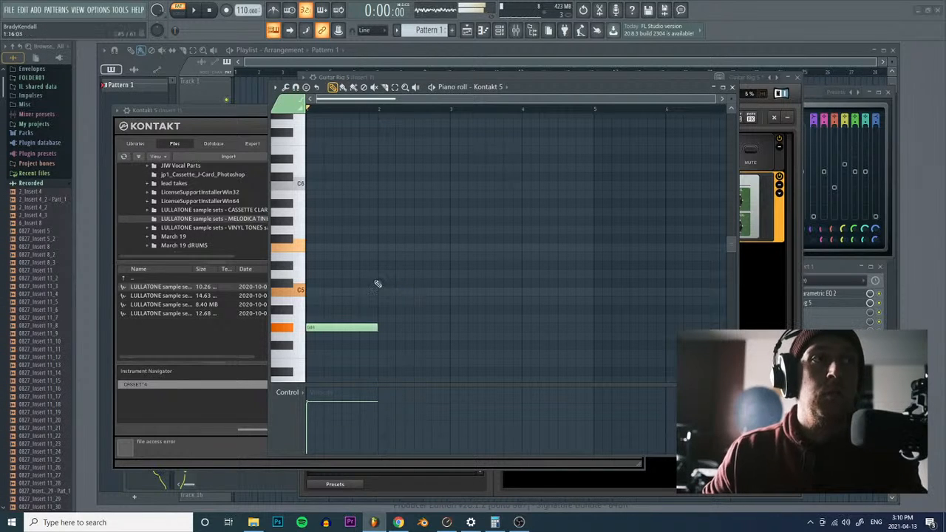
left_click(418, 294)
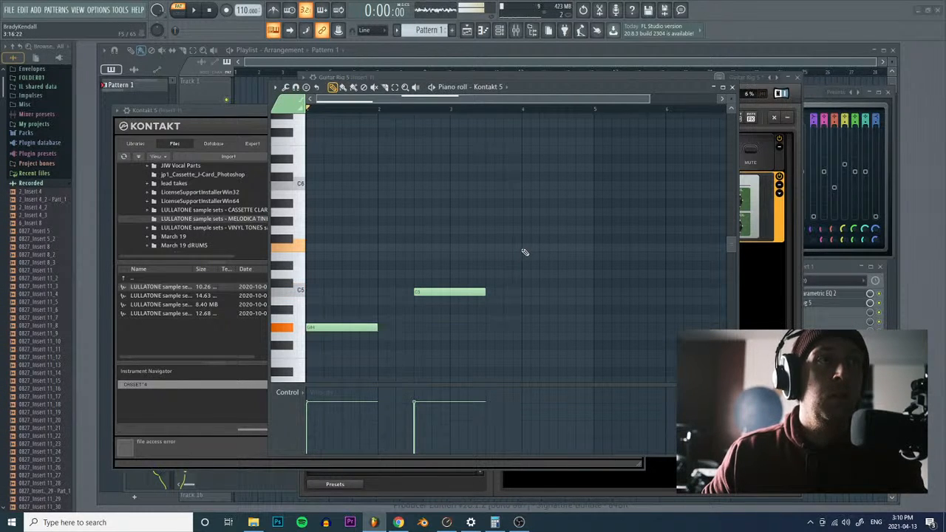
left_click(524, 249)
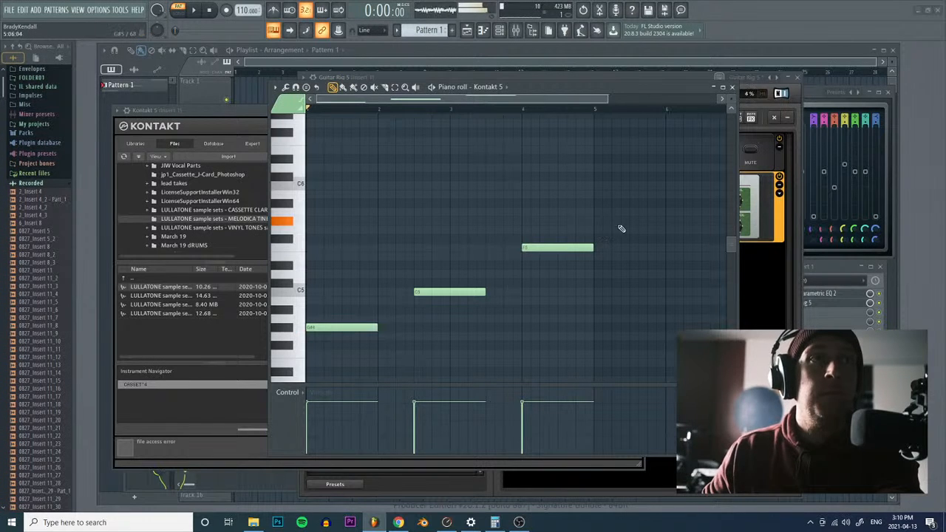
left_click(631, 221)
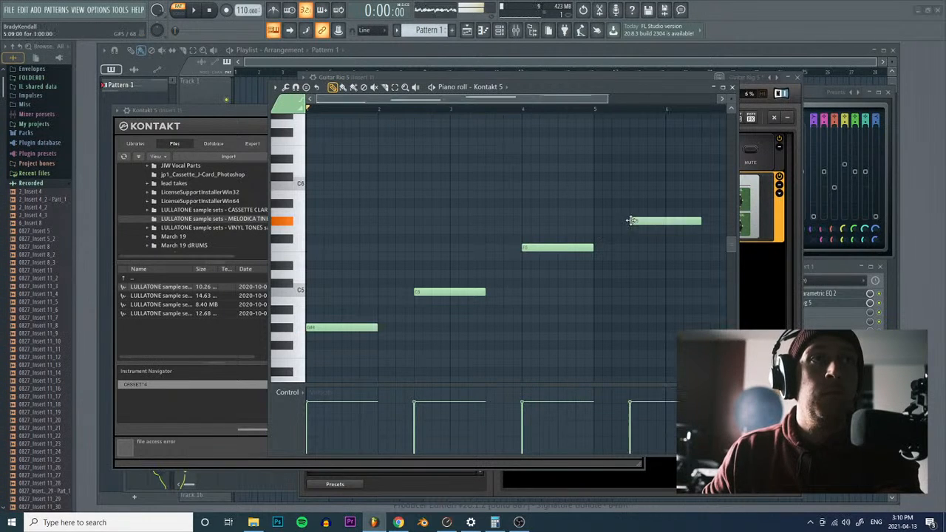
Step: Remove Guitar Rig 5 from mixer Insert 1 and load Edison in the slot below Fruity Parametric EQ 2
left_click(835, 269)
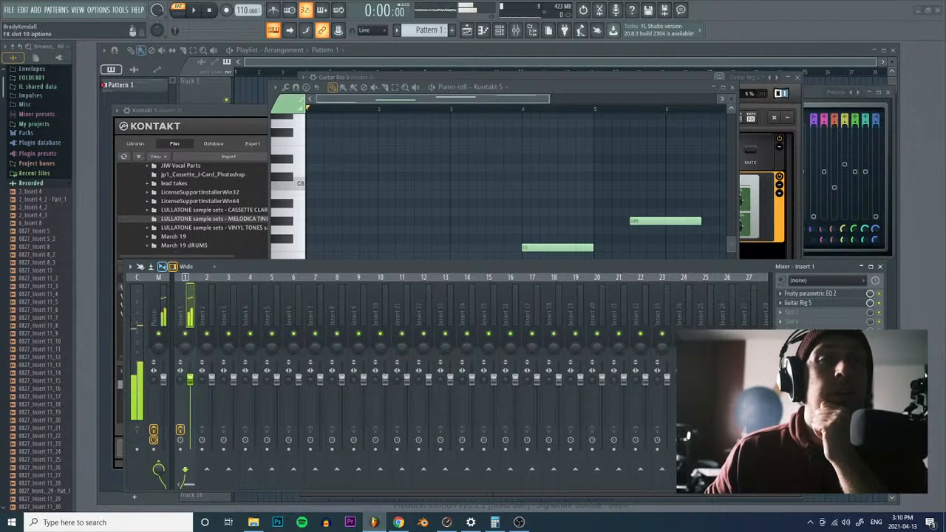
left_click(781, 303)
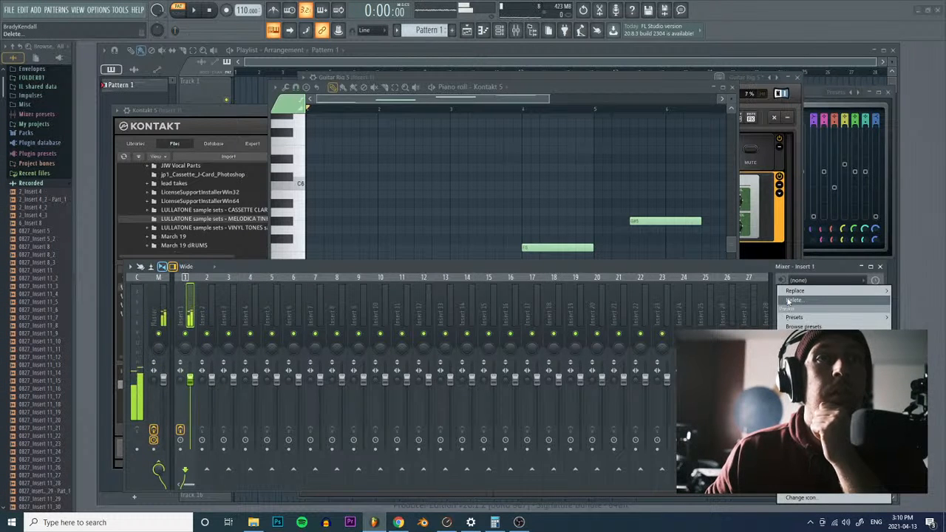
left_click(791, 303)
left_click(521, 284)
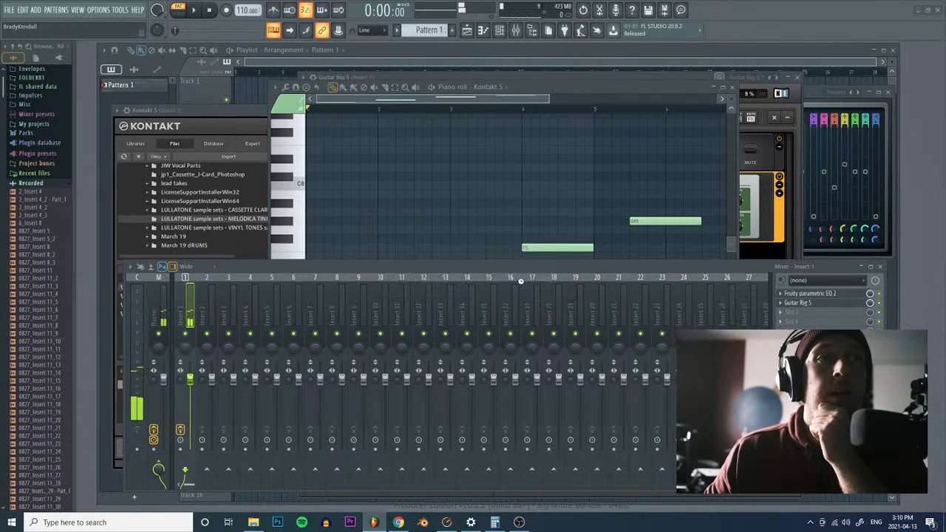
left_click(783, 305)
left_click(641, 59)
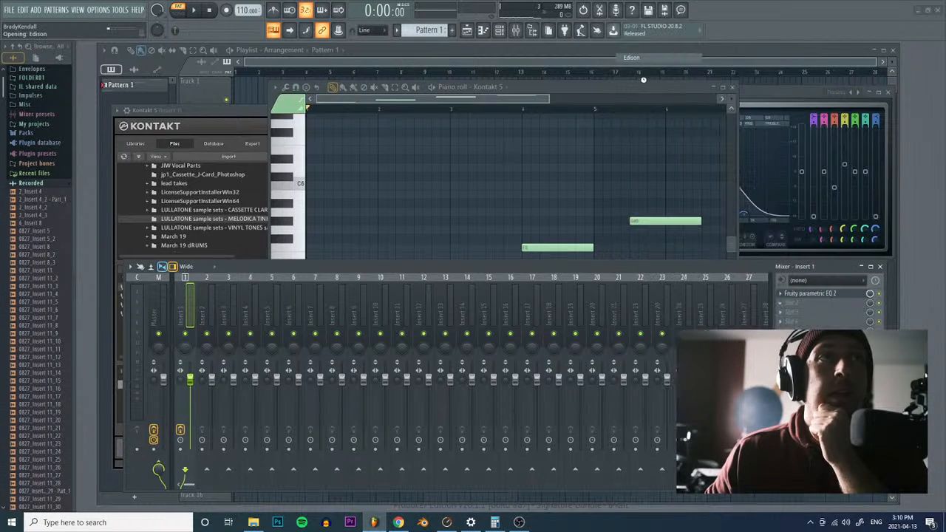
Step: Set Edison's recording mode to On play, arm recording and move its window clear of the piano roll
left_click_drag(446, 81, 530, 82)
left_click(491, 94)
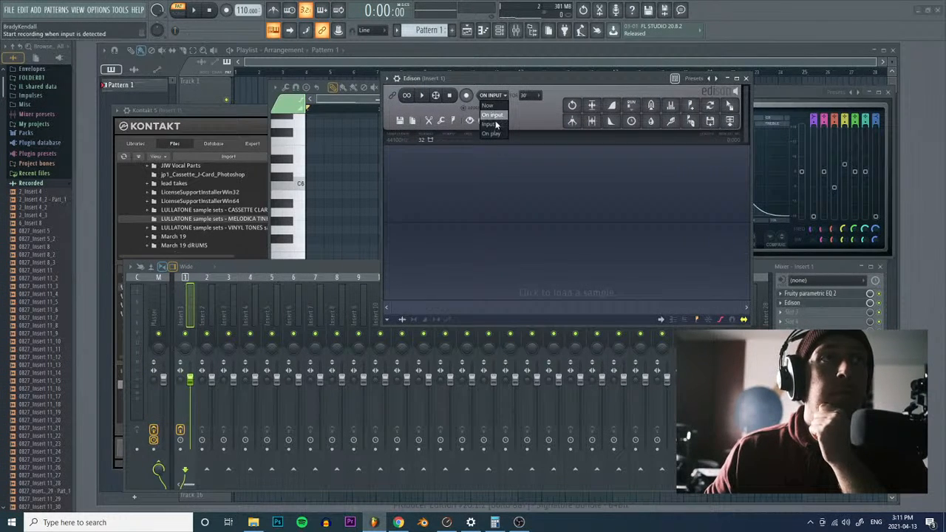
left_click(490, 133)
left_click_drag(522, 82, 581, 196)
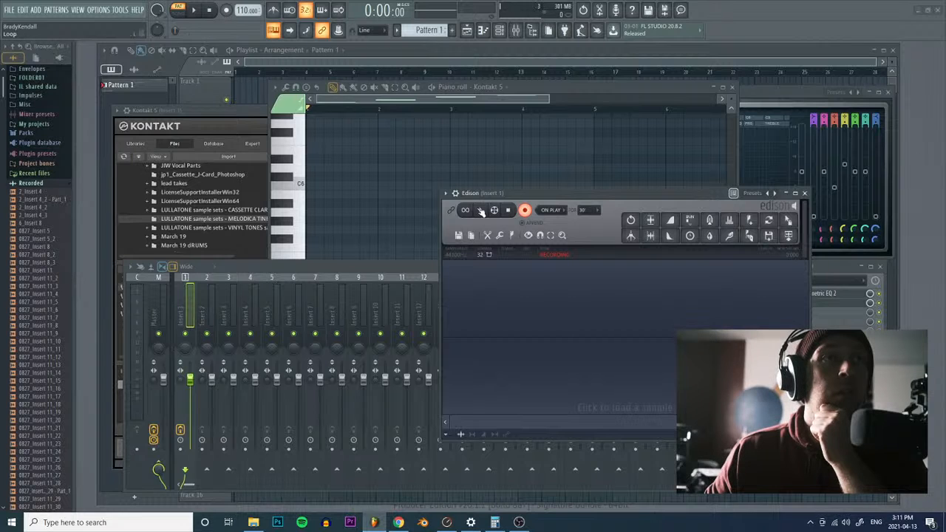
Step: Record the Kontakt pattern into Edison during playback, stop the transport and deselect the recorded audio
left_click(194, 9)
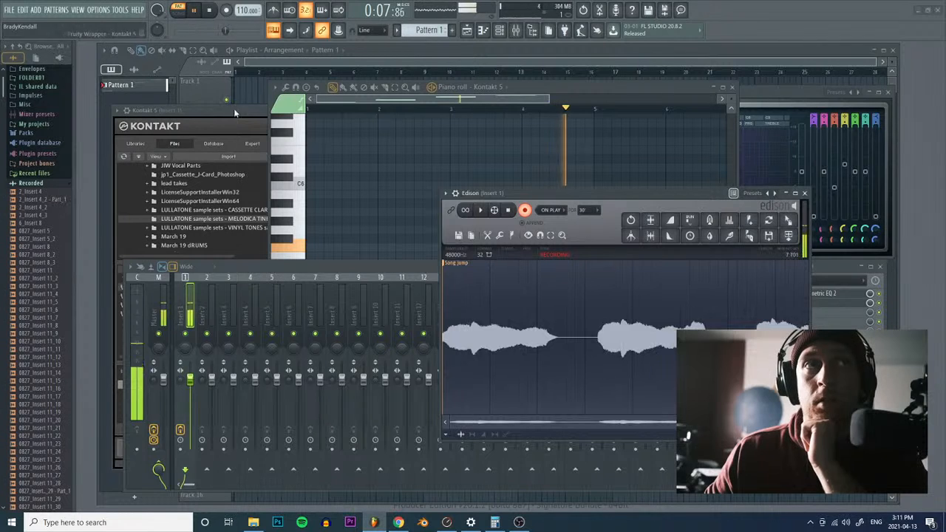
left_click(508, 210)
key("space")
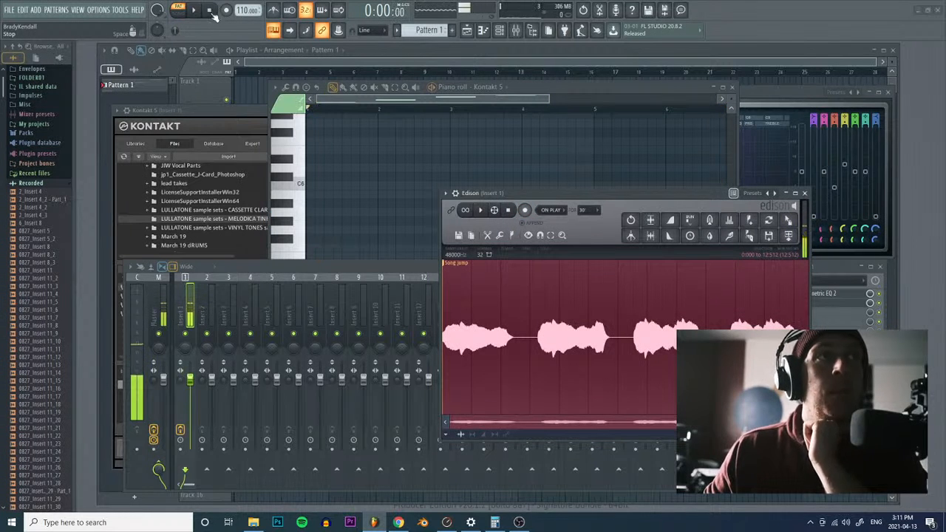
left_click_drag(578, 199, 536, 175)
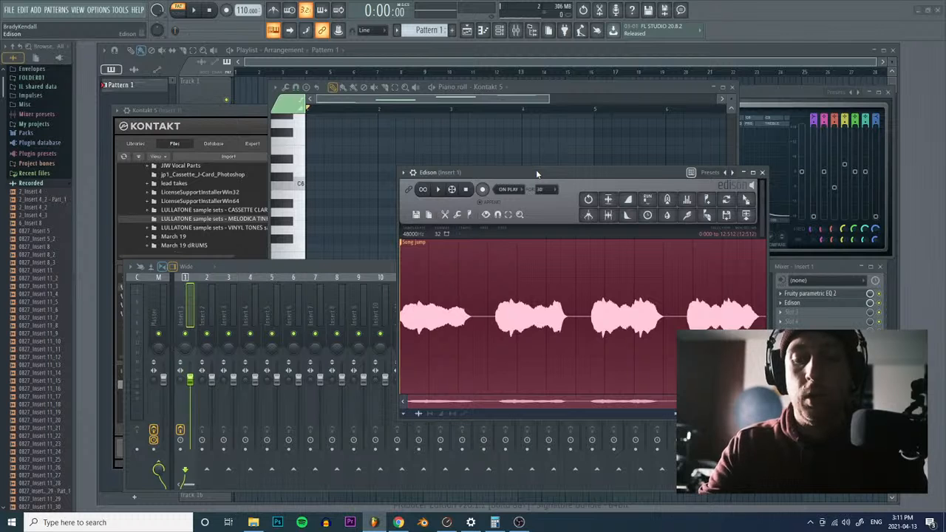
key("ctrl+d")
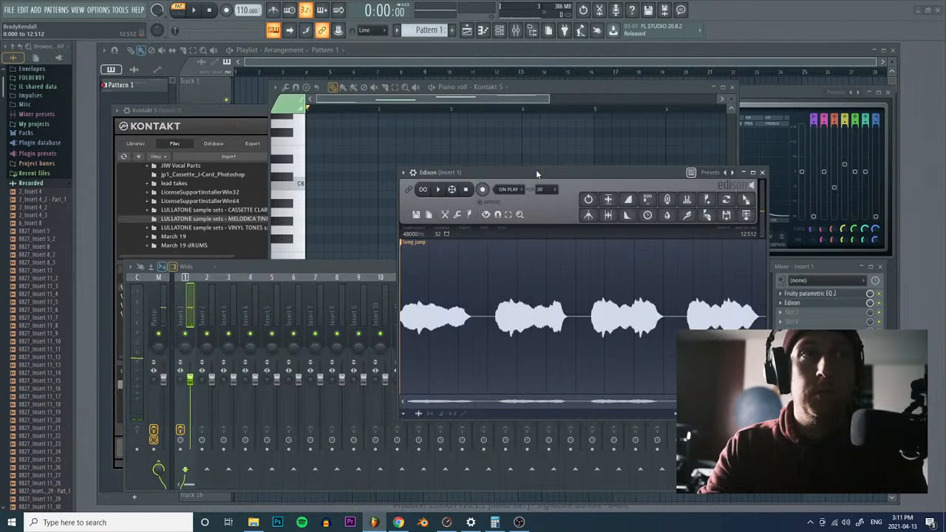
left_click(551, 86)
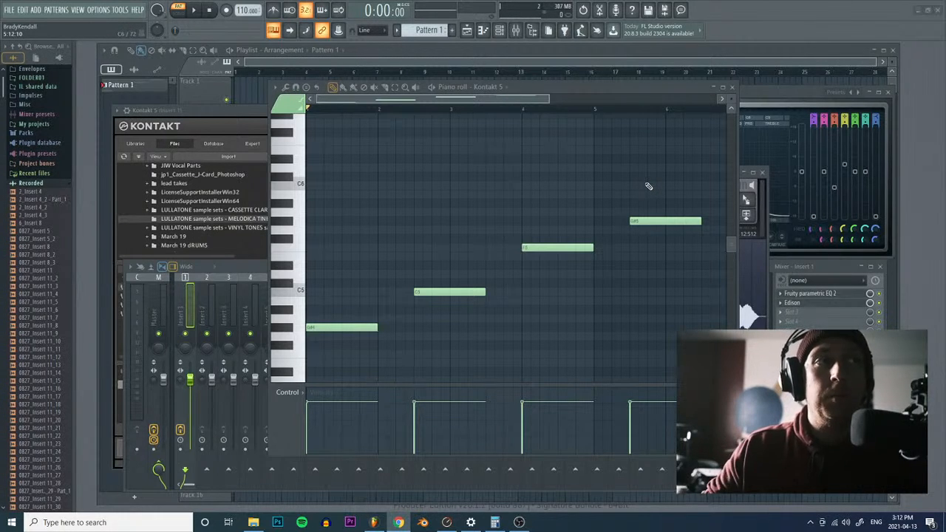
left_click(500, 31)
right_click(526, 154)
mouse_move(555, 231)
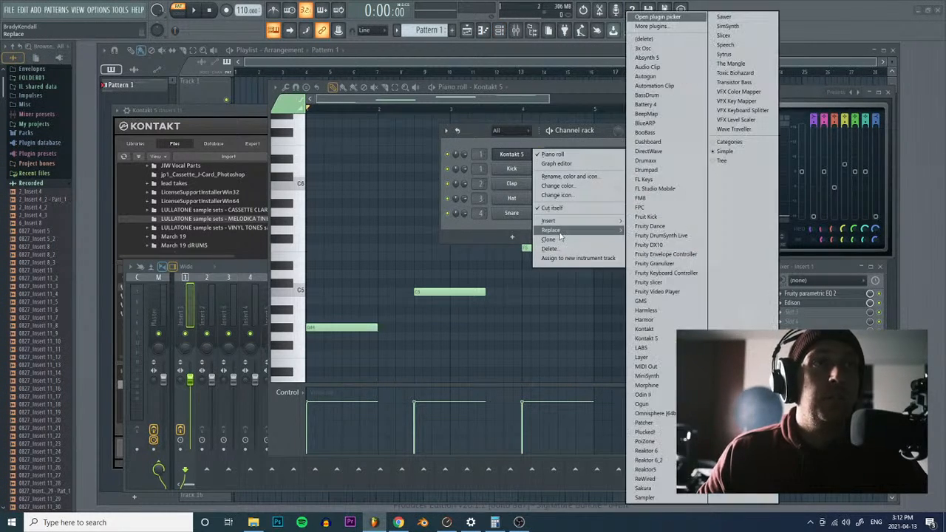
left_click(665, 273)
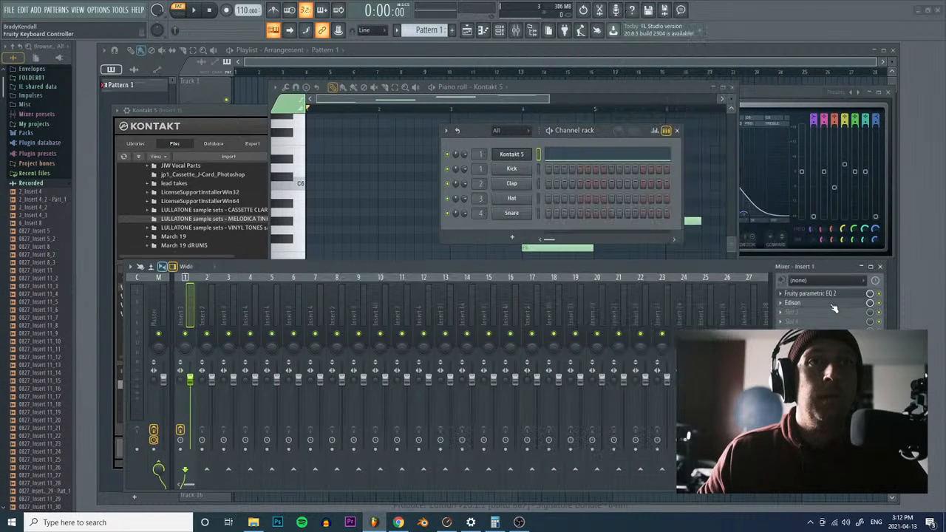
Step: Send the Edison recording to Track 1 of the playlist, close the other windows and audition it in song mode
left_click(832, 305)
left_click(745, 215)
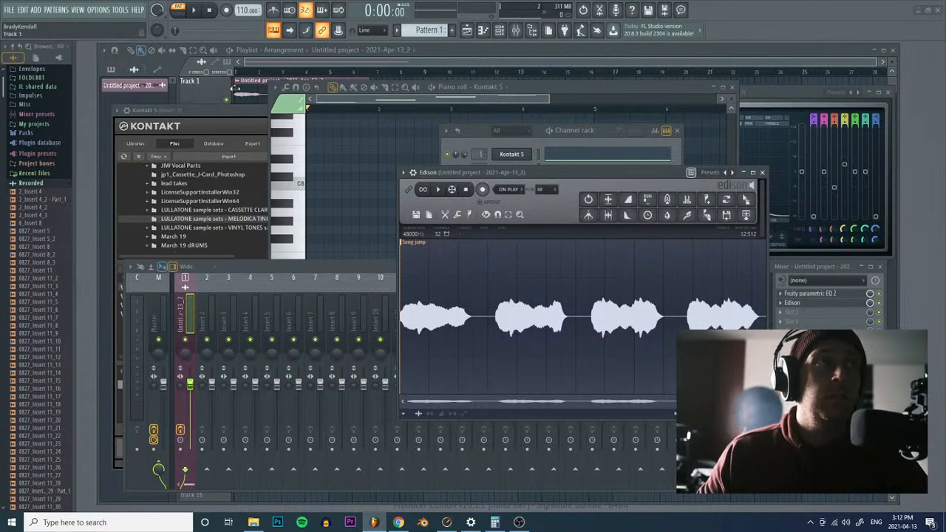
key("F12")
key("space")
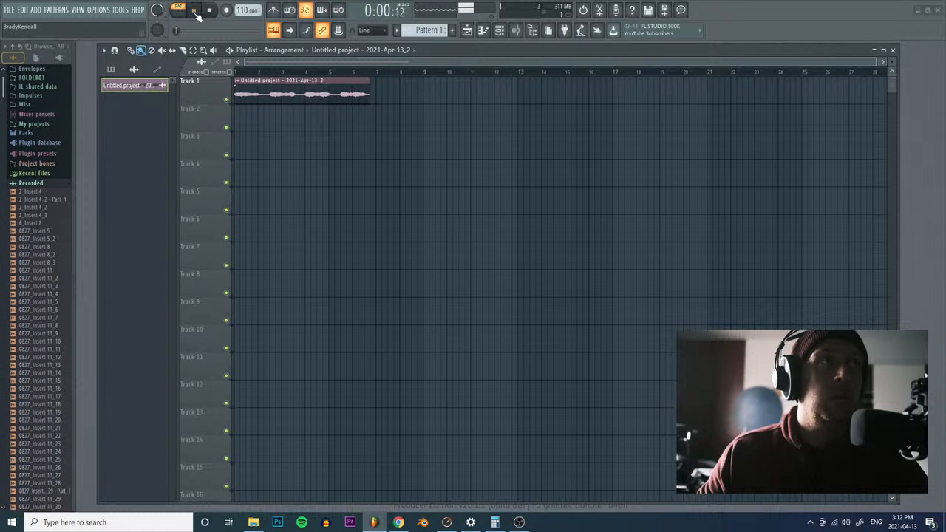
key("l")
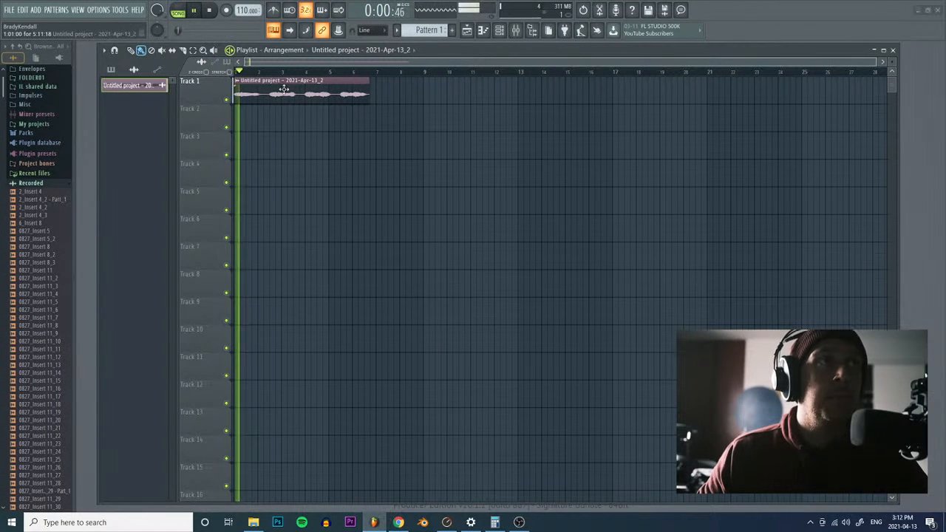
key("space")
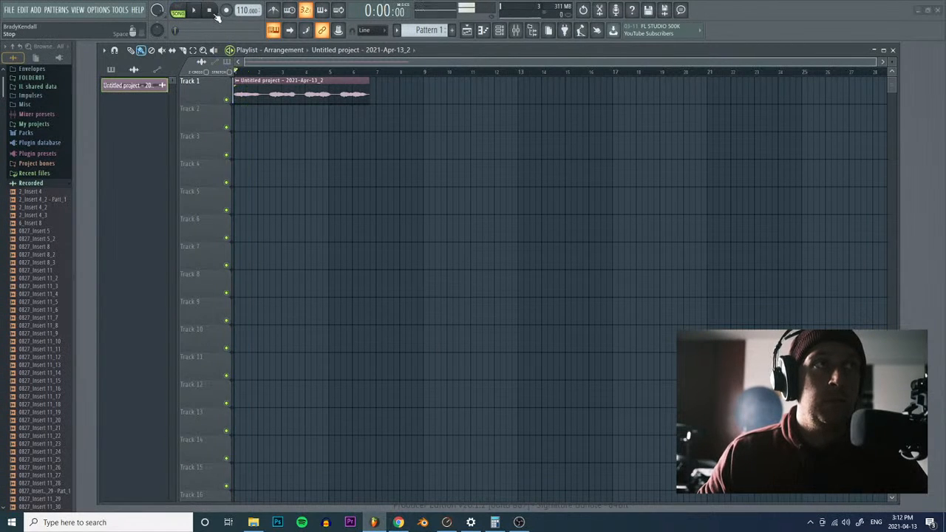
Step: Route the recorded audio clip channel to mixer track 2 and replace the Kontakt 5 channel with The Mangle
left_click(500, 30)
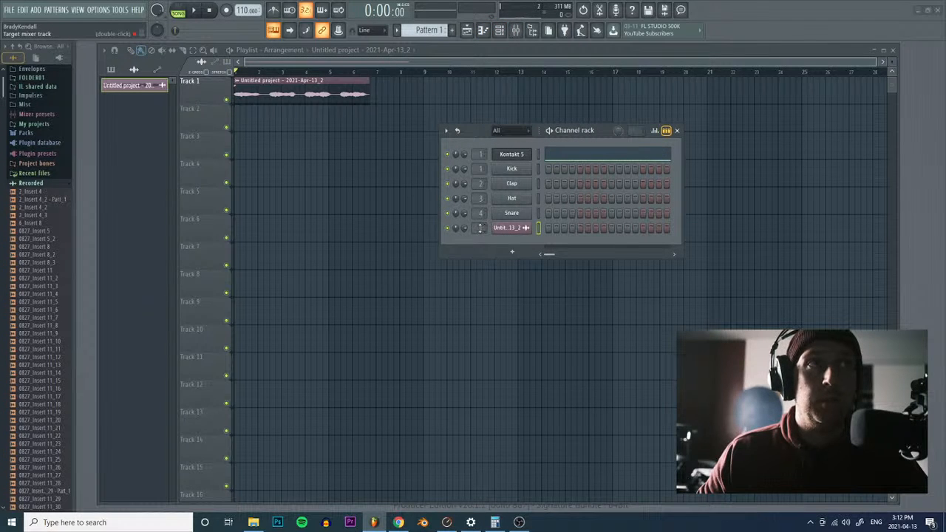
left_click_drag(479, 227, 479, 234)
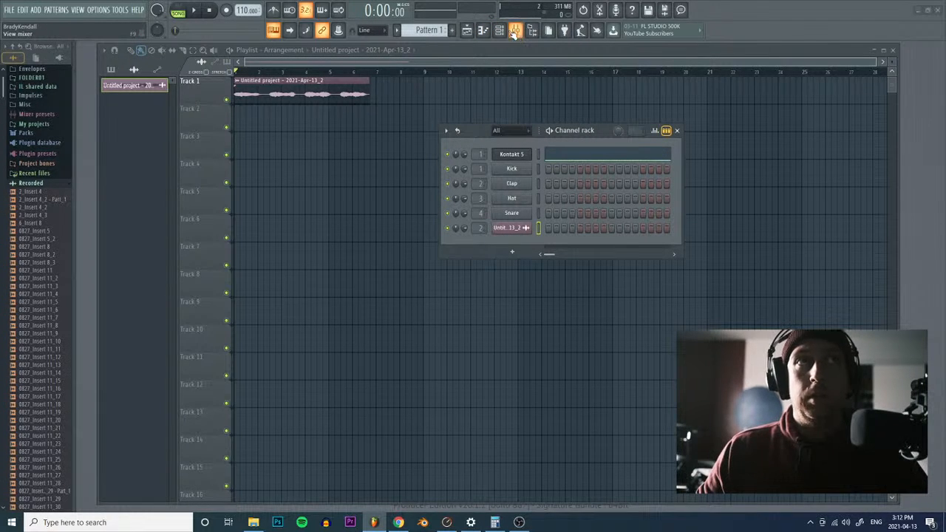
right_click(531, 153)
mouse_move(563, 234)
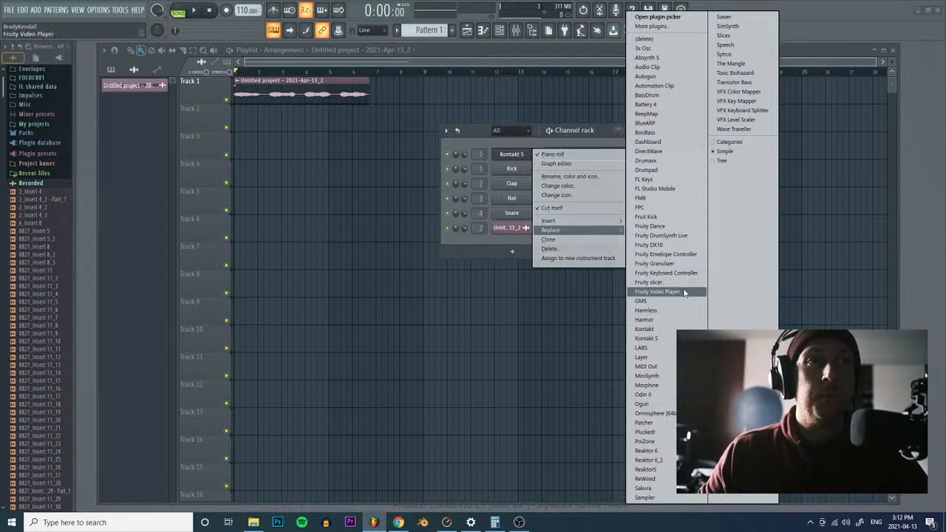
left_click(746, 64)
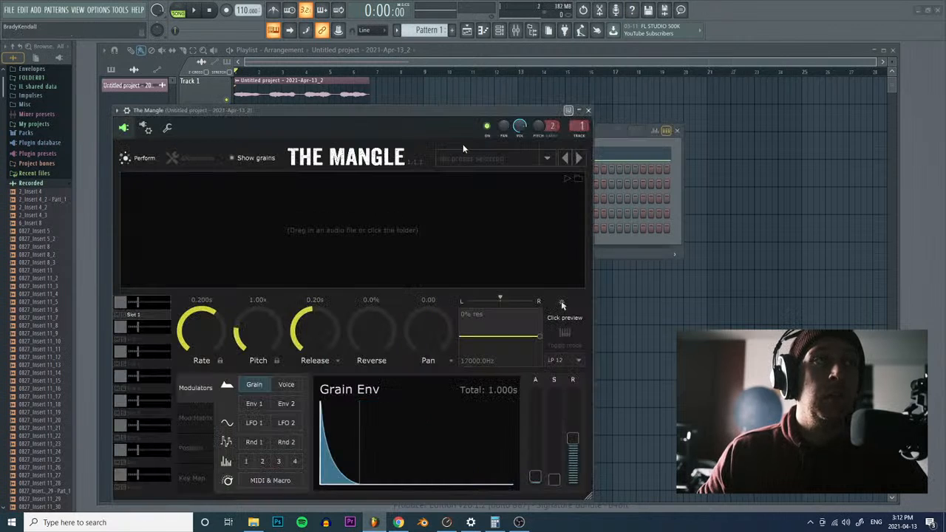
Step: Arrange The Mangle and Channel rack windows so that the channel buttons stay accessible beside the plugin
left_click_drag(441, 114, 465, 79)
left_click(603, 150)
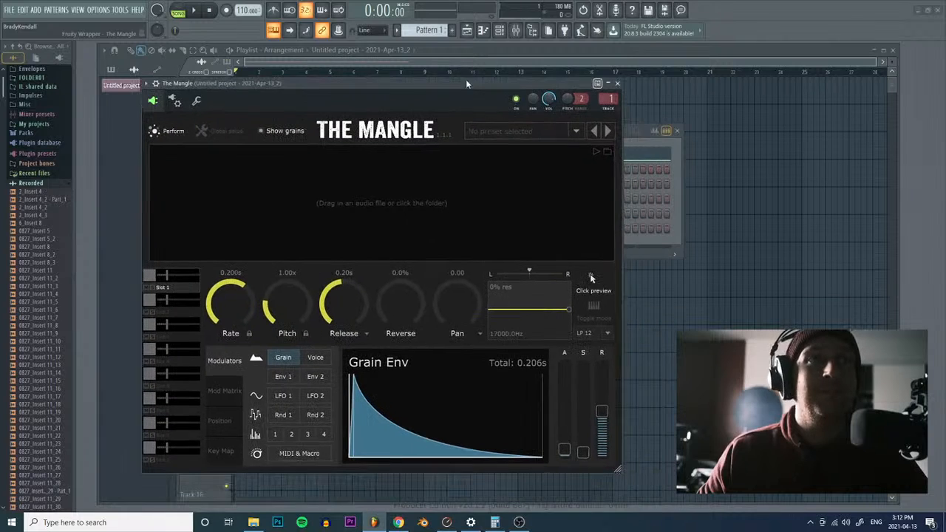
left_click(589, 128)
left_click_drag(596, 135, 827, 140)
left_click_drag(432, 83, 507, 101)
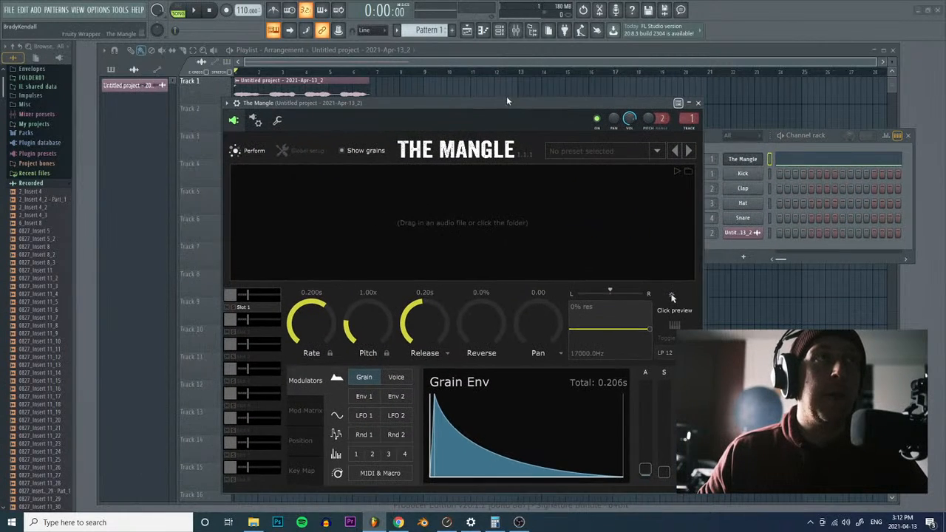
left_click(500, 29)
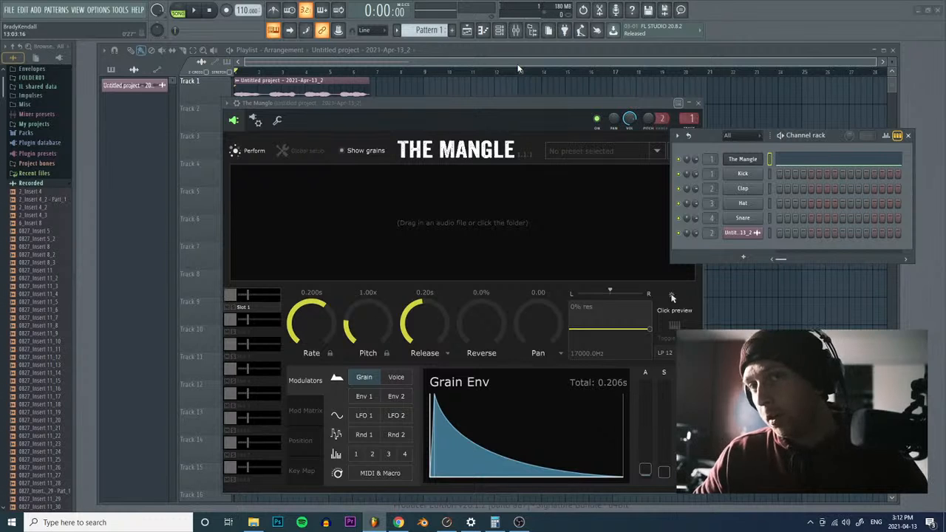
Step: Locate the recorded audio clip's sample in the browser and load it into The Mangle
left_click(738, 232)
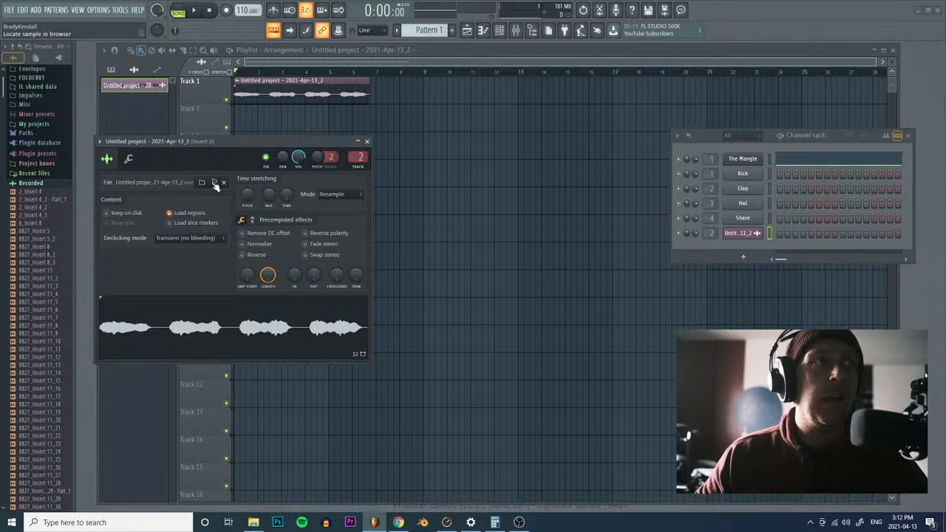
left_click(743, 158)
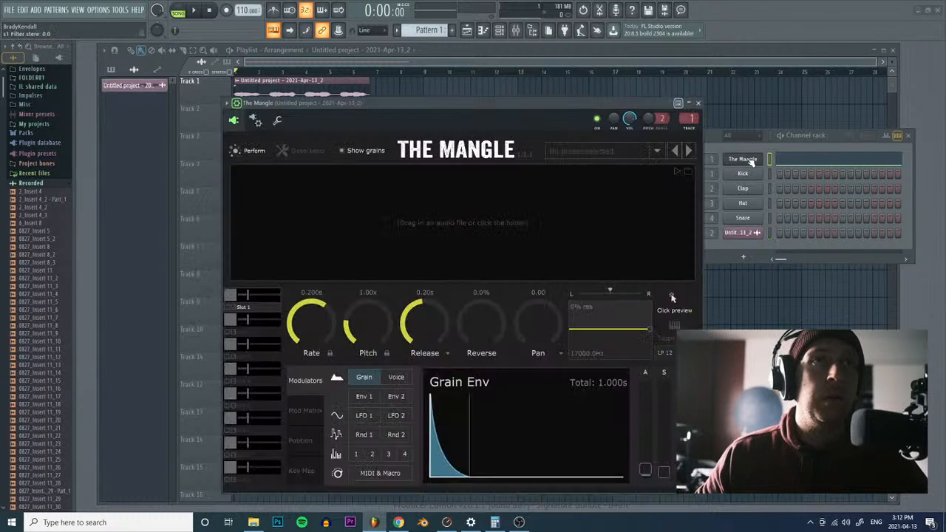
left_click(742, 232)
left_click(215, 183)
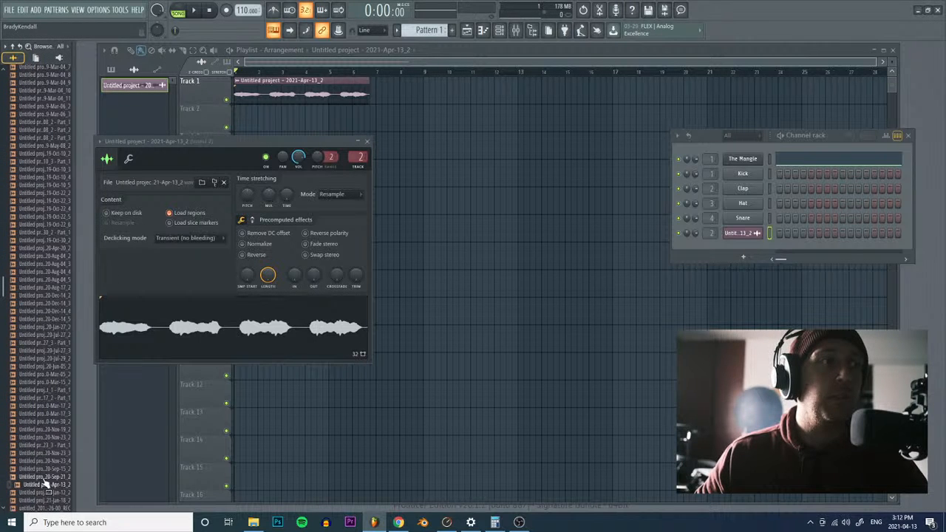
left_click(743, 158)
left_click_drag(45, 484, 372, 229)
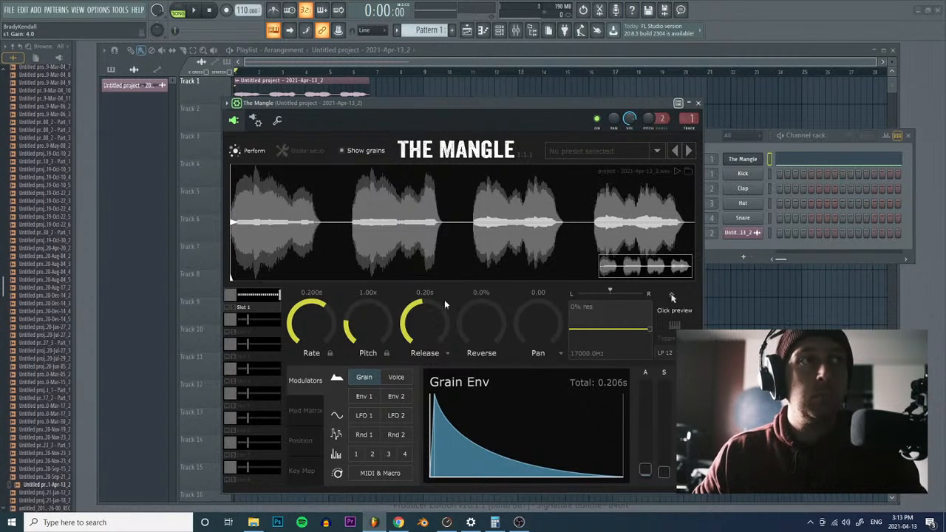
Step: Modulate the first Mangle slot's grain position with LFO 1, widening the range across most of the sample
left_click(234, 300)
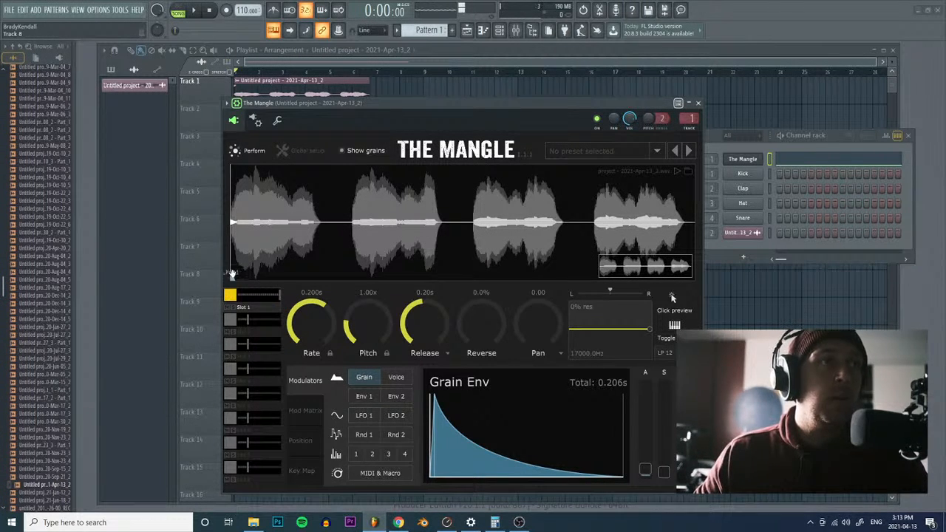
left_click_drag(232, 274, 233, 276)
left_click_drag(318, 327, 369, 327)
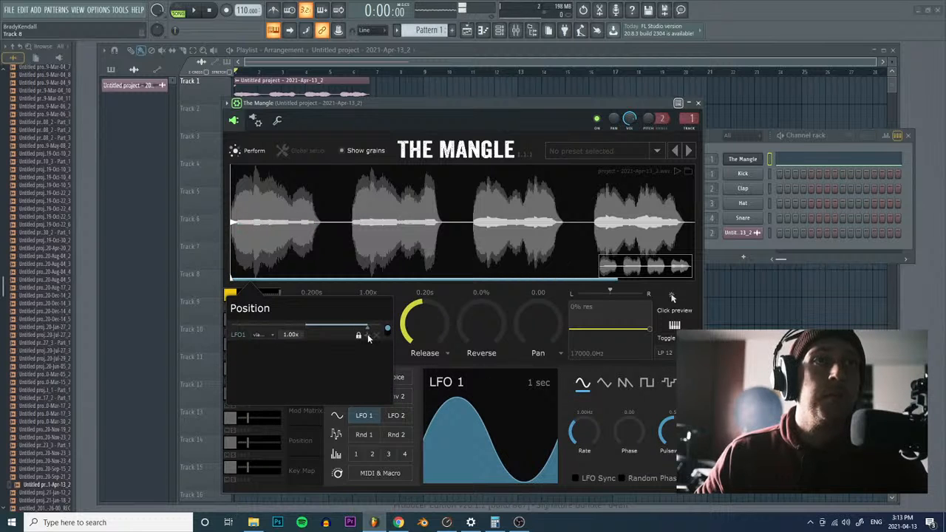
Step: Route The Mangle to mixer track 3 and raise its grain release to 0.42 s
left_click(705, 170)
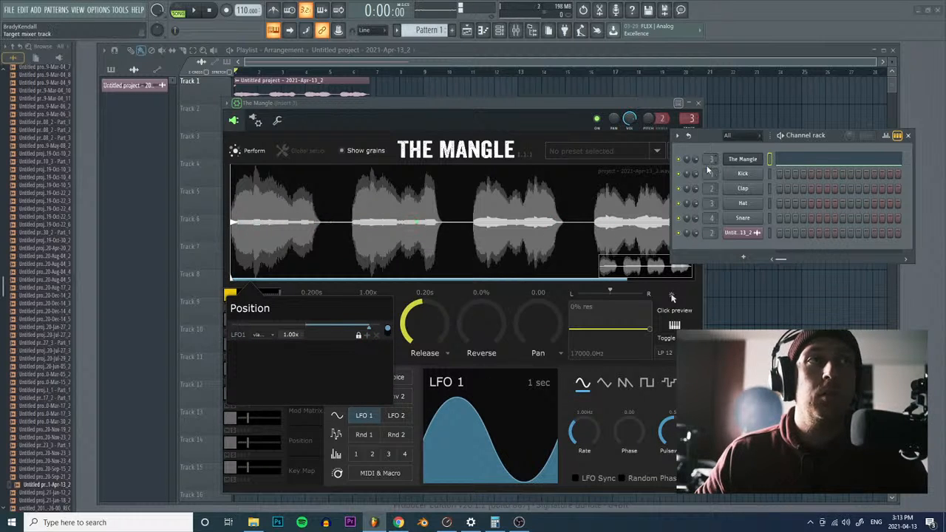
left_click(515, 30)
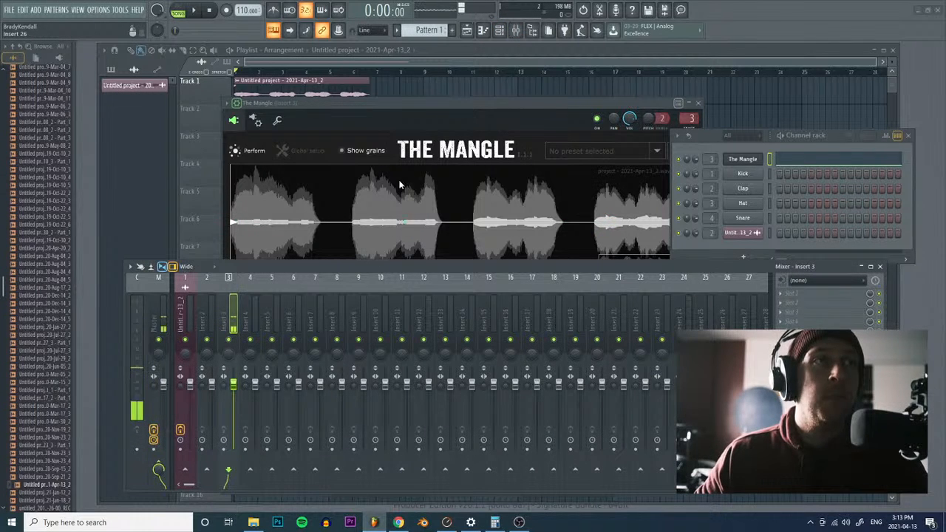
left_click(430, 111)
scroll(432, 315, "up", 3)
scroll(419, 323, "up", 8)
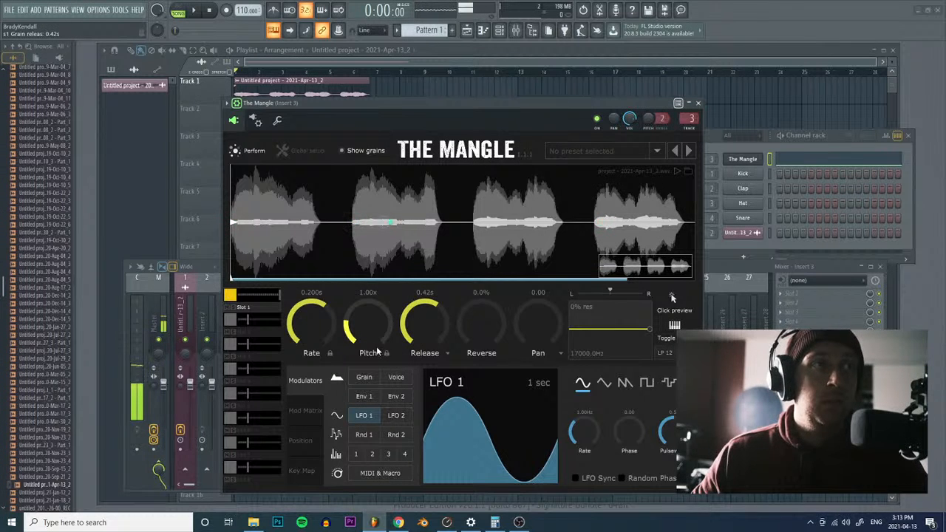
Step: Give LFO 1 the stepped random waveform, with rate 11.60 Hz, phase 0.10 and pulse width 0.50
left_click(667, 383)
scroll(585, 432, "up", 6)
scroll(626, 432, "up", 2)
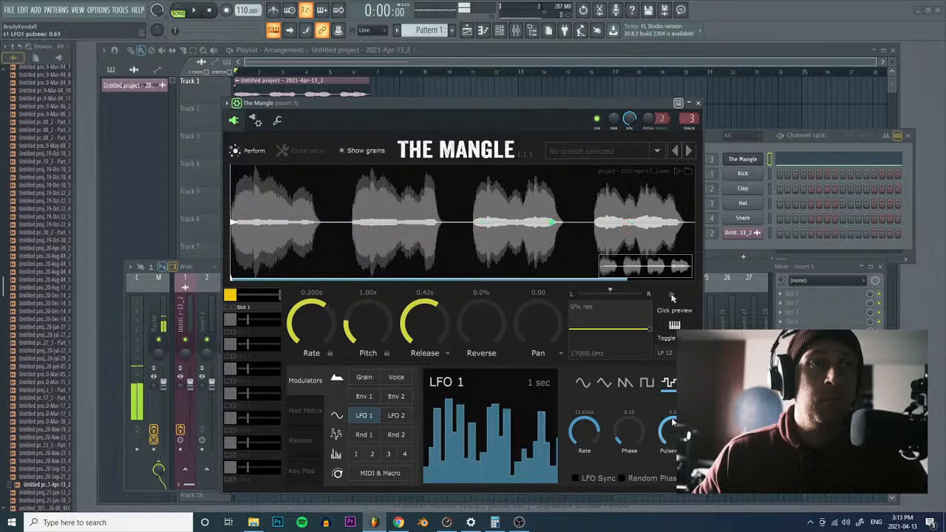
left_click_drag(656, 436, 661, 453)
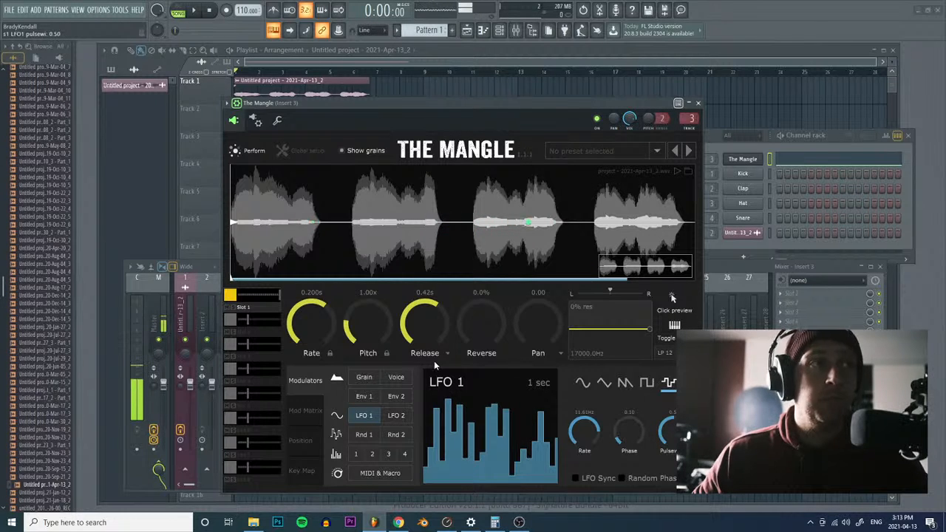
Step: Set The Mangle's reverse probability to 100% and its grain attack to 3.00 s
left_click_drag(484, 323, 488, 150)
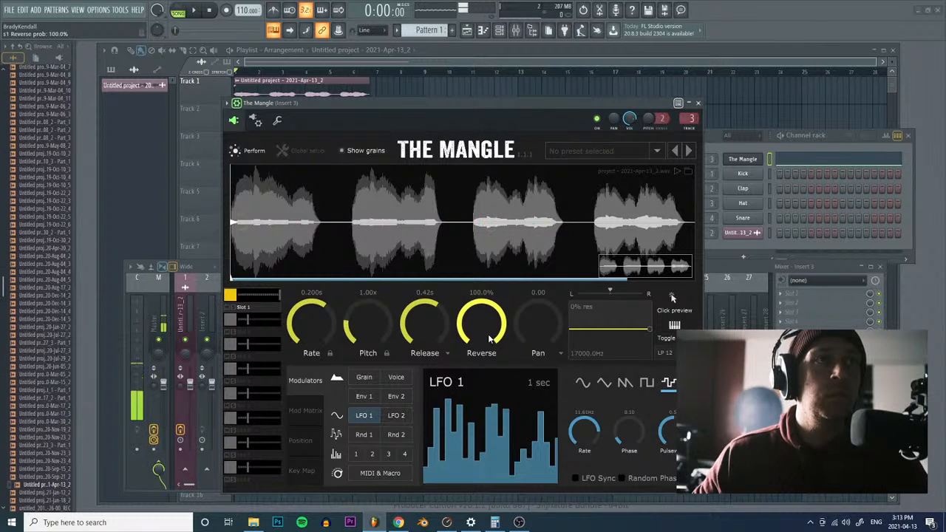
left_click(447, 353)
left_click(432, 393)
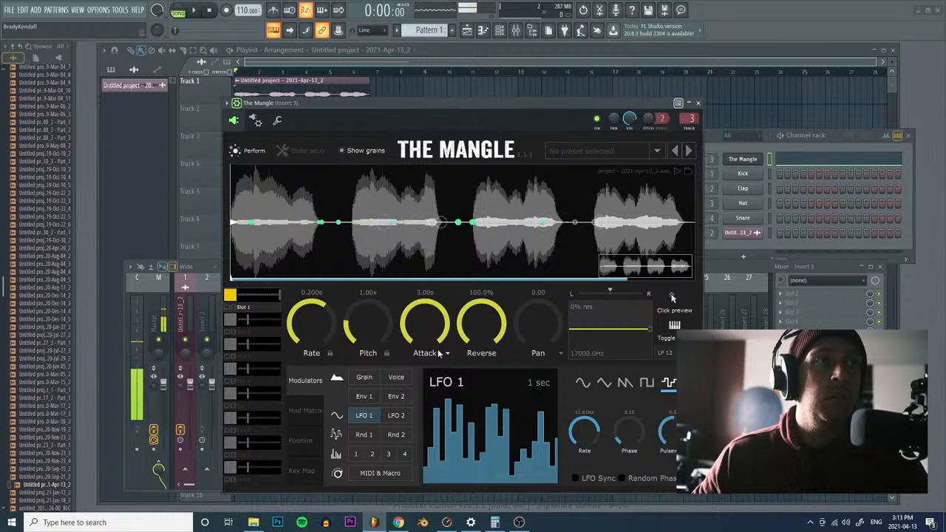
Step: Turn on The Mangle's pitch lock and set the pitch ratio to 0.50x
left_click(386, 352)
left_click(377, 204)
left_click_drag(368, 327, 370, 338)
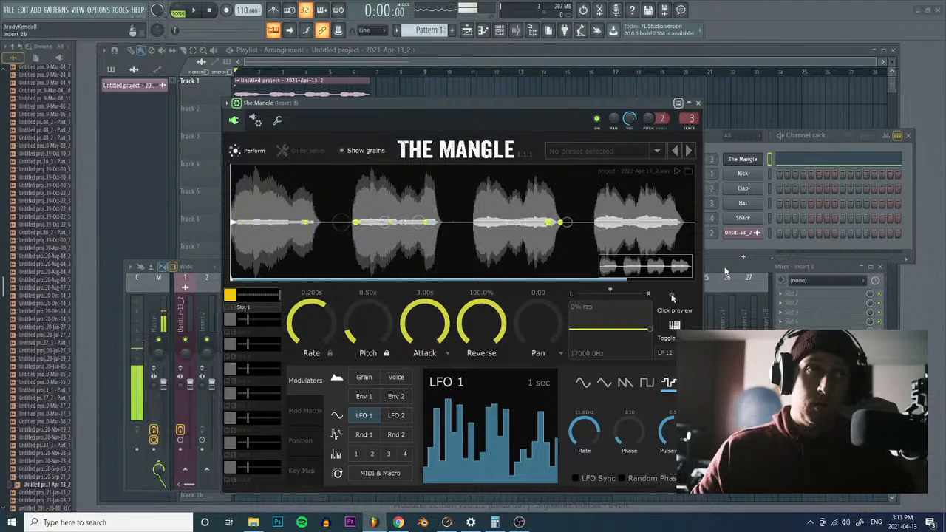
Step: Add Fruity parametric EQ 2 to mixer insert 3 and cut its fourth band fully as a narrow notch
left_click(815, 266)
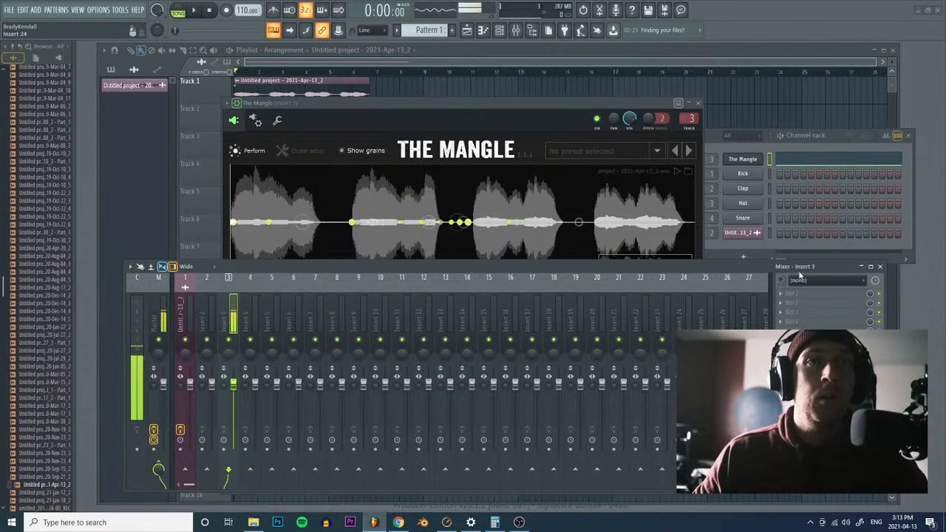
left_click(806, 293)
left_click(647, 332)
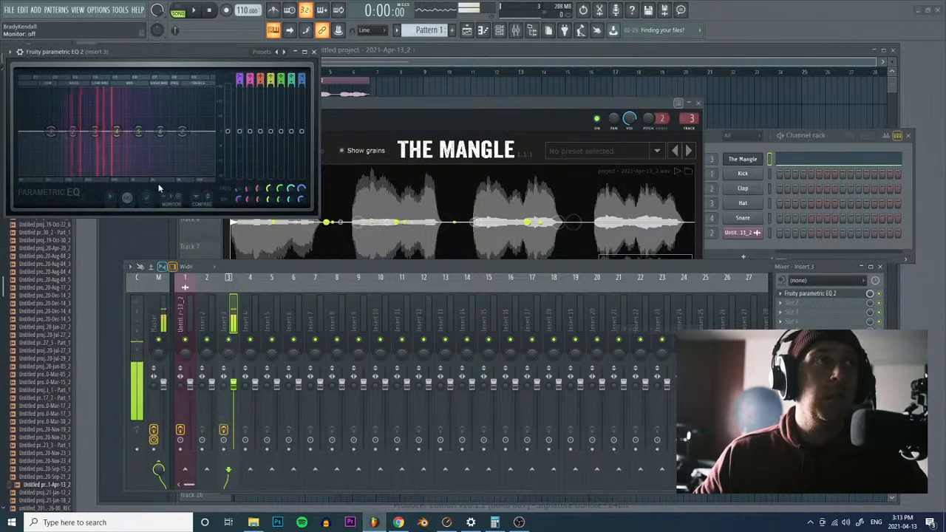
left_click_drag(117, 131, 115, 179)
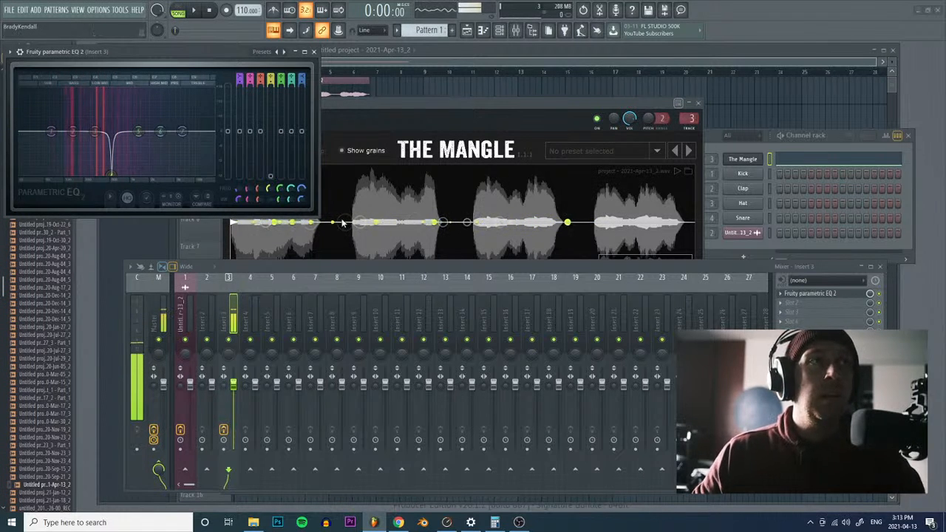
left_click_drag(171, 50, 235, 72)
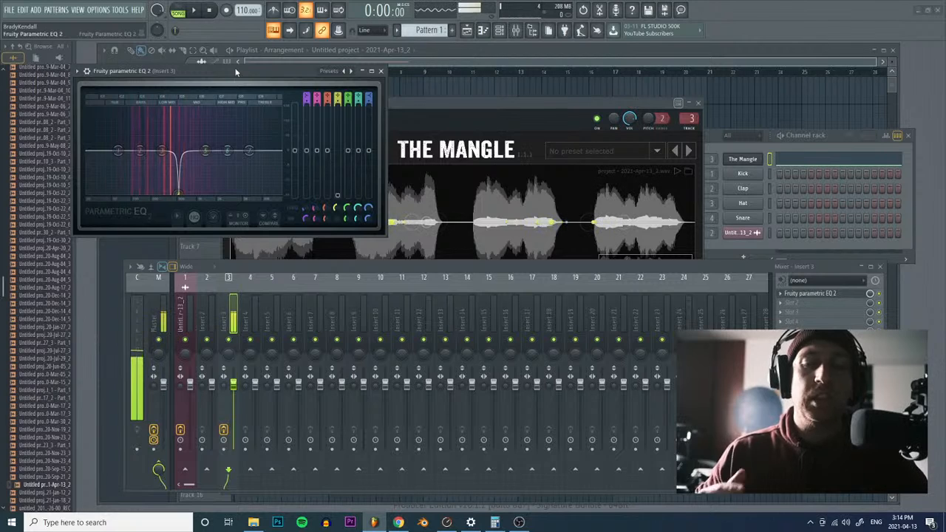
Step: Load Guitar Rig 5 in the second effect slot of insert 3 and add a Little Reflektor reverb
left_click(782, 305)
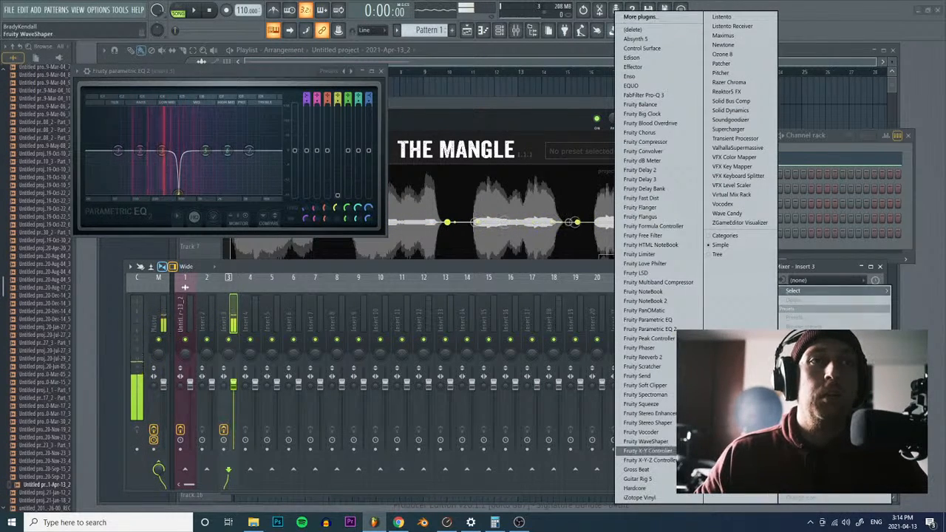
left_click(637, 479)
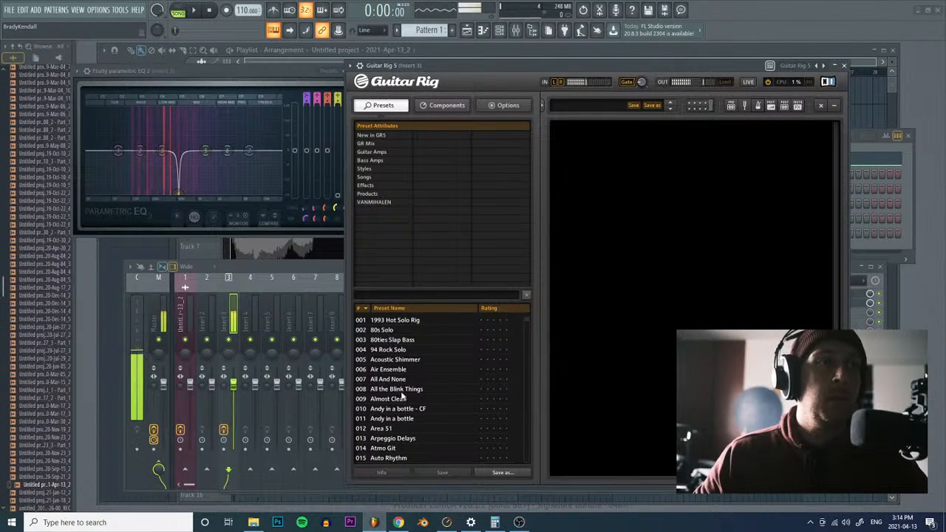
left_click(447, 105)
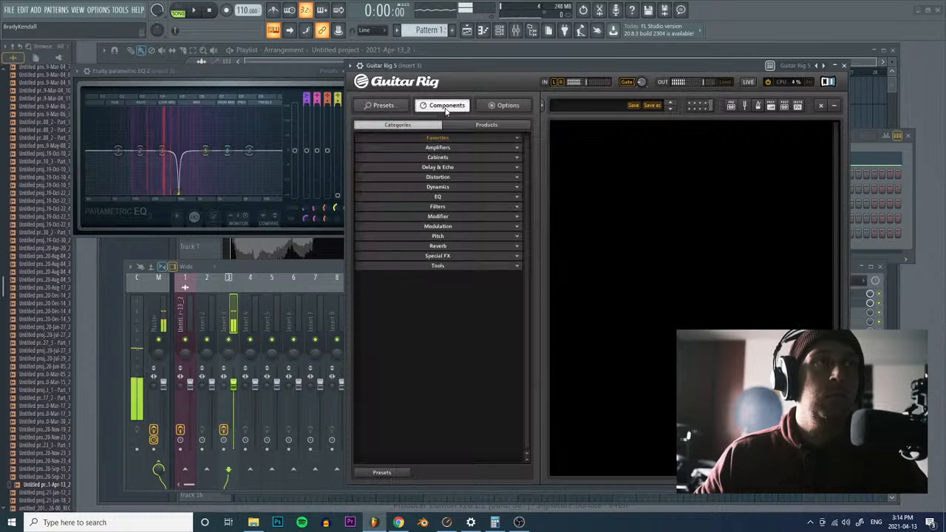
left_click(453, 246)
left_click_drag(466, 263, 727, 181)
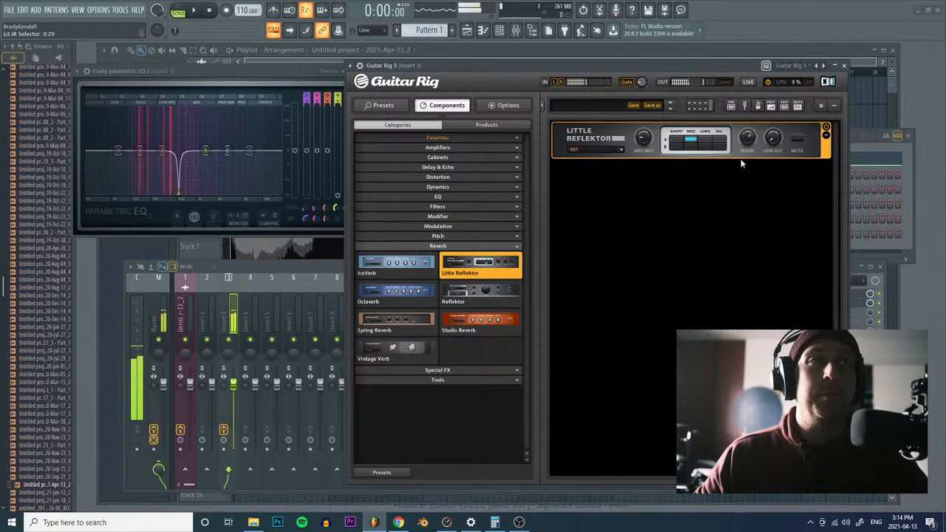
Step: Set Little Reflektor to an XXL reverb and add a Tape Echo delay below it
left_click_drag(642, 60, 631, 92)
left_click(473, 192)
left_click_drag(484, 236, 658, 222)
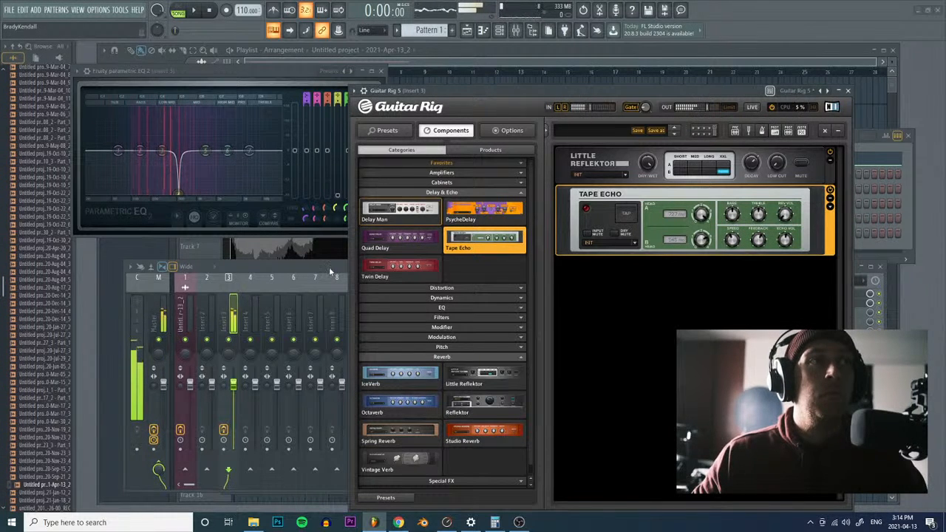
Step: Modulate The Mangle's pitch ratio with LFO 1 by 1.00x and set the base pitch to 1.00x
left_click(224, 253)
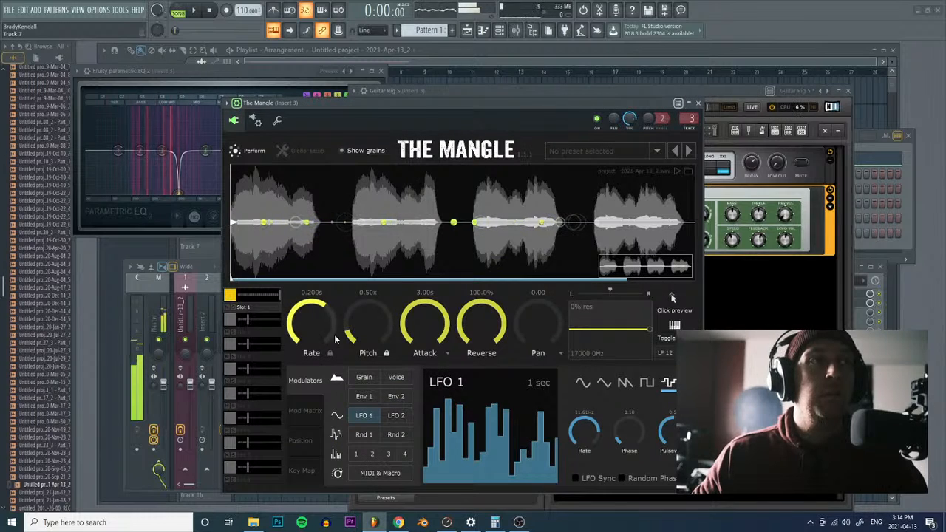
left_click_drag(386, 328, 374, 320)
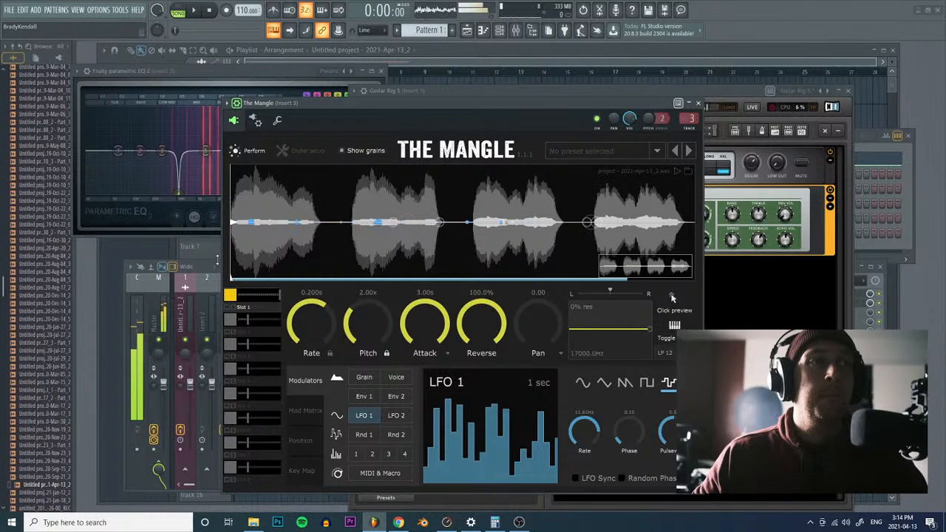
left_click_drag(364, 415, 368, 325)
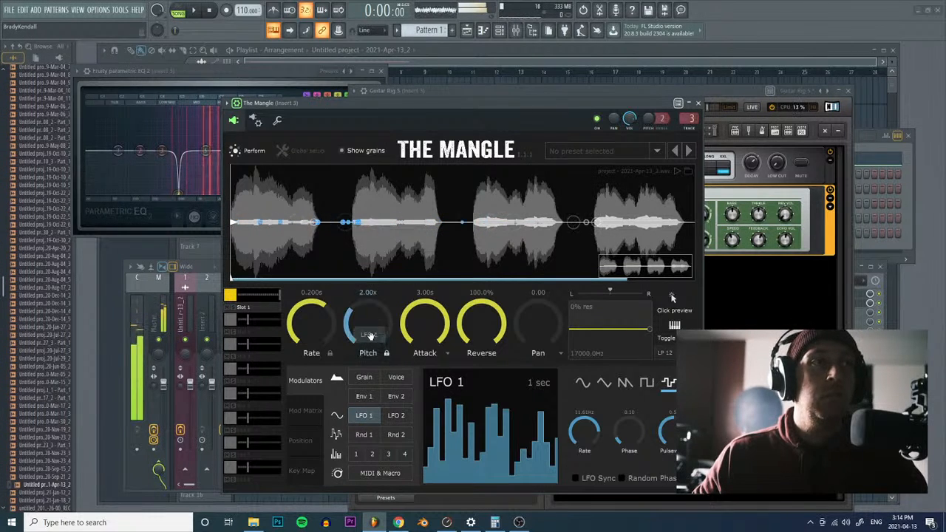
left_click(429, 415)
left_click_drag(382, 407, 372, 407)
double_click(376, 341)
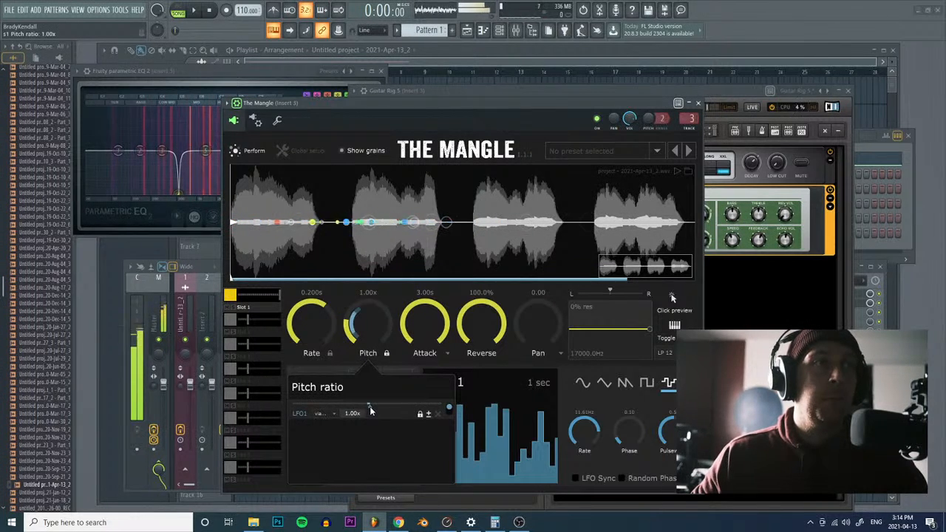
Step: Lower the level of mixer insert 3 slightly and bring back the Channel rack
left_click(218, 256)
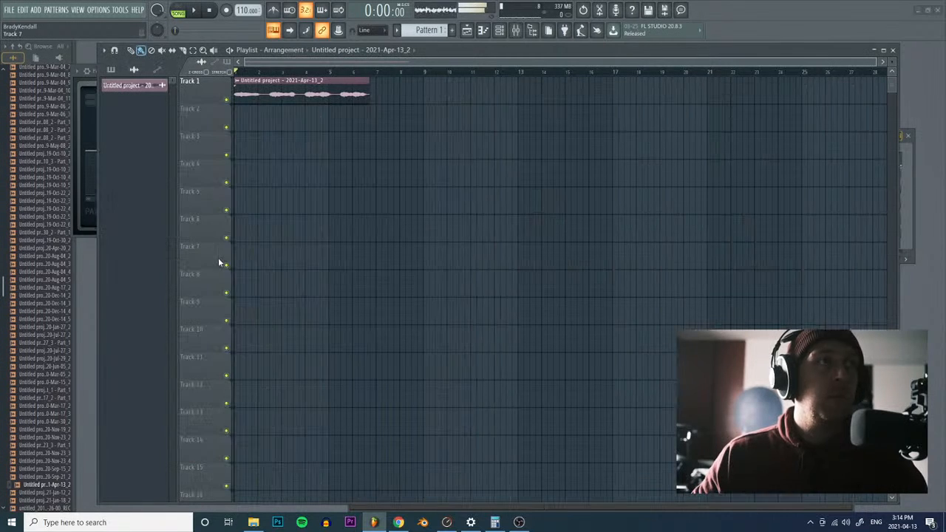
left_click(516, 30)
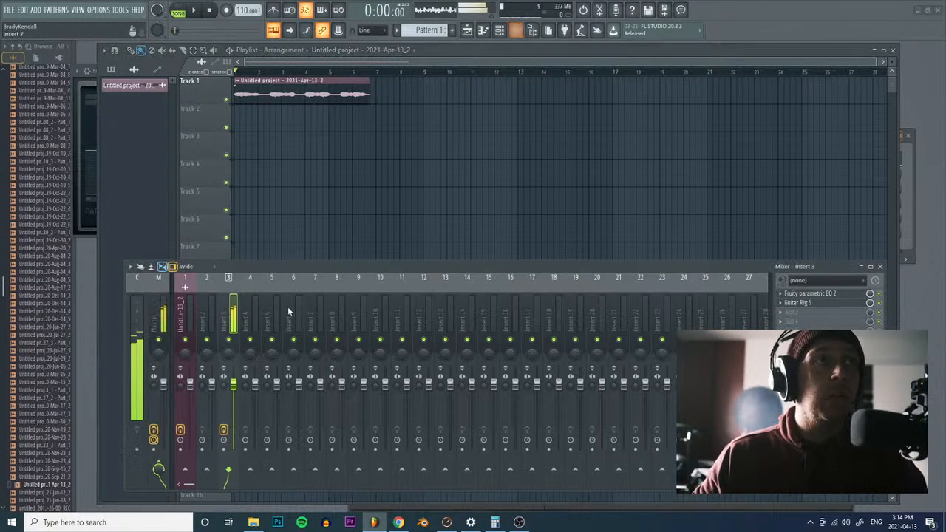
left_click_drag(232, 392, 233, 403)
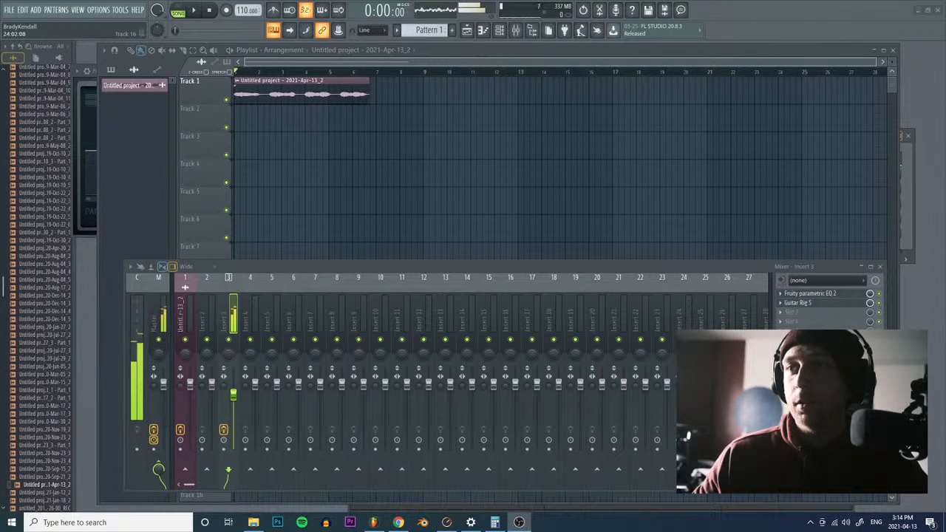
key("alt+Tab")
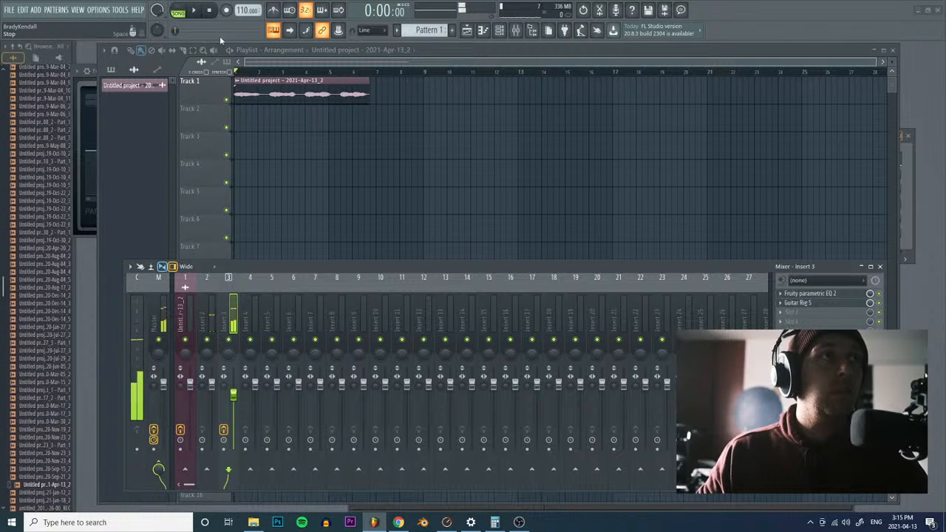
left_click(499, 29)
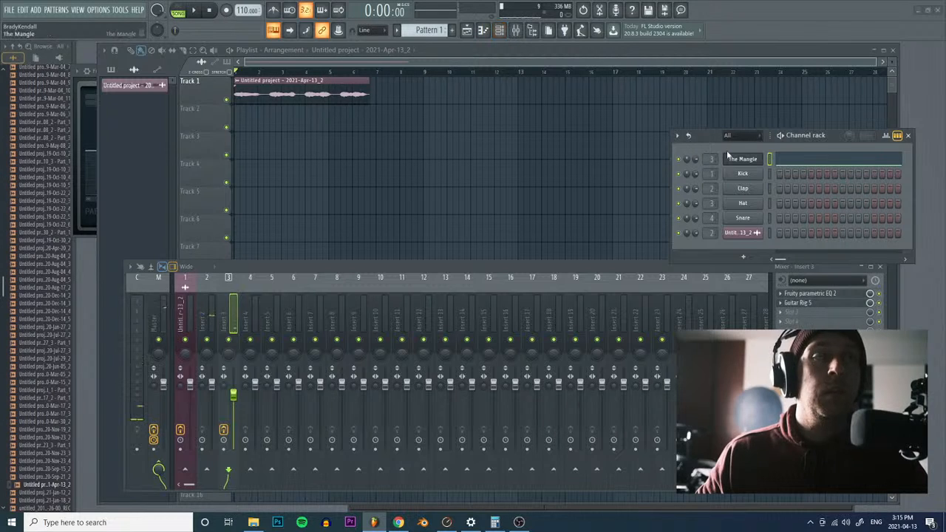
Step: Play slot 1 in The Mangle and lower its gain to about 2.8
left_click(740, 160)
left_click_drag(492, 103, 563, 85)
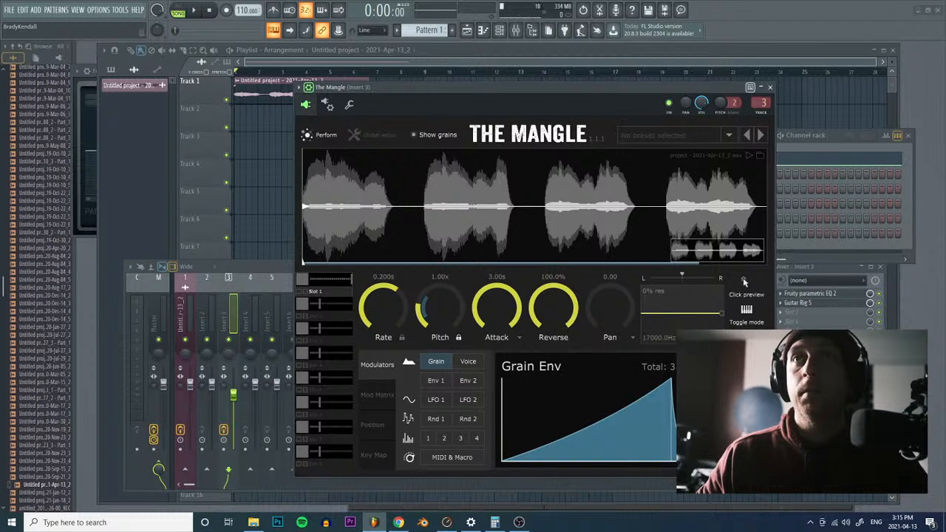
key("alt+Tab")
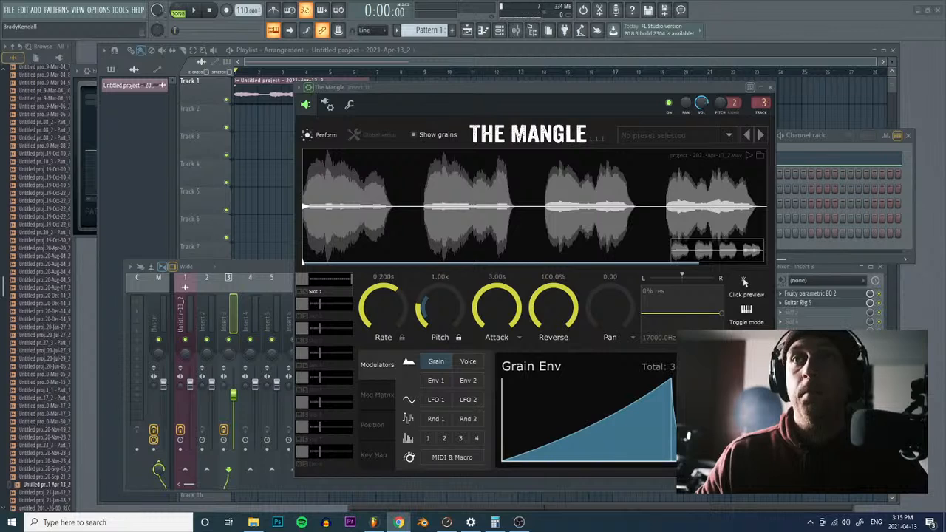
left_click_drag(530, 86, 614, 86)
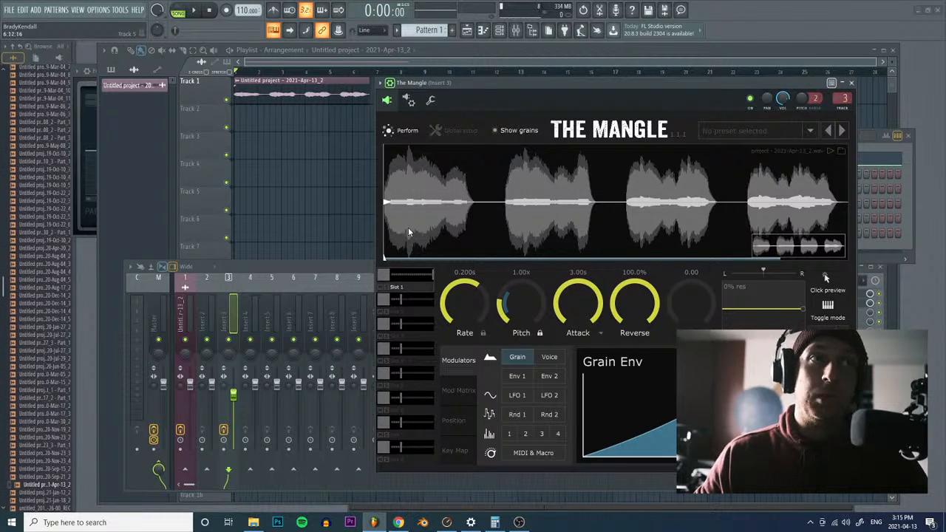
left_click(383, 276)
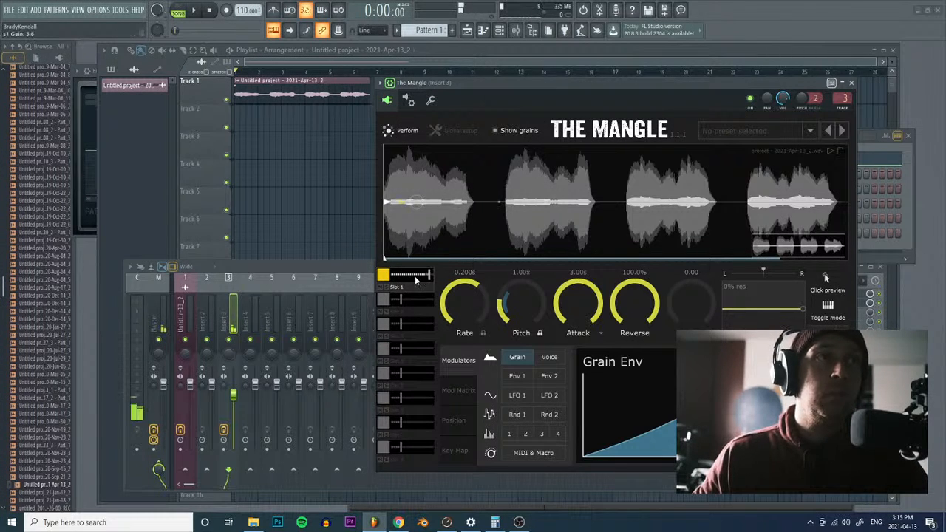
left_click_drag(404, 282, 399, 283)
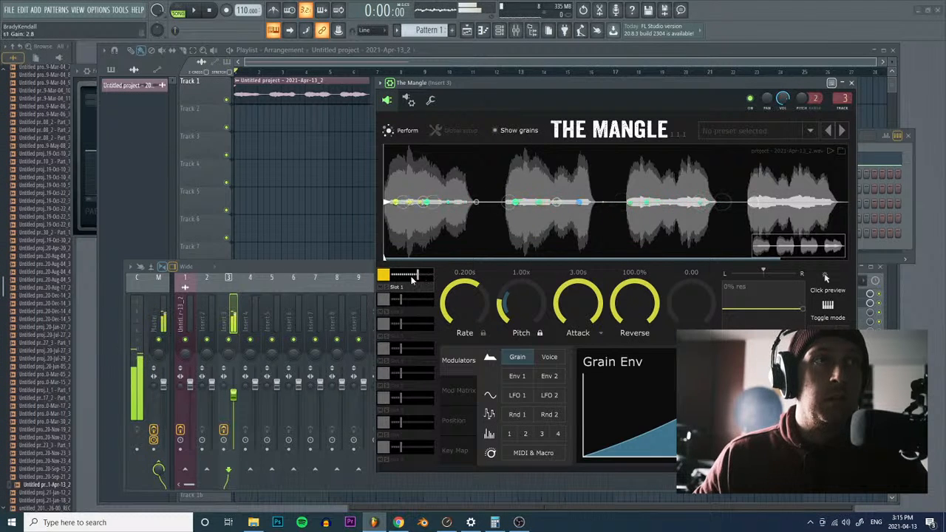
Step: Add a second Fruity parametric EQ 2 in the third effect slot of mixer insert 3
left_click(295, 274)
left_click(809, 293)
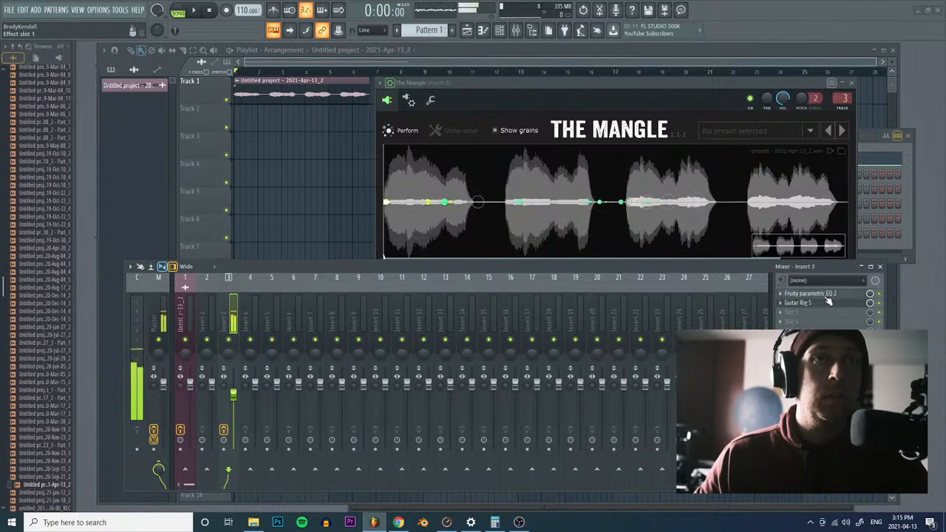
left_click(791, 312)
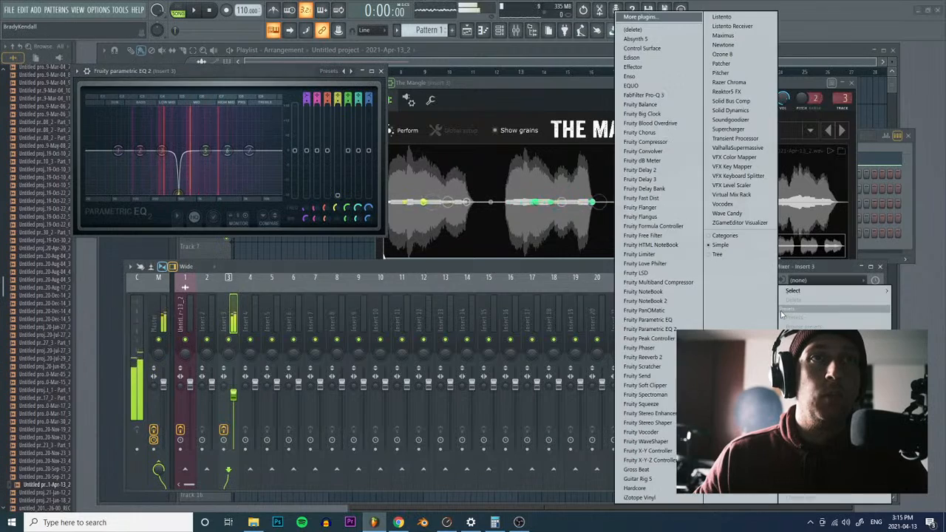
left_click(671, 331)
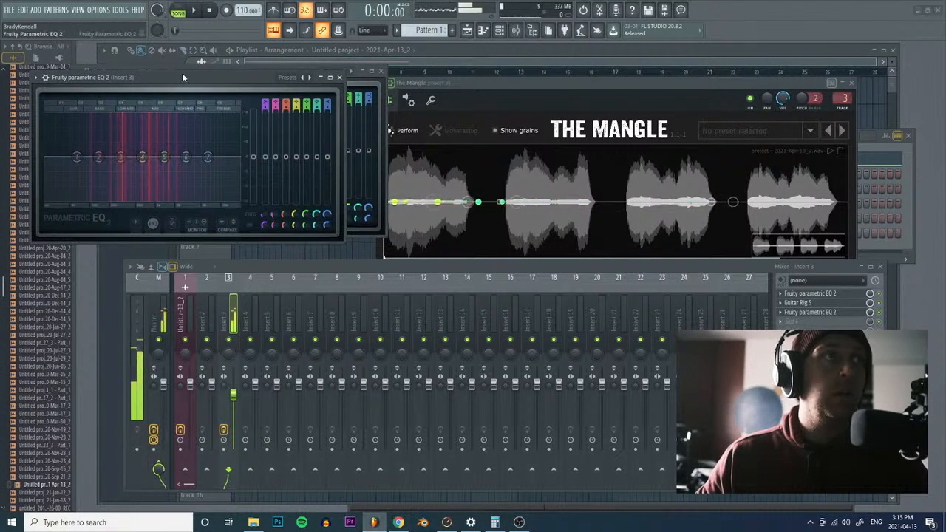
left_click_drag(642, 149, 594, 122)
Step: Roll off the low end in the new EQ with band 1, reduce bands 2 and 3, and slightly boost bands 4 and 6
left_click_drag(487, 205, 510, 227)
left_click_drag(575, 204, 555, 200)
left_click_drag(501, 248, 515, 248)
left_click_drag(532, 198, 531, 224)
mouse_move(597, 205)
left_mouse_down()
mouse_move(606, 210)
mouse_move(596, 195)
mouse_move(600, 204)
left_mouse_up()
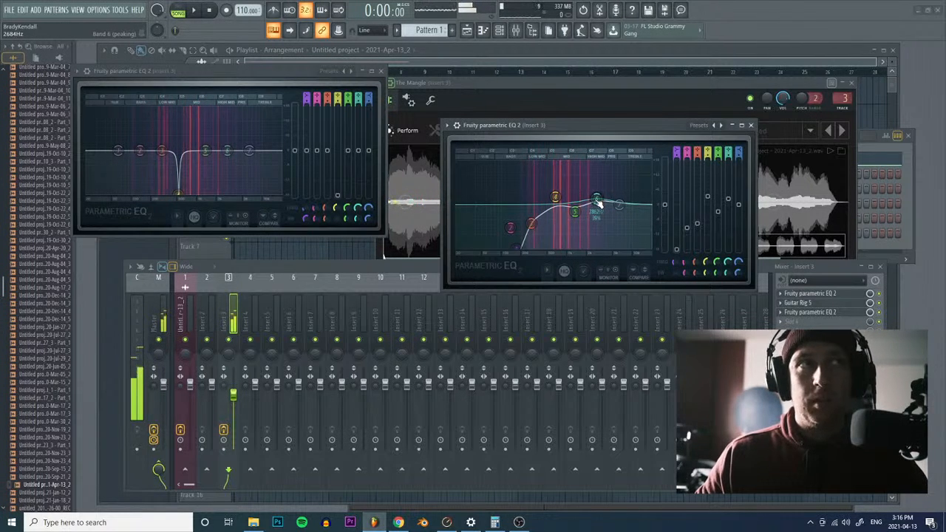
Step: Cut resonant frequencies in the new EQ with deep notches on bands 4, 5 and 7, and ease the band 3 cut
left_click_drag(619, 205, 597, 234)
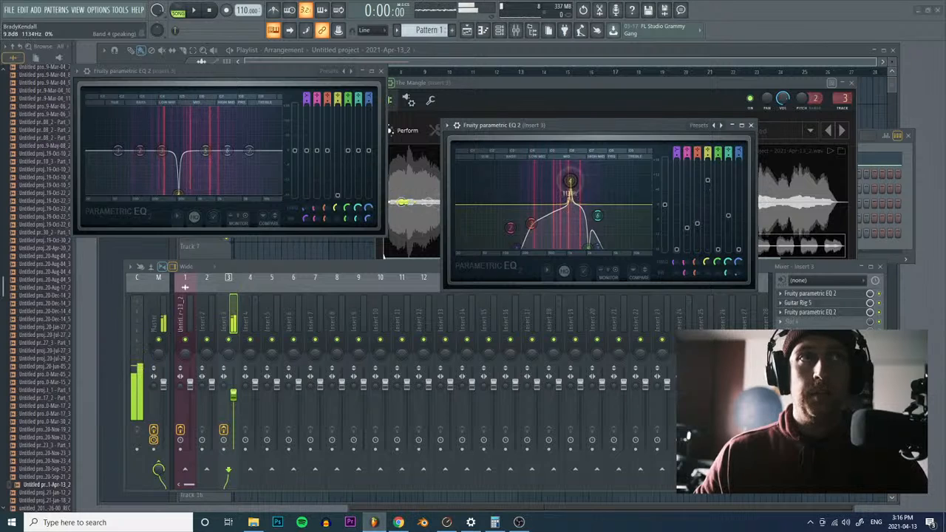
left_click_drag(579, 176, 584, 251)
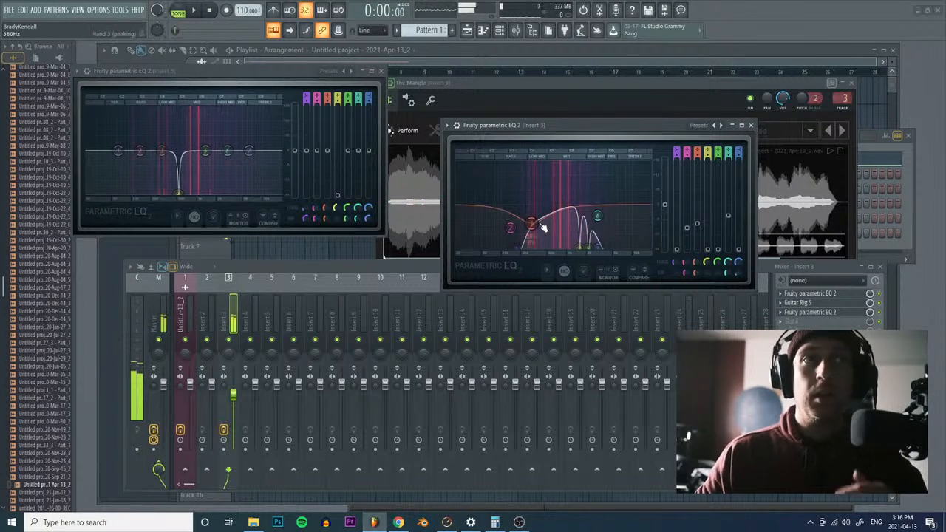
left_click_drag(537, 220, 538, 211)
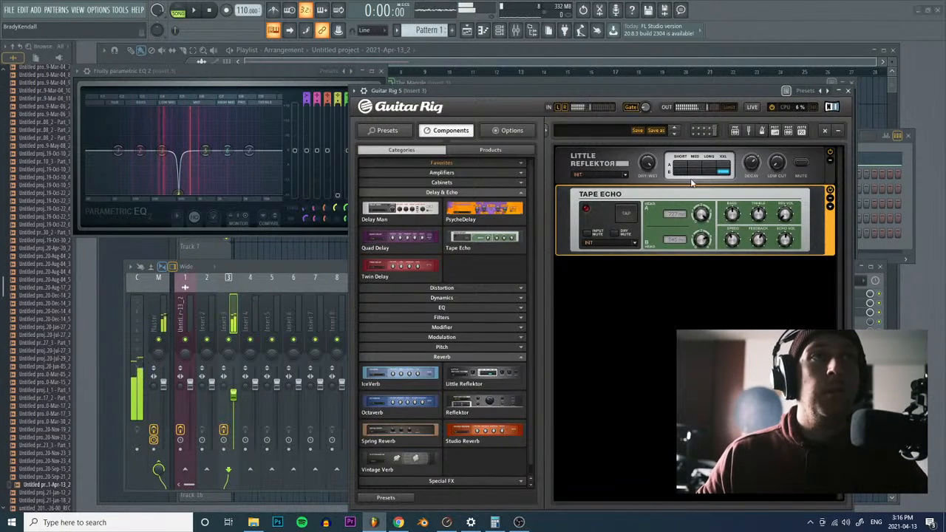
Step: Set the Little Reflektor reverb in insert 3's Guitar Rig 5 to Long
left_click(706, 169)
mouse_move(645, 186)
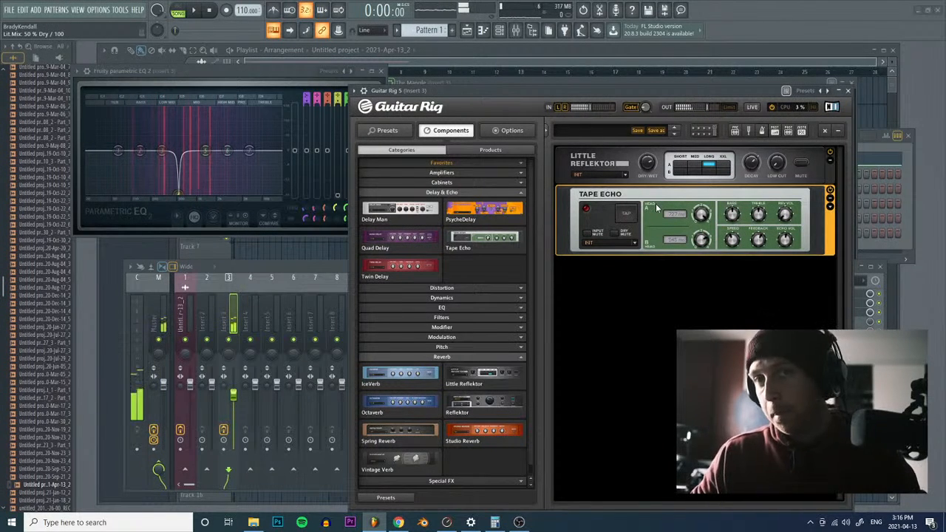
left_click(322, 269)
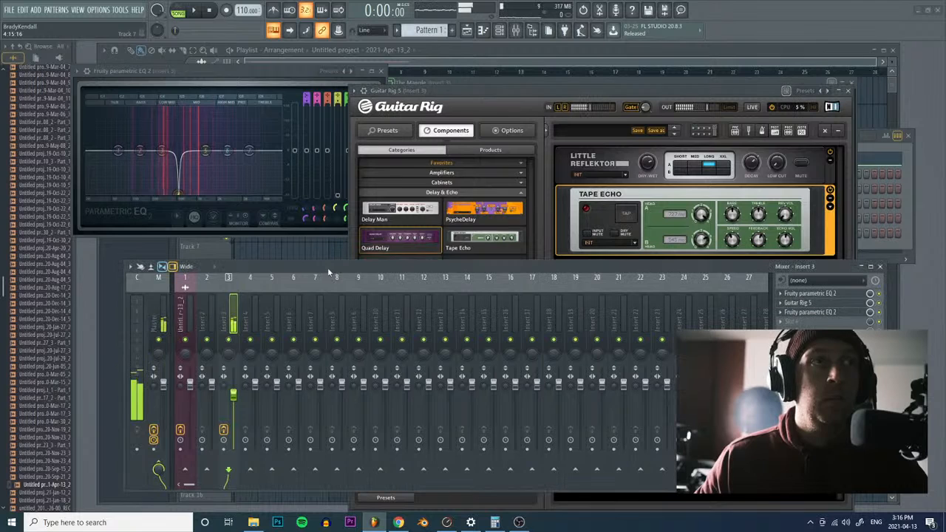
left_click(885, 148)
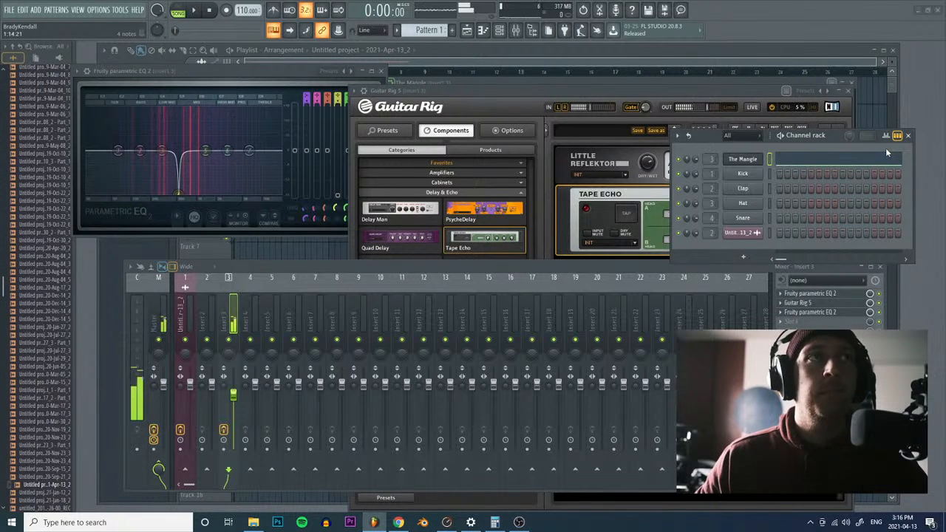
left_click(890, 108)
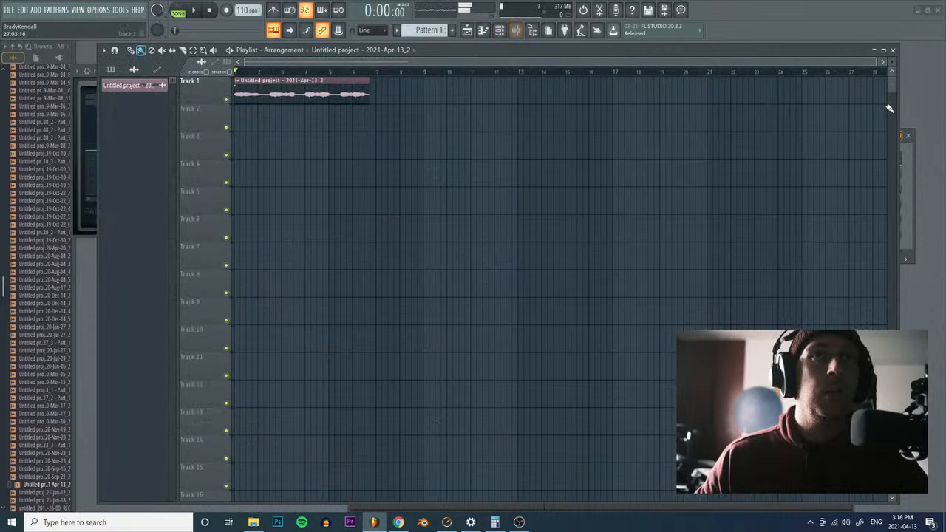
Step: Load Edison in the fourth effect slot of mixer insert 3
left_click(516, 30)
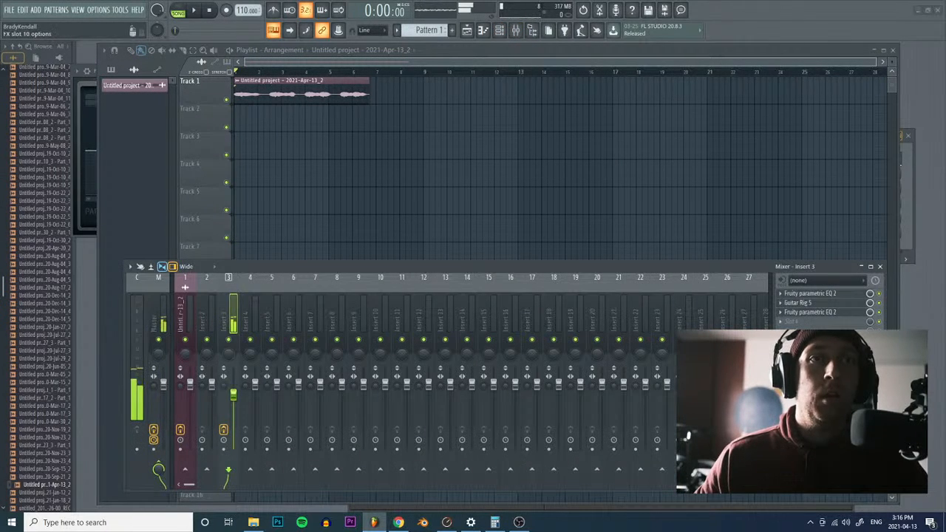
left_click(810, 321)
left_click(660, 61)
Step: Set Edison to record on input and capture about one minute of The Mangle's processed sound
left_click(127, 81)
left_click(127, 120)
left_click(102, 81)
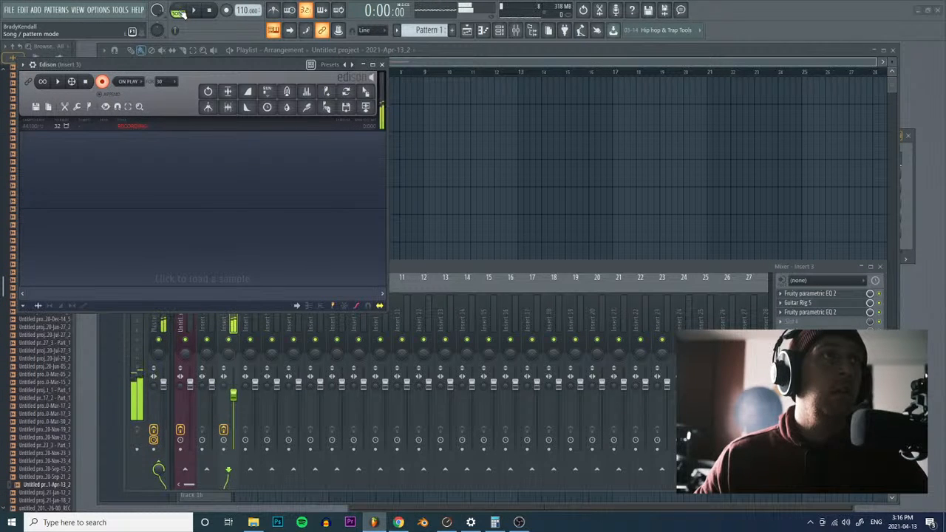
left_click_drag(198, 63, 386, 74)
left_click(319, 92)
left_click(316, 111)
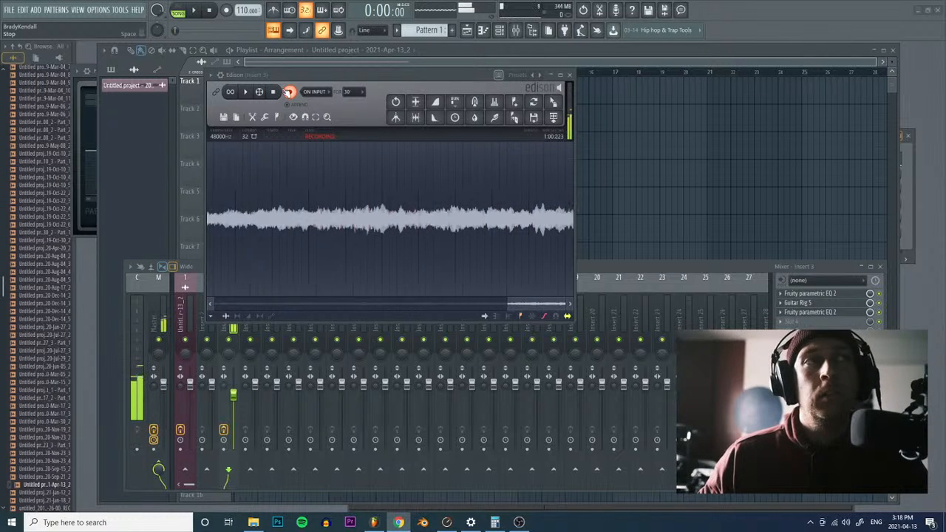
left_click(272, 91)
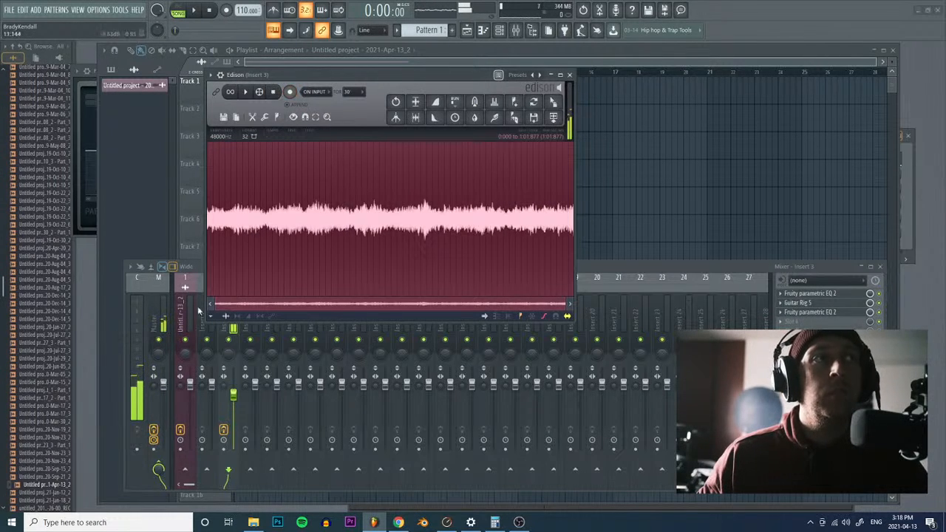
Step: Stop The Mangle's slot 1 and send the Edison recording to the playlist as an audio clip
left_click(499, 30)
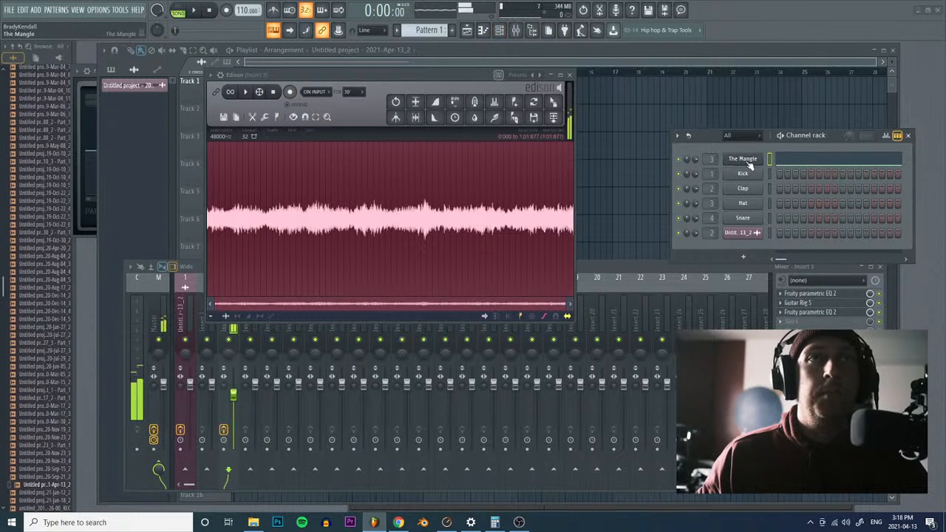
left_click(742, 159)
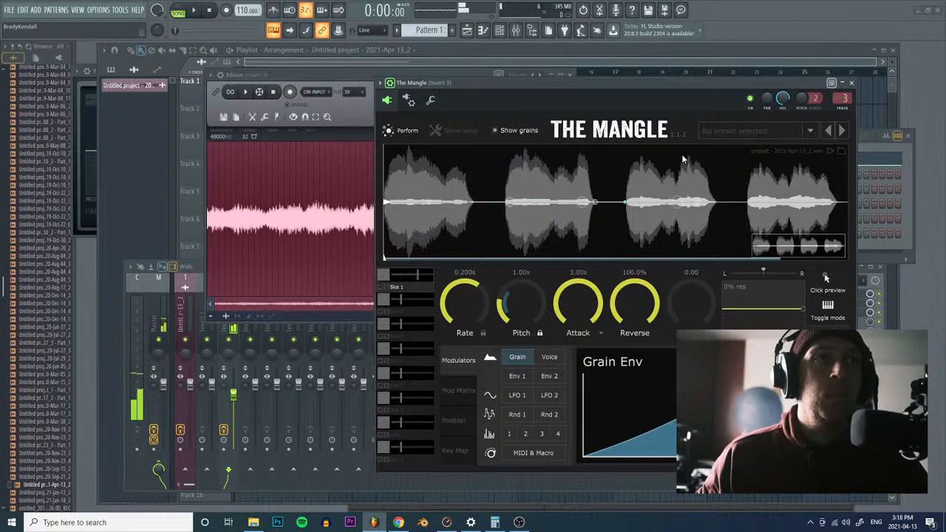
left_click(371, 95)
left_click(553, 117)
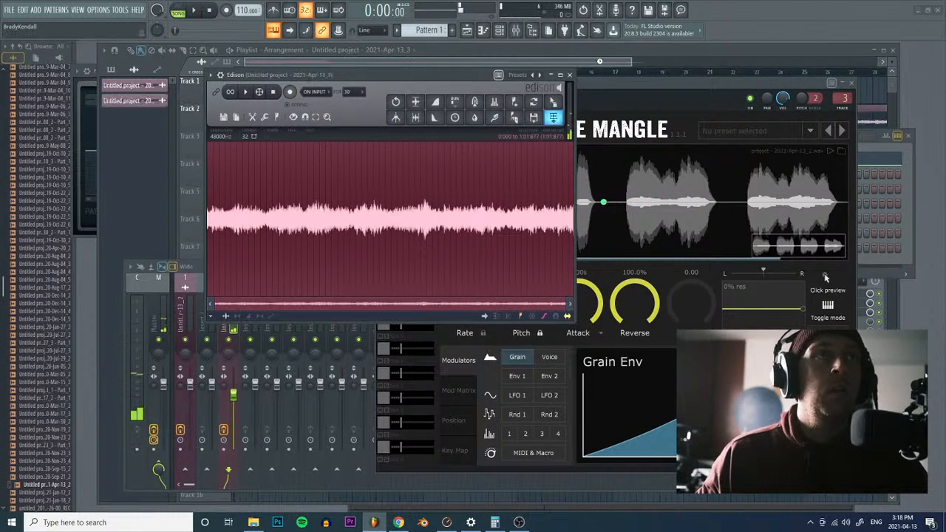
Step: Delete the old clip from playlist track 1 and move the new recording there, starting at bar 1
left_click(596, 52)
right_click(289, 93)
left_click_drag(274, 118, 275, 90)
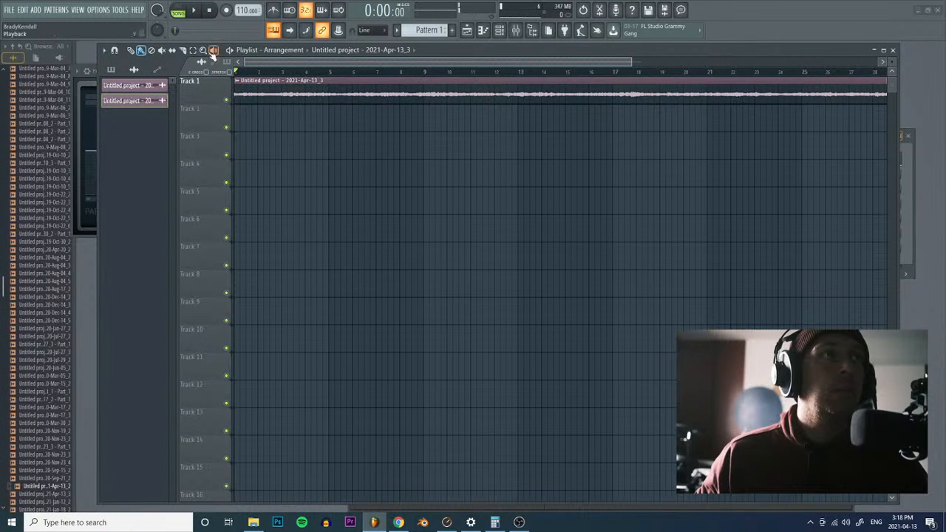
left_click(203, 51)
right_click(235, 87)
Step: Play back the new recording and route its channel to mixer insert 4
key("space")
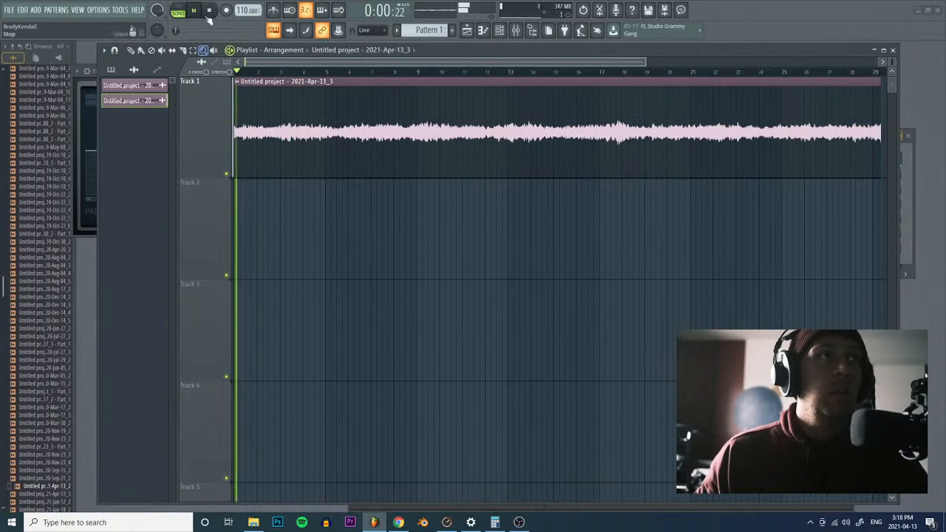
left_click(499, 29)
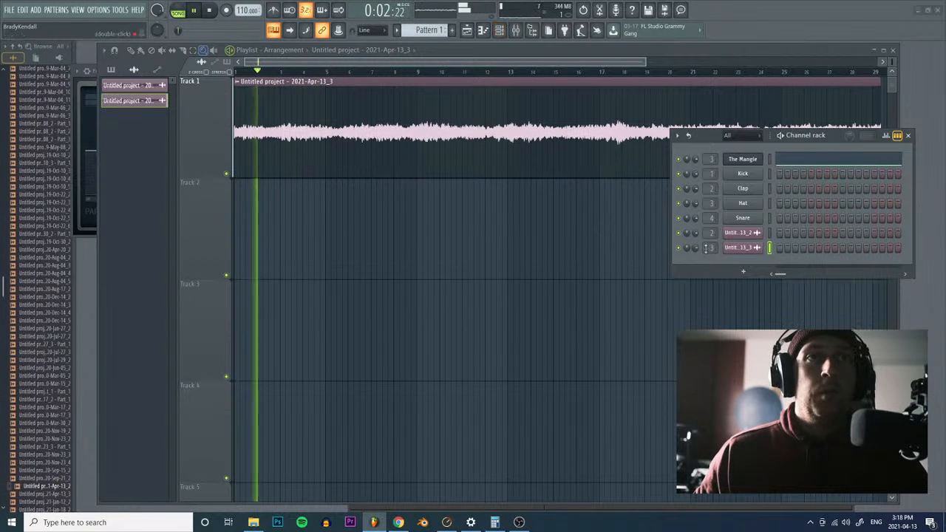
key("space")
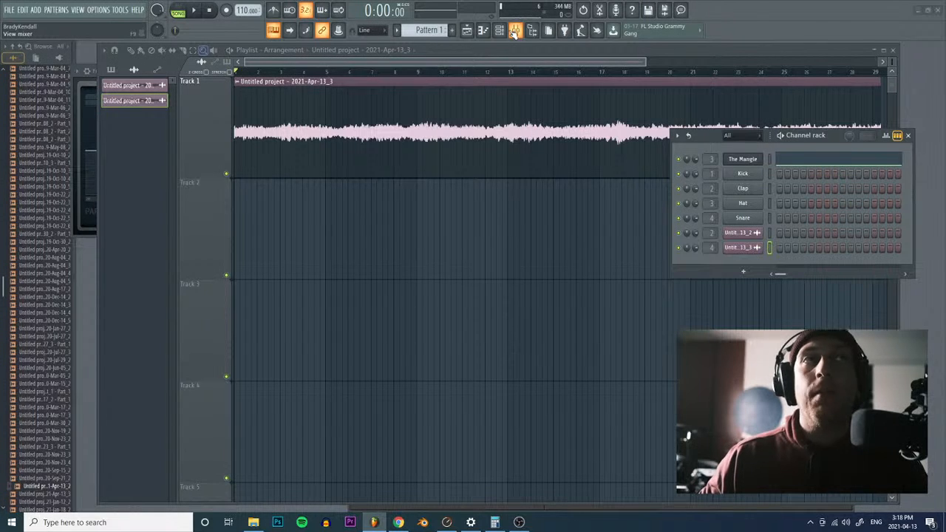
key("alt+Tab")
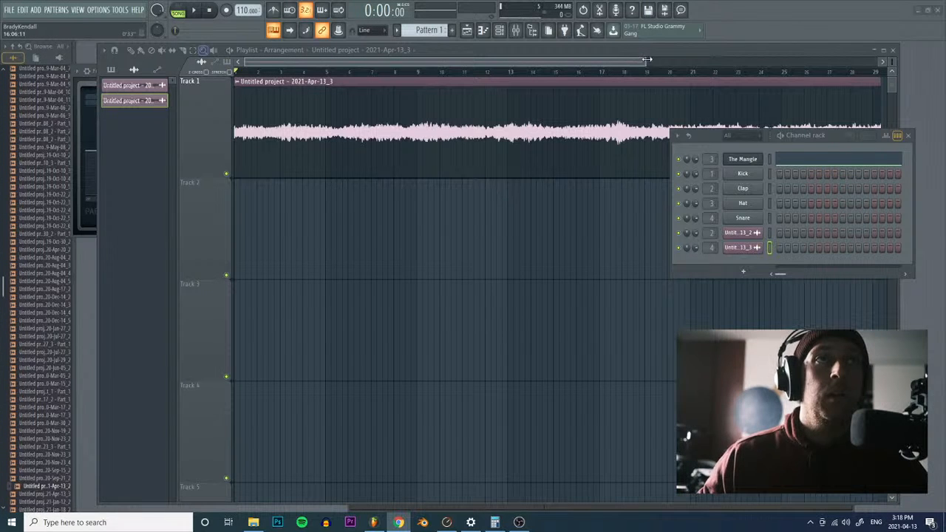
Step: Clone the 2021-Apr-13_3 audio channel and place the clone on playlist track 2, starting at bar 1
right_click(752, 246)
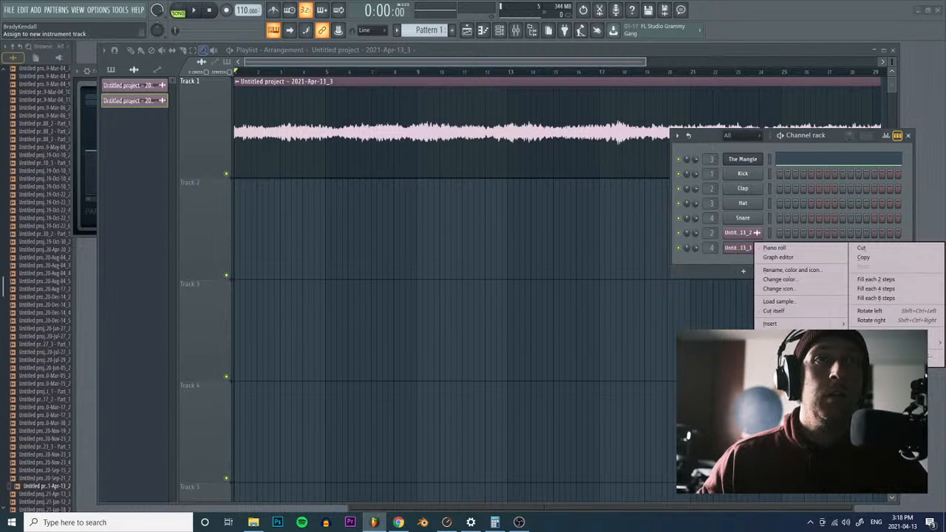
left_click(774, 334)
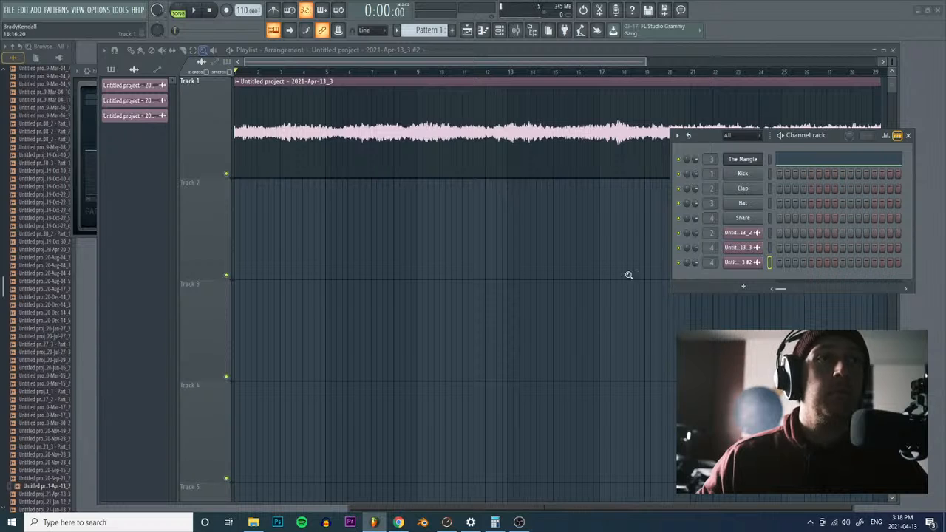
left_click(749, 262)
left_click_drag(229, 238, 273, 214)
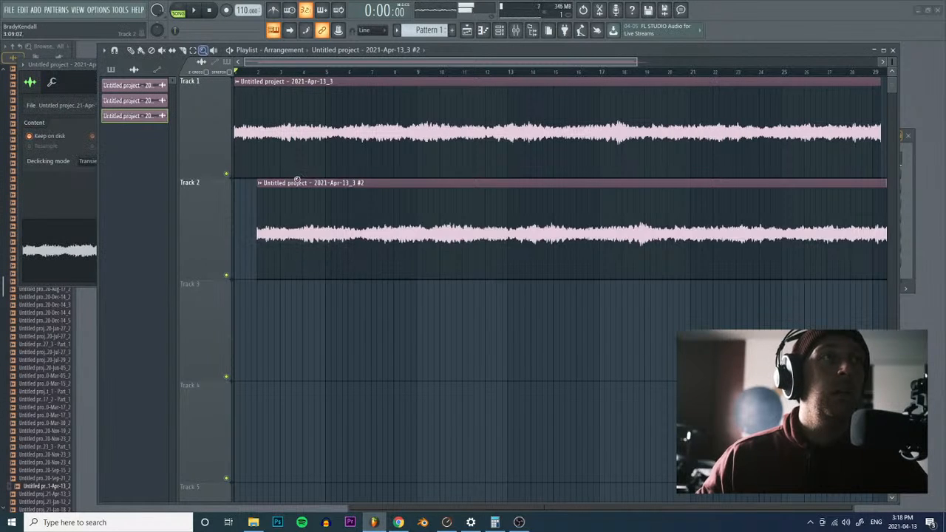
left_click(133, 69)
left_click(131, 51)
left_click_drag(392, 252, 368, 250)
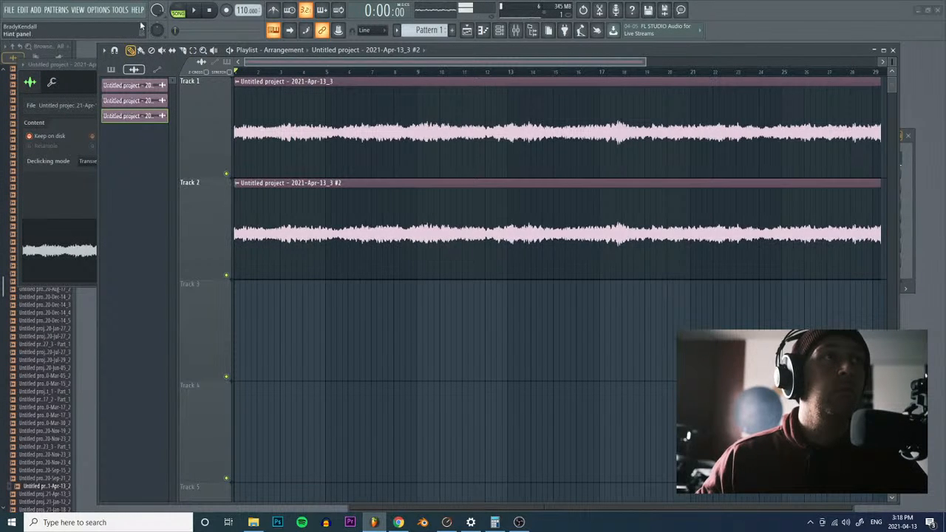
Step: Slice the cloned clip on track 2 at bar 3 and delete the remainder, keeping the first two bars
left_click(203, 51)
right_click(271, 168)
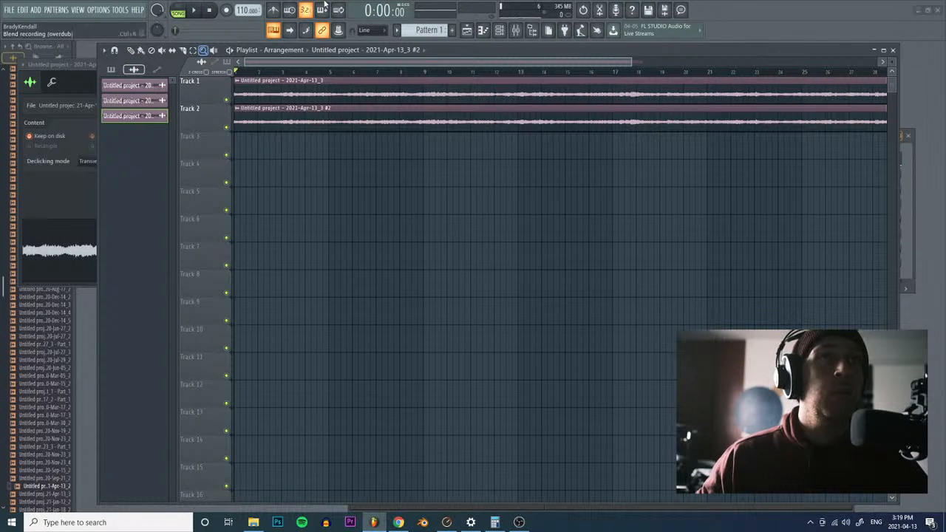
left_click(184, 50)
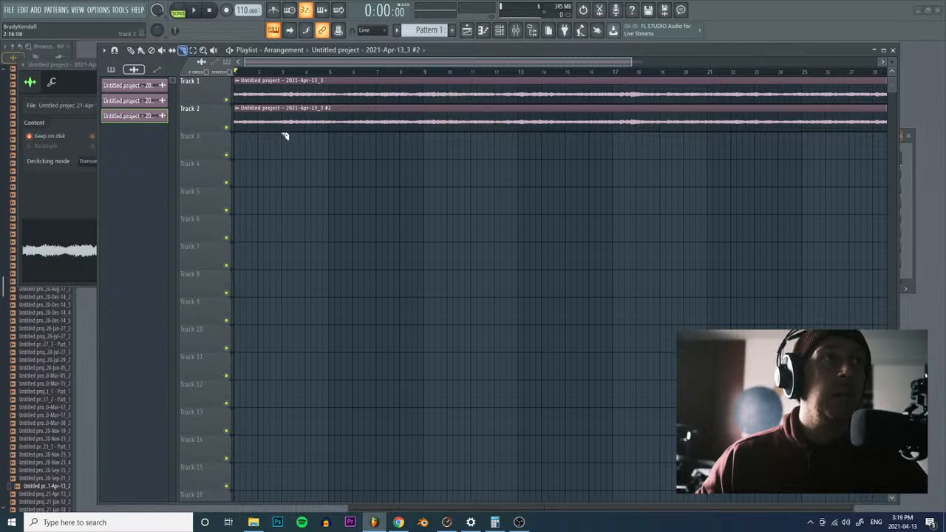
left_click(281, 107)
left_click(131, 51)
right_click(320, 109)
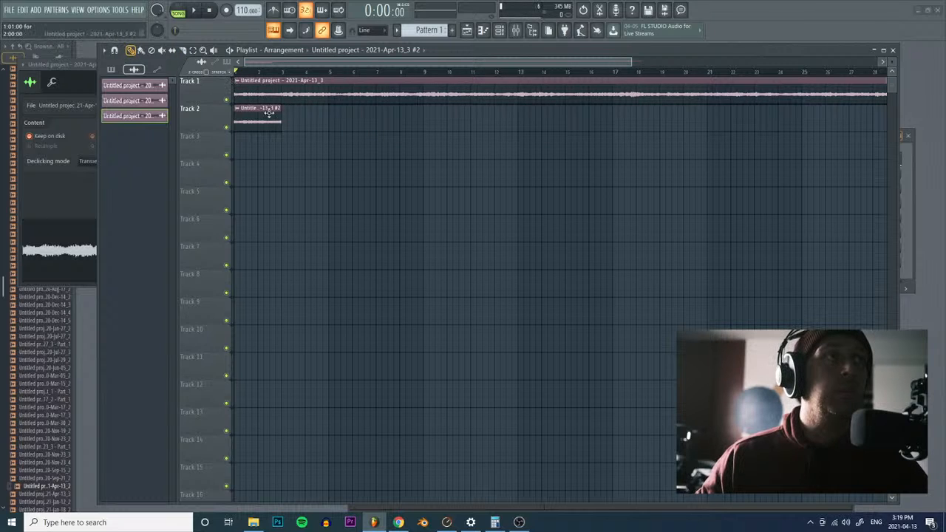
Step: Stretch the two-bar clip on track 2 to four bars, and extend it without stretching to the end of the track 1 clip
left_click_drag(278, 120, 327, 125)
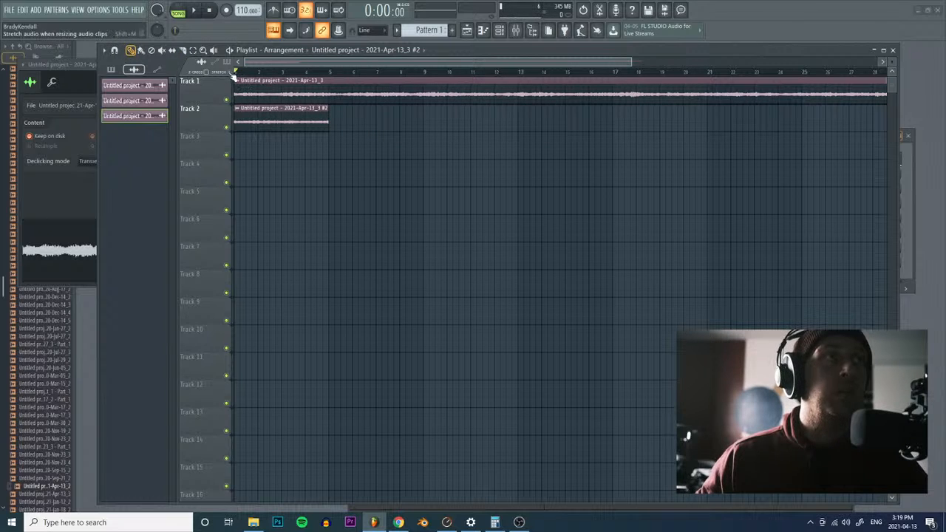
left_click(202, 51)
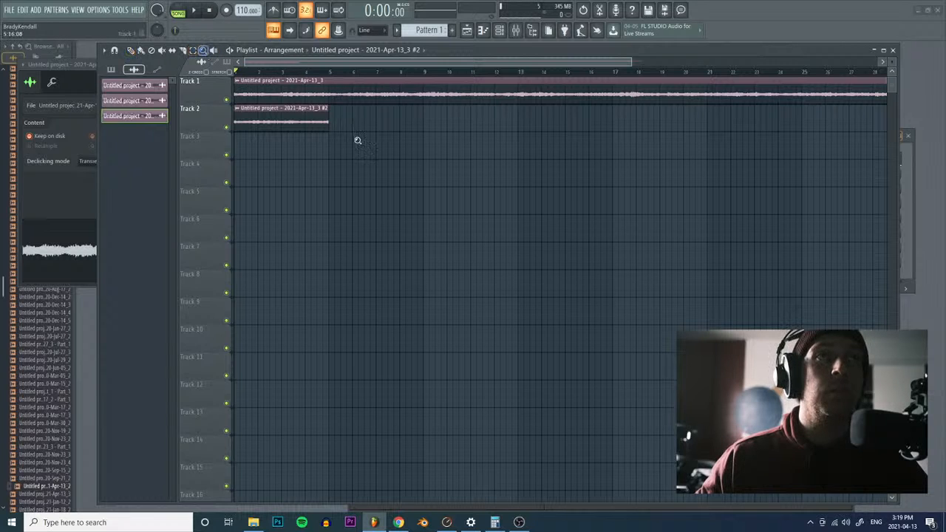
right_click(318, 126)
left_click(133, 52)
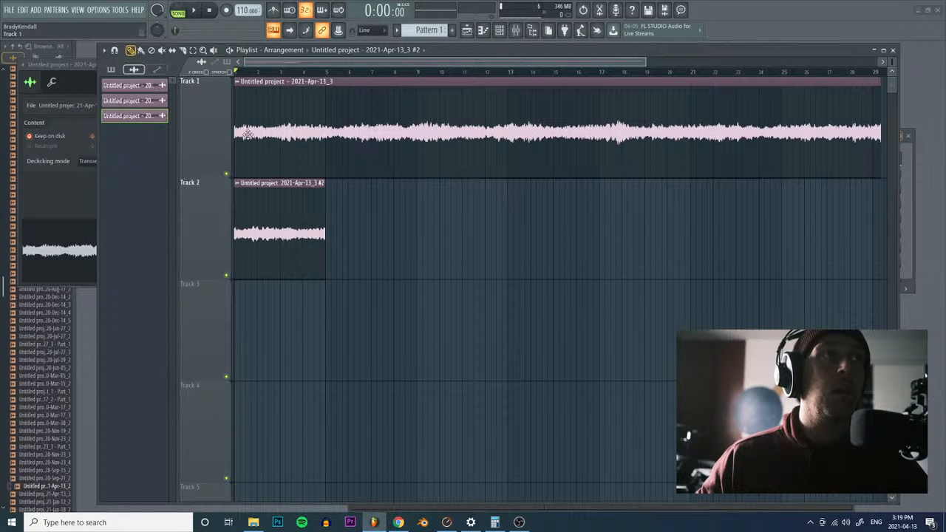
mouse_move(324, 210)
left_mouse_down()
mouse_move(838, 214)
mouse_move(808, 214)
left_mouse_up()
Step: Play the two layers together and route the cloned audio channel to mixer insert 5
key("space")
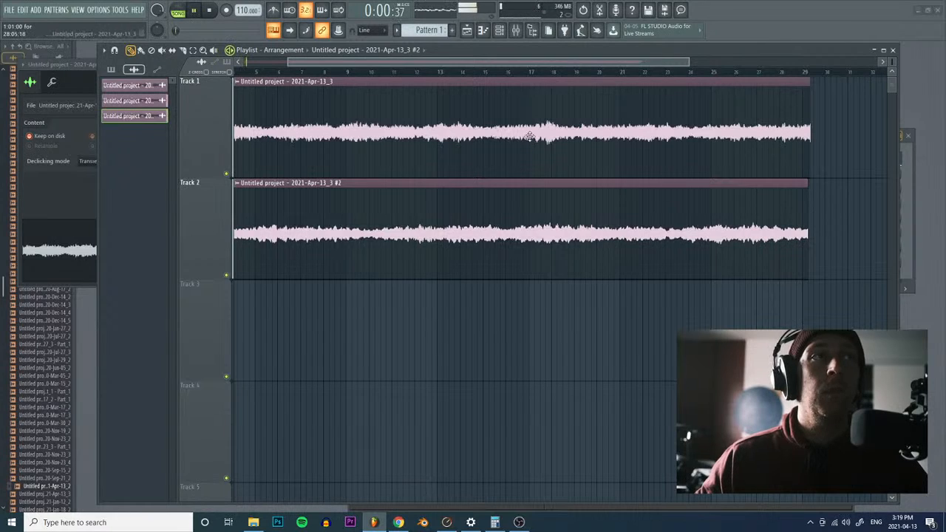
left_click(515, 33)
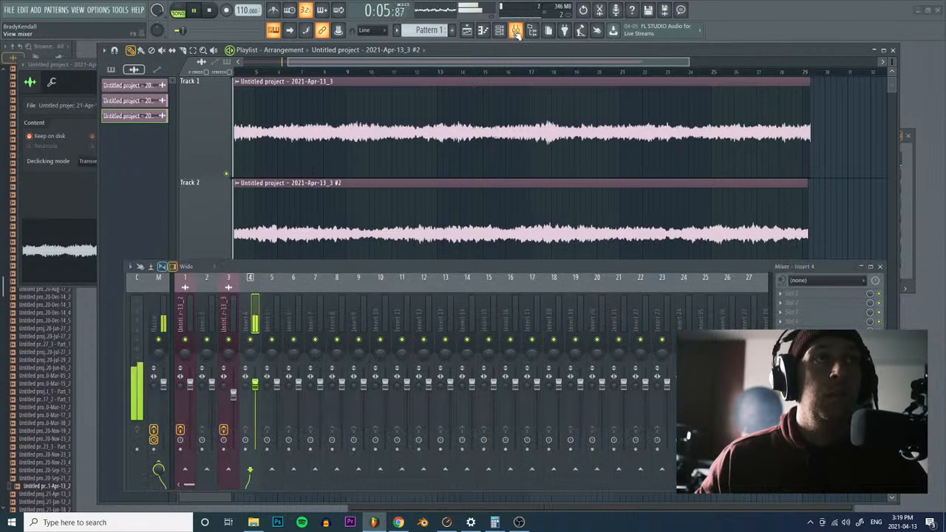
key("F6")
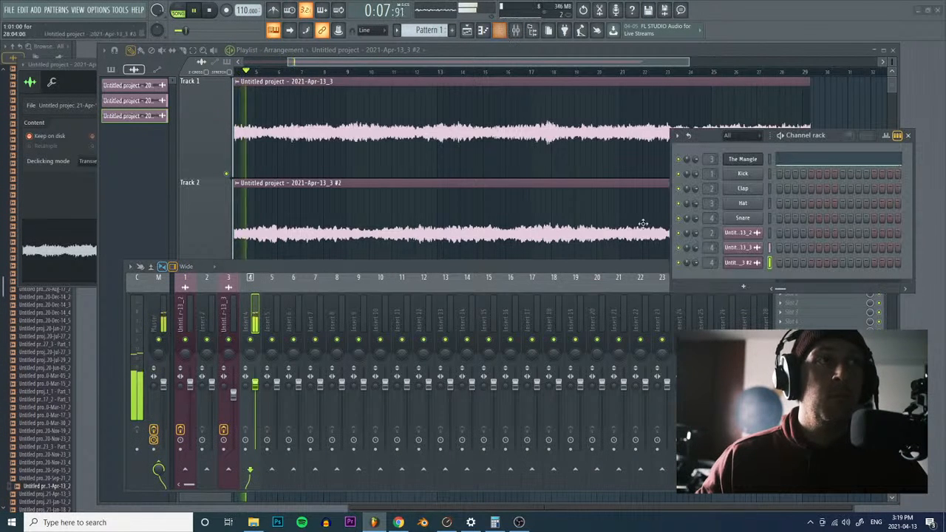
scroll(710, 263, "up", 1)
key("space")
key("space")
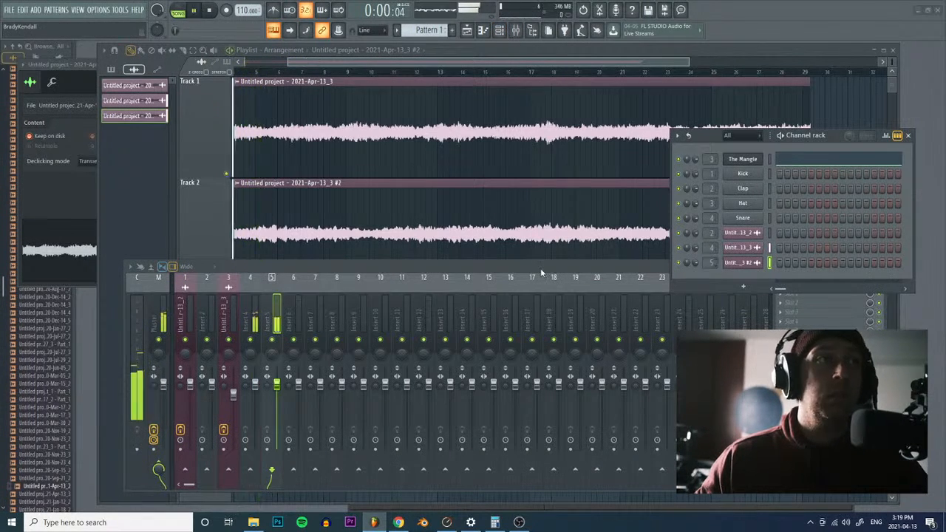
Step: Lower the levels of mixer inserts 5 and 4, bringing insert 4 down further than insert 5
left_click(277, 386)
left_click_drag(254, 385, 276, 389)
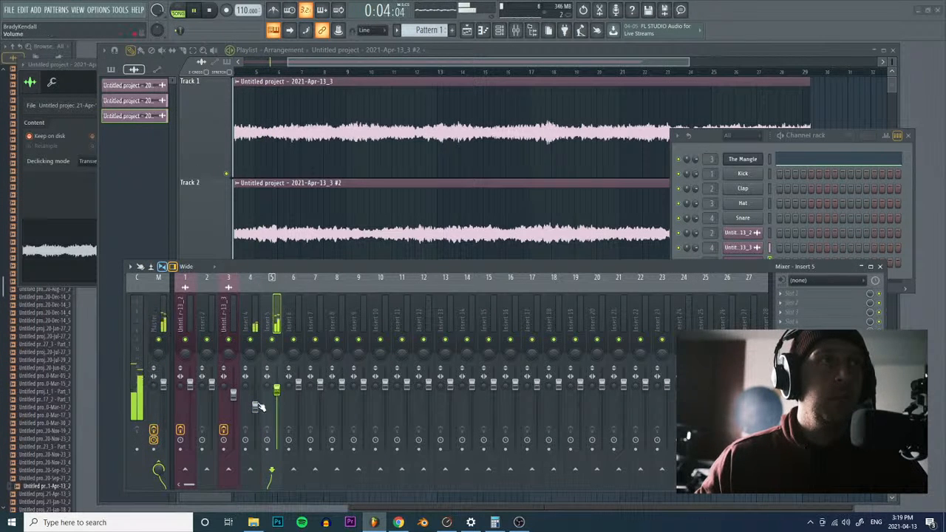
left_click(255, 405)
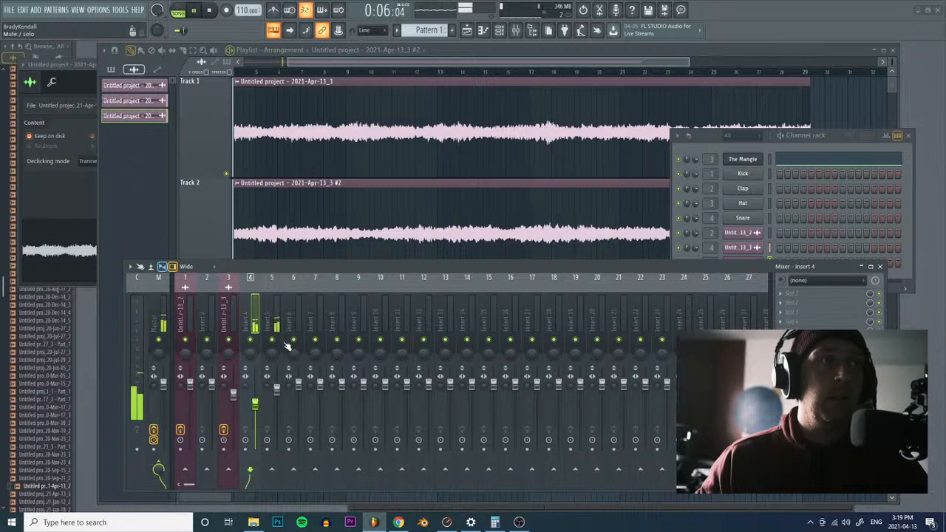
Step: Route mixer inserts 4 and 5 exclusively to insert 6 instead of the master
left_click(293, 469)
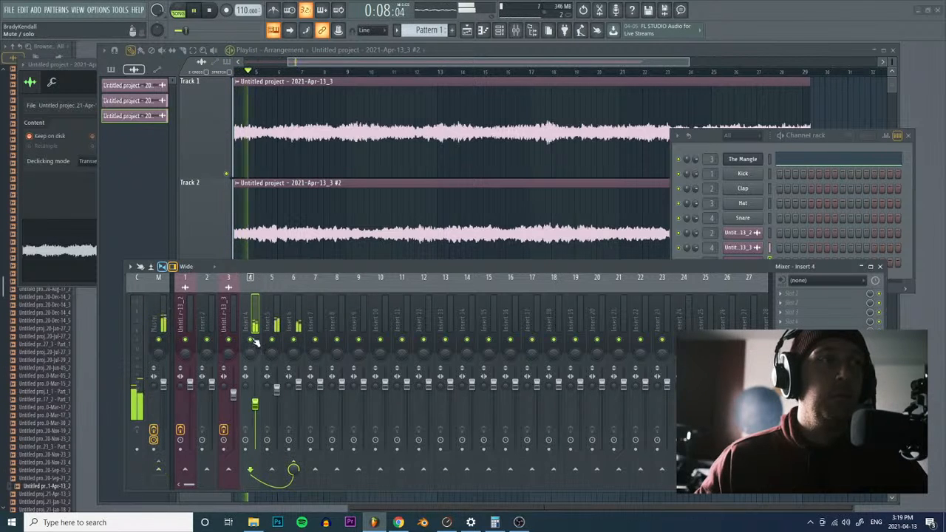
left_click(272, 350)
left_click(293, 469)
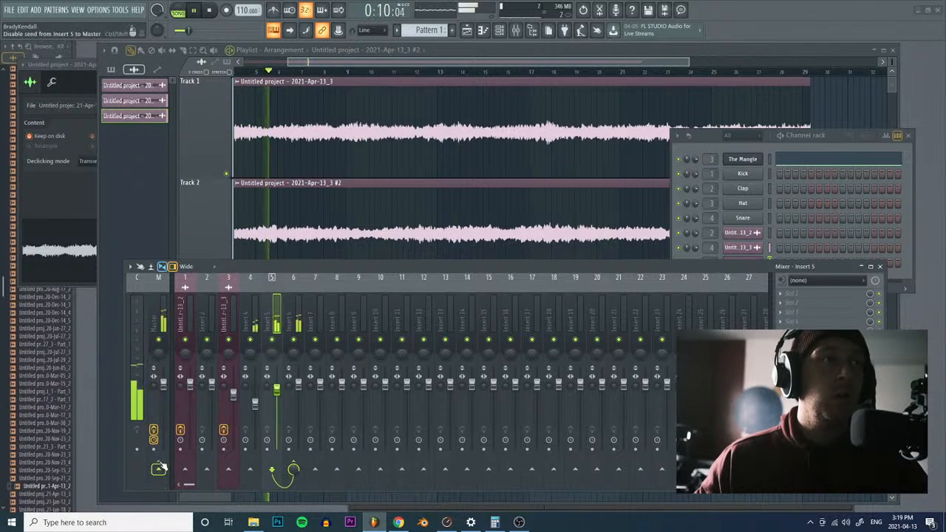
Step: Add Guitar Rig 5 to the first effect slot of insert 6 and load its Almost Clean preset
left_click(298, 351)
left_click(781, 292)
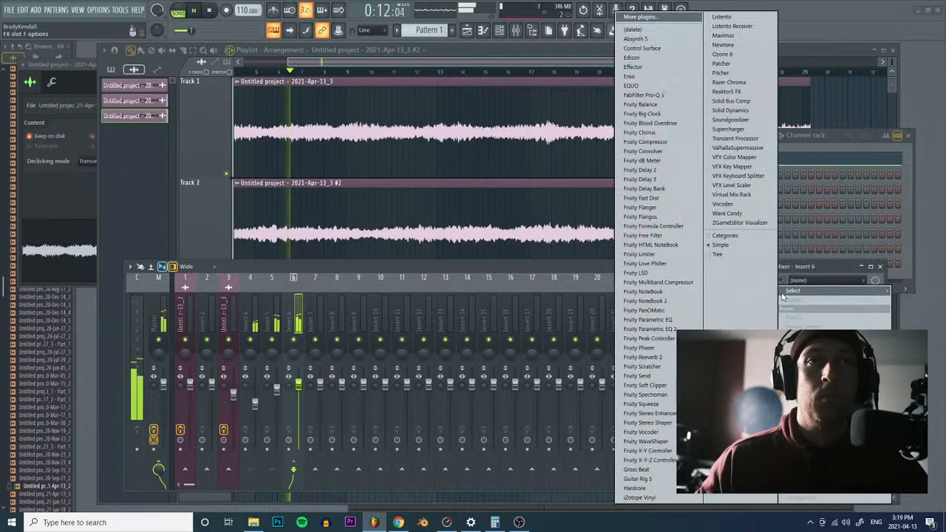
left_click(651, 479)
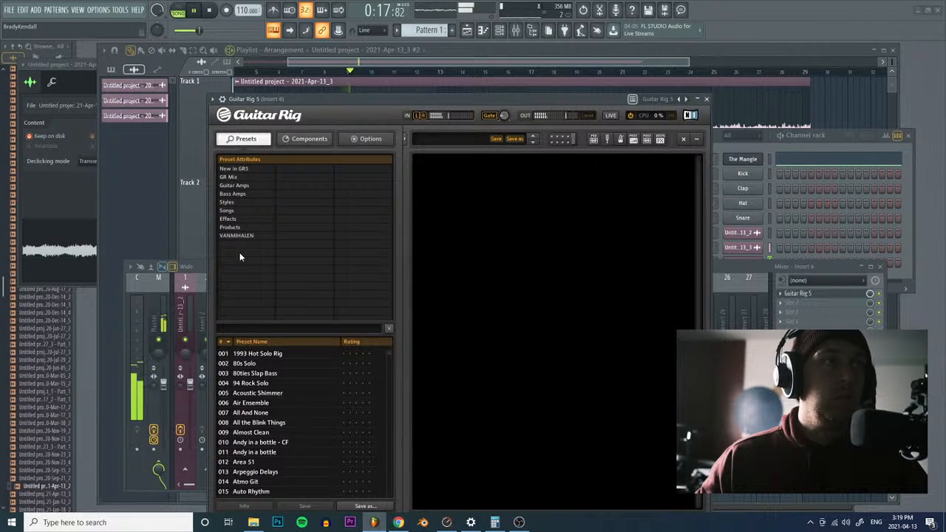
left_click(250, 432)
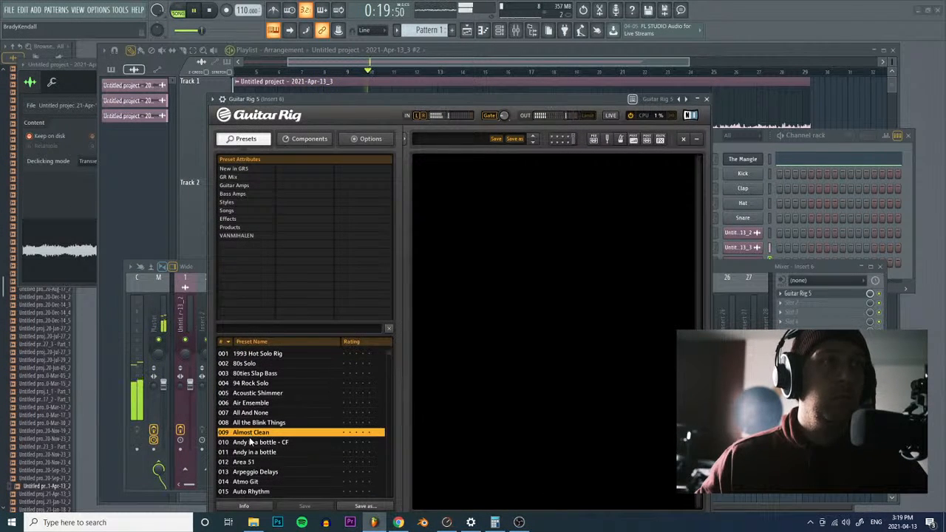
Step: Set the hot solo+ amp's overdrive to 0.31 with the pre-amp on, and move the amp between Vintage Verb and Little Reflektor
left_click_drag(487, 201, 486, 176)
left_click(467, 198)
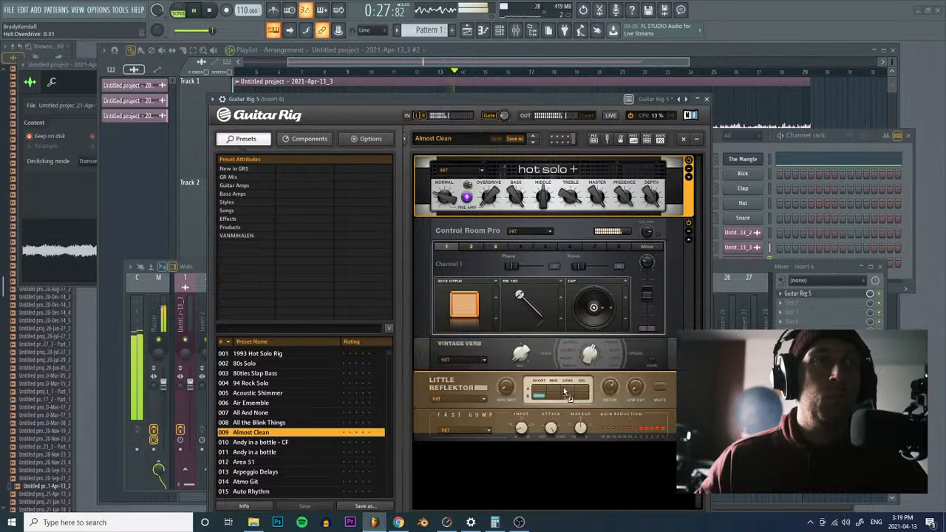
left_click_drag(563, 387, 564, 384)
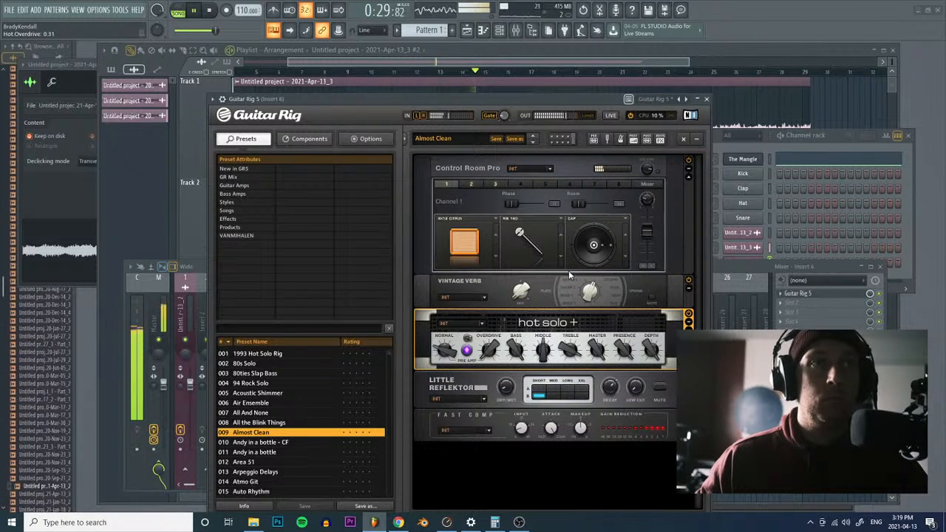
Step: Lower the level of mixer insert 6 to about -8 dB
key("F9")
left_click_drag(300, 390, 300, 411)
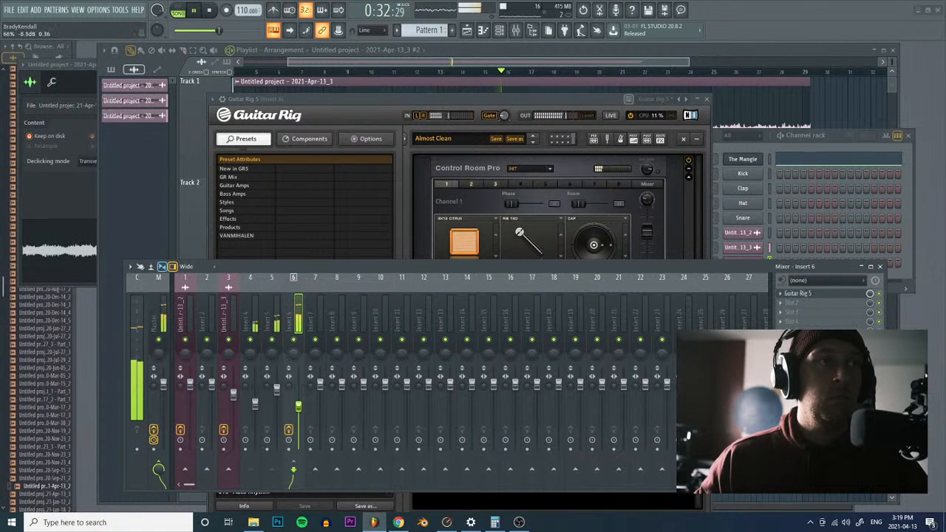
Step: Raise the Vintage Verb mix in Guitar Rig to 100% dry / 92 and delete the Fast Comp component
left_click(554, 100)
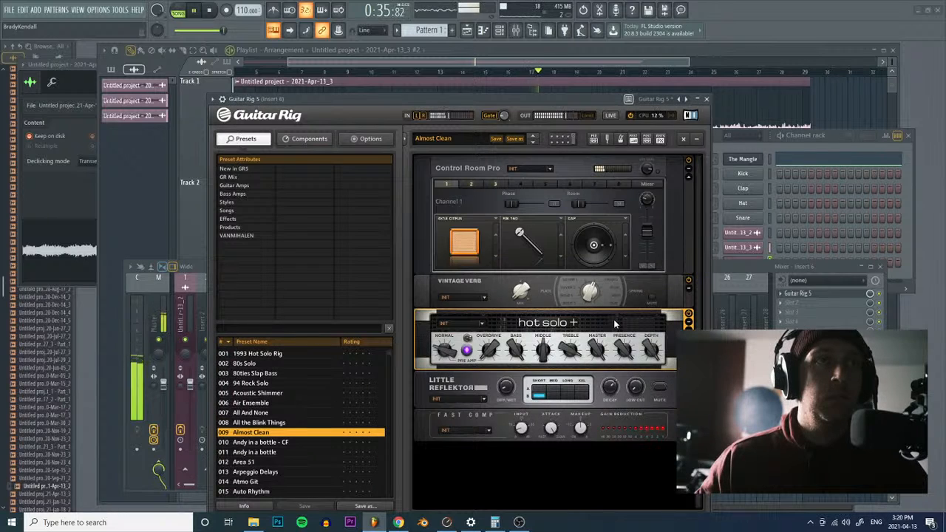
left_click_drag(522, 293, 523, 266)
right_click(642, 422)
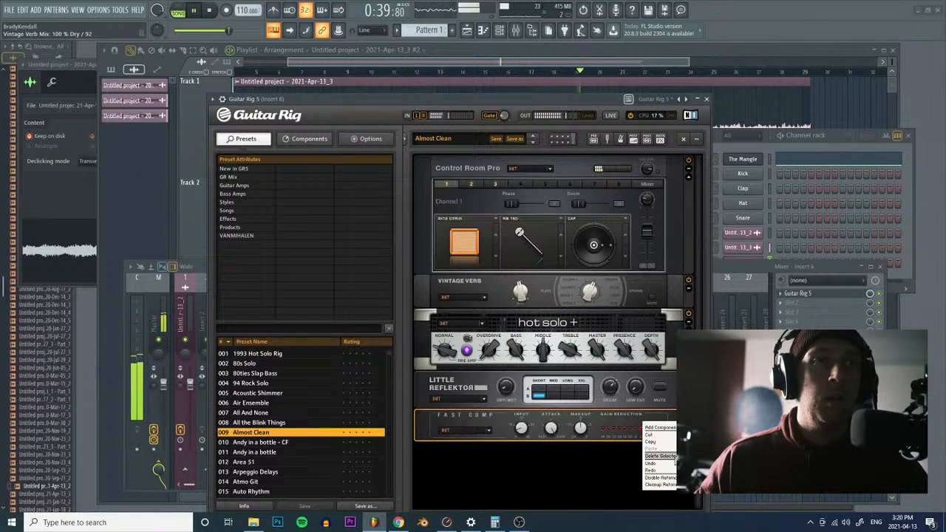
left_click(660, 456)
Step: Add iZotope Vinyl to the second effect slot of insert 6 and set its warp depth to about 12.24%
left_click_drag(514, 103, 564, 79)
left_click(781, 303)
mouse_move(792, 290)
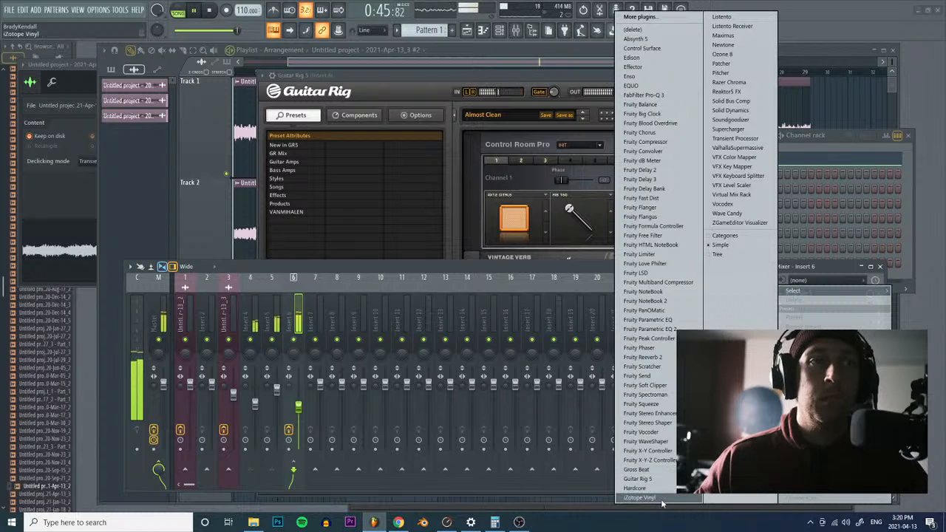
left_click(639, 497)
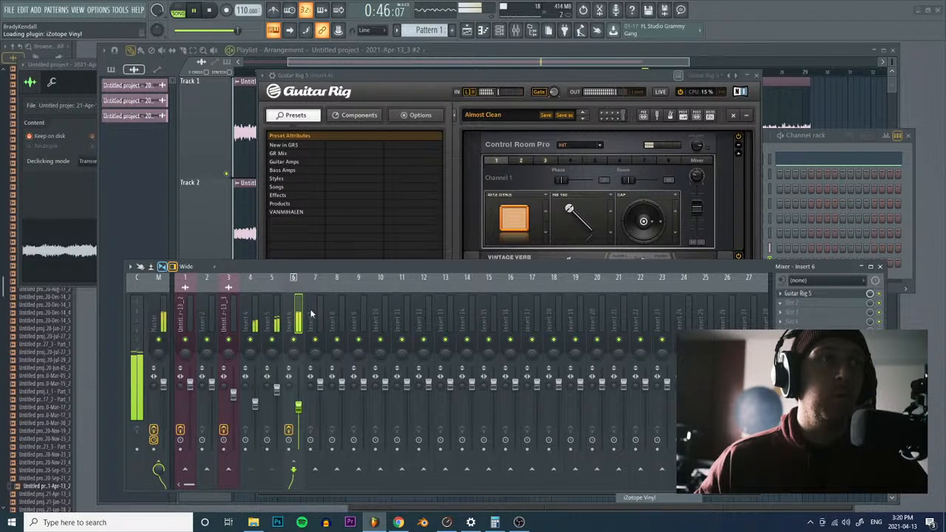
left_click_drag(246, 240, 247, 233)
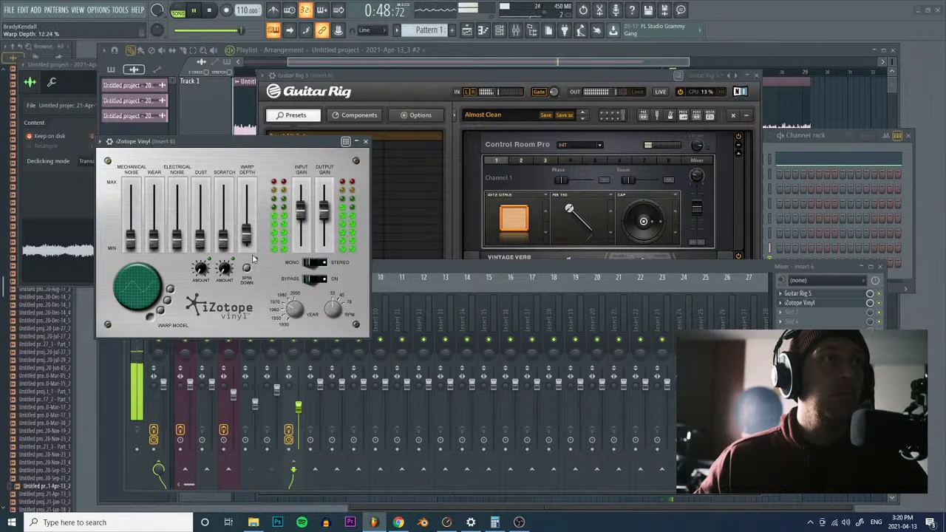
left_click(492, 264)
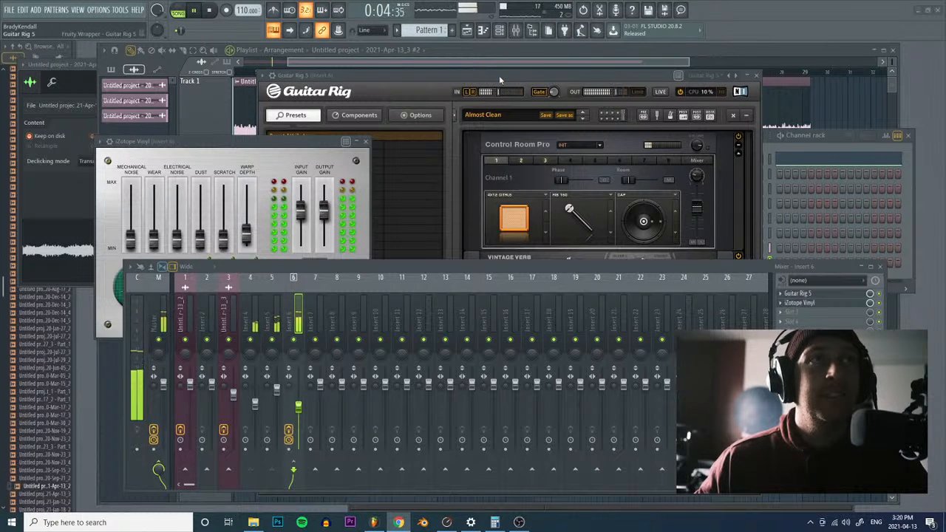
left_click(486, 51)
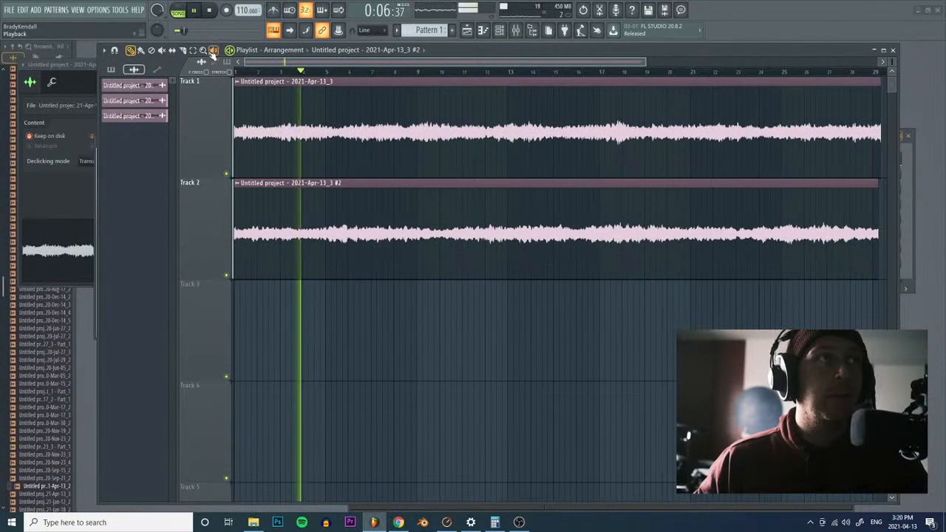
scroll(327, 154, "down", 5)
left_click_drag(629, 64, 692, 62)
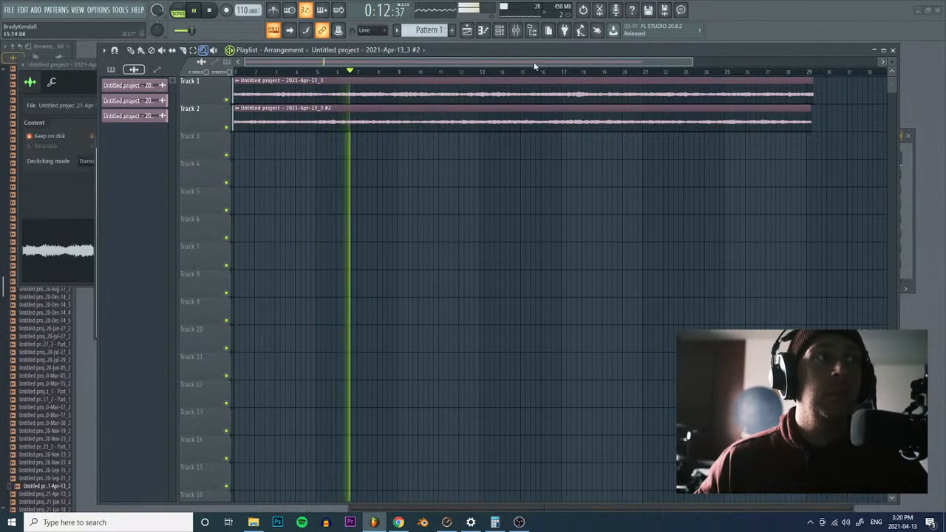
Step: In insert 6's Guitar Rig, switch off the hot solo+ pre-amp and set Little Reflektor to the long reverb in row A
left_click(519, 32)
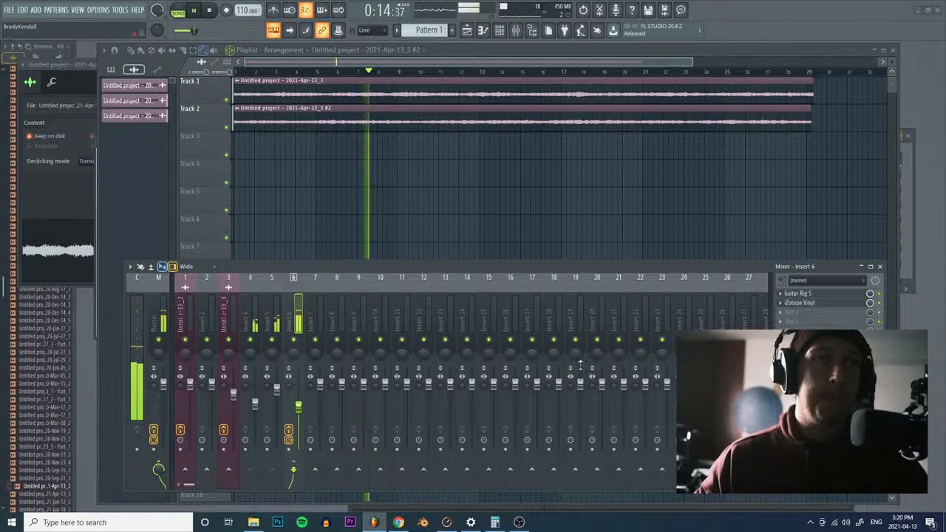
left_click(834, 294)
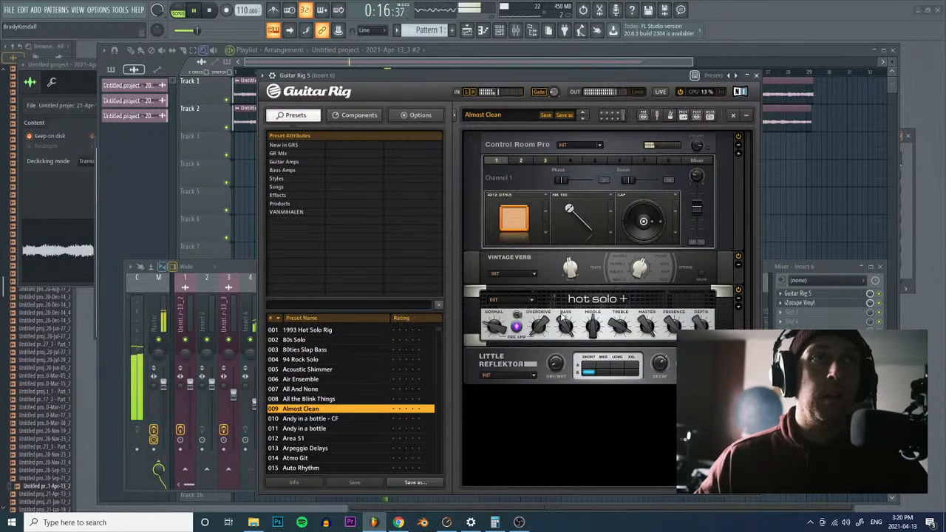
left_click(516, 325)
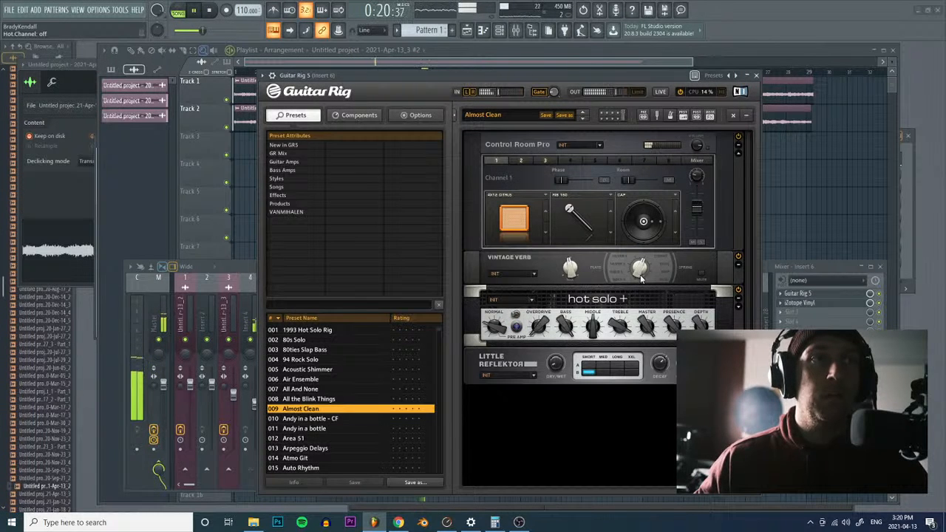
left_click(617, 365)
left_click(551, 364)
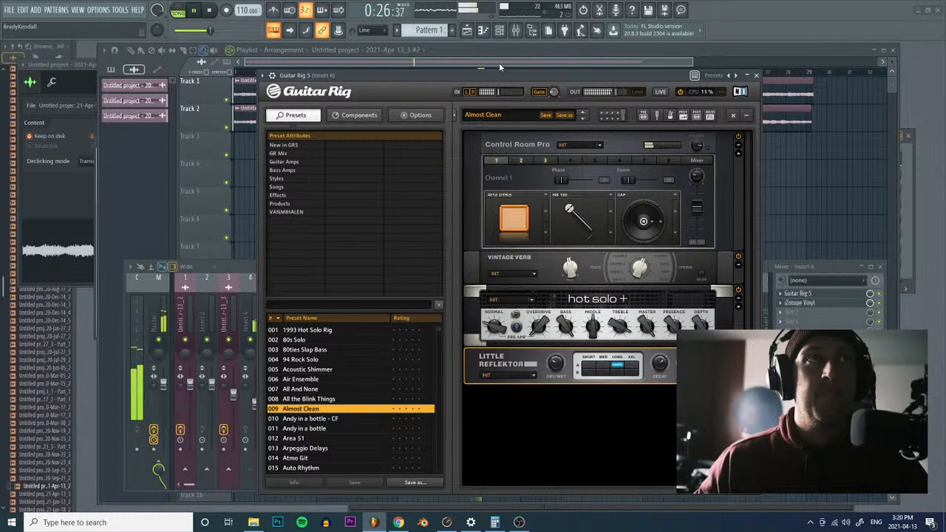
Step: Examine the sample and time-stretching settings of the cloned audio channel and the original 2021-Apr-13_3 channel
left_click(500, 30)
left_click(743, 263)
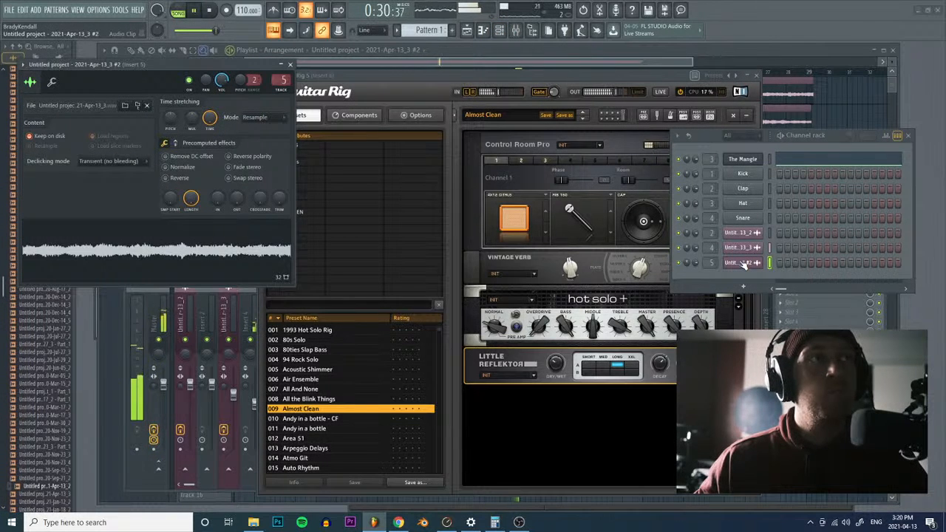
left_click(743, 248)
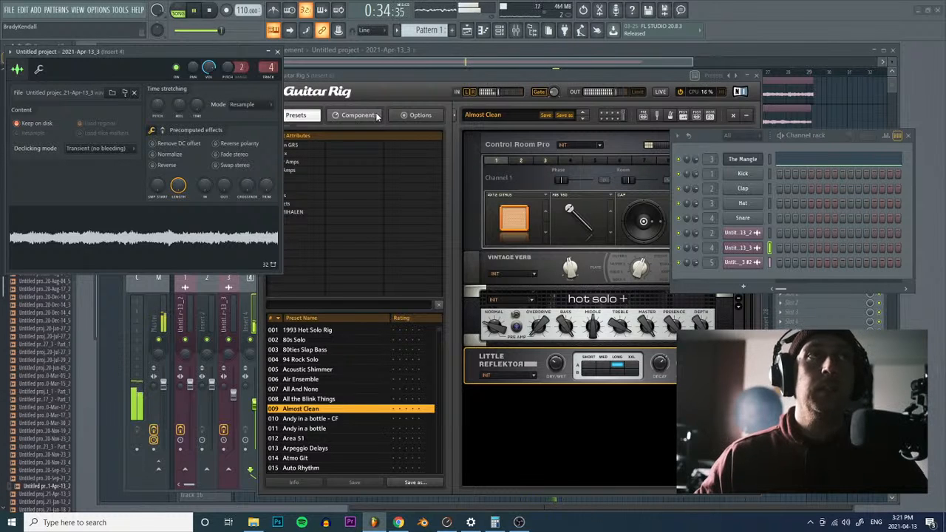
Step: Insert a Kontakt 5 instrument channel above The Mangle and move its window clear of the channel settings
right_click(754, 156)
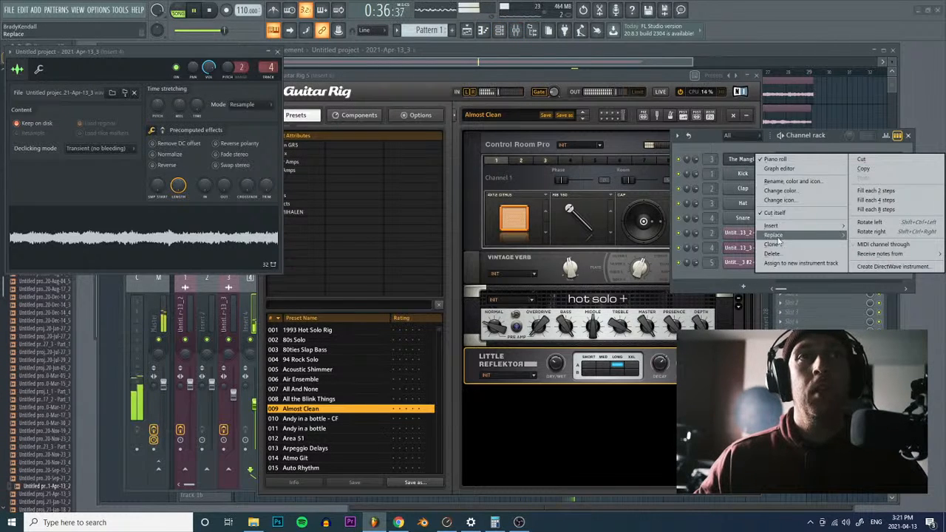
mouse_move(771, 225)
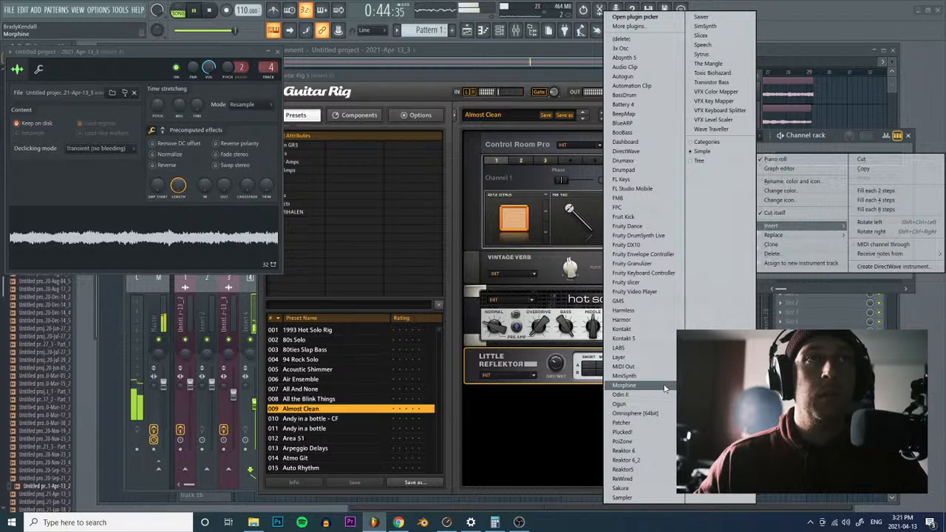
left_click(657, 339)
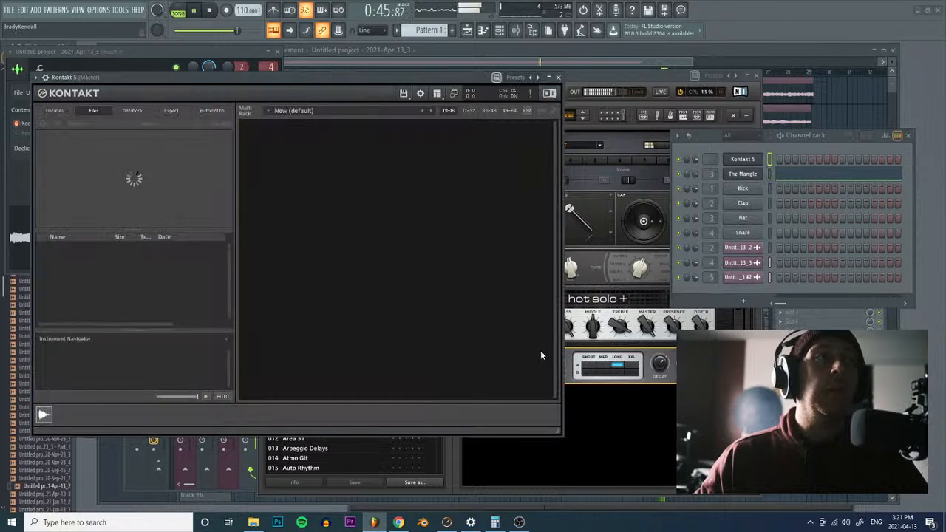
left_click_drag(373, 78, 549, 77)
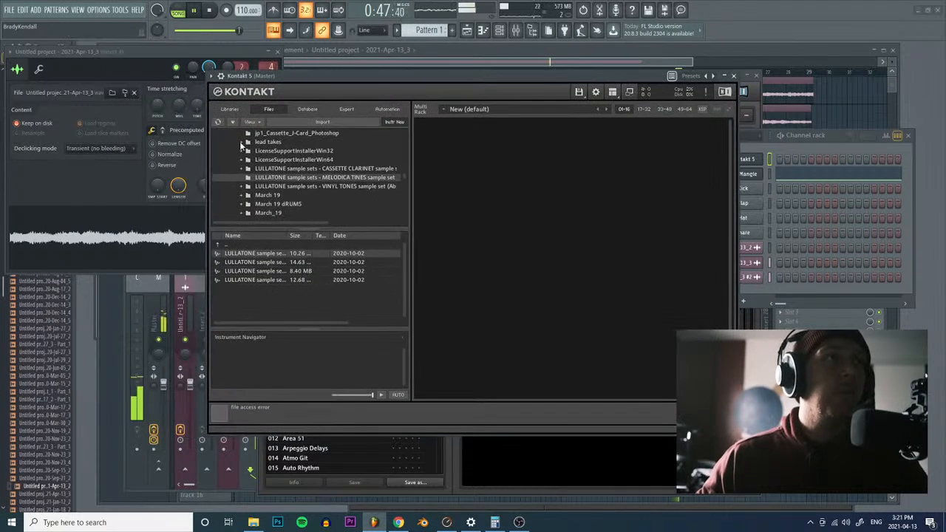
Step: Look through Kontakt's list of installed instrument libraries
left_click(230, 109)
scroll(311, 277, "down", 4)
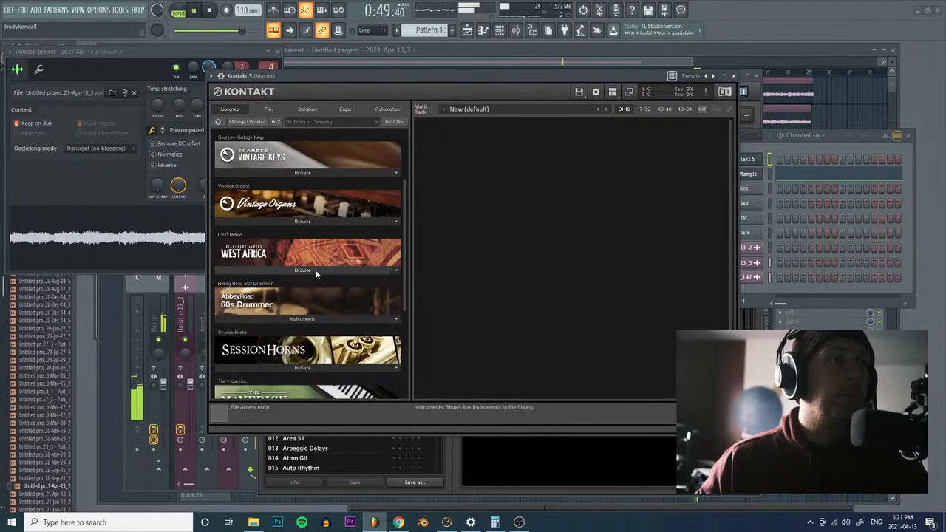
scroll(312, 283, "up", 5)
Step: In Kontakt's file browser, expand the Windows8_1 (F:) drive down to the user's Downloads folder
left_click(269, 109)
scroll(288, 212, "down", 5)
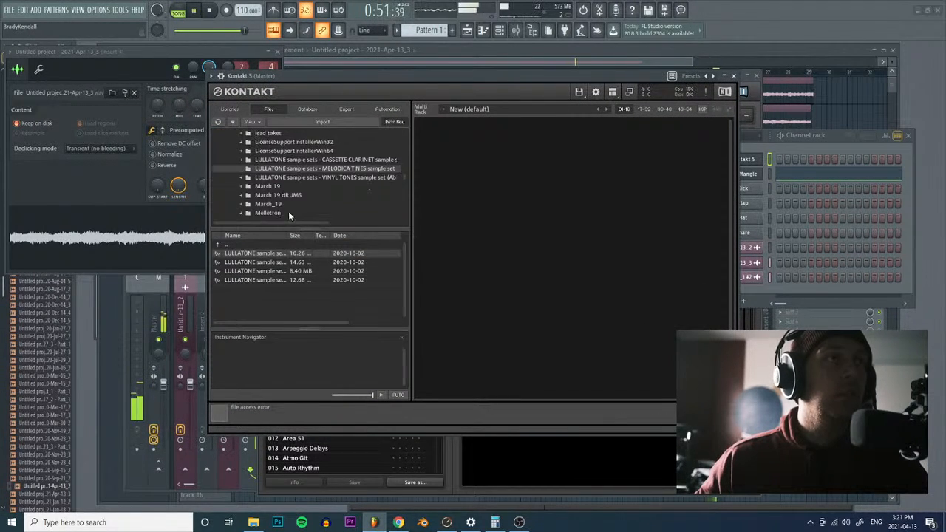
scroll(288, 212, "down", 10)
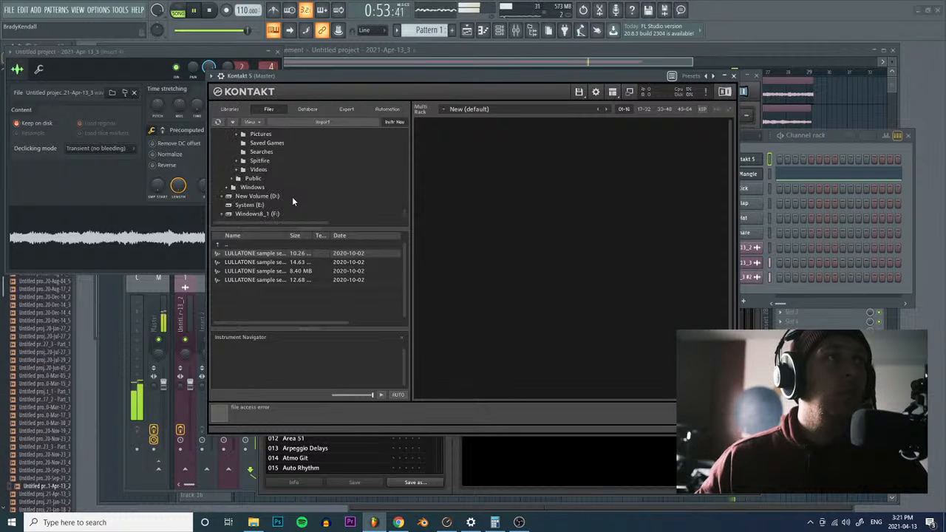
left_click(251, 213)
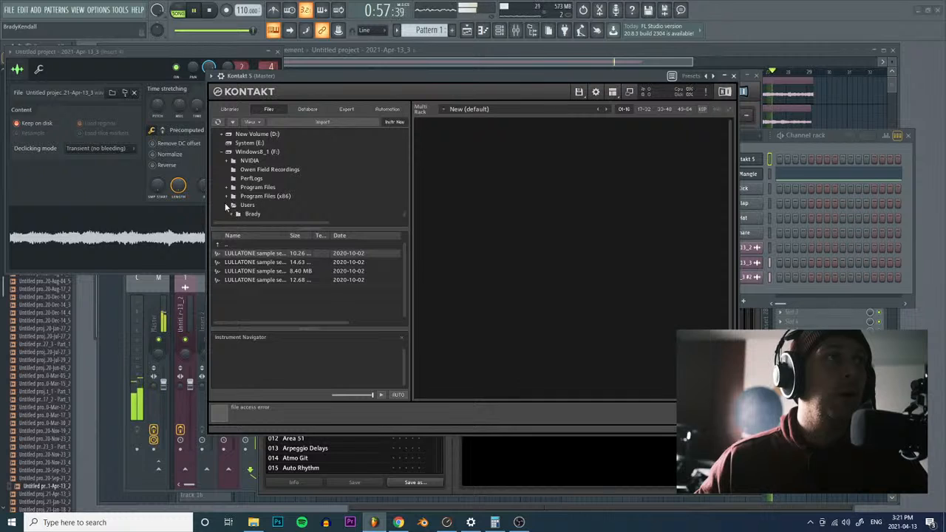
left_click(251, 197)
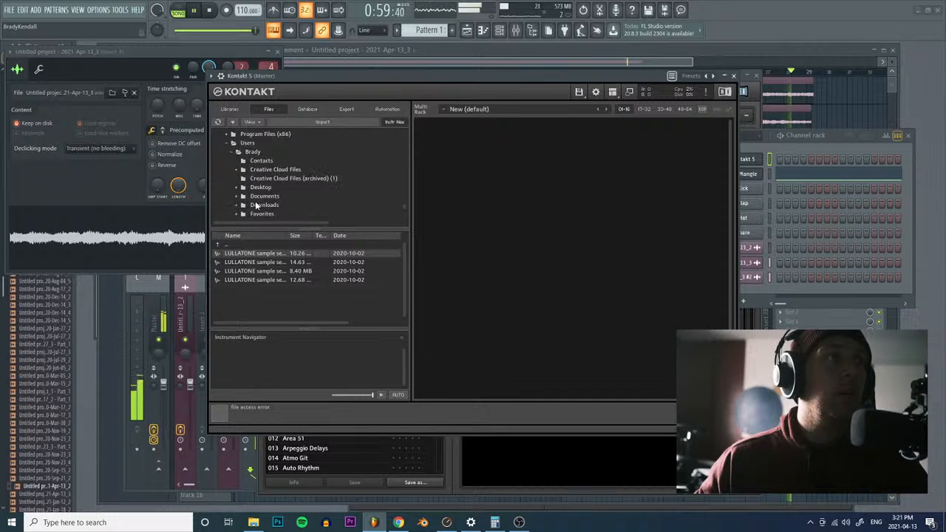
left_click(236, 185)
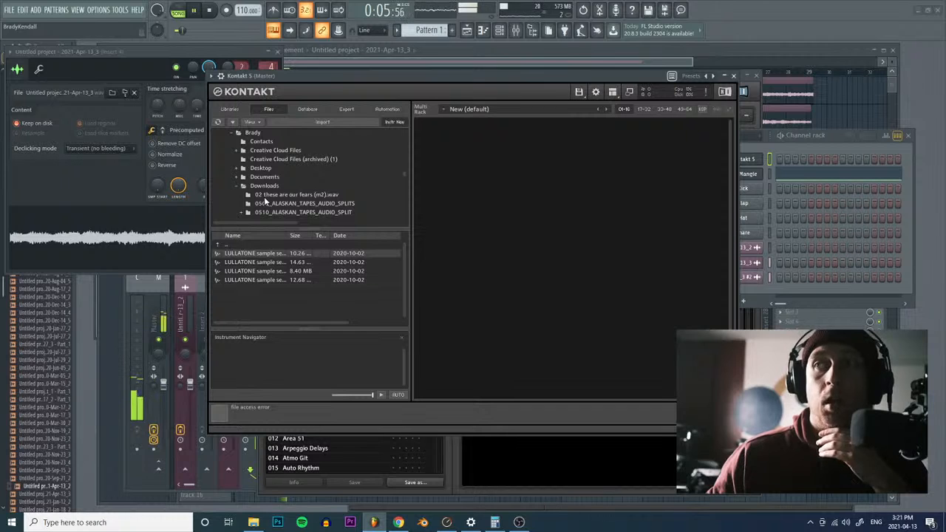
Step: Search the Downloads folder for the Spitfire Olafur Arnalds Toolkit library
scroll(264, 197, "down", 3)
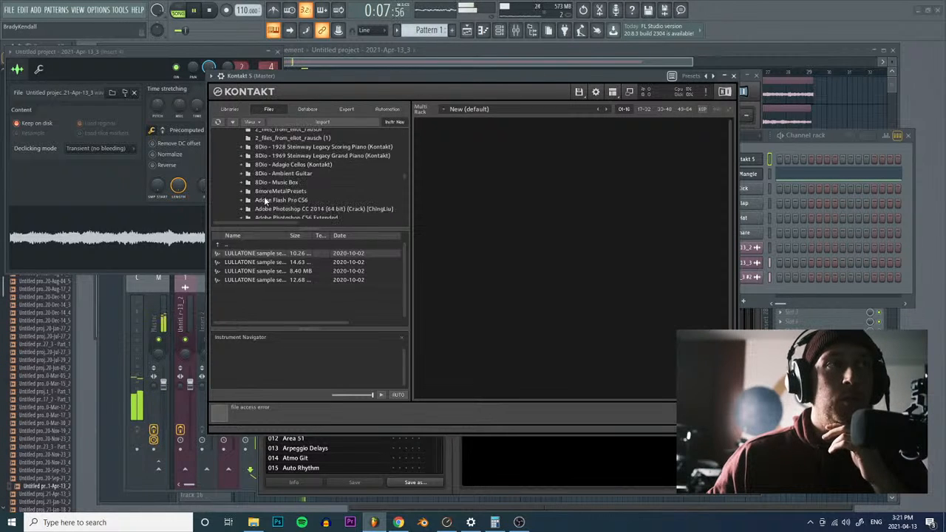
scroll(263, 196, "down", 1)
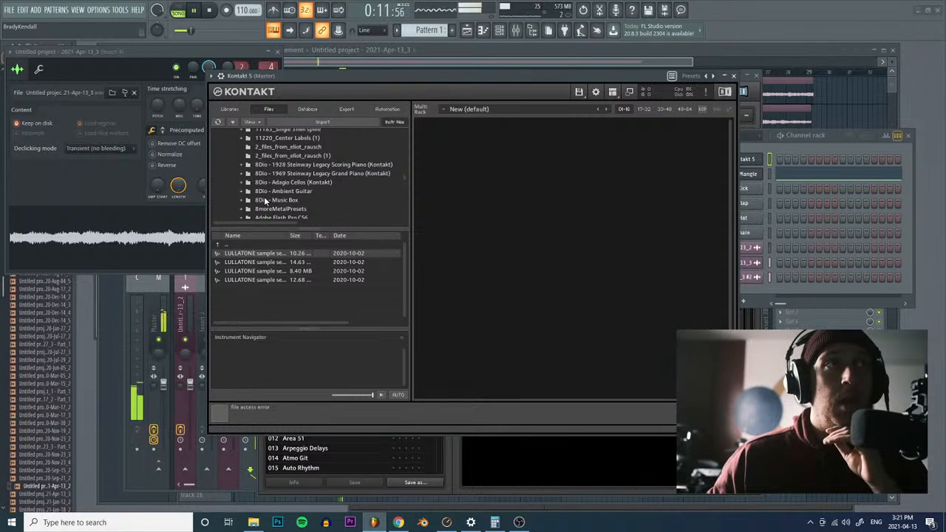
scroll(265, 201, "down", 1)
scroll(264, 196, "down", 8)
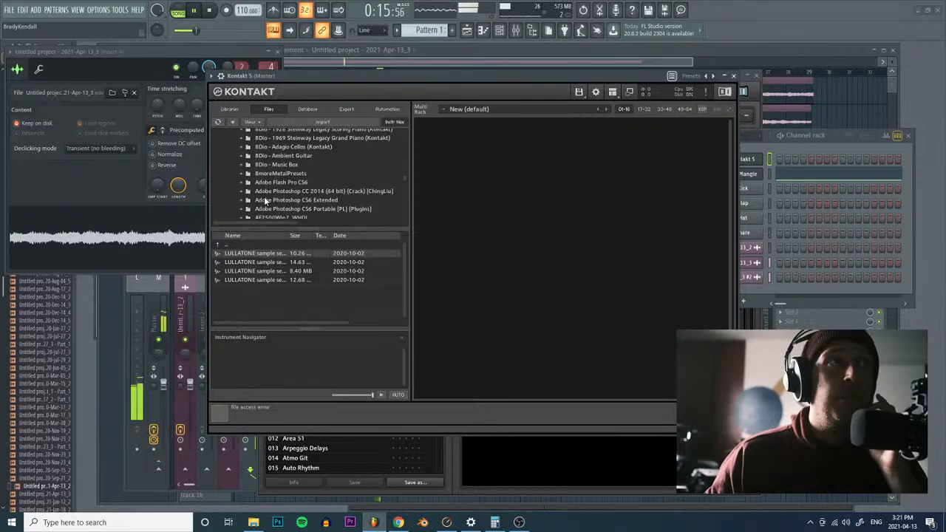
scroll(264, 201, "down", 4)
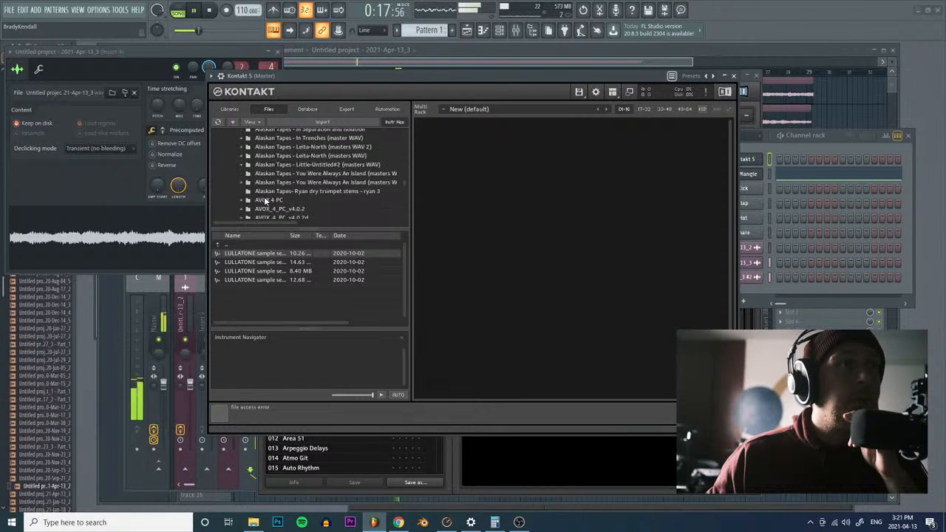
scroll(265, 201, "down", 10)
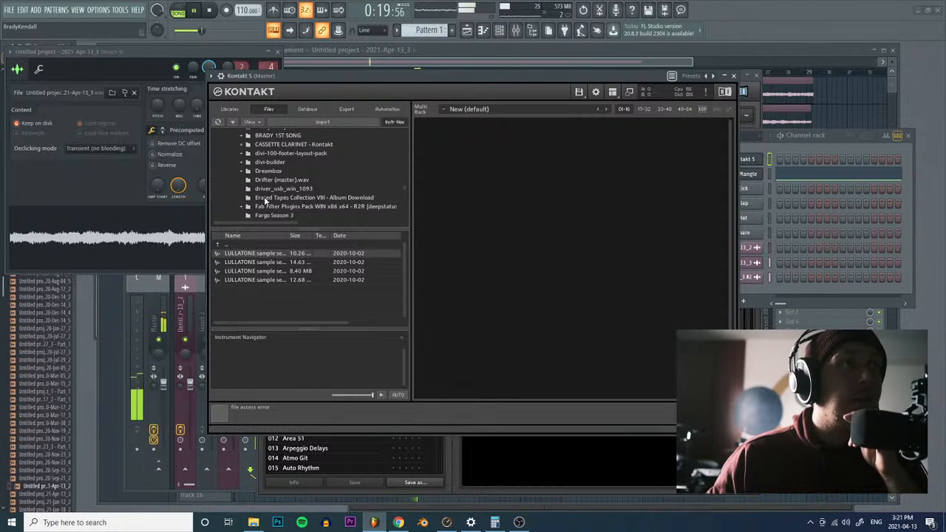
scroll(264, 199, "down", 3)
scroll(264, 200, "down", 6)
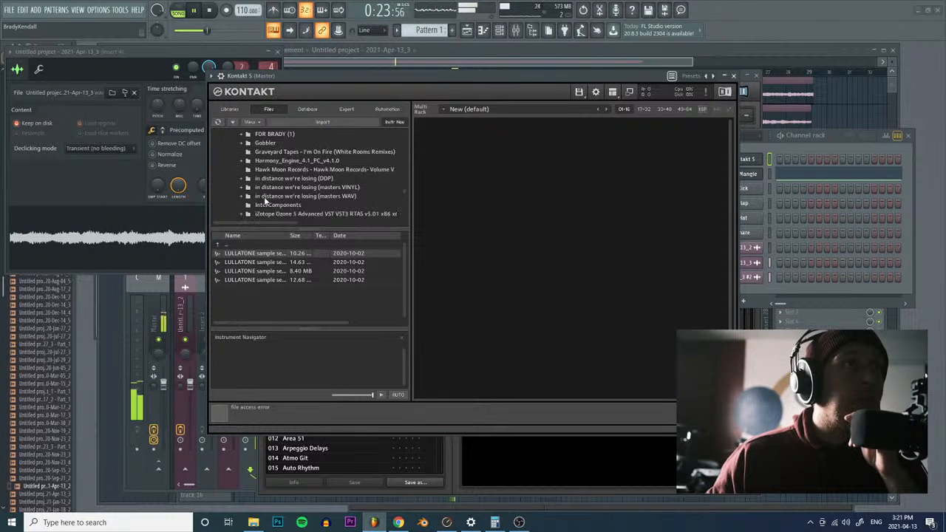
scroll(263, 201, "down", 3)
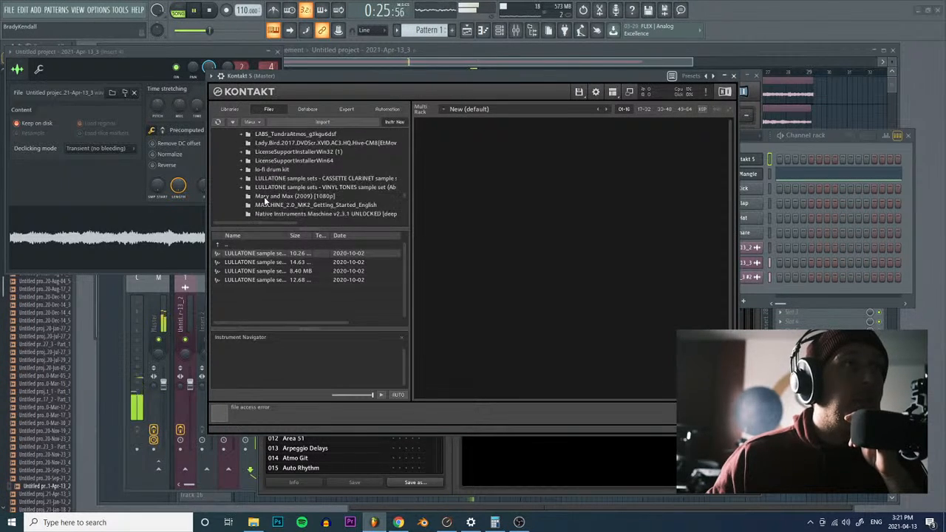
scroll(265, 200, "down", 8)
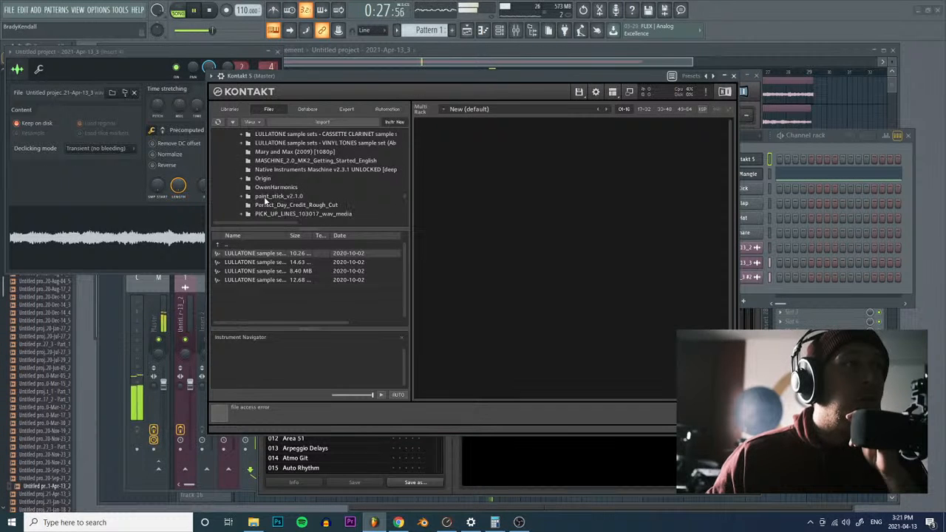
scroll(264, 197, "down", 8)
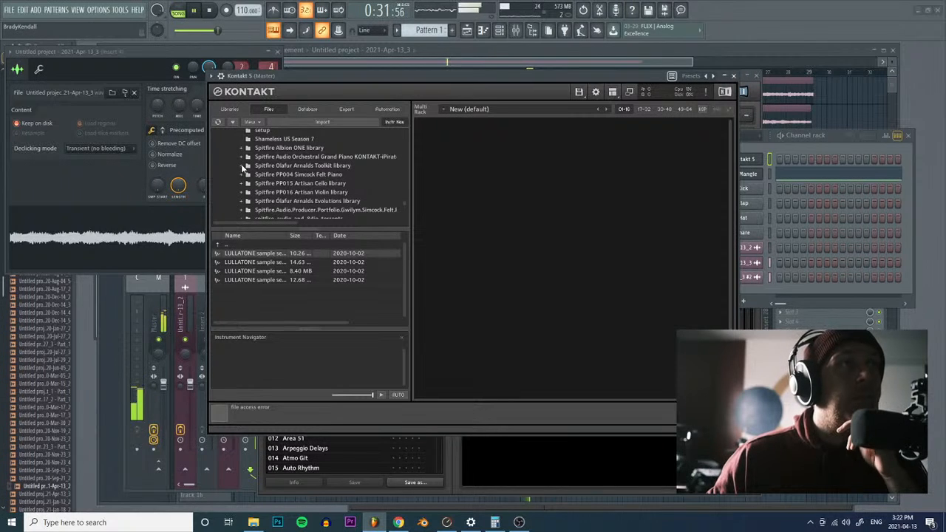
Step: Load A Soft Entrance.nki from the Olafur Arnalds Toolkit's Sonic Warps instruments folder and stop playback
left_click(241, 165)
left_click(246, 184)
scroll(285, 192, "down", 1)
left_click(275, 189)
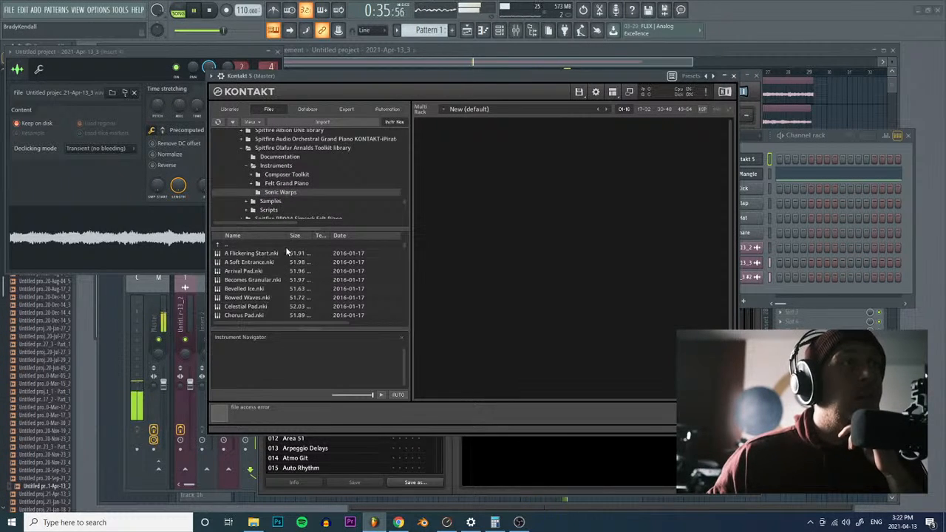
double_click(255, 262)
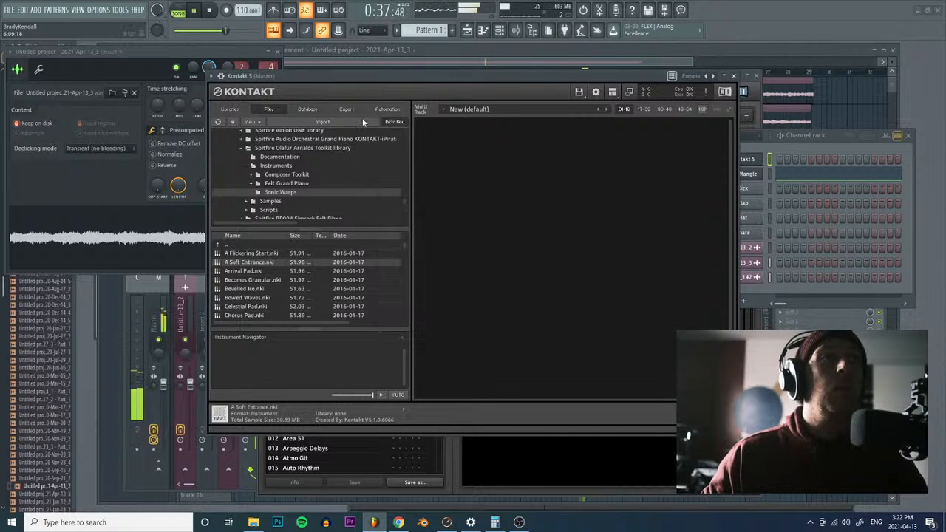
left_click(210, 11)
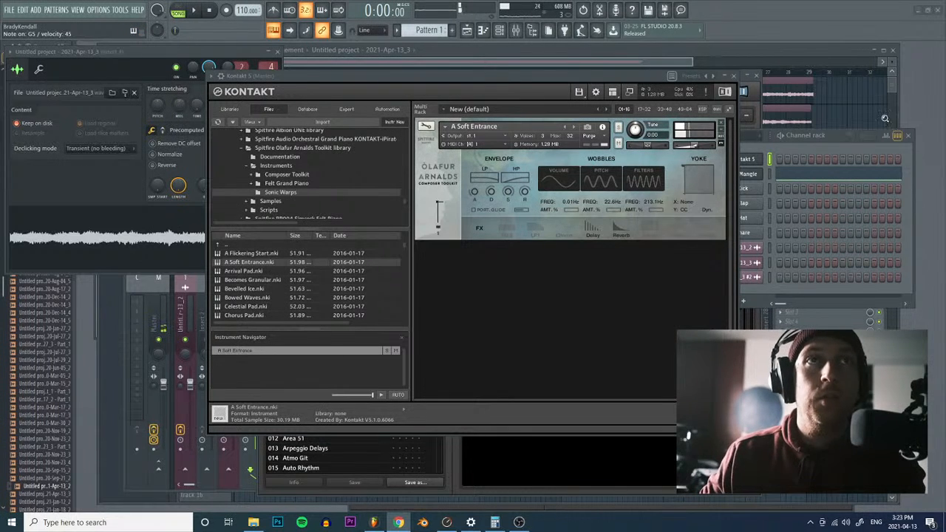
Step: Route the Kontakt 5 channel to mixer insert 7 and raise the volume of A Soft Entrance in Kontakt
left_click(833, 139)
left_click_drag(713, 162, 714, 156)
key("F9")
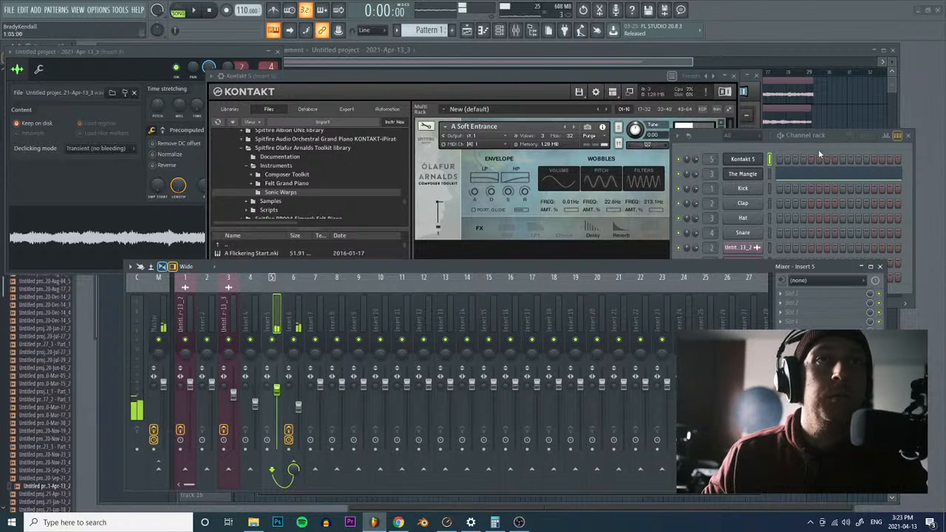
left_click_drag(711, 161, 711, 154)
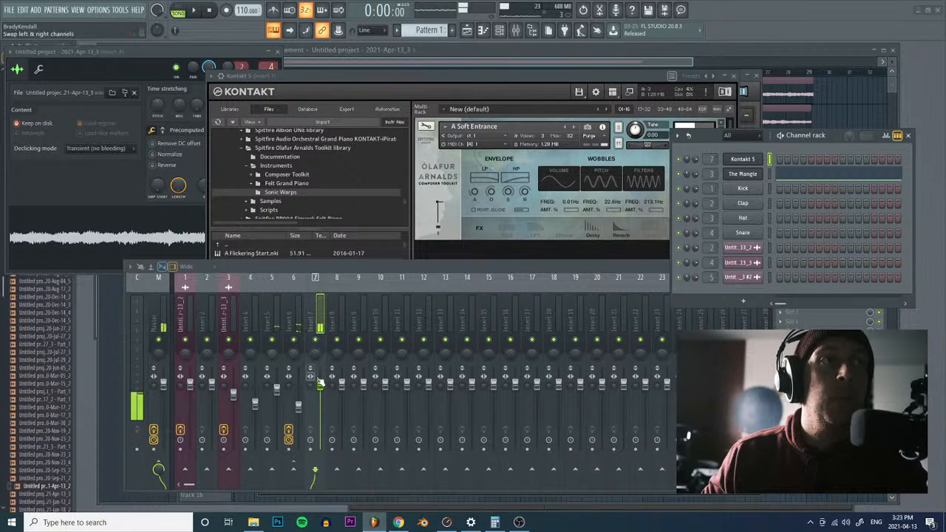
left_click(651, 86)
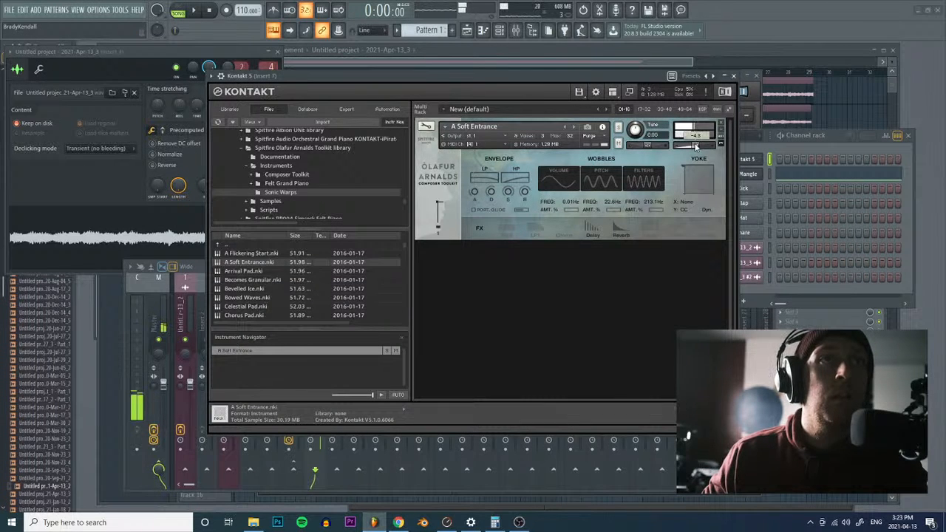
Step: Delete the three audio clip channels, both 2021-Apr-13_3 ones and 2021-Apr-13_2, from the channel rack
left_click(842, 141)
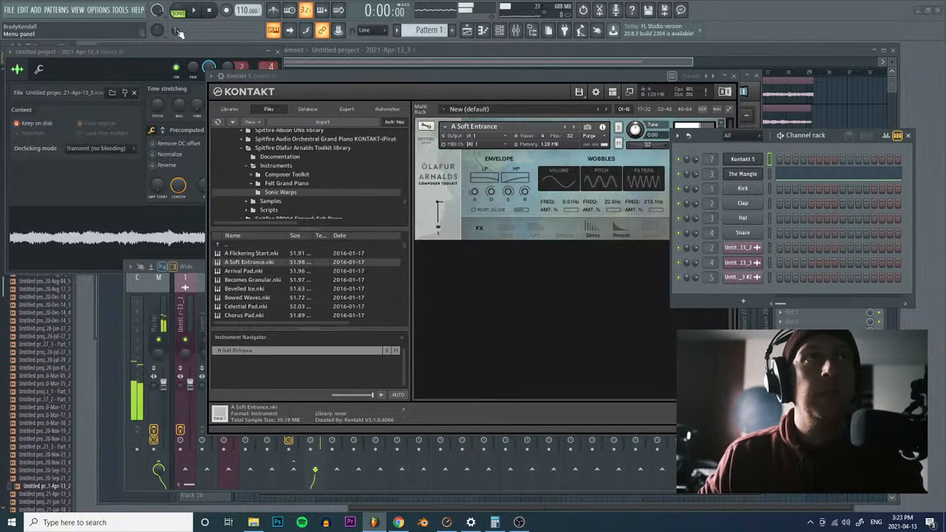
right_click(756, 275)
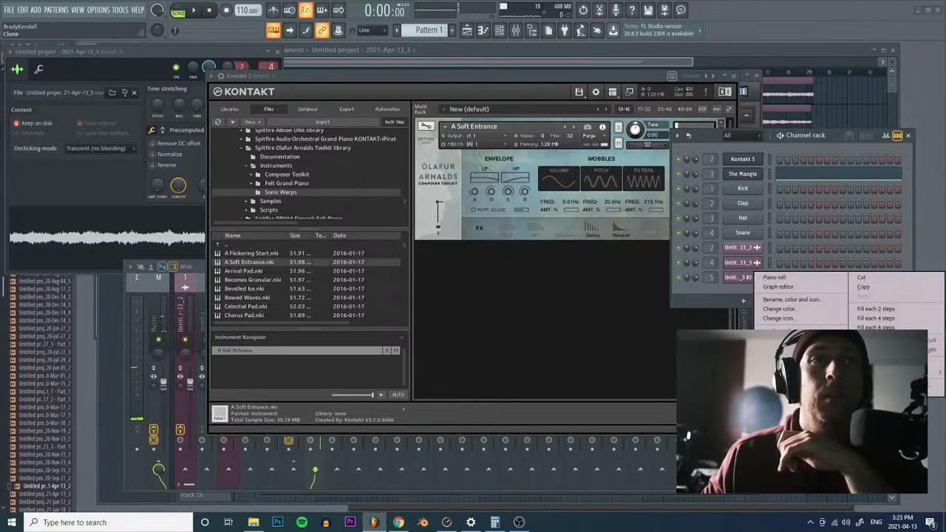
left_click(784, 359)
left_click(509, 301)
right_click(754, 262)
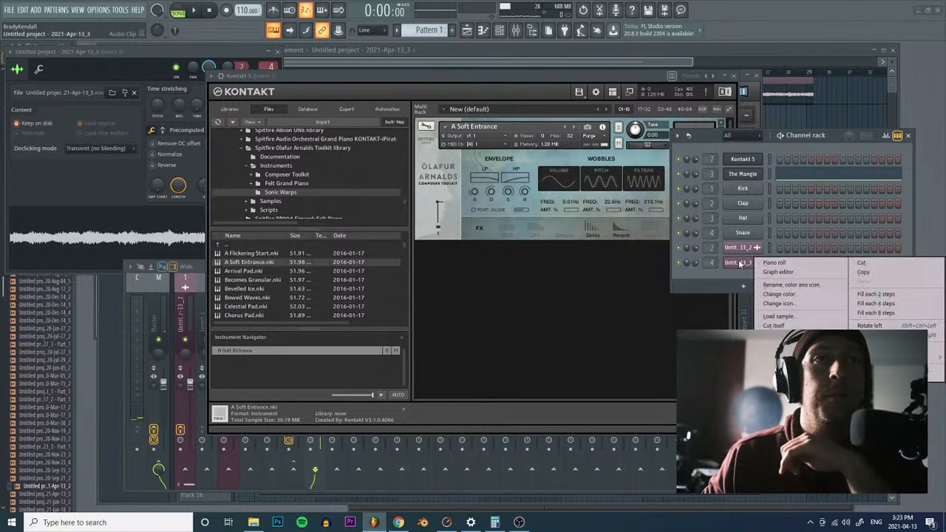
left_click(783, 360)
left_click(521, 288)
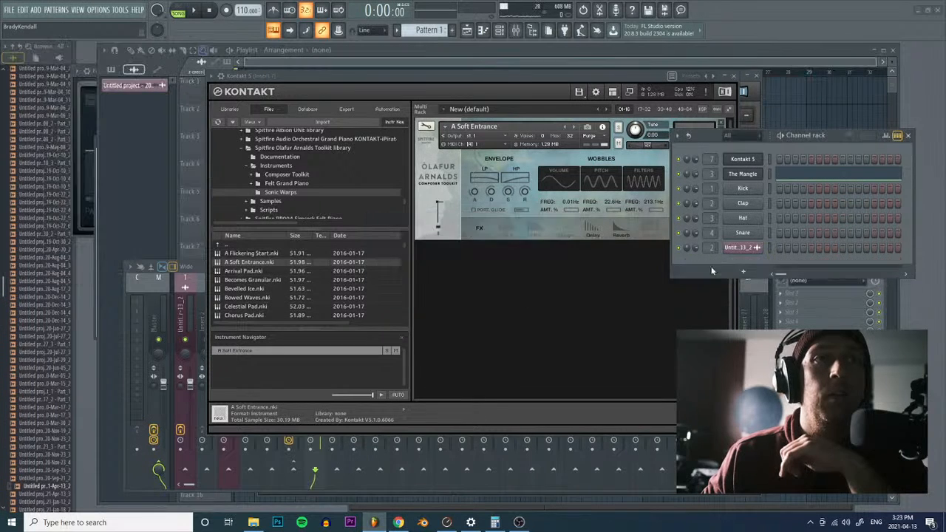
right_click(753, 247)
left_click(781, 346)
left_click(522, 286)
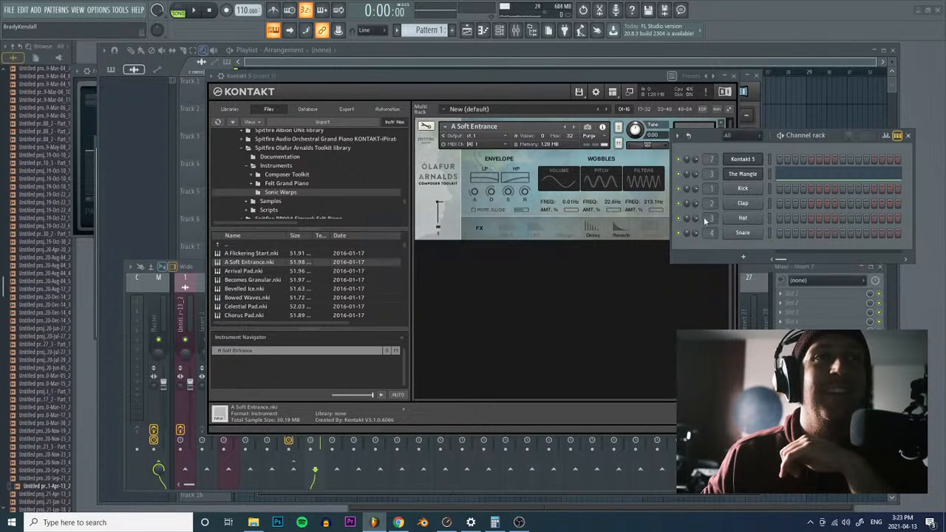
Step: Check The Mangle instrument and delete its channel from the channel rack
left_click(743, 174)
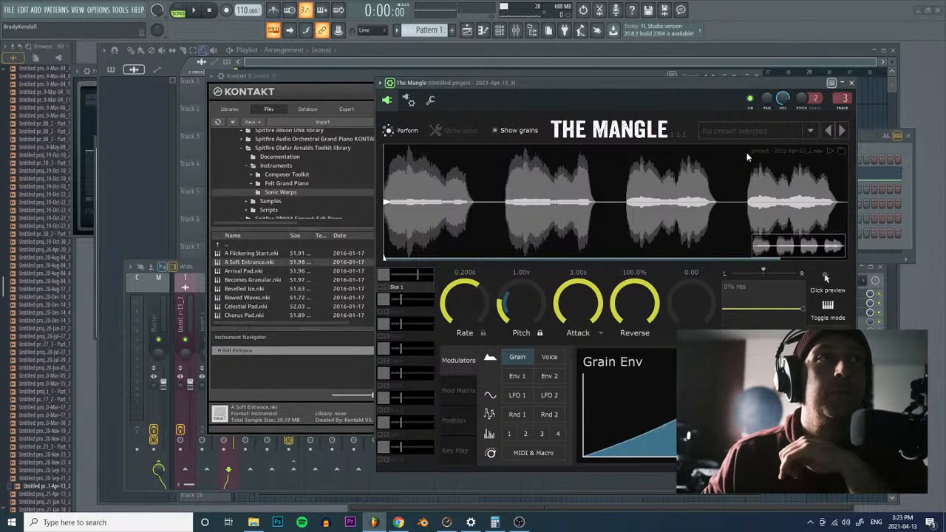
left_click(859, 148)
right_click(743, 174)
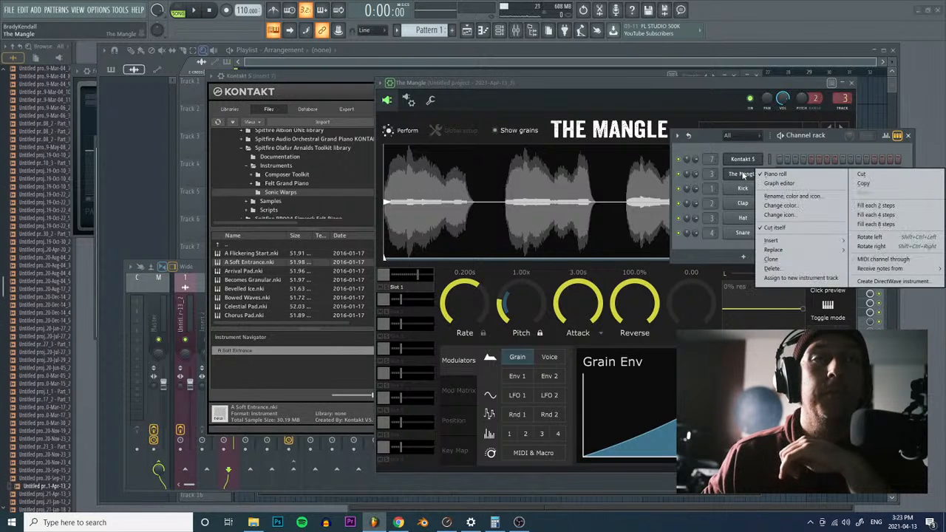
left_click(776, 272)
left_click(523, 286)
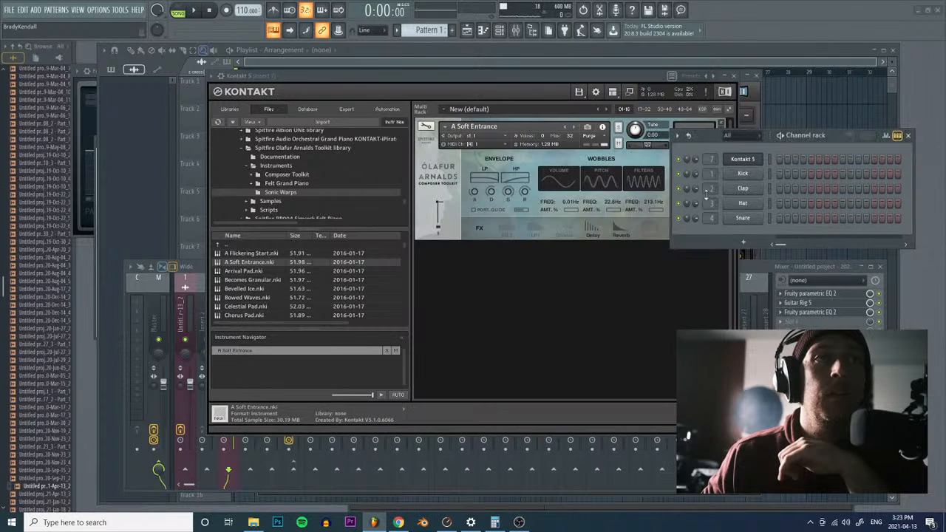
Step: Add the Deep Broodings and Hill Organ instruments from Sonic Warps to the Kontakt rack
scroll(253, 308, "down", 5)
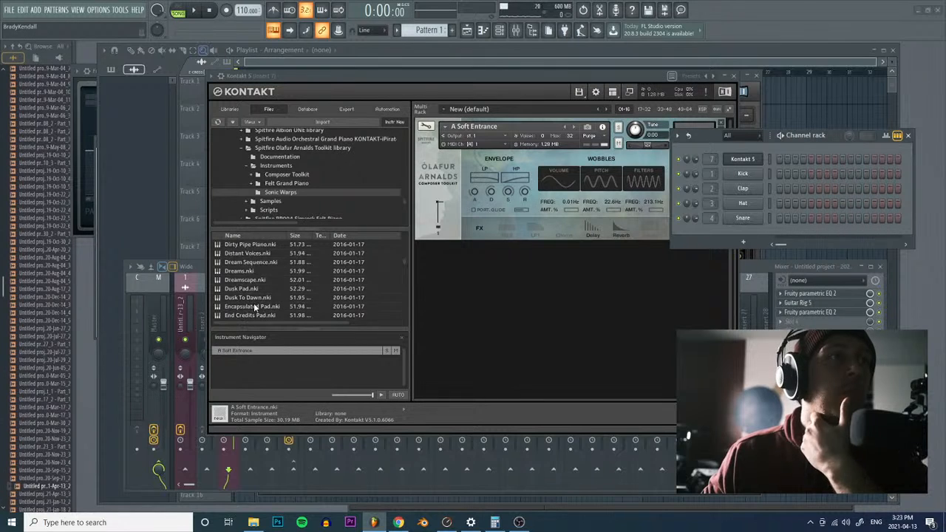
double_click(249, 253)
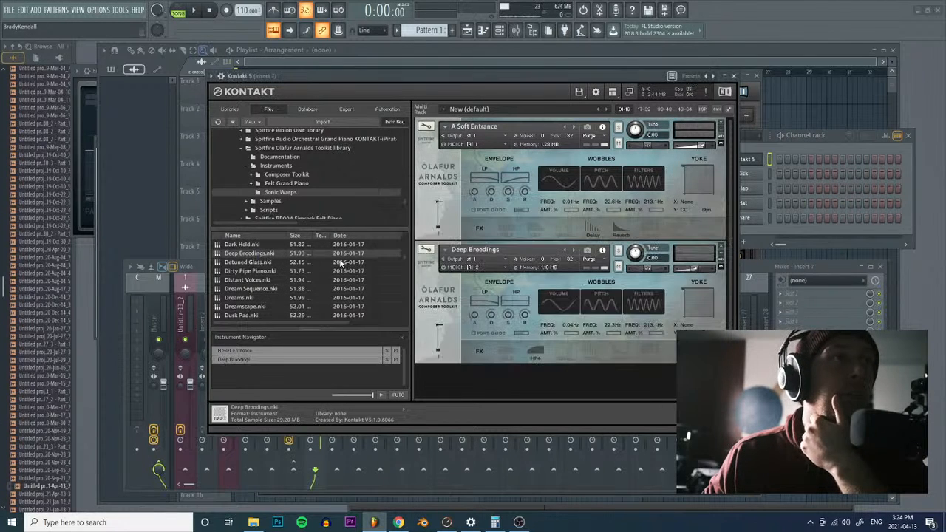
scroll(248, 299, "down", 3)
scroll(249, 299, "down", 3)
double_click(244, 294)
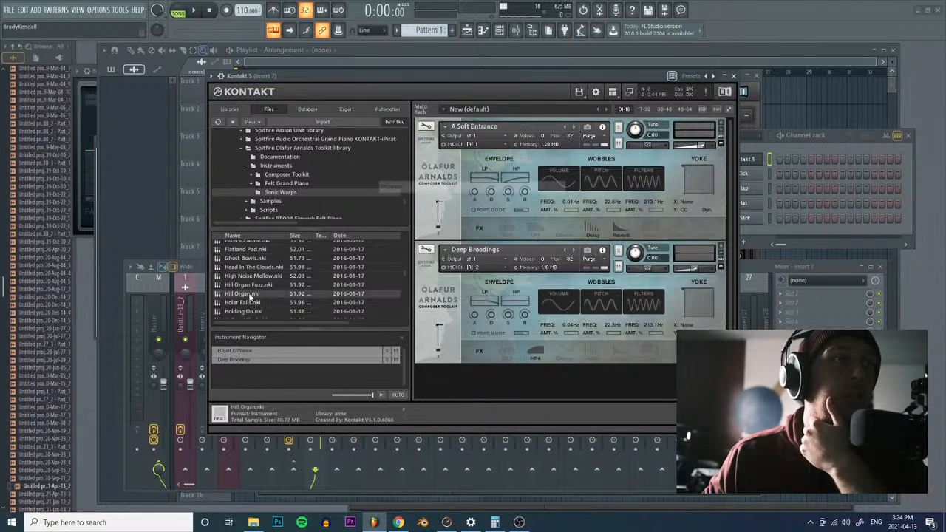
Step: Set the MIDI channel of Deep Broodings and Hill Organ to port A channel 1, matching A Soft Entrance
left_click(502, 268)
mouse_move(517, 282)
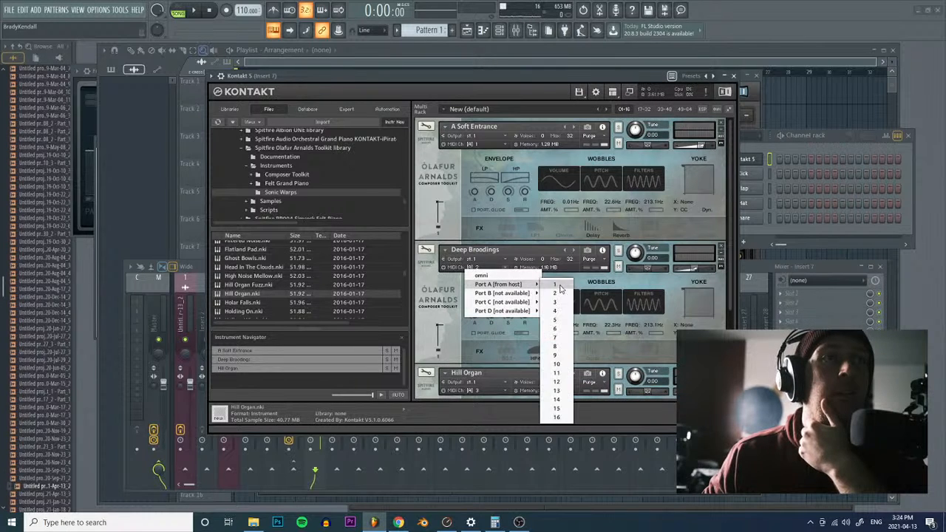
left_click(551, 285)
scroll(517, 354, "down", 1)
left_click(488, 375)
mouse_move(532, 393)
left_click(558, 293)
scroll(589, 335, "up", 1)
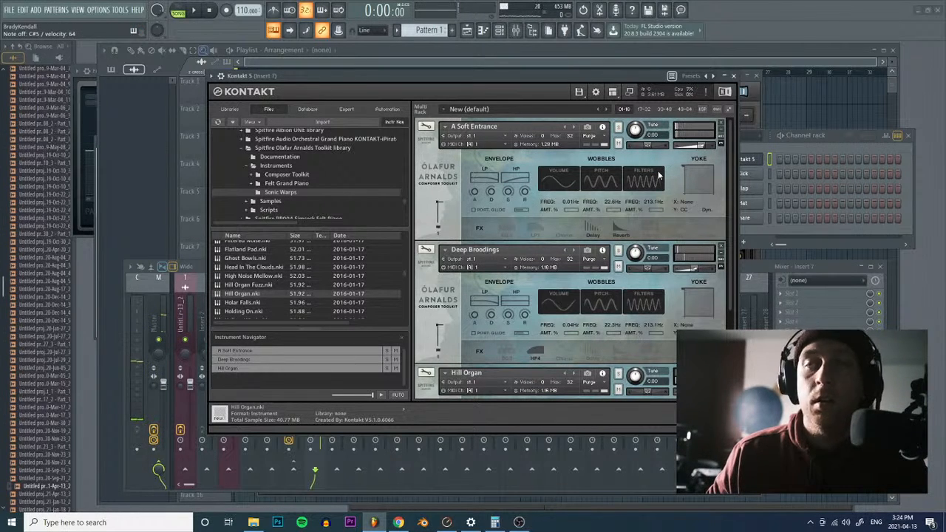
Step: Set the tuning of A Soft Entrance, Deep Broodings and Hill Organ to -2.00
left_click_drag(635, 252, 635, 261)
left_click_drag(635, 374, 637, 380)
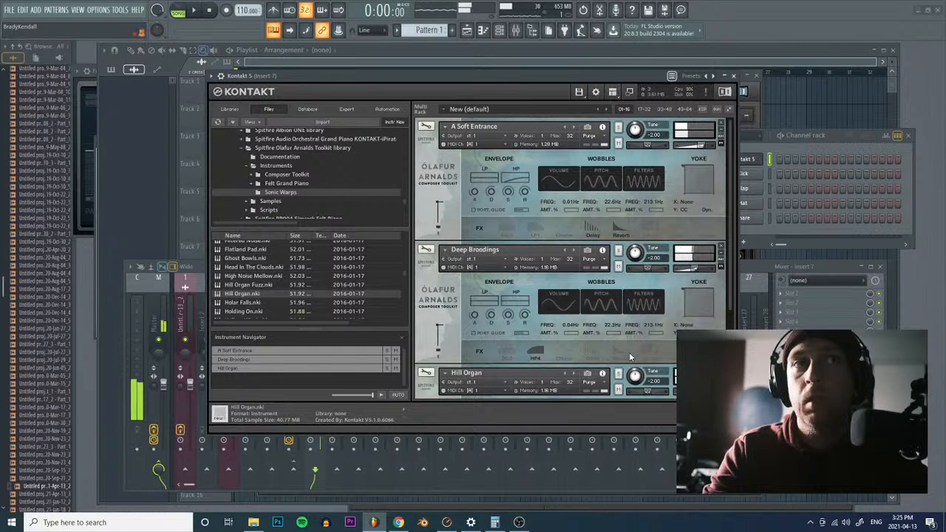
Step: Draw a four-bar G5 note at the start of the Kontakt 5 piano roll and switch playback to pattern mode
right_click(771, 159)
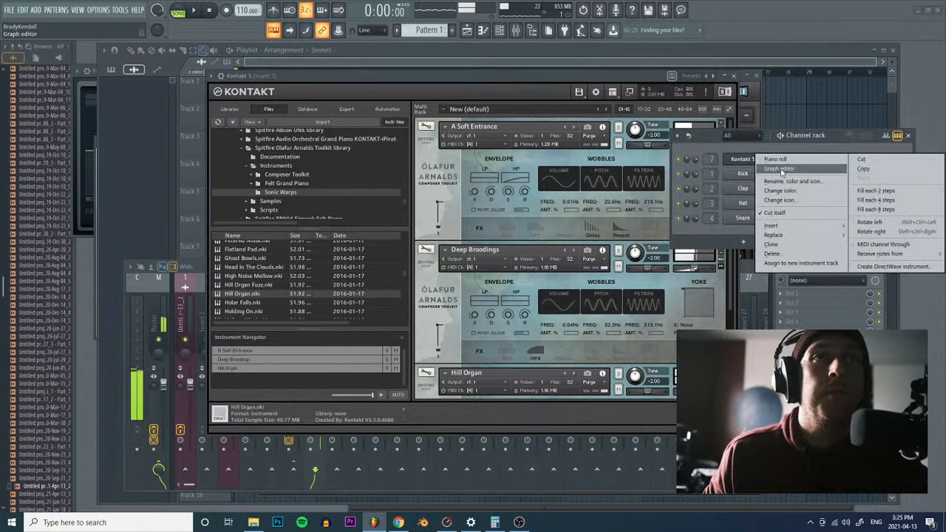
left_click(788, 159)
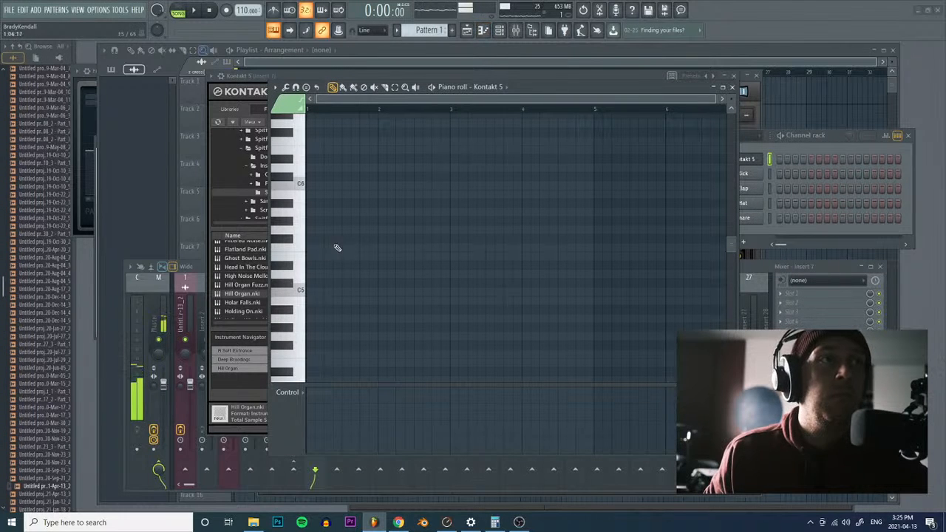
scroll(329, 255, "up", 4)
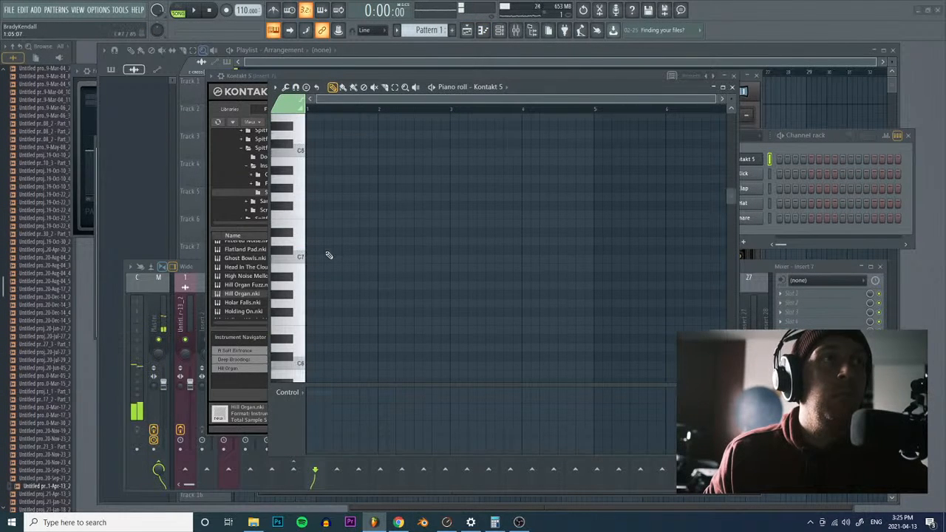
left_click(311, 332)
left_click_drag(370, 331, 592, 331)
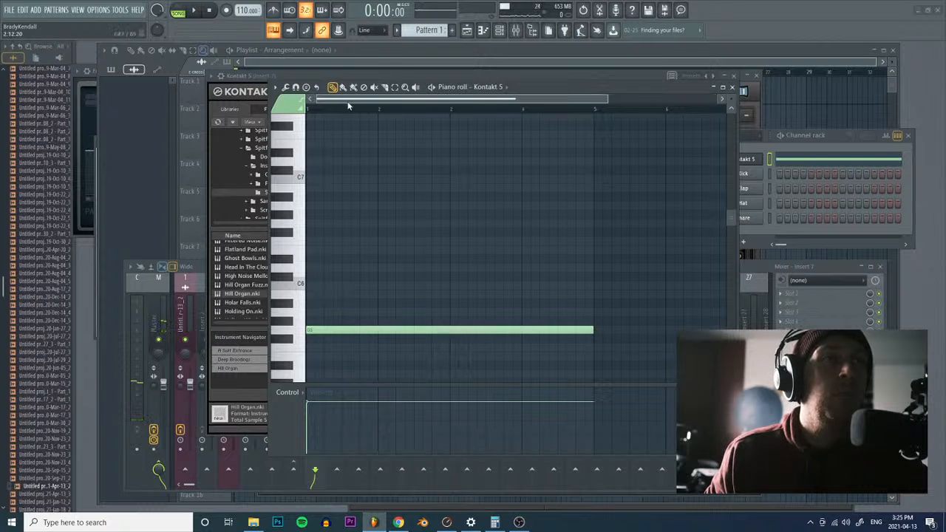
left_click(177, 11)
Step: Add Fruity Parametric EQ 2 to mixer Insert 7, roll off the low end, and move band 6 to about 2992 Hz
left_click(830, 266)
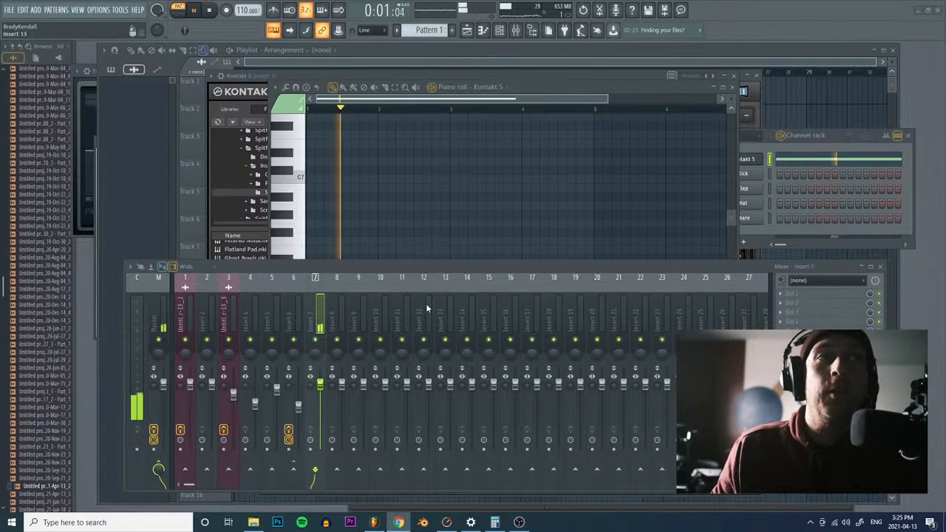
left_click(813, 293)
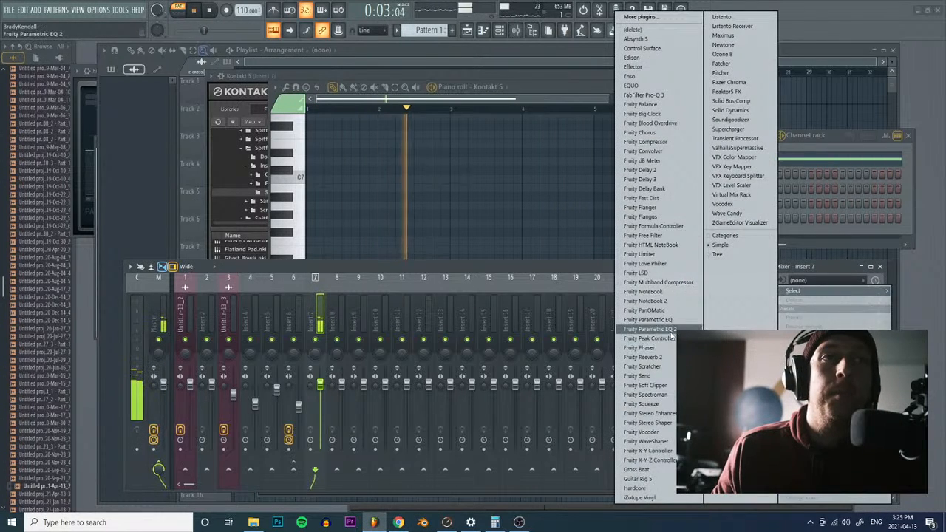
left_click(670, 333)
left_click_drag(46, 139, 68, 149)
left_click_drag(138, 131, 161, 130)
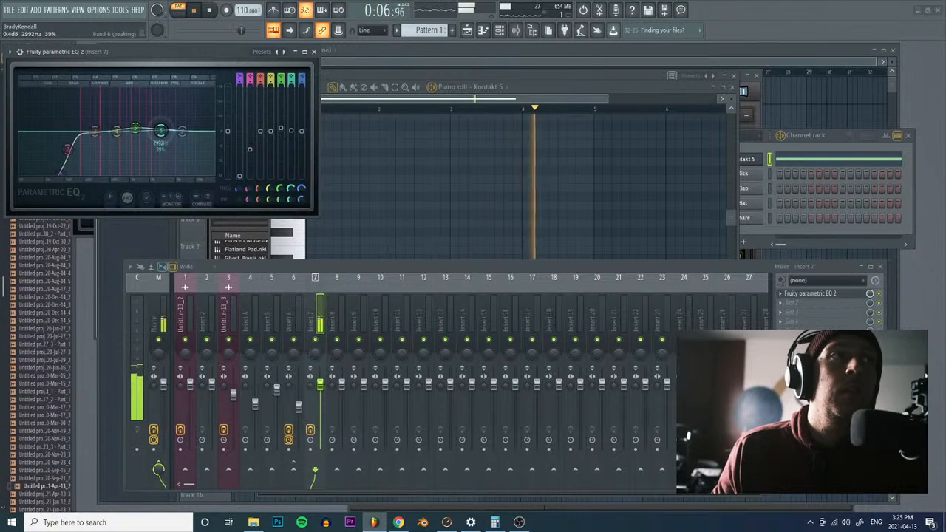
Step: Set the tuning of Deep Broodings to -14.00 and remove Hill Organ from the Kontakt rack
left_click(753, 161)
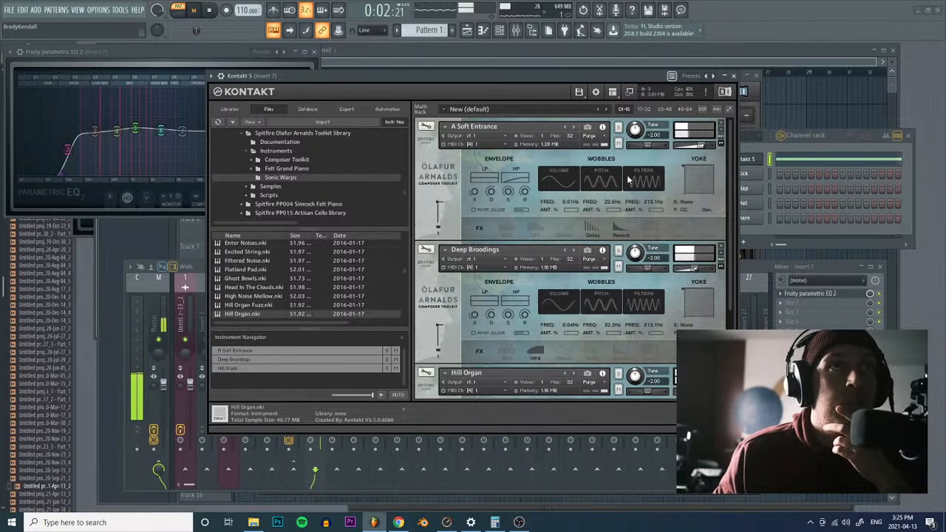
left_click_drag(634, 255, 633, 278)
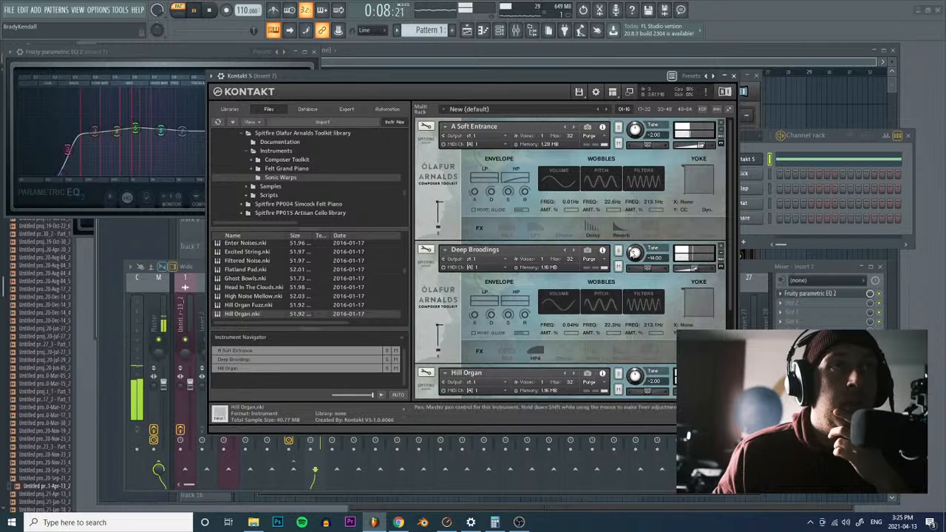
scroll(632, 266, "down", 1)
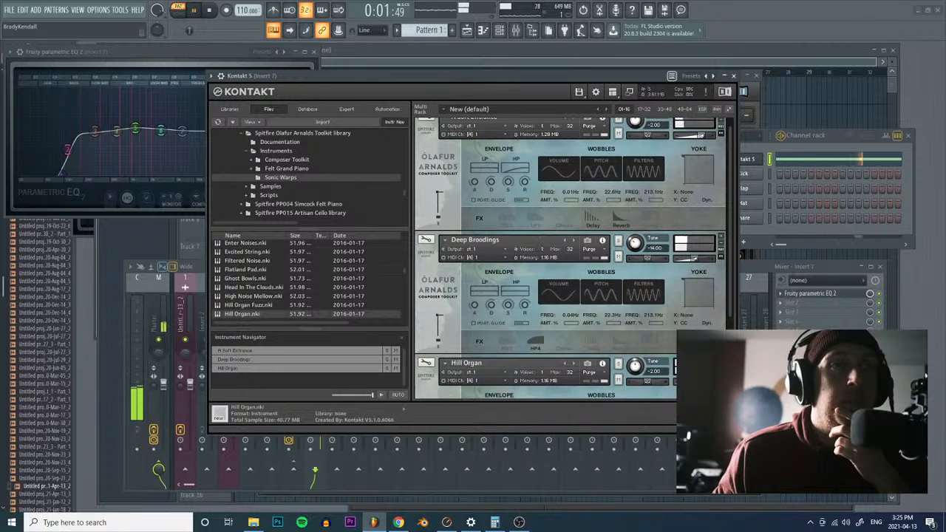
left_click(721, 359)
Step: Raise the instrument volumes of Deep Broodings and A Soft Entrance slightly
left_click(487, 296)
left_click_drag(696, 271, 700, 273)
left_click_drag(702, 146, 707, 146)
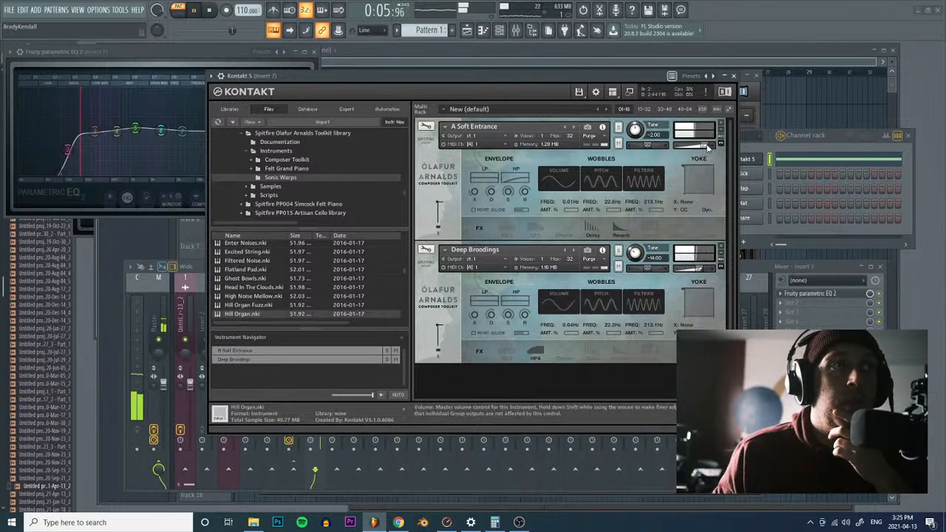
Step: Add Guitar Rig 5 after the EQ on Insert 7 and load the Little Reflektor reverb into its rack
left_click(817, 264)
left_click(809, 294)
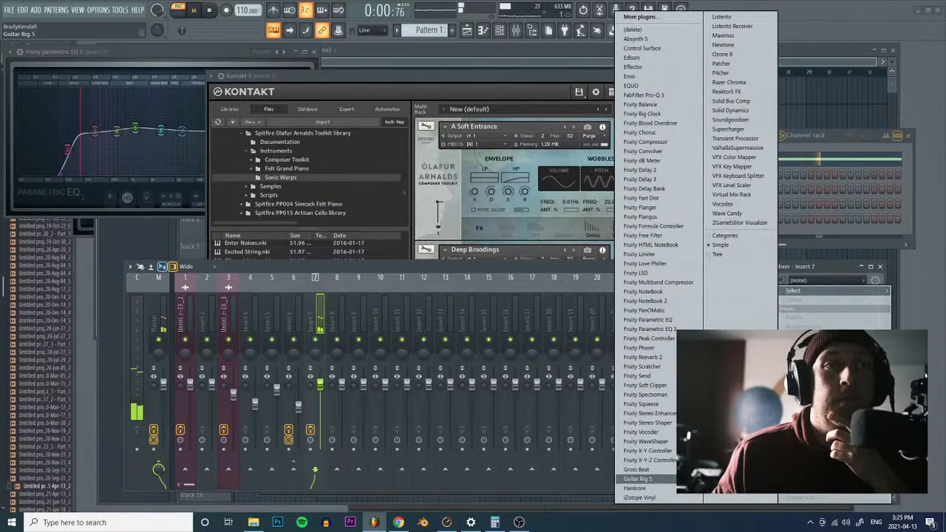
left_click(637, 479)
left_click(115, 108)
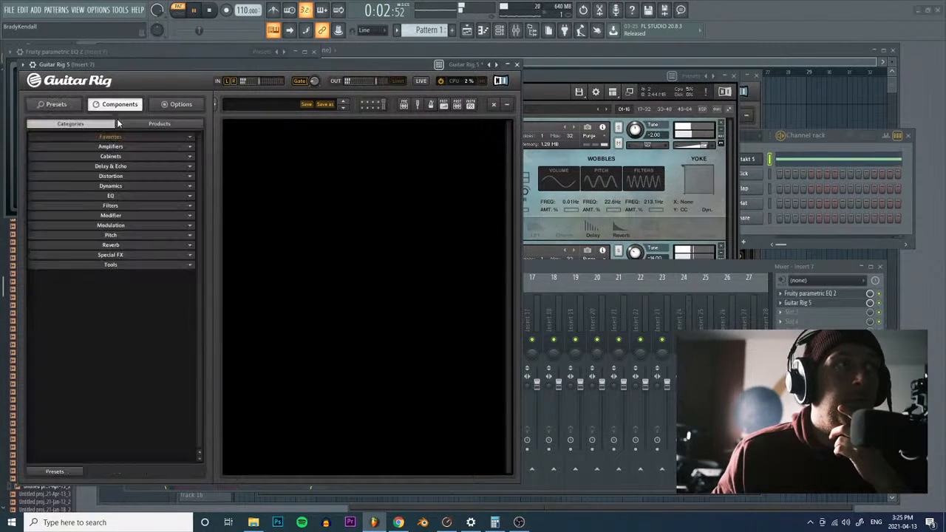
left_click(122, 245)
double_click(156, 262)
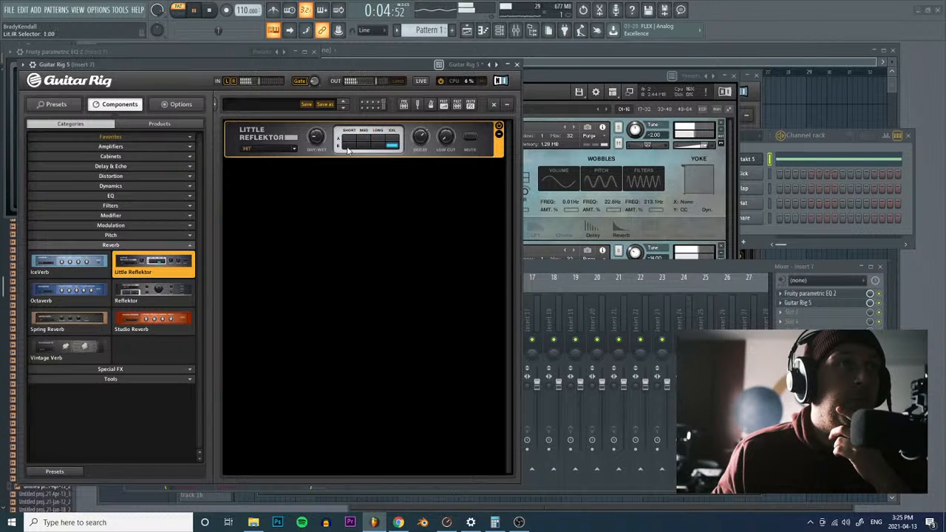
Step: Add a Tape Echo after Little Reflektor, set its speed to 1/8, and stop playback
left_click(144, 165)
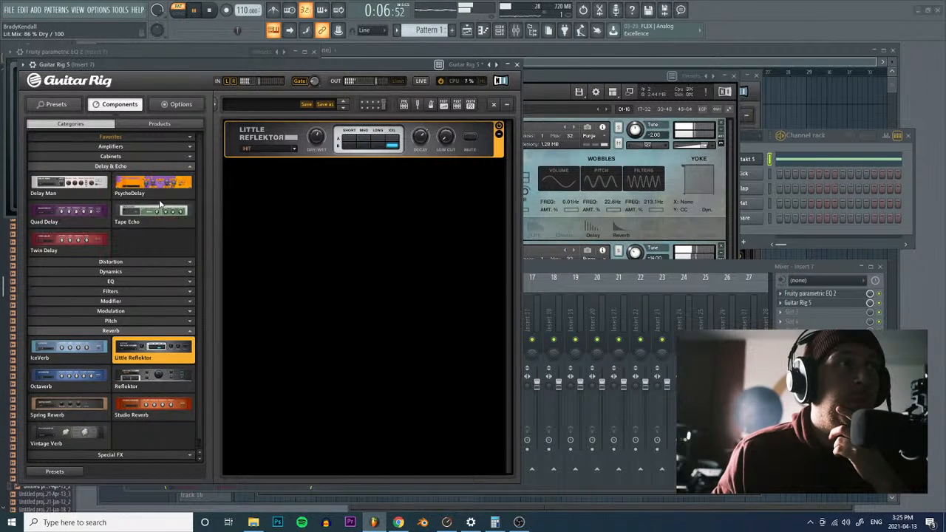
double_click(160, 206)
left_click_drag(453, 214, 403, 224)
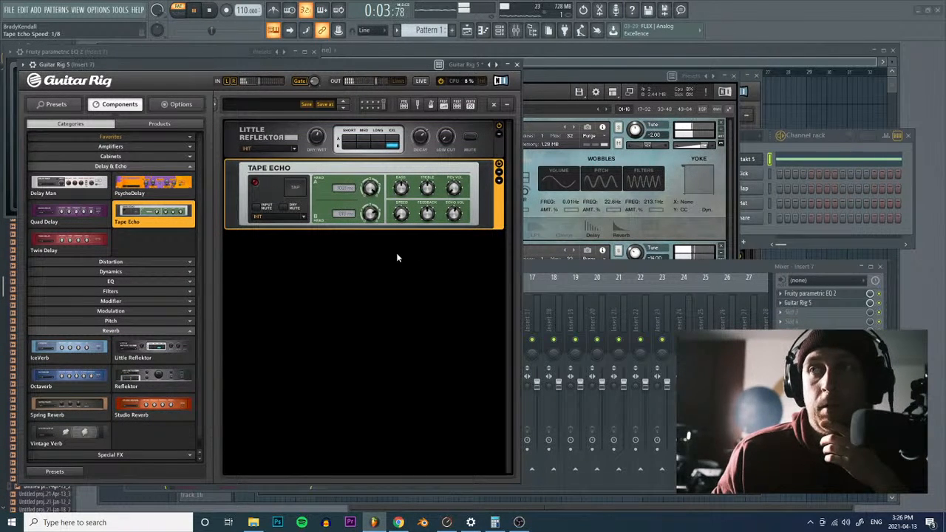
left_click(210, 10)
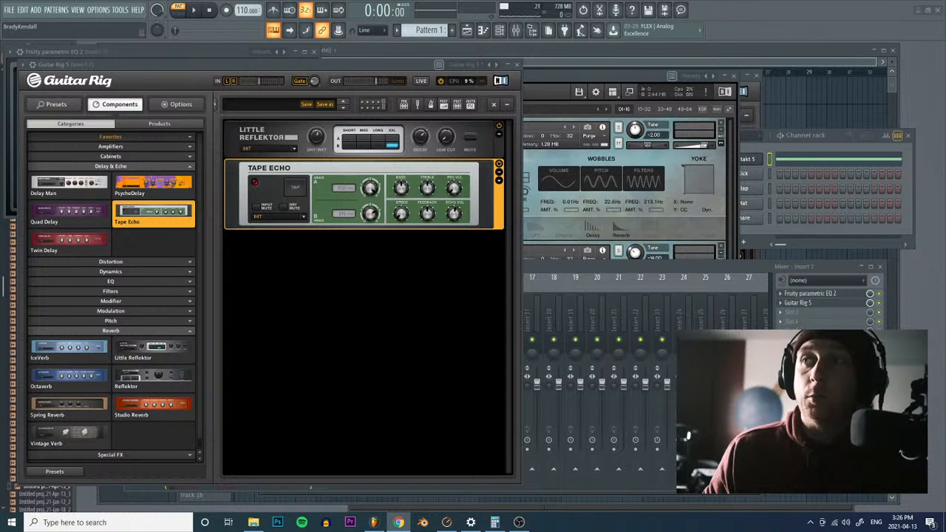
Step: Add four-bar C6, E6 and A6 notes above the G5 note in the Kontakt 5 piano roll and play the chord
left_click(195, 10)
left_click(816, 161)
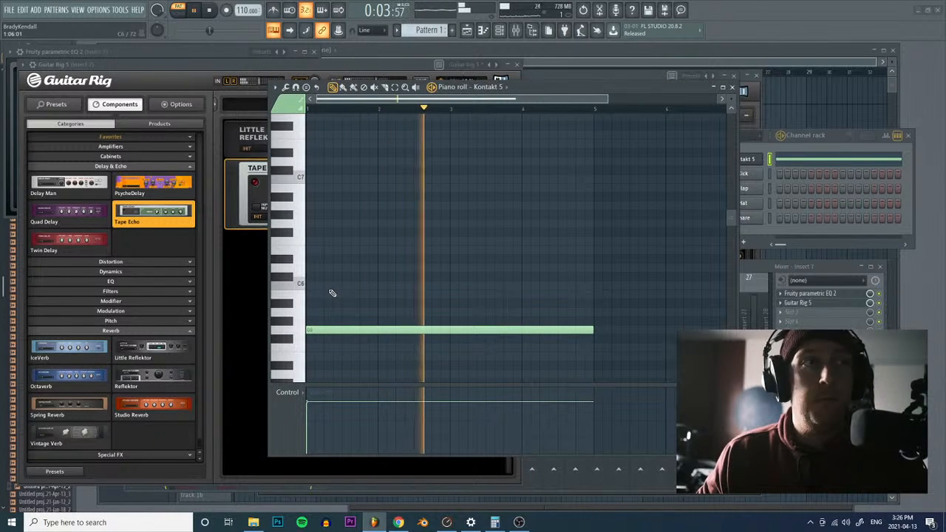
left_click(210, 10)
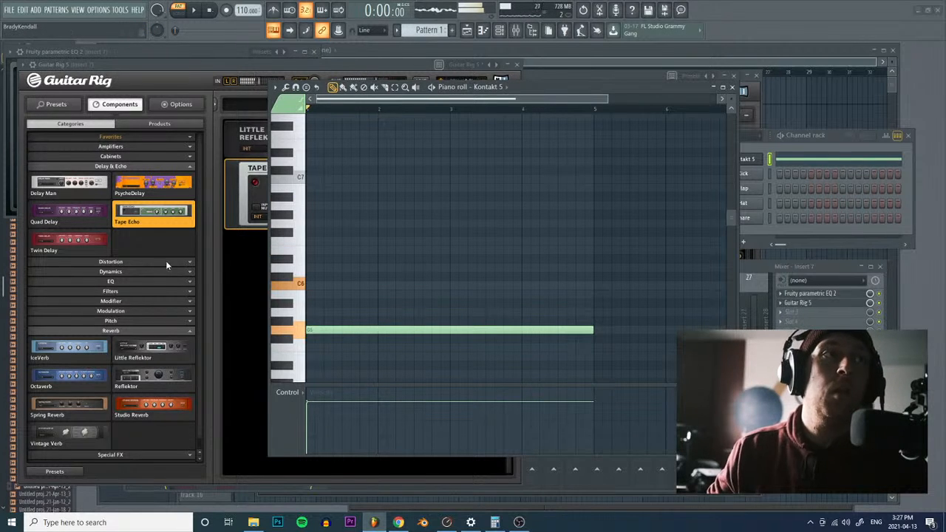
left_click(308, 284)
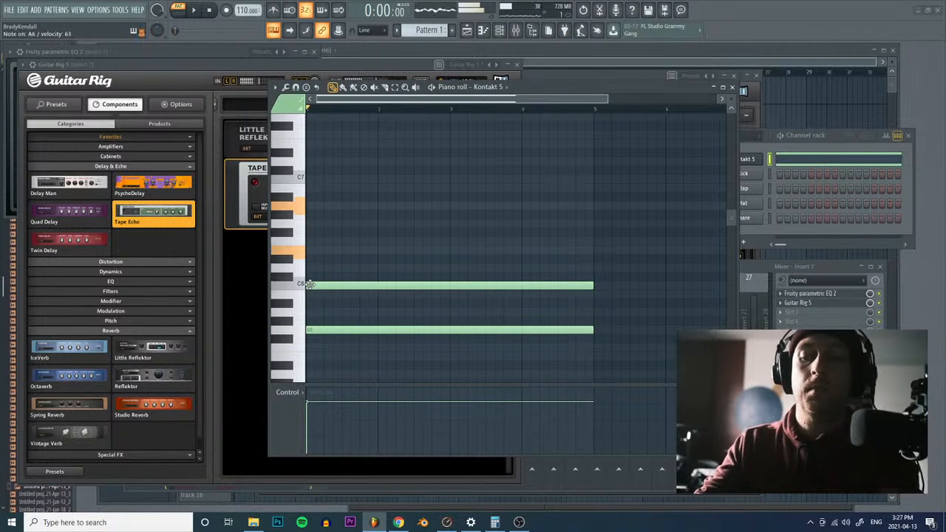
left_click(311, 249)
left_click(309, 206)
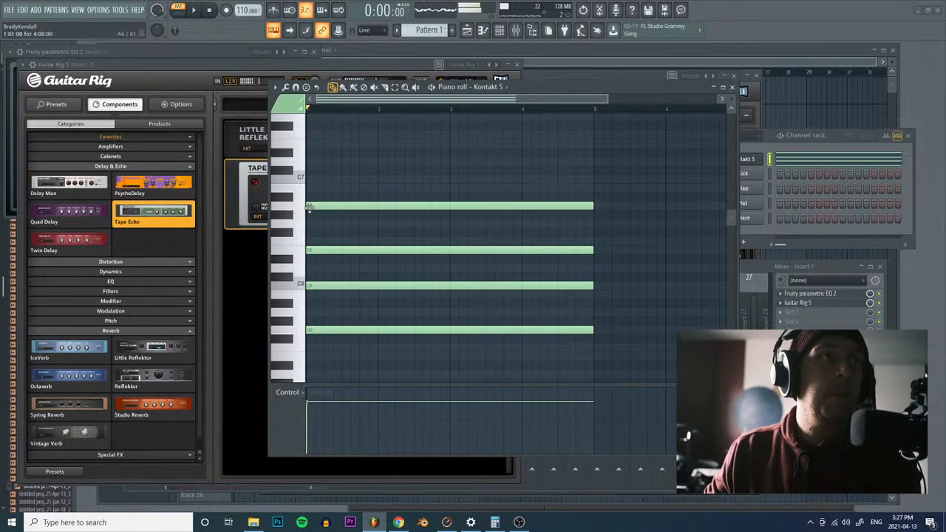
left_click(195, 10)
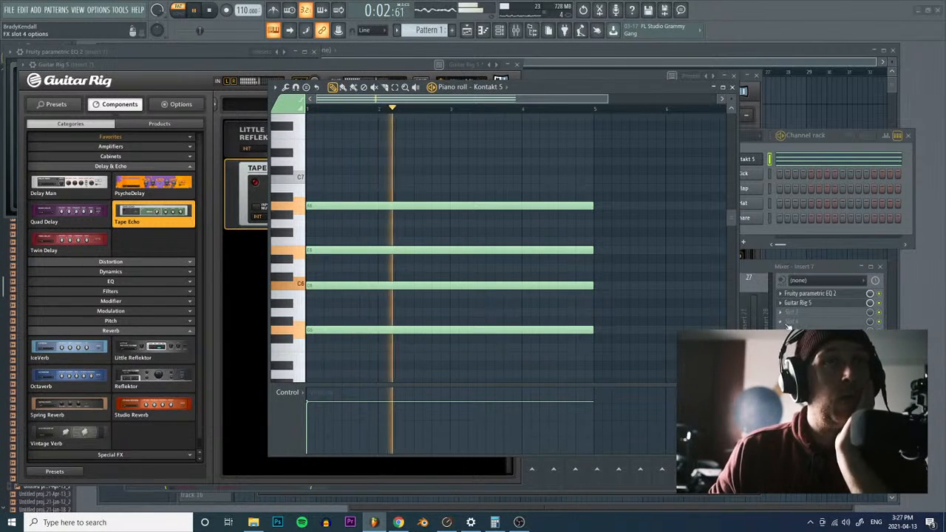
Step: Bypass Guitar Rig 5 and reshape the Insert 7 EQ with a deep band 4 cut, a band 6 boost and band 3 about 10.2 dB at 188 Hz
left_click(878, 303)
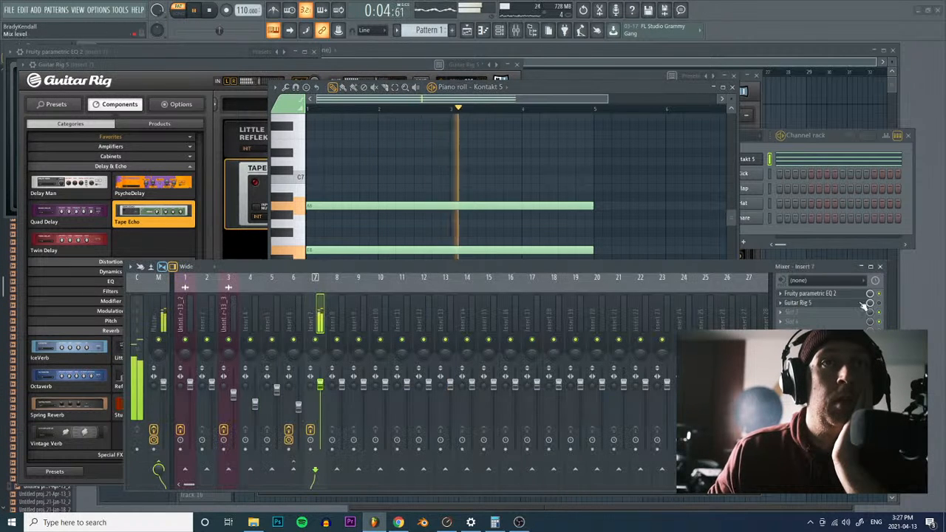
left_click(813, 295)
left_click_drag(92, 148, 107, 177)
left_click_drag(160, 131, 158, 115)
left_click_drag(107, 176, 69, 175)
left_click_drag(95, 131, 82, 106)
scroll(107, 158, "up", 5)
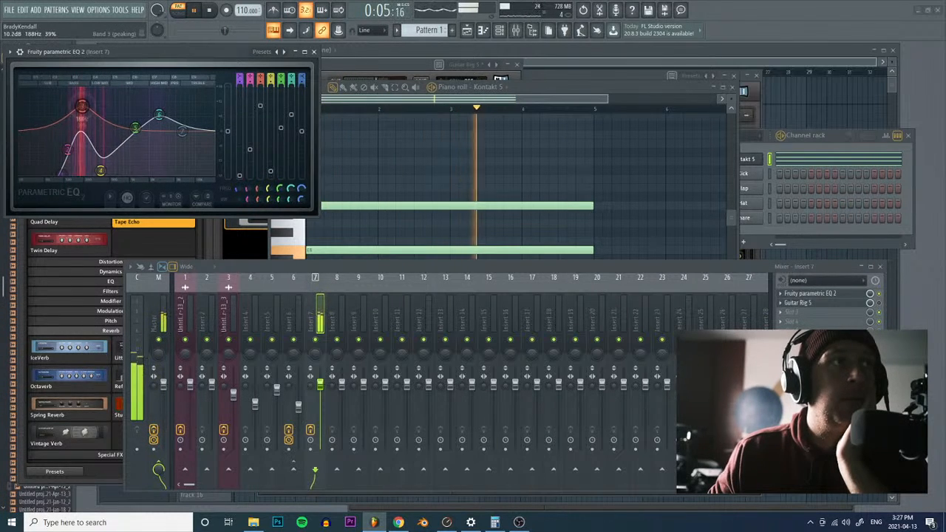
Step: Solo Deep Broodings in Kontakt to hear it alone, unsolo it, and stop playback
left_click(754, 159)
left_click(619, 250)
left_click(619, 250)
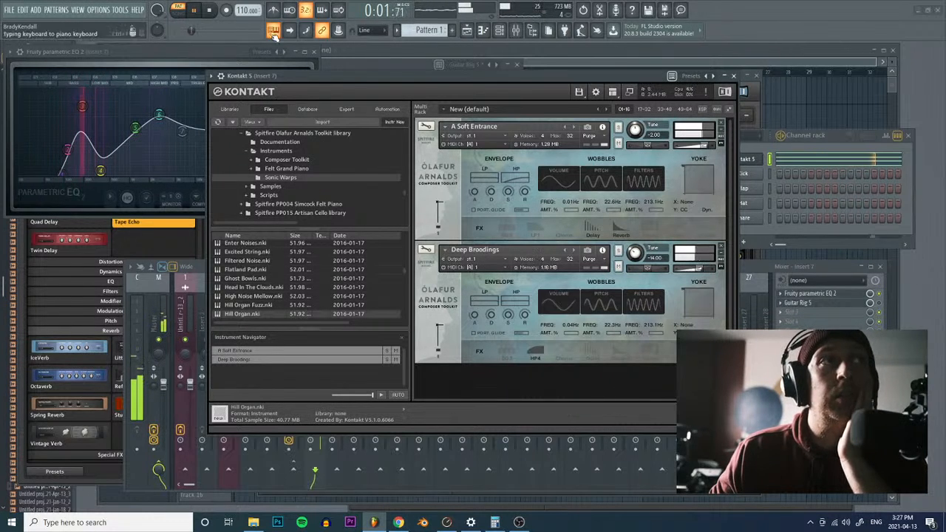
left_click(213, 20)
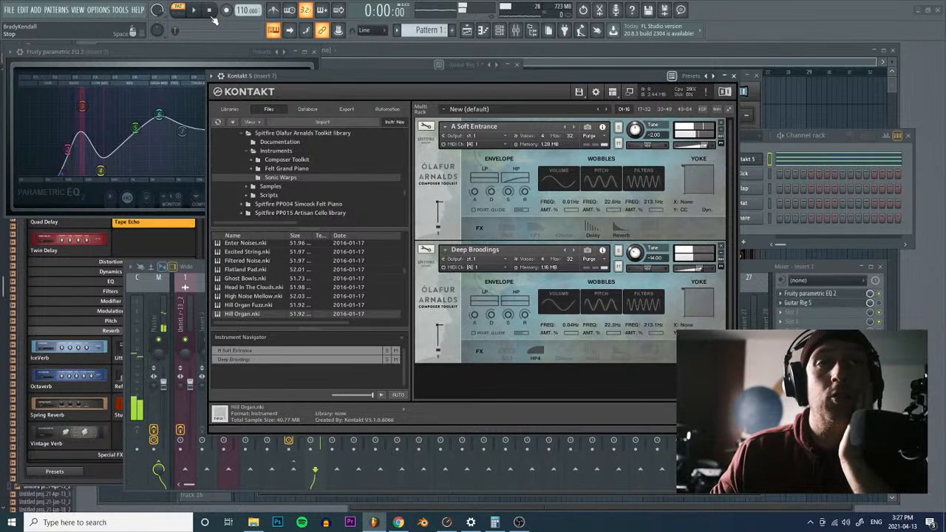
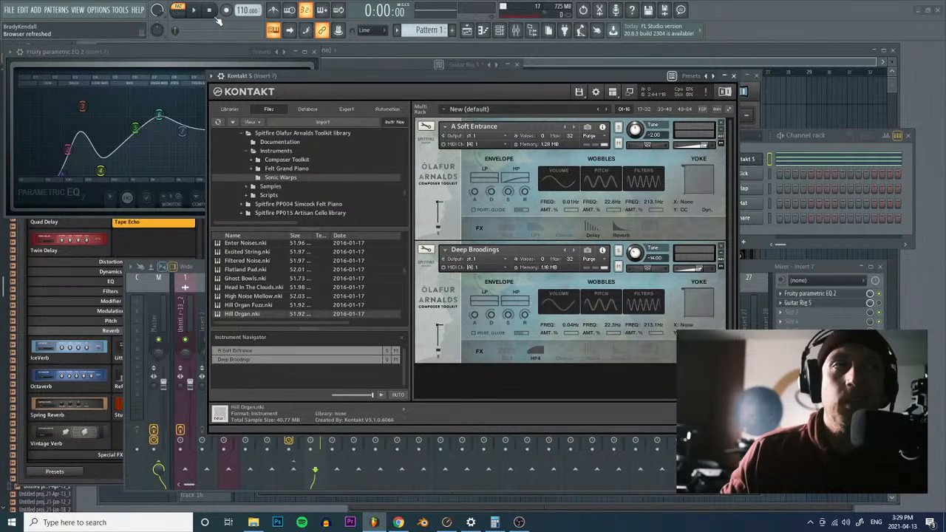
Step: Add the Horizon Pad instrument from Sonic Warps to the Kontakt rack and set its MIDI channel to port A channel 1
key("space")
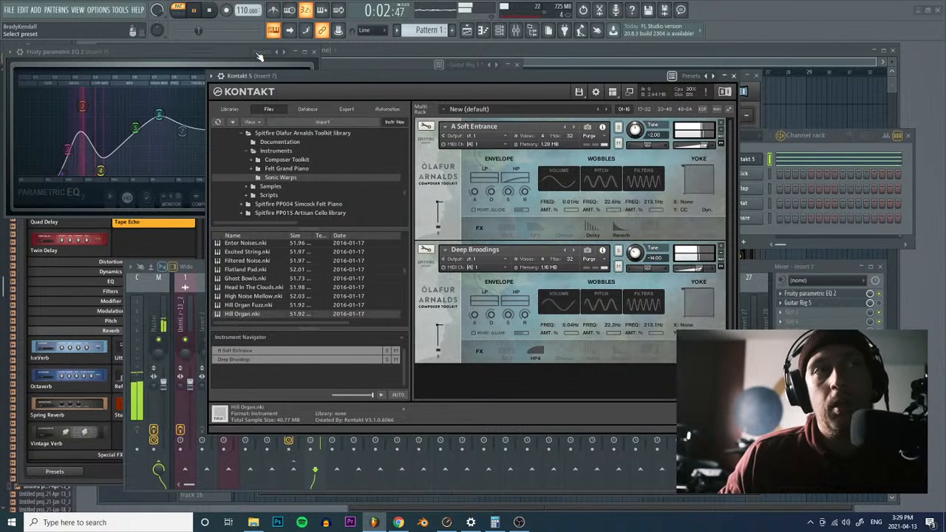
scroll(288, 284, "down", 3)
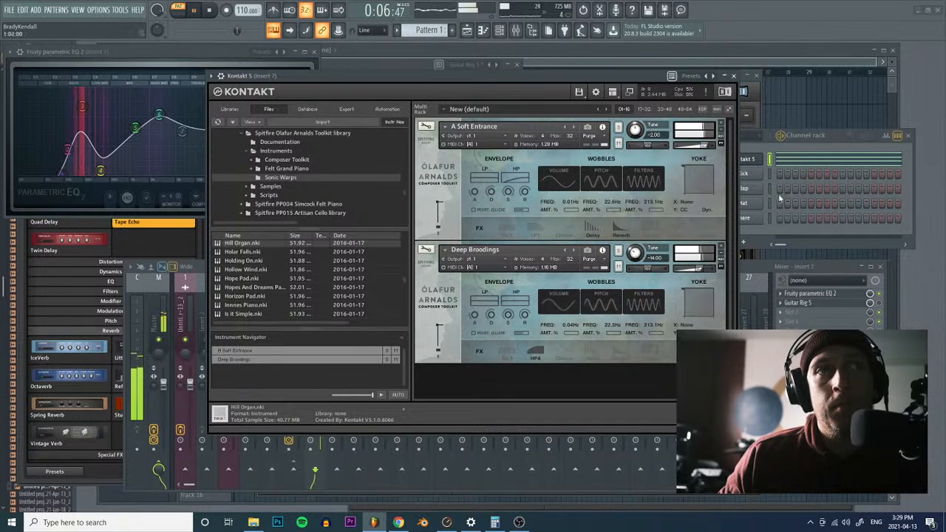
double_click(249, 298)
left_click(476, 371)
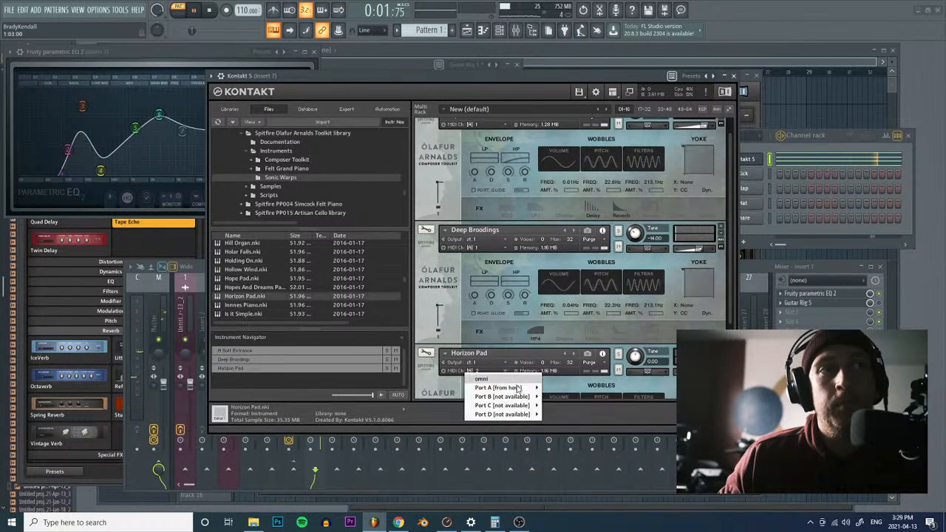
mouse_move(516, 387)
left_click(551, 297)
Step: Set the tuning of Horizon Pad to -2.00 and restart playback of the pattern
left_click_drag(636, 356, 637, 364)
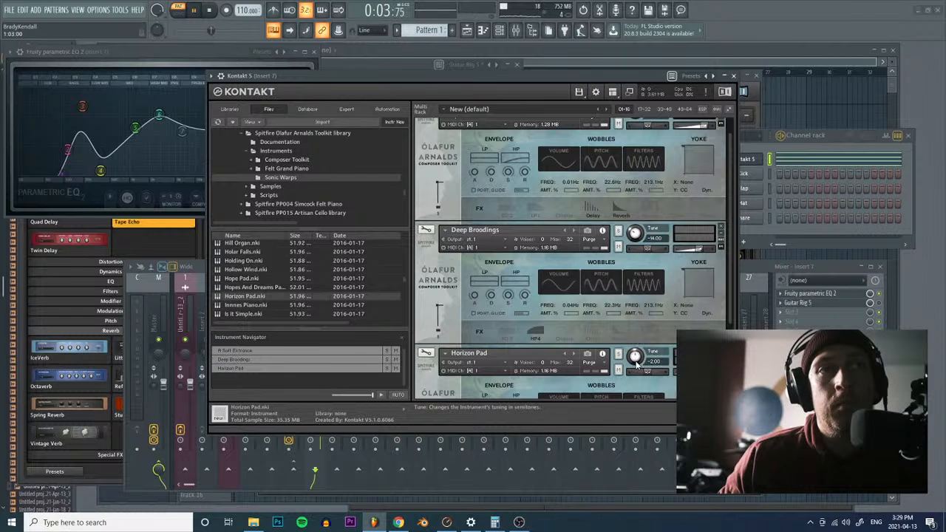
left_click(210, 10)
left_click(198, 11)
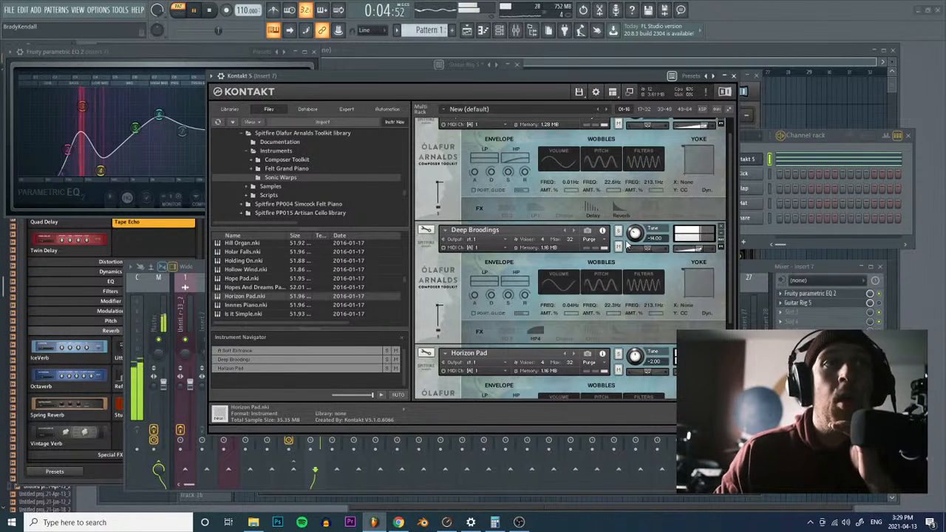
Step: Set the tuning of Deep Broodings to -26.00 and fine-tune its instrument volume
left_click_drag(635, 234, 636, 212)
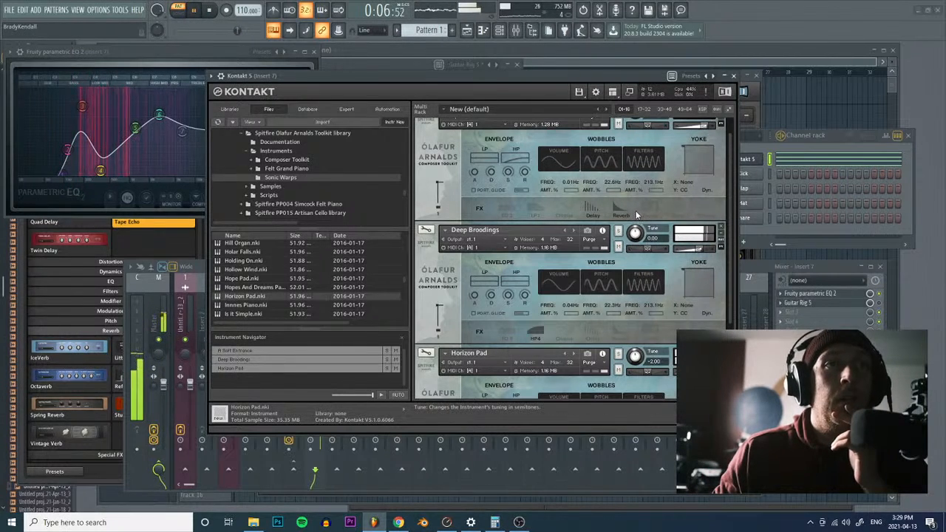
left_click_drag(637, 233, 639, 303)
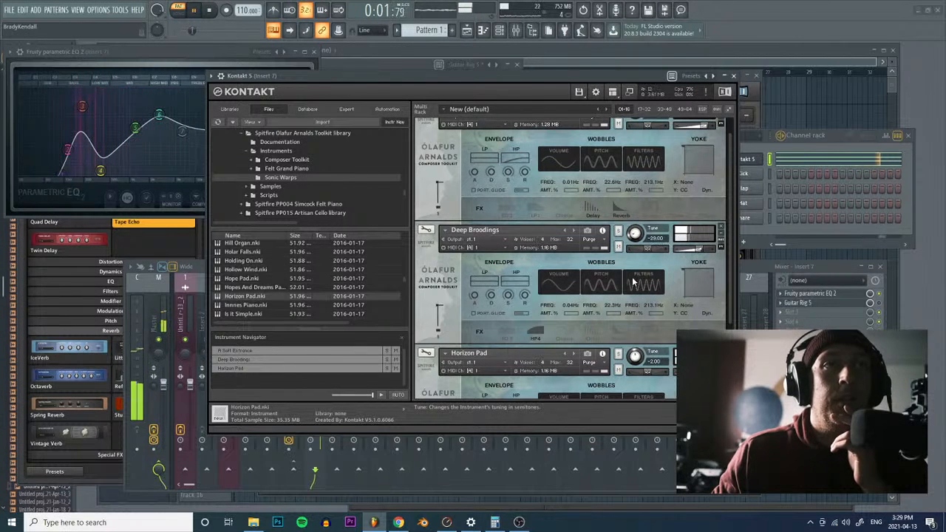
left_click_drag(700, 249, 702, 249)
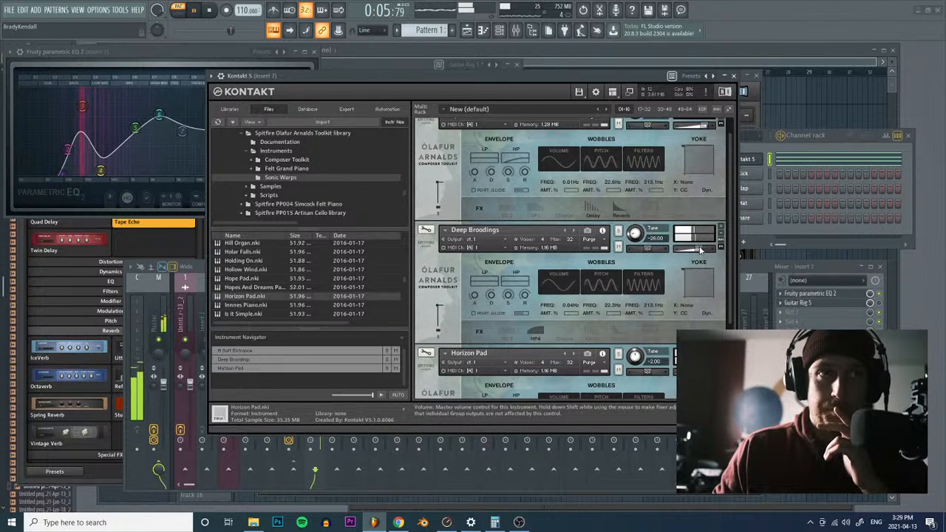
Step: Add a Pitch Pedal with the Harmony+Oct/-Oc preset to the Guitar Rig rack and place it above Little Reflektor
left_click(879, 303)
left_click(853, 304)
left_click(853, 304)
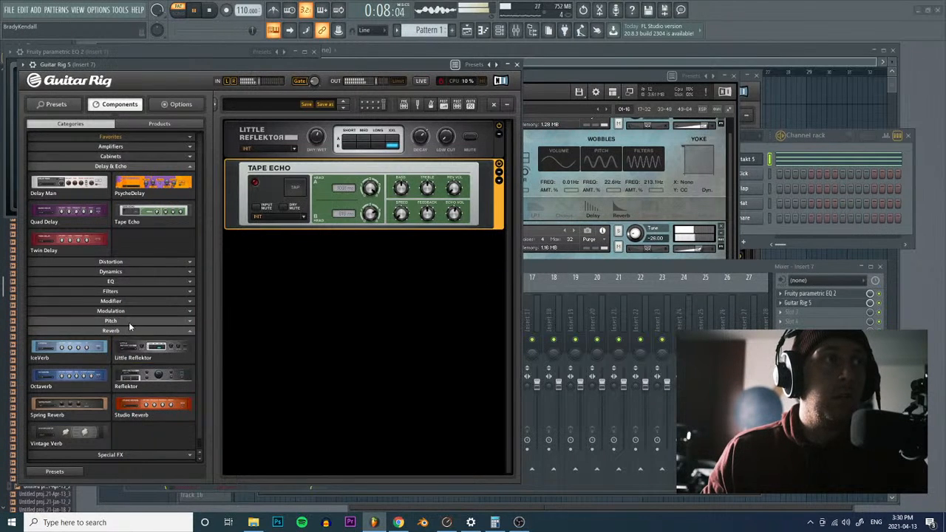
left_click(129, 323)
left_click_drag(85, 369, 329, 314)
left_click(305, 255)
left_click(336, 332)
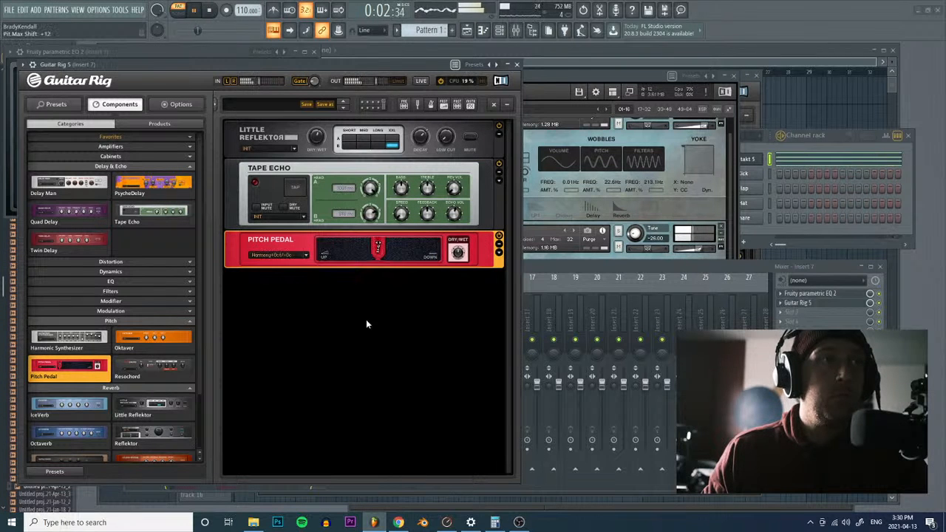
left_click_drag(479, 241, 457, 129)
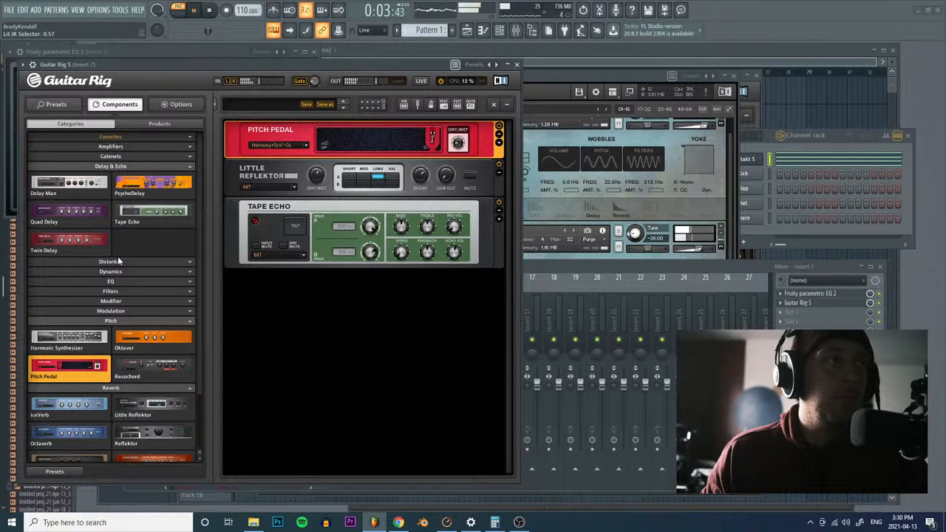
Step: Add another Fruity parametric EQ 2 after Guitar Rig 5 on Insert 7 and cut its low-mid range with band 4
left_click(783, 323)
left_click(647, 340)
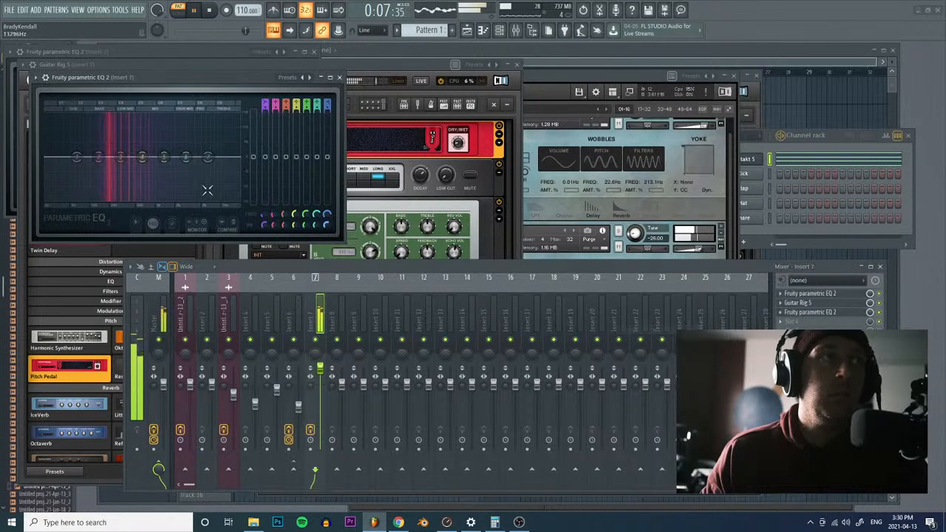
left_click_drag(141, 156, 125, 190)
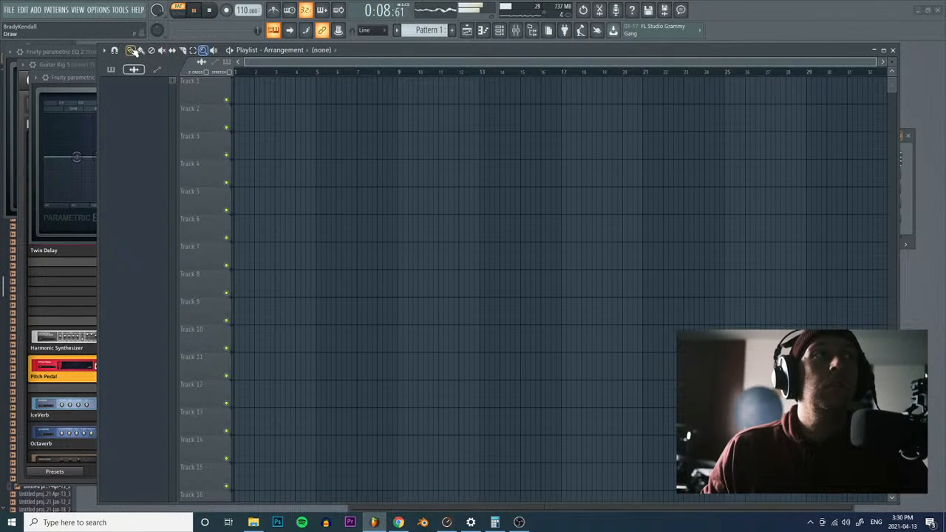
Step: Place Pattern 1 at bar 1 of Track 1 in the playlist and open its Kontakt piano roll
left_click(227, 62)
left_click_drag(267, 92, 235, 93)
double_click(301, 98)
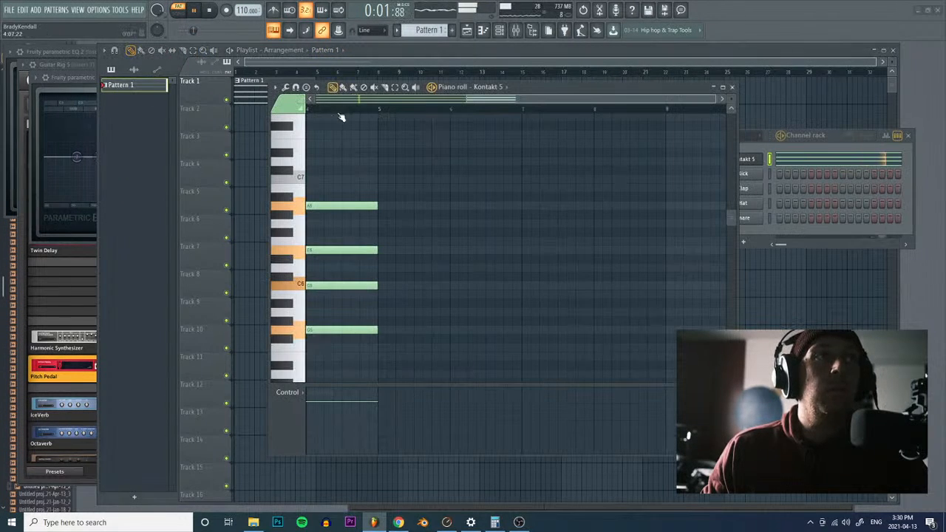
Step: Stop playback, move the G5 note to start at bar 9, and lengthen the C6 note to end at bar 13
left_click(405, 87)
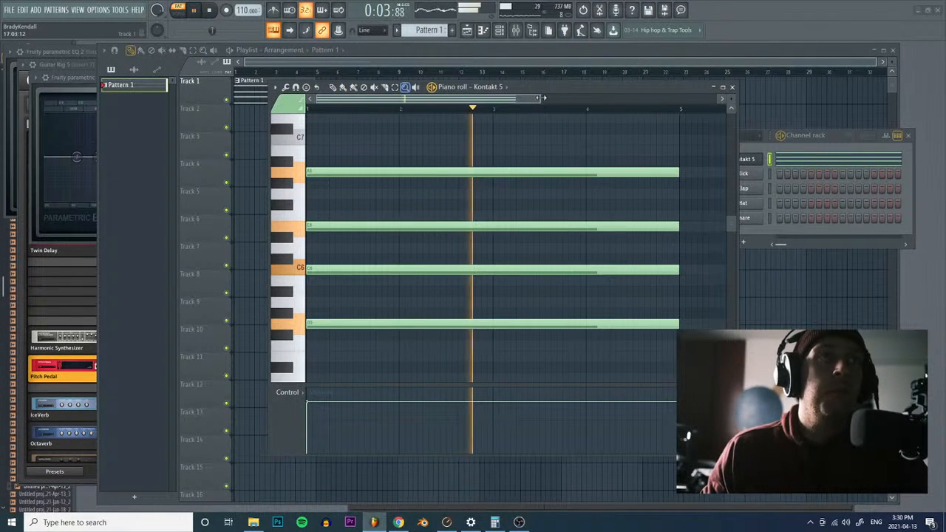
left_click(333, 88)
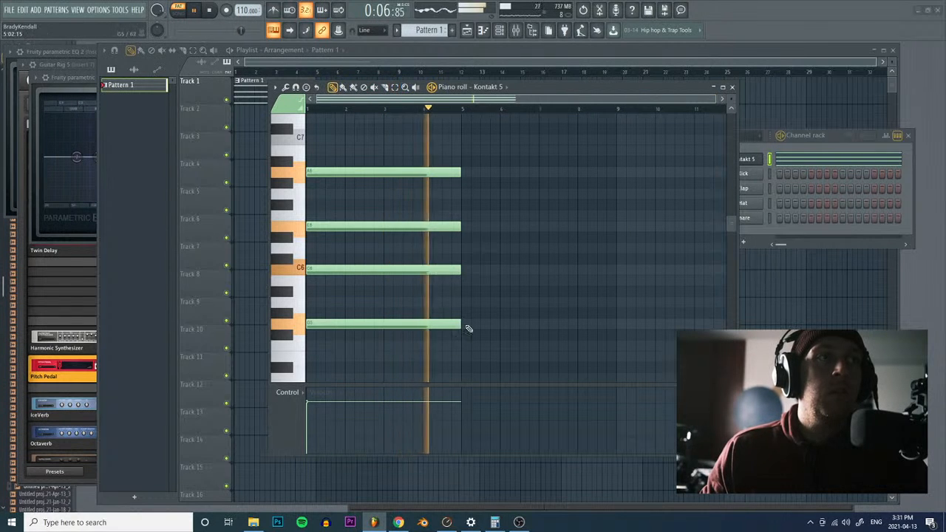
left_click(211, 12)
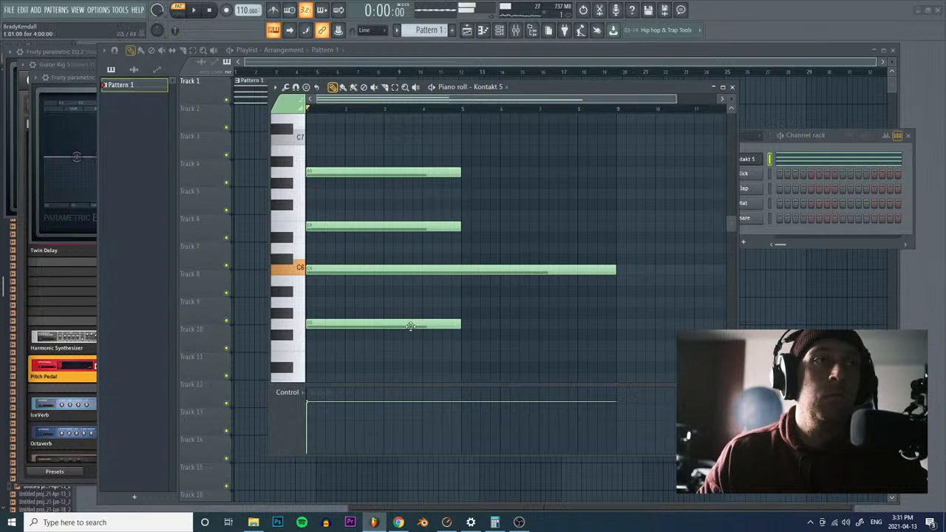
left_click_drag(409, 324, 685, 322)
double_click(405, 88)
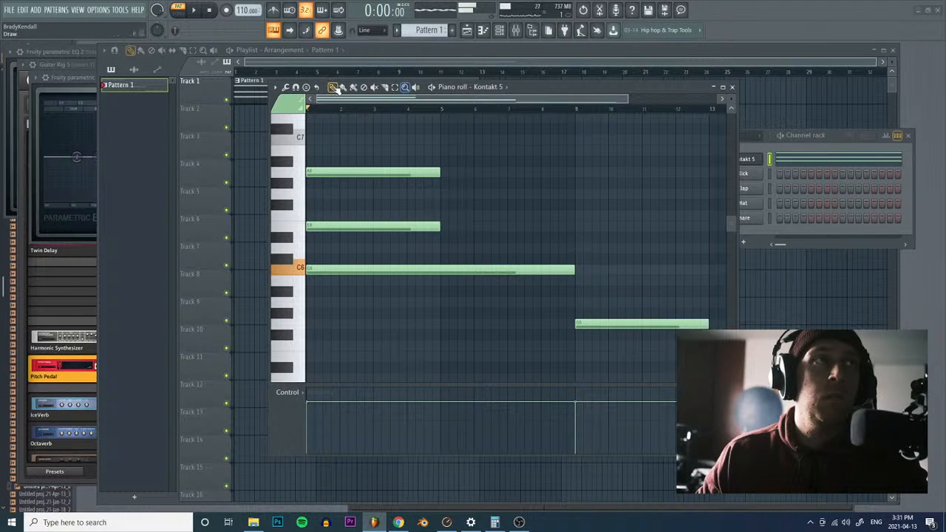
left_click_drag(567, 268, 708, 270)
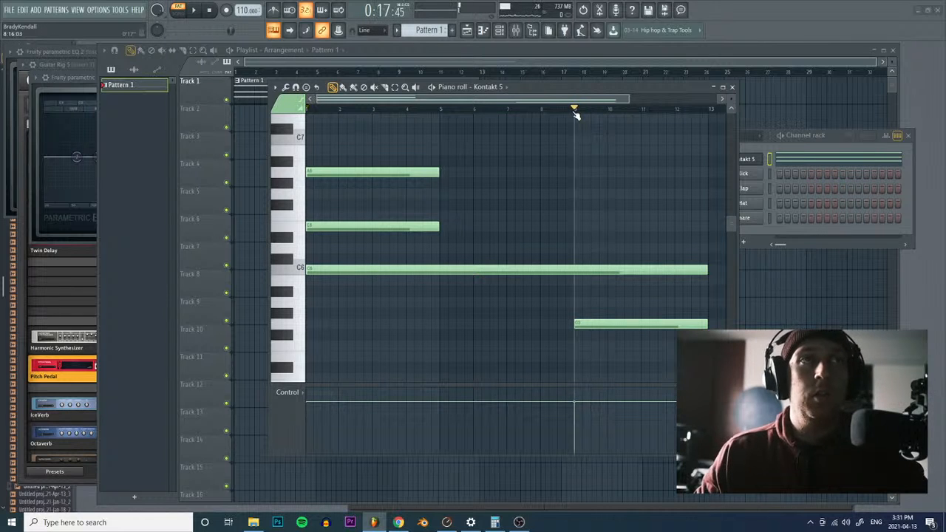
Step: Start playback, move the E6 note to bar 13, and lengthen the C6 and G5 notes to end at bar 17
key("space")
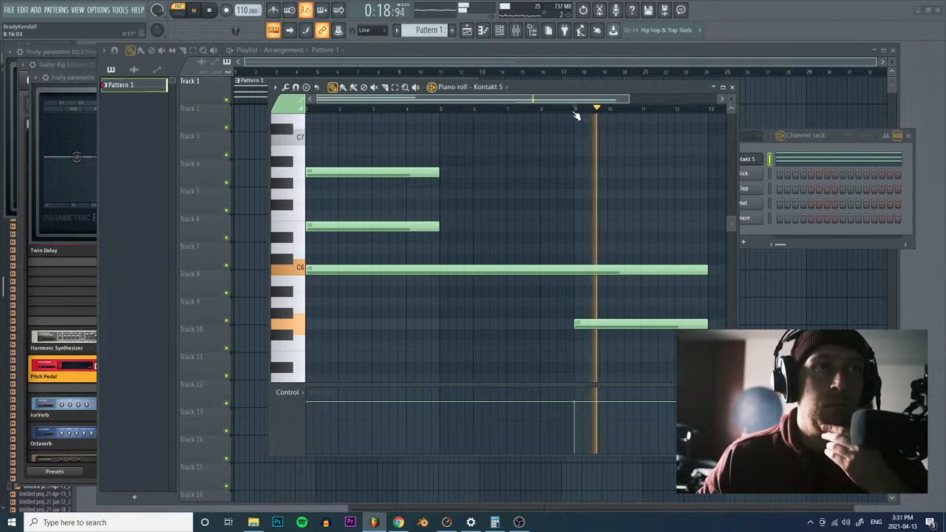
scroll(384, 185, "down", 3)
left_click_drag(369, 226, 615, 228)
left_click_drag(563, 269, 645, 269)
left_click_drag(564, 323, 648, 322)
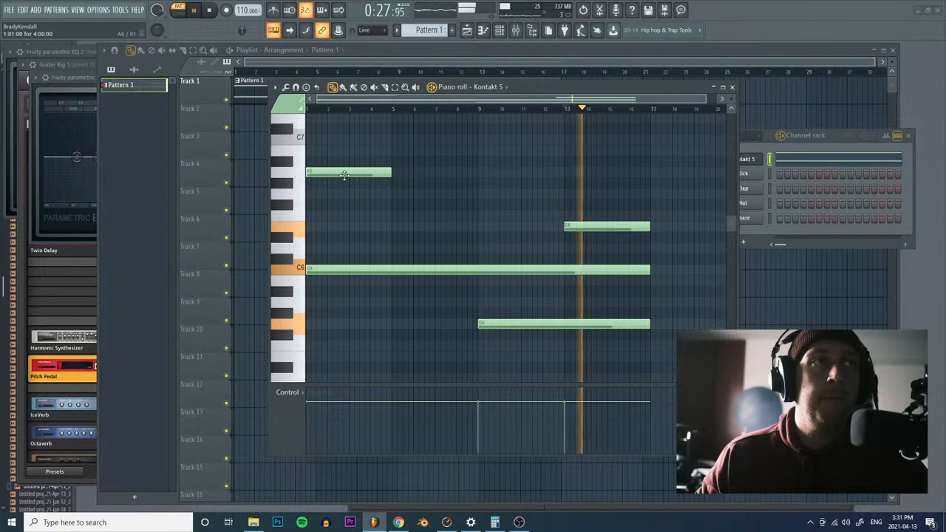
Step: Move the A6 note to bar 17 and lengthen the C6 and G5 notes to end at bar 21
left_click_drag(370, 173, 693, 178)
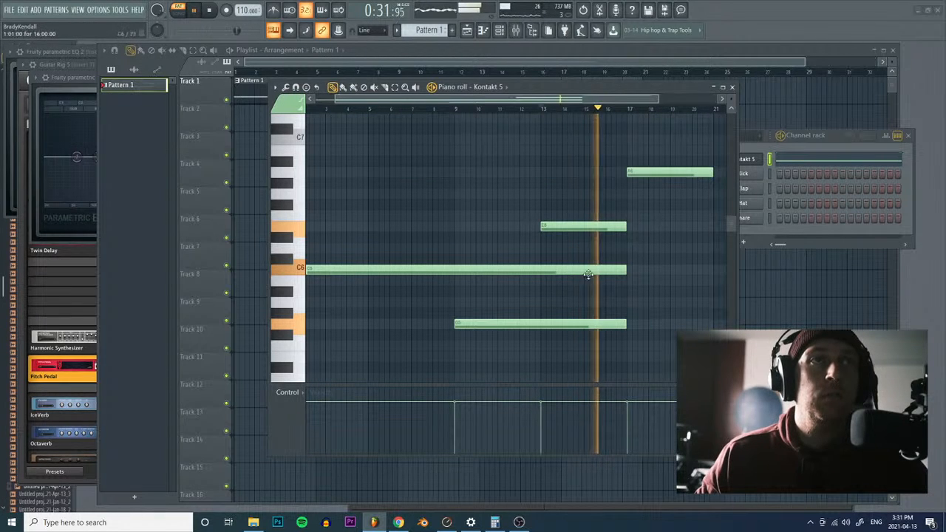
left_click_drag(632, 277, 713, 272)
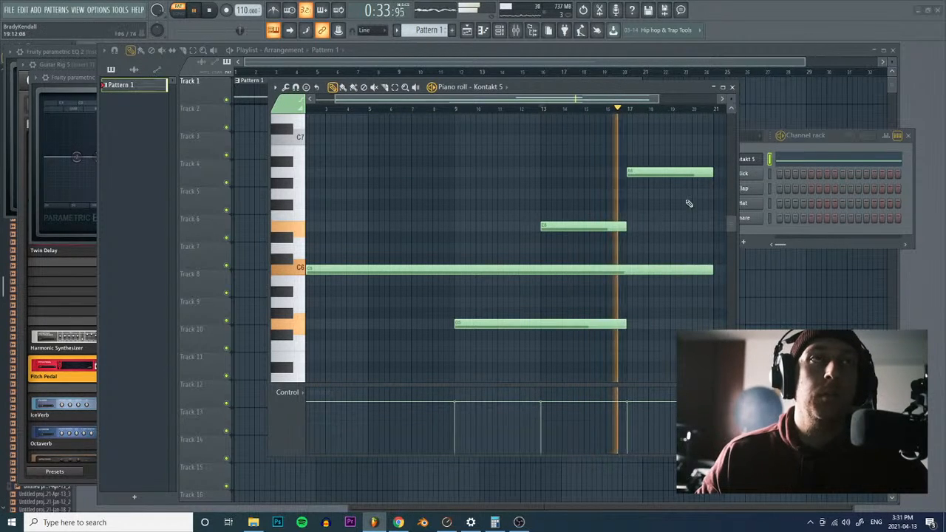
left_click(406, 89)
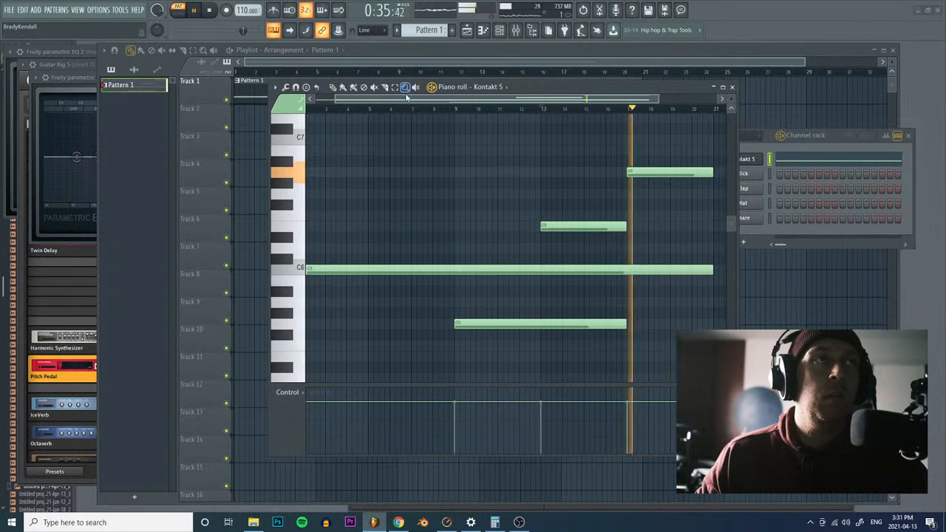
right_click(484, 216)
left_click(332, 87)
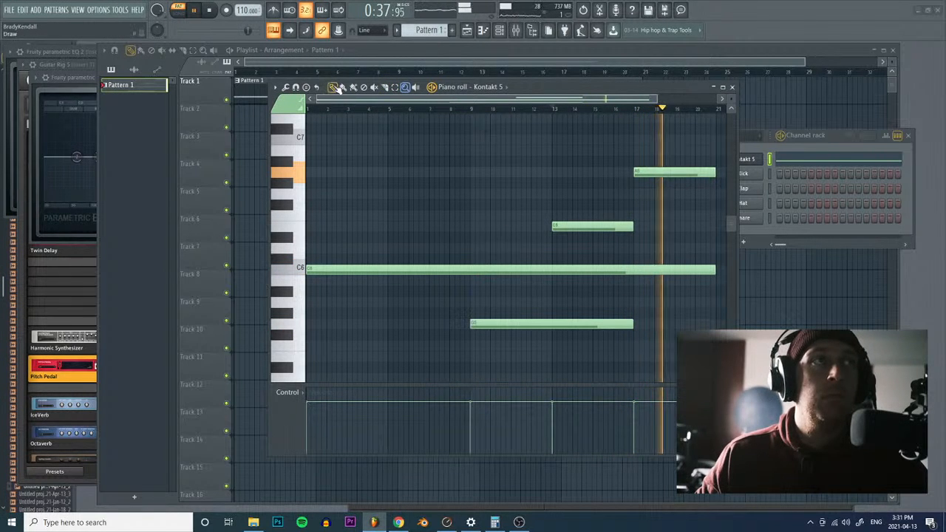
left_click_drag(635, 326, 715, 324)
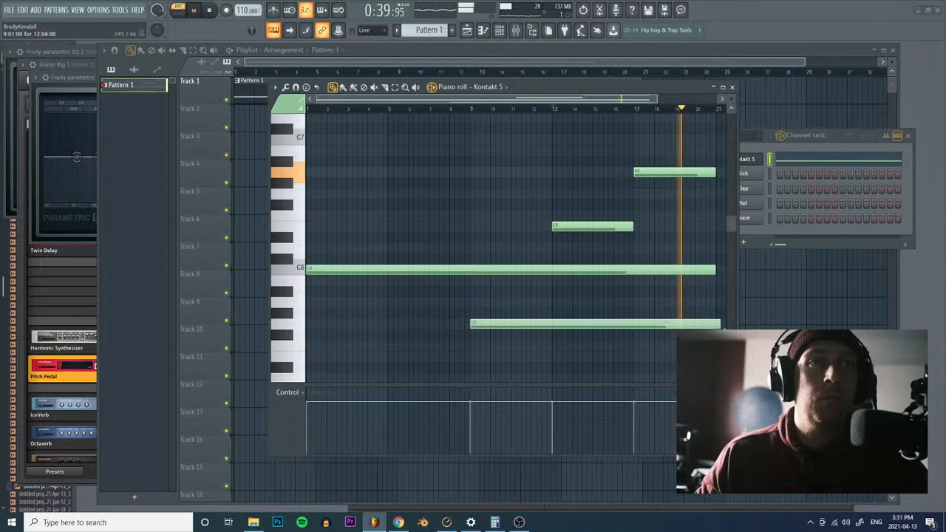
Step: Move the E6 note to bar 25 and lengthen the C6, G5, E6 and A6 notes to end at bar 33
left_click_drag(656, 98, 715, 99)
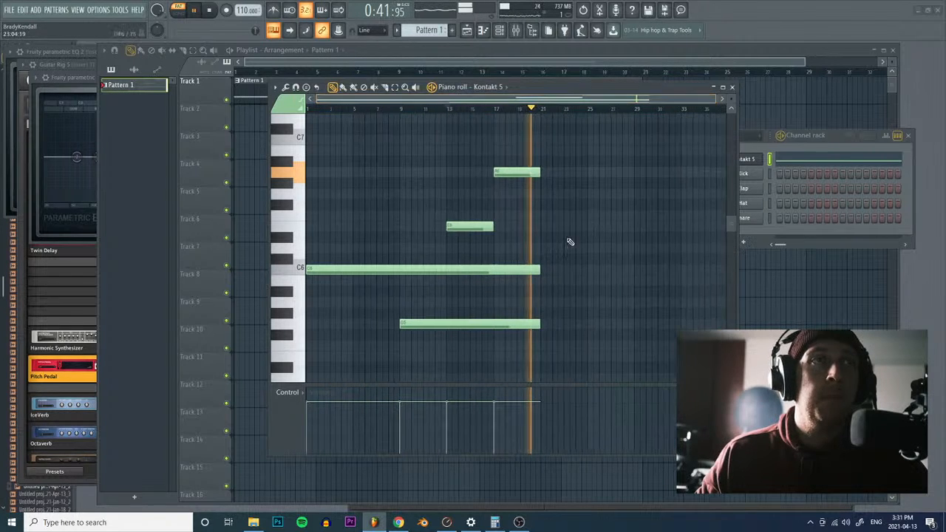
left_click_drag(486, 229, 614, 229)
left_click_drag(538, 270, 686, 284)
left_click_drag(539, 172, 585, 172)
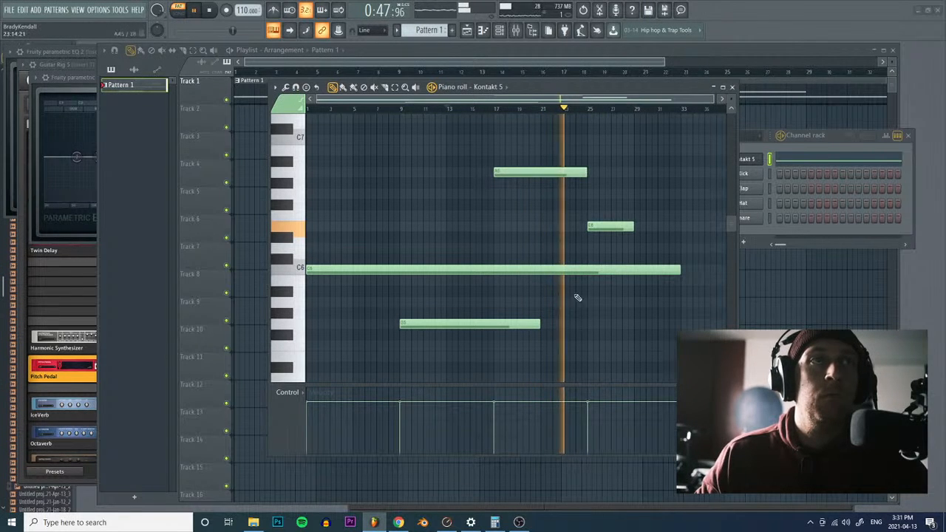
left_click_drag(546, 331, 682, 327)
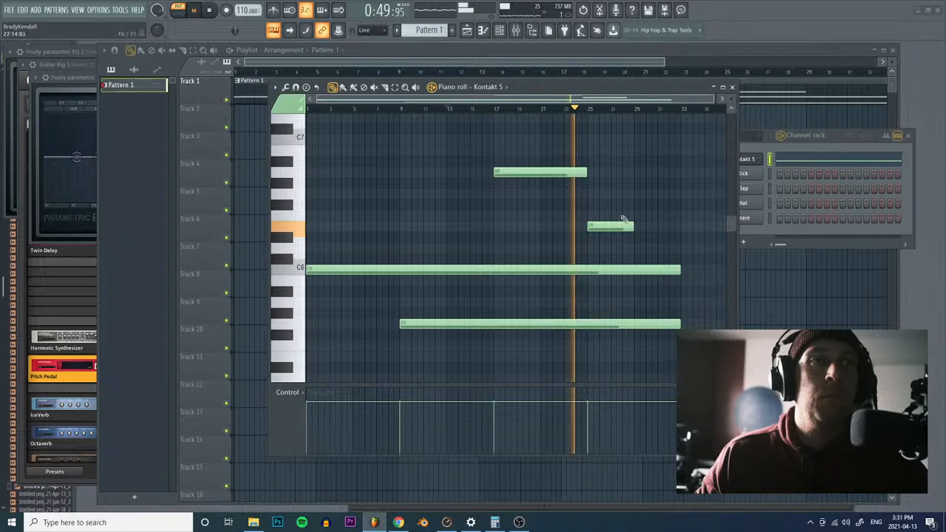
left_click_drag(633, 225, 681, 226)
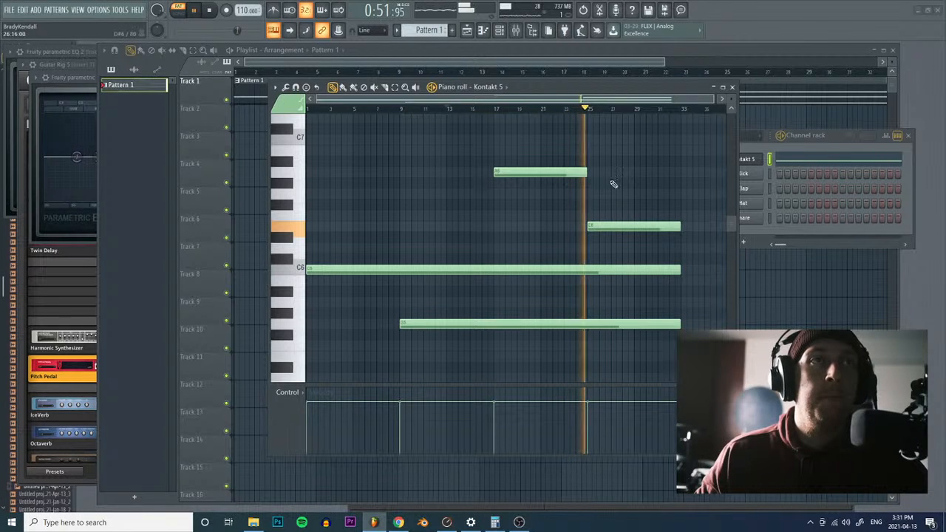
left_click_drag(585, 172, 679, 173)
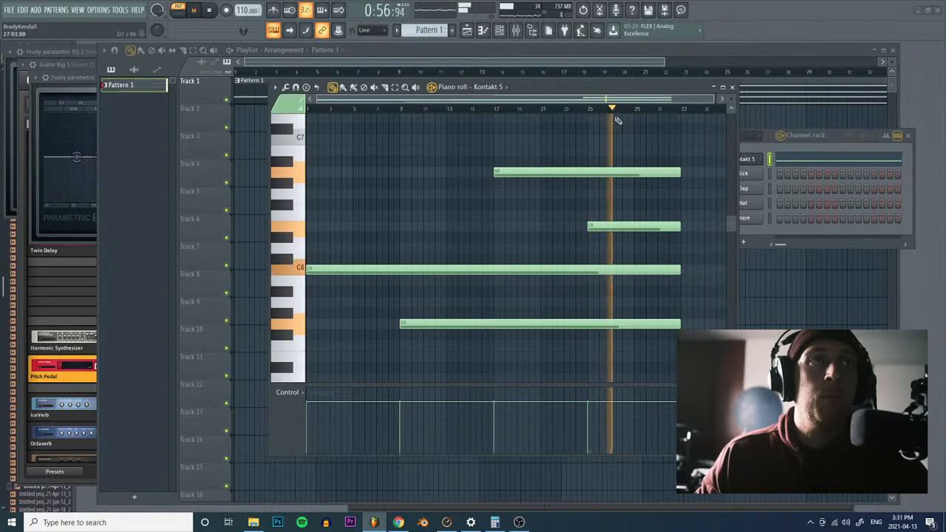
Step: Add a low C5 note starting at bar 25
scroll(635, 325, "down", 3)
scroll(595, 347, "up", 1)
scroll(598, 359, "down", 1)
left_click(592, 334)
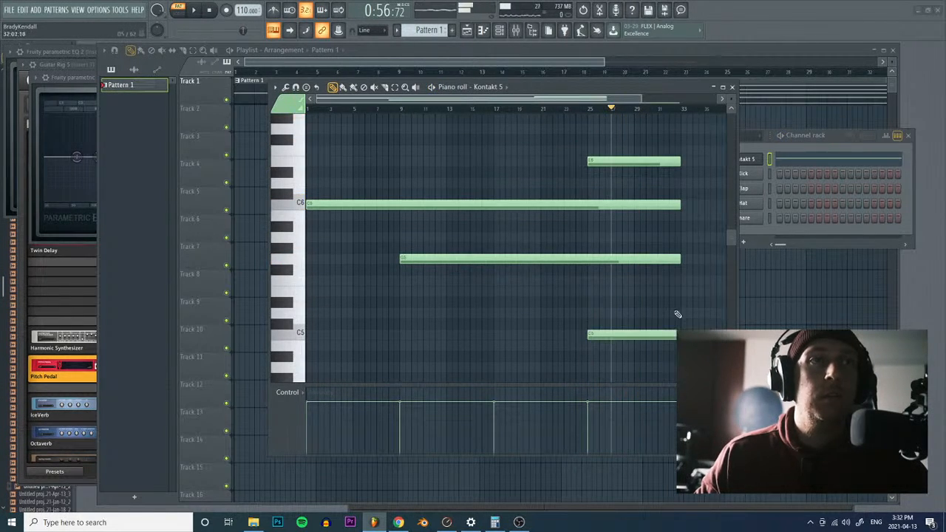
Step: Slice the C5 note at bar 33, delete the part beyond it, and stop playback
left_click(405, 87)
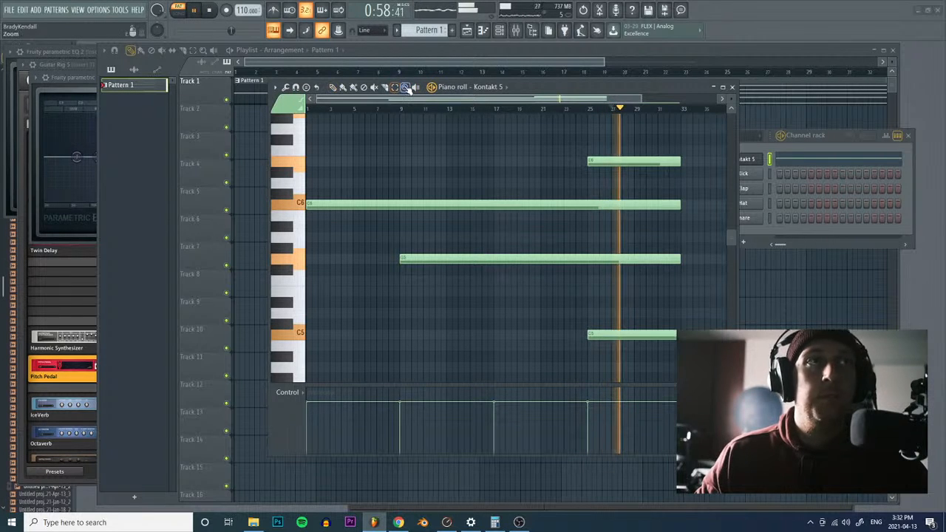
right_click(538, 224)
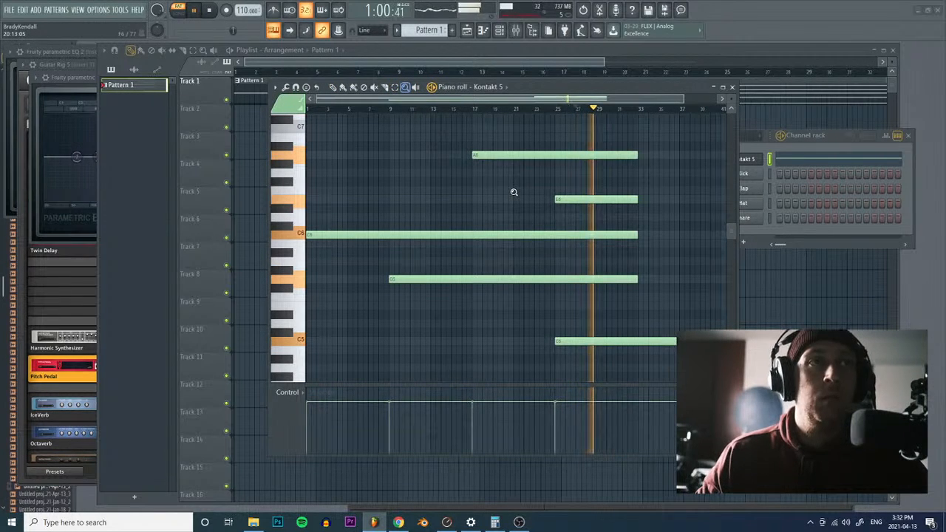
left_click(384, 87)
left_click_drag(637, 325, 642, 363)
key("ctrl+z")
key("Delete")
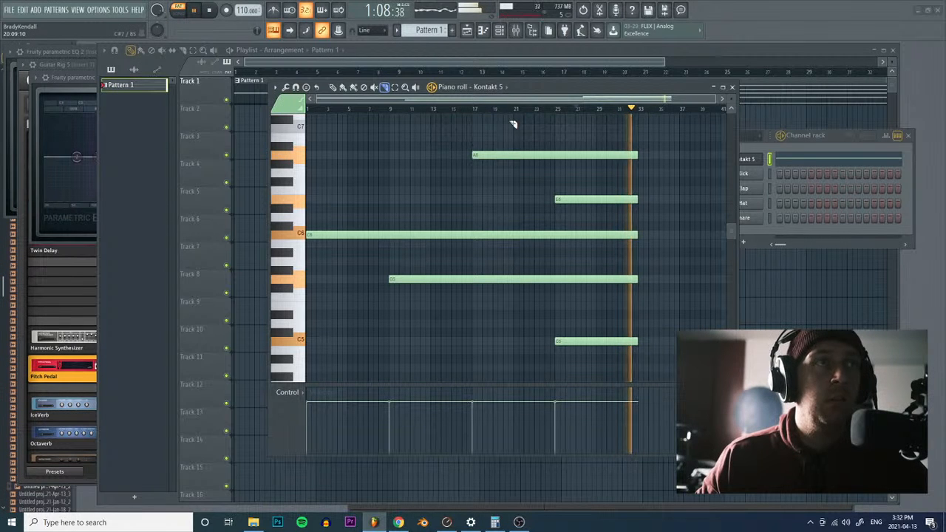
key("space")
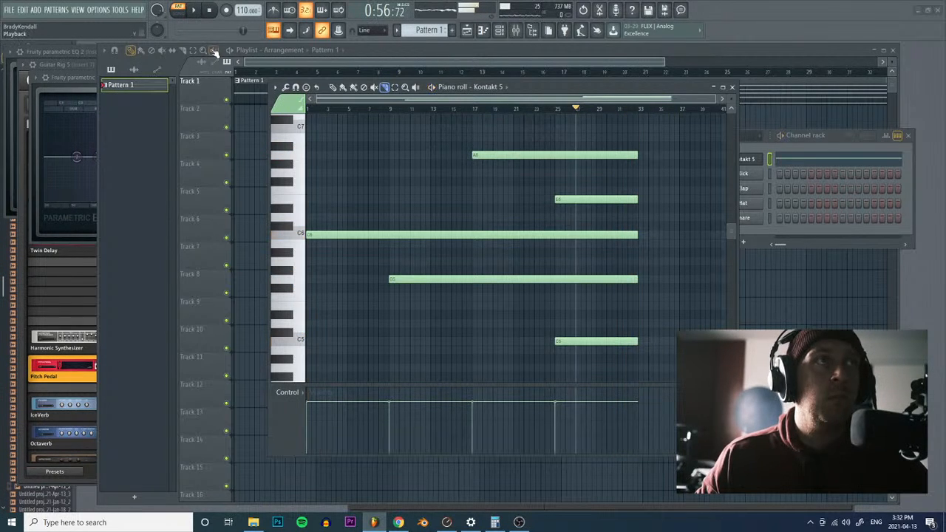
Step: Switch to song mode and play the arrangement in the playlist
left_click(206, 54)
left_click(205, 53)
left_click(285, 164)
left_click(277, 72)
key("space")
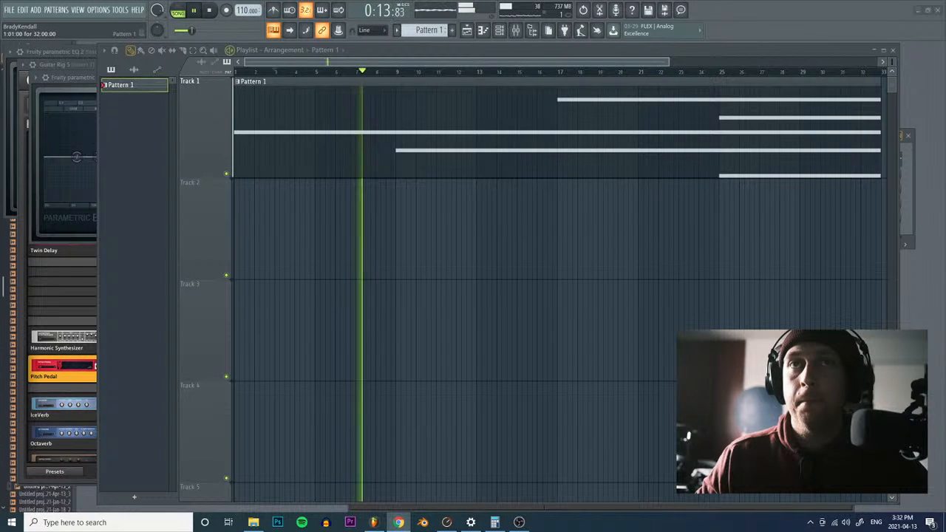
Step: Show the channel rack over the playlist and keep the program window maximized
double_click(509, 34)
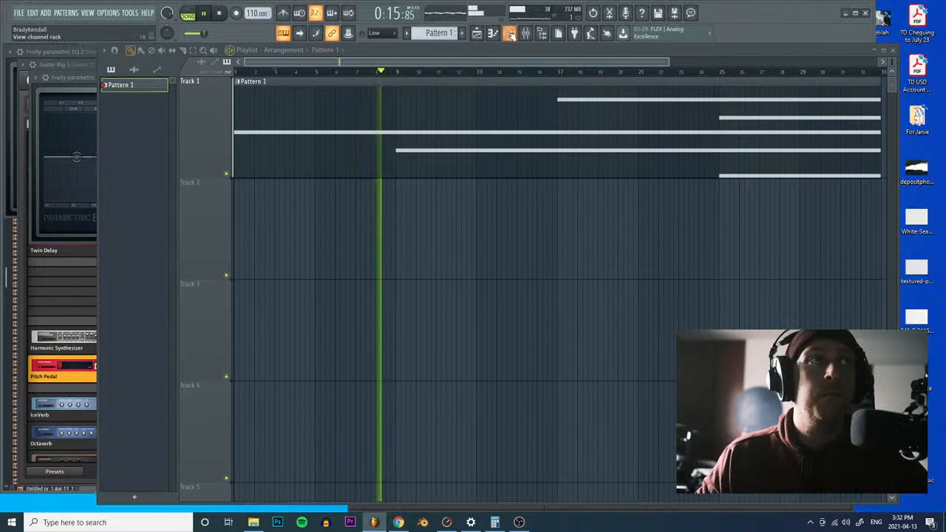
left_click(510, 33)
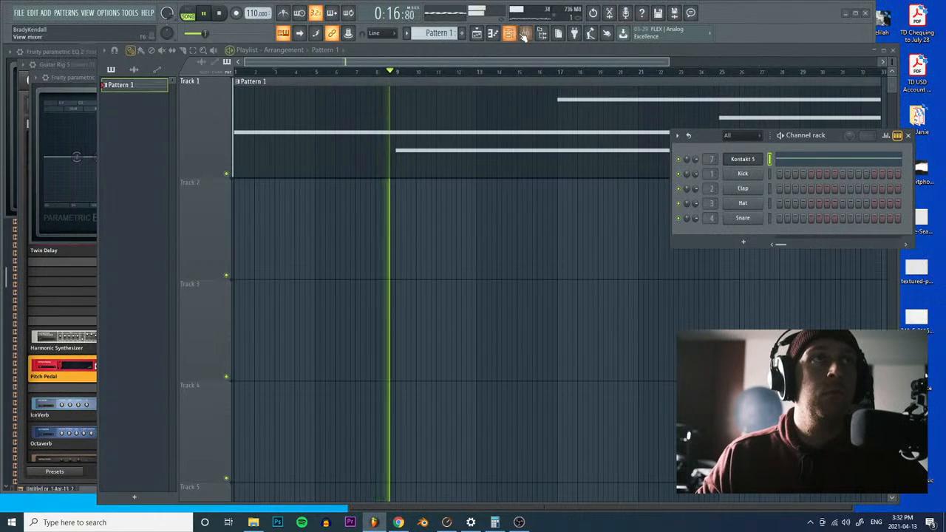
double_click(822, 18)
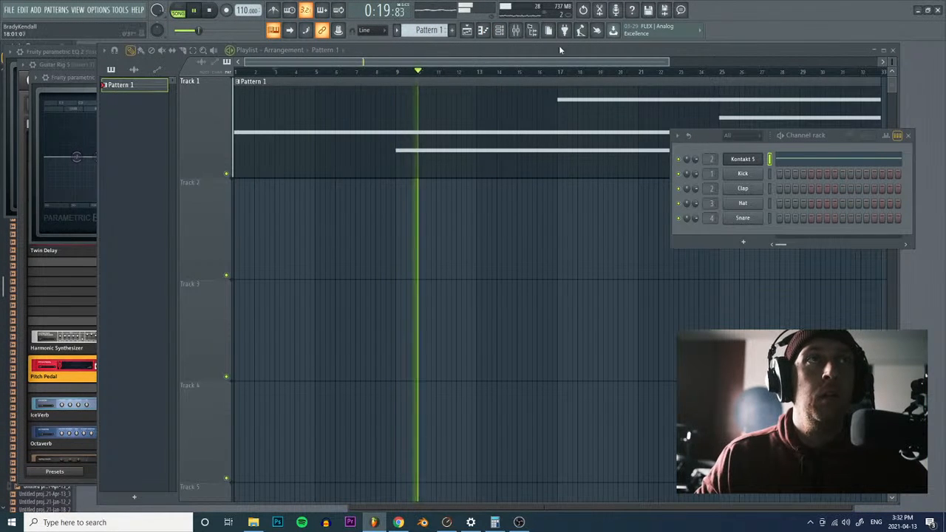
Step: Open the mixer, create an automation clip for the Insert 7 volume, and bring the playlist to the front
key("F9")
left_click_drag(409, 269, 409, 211)
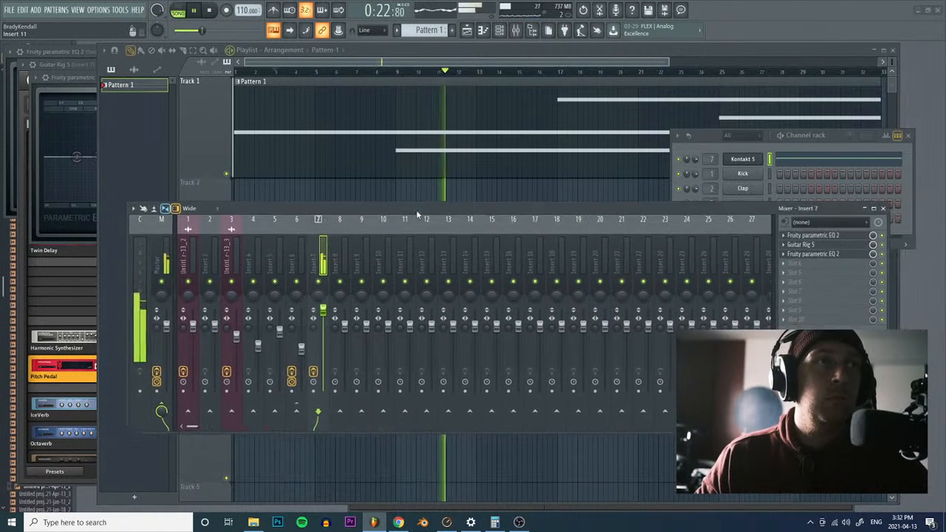
right_click(325, 316)
left_click(347, 390)
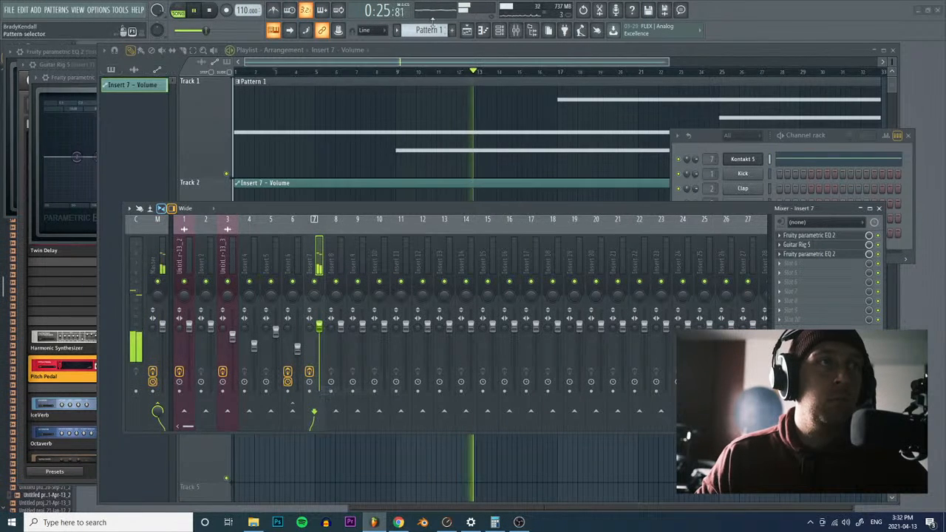
left_click(487, 59)
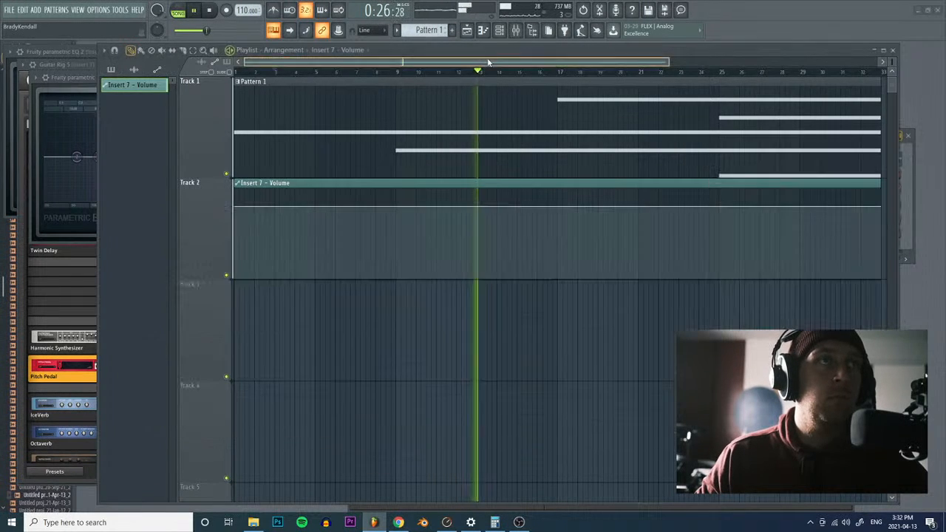
Step: Shape the Insert 7 volume automation as a curved fade-in from zero at bar 1 to the original level at bar 9
right_click(396, 207)
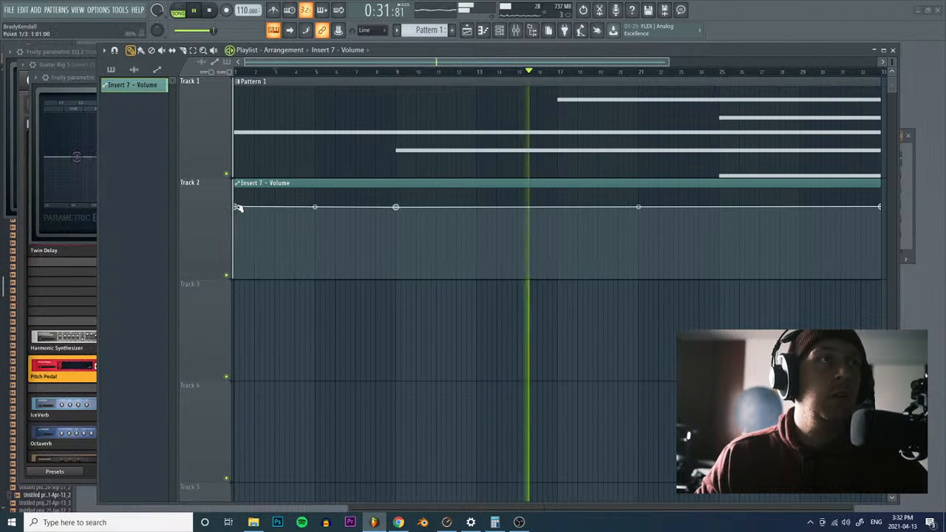
left_click_drag(238, 207, 235, 276)
left_click_drag(315, 241, 315, 222)
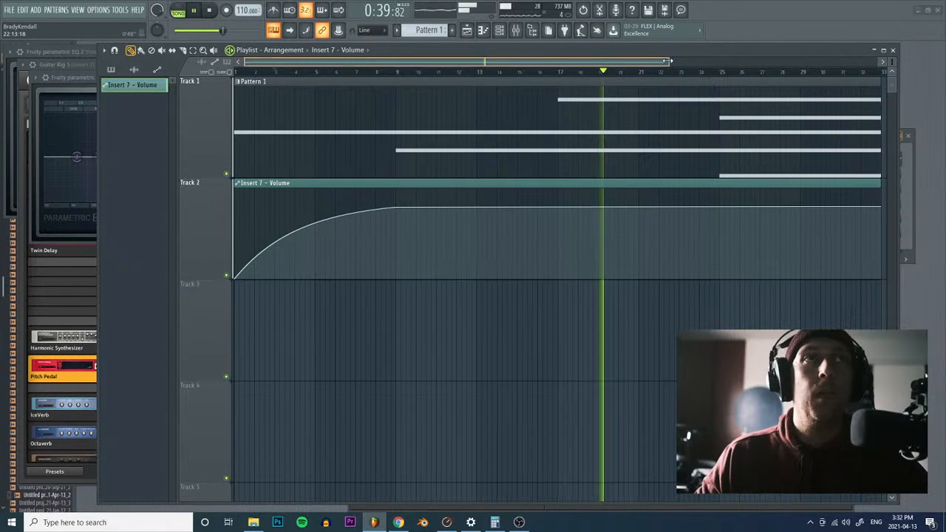
Step: Open Pattern 1's Kontakt 5 notes in the piano roll and extend all five chord notes to end at bar 57
left_click_drag(667, 62, 824, 61)
double_click(700, 133)
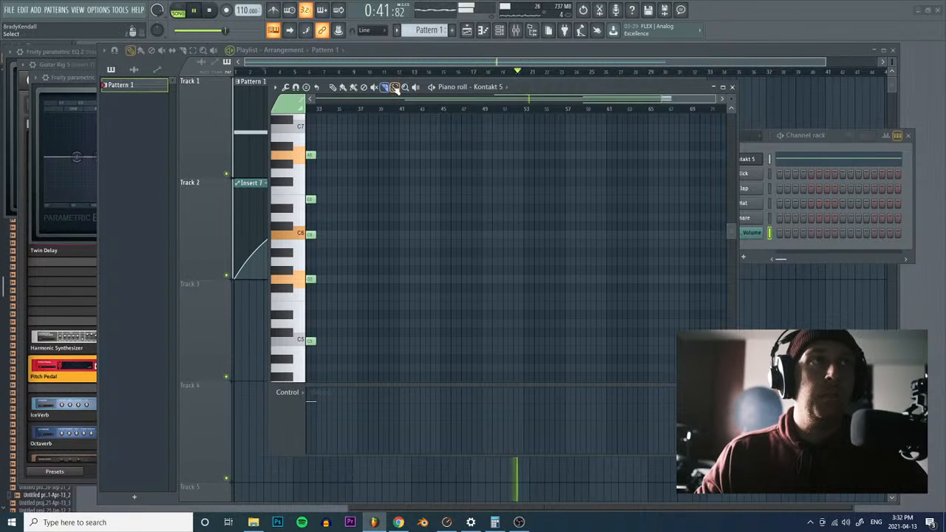
left_click_drag(620, 98, 492, 98)
left_click_drag(425, 150, 447, 345)
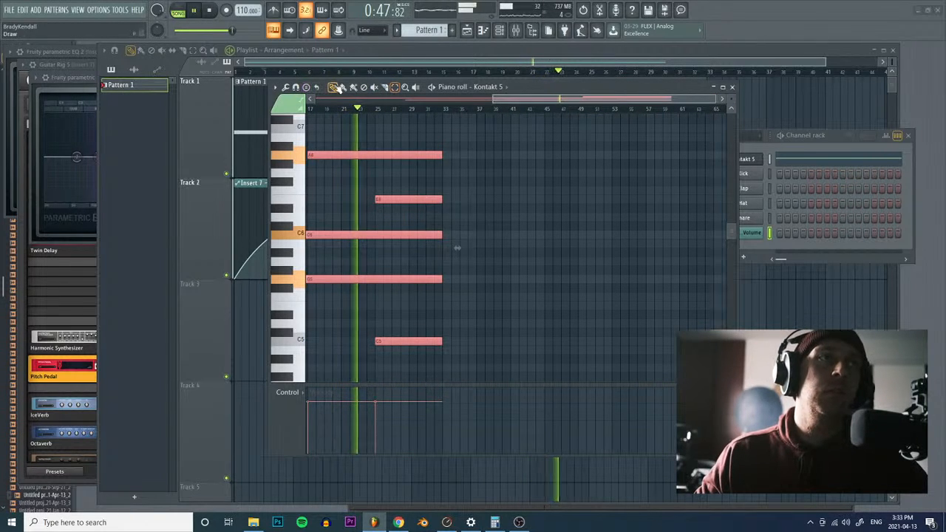
left_click_drag(441, 155, 645, 160)
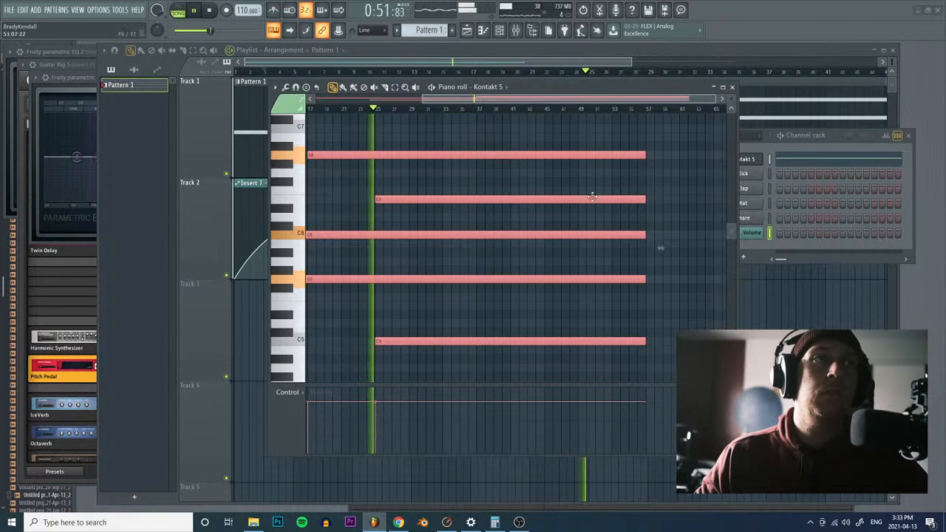
Step: Add two-bar notes alternating between C7 and E7 every four bars from bar 33 to bar 53
scroll(591, 199, "up", 4)
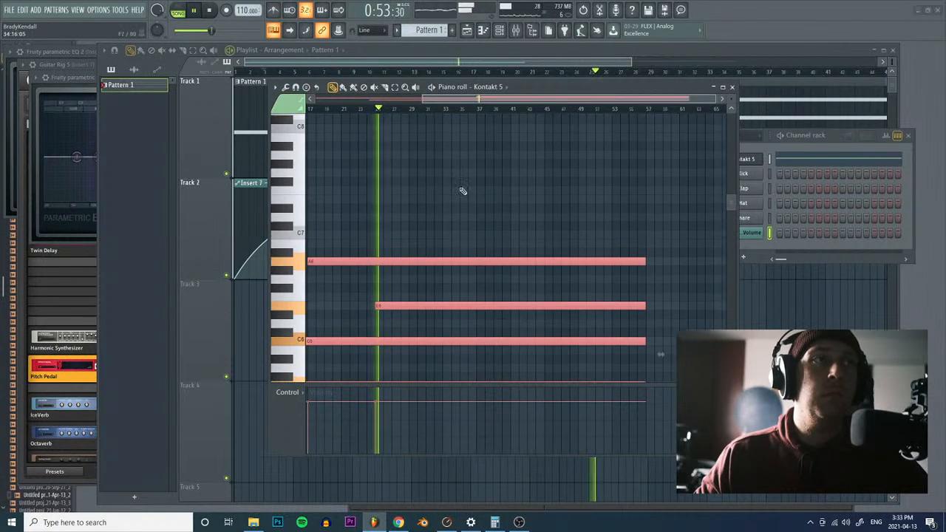
left_click(443, 235)
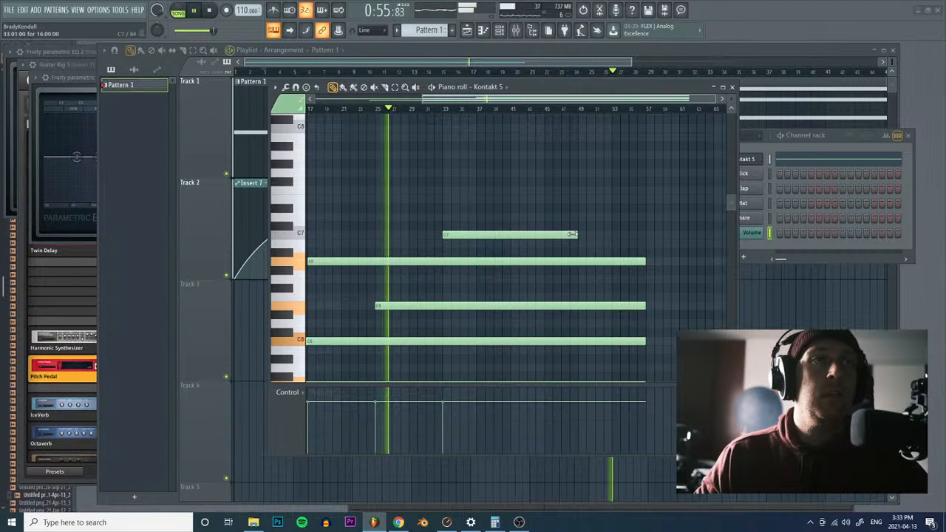
left_click_drag(575, 234, 460, 234)
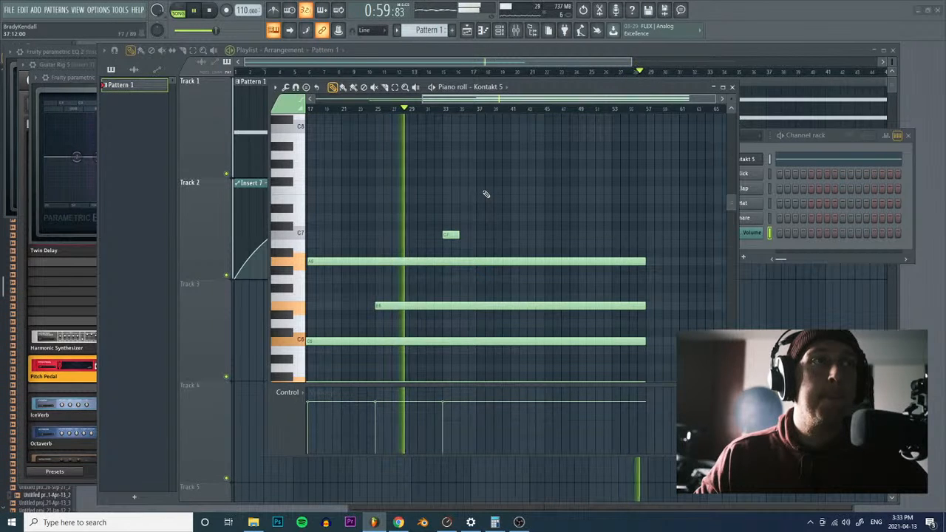
left_click(481, 200)
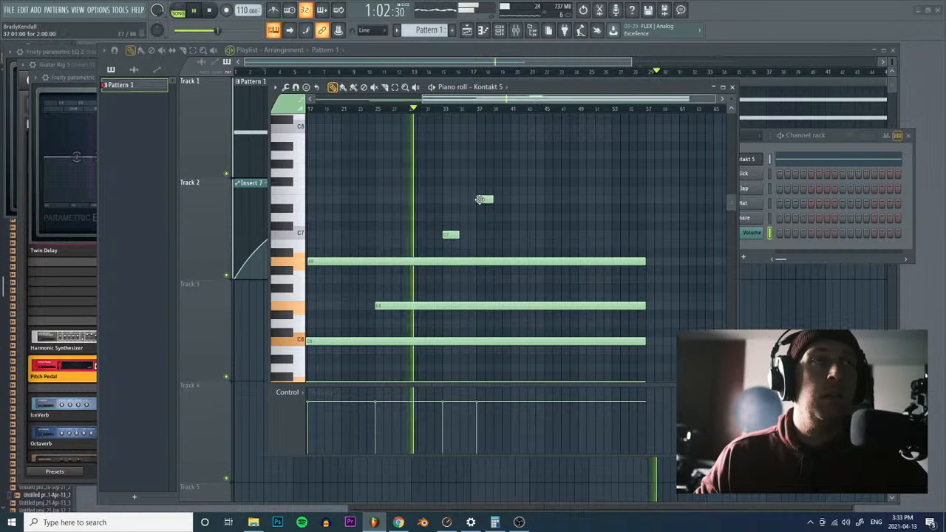
left_click(515, 235)
left_click(548, 199)
left_click(581, 235)
left_click(615, 200)
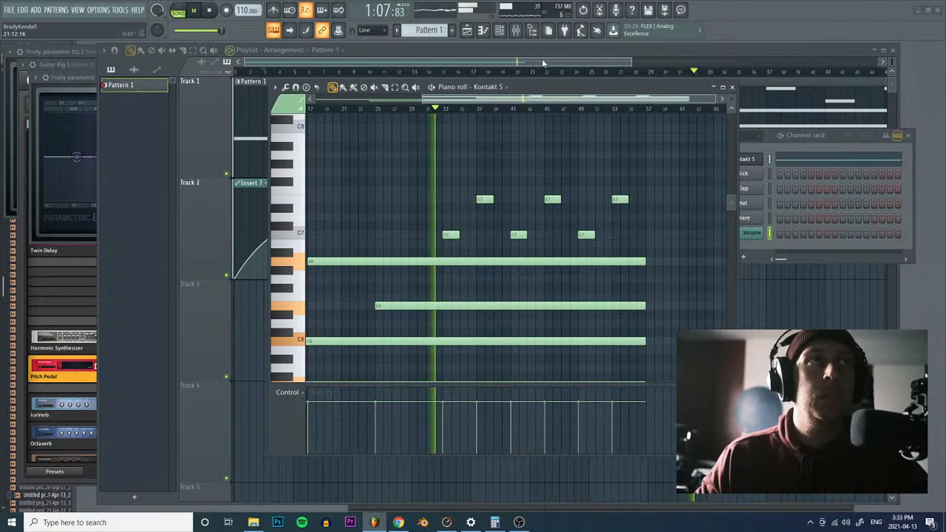
Step: Load iZotope Vinyl in slot 4 of Insert 7, raise its Wear moderately, and set Warp Depth to about 13%
key("F9")
left_click(781, 265)
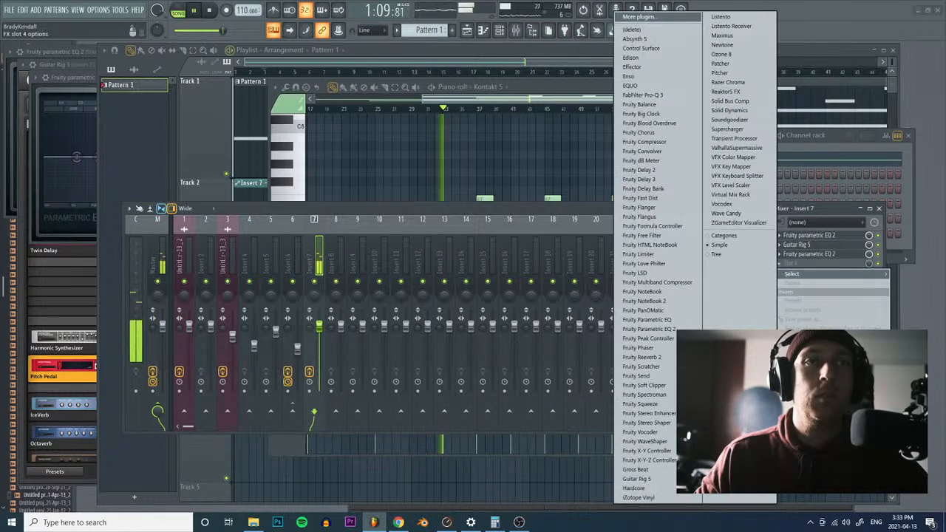
left_click(639, 497)
left_click_drag(102, 189, 102, 171)
left_click_drag(195, 191, 194, 187)
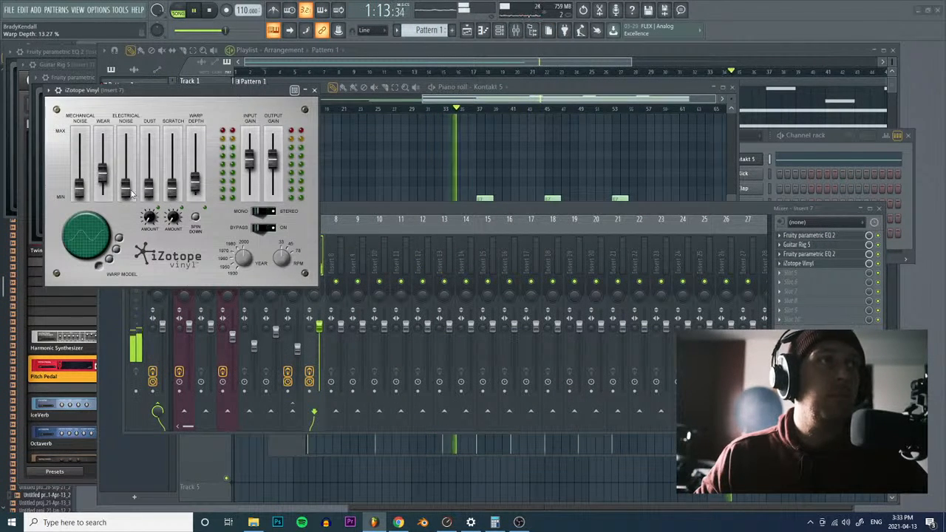
Step: Play the piano roll from bar 37 and shorten the six high C7 and E7 notes to one bar each
left_click(473, 87)
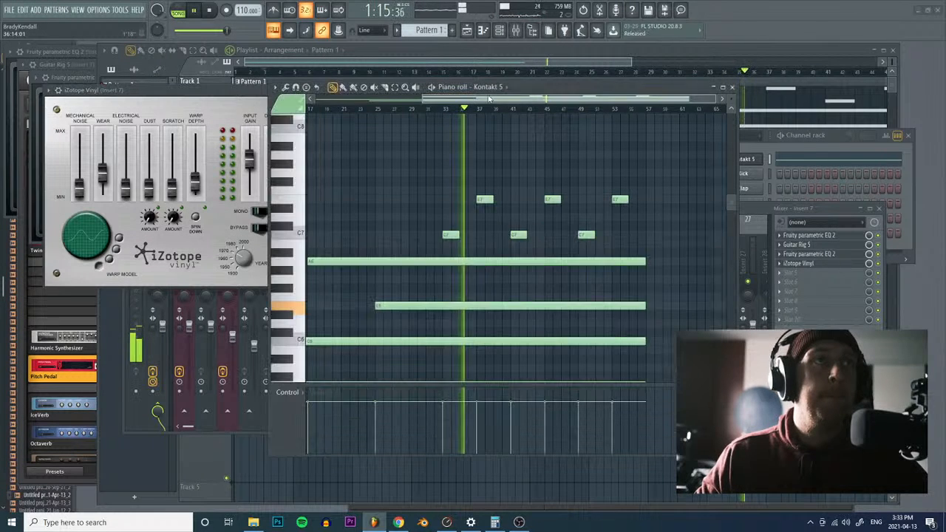
left_click(476, 108)
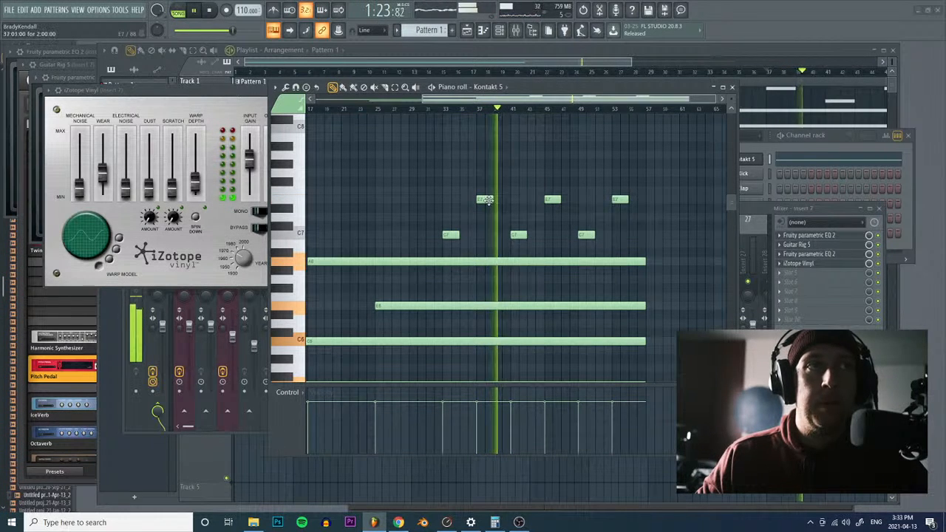
left_click_drag(492, 200, 483, 200)
left_click_drag(456, 234, 448, 234)
left_click_drag(525, 234, 516, 234)
left_click_drag(554, 199, 550, 199)
left_click_drag(594, 234, 585, 234)
left_click_drag(628, 198, 620, 199)
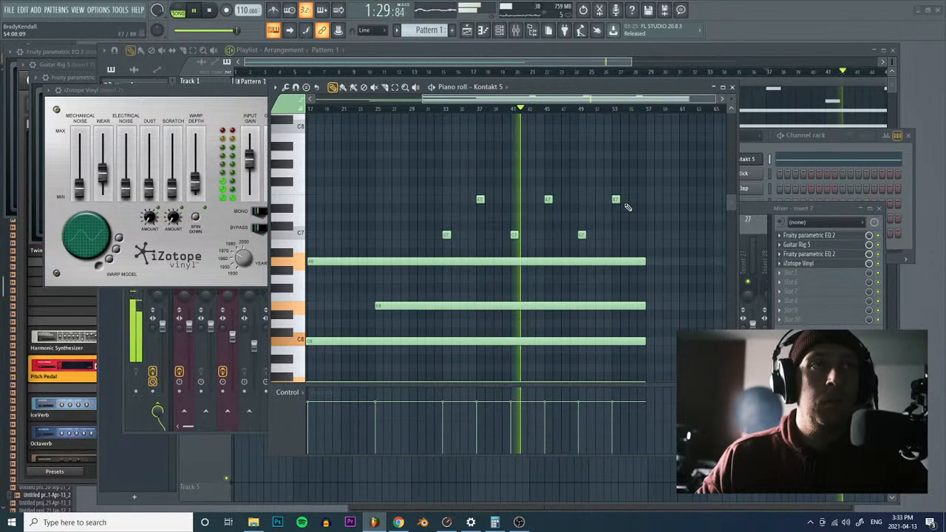
Step: Delete the six short C7 and E7 notes above the chord
right_click(617, 199)
right_click(582, 234)
right_click(547, 199)
right_click(514, 234)
right_click(480, 199)
right_click(448, 235)
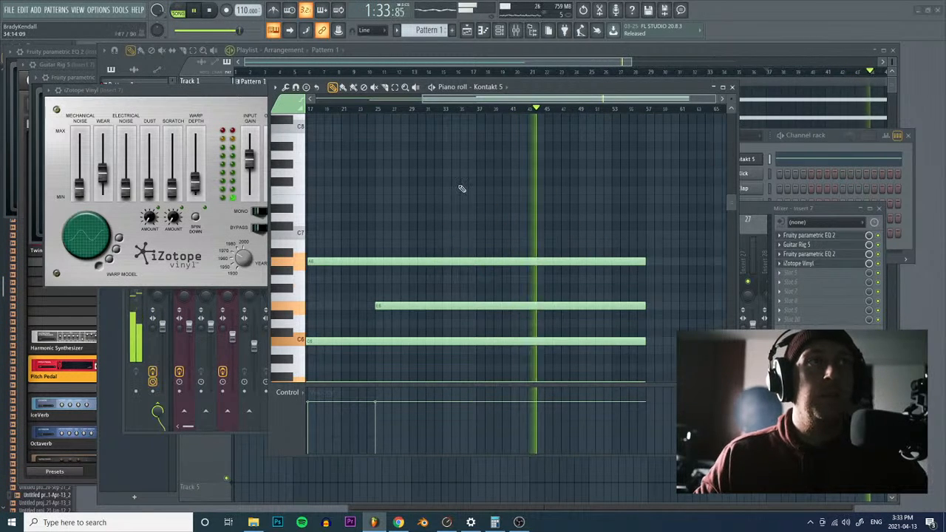
Step: Stop playback and shorten the C5 note so it ends at bar 33
scroll(460, 185, "down", 4)
scroll(397, 167, "down", 1)
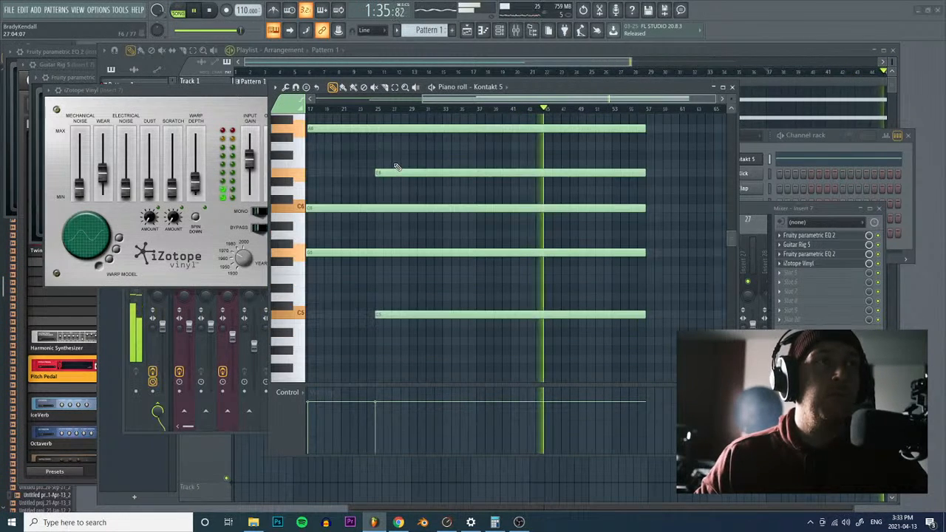
key("space")
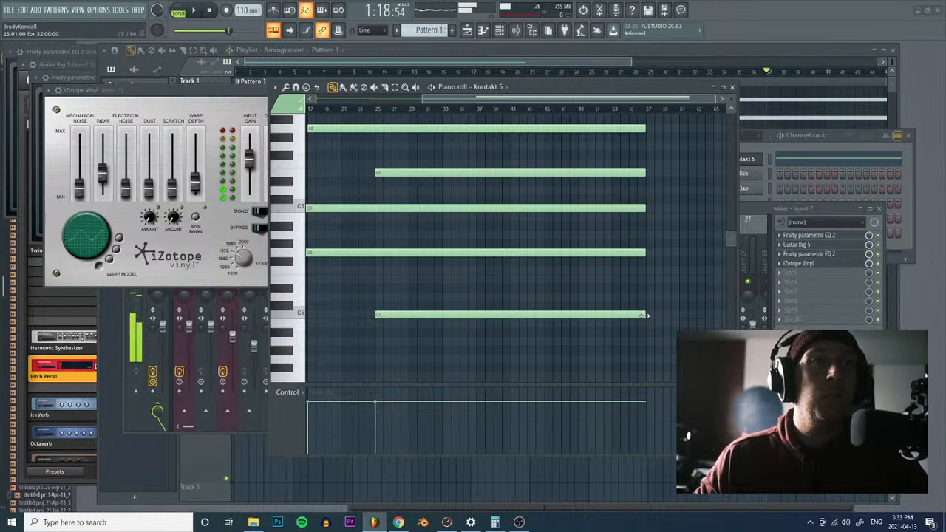
left_click_drag(643, 315, 436, 315)
scroll(449, 324, "down", 1)
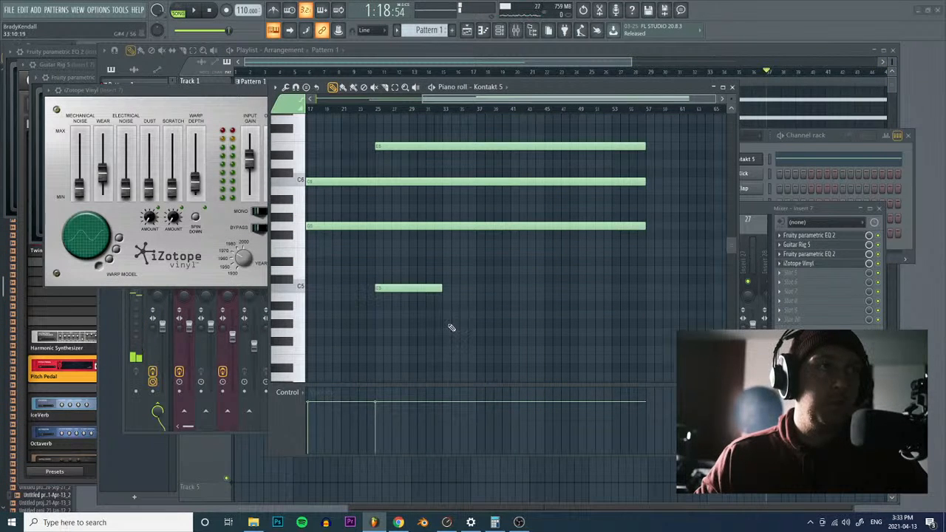
Step: Add eight-bar bass notes: G4 at bar 33, C5 at bar 41, and G4 at bar 49
scroll(450, 328, "up", 1)
scroll(451, 334, "down", 1)
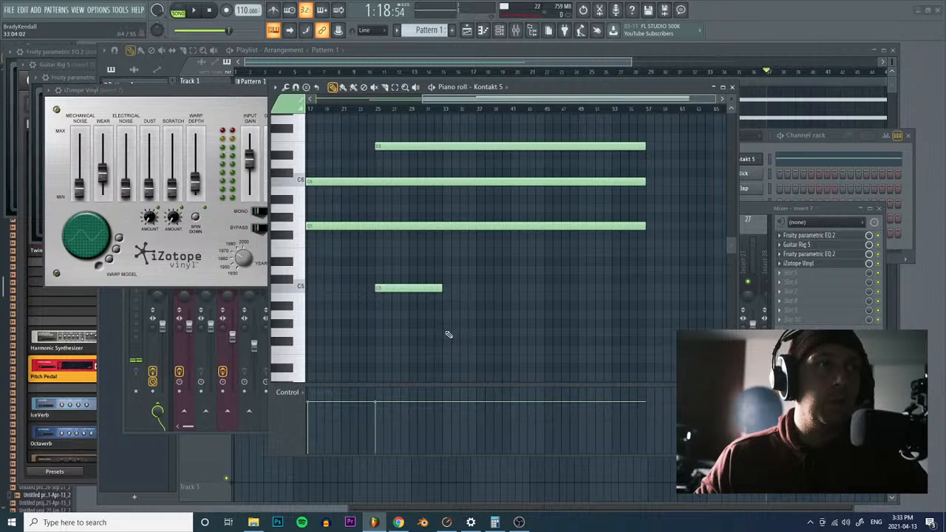
left_click(447, 333)
left_click(515, 289)
left_click(581, 334)
Step: Play the arrangement with the alternating bass notes, view the whole pattern in the piano roll, and stop playback
key("space")
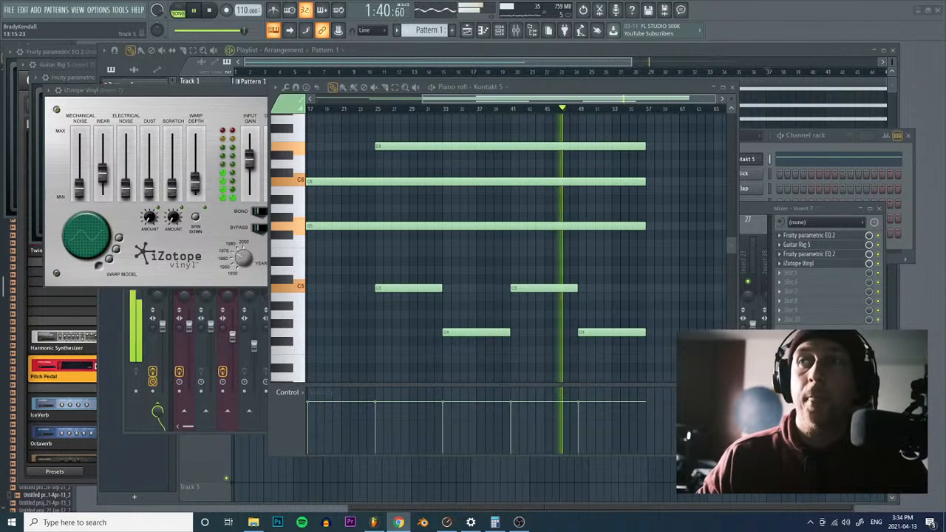
scroll(542, 162, "up", 2)
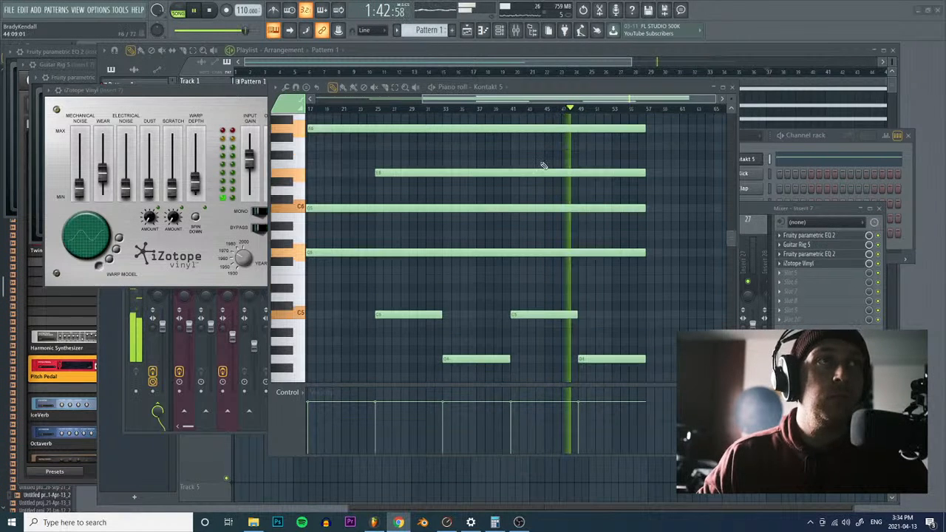
left_click(404, 88)
left_click(430, 140)
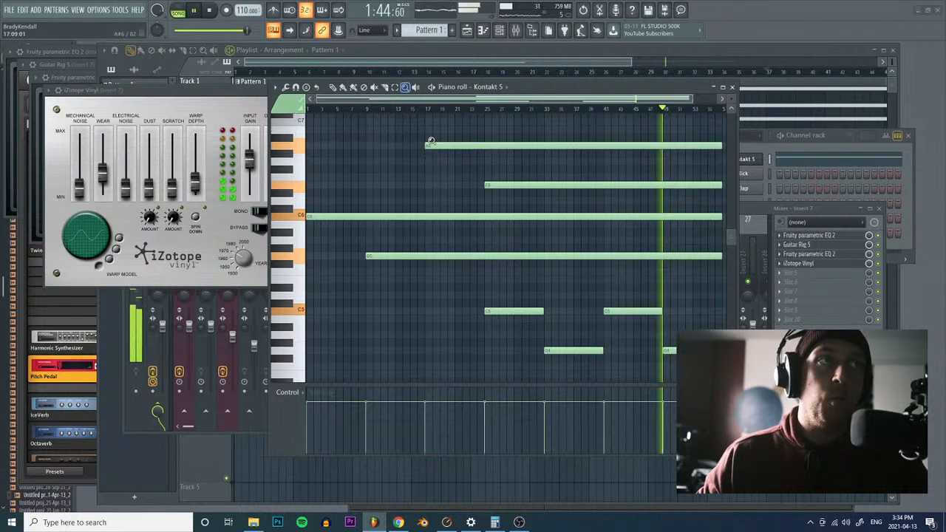
left_click_drag(692, 99, 716, 99)
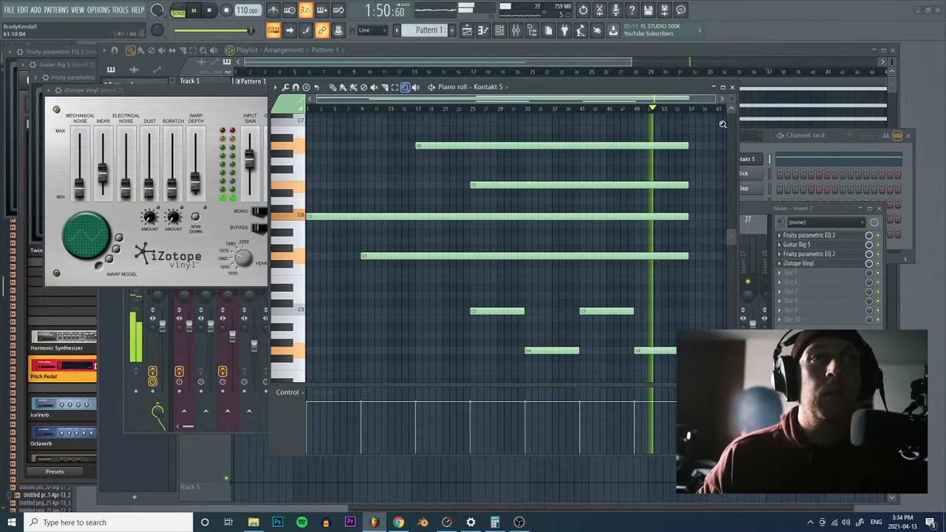
key("space")
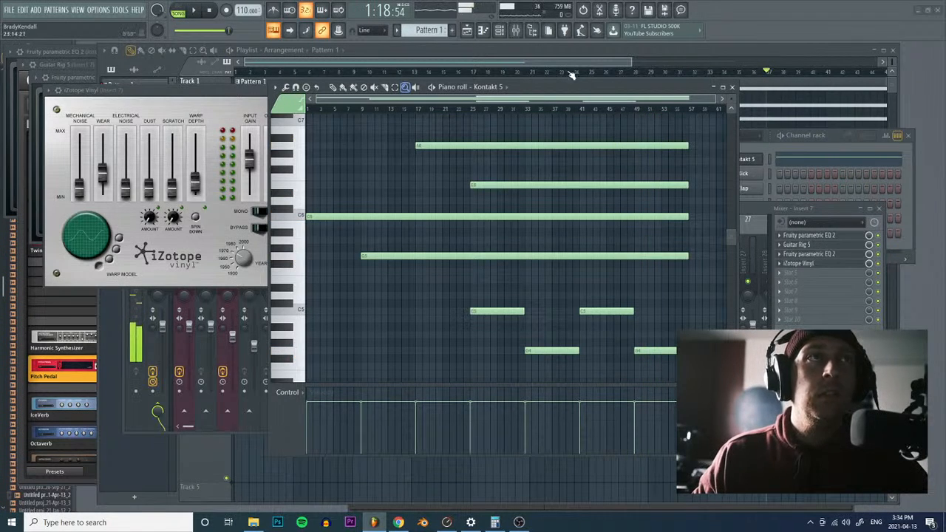
Step: Show the full arrangement in the playlist, and open Edison from the first mixer insert
left_click(530, 62)
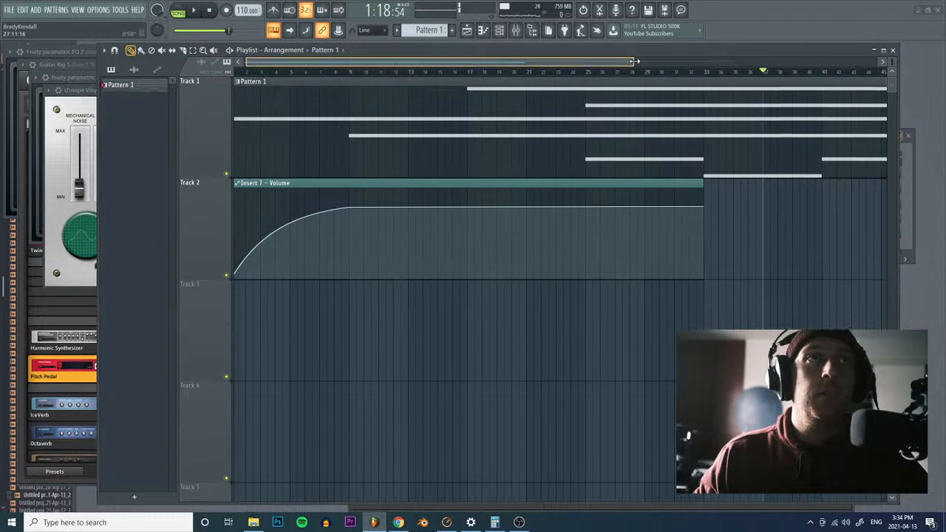
left_click_drag(634, 62, 882, 98)
left_click_drag(774, 65, 633, 72)
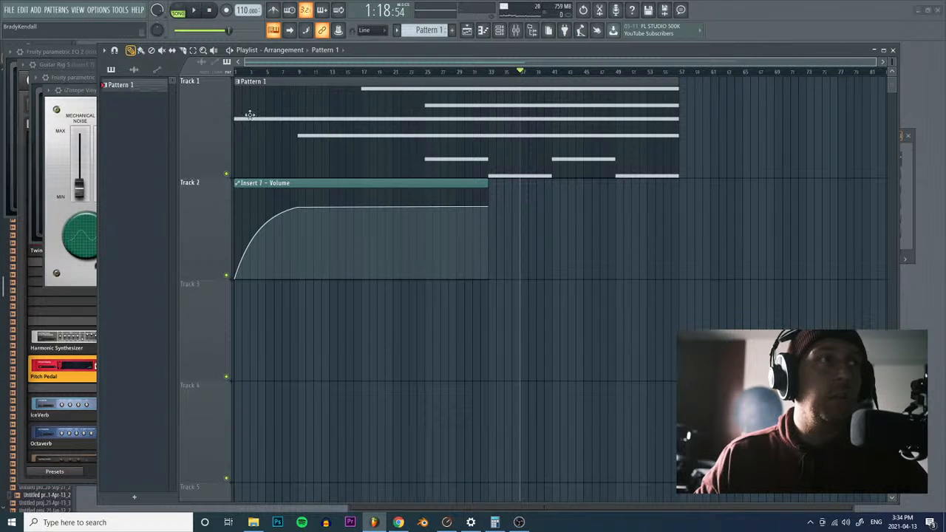
left_click(515, 30)
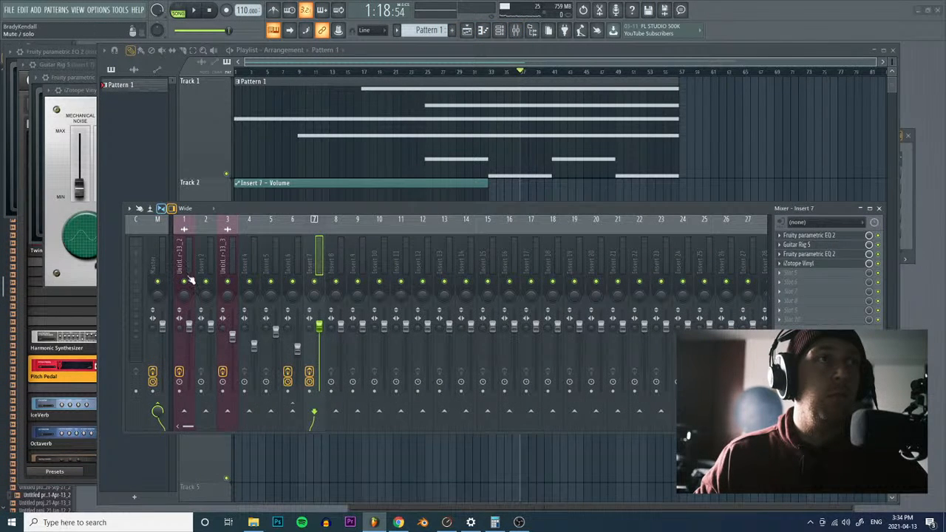
left_click(180, 268)
left_click(792, 245)
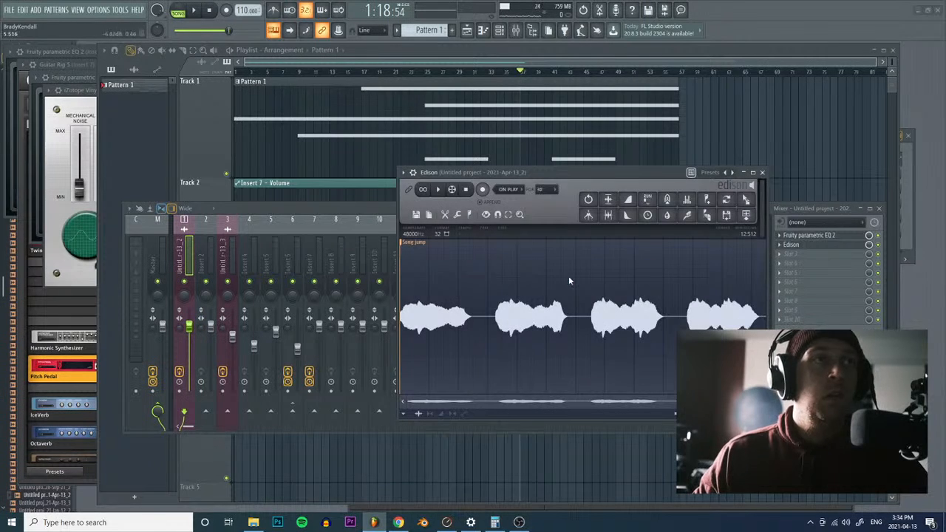
left_click(416, 215)
left_click(436, 235)
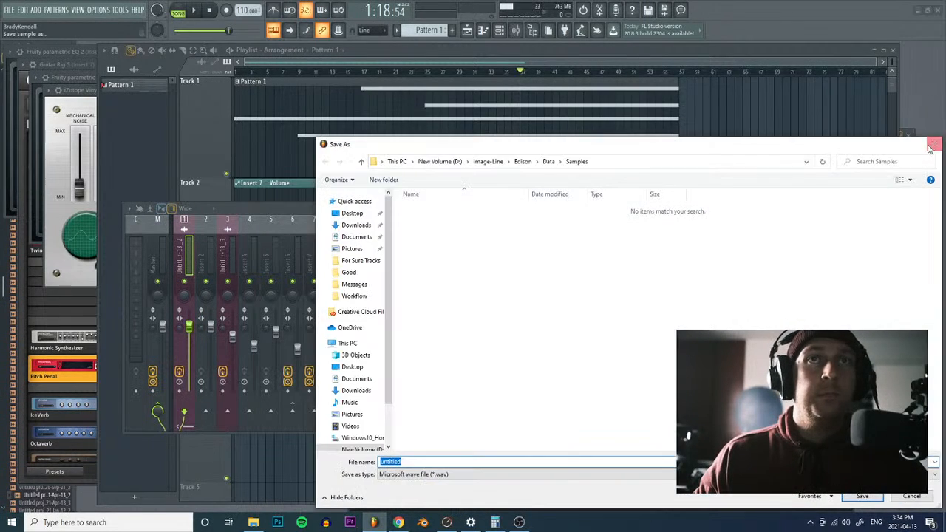
left_click(930, 148)
Step: Load the "LET'S PRETEND HANSEL AND GRETEL - CHILDREN'S OLD TIME RADIO" sample into Edison
left_click(416, 214)
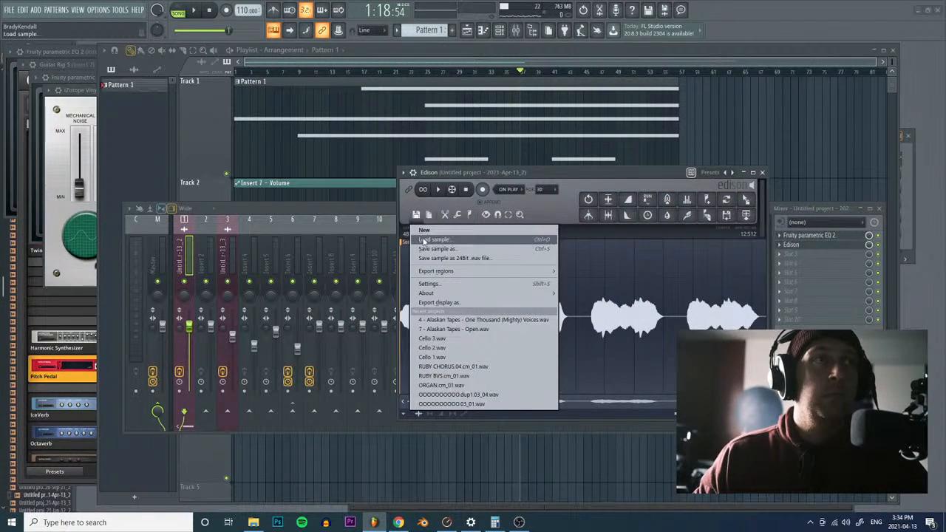
left_click(455, 227)
left_click_drag(526, 147, 945, 94)
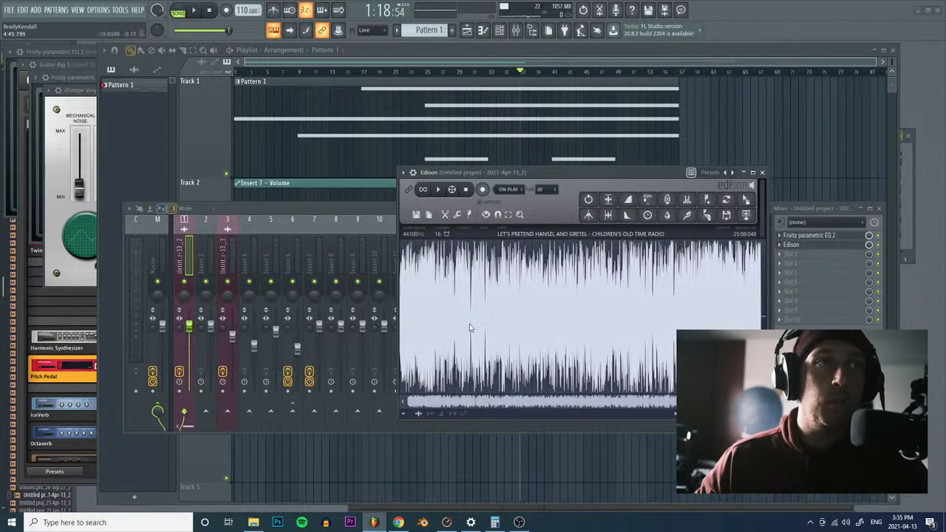
Step: Lower the first mixer insert's volume well below its default level and play the radio sample in Edison
left_click_drag(190, 327, 198, 364)
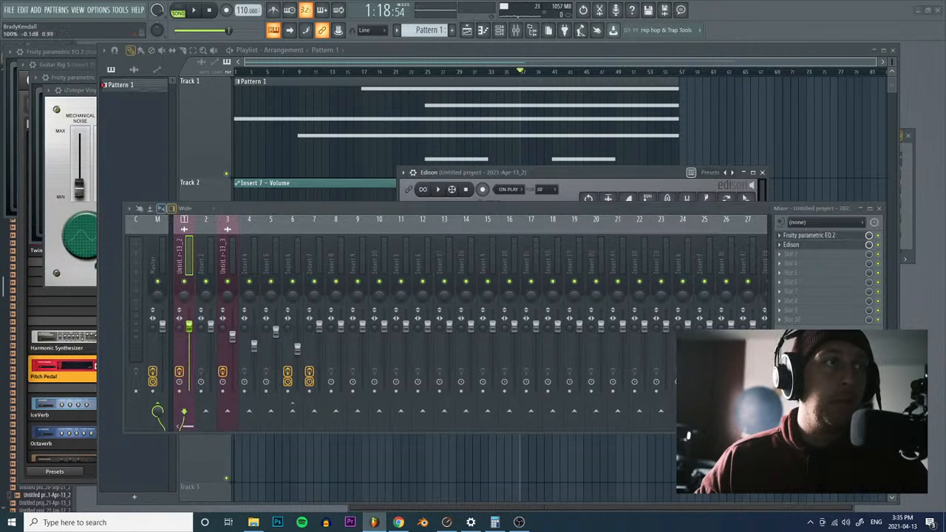
left_click(553, 181)
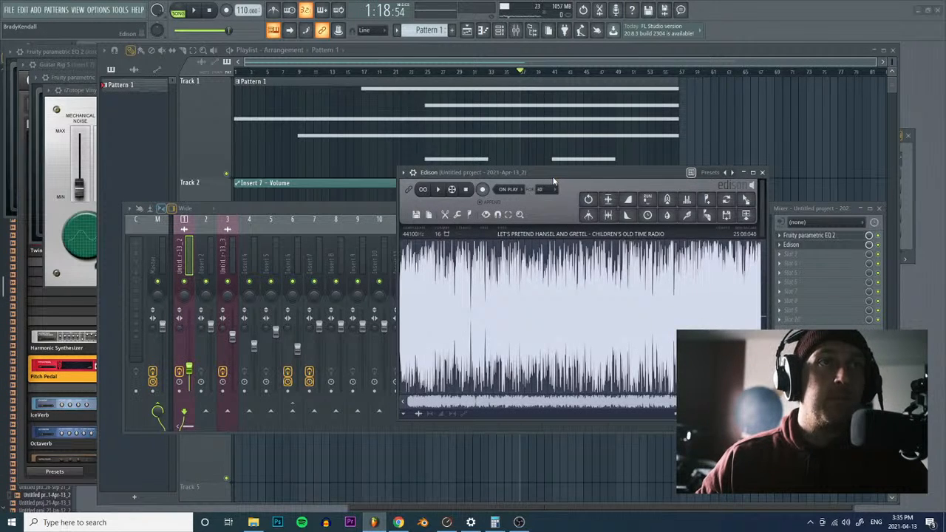
left_click(440, 190)
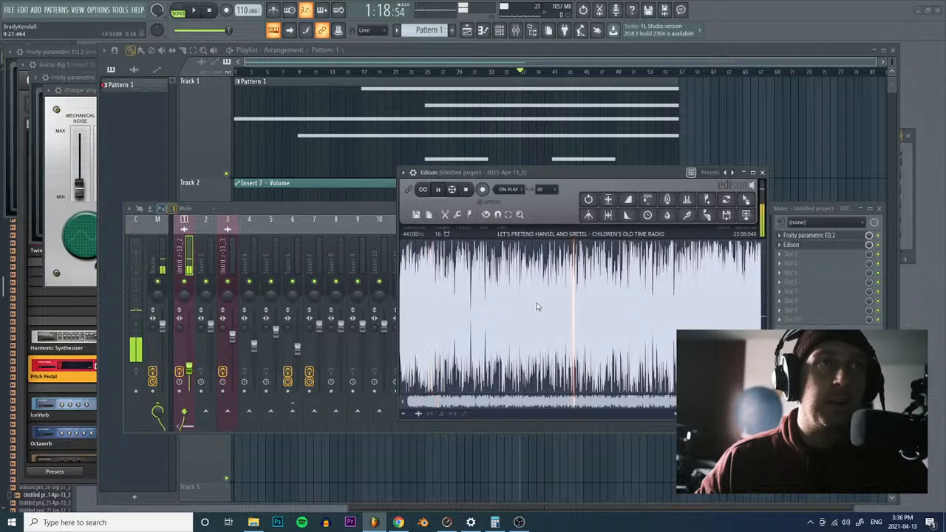
Step: Normalize the quiet gap from 11:58.368 to 11:59.331 in the radio sample and send it to the playlist as an audio clip
scroll(575, 289, "up", 5)
scroll(629, 323, "up", 5)
key("space")
left_click_drag(453, 320, 504, 328)
key("space")
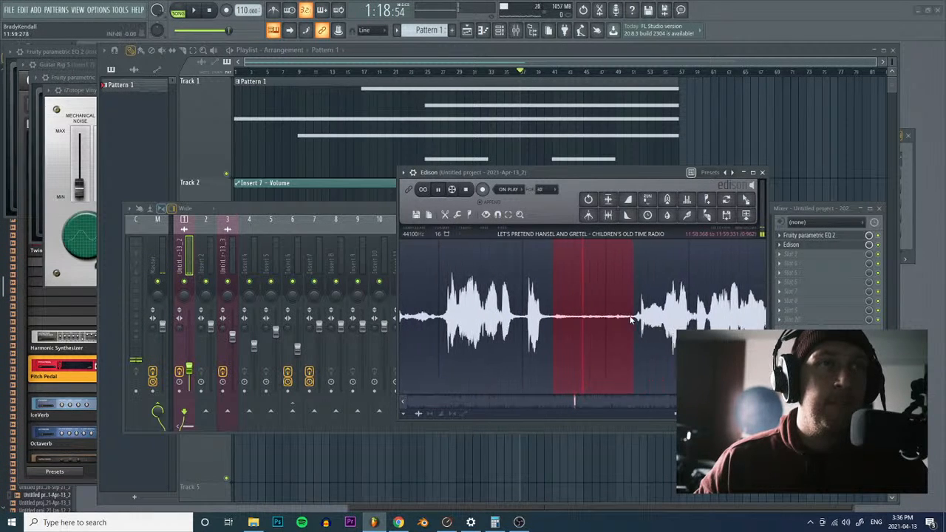
left_click(468, 215)
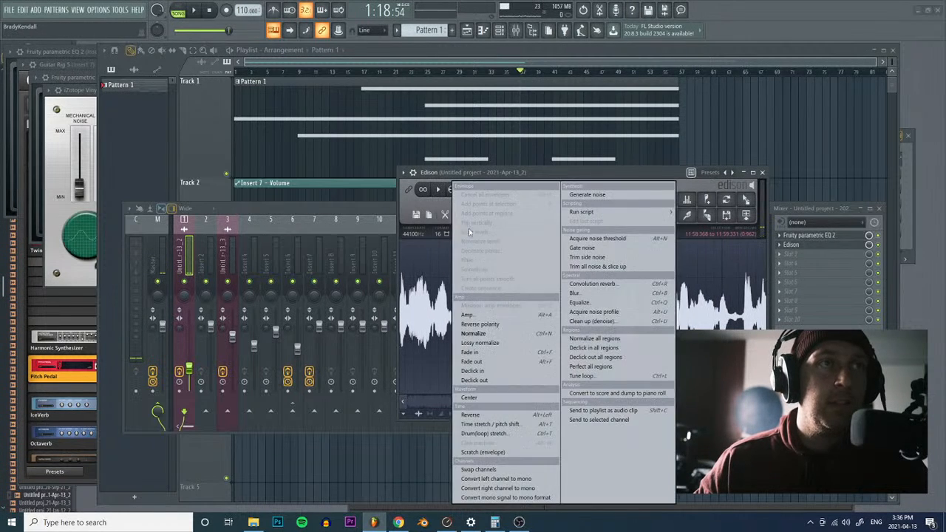
left_click(525, 334)
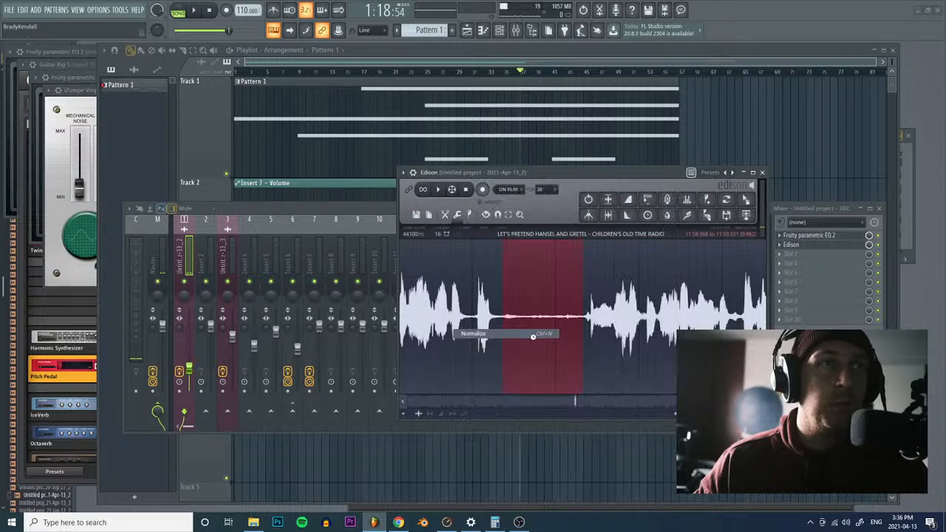
left_click(747, 215)
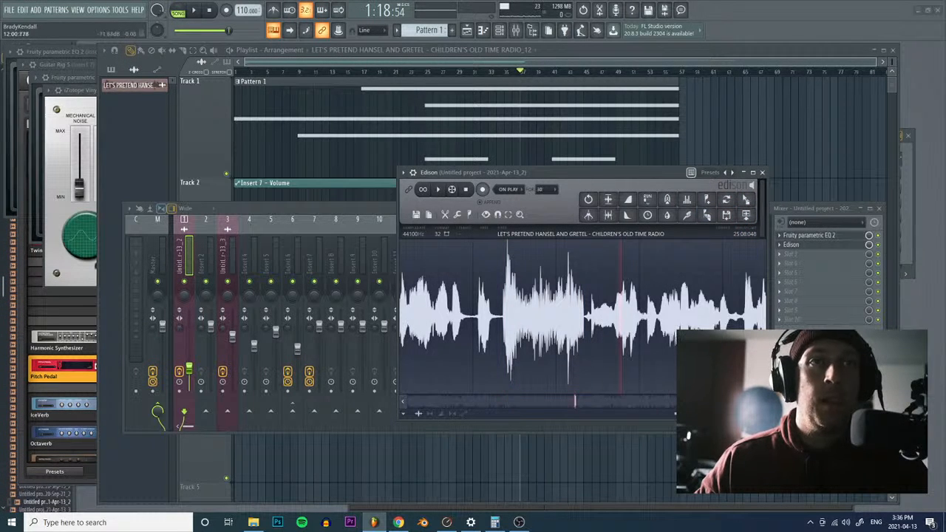
Step: Audition passages early and midway through the radio sample in Edison to look for another usable quiet gap
left_click_drag(576, 403, 581, 401)
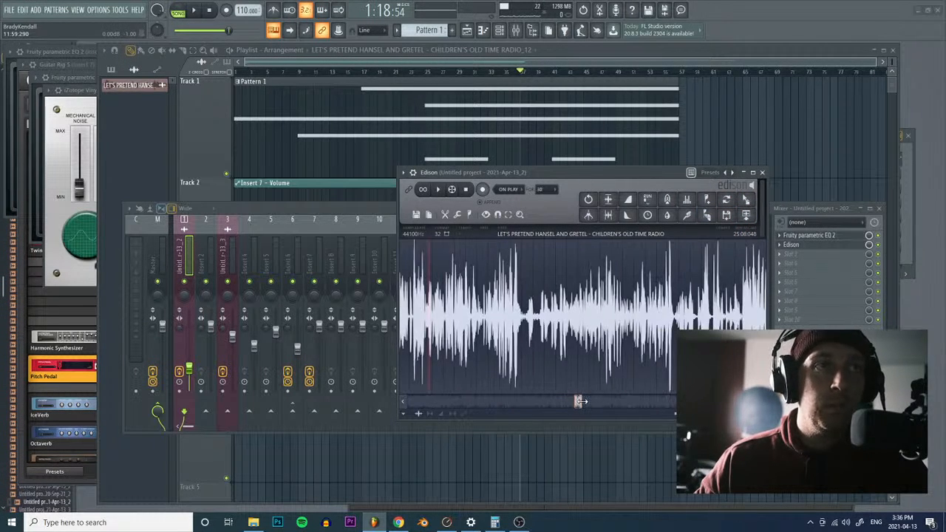
key("space")
mouse_move(581, 402)
left_mouse_down()
mouse_move(631, 405)
mouse_move(583, 404)
left_mouse_up()
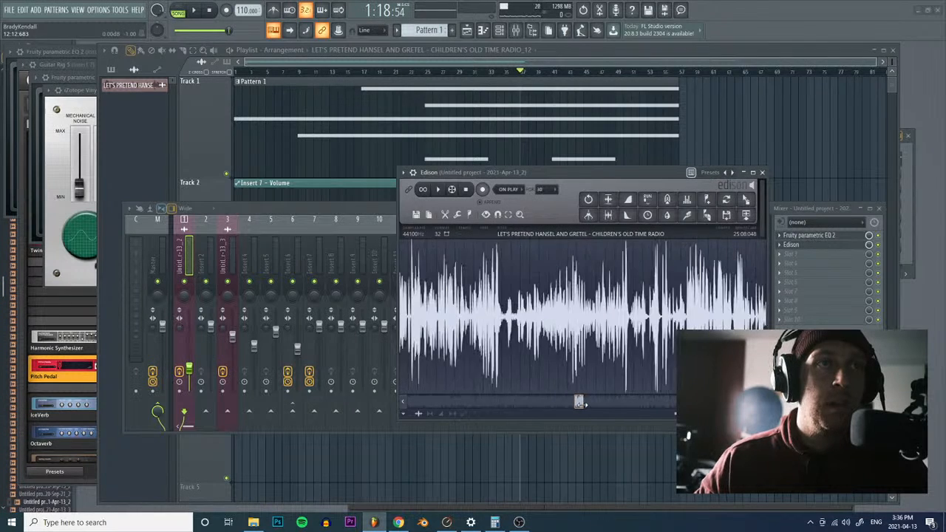
key("space")
key("space")
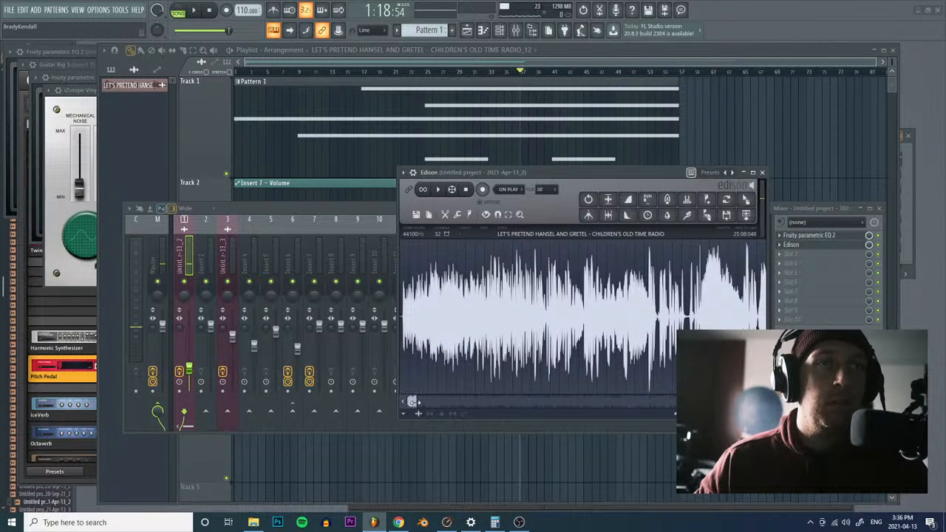
left_click_drag(412, 402, 440, 402)
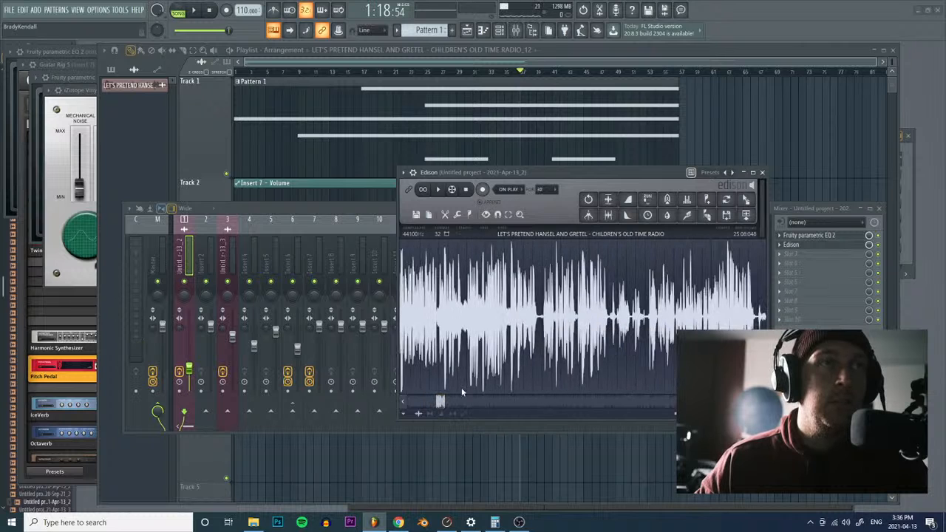
scroll(537, 322, "up", 6)
left_click(530, 321)
key("space")
scroll(529, 323, "down", 4)
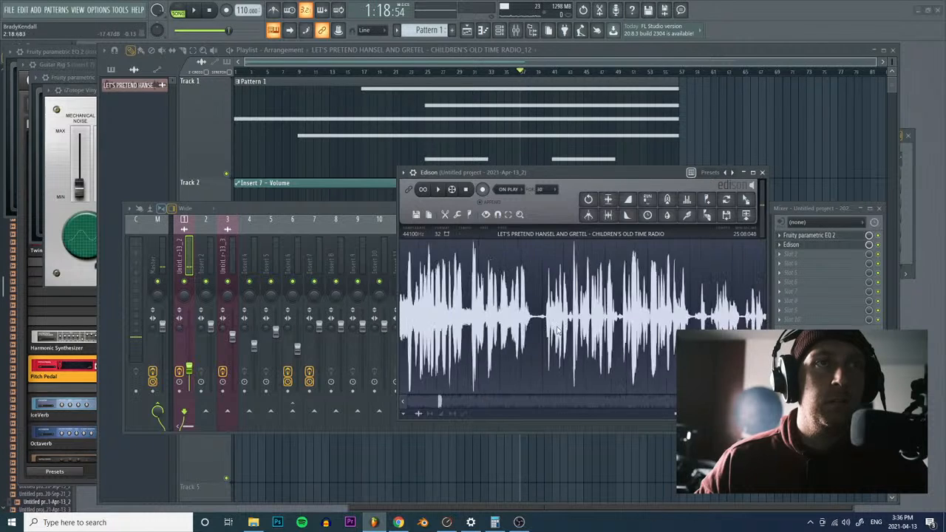
Step: Normalize the short quiet gap around 3:13 to 3:14 in the radio sample and send it to the playlist as an audio clip
left_click_drag(441, 401, 457, 405)
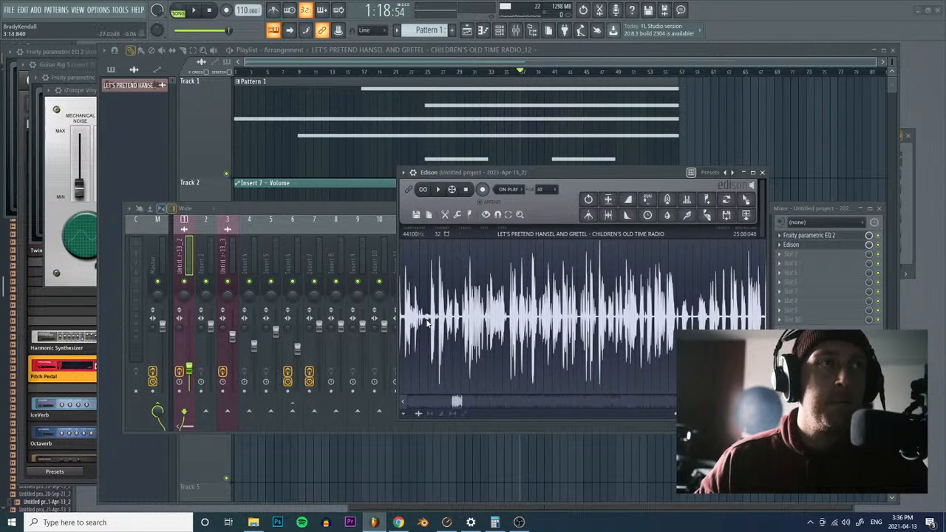
key("space")
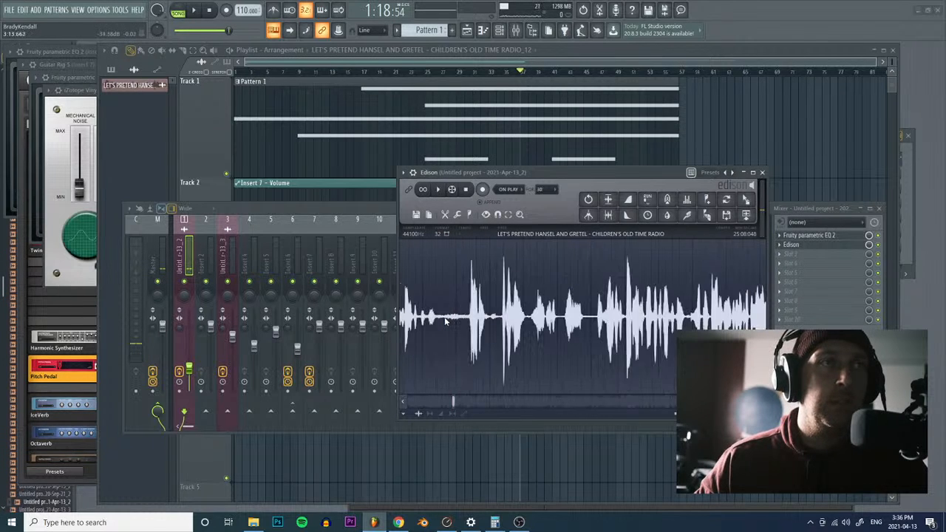
left_click_drag(437, 319, 476, 325)
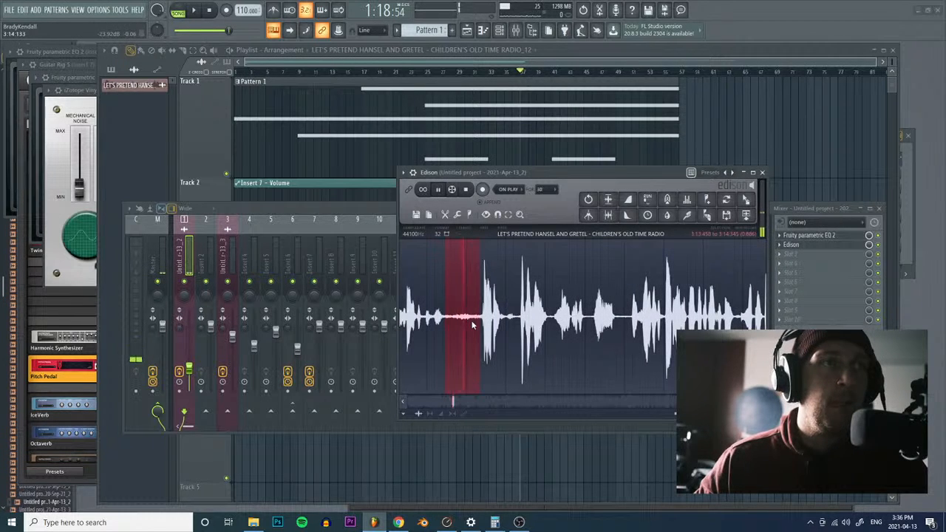
left_click(457, 214)
left_click(509, 336)
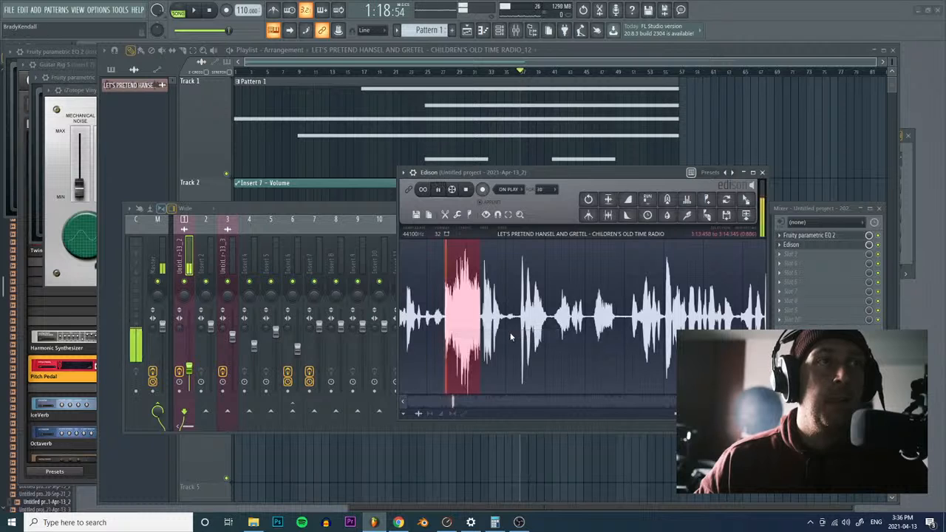
left_click(746, 215)
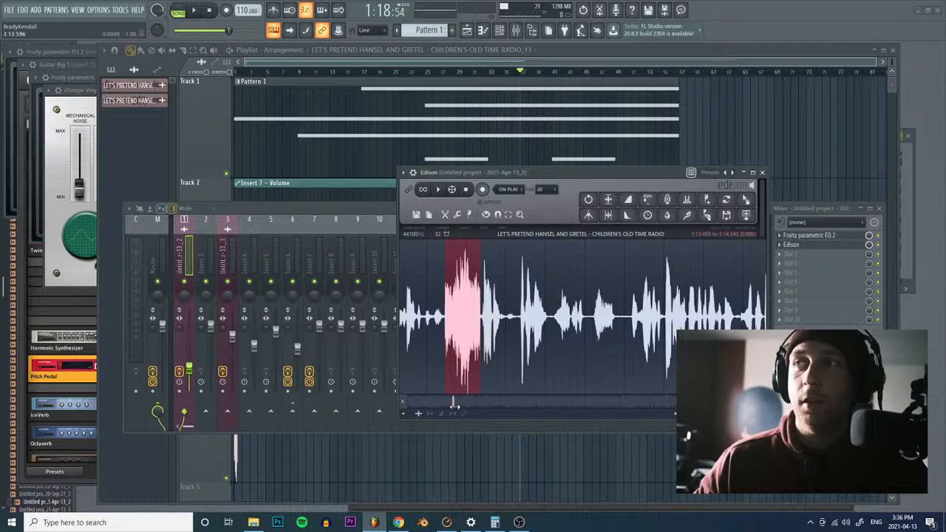
Step: Find and normalize the quiet gap from 4:50.582 to 4:53.434 in the radio sample and send it to the playlist as an audio clip
left_click_drag(455, 403, 464, 403)
scroll(481, 321, "up", 4)
scroll(481, 321, "up", 2)
right_click(468, 324)
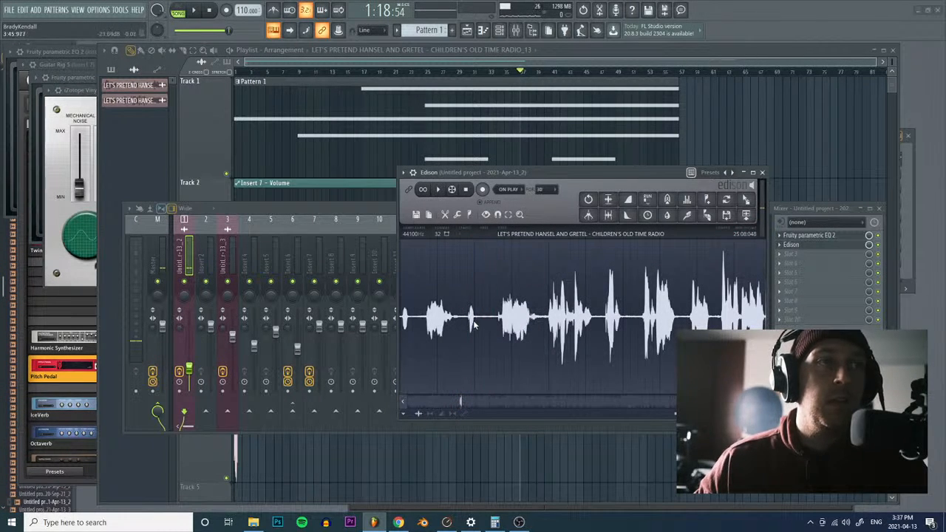
right_click(475, 320)
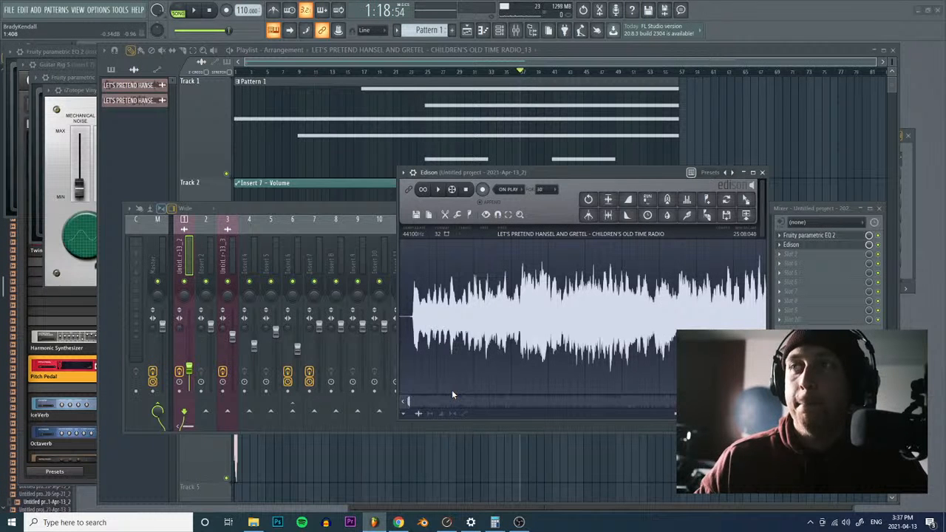
left_click_drag(408, 401, 543, 380)
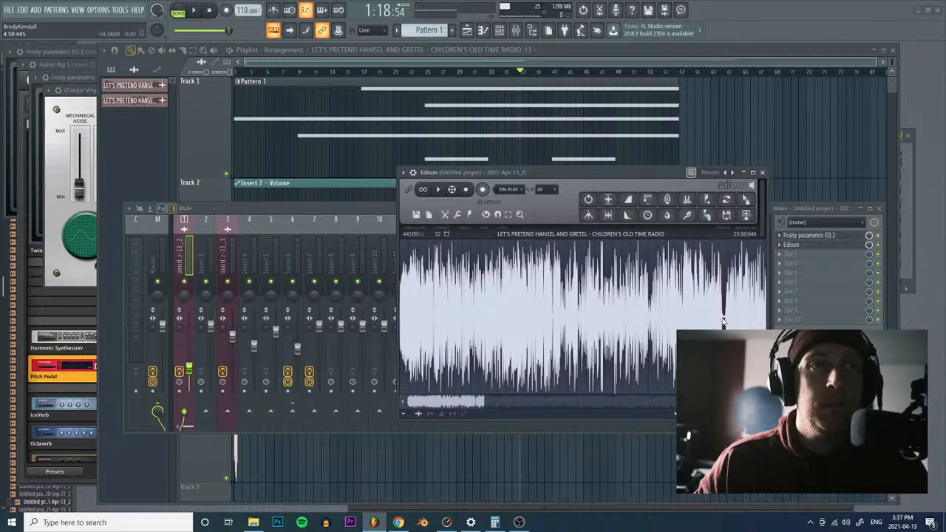
scroll(723, 321, "up", 4)
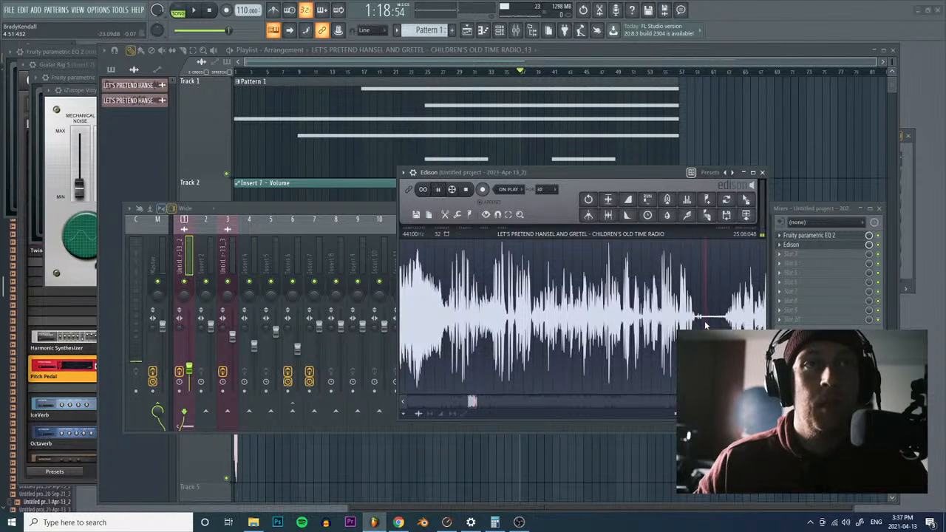
left_click(697, 319)
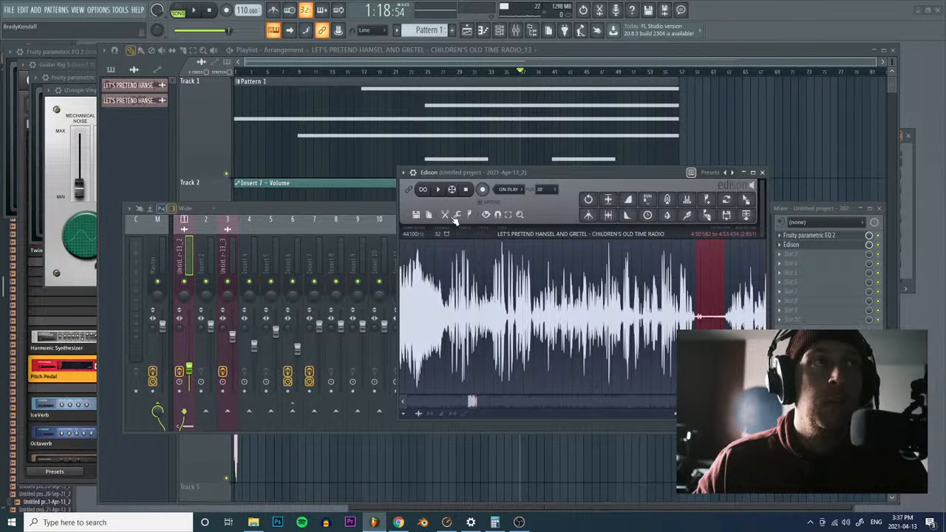
left_click(455, 217)
left_click(507, 334)
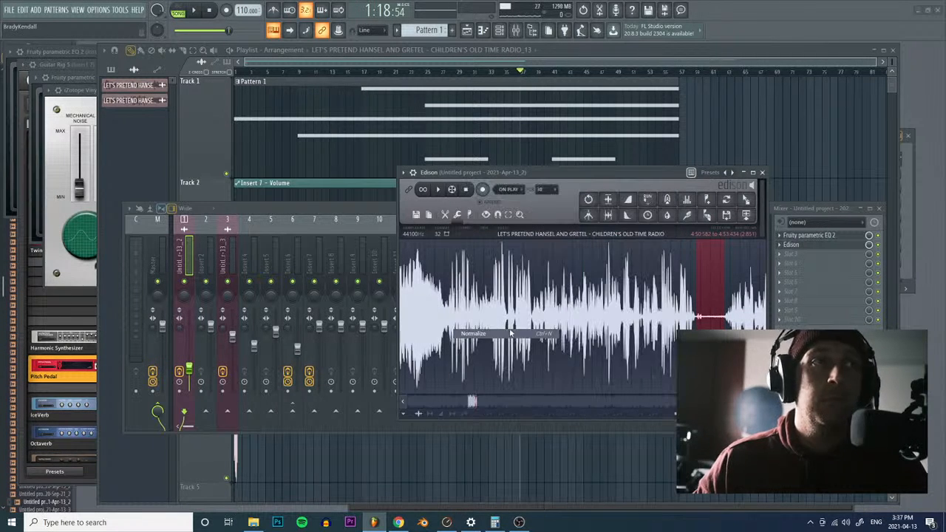
key("space")
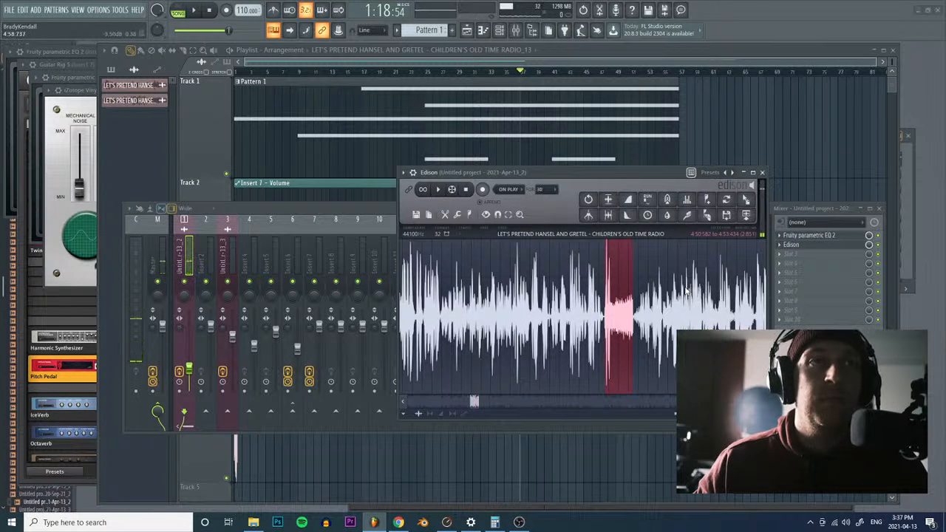
left_click(745, 215)
Step: Time-stretch the radio noise clip on Track 3 to about one bar and play it back from the start
left_click(565, 57)
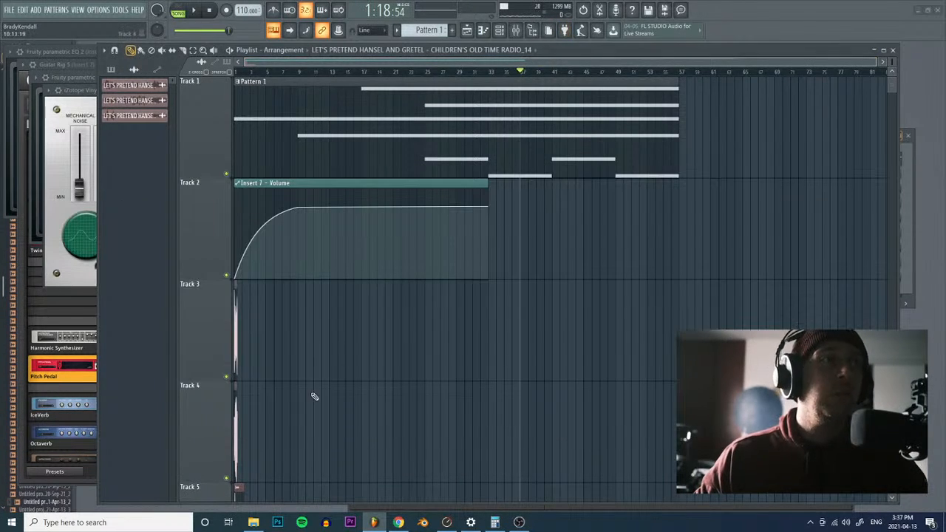
left_click(204, 50)
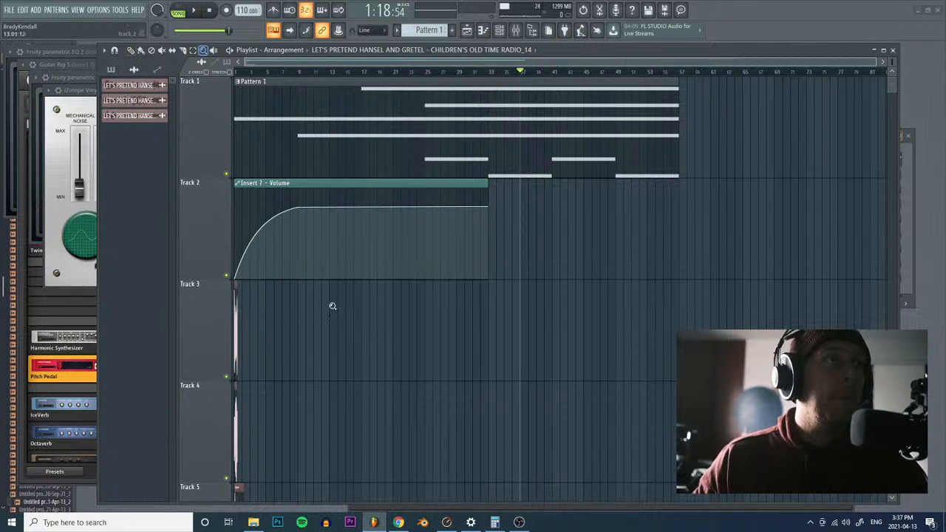
left_click_drag(331, 303, 232, 502)
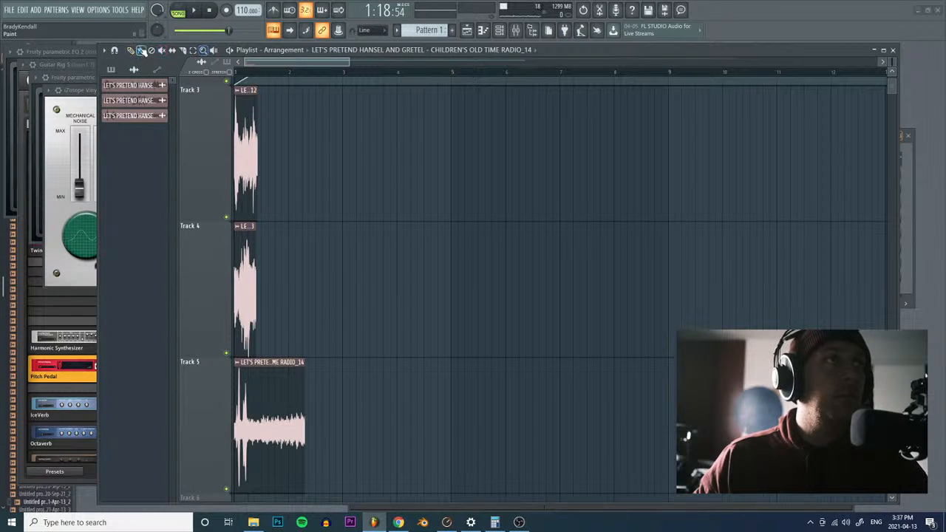
left_click_drag(279, 387, 250, 440)
left_click_drag(247, 302, 217, 323)
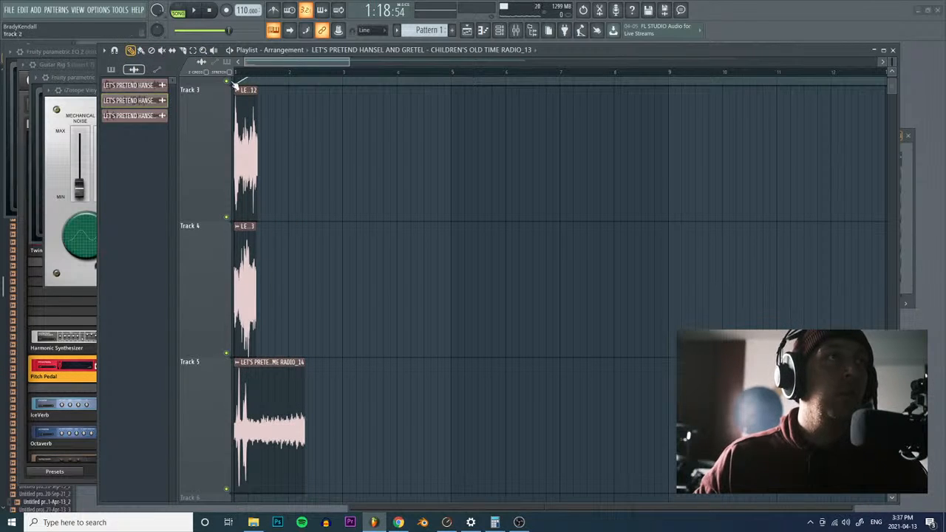
left_click_drag(258, 122, 294, 126)
key("space")
left_click(241, 72)
key("space")
Step: Stretch the other two noise clips, place one at bar 2 on Track 4 and the other after bar 3 on Track 3, and play the sequence
left_click_drag(247, 274, 334, 291)
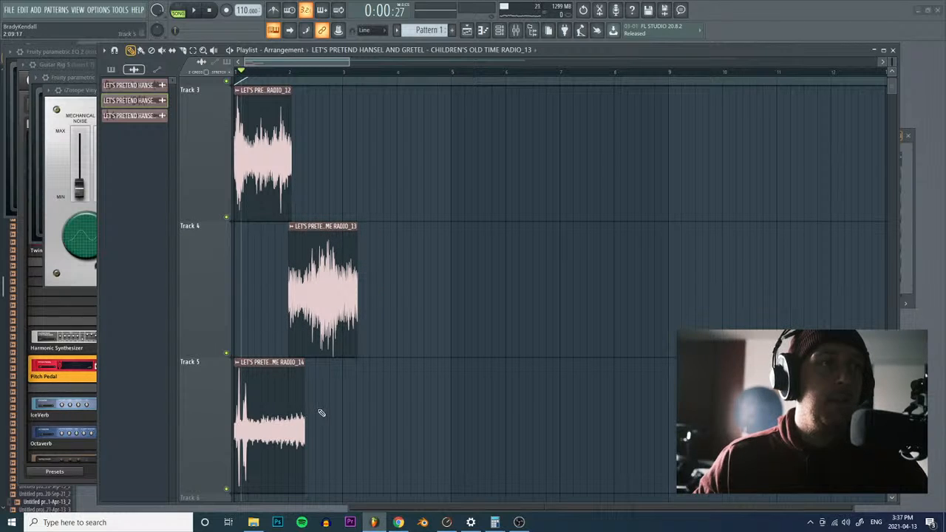
left_click_drag(309, 412, 371, 411)
left_click_drag(309, 406, 422, 100)
key("space")
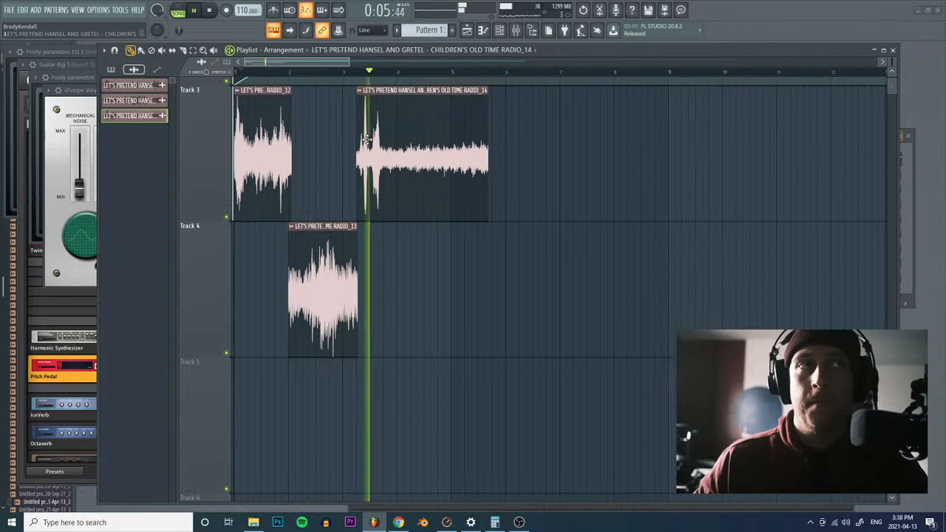
key("space")
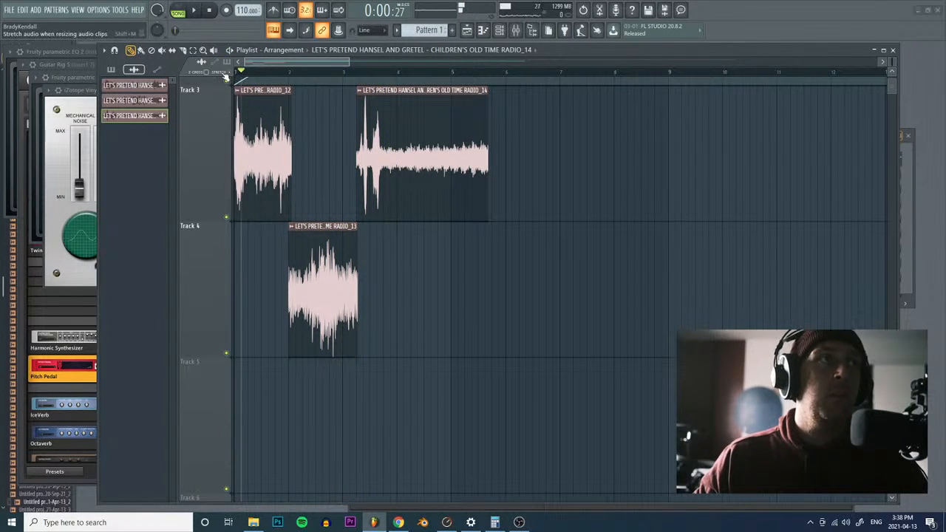
Step: Trim the two loud peaks off the start of the RADIO_14 clip and save it as a unique sample with the "Part_1" suffix
left_click_drag(357, 139, 389, 107)
right_click(394, 95)
left_click(473, 108)
left_click(545, 291)
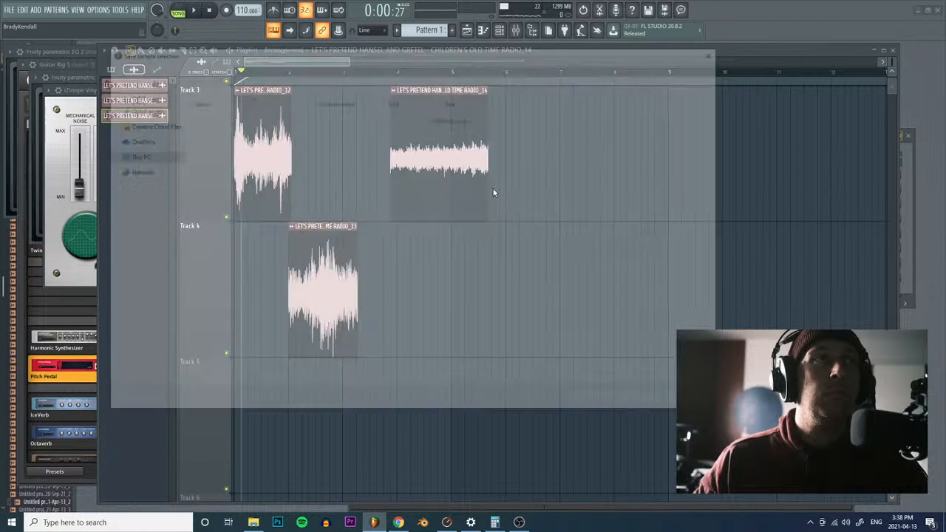
left_click(652, 402)
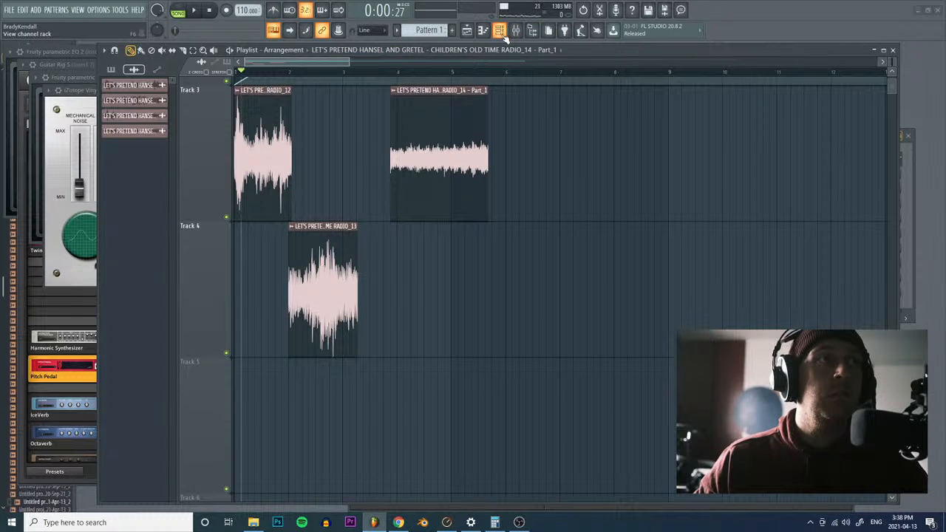
Step: Make the RADIO_12 and RADIO_13 noise clips unique as samples, saving each with the "Part_1" suffix in the Sliced audio folder
right_click(241, 91)
left_click(325, 112)
left_click(548, 291)
left_click(648, 406)
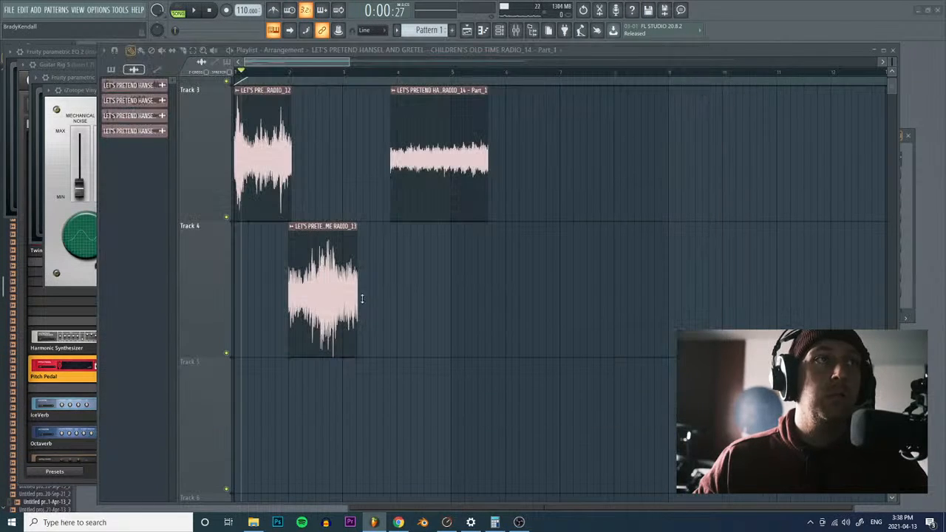
right_click(291, 226)
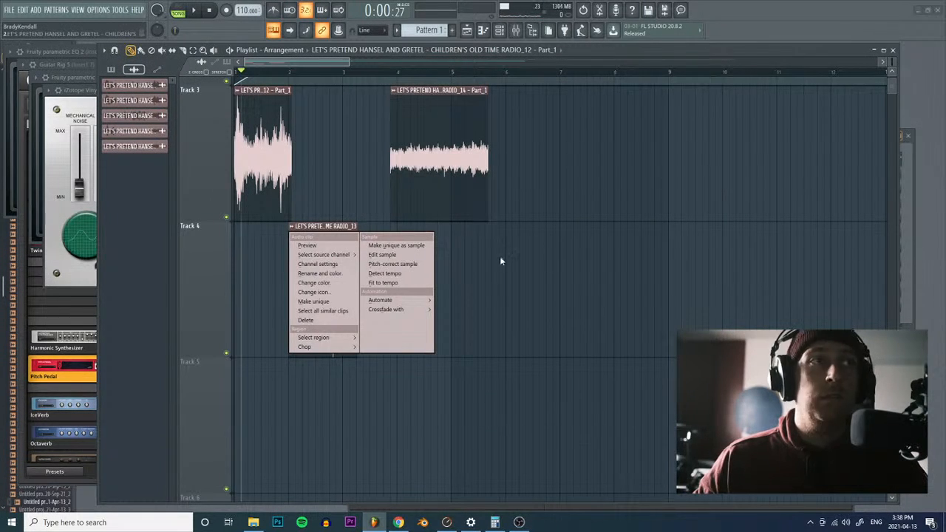
left_click(399, 246)
left_click(551, 292)
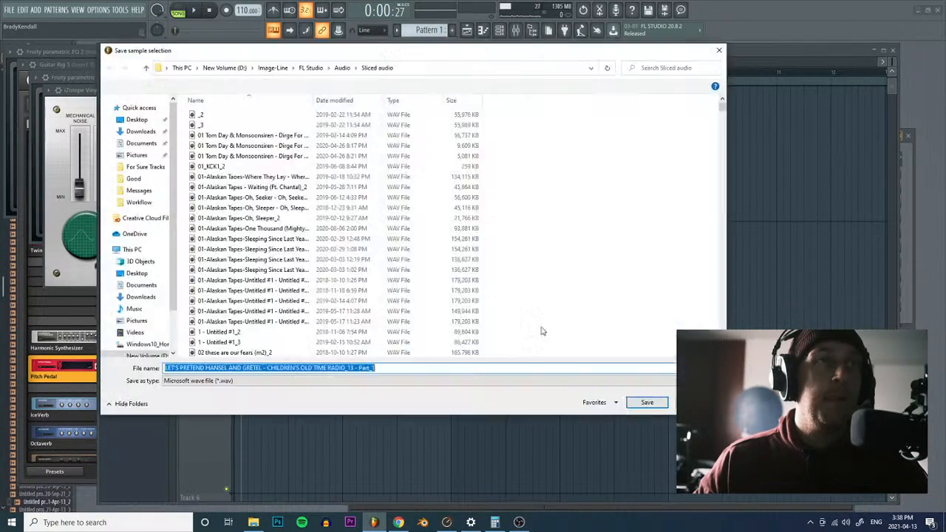
left_click(640, 403)
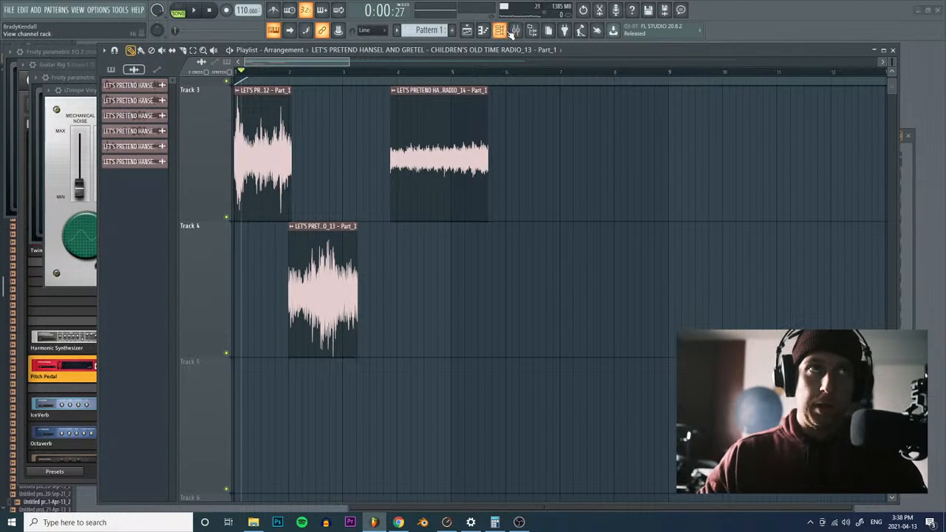
left_click(510, 34)
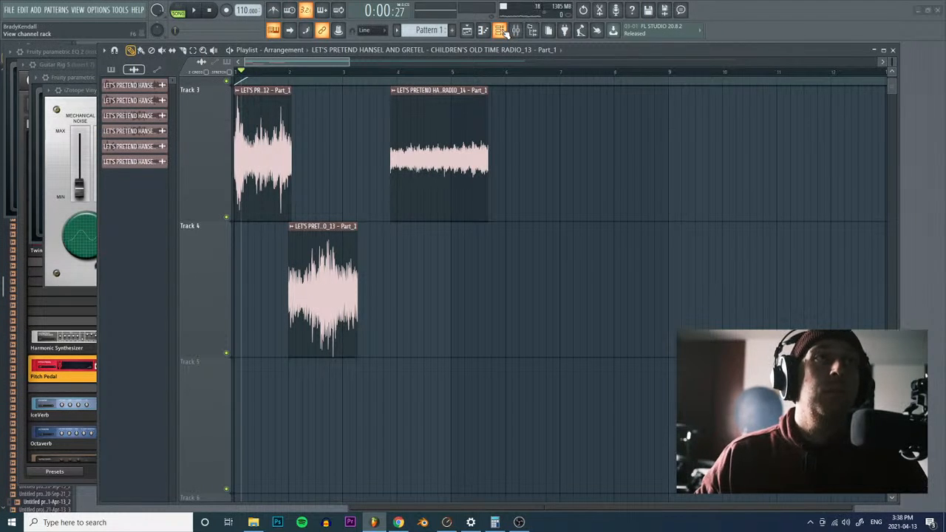
Step: Insert The Mangle as a new instrument channel above Kontakt 5, then close its plugin window
right_click(754, 156)
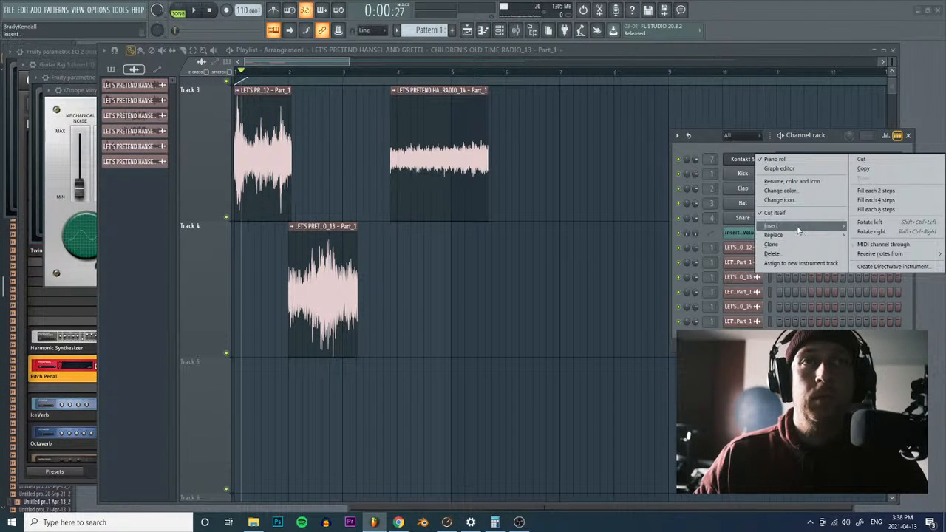
mouse_move(801, 226)
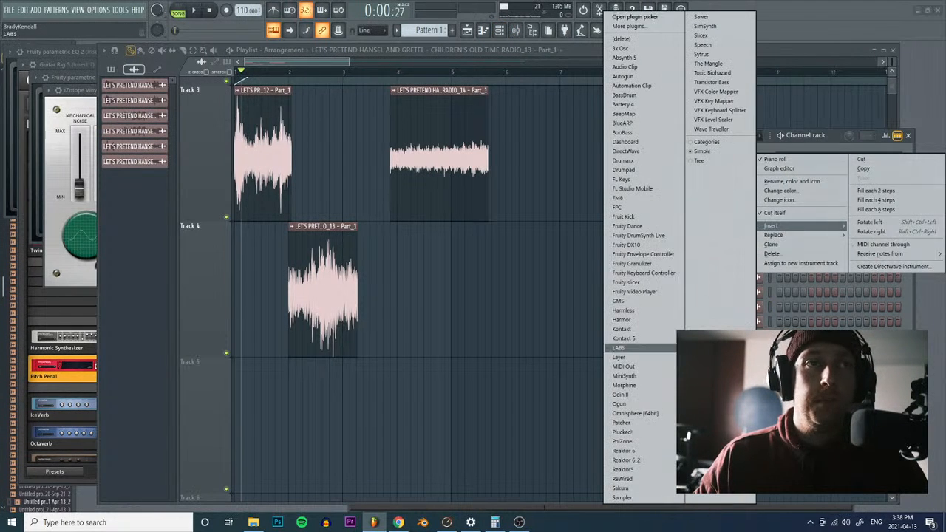
left_click(718, 66)
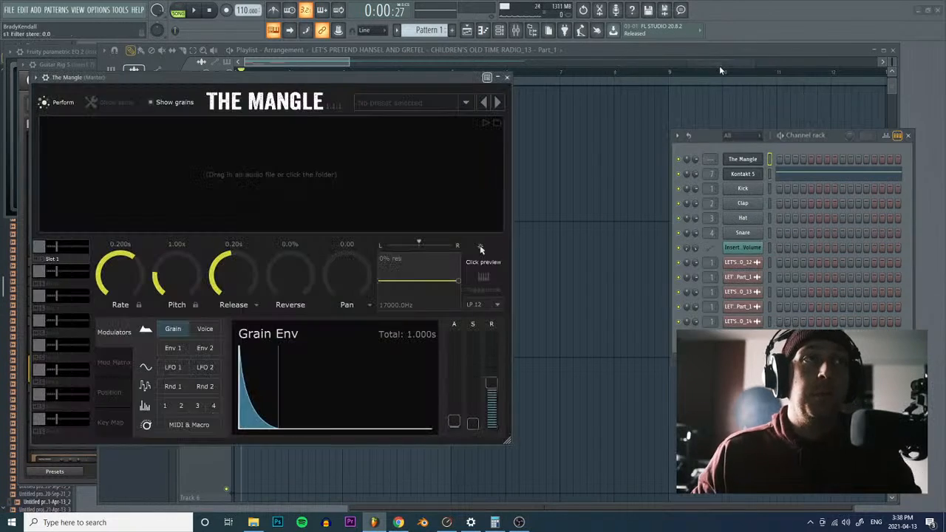
left_click_drag(445, 80, 844, 123)
left_click_drag(633, 121, 438, 90)
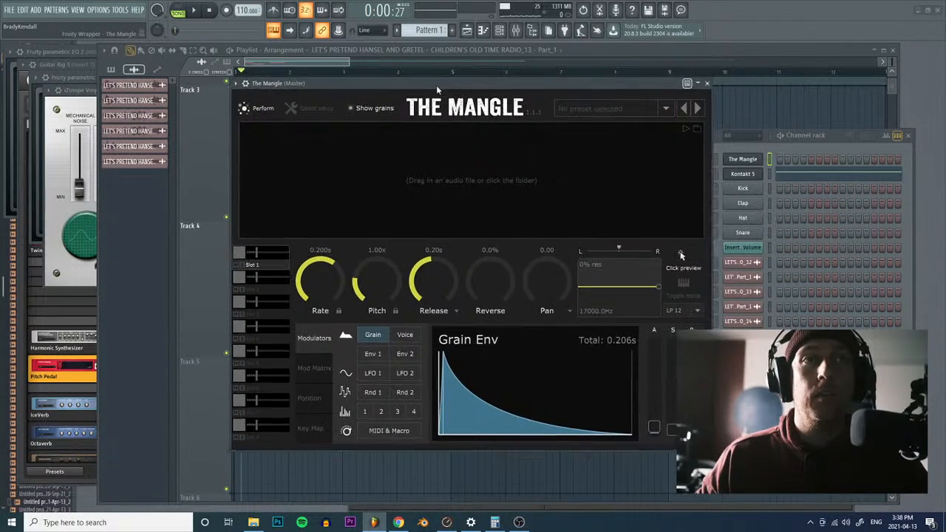
left_click(707, 84)
Step: Audition the stretched noise clips from the start and around bar 4, and return the playhead to bar 1
key("space")
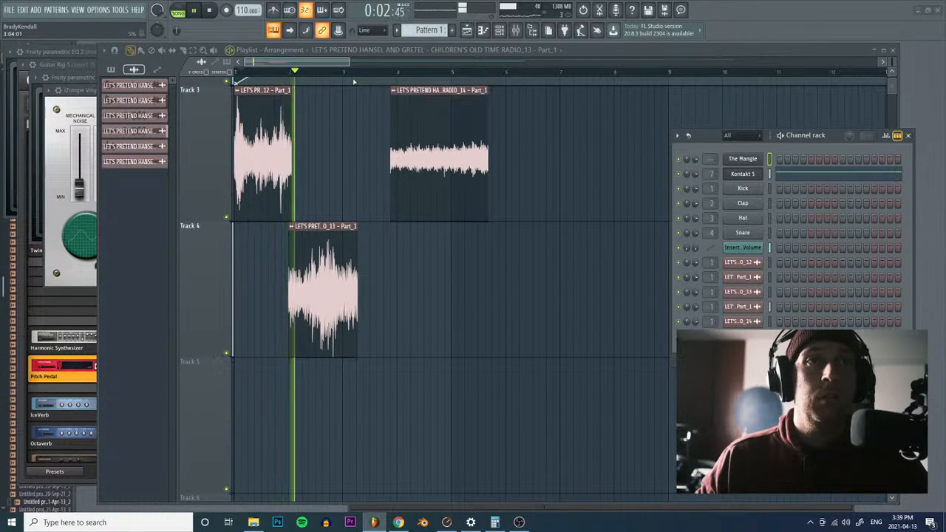
left_click(404, 73)
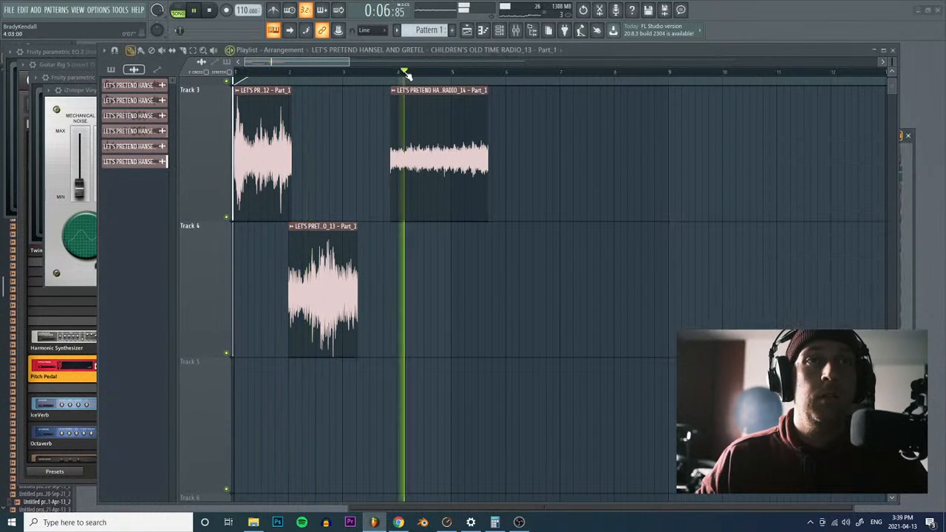
left_click(903, 161)
key("space")
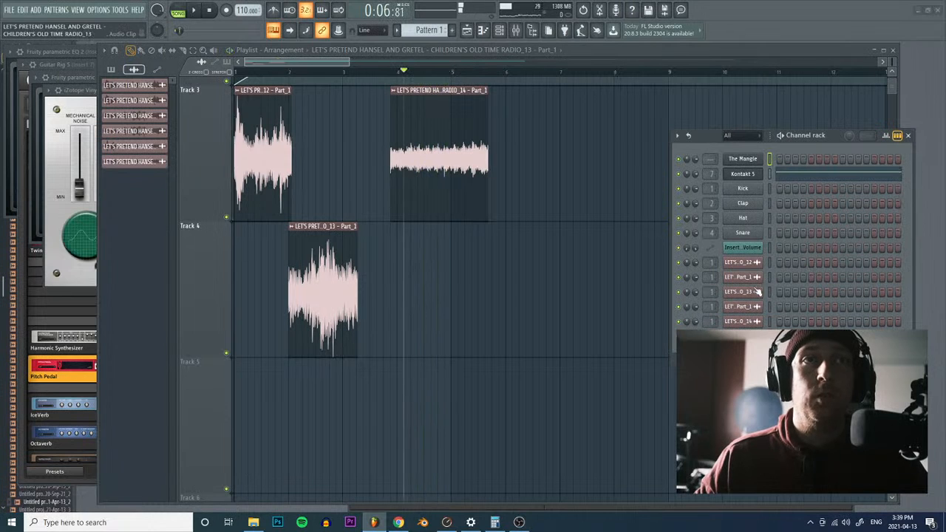
left_click(249, 73)
left_click(903, 151)
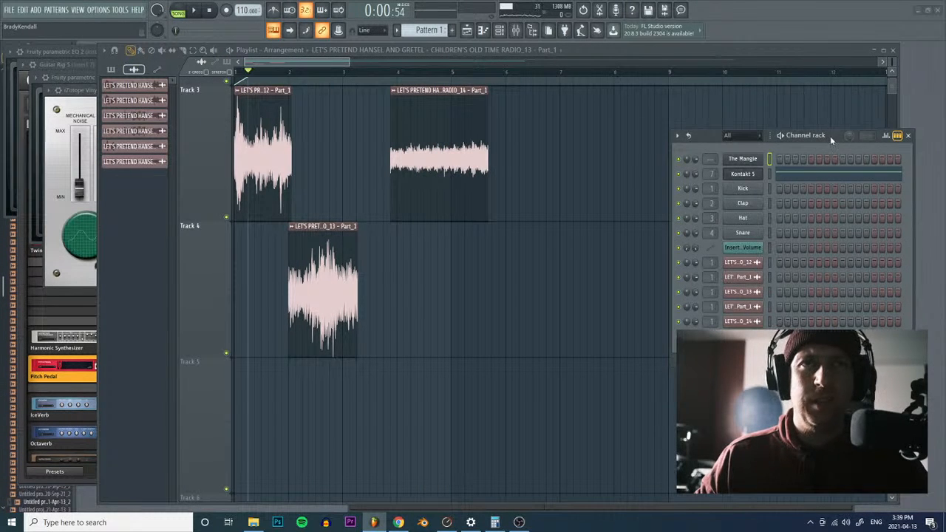
left_click_drag(830, 136, 843, 150)
key("space")
key("space")
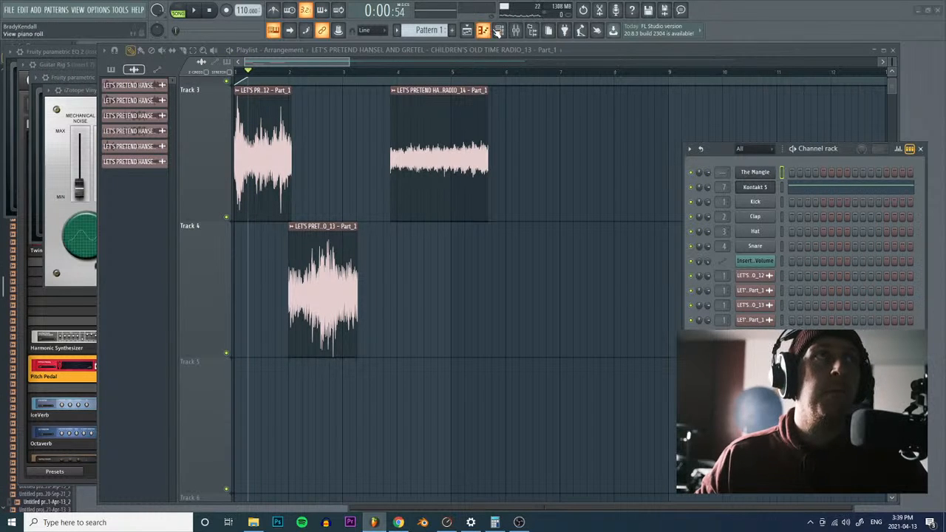
Step: Open the RADIO_12 - Part_1 channel's sampler settings and locate its sample file in the browser
left_click(746, 188)
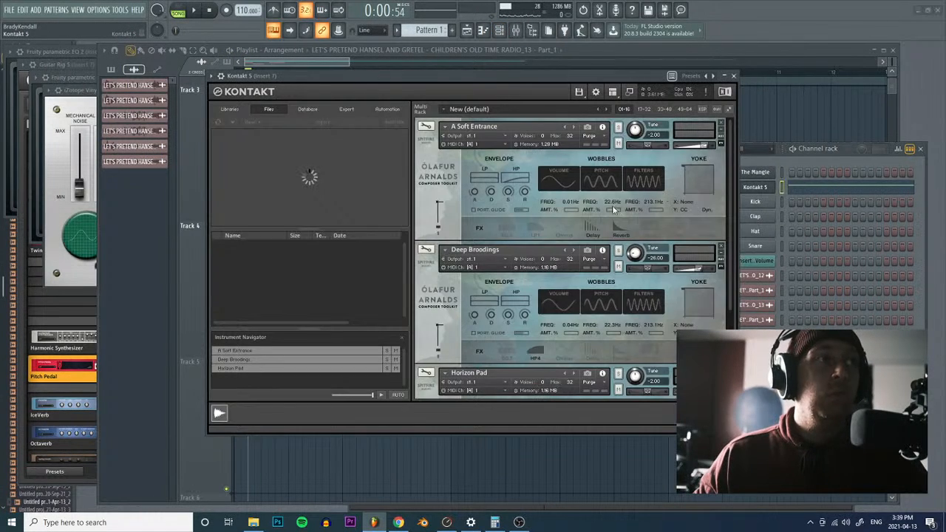
left_click(768, 173)
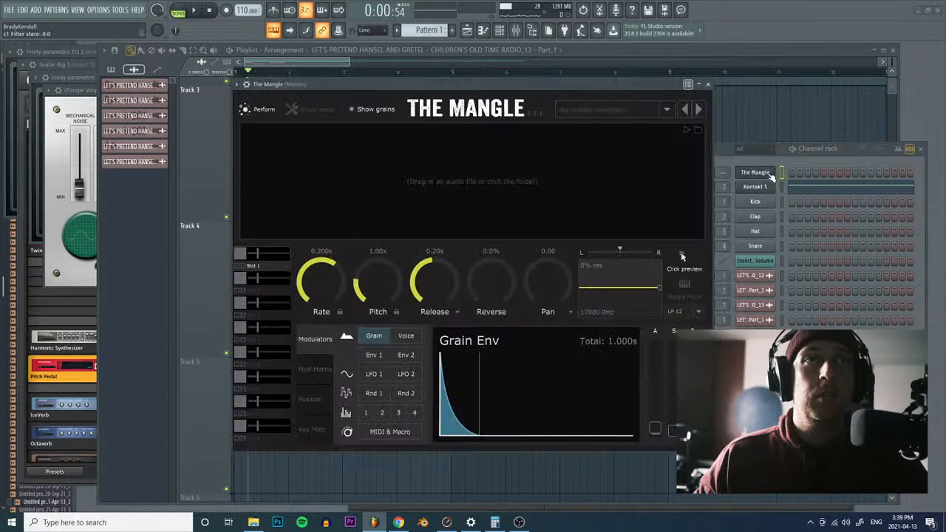
left_click(753, 289)
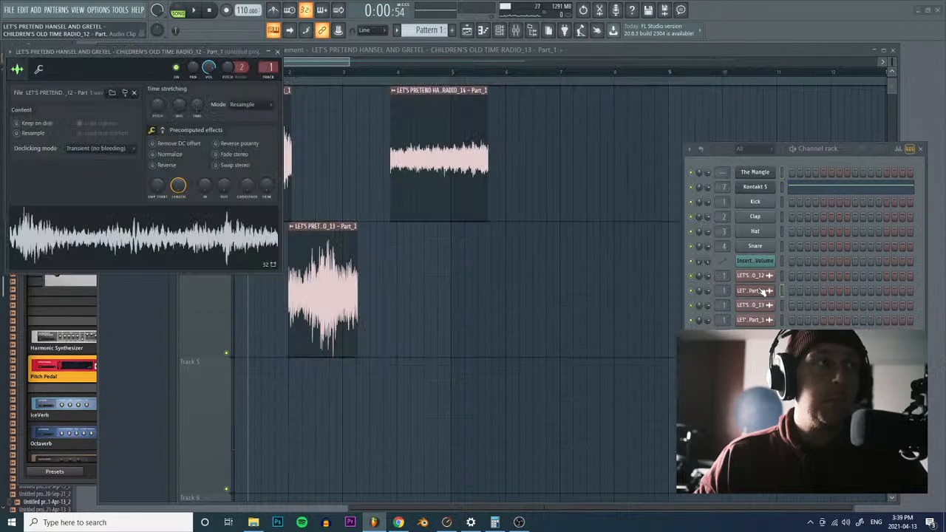
left_click(123, 93)
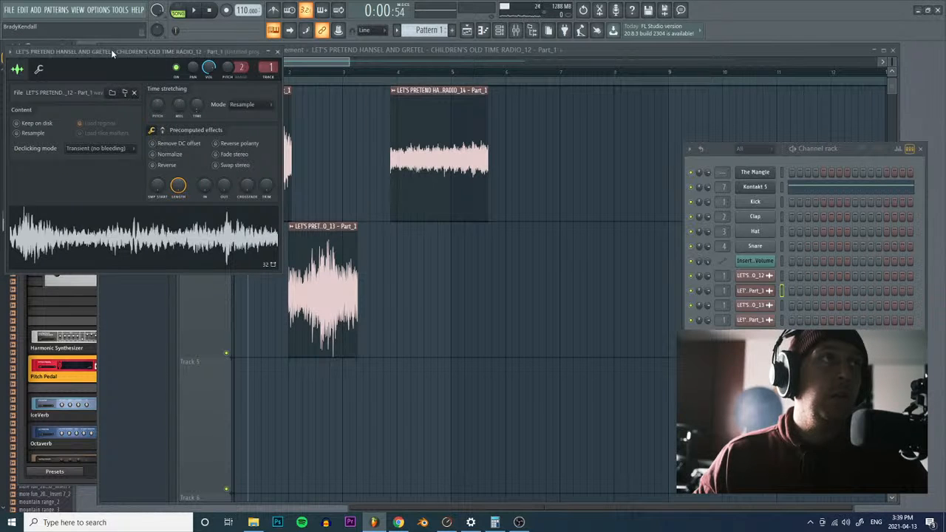
Step: Uncover the browser by moving the overlapping plugin windows and load the RADIO_12 - Part_1 sample into The Mangle
left_click_drag(109, 53, 274, 164)
left_click(40, 54)
left_click(55, 66)
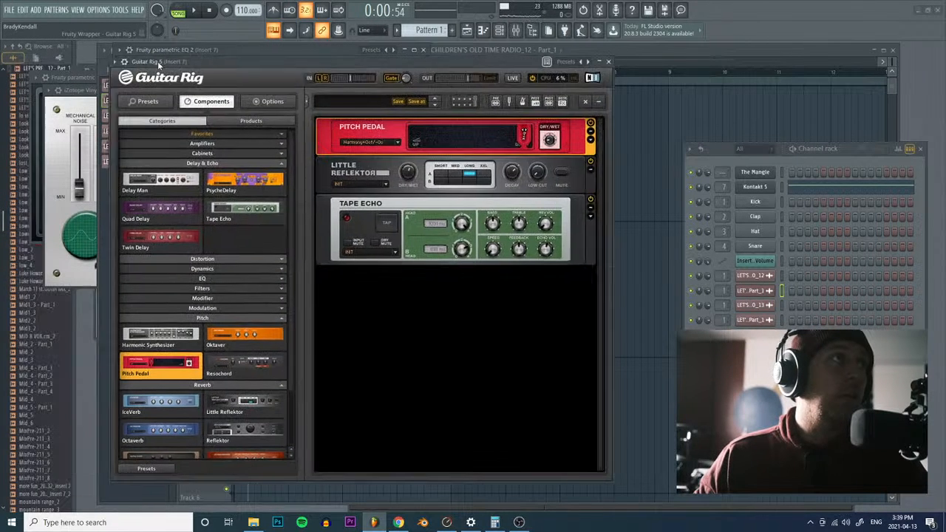
left_click(754, 175)
left_click_drag(29, 70, 309, 181)
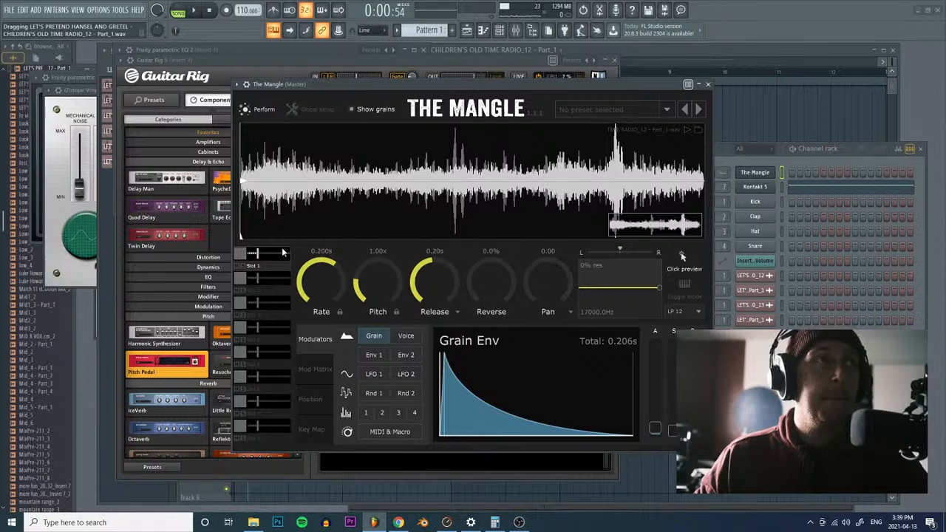
Step: Find the RADIO_13 - Part_1 sample file in the browser and pick it up for loading into The Mangle
left_click(752, 320)
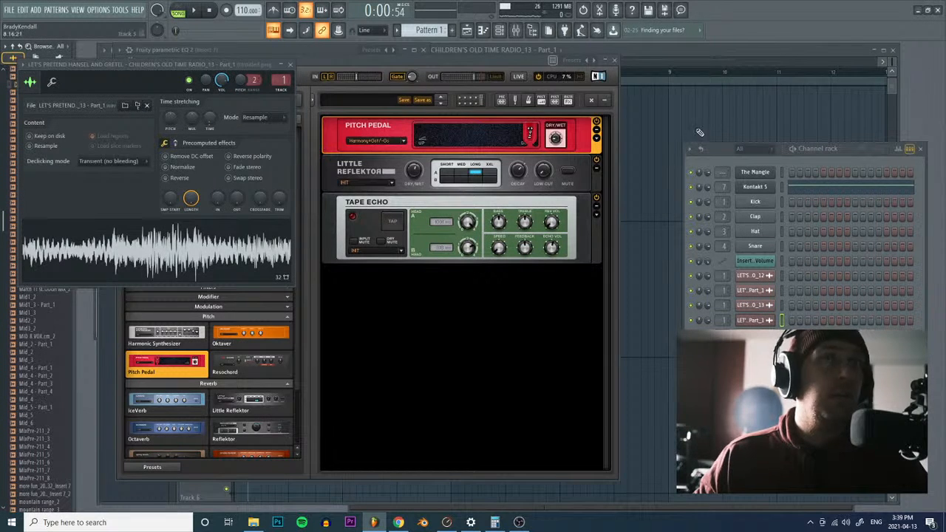
left_click(766, 175)
left_click_drag(26, 84, 27, 88)
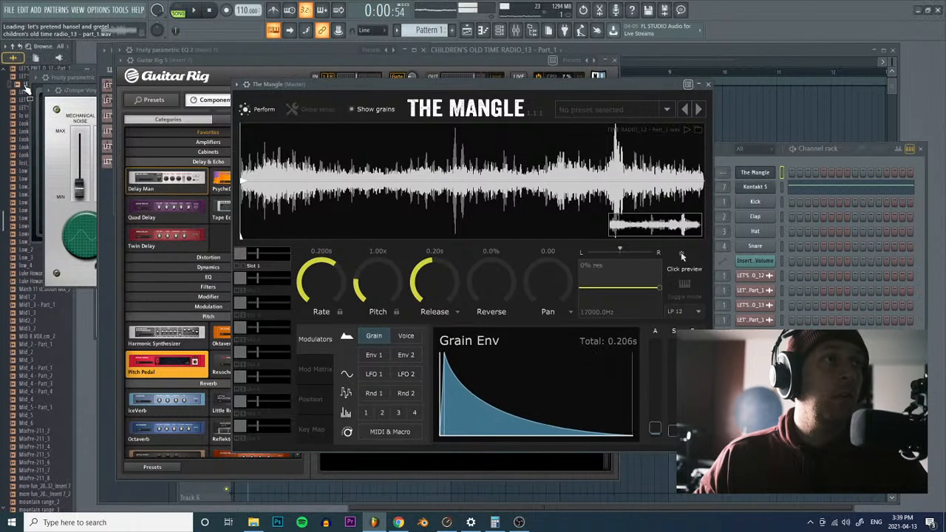
Step: Load the CHILDREN'S OLD TIME RADIO_13 - Part_1.wav sample into Slot 2 of The Mangle
left_click(254, 291)
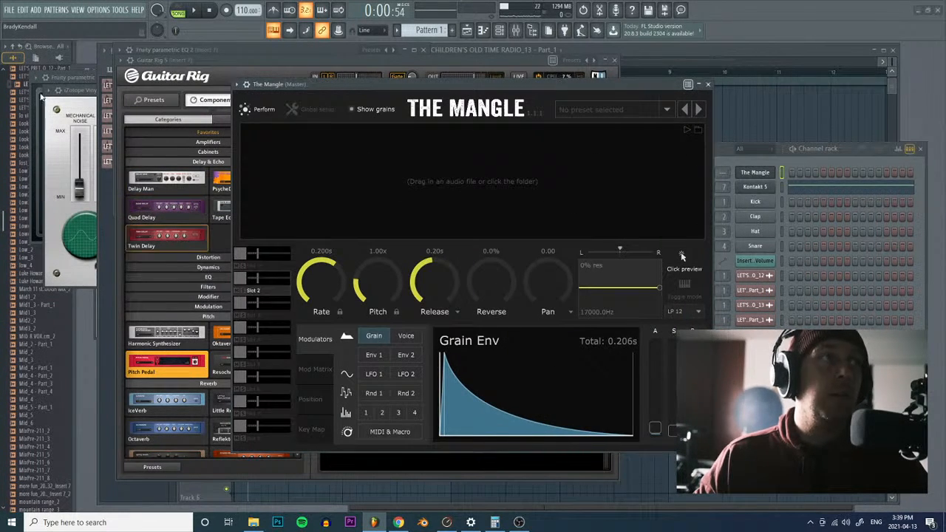
left_click_drag(21, 88, 384, 186)
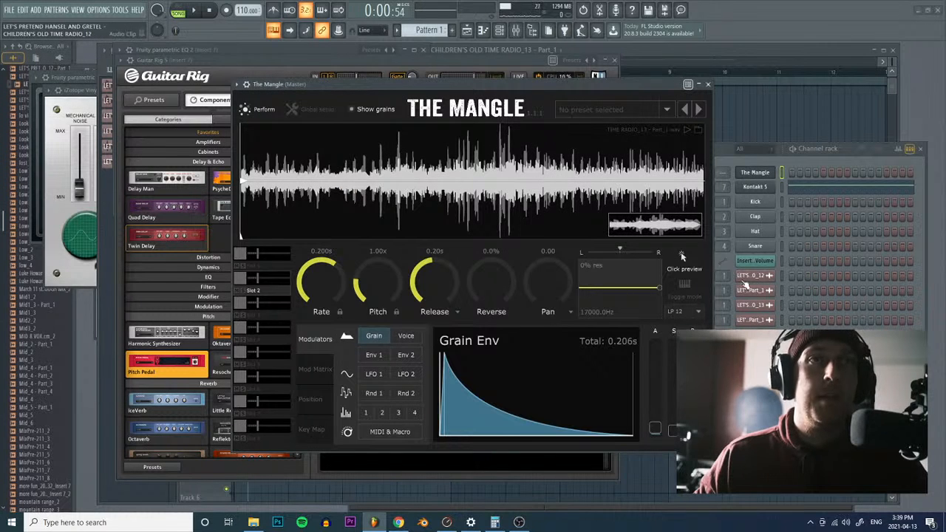
Step: Locate the CHILDREN'S OLD TIME RADIO_14 - Part_1.wav sample from its channel and load it into Slot 3 of The Mangle
left_click(755, 349)
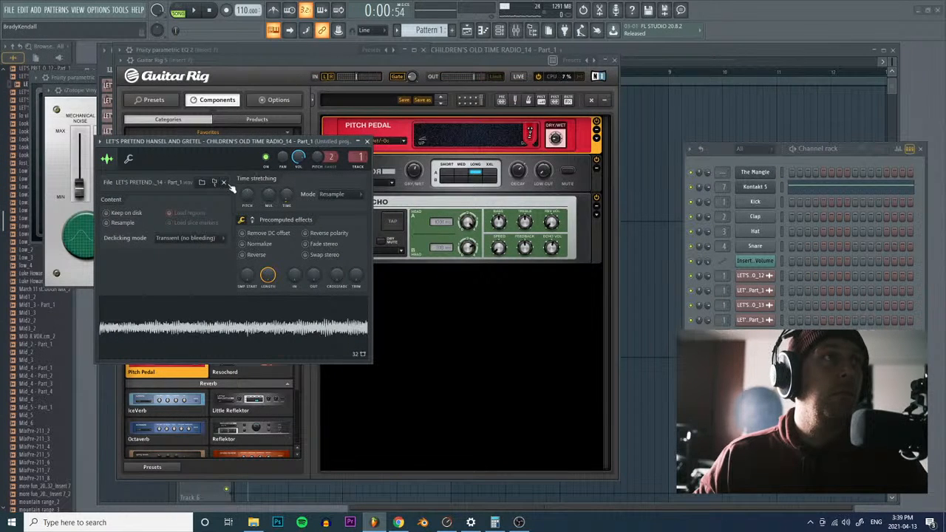
left_click(215, 183)
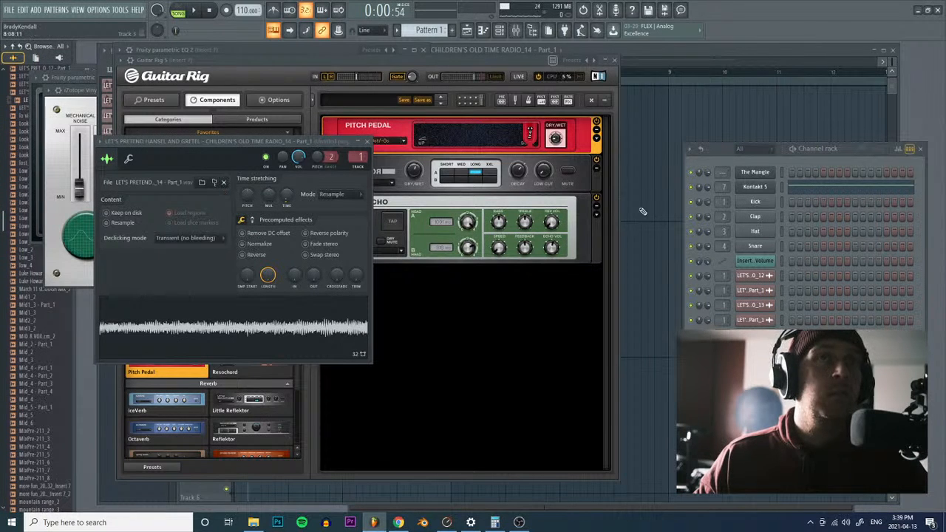
left_click(754, 172)
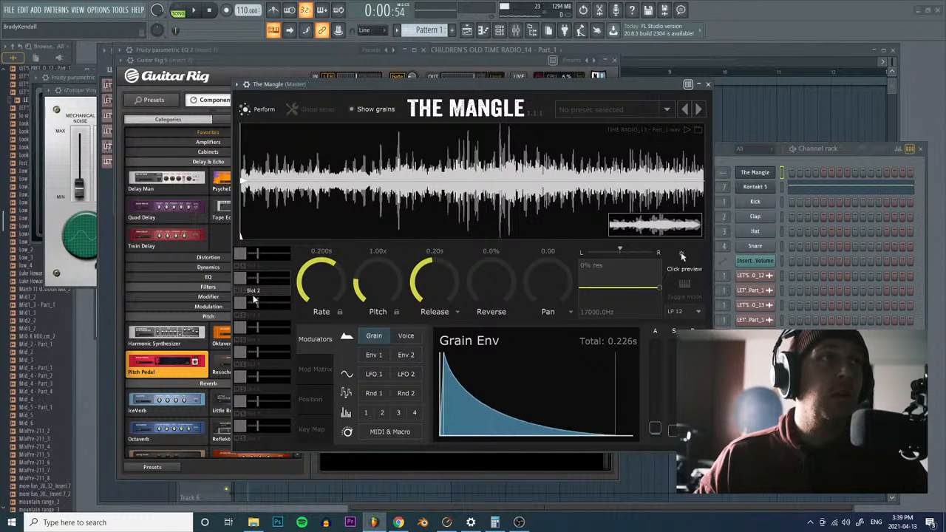
left_click_drag(22, 106, 373, 189)
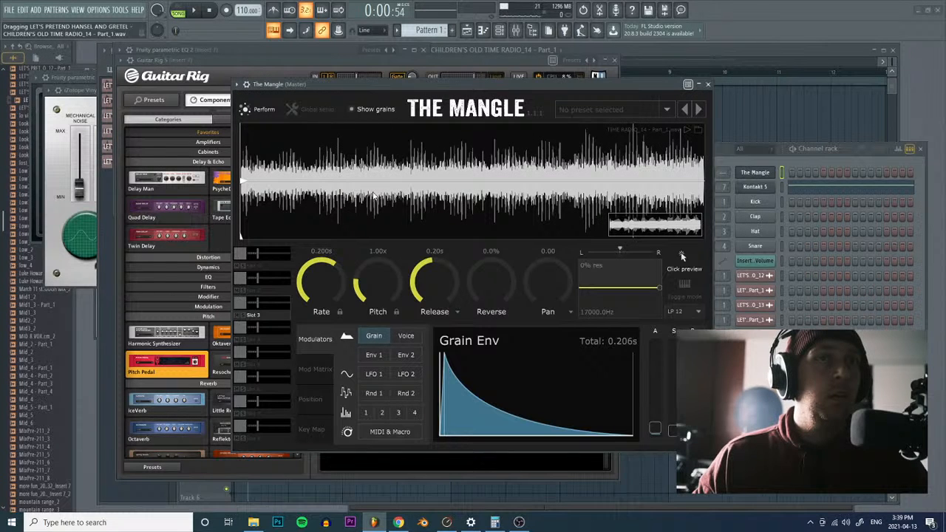
Step: Inspect the waveforms of the RADIO_14, RADIO_13 and RADIO_12 Part_1 channels, and return to The Mangle
left_click(754, 349)
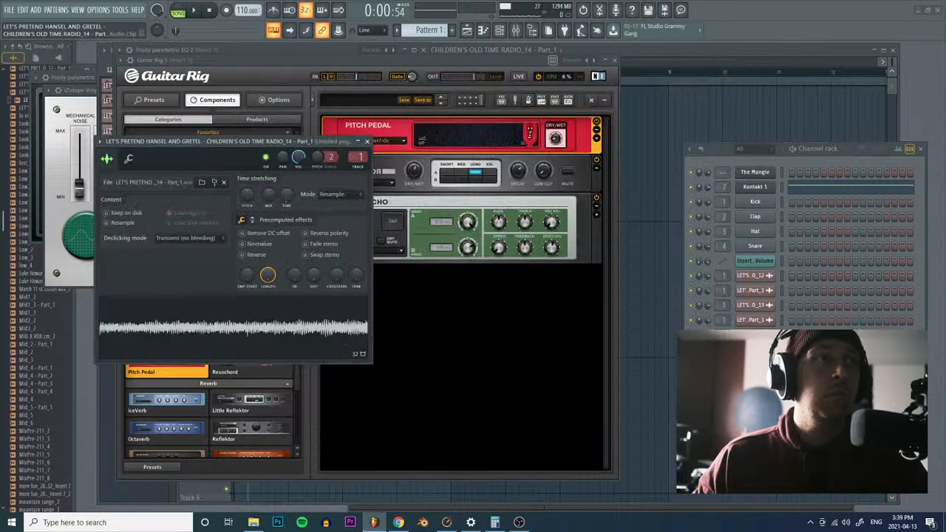
left_click(767, 320)
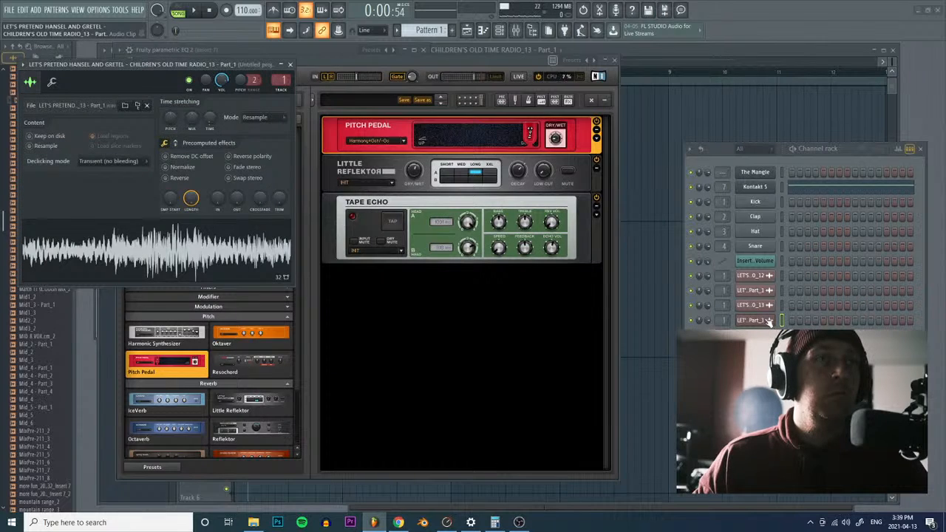
left_click(761, 292)
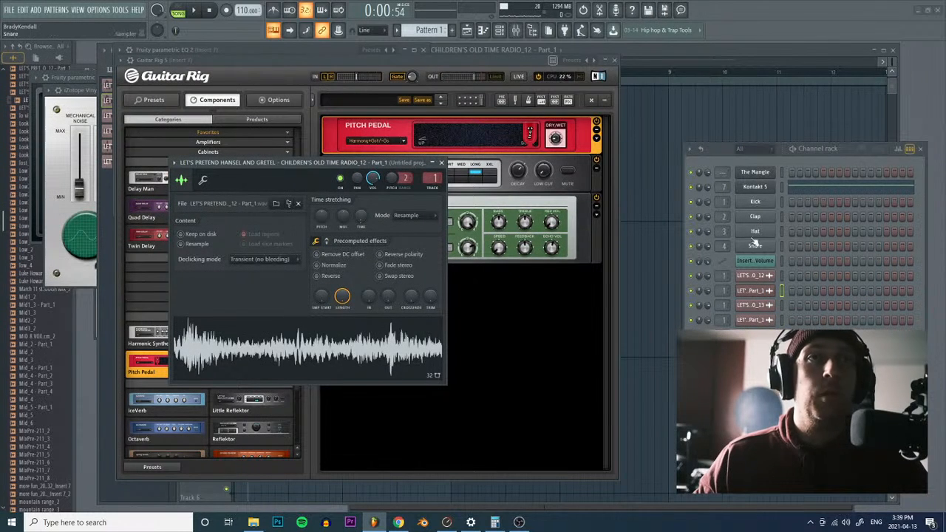
left_click(754, 172)
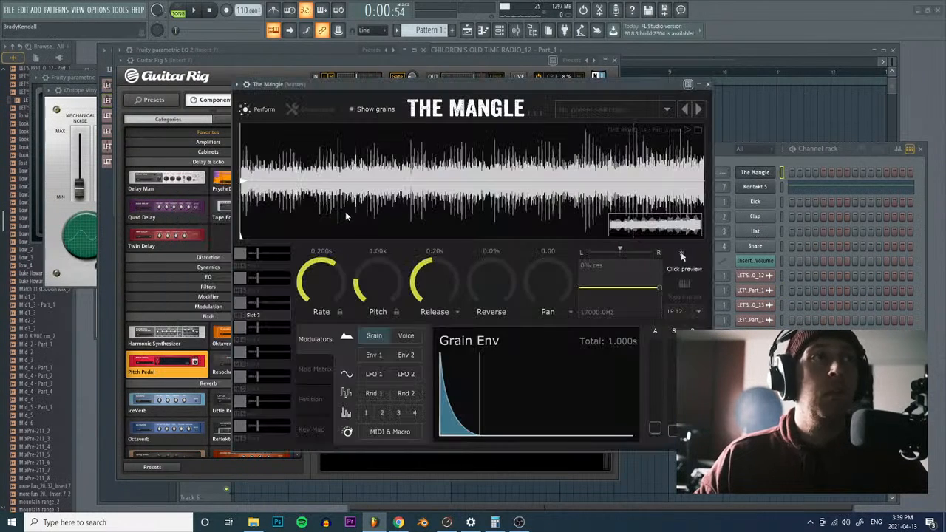
Step: Start playback of Slot 1 and set its gain to 0.7
left_click(263, 255)
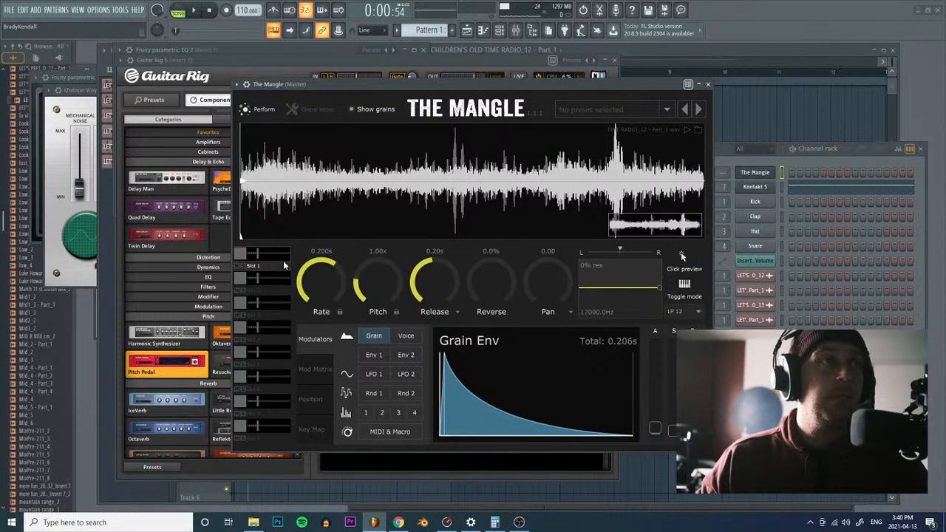
left_click(240, 254)
left_click_drag(260, 255, 266, 259)
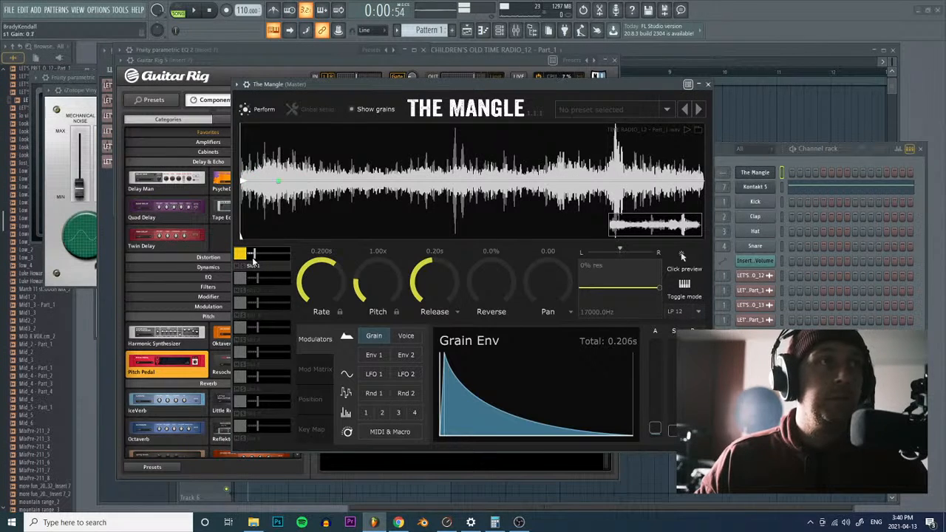
Step: Set Slot 1's grain attack to 0.04 s and lower its grain rate, synced to the tempo at 1
left_click_drag(435, 281, 458, 313)
left_click(458, 312)
left_click(460, 350)
left_click_drag(438, 256, 435, 283)
left_click_drag(326, 277, 322, 321)
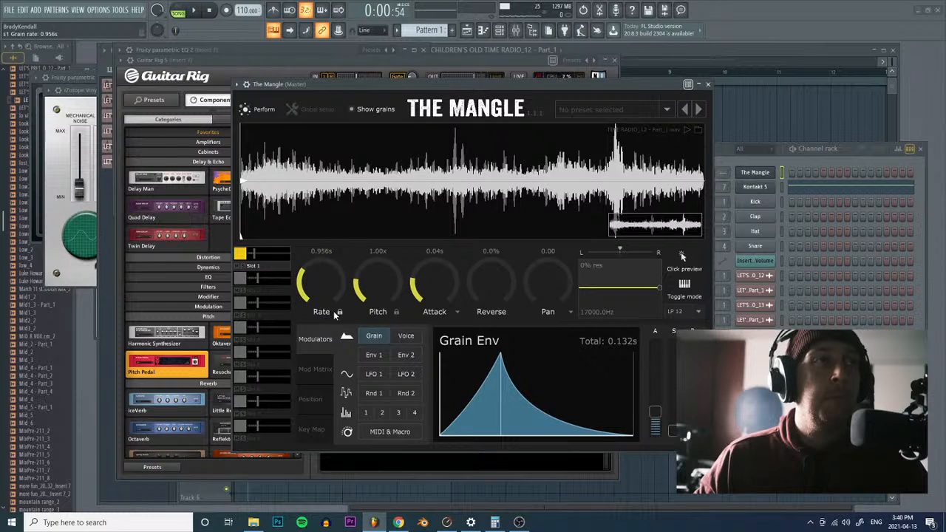
left_click(340, 311)
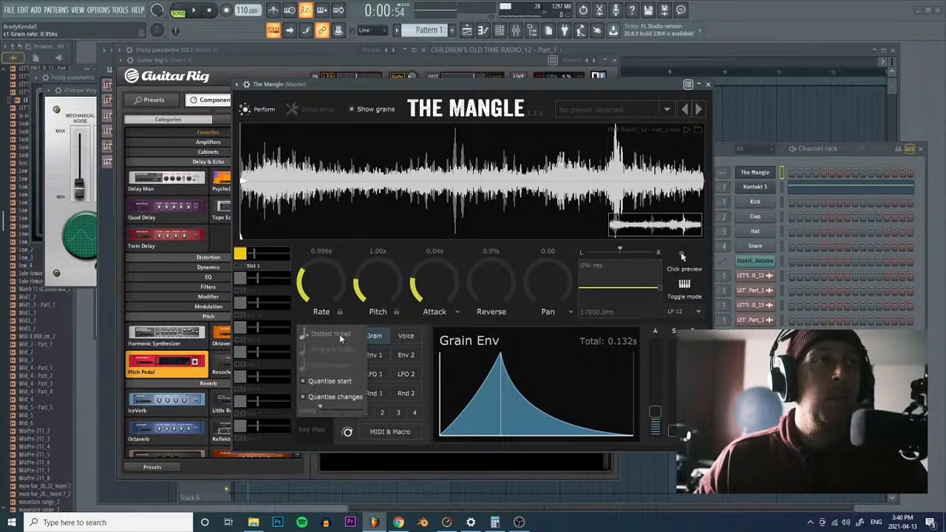
Step: Set Slot 1's grain release to 1.05 s
left_click(444, 305)
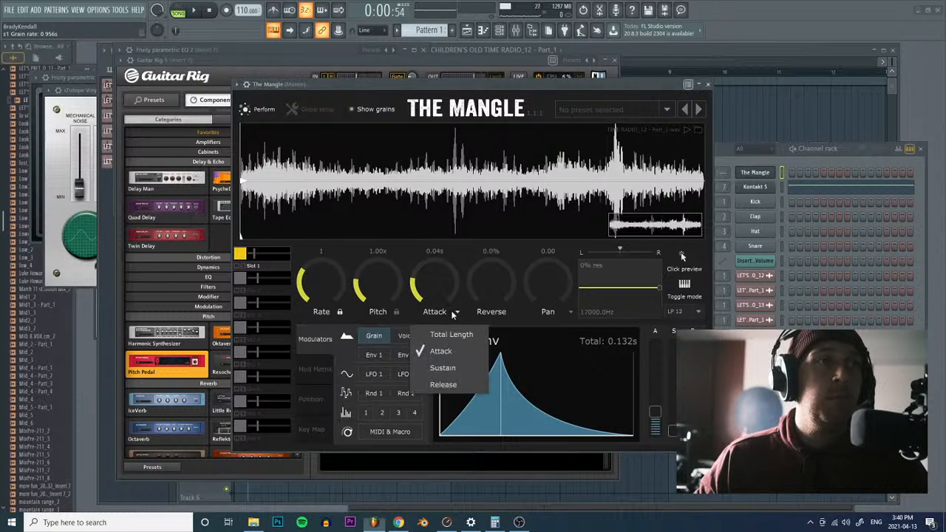
left_click(447, 382)
left_click_drag(436, 284, 443, 210)
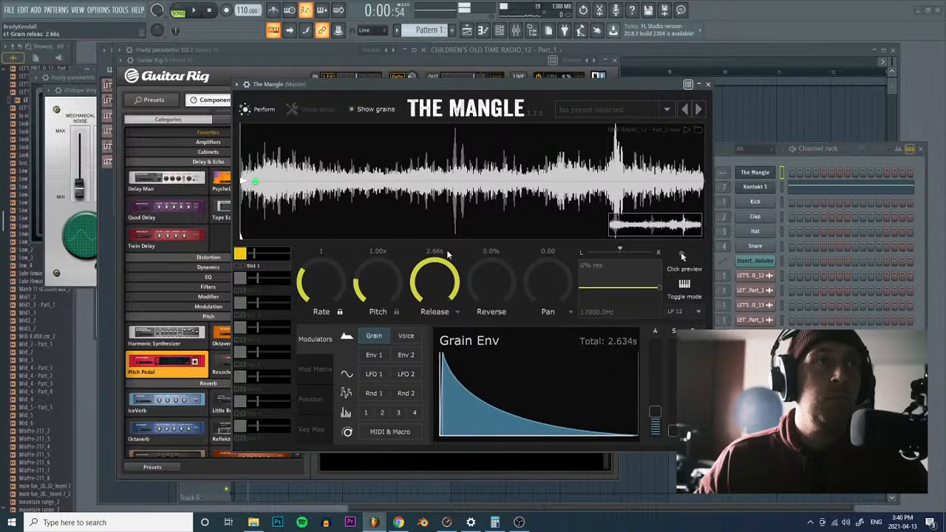
left_click_drag(437, 277, 439, 303)
Step: Set Slot 1's pan to 0.01 and modulate it with LFO 1
left_click_drag(547, 282, 542, 301)
left_click_drag(373, 376, 556, 280)
left_click(608, 373)
mouse_move(562, 365)
left_mouse_down()
mouse_move(570, 367)
mouse_move(561, 369)
left_mouse_up()
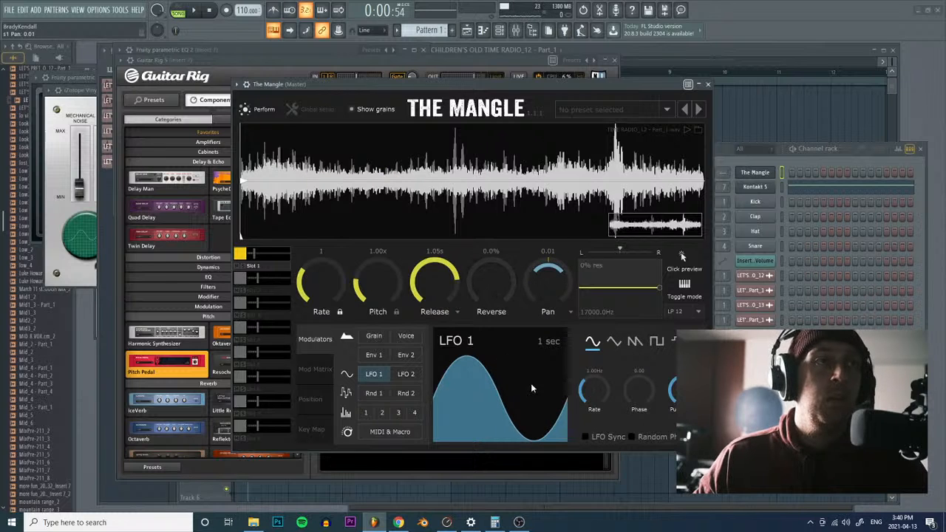
Step: Modulate Slot 1's reverse probability with LFO 1, and give LFO 1 the random stepped waveform at 6.55 Hz
left_click_drag(374, 374, 491, 282)
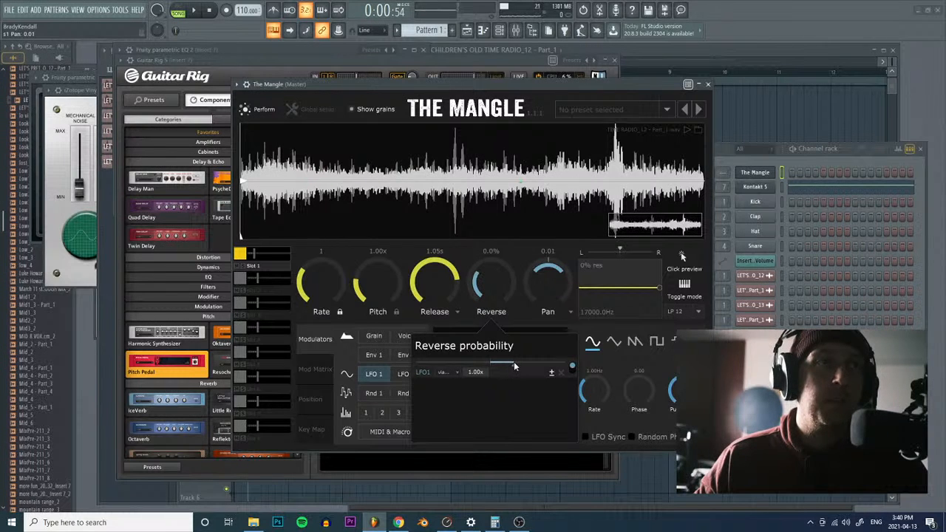
left_click(673, 344)
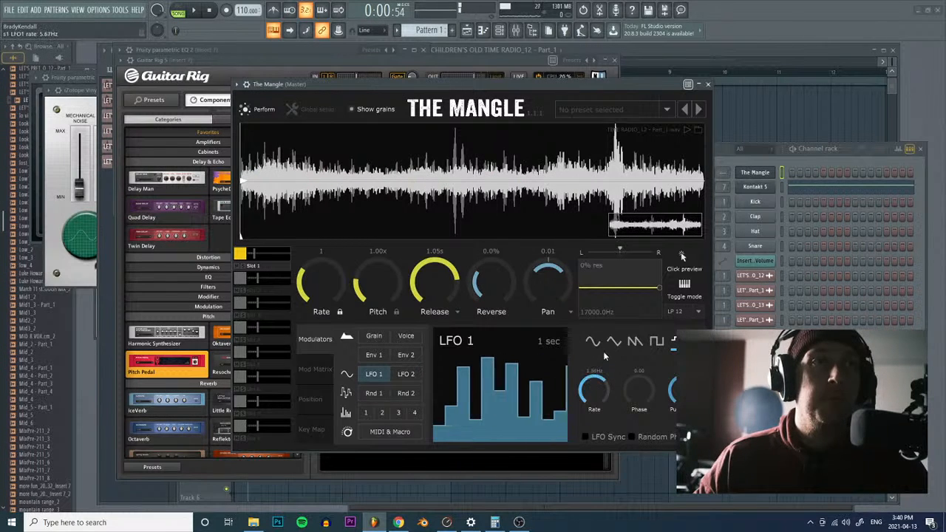
Step: Modulate Slot 1's playback position across about half the waveform and its grain rate with LFO 1
left_click_drag(273, 228, 264, 177)
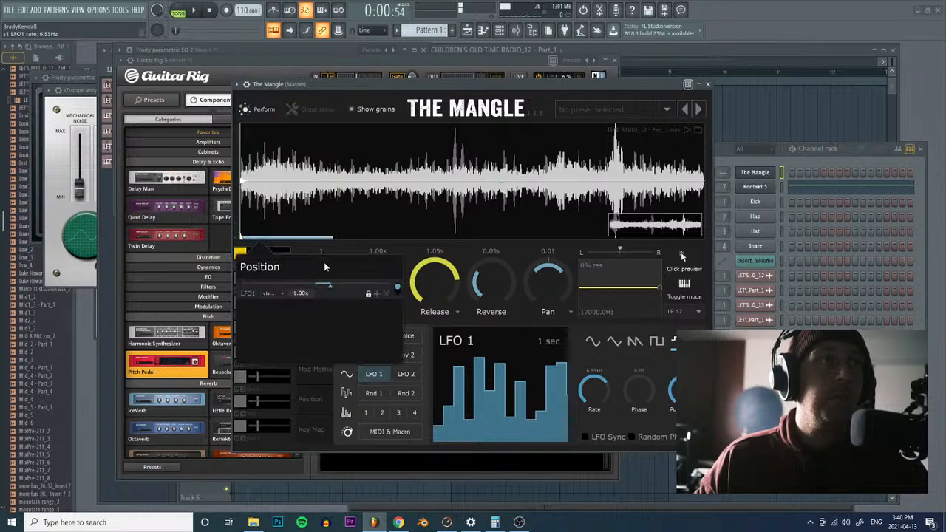
left_click_drag(330, 288, 356, 288)
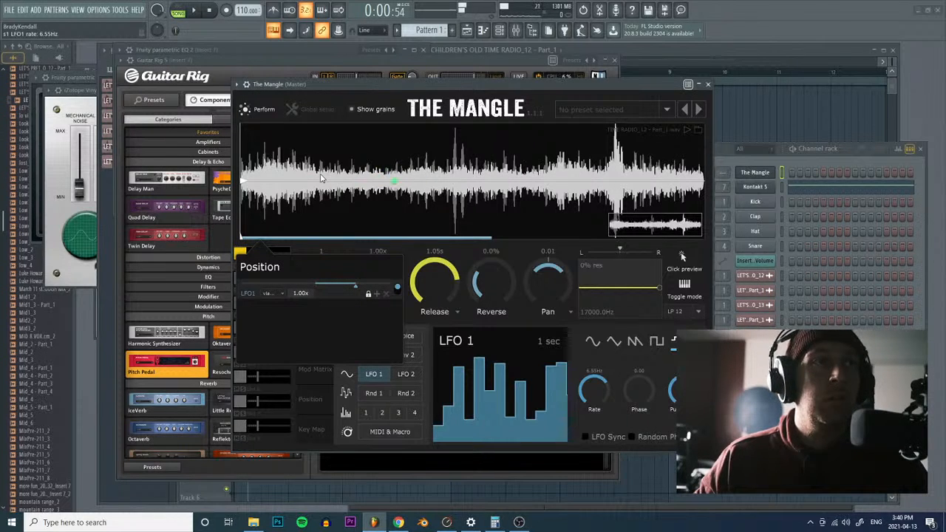
left_click_drag(374, 374, 324, 294)
left_click_drag(311, 370, 334, 370)
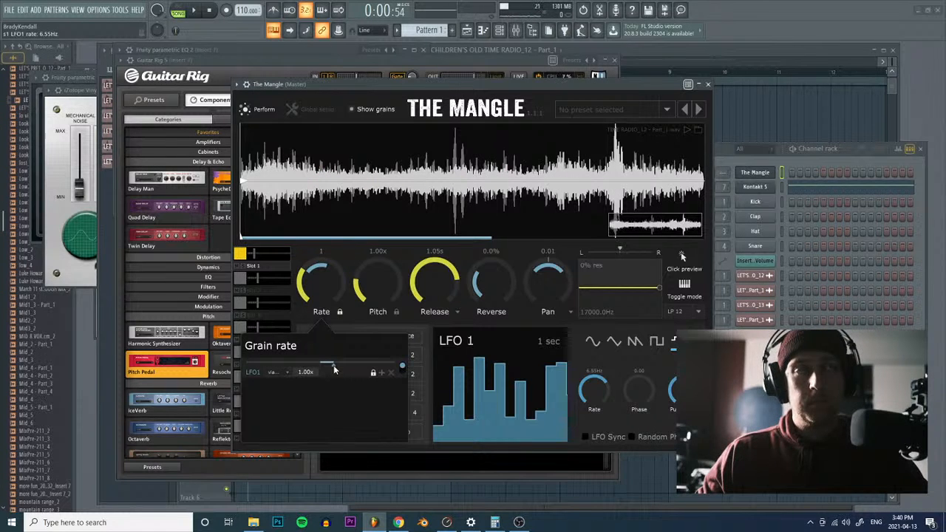
Step: Start playback of Slot 2 and set its grain rate to 0.870 s, release to 0.06 s and attack to 0.54 s
left_click(265, 290)
left_click(240, 277)
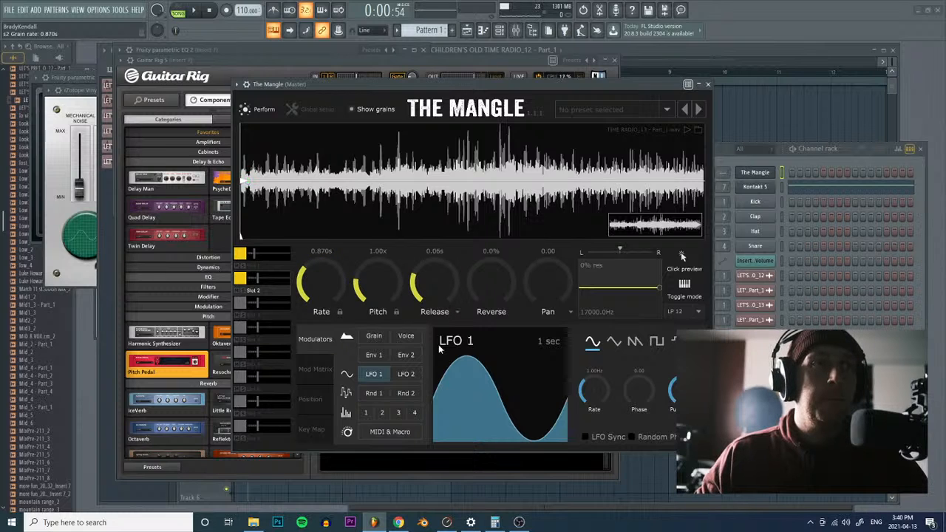
left_click(454, 313)
left_click(447, 332)
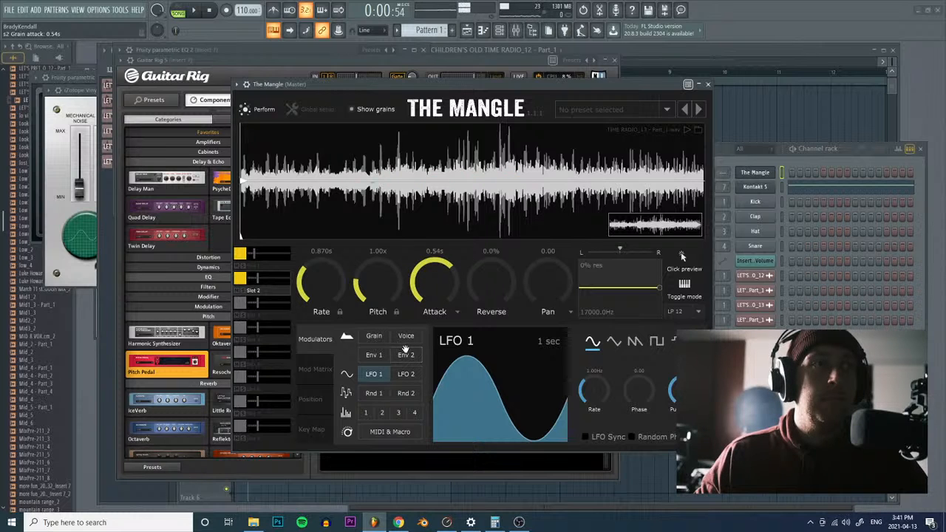
Step: Modulate Slot 2's pitch ratio with LFO 1 at a small depth
left_click_drag(373, 374, 373, 284)
left_click(440, 373)
left_click_drag(392, 364, 370, 368)
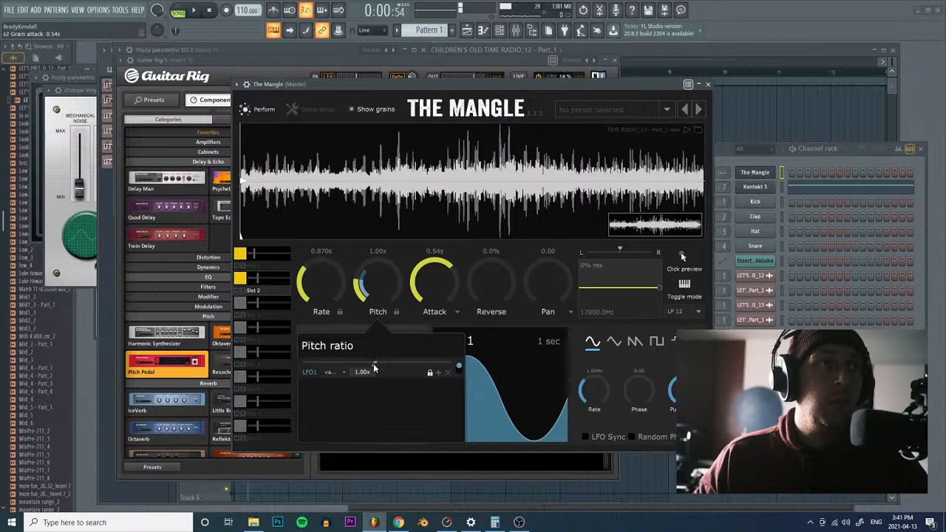
Step: Set Slot 2's grain rate to 1.338 s and modulate its position across about half the waveform with LFO 1
left_click_drag(332, 286, 329, 299)
left_click_drag(377, 373, 243, 235)
left_click_drag(334, 287, 345, 290)
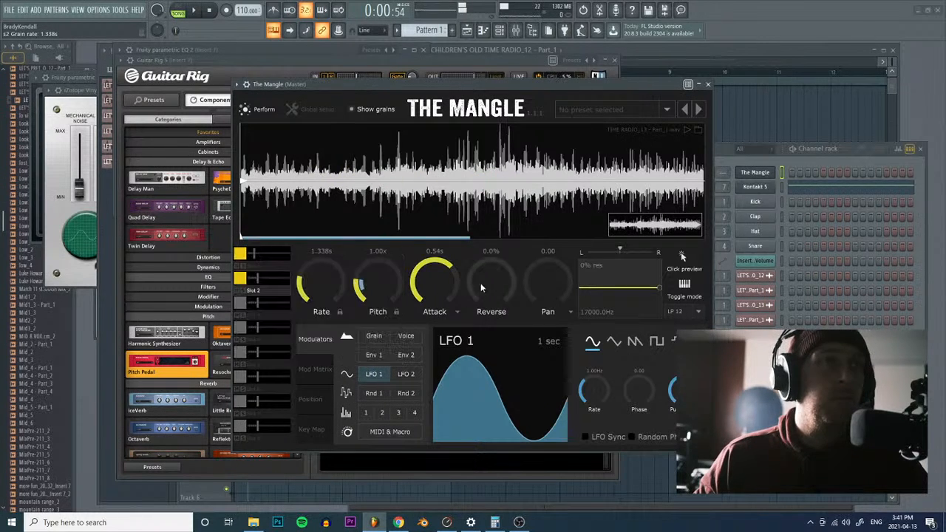
Step: Set Slot 2's pan to 0.21 and give its LFO 1 the random stepped waveform at 2.97 Hz
left_click_drag(554, 294, 553, 285)
left_click(660, 342)
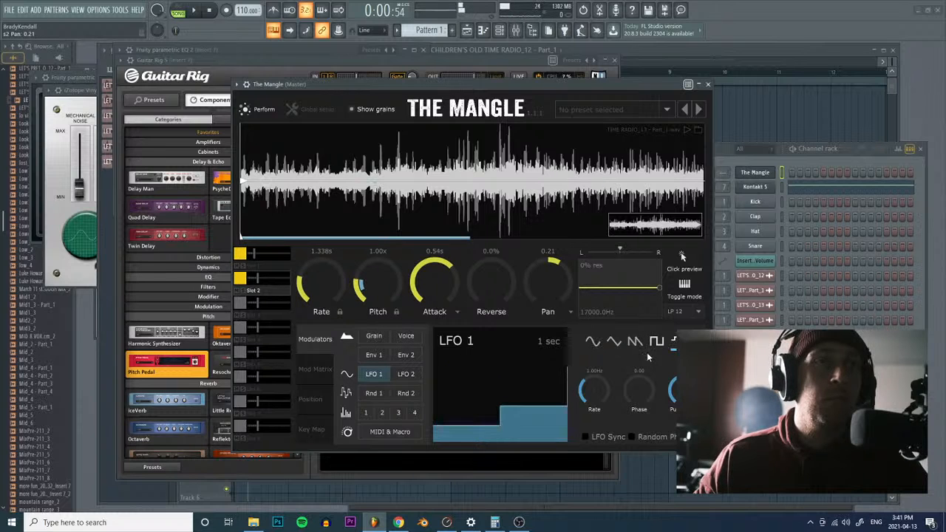
left_click_drag(600, 382, 600, 368)
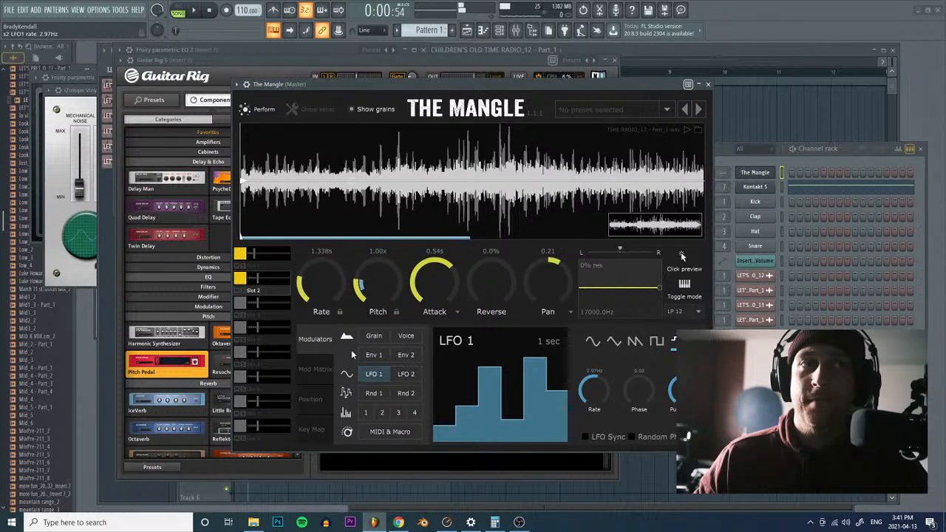
Step: Set the grain attack of Slot 2 and of Slot 1 to 0.01 s
left_click_drag(445, 290, 443, 350)
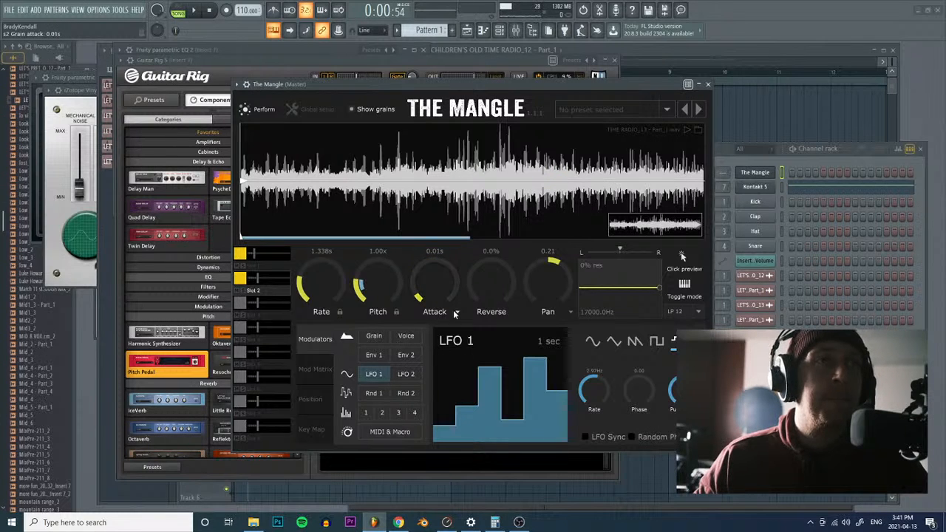
left_click(268, 254)
left_click(456, 312)
left_click(443, 352)
left_click_drag(435, 326, 434, 306)
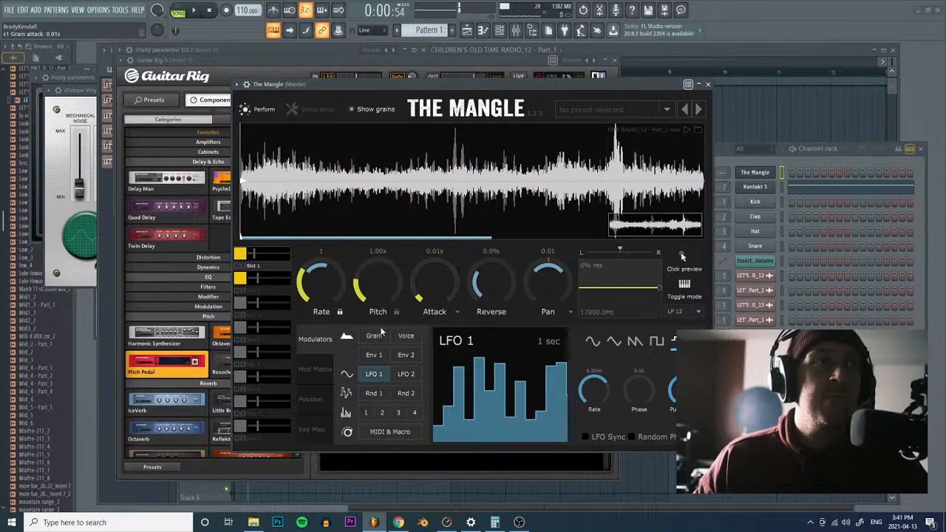
Step: Try Slot 1's grain rate at 1/2, return it to 1, and set Slot 2's gain to 1.2
left_click_drag(324, 291, 325, 282)
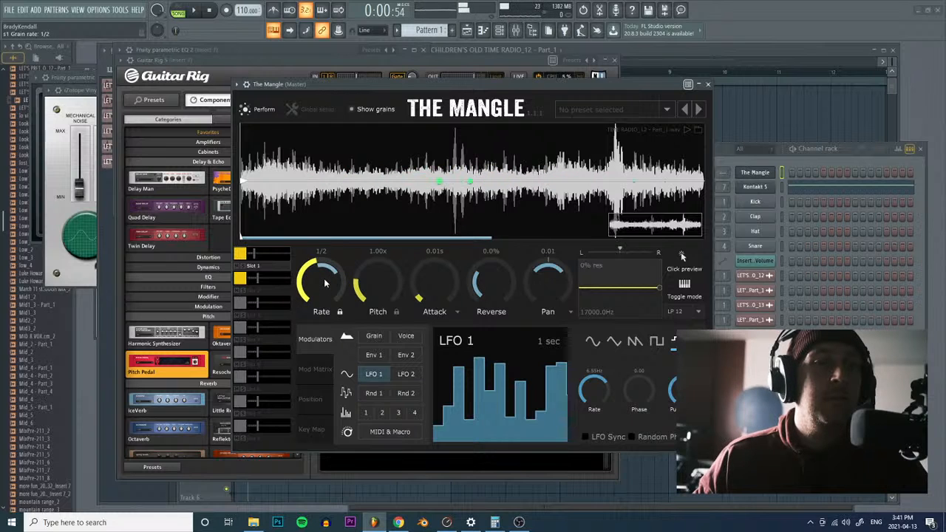
left_click_drag(325, 282, 327, 297)
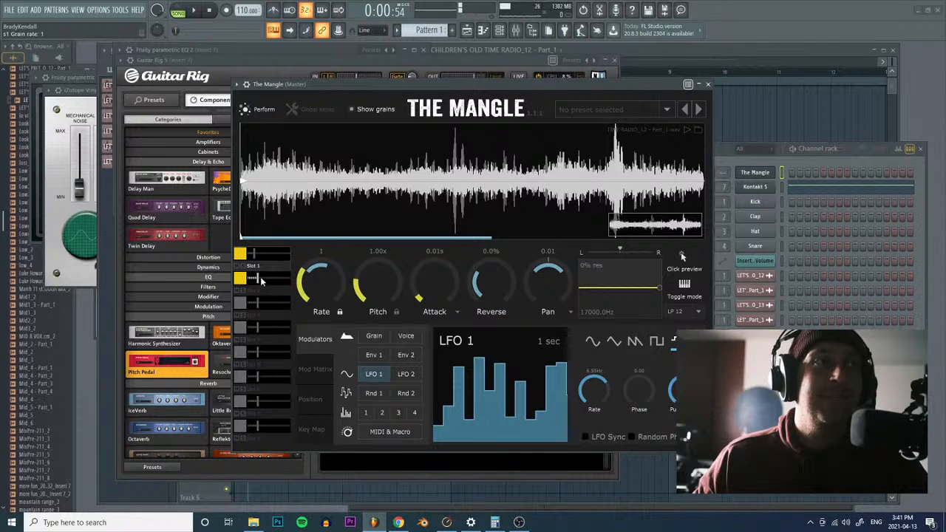
left_click_drag(259, 280, 267, 283)
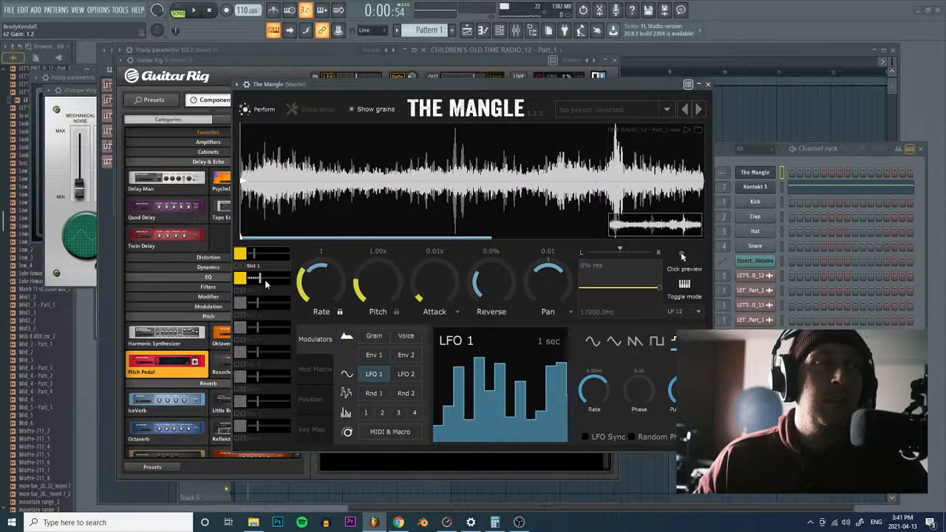
Step: Start playback of Slot 3 and modulate its position across well over half the waveform with LFO 1
left_click(266, 319)
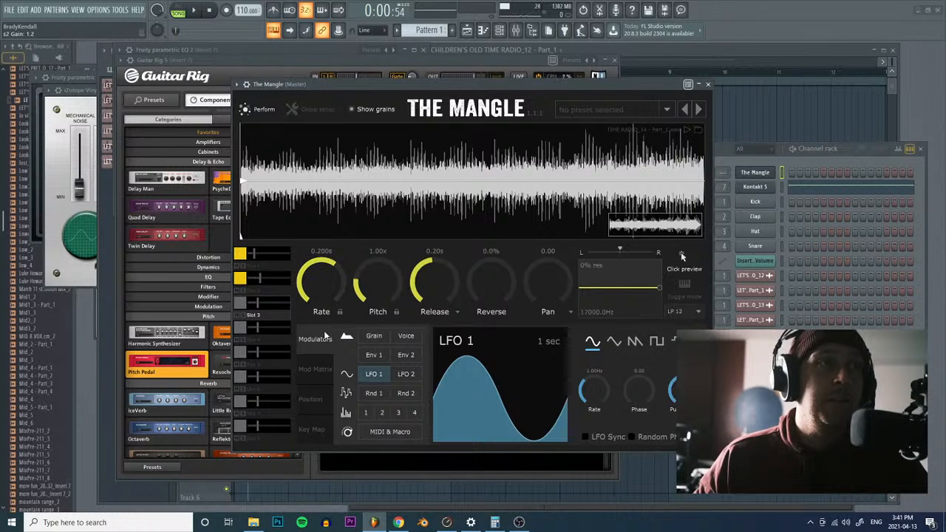
left_click_drag(375, 375, 247, 242)
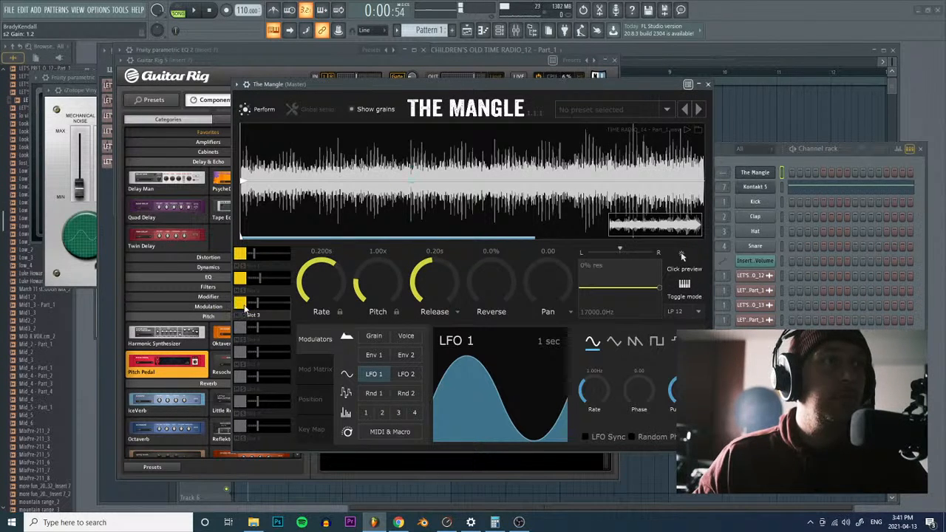
Step: Extend Slot 3's LFO 1 position modulation range and give LFO 1 the random stepped waveform at a faster rate
left_click_drag(319, 290, 320, 275)
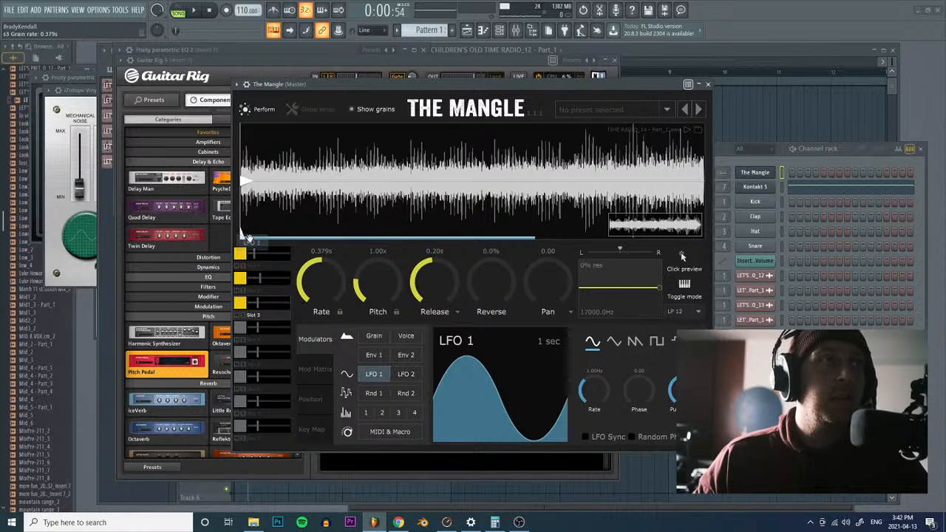
mouse_move(248, 238)
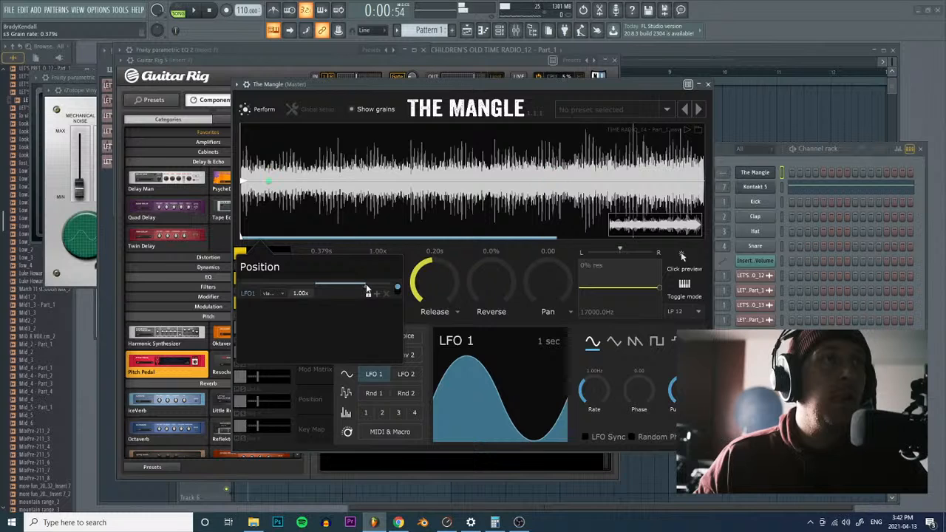
left_click(673, 343)
left_click_drag(592, 387, 593, 357)
Step: Set Slot 3's grain release to 0.26 s and its grain rate to 0.237 s, with slight LFO 1 modulation on the rate
left_click_drag(439, 291, 439, 288)
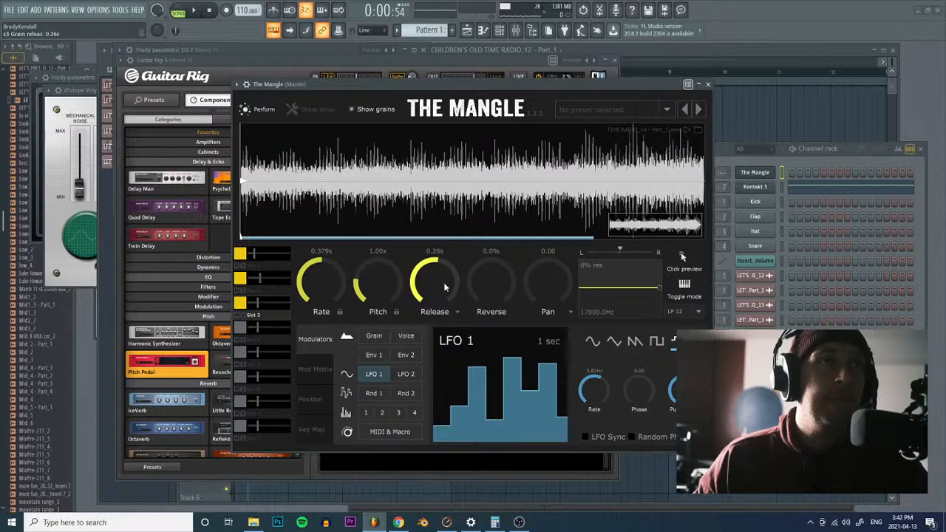
left_click_drag(322, 290, 331, 269)
left_click_drag(378, 377, 335, 312)
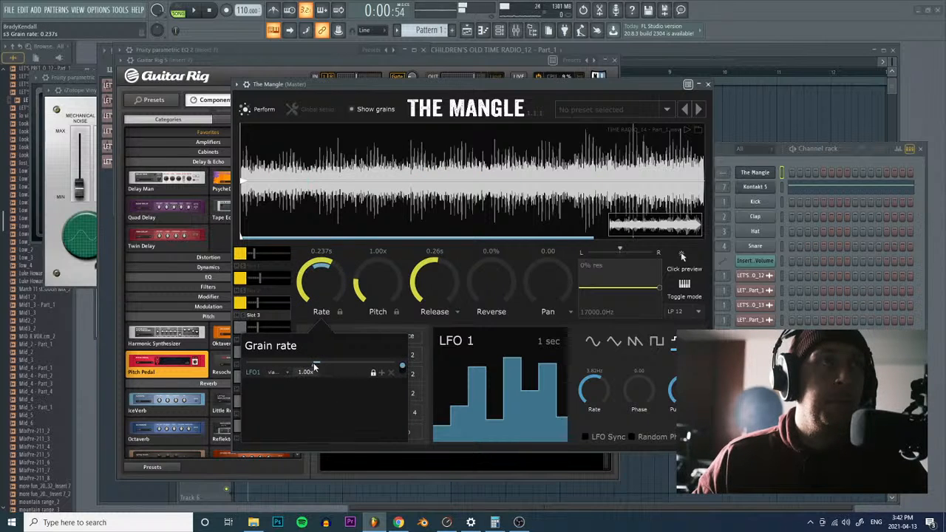
Step: Lengthen Slot 3's grain release to 0.65 s and set its grain attack to 0.15 s
left_click_drag(368, 286, 439, 285)
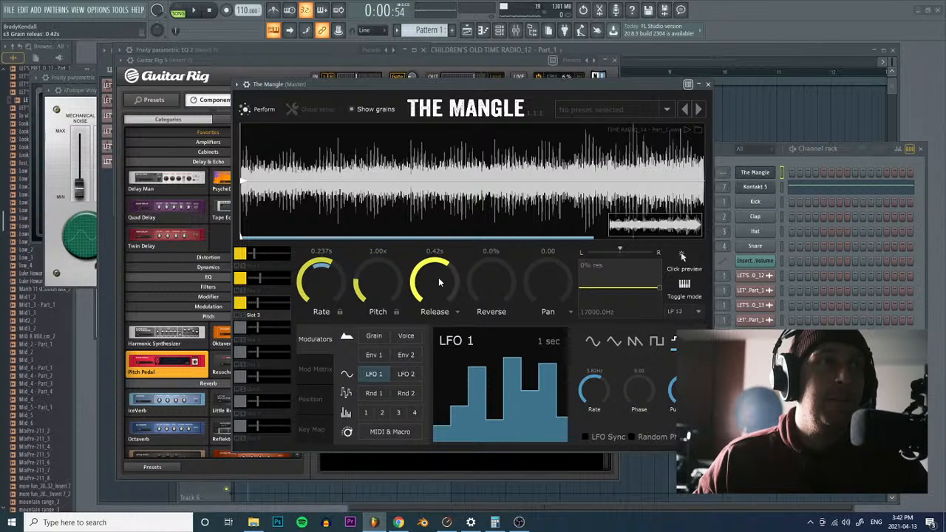
left_click(457, 312)
left_click(449, 363)
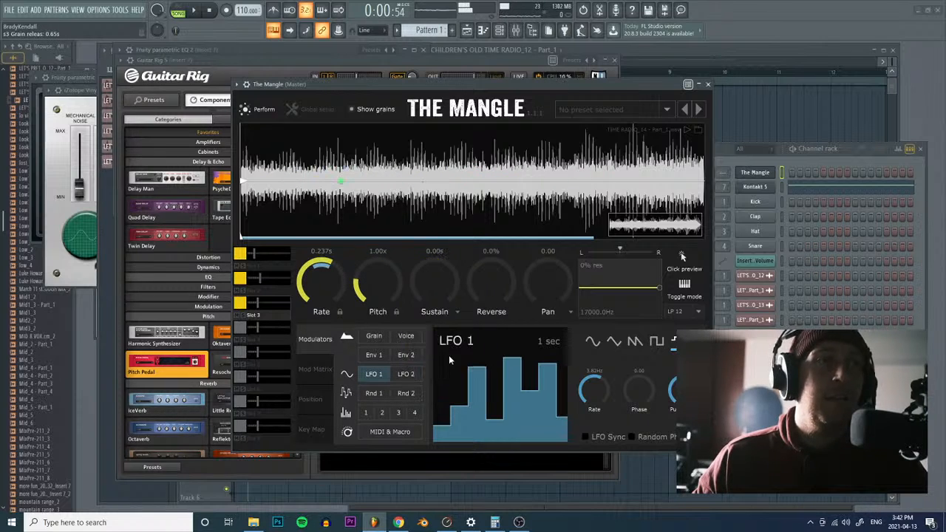
left_click(456, 312)
left_click(447, 350)
left_click_drag(443, 287, 445, 256)
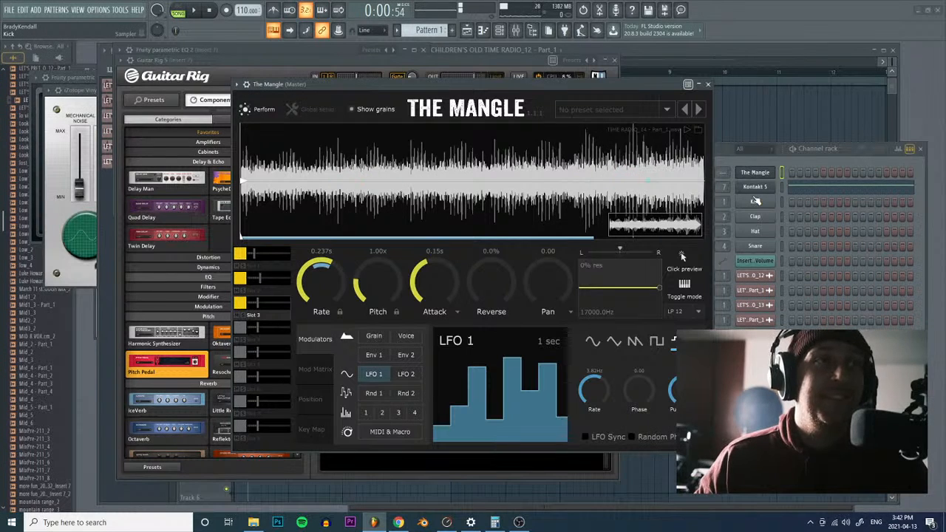
Step: Route The Mangle to mixer track 9 and load Fruity Parametric EQ 2 in that insert's first effect slot
left_click_drag(725, 172, 727, 157)
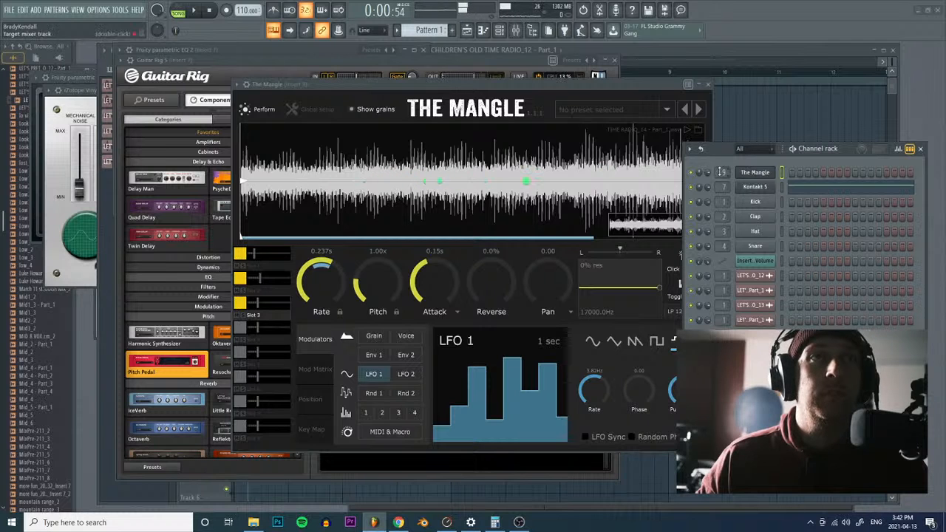
key("F9")
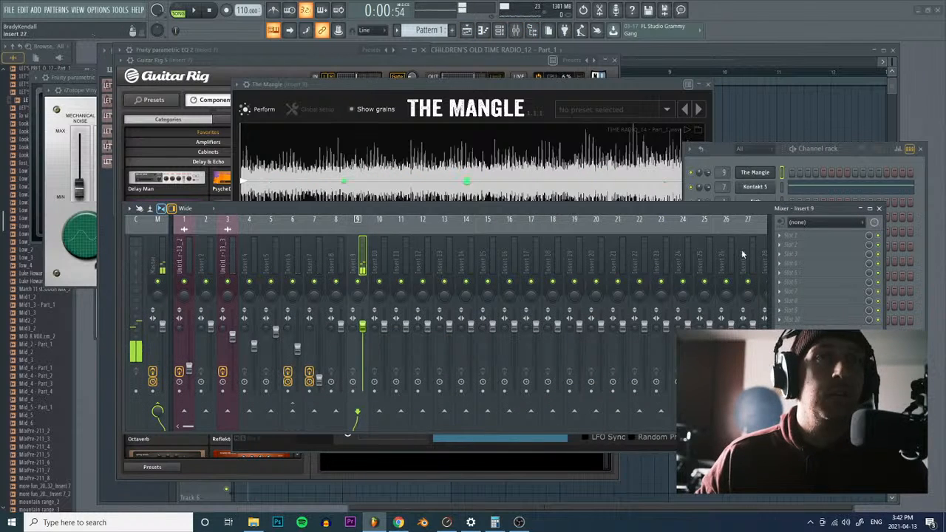
left_click(794, 235)
left_click(628, 329)
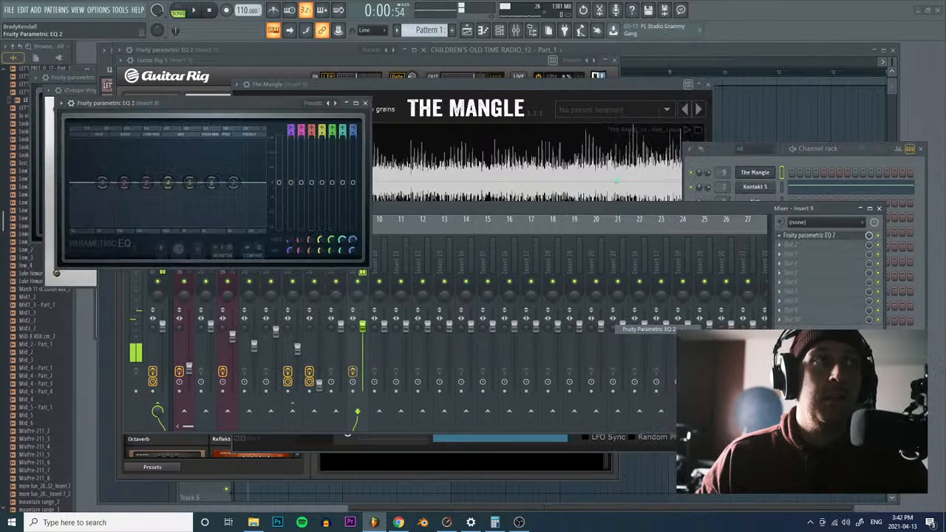
Step: Cut the low and high ends in the new EQ and dip band 4 in the low mids at about 460 Hz
left_click_drag(102, 183, 152, 227)
scroll(151, 226, "down", 5)
left_click_drag(168, 184, 160, 202)
scroll(227, 228, "down", 5)
Step: Return to The Mangle and raise Slot 2's grain attack to 3.00 s
left_click(512, 85)
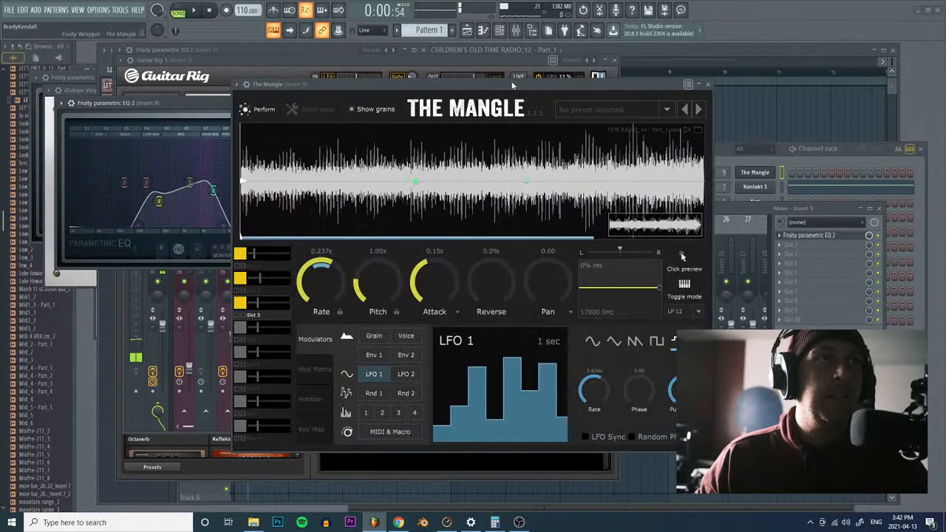
left_click(268, 292)
left_click_drag(447, 313, 448, 211)
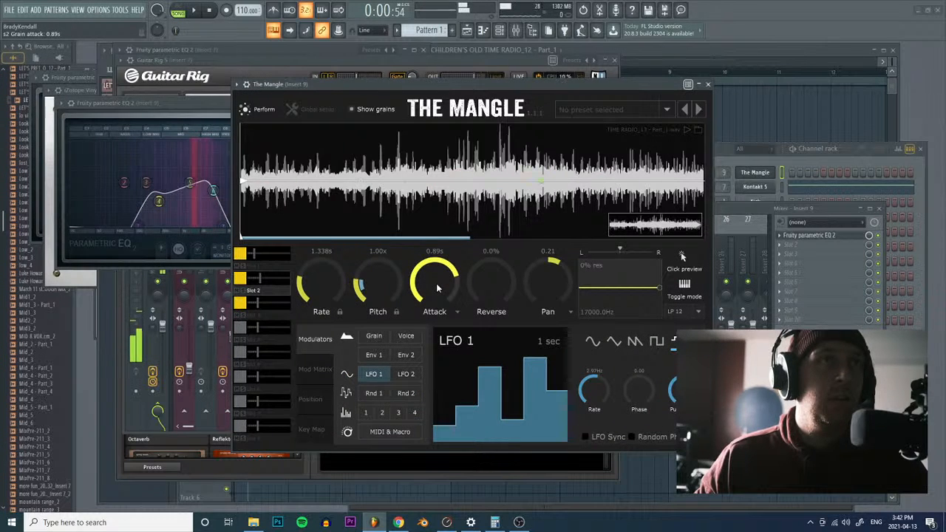
left_click_drag(436, 283, 421, 207)
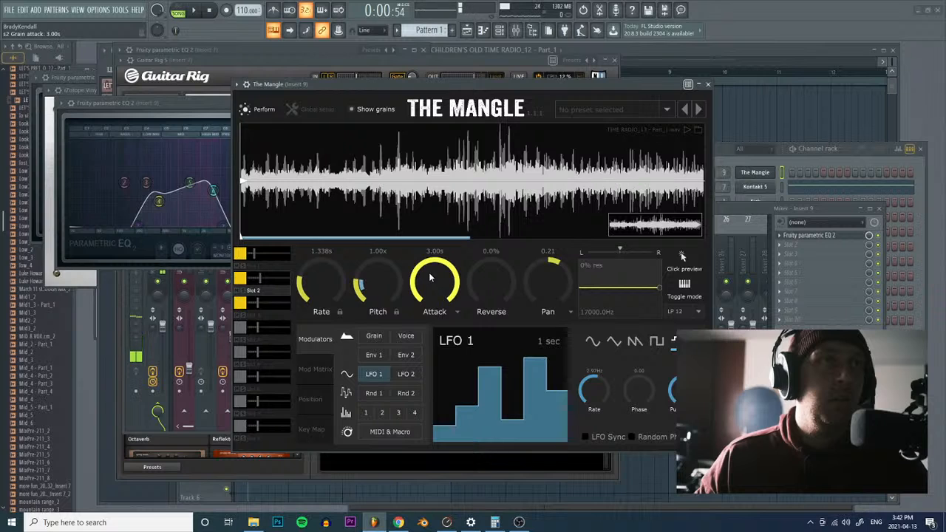
Step: Lower Slot 1's gain to 0.9 and widen its LFO 1 position modulation to cover most of the waveform
left_click(259, 270)
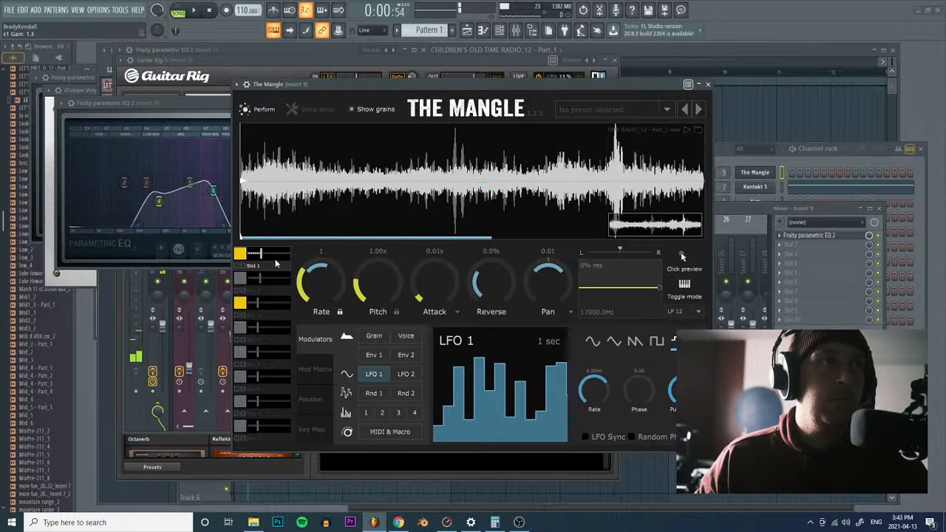
left_click_drag(275, 258, 261, 258)
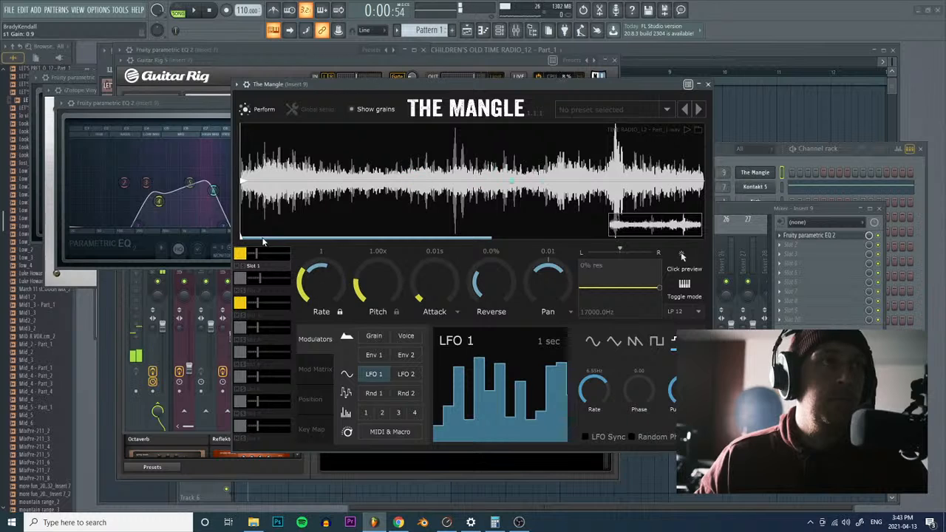
left_click(243, 241)
left_click_drag(348, 283, 373, 289)
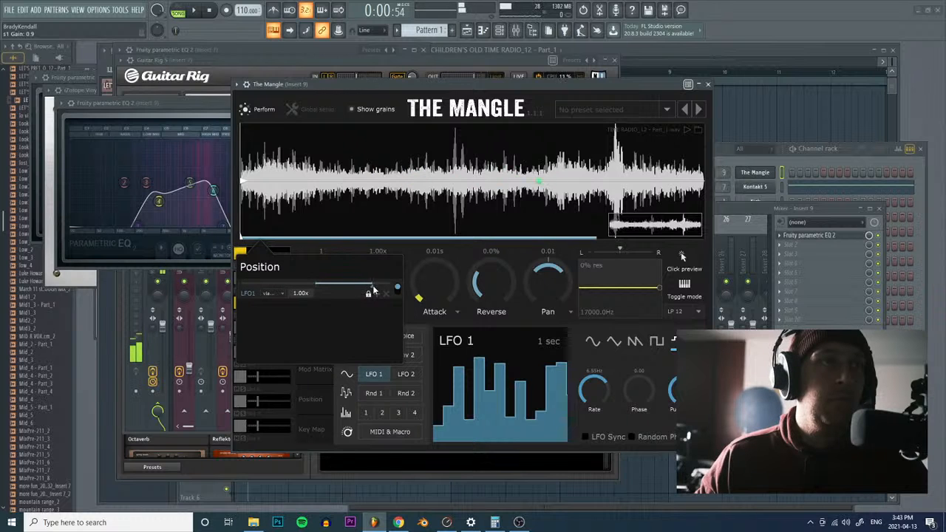
Step: Reshape the insert 9 EQ by shifting the low and high cuts to higher frequencies and lowering band 5
left_click(205, 234)
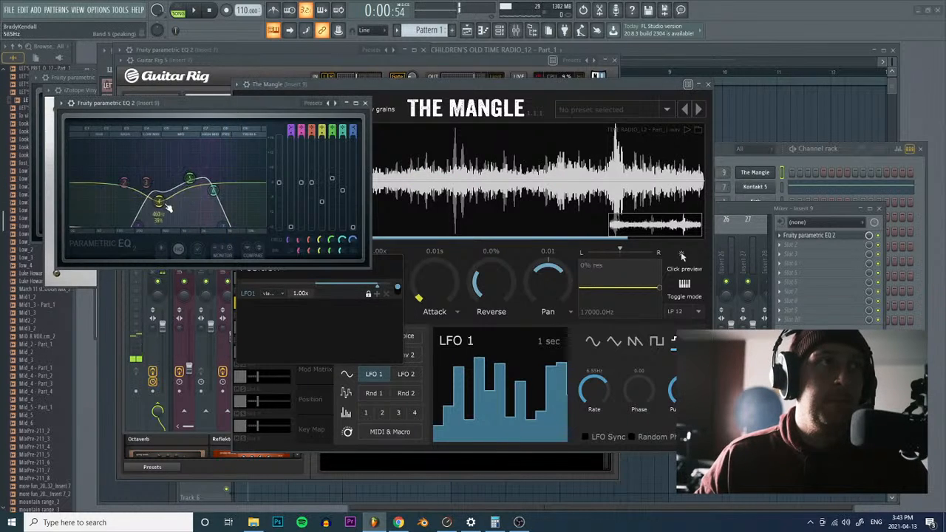
left_click_drag(206, 234, 229, 214)
left_click_drag(143, 226, 170, 226)
left_click_drag(180, 184, 181, 198)
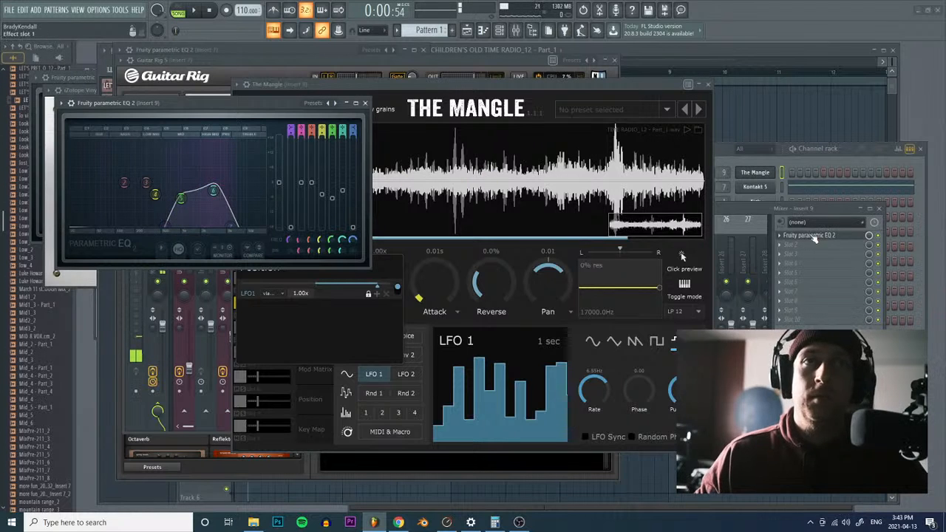
Step: Load Edison in the second effect slot of mixer insert 9, after the EQ
left_click(819, 212)
left_click(794, 245)
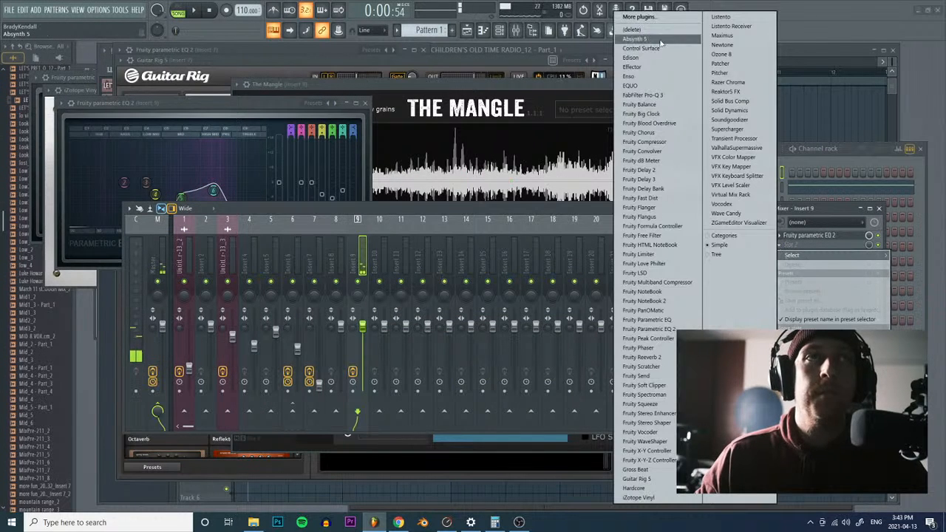
left_click(638, 58)
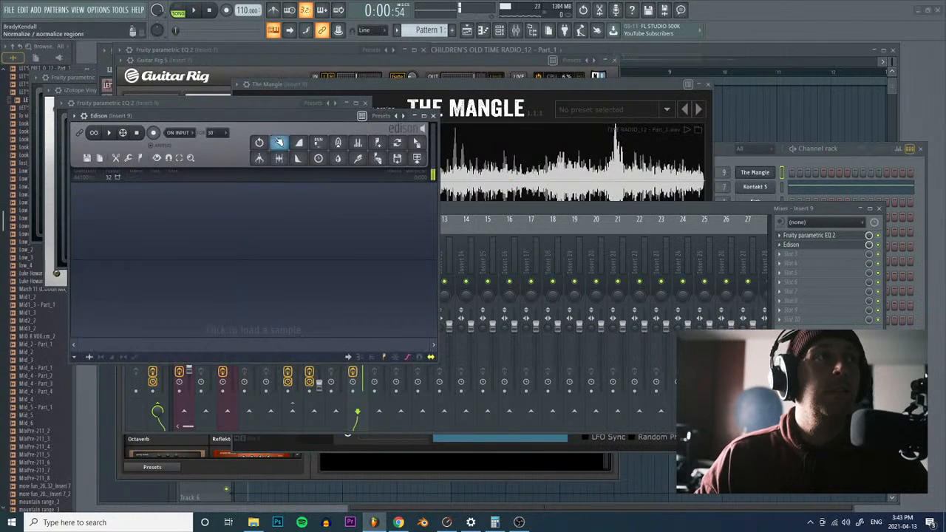
Step: Record about one minute of The Mangle's output in Edison using the On input mode
left_click(186, 133)
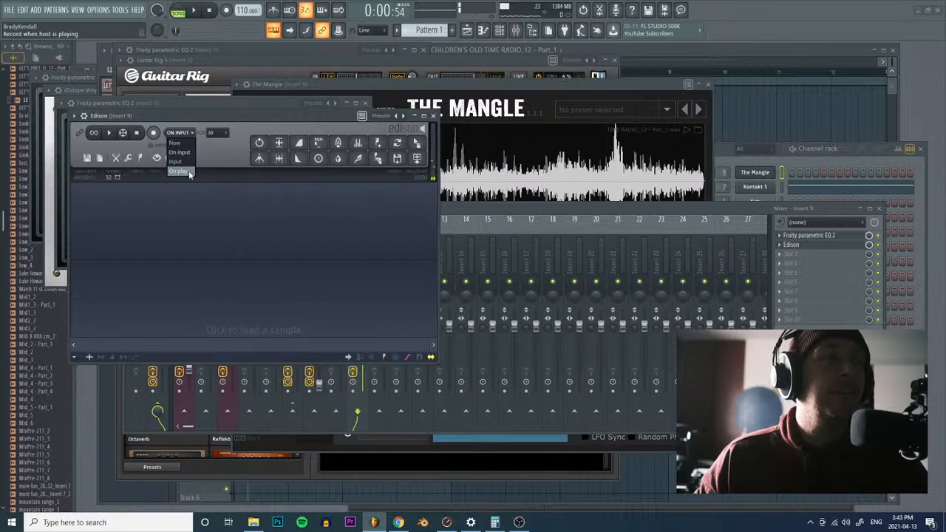
left_click(187, 155)
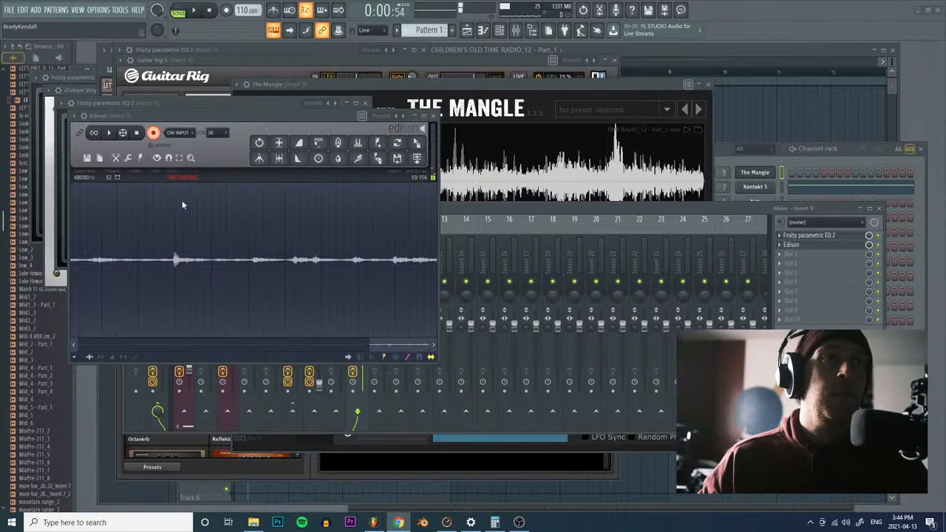
left_click(153, 133)
Step: Stop The Mangle's playing slots and send the Edison recording to the playlist as an audio clip
left_click(526, 86)
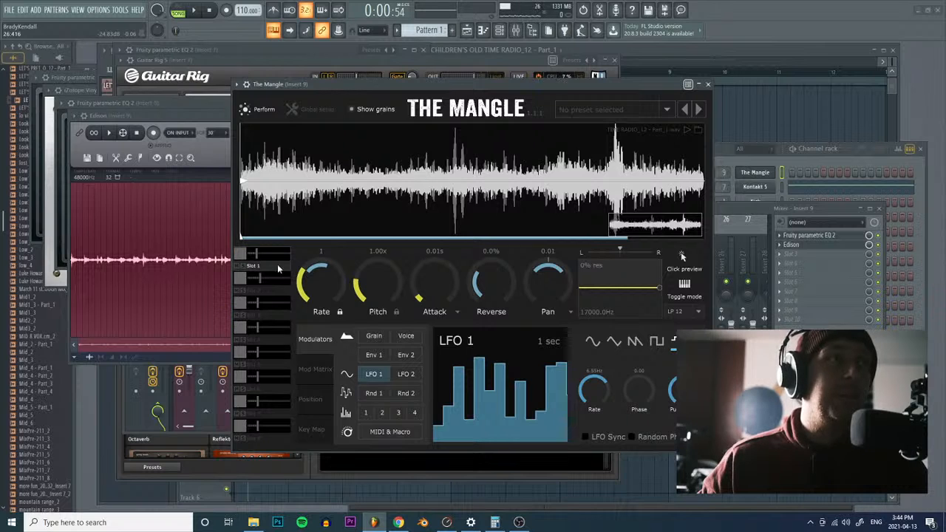
left_click(191, 157)
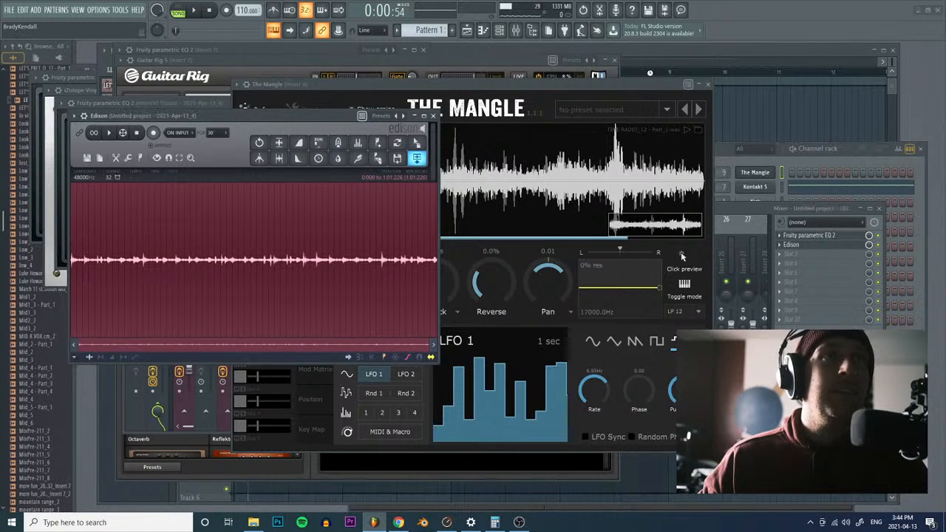
left_click(847, 157)
left_click(417, 158)
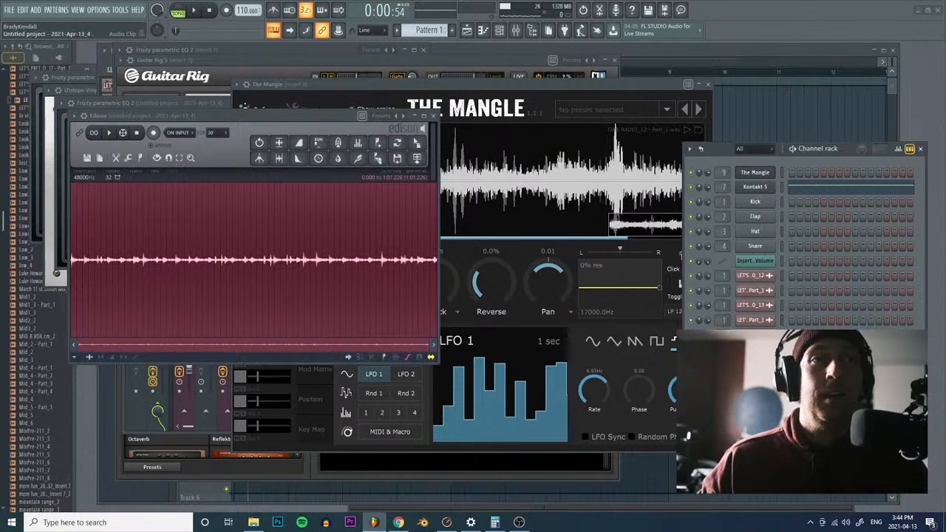
Step: Locate the recorded clip's file in the browser and load Untitled project - 2021-Apr-13_4.wav into The Mangle's Slot 1
left_click(163, 132)
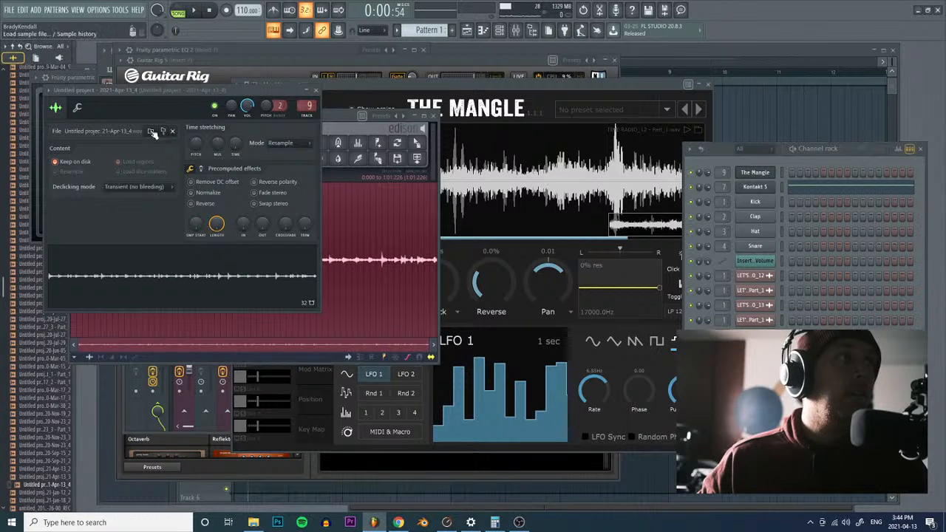
left_click(533, 96)
left_click_drag(40, 485, 334, 229)
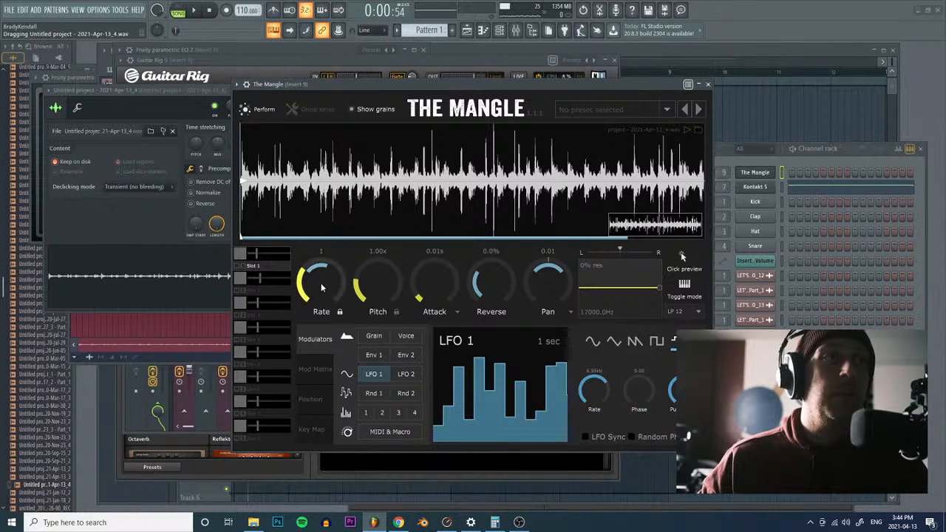
Step: Start playback of Slot 1, raise its gain to the maximum and set its grain rate to 1/4
left_click(241, 257)
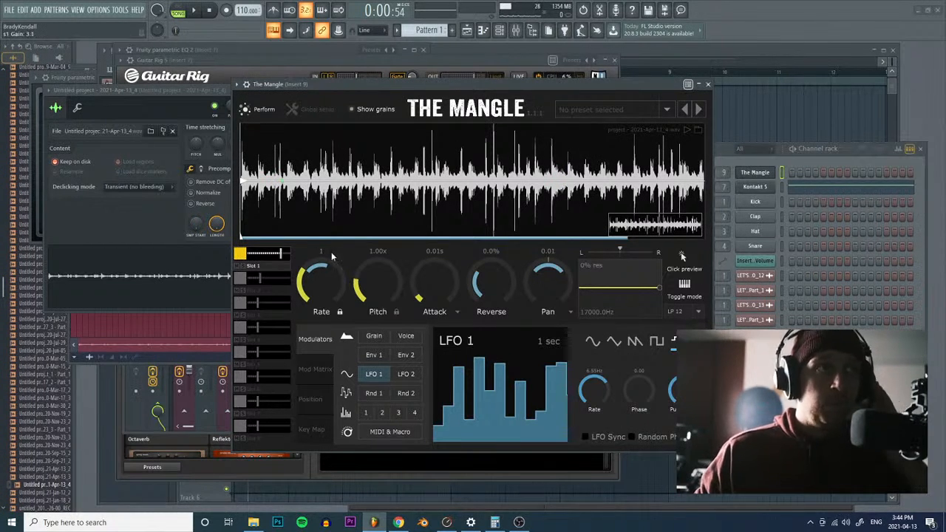
left_click_drag(329, 284, 338, 251)
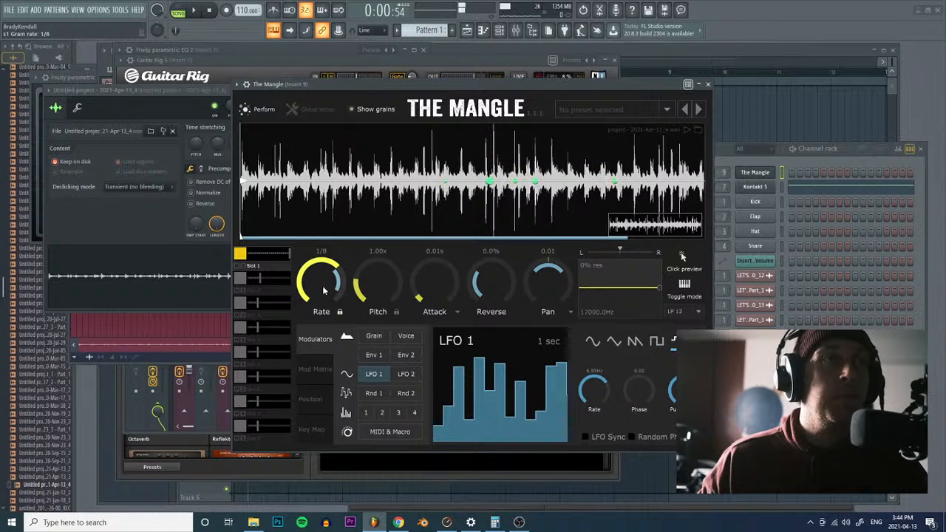
left_click_drag(321, 288, 326, 314)
Step: Set both the grain attack and the grain release of Slot 1 to 3.00 s
left_click_drag(435, 281, 439, 139)
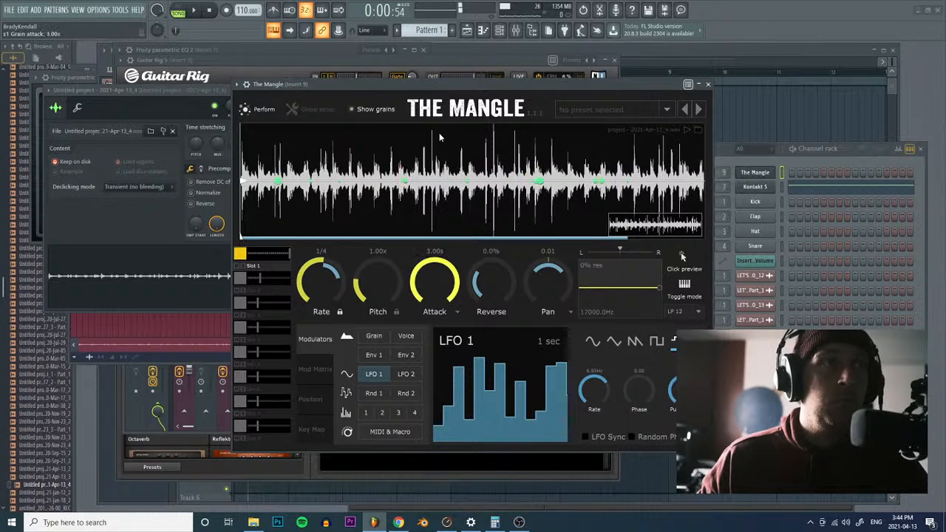
left_click(457, 311)
left_click(450, 383)
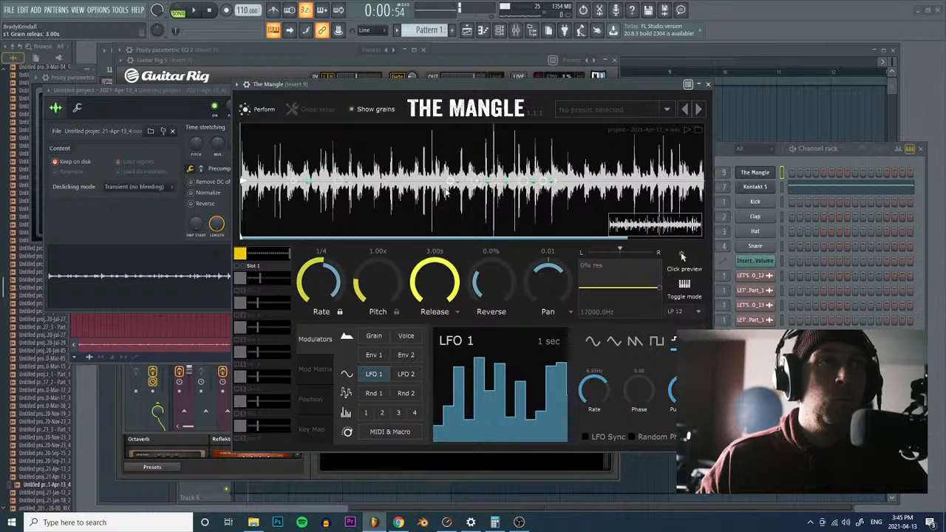
Step: Set Slot 1's grain rate to 2, its pitch to 0.75x and its reverse amount to 14.0%
left_click_drag(309, 301, 315, 325)
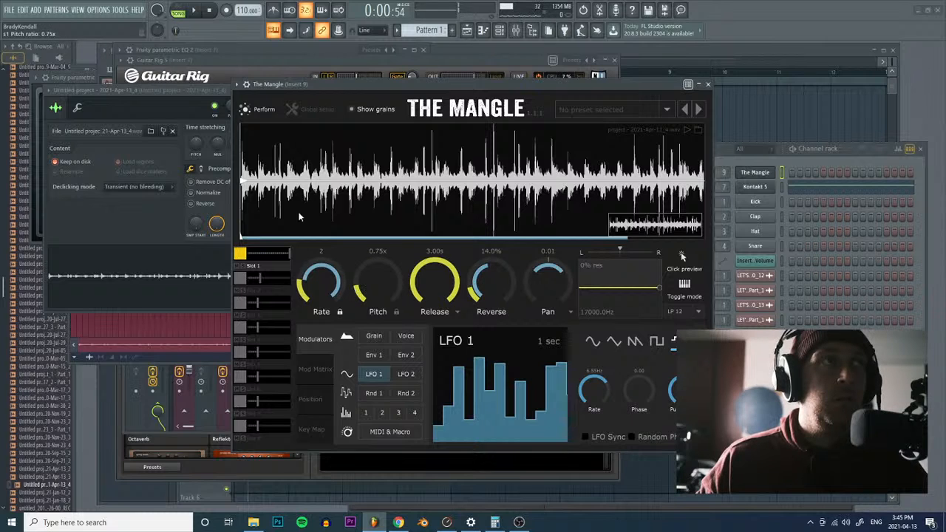
key("space")
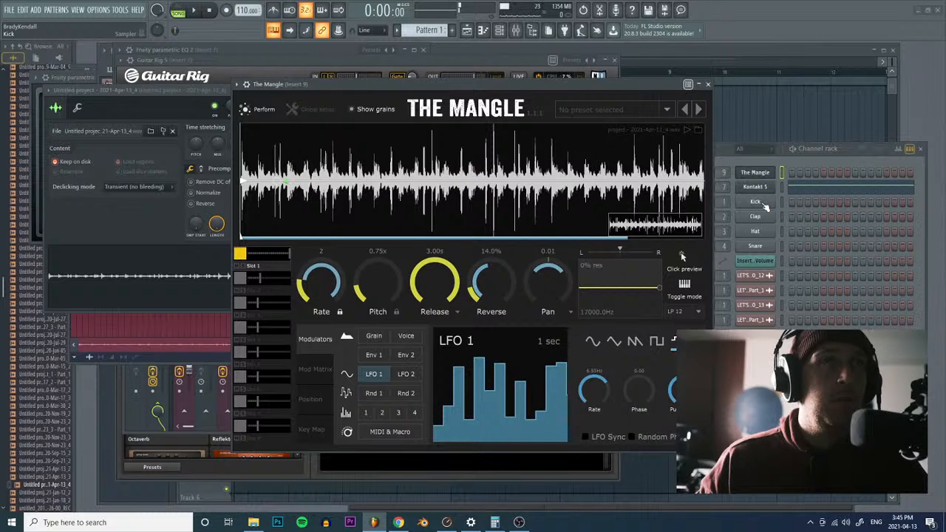
Step: Set Slot 1's grain rate to 1/2 and reduce the LFO 1 modulation on that rate
left_click_drag(313, 296, 322, 266)
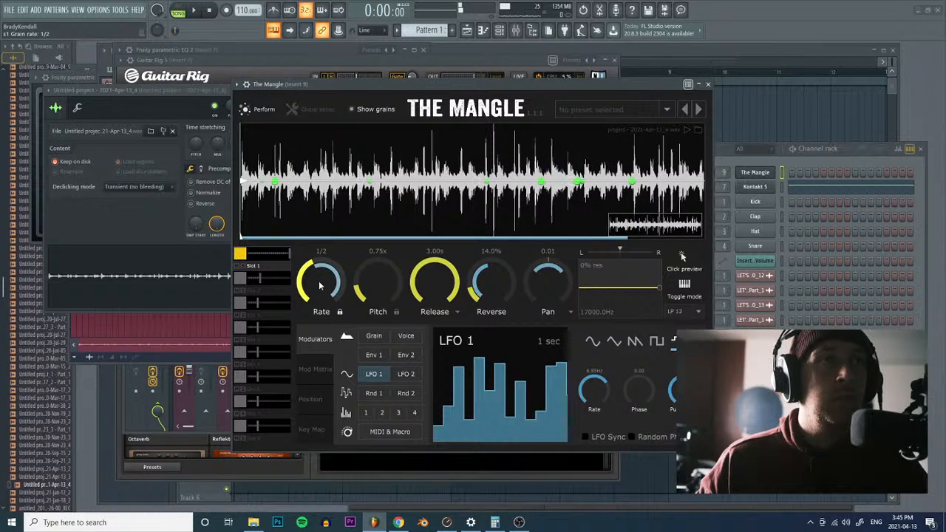
right_click(318, 283)
left_click_drag(334, 368, 325, 367)
left_click_drag(323, 285, 322, 295)
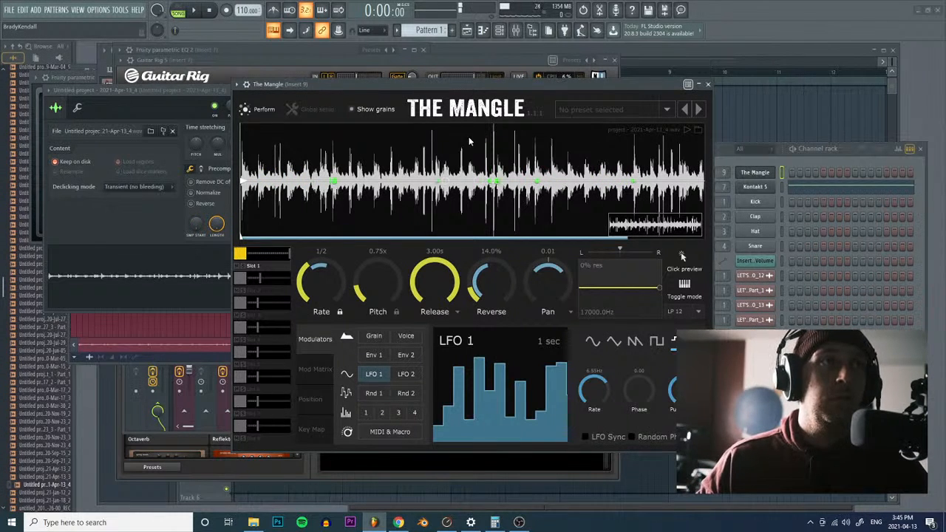
Step: Delete the radio sample clips and the earlier recorded clip from playlist Tracks 3 to 5
left_click(195, 11)
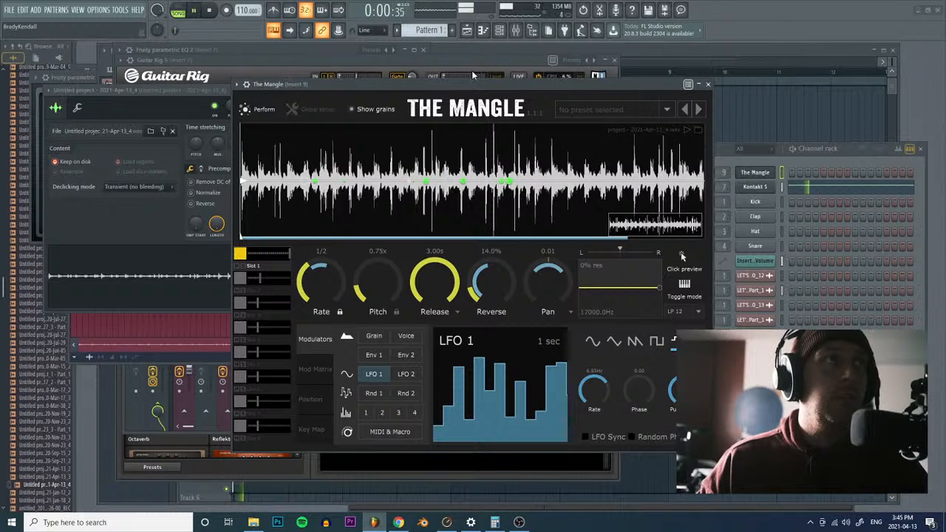
left_click(666, 49)
key("space")
right_click(269, 126)
right_click(348, 243)
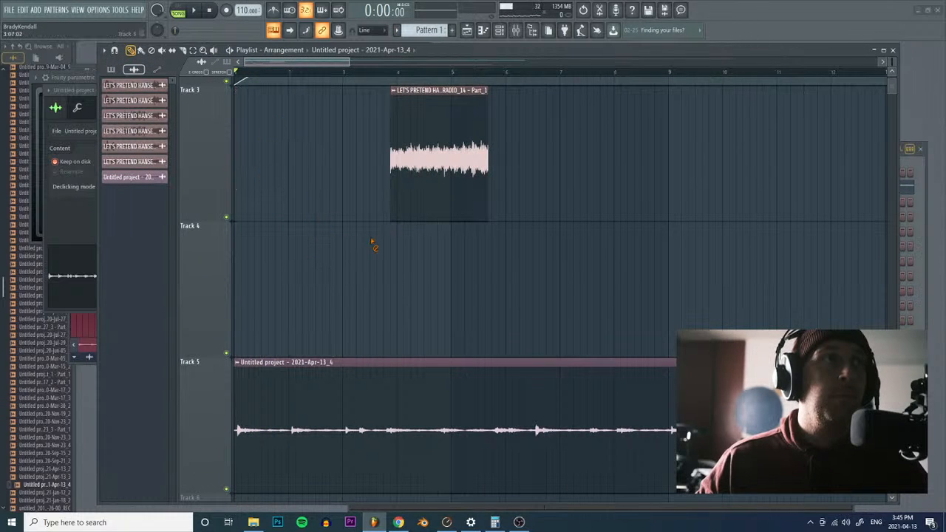
right_click(425, 167)
right_click(373, 406)
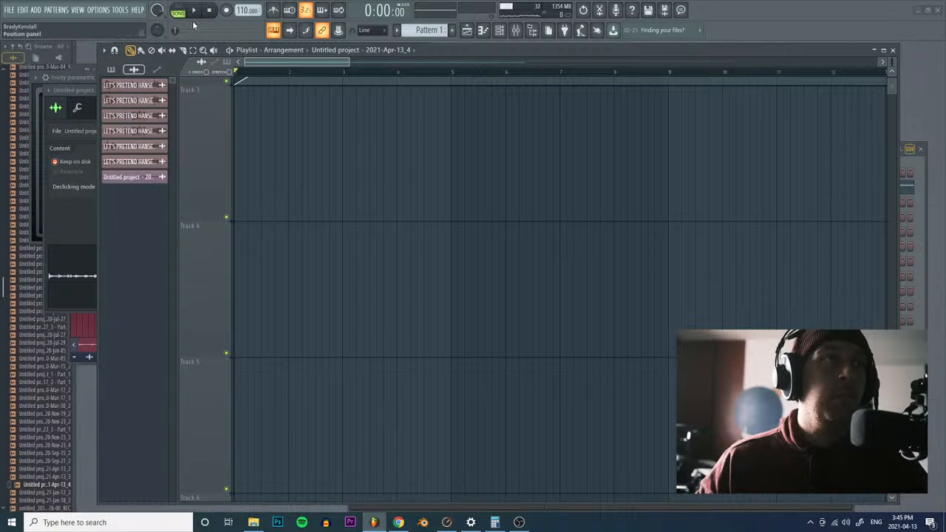
Step: Play the song from the start with The Mangle open and lower mixer track 9 to about -4.6 dB
key("F6")
left_click(761, 174)
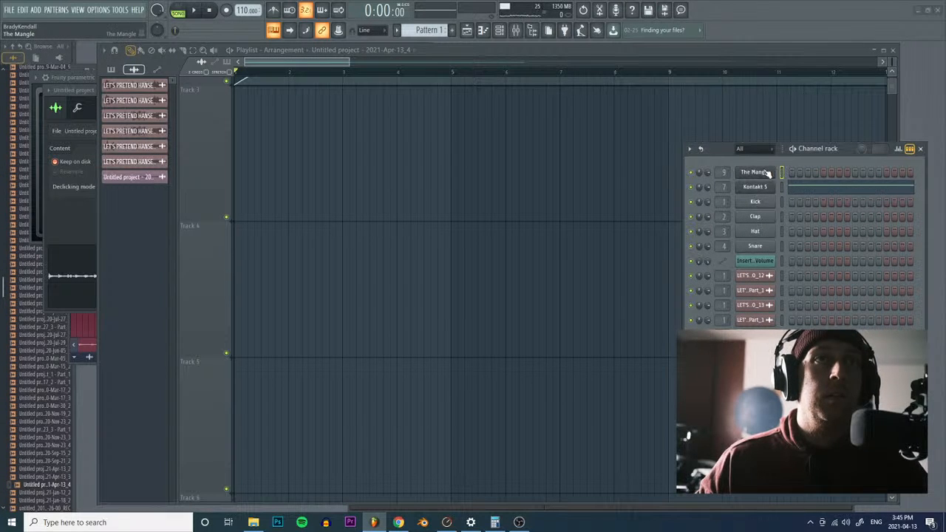
left_click(194, 10)
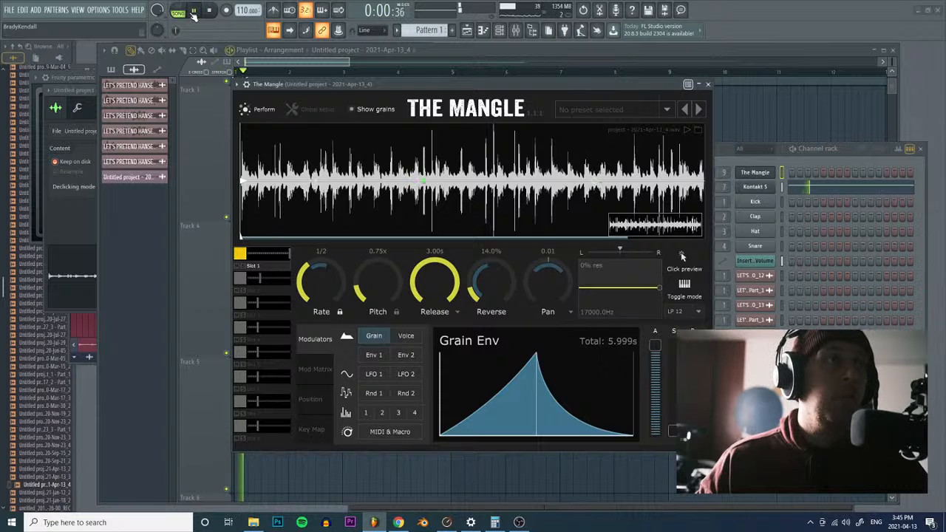
left_click(515, 29)
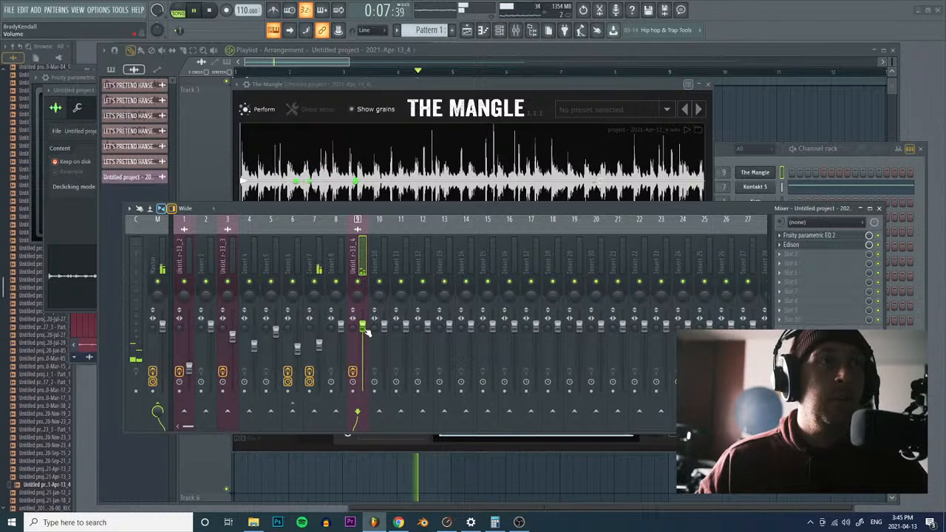
left_click_drag(362, 325, 362, 340)
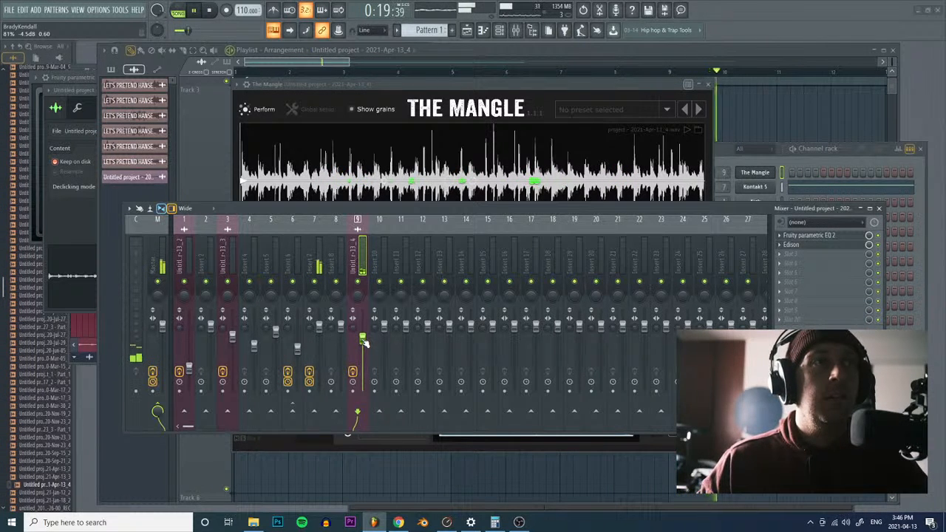
left_click_drag(363, 340, 364, 341)
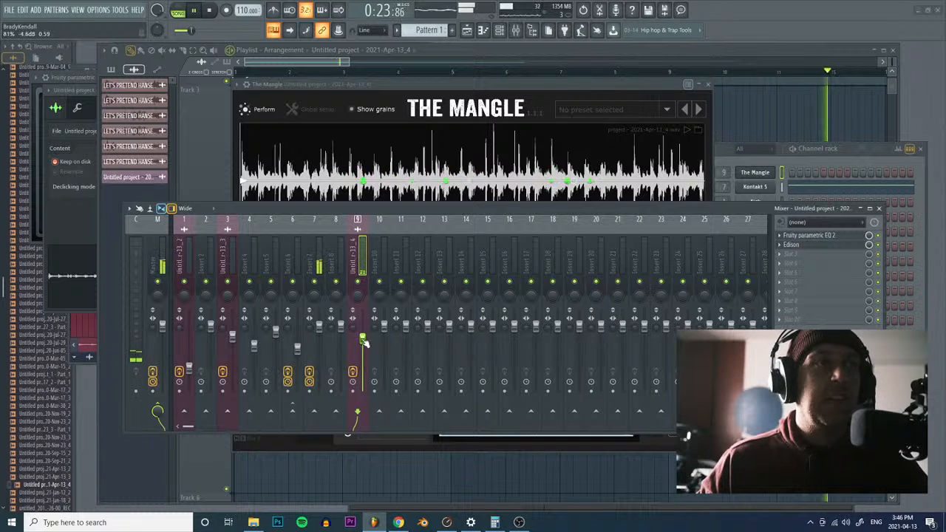
left_click(158, 256)
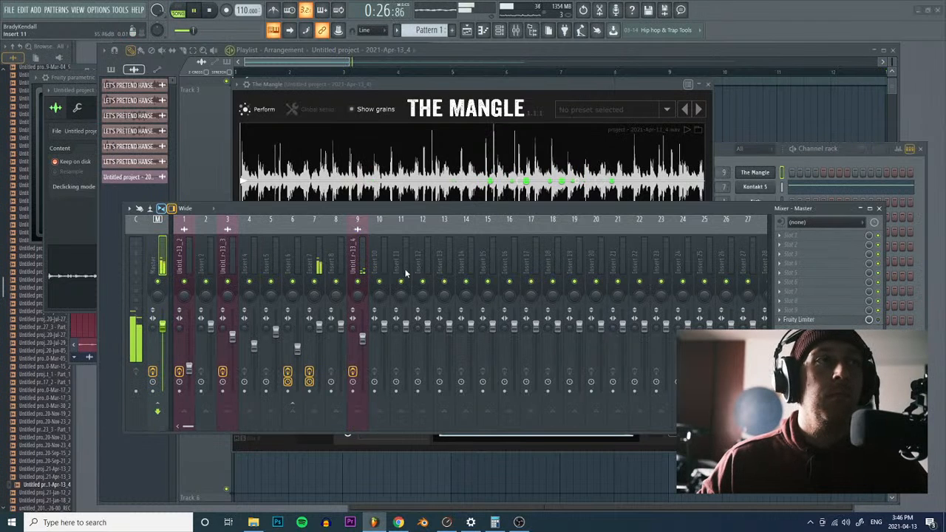
Step: Record about 1:04 minutes of the Mangle texture in Edison on mixer track 9, and stop Slot 1 once recording is stopped
left_click(362, 270)
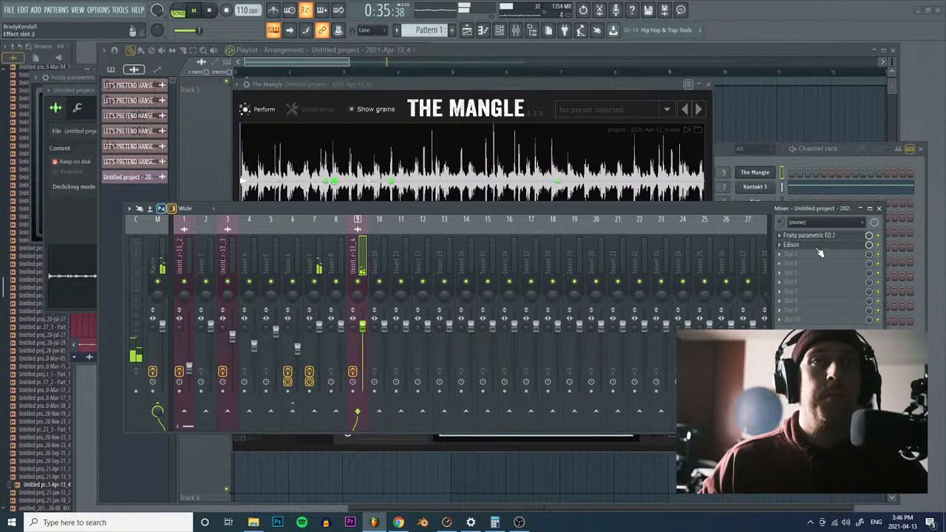
left_click(791, 244)
key("Delete")
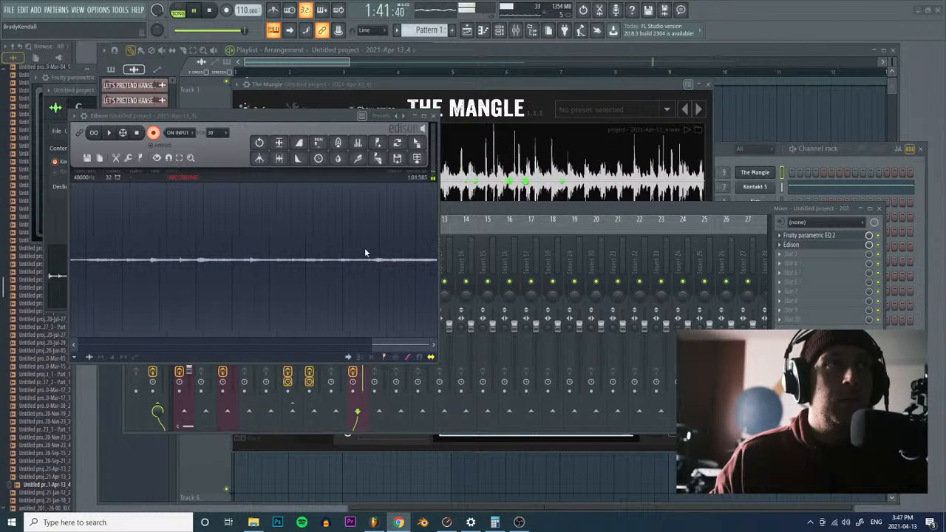
left_click(153, 133)
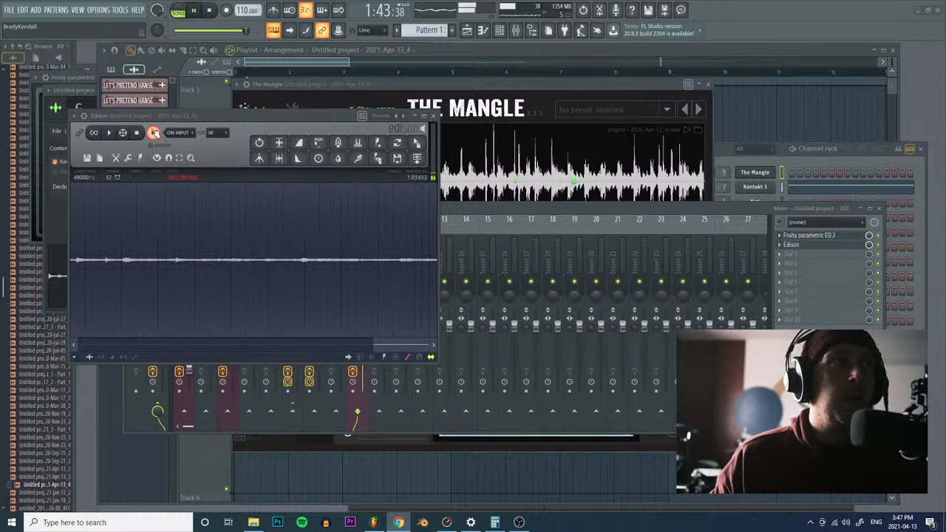
left_click(509, 84)
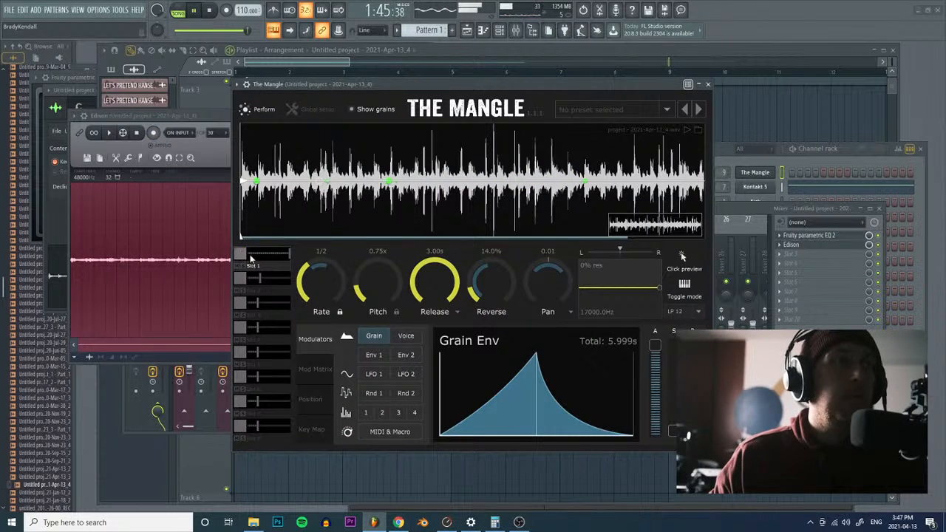
Step: Delete the first radio sample channel below the Insert 7 volume automation from the channel rack
left_click(846, 151)
right_click(755, 273)
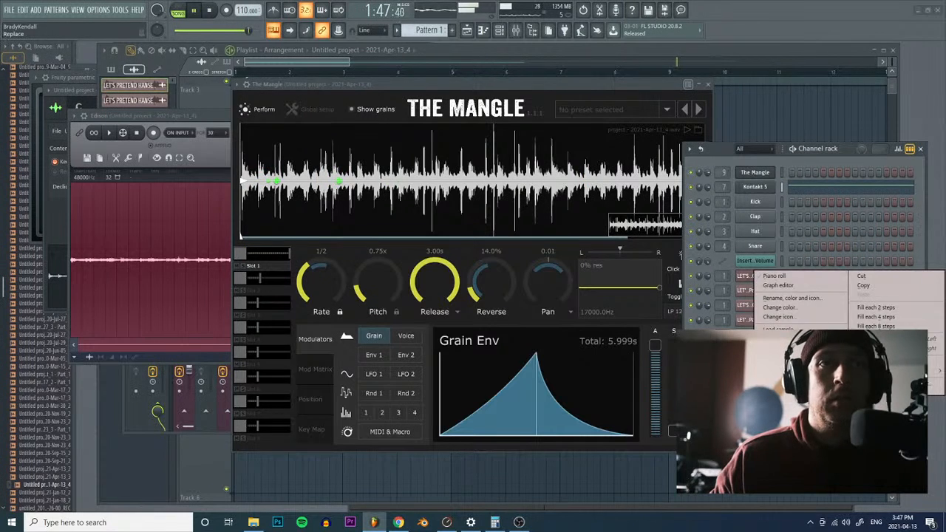
left_click(772, 369)
left_click(522, 288)
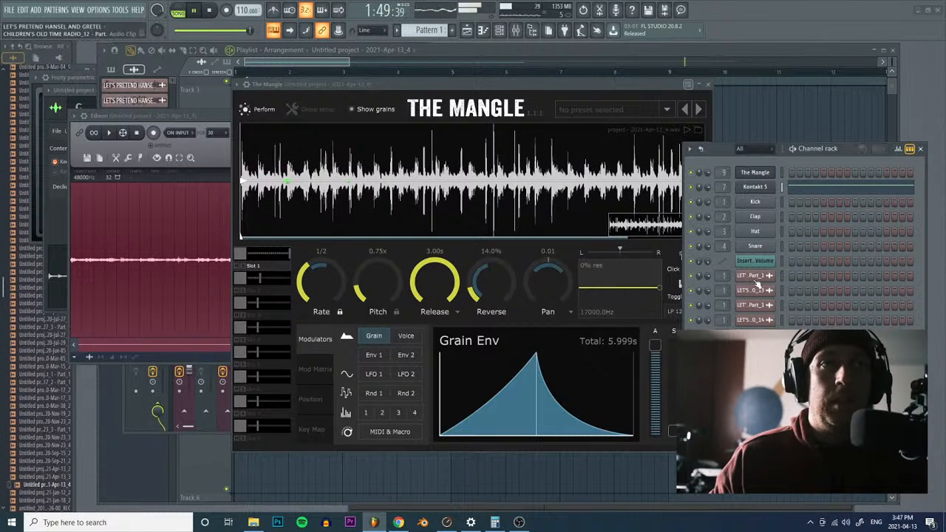
Step: Send the new Edison recording to the start of playlist Track 3 as an audio clip
left_click(195, 137)
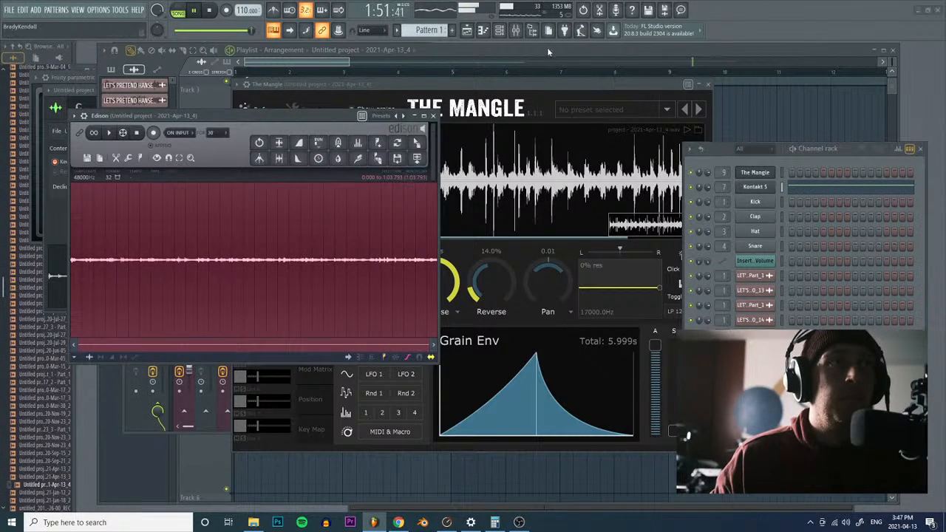
left_click(535, 58)
left_click(205, 52)
right_click(320, 175)
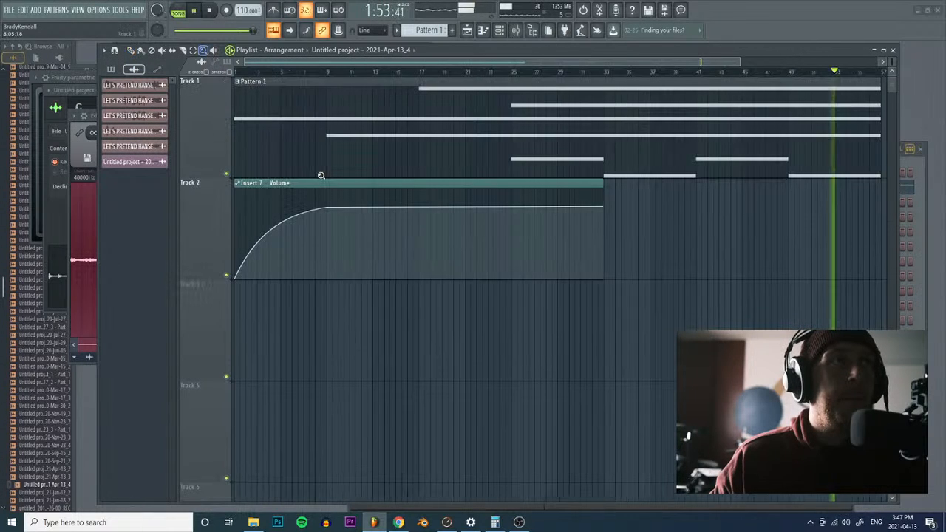
left_click(95, 144)
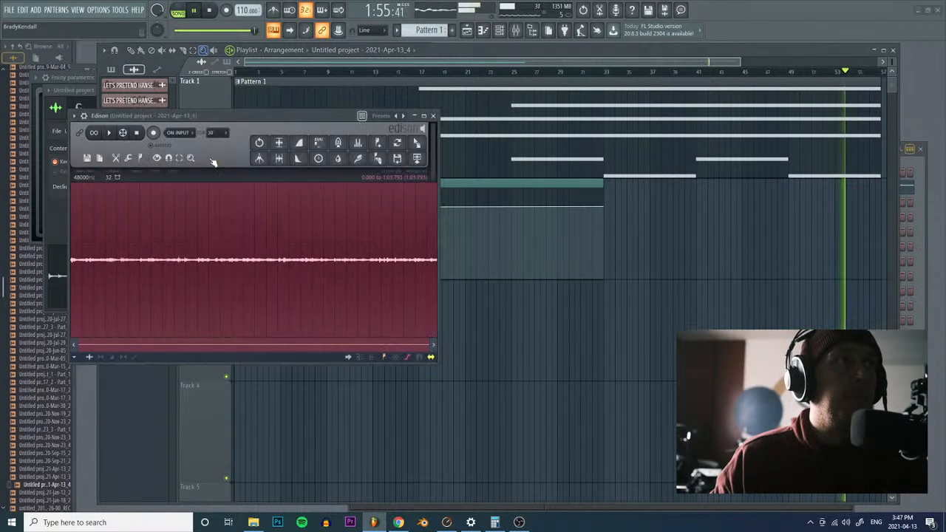
left_click(417, 158)
Step: Delete the five remaining radio sample channels from the channel rack, keeping the two recorded project clips
left_click(924, 232)
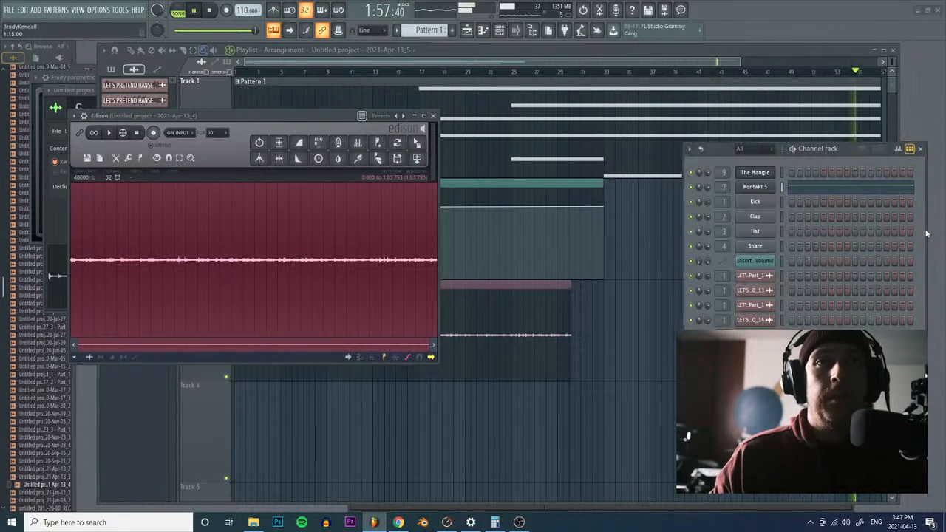
right_click(770, 278)
left_click(785, 372)
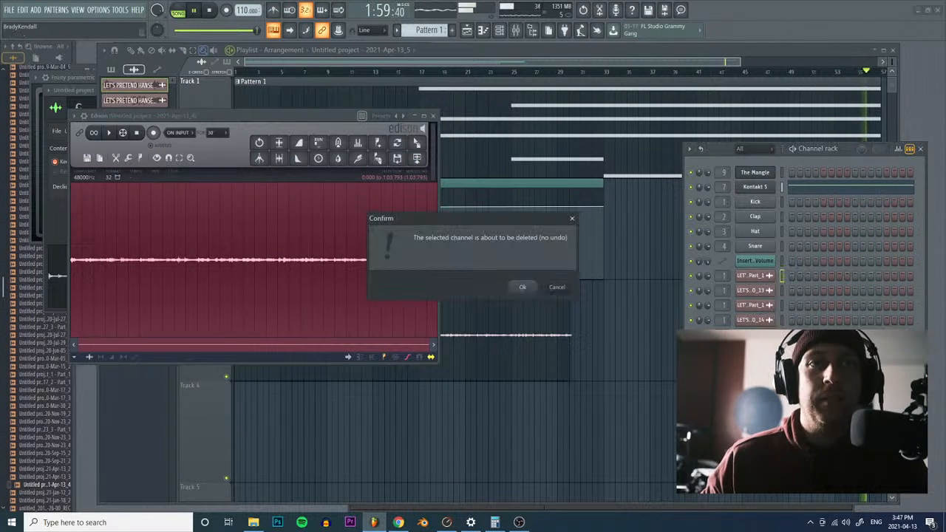
left_click(521, 289)
right_click(738, 272)
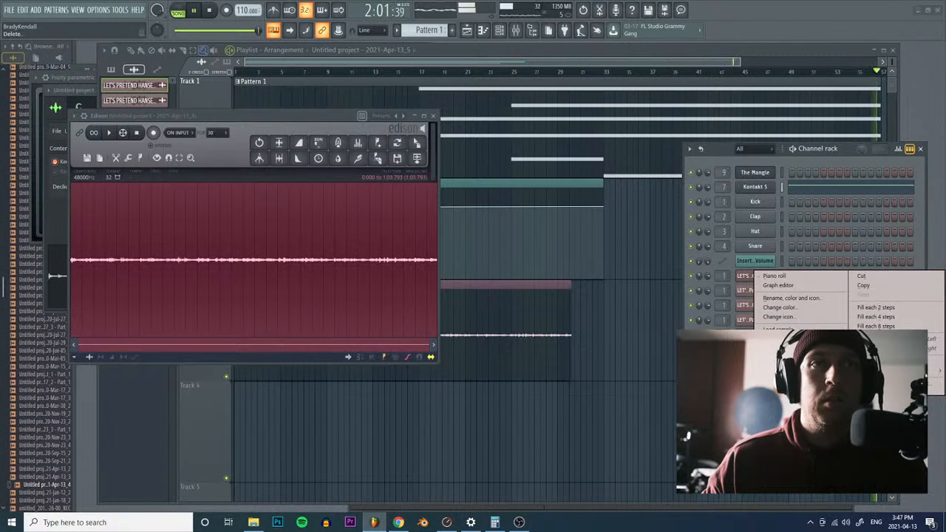
left_click(752, 366)
left_click(522, 287)
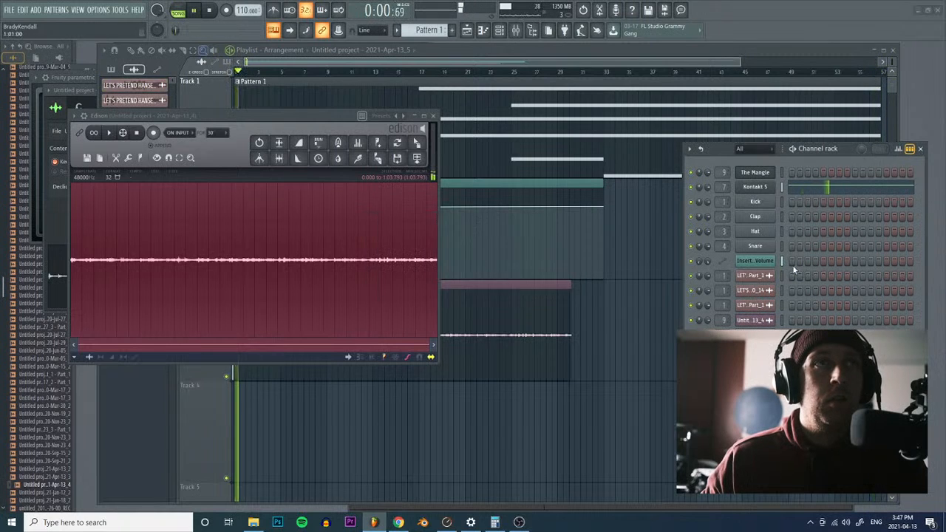
right_click(750, 276)
left_click(765, 370)
left_click(522, 287)
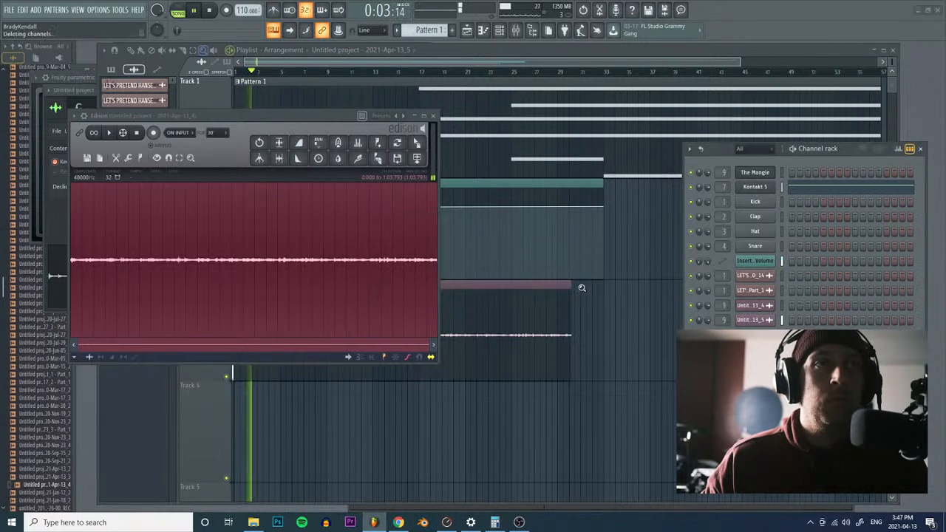
right_click(766, 287)
left_click(768, 381)
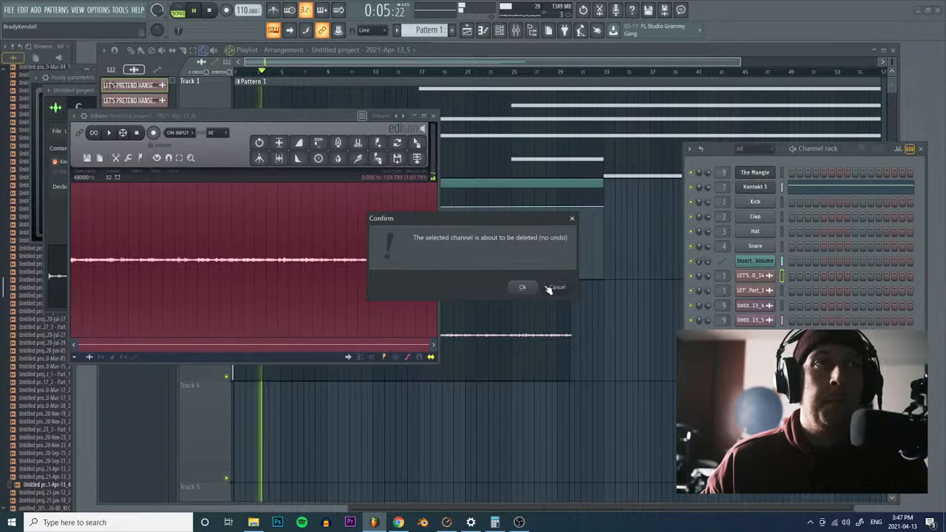
left_click(522, 287)
right_click(750, 275)
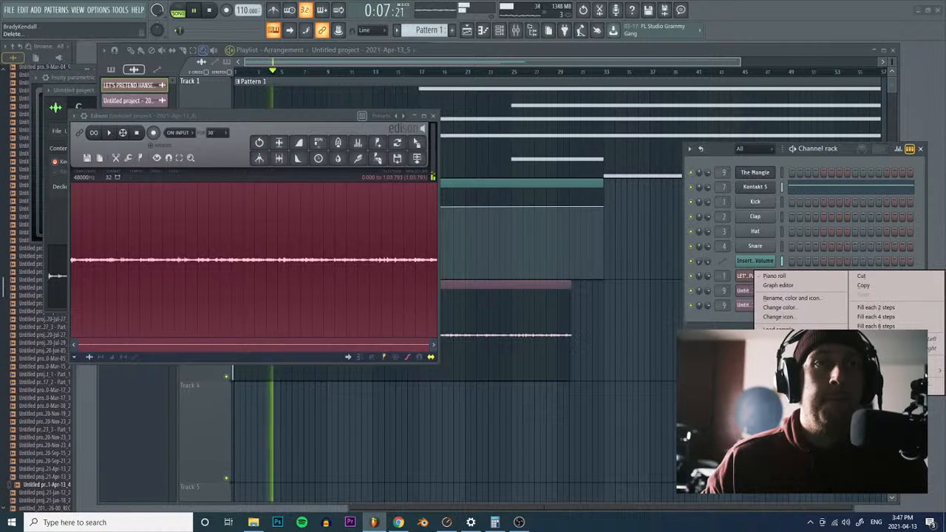
left_click(764, 370)
left_click(522, 287)
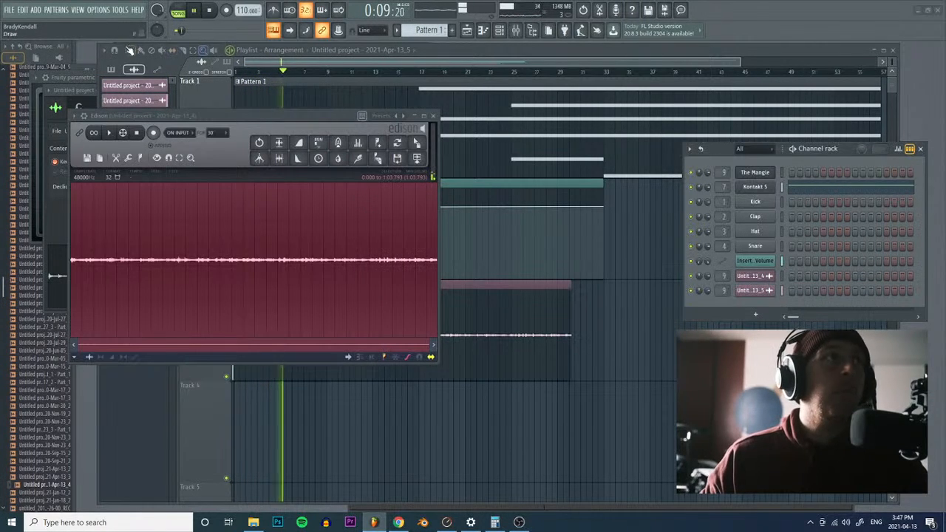
Step: Time-stretch the recorded clip on Track 3 so that it ends at about bar 45
left_click(136, 55)
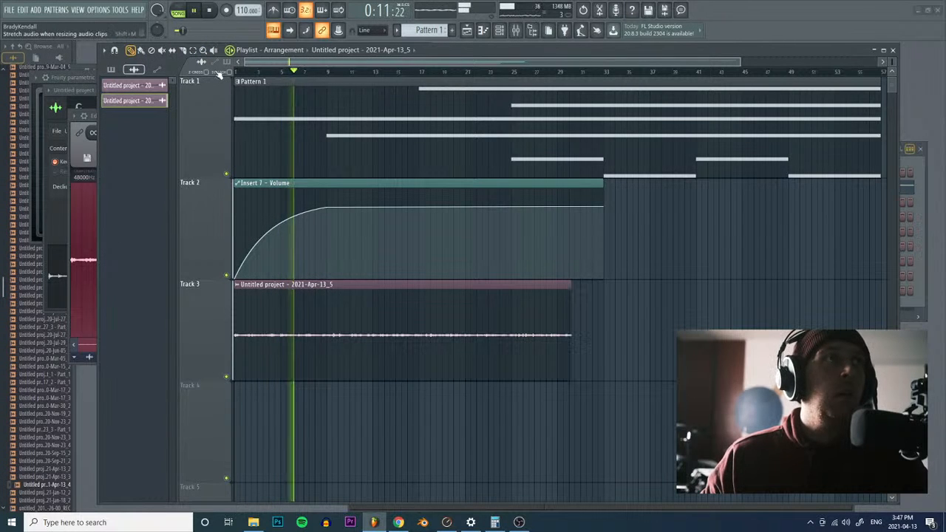
left_click_drag(570, 320, 739, 325)
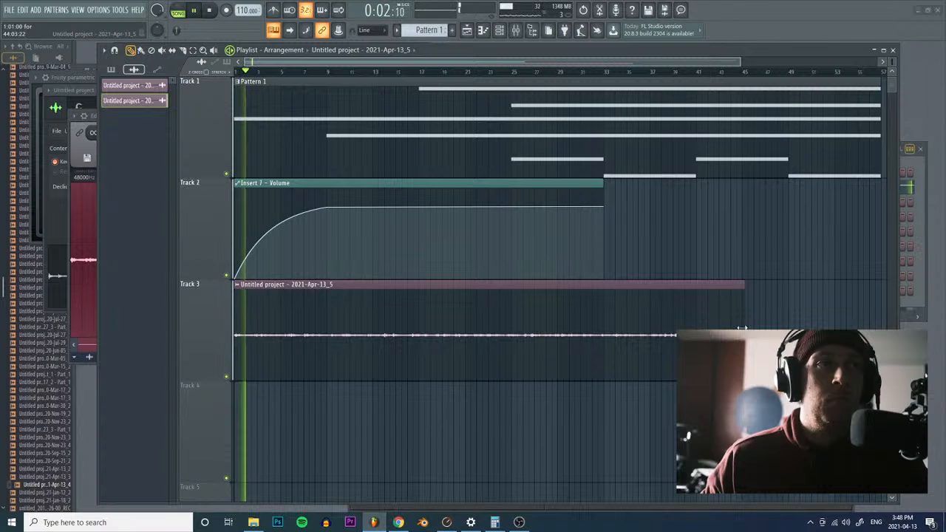
Step: In mixer track 9's Parametric EQ 2, lower the low-cut frequency, raise the upper-mid band and set the high cut to about 4284 Hz
key("F6")
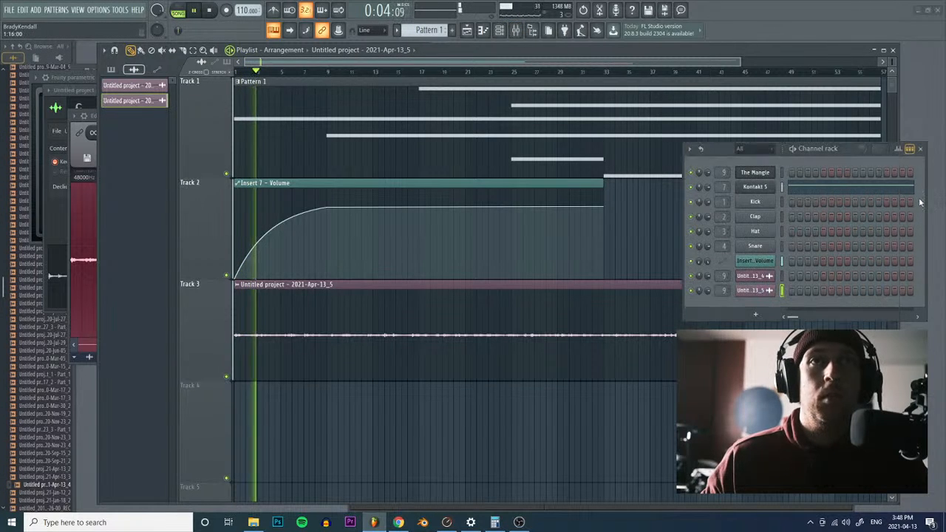
key("F9")
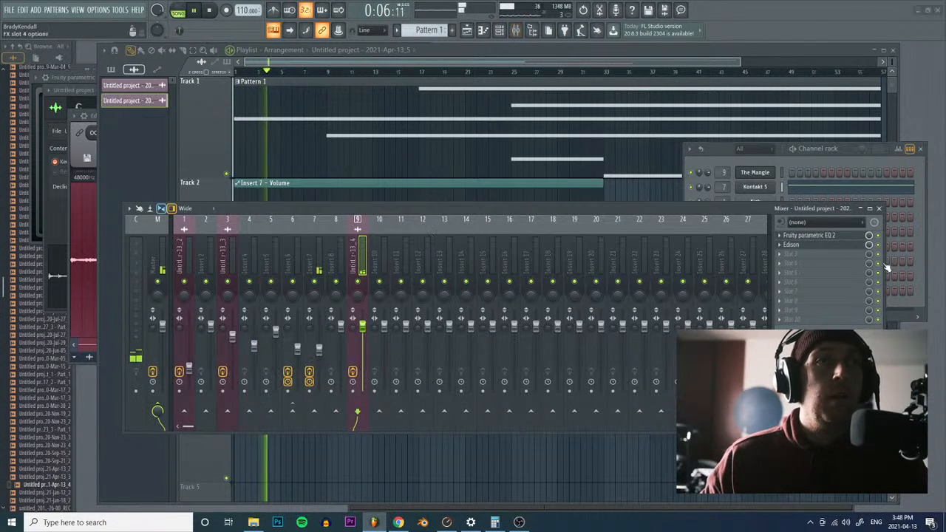
left_click(807, 236)
left_click_drag(181, 224, 160, 229)
left_click_drag(181, 198, 182, 178)
left_click_drag(231, 224, 208, 223)
left_click_drag(184, 181, 197, 182)
mouse_move(209, 223)
left_mouse_down()
mouse_move(246, 221)
mouse_move(227, 216)
left_mouse_up()
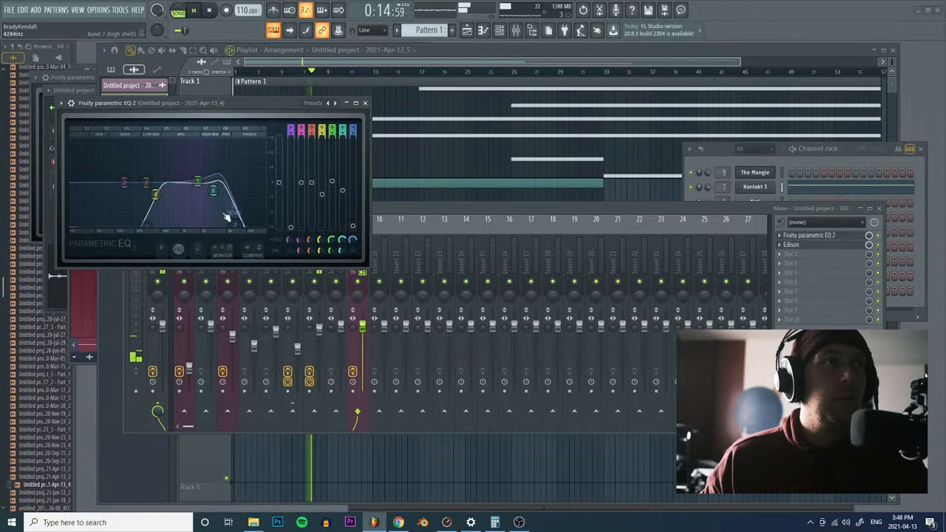
Step: Toggle the Parametric EQ 2 and Edison slots on mixer track 9 and lower the track's volume to balance the texture
left_click(879, 243)
left_click(878, 236)
left_click(878, 244)
left_click_drag(362, 327, 362, 344)
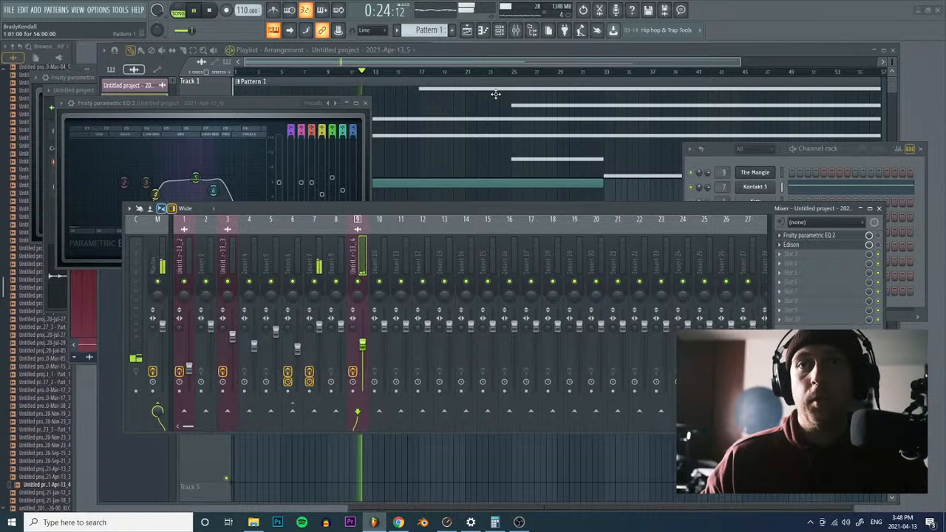
left_click_drag(362, 347, 363, 344)
Step: Open the newest recorded audio clip's channel settings and turn on Reverse
left_click(490, 62)
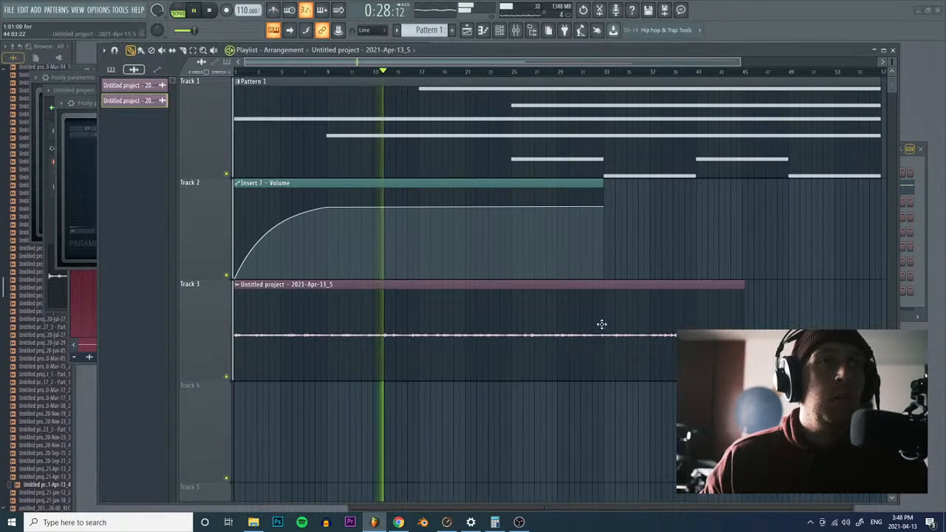
key("F6")
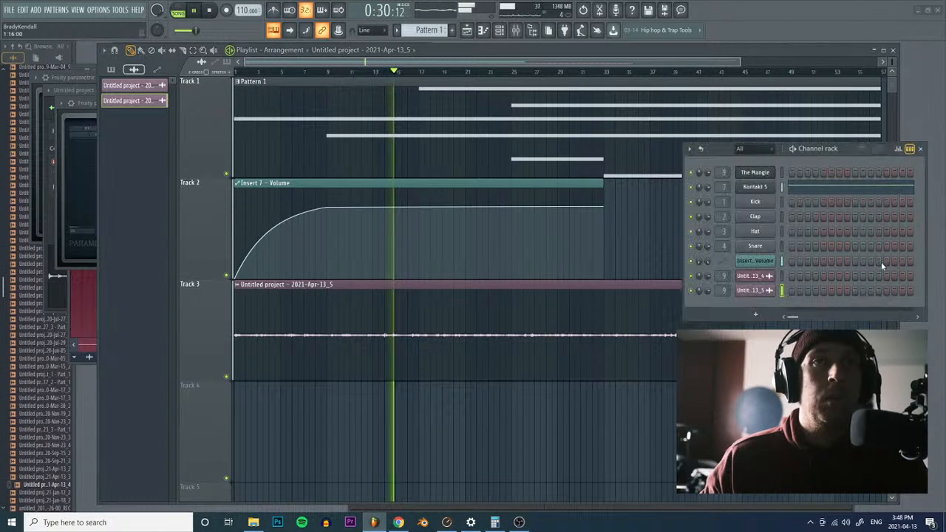
left_click(752, 291)
left_click(214, 217)
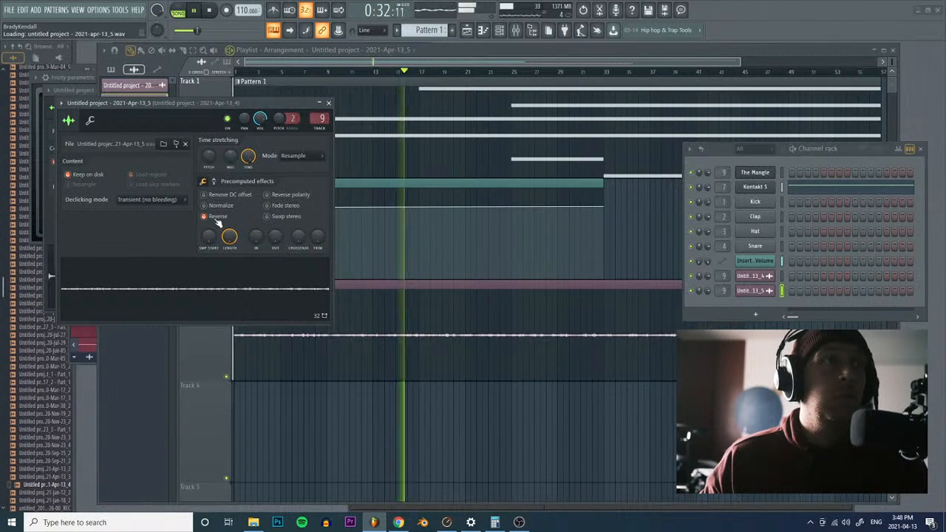
Step: Clone the reversed audio clip's channel and turn off Reverse on the copy
right_click(758, 293)
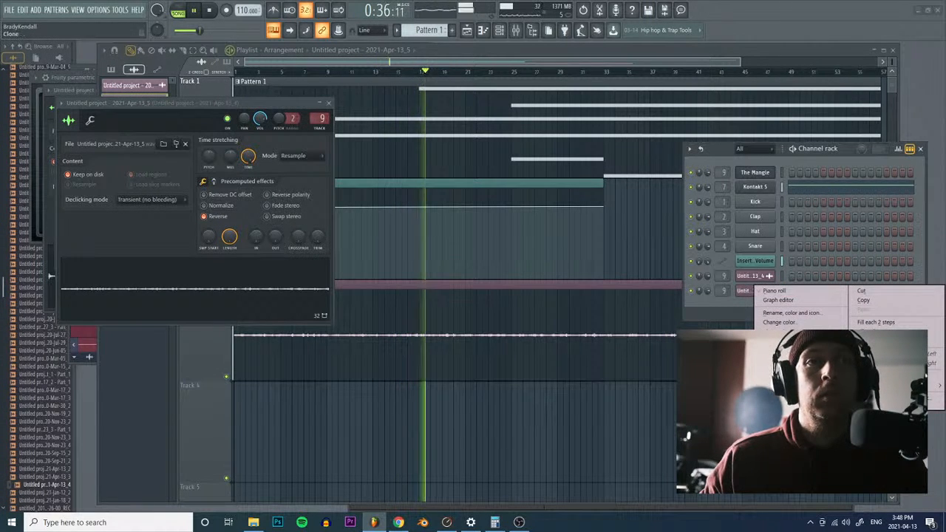
left_click(774, 356)
left_click(751, 305)
left_click_drag(223, 297, 802, 302)
key("F6")
left_click(766, 305)
left_click(769, 305)
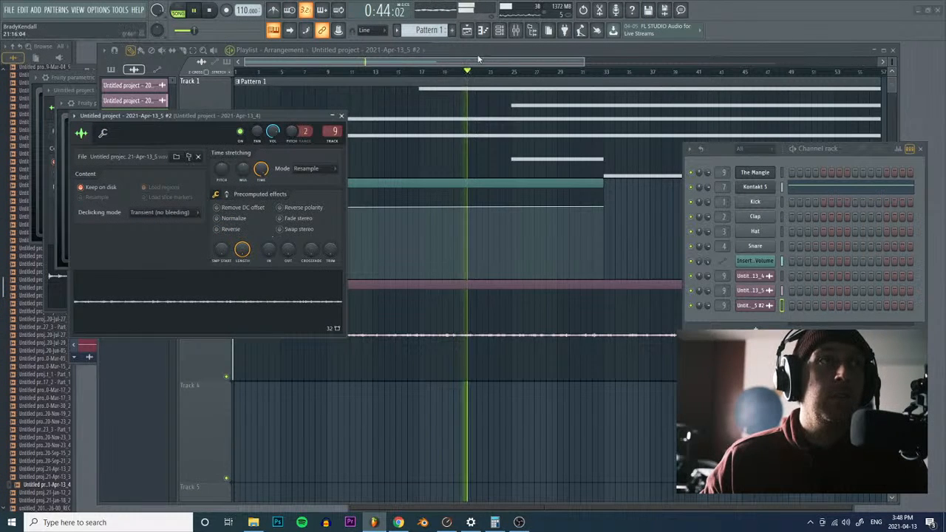
Step: Place the cloned clip on Track 3 at about bar 45 and align its start exactly with the end of the first clip
left_click(480, 66)
left_click_drag(480, 66, 496, 67)
left_click(202, 51)
left_click_drag(702, 296, 674, 381)
left_click_drag(285, 258, 574, 323)
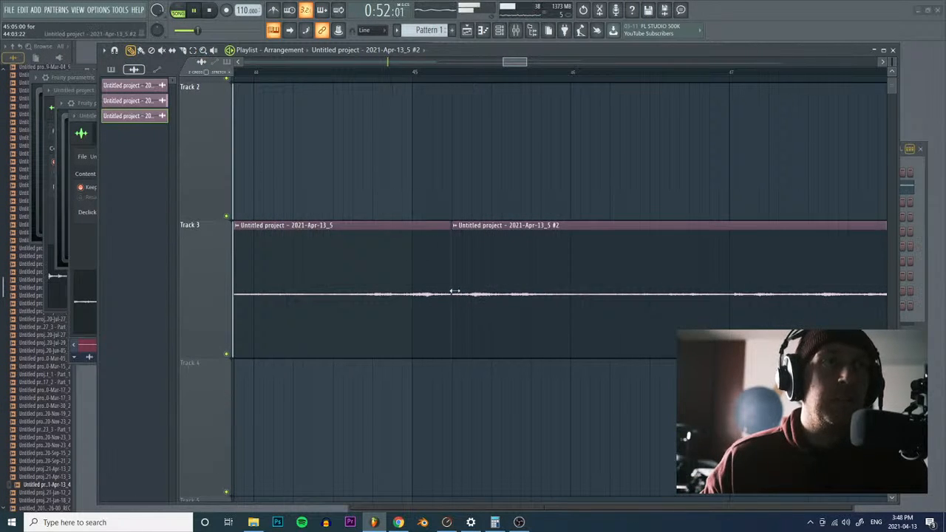
left_click_drag(285, 242, 683, 298)
left_click_drag(565, 270, 765, 336)
left_click_drag(477, 257, 665, 317)
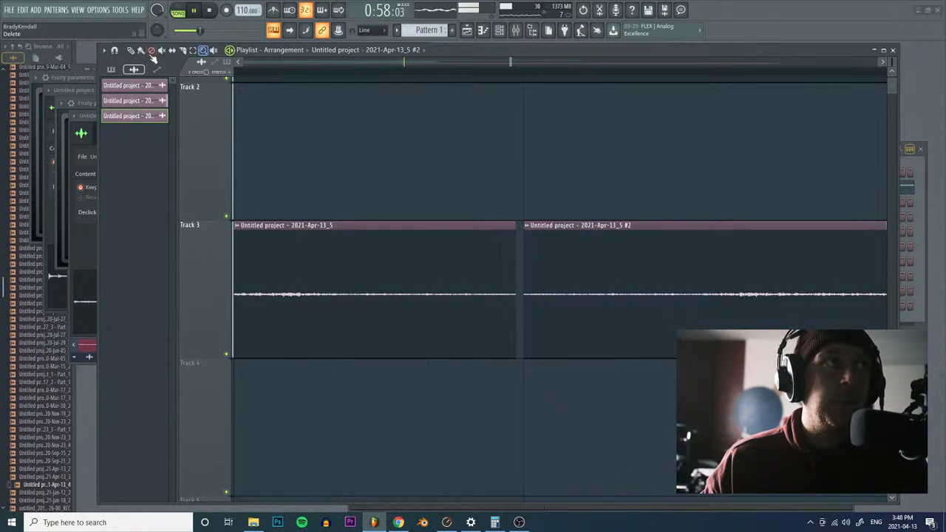
left_click_drag(596, 299, 587, 303)
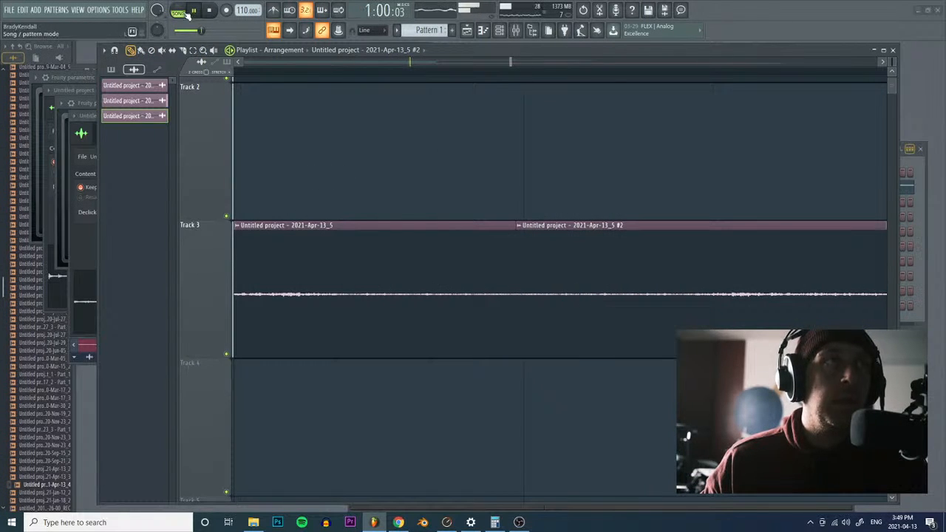
Step: In Pattern 1's Kontakt 5 piano roll, add a C5 note at bar 57 and a G4 note at bar 65, and lengthen the G5 note
right_click(397, 219)
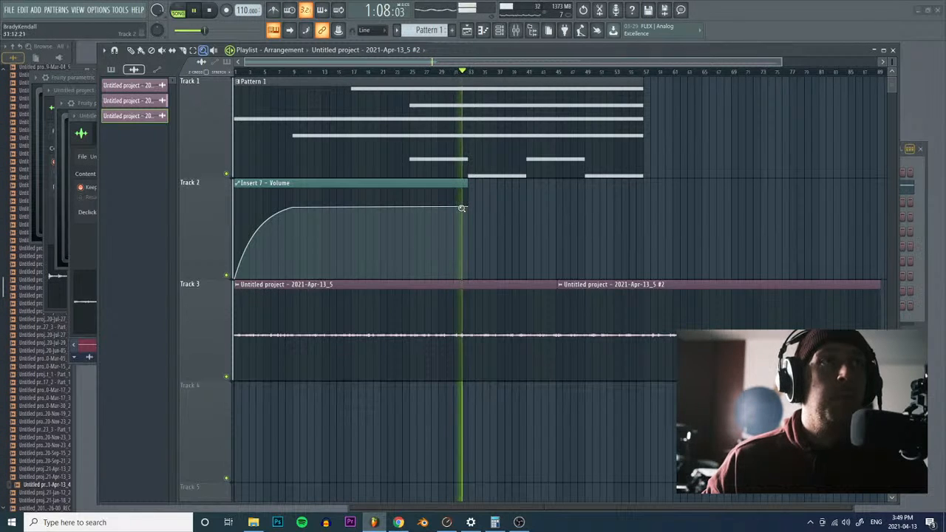
left_click(131, 51)
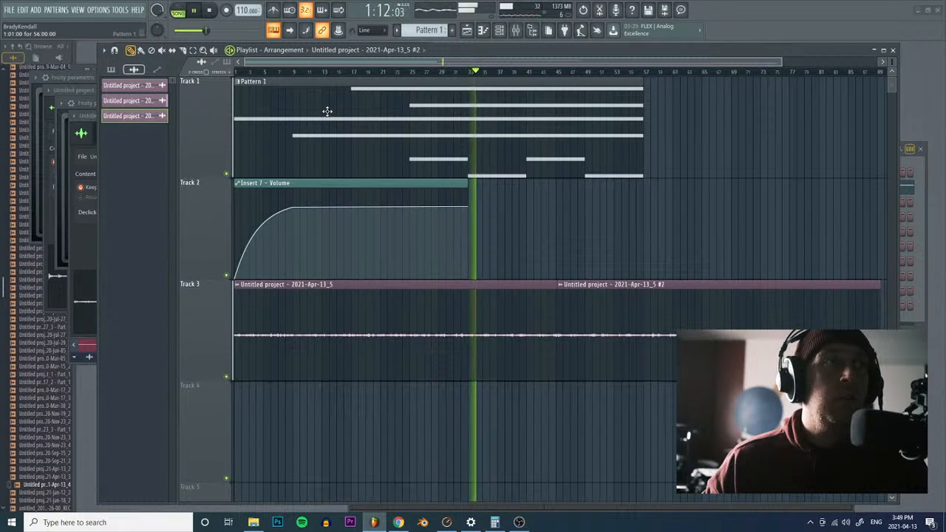
double_click(534, 131)
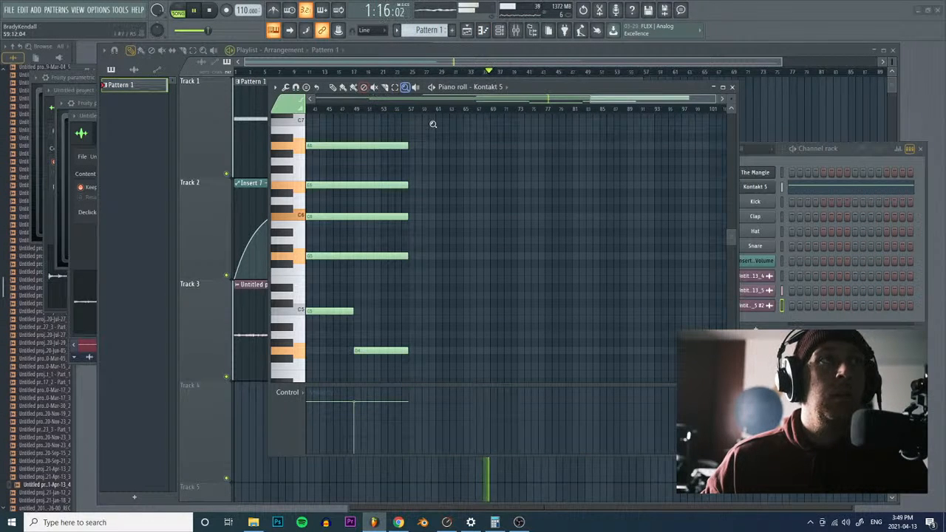
right_click(419, 154)
left_click(332, 87)
left_click_drag(474, 100, 571, 118)
left_click(610, 311)
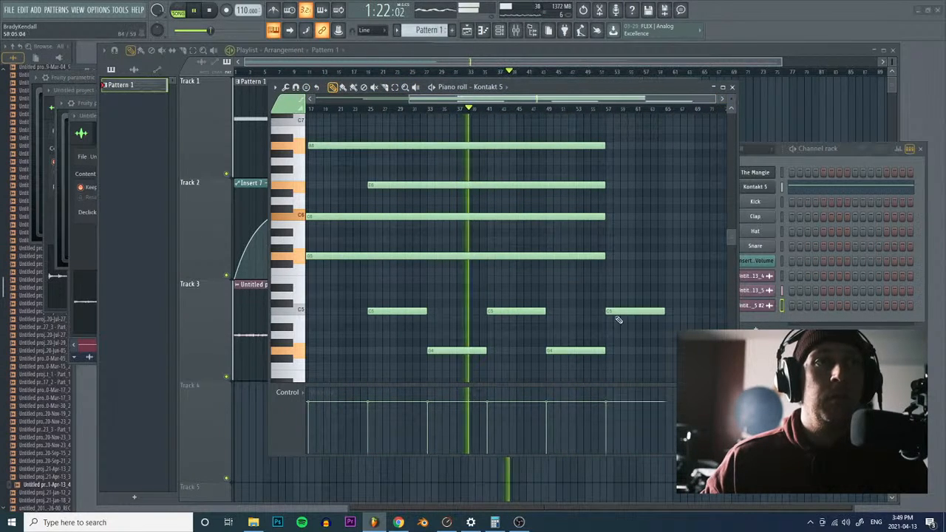
left_click_drag(613, 262, 683, 266)
double_click(405, 88)
left_click(333, 88)
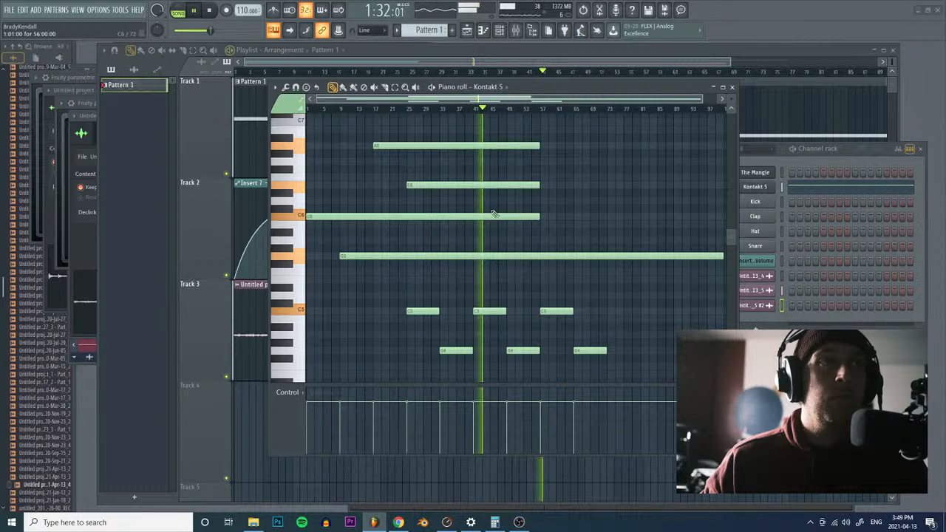
Step: Slice the four sustained upper notes at bar 49 and delete the parts after the cut
left_click(385, 87)
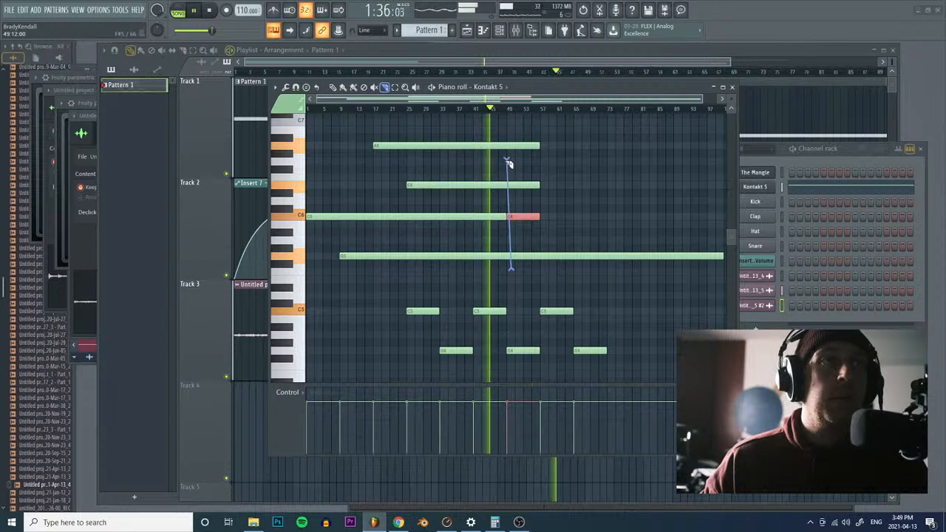
left_click_drag(509, 164, 506, 161)
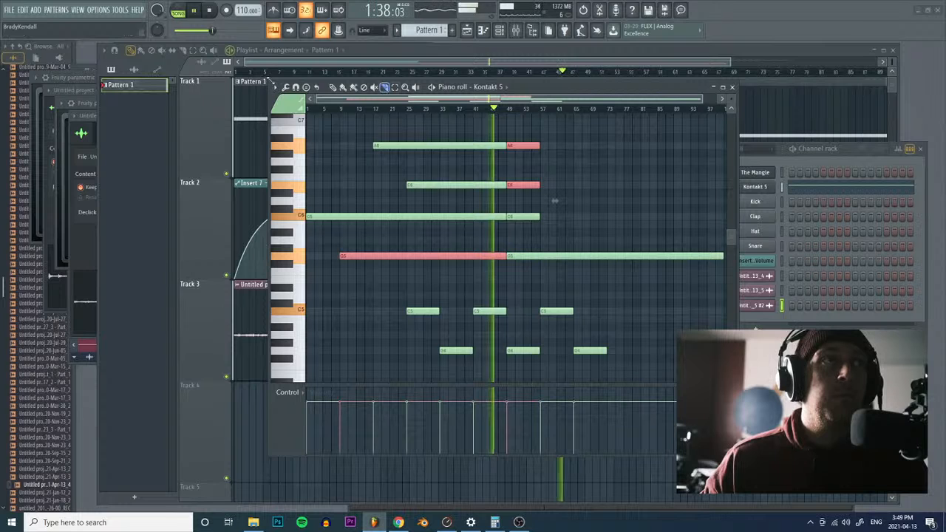
left_click(335, 88)
right_click(528, 146)
right_click(527, 185)
right_click(525, 216)
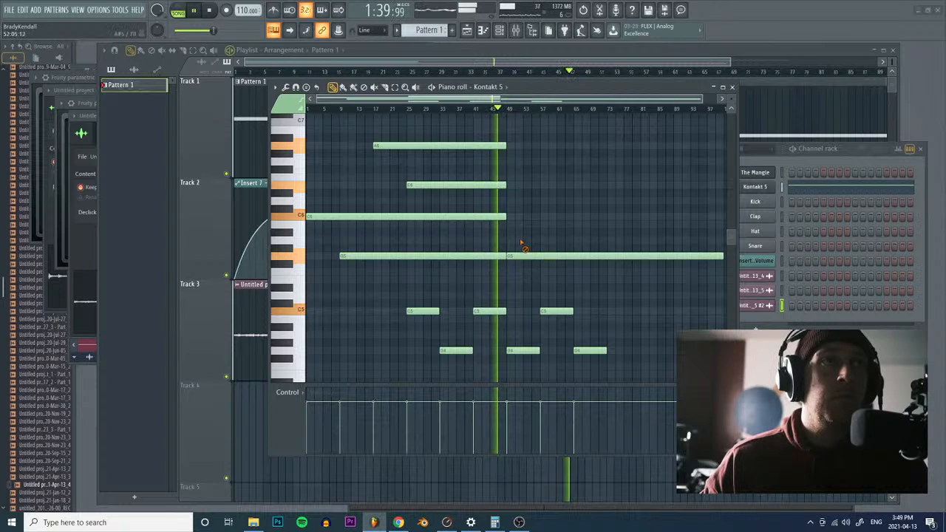
right_click(523, 255)
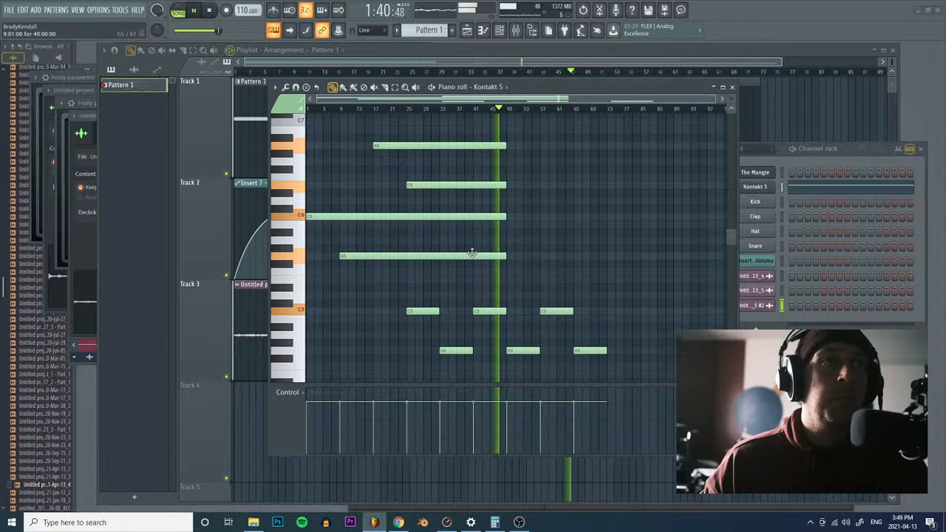
Step: Lengthen the sustained notes so that G5 ends at bar 89, C6 at bar 97, A6 at bar 81 and E6 at bar 73
left_click(513, 262)
left_click_drag(507, 256, 701, 263)
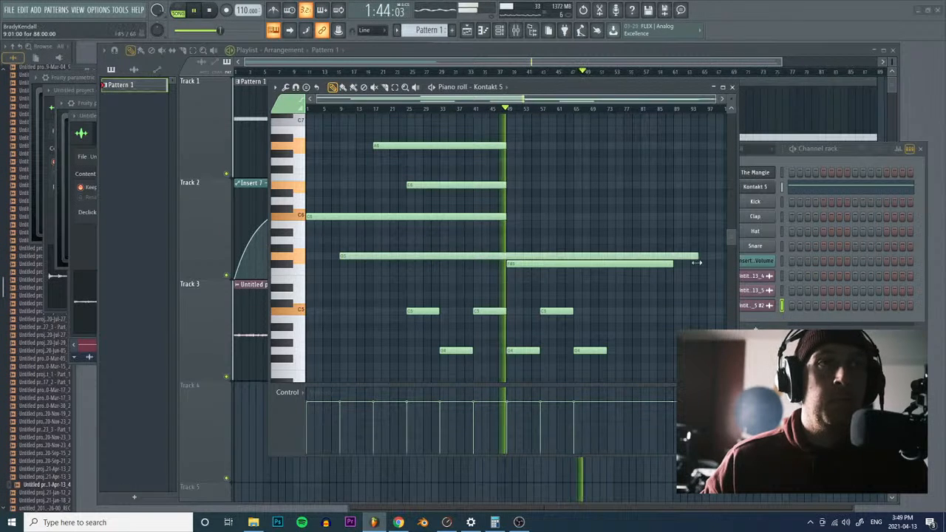
right_click(673, 263)
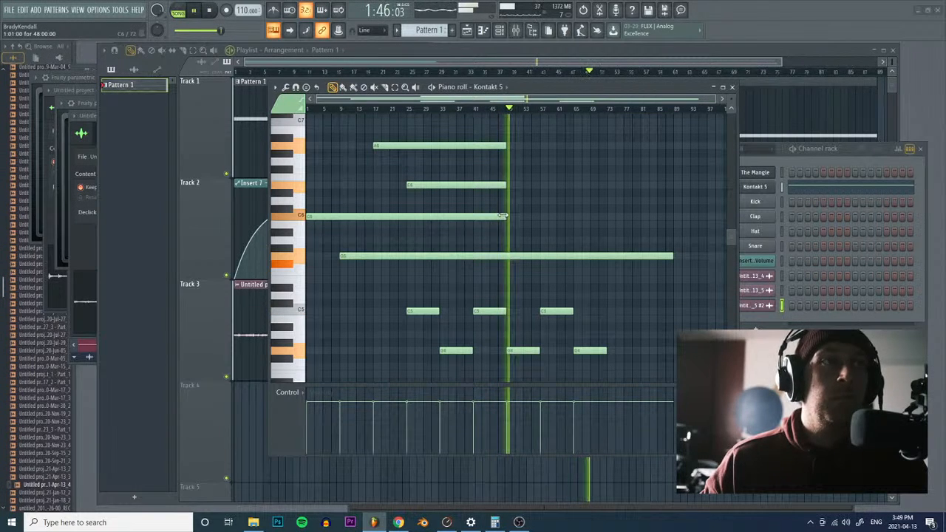
left_click_drag(503, 216, 707, 217)
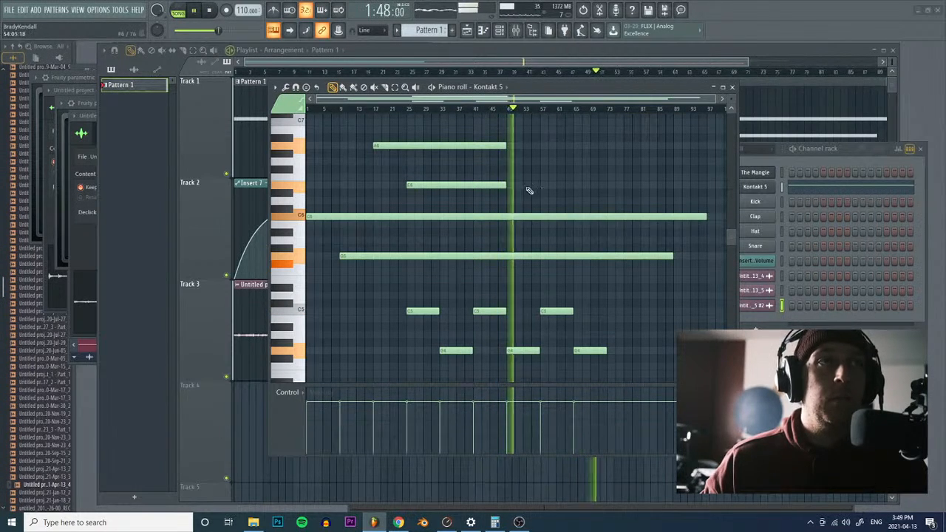
left_click_drag(505, 144, 634, 175)
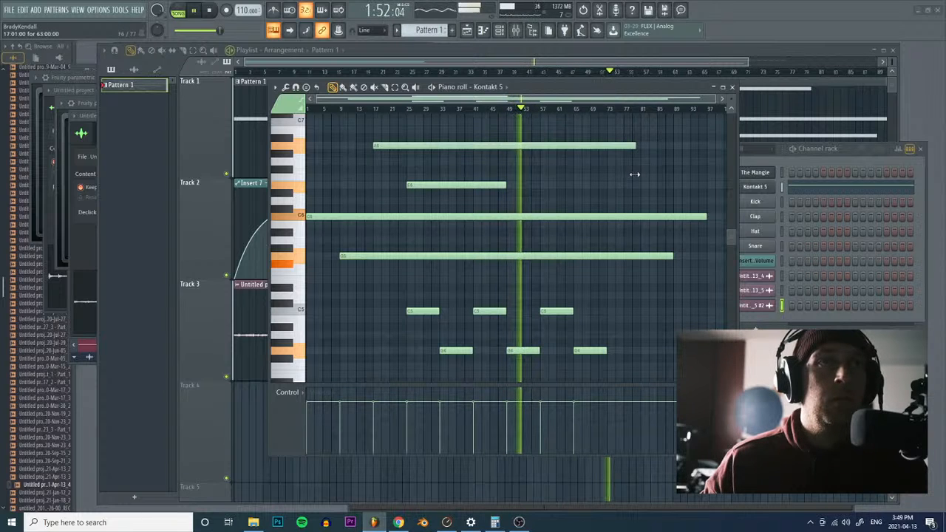
left_click_drag(506, 185, 605, 187)
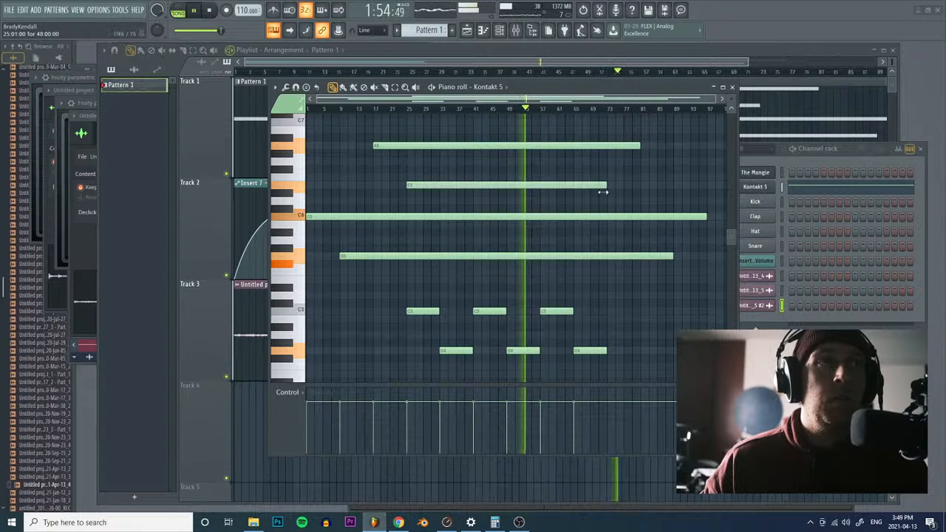
Step: Stop playback, slice the Pattern 1 clip on Track 1 at about bar 89 and delete the remainder
left_click(212, 10)
left_click(755, 52)
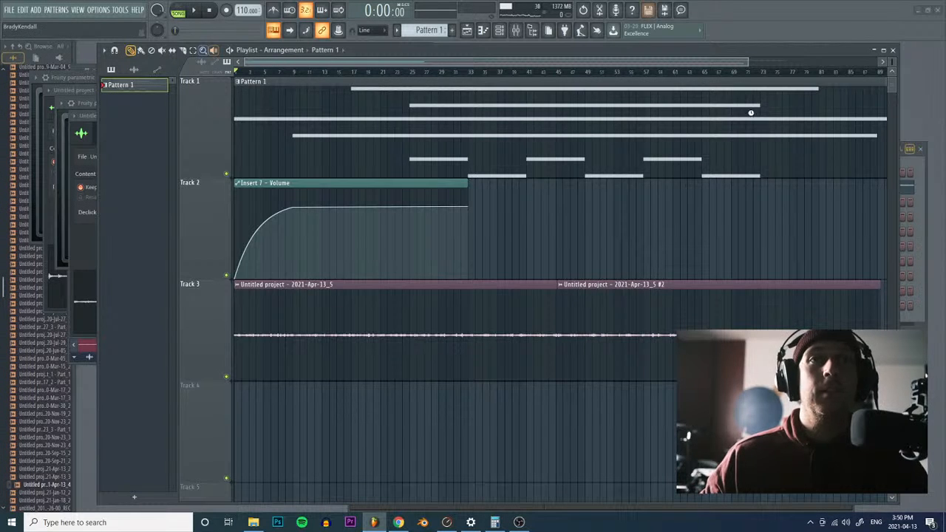
right_click(629, 71, "ctrl")
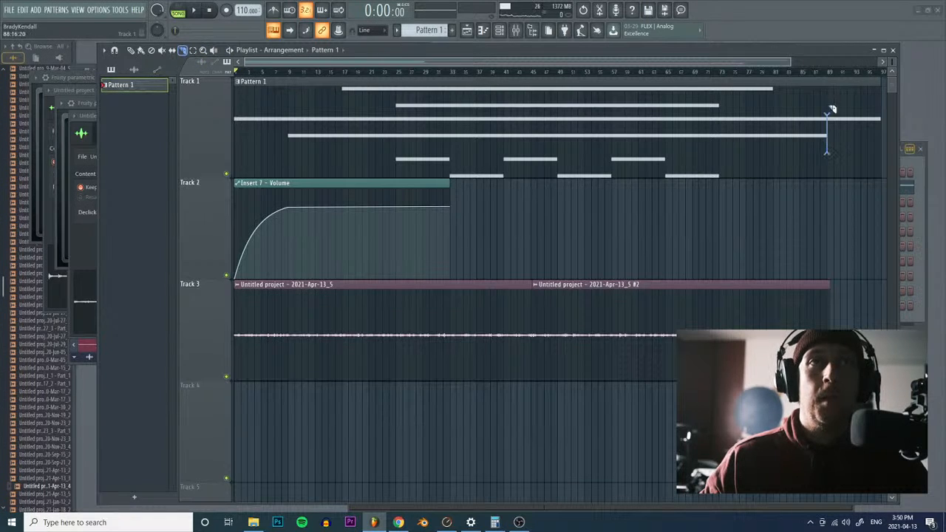
right_click(845, 142)
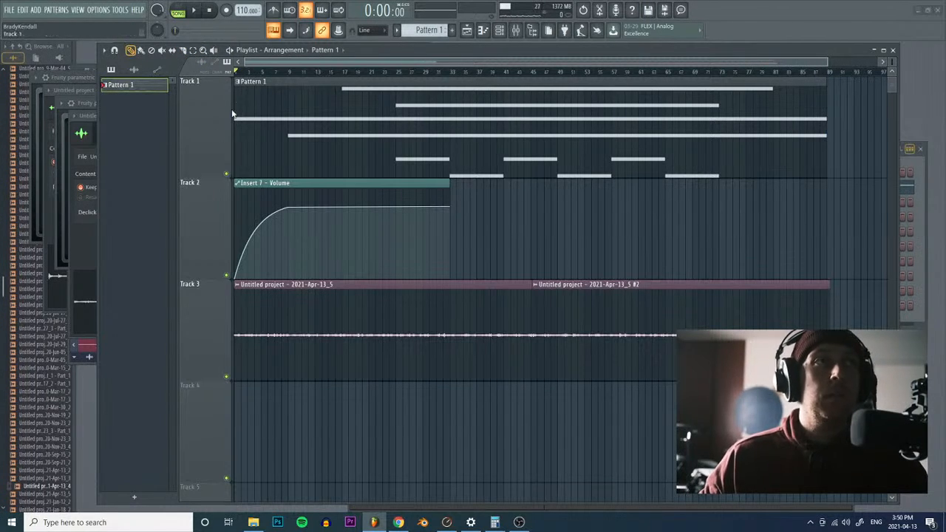
Step: Start playback and create an automation clip for mixer track 9's volume
key("space")
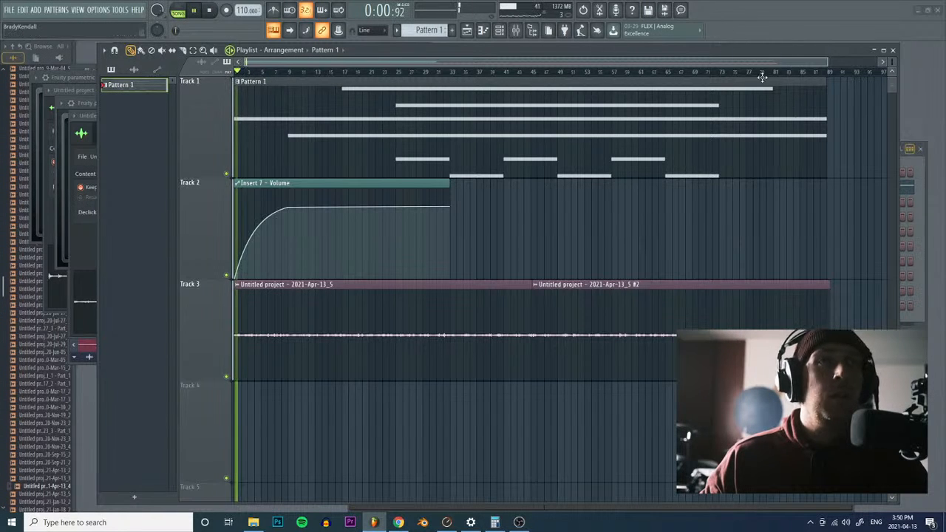
key("F6")
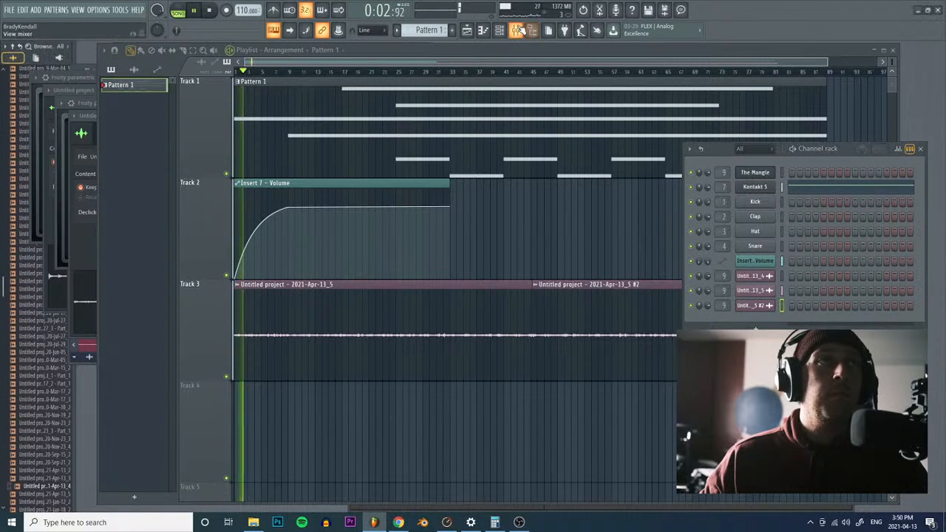
key("F9")
right_click(365, 348)
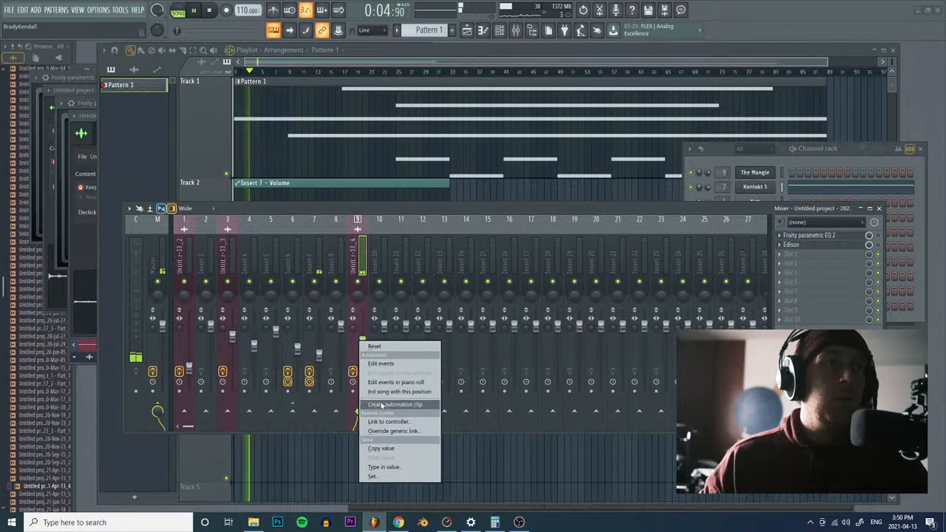
left_click(392, 408)
left_click(431, 62)
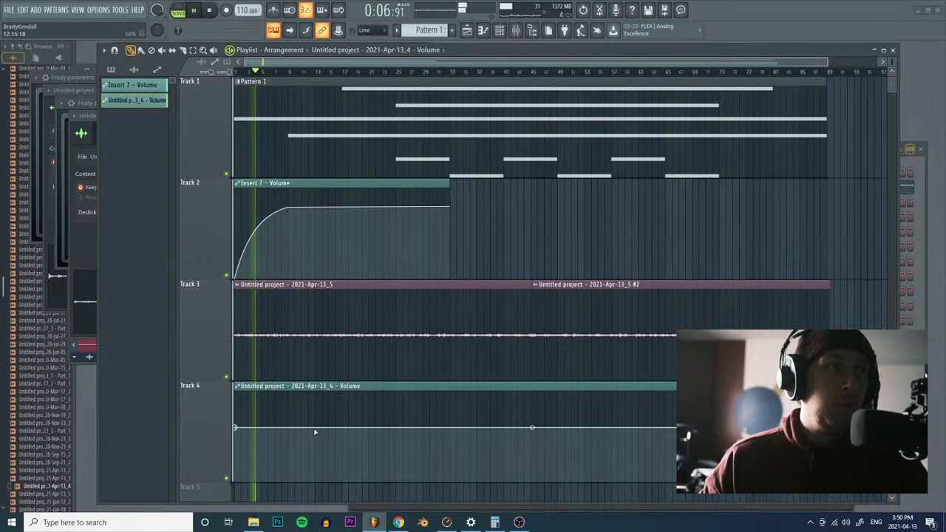
Step: Shape the new volume automation on Track 4 as a curved fade-in from zero to a point at bar 9, and stop playback
right_click(288, 428)
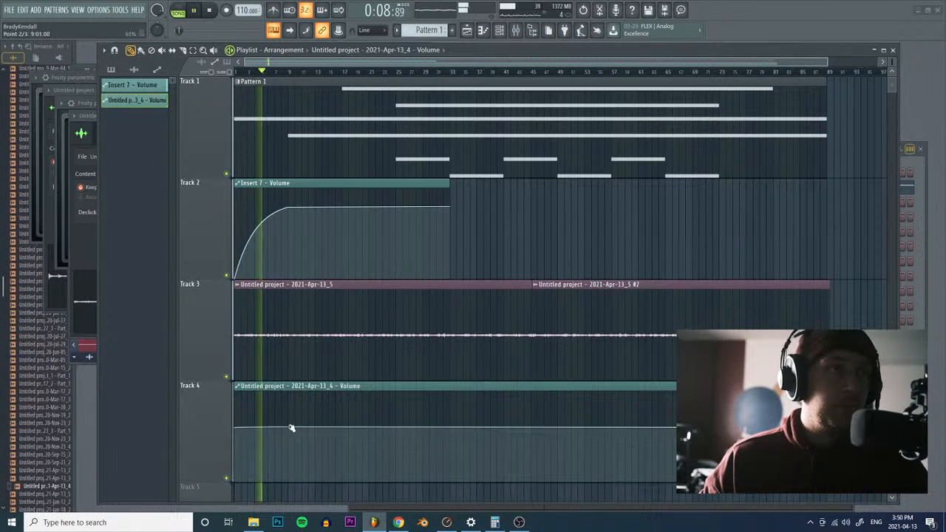
left_click_drag(236, 428, 217, 528)
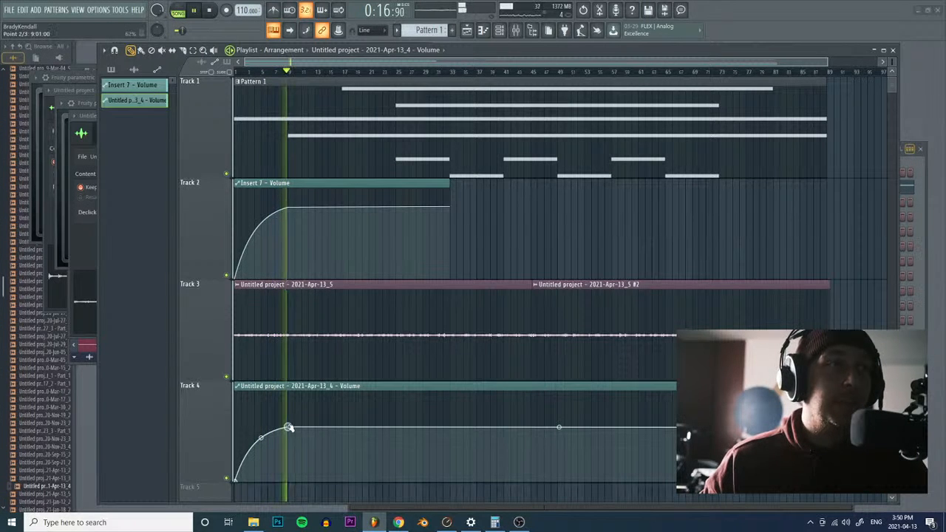
left_click(204, 51)
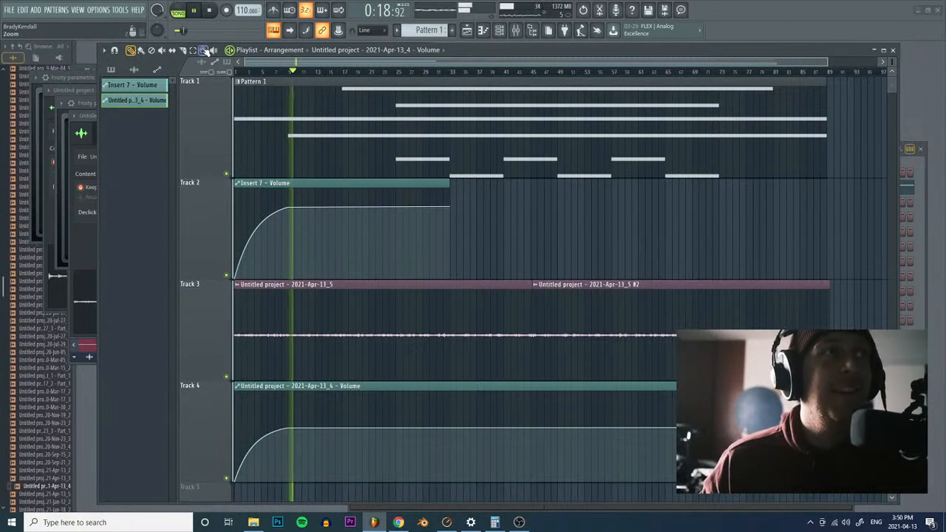
left_click(298, 164)
key("space")
left_click(500, 31)
left_click(499, 31)
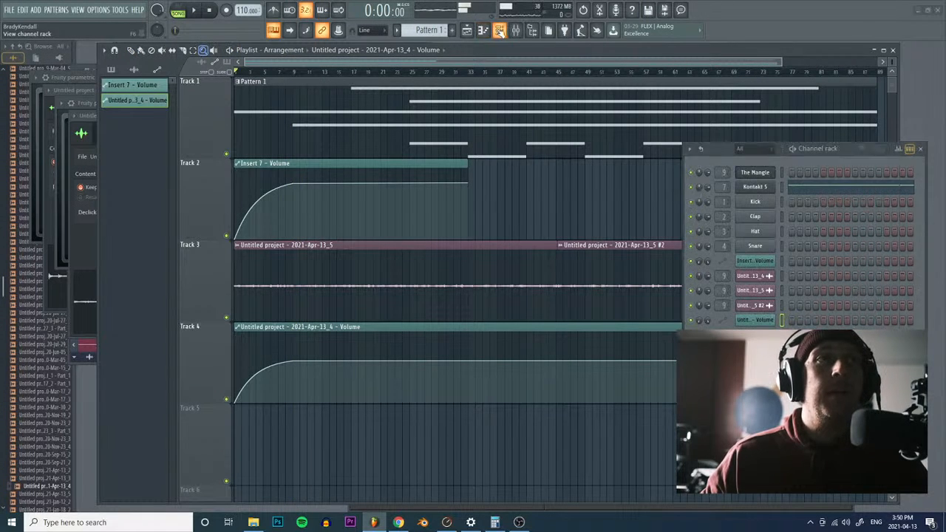
right_click(754, 169)
mouse_move(772, 243)
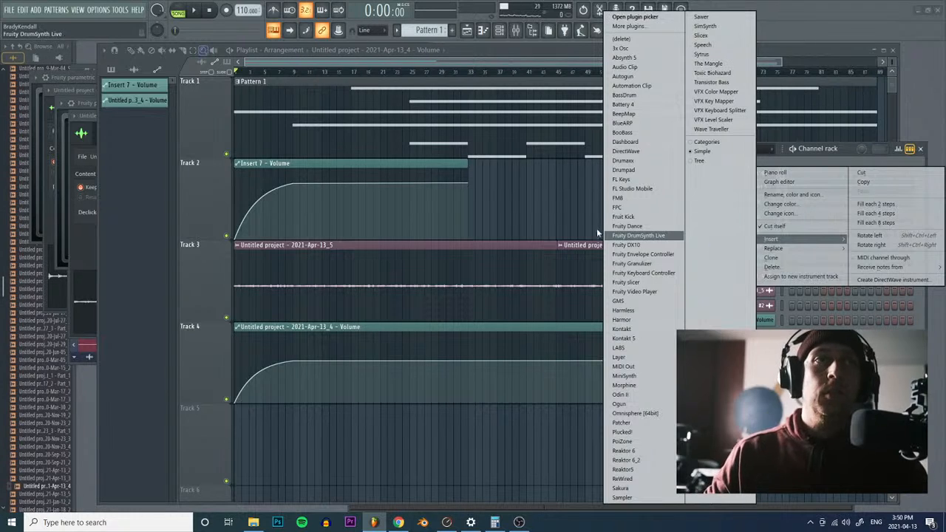
left_click(623, 337)
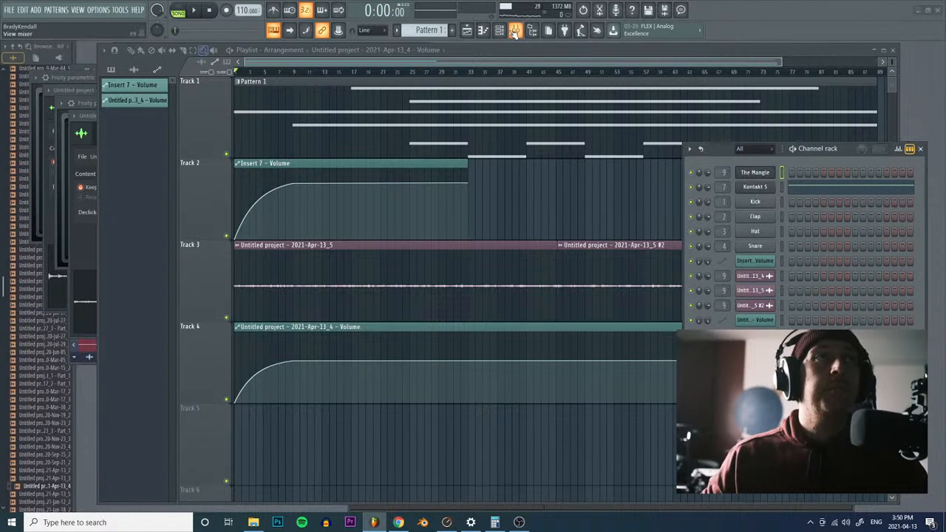
Step: Open the mixer, select Insert 10 and check which audio inputs are available to it
left_click(515, 32)
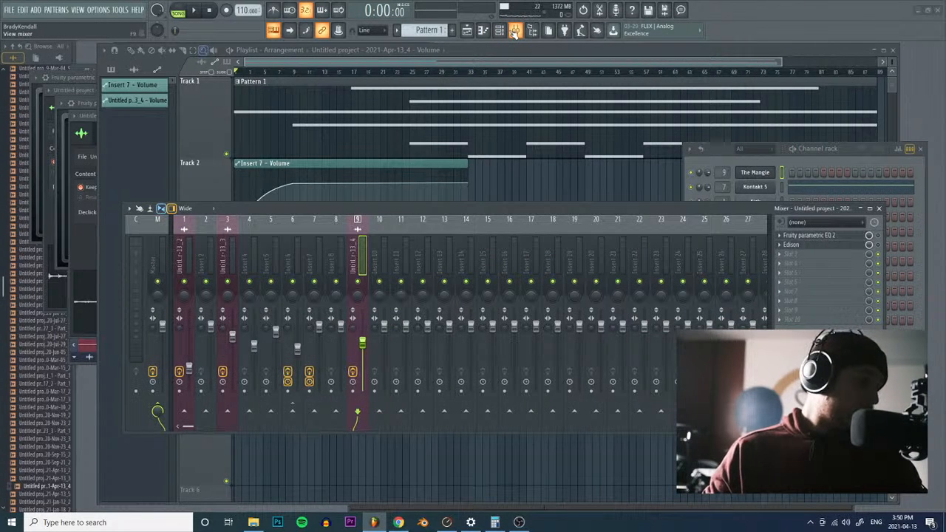
left_click(374, 266)
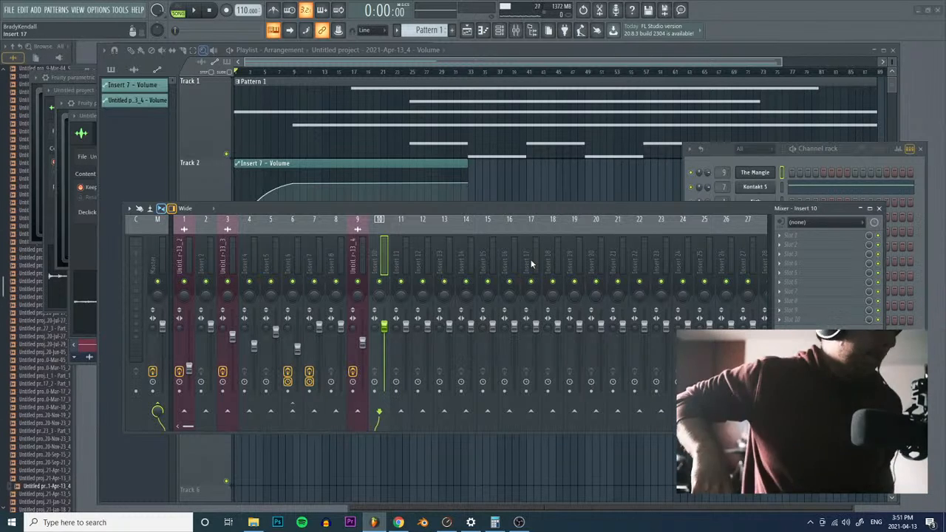
left_click(820, 222)
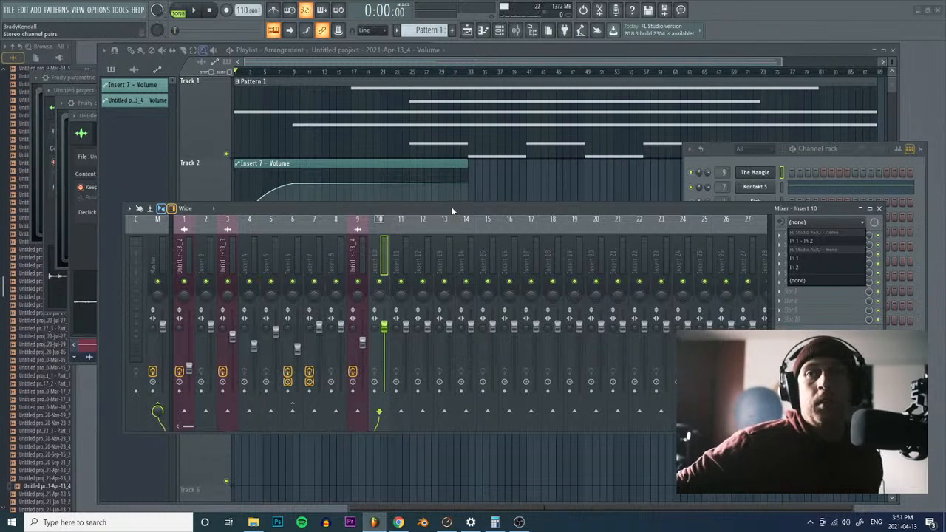
key("alt+Tab")
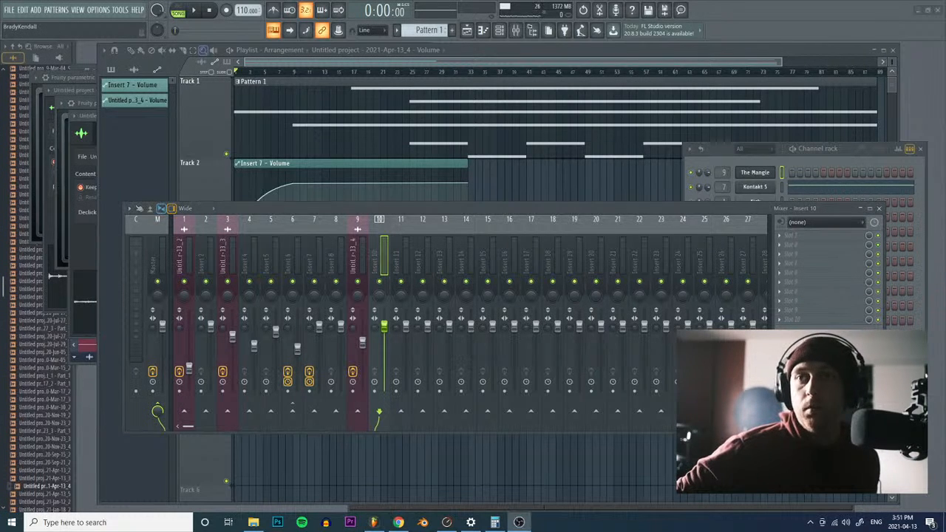
Step: Set the audio device to ASIO Fireface USB and start playback of the arrangement
left_click(99, 10)
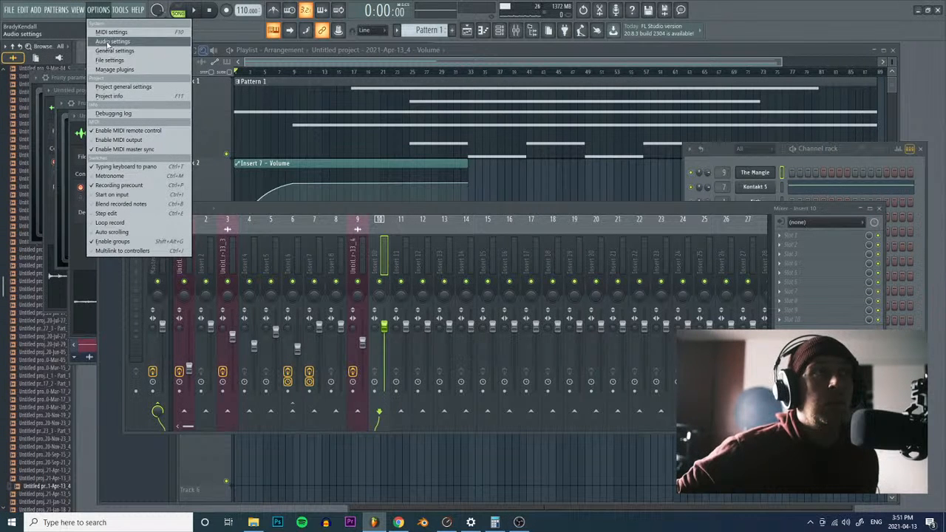
left_click(111, 42)
left_click(438, 141)
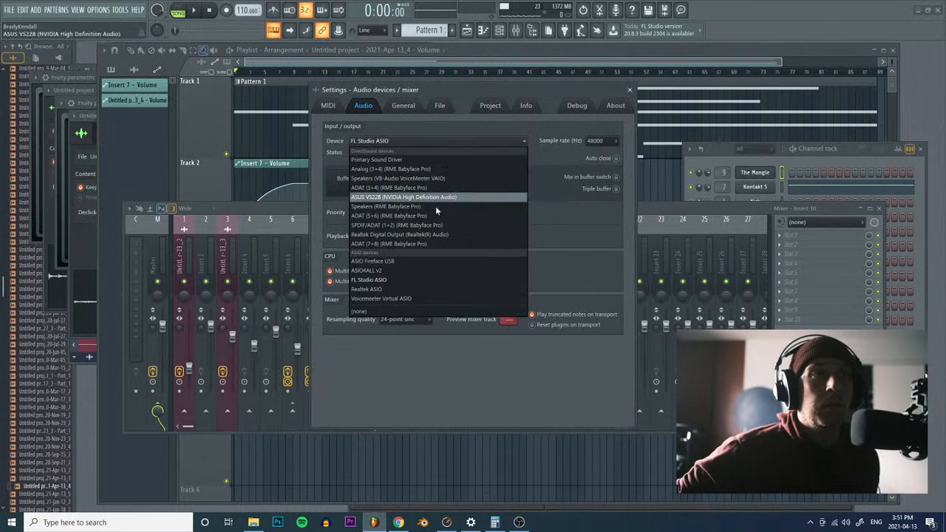
left_click(419, 262)
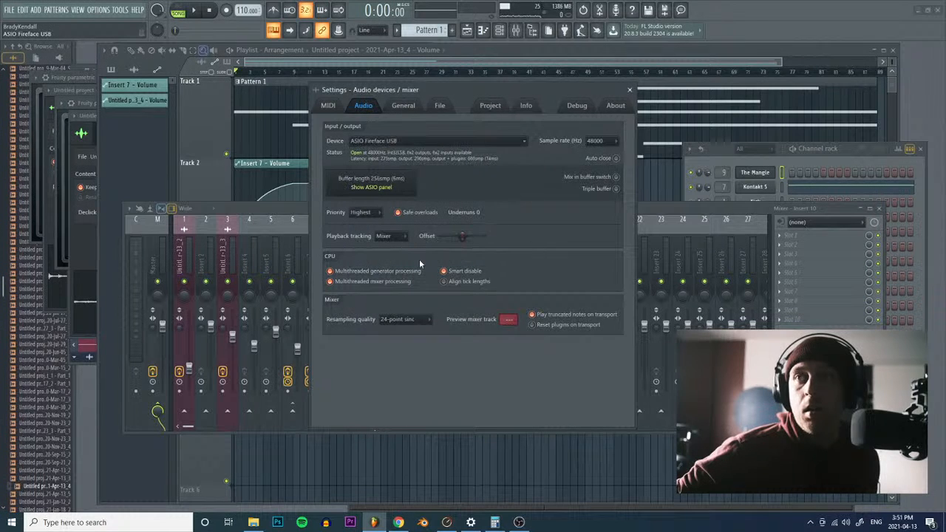
left_click(630, 89)
left_click(193, 11)
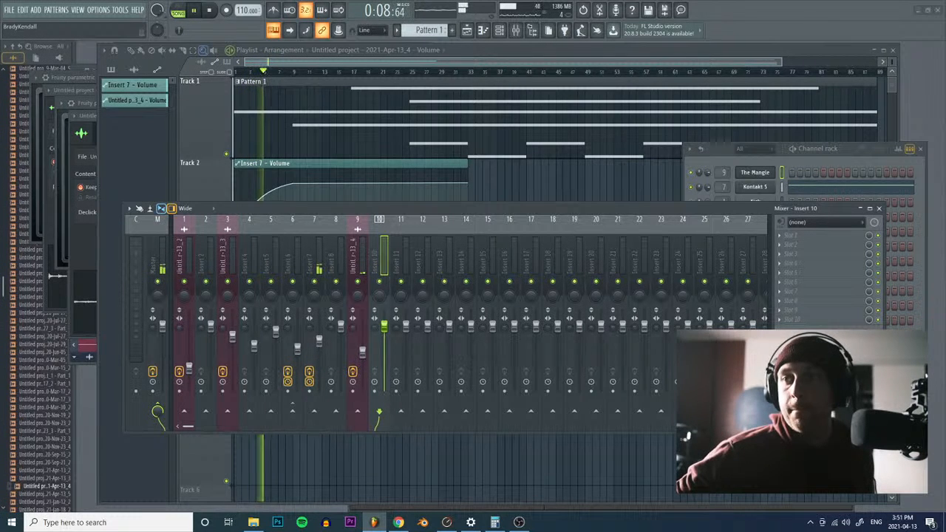
key("alt+Tab")
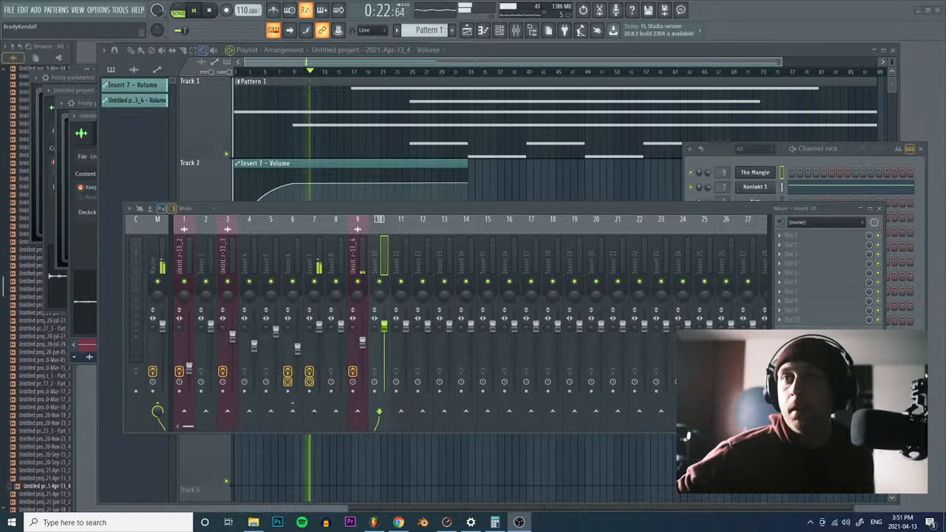
Step: Try ASIO4ALL v2 as the audio device and switch it back to FL Studio ASIO
left_click(97, 10)
left_click(97, 10)
left_click(98, 9)
left_click(112, 41)
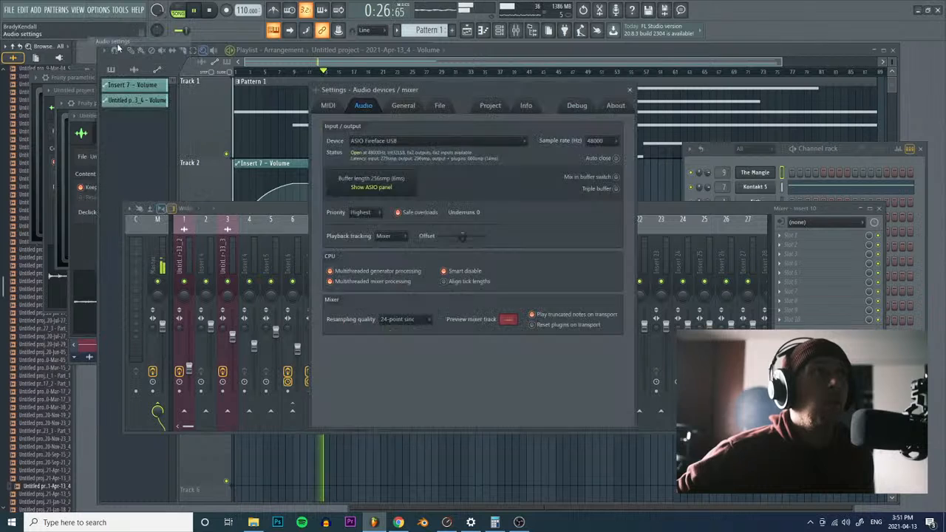
left_click(419, 143)
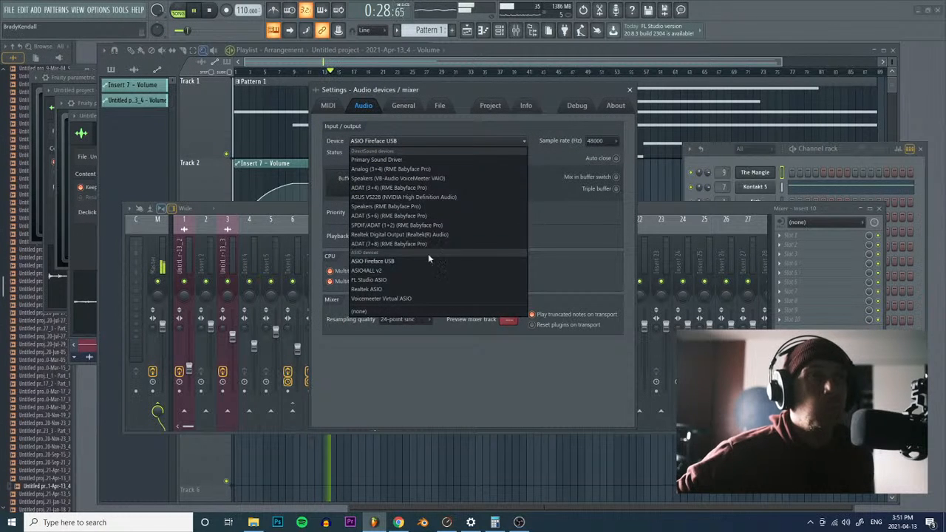
left_click(422, 272)
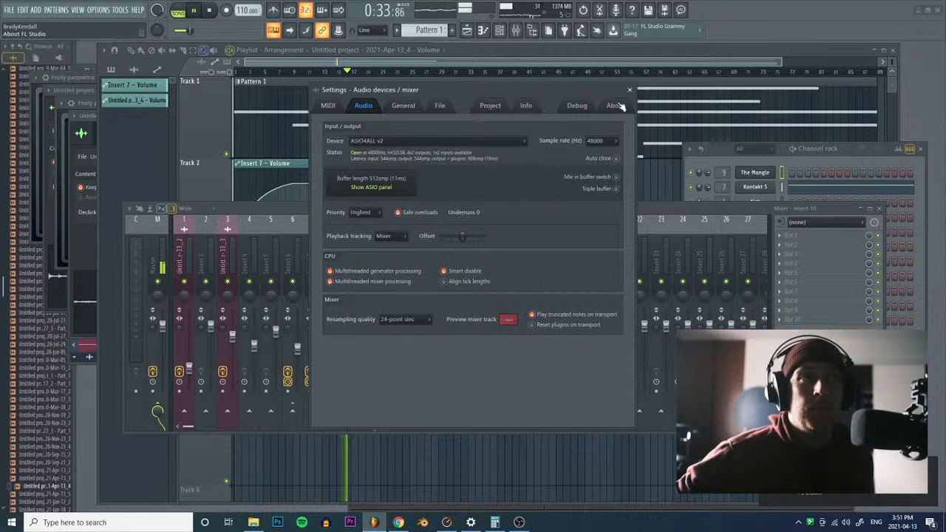
left_click(445, 144)
left_click(411, 281)
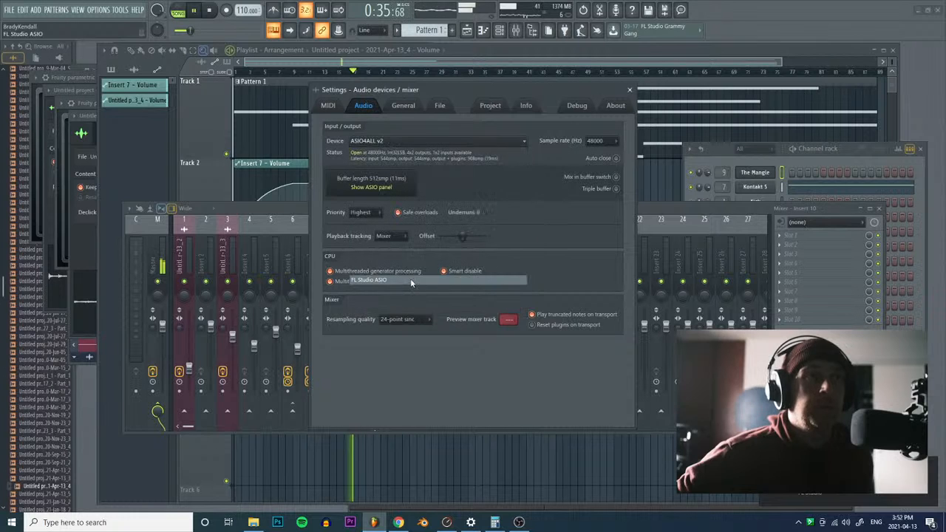
left_click(629, 90)
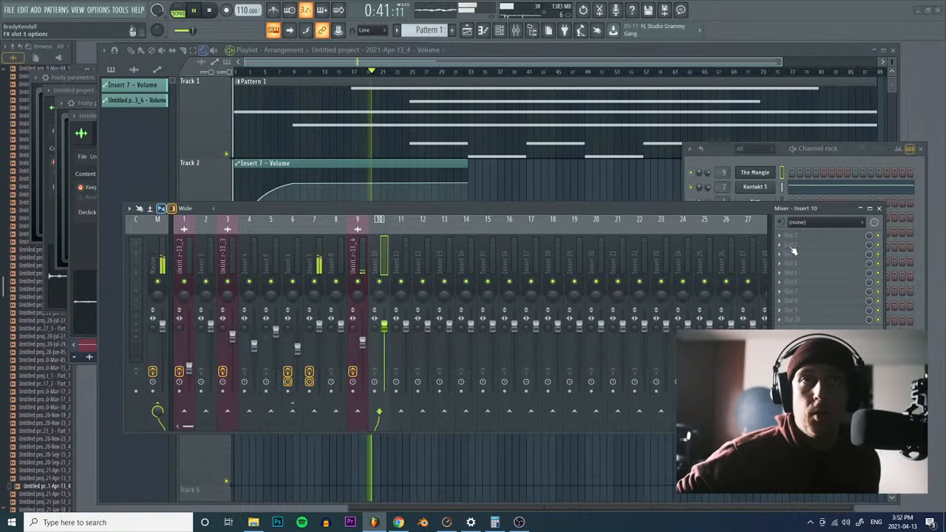
Step: Try In 1 as the audio input of Insert 10 and reset the input to none
left_click(805, 223)
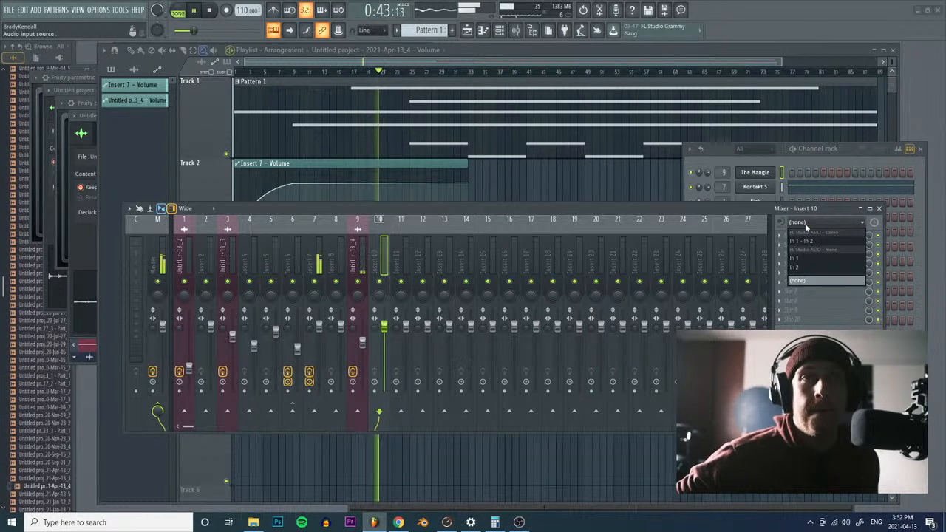
left_click(804, 259)
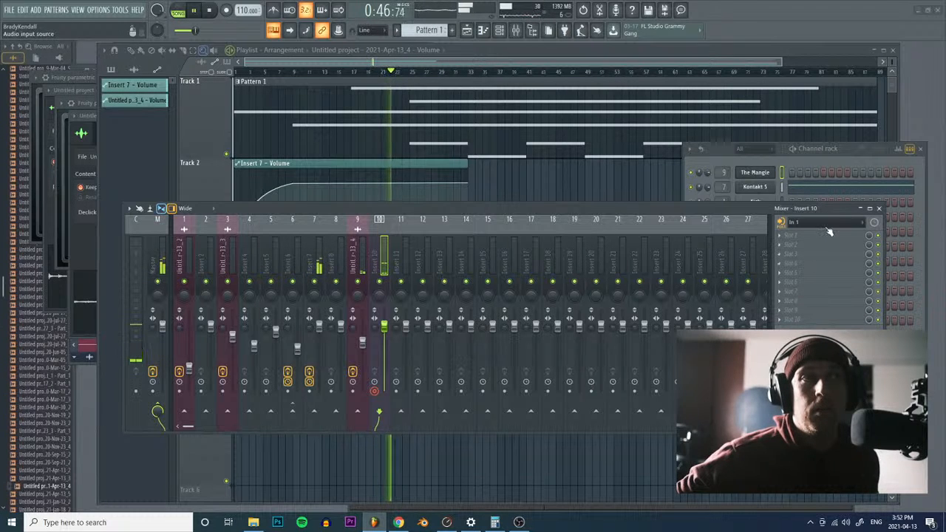
left_click(825, 224)
left_click(815, 280)
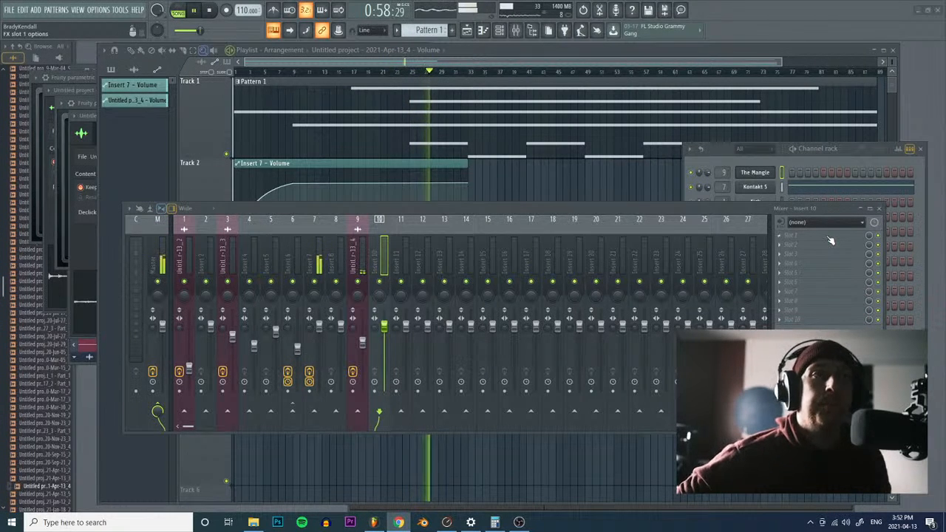
Step: Set the audio device to ASIO Fireface USB and Insert 10's input to the stereo pair Analog 3 - Analog 4
left_click(98, 10)
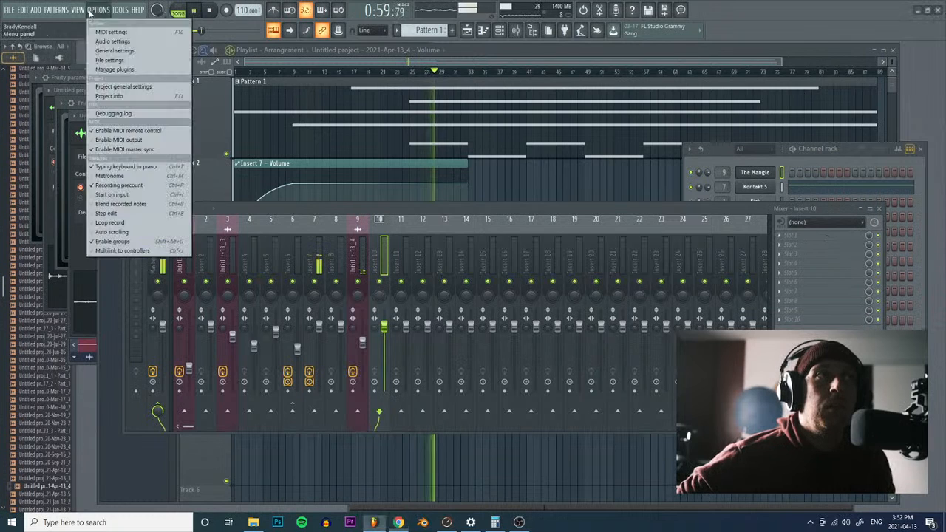
left_click(132, 44)
left_click(478, 141)
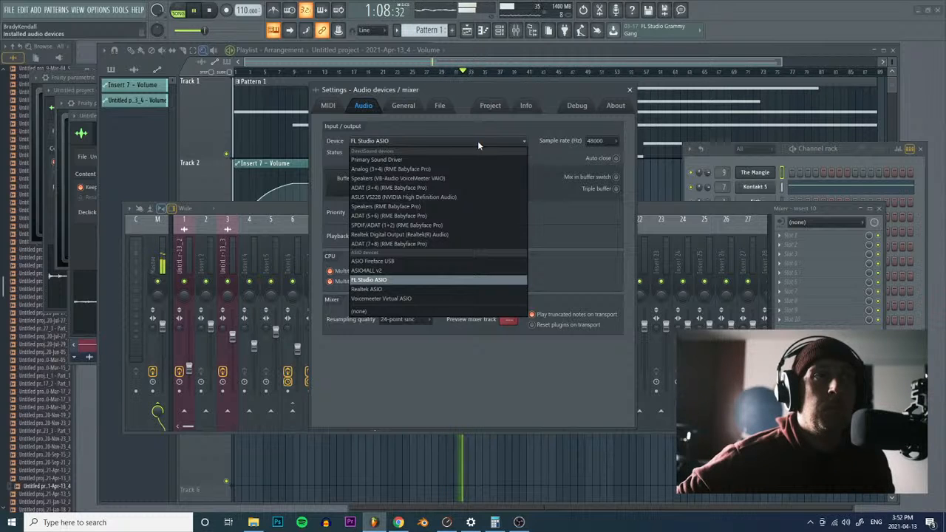
left_click(412, 261)
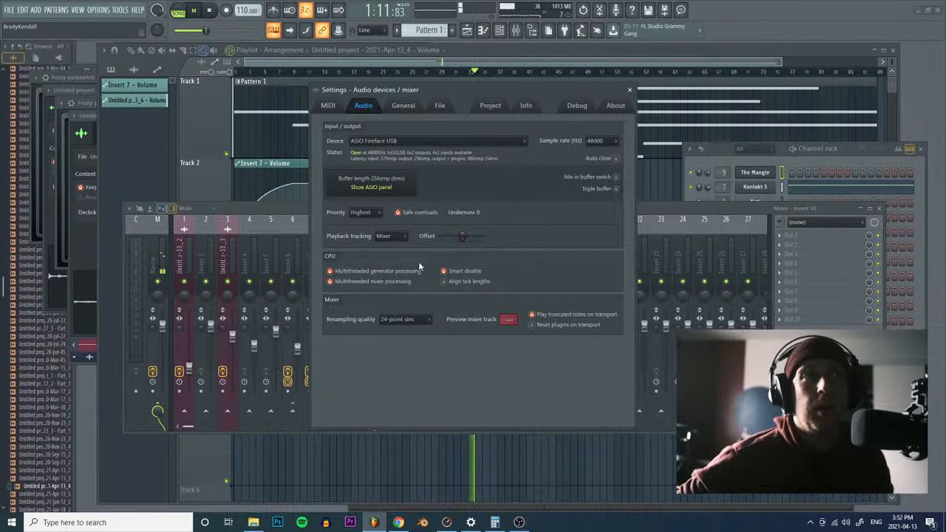
left_click(629, 89)
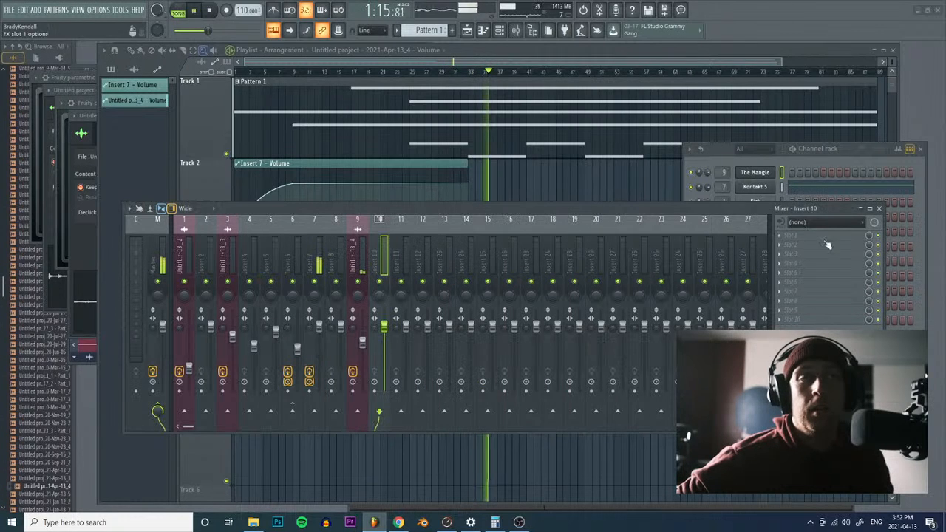
left_click(816, 221)
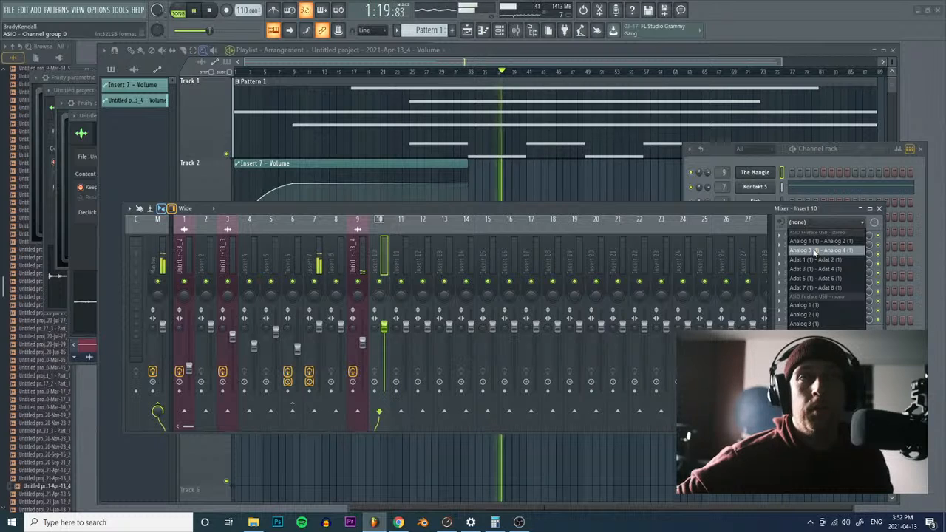
left_click(814, 252)
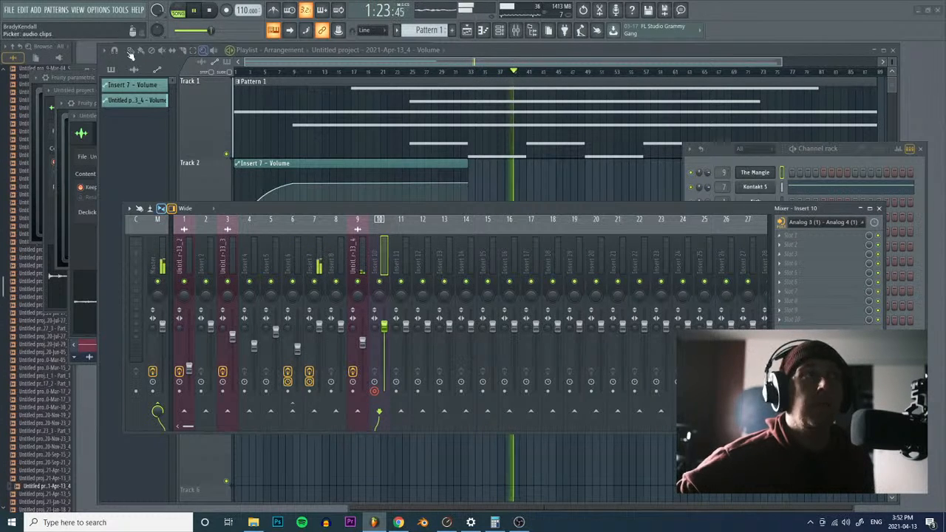
Step: Return the audio device to FL Studio ASIO and reset Insert 10's audio input to none
left_click(98, 10)
left_click(112, 41)
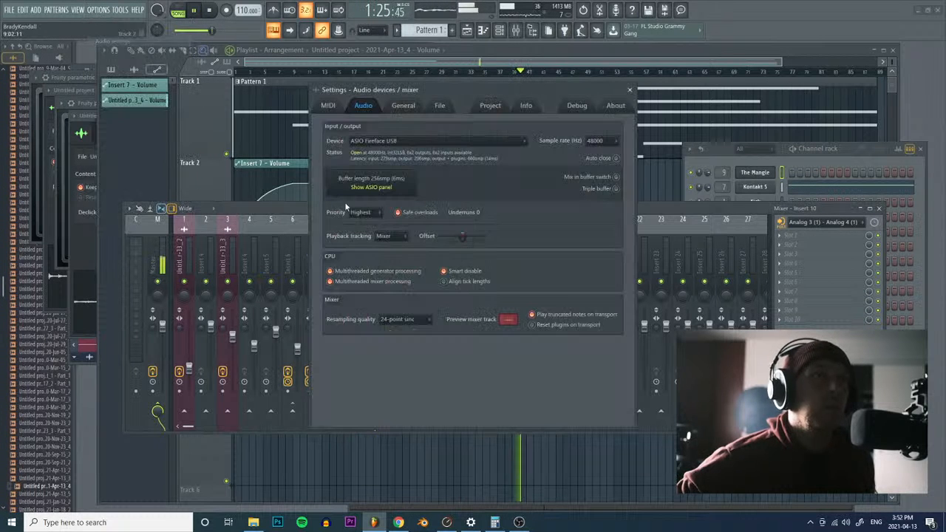
left_click(443, 141)
left_click(429, 280)
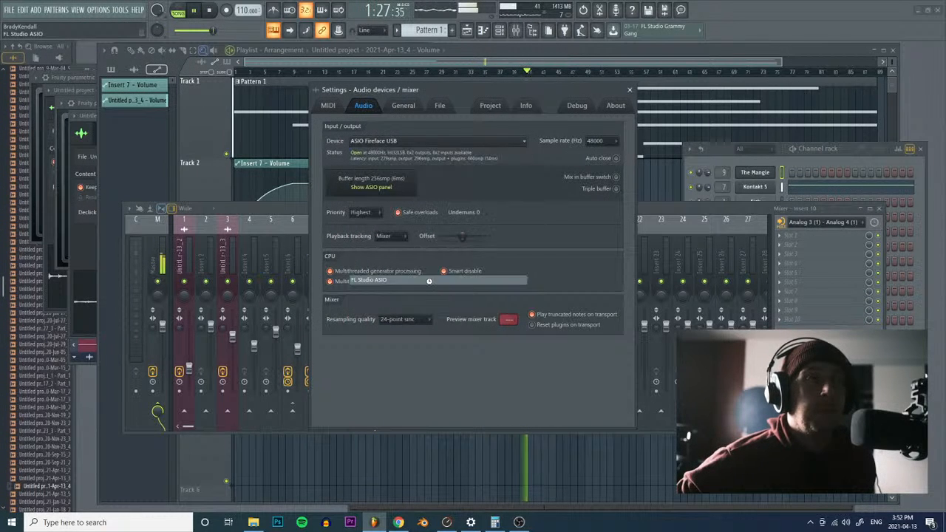
left_click(628, 90)
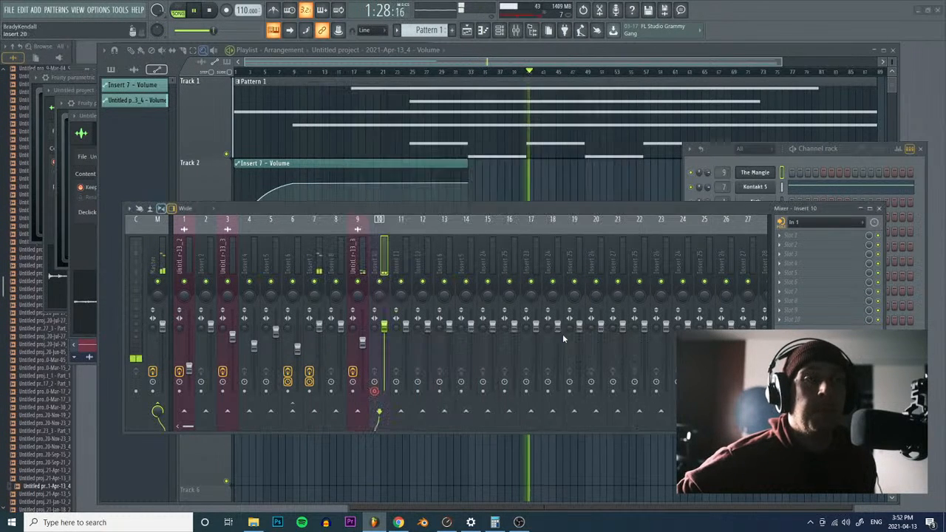
left_click(821, 221)
left_click(813, 279)
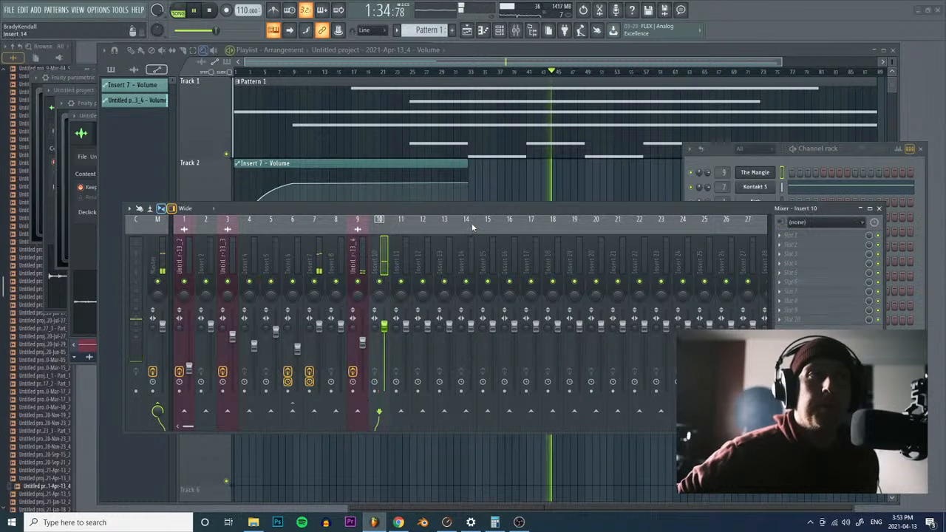
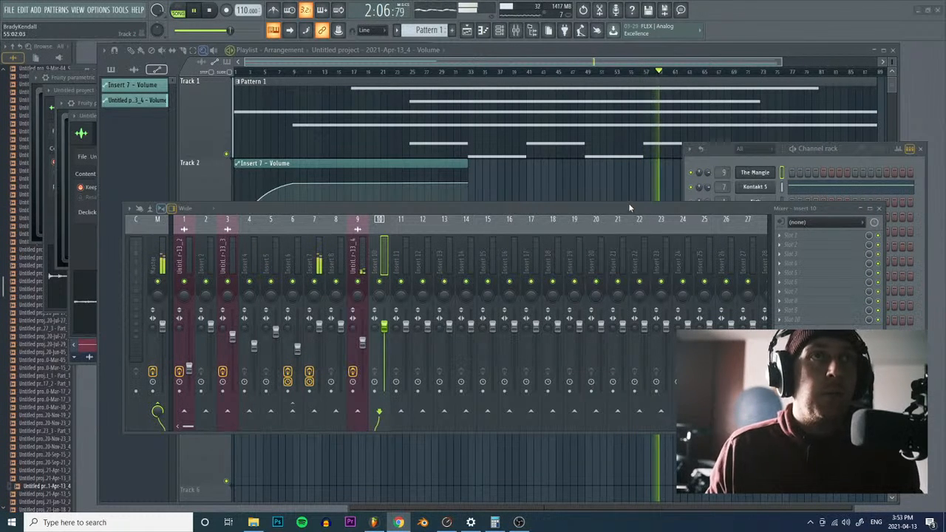
Step: Stop playback and load Felt Grand Piano - Mics from the Spitfire Olafur Arnalds Toolkit library into a new Kontakt 5 channel
left_click(324, 63)
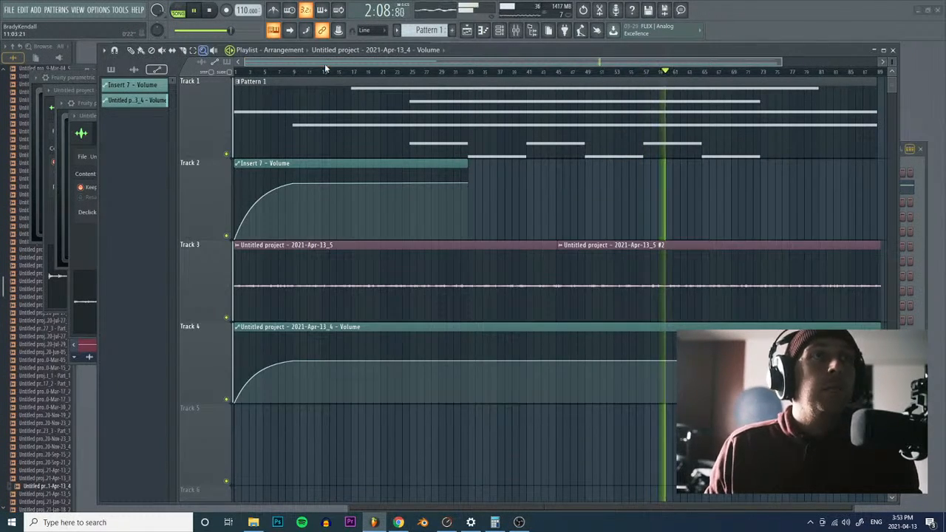
key("space")
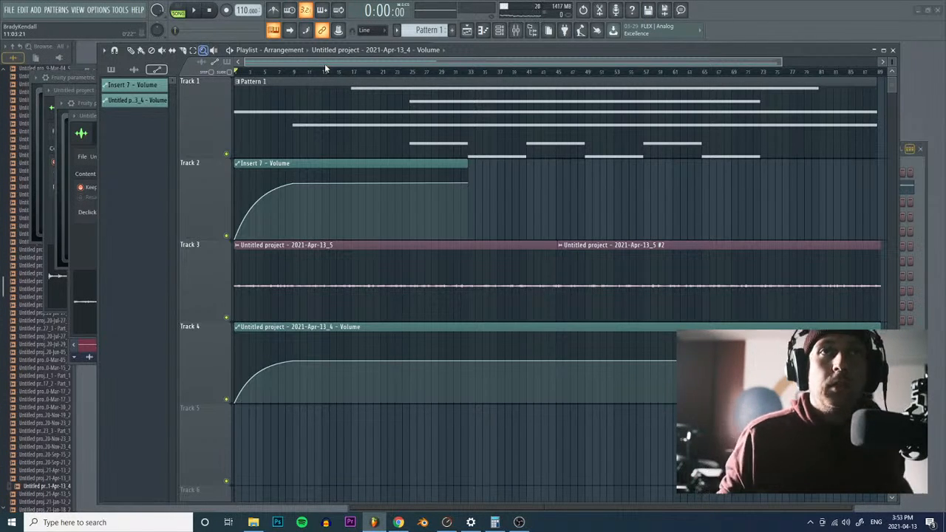
left_click(922, 176)
right_click(749, 170)
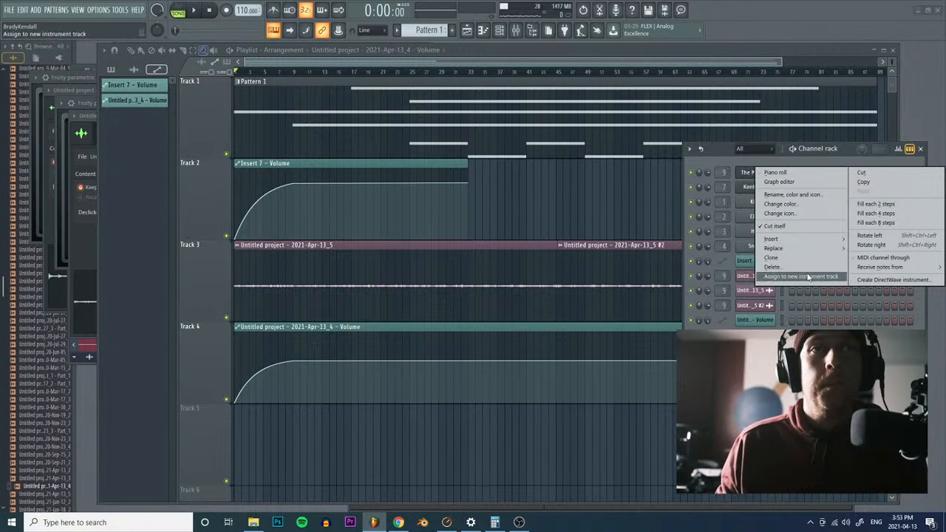
mouse_move(772, 239)
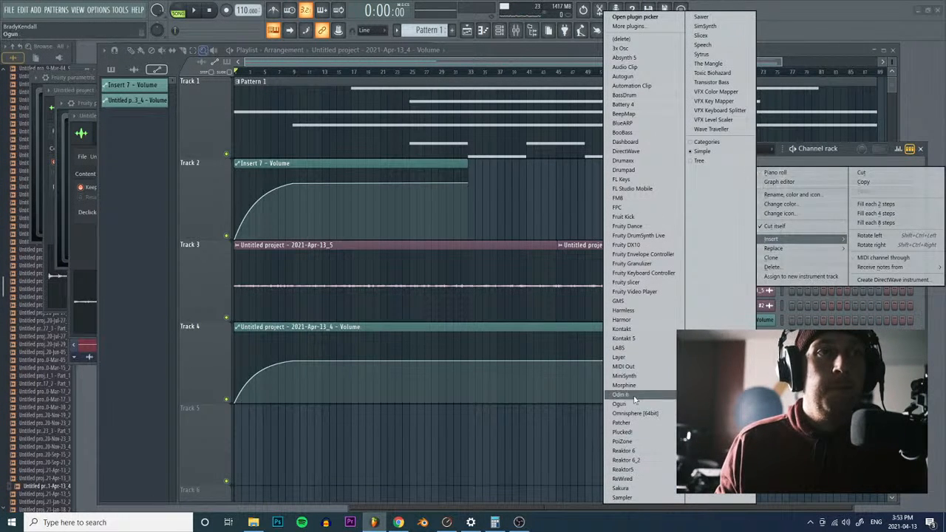
left_click(634, 338)
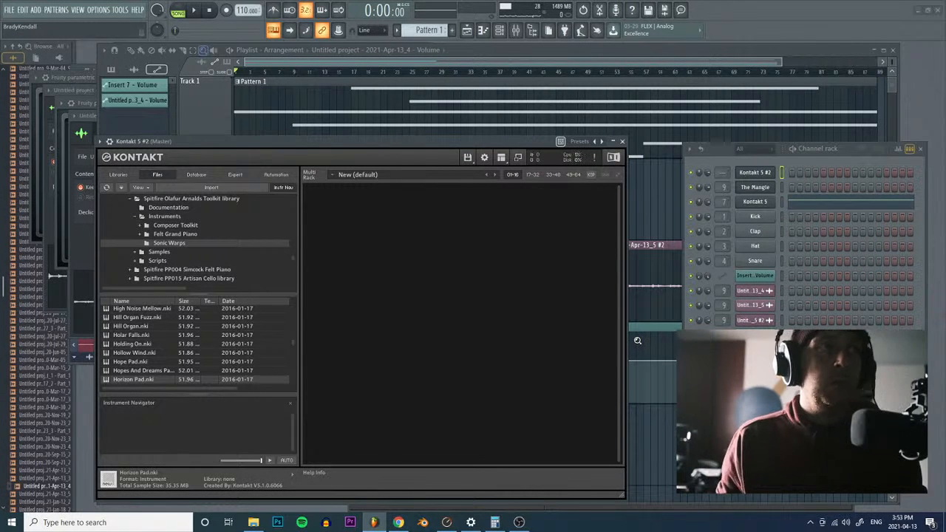
left_click(184, 233)
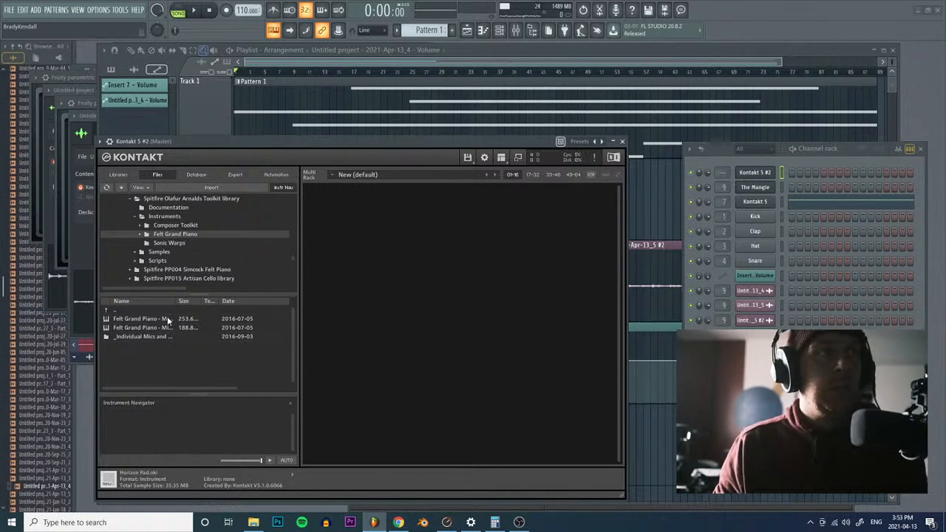
double_click(164, 319)
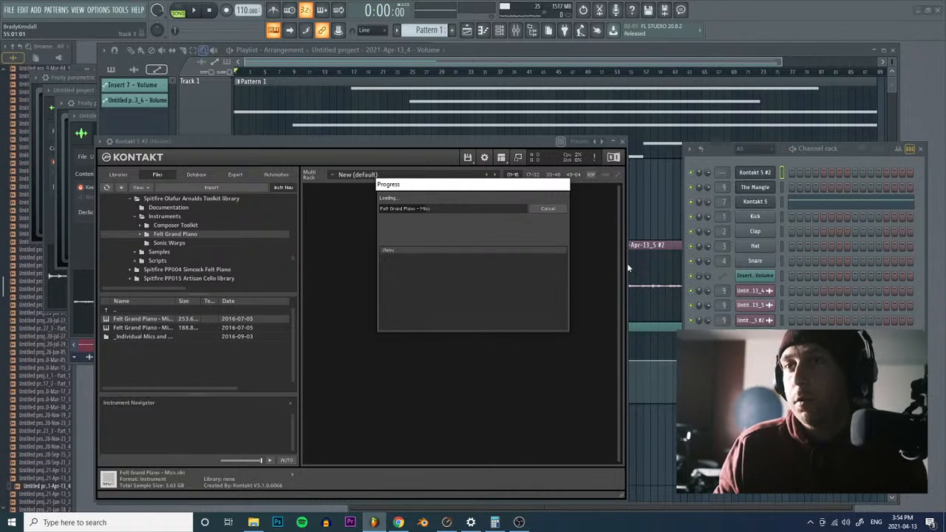
Step: Tune the Felt Grand Piano - Mics instrument to -2.00 semitones
key("alt+Tab")
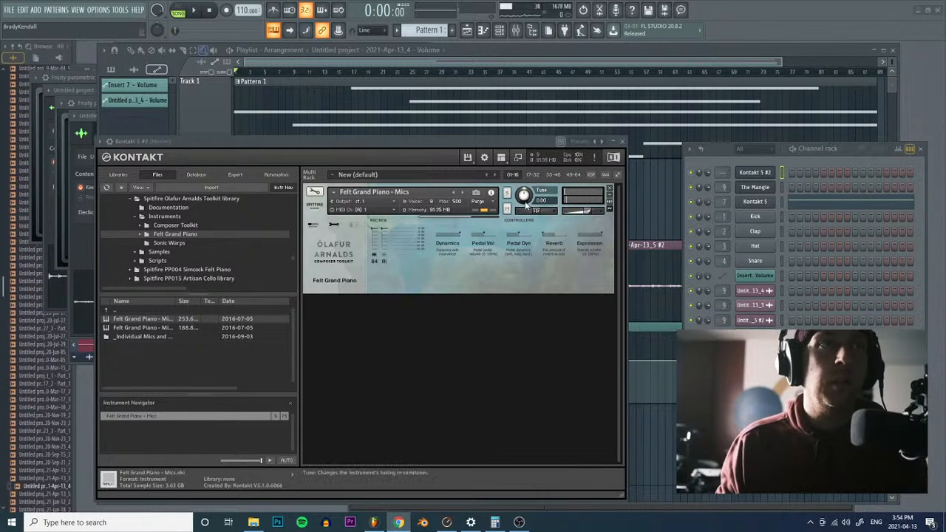
left_click(755, 202)
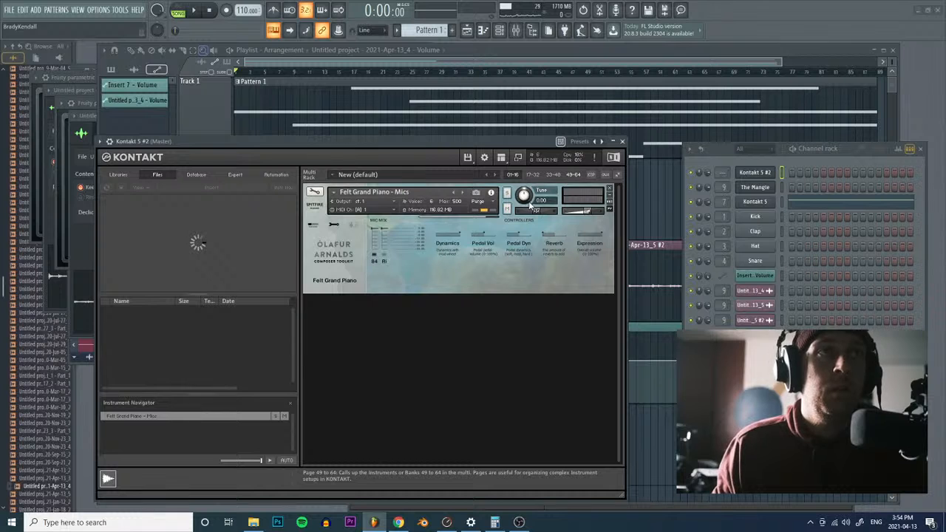
left_click_drag(526, 193, 526, 193)
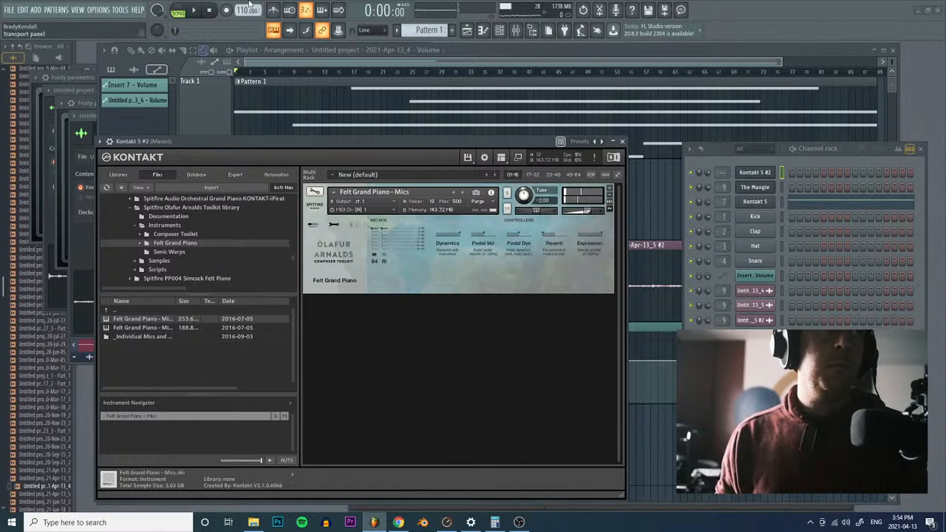
Step: Play the song, jump to about bar 33 in the playlist, and audition the felt piano in Kontakt 5 #2 against it
left_click(193, 10)
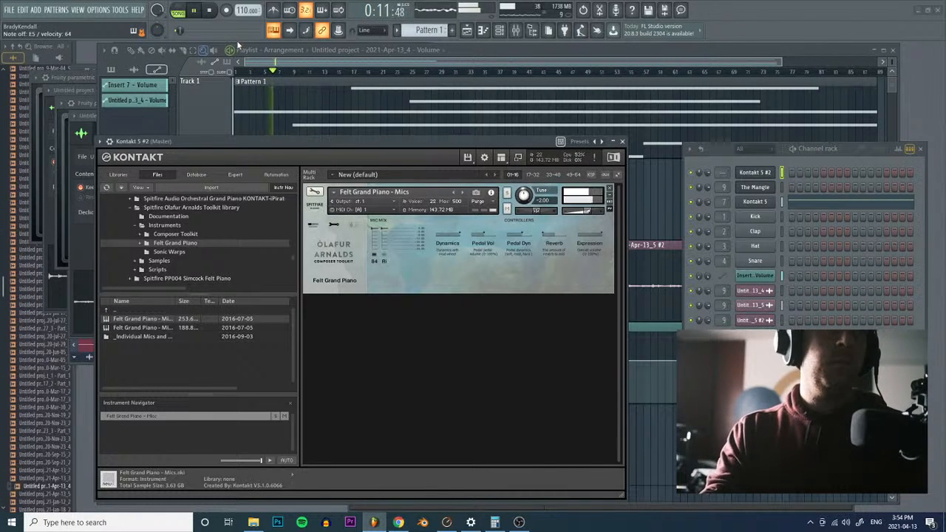
left_click(130, 50)
left_click(469, 72)
key("F6")
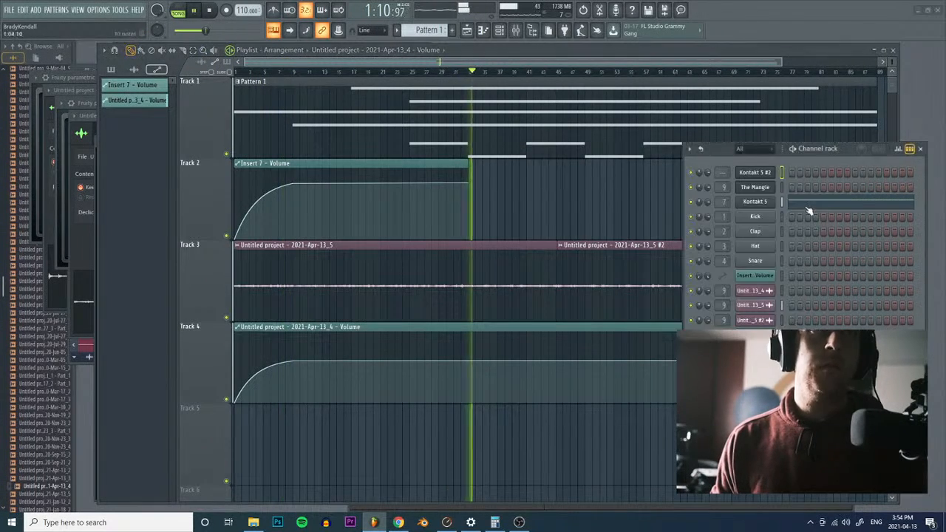
left_click(760, 172)
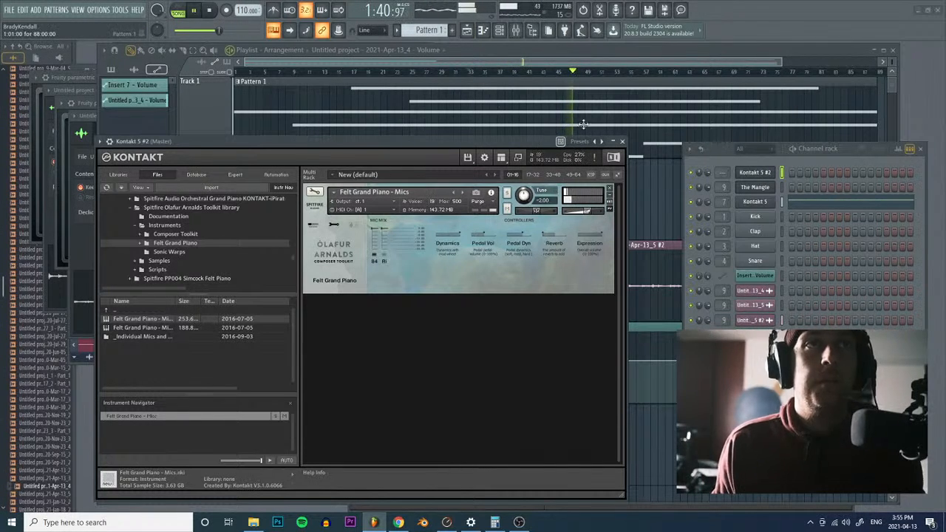
Step: Create Pattern 2 and open the piano roll of Kontakt 5 #2 in it
left_click(453, 31)
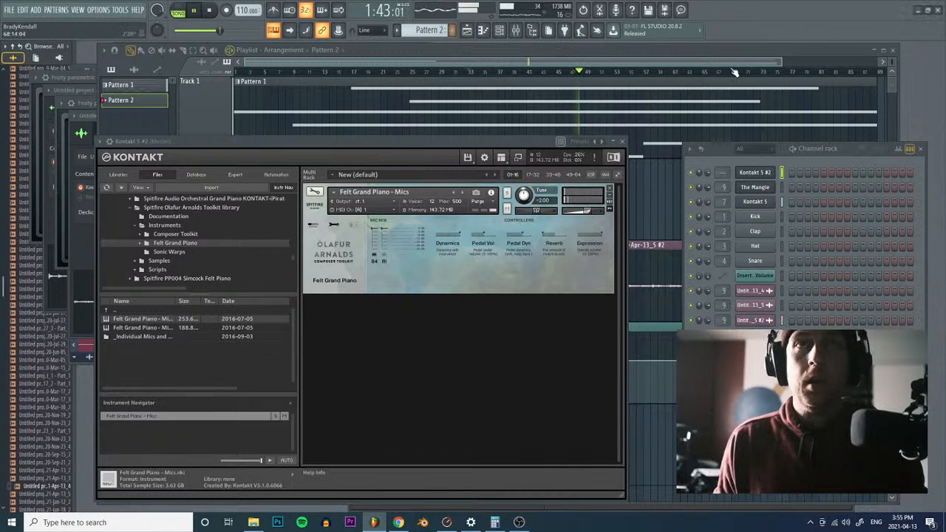
right_click(754, 172)
left_click(804, 171)
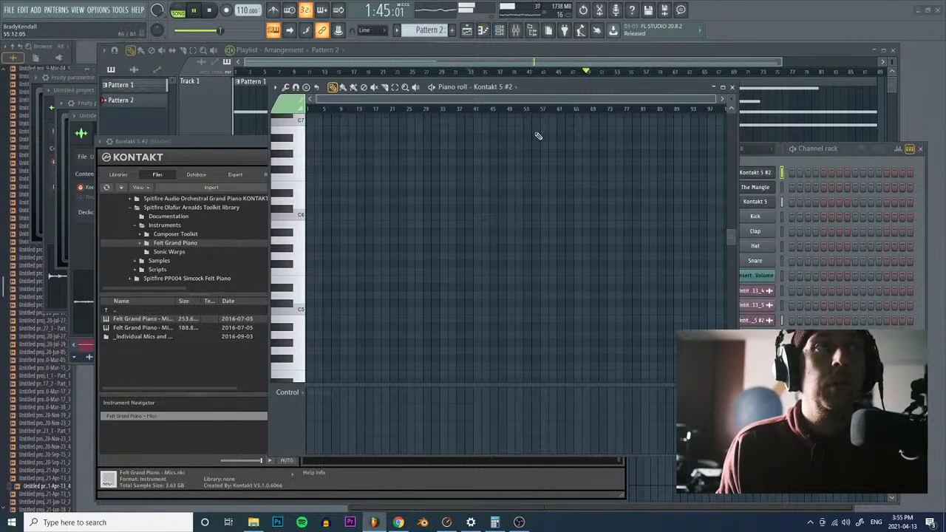
Step: Place a C6 note at bar 1 and shorten it to three bars, checking the spacing with pattern playback
left_click(309, 216)
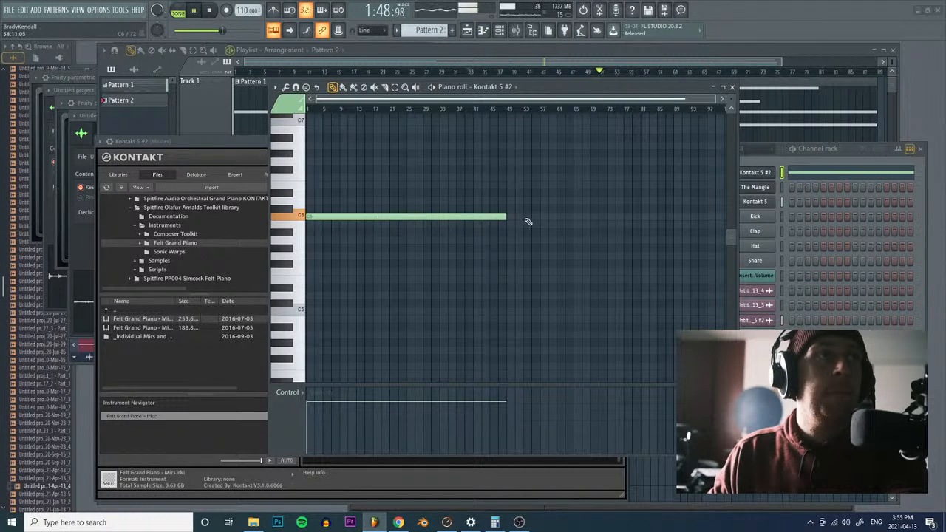
left_click_drag(504, 217, 323, 216)
left_click(176, 9)
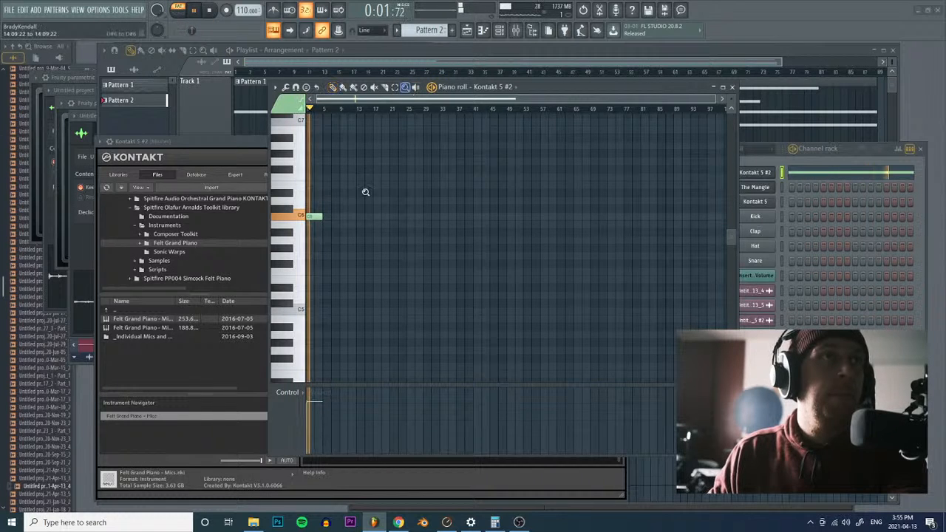
right_click(366, 192, "ctrl")
left_click_drag(540, 101, 649, 102)
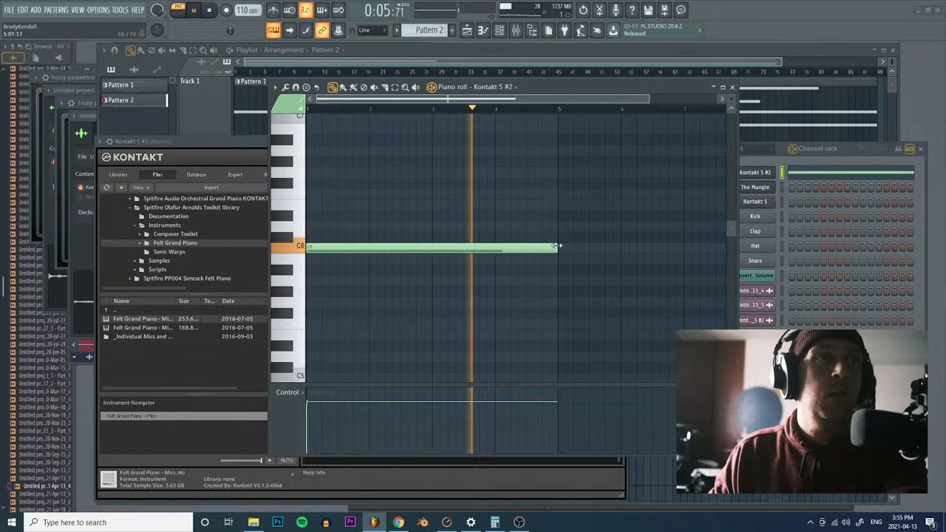
left_click_drag(561, 246, 495, 246)
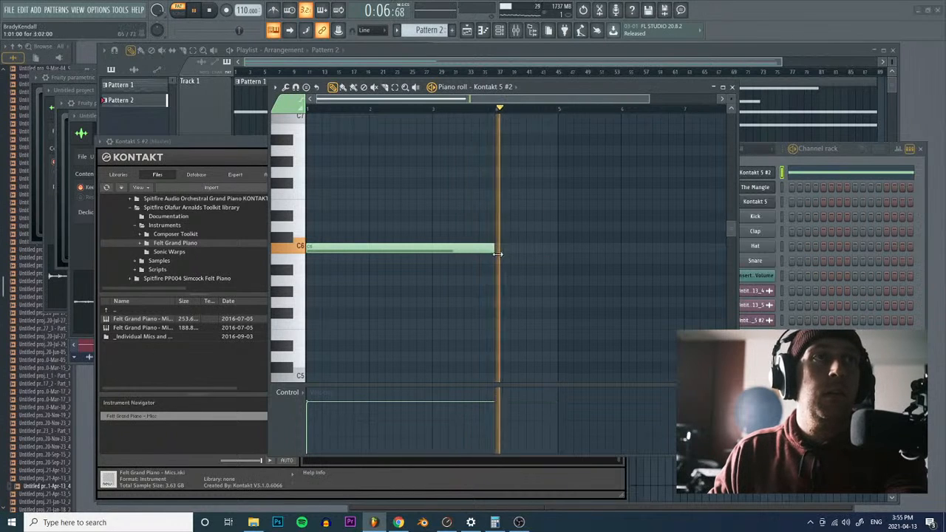
left_click(210, 11)
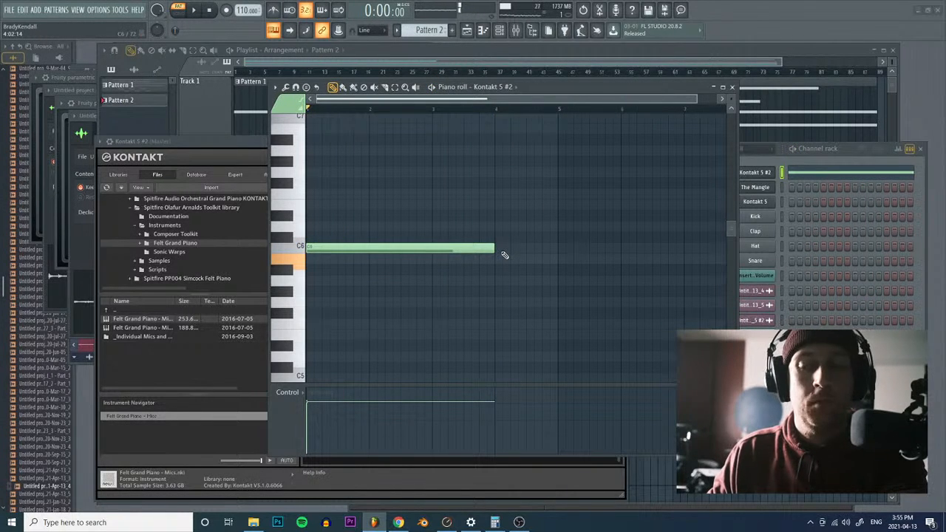
Step: Add three-bar notes in a descending line: A5 at bar 4, E5 at bar 7 and C5 at bar 10
left_click(496, 282)
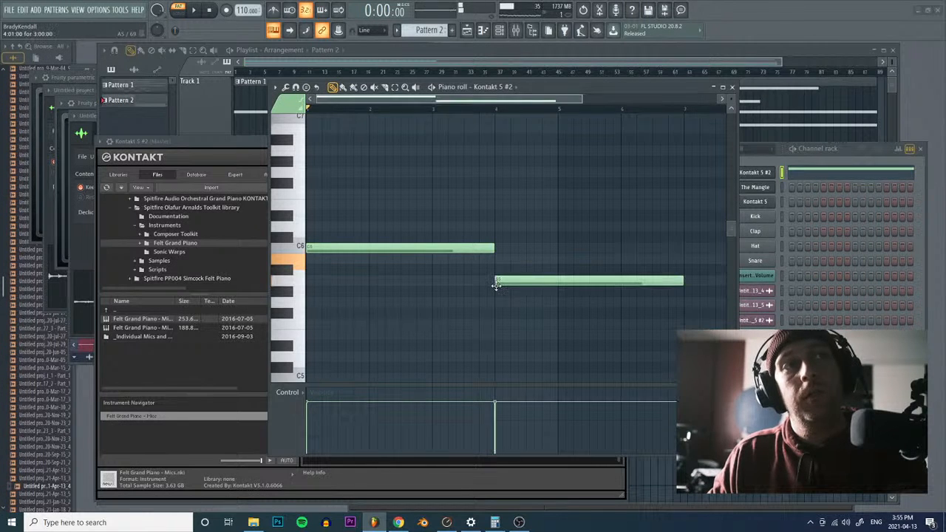
left_click_drag(584, 95, 680, 109)
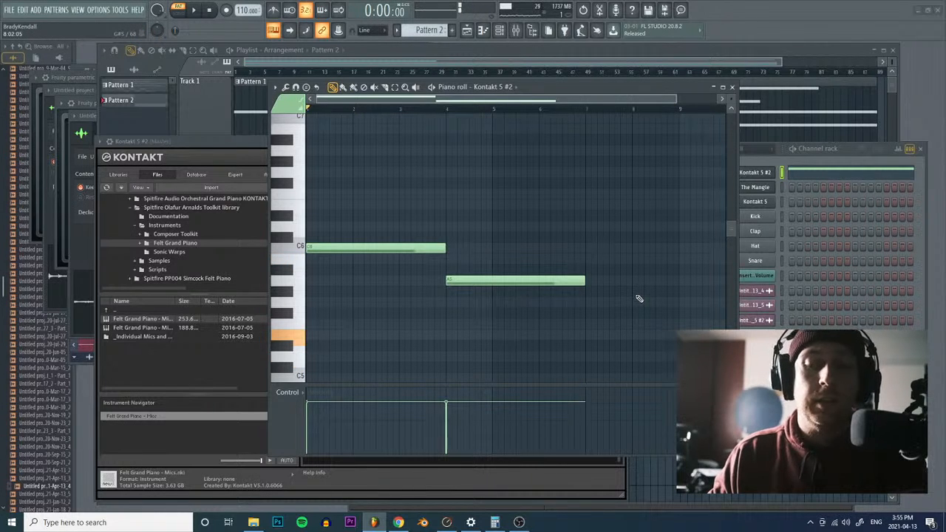
left_click(589, 338)
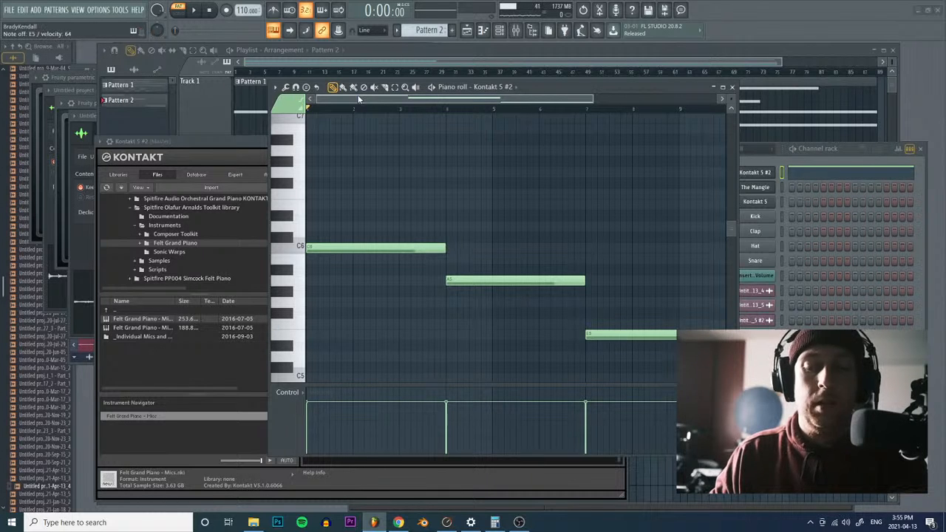
left_click_drag(522, 100, 585, 100)
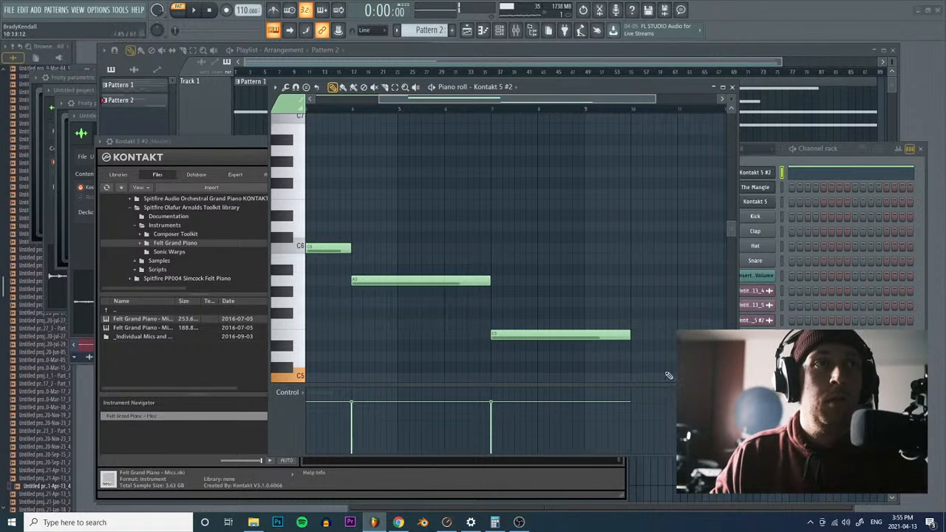
scroll(648, 371, "down", 1)
left_click(633, 348)
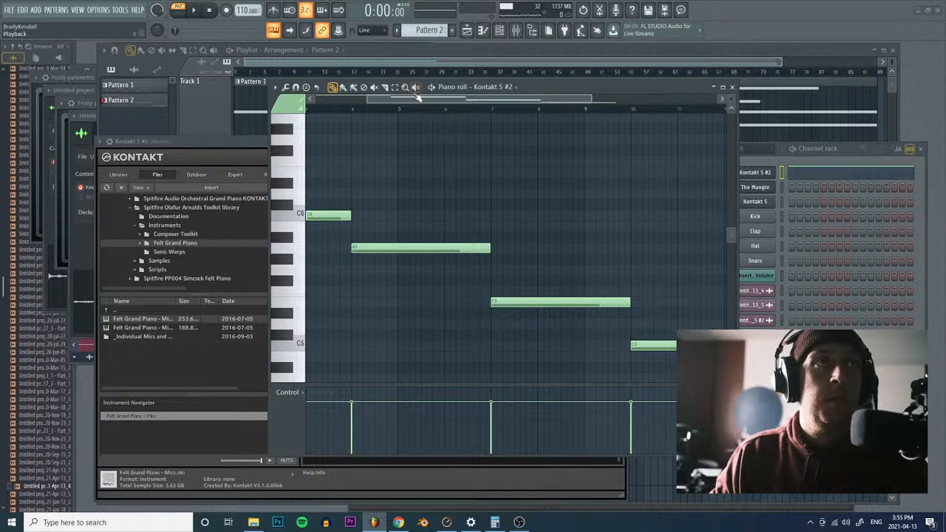
Step: Reorder the notes so the sequence runs A5 at bar 1, C5 at bar 4, E5 at bar 7 and C6 at bar 10
left_click(476, 173)
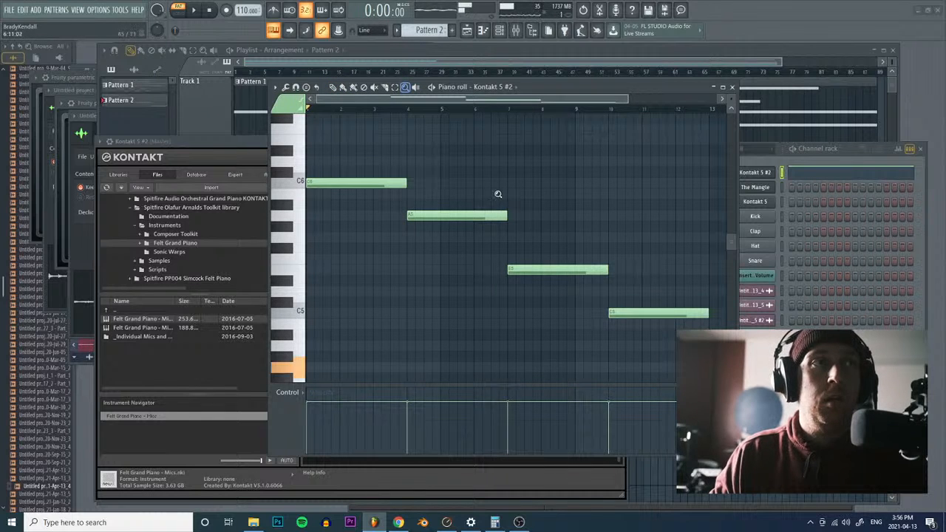
scroll(602, 277, "down", 1)
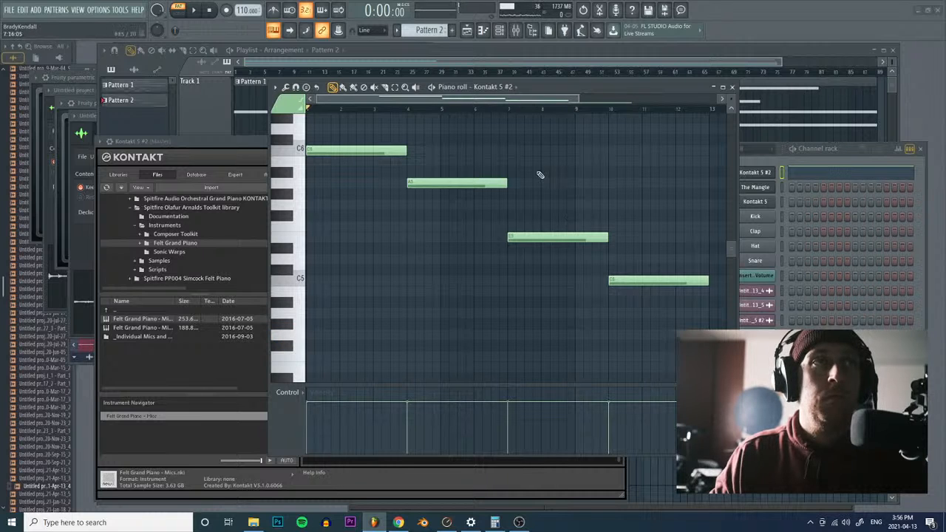
left_click_drag(453, 182, 662, 149)
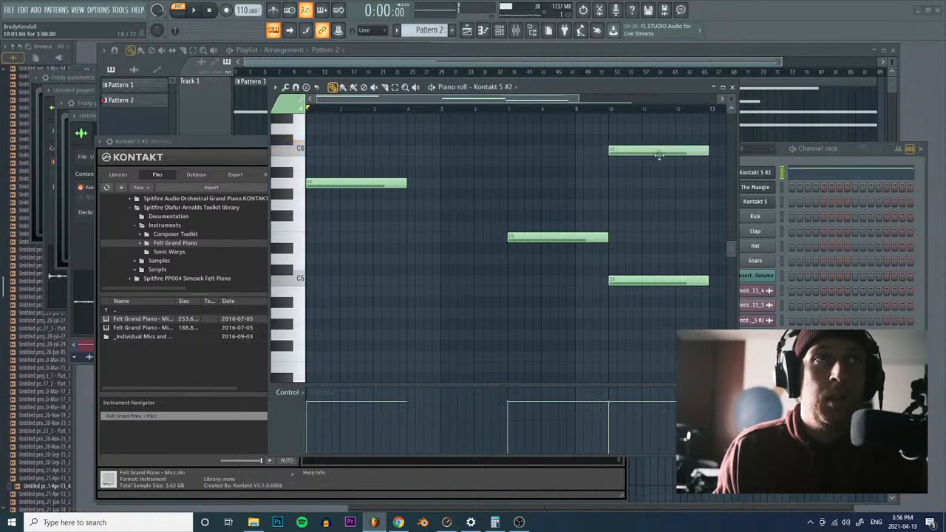
left_click_drag(646, 283, 445, 281)
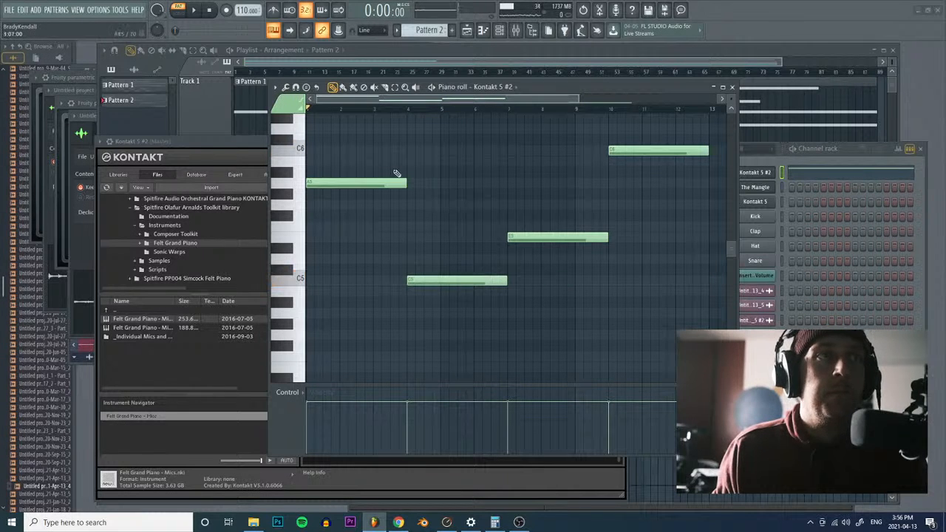
Step: Route the Kontakt 5 #2 channel to mixer Insert 10 and load Edison on that insert
left_click(483, 30)
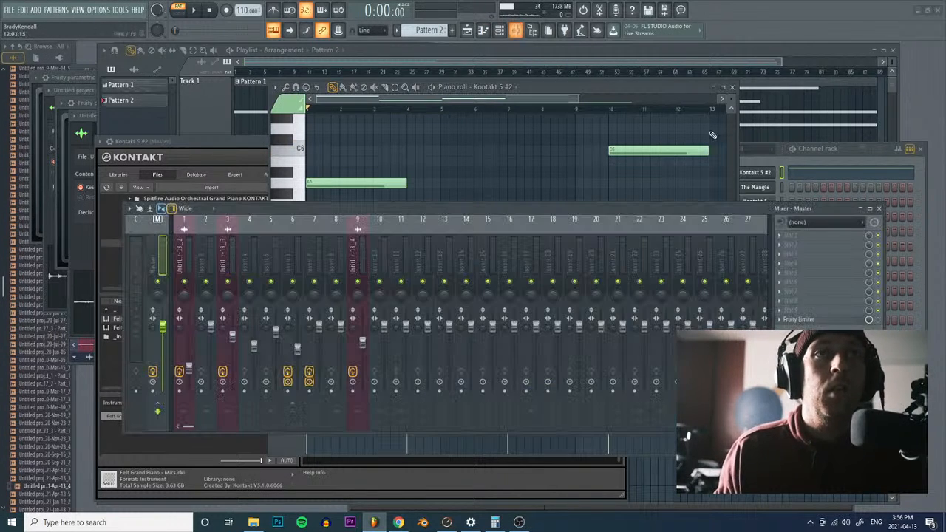
left_click(855, 162)
left_click_drag(721, 173, 721, 157)
left_click(523, 236)
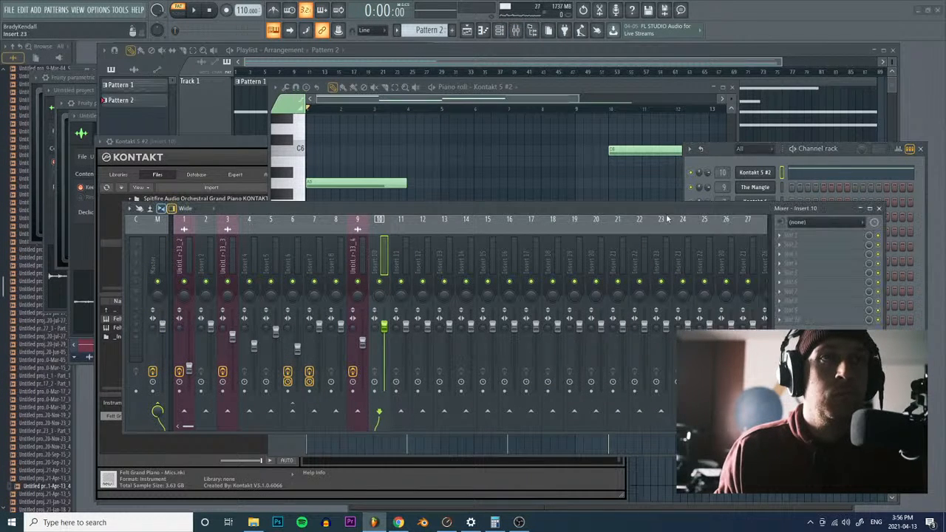
left_click(787, 242)
left_click(646, 60)
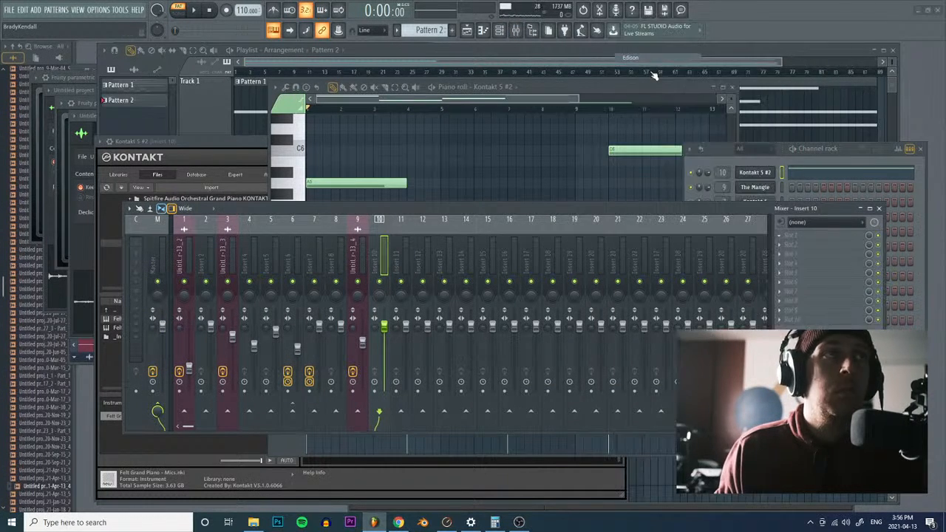
Step: Set Edison to record on play, arm it and play Pattern 2 to record the piano notes
left_click_drag(185, 128, 478, 159)
left_click(485, 176)
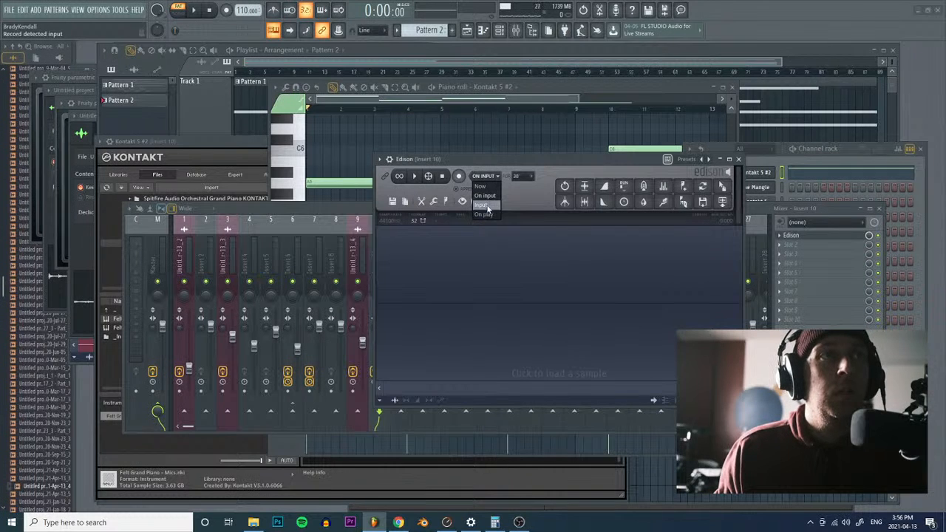
left_click(487, 214)
left_click(459, 177)
left_click(195, 10)
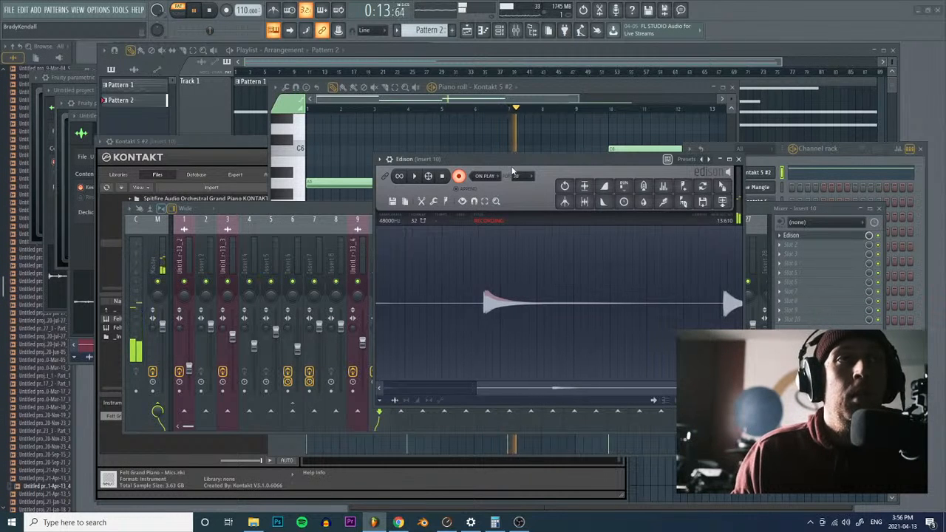
left_click_drag(513, 158, 607, 226)
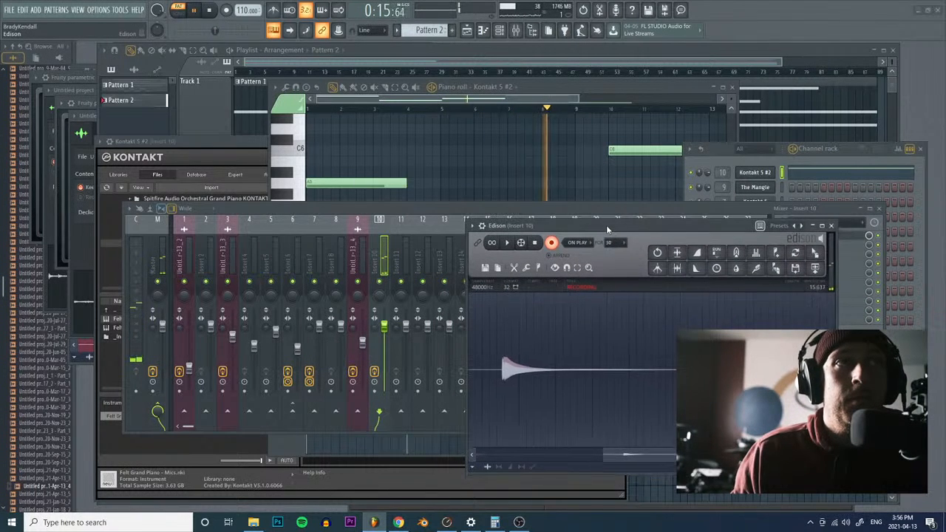
Step: Stop the recording and playback, and send the recorded piano to the playlist as an audio clip on Track 5
left_click(536, 245)
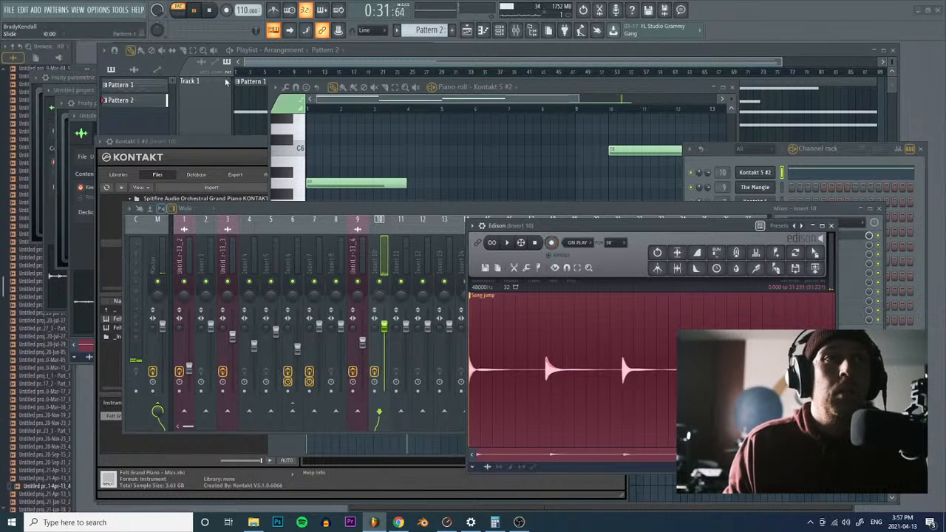
key("space")
left_click(815, 269)
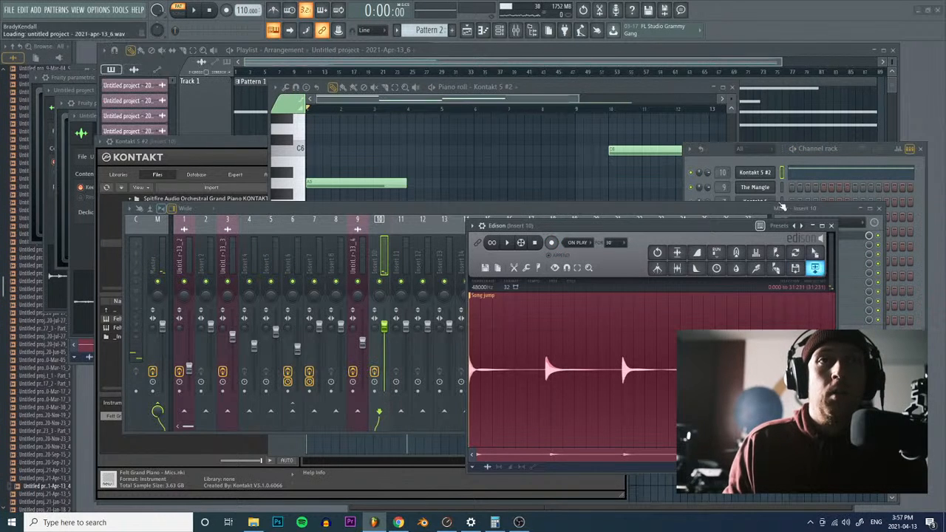
left_click(736, 56)
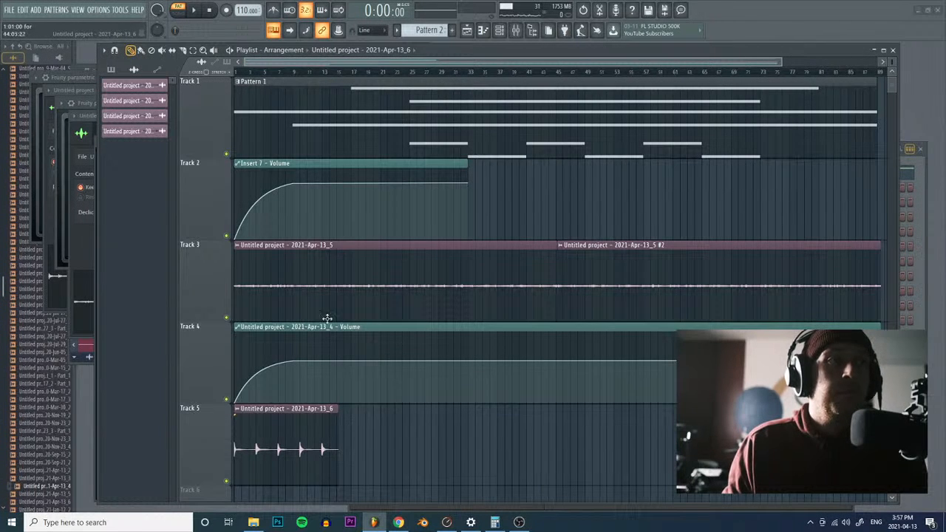
Step: Open The Mangle, and locate the source file of the Track 5 piano recording in the browser
left_click(502, 32)
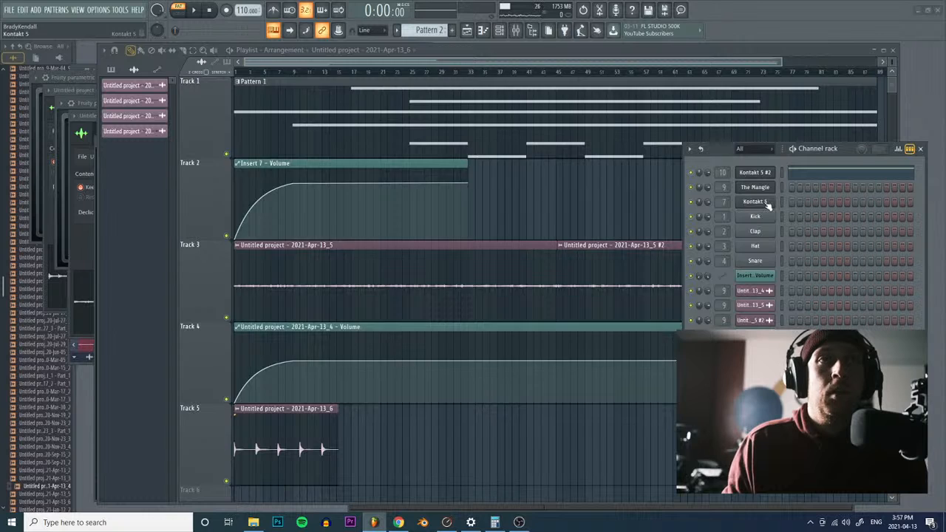
left_click(767, 205)
left_click(755, 189)
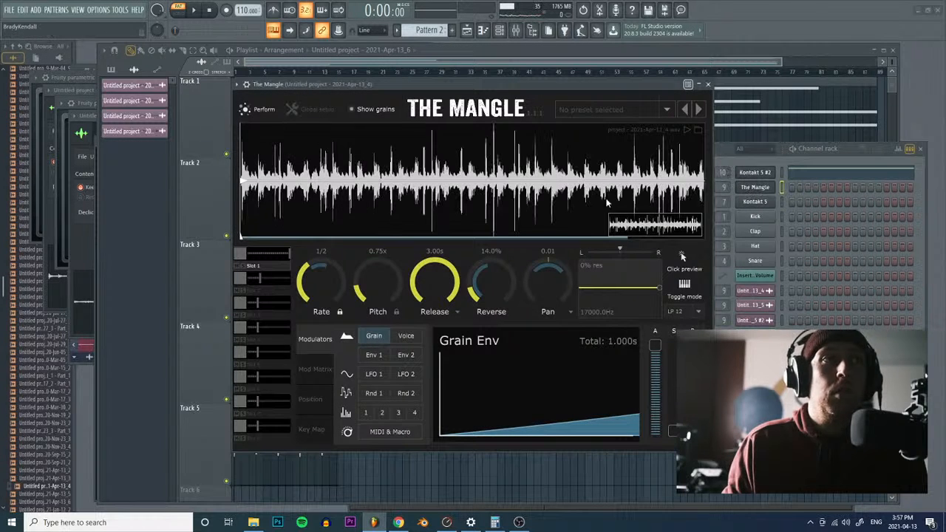
left_click_drag(464, 80, 481, 63)
double_click(285, 457)
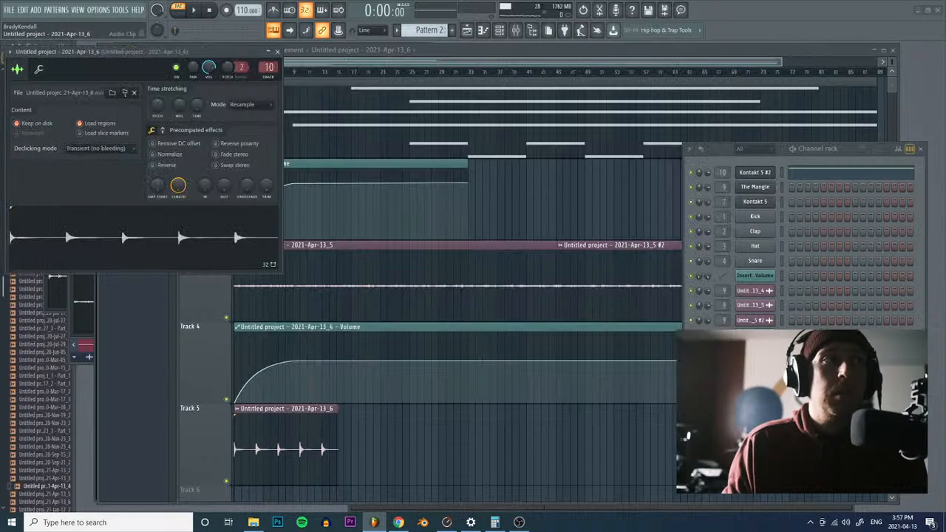
left_click(126, 93)
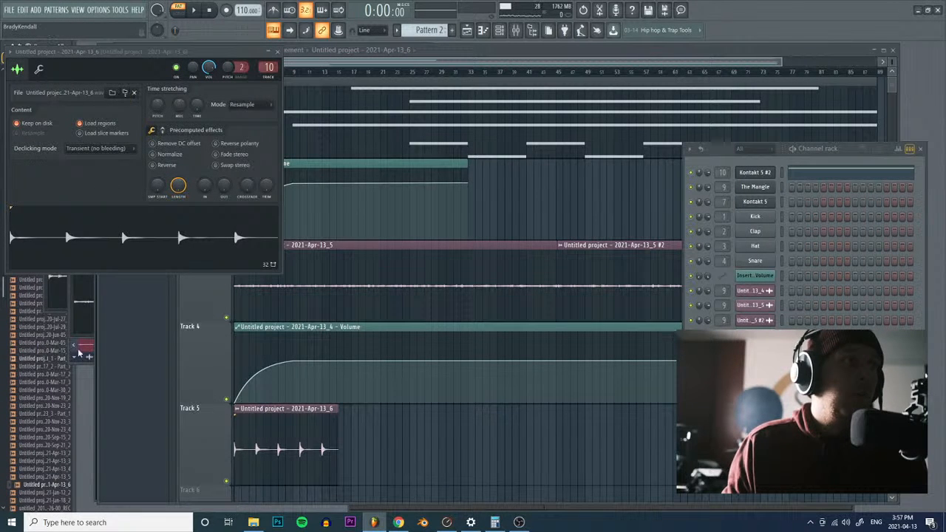
Step: Load the Track 5 piano recording into The Mangle and modulate its grain position with LFO 1 across most of the sample
left_click(759, 189)
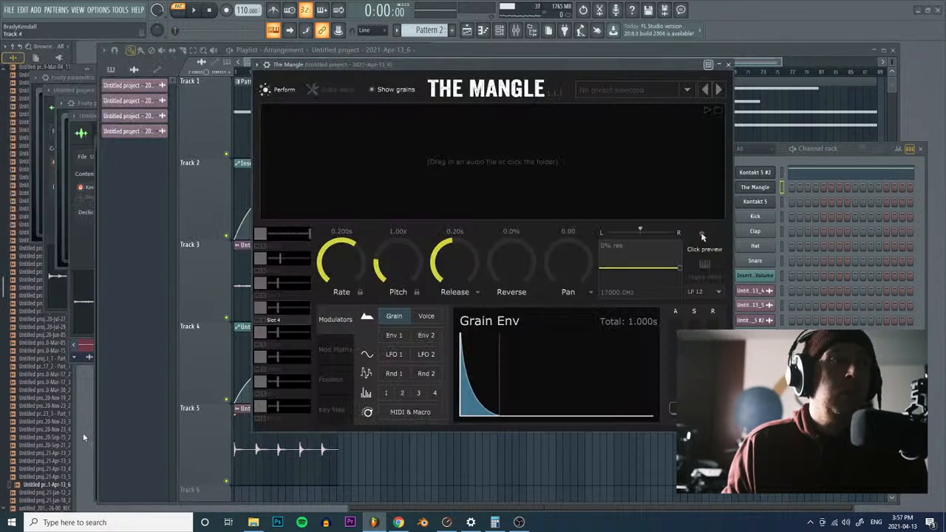
left_click_drag(49, 486, 368, 157)
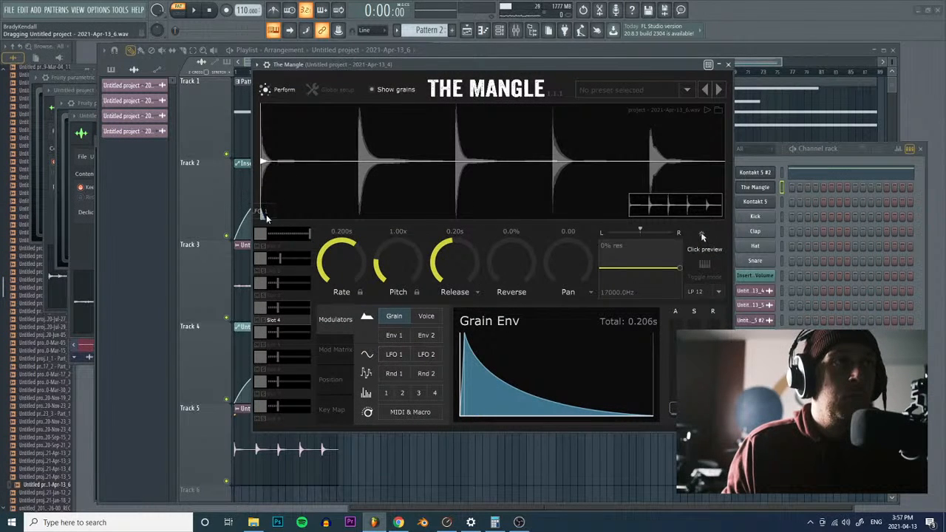
left_click_drag(265, 213, 267, 215)
left_click_drag(351, 265, 405, 270)
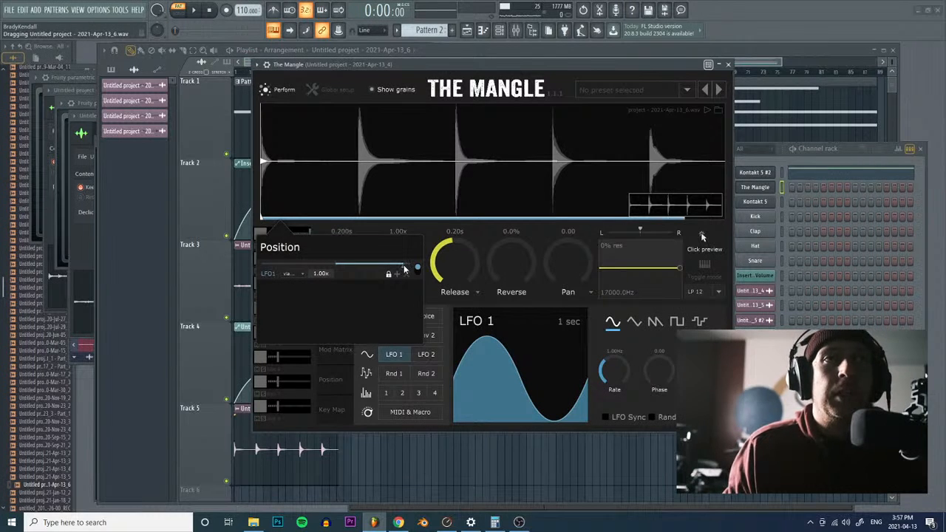
Step: Give LFO 1 the stepped random shape at 7.41 Hz, and start slot 4 playing in toggle mode
left_click(700, 322)
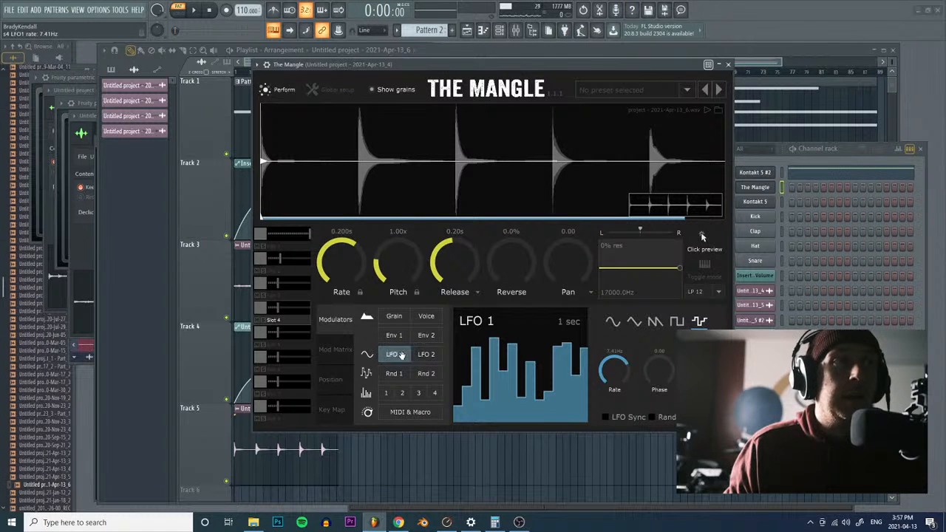
left_click(707, 277)
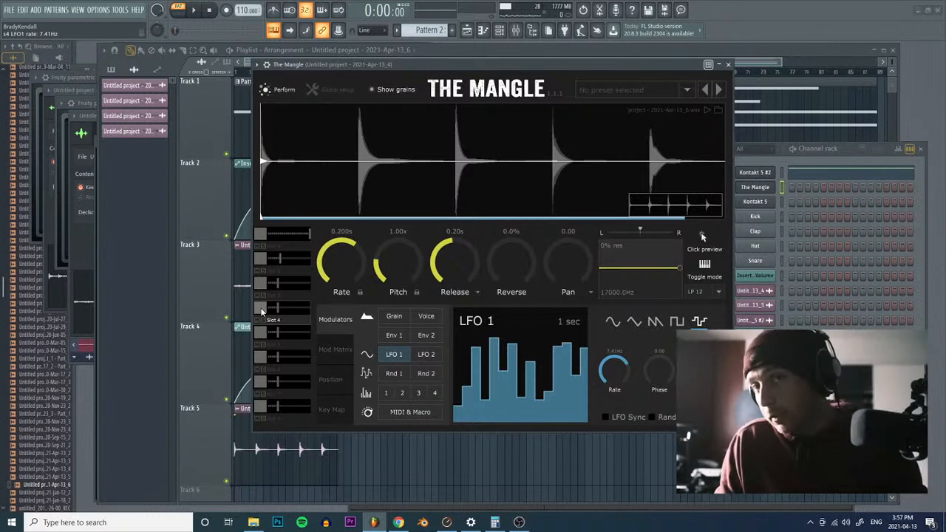
left_click_drag(262, 310, 334, 275)
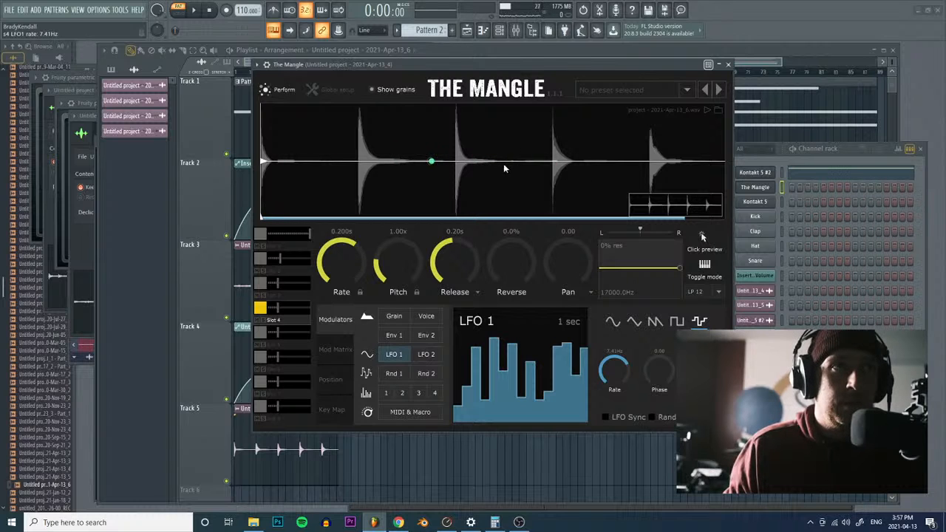
Step: Set the grain release and grain attack to 3.00 s each, and check the instrument's level in the mixer
left_click_drag(462, 274, 461, 244)
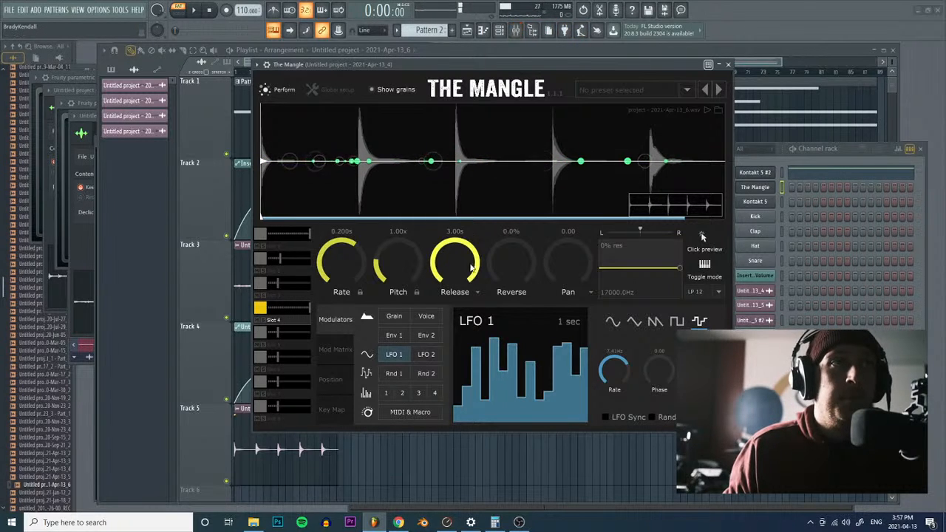
left_click(476, 292)
left_click(467, 339)
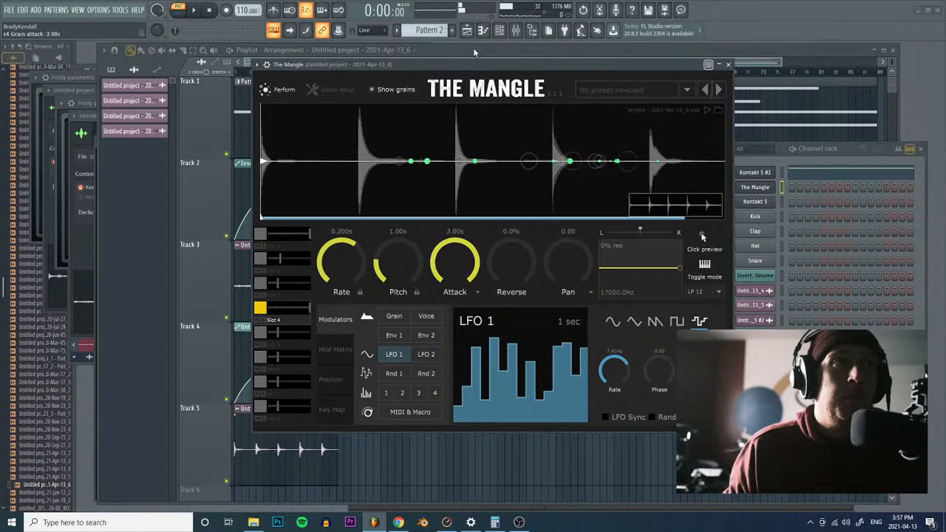
left_click(517, 31)
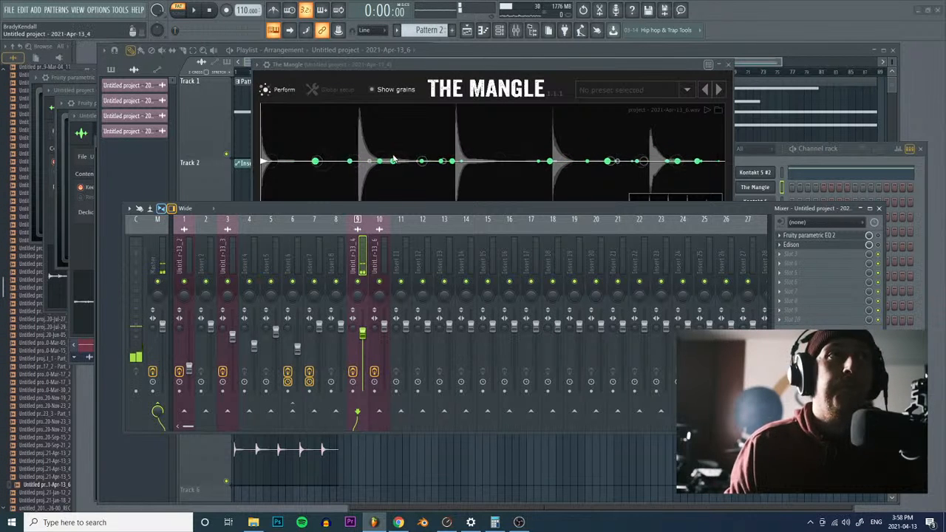
left_click(479, 64)
Step: Modulate the grain pitch with LFO 1, lock the pitch to quantized steps and reduce the modulation depth
left_click_drag(393, 353, 397, 265)
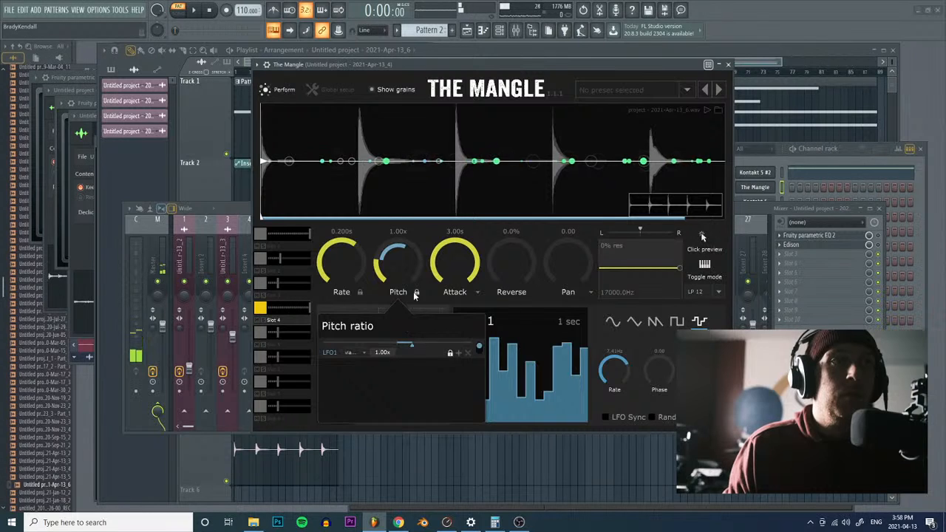
left_click(416, 292)
left_click(425, 349)
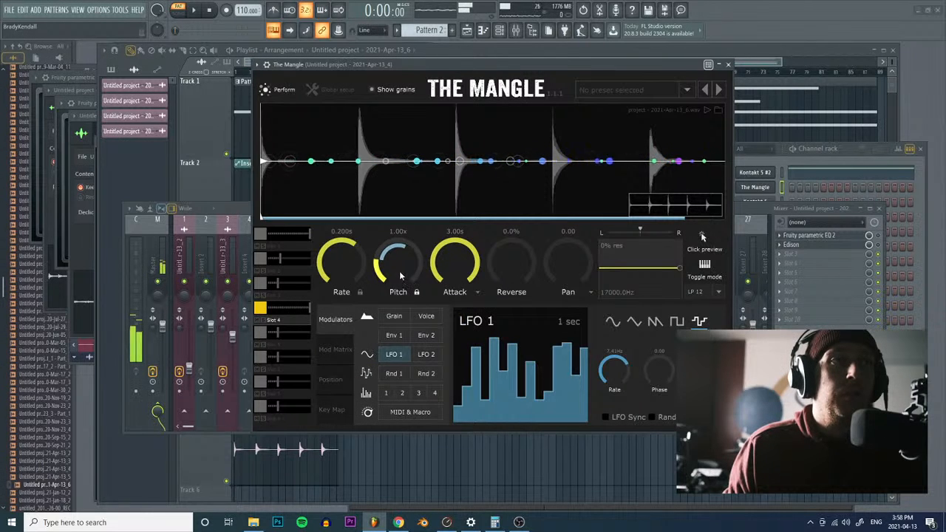
left_click(399, 290)
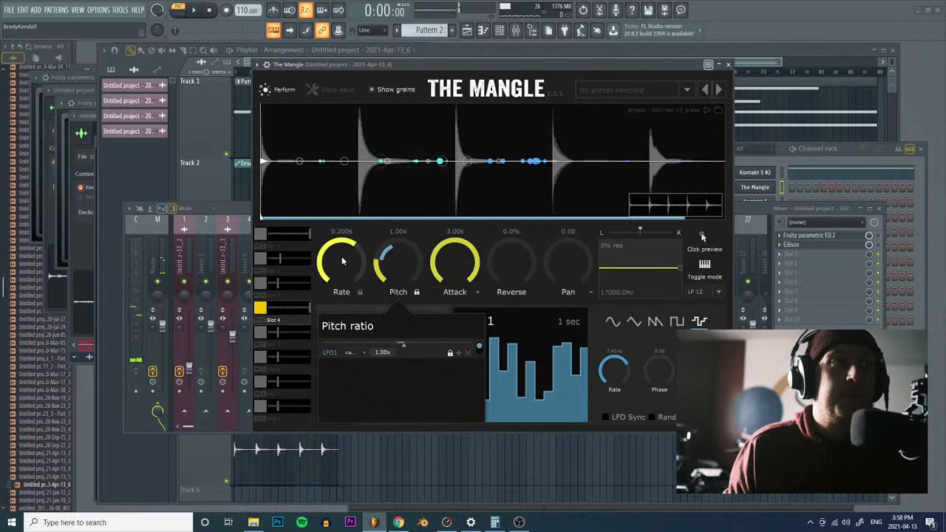
Step: Set the grain rate to 0.510 s, change the pitch lock's quantization and make the LFO 1 pitch modulation bipolar
left_click_drag(343, 260, 357, 292)
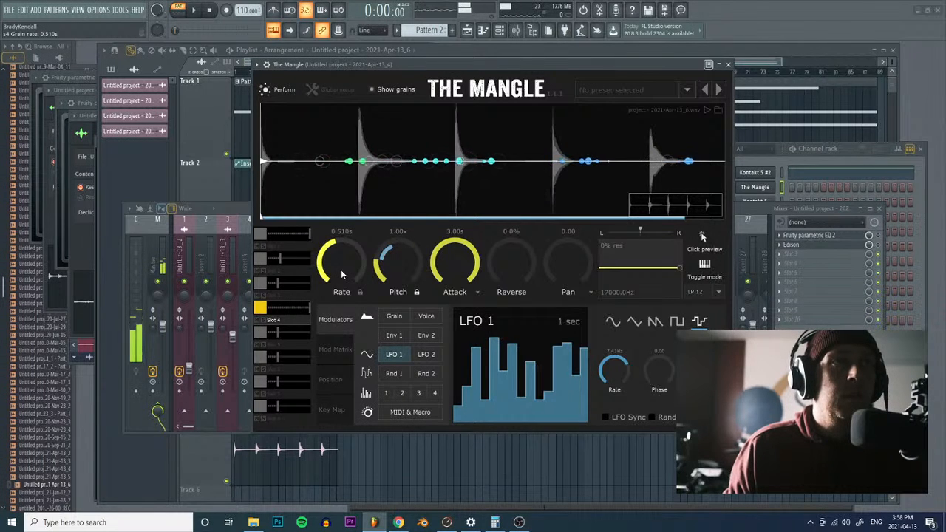
right_click(408, 267)
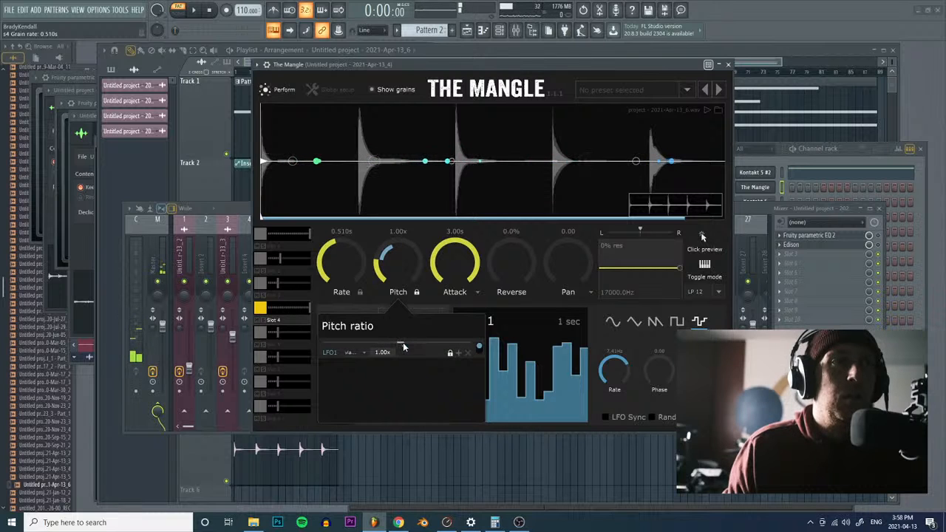
left_click(416, 293)
left_click(423, 332)
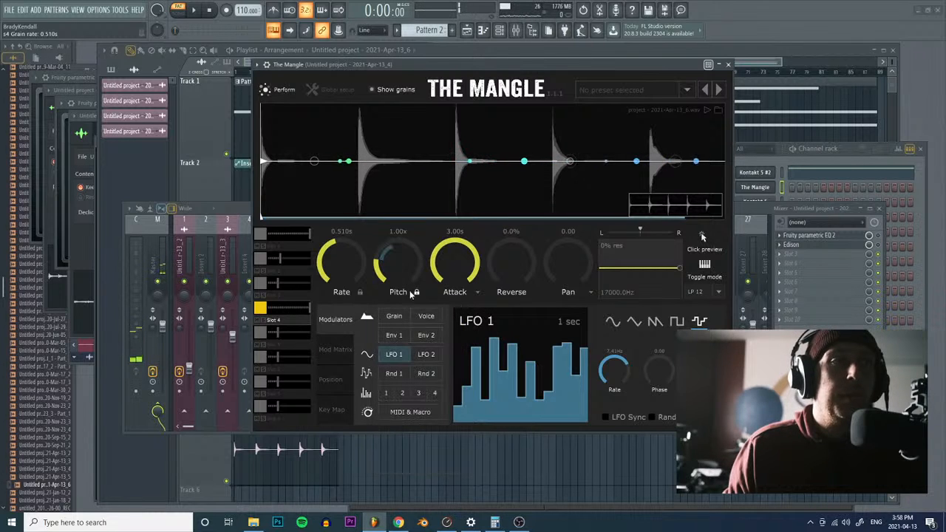
right_click(400, 266)
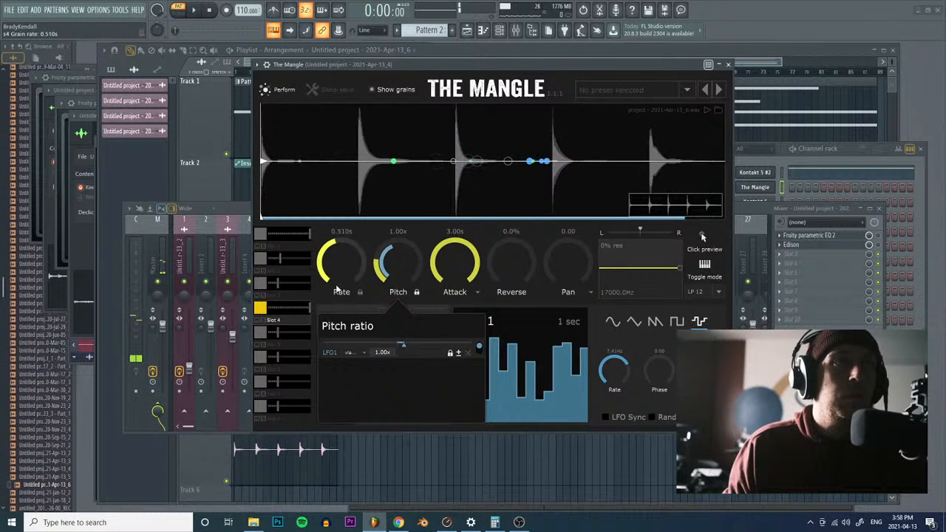
Step: Modulate the grain rate and the pan with LFO 1, both bipolar
right_click(352, 267)
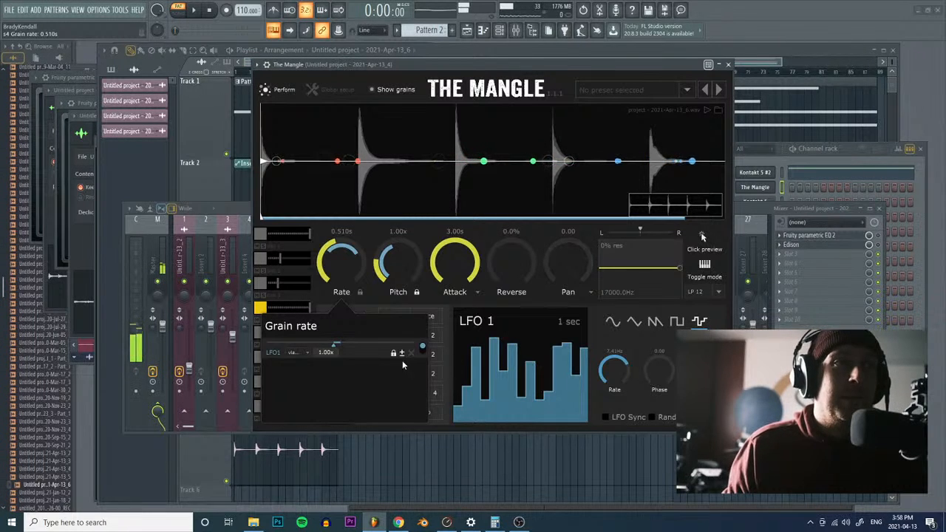
right_click(564, 271)
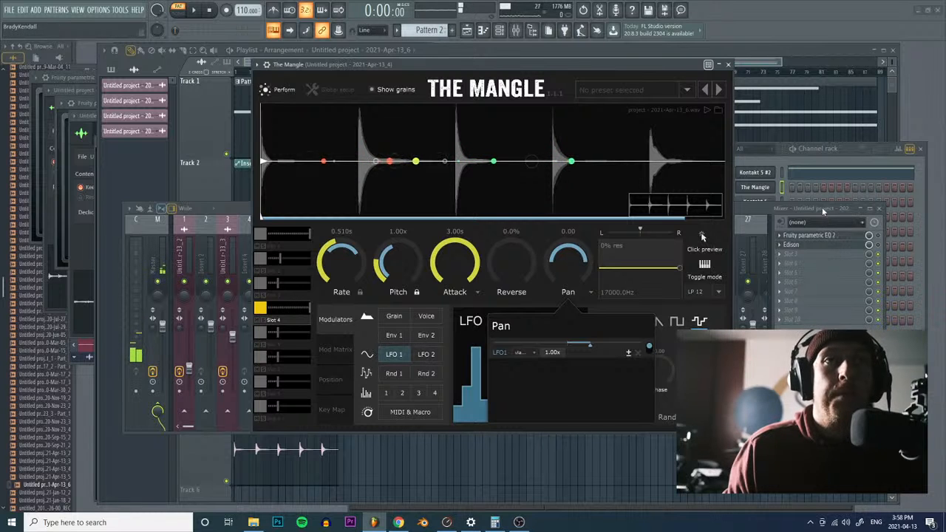
Step: Replace the Fruity Parametric EQ 2 on mixer Insert 9 with Guitar Rig 5
left_click(823, 210)
left_click(788, 244)
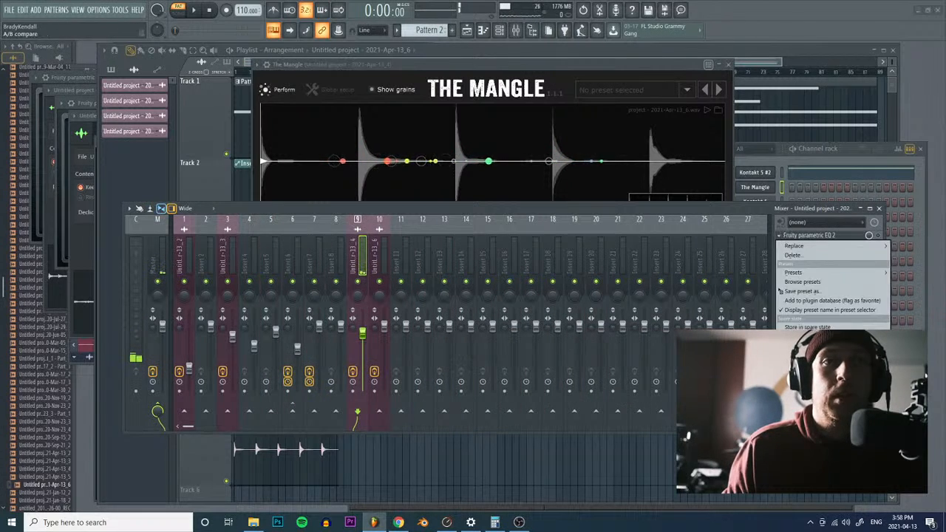
mouse_move(794, 245)
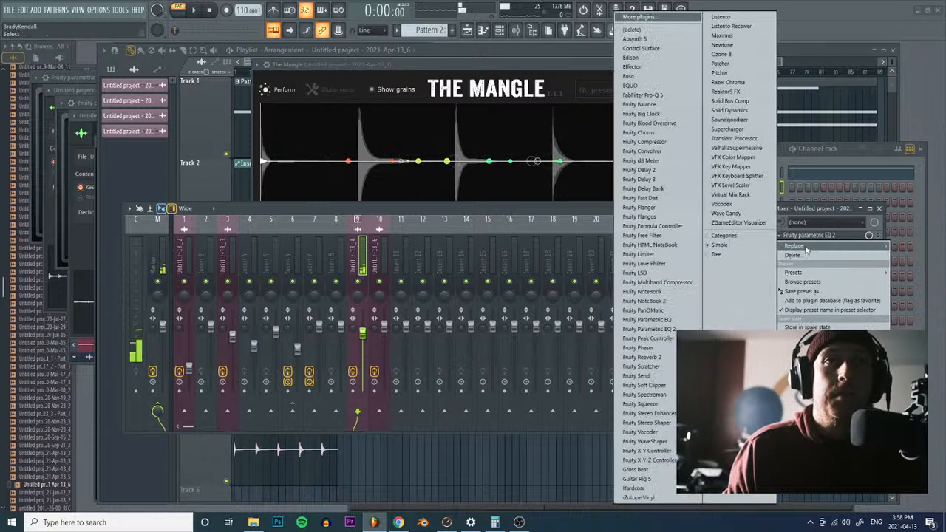
left_click(632, 480)
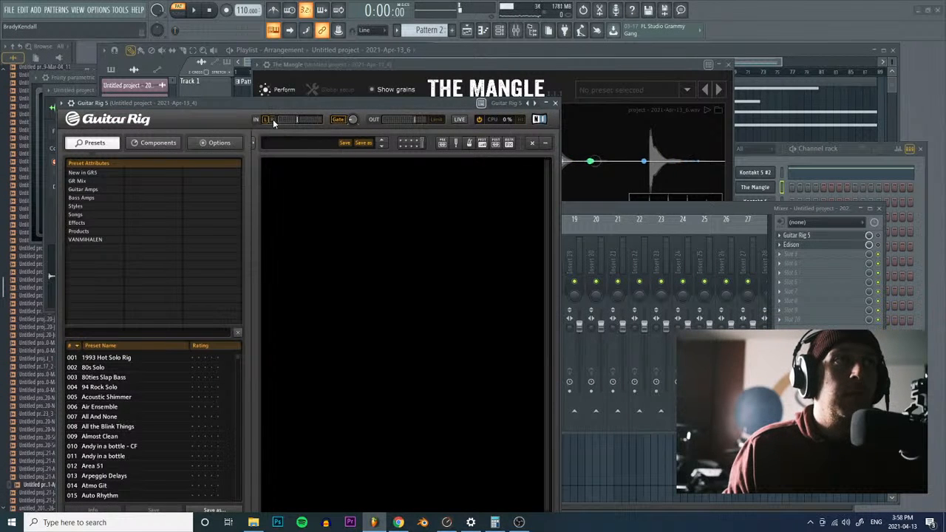
left_click_drag(289, 100, 343, 103)
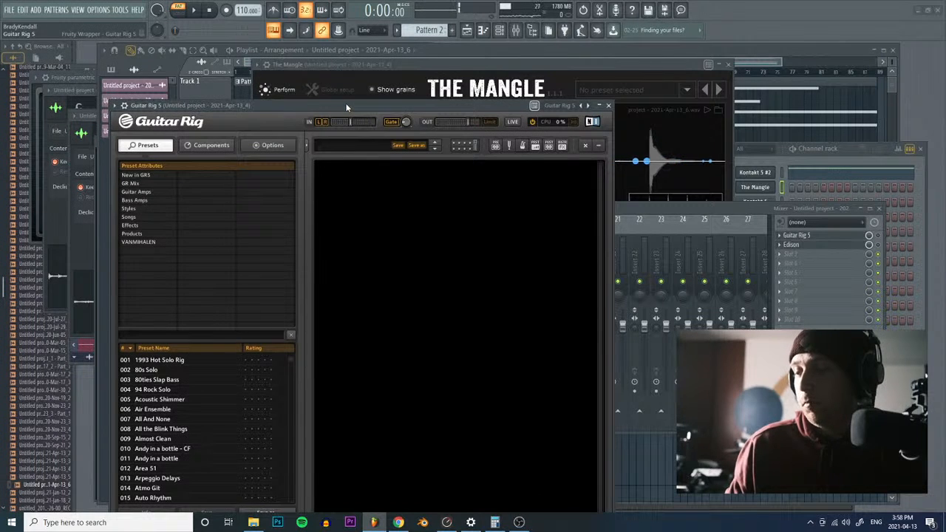
Step: Add a Little Reflektor reverb followed by a Tape Echo to the Guitar Rig rack
left_click(207, 145)
left_click(204, 285)
left_click_drag(243, 303, 473, 211)
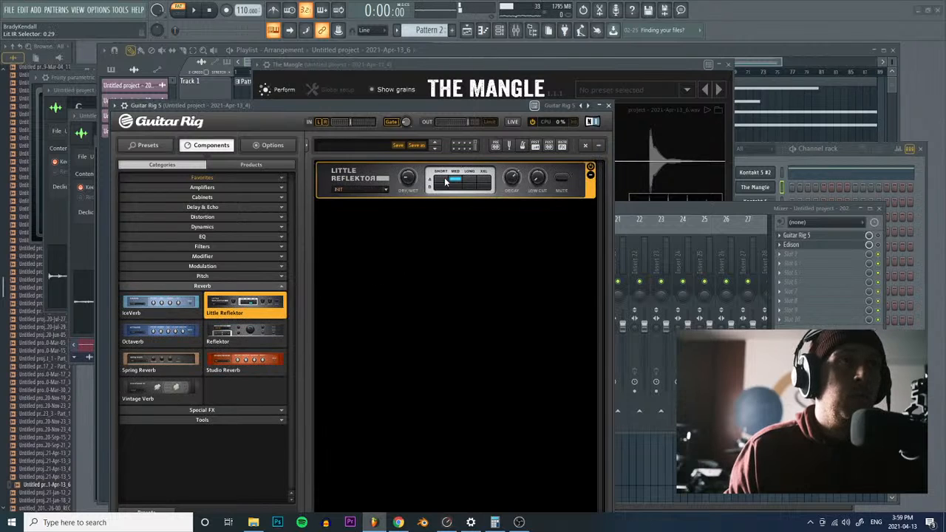
left_click(222, 209)
left_click_drag(237, 254, 521, 258)
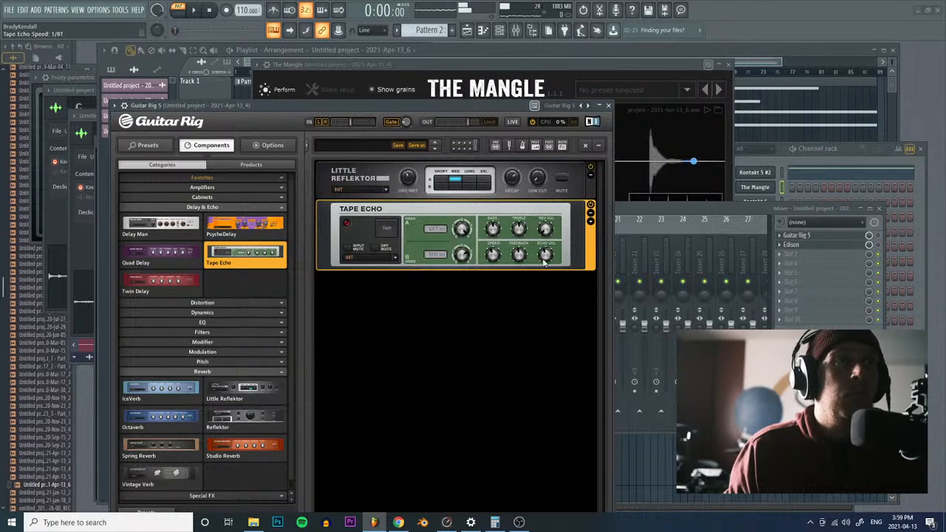
Step: Try a Twin Delay below the Tape Echo with adjusted mix and left and right delay times, and remove it
left_click_drag(161, 281, 433, 314)
left_click_drag(507, 326, 509, 325)
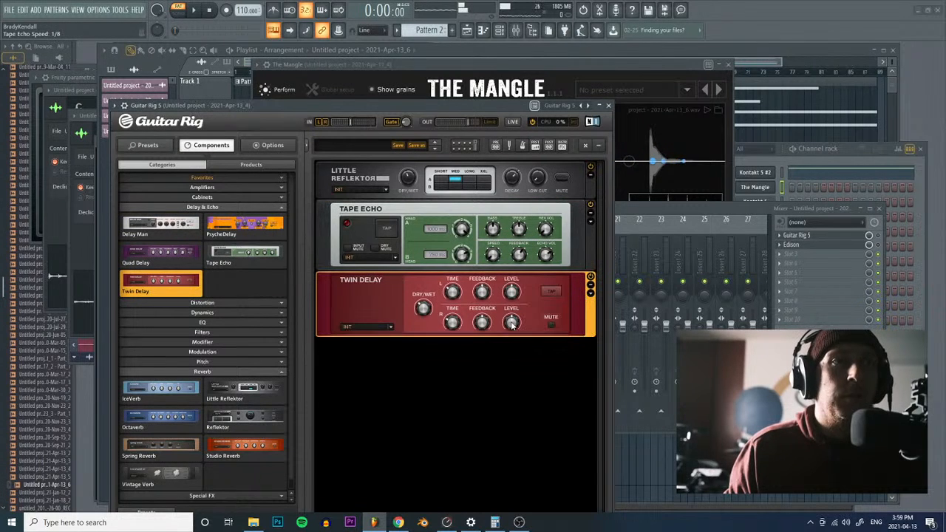
left_click_drag(426, 310, 428, 307)
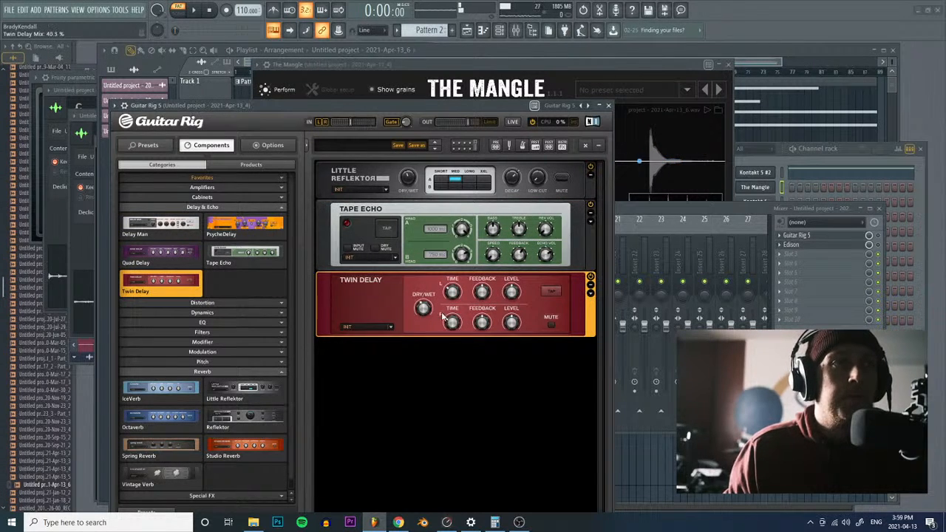
left_click(590, 293)
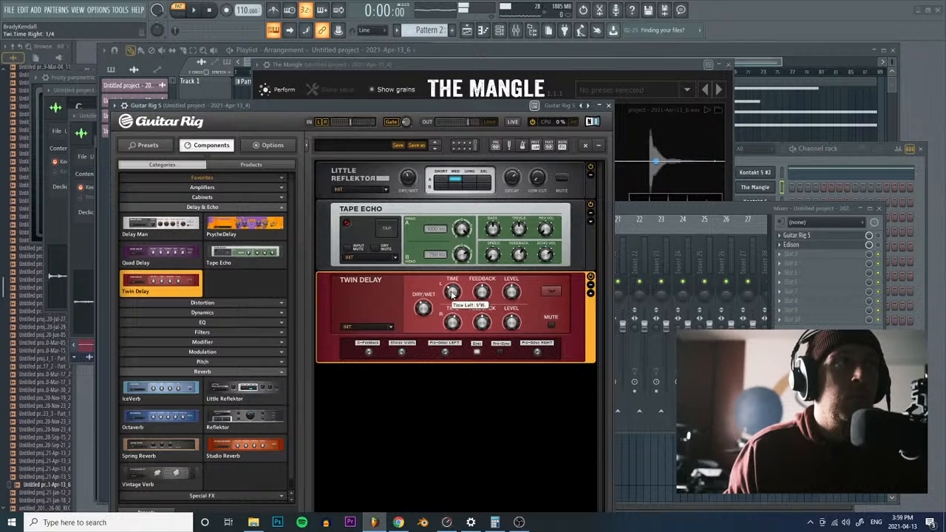
left_click_drag(454, 283, 450, 356)
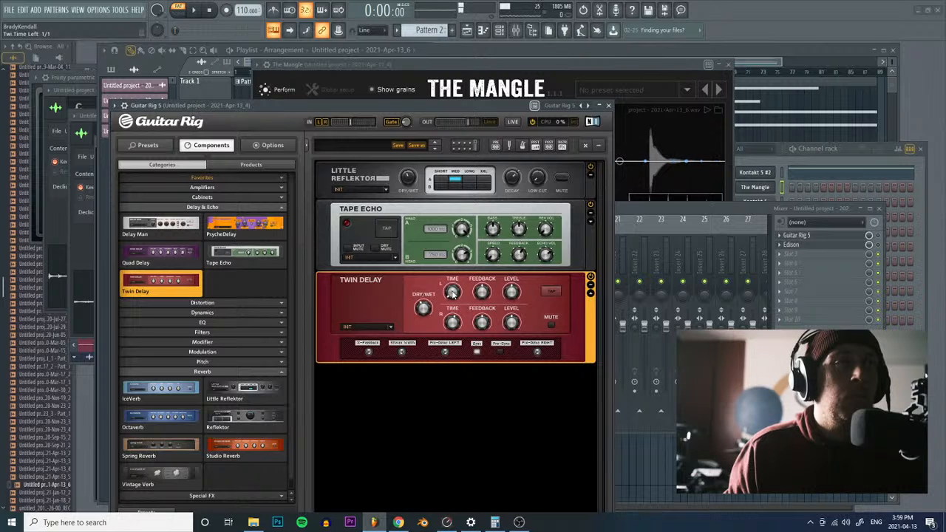
right_click(577, 328)
left_click(577, 362)
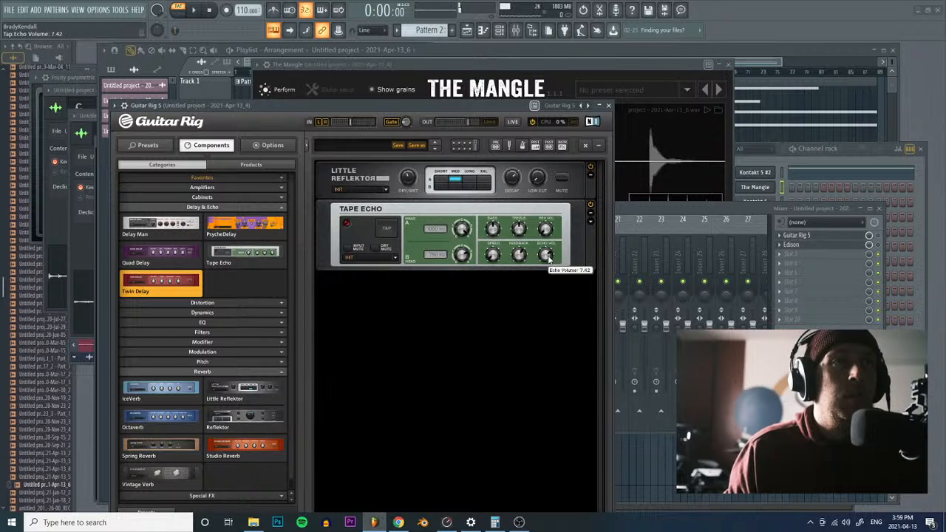
Step: Add a second Tape Echo below the first, setting its Head A to 3 and adjusting its Head B
left_click_drag(244, 253, 498, 330)
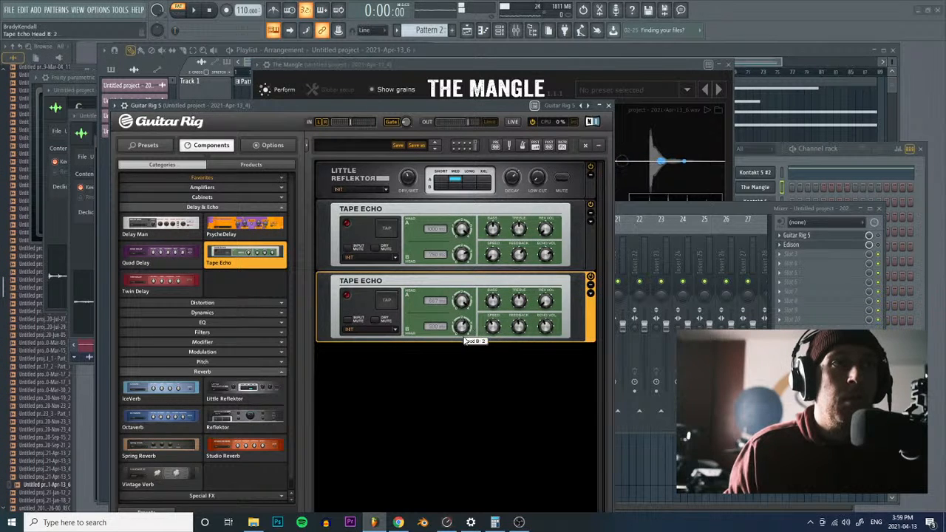
mouse_move(488, 332)
left_mouse_down()
mouse_move(486, 353)
mouse_move(487, 336)
left_mouse_up()
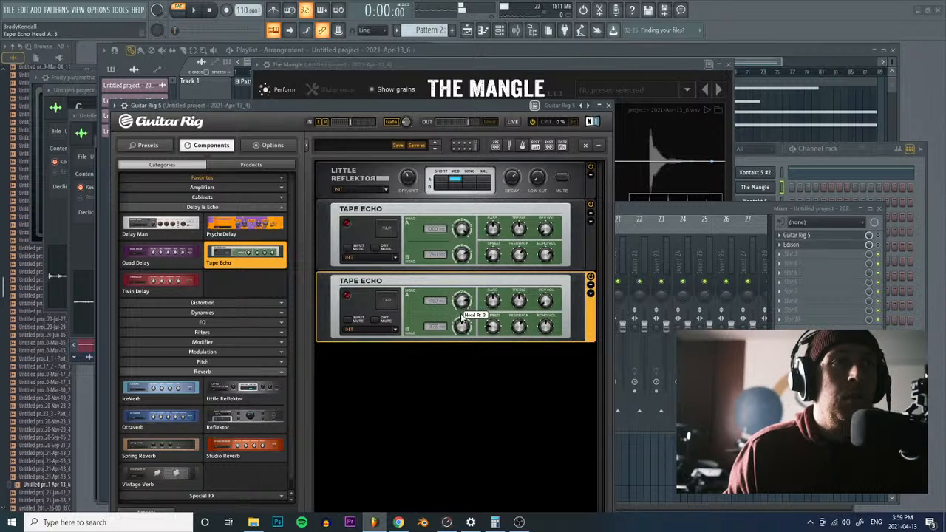
Step: Raise the Insert 9 level, set the first Tape Echo's echo volume to 8.31 and adjust the Little Reflektor's dry/wet mix
left_click(637, 213)
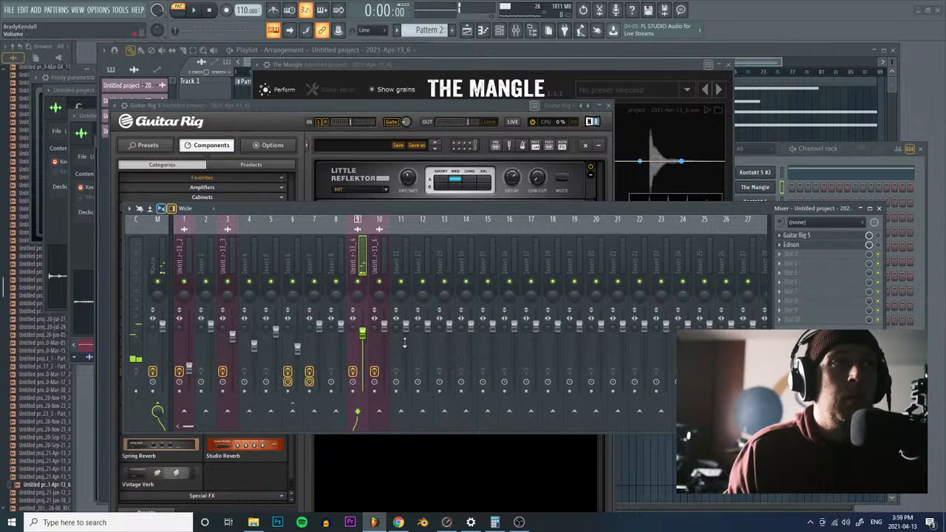
left_click(481, 106)
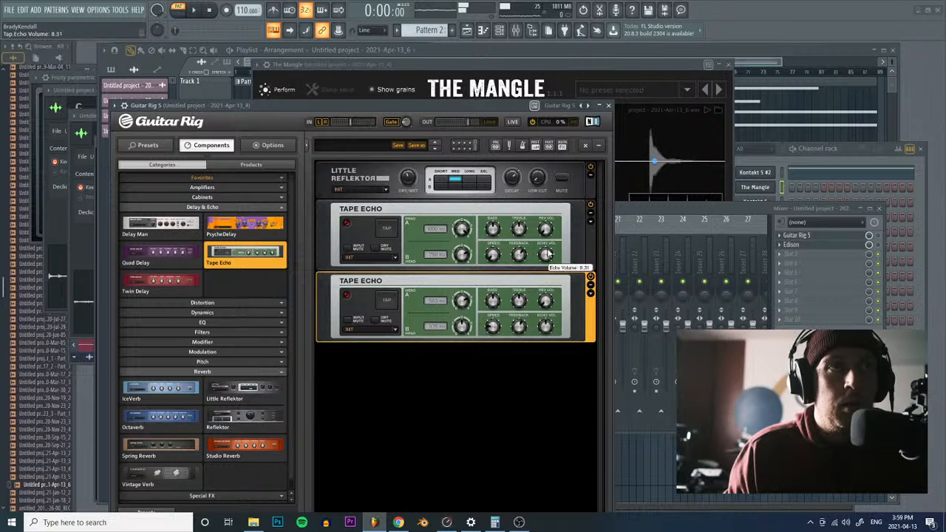
mouse_move(546, 327)
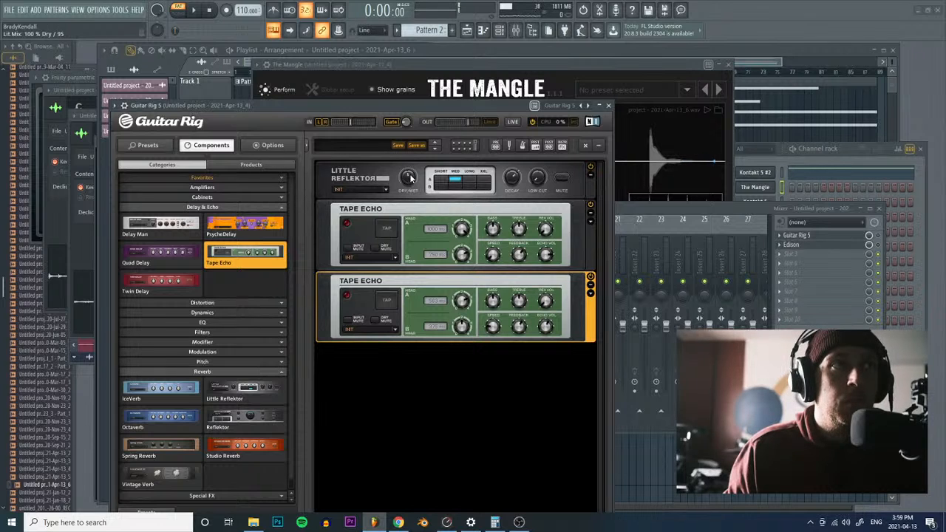
Step: Add a Fruity Parametric EQ 2 to Insert 9, boosting the upper mids and cutting the lows
left_click(782, 258)
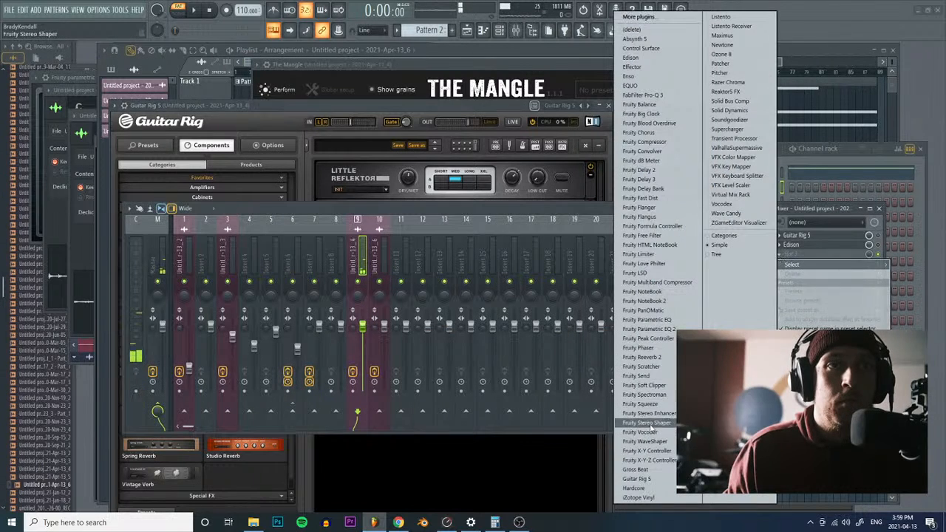
left_click(647, 332)
left_click_drag(215, 208, 225, 192)
left_click_drag(126, 208, 146, 215)
scroll(128, 249, "down", 4)
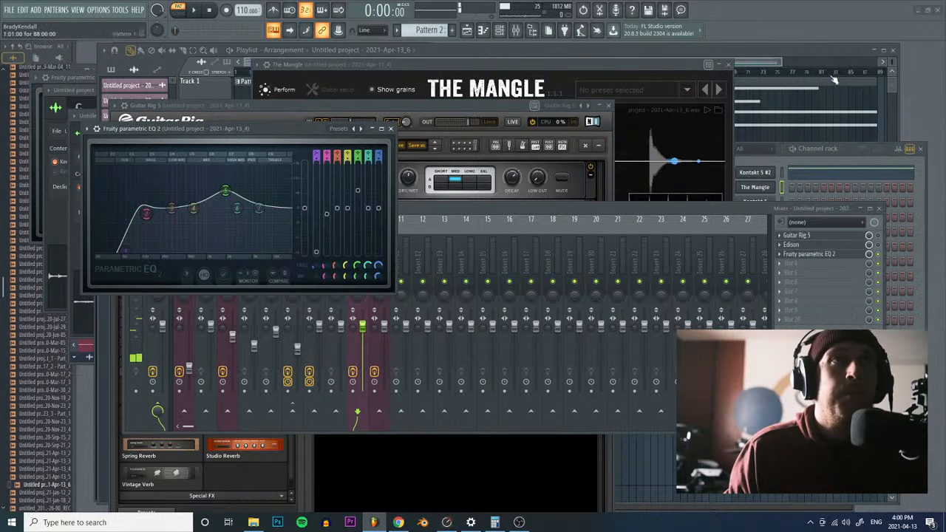
Step: Play the song from around bar 34 and raise the Insert 9 level to about 87%
left_click(780, 51)
left_click(480, 71)
key("space")
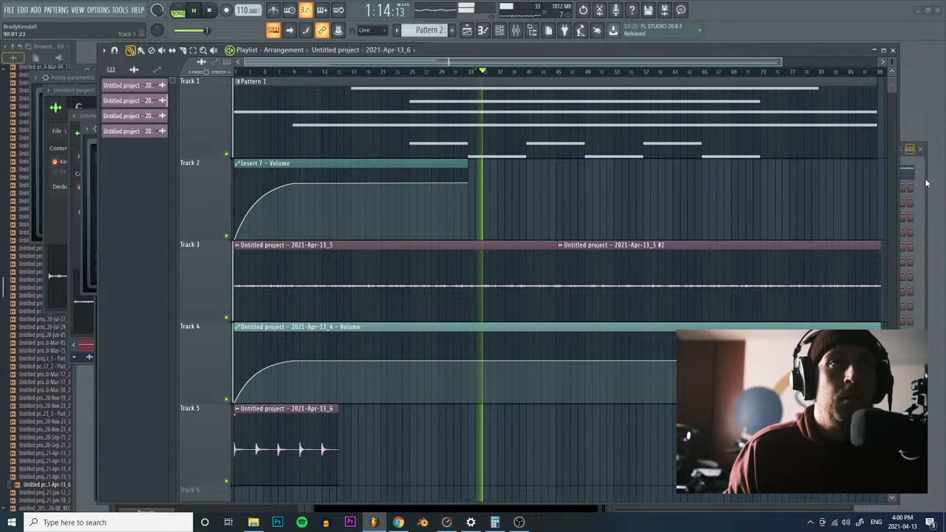
key("F9")
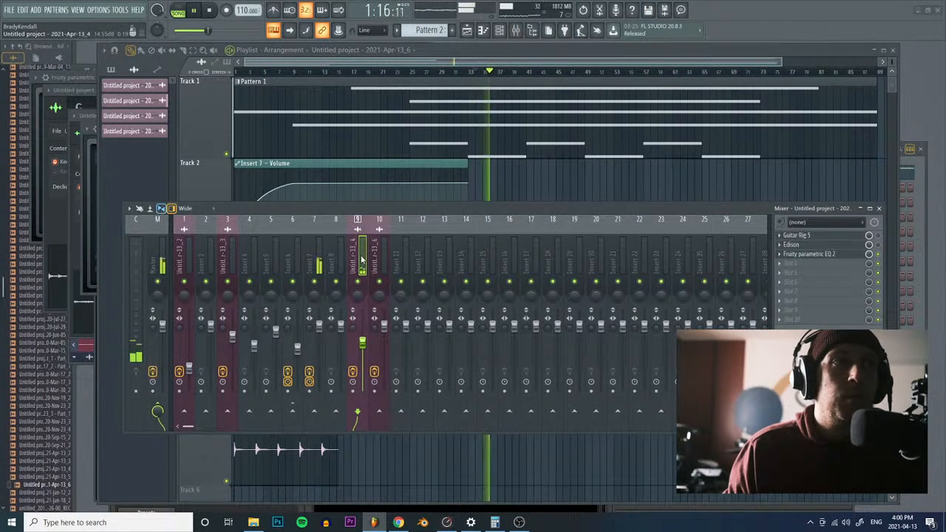
left_click_drag(362, 342, 362, 332)
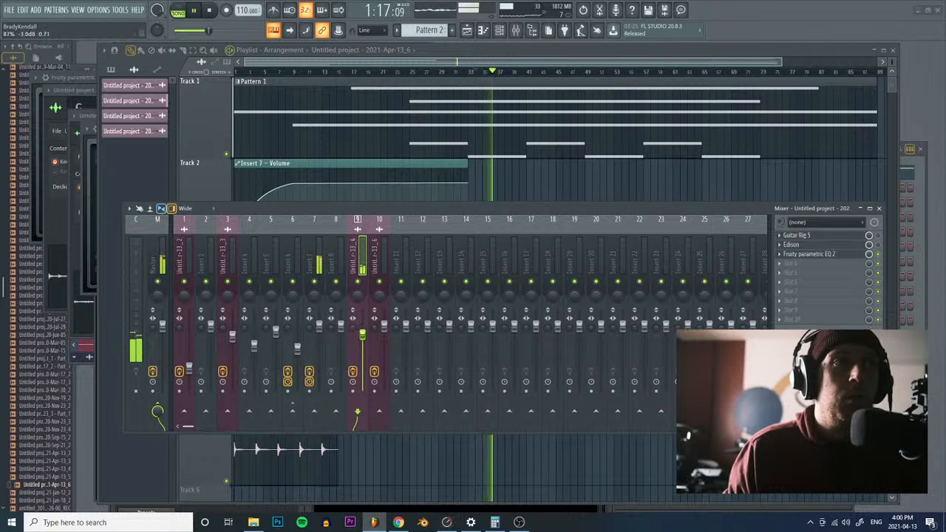
Step: In Guitar Rig 5 on Insert 9, set the Little Reflektor's mix to 100 % Dry / 43
left_click(798, 235)
left_click(884, 235)
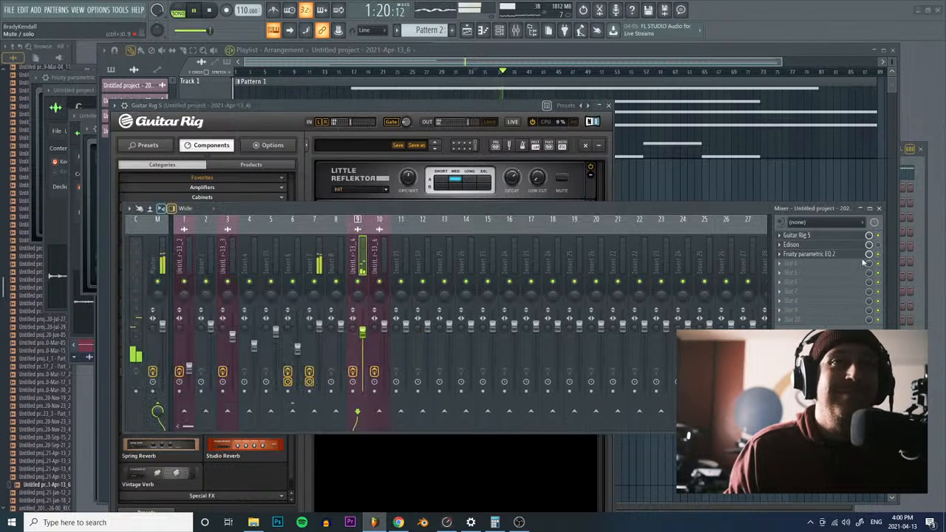
left_click(381, 104)
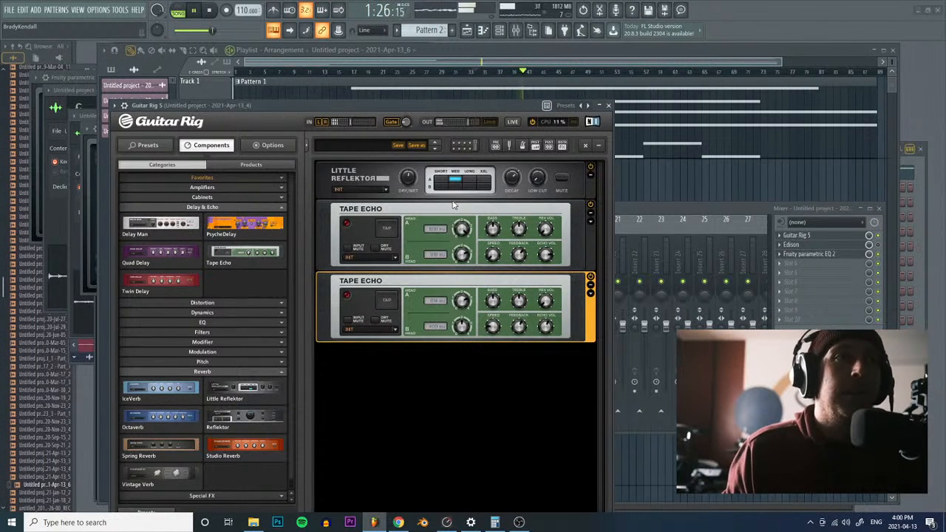
mouse_move(411, 187)
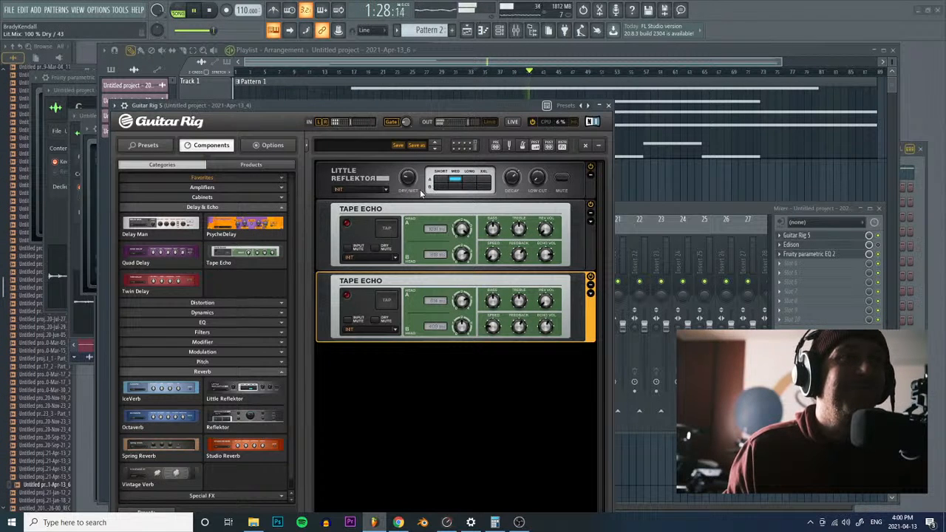
Step: Delete the second Tape Echo from the rack and adjust the remaining Tape Echo's echo volume
right_click(578, 306)
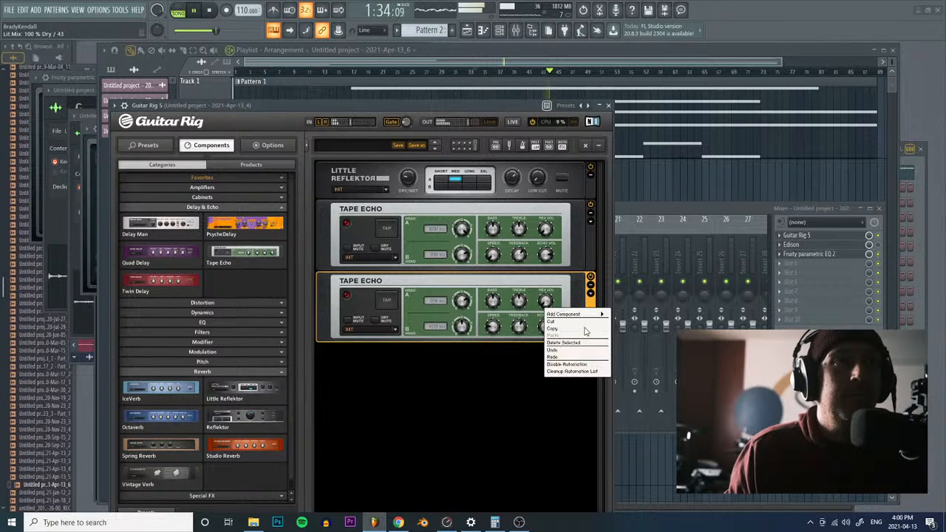
left_click(573, 344)
left_click_drag(546, 256, 517, 258)
Step: Solo Insert 7 and then Insert 9 in the mixer to hear each part alone, and restore the full mix
left_click(613, 224)
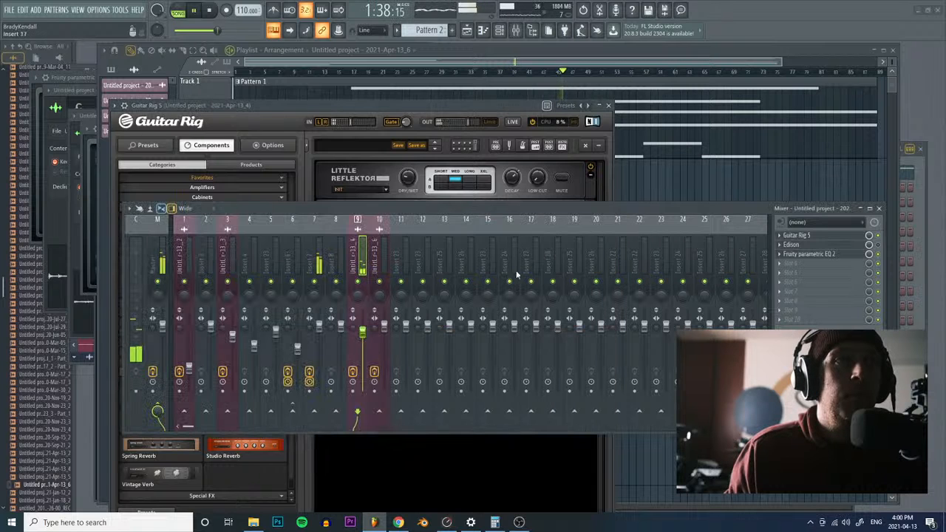
right_click(320, 281)
right_click(320, 282)
right_click(359, 283)
right_click(360, 285)
Step: Replay the song from about bar 44, lower the Insert 10 level and rebalance Insert 9 against it
left_click(498, 30)
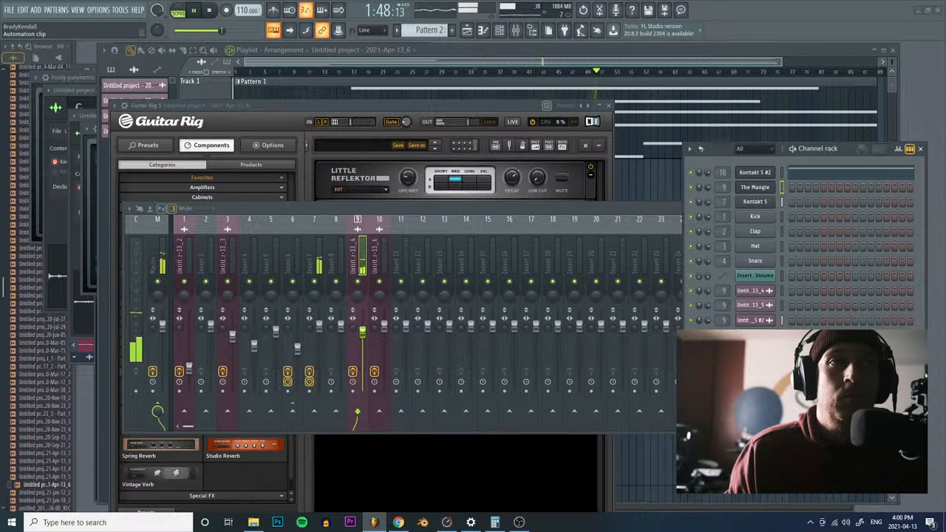
scroll(724, 321, "up", 1)
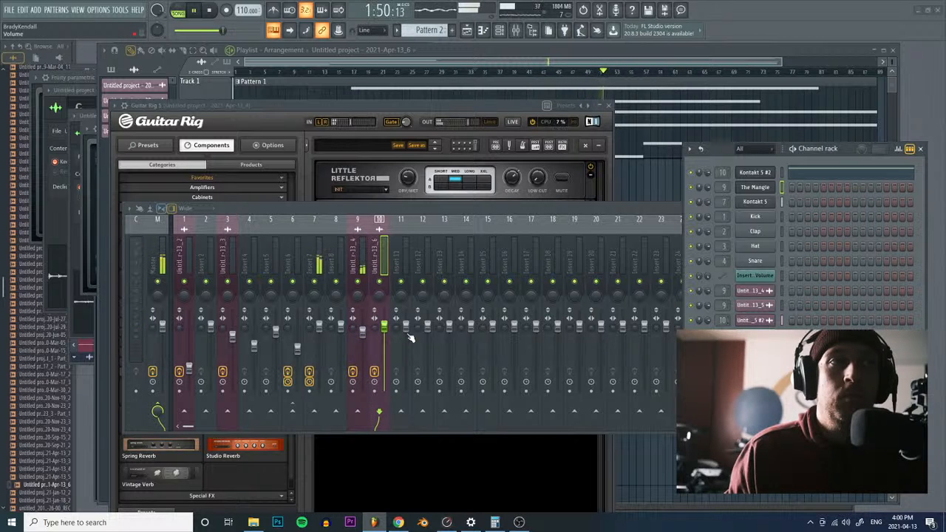
left_click(584, 50)
left_click(548, 71)
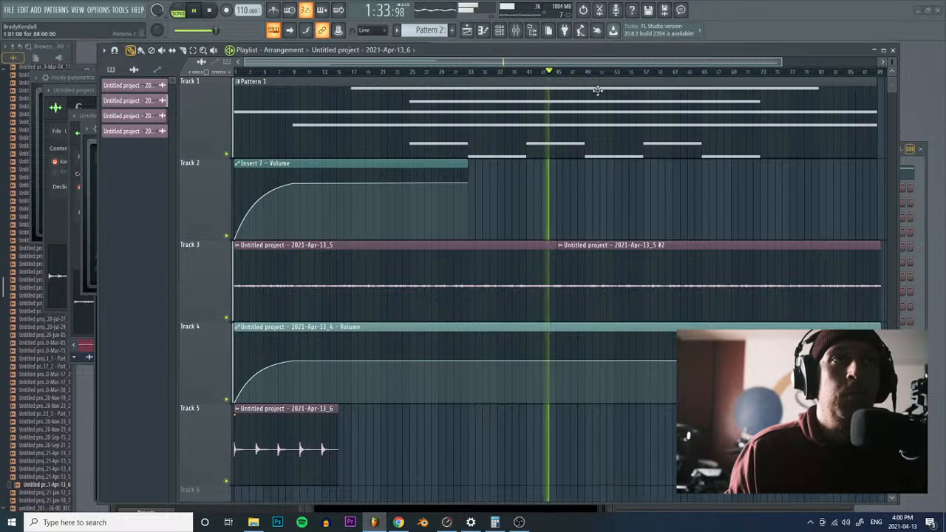
left_click(925, 177)
left_click(515, 31)
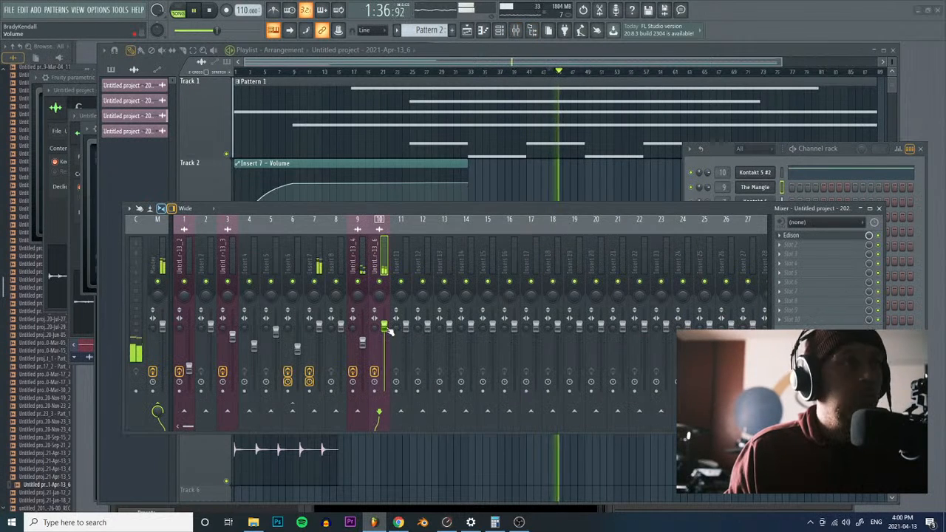
left_click_drag(385, 327, 385, 346)
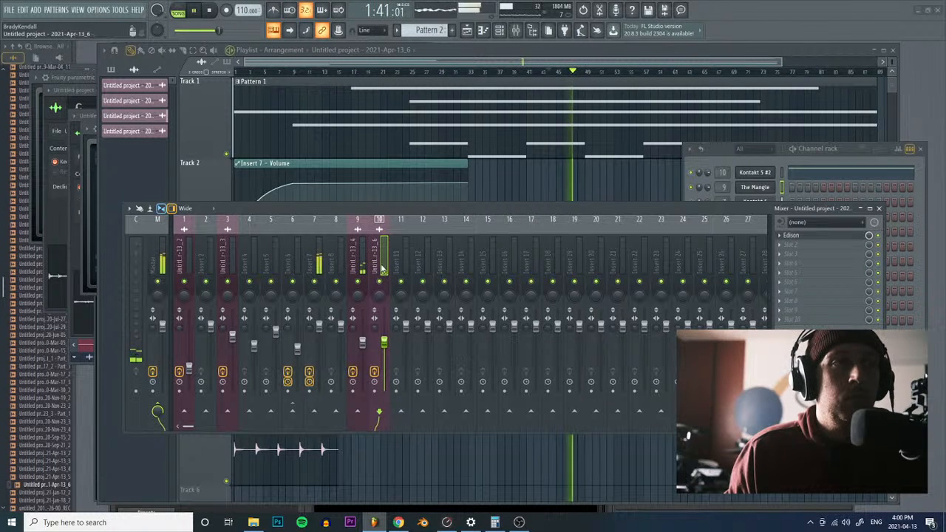
left_click_drag(384, 342, 363, 339)
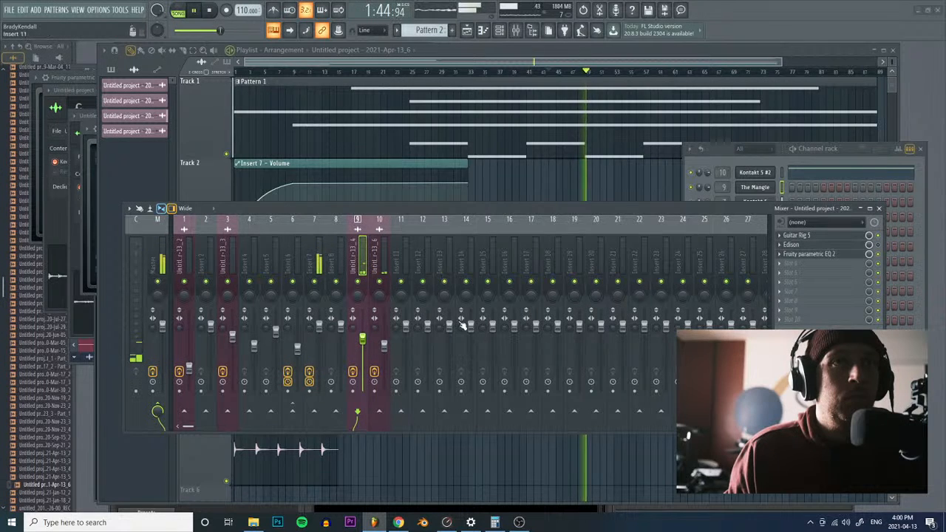
Step: In The Mangle, set slot 4's pitch ratio to 2.00x and remove its LFO1 modulation
left_click(754, 187)
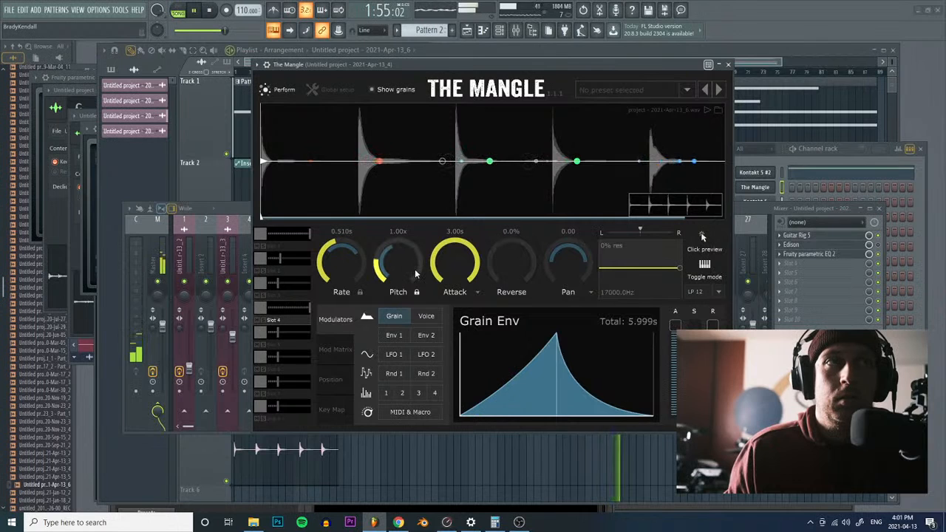
mouse_move(412, 283)
left_click_drag(412, 283, 416, 257)
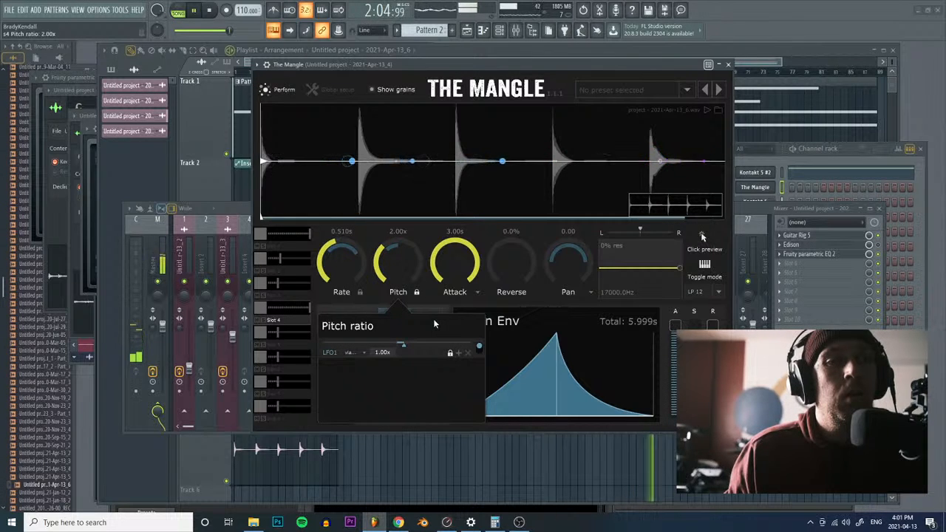
left_click(469, 354)
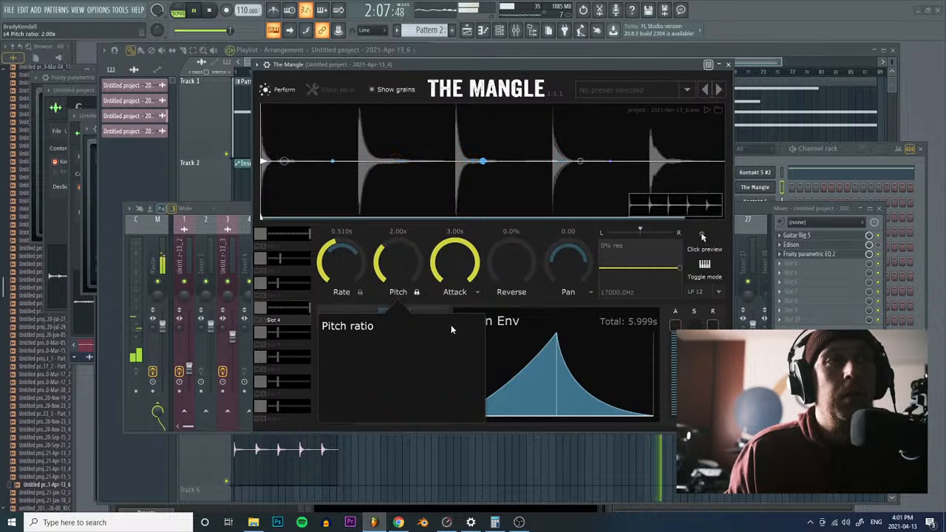
left_click(416, 291)
left_click(414, 281)
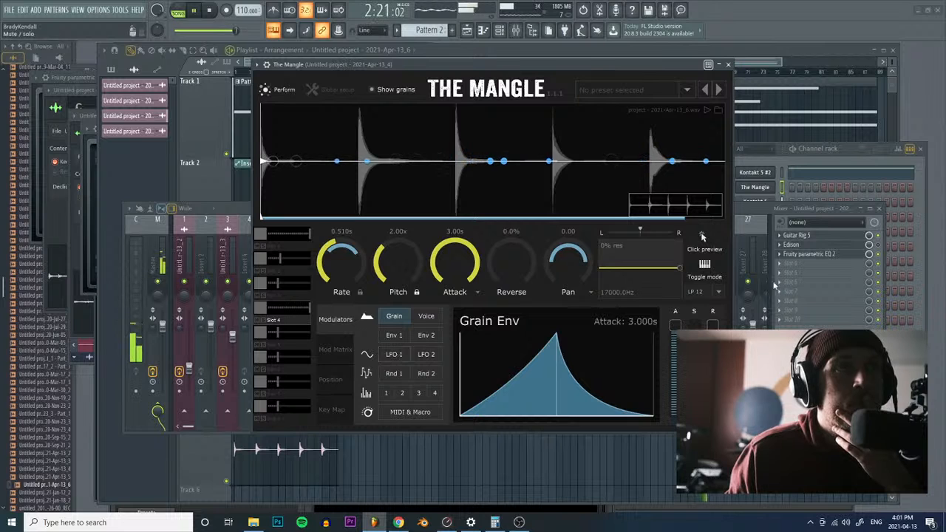
Step: Look through Guitar Rig's cabinet, reverb, distortion and dynamics components for another effect to use
left_click(829, 240)
left_click_drag(404, 113, 589, 98)
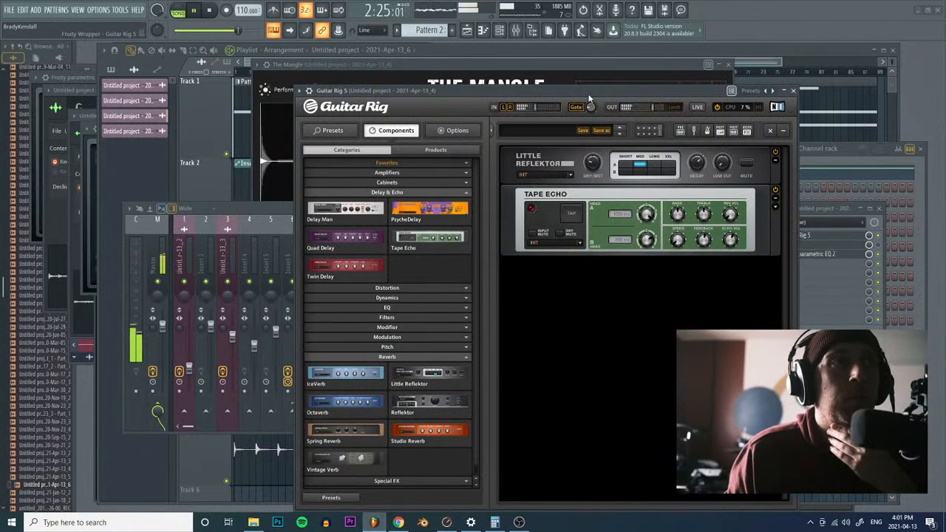
left_click(428, 181)
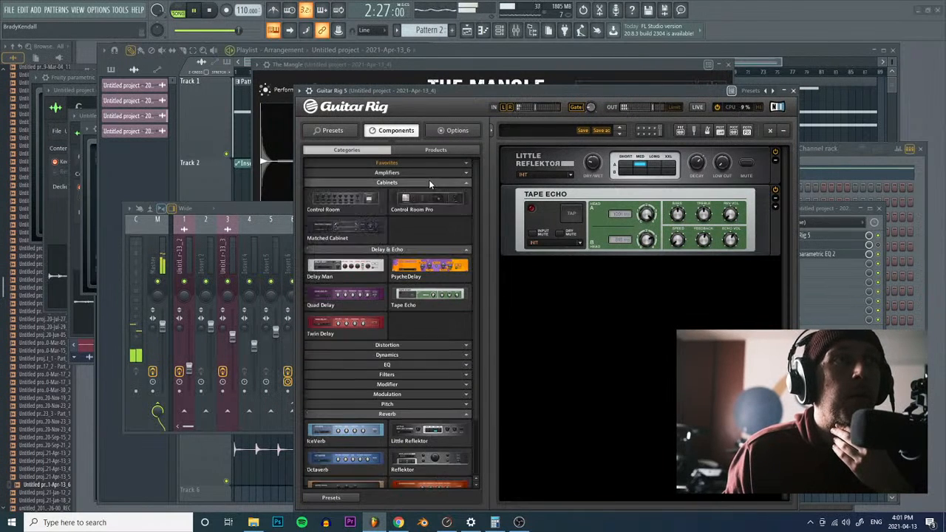
left_click_drag(506, 90, 560, 76)
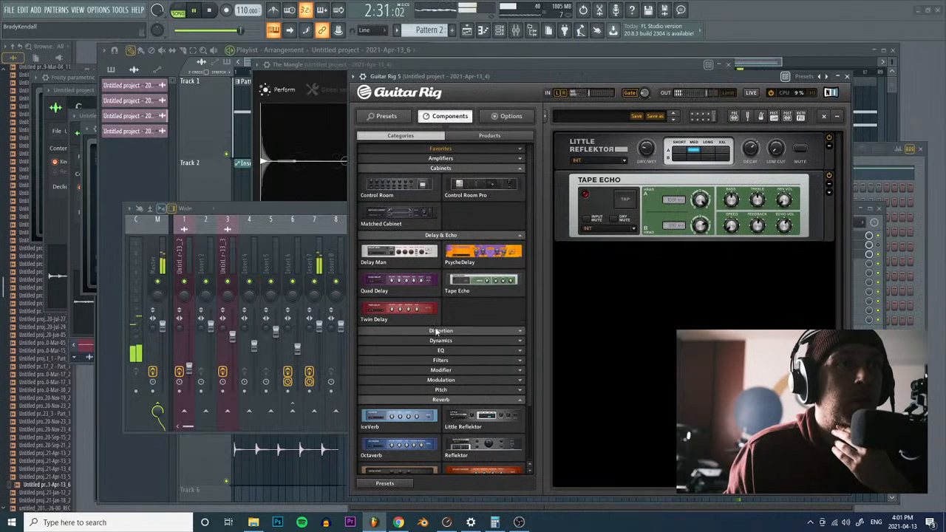
left_click(472, 400)
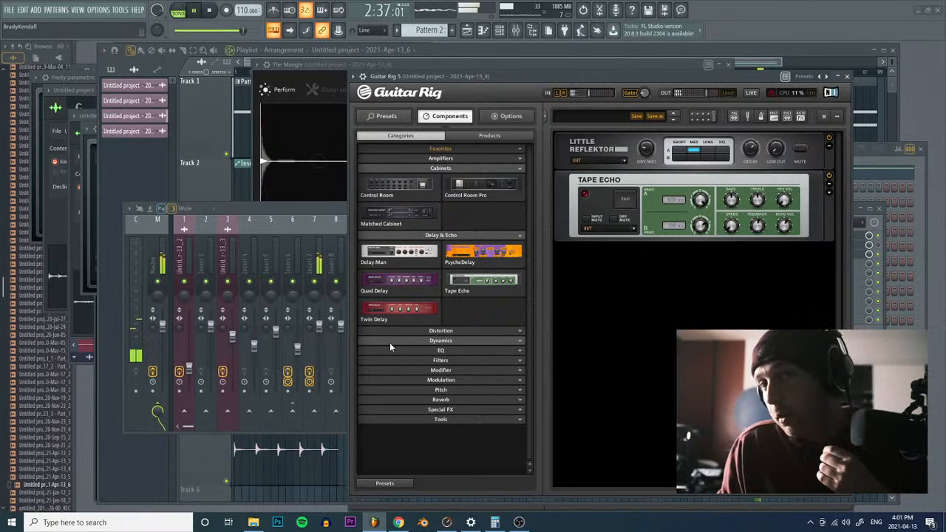
left_click(461, 331)
left_click(462, 330)
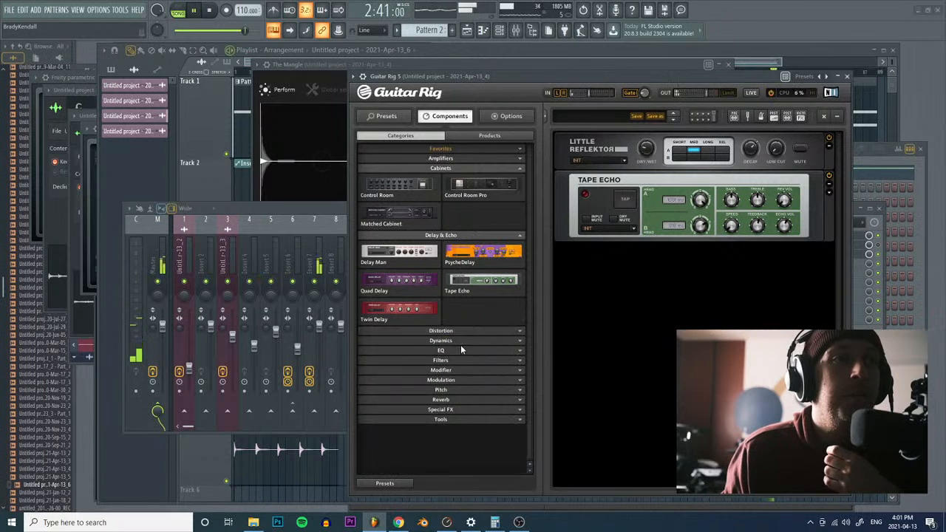
left_click(459, 342)
left_click(460, 342)
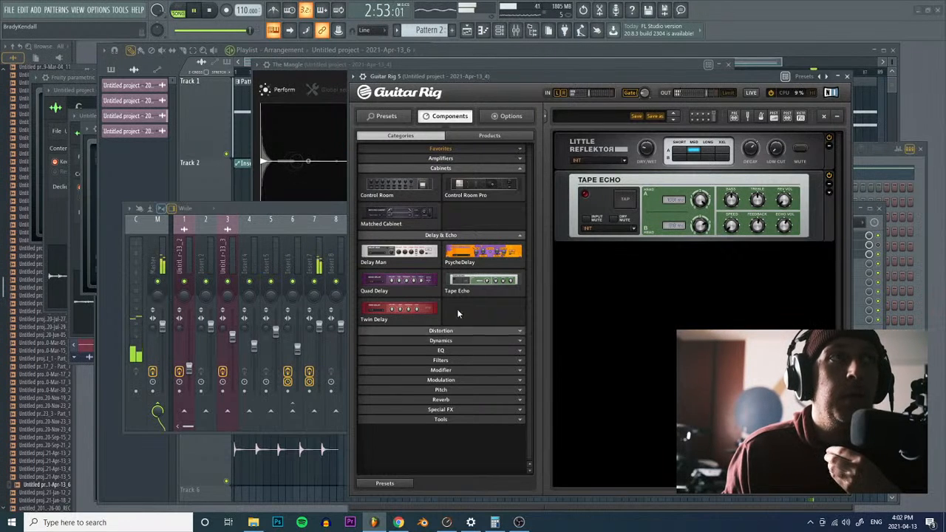
Step: Replay from bar 42 and lower the Track 4 volume automation's plateau and end points to 42%
left_click(579, 52)
left_click(534, 73)
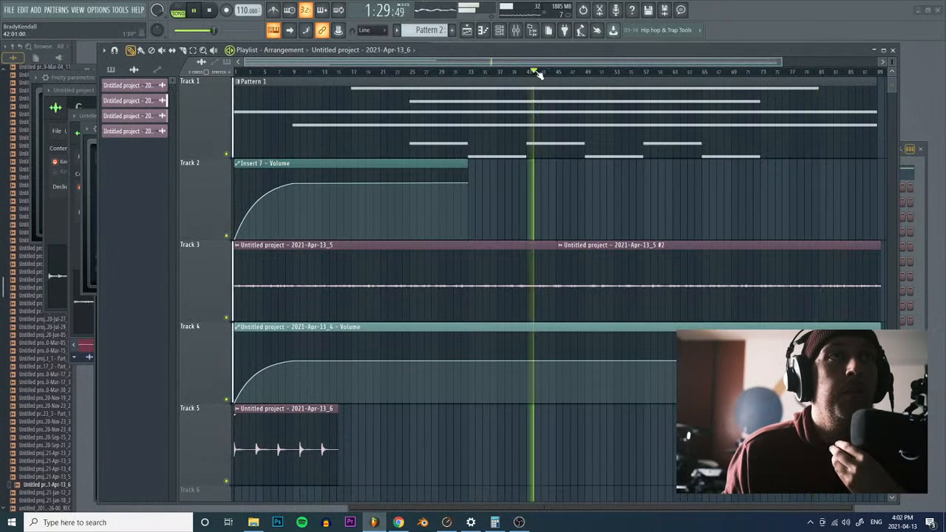
left_click(520, 34)
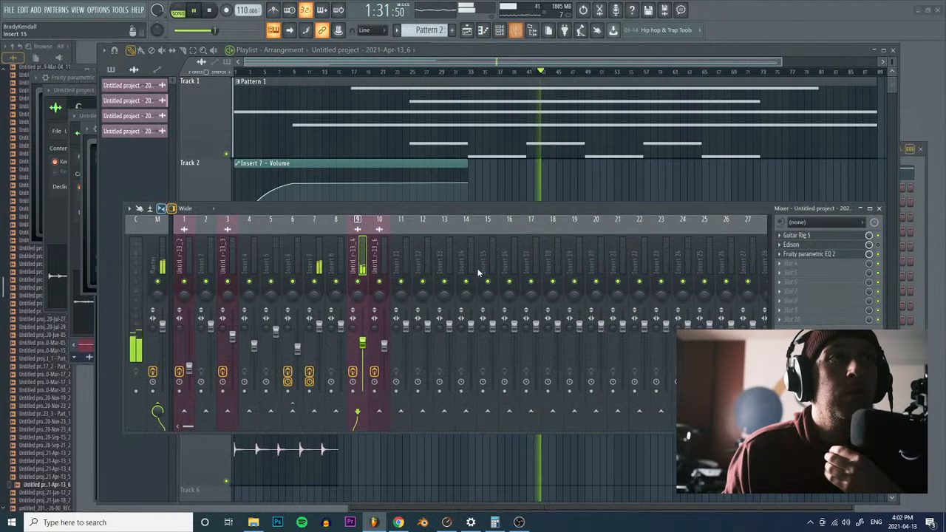
left_click(588, 54)
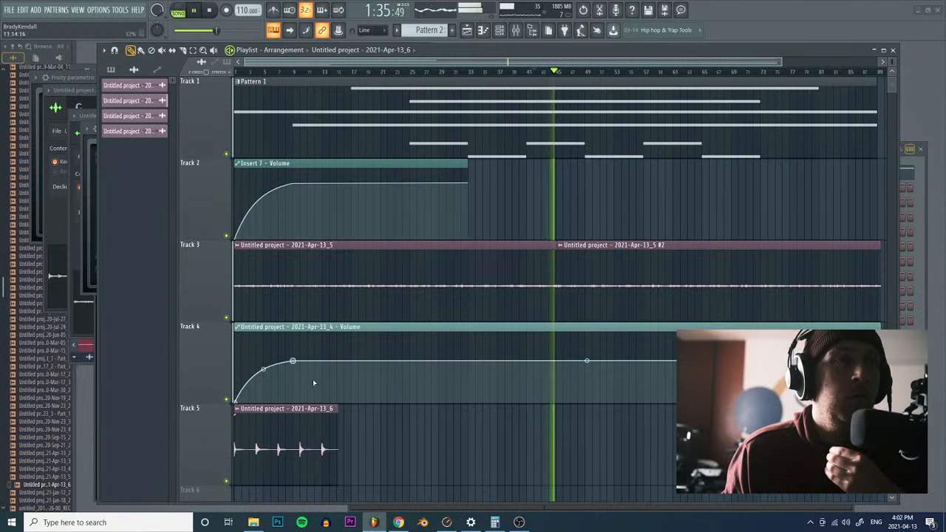
left_click_drag(293, 361, 294, 374)
left_click_drag(587, 367, 587, 373)
left_click_drag(880, 375, 880, 373)
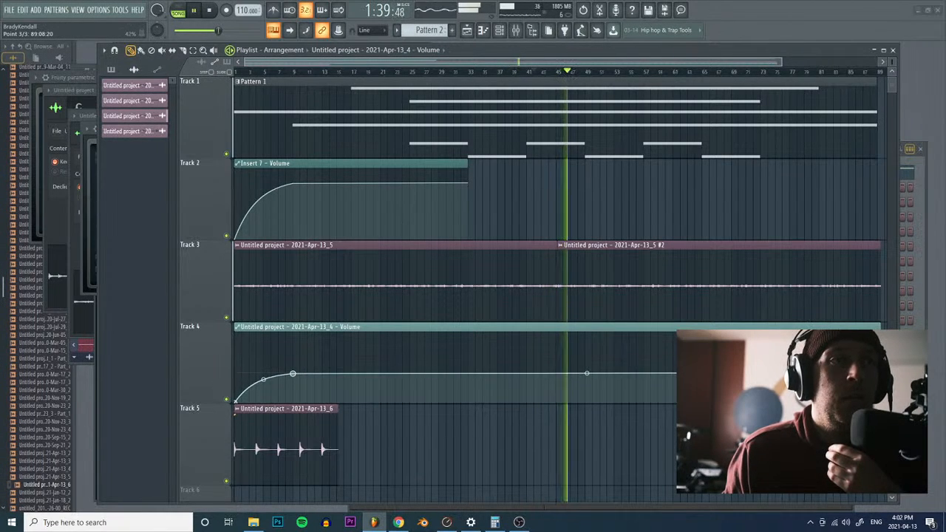
Step: Delete the recorded piano clip from Track 5 and open the Kontakt 5 #2 channel's piano roll and channel options
right_click(325, 448)
left_click(910, 166)
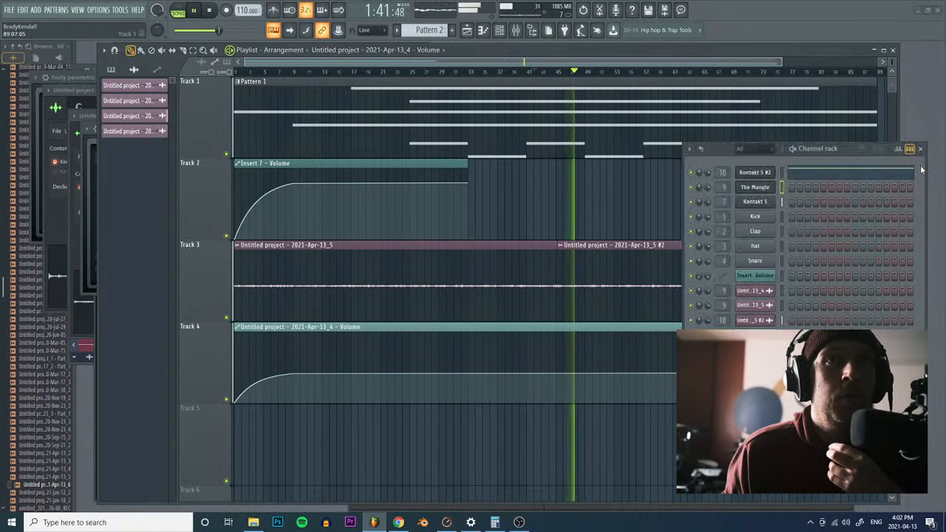
right_click(773, 175)
left_click(784, 174)
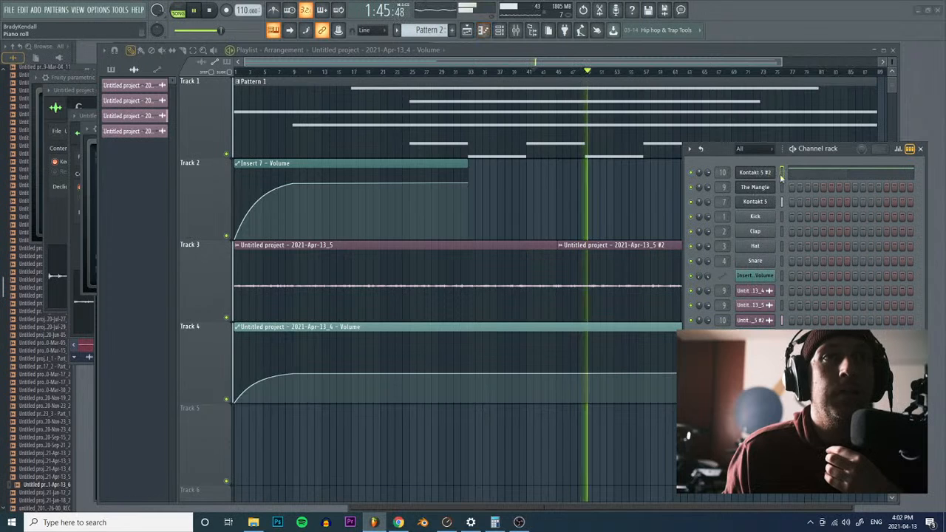
right_click(756, 175)
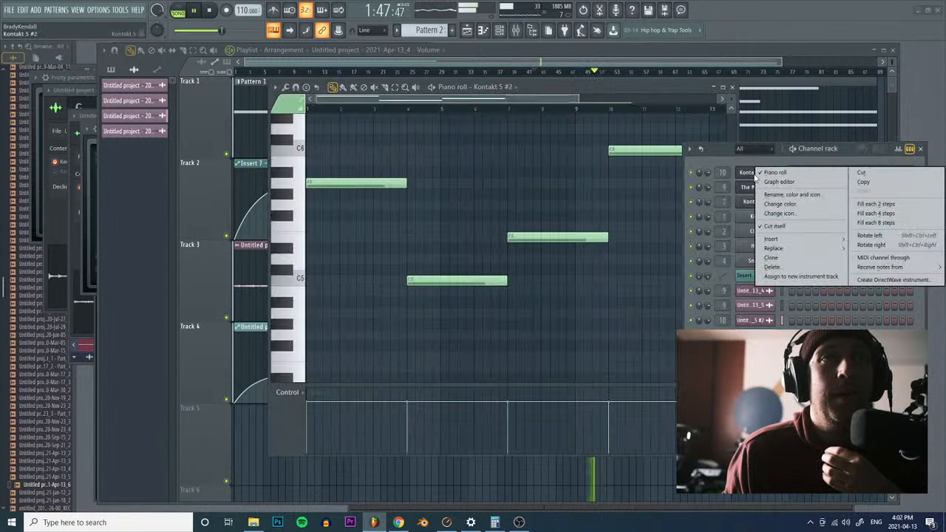
Step: Solo The Mangle's insert 9, shift the boosted band of its Fruity Parametric EQ 2 lower in frequency, and unsolo the insert
left_click(749, 190)
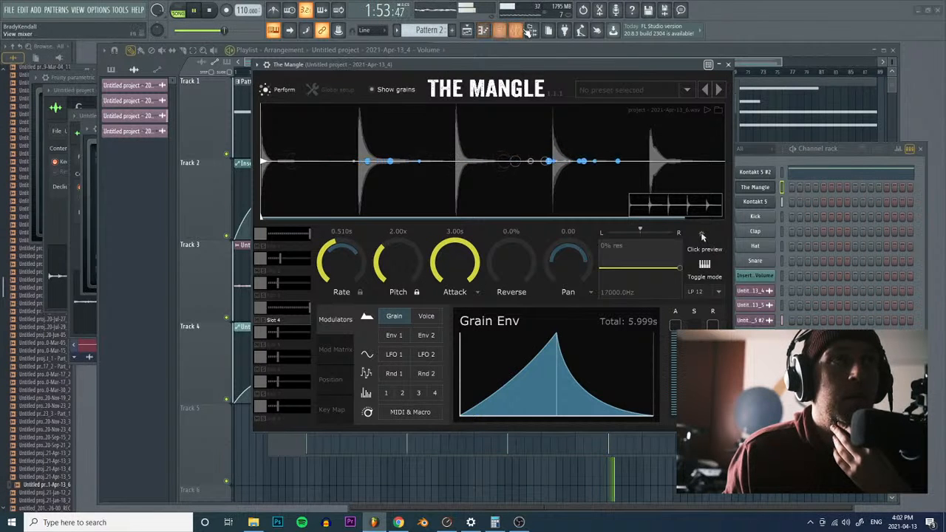
key("F9")
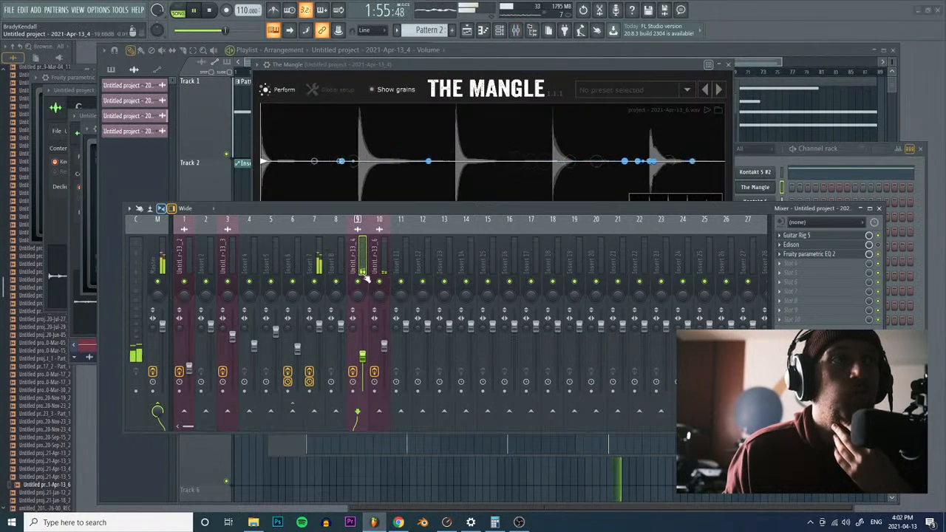
right_click(358, 282)
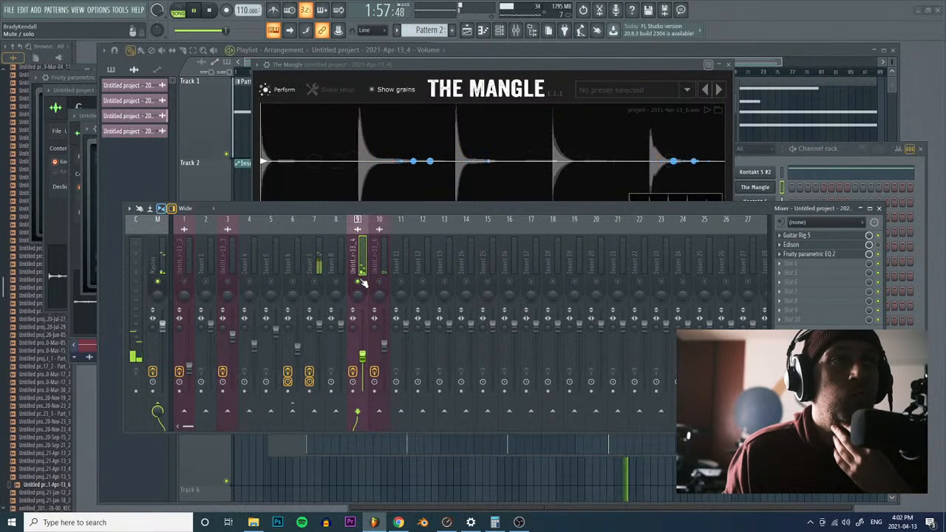
left_click(801, 255)
left_click_drag(226, 198, 197, 190)
left_click(419, 210)
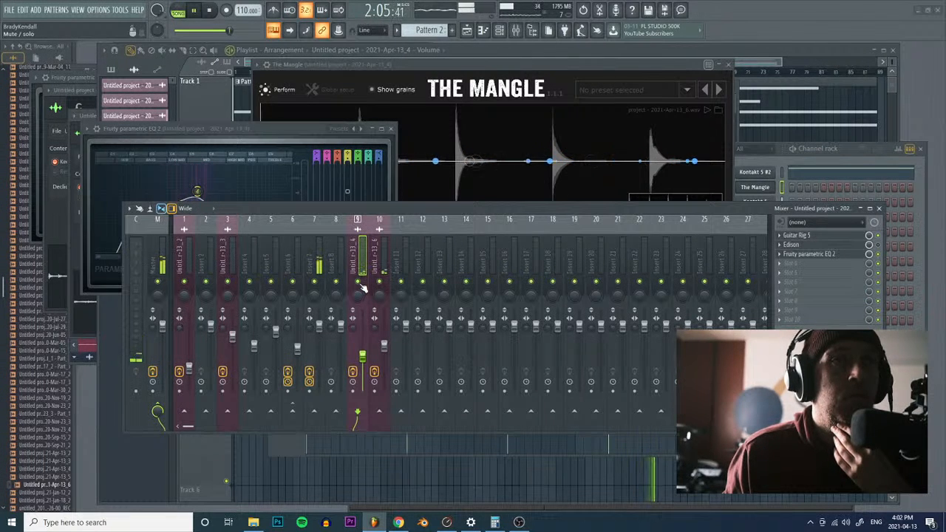
Step: Add iZotope Vinyl to insert 9 and raise its Wear to about halfway with a little Warp Depth
left_click(805, 263)
mouse_move(795, 274)
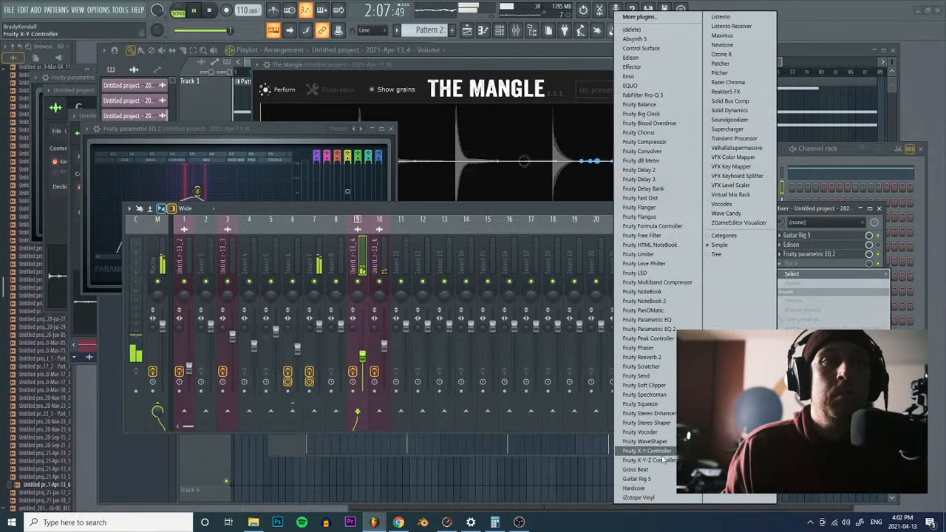
left_click(660, 499)
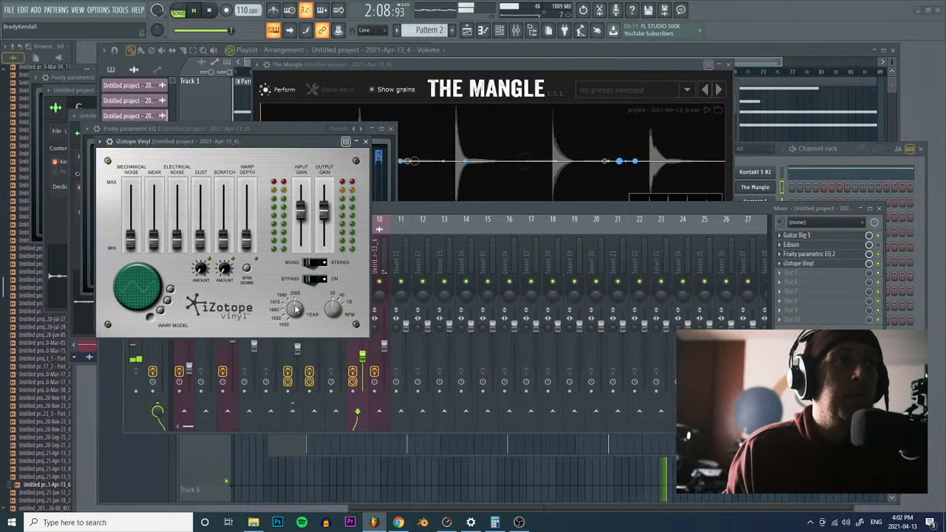
scroll(241, 238, "up", 3)
left_click_drag(156, 245, 132, 258)
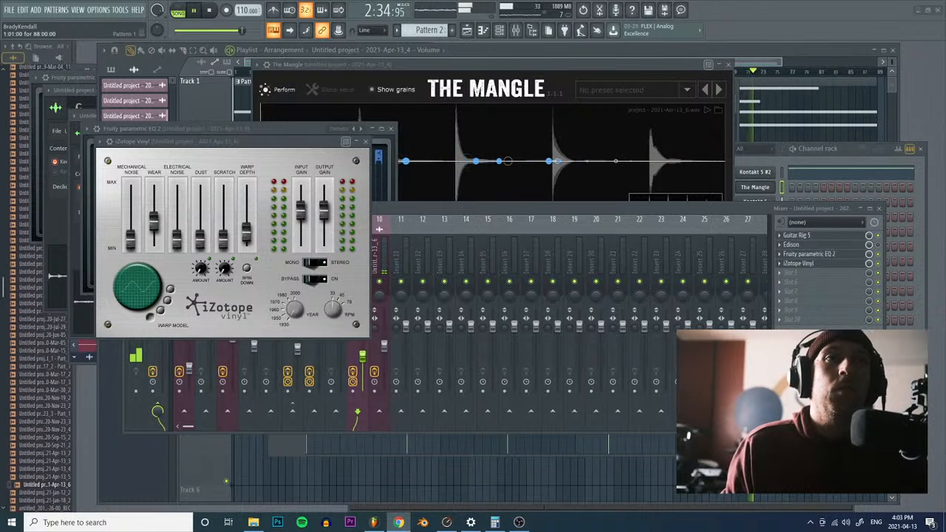
Step: Add a second Edison after iZotope Vinyl on insert 9, set it to record Now, and record the granulated piano for almost two minutes
left_click(451, 257)
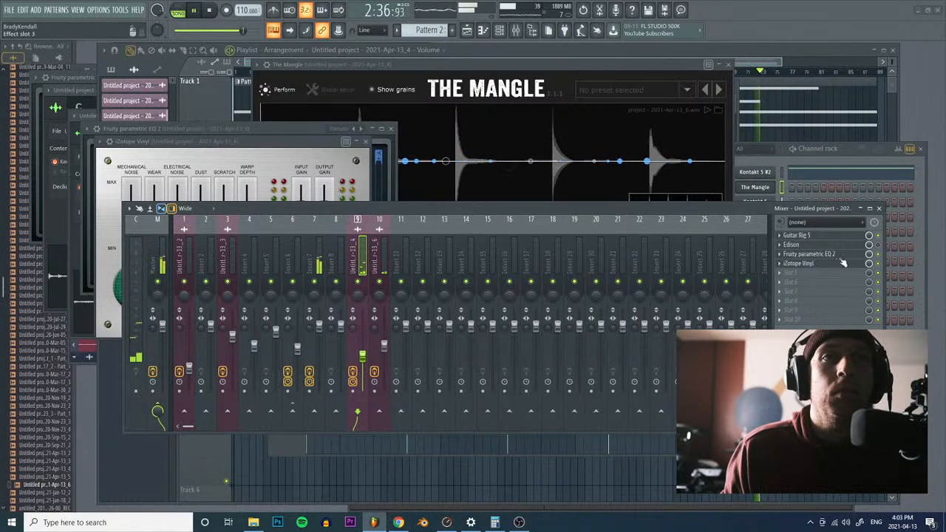
left_click(831, 245)
left_click(779, 274)
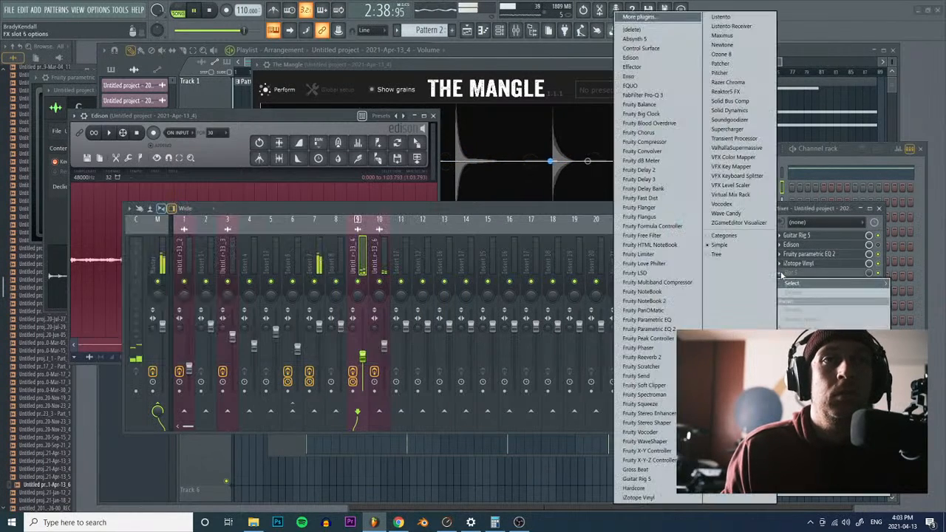
left_click(641, 59)
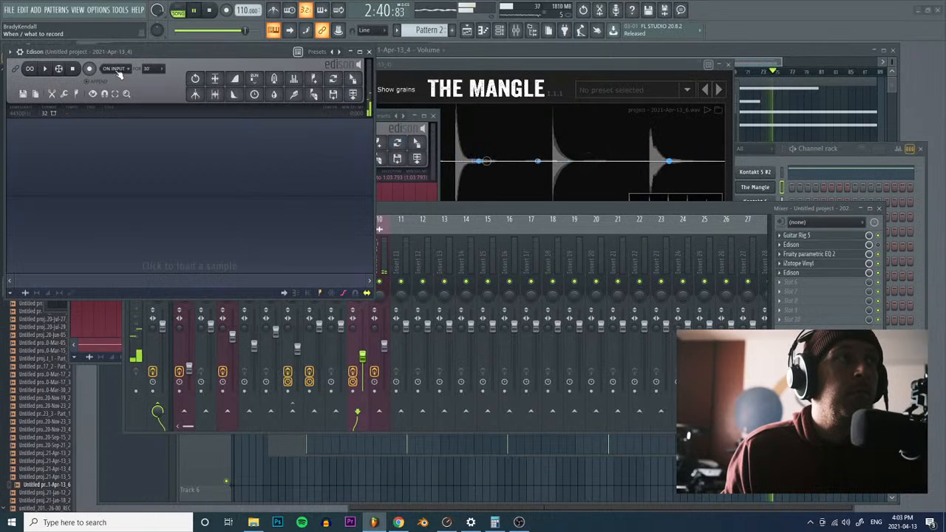
left_click(116, 70)
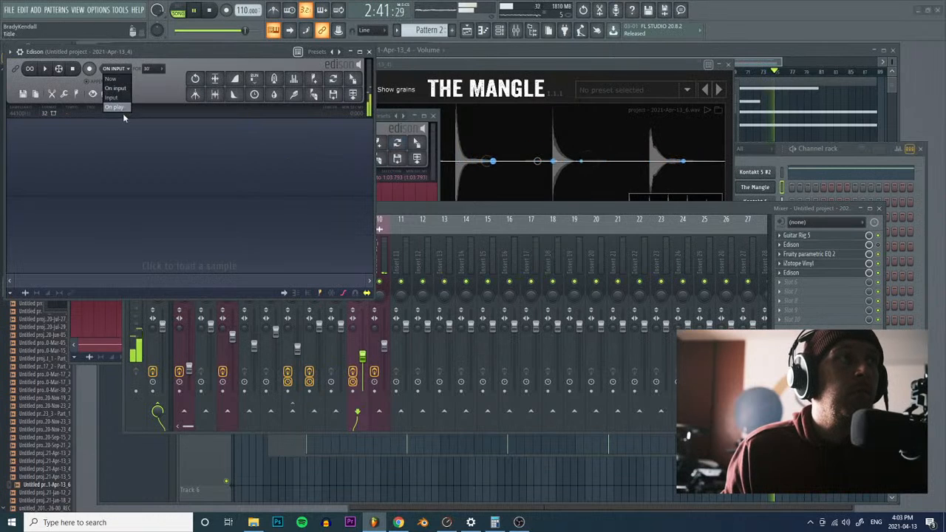
left_click(90, 68)
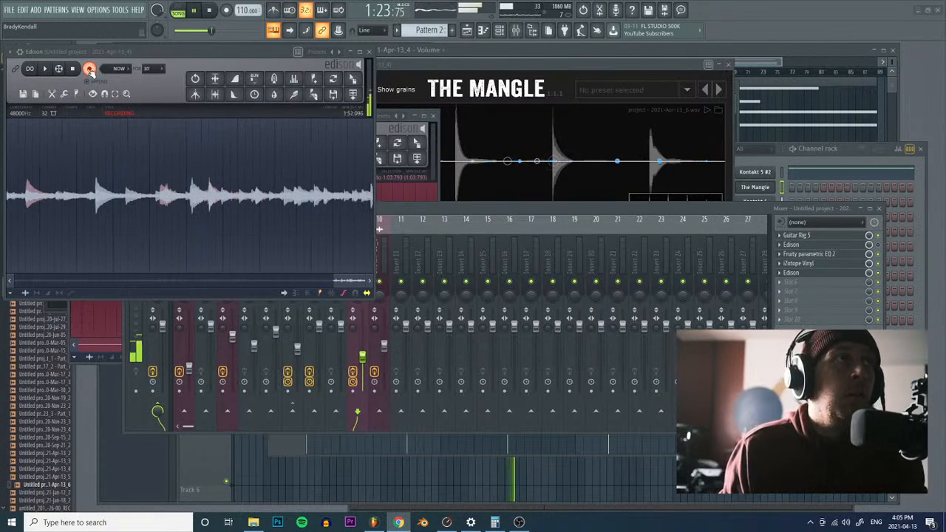
left_click(90, 69)
Step: Place the new Edison recording in the playlist on Track 5, starting at bar 1
left_click(497, 74)
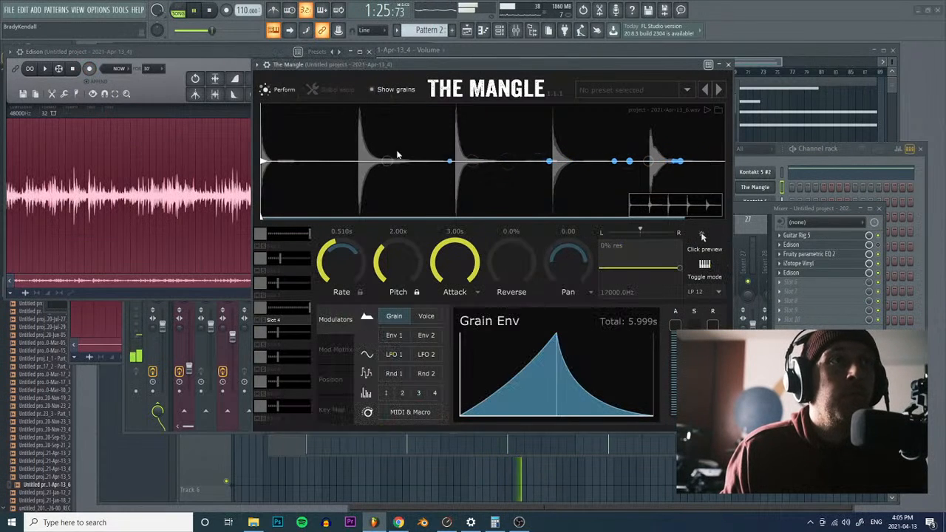
left_click(206, 52)
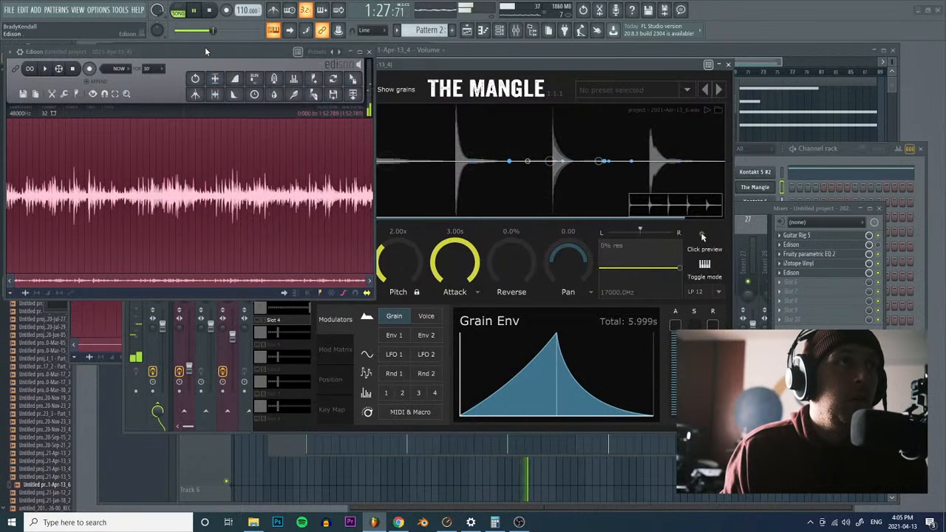
left_click(784, 60)
scroll(501, 319, "down", 3)
scroll(501, 319, "up", 3)
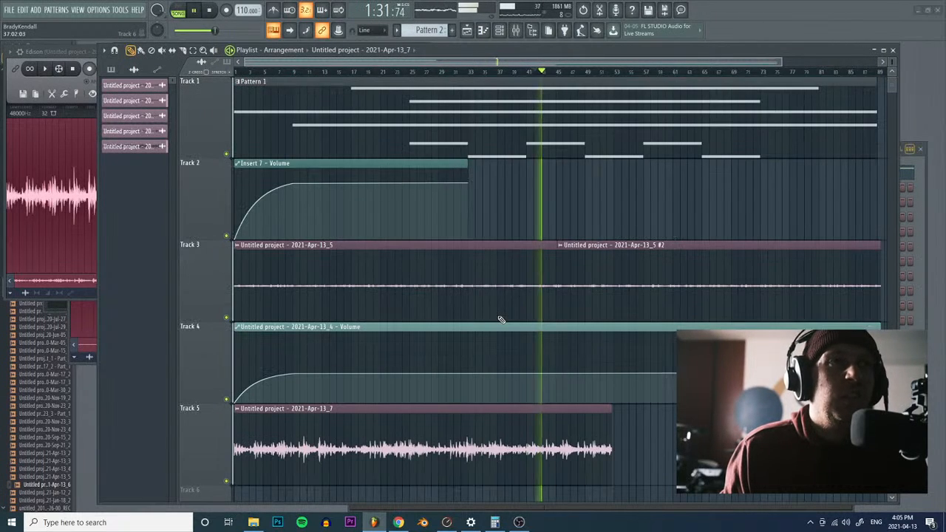
left_click(204, 52)
left_click(337, 184)
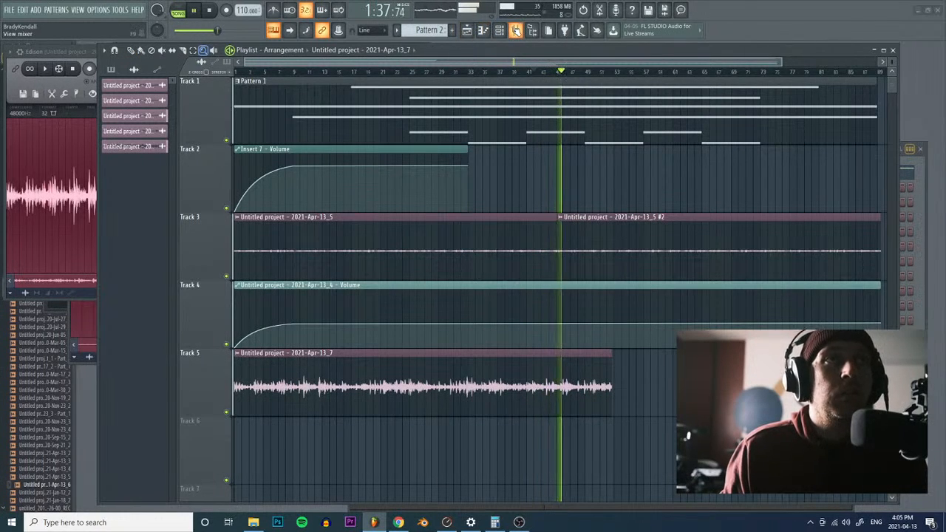
Step: Route the Track 5 recording to mixer insert 11, replay from about bar 41, and save the project
left_click(515, 31)
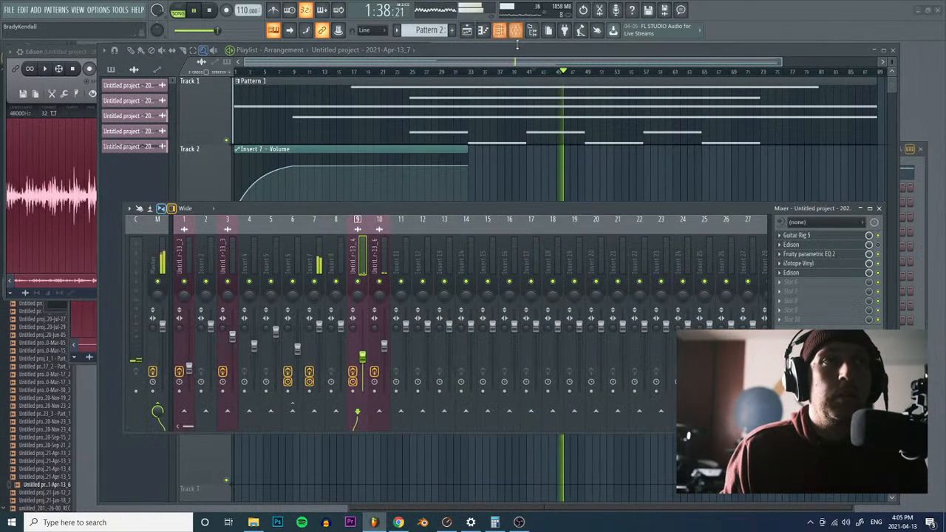
left_click(925, 258)
key("Right")
key("Right")
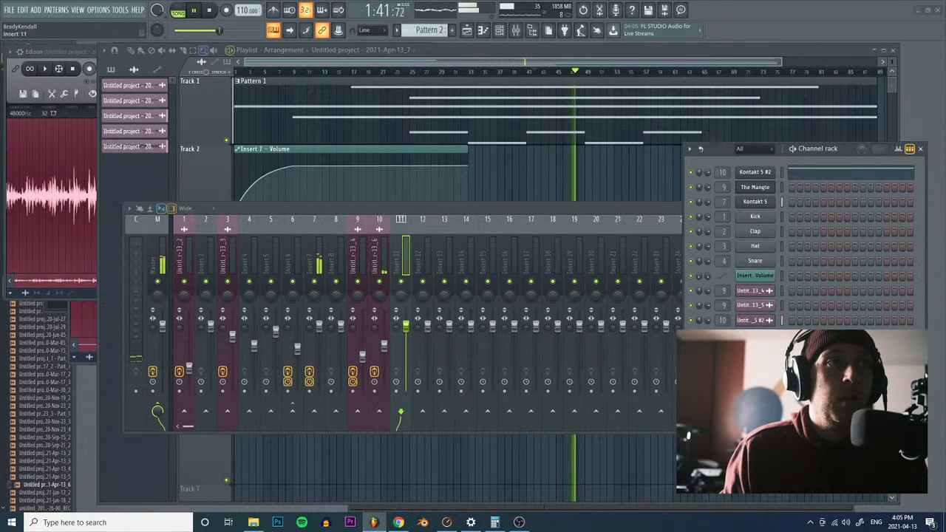
left_click(133, 53)
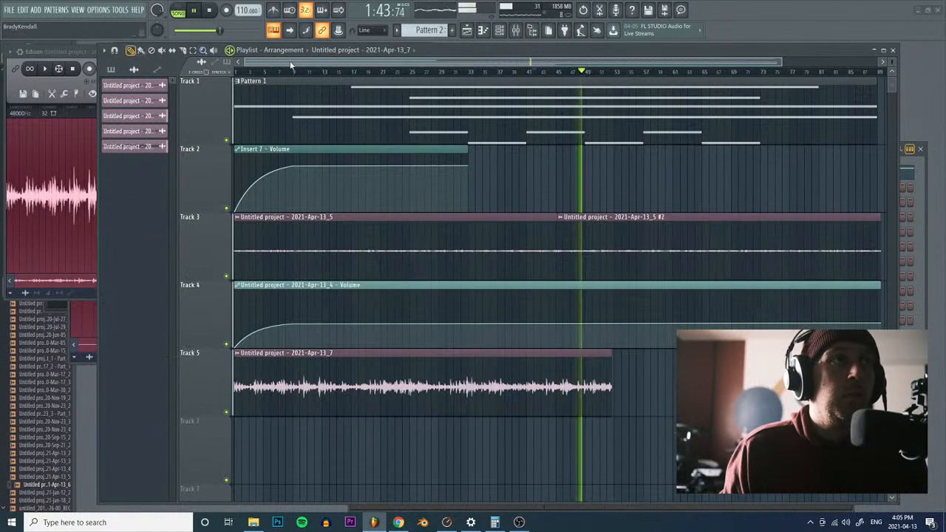
left_click(526, 71)
key("ctrl+s")
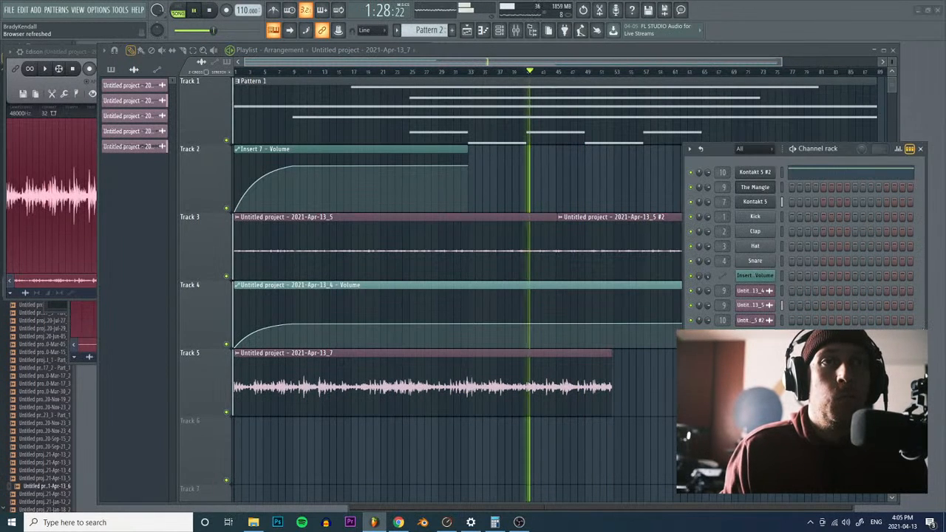
Step: Solo insert 11 and add Fruity Parametric EQ 2 with a high-frequency roll-off and a dip on band 5
left_click(515, 32)
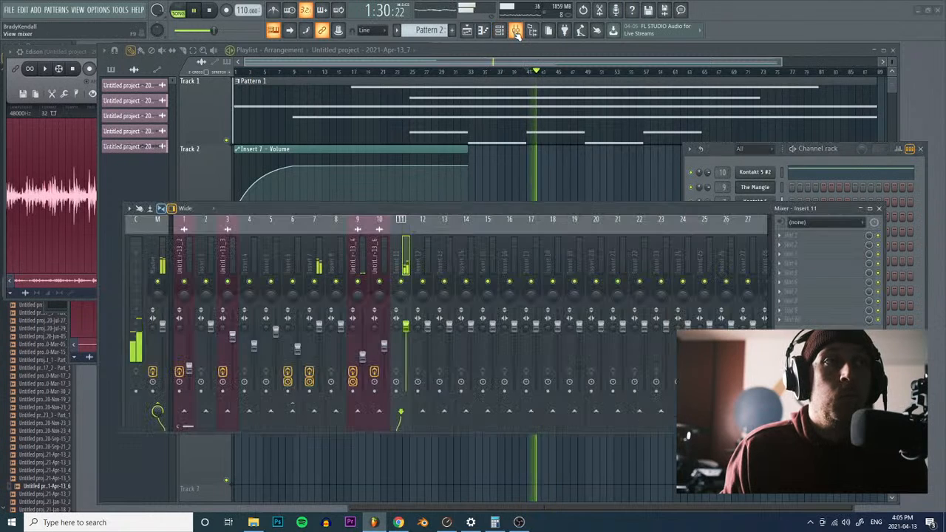
right_click(401, 283)
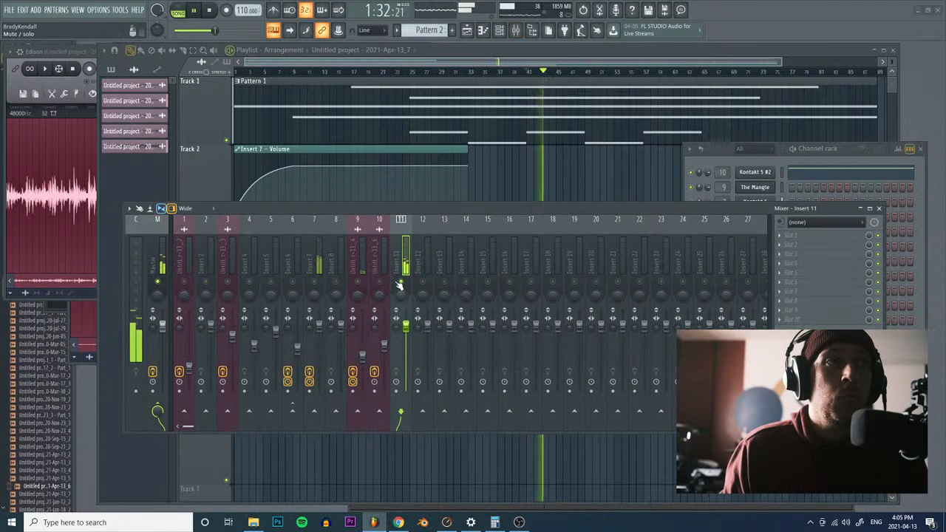
left_click(786, 239)
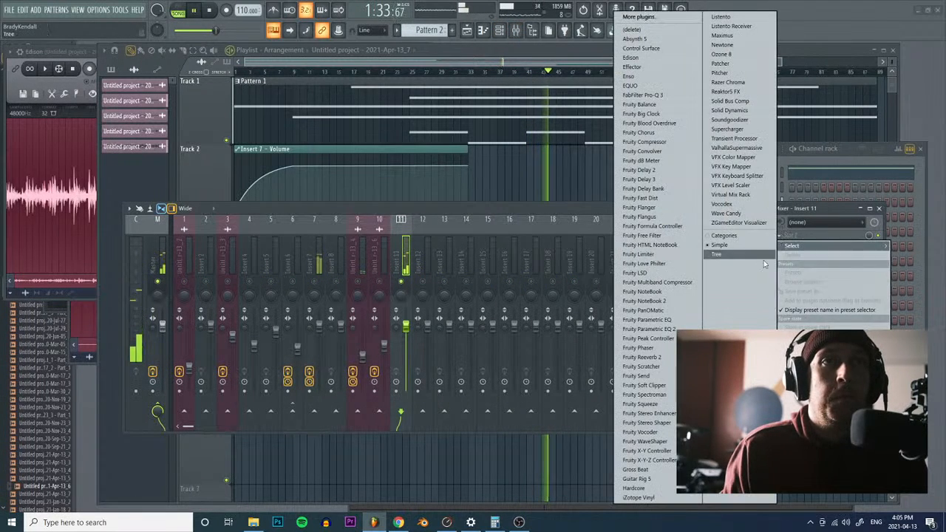
left_click(647, 336)
left_click_drag(160, 132, 131, 157)
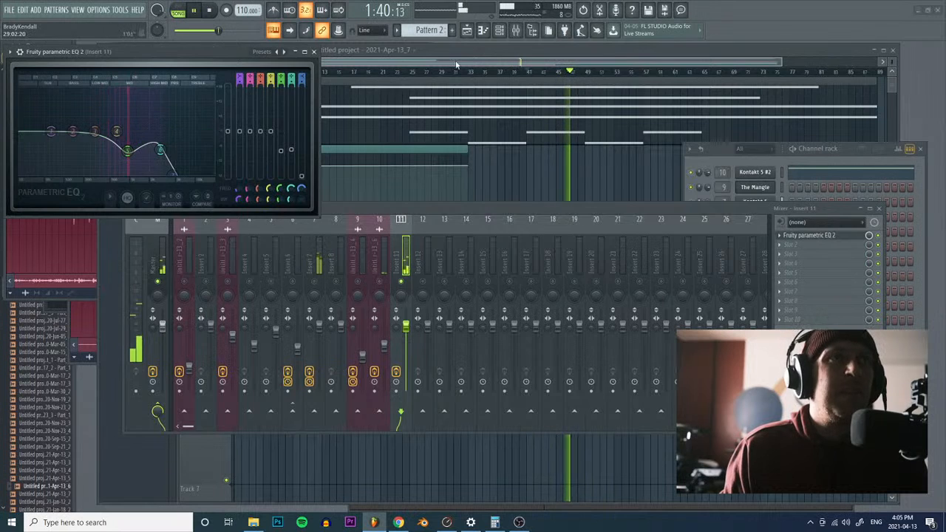
Step: Slice the Track 5 recording down to its first eight bars and time-stretch that piece across and beyond the whole arrangement
key("F5")
left_click(210, 10)
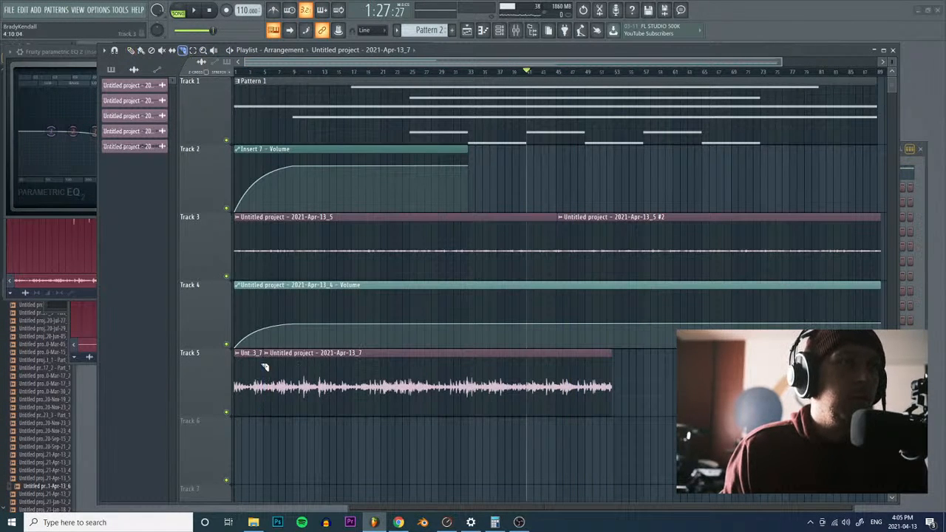
right_click(283, 362)
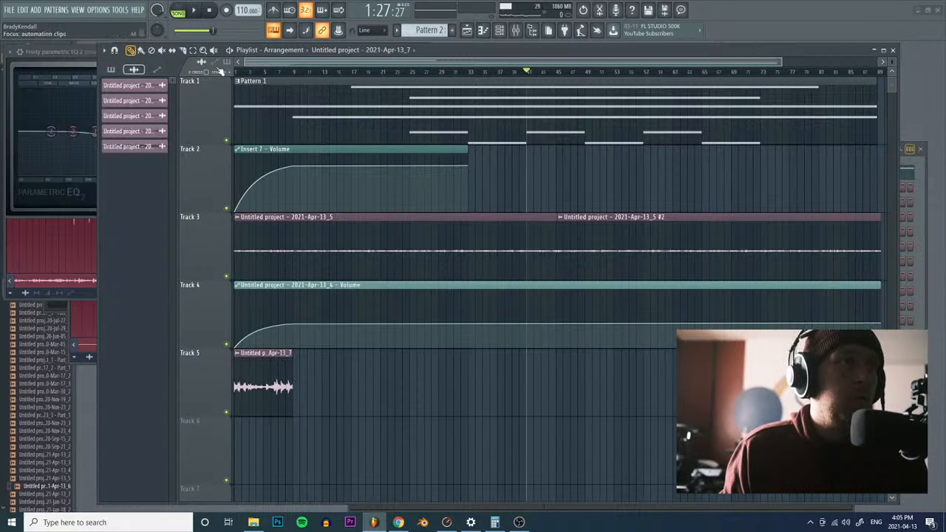
left_click_drag(295, 356, 680, 356)
key("space")
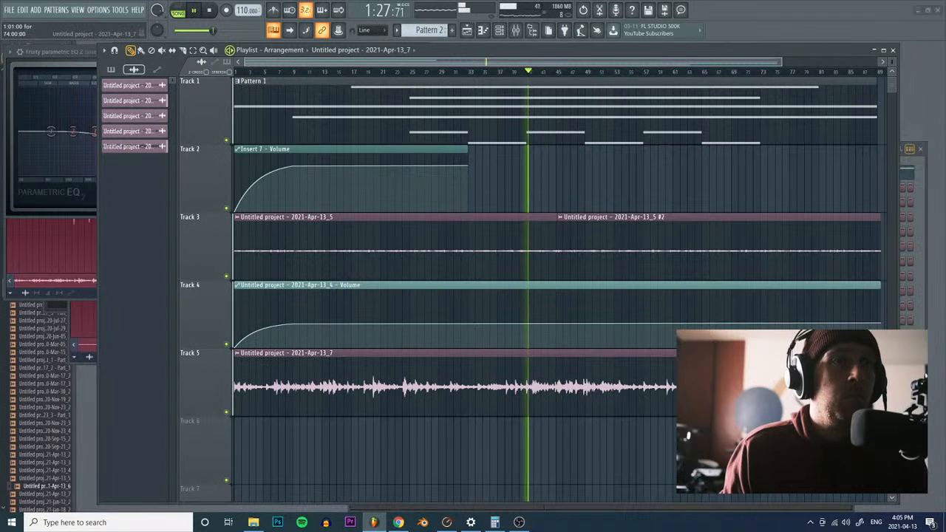
left_click_drag(857, 356, 718, 356)
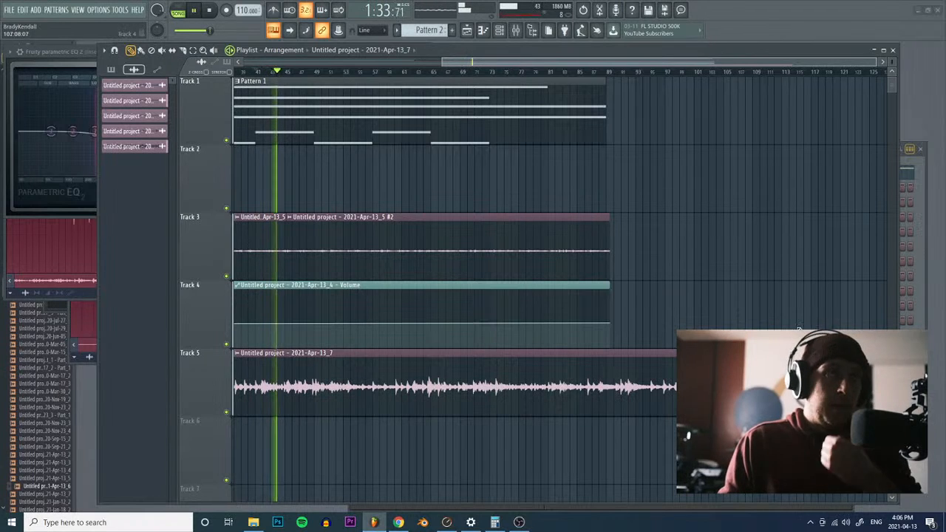
Step: Lower insert 11's fader slightly and unsolo it
key("F9")
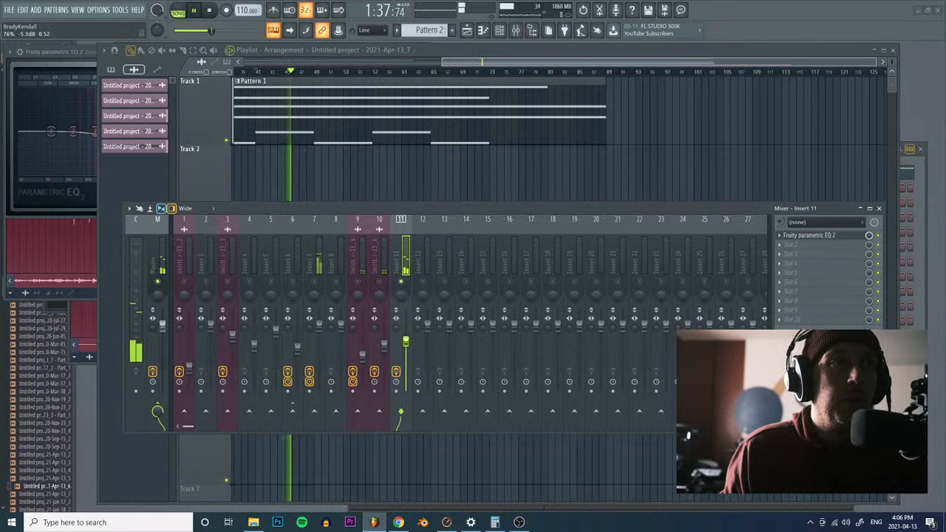
right_click(400, 284)
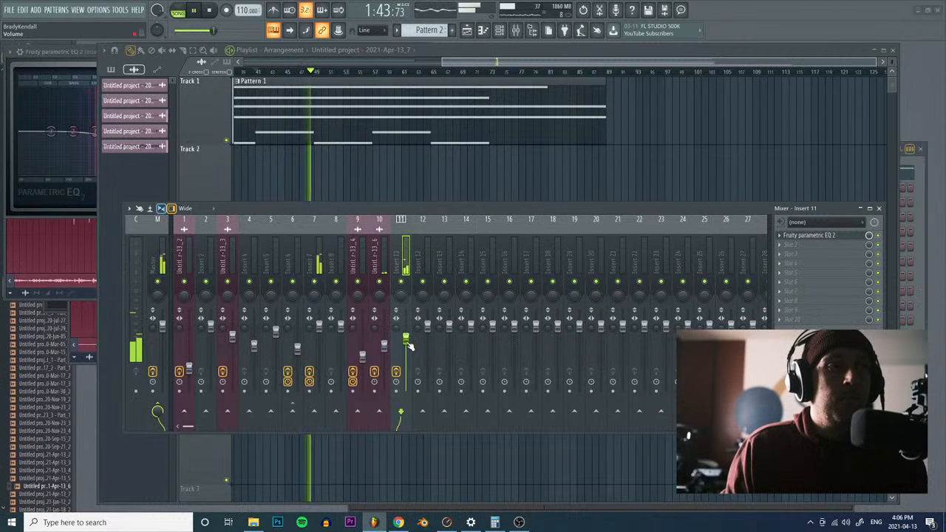
Step: In insert 11's Parametric EQ 2, lift bands 3 and 5 slightly and cut a deep narrow notch with band 4 near 500 Hz
left_click(810, 236)
left_click_drag(116, 131, 139, 126)
left_click_drag(107, 165, 109, 167)
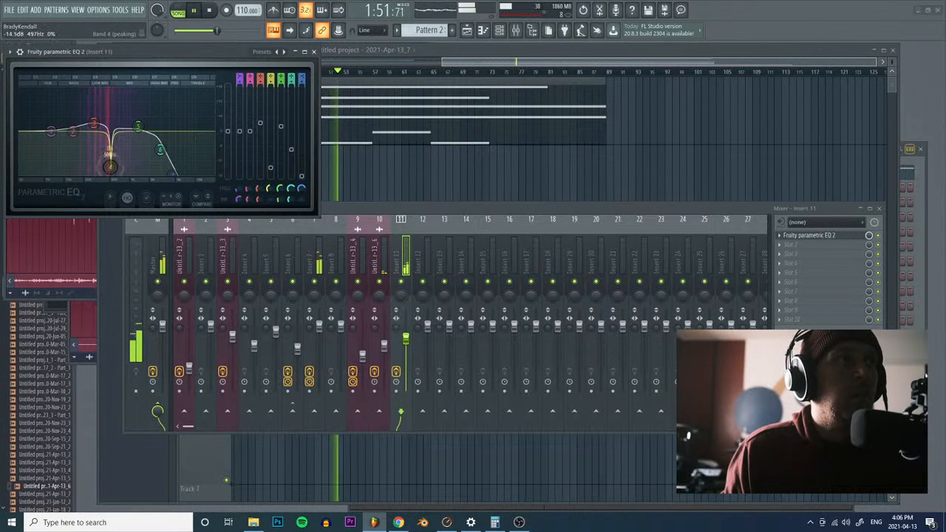
Step: Roll off insert 11's low end with EQ band 1, dip band 2, bring band 3 back to about flat, and return to the playlist
left_click_drag(73, 133, 72, 139)
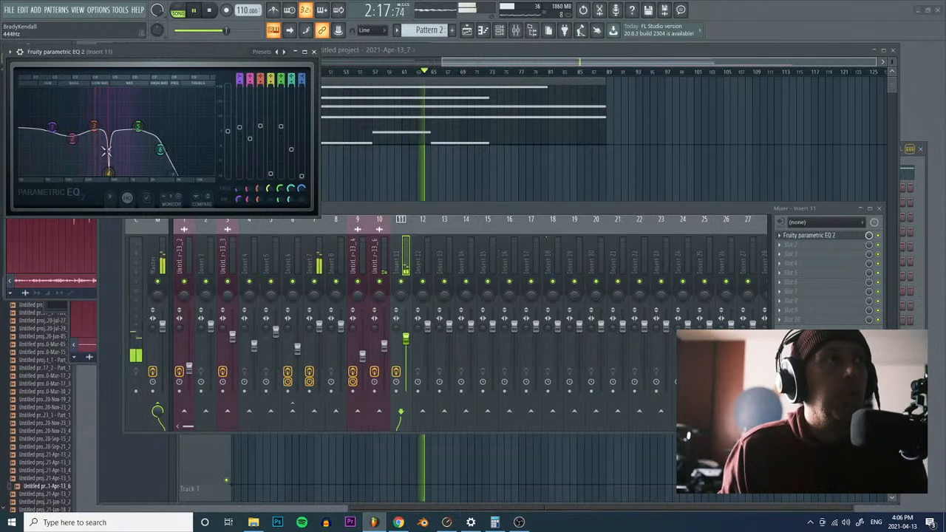
left_click_drag(52, 128, 62, 175)
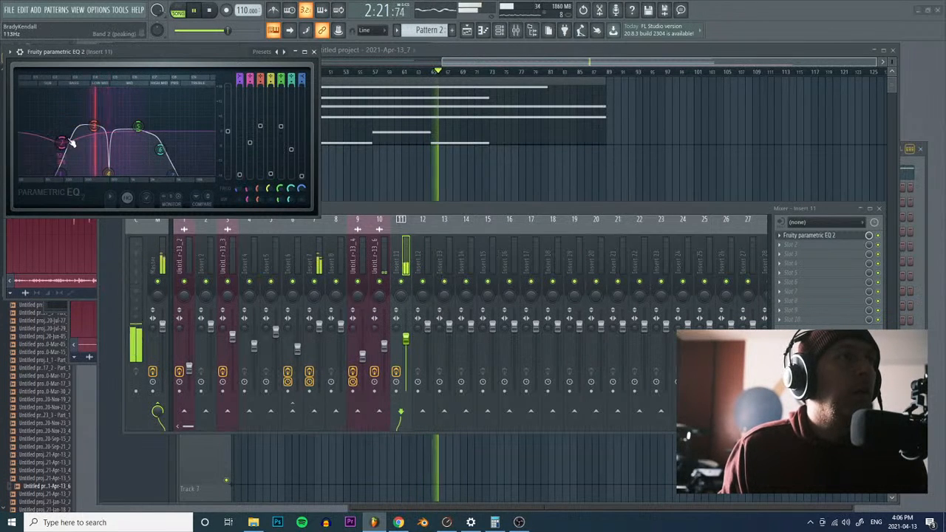
left_click_drag(94, 126, 90, 133)
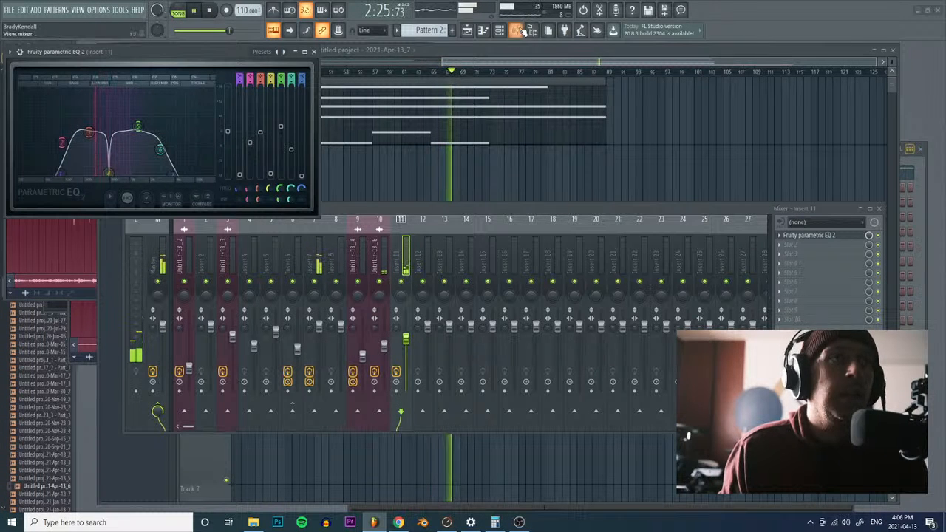
left_click(510, 64)
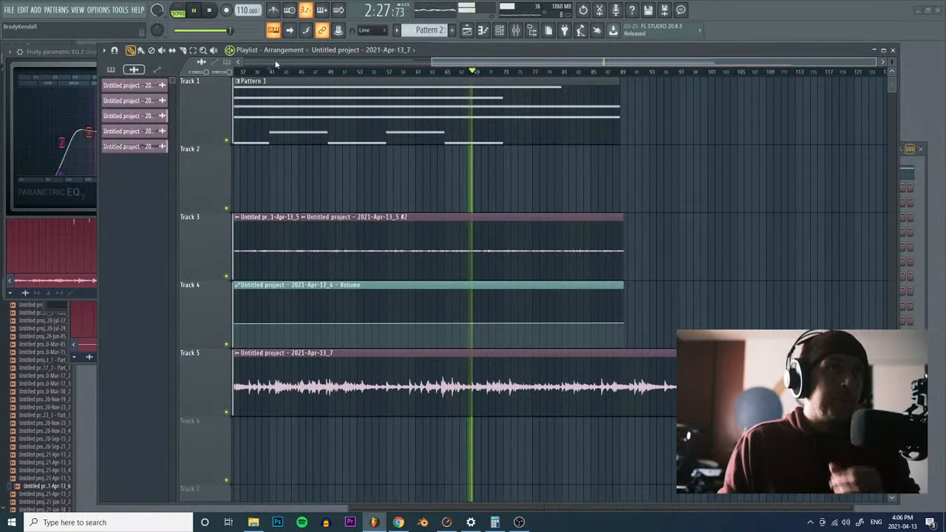
Step: Create an automation clip for insert 11's volume fader and return to the playlist with the Draw tool active
left_click(203, 51)
right_click(316, 152)
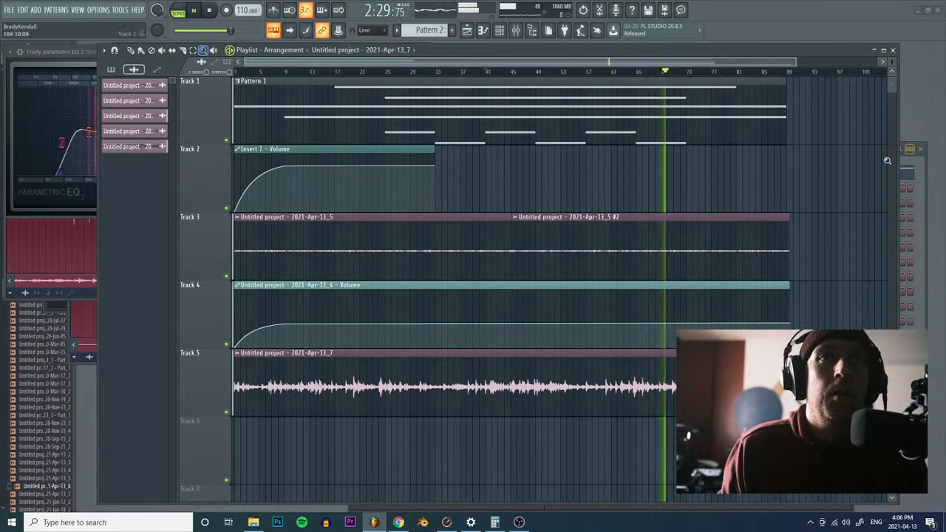
left_click(922, 182)
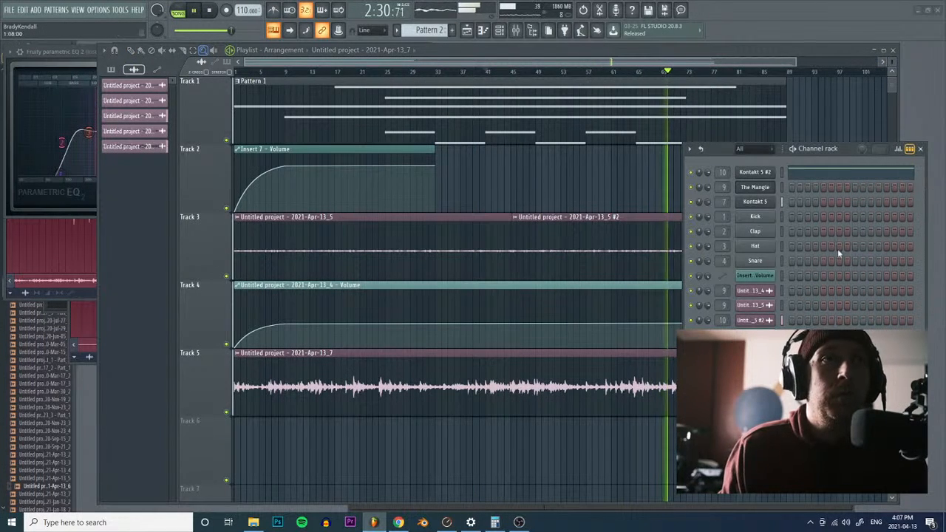
left_click(516, 30)
right_click(406, 338)
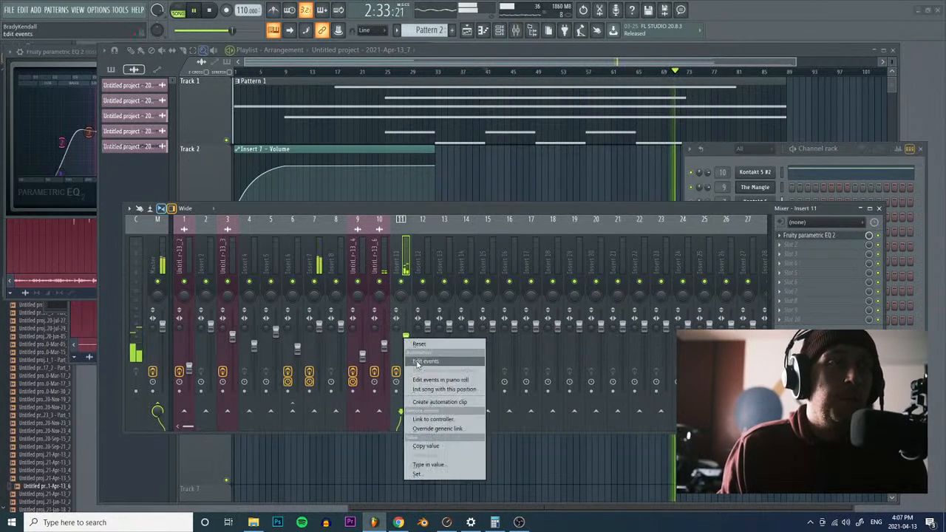
left_click(439, 401)
left_click(161, 56)
left_click(131, 50)
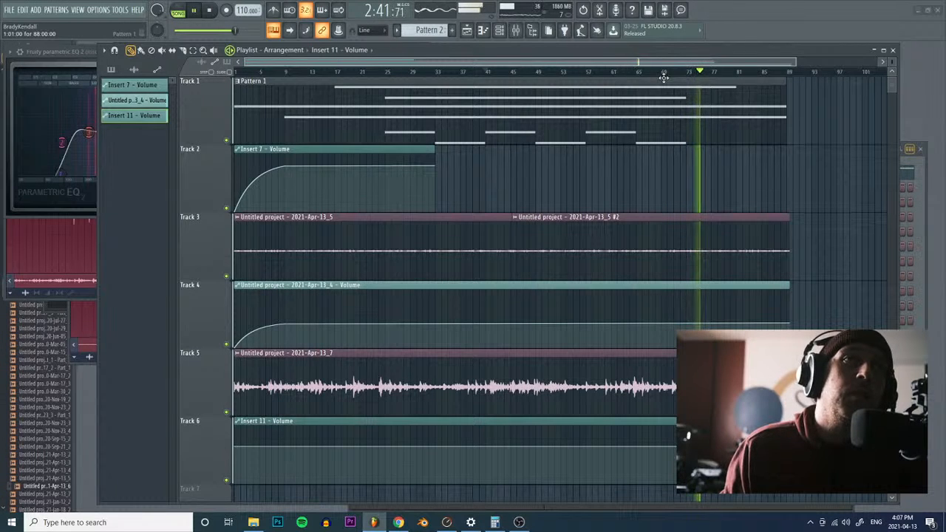
Step: Shape Track 6's Insert 11 volume automation: silence until bar 17, a fade-in to bar 33, and a fade-out from bar 57 to 81
scroll(577, 402, "down", 1)
scroll(578, 402, "up", 1)
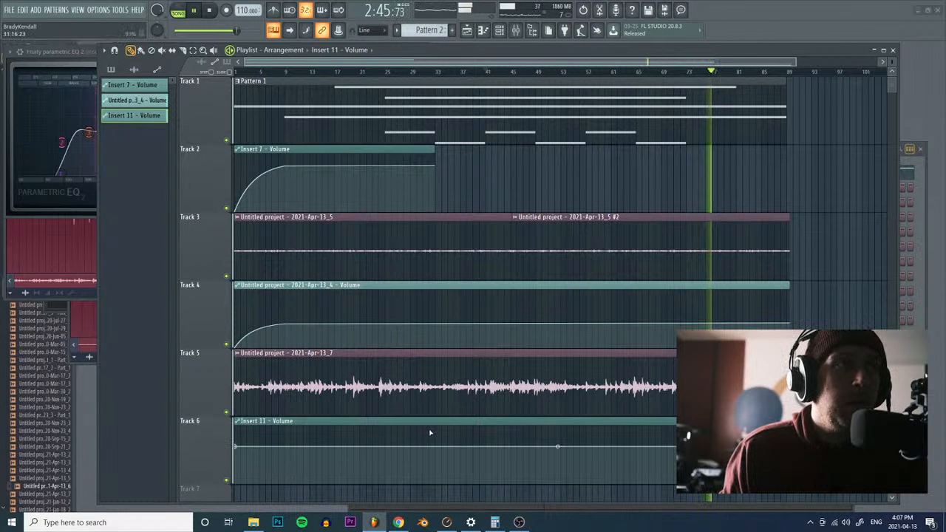
right_click(437, 447)
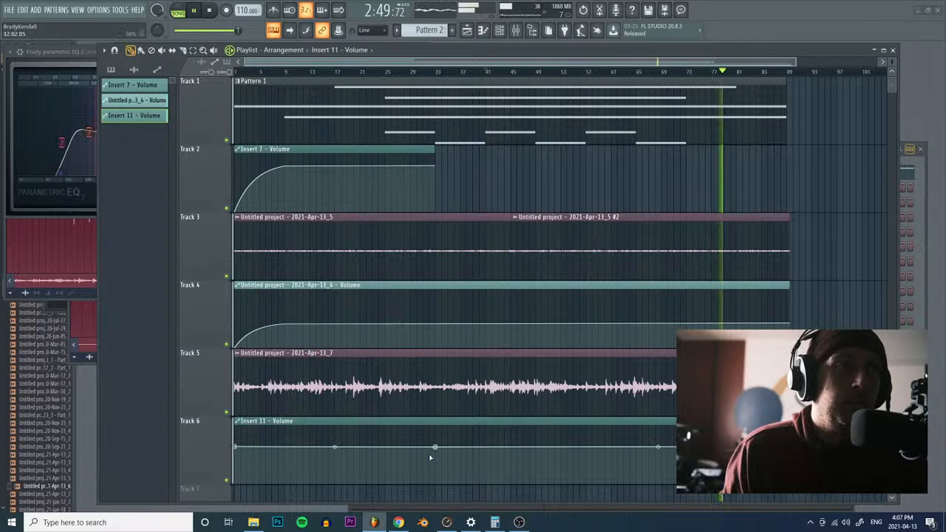
right_click(335, 447)
left_click_drag(335, 447, 337, 488)
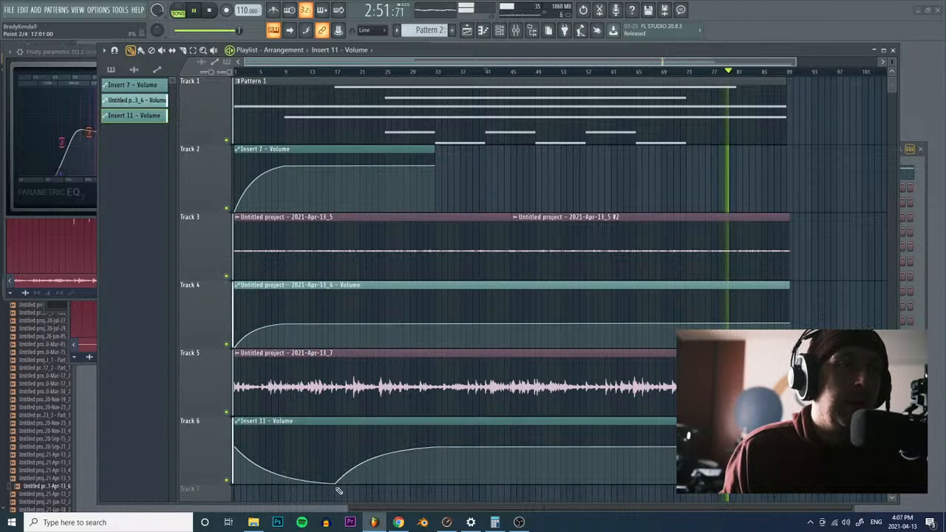
left_click_drag(236, 447, 236, 486)
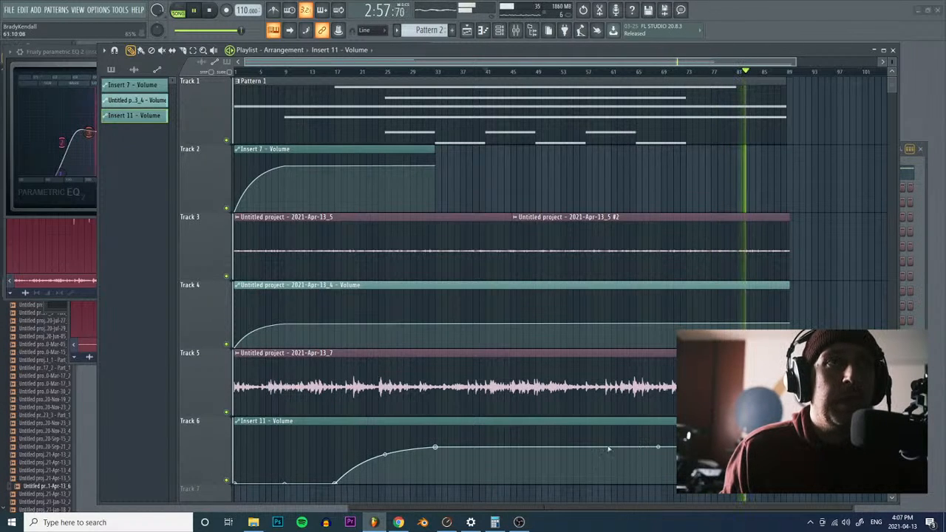
right_click(587, 447)
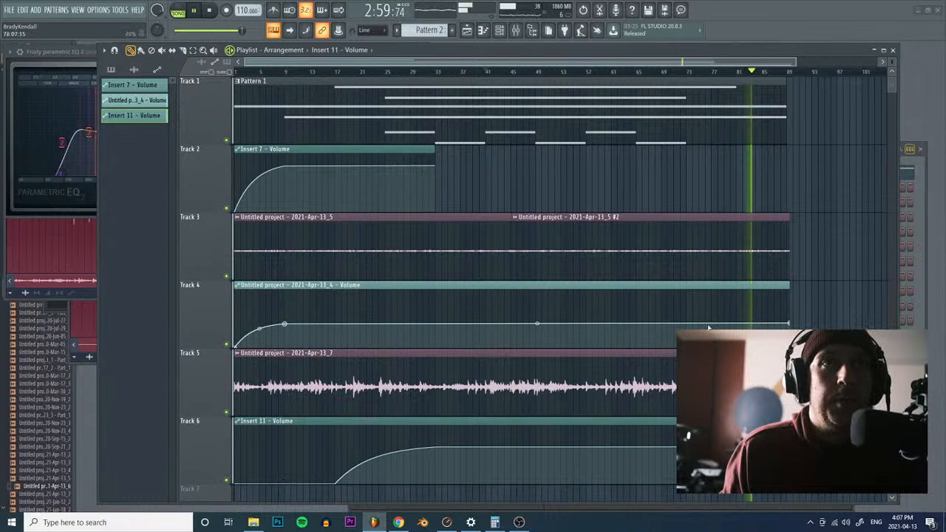
right_click(737, 481)
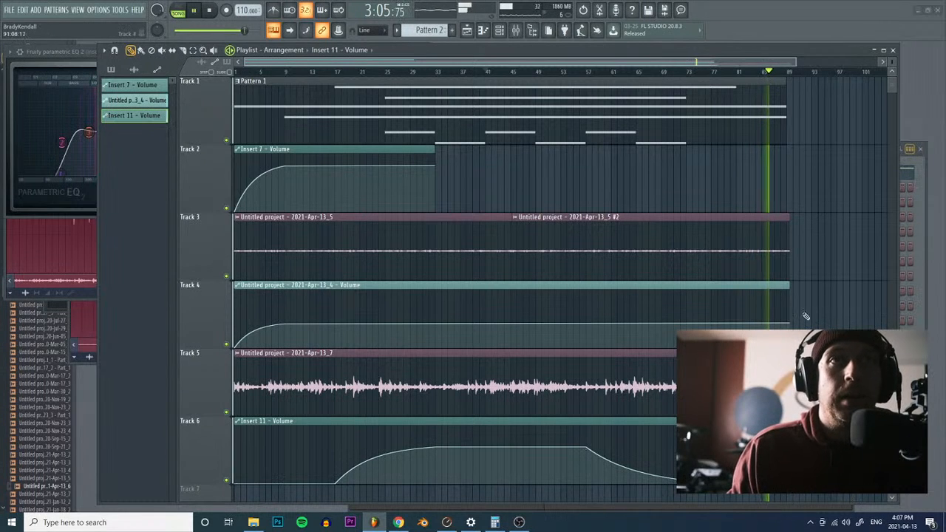
Step: Extend Pattern 1's long C6 and G5 notes for Kontakt 5 so that both last until bar 97
left_click_drag(787, 118, 837, 127)
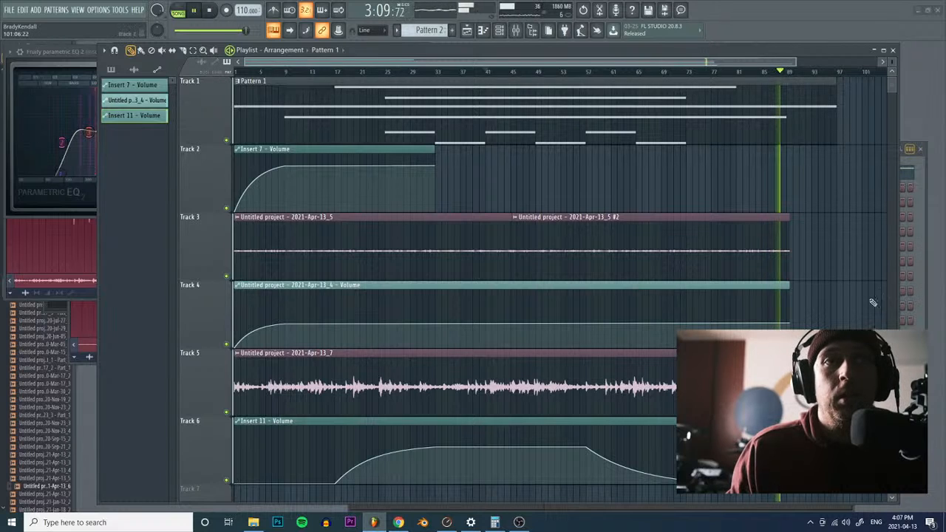
double_click(789, 122)
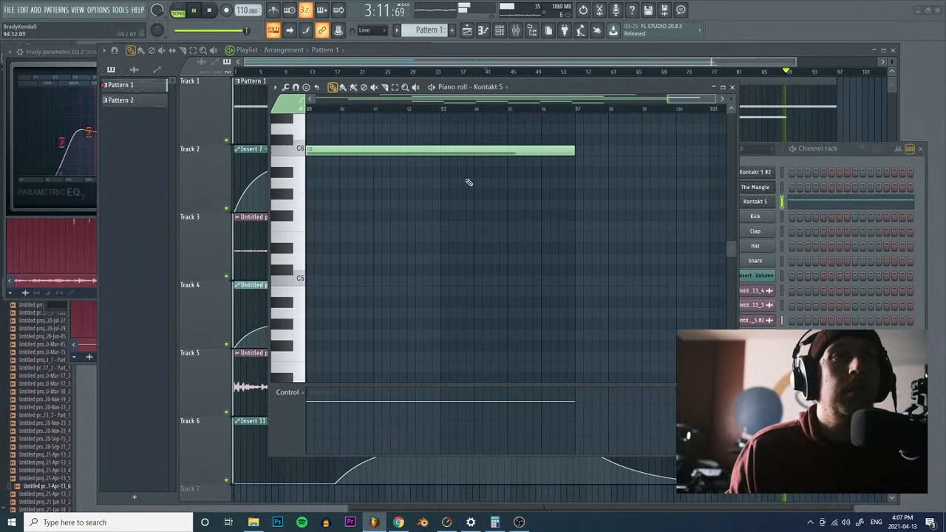
right_click(426, 178)
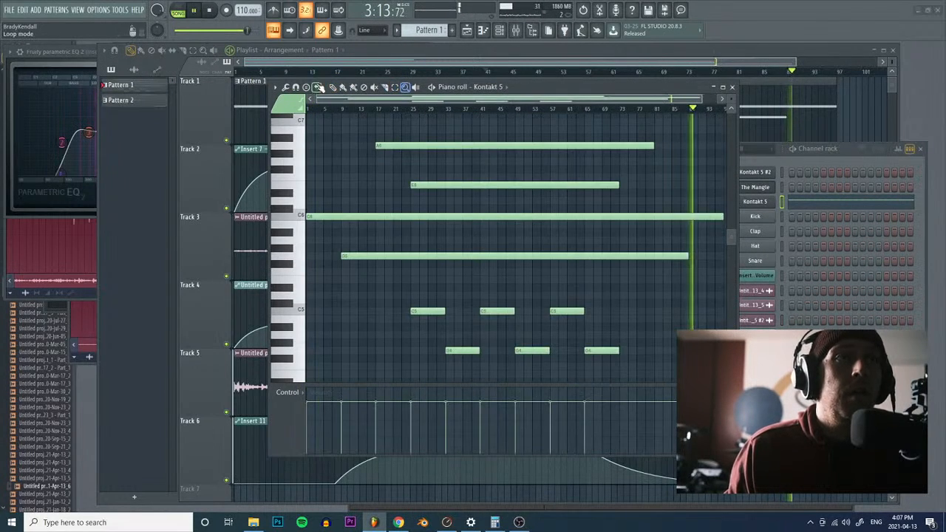
left_click(333, 87)
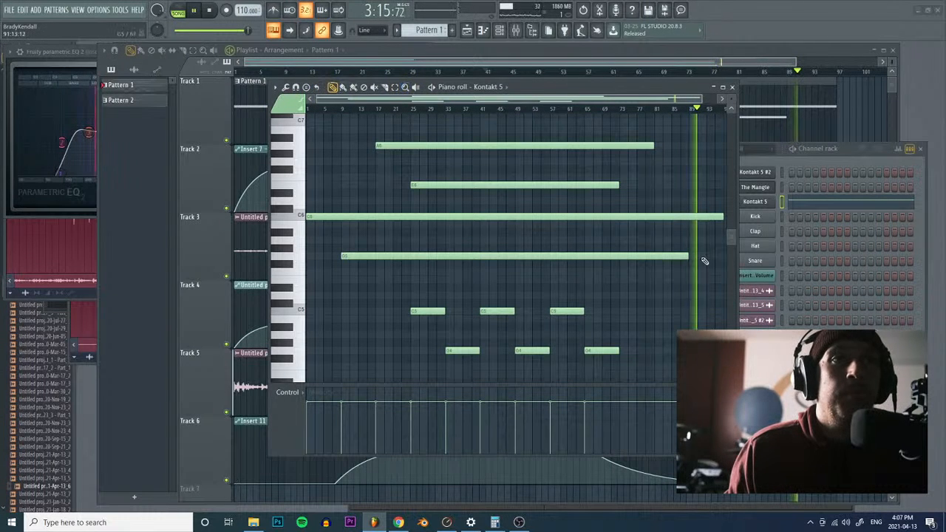
left_click_drag(688, 256, 718, 256)
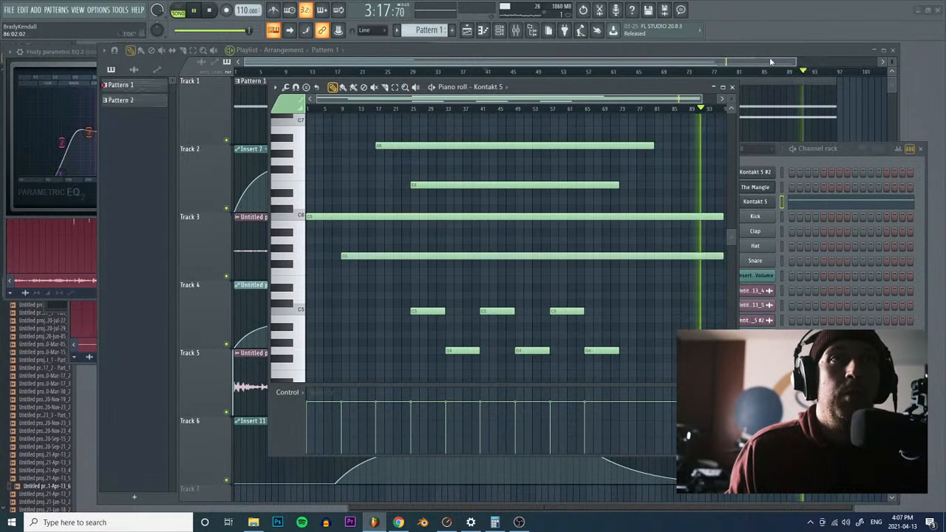
left_click(782, 124)
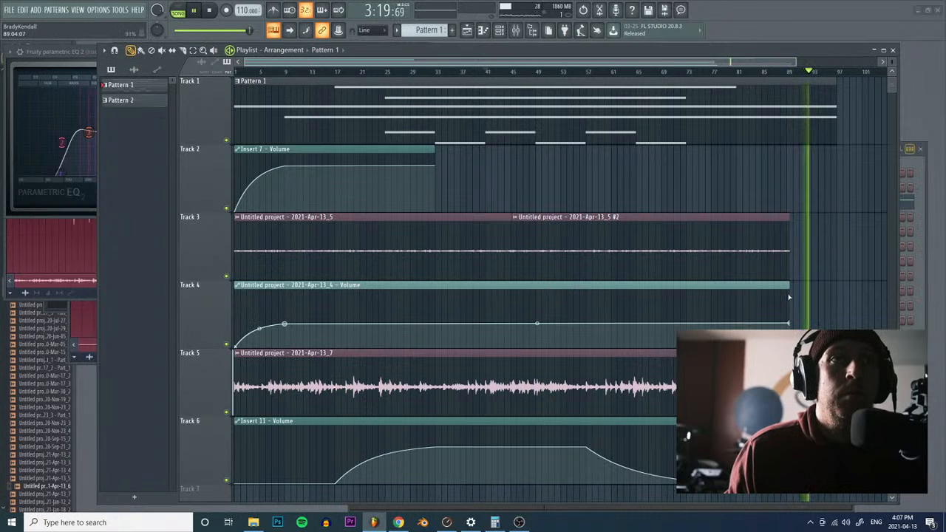
Step: Straighten the fade-out curve of the Insert 11 volume clip and adjust the Track 5 recording's end to a length of 89 bars
left_click(794, 73)
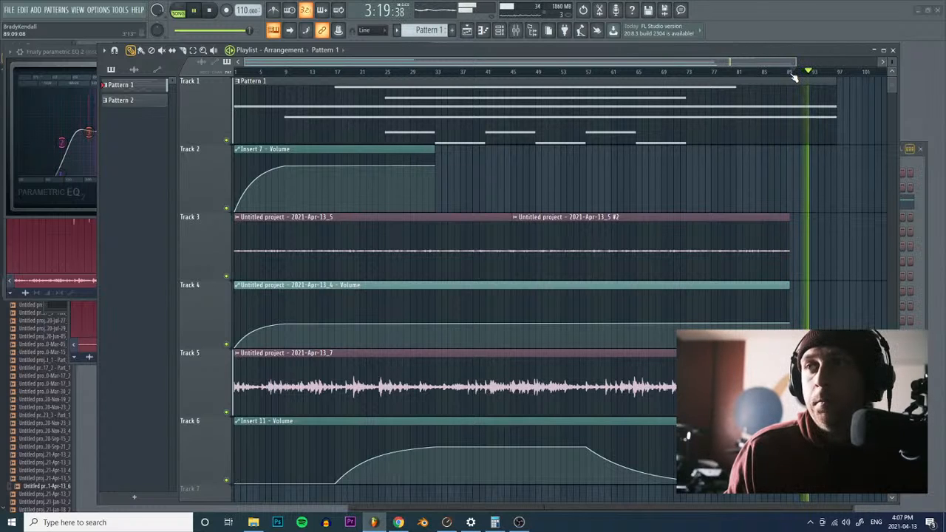
key("space")
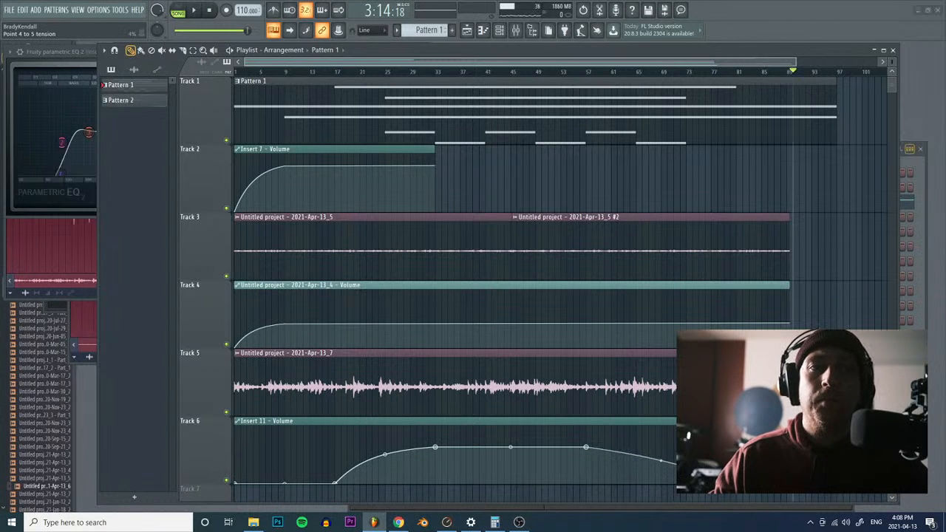
left_click(660, 465)
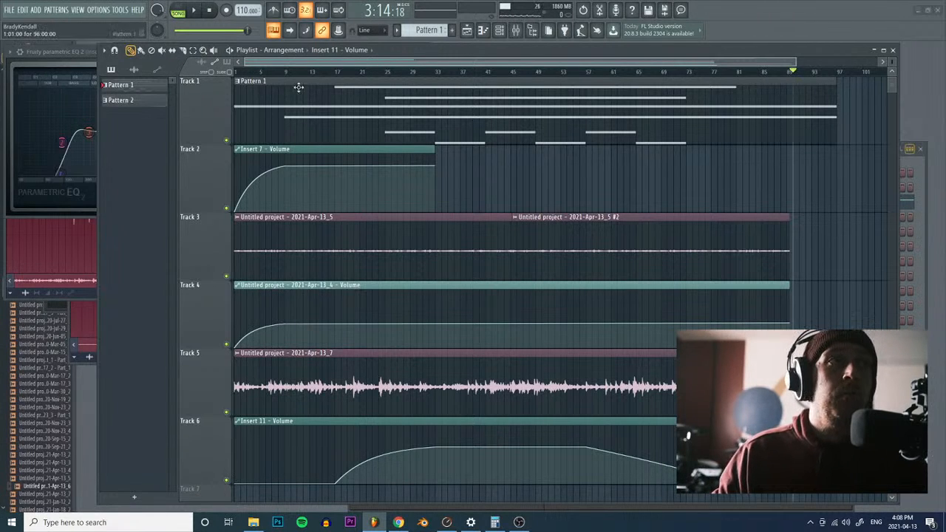
left_click(572, 355)
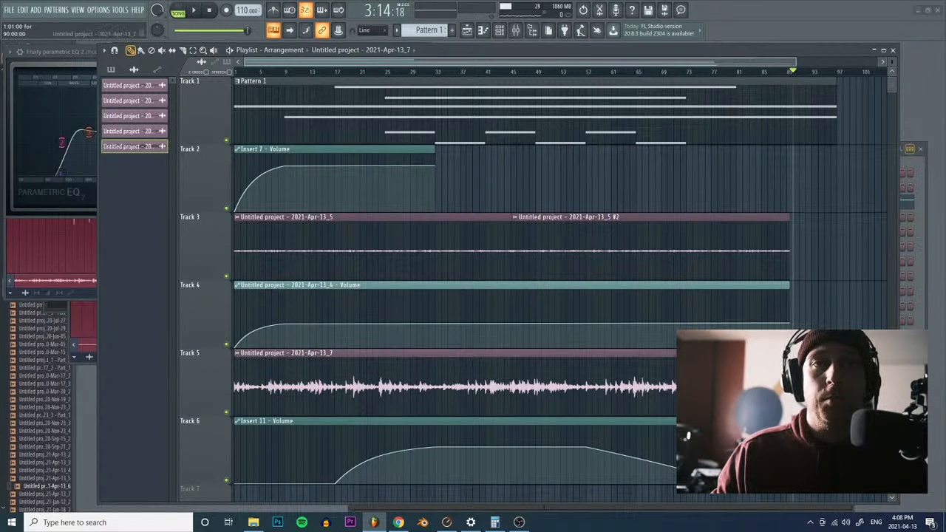
left_click_drag(796, 385, 792, 384)
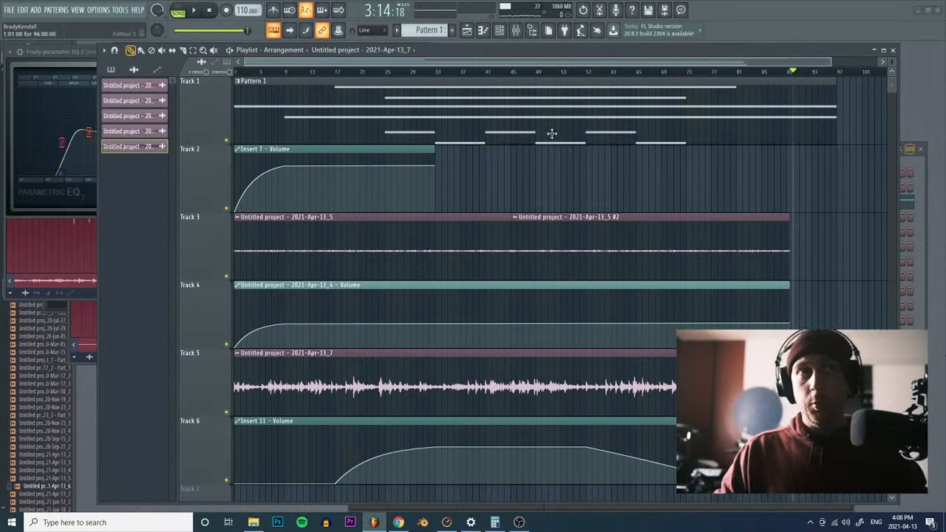
Step: Play the arrangement from about bar 37 to hear the layers together, and stop playback
left_click(464, 72)
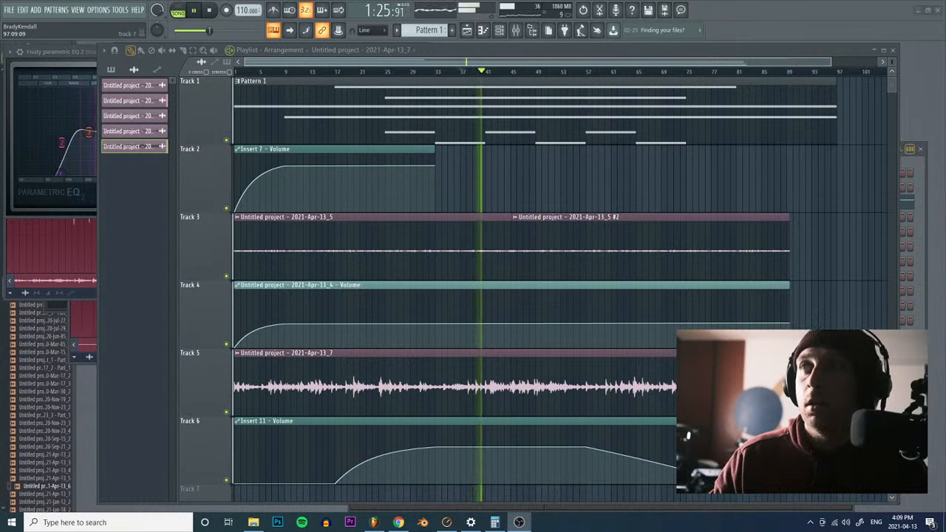
key("alt+Tab")
key("space")
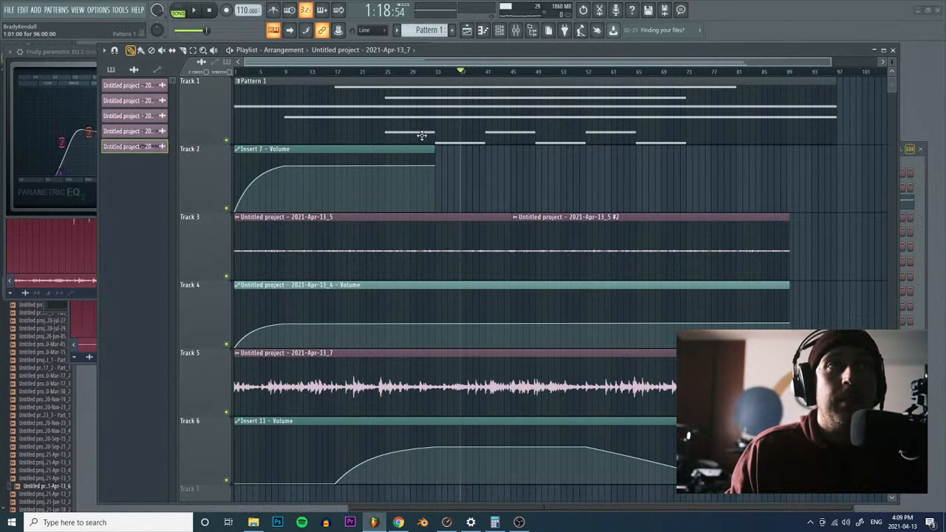
Step: Examine the instruments loaded in the Kontakt 5 and Kontakt 5 #2 channels and close their windows
left_click(501, 31)
left_click(501, 31)
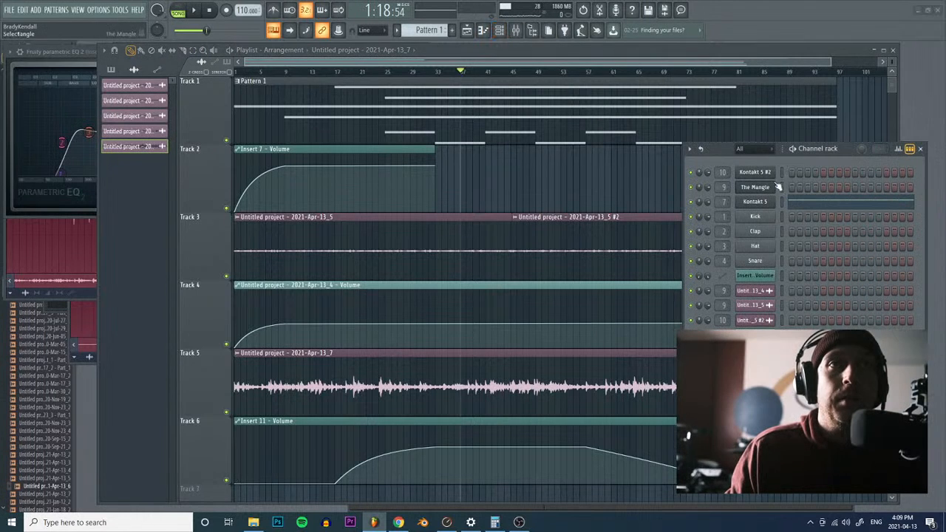
left_click(762, 204)
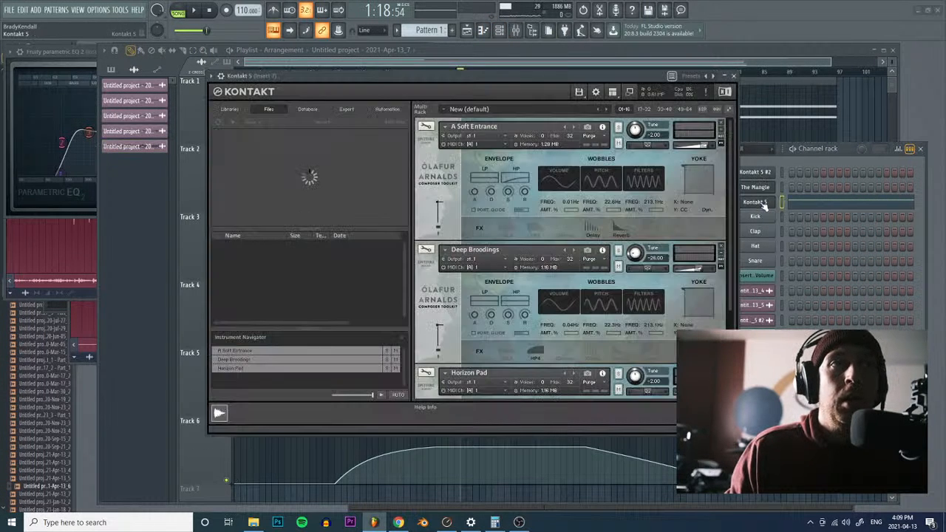
scroll(673, 203, "down", 3)
scroll(710, 206, "up", 3)
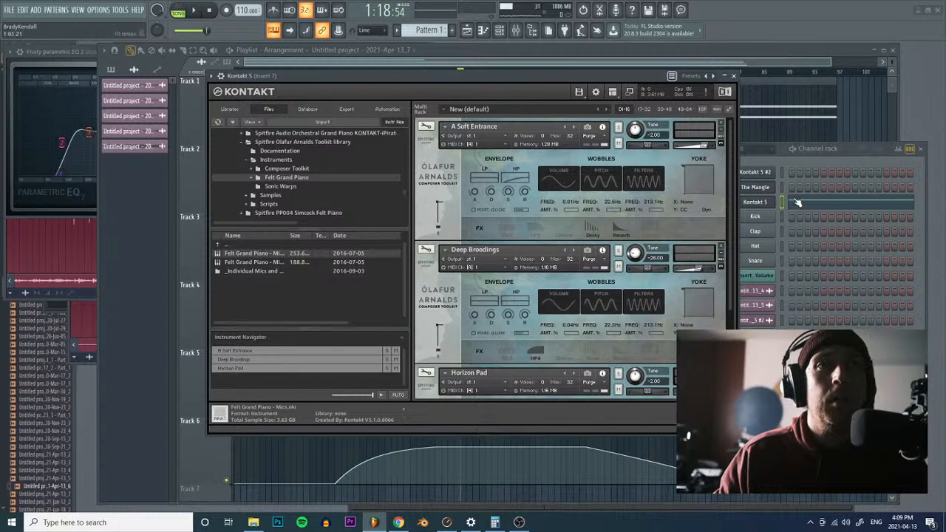
left_click(760, 173)
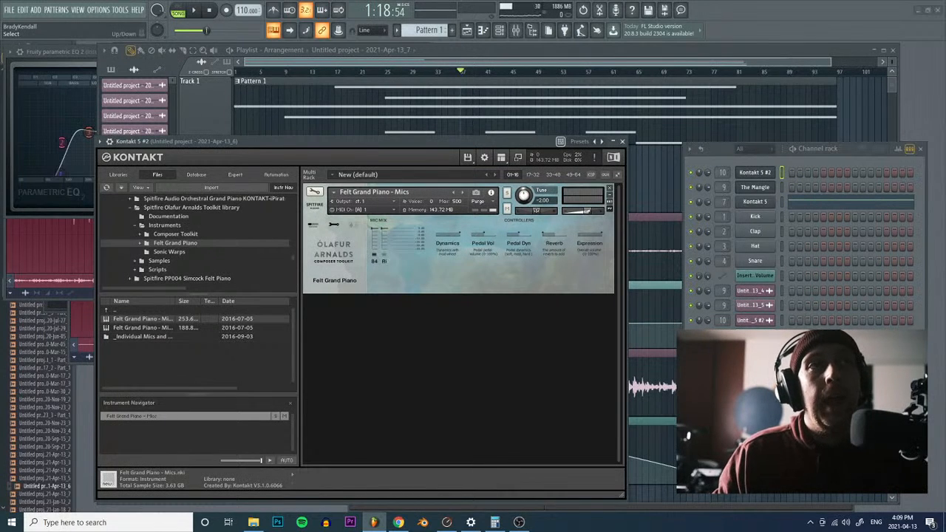
left_click(548, 63)
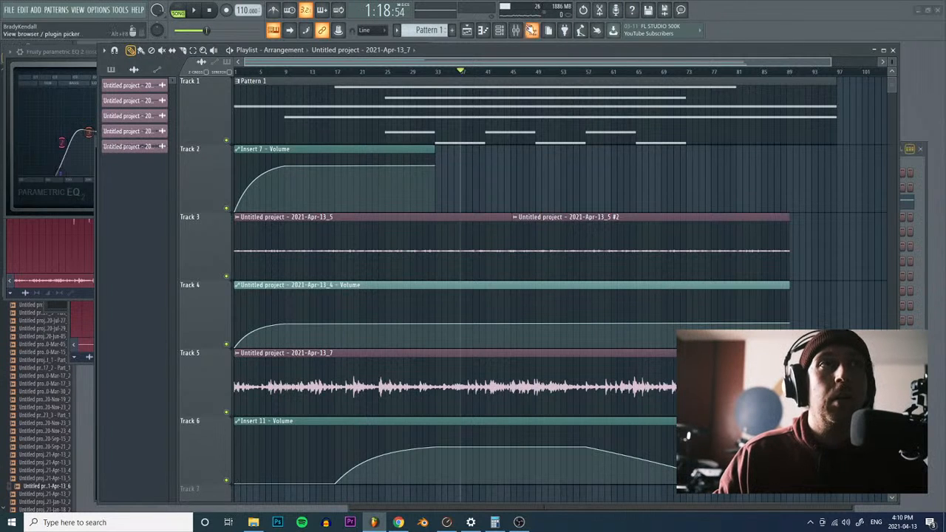
Step: During playback, raise insert 9's volume slightly, lifting the level of its Track 4 automation clip from bar 9 to the end
left_click(517, 29)
key("space")
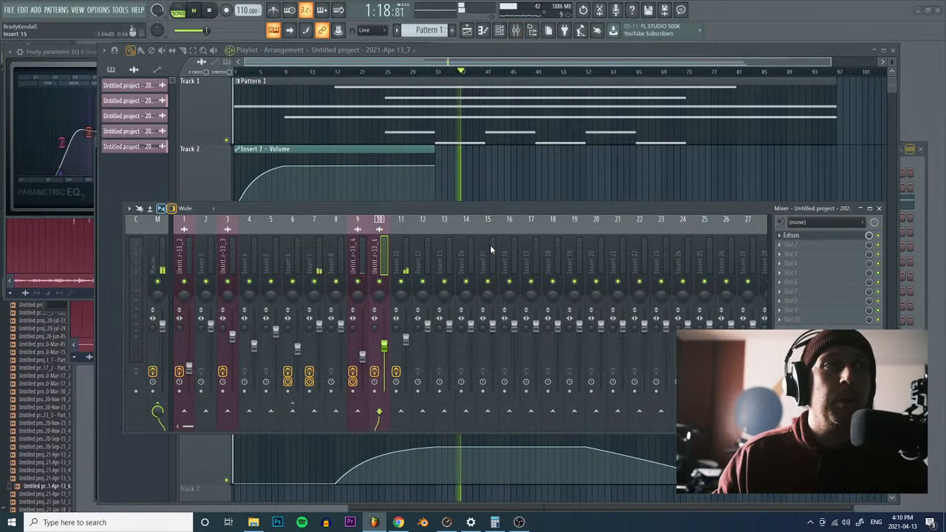
left_click(362, 349)
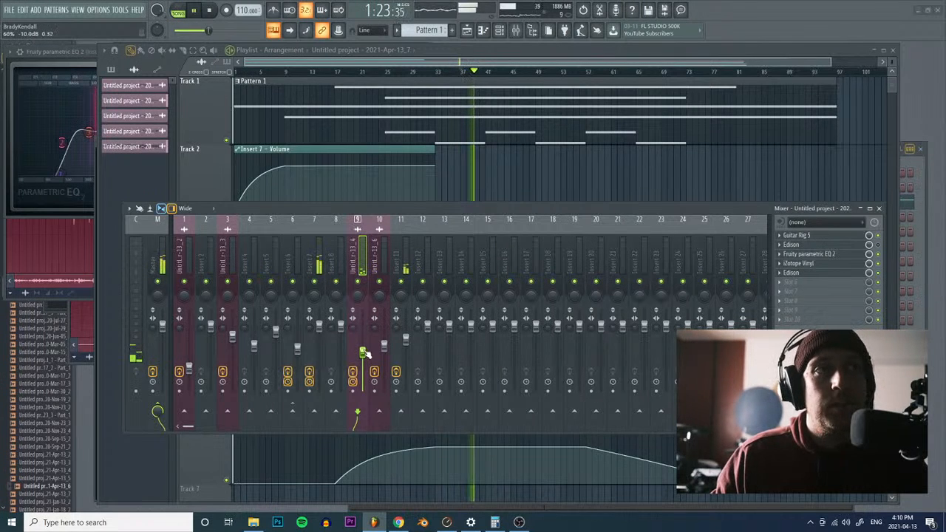
key("F9")
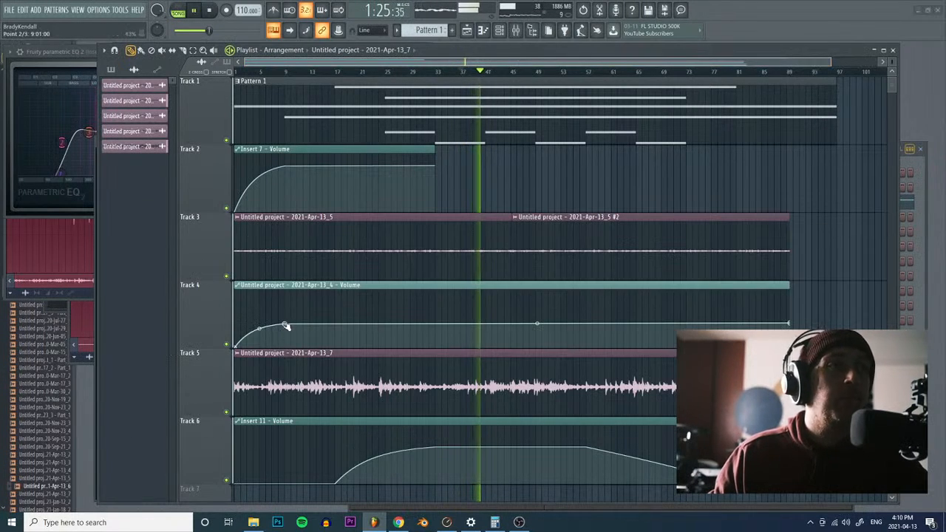
left_click_drag(287, 321, 286, 320)
left_click_drag(788, 323, 792, 319)
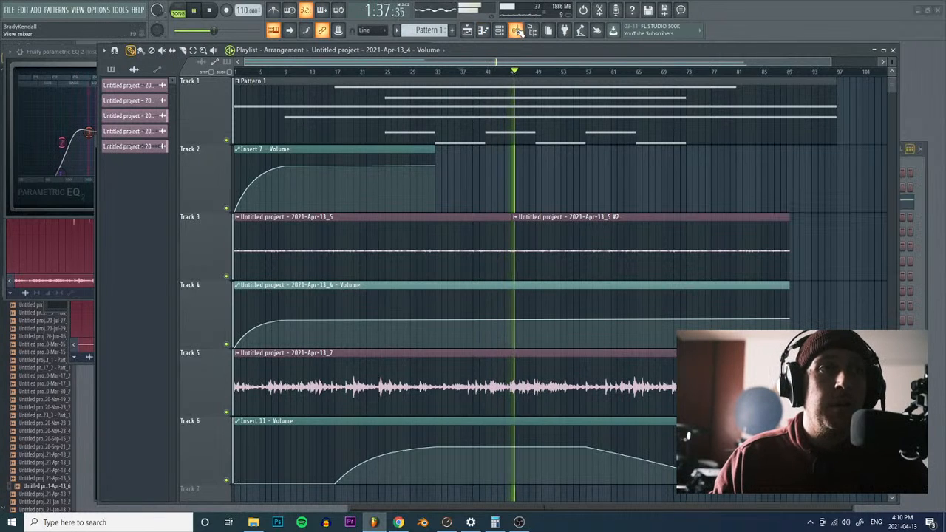
Step: Place an eight-bar clip of the 2021-Apr-13_7 recording on Track 7 and save it as the unique sample Untitled project - 2021-Apr-13_7 - Part_1
scroll(444, 318, "down", 1)
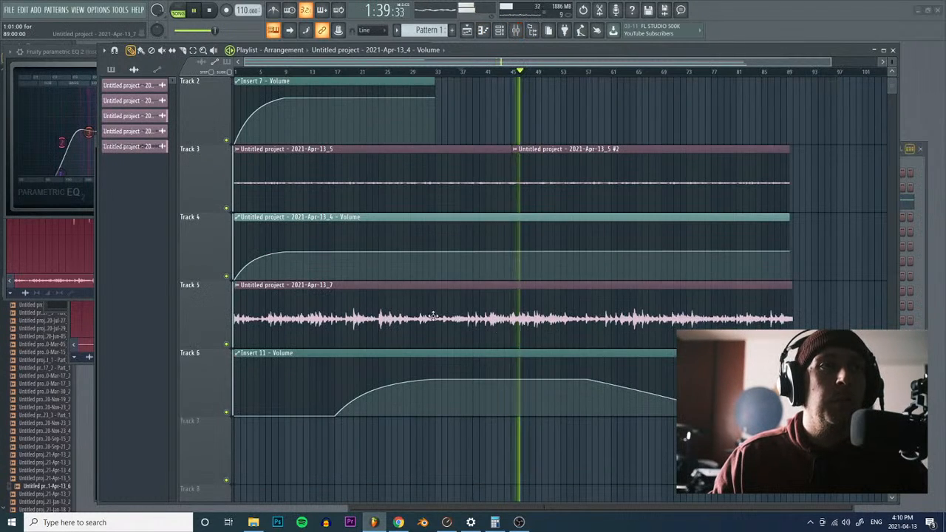
scroll(433, 316, "down", 3)
left_click(245, 247)
key("space")
left_click(238, 216)
left_click(314, 232)
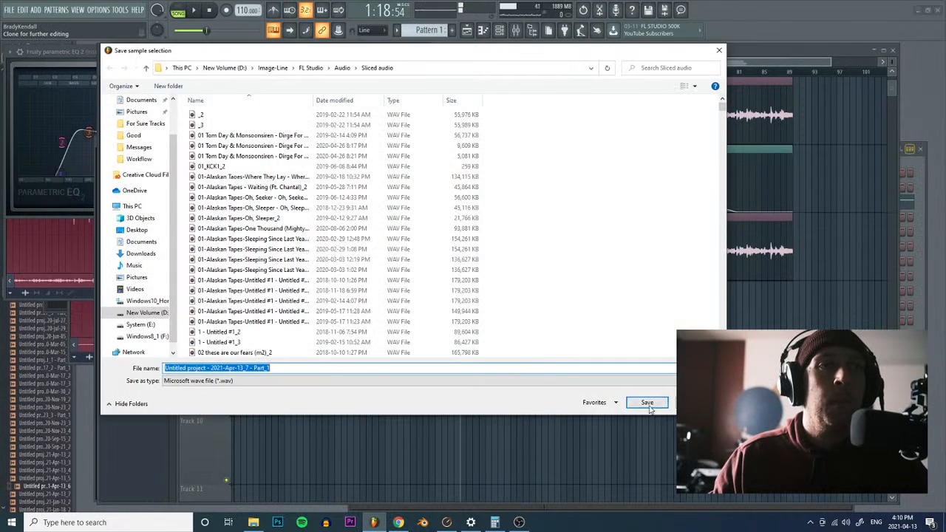
left_click(648, 405)
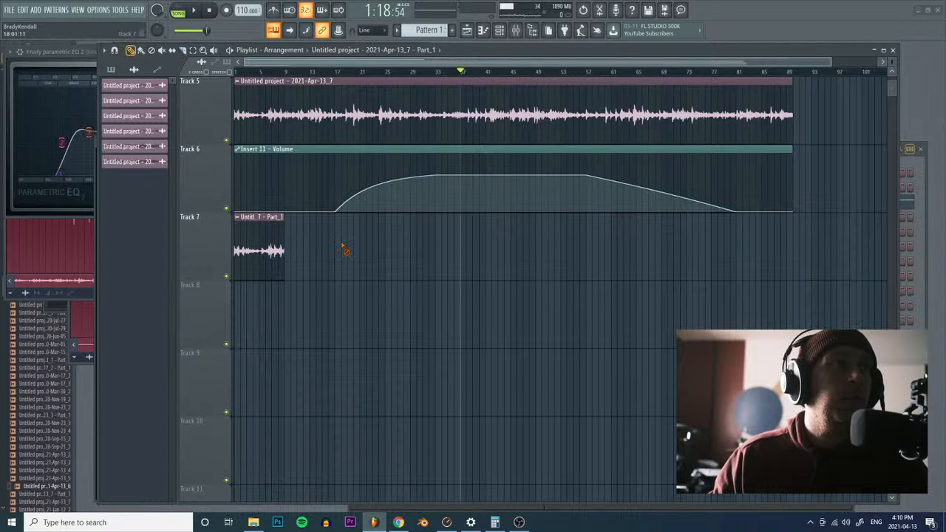
Step: Stretch the Part_1 clip on Track 7 out to bar 89 and play it with mixer insert 12 soloed
left_click_drag(281, 236, 782, 242)
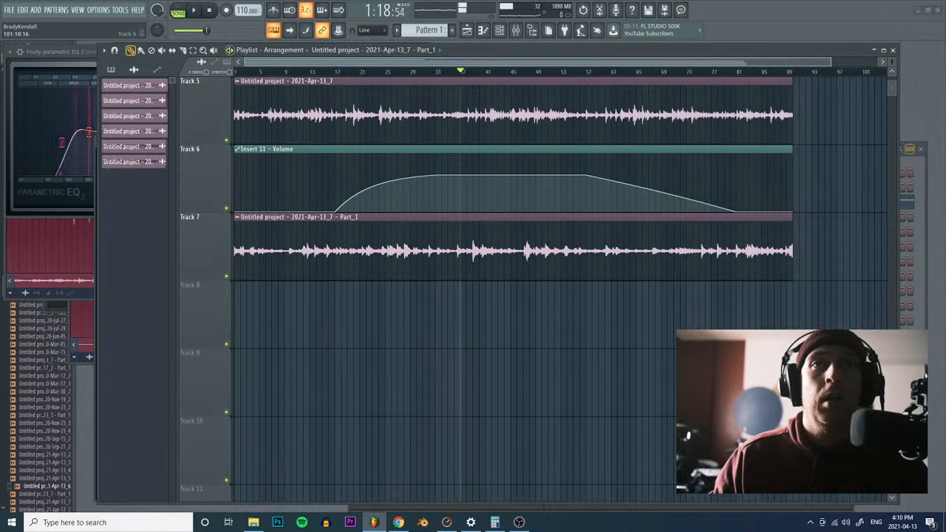
left_click(923, 174)
key("space")
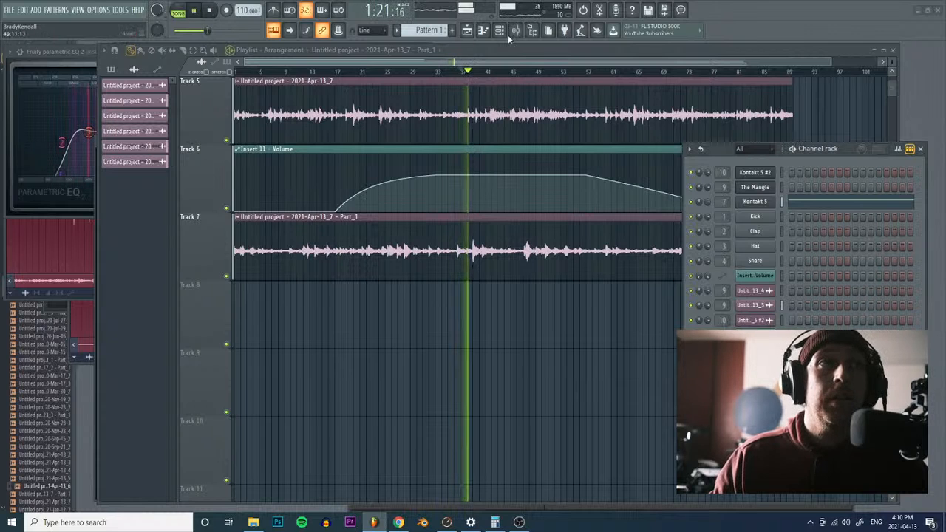
key("F9")
key("space")
key("space")
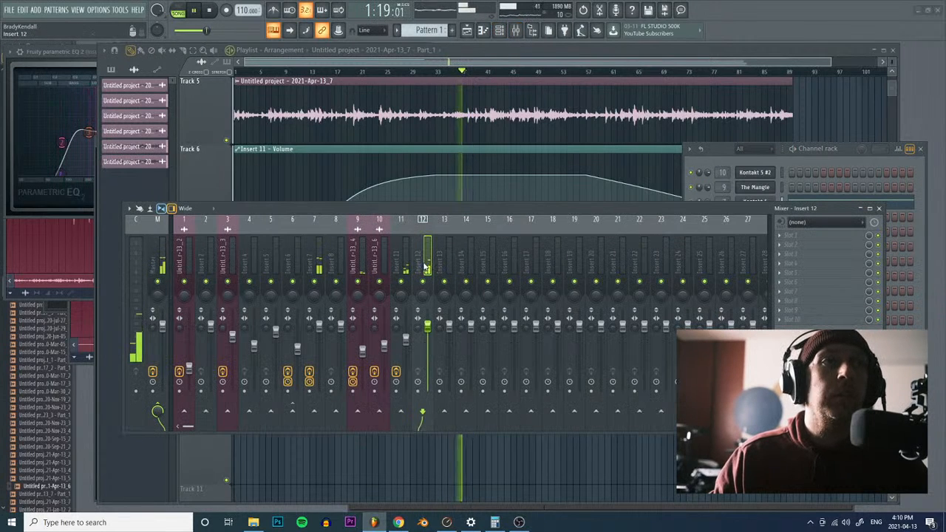
right_click(423, 287)
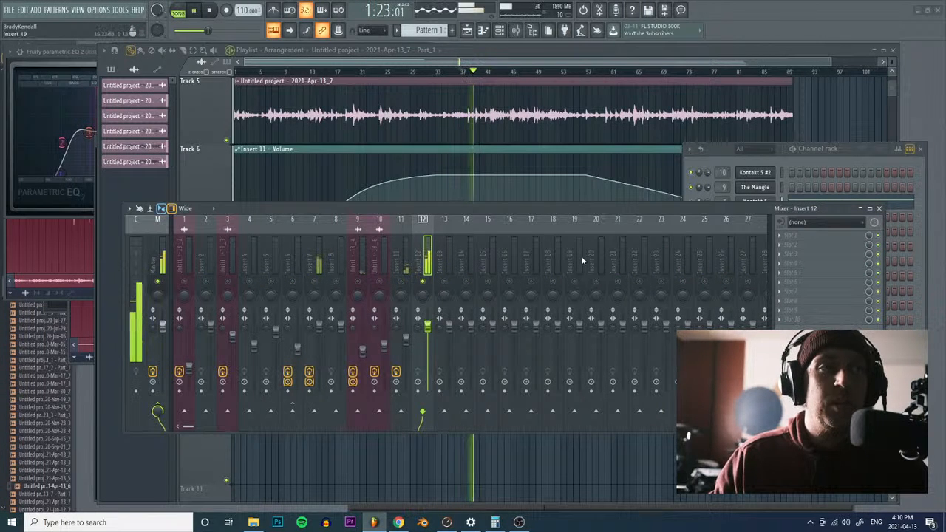
Step: Add Fruity Parametric EQ 2 to insert 12, with a deep narrow cut on band 3 and a band 4 boost around 400 Hz
left_click(779, 236)
mouse_move(793, 244)
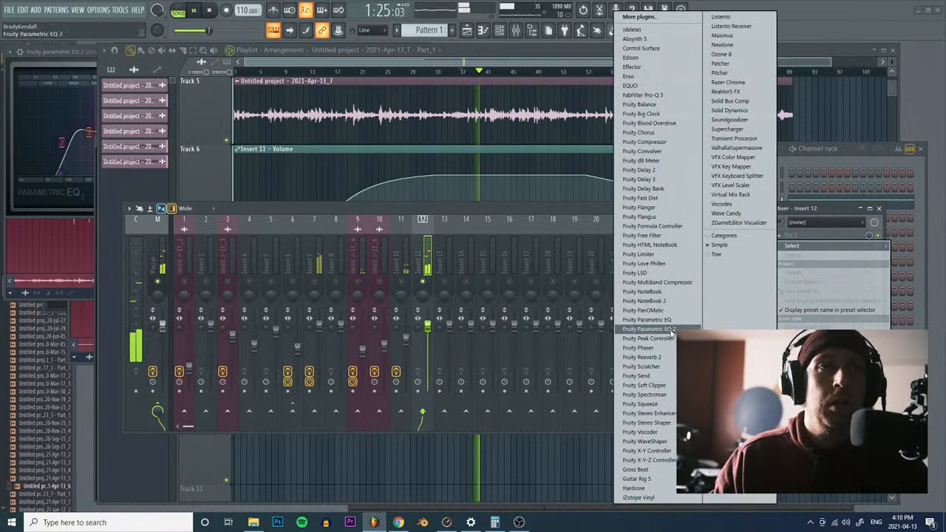
left_click(671, 331)
left_click_drag(121, 157, 112, 191)
left_click_drag(140, 159, 125, 123)
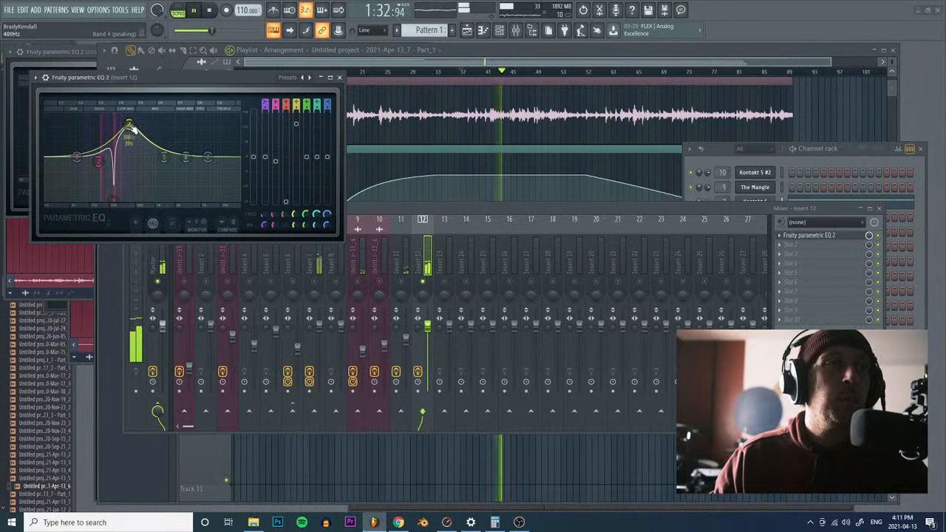
Step: In insert 12's EQ, roll off the lows with band 1, boost band 2 around 93 Hz and reduce band 4's boost
left_click_drag(77, 157, 59, 200)
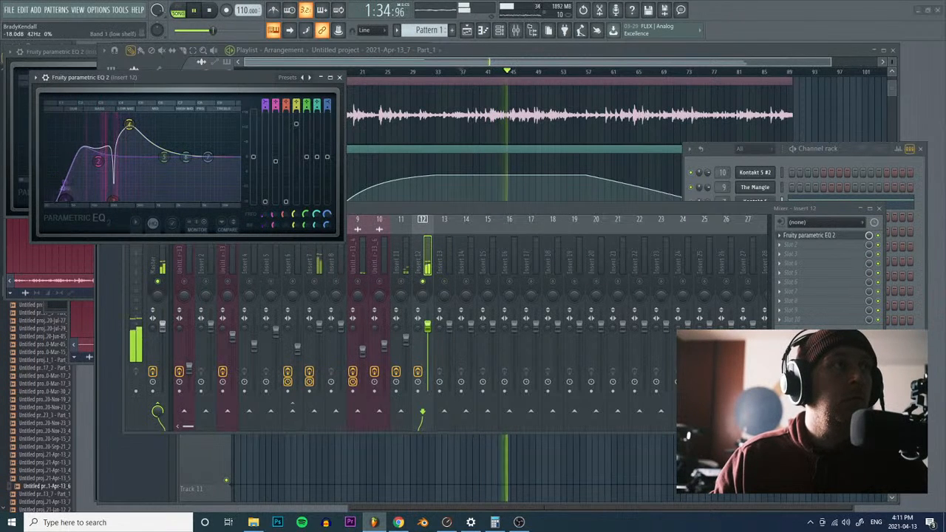
left_click_drag(90, 167, 86, 146)
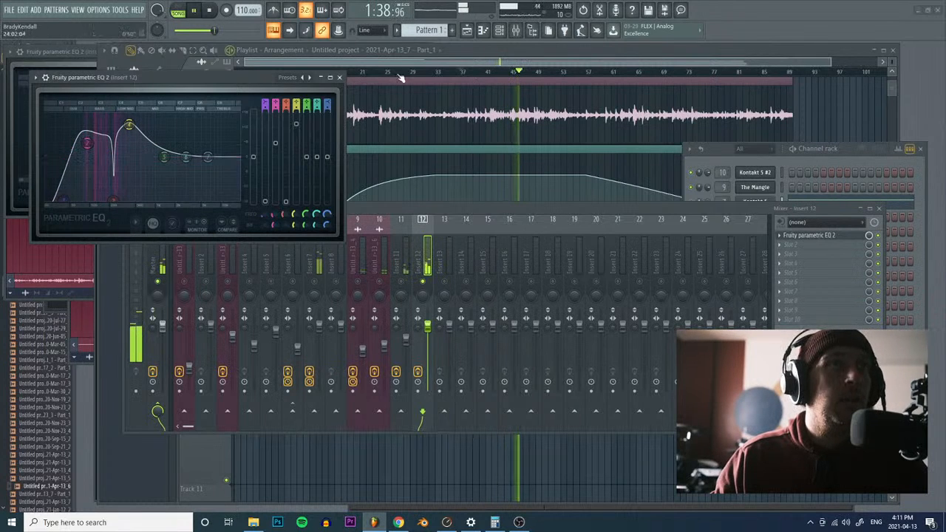
left_click_drag(129, 124, 91, 147)
left_click_drag(65, 198, 67, 199)
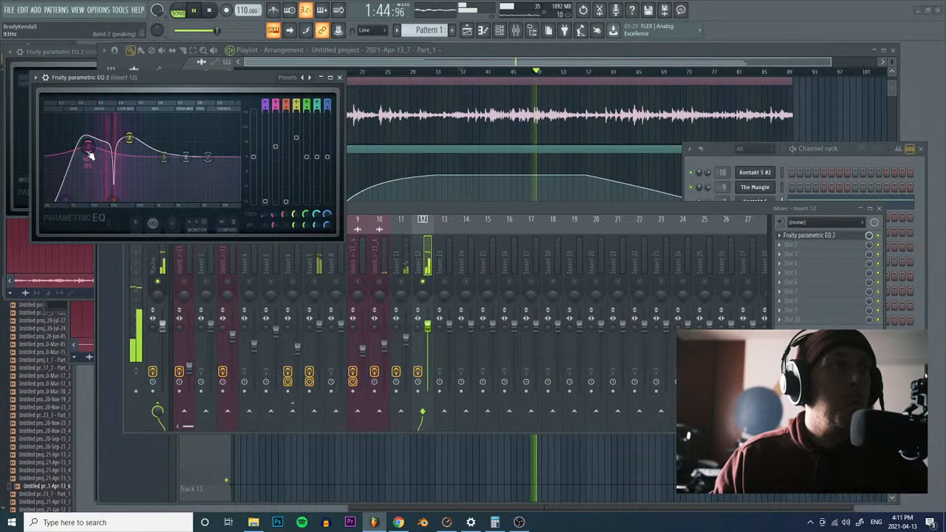
left_click(781, 253)
mouse_move(787, 255)
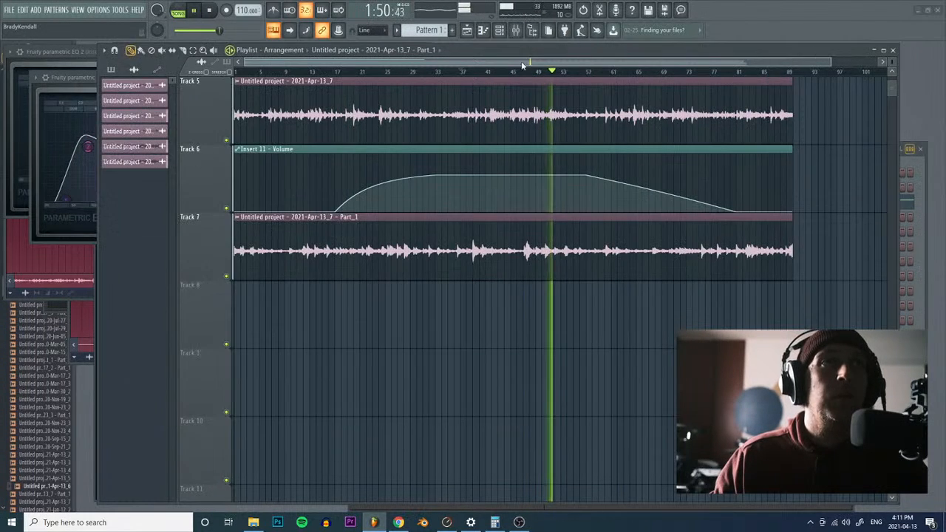
Step: Play from bar 37, slice the Track 7 clip midway through bar 43 and delete the portion before the cut
left_click(460, 70)
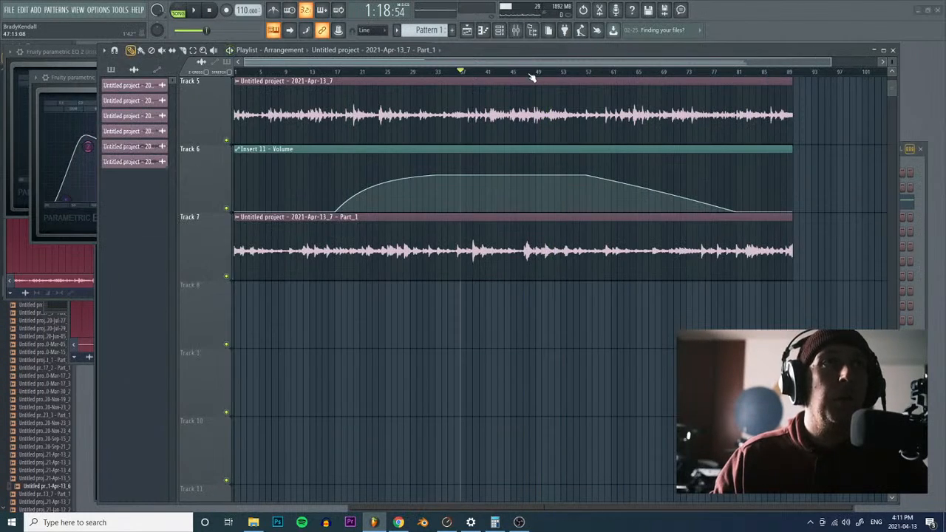
mouse_move(339, 183)
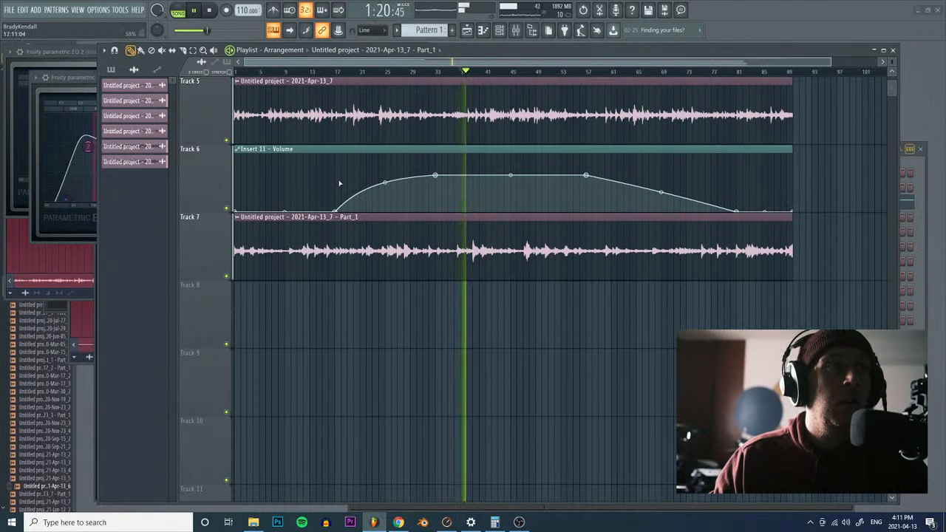
key("z")
left_click_drag(422, 214, 680, 277)
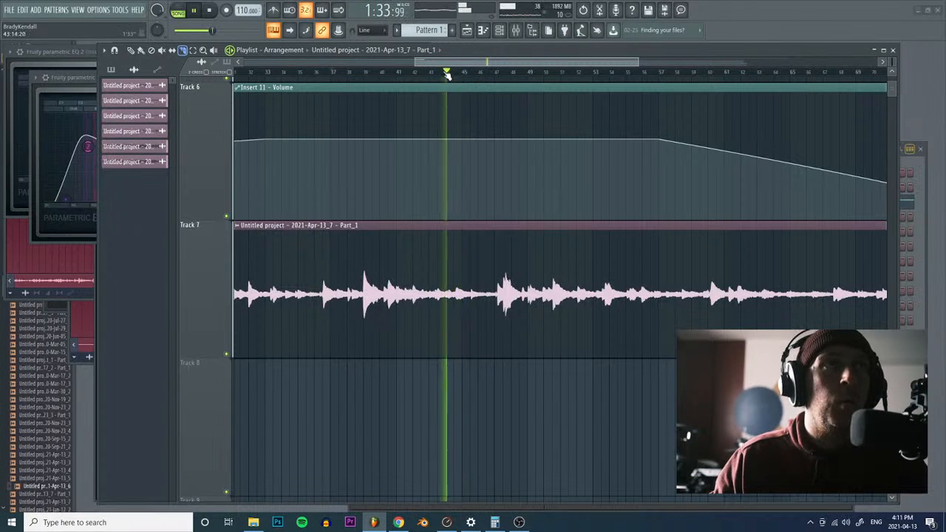
left_click(437, 247)
right_click(354, 309)
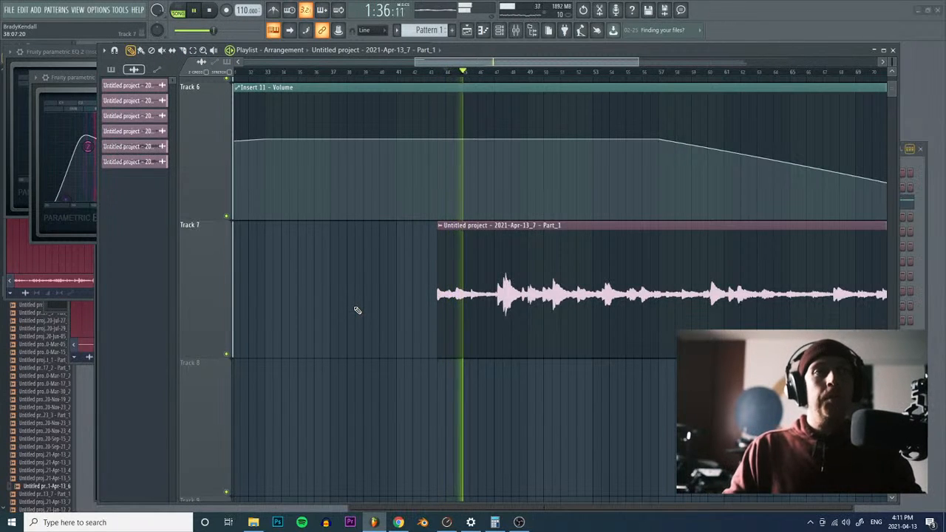
Step: Trim the Track 7 clip to seven bars by slicing it midway through bar 50 and deleting the remainder
left_click(61, 80)
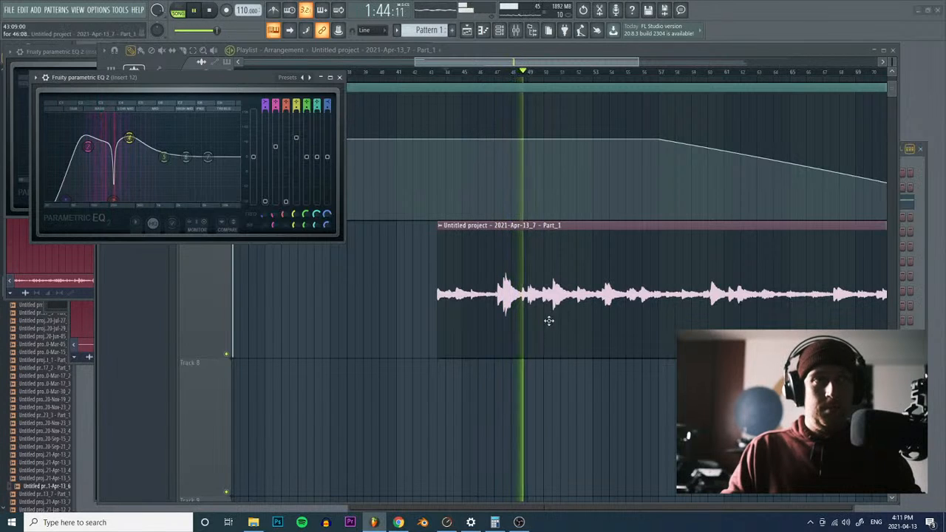
left_click(185, 51)
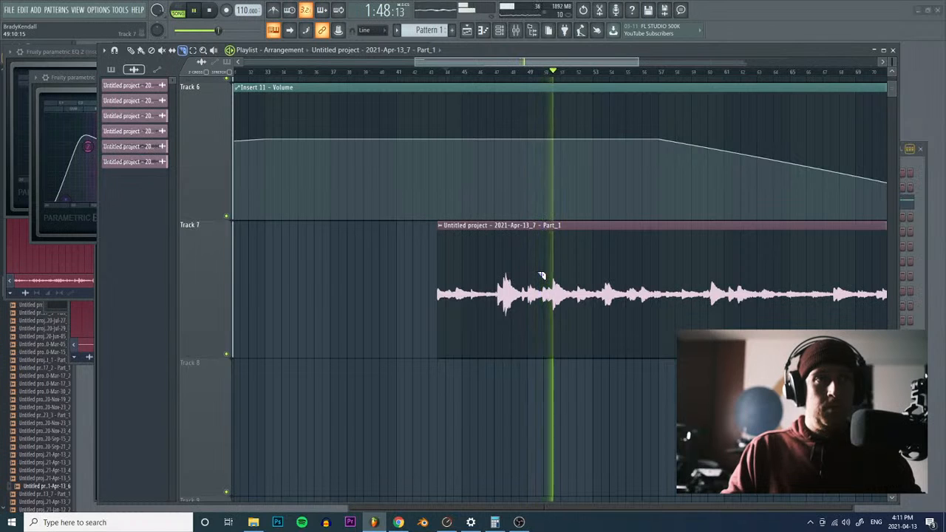
key("space")
left_click_drag(552, 339, 552, 249)
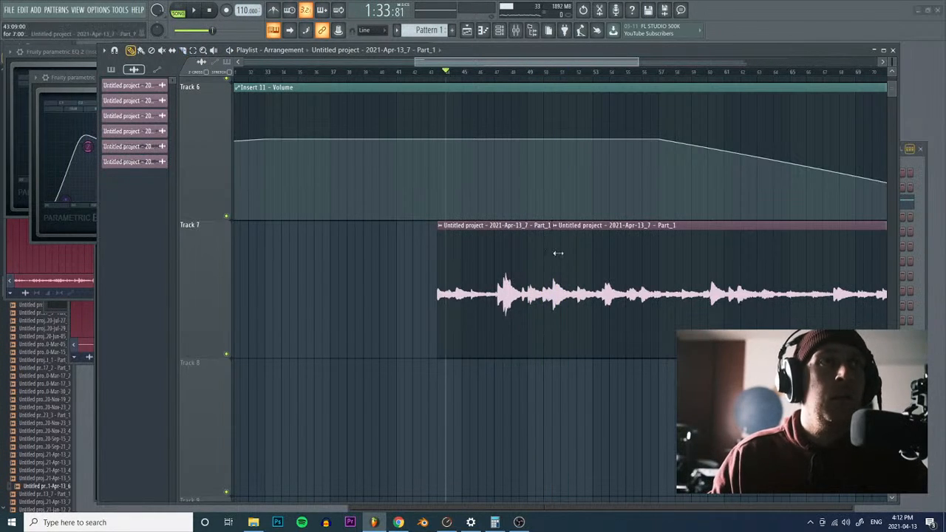
right_click(570, 260)
Step: Move the seven-bar clip on Track 7 to bar 37, place a copy at bar 44, and listen from bar 37
left_click_drag(520, 280, 415, 283)
left_click(474, 297)
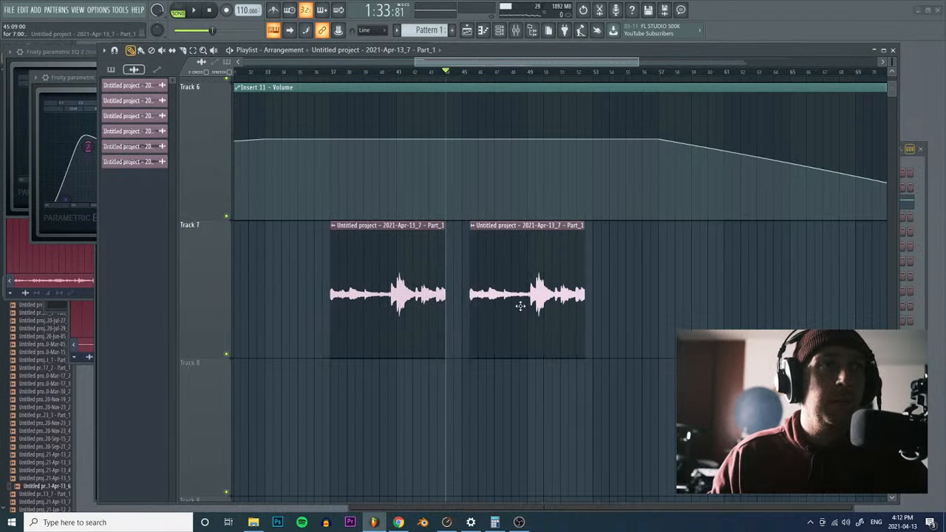
left_click_drag(521, 305, 498, 309)
key("space")
left_click(331, 72)
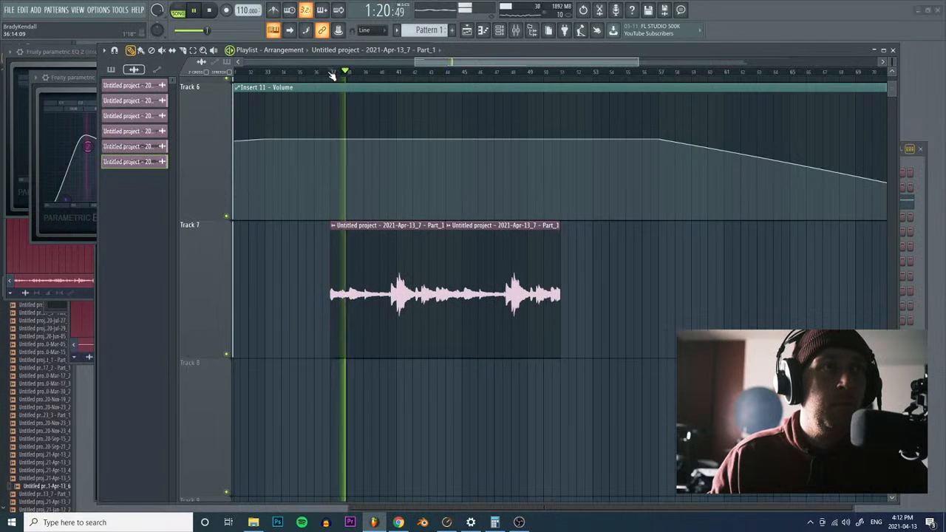
left_click(517, 31)
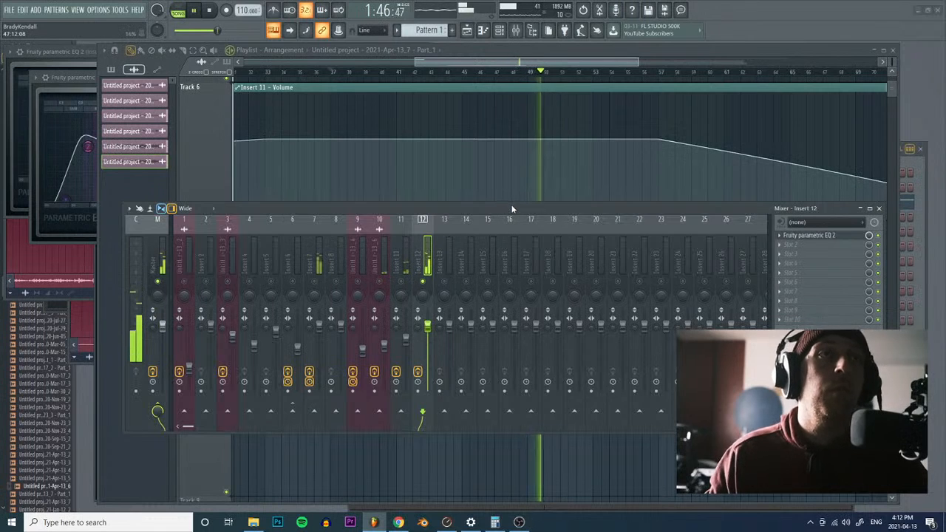
left_click_drag(532, 208, 454, 251)
key("space")
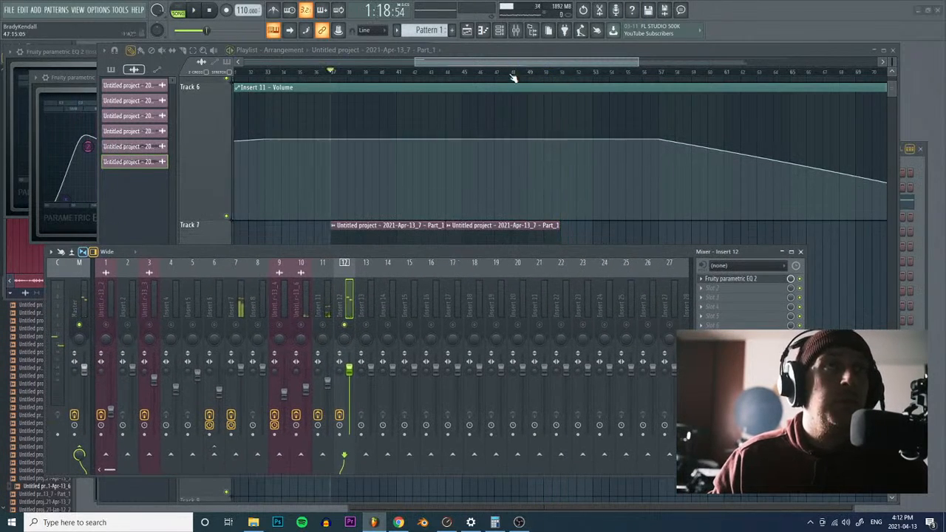
Step: Place two more copies of the seven-bar clip on Track 7, starting at bars 51 and 58
left_click(513, 63)
left_click(603, 276)
left_click_drag(617, 280, 585, 285)
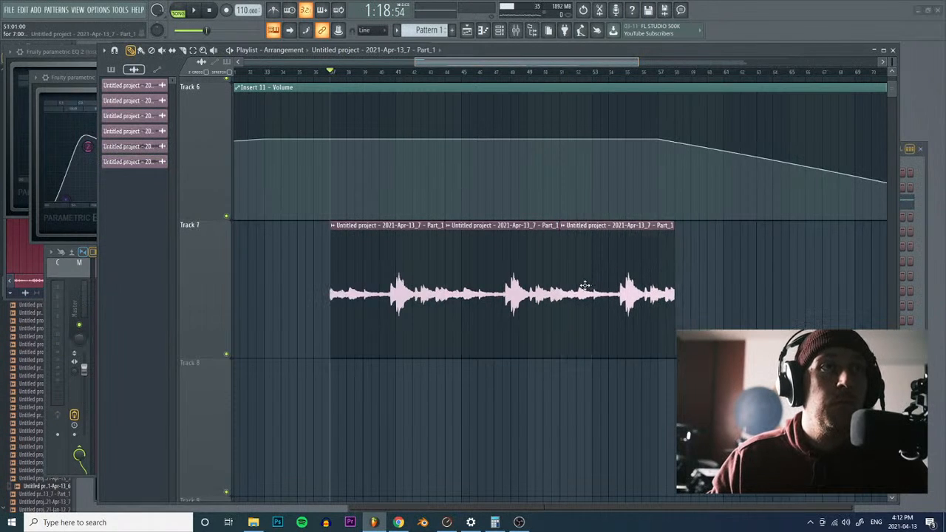
left_click(700, 298)
left_click_drag(708, 305, 696, 309)
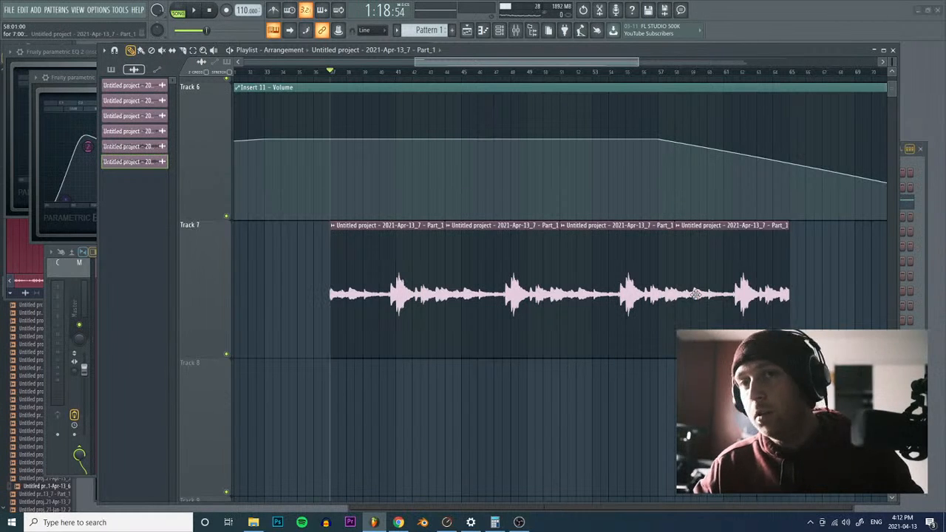
Step: Play the arrangement and make the first Track 7 clip unique, saving it as a new sample under the suggested name
key("space")
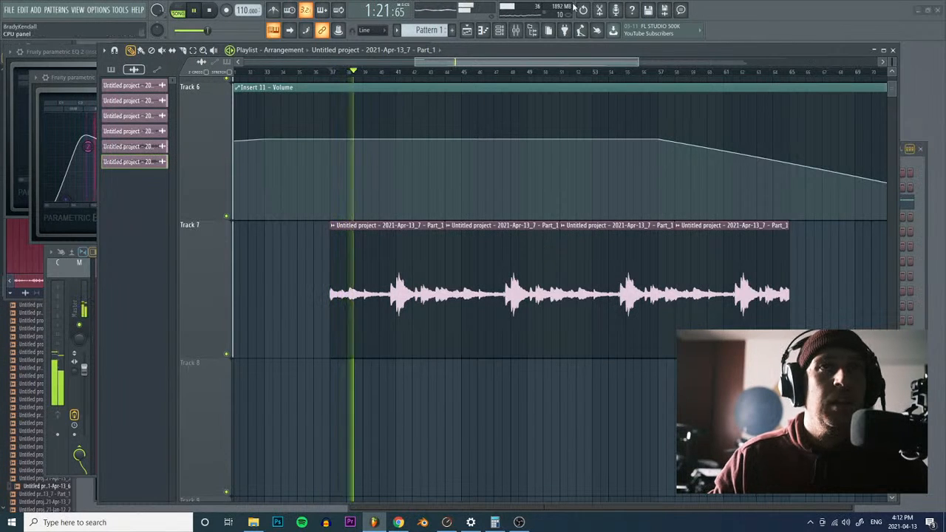
key("F6")
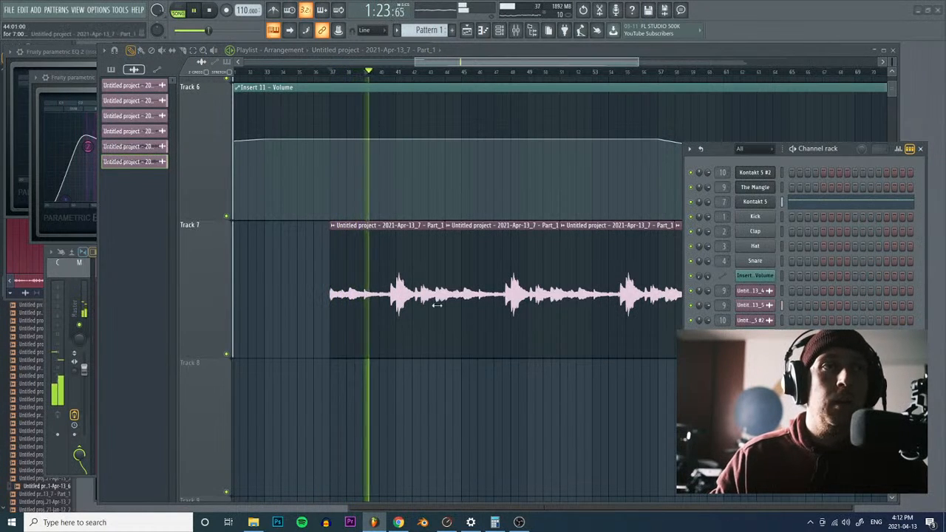
left_click(333, 225)
left_click(417, 243)
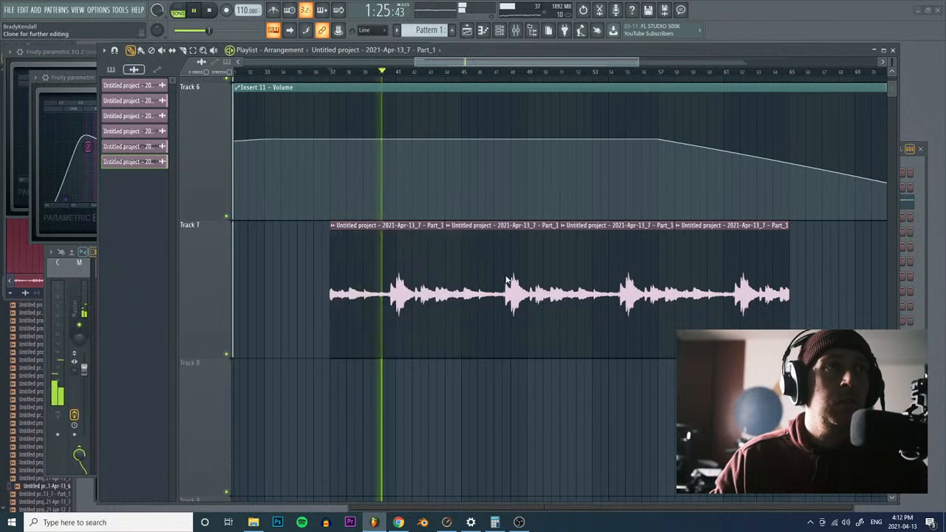
key("Return")
Step: Replace the other three Track 7 clips with back-to-back copies of the unique clip
right_click(510, 307)
right_click(617, 315)
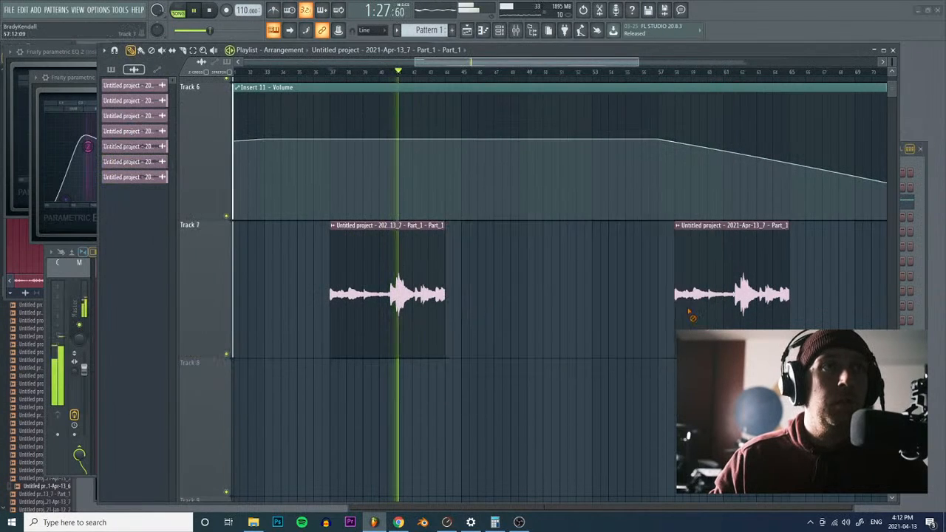
right_click(699, 314)
left_click(450, 303)
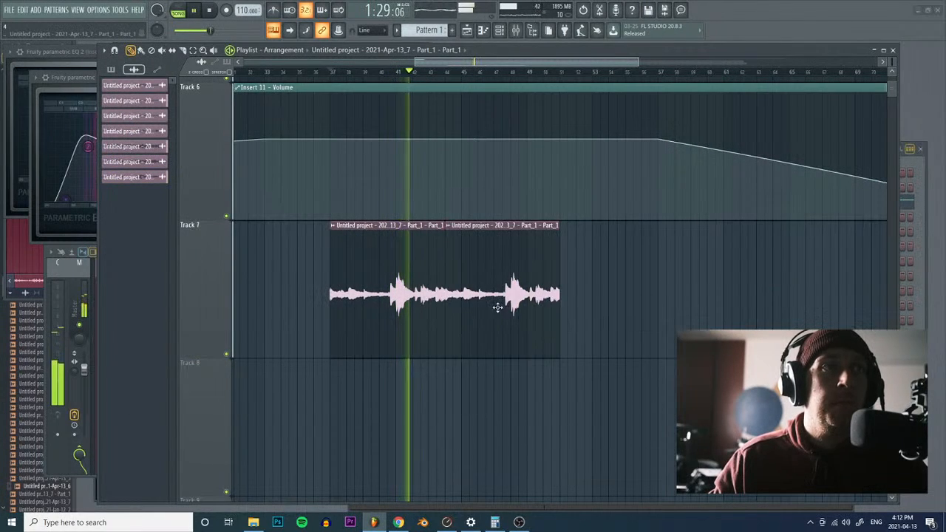
left_click(566, 310)
left_click(679, 316)
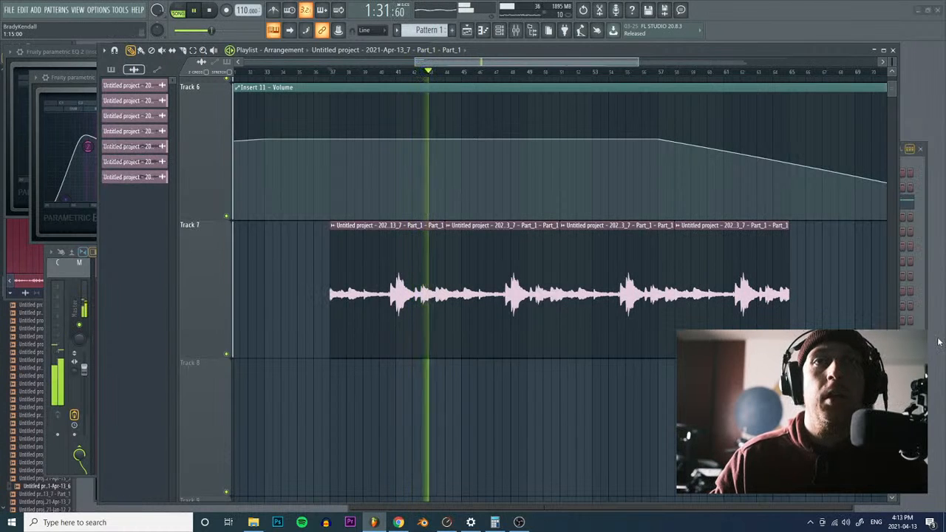
Step: Open the unique Track 7 sample's channel settings and lower its time-stretching pitch while auditioning, after trying a higher pitch
key("F6")
double_click(560, 310)
left_click_drag(209, 155, 209, 111)
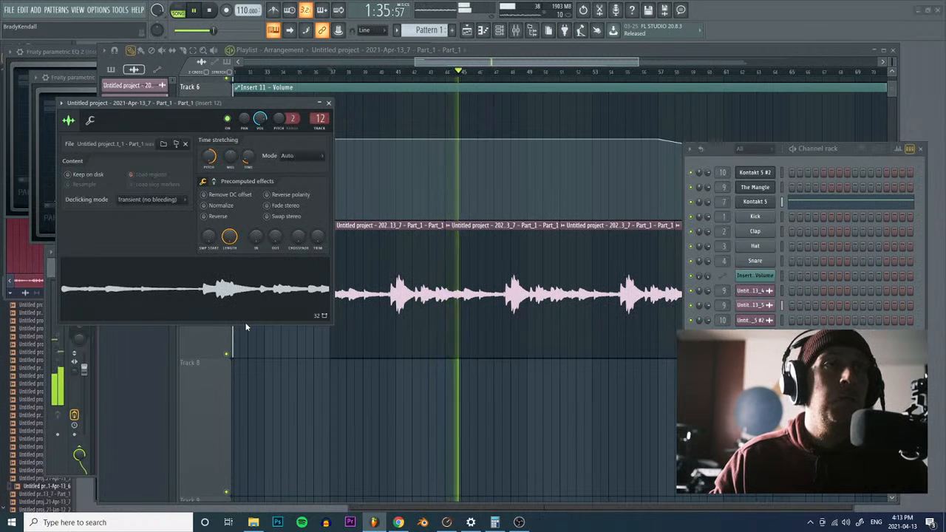
key("space")
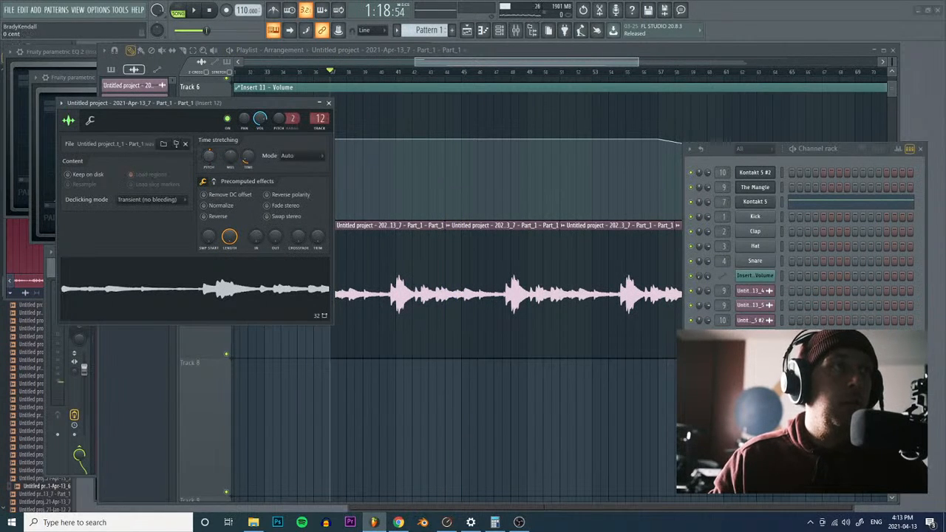
key("space")
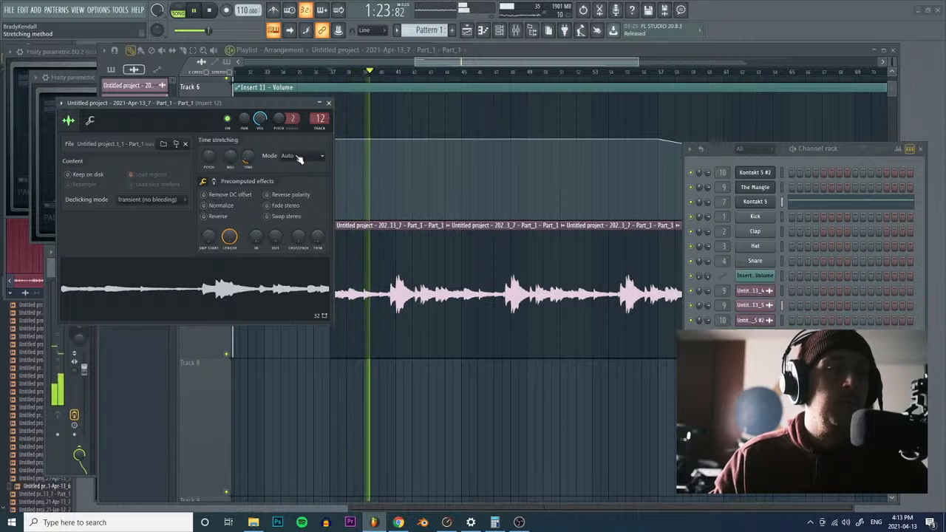
left_click_drag(210, 159, 210, 194)
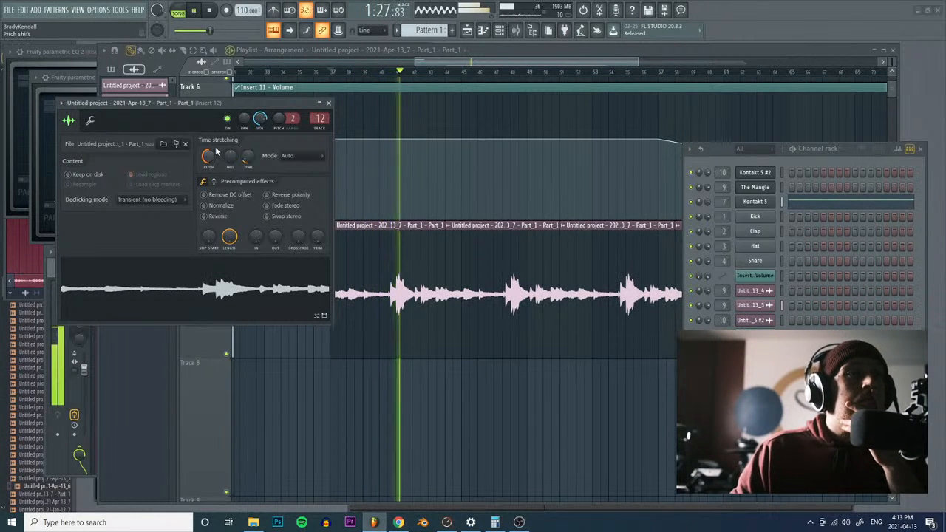
Step: In the Fruity parametric EQ 2 on mixer insert 12, boost band 5 in the low mids and bring band 4 near 0 dB
key("F9")
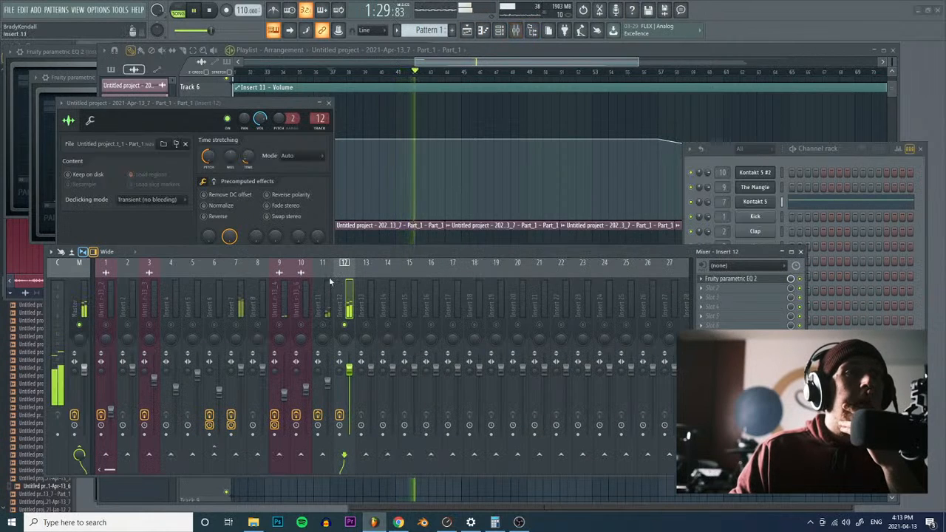
left_click(729, 279)
left_click_drag(133, 146, 138, 204)
left_click_drag(164, 157, 124, 142)
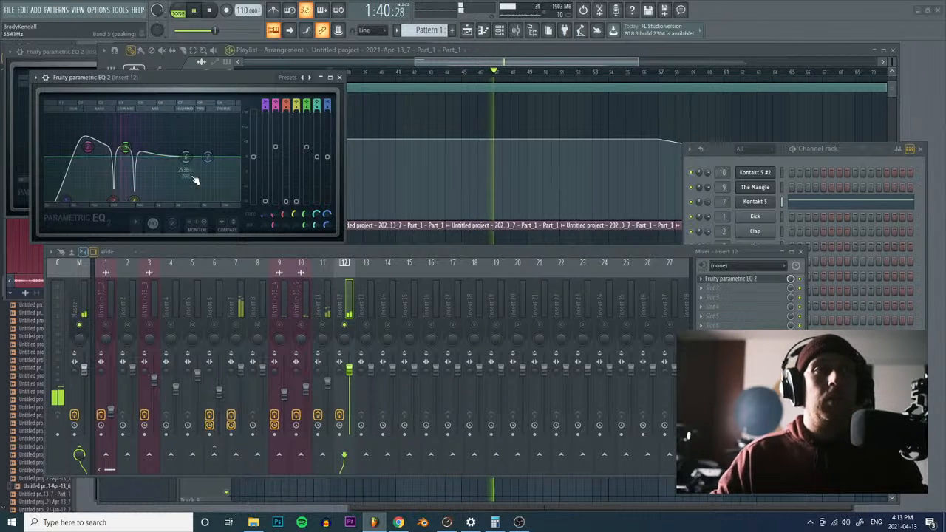
key("space")
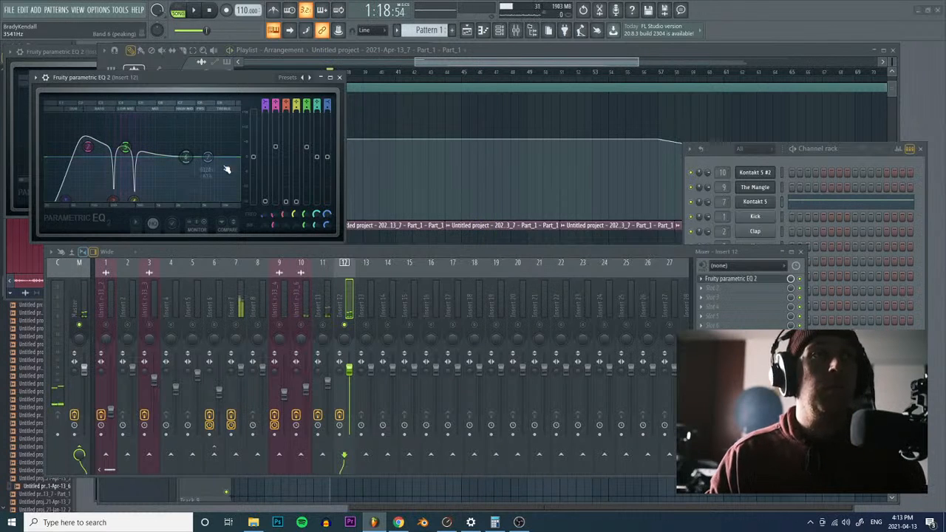
left_click(847, 157)
left_click_drag(134, 189, 130, 153)
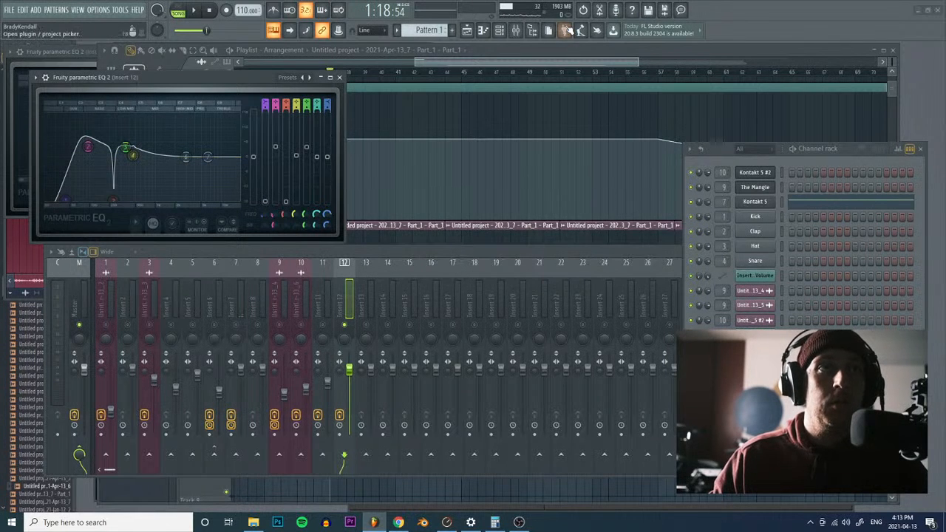
Step: Set the Track 7 sample's time-stretching mode to Resample and audition it
left_click(566, 30)
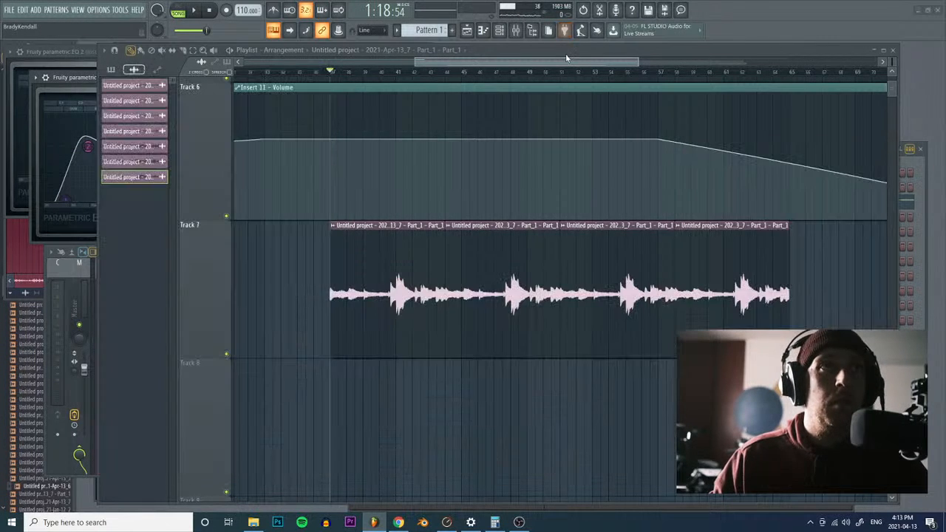
left_click(920, 240)
left_click(755, 380)
left_click(307, 161)
left_click(296, 183)
left_click(298, 159)
left_click(298, 174)
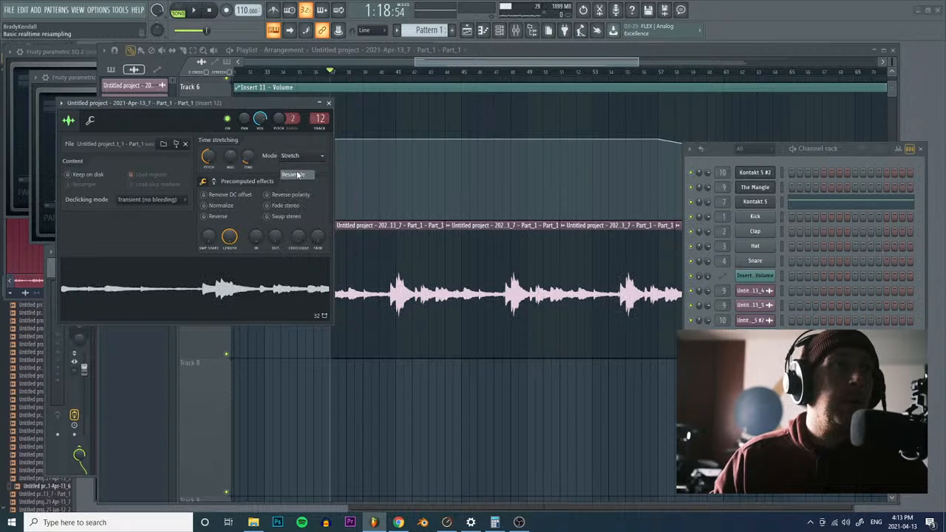
key("space")
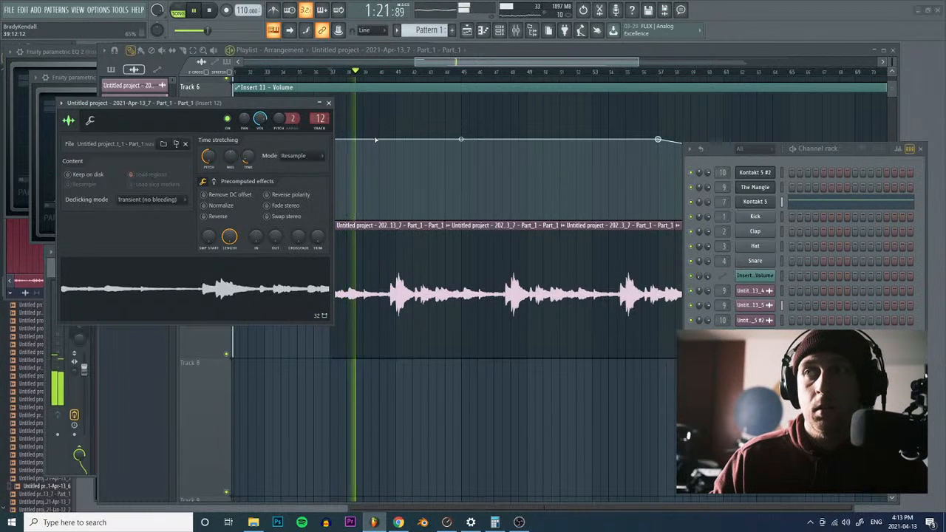
key("space")
Step: Place a copy of the clip on Track 8 at bar 37 and make it unique, saving it as a new sample
left_click(353, 394)
left_click(342, 386)
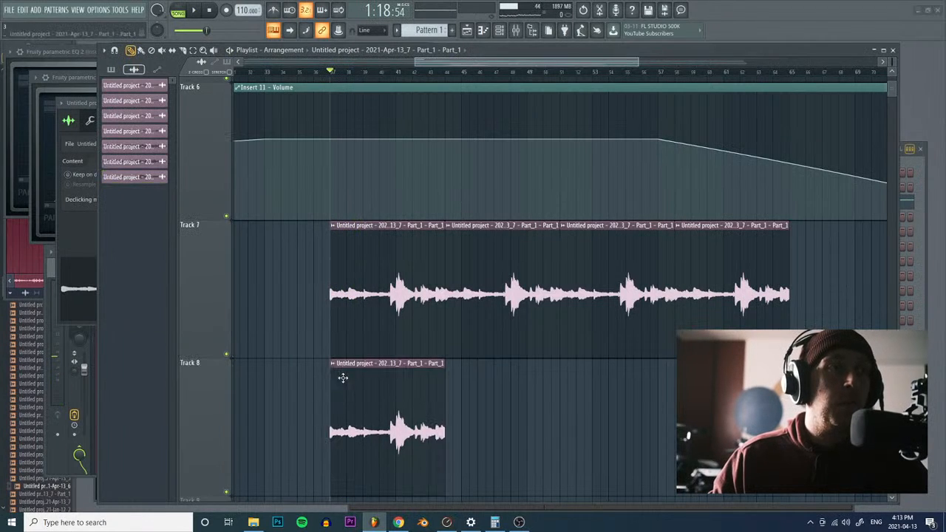
left_click(334, 363)
left_click(412, 381)
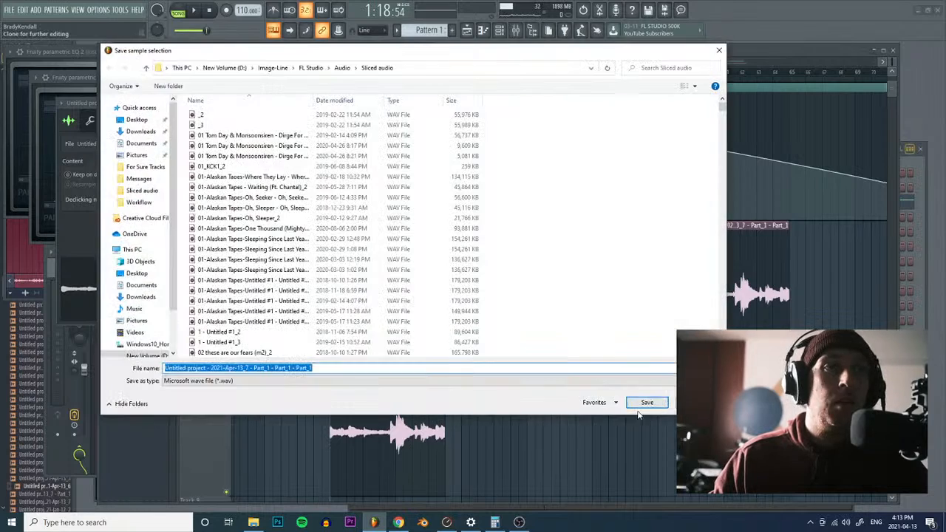
left_click(646, 403)
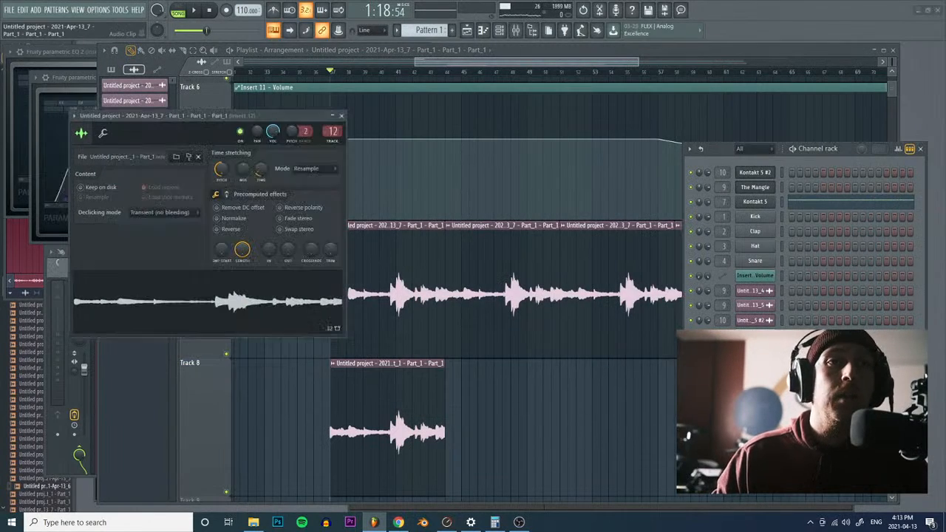
Step: Set the Track 8 sample's time-stretching mode to Stretch and play the arrangement
left_click(310, 169)
left_click(307, 198)
key("space")
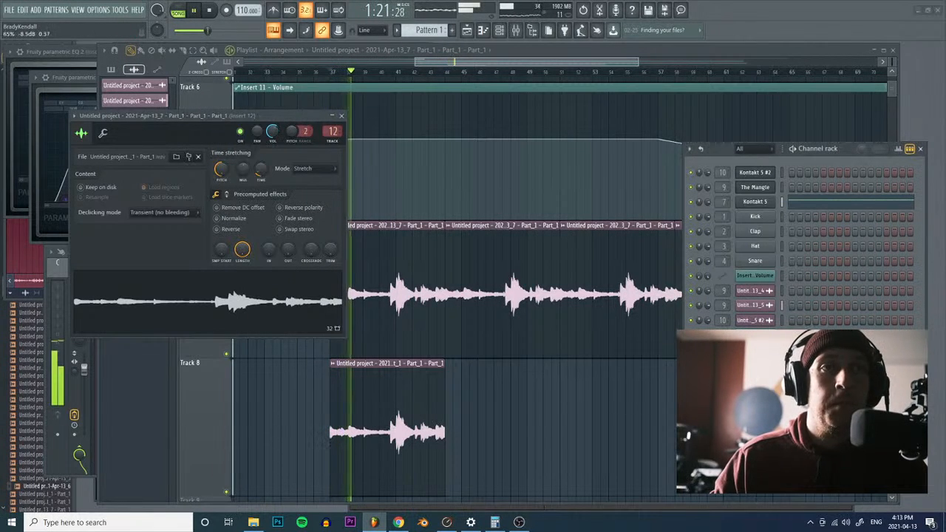
Step: Repeat the unique Track 8 clip back to back beneath the Track 7 clips
right_click(566, 443)
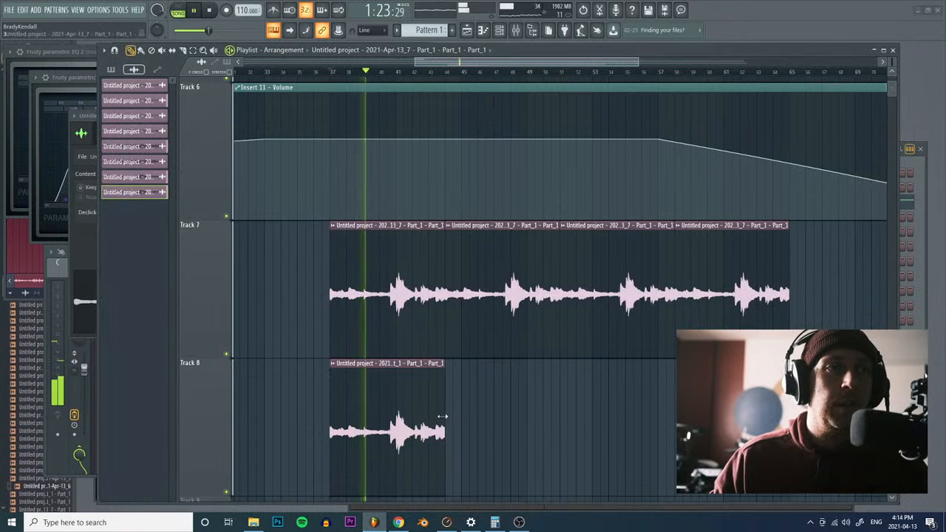
left_click_drag(442, 417, 561, 420)
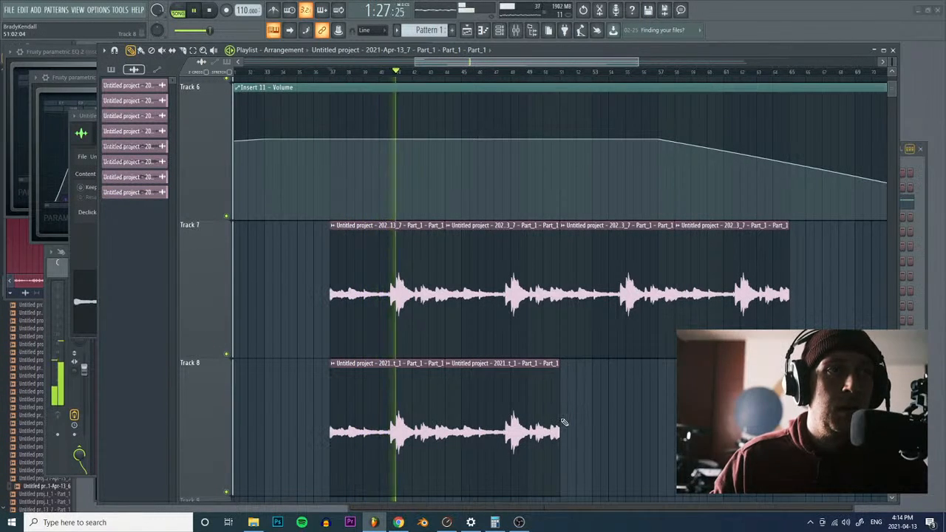
left_click_drag(563, 421, 637, 429)
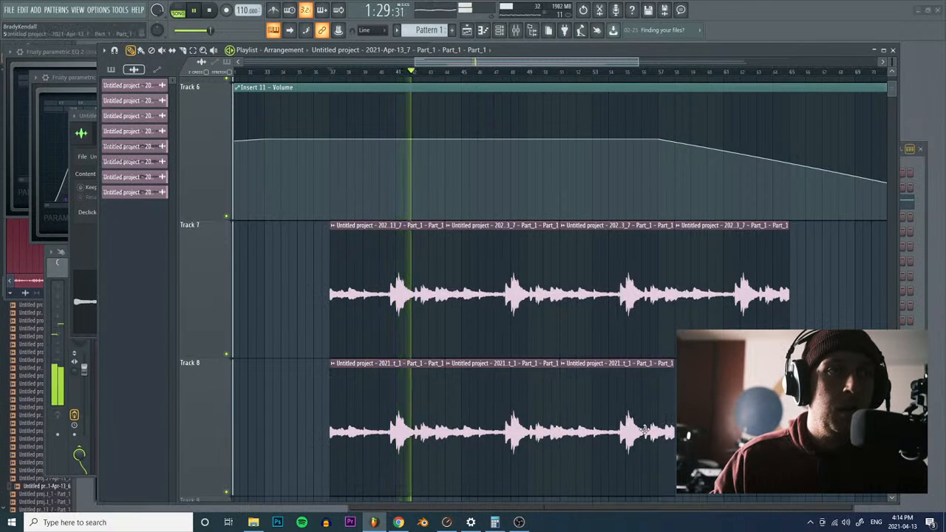
Step: Create an automation clip for the Track 8 sample's channel volume
left_click(203, 50)
right_click(398, 236)
left_click_drag(421, 348, 789, 485)
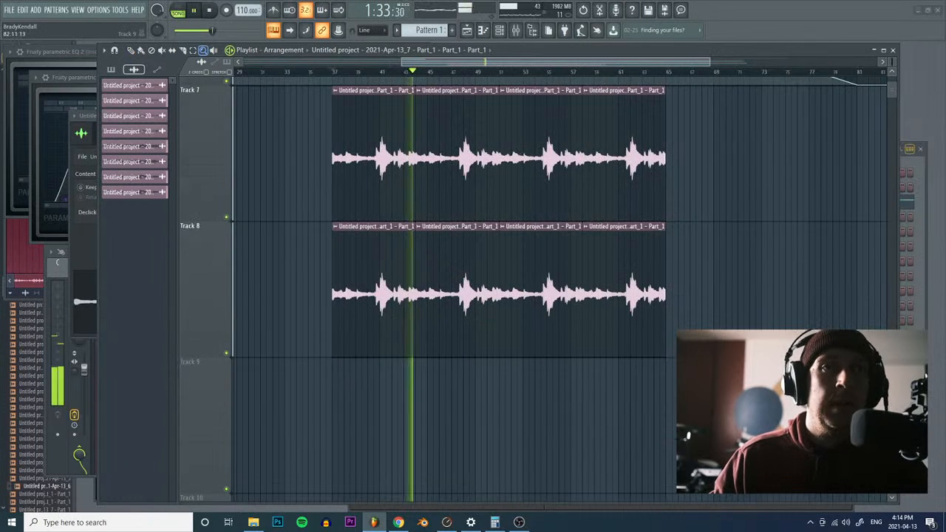
key("F6")
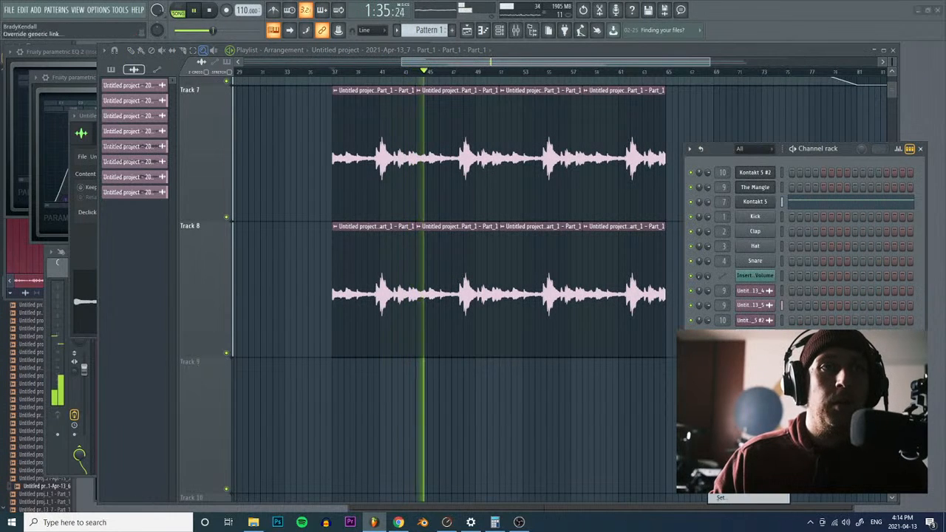
left_click(743, 439)
Step: Shape a dip in the Track 9 volume automation, falling from bar 39 to a low point at bar 41 and returning at bar 44
left_click_drag(309, 63, 473, 81)
left_click_drag(312, 290, 731, 436)
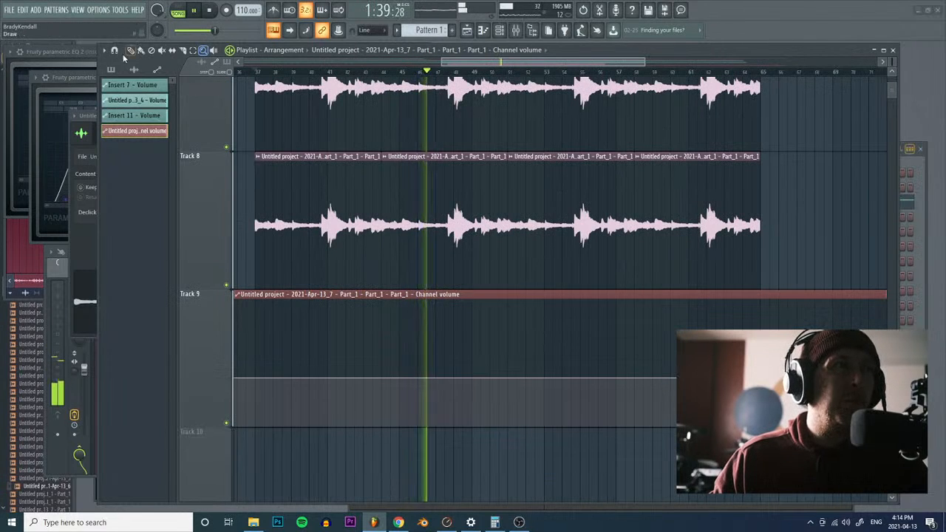
key("p")
right_click(292, 378)
right_click(328, 403)
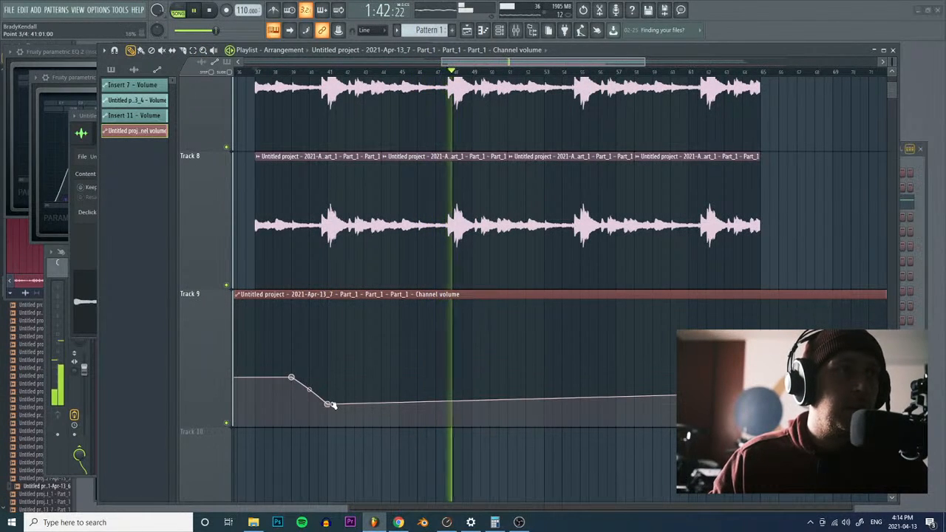
right_click(382, 379)
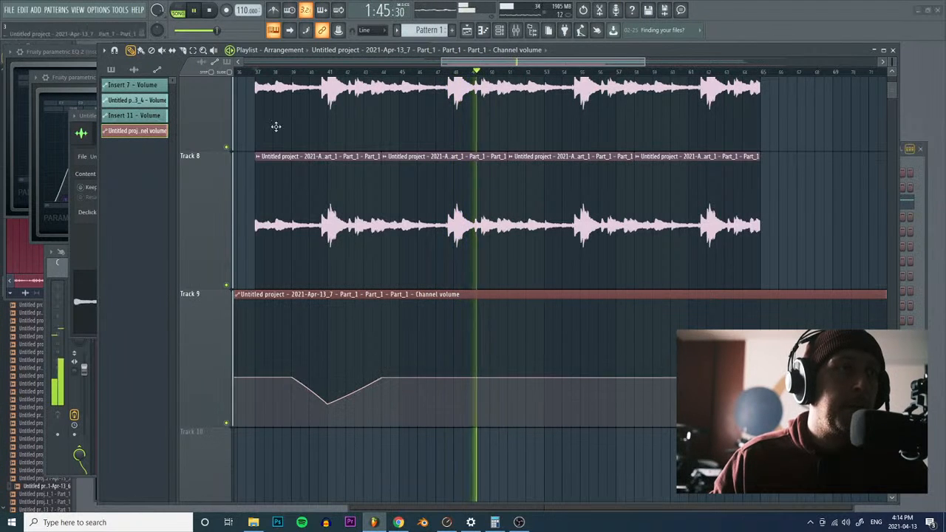
Step: Slice the Track 9 automation clip at bars 37 and 44 and delete the pieces outside that range
left_click(183, 51)
left_click_drag(255, 328, 256, 375)
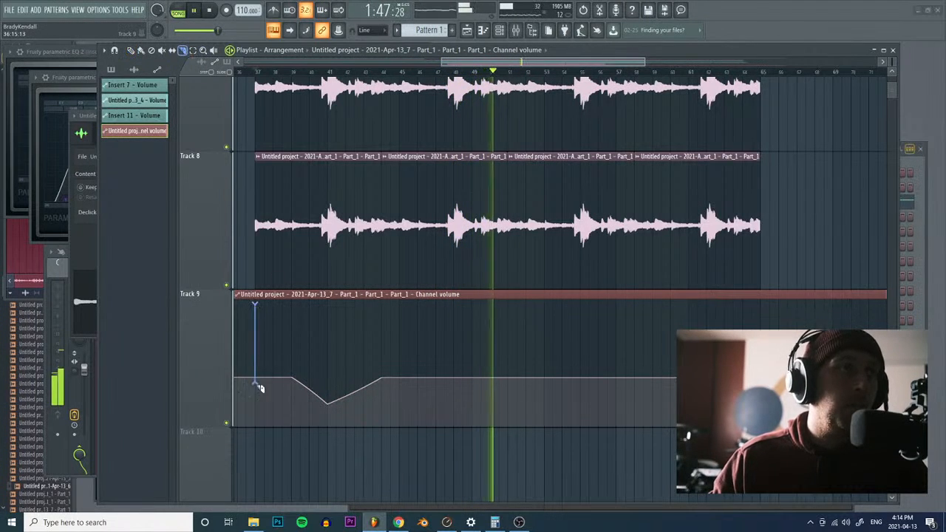
left_click_drag(382, 299, 387, 443)
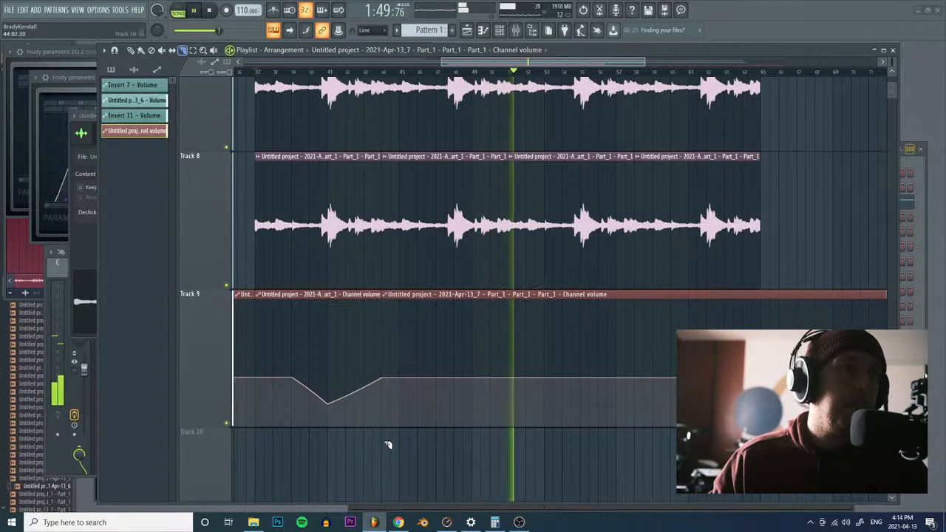
right_click(243, 295)
right_click(429, 296)
Step: Duplicate the seven-bar volume automation clip three times so it runs along all four Track 8 clips
key("ctrl+b")
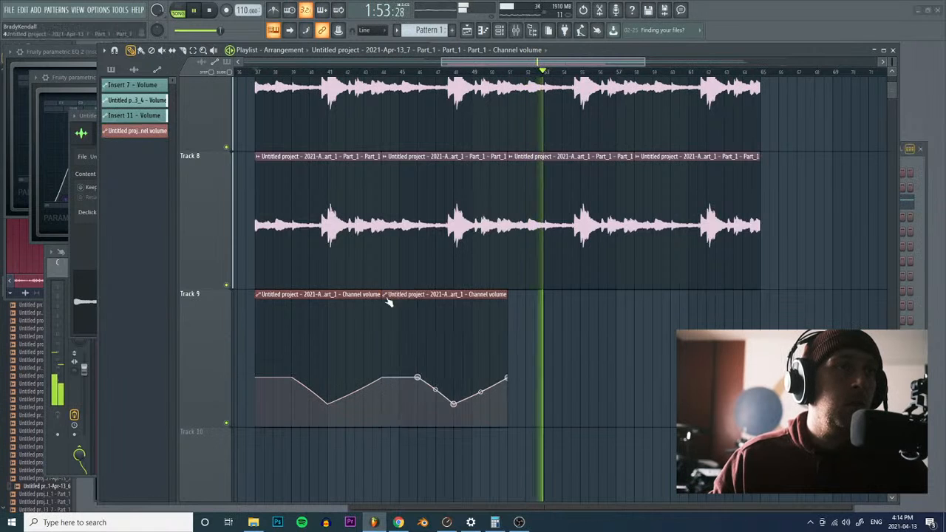
key("ctrl+b")
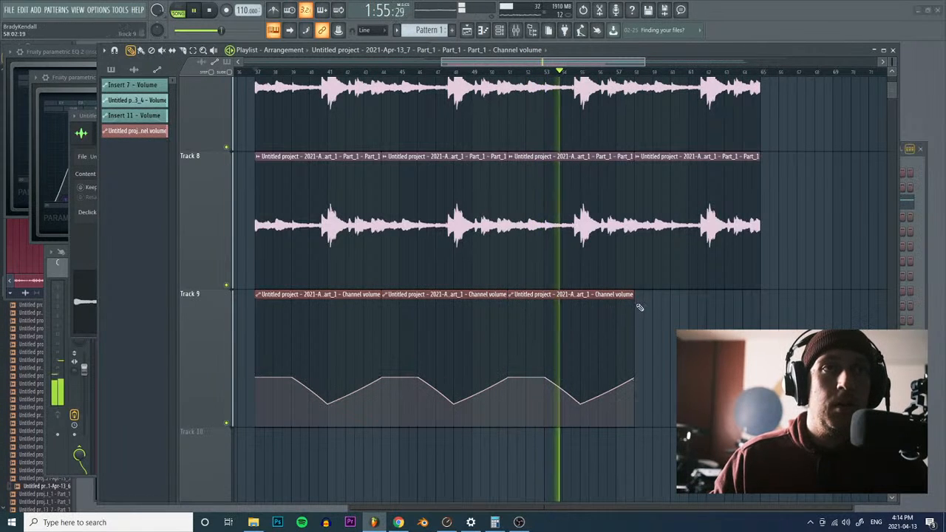
key("ctrl+b")
left_click(204, 50)
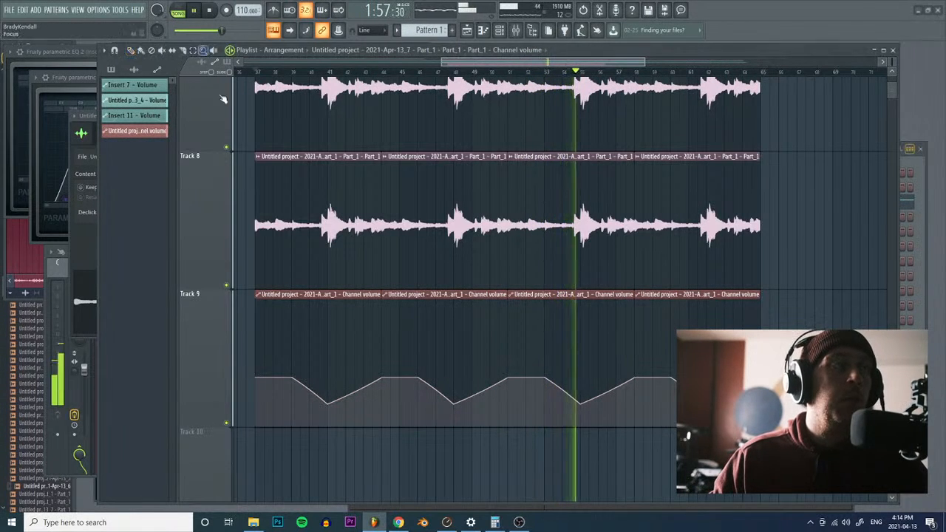
right_click(313, 163)
left_click_drag(450, 297, 632, 389)
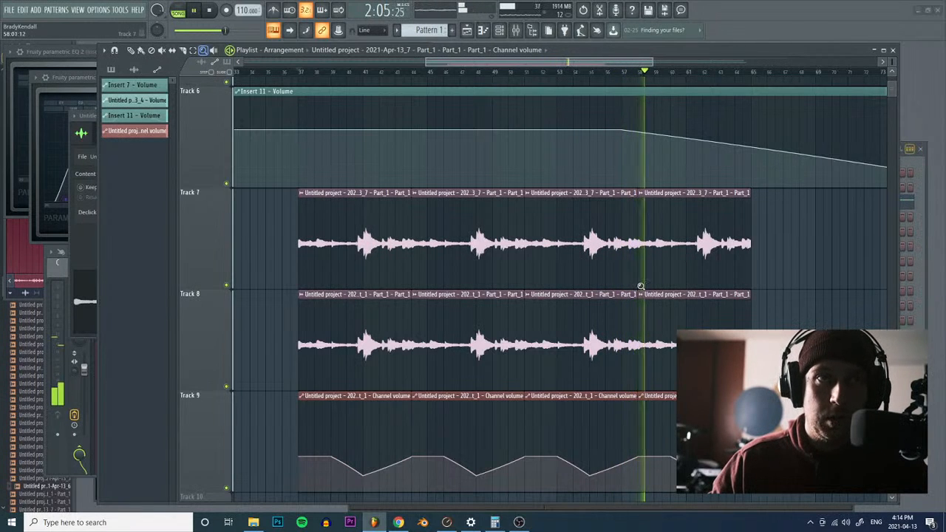
left_click_drag(615, 190, 683, 288)
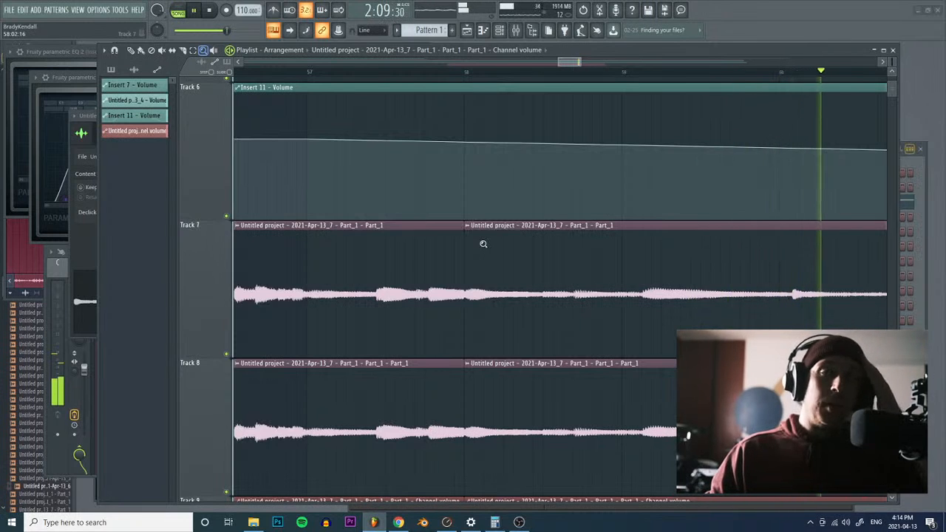
key("space")
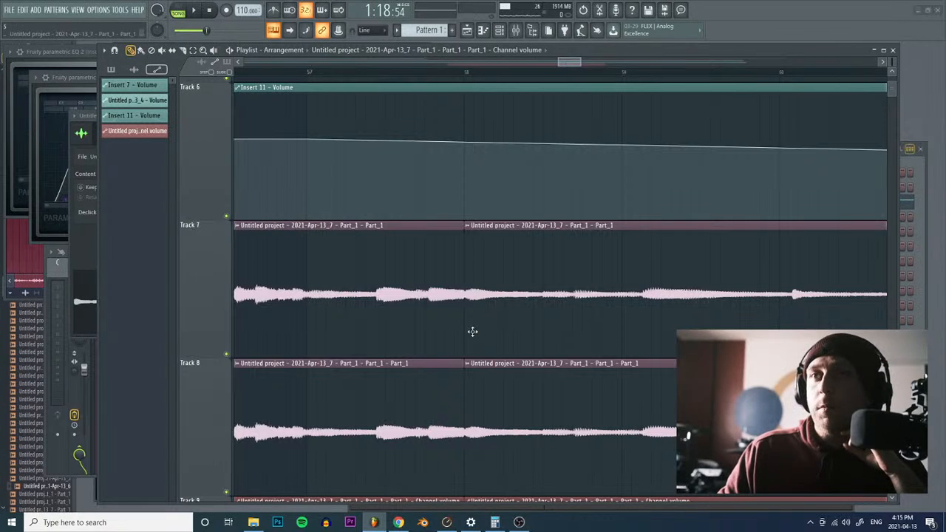
left_click(204, 51)
right_click(349, 263)
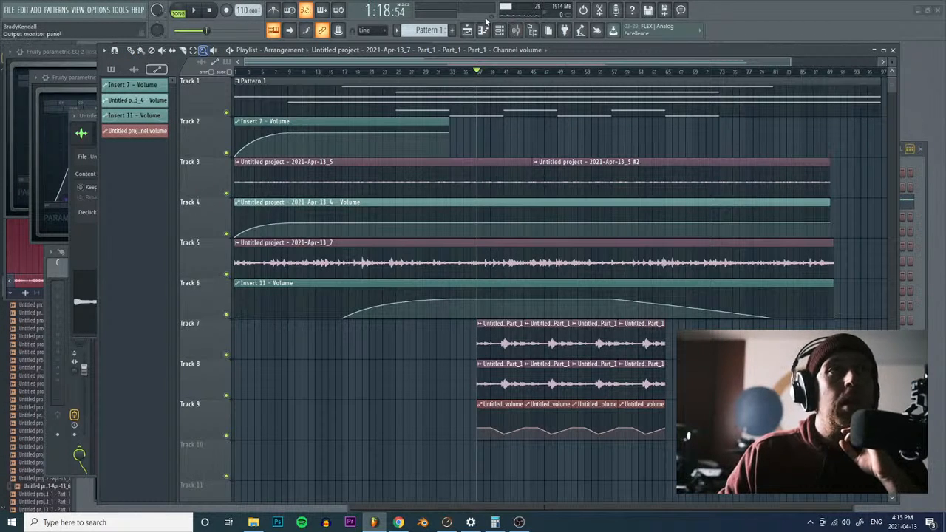
Step: Audition mixer tracks 9, 10 and 11 by soloing them during playback, and reactivate all mixer tracks
left_click(515, 30)
left_click(279, 326)
left_click(301, 325)
key("space")
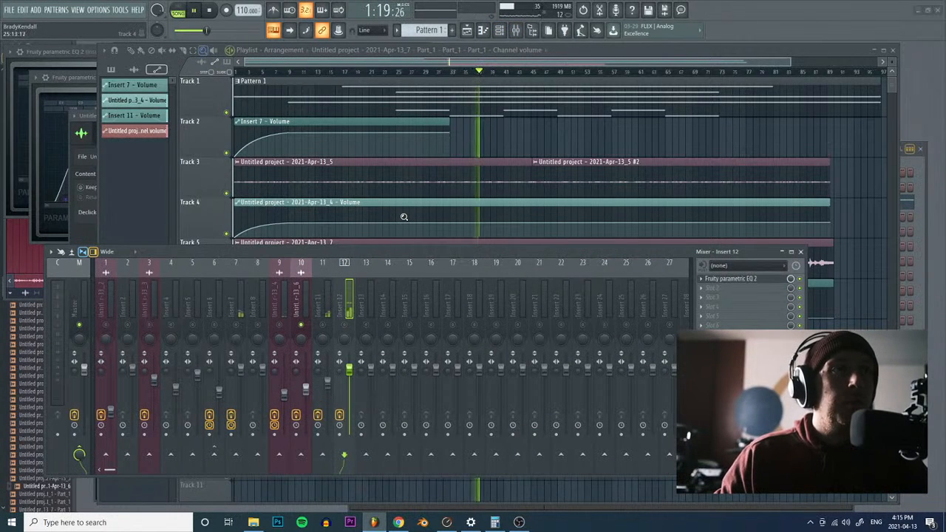
left_click(323, 326)
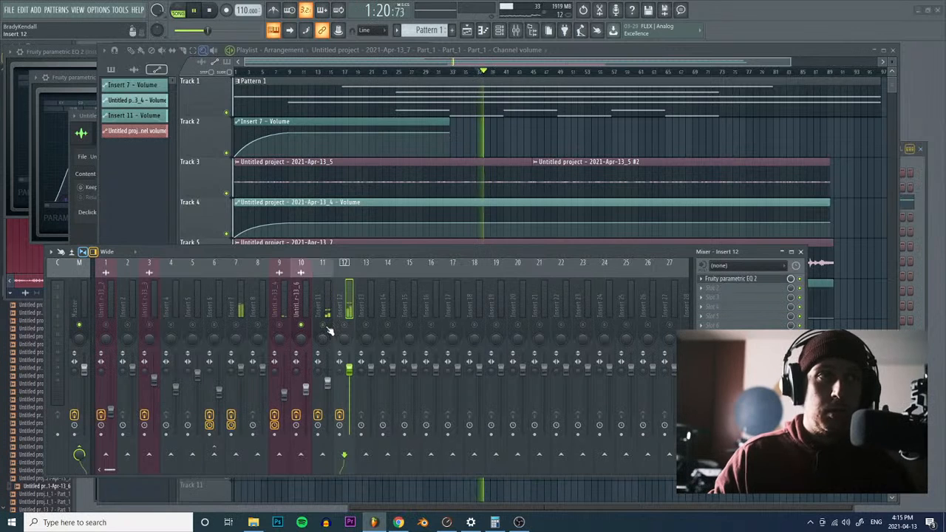
left_click(280, 326)
left_click(286, 395)
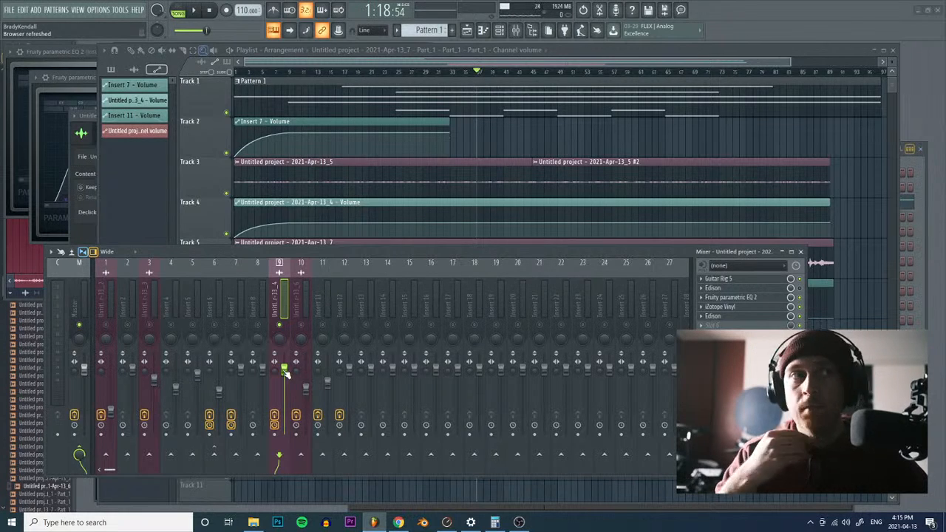
right_click(280, 325)
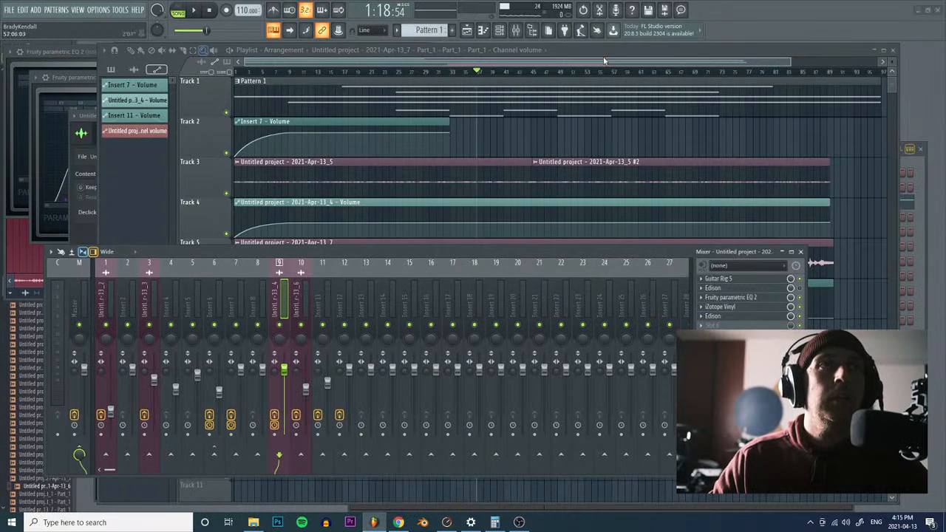
Step: Duplicate the Track 7 to 9 clip group, placing the originals from bar 53 and the copy directly before them from bar 25
key("F9")
key("space")
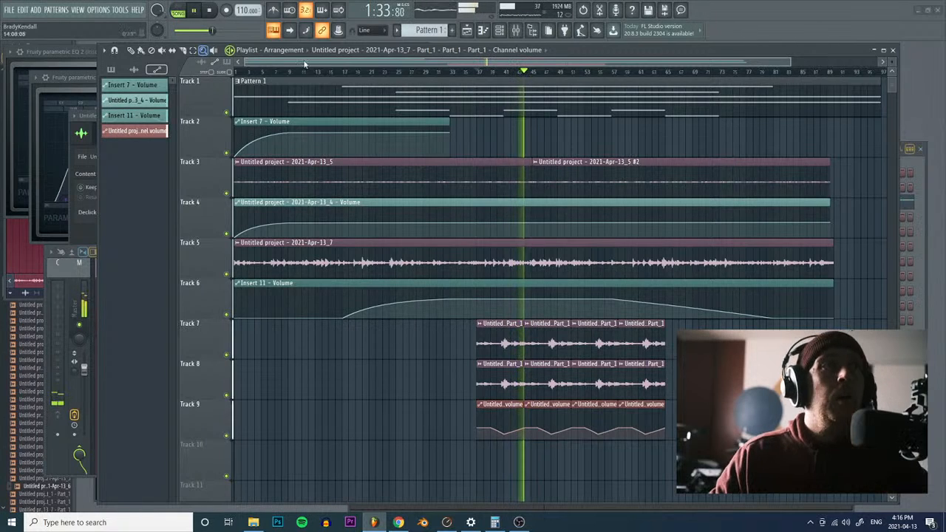
left_click(192, 51)
left_click_drag(463, 347, 714, 464)
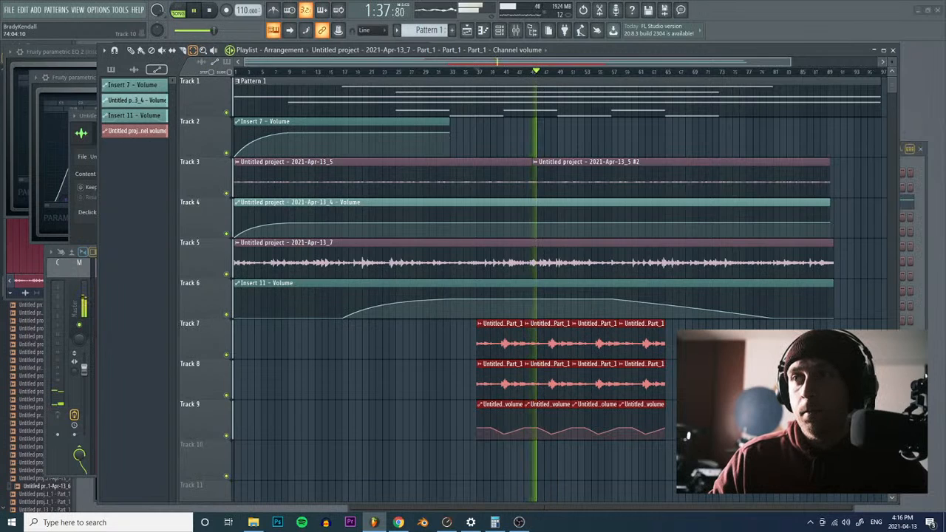
key("space")
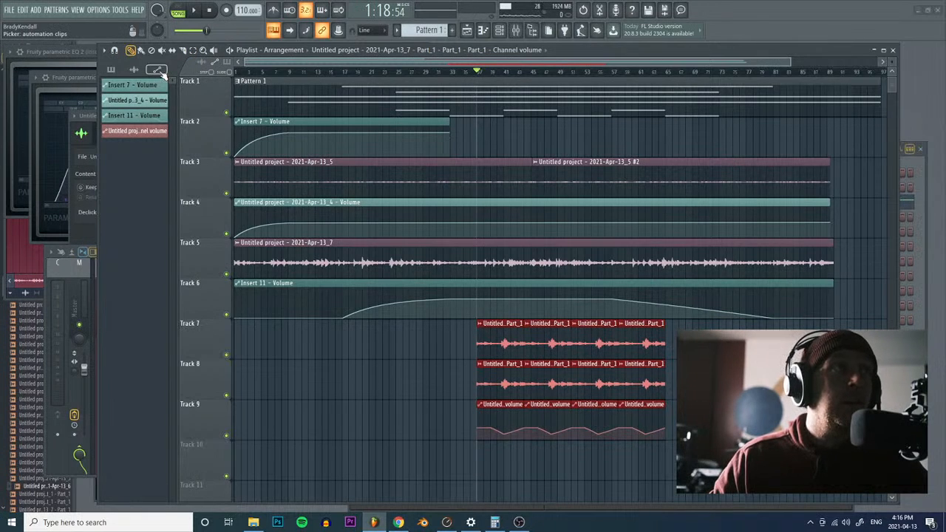
left_click_drag(510, 341, 612, 357)
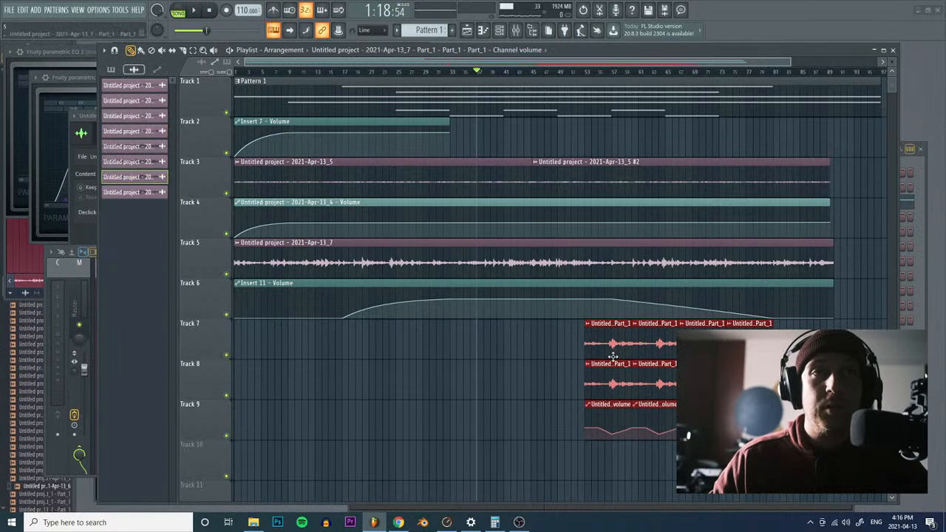
key("ctrl+v")
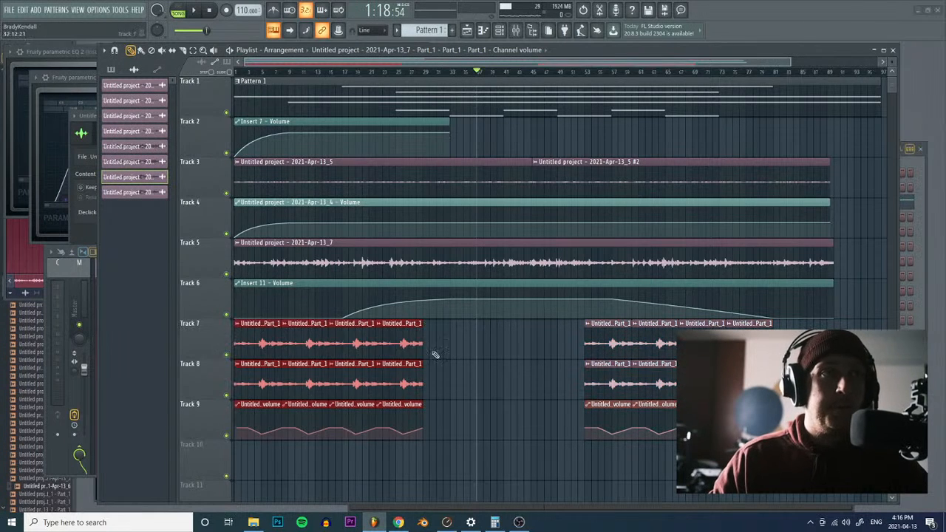
left_click_drag(347, 340, 513, 345)
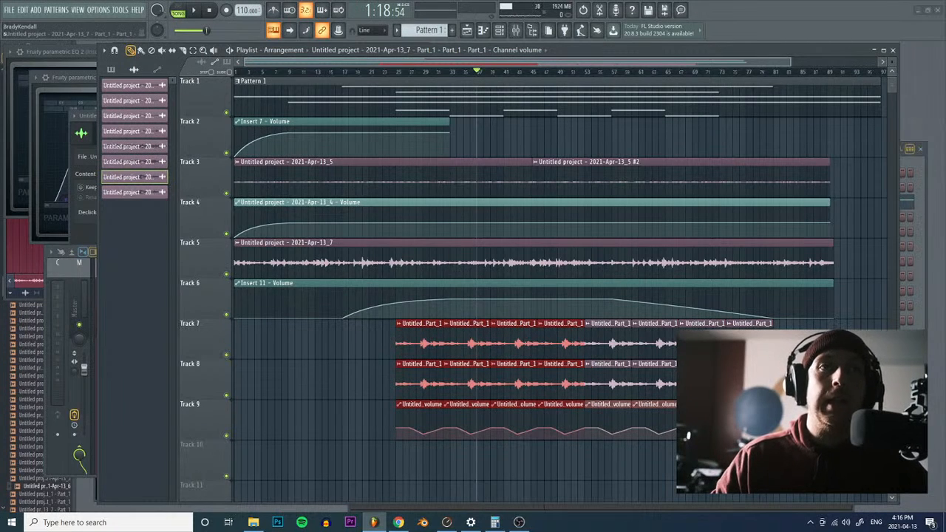
Step: Create an automation clip for the volume of mixer Insert 12
left_click(920, 304)
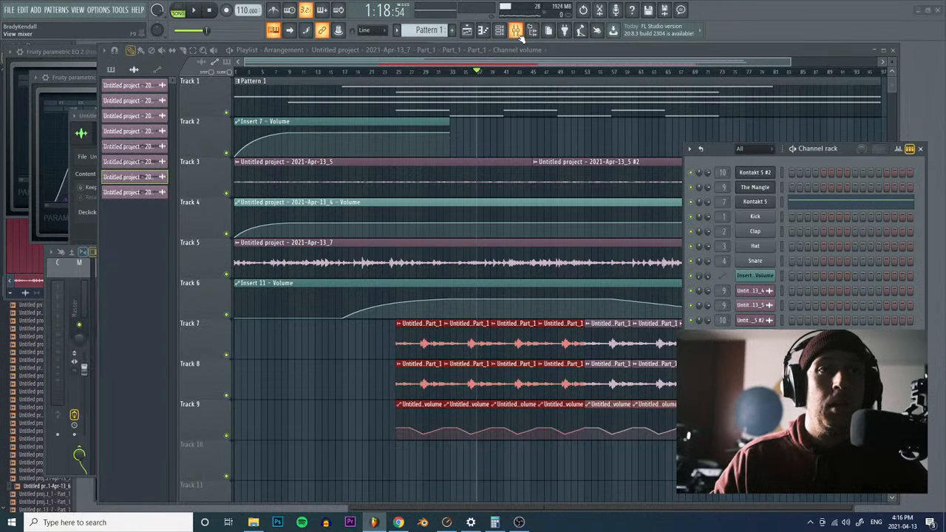
left_click(517, 31)
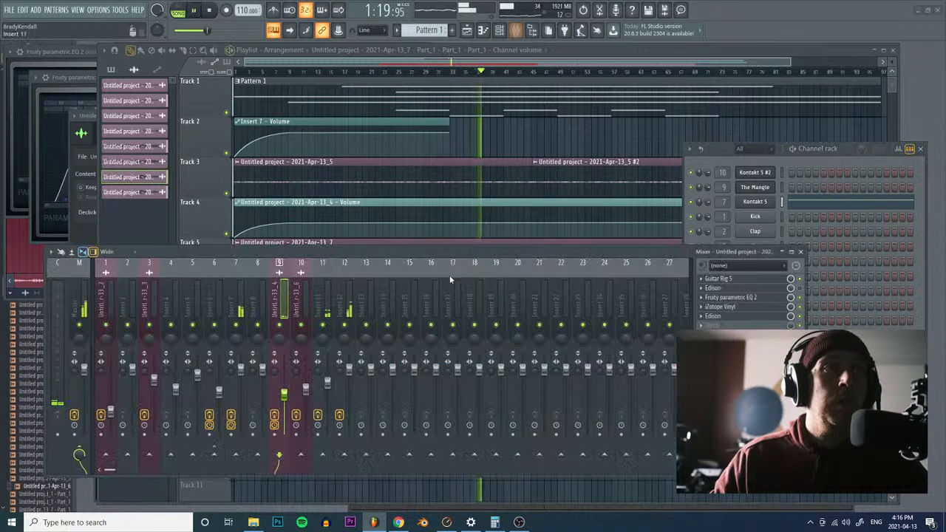
right_click(348, 368)
left_click(388, 427)
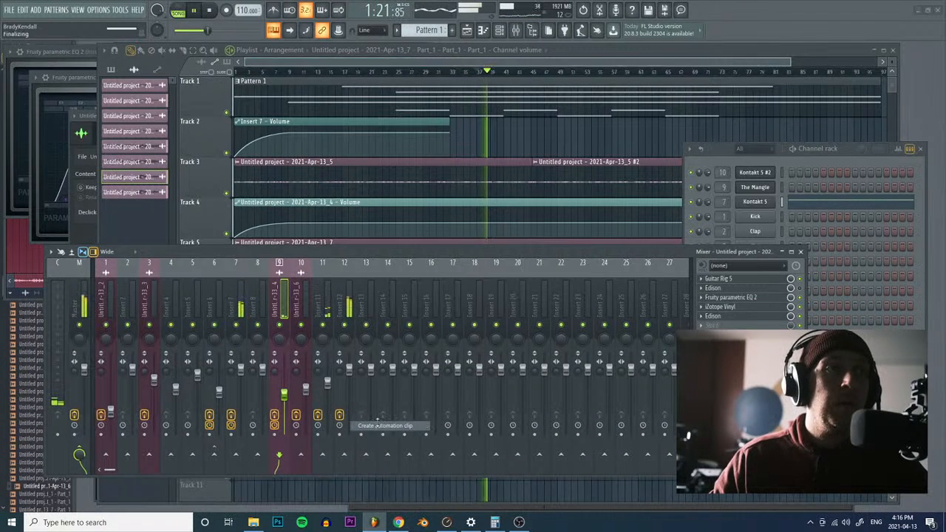
left_click(498, 58)
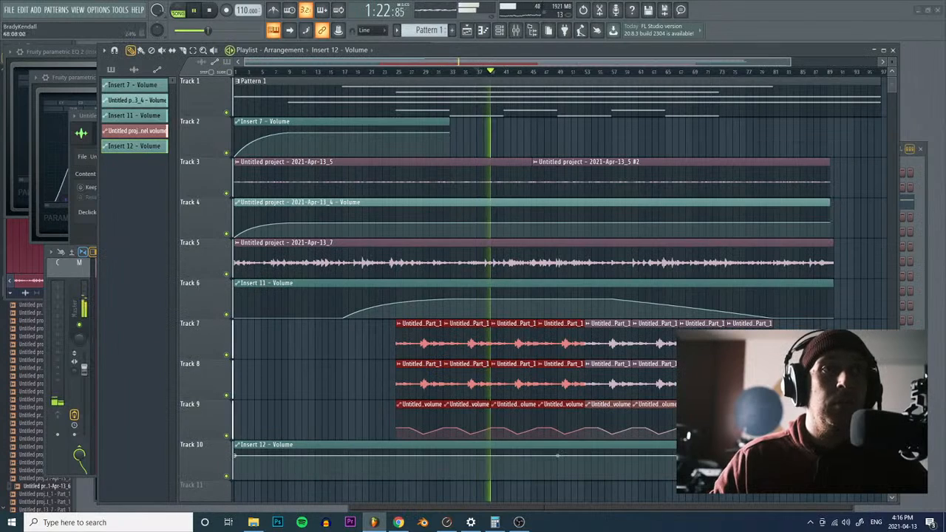
Step: Shape the Insert 12 volume automation to stay at zero until bar 25 and rise to its upper level at bar 53
right_click(585, 456)
right_click(397, 478)
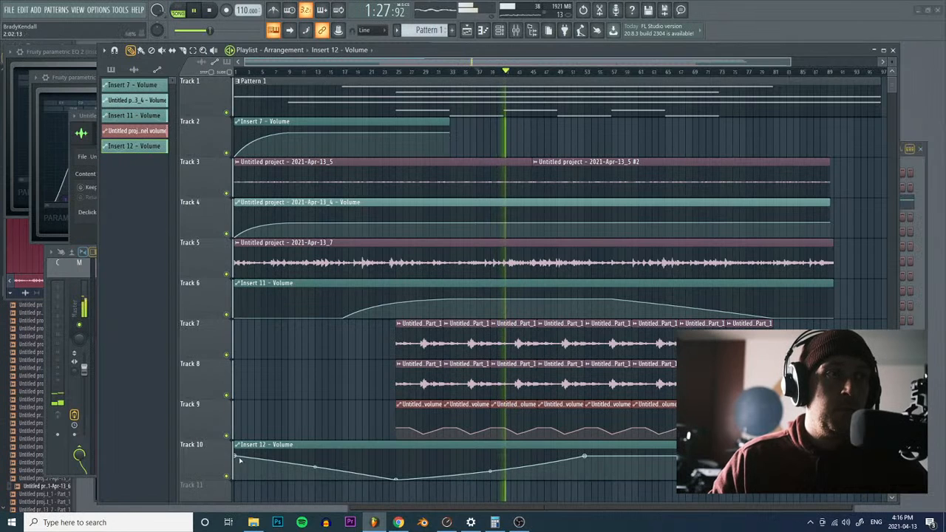
left_click_drag(235, 456, 228, 500)
Step: Copy the last two clips on each of Tracks 7 to 9 and place the copies directly after them from bar 81
left_click_drag(541, 62, 612, 62)
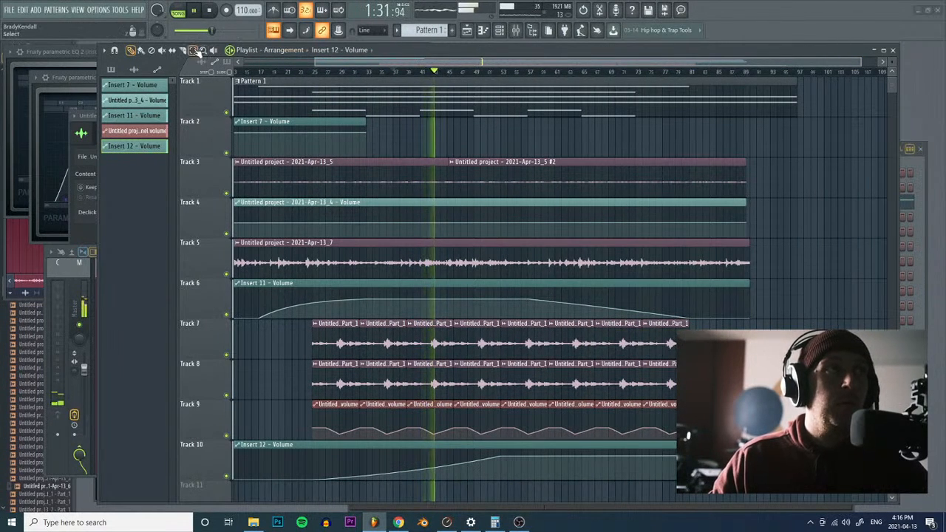
left_click_drag(705, 333, 622, 431)
key("ctrl+c")
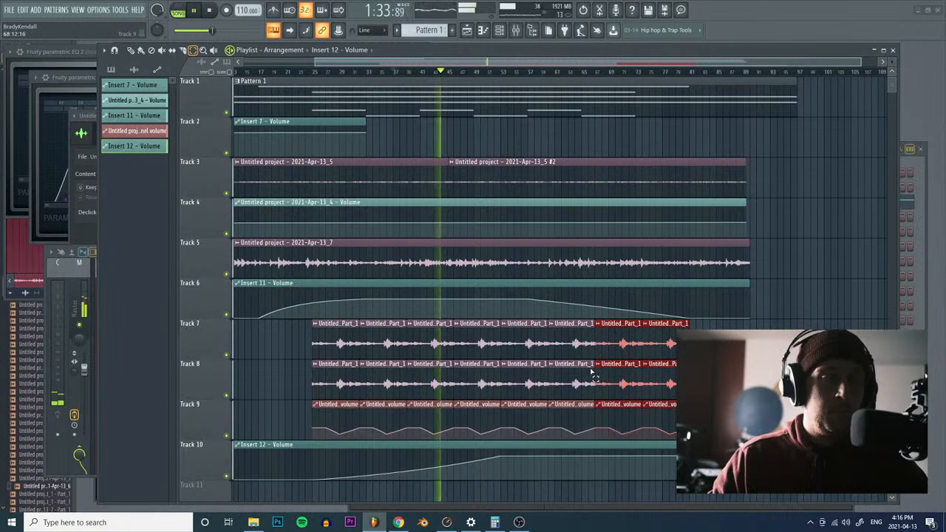
key("ctrl+v")
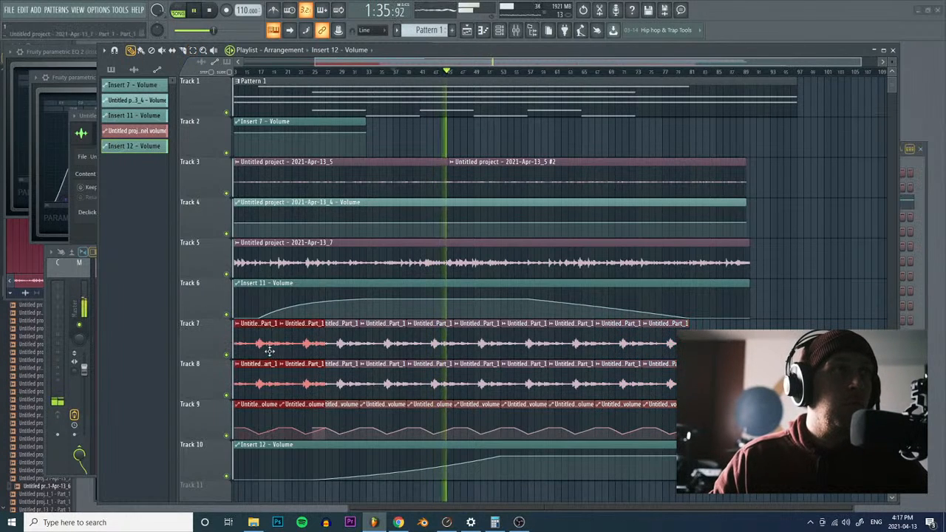
key("ctrl+z")
left_click_drag(699, 342, 693, 341)
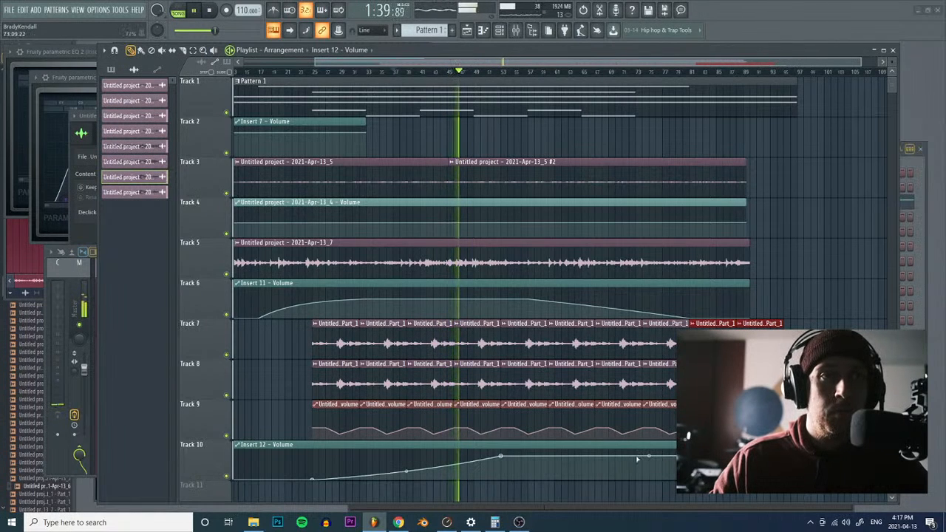
key("ctrl+d")
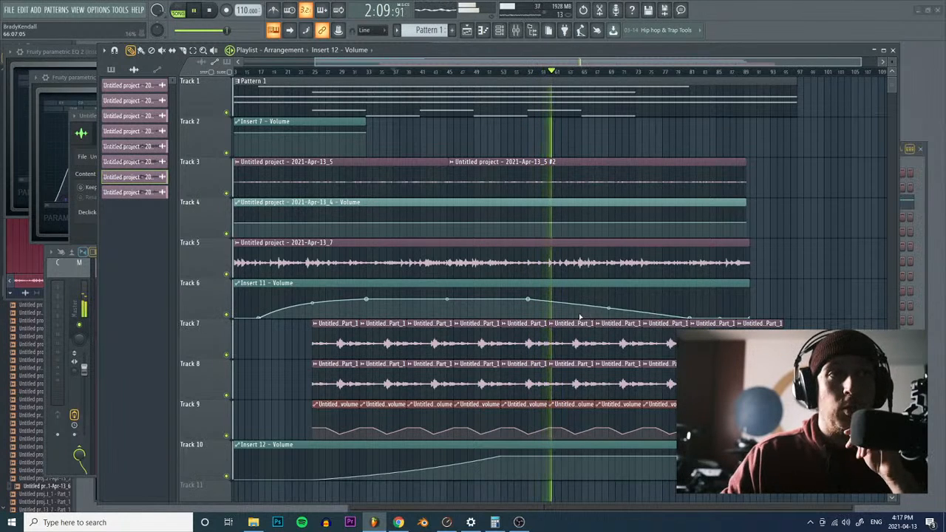
left_click(204, 51)
left_click_drag(502, 337, 680, 421)
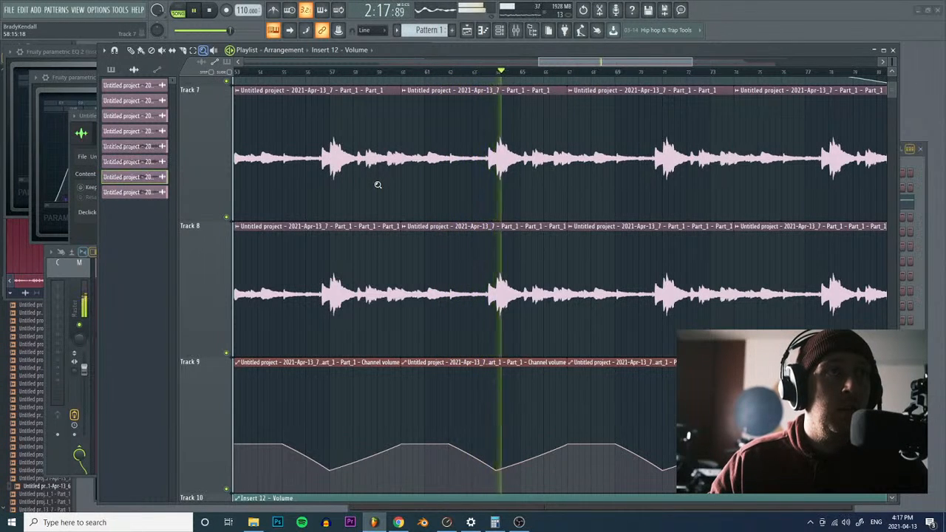
left_click(922, 200)
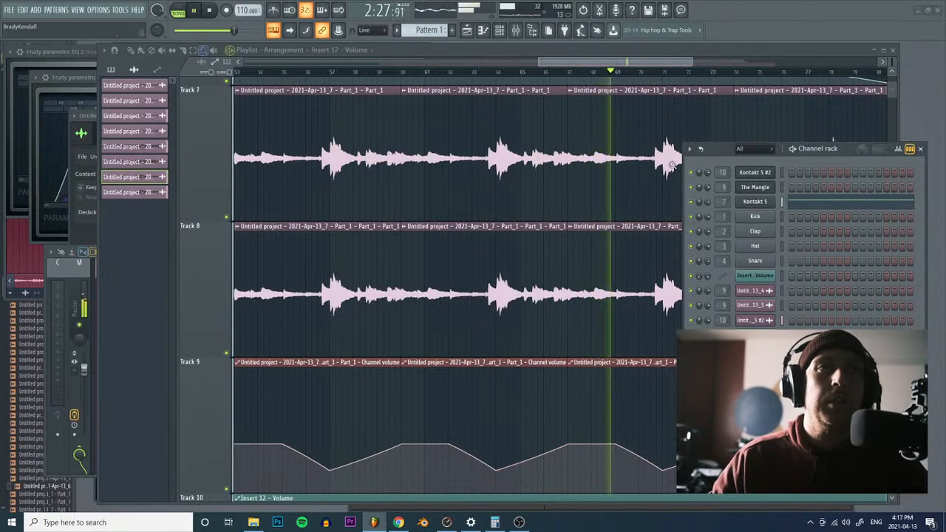
right_click(656, 189)
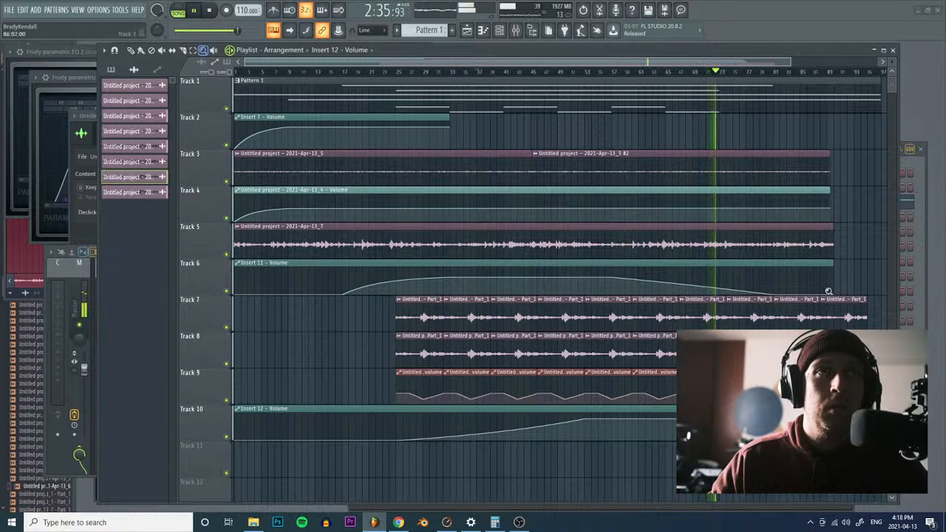
Step: Insert a new Kontakt 5 instrument channel above Kontakt 5 #2 in the channel rack
left_click(919, 211)
right_click(756, 169)
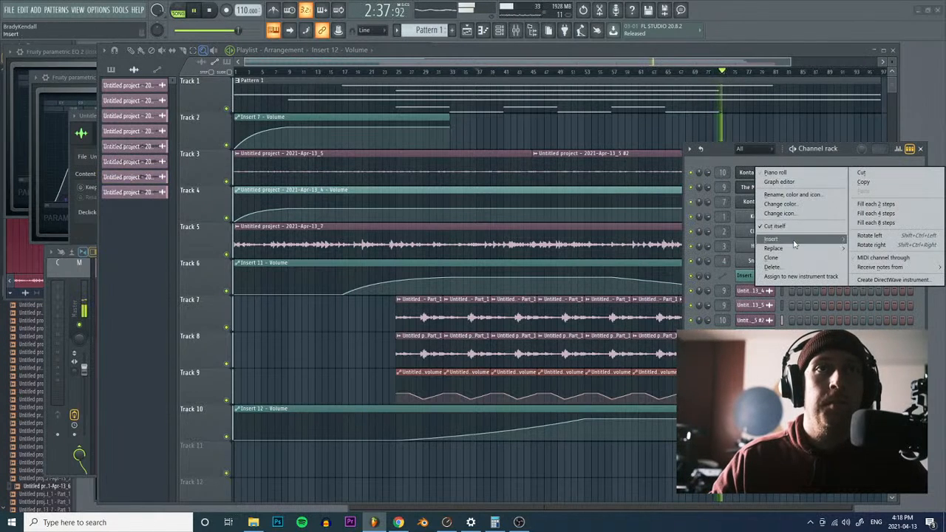
mouse_move(771, 239)
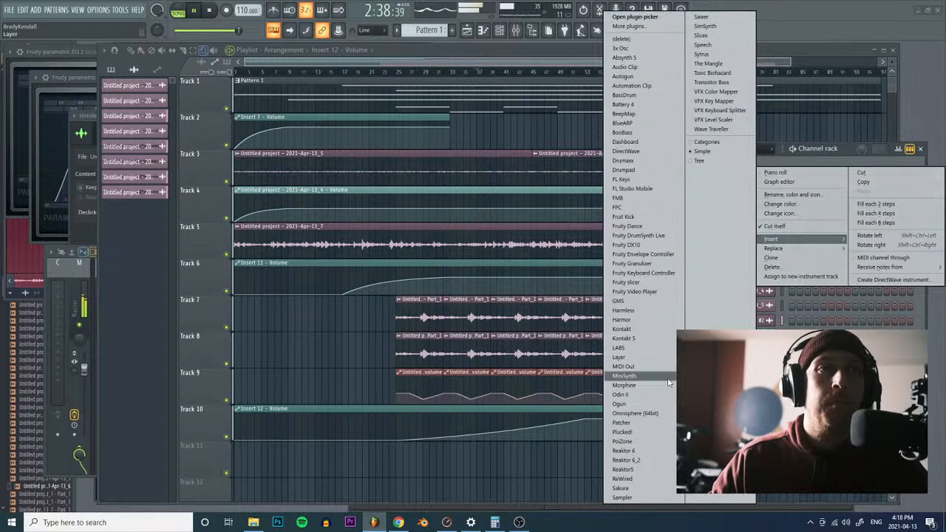
left_click(624, 338)
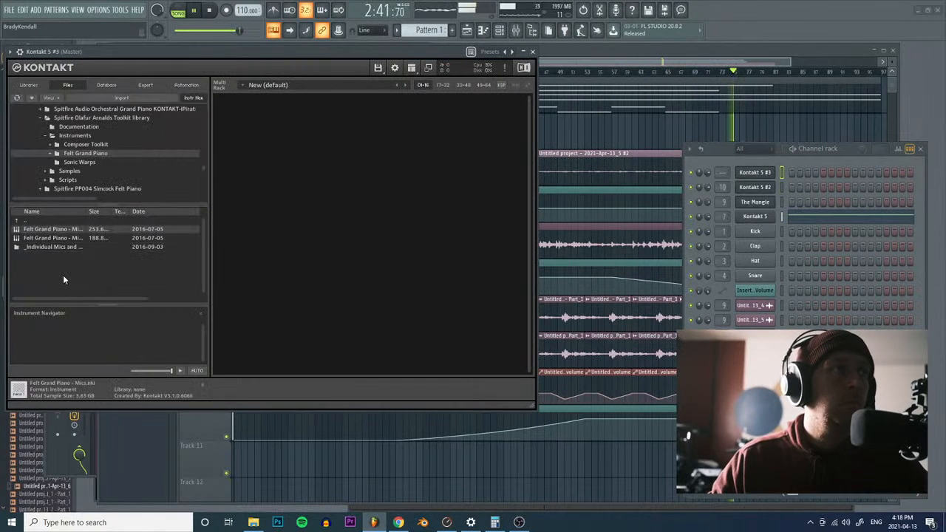
Step: Load Sub 60.nki from the Composer Toolkit's Synth Embelishments folder into Kontakt, stop playback and reposition the Kontakt window
left_click(84, 144)
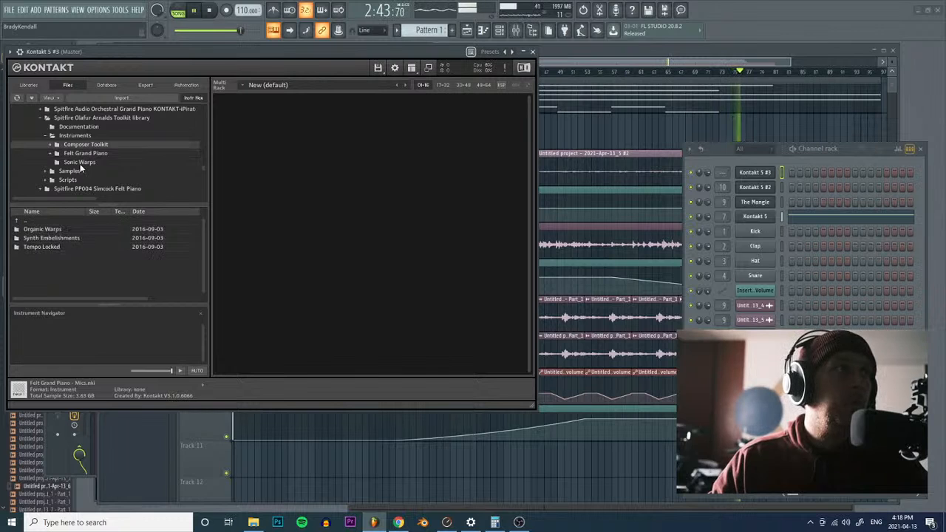
double_click(37, 237)
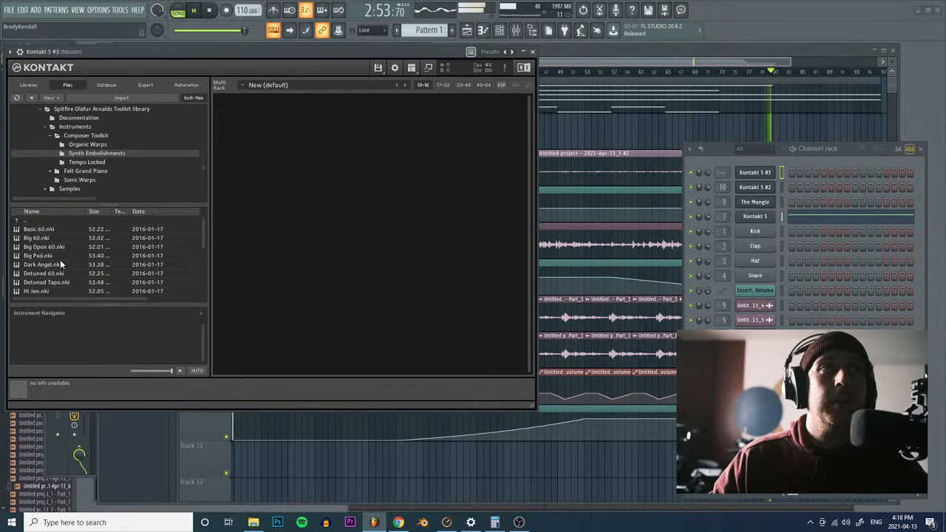
scroll(59, 260, "down", 5)
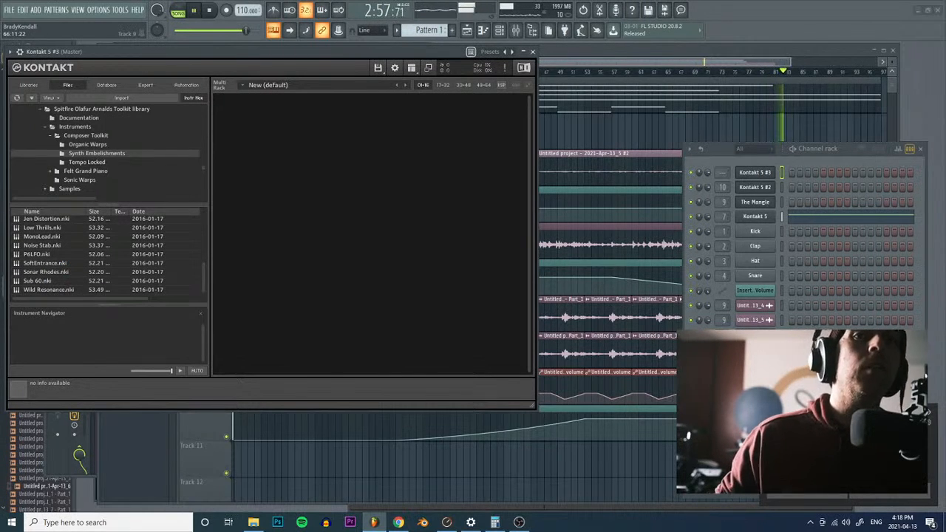
double_click(48, 282)
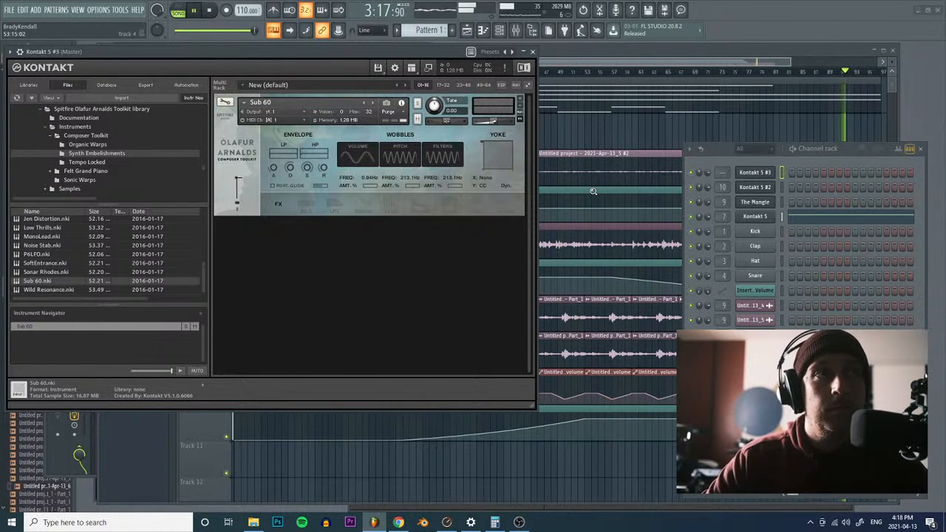
key("space")
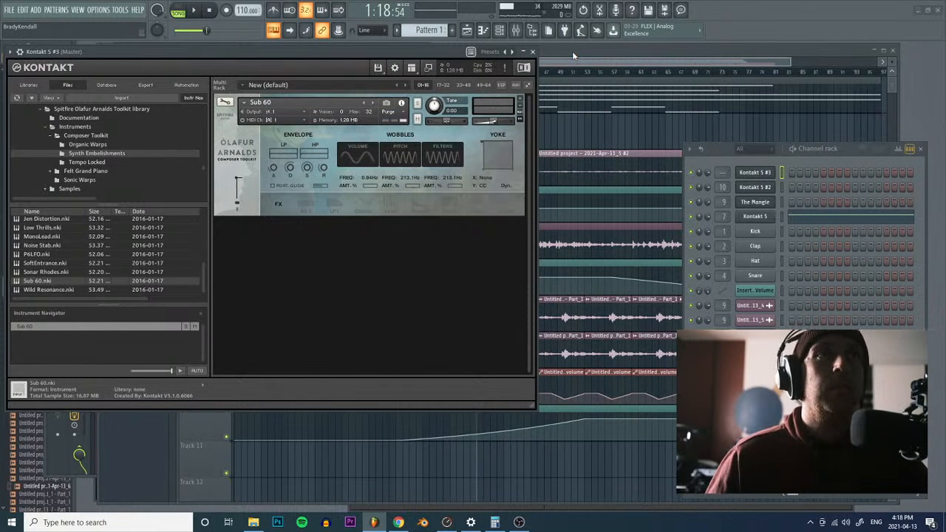
left_click_drag(444, 53, 489, 113)
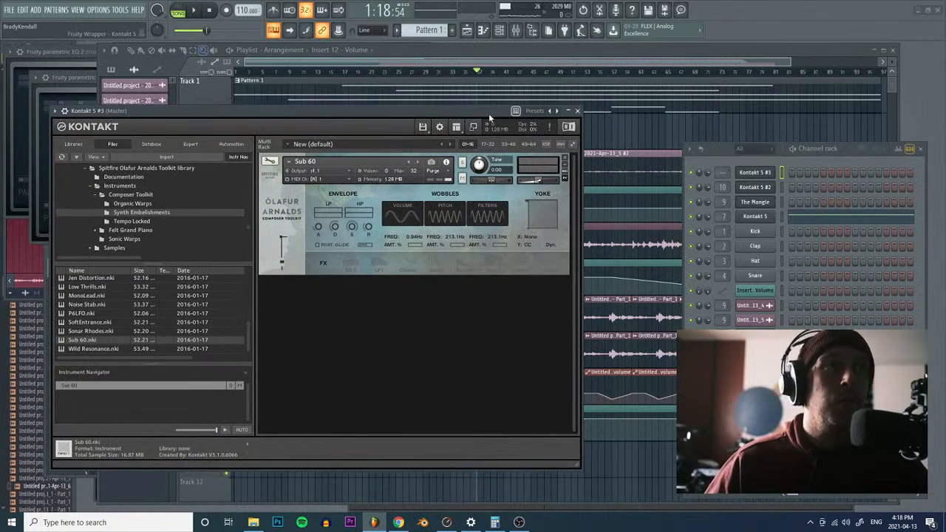
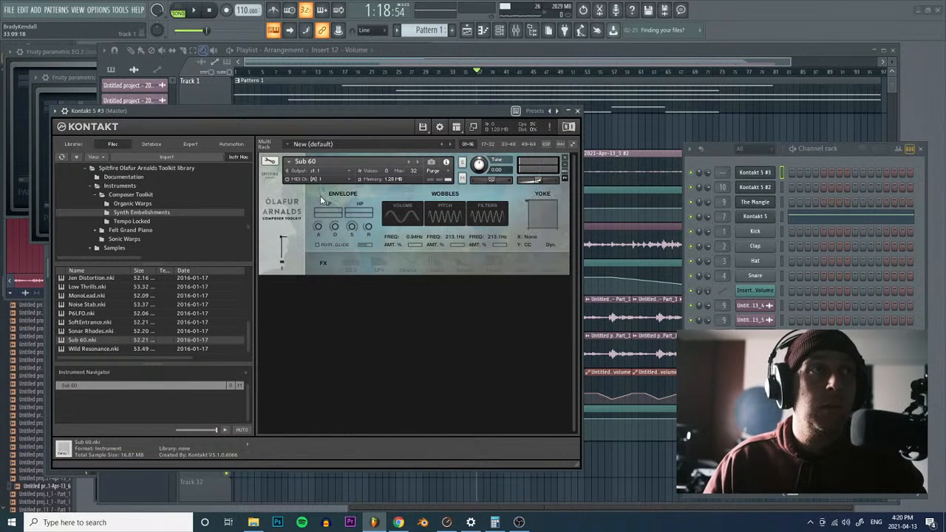
Step: Play the song with the playlist in front, restart playback from around bar 52 and stop it
key("space")
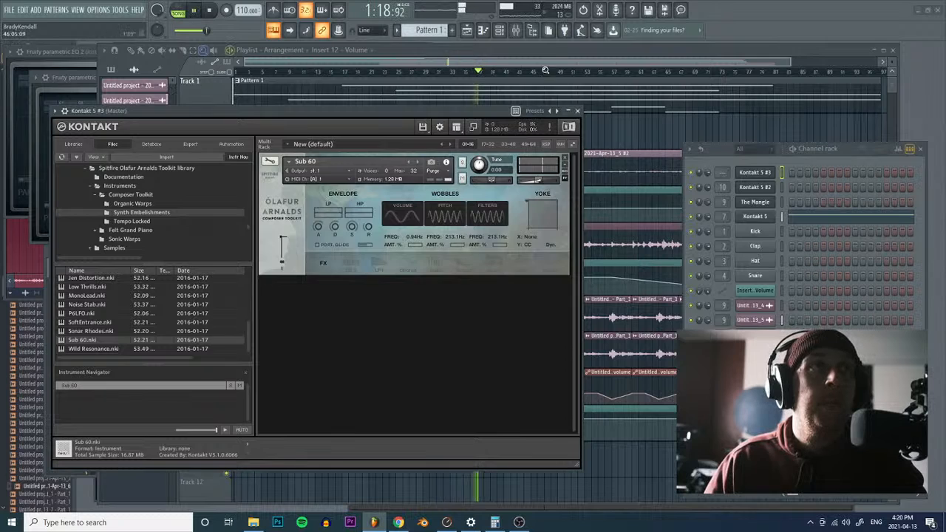
left_click(552, 54)
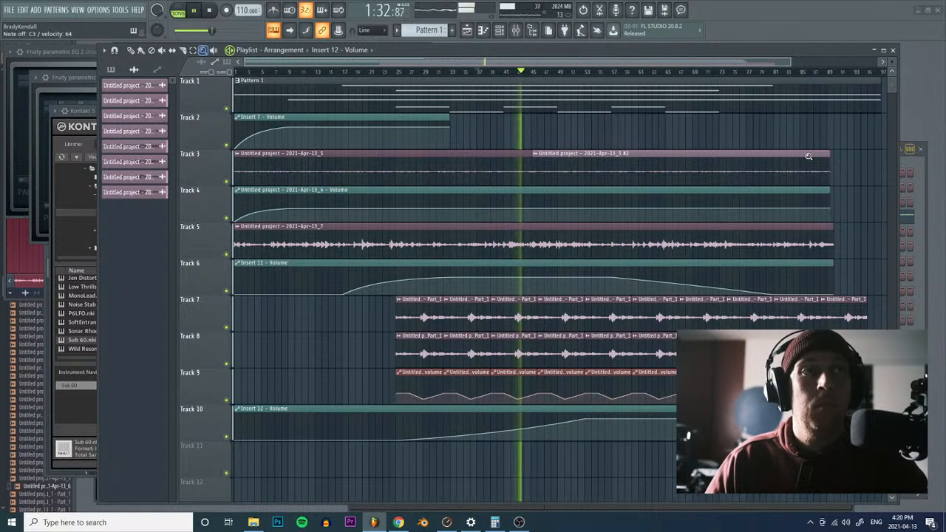
left_click(131, 51)
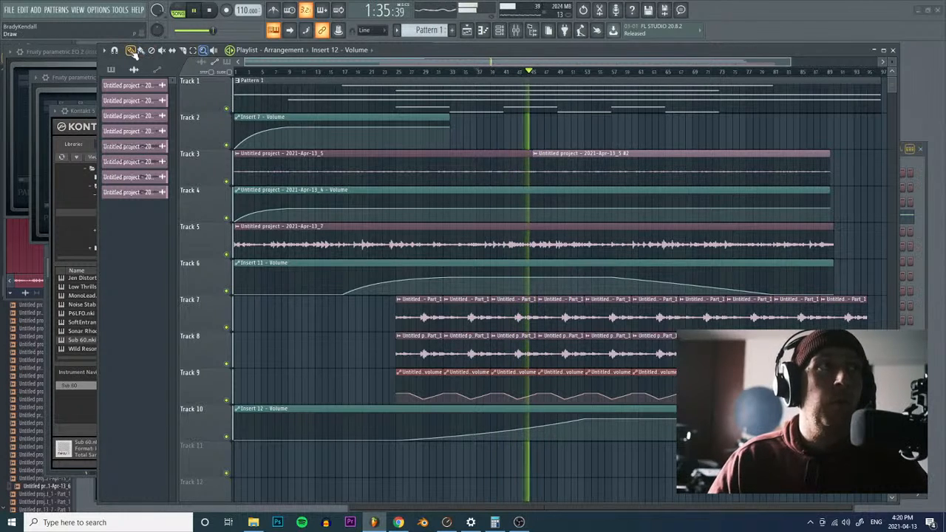
left_click(578, 71)
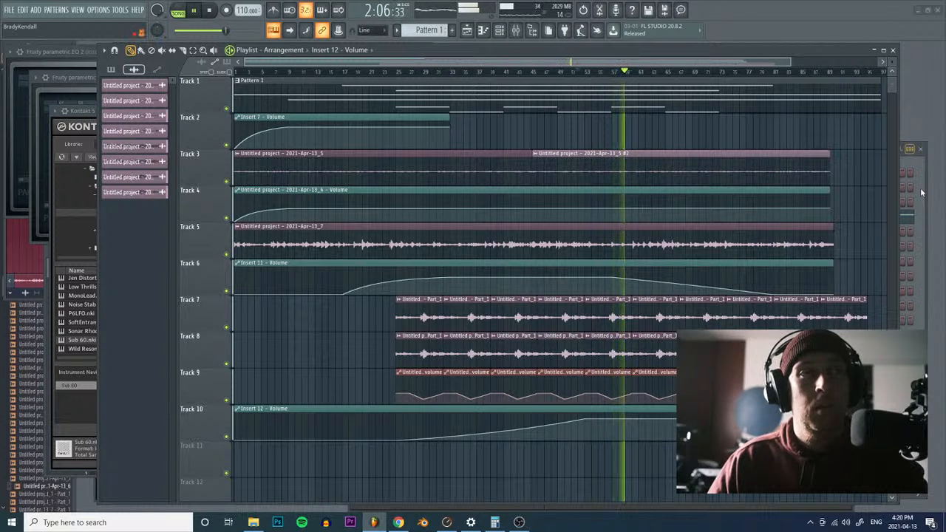
left_click(210, 10)
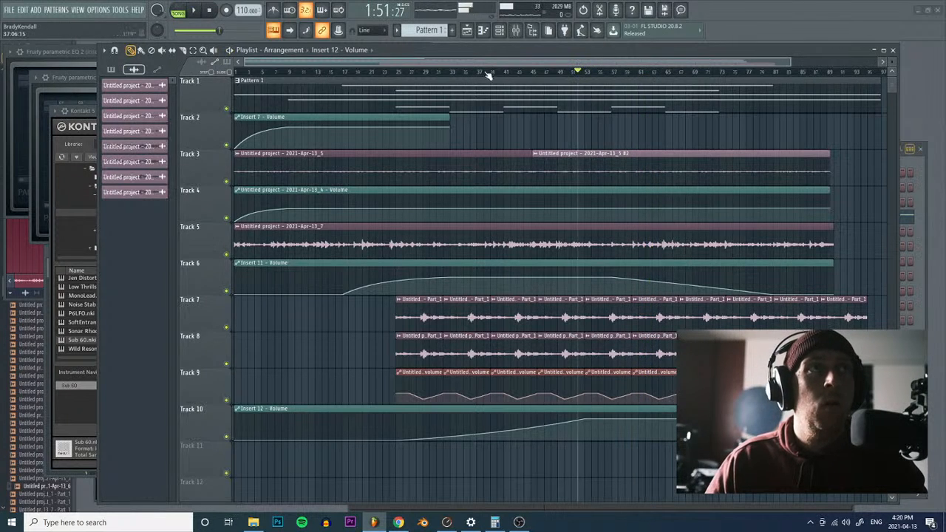
Step: Route the Kontakt 5 #3 channel to mixer Insert 13
left_click(516, 31)
left_click(499, 31)
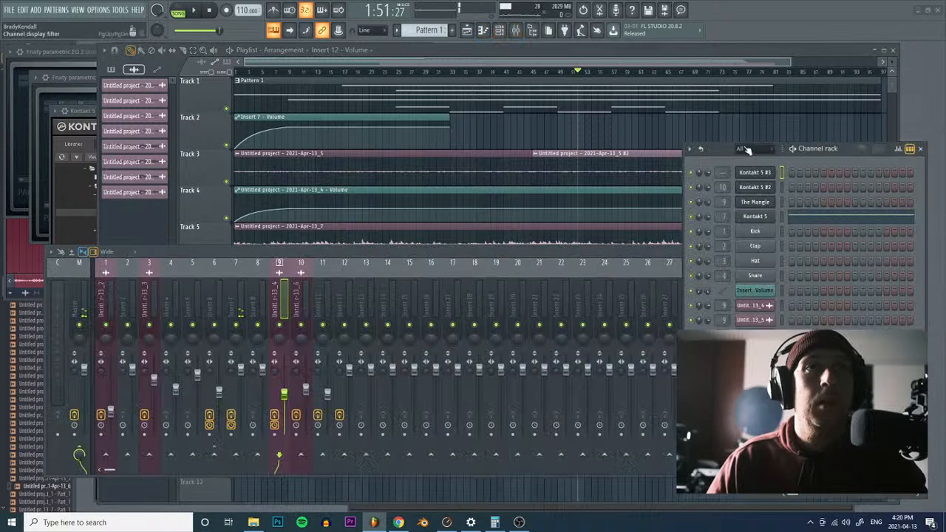
mouse_move(718, 172)
left_mouse_down()
mouse_move(718, 181)
mouse_move(718, 164)
left_mouse_up()
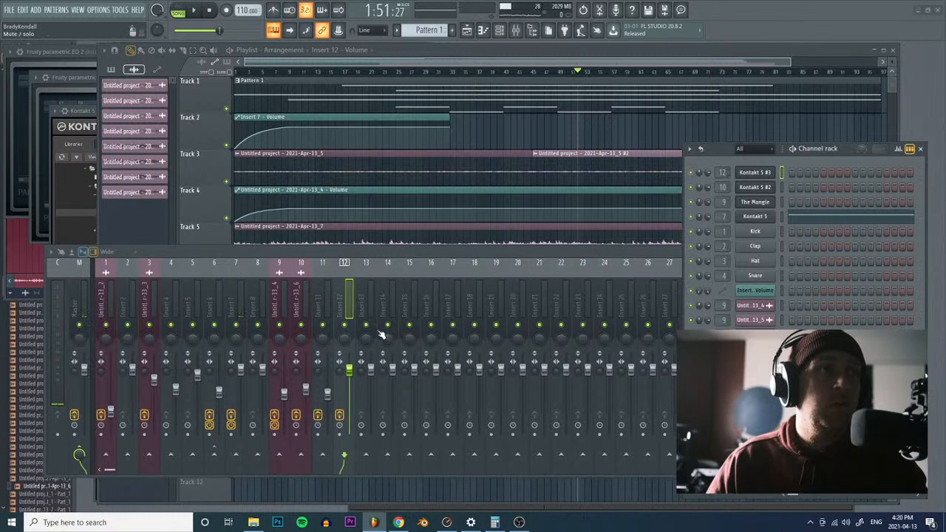
left_click(345, 302)
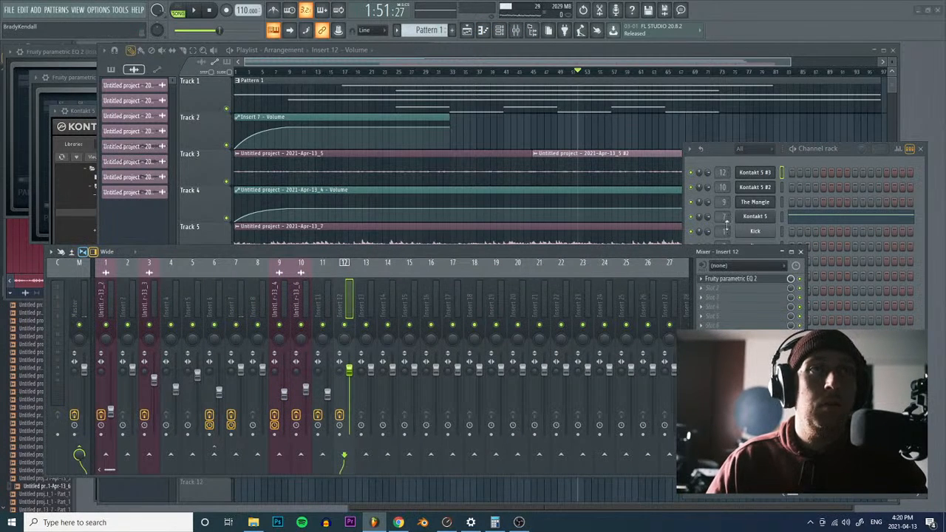
left_click_drag(721, 171, 721, 167)
left_click(669, 262)
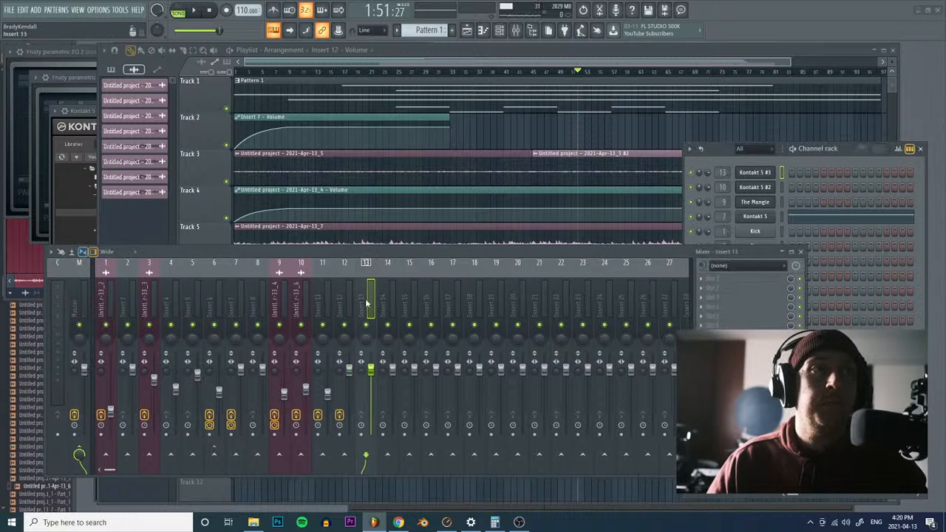
Step: Add Fruity Parametric EQ 2 to Insert 13 with a low cut and a bass boost, and audition the song briefly
left_click(704, 280)
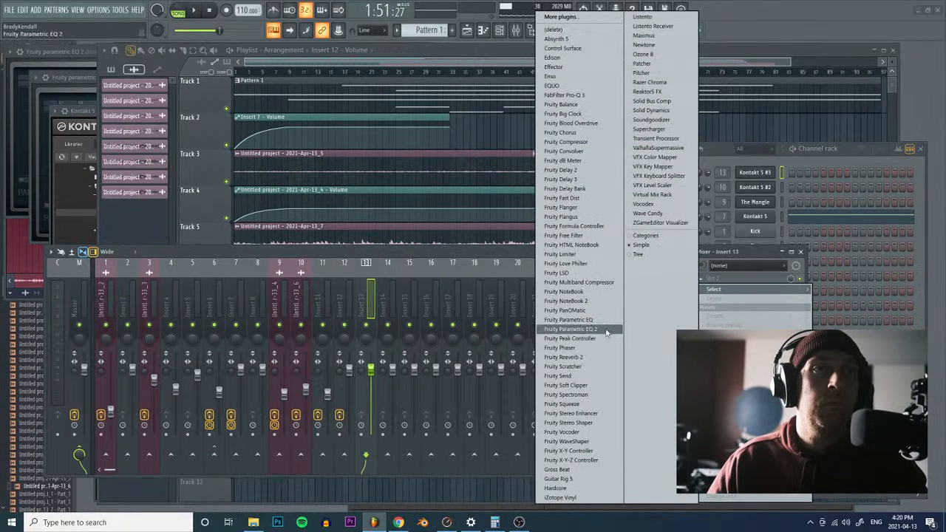
left_click(576, 330)
left_click_drag(102, 183, 140, 176)
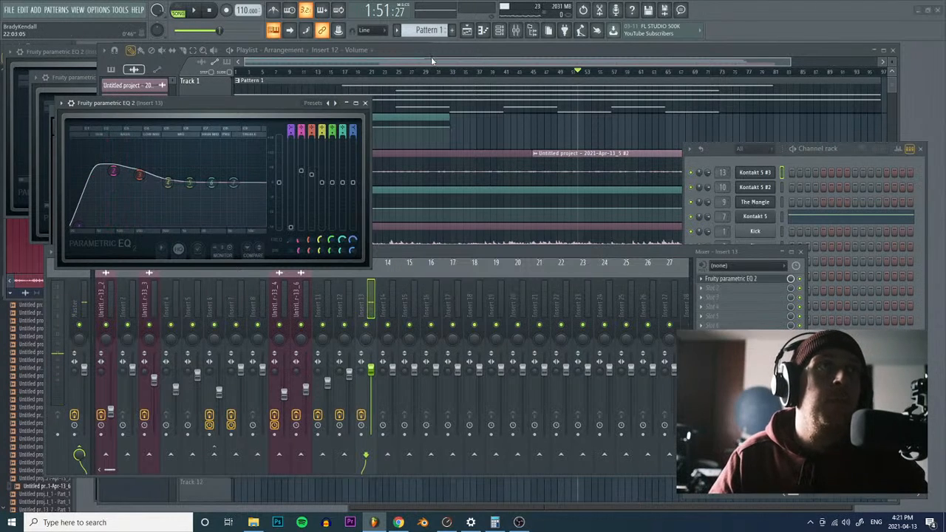
left_click(323, 50)
key("space")
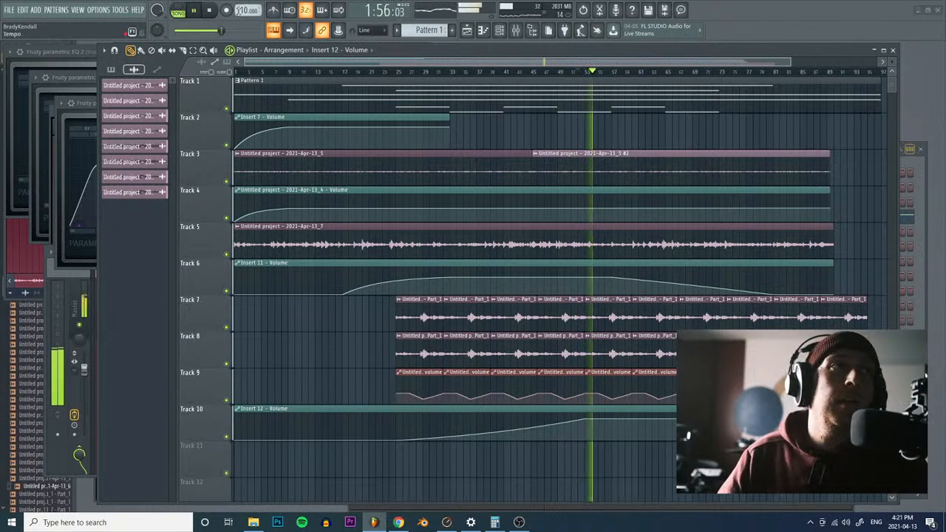
left_click(212, 12)
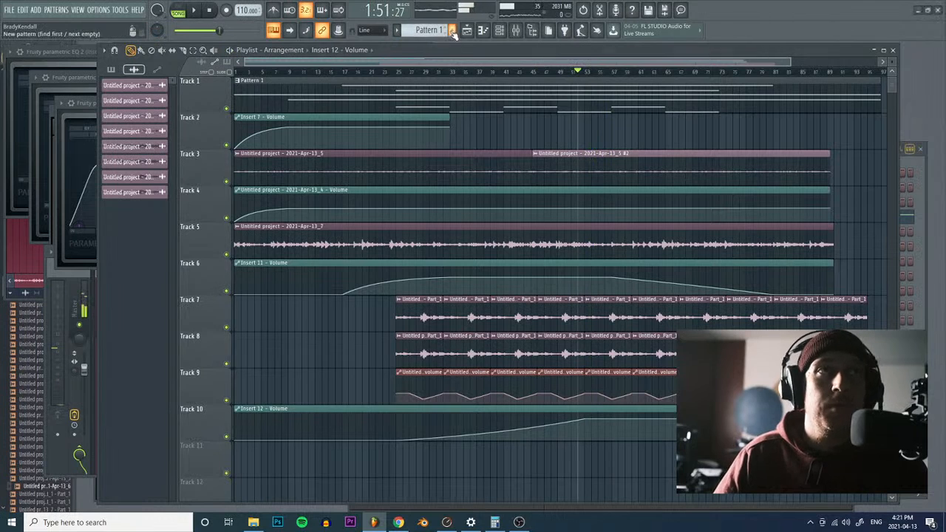
Step: Create a new pattern and draw a 48-bar D3 note from bar 1 for Kontakt 5 #3
left_click(452, 31)
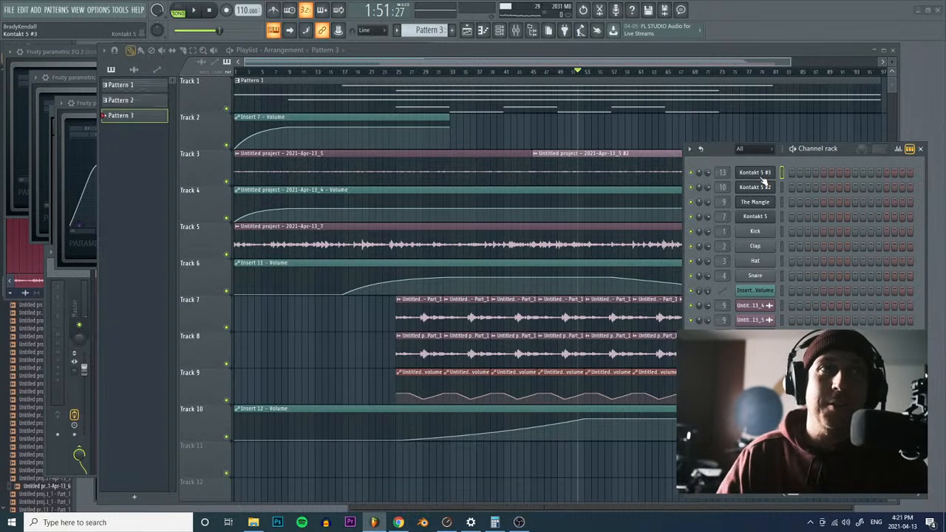
right_click(763, 179)
left_click(797, 172)
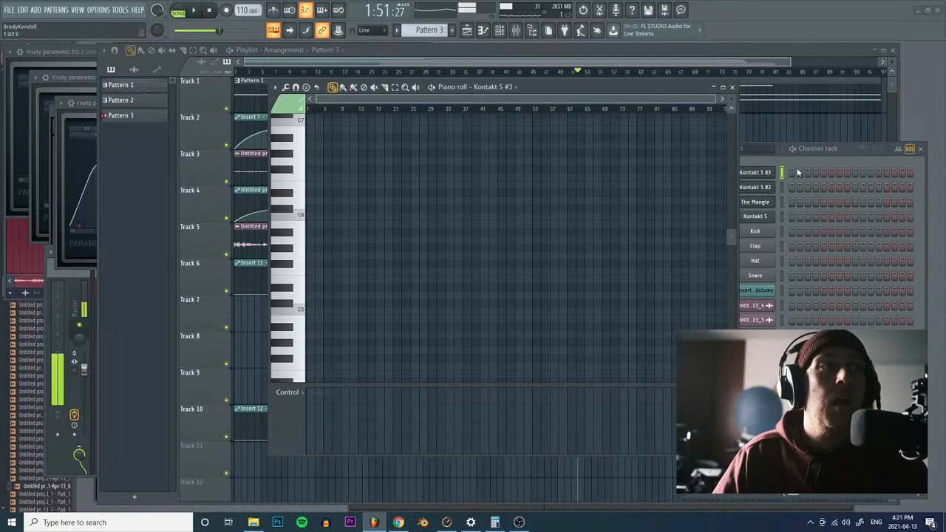
scroll(465, 243, "down", 3)
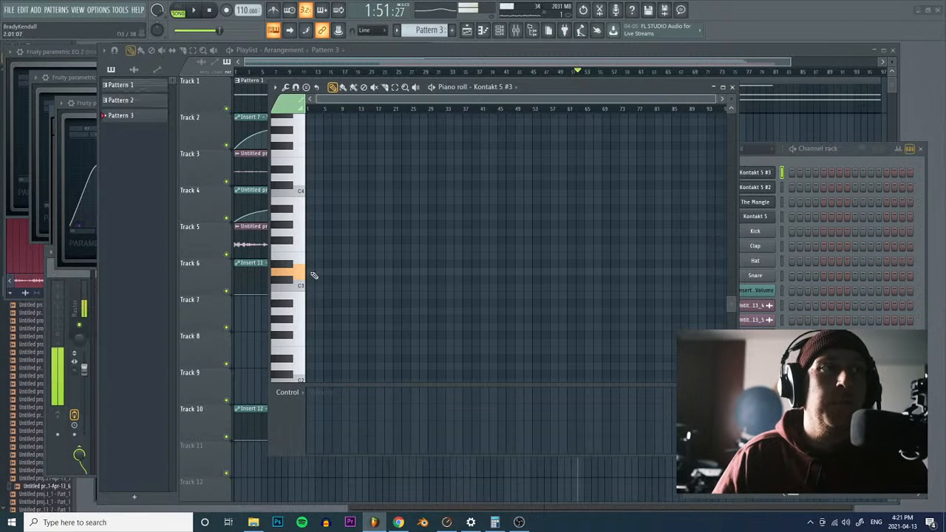
left_click(314, 275)
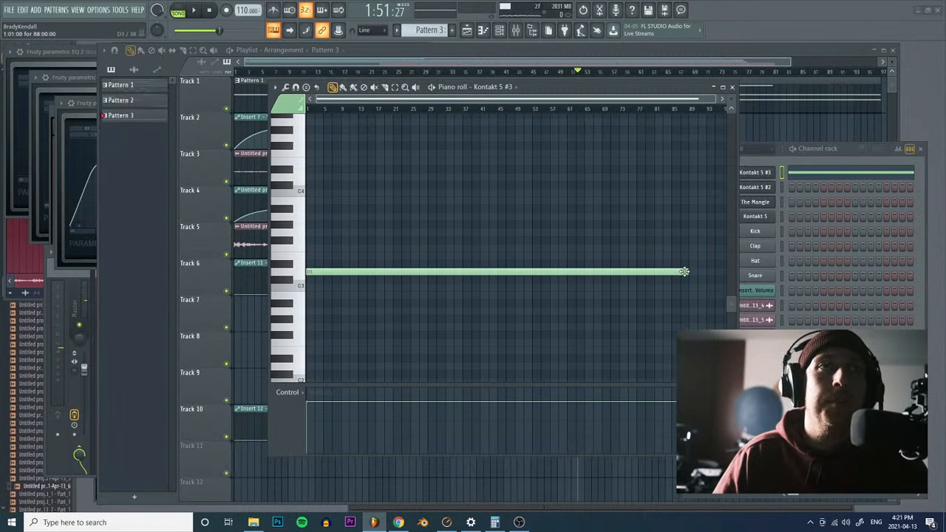
left_click_drag(678, 283, 508, 275)
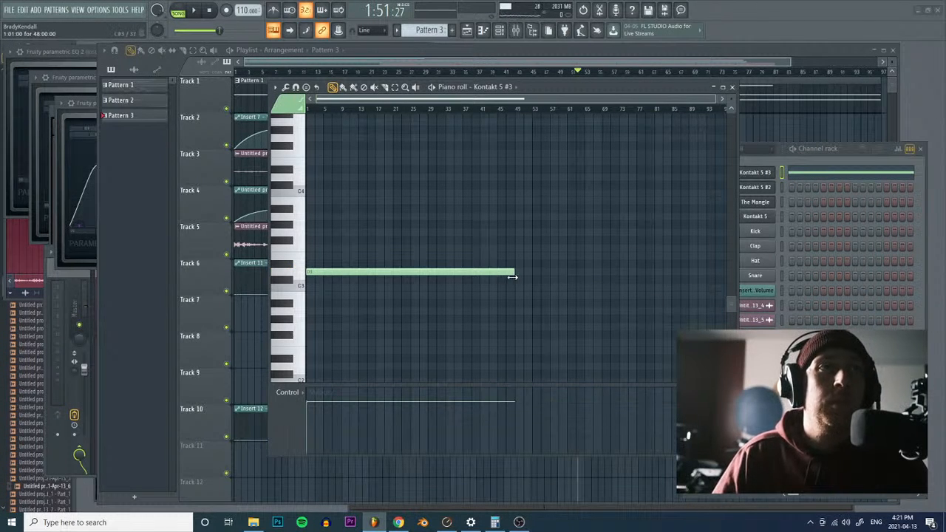
Step: Place Pattern 3 on Track 11 of the playlist starting at bar 45 and start song playback
left_click(672, 78)
left_click(521, 470)
mouse_move(584, 469)
left_mouse_down()
mouse_move(525, 473)
mouse_move(597, 473)
left_mouse_up()
left_click_drag(600, 57, 699, 66)
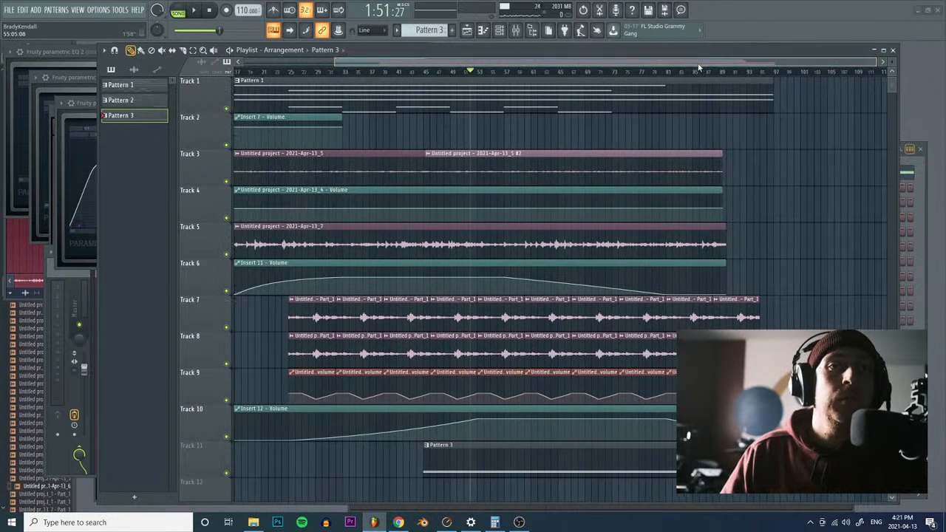
left_click(193, 10)
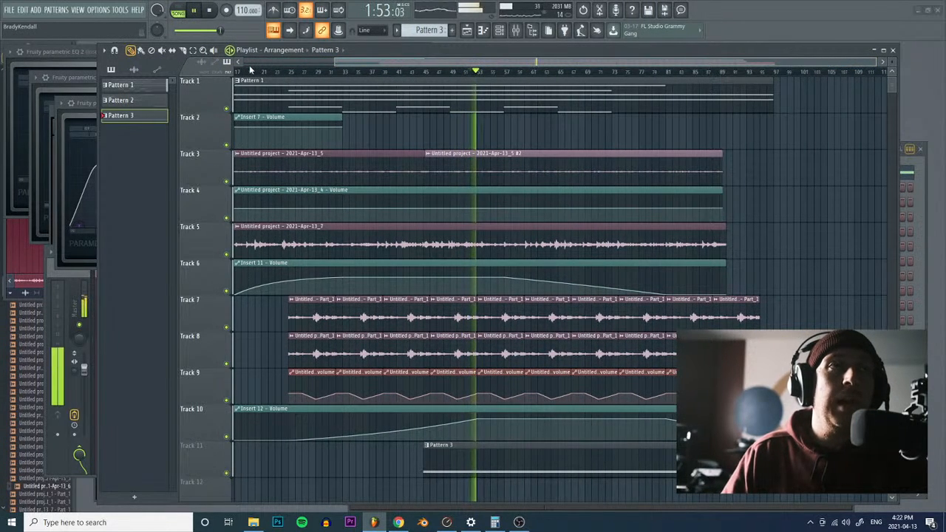
Step: Create an automation clip for the volume fader of mixer Insert 13
left_click(516, 31)
right_click(372, 364)
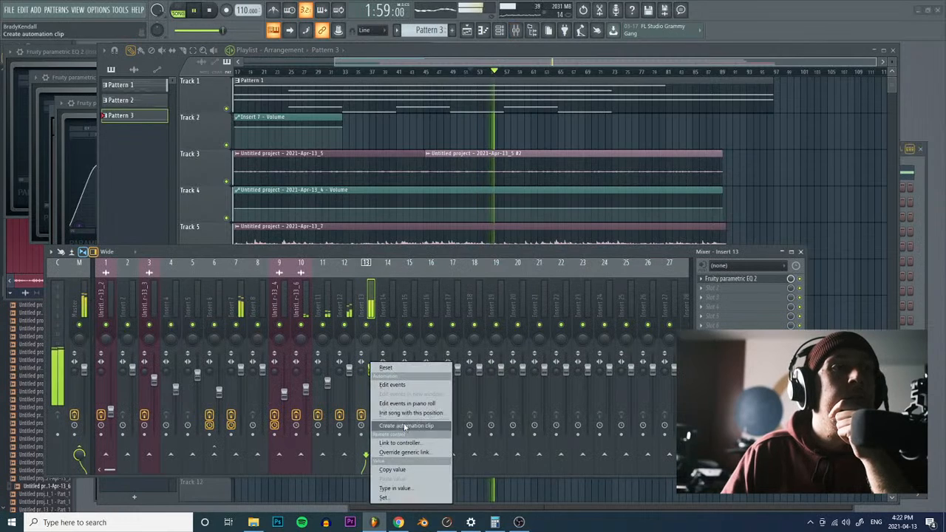
left_click(405, 427)
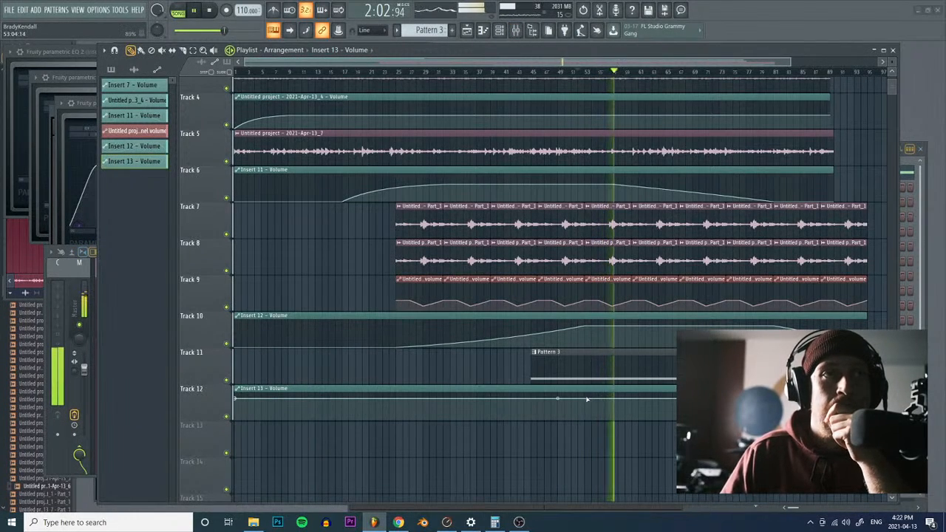
Step: Shape the Insert 13 volume automation to stay at zero until bar 45, peak at bars 53 and 61, and dip at bars 57 and 65
left_click_drag(535, 401, 547, 424)
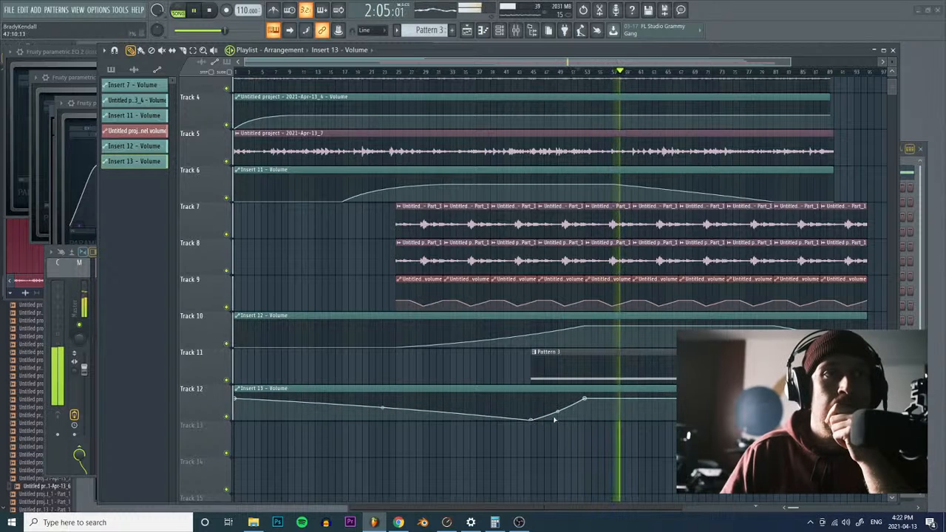
right_click(613, 407)
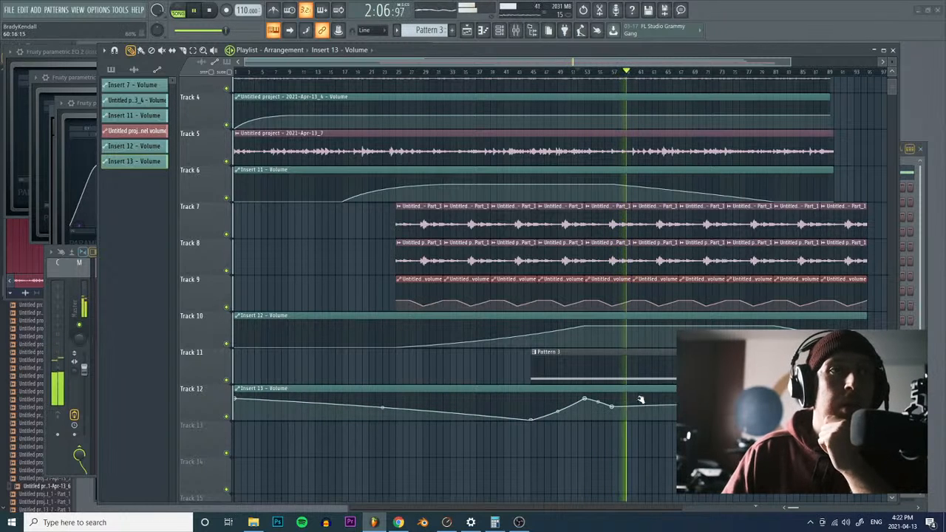
right_click(639, 399)
right_click(666, 407)
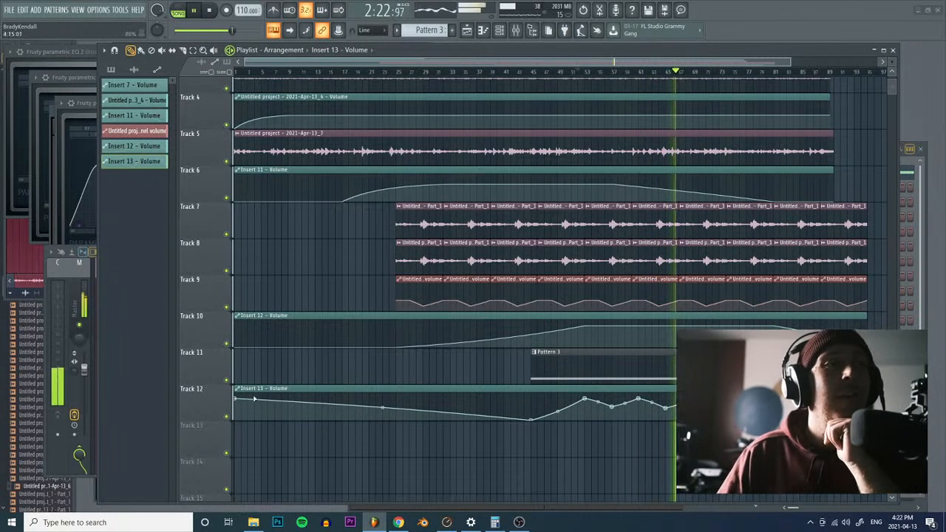
left_click_drag(235, 399, 233, 420)
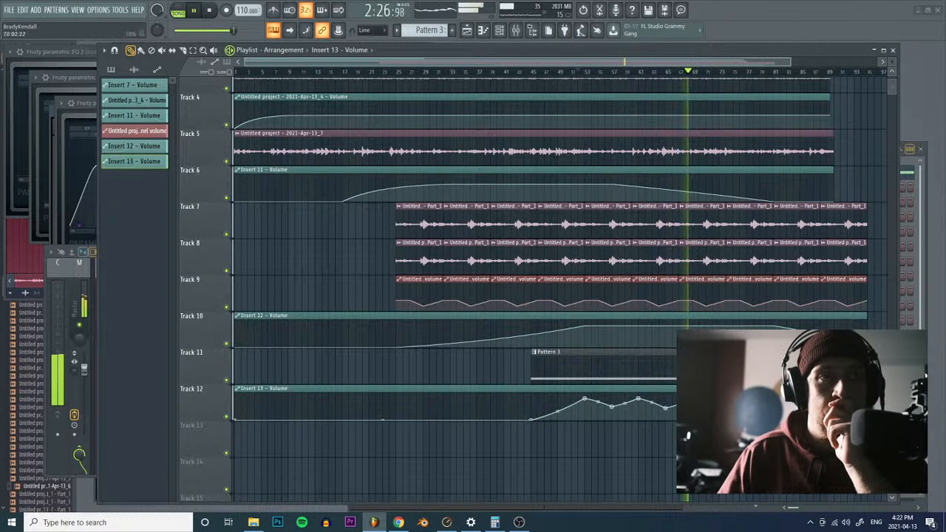
Step: Open the Kontakt 5 #3 instrument window, stop playback and move the window slightly down
key("F6")
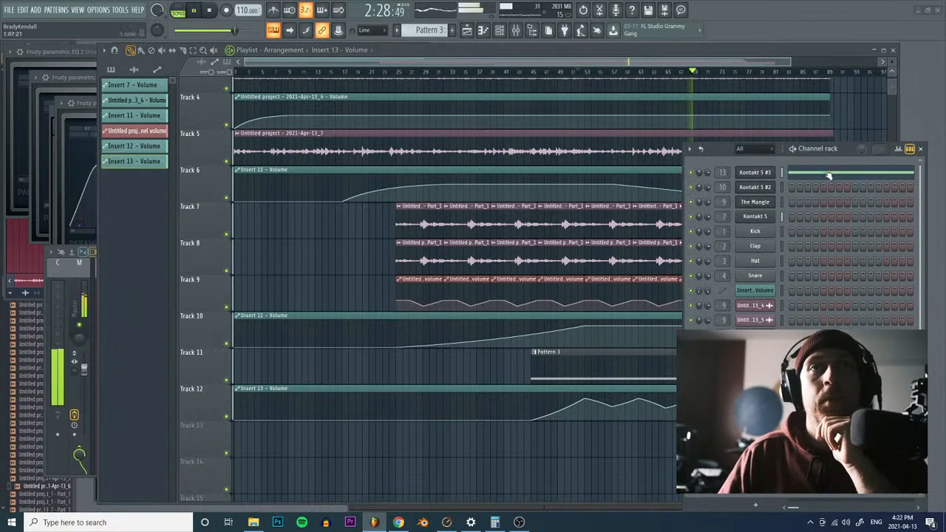
left_click(774, 172)
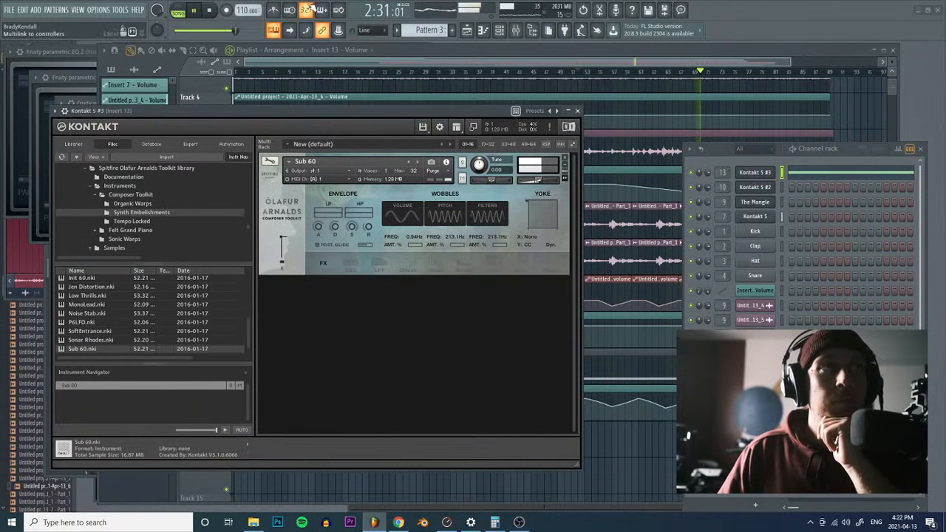
left_click(216, 18)
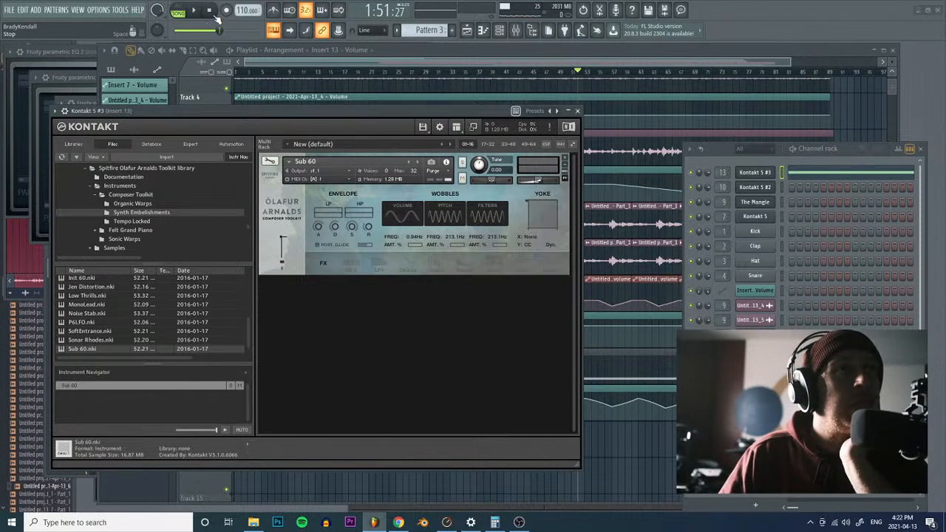
mouse_move(268, 109)
left_mouse_down()
mouse_move(325, 119)
mouse_move(269, 128)
left_mouse_up()
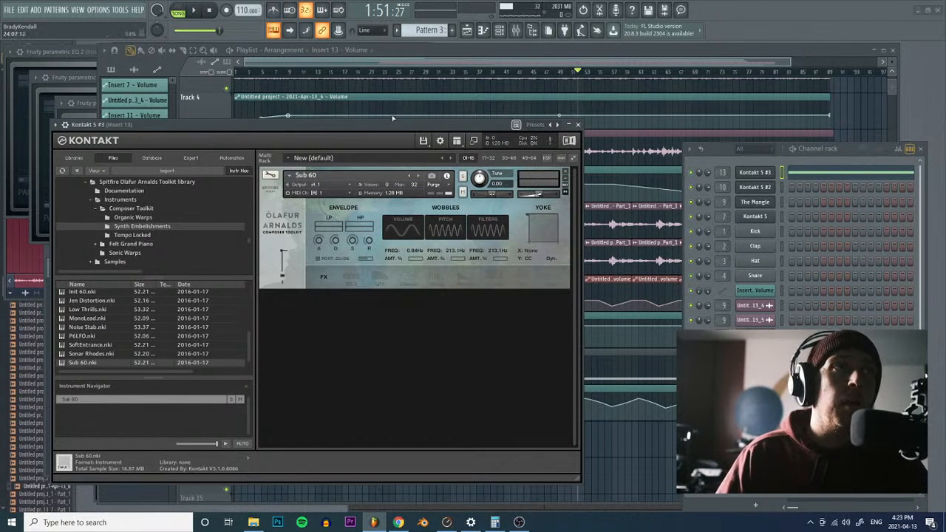
Step: Bring the playlist in front of the Kontakt window and start song playback
left_click(395, 60)
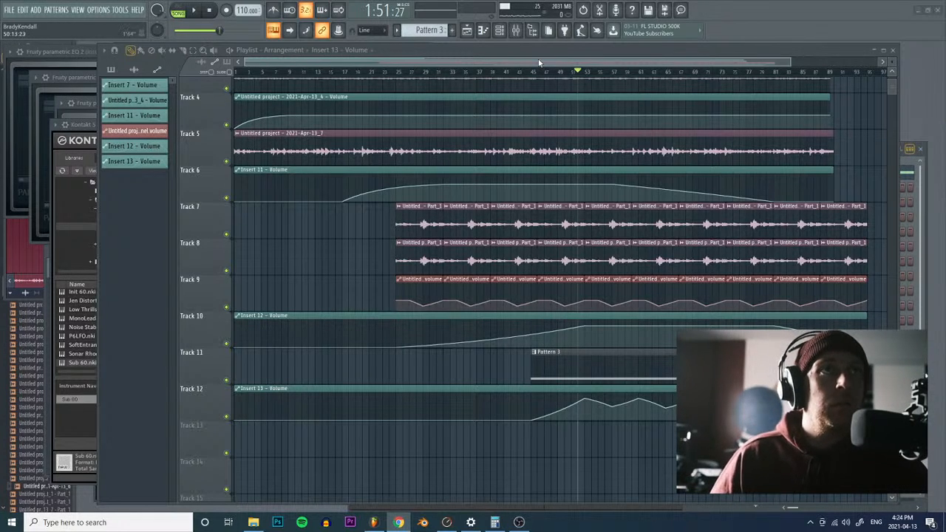
left_click(393, 65)
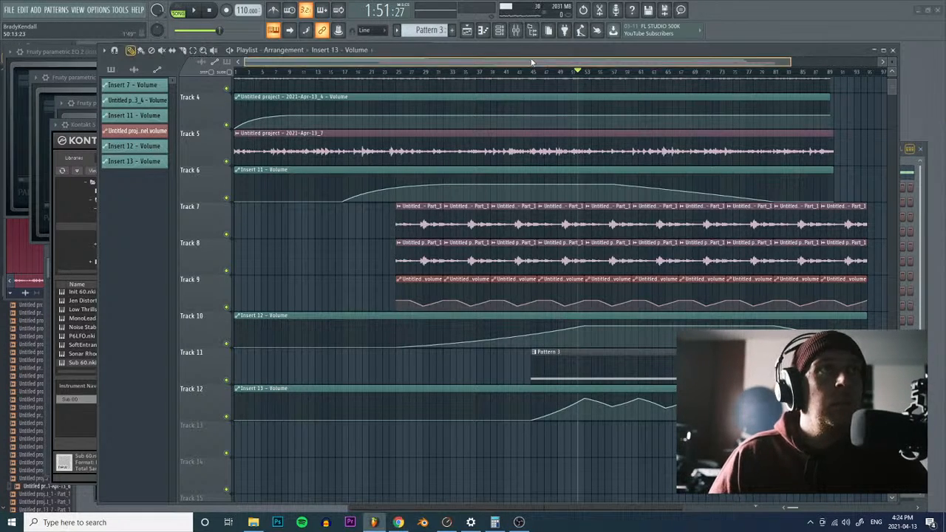
left_click(196, 12)
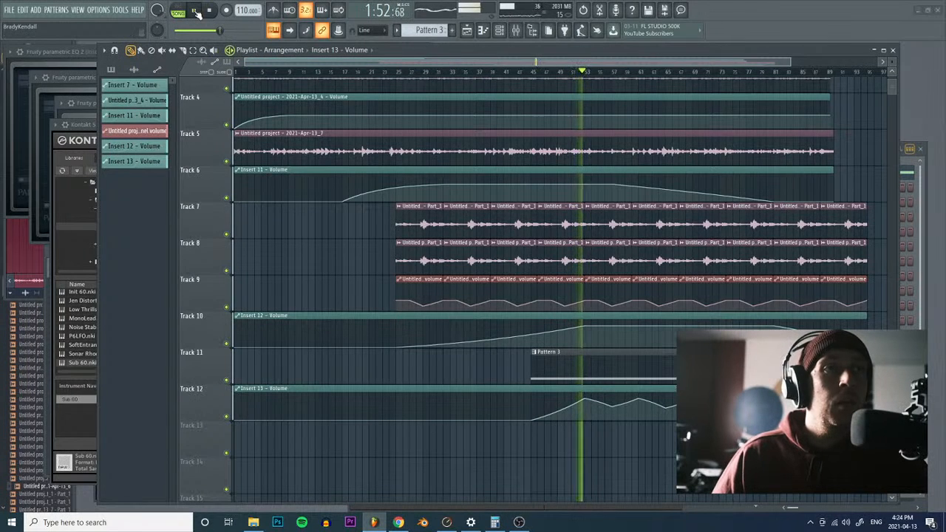
Step: Open Pattern 3 in the piano roll, move its window off the channel rack, and restart song playback
double_click(595, 362)
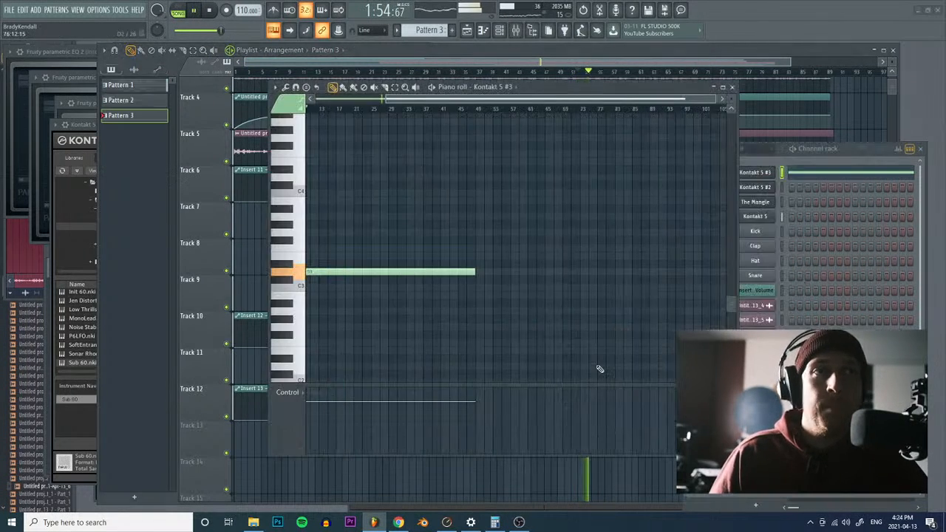
left_click_drag(605, 88, 434, 96)
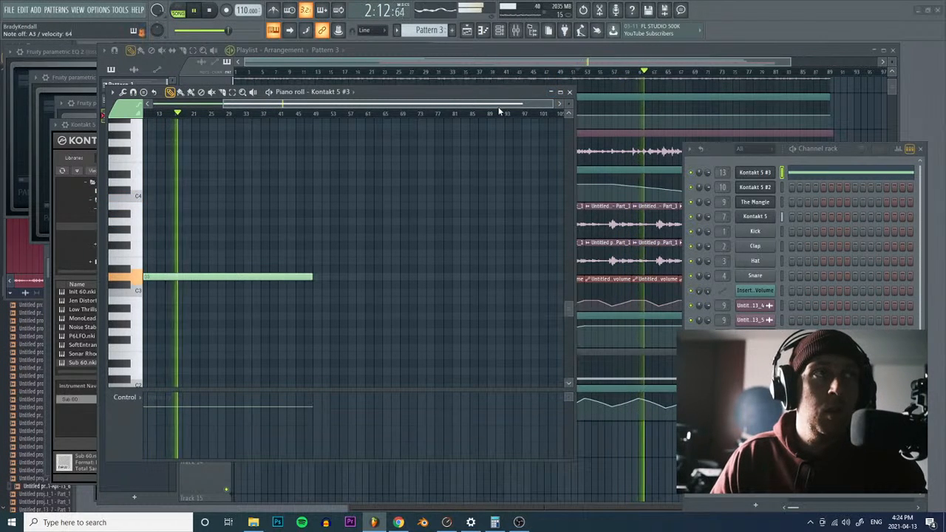
left_click_drag(458, 104, 384, 108)
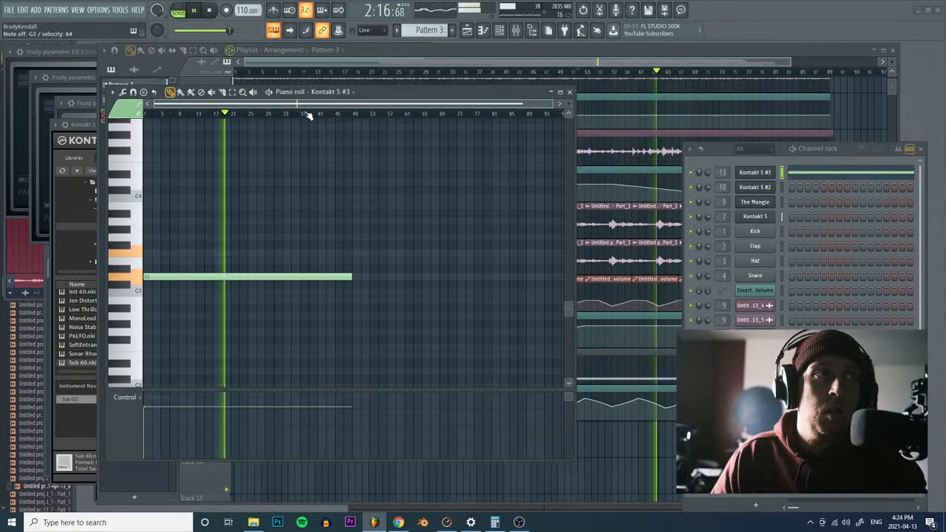
left_click(209, 11)
left_click(198, 12)
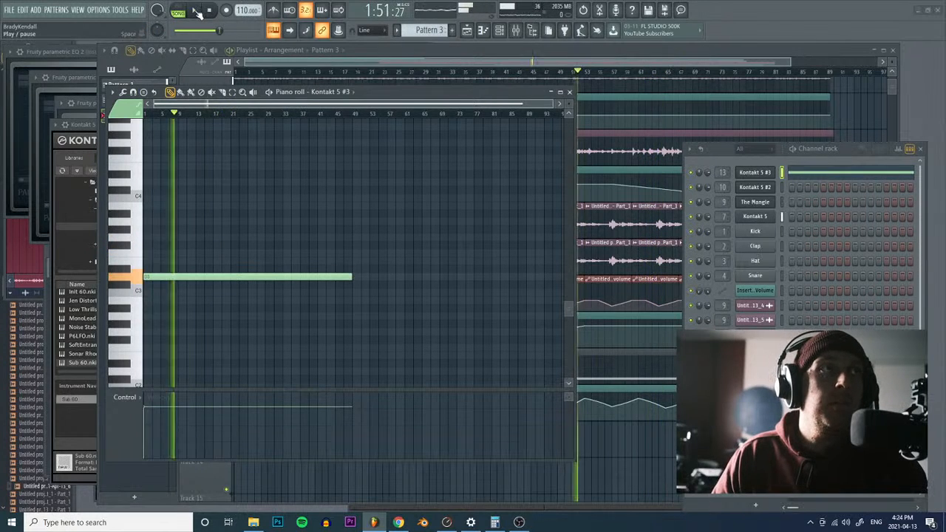
Step: Return to the playlist and play the arrangement from bar 45, stopping playback at the end
left_click(451, 51)
left_click(539, 72)
left_click(530, 73)
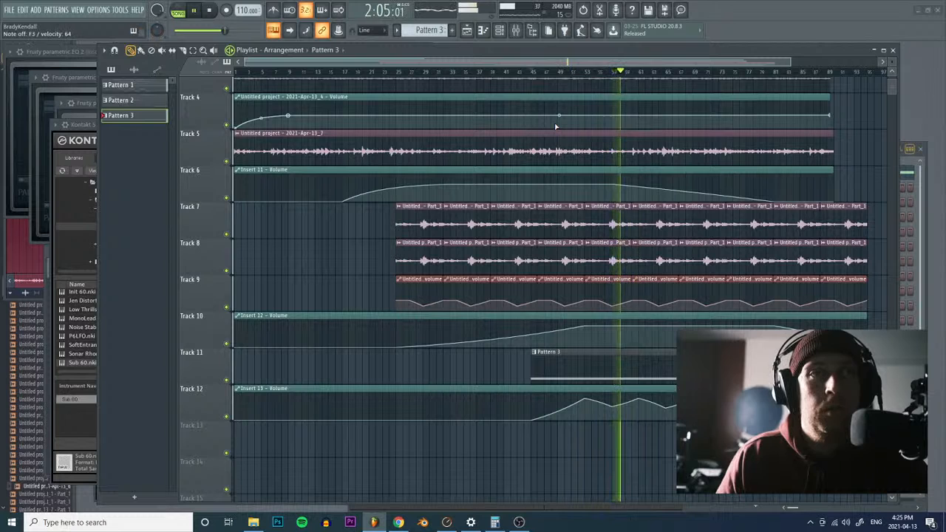
left_click_drag(611, 407, 614, 411)
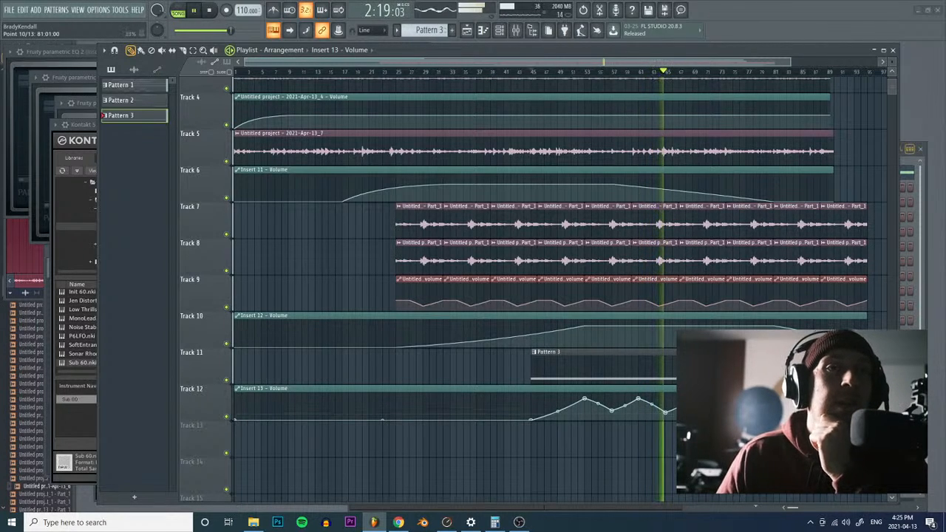
left_click(210, 11)
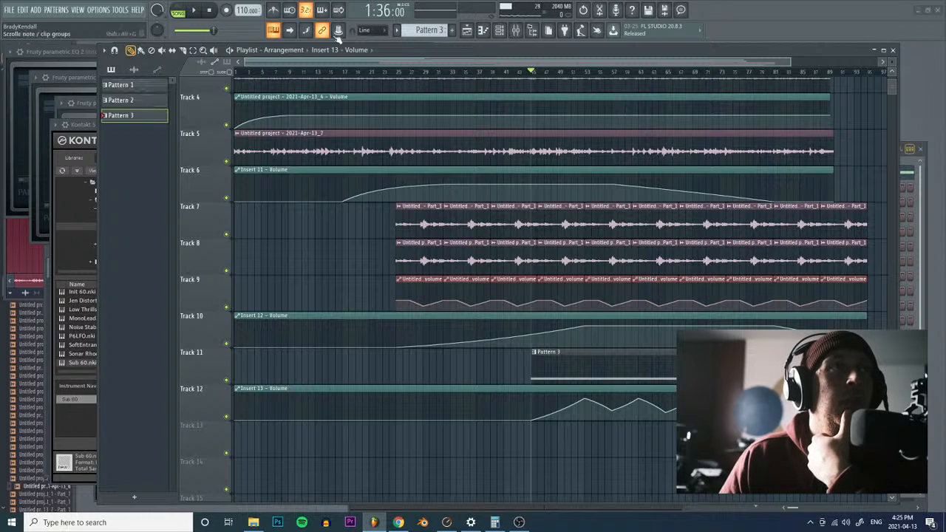
Step: Clone the Kontakt 5 #3 channel in the channel rack and route the clone to mixer insert 14
left_click(921, 207)
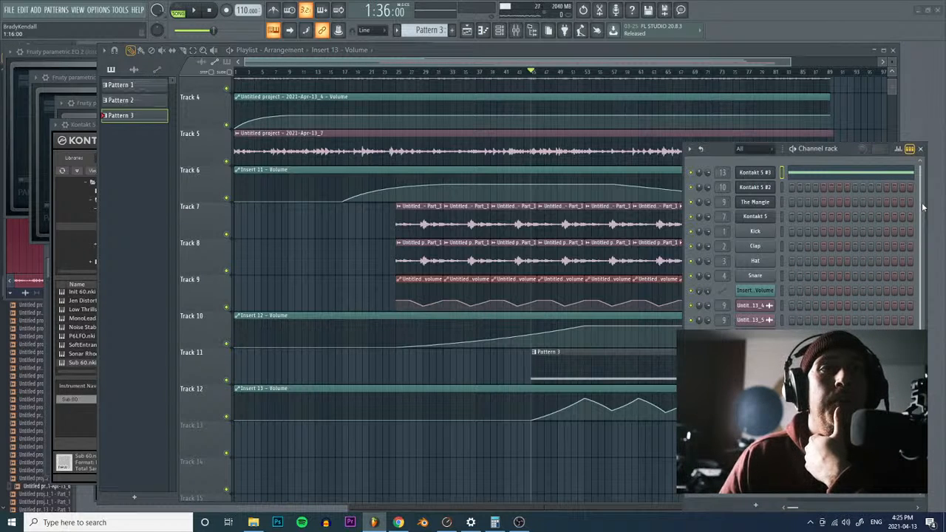
key("v")
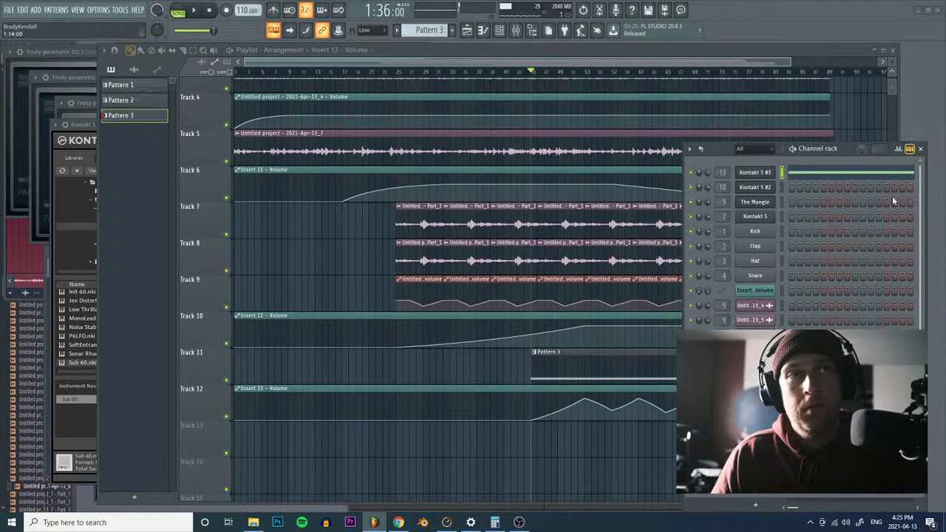
left_click(761, 175)
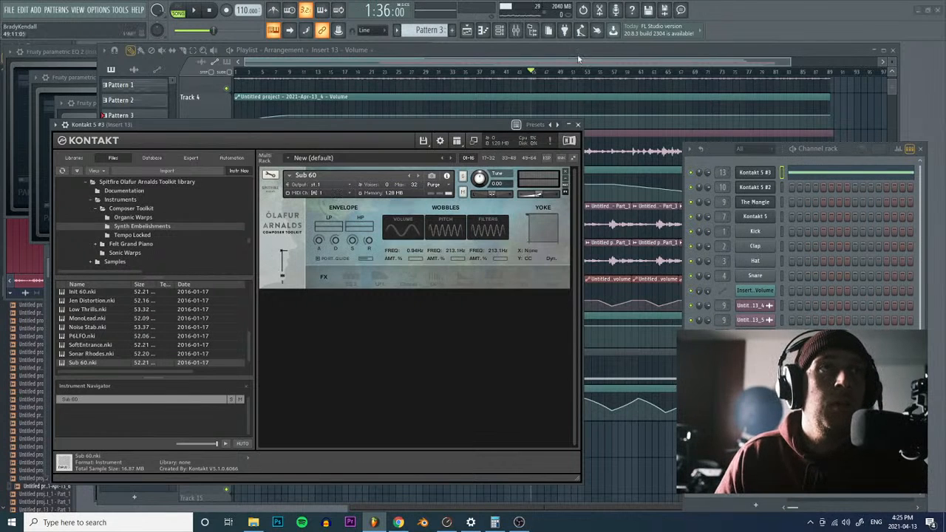
right_click(756, 172)
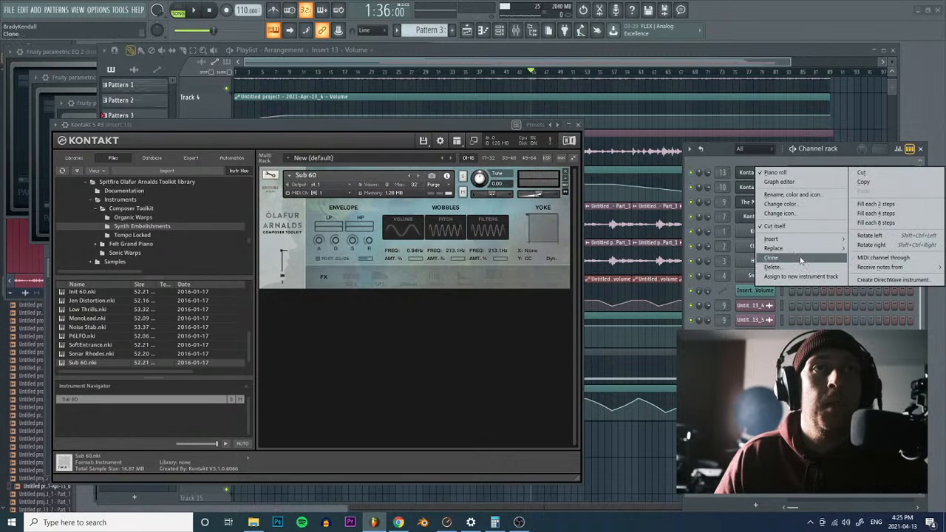
left_click(805, 257)
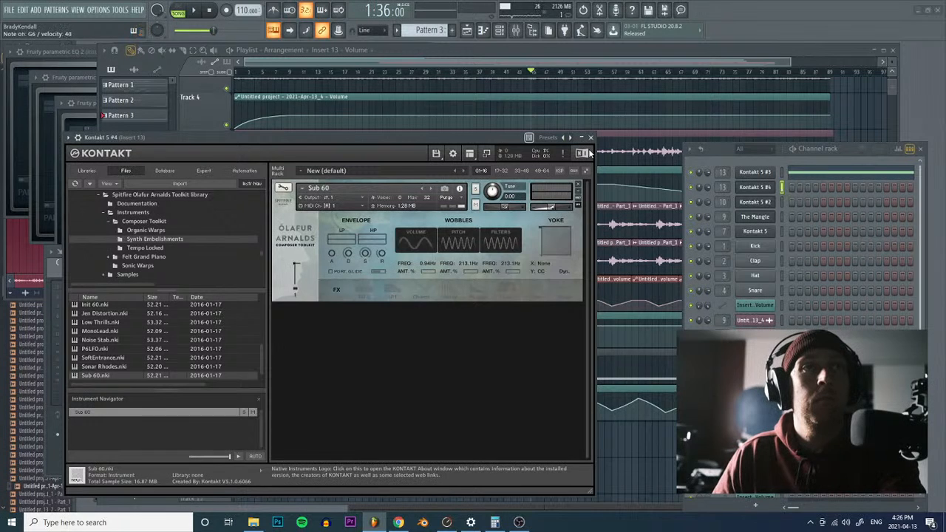
left_click_drag(722, 190, 720, 187)
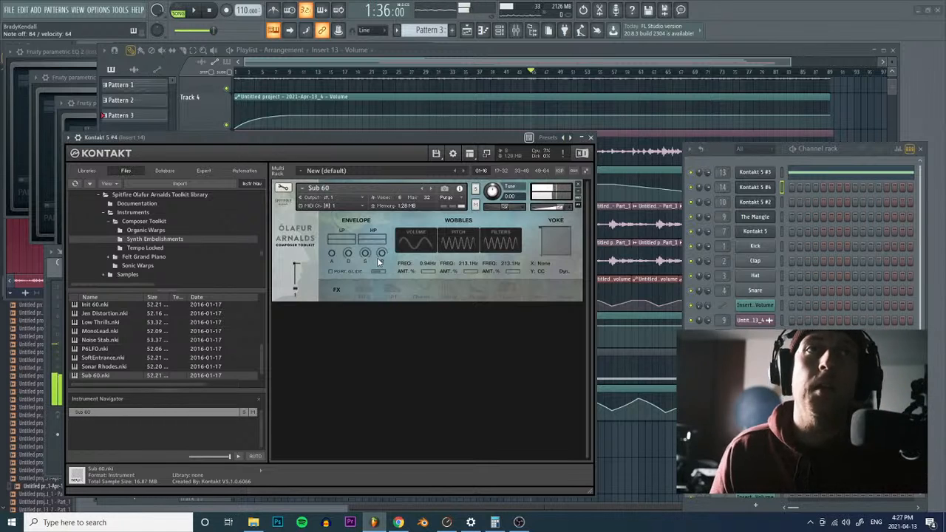
Step: Delete the cloned Kontakt 5 #4 channel from the channel rack
right_click(762, 186)
left_click(772, 281)
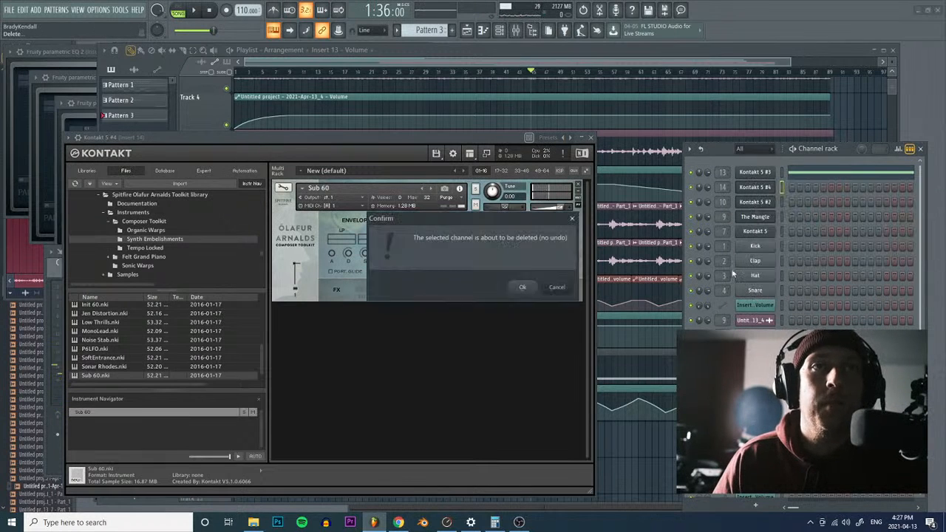
left_click(522, 290)
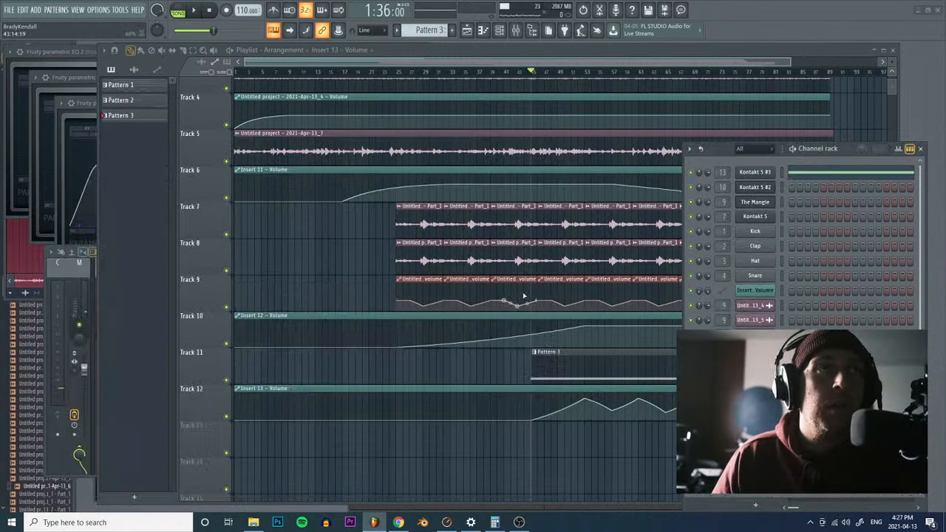
Step: Zoom the playlist out to show Tracks 1 to 12, play the song, and return to the Draw tool
left_click(203, 51)
right_click(357, 189)
left_click(196, 13)
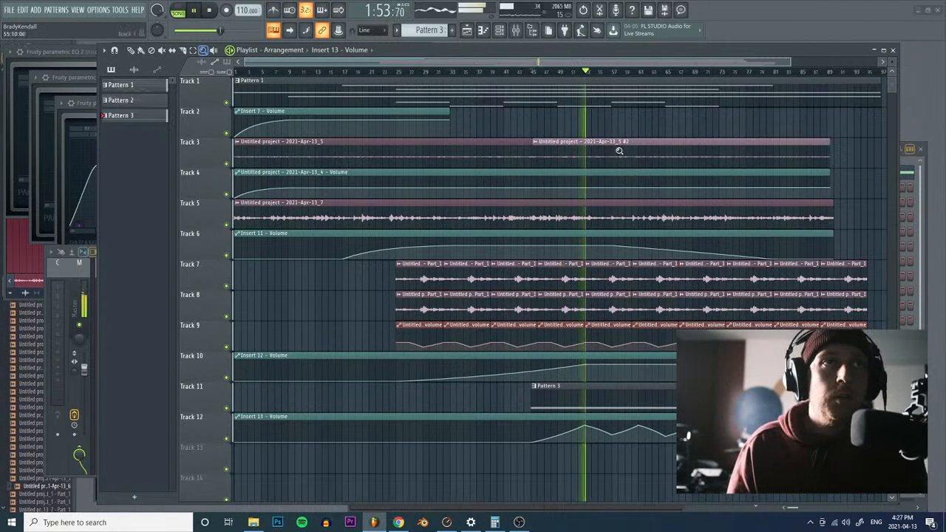
left_click(131, 50)
key("space")
Step: Play the song from bar 45 with the mixer open, soloing Insert 12 and Insert 11 to audition them
left_click(602, 303)
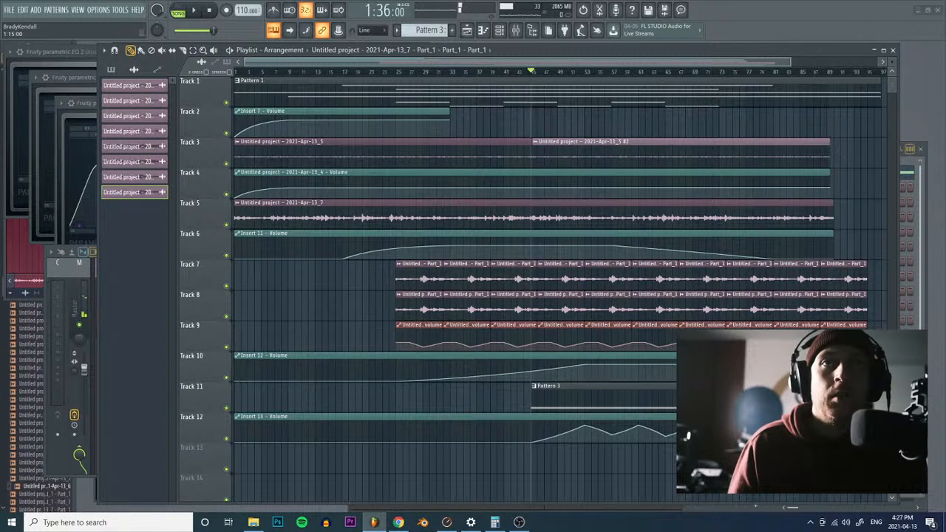
key("F9")
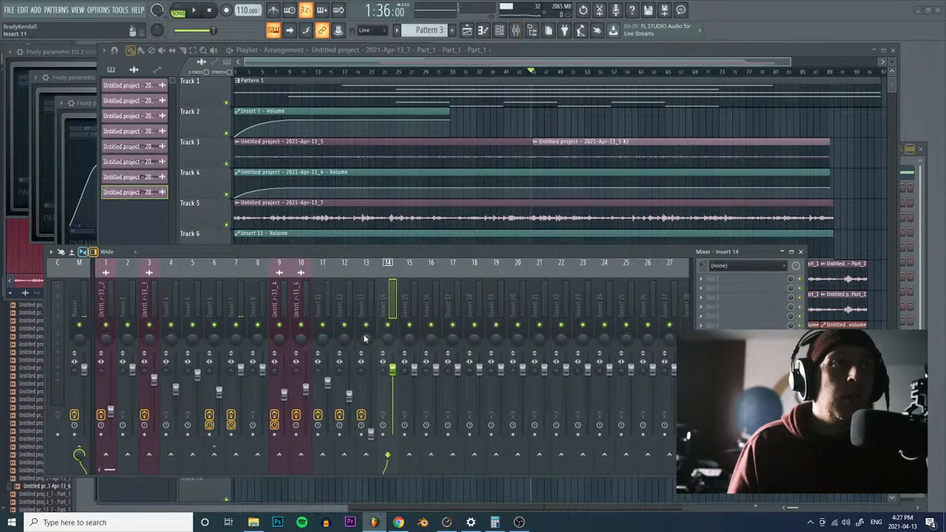
key("space")
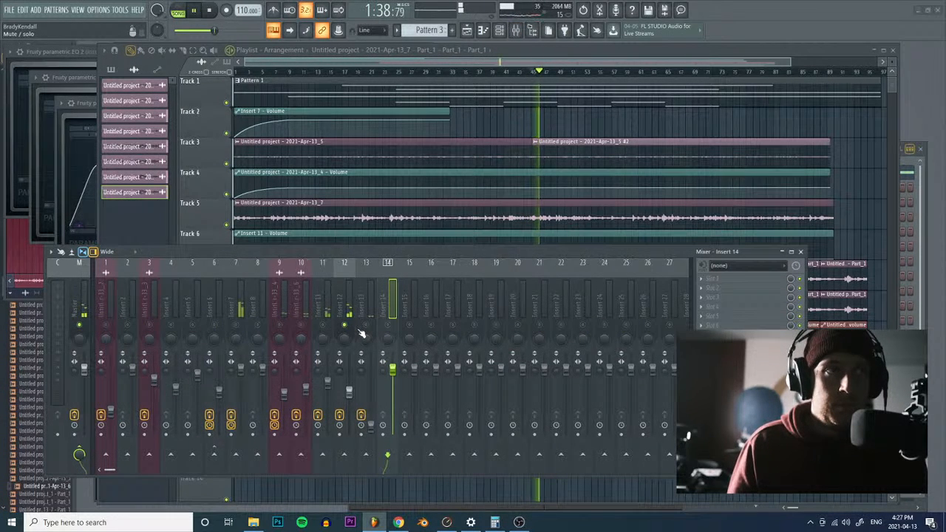
left_click(614, 64)
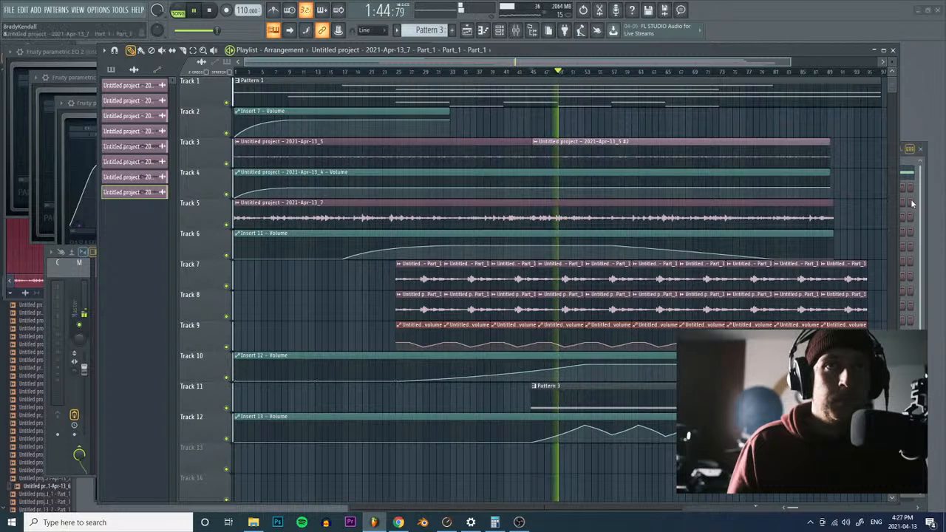
left_click(516, 29)
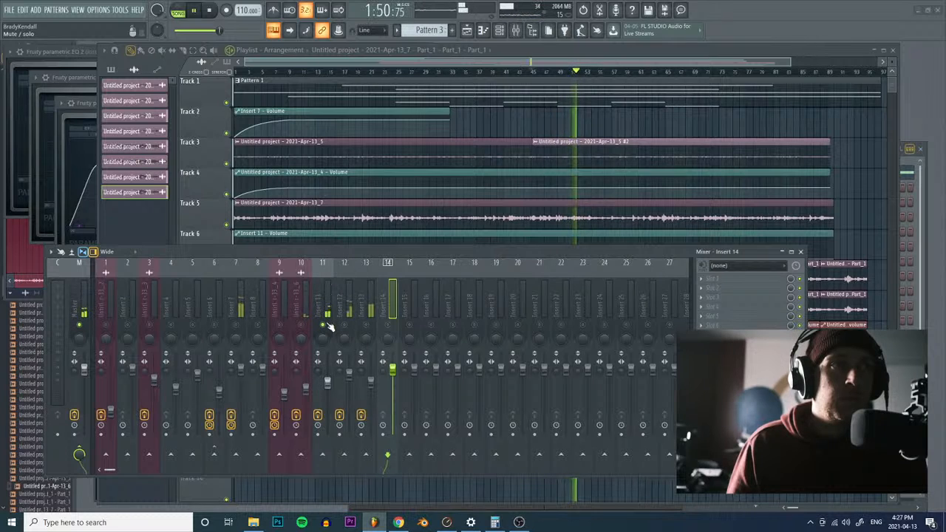
left_click(327, 314)
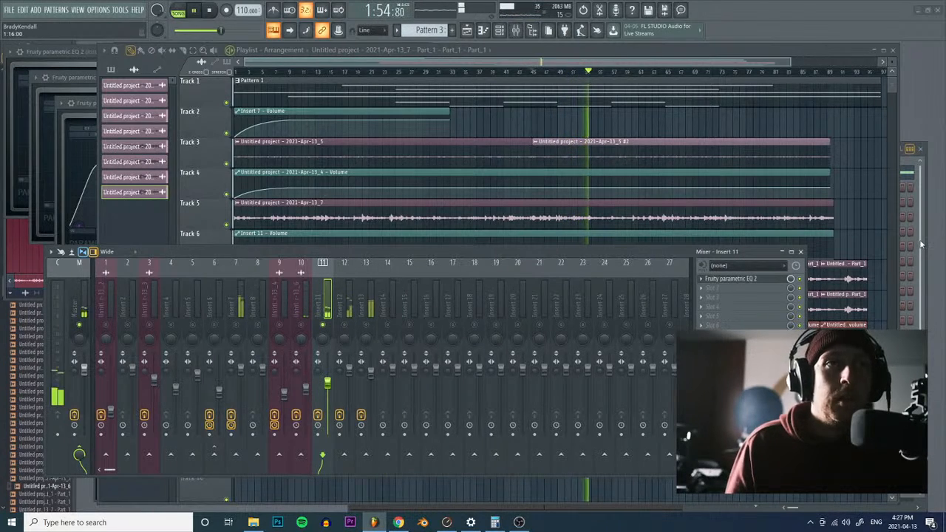
Step: Delete the "Untitled project - 2021-Apr-13_7" audio channel that plays on Track 5
key("F6")
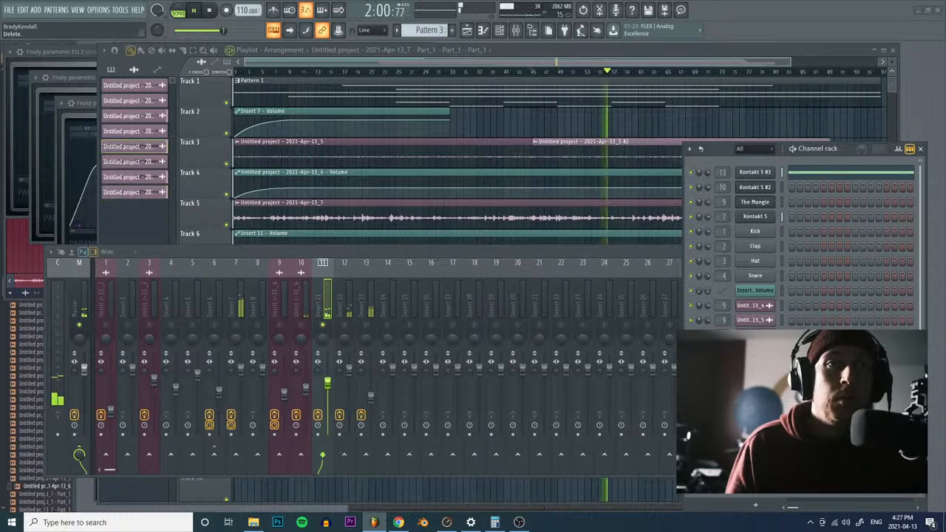
key("alt+Delete")
left_click(524, 287)
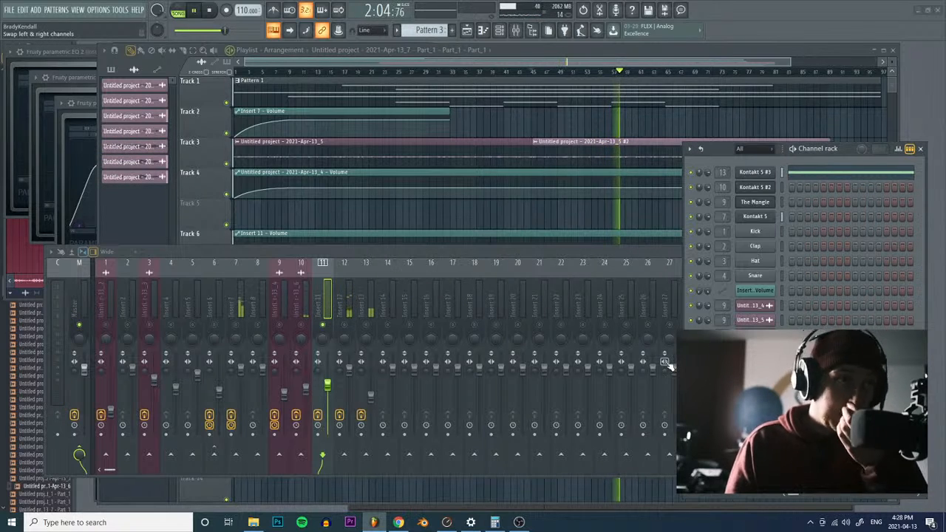
Step: Undo the last playlist clip move, stop playback, and unsolo mixer Insert 11
key("ctrl+z")
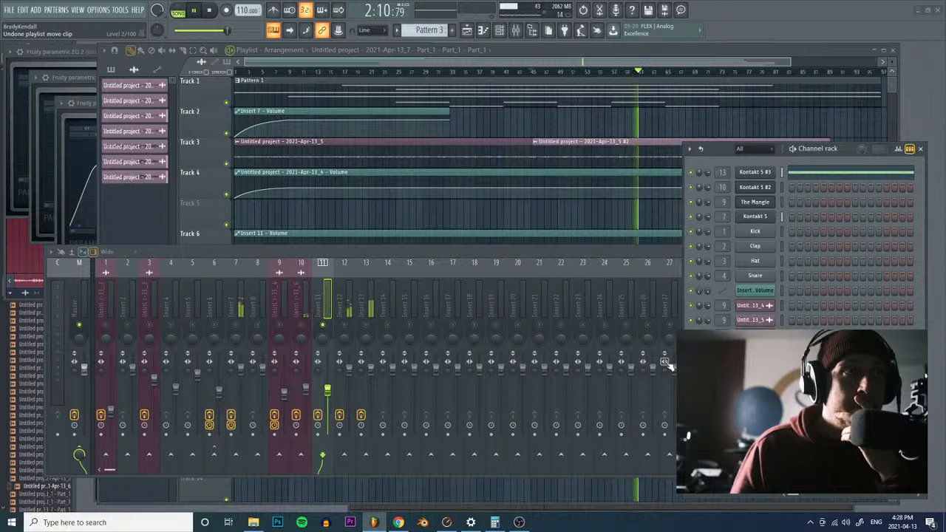
key("space")
right_click(323, 325)
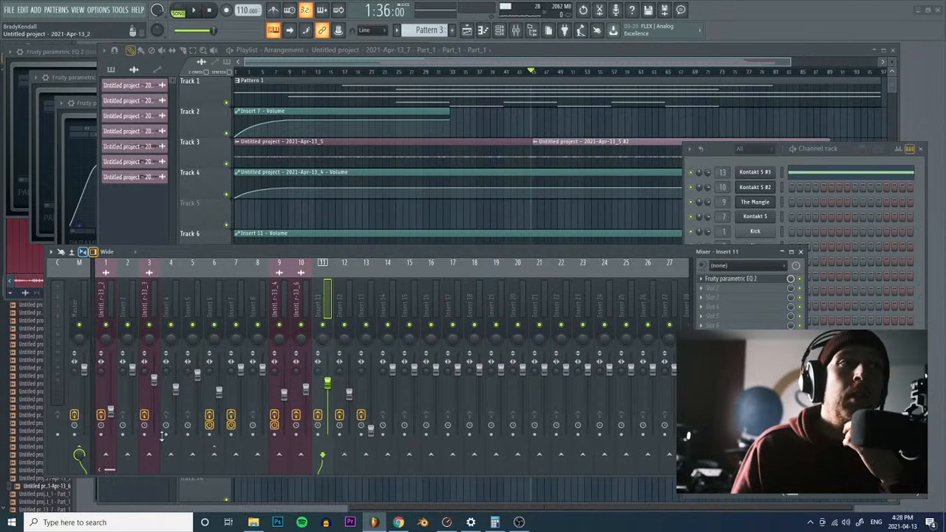
Step: Select mixer track 9 and open its Guitar Rig 5 effect
left_click(304, 309)
key("Left")
key("Left")
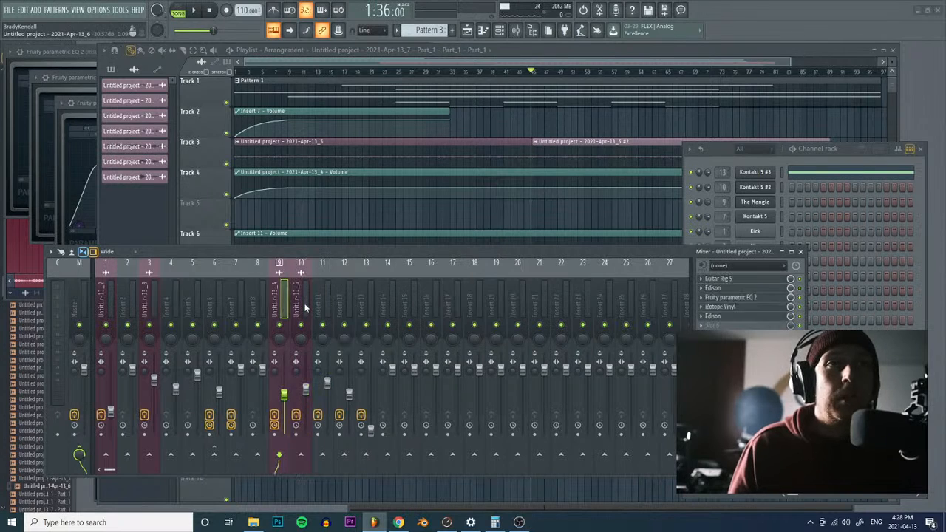
key("Right")
left_click(727, 280)
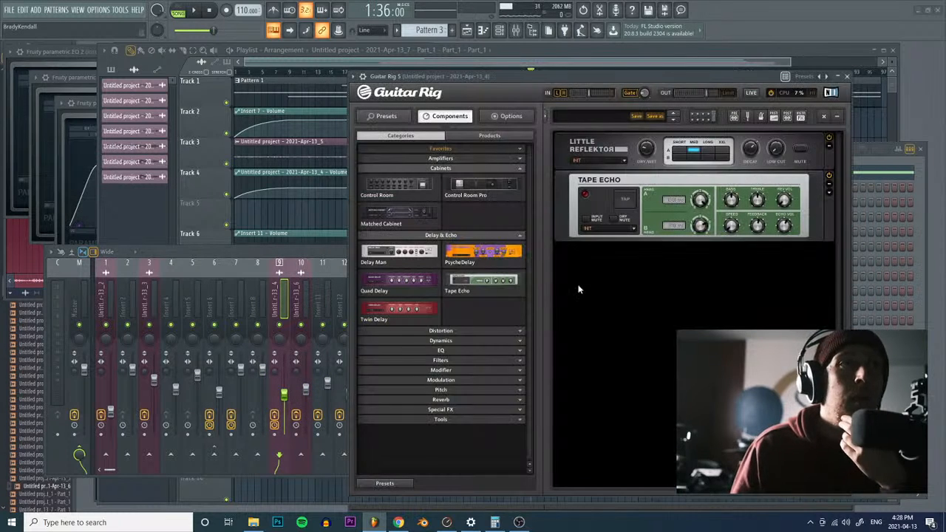
Step: Browse Guitar Rig 5's Pitch and Reverb components, collapse all component categories, and bring the mixer back in front
left_click(447, 392)
left_click(446, 391)
left_click(448, 401)
scroll(472, 424, "down", 3)
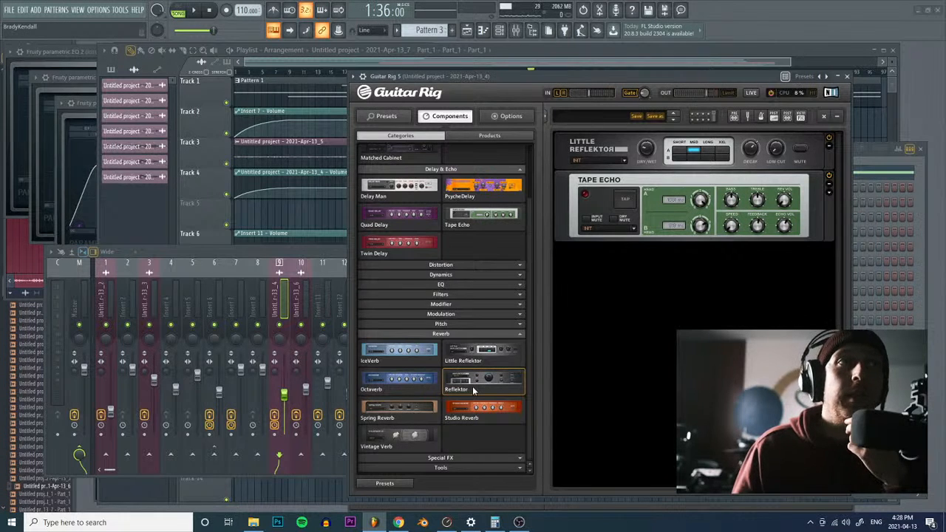
left_click(467, 333)
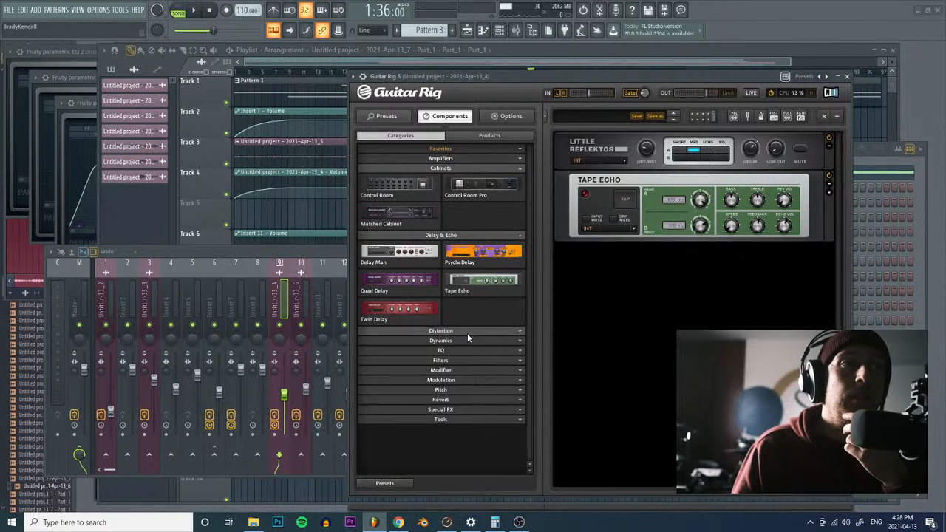
left_click(442, 235)
left_click(442, 167)
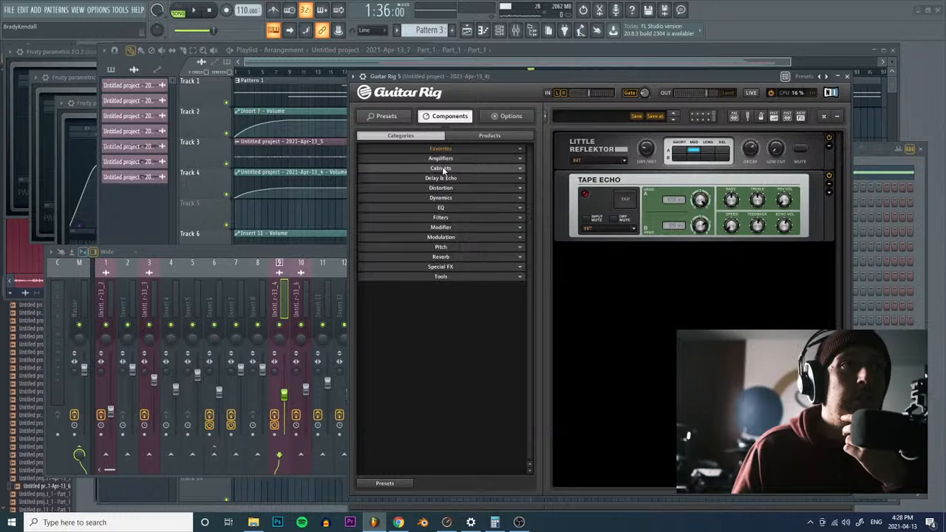
left_click(311, 248)
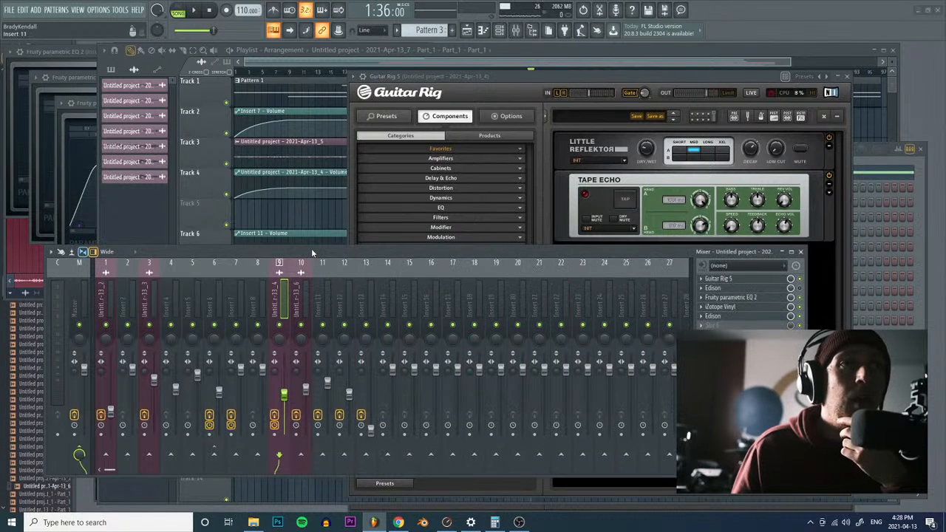
Step: Audition The Mangle instrument, opening Guitar Rig 5 and the first Edison on mixer track 9 alongside it
left_click(924, 168)
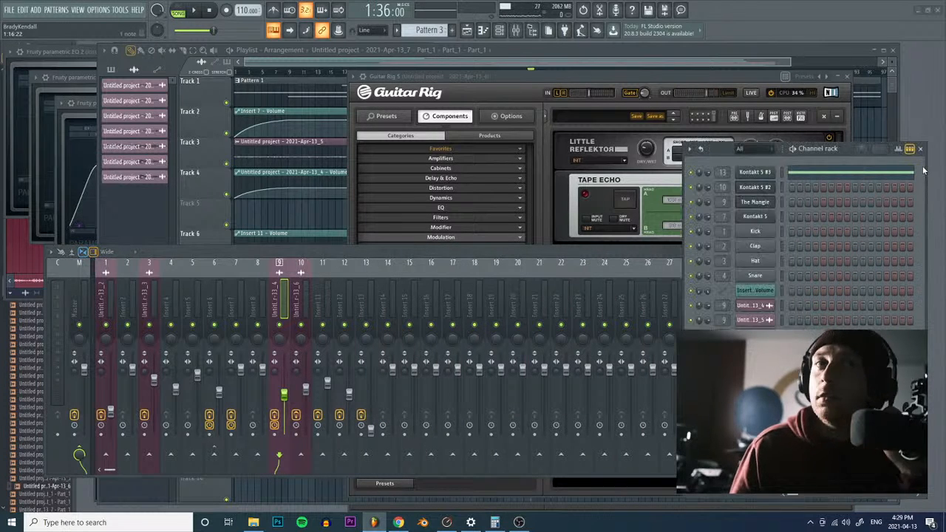
left_click(755, 201)
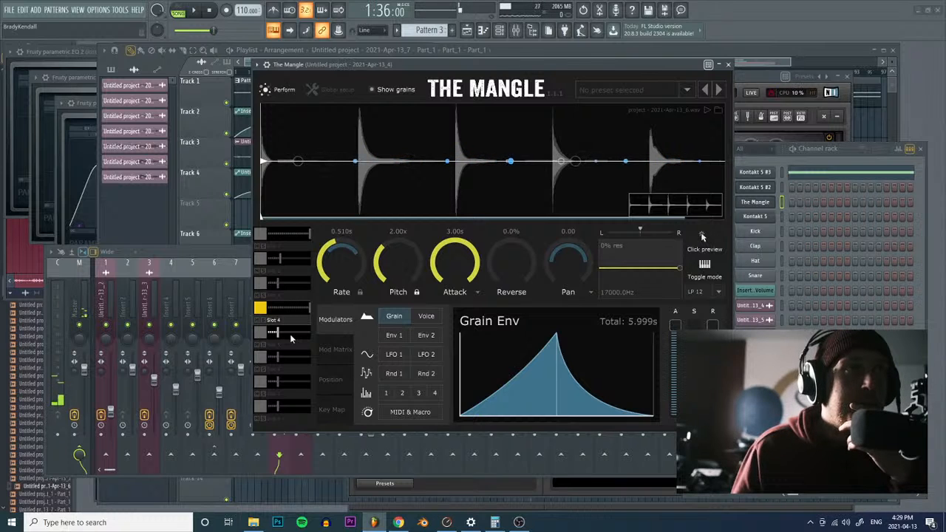
left_click(283, 312)
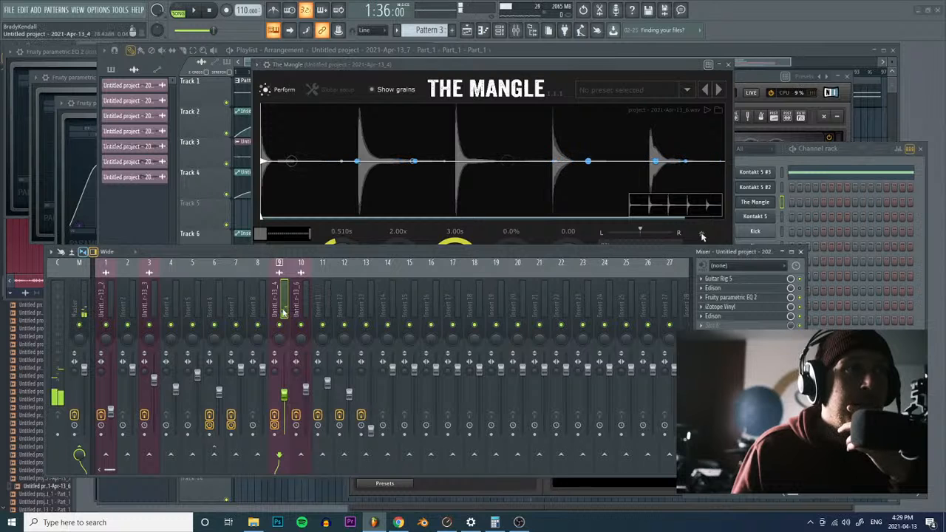
left_click(746, 280)
left_click(308, 251)
left_click(737, 290)
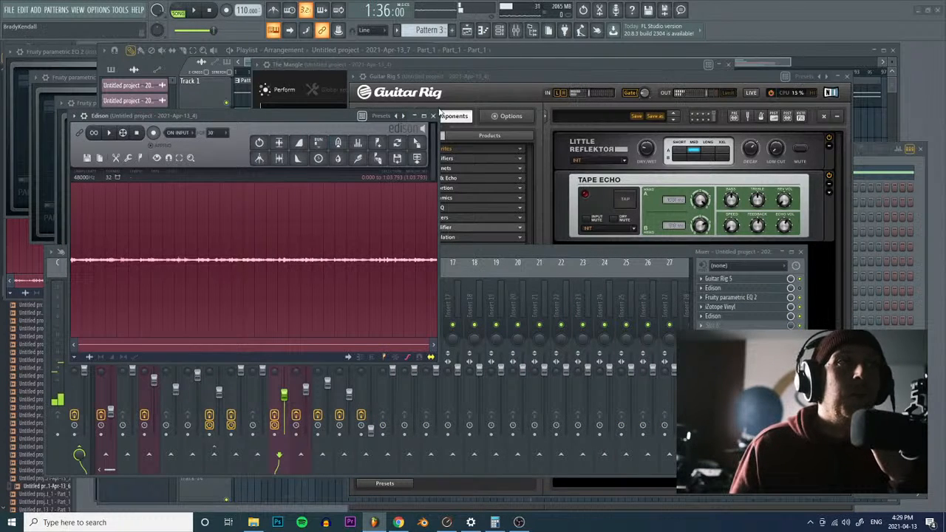
left_click(347, 71)
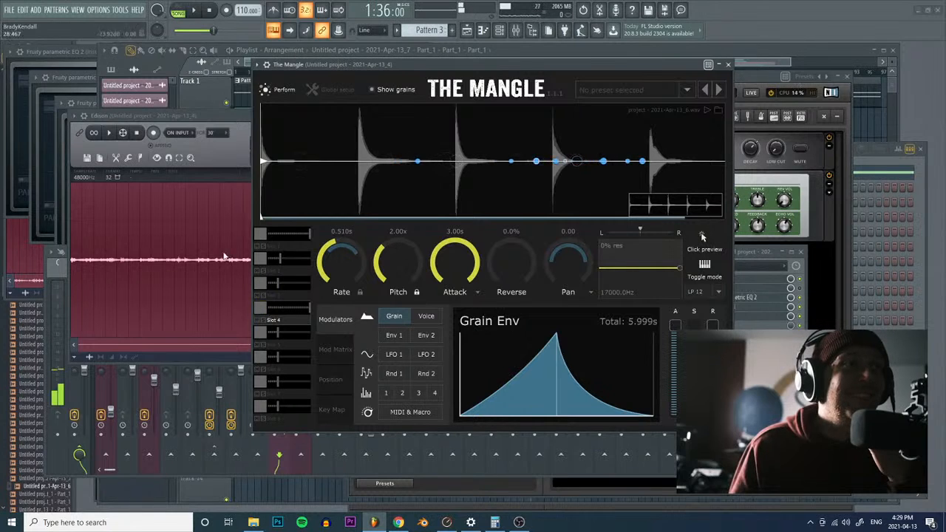
Step: Send the recording in track 9's first Edison to the playlist as an audio clip and check its channel in the channel rack
left_click(161, 118)
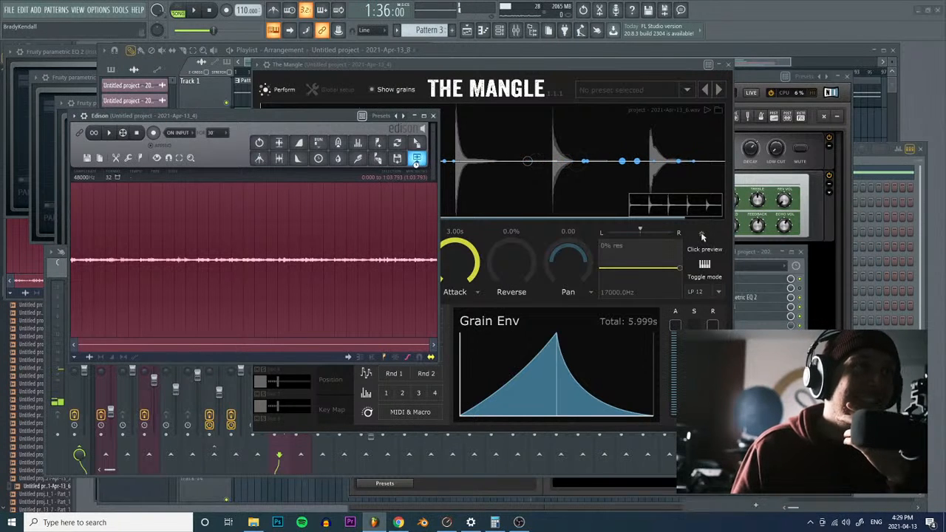
left_click(884, 160)
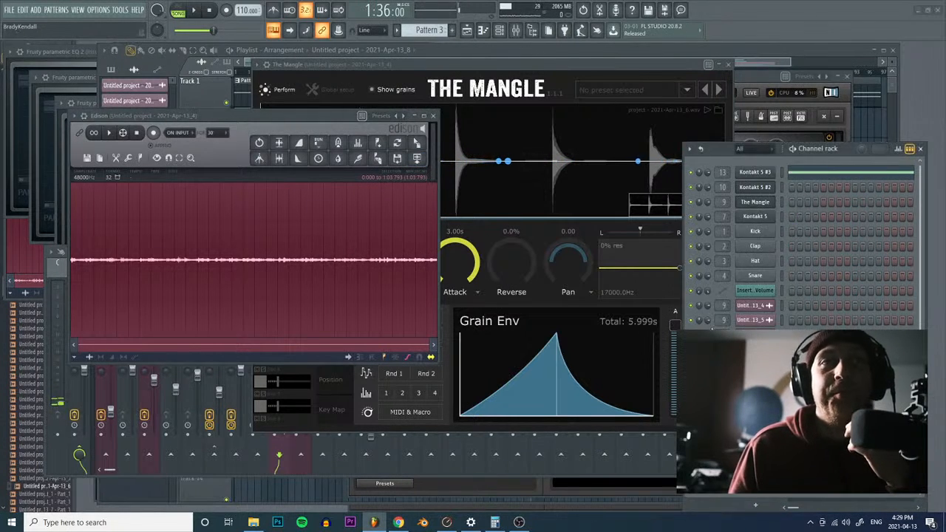
left_click_drag(723, 320, 723, 335)
left_click(723, 482)
left_click(723, 468)
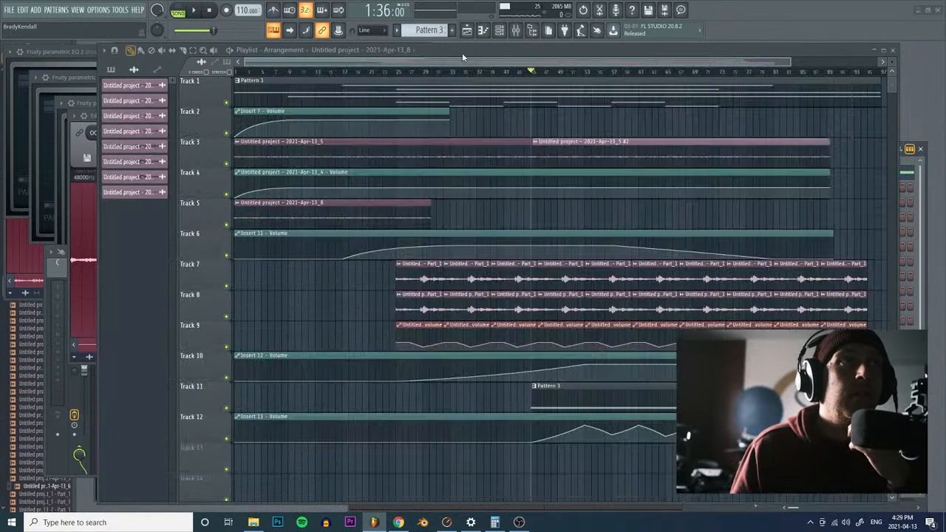
Step: Remove the stray Part_1 clip and the "Untitled project - 2021-Apr-13_8" clip from Track 5
left_click(462, 51)
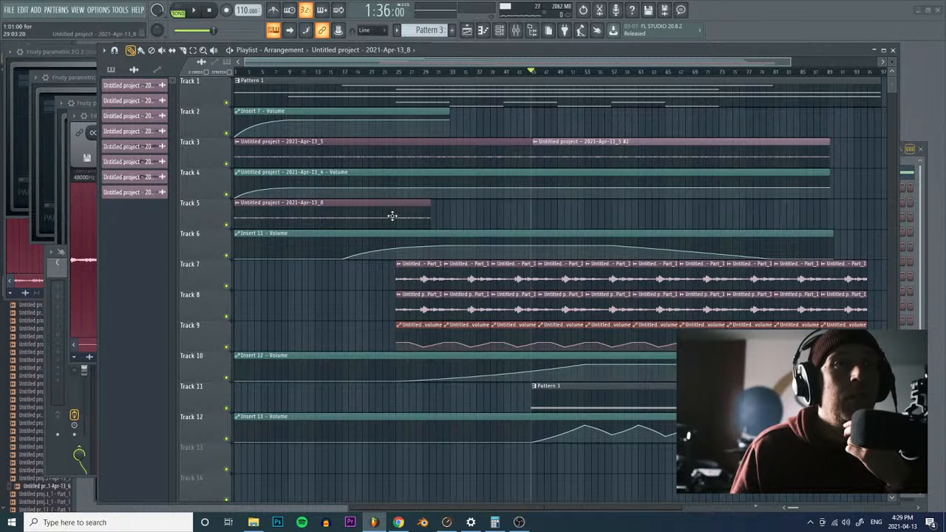
left_click(554, 217)
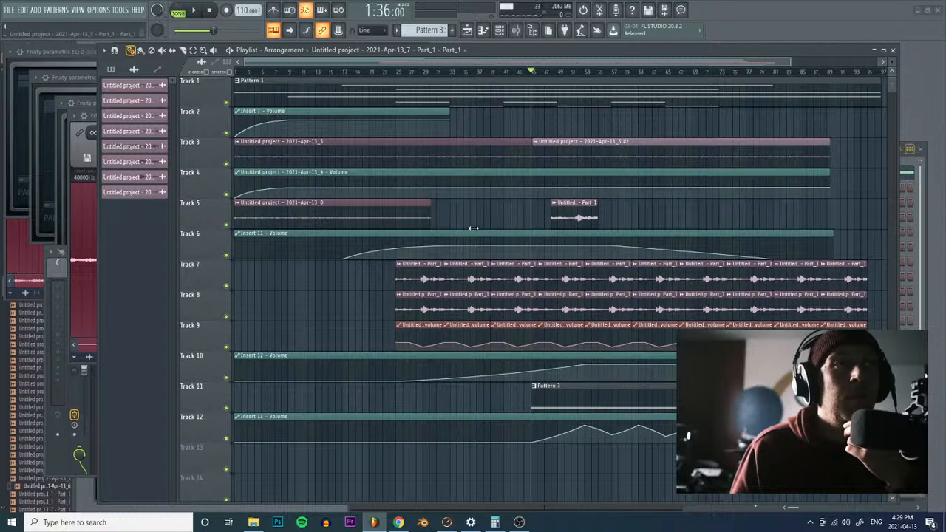
mouse_move(597, 220)
left_mouse_down()
mouse_move(654, 220)
mouse_move(596, 228)
left_mouse_up()
right_click(578, 220)
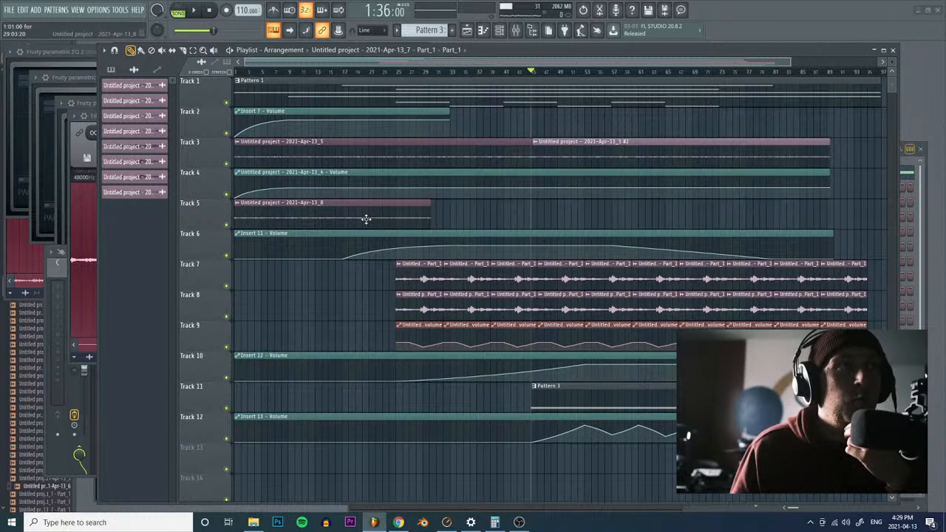
right_click(420, 218)
Step: Play the section before bar 45 and solo mixer Inserts 5 and 6
key("space")
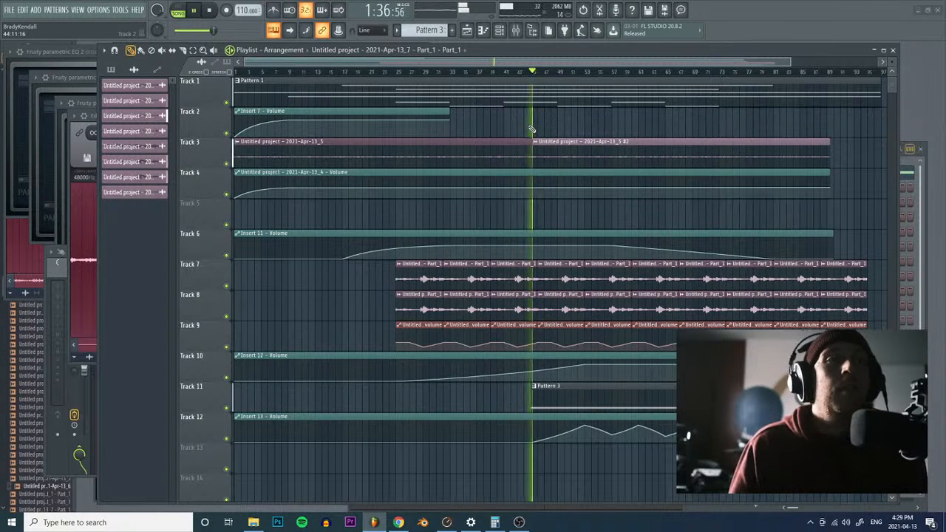
key("space")
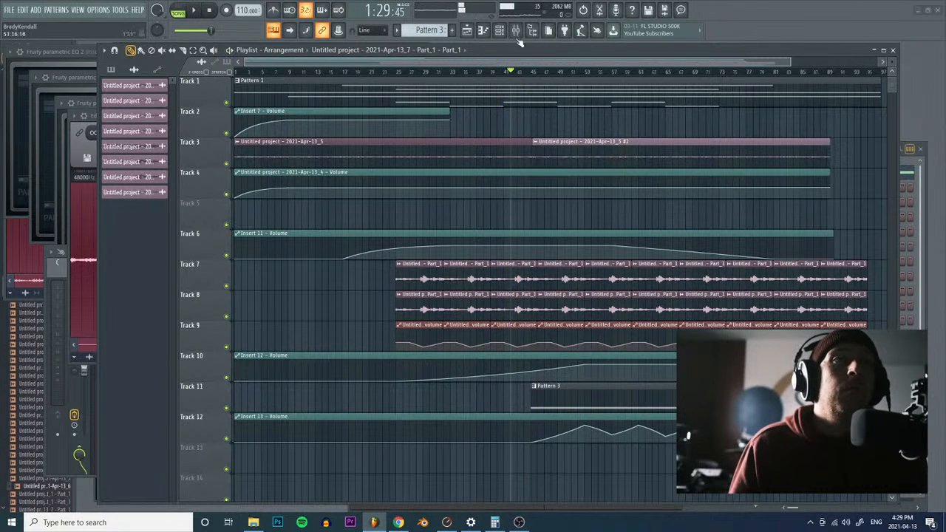
left_click(515, 31)
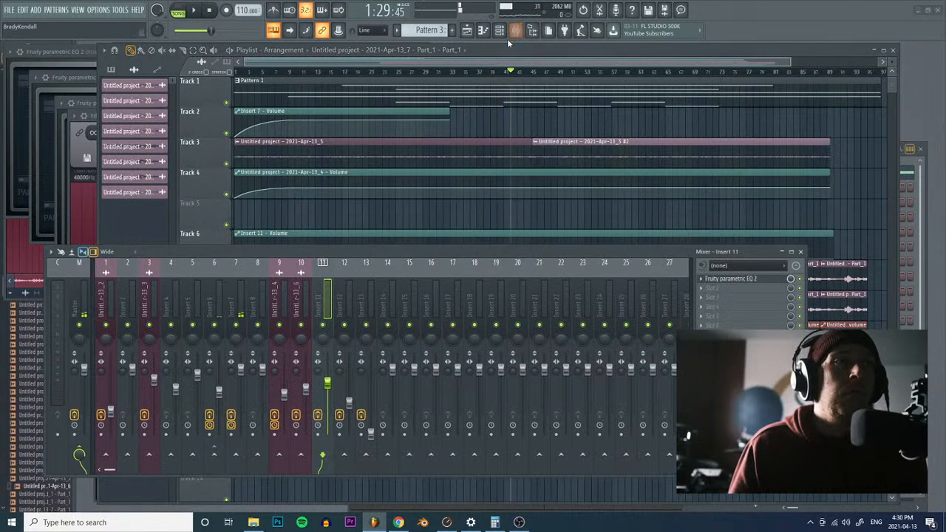
right_click(214, 325)
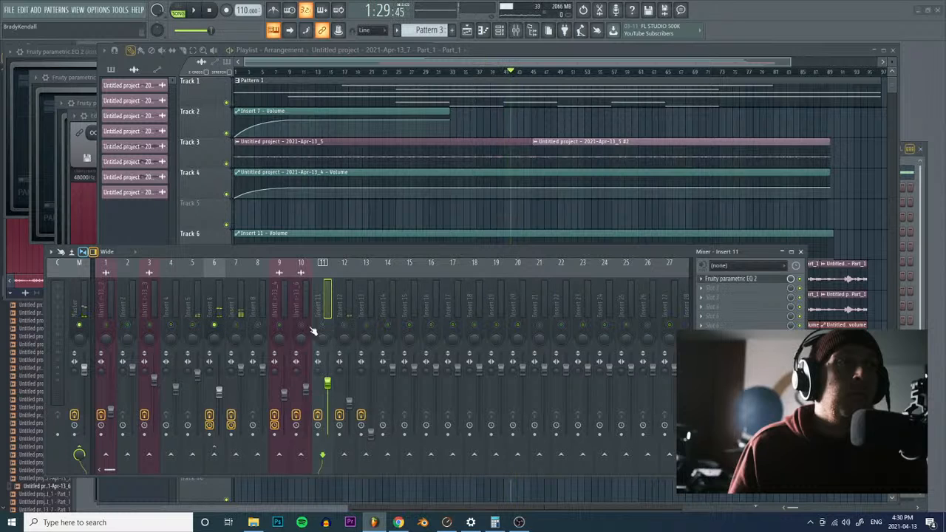
key("space")
left_click(195, 325)
key("space")
Step: Lower Insert 5's volume during playback and unsolo the mixer tracks
left_click(197, 311)
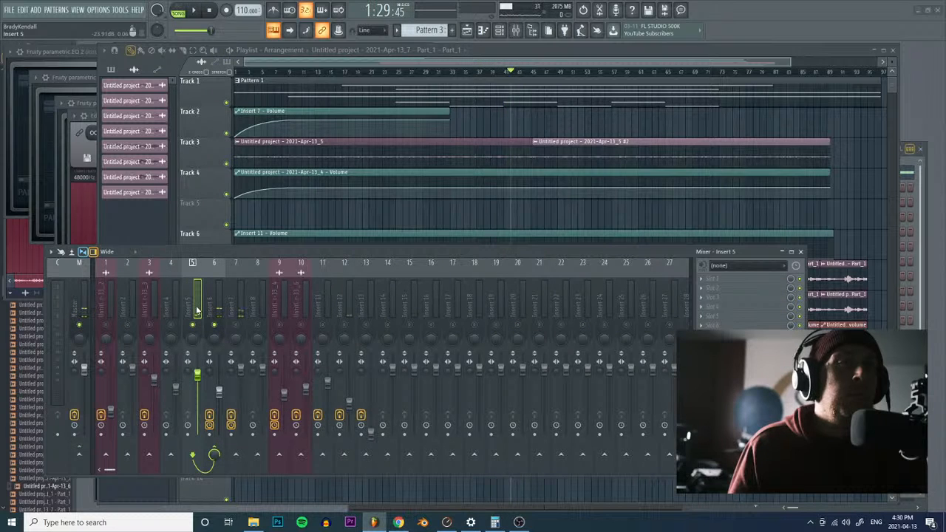
key("space")
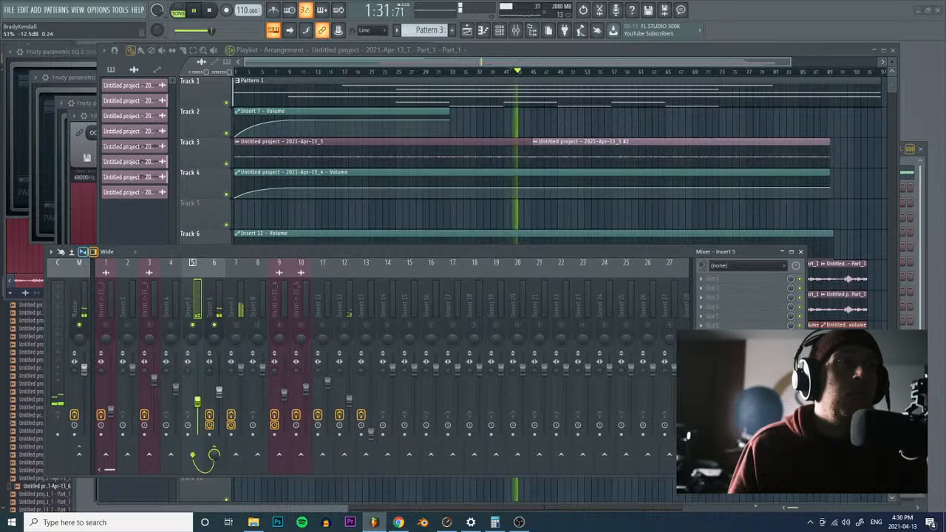
right_click(236, 326)
right_click(236, 326)
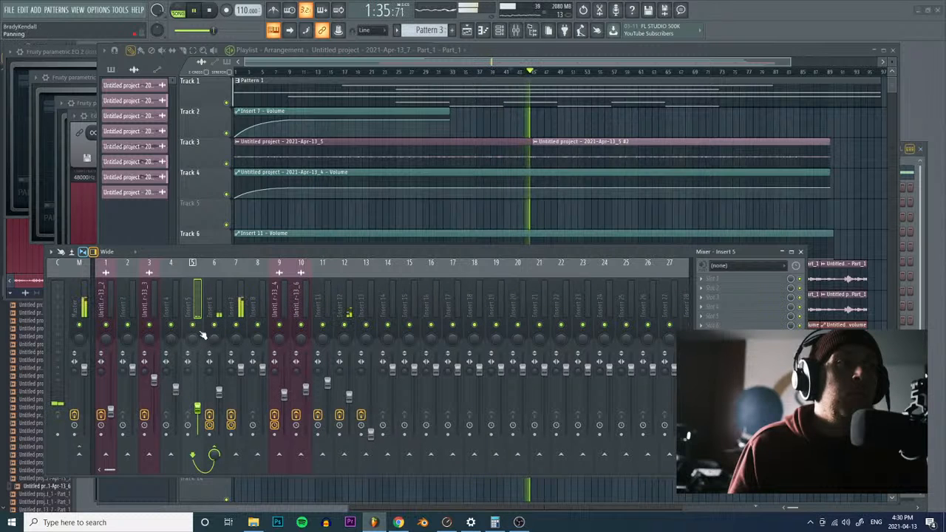
Step: Listen to the full mix past bar 45 in the playlist, bring up the channel rack, and stop playback
left_click(538, 64)
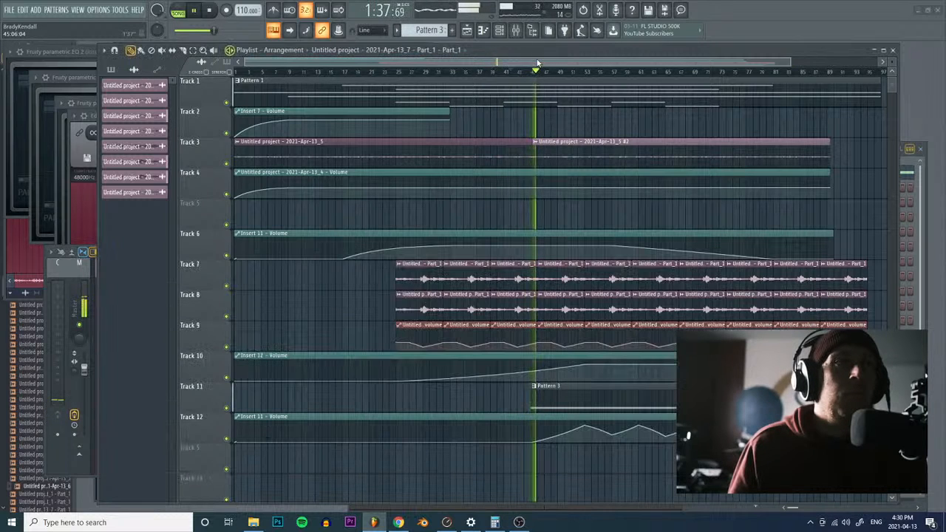
scroll(546, 190, "down", 1)
scroll(547, 190, "up", 1)
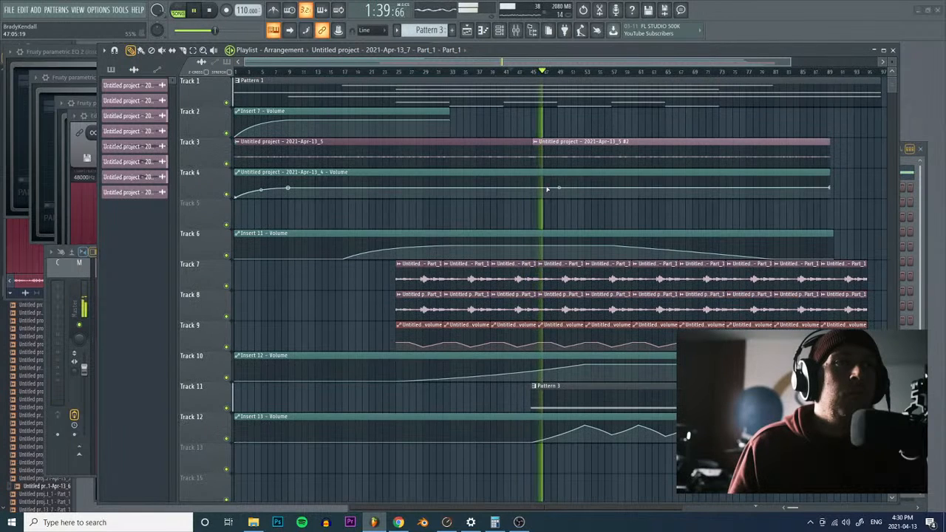
left_click(910, 165)
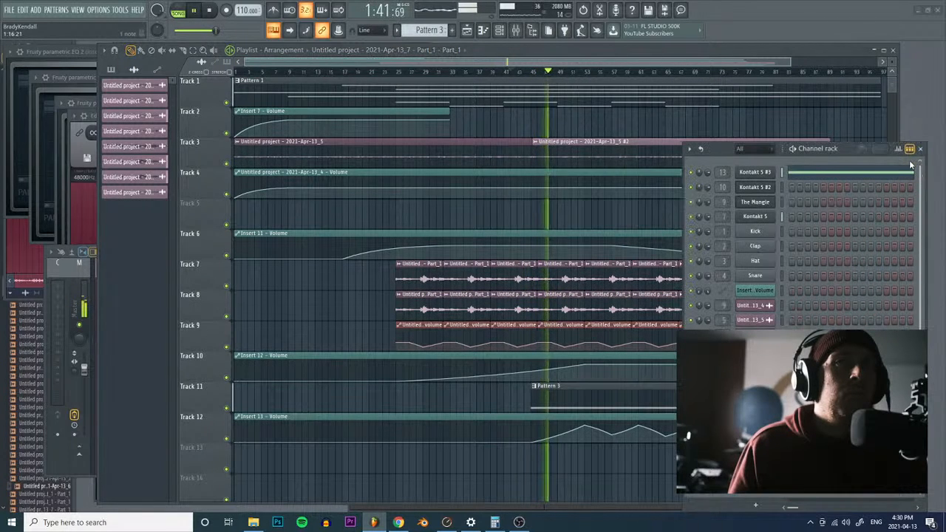
key("space")
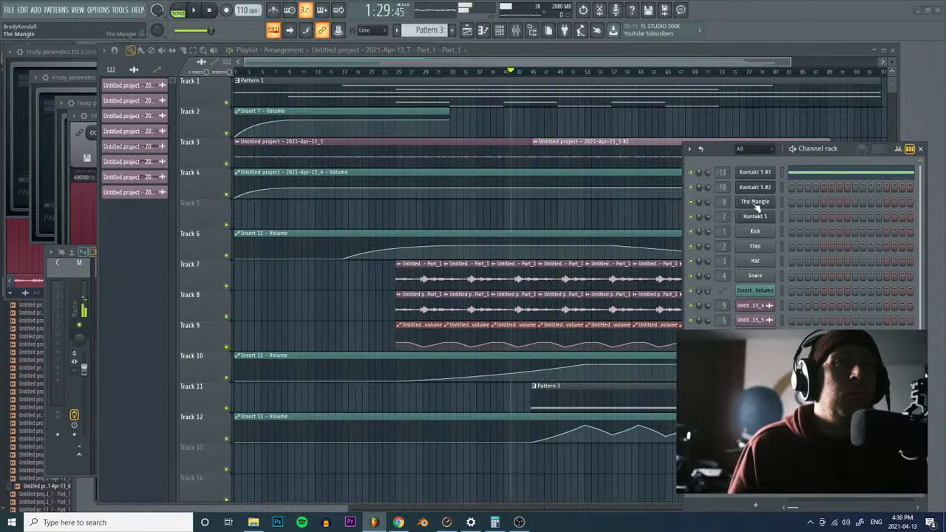
Step: Open The Mangle, select mixer track 9, and enable and audition its first Edison recording
left_click(755, 202)
left_click(515, 30)
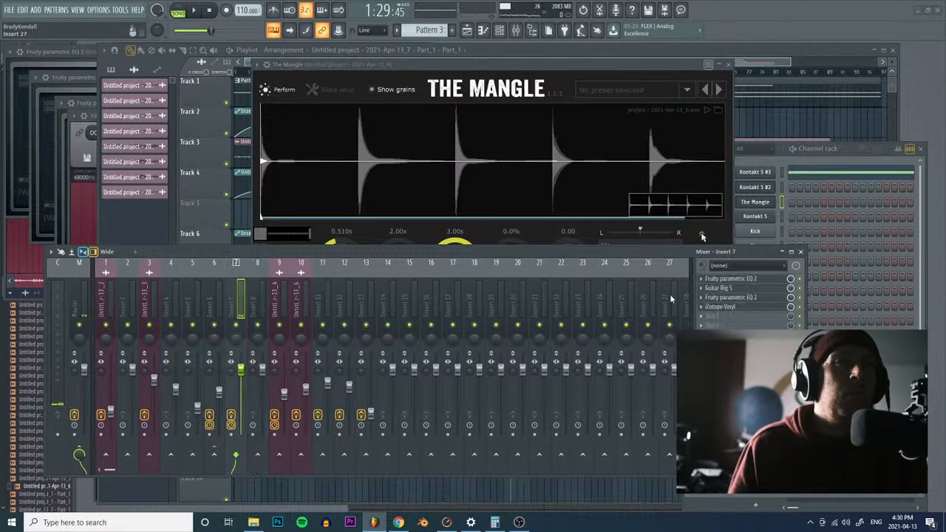
left_click(259, 311)
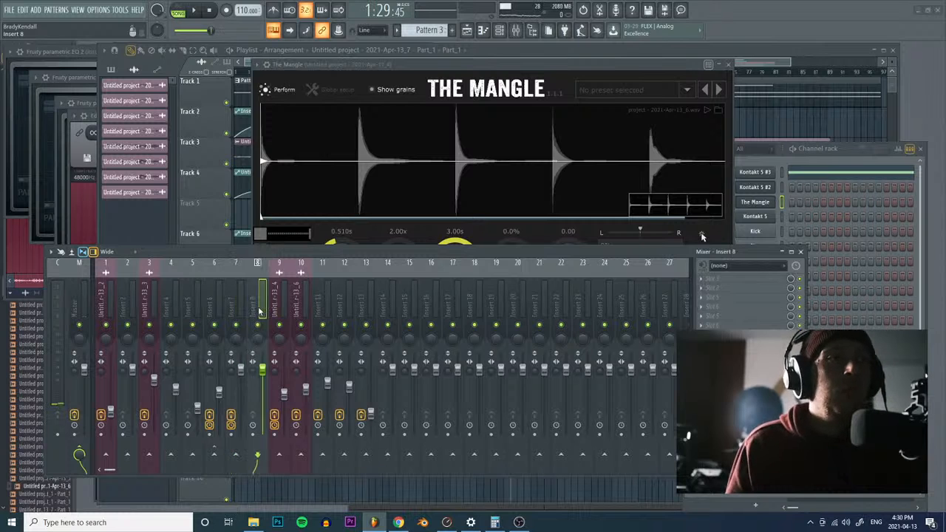
left_click(279, 310)
left_click(732, 289)
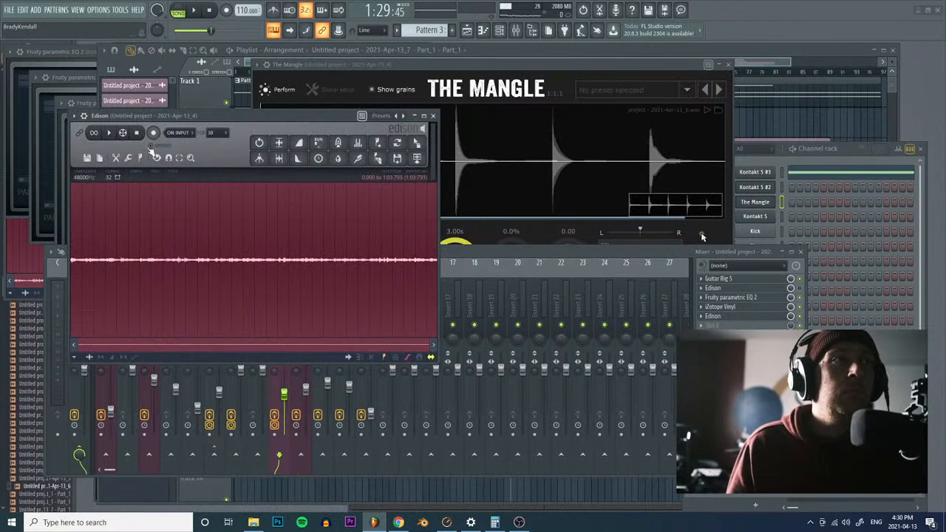
left_click(799, 289)
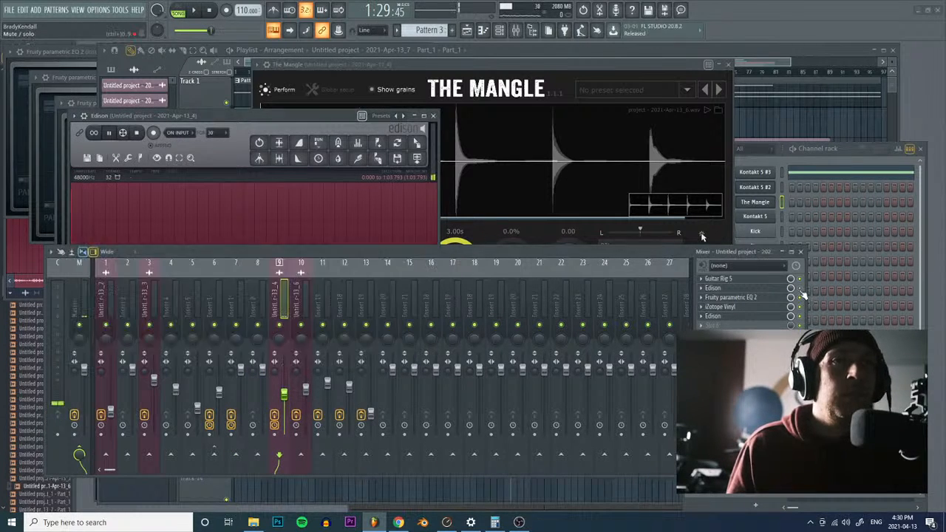
left_click(182, 119)
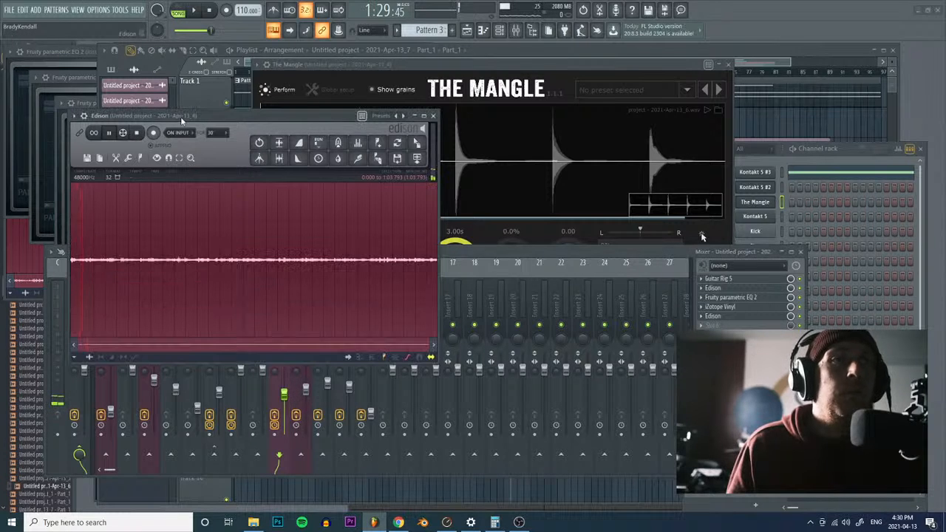
Step: Send the recording from track 9's second Edison to the playlist as an audio clip and delete the unneeded audio channel
left_click(735, 319)
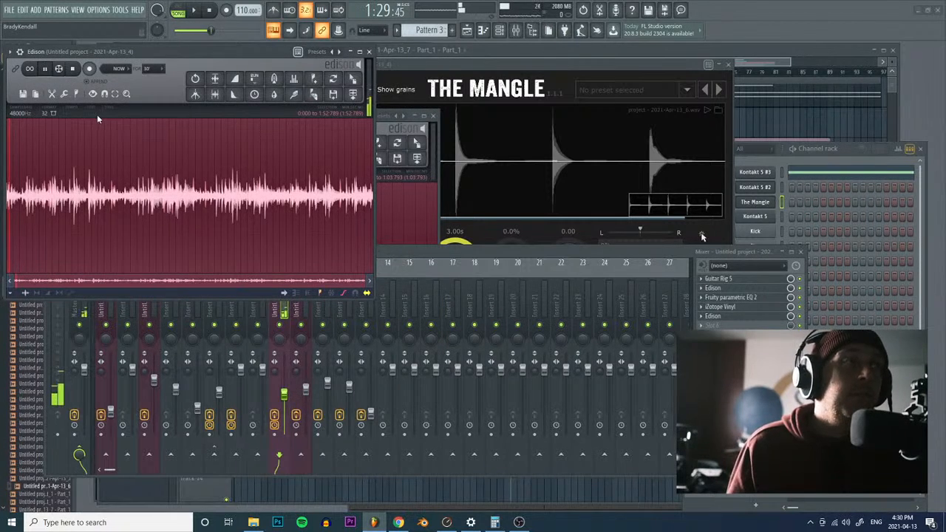
left_click(353, 95)
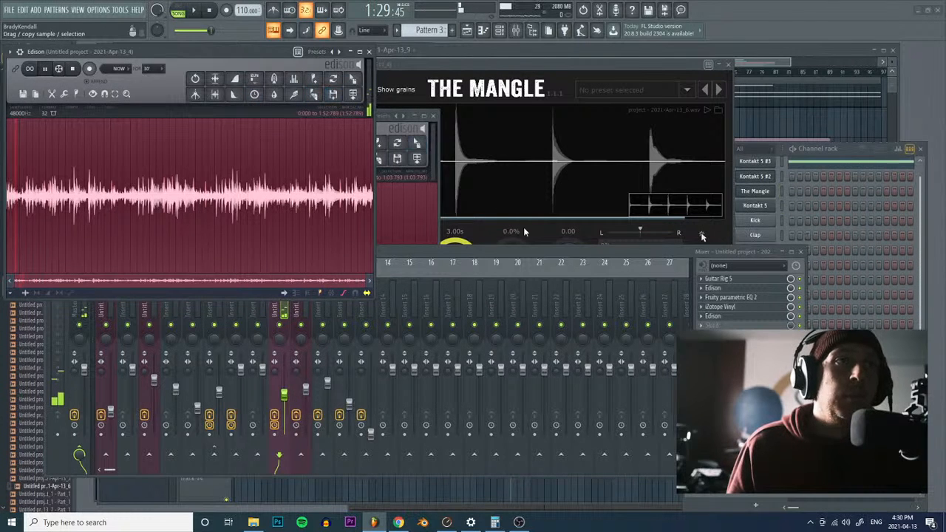
left_click(505, 253)
left_click(845, 147)
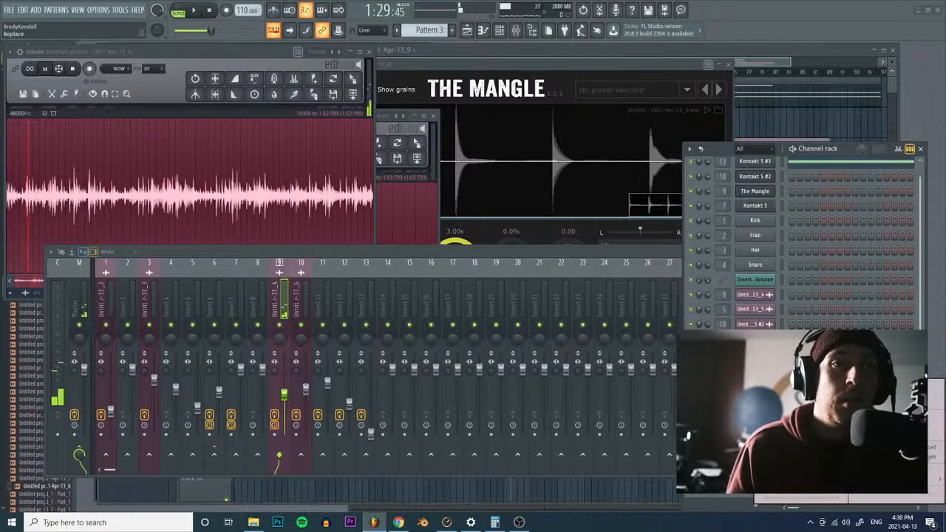
key("alt+Delete")
left_click(522, 287)
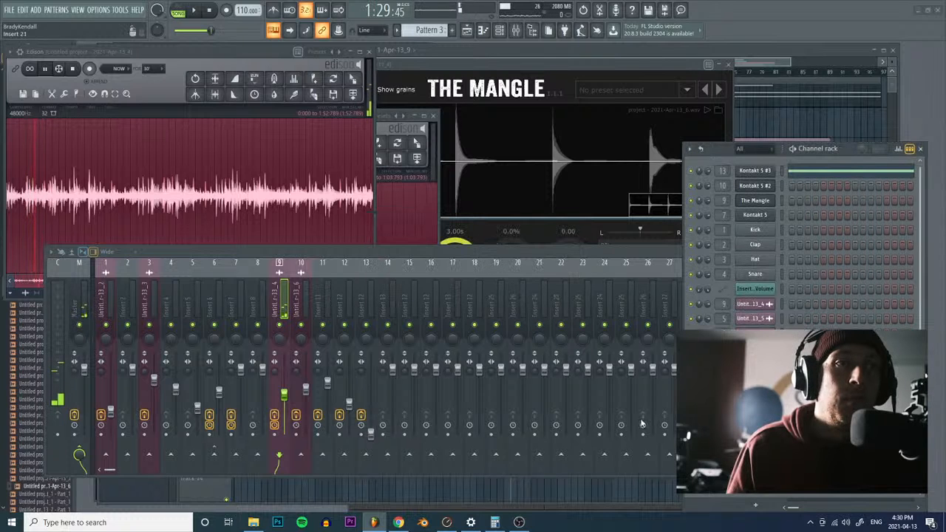
Step: Play the arrangement with the new clip, then slice the Track 5 clip at about bar 5 and delete the remainder
key("Right")
key("Right")
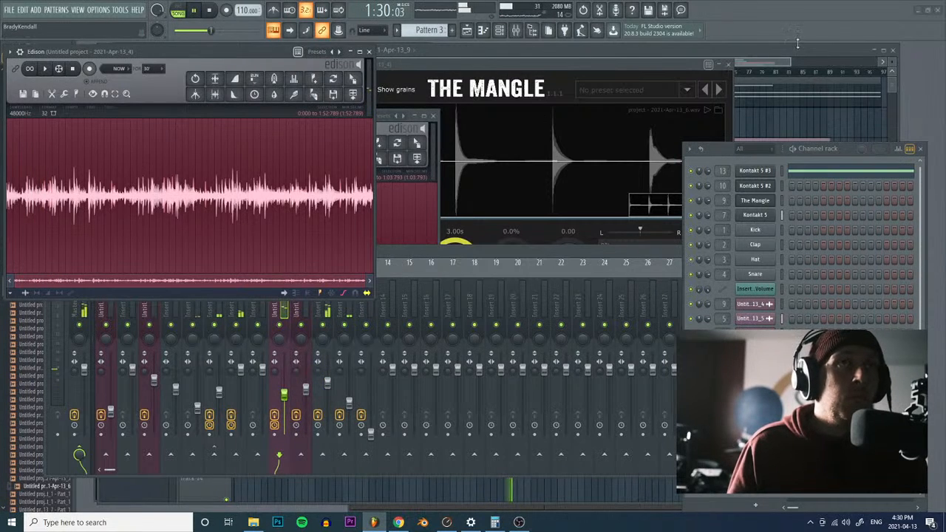
key("F5")
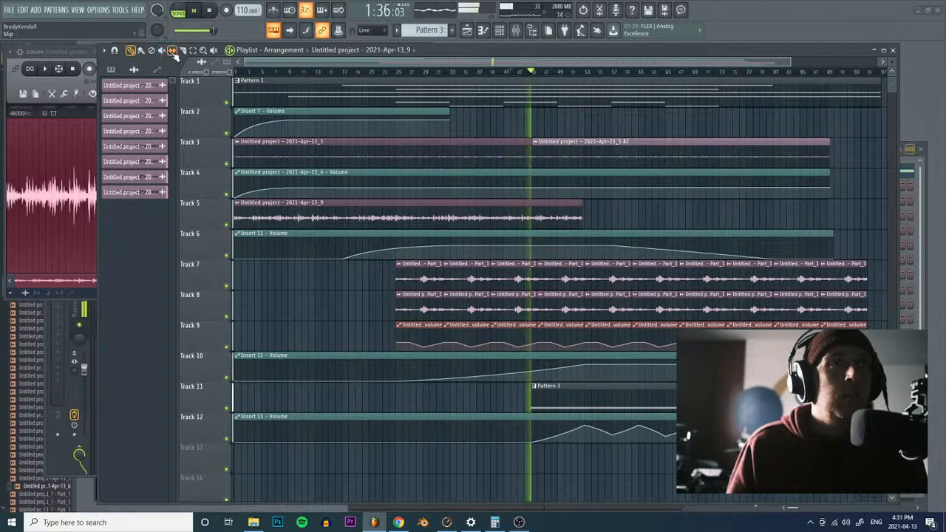
key("space")
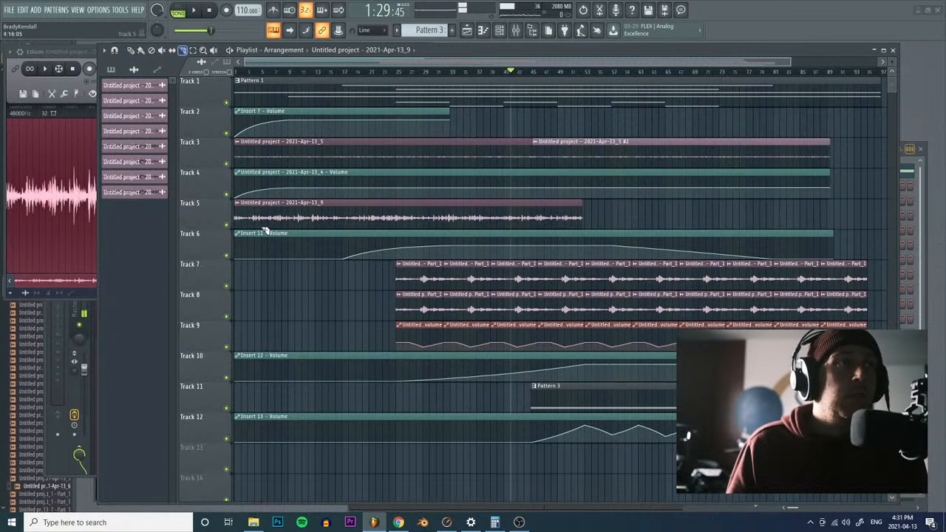
left_click(264, 211)
left_click(132, 53)
right_click(266, 203)
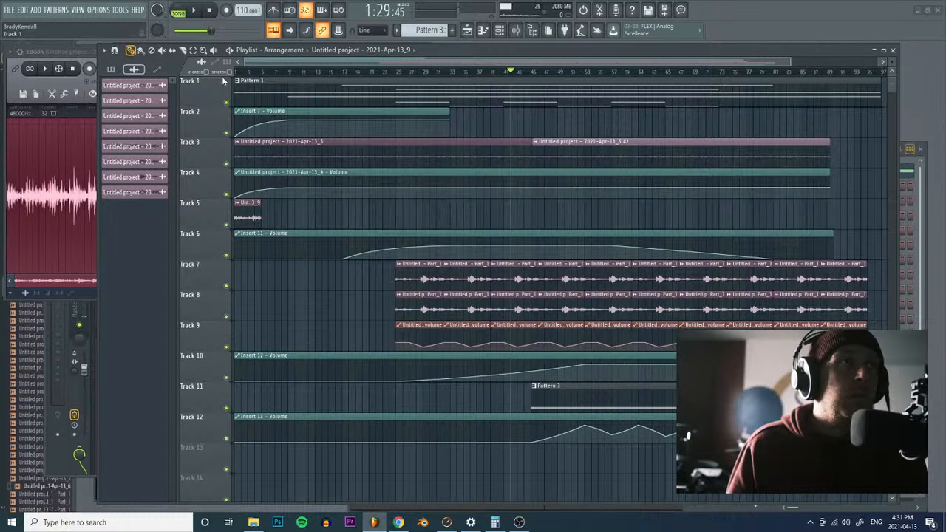
Step: Extend the trimmed Track 5 audio clip back out to a length of 89 bars and play the arrangement briefly
left_click_drag(260, 212, 833, 215)
key("space")
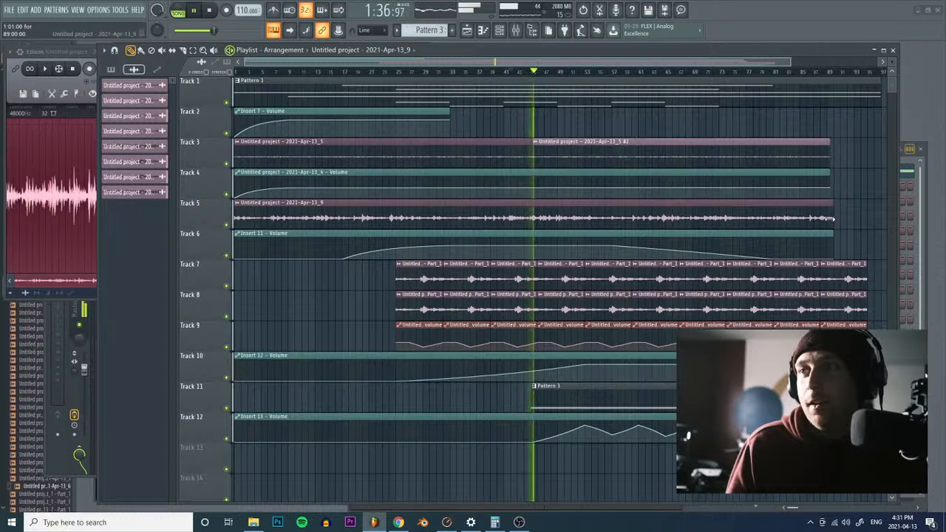
key("space")
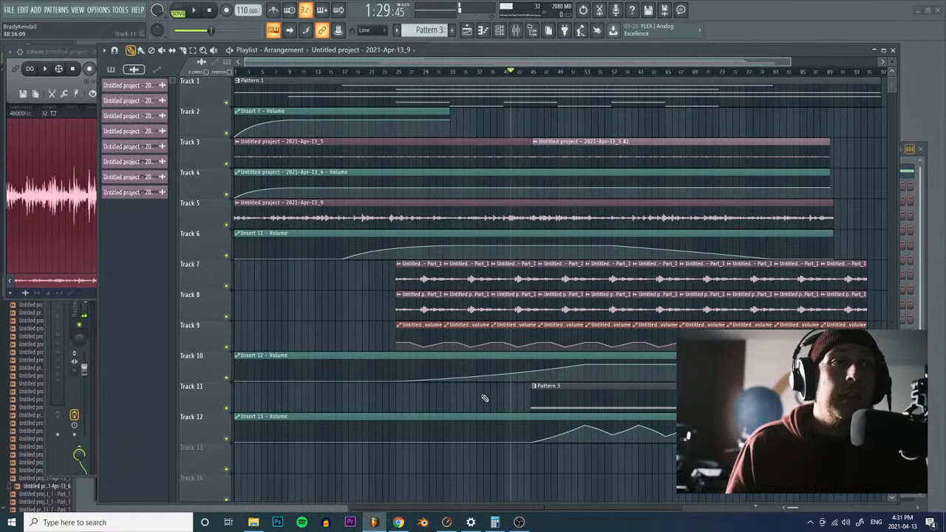
Step: Place a copy of the Insert 13 - Volume automation on Track 13, make it unique, and delete it again
left_click(238, 416)
mouse_move(241, 417)
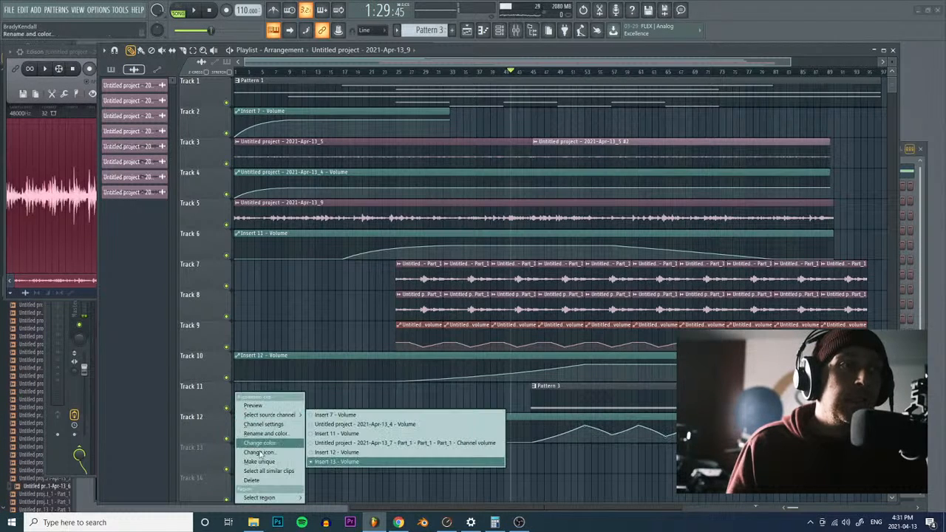
left_click(330, 415)
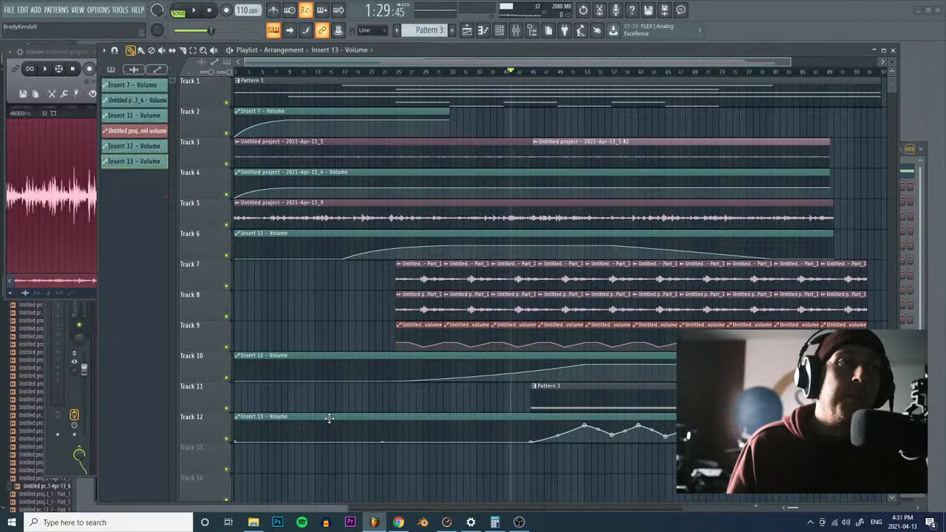
left_click(240, 452)
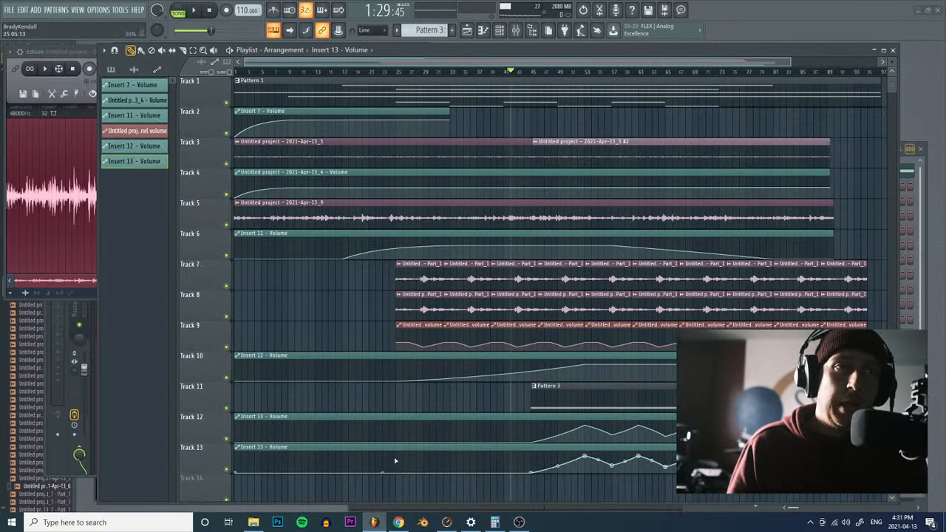
left_click(237, 447)
left_click(269, 463)
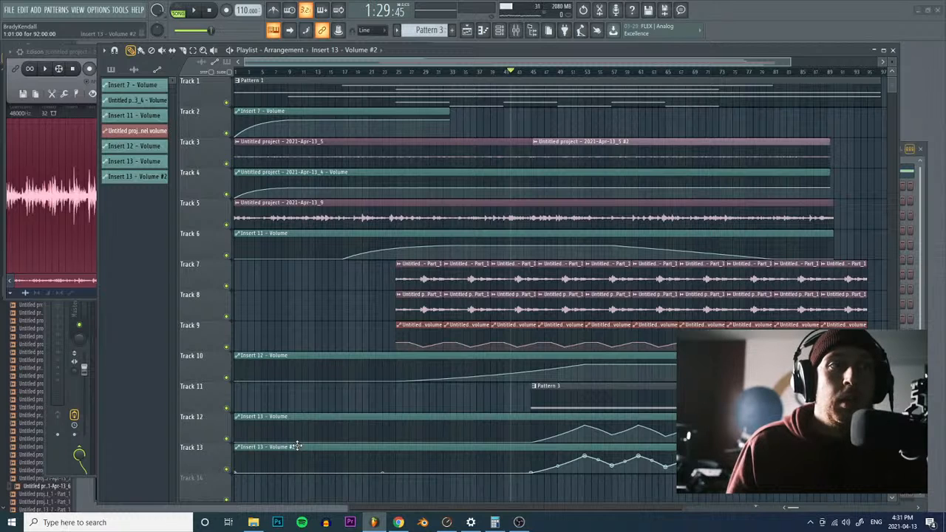
right_click(296, 446)
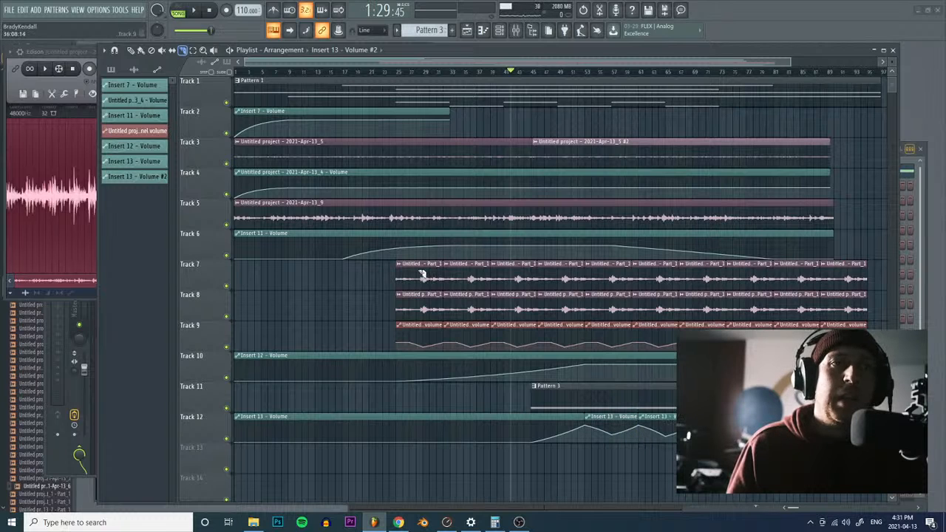
Step: Make the Track 12 automation slice between bars 53 and 61 unique and put its altered volume curve in place
left_click(606, 416)
left_click(589, 460)
left_click(589, 448)
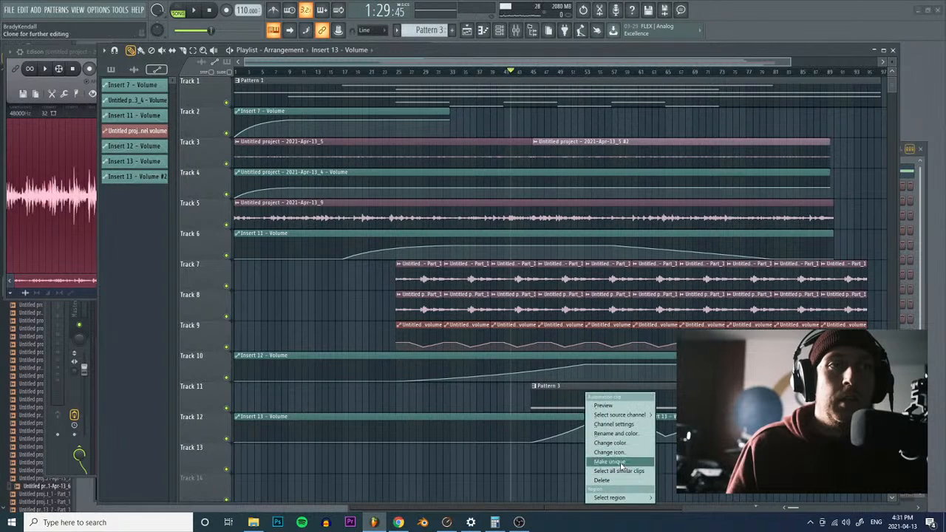
left_click(609, 462)
left_click_drag(604, 463, 611, 416)
right_click(618, 456)
right_click(611, 417)
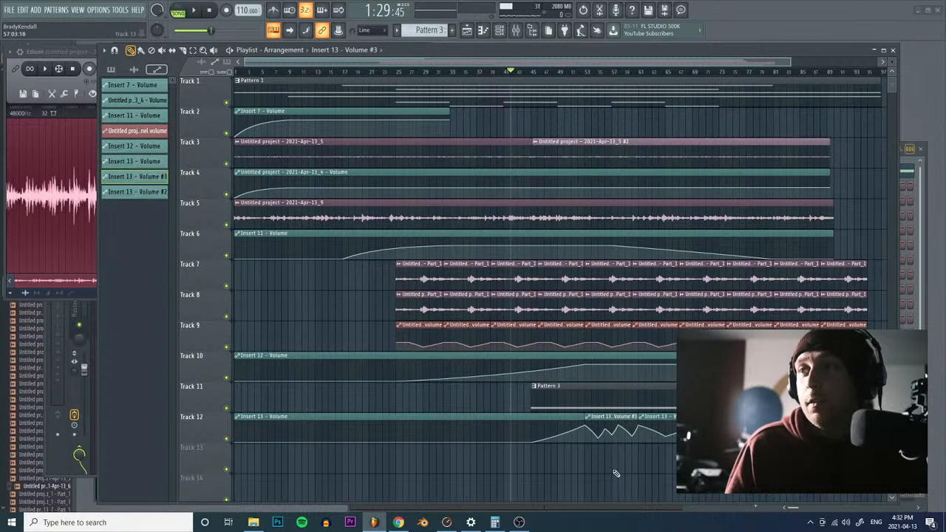
Step: Delete the unique and leading automation slices on Track 12 and extend the remaining Insert 13 - Volume clip back to bar 1
right_click(617, 418)
left_click_drag(640, 418, 584, 420)
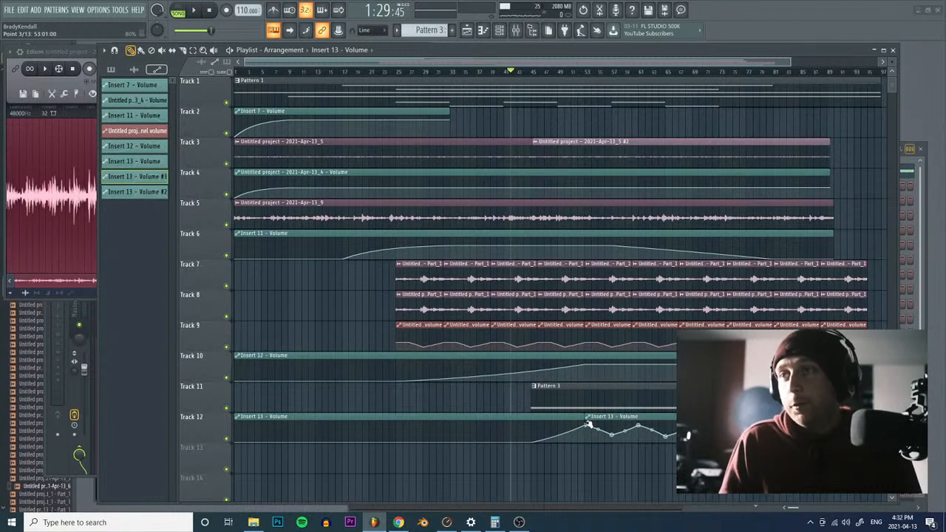
right_click(563, 424)
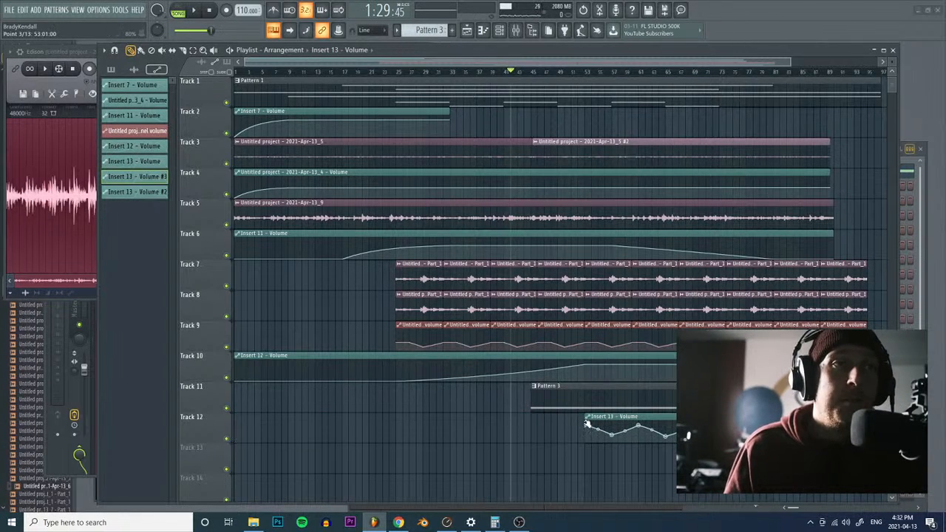
left_click_drag(584, 419, 215, 424)
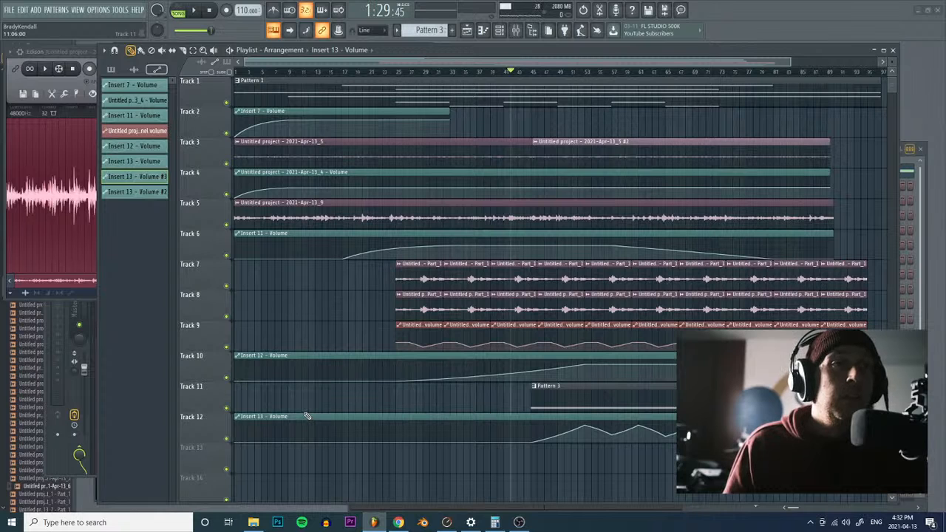
Step: Play the arrangement briefly, place a copy of Track 5's recording at the start of Track 13, and make it unique as a sample
key("space")
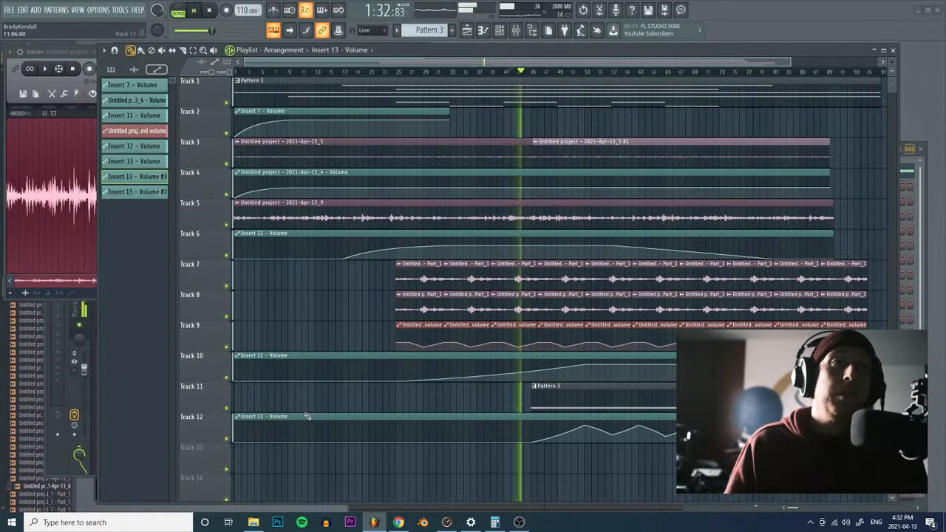
key("space")
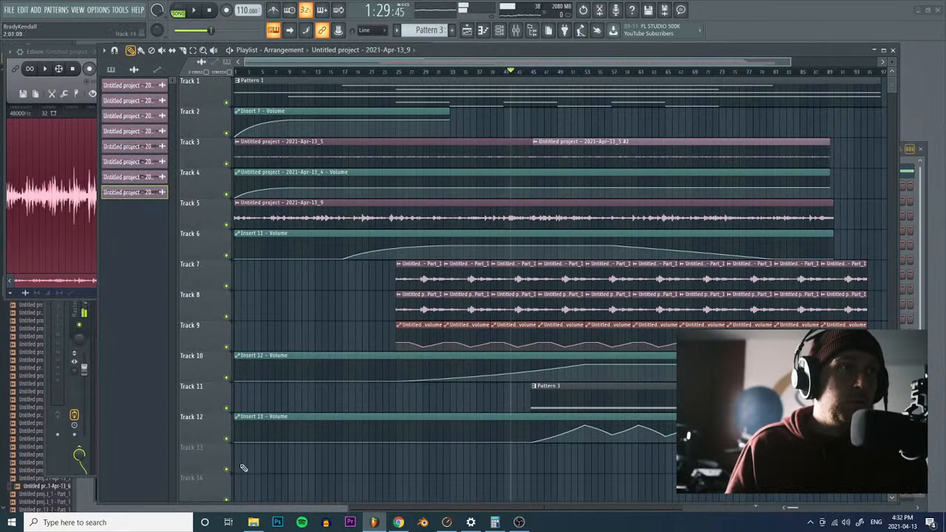
left_click(245, 469)
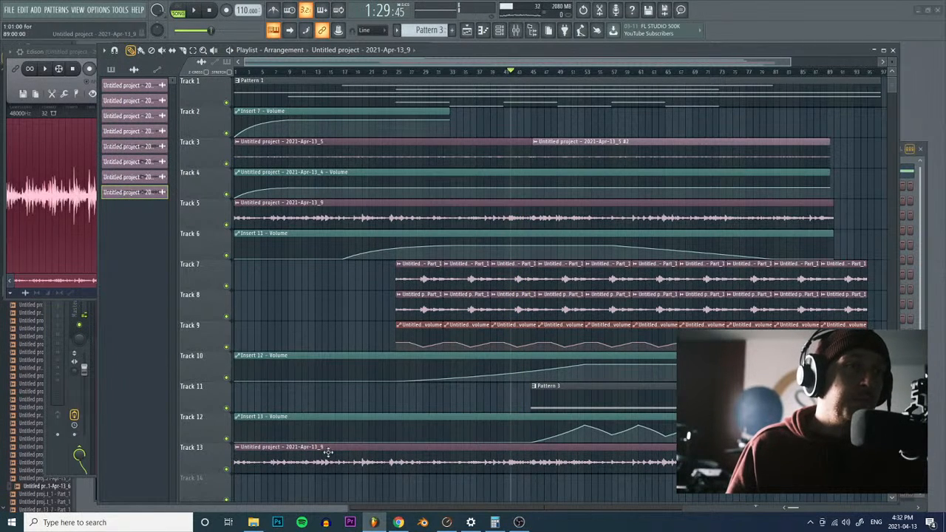
left_click(236, 447)
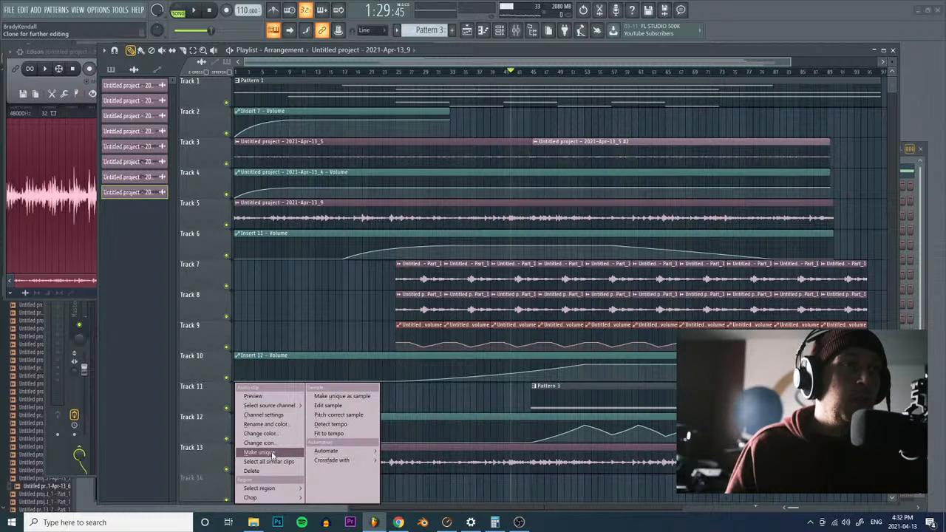
left_click(342, 396)
left_click(659, 401)
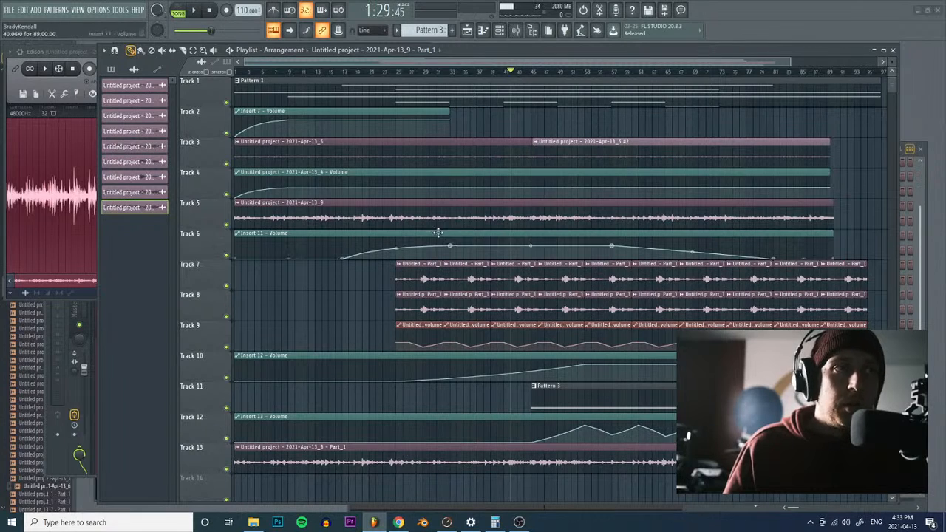
Step: Load Edison into the first effect slot of mixer insert 14
left_click(523, 30)
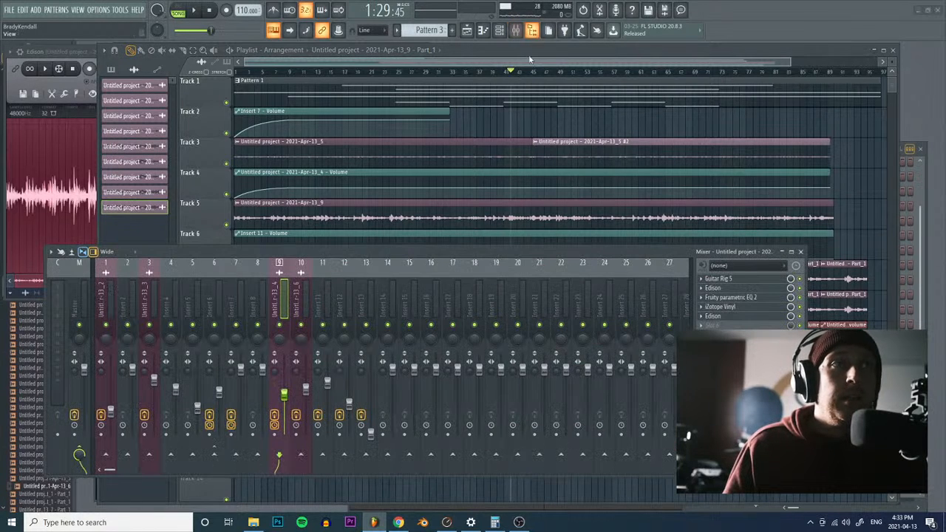
left_click(386, 316)
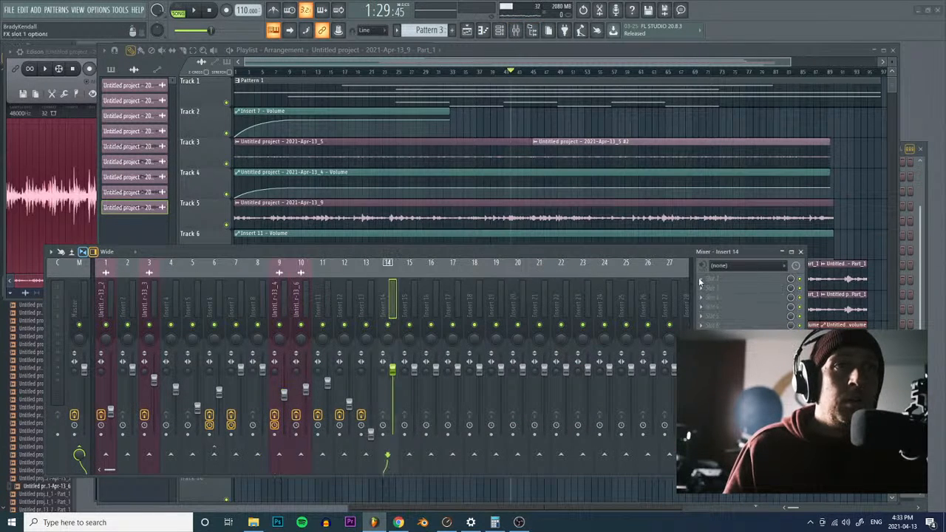
left_click(703, 283)
Step: Load the Track 13 clip's unique sample from its channel settings into insert 14's Edison, stop playback, and close the channel settings
left_click(581, 57)
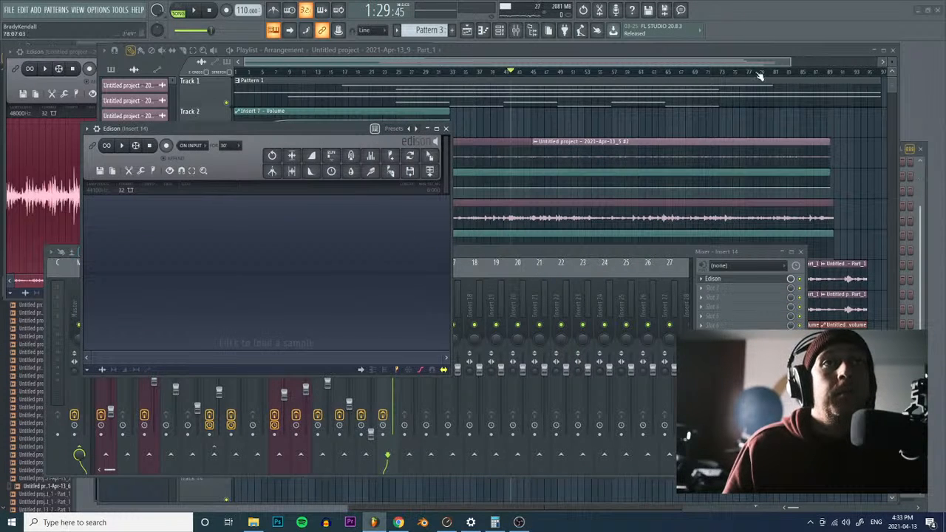
left_click(740, 59)
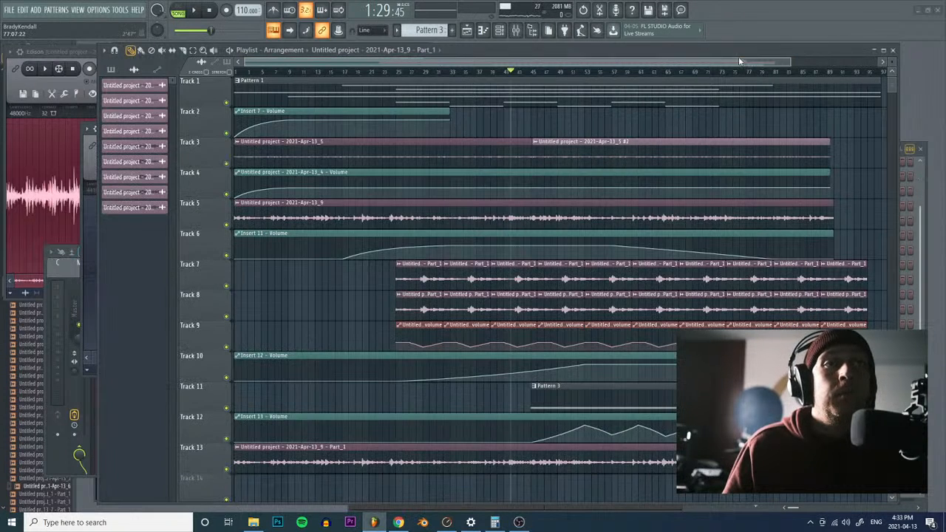
left_click(922, 242)
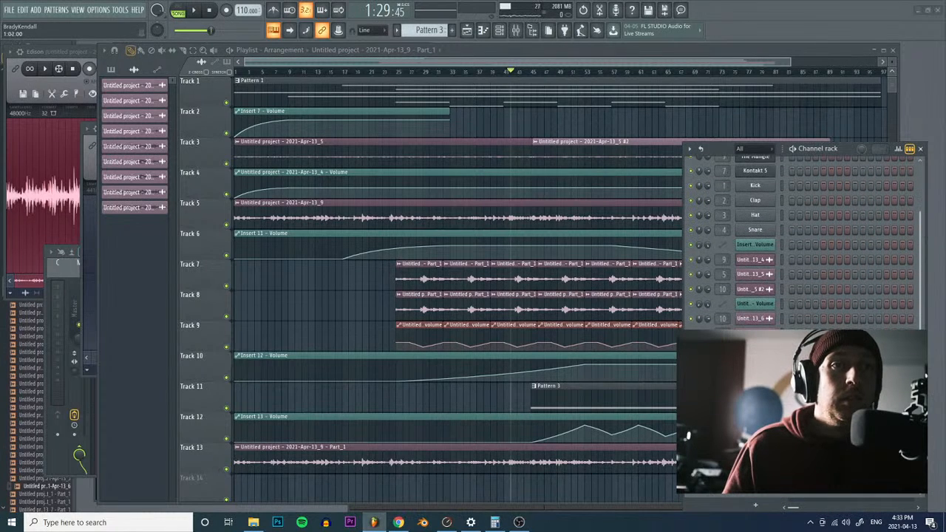
left_click(772, 486)
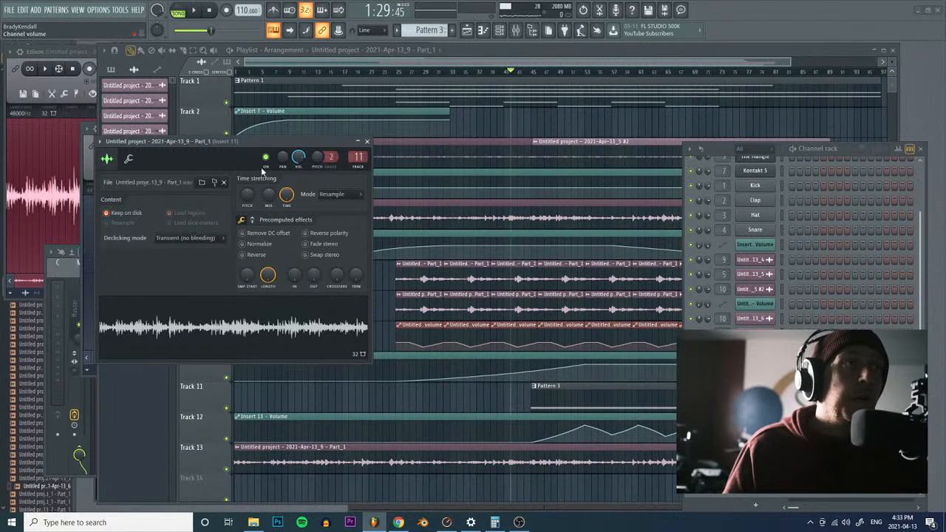
left_click(87, 153)
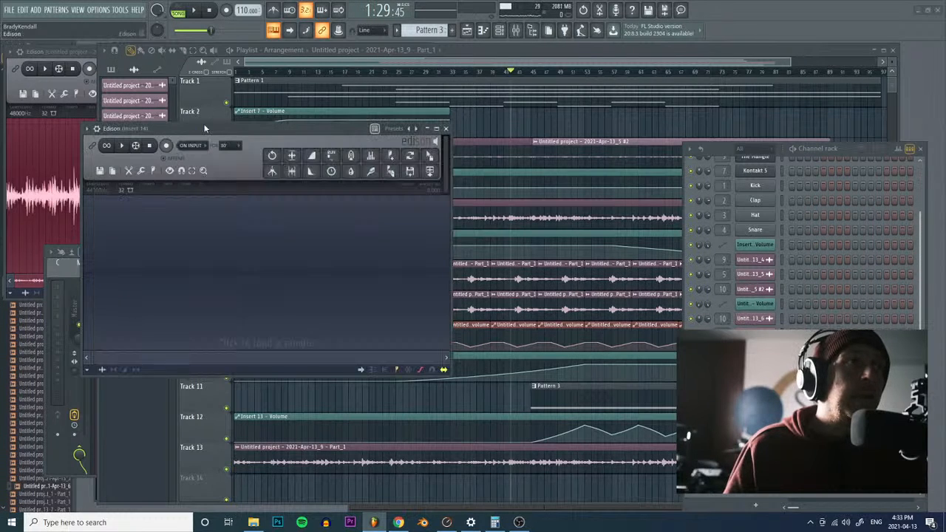
left_click_drag(206, 129, 509, 150)
left_click_drag(288, 327, 526, 325)
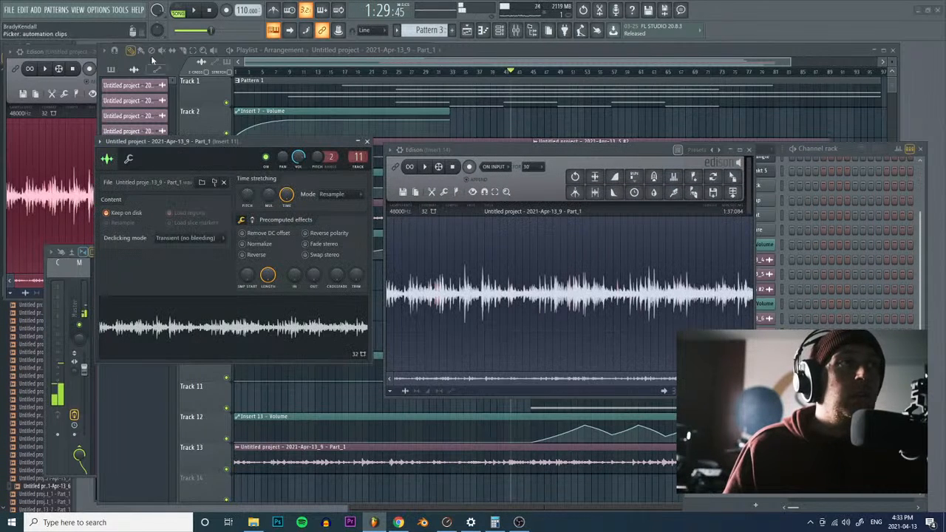
left_click(209, 11)
left_click_drag(292, 143, 248, 157)
left_click(322, 155)
left_click_drag(508, 155, 286, 146)
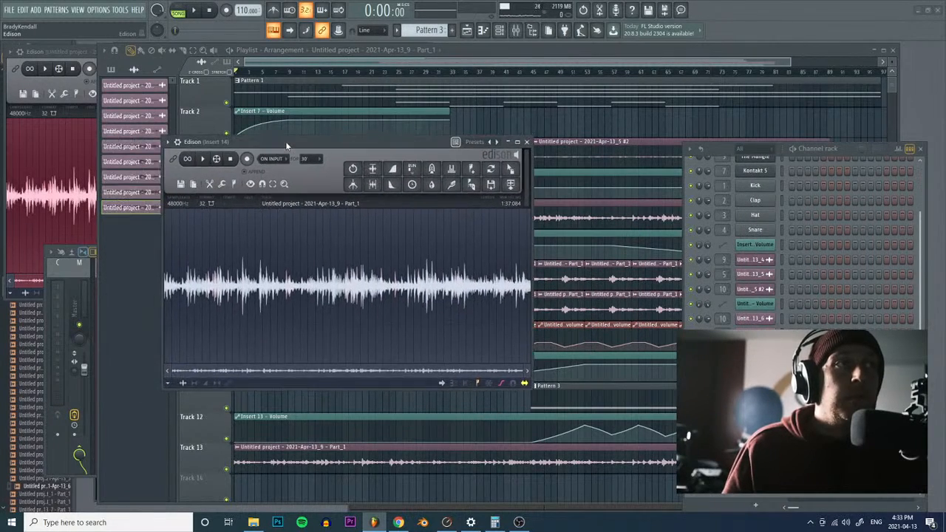
Step: Apply Edison's Blur with its default settings to the whole sample and audition the result
left_click(221, 185)
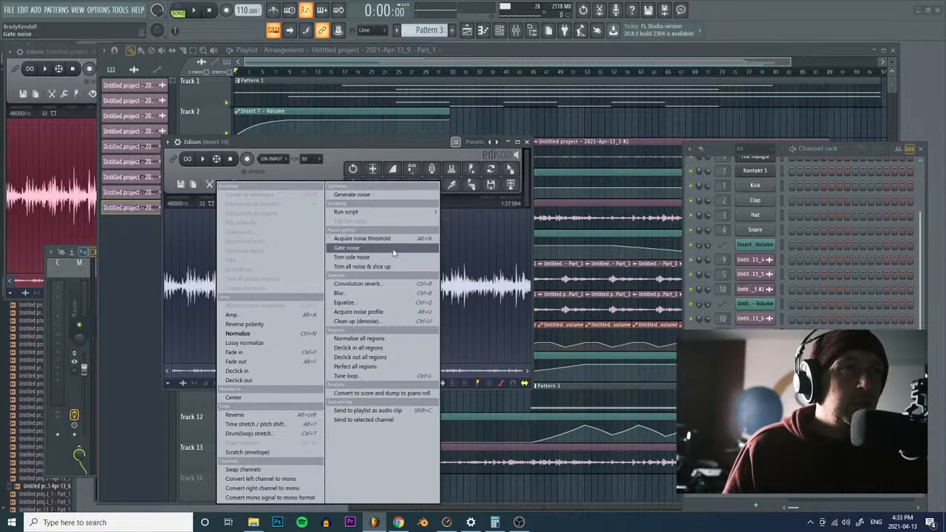
left_click(342, 294)
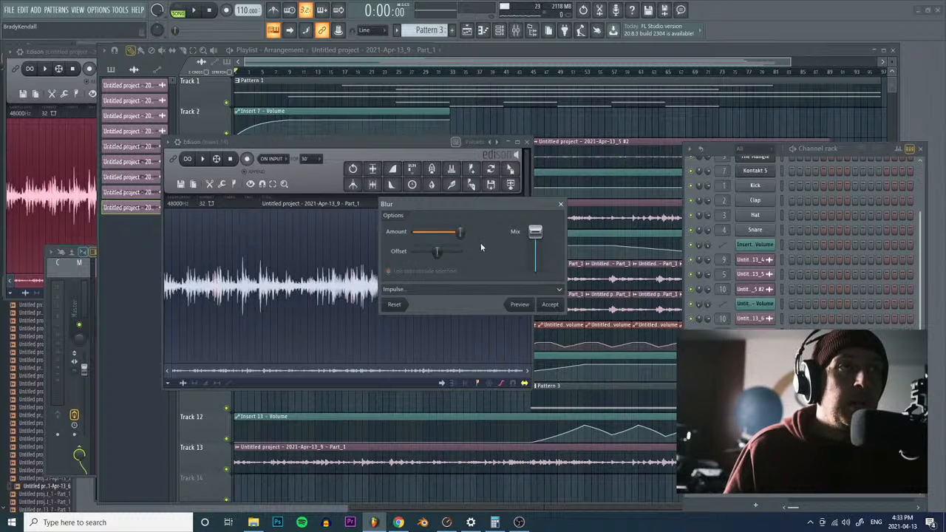
left_click(551, 305)
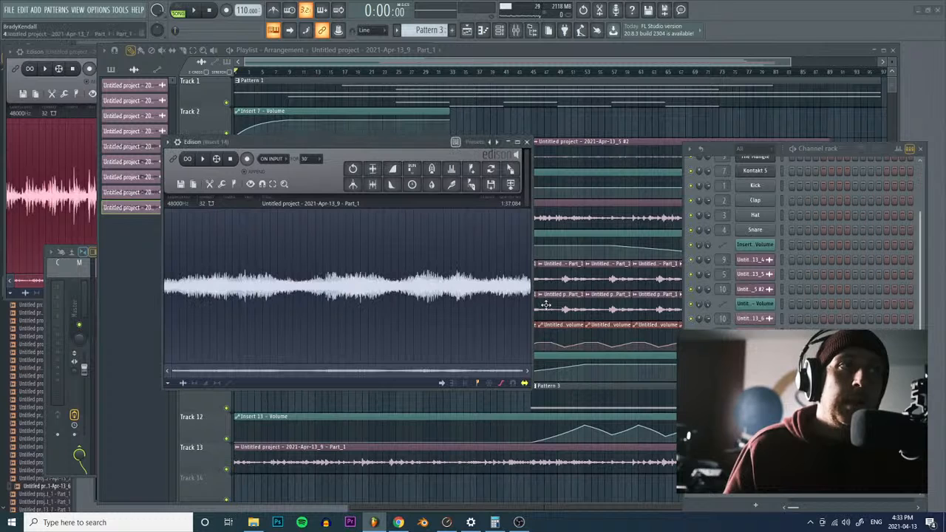
right_click(226, 281)
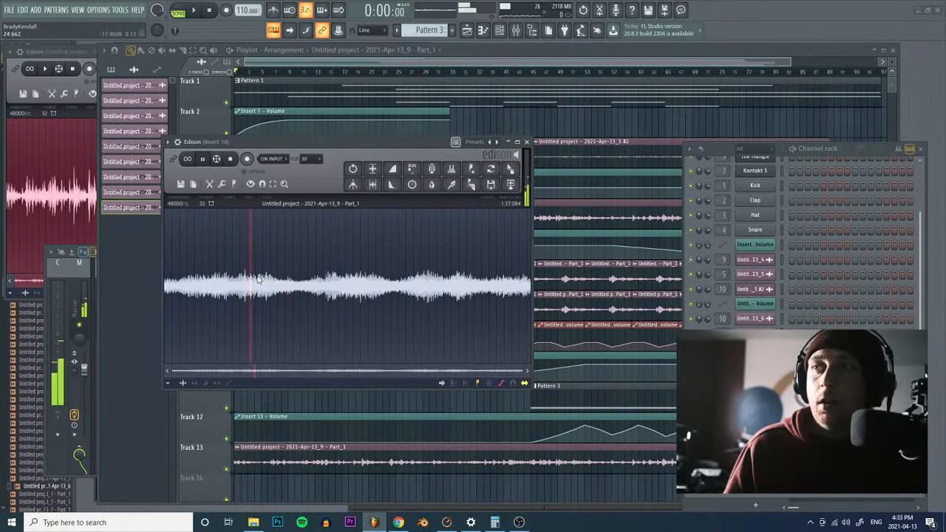
left_click(229, 159)
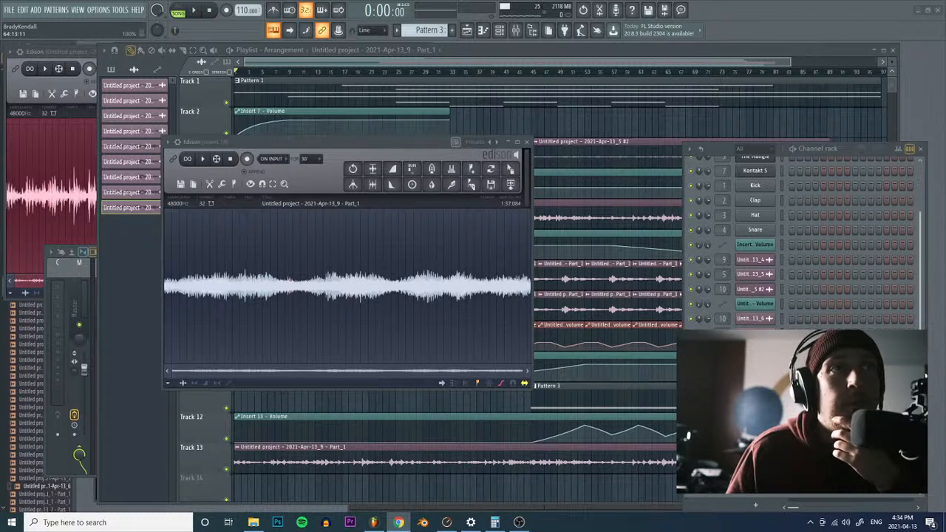
Step: Blur the already blurred sample a second time with the same settings and play it back in Edison
left_click_drag(430, 151, 342, 127)
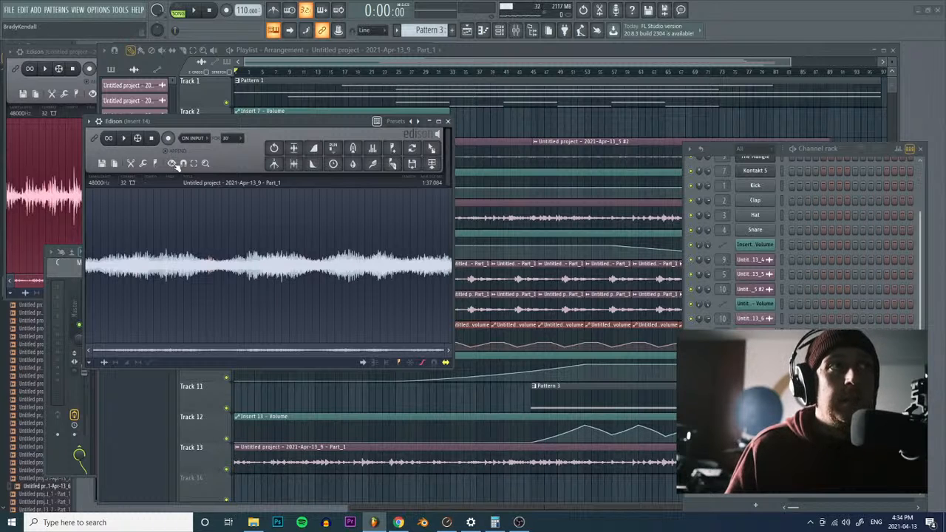
left_click(148, 165)
left_click(138, 164)
mouse_move(144, 164)
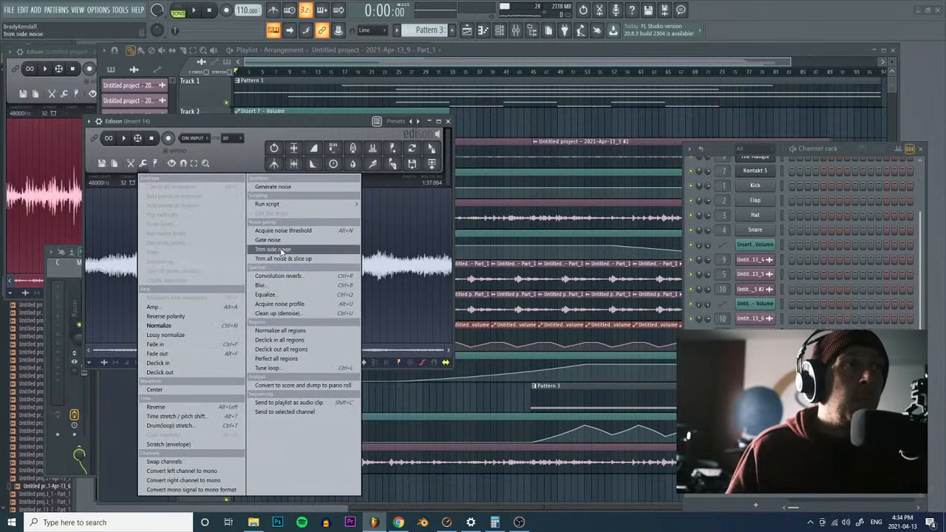
left_click(261, 285)
left_click(548, 306)
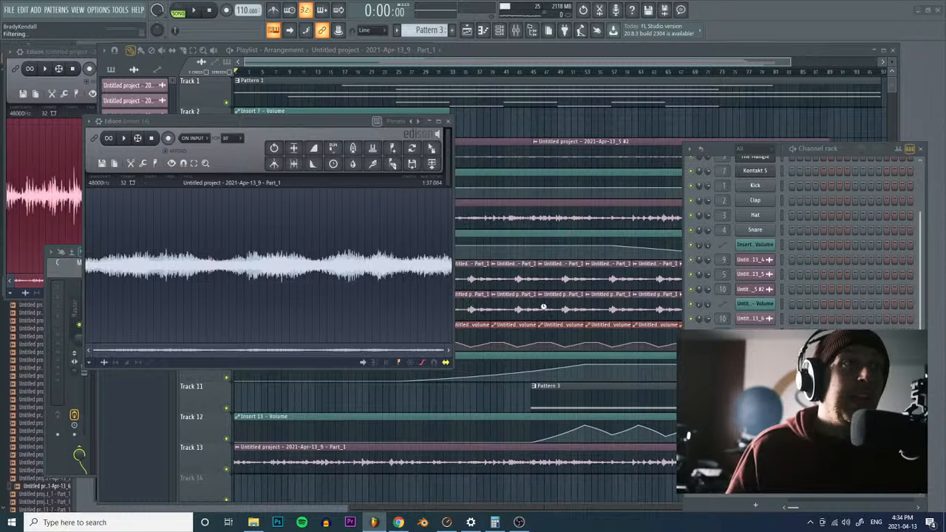
key("space")
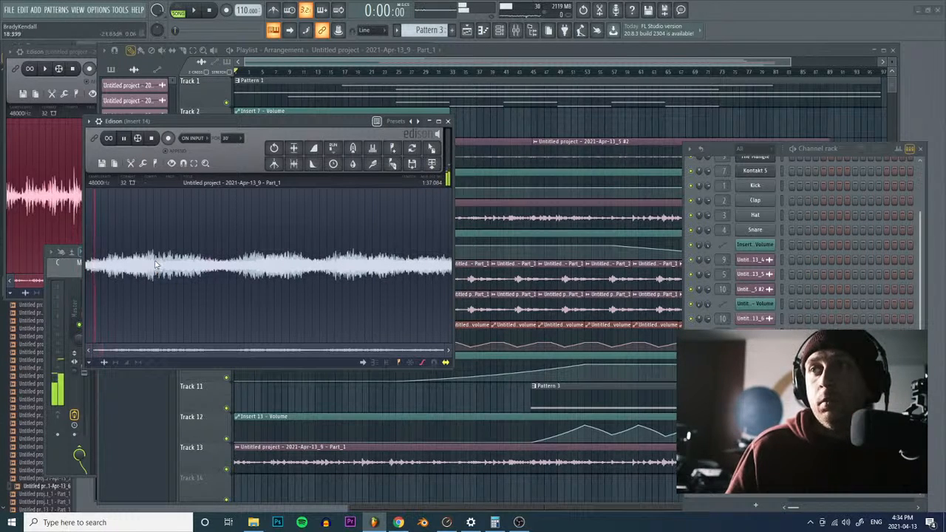
Step: Audition the middle of the blurred sample in Edison, then replace the old Track 13 clip with the blurred audio sent to the playlist
left_click(268, 275)
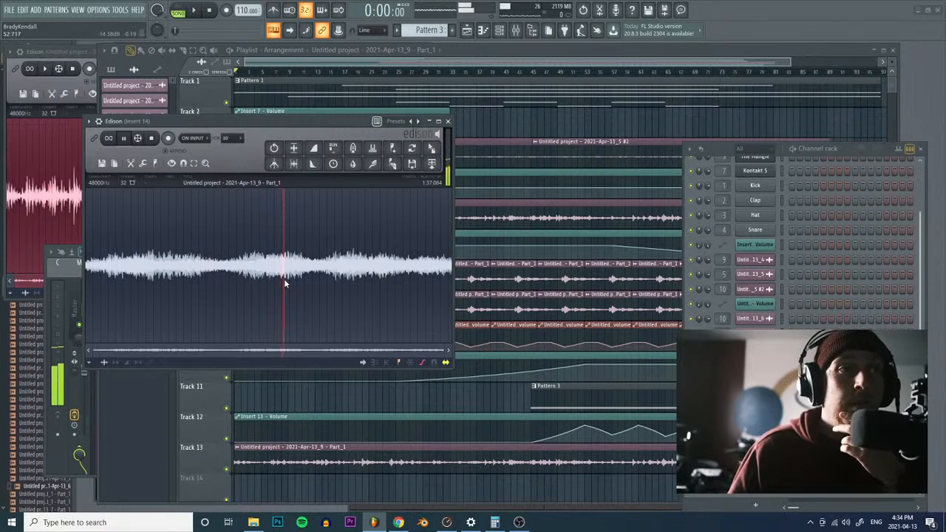
left_click(121, 167)
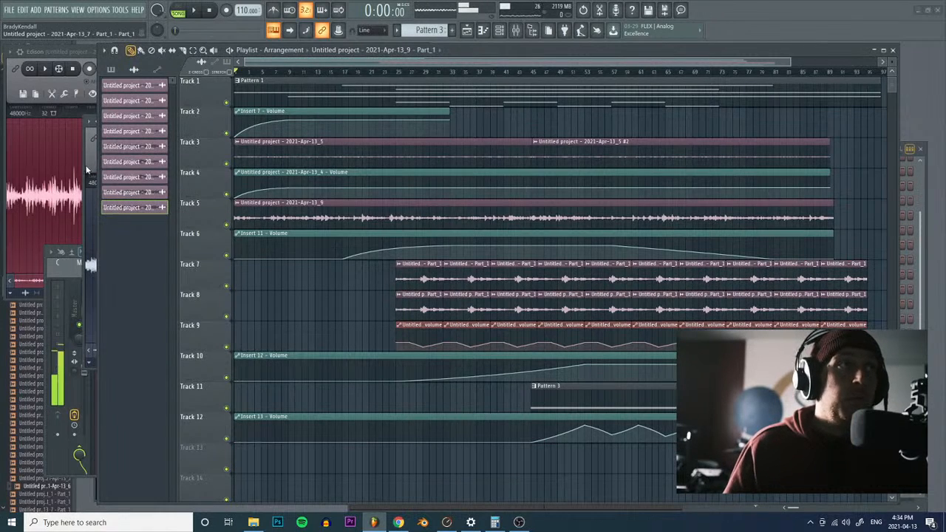
left_click(87, 170)
left_click(432, 164)
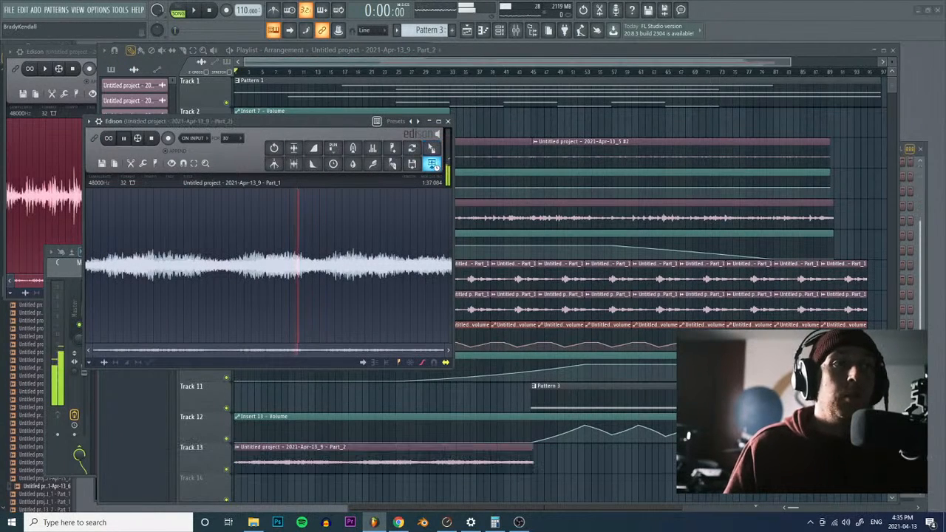
Step: Slice the new Track 13 clip at bar 9, delete the remainder, and place the piece at bar 45 with a length of 16 bars
left_click(342, 462)
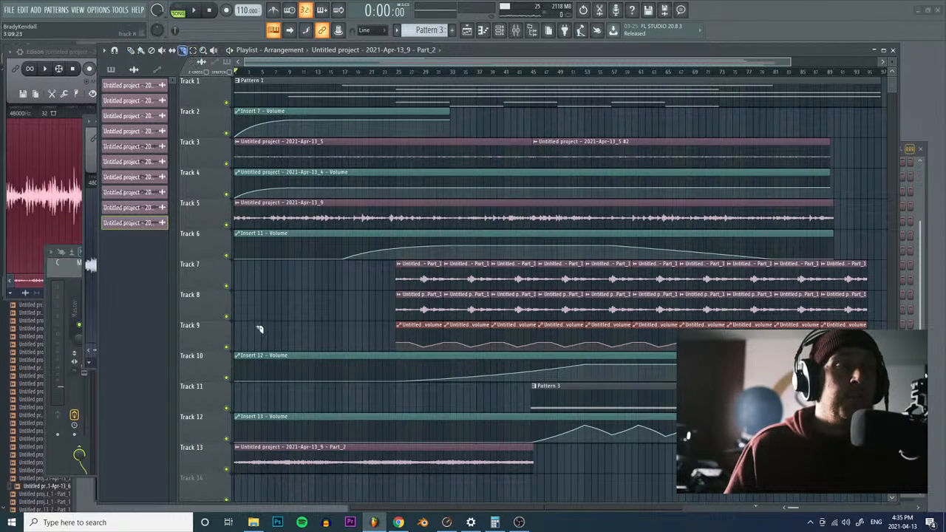
left_click(291, 456)
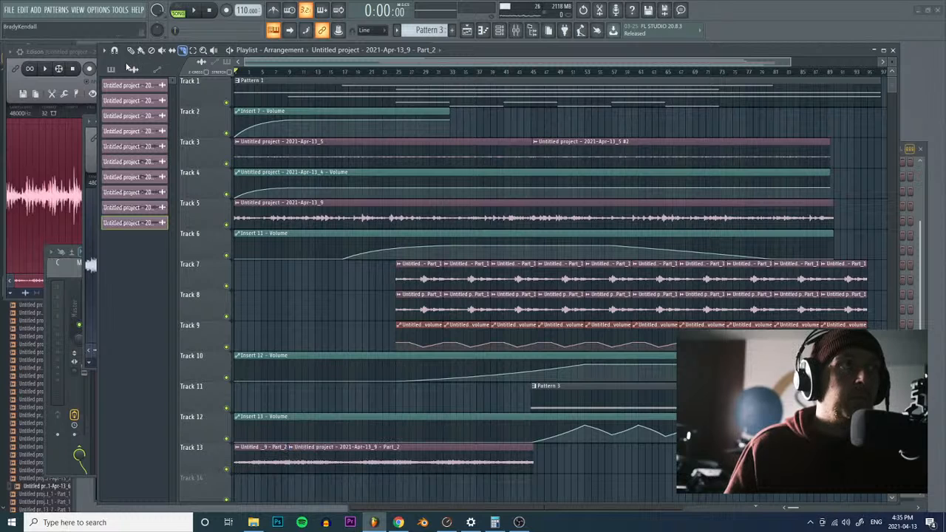
right_click(305, 458)
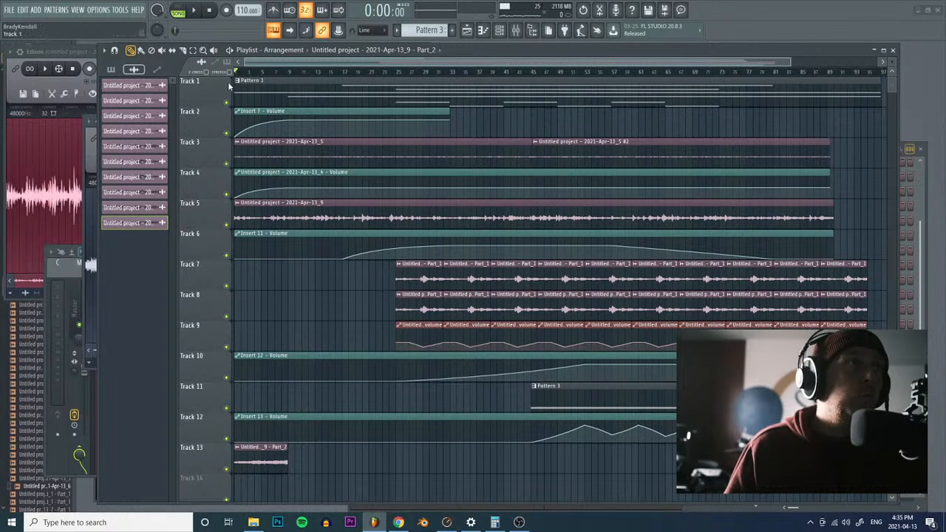
left_click_drag(287, 462, 631, 458)
Step: With the song playing from about bar 48, extend the Track 13 clip to 52 bars and shift its start to bar 37
left_click(553, 72)
key("space")
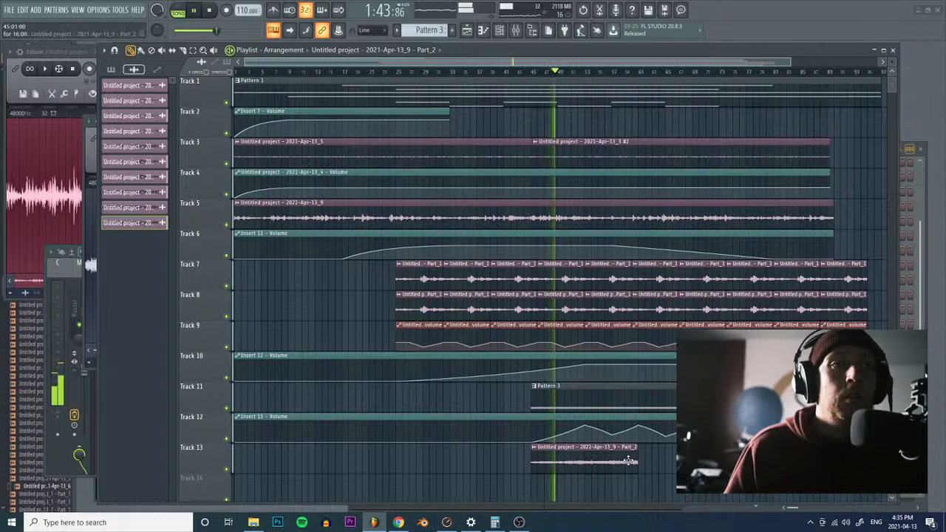
mouse_move(578, 458)
left_mouse_down()
mouse_move(490, 462)
mouse_move(579, 463)
mouse_move(564, 463)
left_mouse_up()
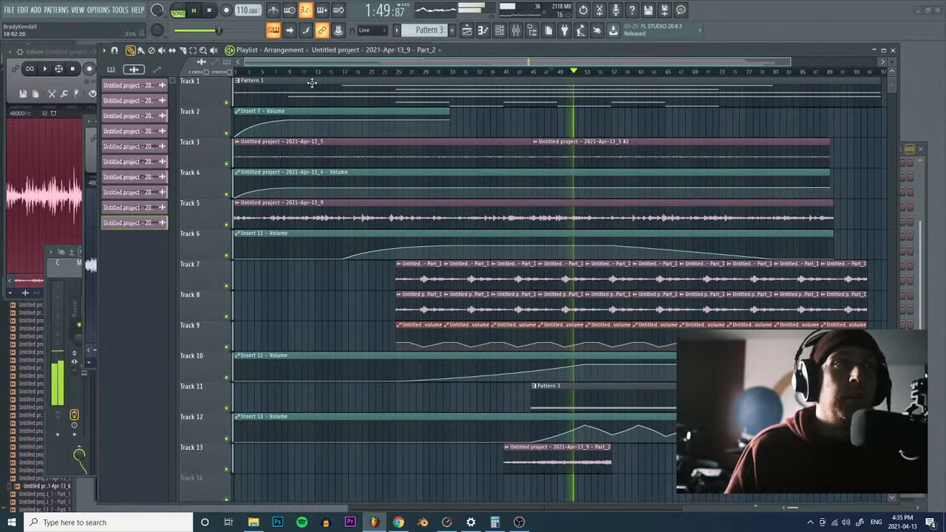
left_click_drag(611, 464, 674, 464)
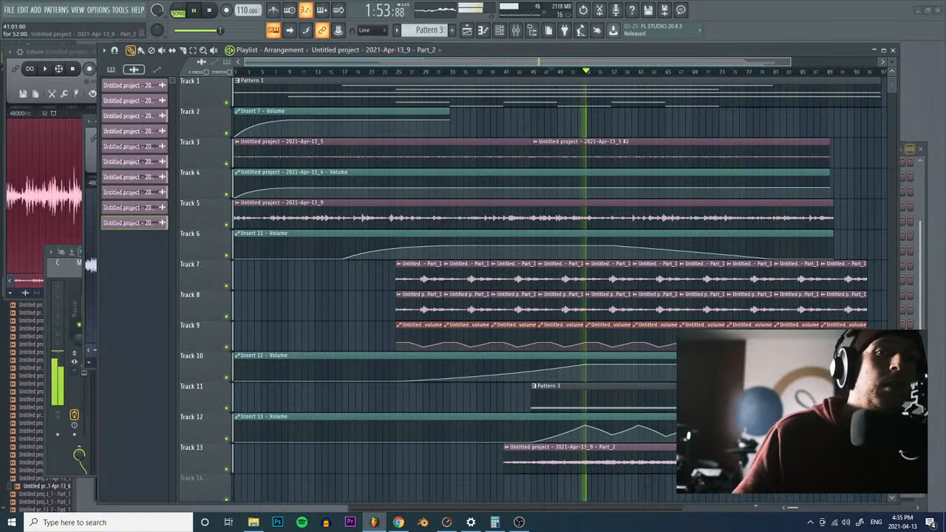
left_click_drag(571, 462, 544, 461)
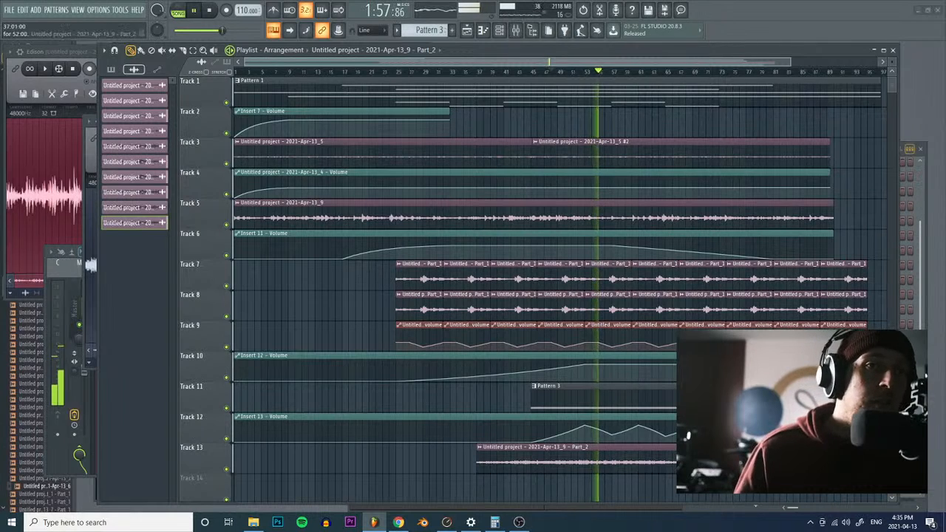
Step: Find the blurred sample's channel and load Fruity Parametric EQ 2 into the second effect slot of its mixer insert 14
left_click_drag(922, 264, 922, 269)
left_click(754, 451)
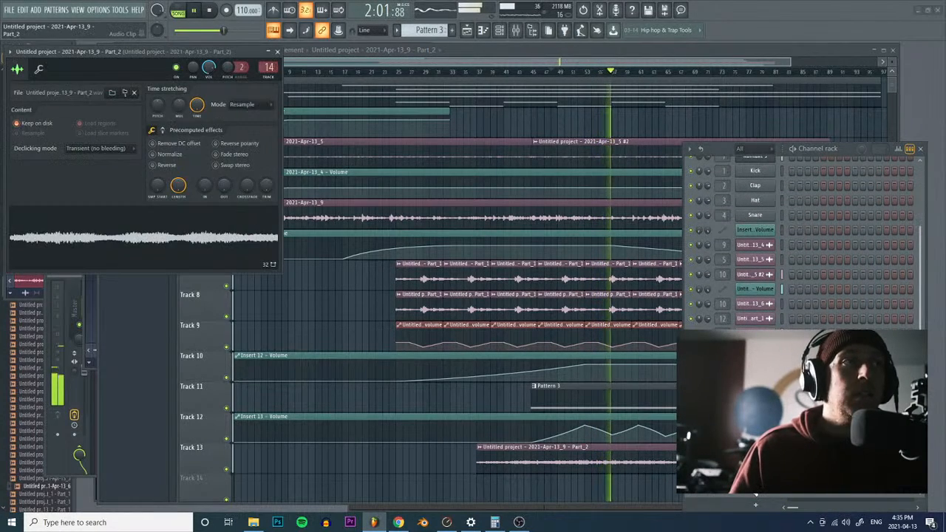
key("F9")
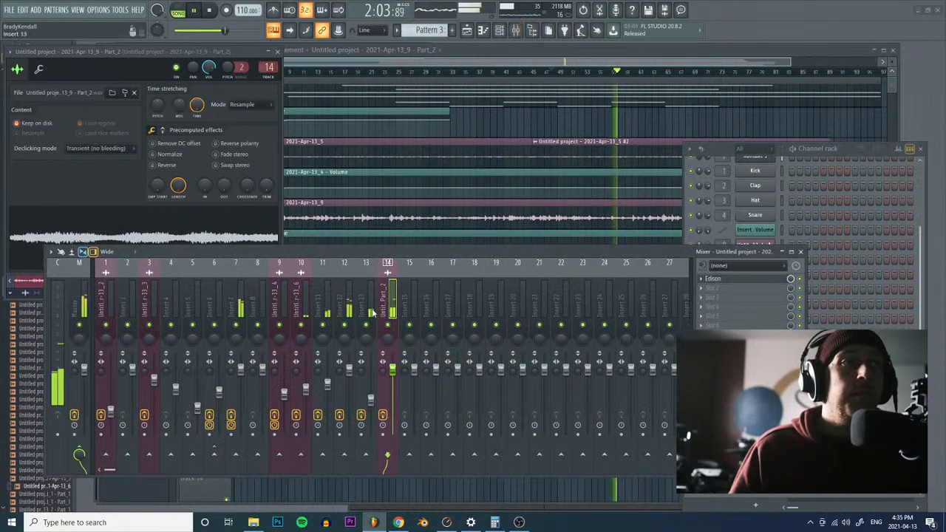
left_click(713, 301)
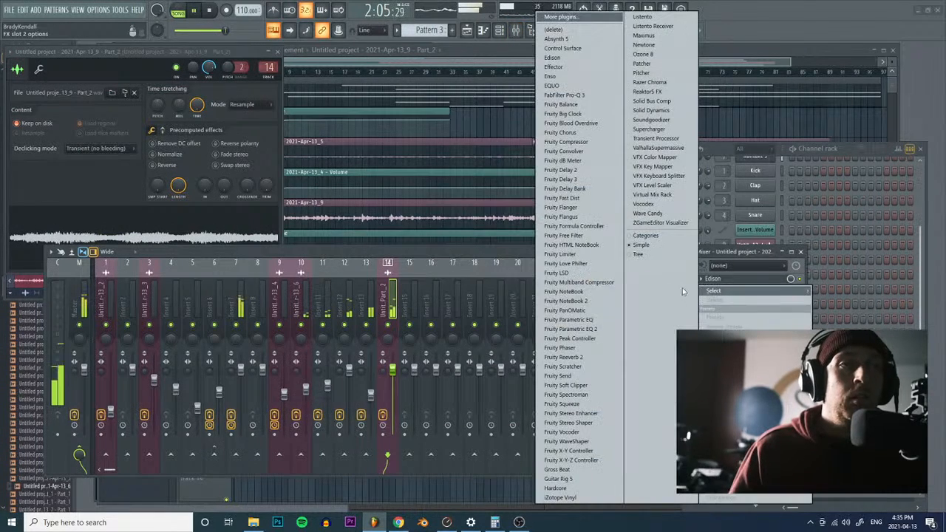
left_click(548, 333)
Step: Cut a deep narrow notch with EQ band 4, boost band 5 near 983 Hz, and solo insert 14
left_click_drag(201, 221, 196, 260)
left_click_drag(228, 221, 217, 205)
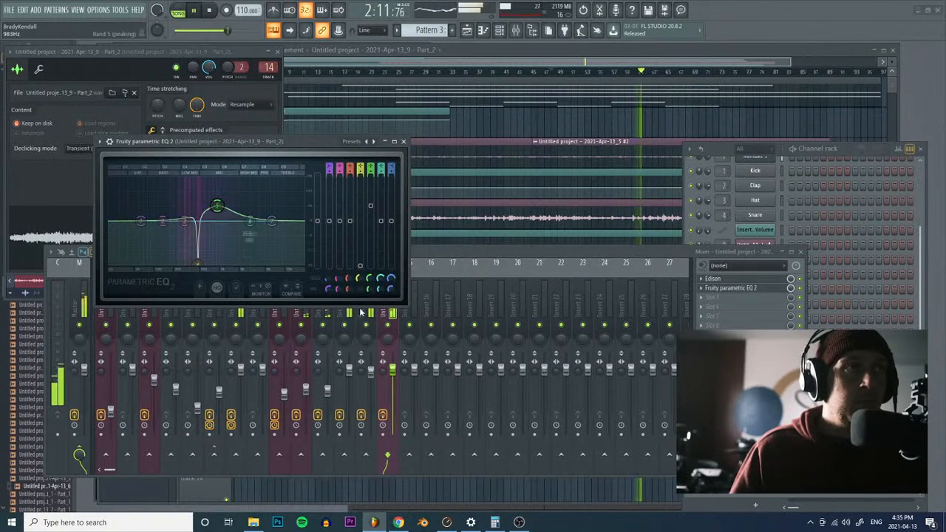
right_click(390, 325)
Step: Roll off the low end on insert 14's EQ and pull band 2, around 171 Hz, slightly below zero
left_click_drag(270, 142, 284, 133)
mouse_move(264, 212)
left_mouse_down()
mouse_move(261, 176)
mouse_move(261, 212)
left_mouse_up()
left_click_drag(177, 212, 184, 194)
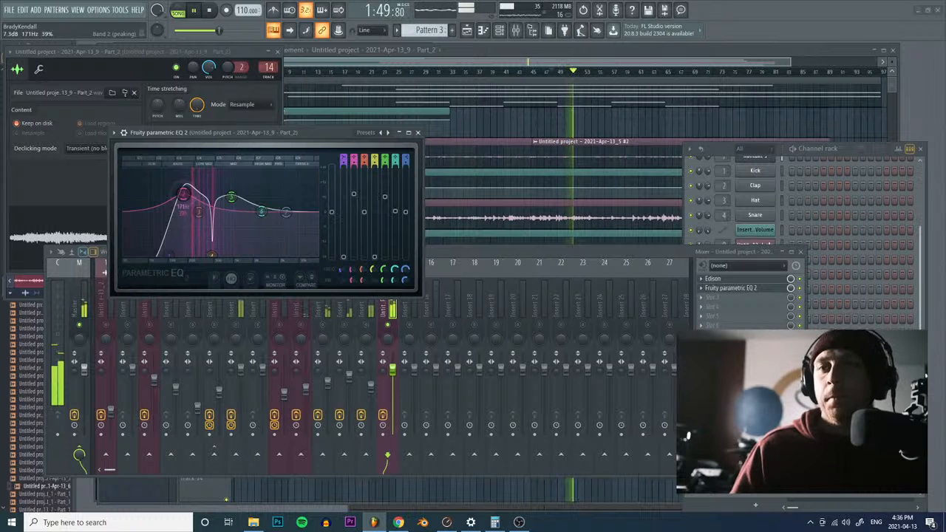
left_click_drag(184, 194, 185, 229)
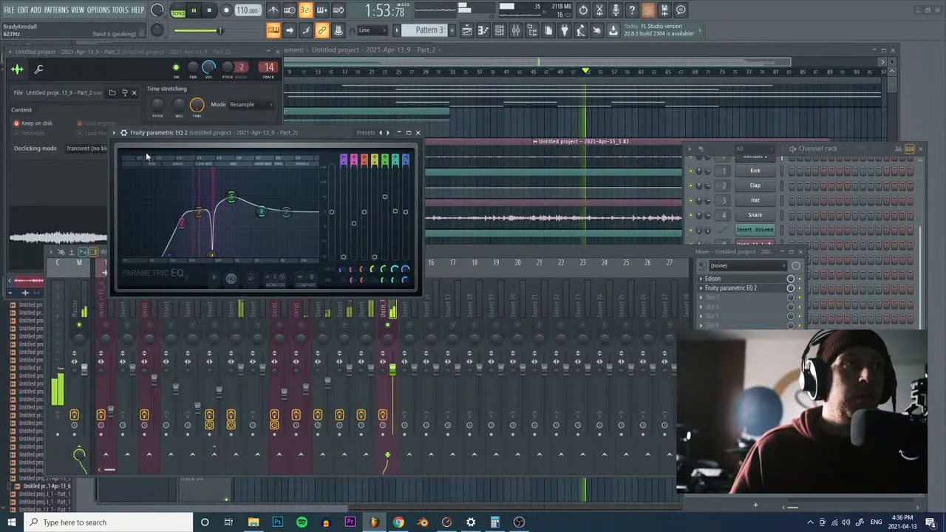
Step: Move the sample settings, EQ and Edison windows aside to uncover the browser
left_click_drag(122, 52, 689, 220)
left_click_drag(316, 132, 347, 167)
left_click_drag(62, 52, 569, 143)
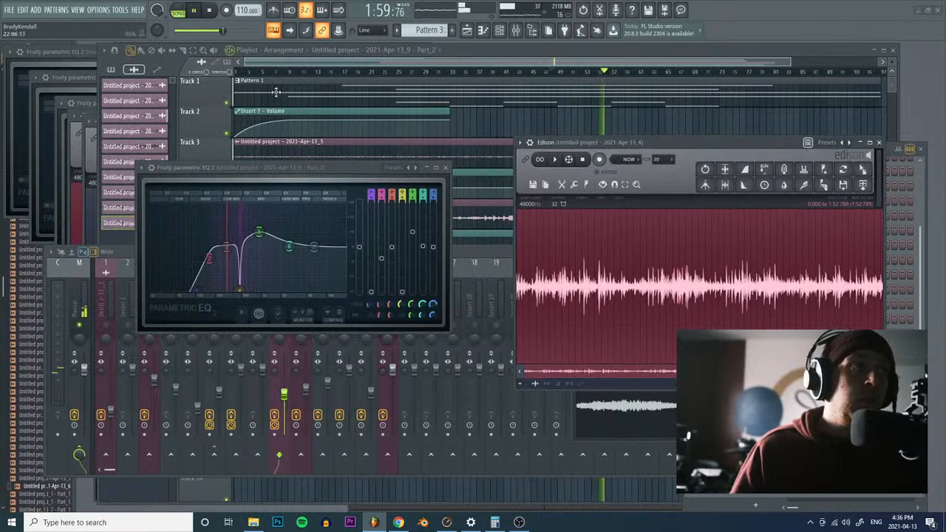
left_click_drag(62, 51, 569, 92)
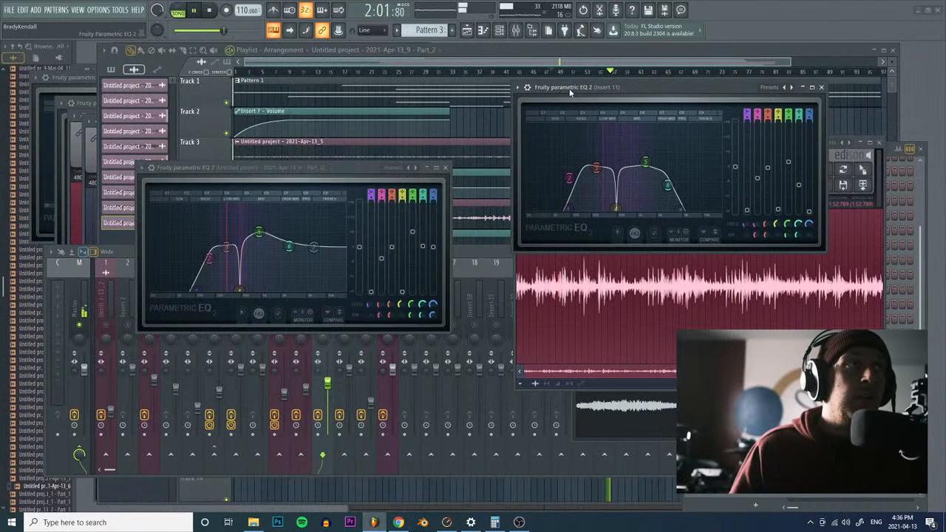
Step: List the parameters of insert 14's Parametric EQ 2 in the browser and create an automation clip for Band 6 level
left_click(270, 171)
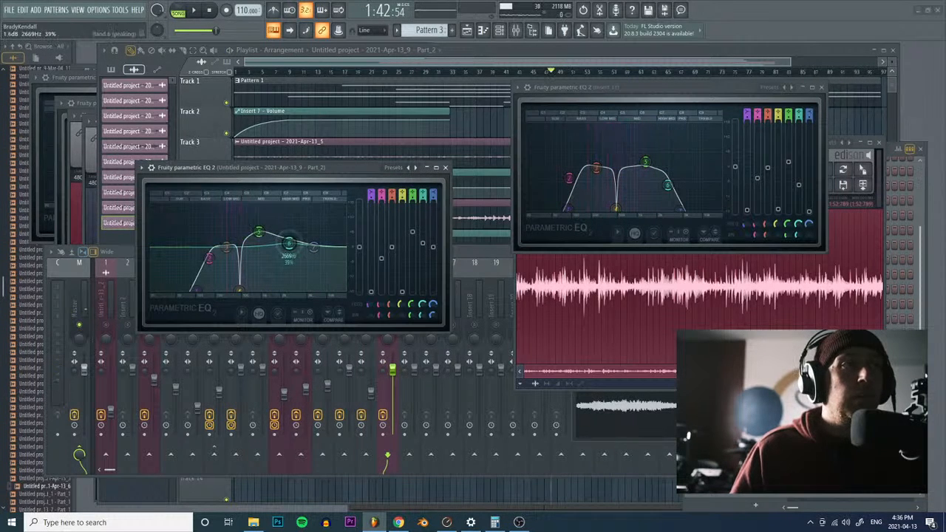
left_click(142, 168)
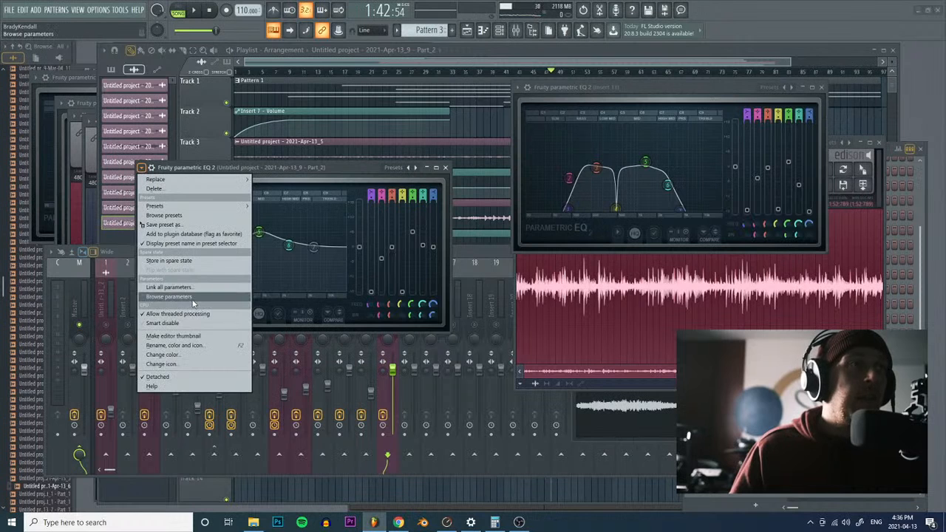
left_click(192, 299)
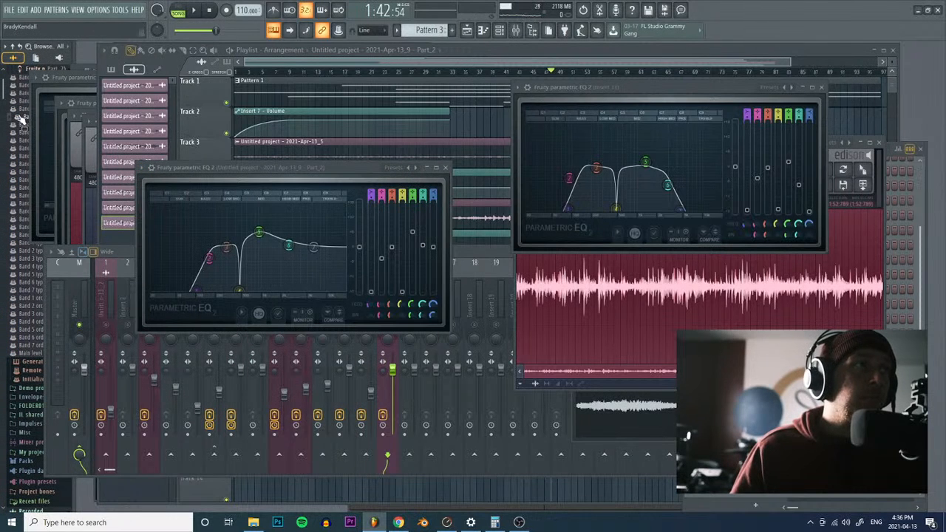
left_click_drag(81, 78, 122, 79)
left_click_drag(76, 78, 145, 86)
left_click_drag(68, 95, 125, 92)
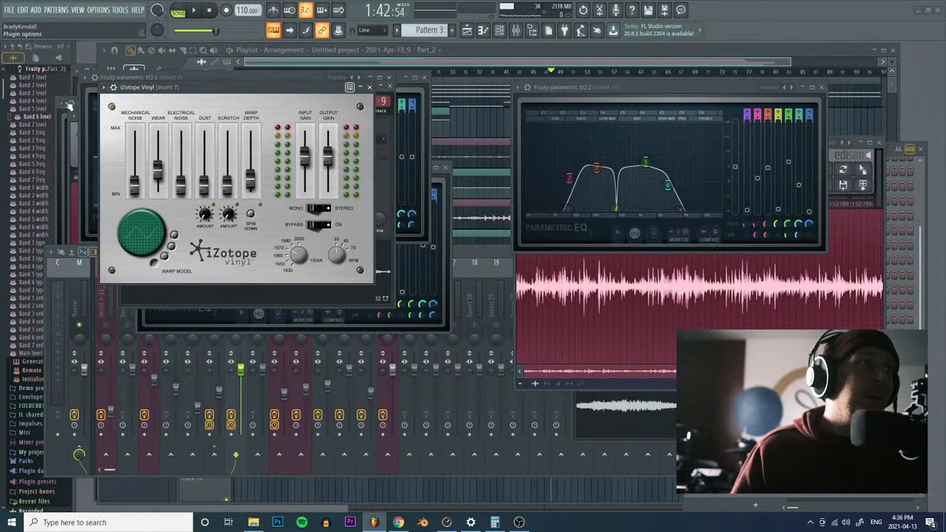
right_click(32, 124)
left_click(74, 162)
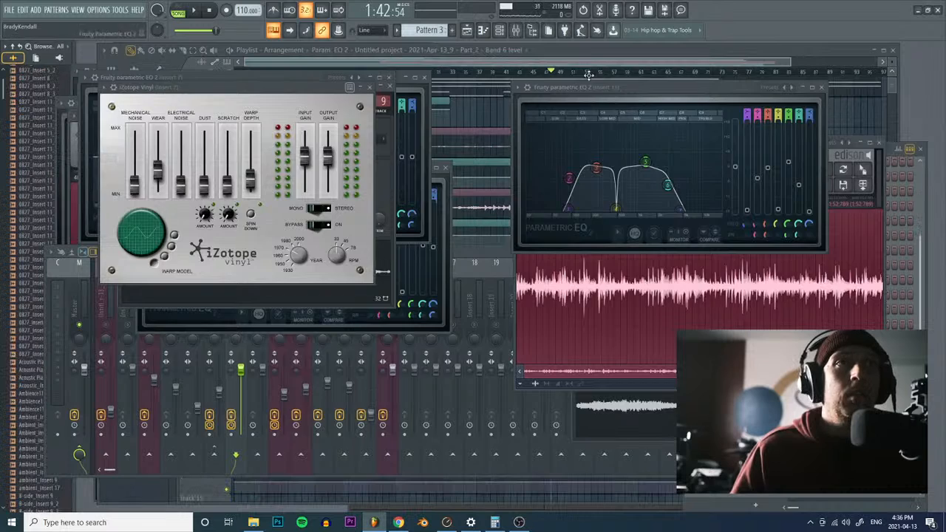
Step: Shape the Band 6 level automation on Track 14 with points at about bars 37 and 57, dipping slightly and rising after bar 57
left_click(594, 51)
scroll(625, 435, "down", 2)
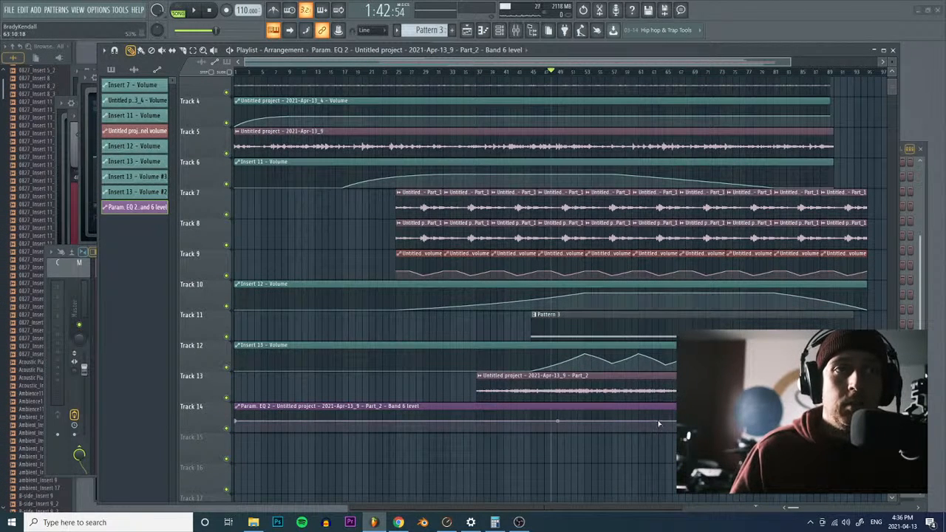
right_click(477, 425)
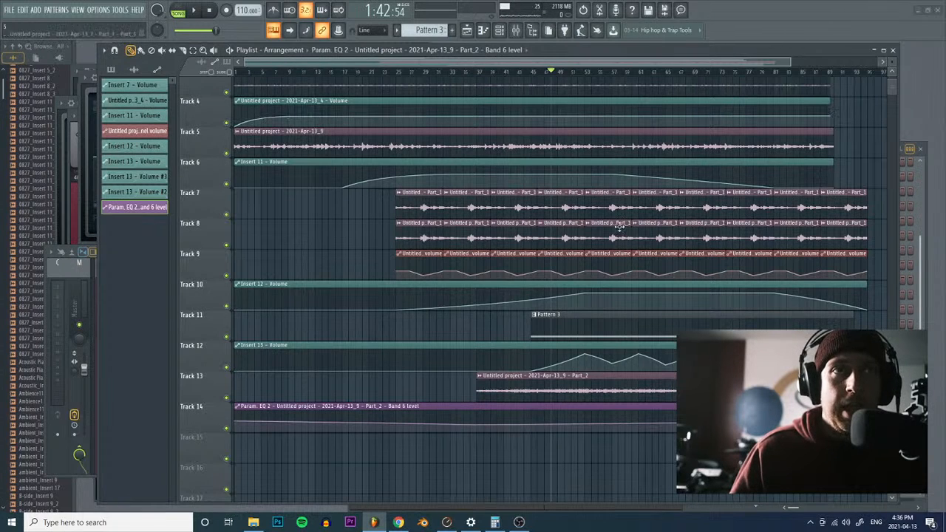
right_click(611, 425)
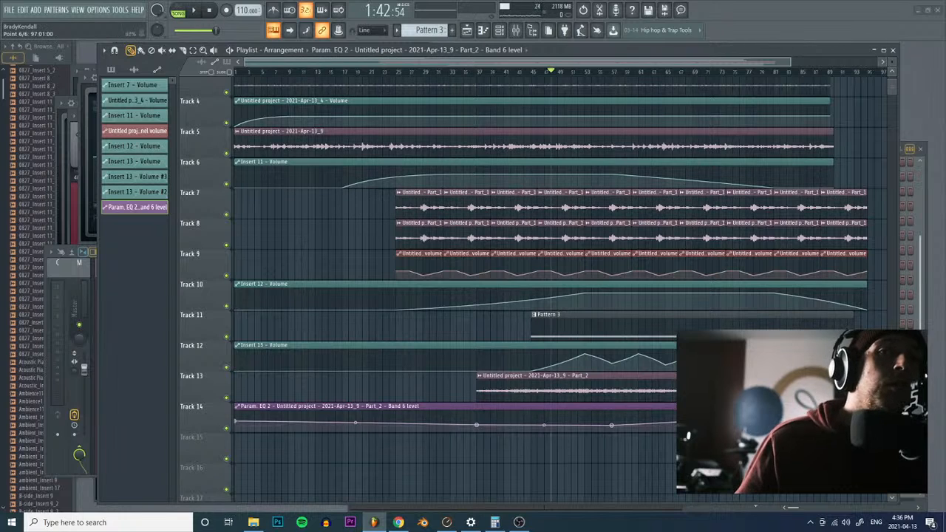
Step: Play the song from bar 67 and watch the automated Band 6 in insert 14's EQ beside the playlist
left_click(680, 72)
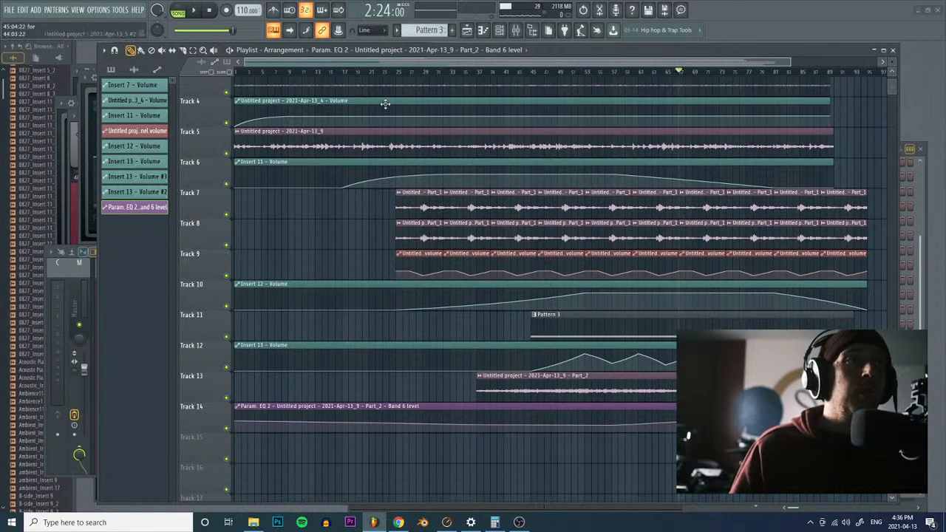
left_click(516, 33)
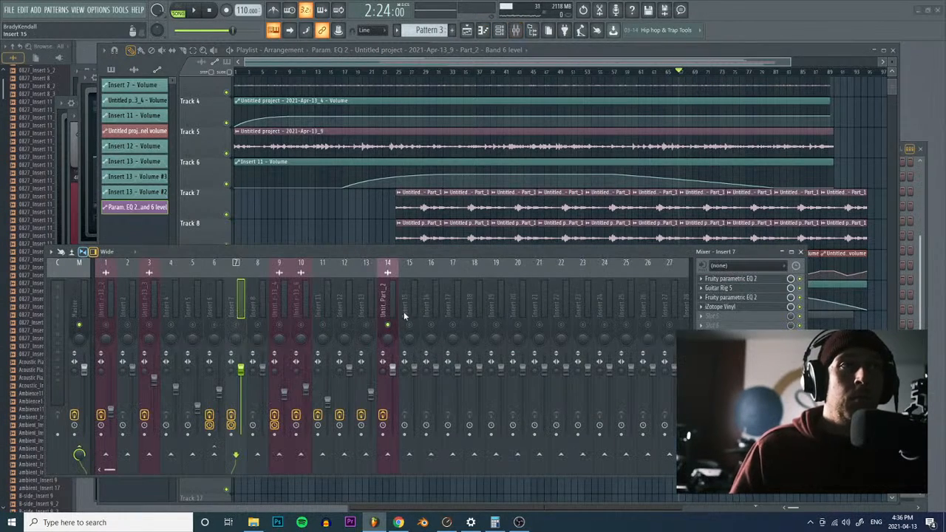
left_click(743, 288)
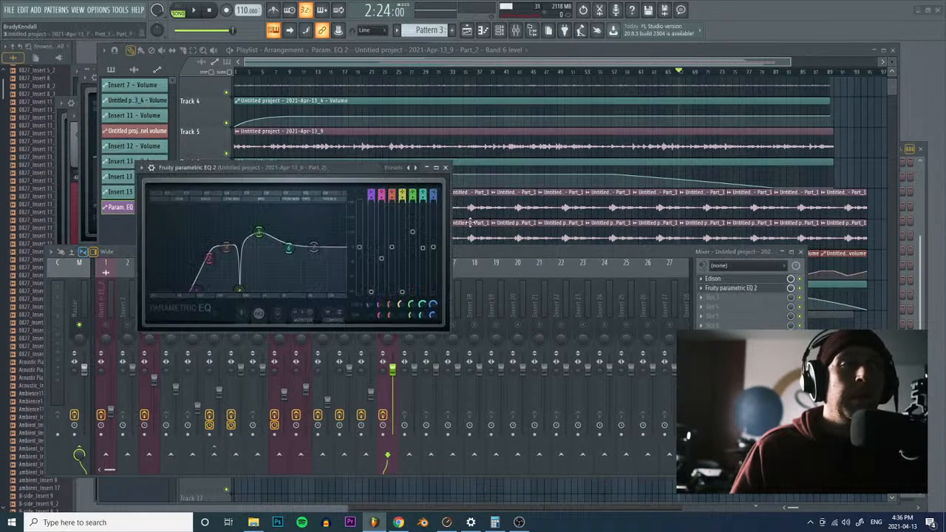
key("space")
left_click_drag(347, 168, 242, 190)
key("F5")
left_click(98, 199)
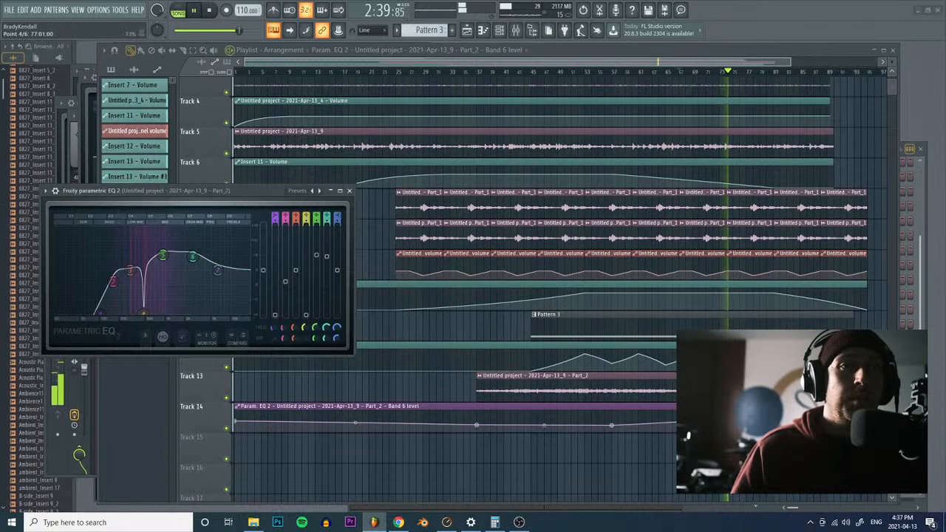
Step: Readjust the bar 77 point of the Band 6 level automation while checking the EQ curve, then stop and return to the song start
left_click(384, 420)
left_click(76, 193)
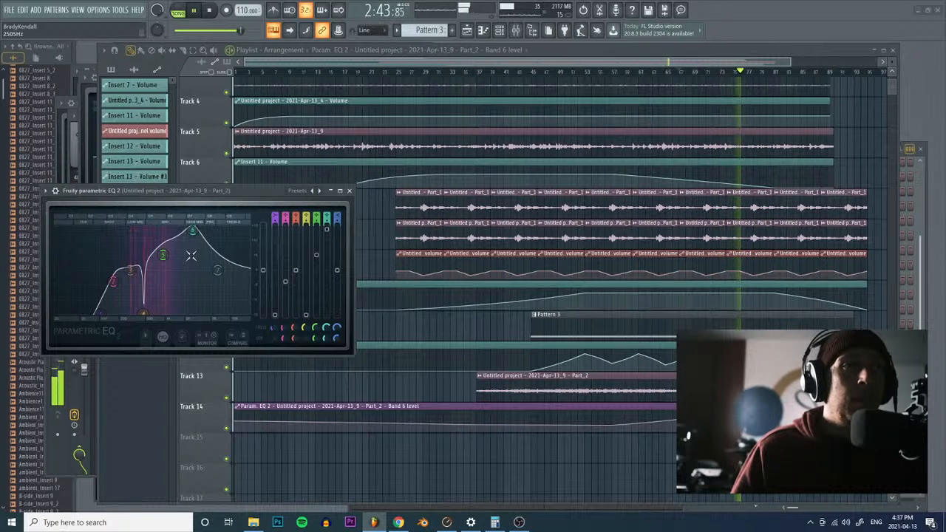
left_click(377, 420)
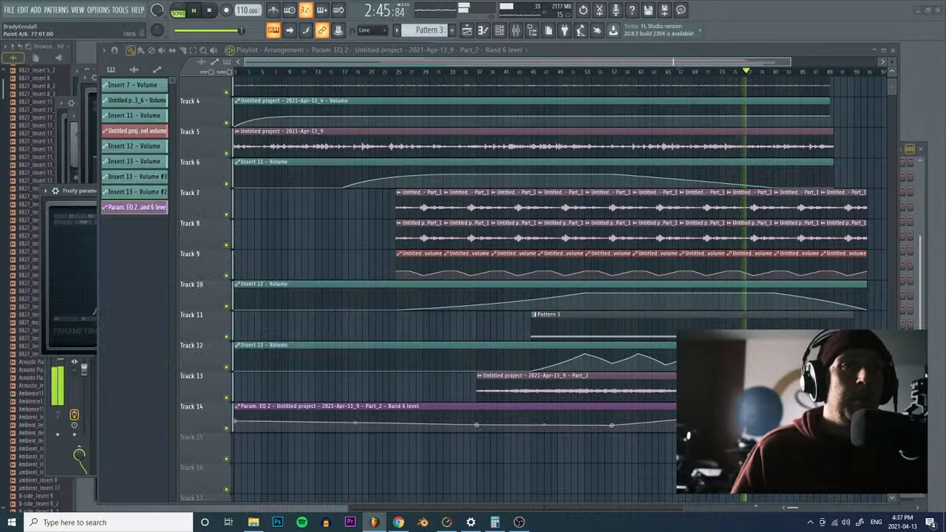
left_click(80, 191)
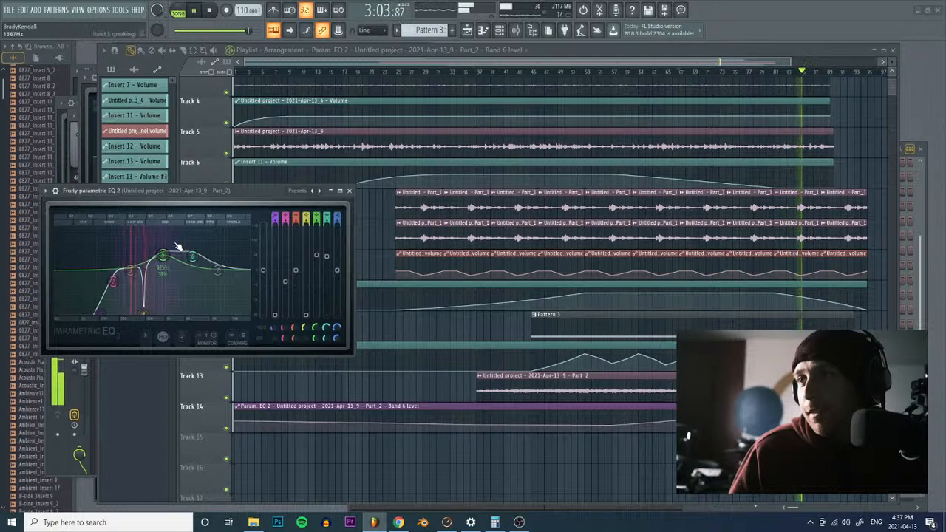
left_click(209, 11)
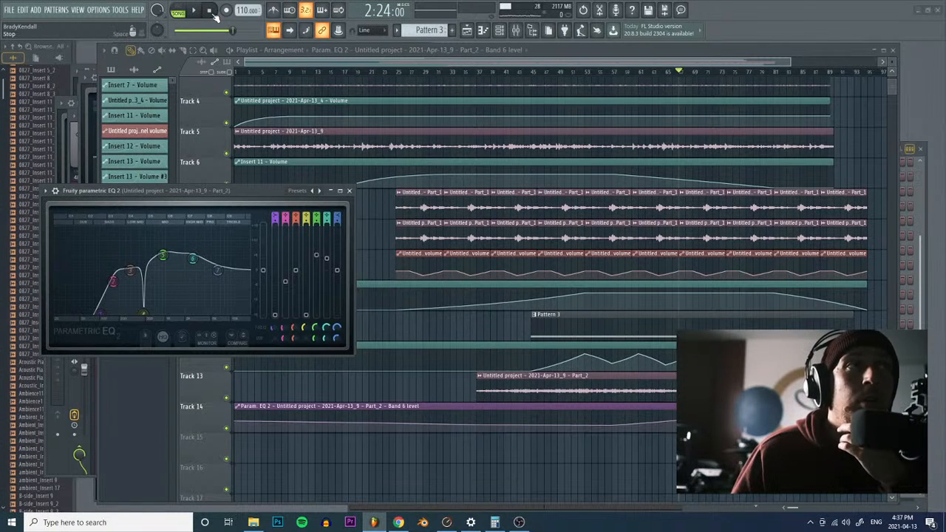
left_click(210, 11)
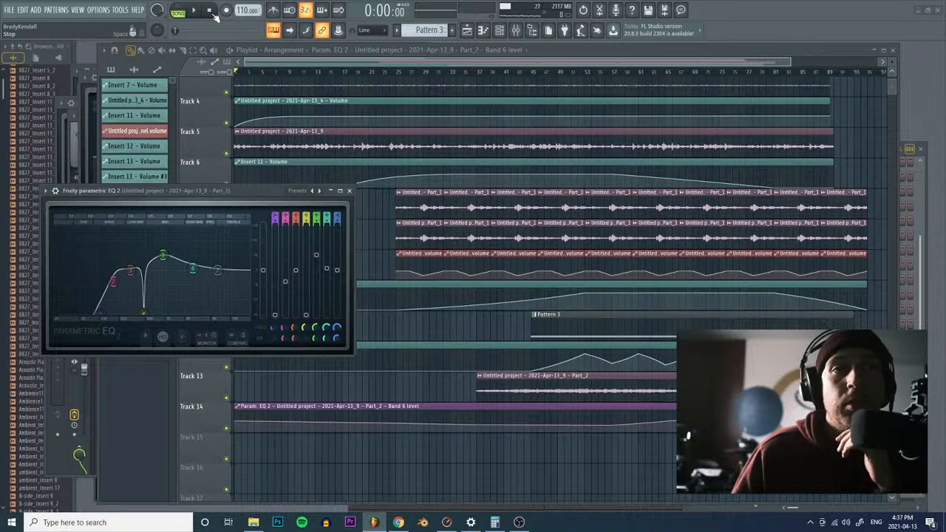
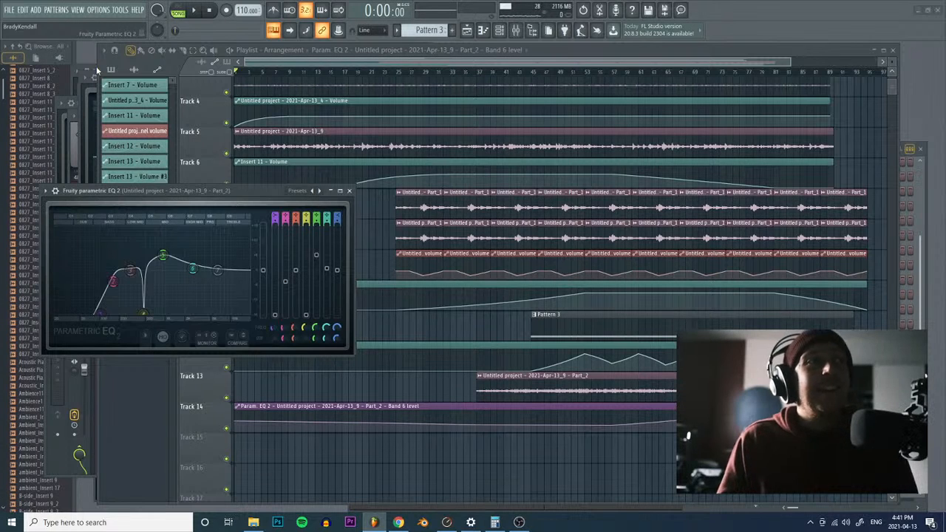
Step: Move the EQ window aside and play the song from the start, from about bar 56 and from bar 67
left_click_drag(255, 193, 233, 155)
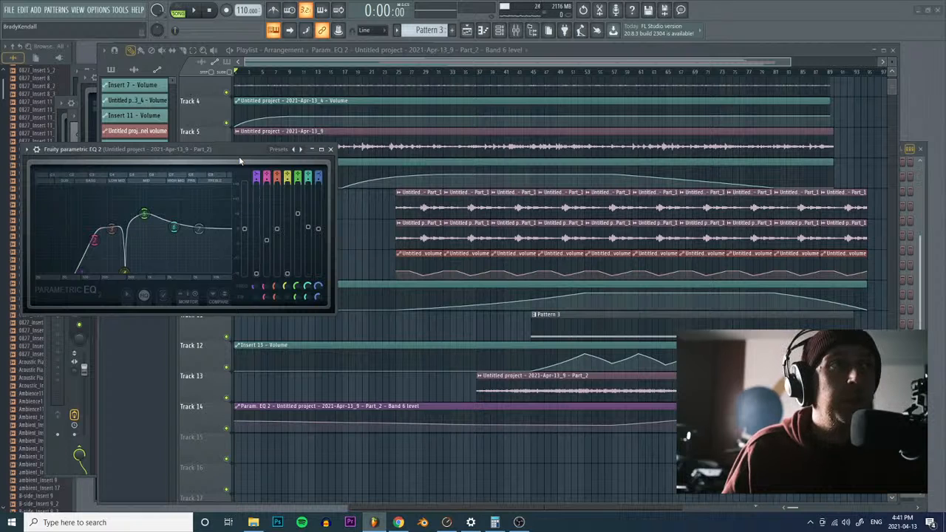
left_click(204, 16)
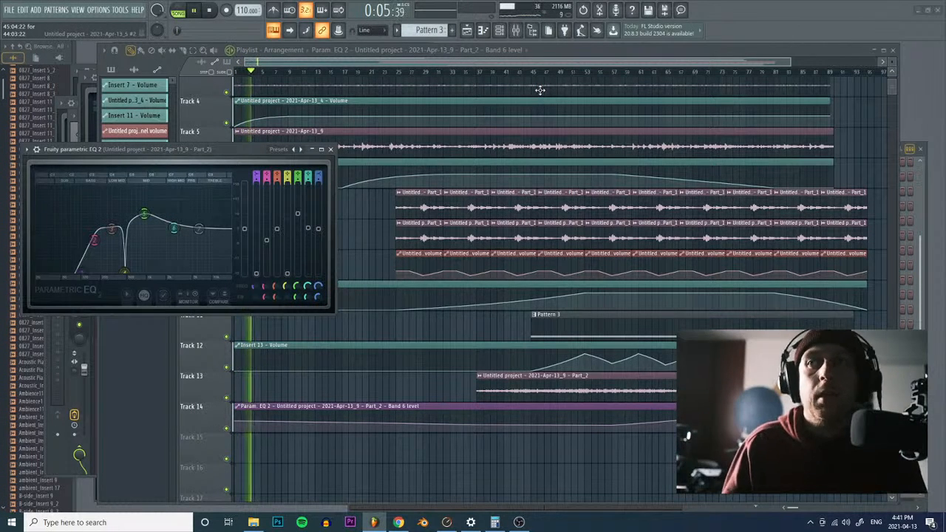
left_click(606, 72)
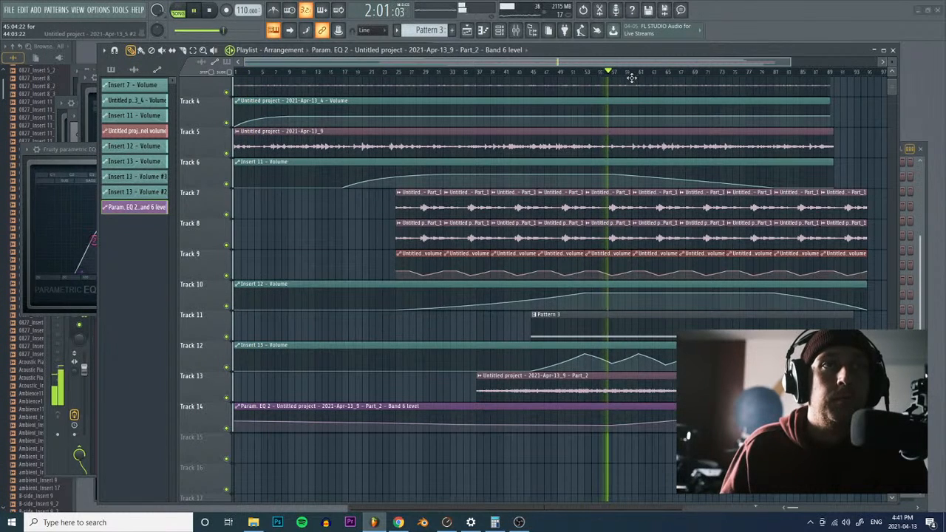
left_click(679, 71)
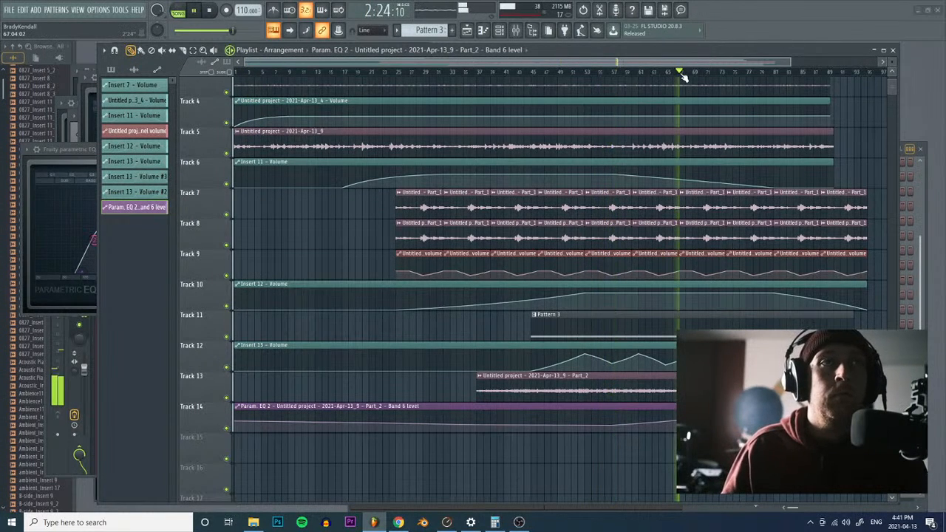
Step: Lower insert 14's level slightly in the mixer and create an automation clip for its volume
left_click(517, 31)
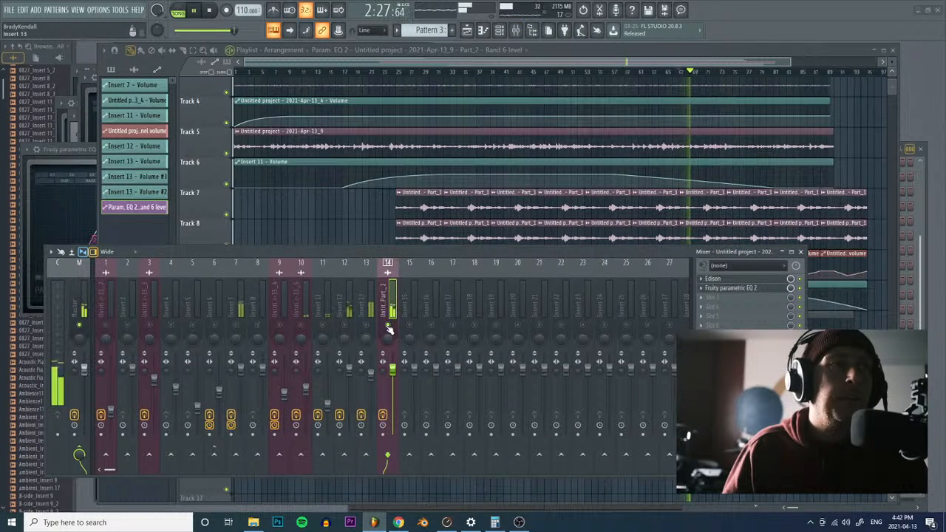
left_click_drag(394, 375, 392, 381)
right_click(392, 380)
left_click(425, 429)
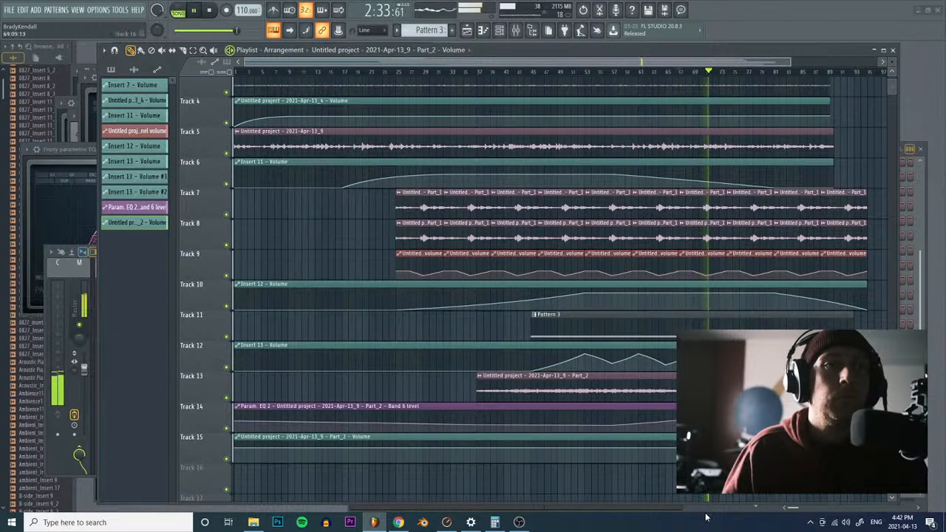
Step: Shape the Track 15 volume automation to stay silent until bar 37 and rise to full level at about bar 57
left_click(611, 449)
left_click(479, 464)
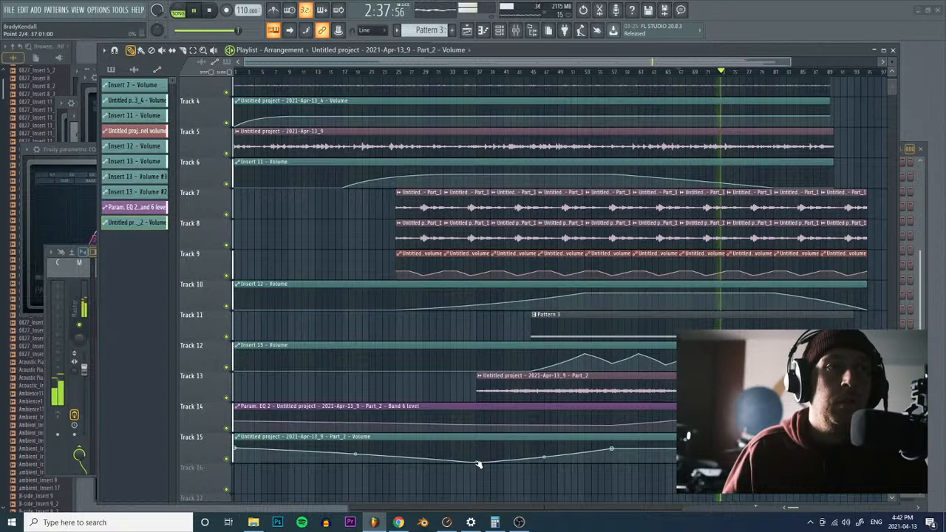
left_click_drag(235, 447, 235, 463)
left_click_drag(544, 456, 545, 456)
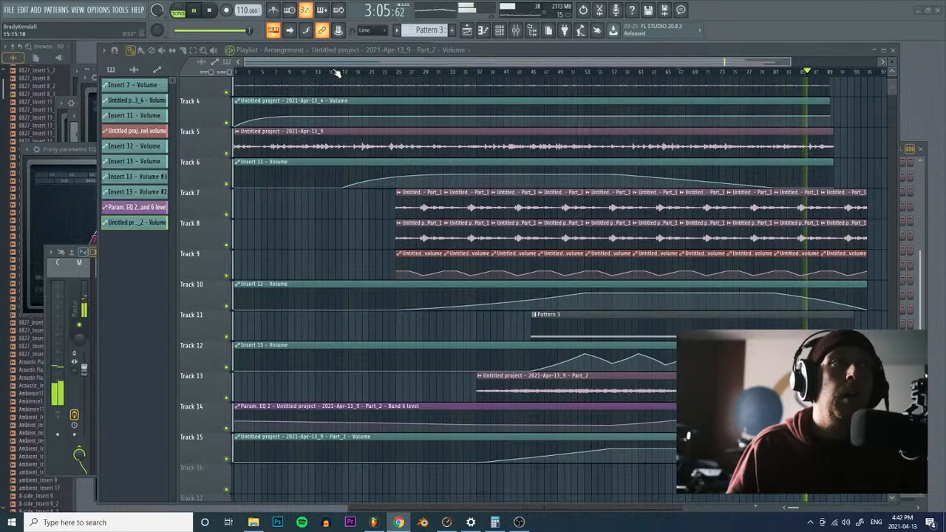
Step: Shrink the track height, stop playback and place a copy of the Part_2 audio clip at the start of Track 16
scroll(344, 152, "up", 3)
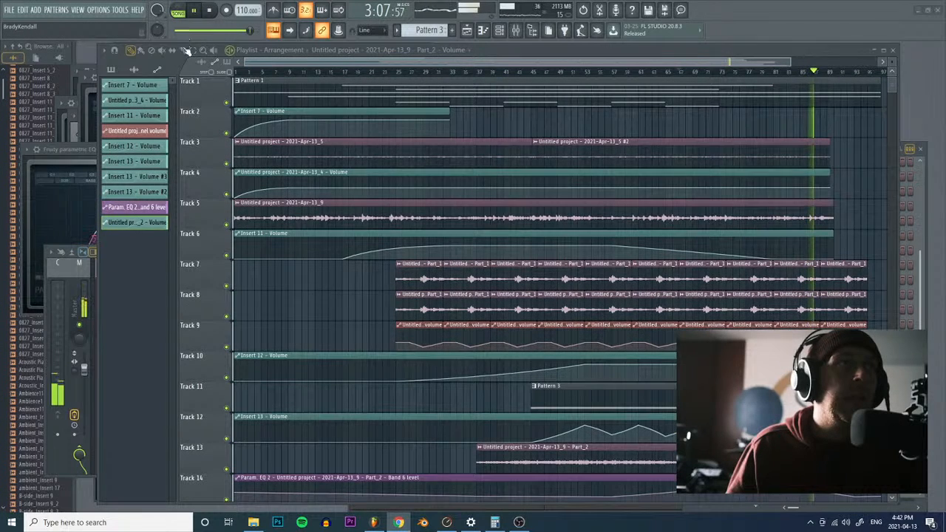
left_click(204, 50)
left_click(260, 106)
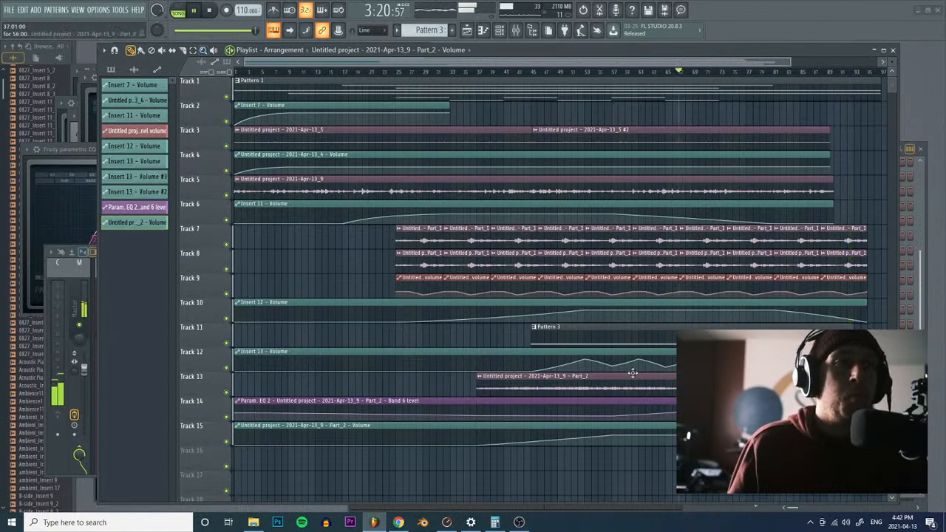
key("space")
left_click(257, 460)
left_click_drag(272, 460, 241, 455)
double_click(237, 455)
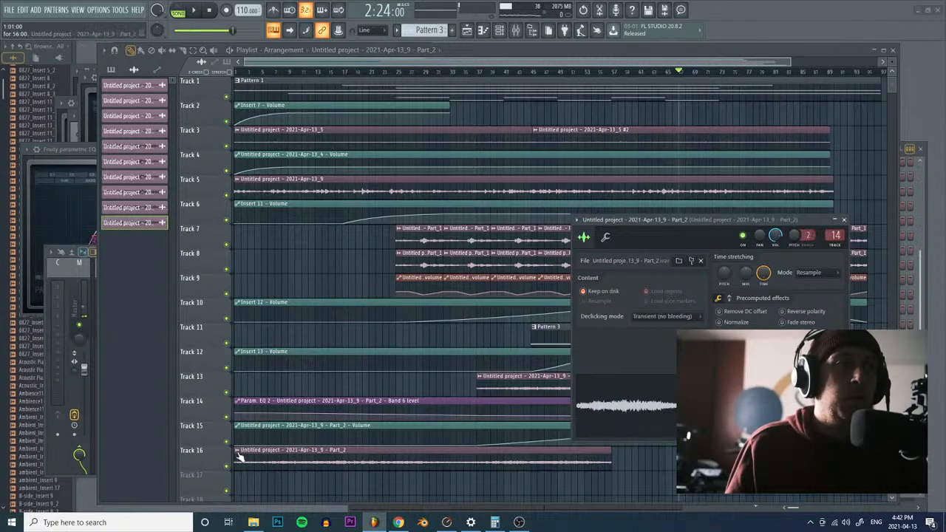
Step: Make the Track 16 audio clip unique
left_click(238, 450)
left_click(358, 397)
left_click(645, 402)
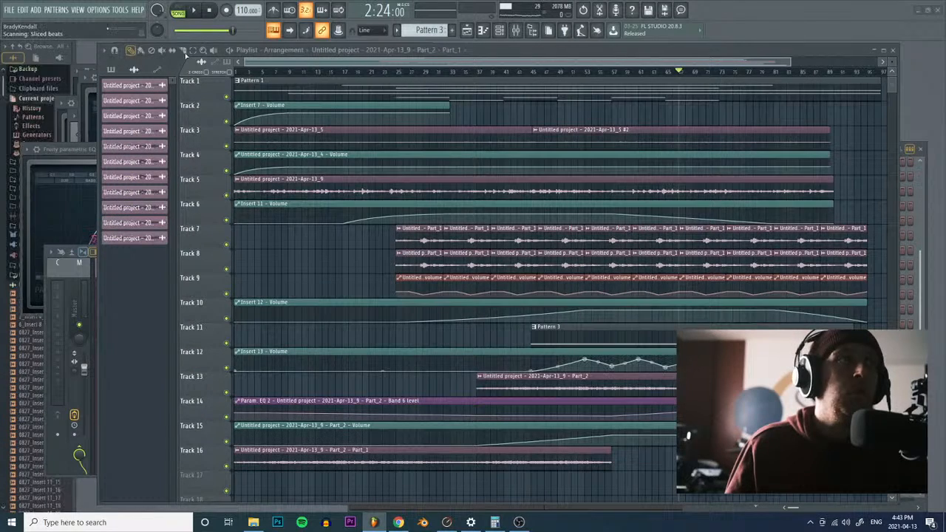
Step: Slice the Track 16 clip, delete its remainder and resize the kept part to end at about bar 29
left_click(184, 52)
left_click(294, 456)
left_click(130, 50)
right_click(316, 458)
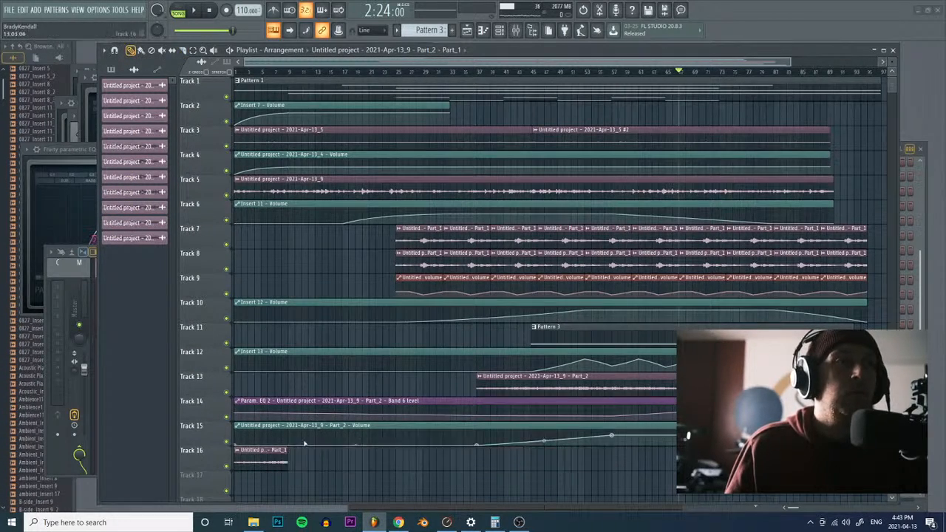
left_click_drag(287, 461, 258, 461)
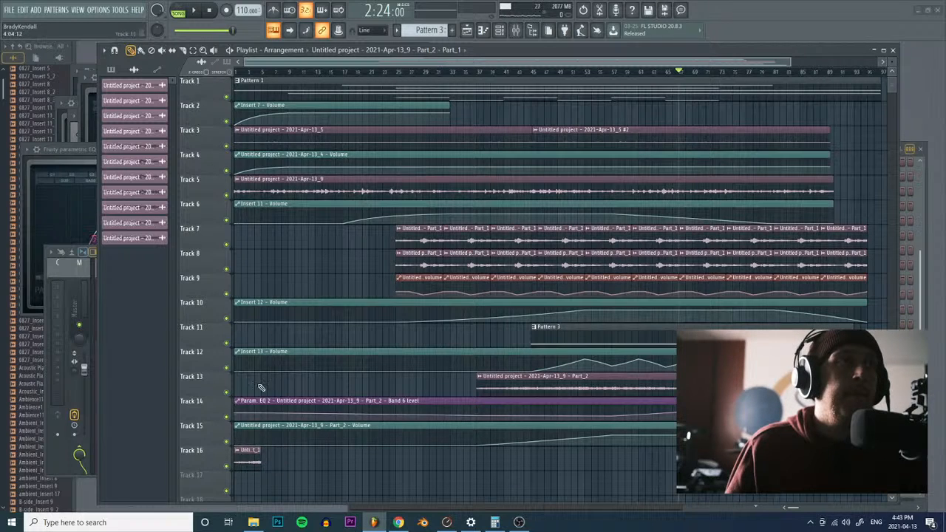
left_click_drag(290, 459, 422, 459)
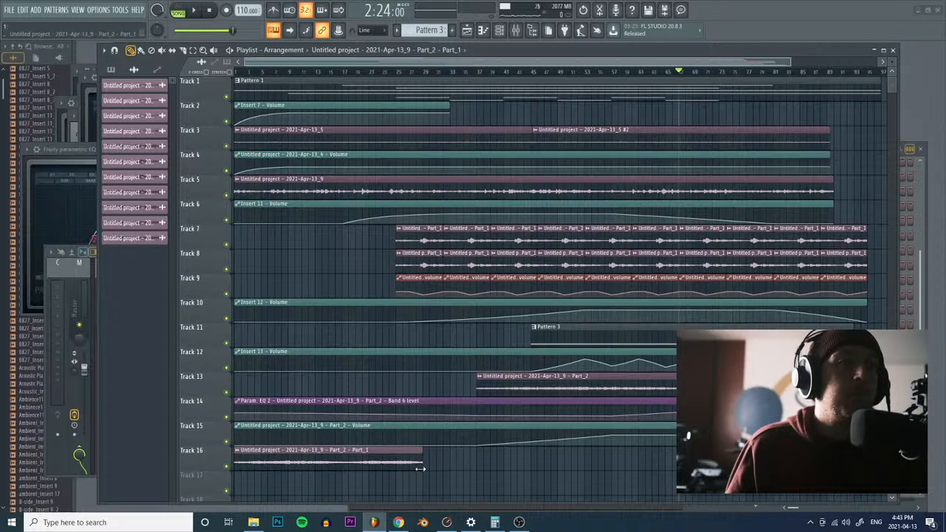
Step: Play the opening from about bars 11 and 7 to hear the new Track 16 layer
left_click(311, 71)
key("space")
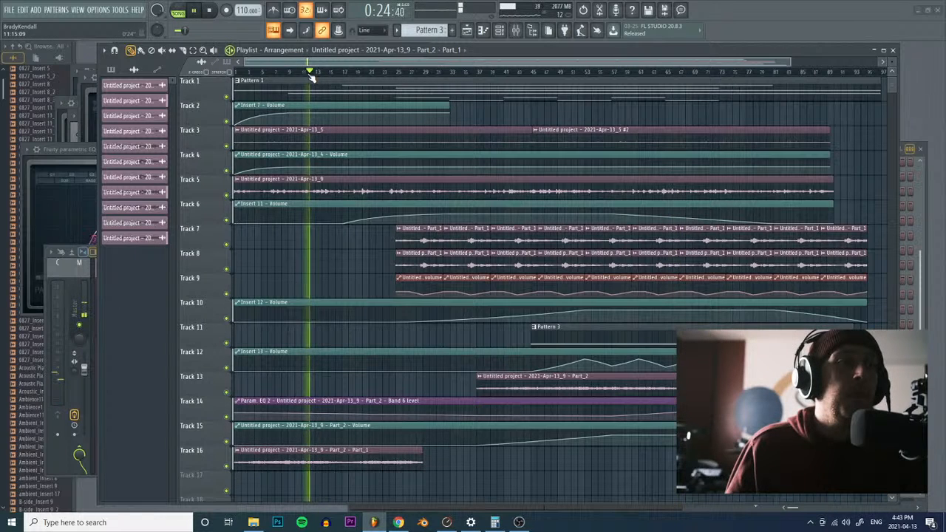
left_click(270, 71)
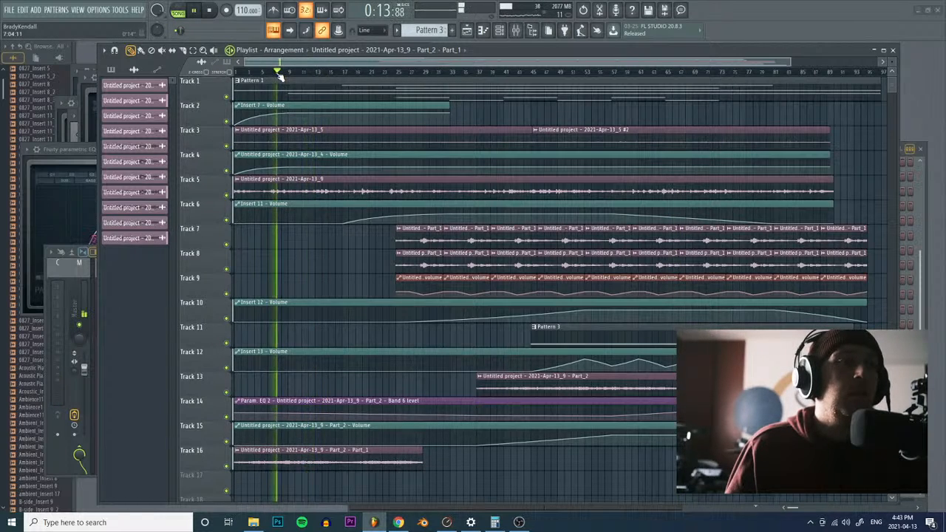
key("space")
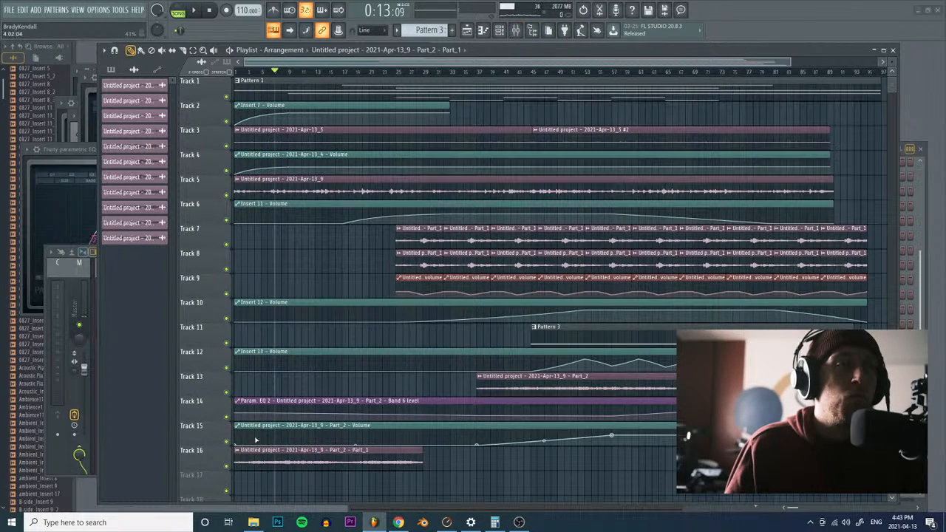
Step: Try reshaping the start of Track 15's volume automation with a 41% point at bar 1 and a raised point at bar 9
left_click_drag(237, 445, 236, 441)
key("space")
key("space")
key("space")
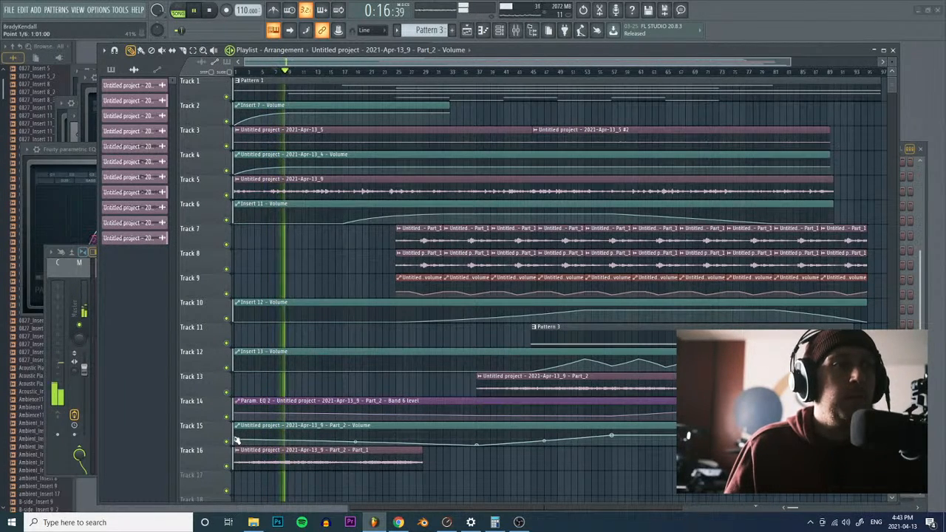
key("space")
right_click(289, 441)
key("space")
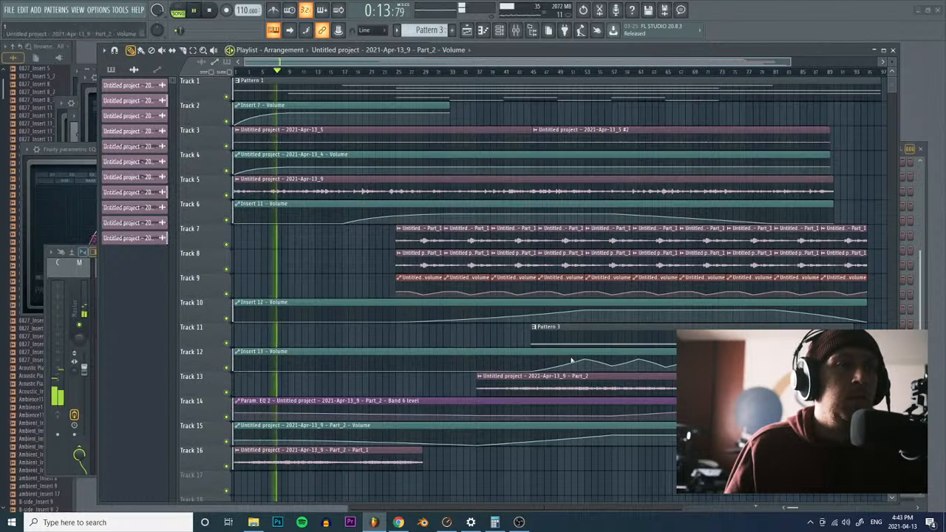
key("space")
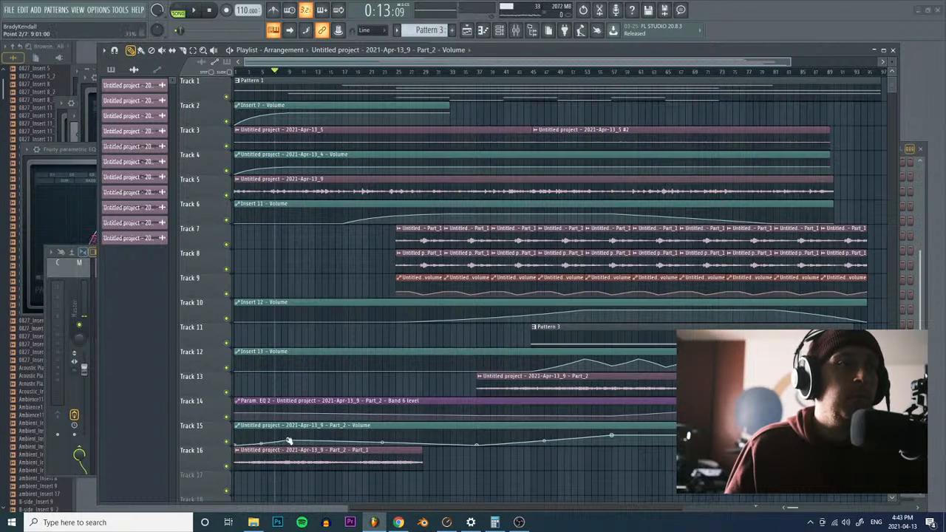
Step: Route the Track 16 clip's channel to insert 15 and load Fruity parametric EQ 2 there during playback
left_click(922, 323)
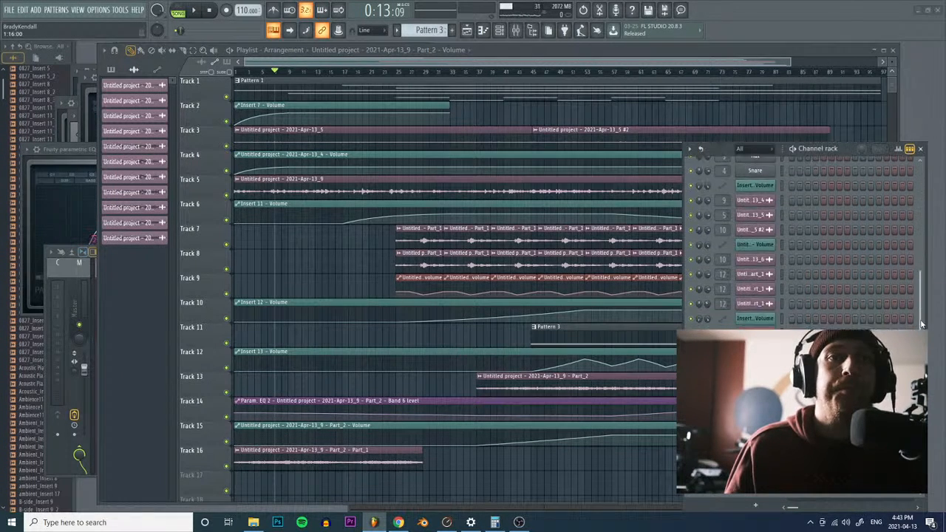
left_click(515, 29)
key("space")
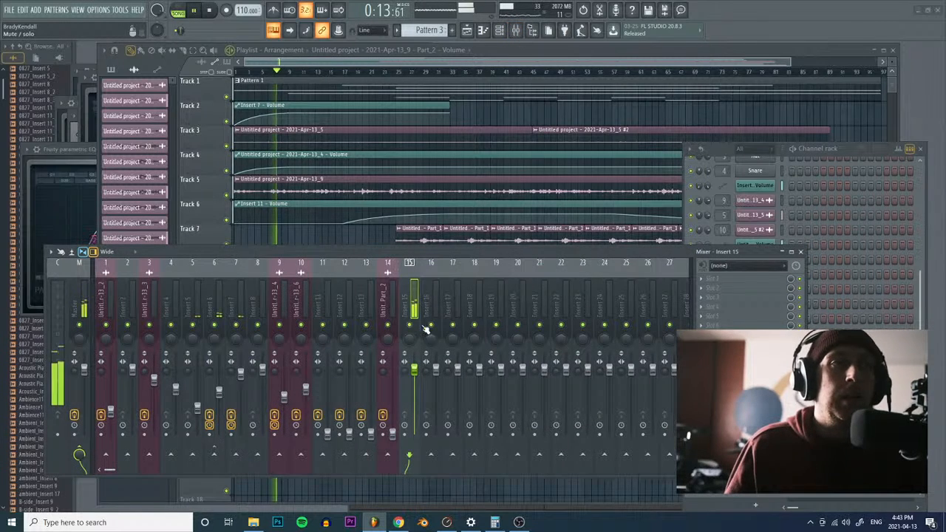
left_click(728, 279)
left_click(576, 329)
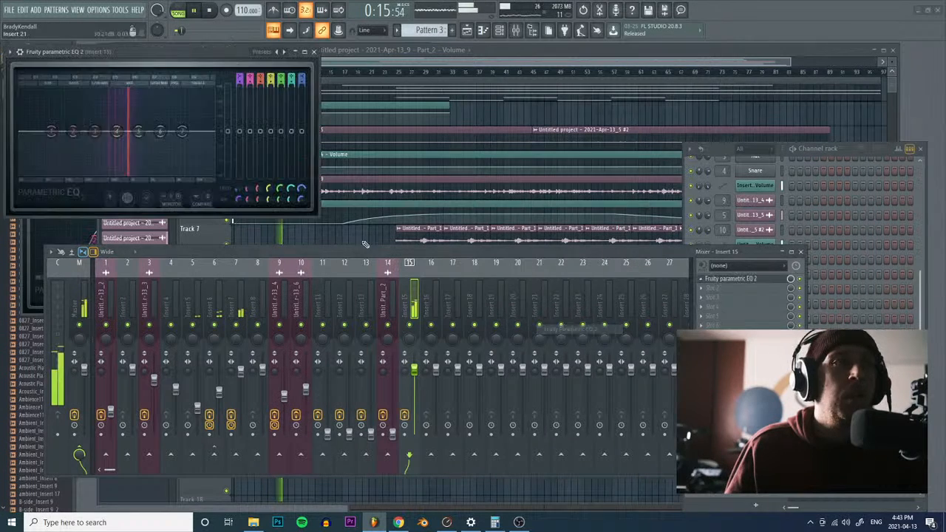
Step: Shape insert 15's EQ with a steep low cut, two narrow mid notches and Band 2 lowered near 174 Hz
left_click_drag(140, 131, 119, 181)
left_click_drag(95, 131, 151, 118)
left_click_drag(51, 131, 72, 176)
scroll(69, 170, "down", 5)
left_click_drag(71, 134, 75, 150)
left_click_drag(150, 120, 152, 133)
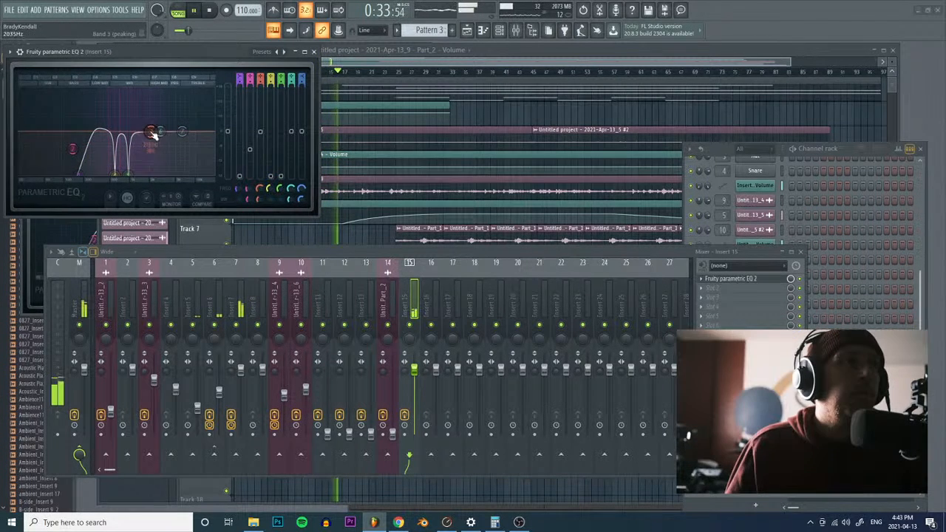
left_click_drag(72, 151, 71, 162)
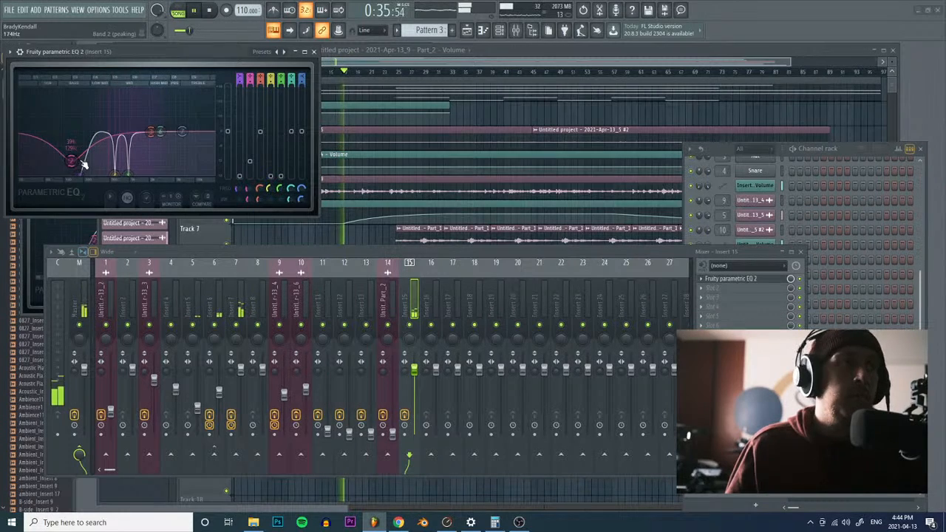
Step: Create an automation clip for insert 15's volume on Track 17 and fade it in from silence to bar 5
right_click(415, 367)
left_click(436, 426)
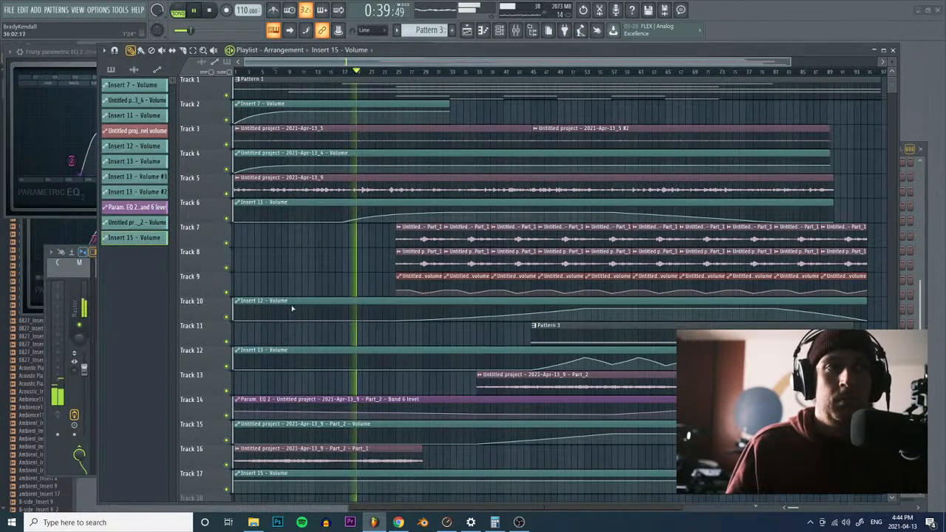
right_click(262, 482)
left_click_drag(236, 481, 235, 493)
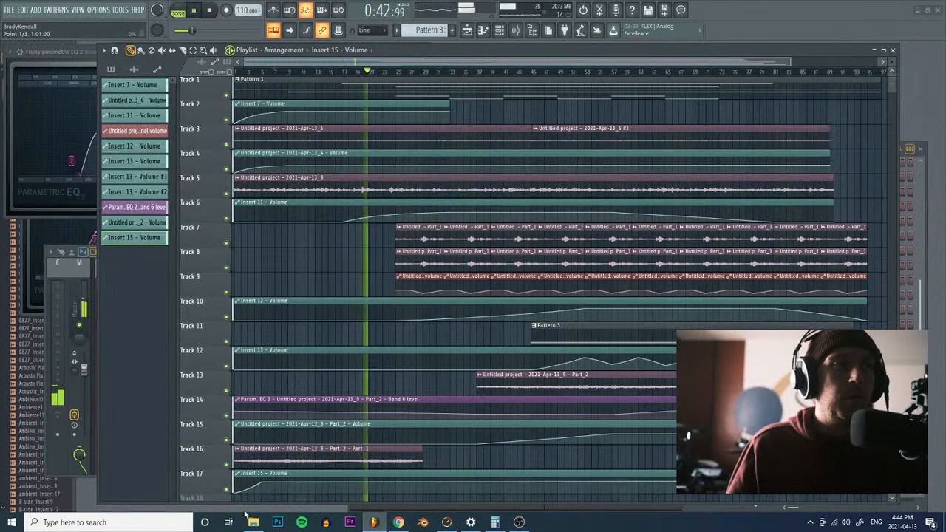
Step: Make the Track 17 volume automation fall to silence at about bar 29 and refine its bar 5 peak during playback
right_click(396, 493)
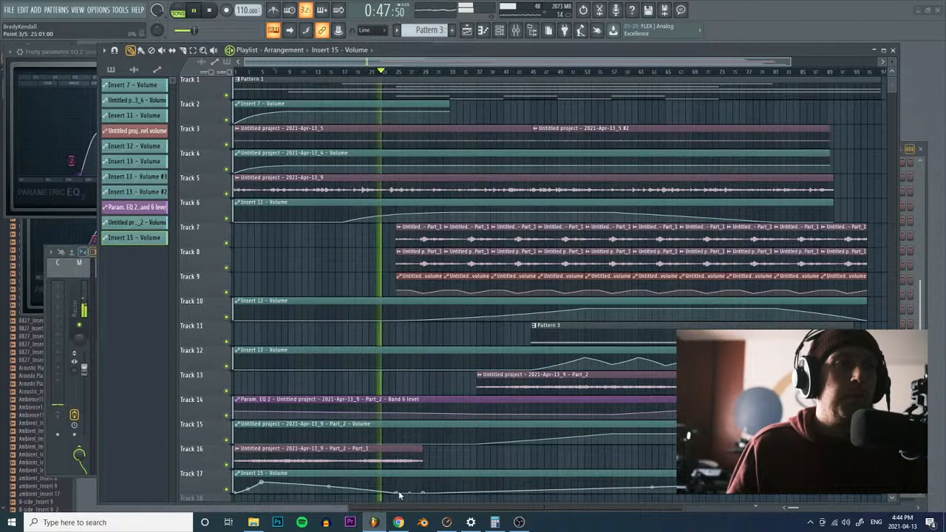
right_click(397, 493)
left_click(415, 355)
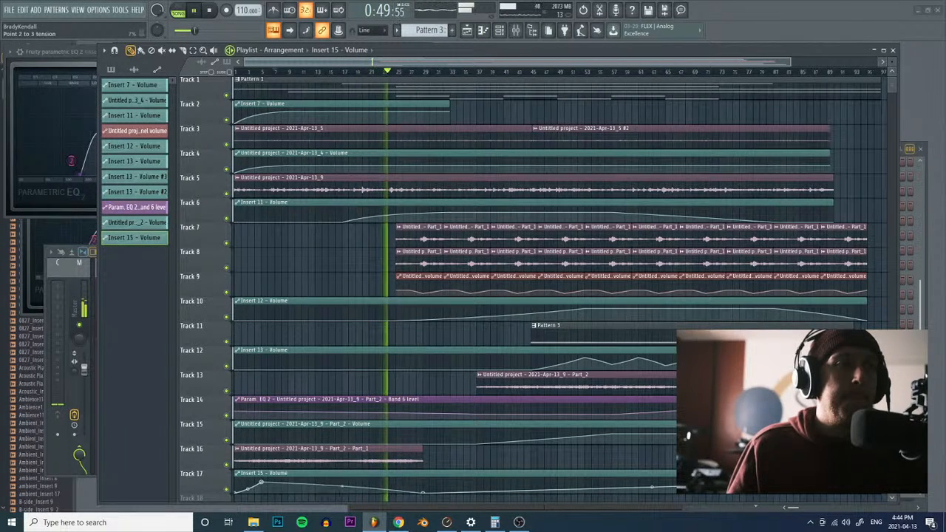
left_click(267, 72)
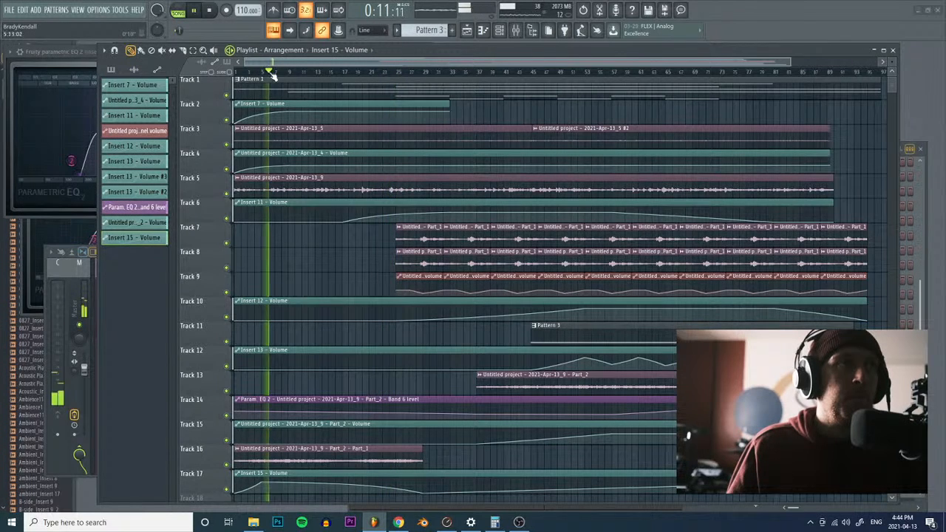
left_click_drag(261, 482, 263, 484)
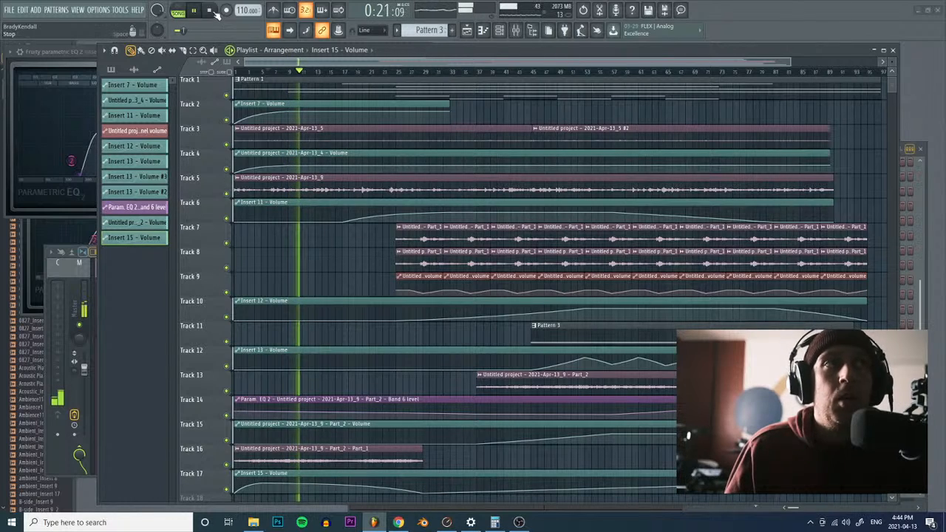
Step: Play the arrangement while comparing insert 15 in solo with the full mix, and move the mixer window higher
key("space")
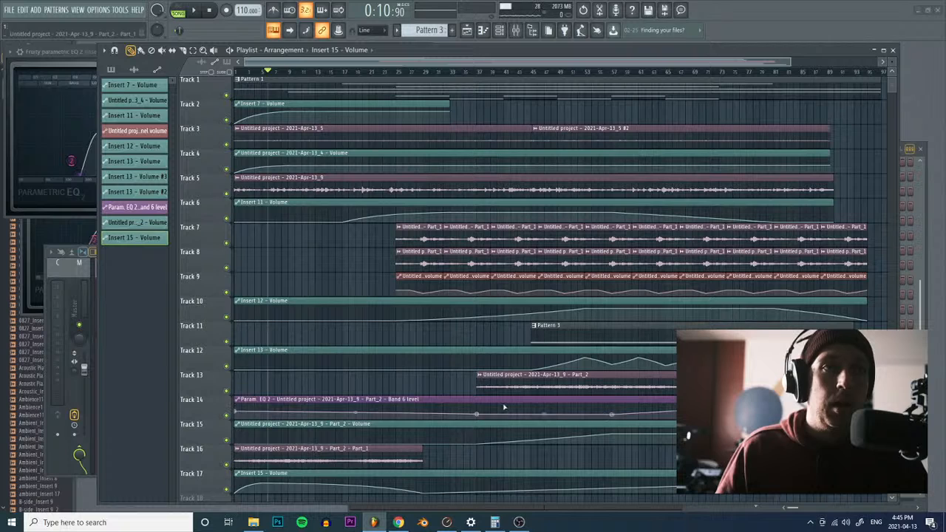
left_click(517, 31)
left_click(518, 31)
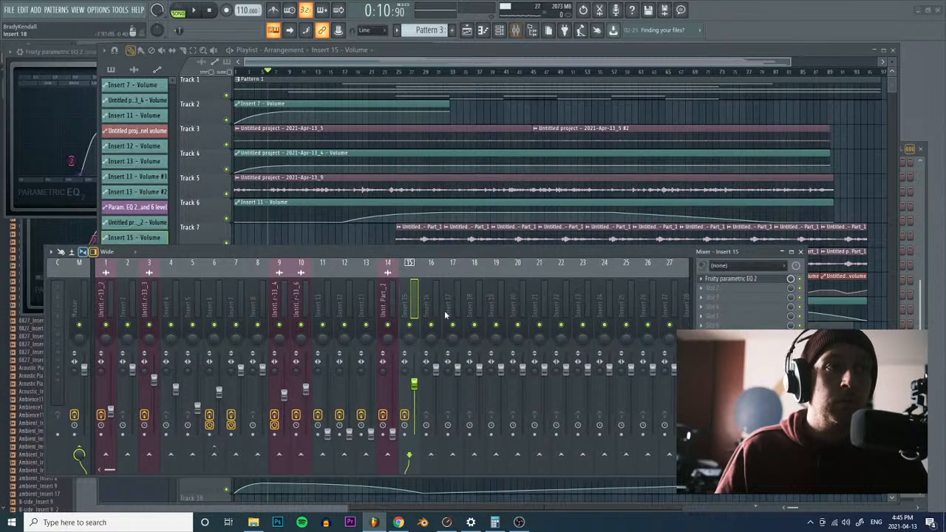
left_click(453, 61)
key("space")
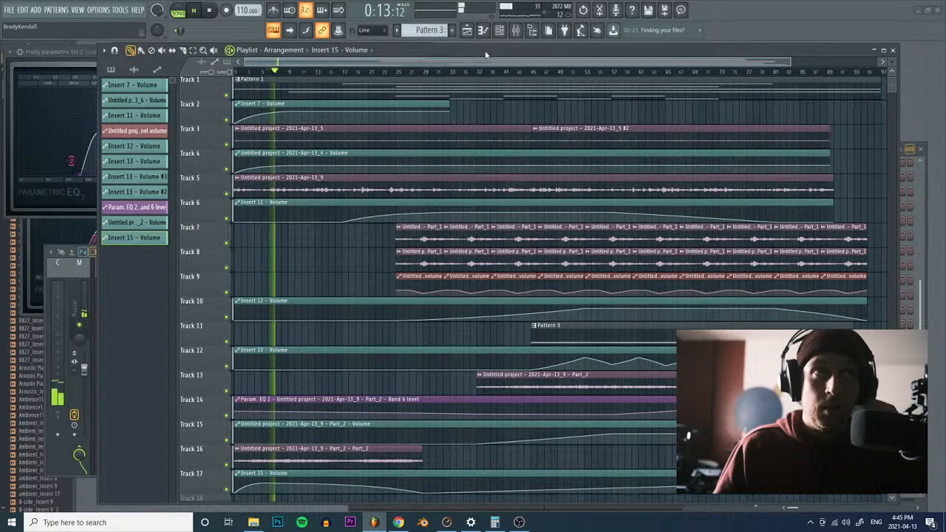
left_click(517, 31)
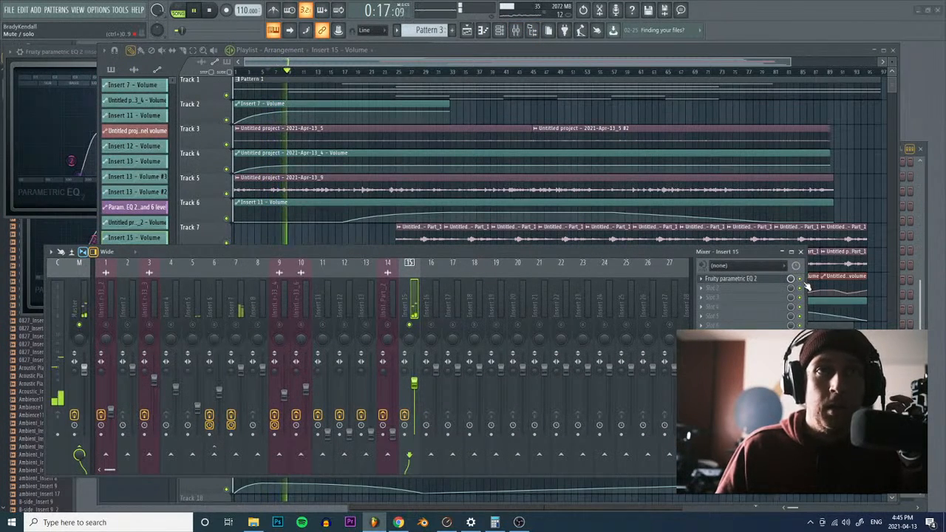
right_click(407, 327)
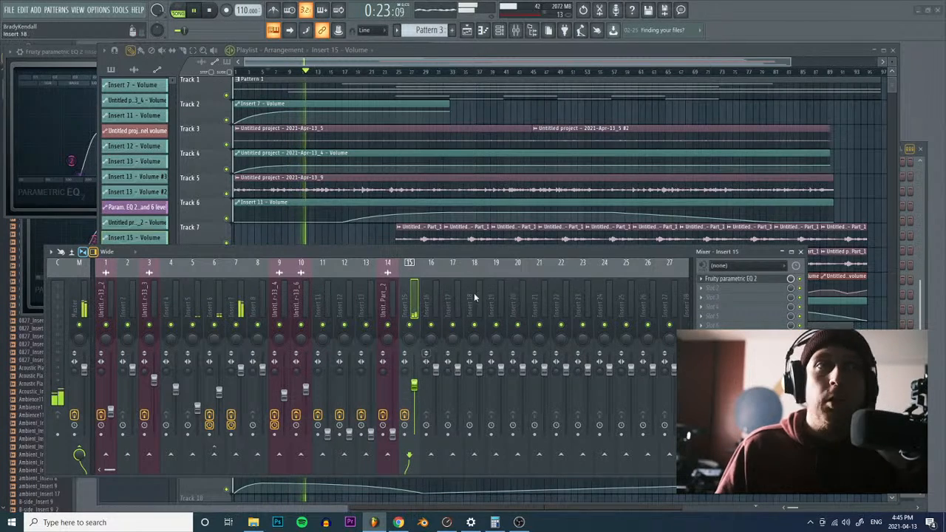
left_click_drag(473, 262, 466, 206)
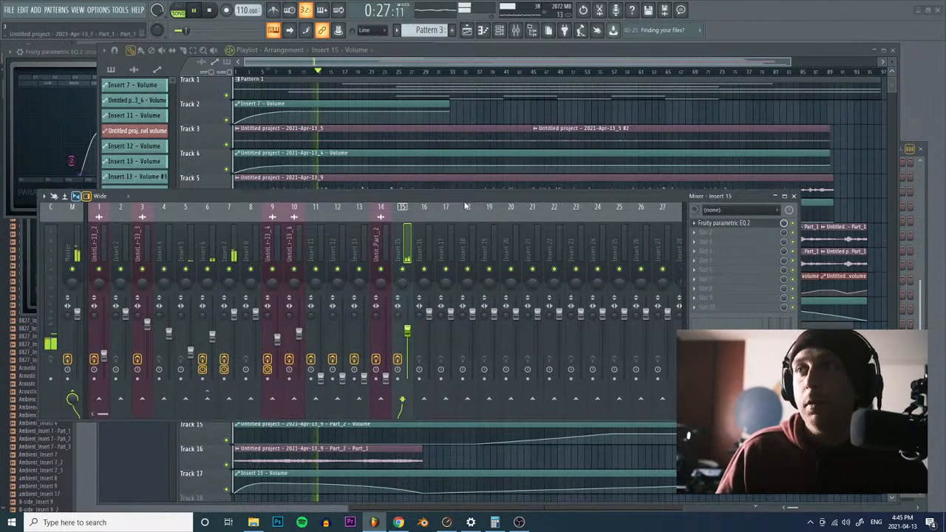
left_click(478, 64)
key("space")
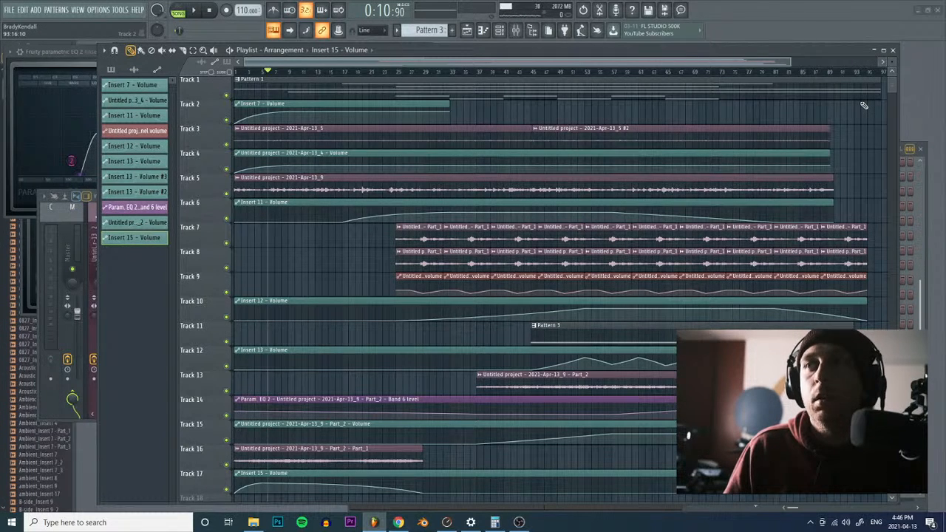
Step: Save the project and display the mixer over the playlist, shifted slightly from its previous position
key("ctrl+s")
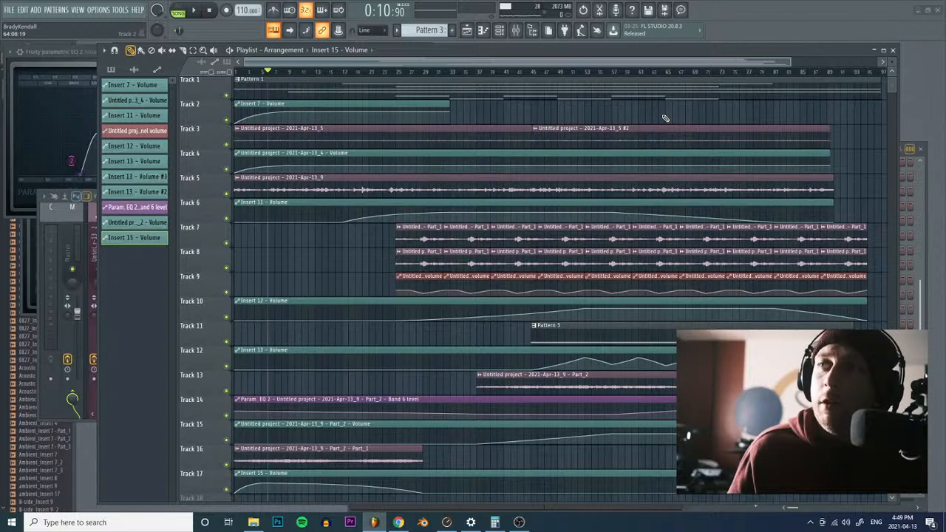
left_click(515, 29)
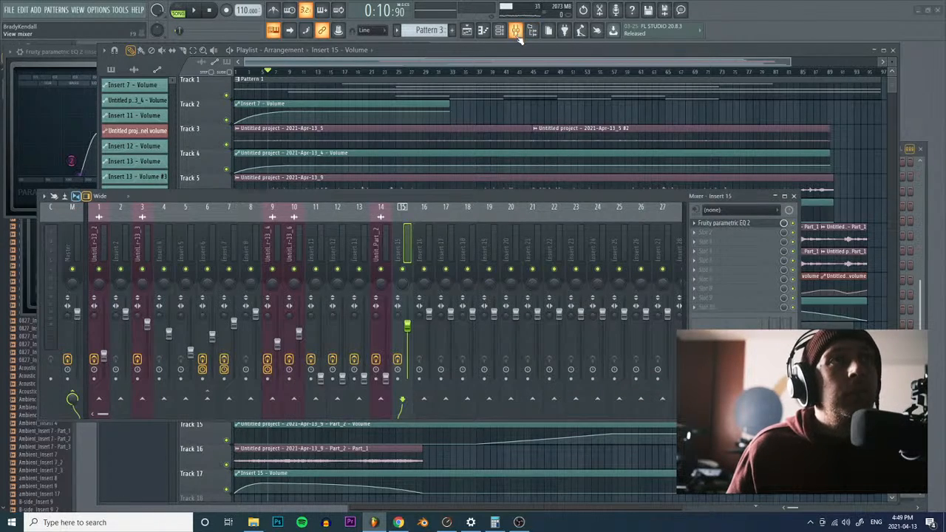
left_click_drag(325, 196, 363, 207)
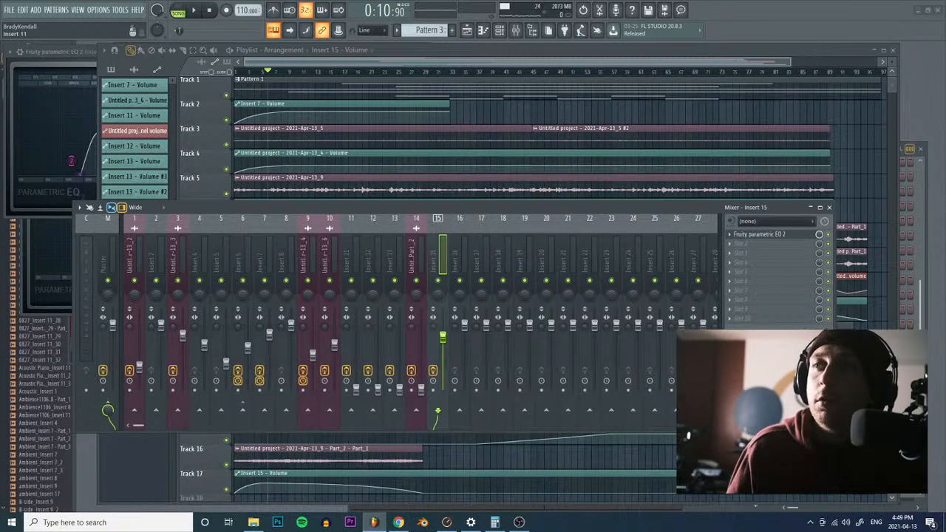
key("alt+Tab")
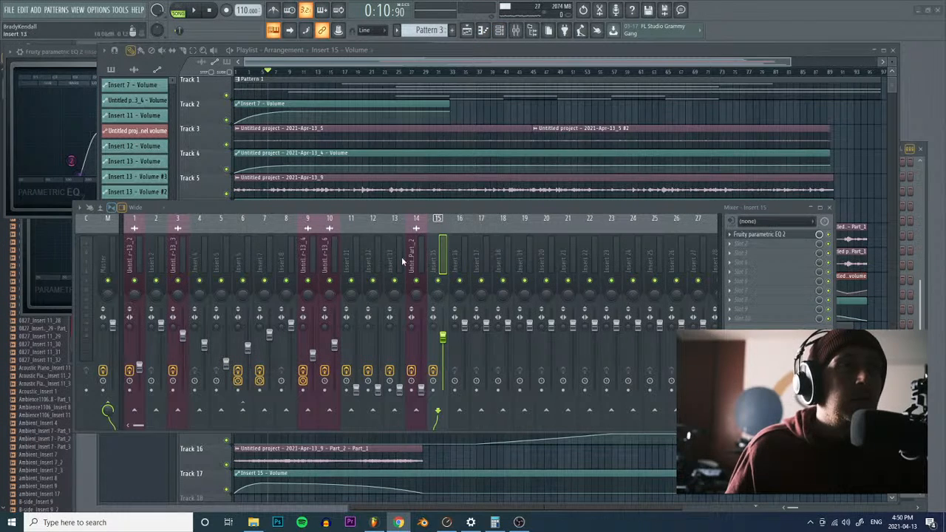
Step: Open the Blur tool in Edison on the Part_2 mixer track (insert 14) and expand its impulse envelope
left_click(415, 261)
left_click(760, 235)
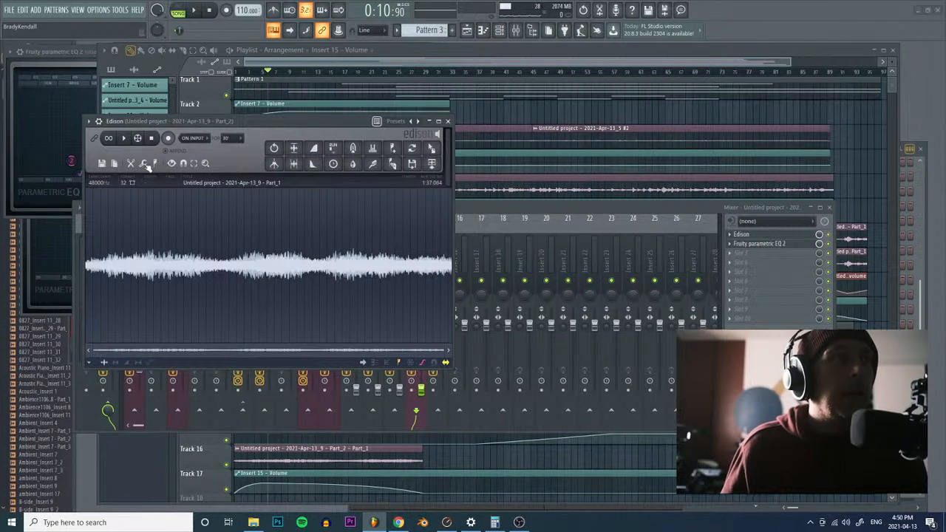
left_click(147, 165)
left_click(268, 287)
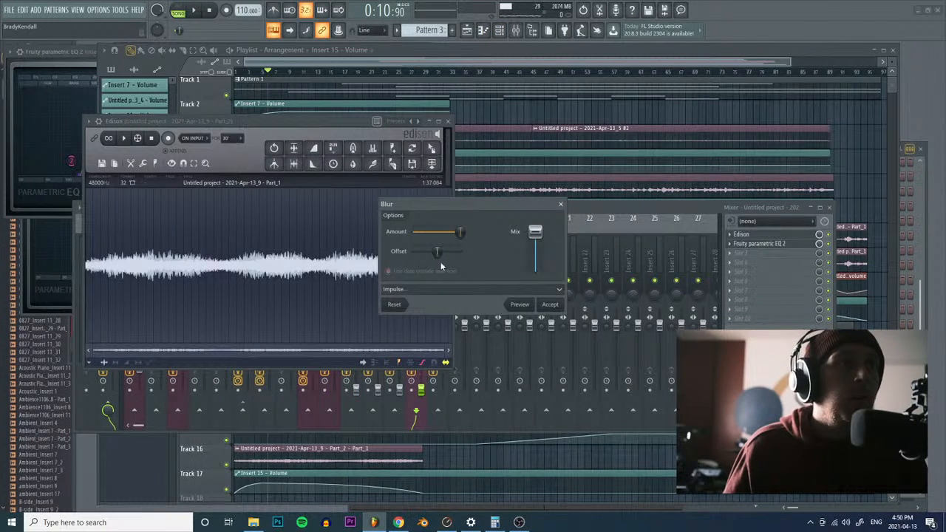
left_click(560, 291)
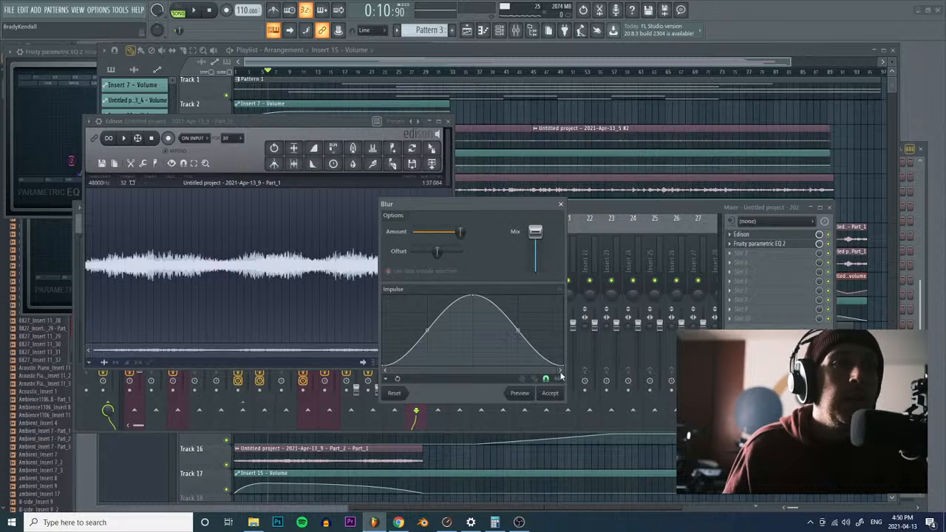
Step: Add points to the Blur impulse envelope to shape it into an uneven curve with several peaks and dips
right_click(407, 352)
right_click(448, 301)
right_click(465, 334)
right_click(510, 351)
right_click(529, 319)
right_click(530, 320)
left_click(516, 361)
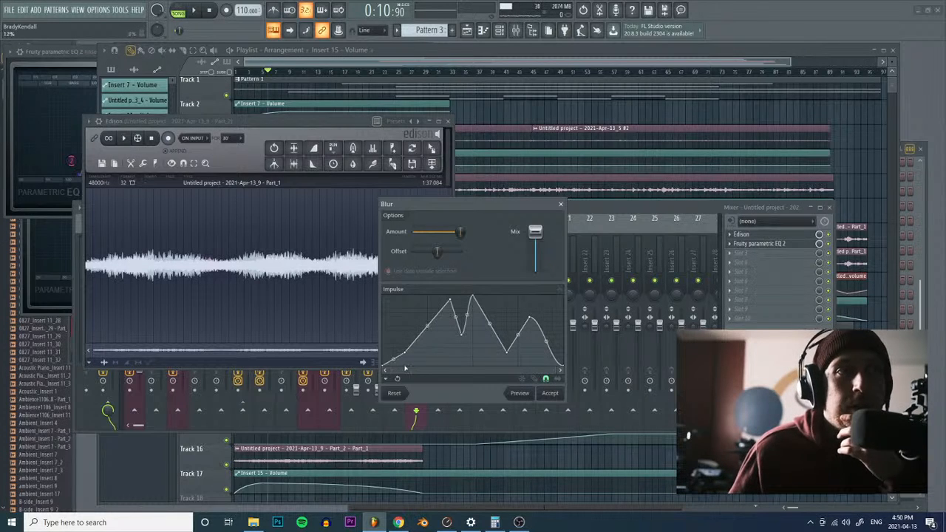
Step: Try the Spectral mask - default and Env filter - flat presets on the Blur impulse envelope
left_click(387, 380)
mouse_move(420, 388)
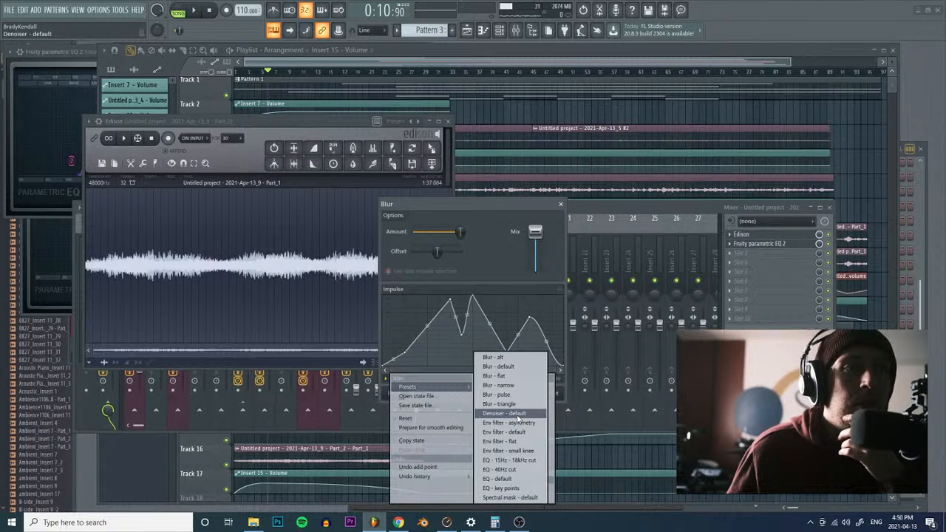
left_click(520, 498)
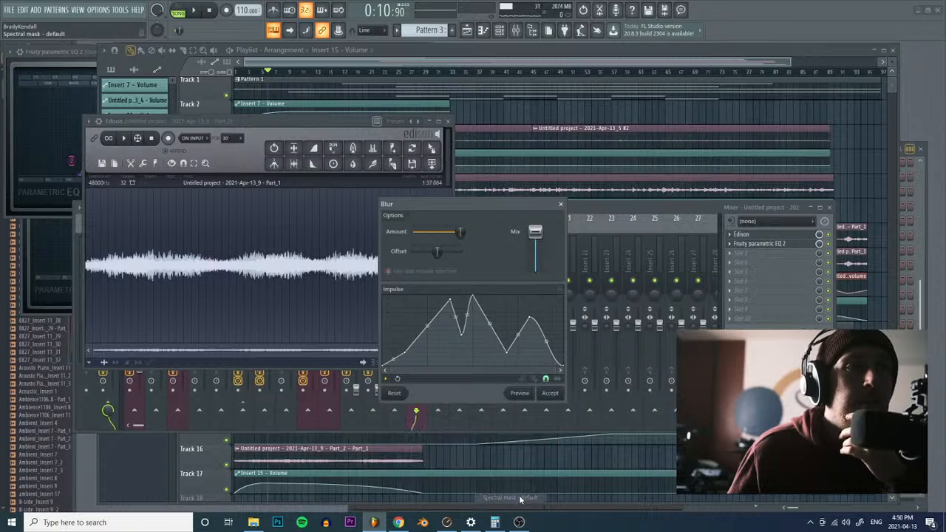
left_click(387, 378)
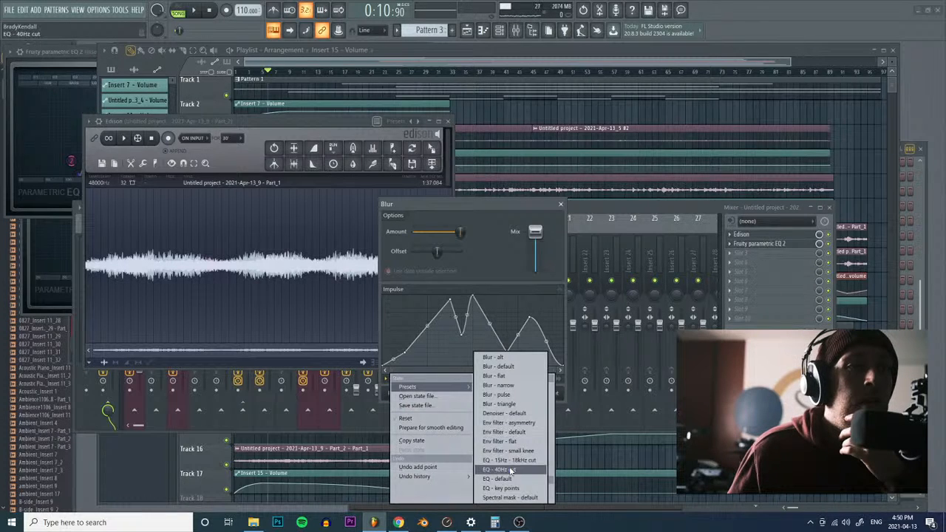
left_click(500, 442)
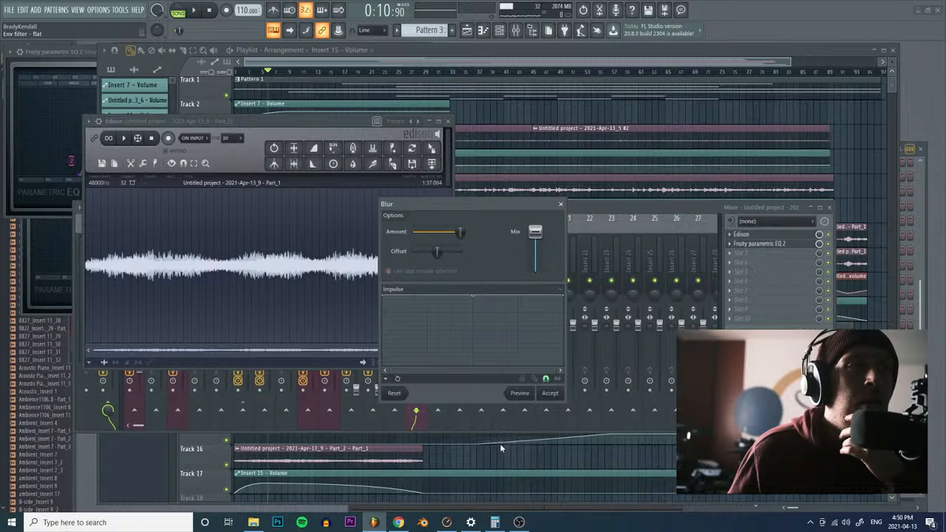
Step: Load the Blur - pulse preset for the impulse envelope, move the Blur dialog aside and close it without applying
left_click(387, 379)
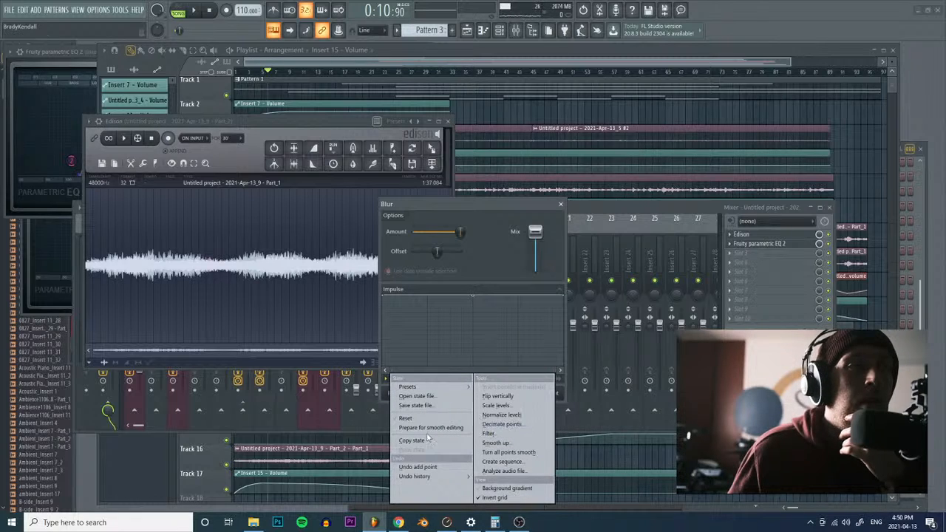
mouse_move(429, 392)
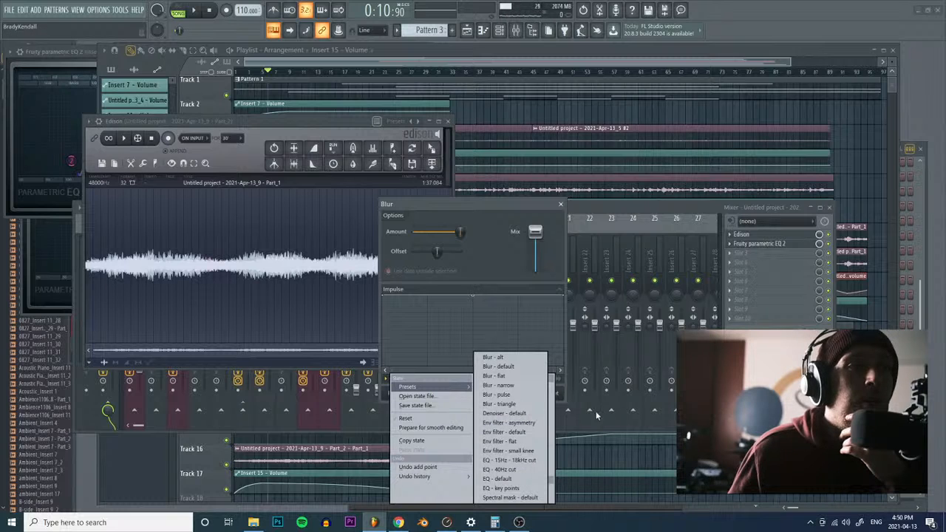
left_click(517, 396)
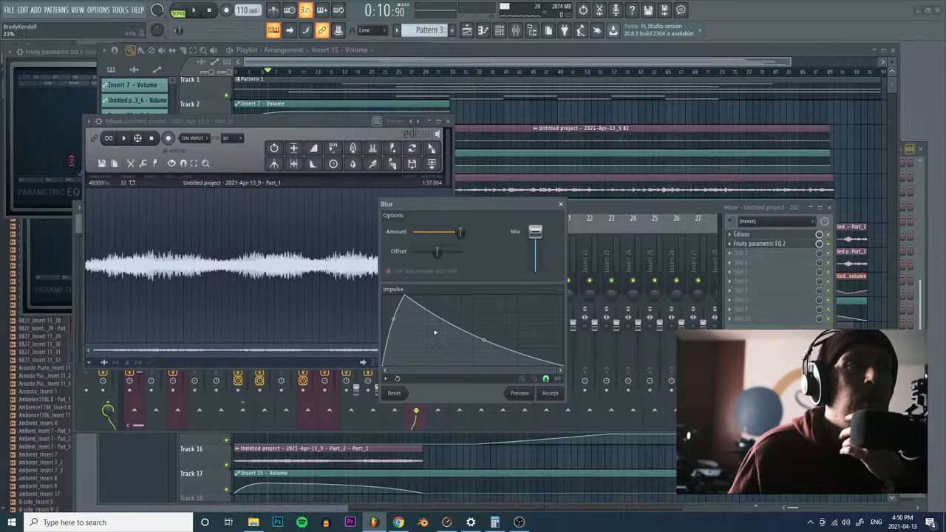
left_click_drag(480, 205, 696, 141)
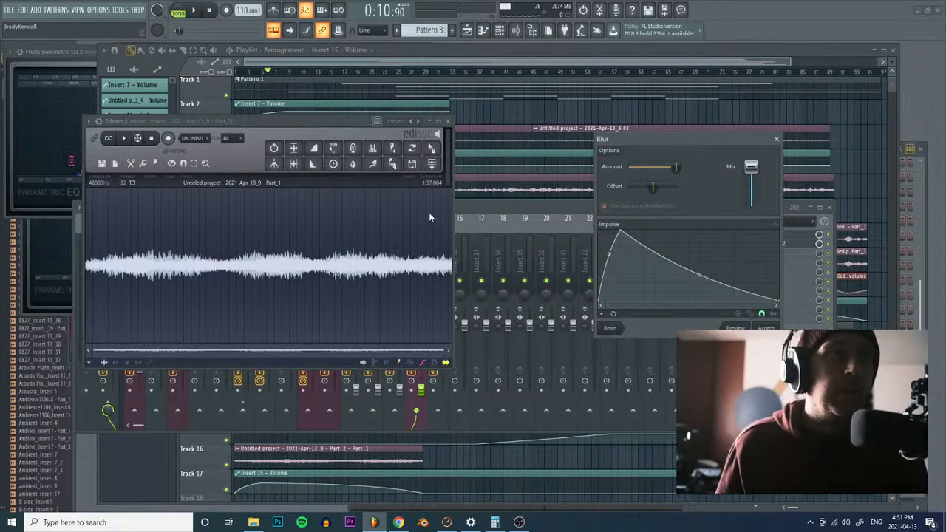
left_click(776, 139)
Step: Load the sample of the Untitled project - 2021-Apr-13_9 channel into Edison
left_click(499, 30)
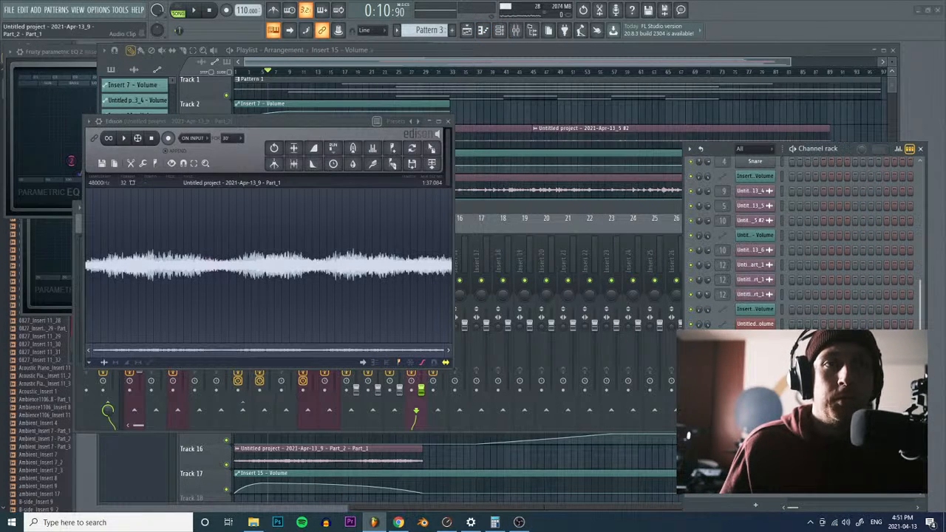
left_click(754, 383)
left_click_drag(179, 298, 269, 292)
left_click(352, 122)
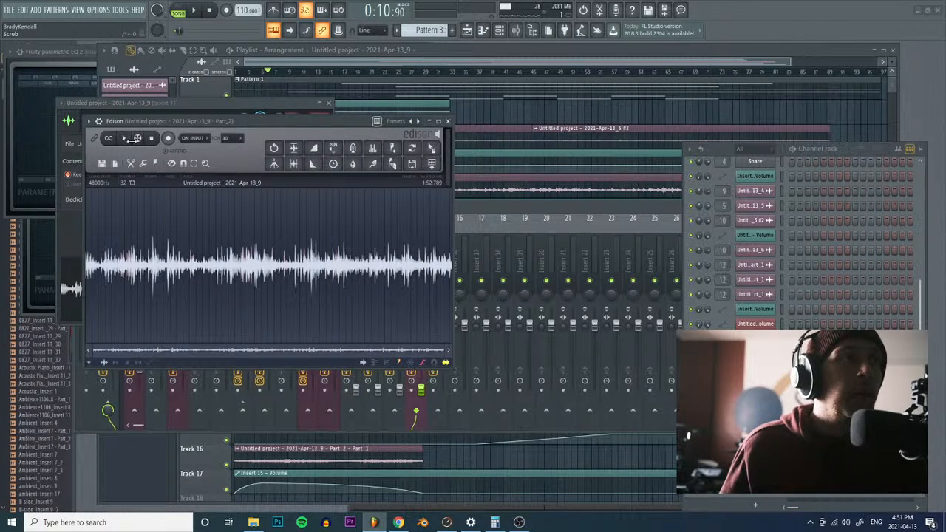
Step: Audition the loaded sample in Edison and move the song position to about bar 59
left_click(563, 65)
left_click(638, 71)
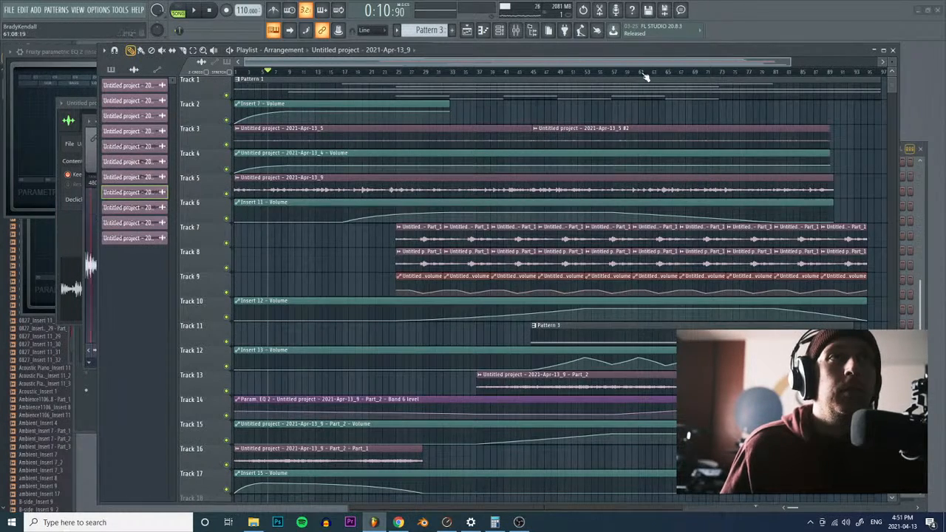
left_click(84, 168)
left_click(209, 10)
left_click(626, 74)
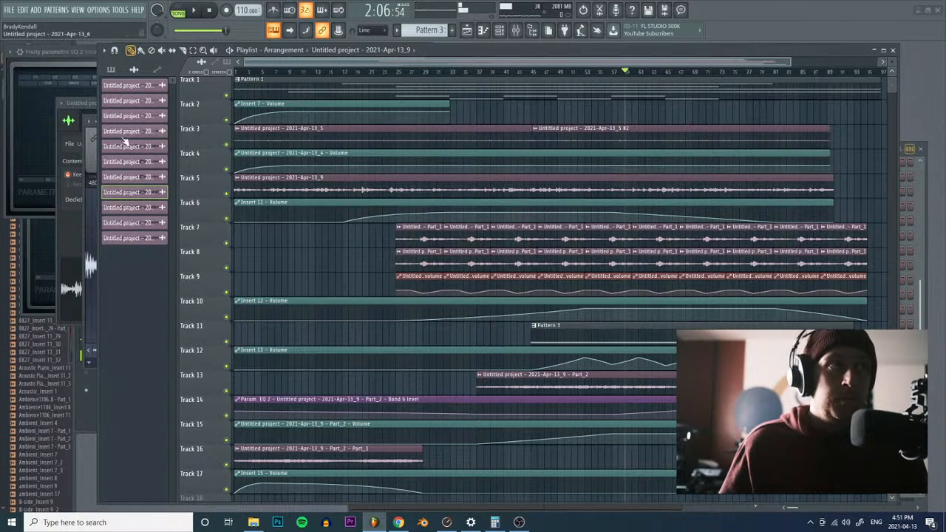
left_click(149, 148)
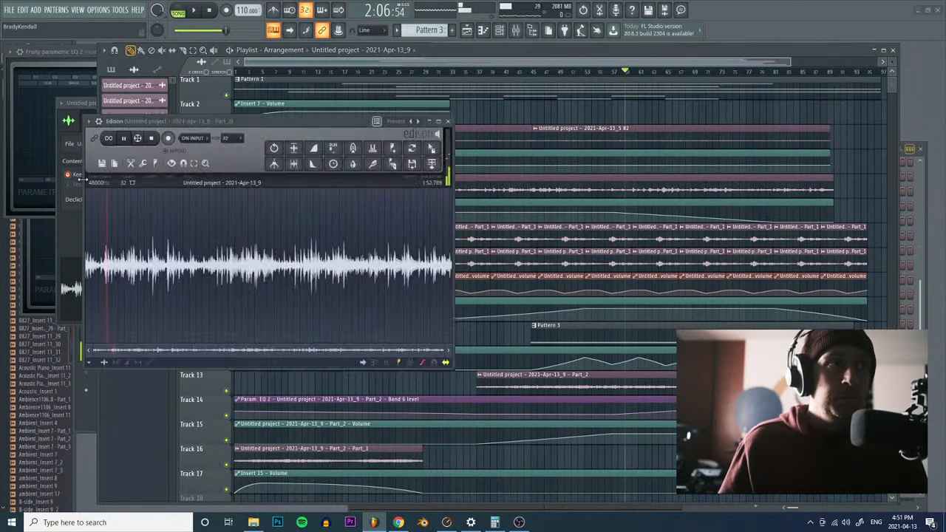
left_click(152, 139)
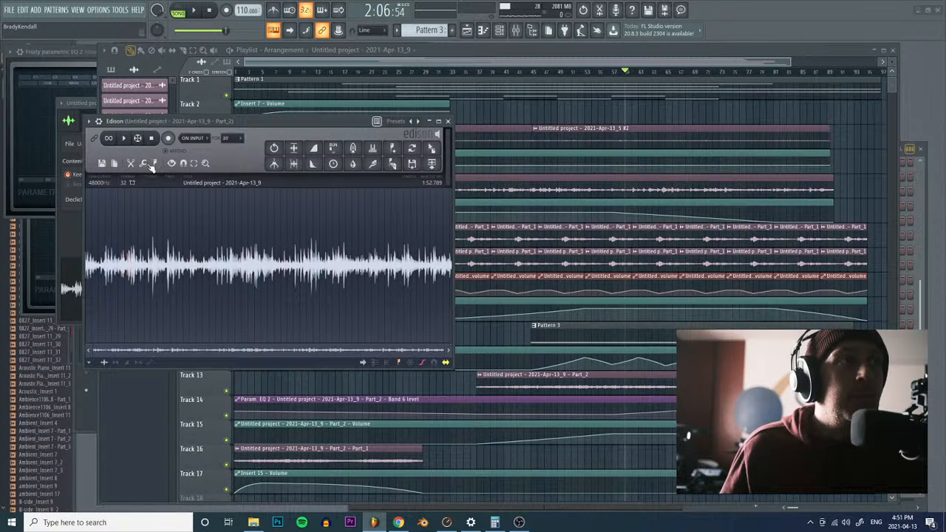
Step: Open Blur for the newly loaded sample in Edison and expand the impulse envelope
left_click(134, 163)
left_click(144, 164)
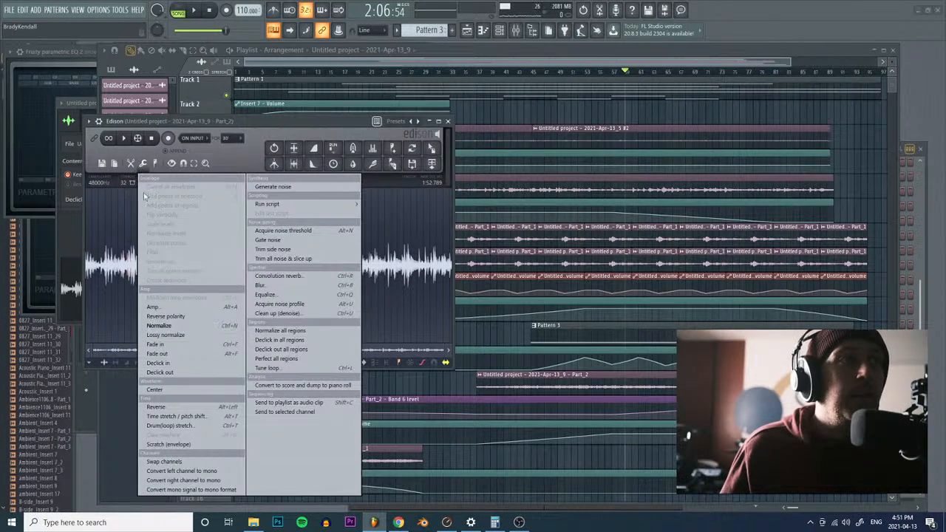
left_click(287, 285)
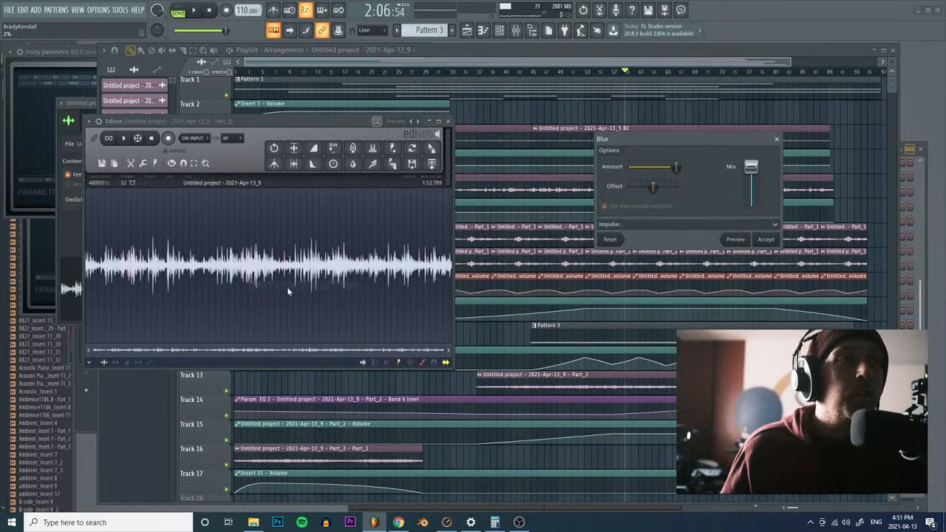
left_click(641, 222)
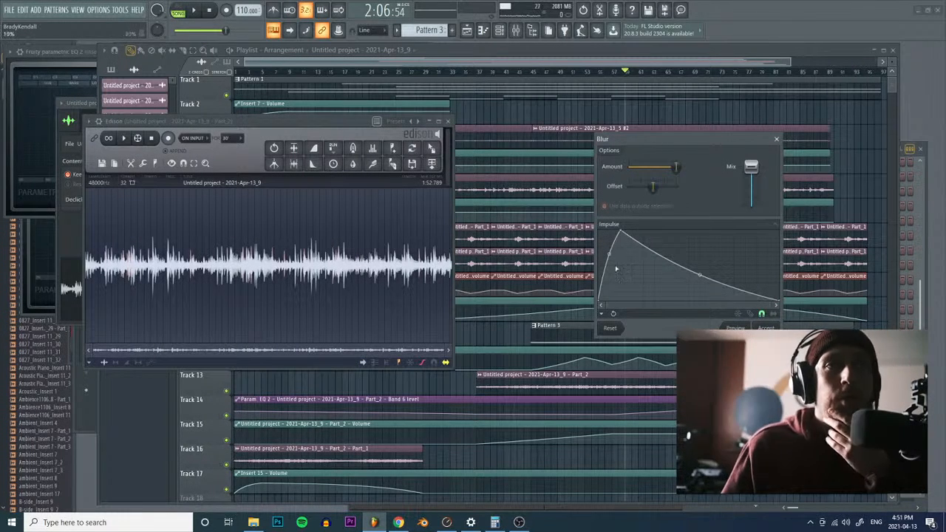
Step: Try the Blur - alt impulse preset, load Blur - default in its place and apply the blur to the sample
left_click(601, 313)
mouse_move(613, 324)
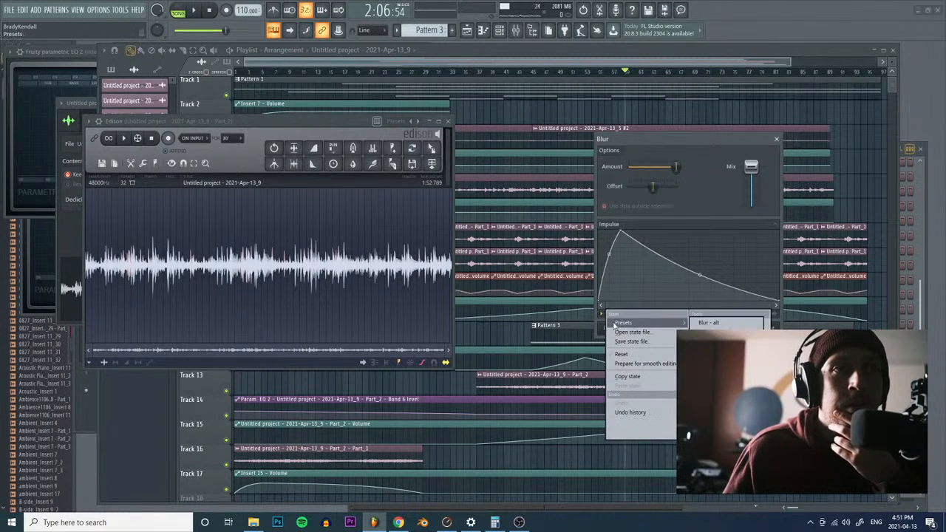
left_click(698, 323)
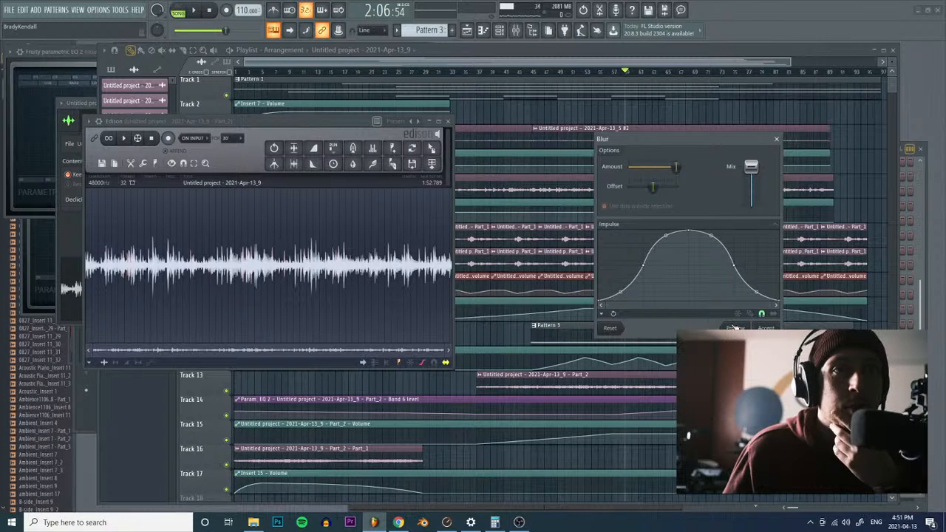
left_click(601, 313)
mouse_move(621, 323)
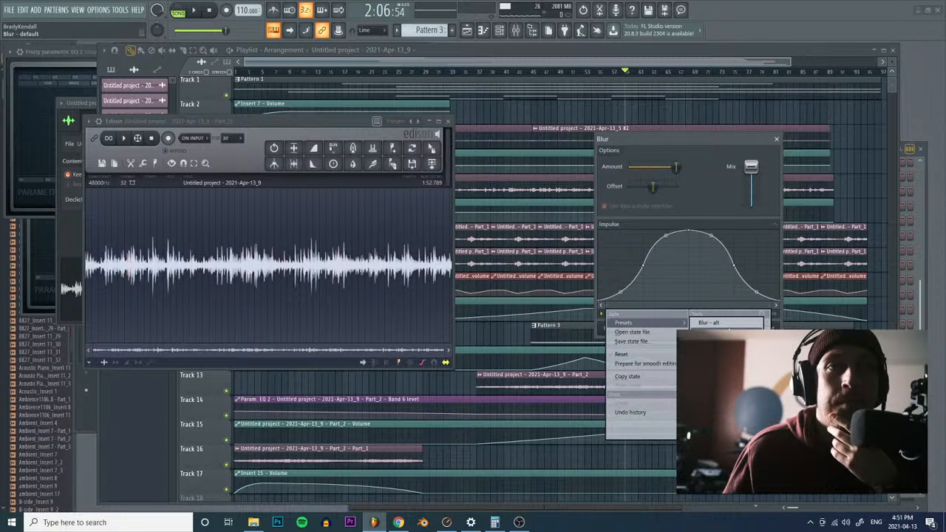
left_click(729, 331)
left_click(769, 330)
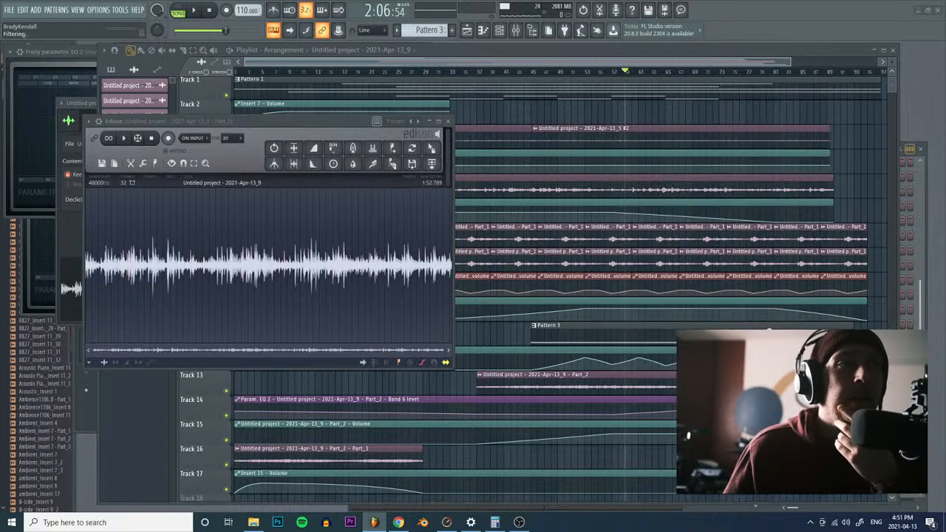
Step: Audition the blurred sample in Edison and try to undo the blur
left_click(124, 139)
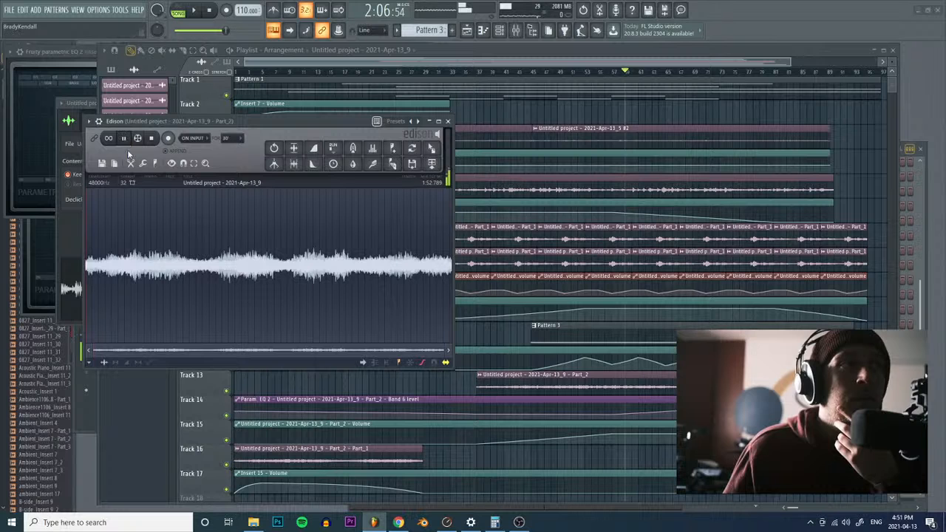
left_click(160, 264)
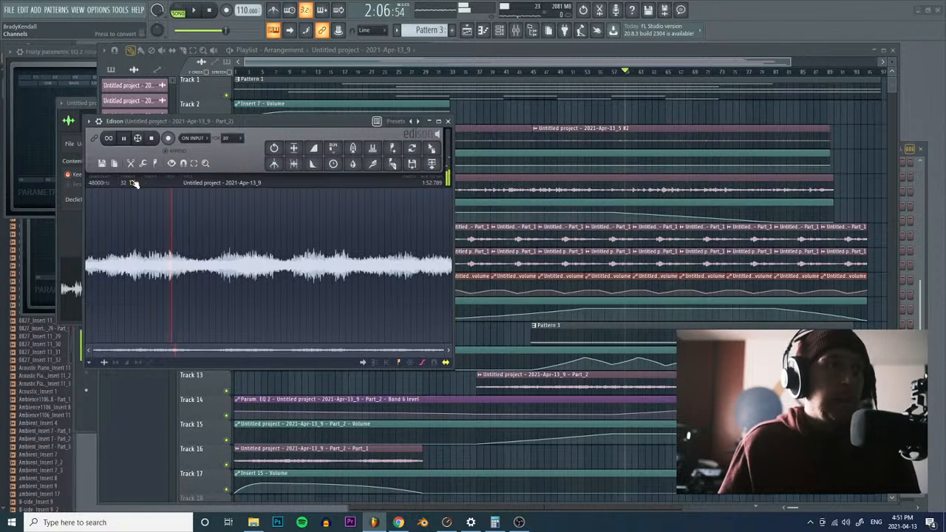
key("ctrl+z")
key("ctrl+z")
key("space")
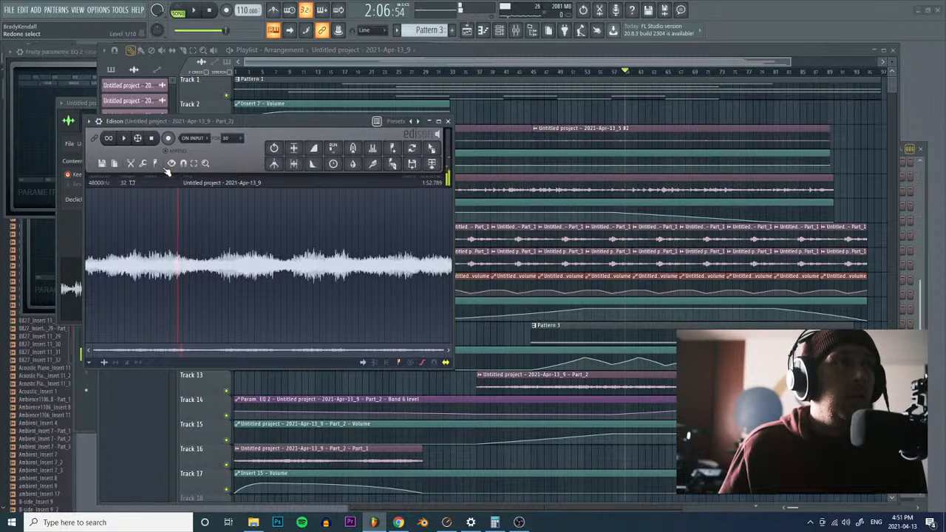
key("ctrl+z")
key("ctrl+z")
left_click(274, 148)
left_click(273, 148)
Step: Reload the original Untitled project - 2021-Apr-13_9 sample from its channel into Edison and set the song position to bar 57
key("F6")
left_click(754, 412)
left_click(754, 413)
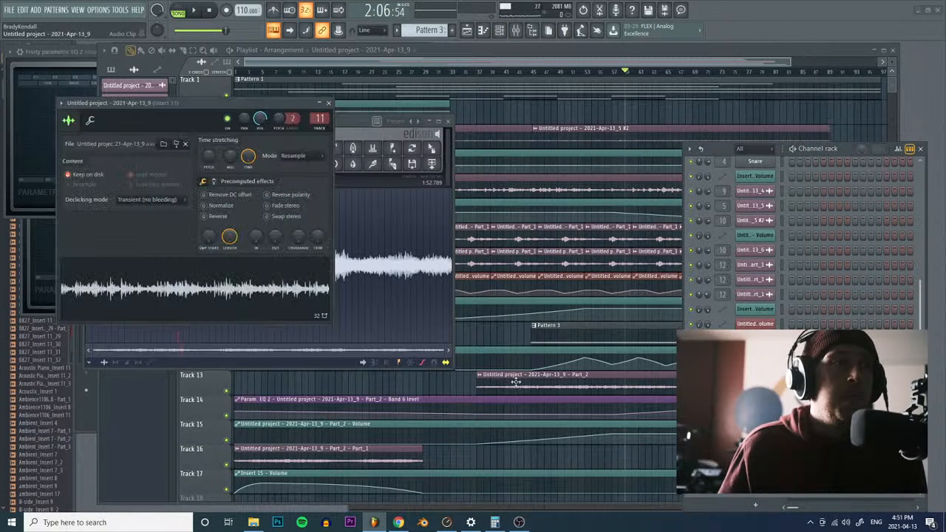
left_click_drag(283, 316, 334, 301)
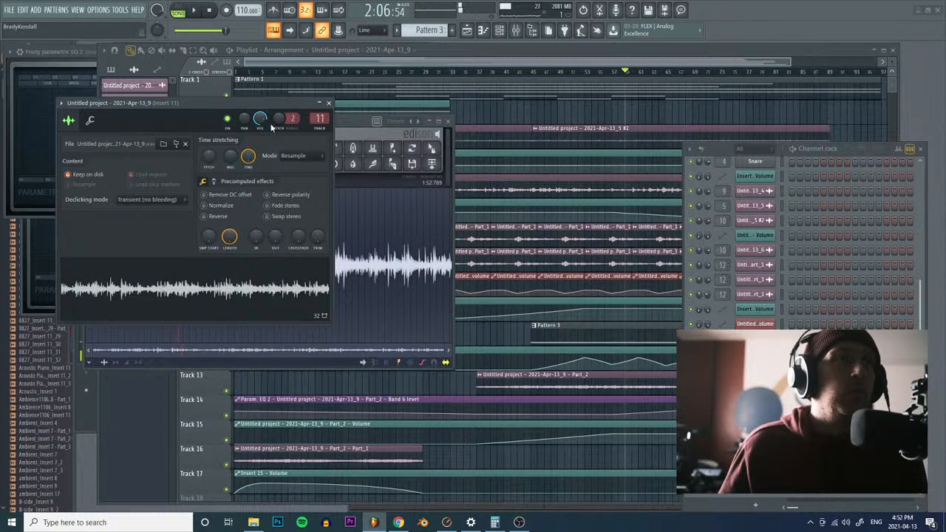
left_click(210, 11)
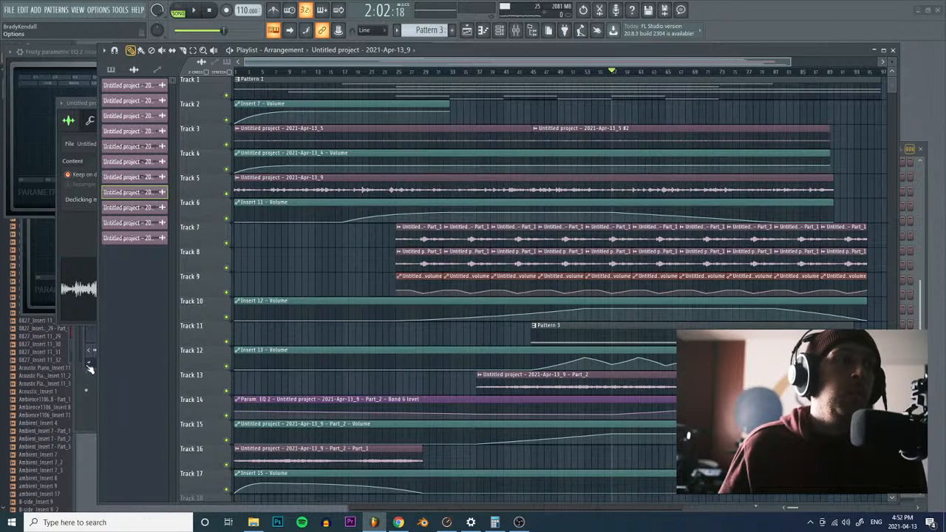
Step: Bring up Edison from mixer insert 14 and open Blur for the reloaded sample
key("F9")
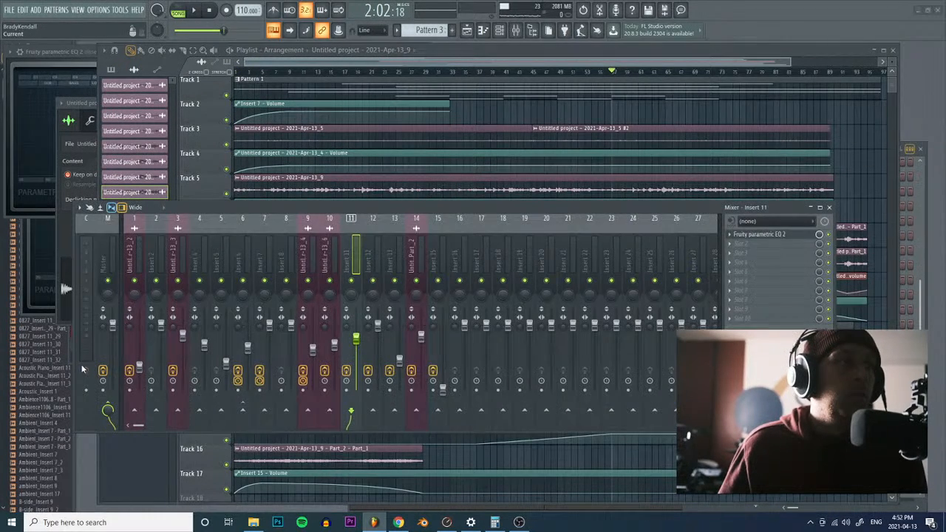
left_click(394, 264)
left_click(414, 264)
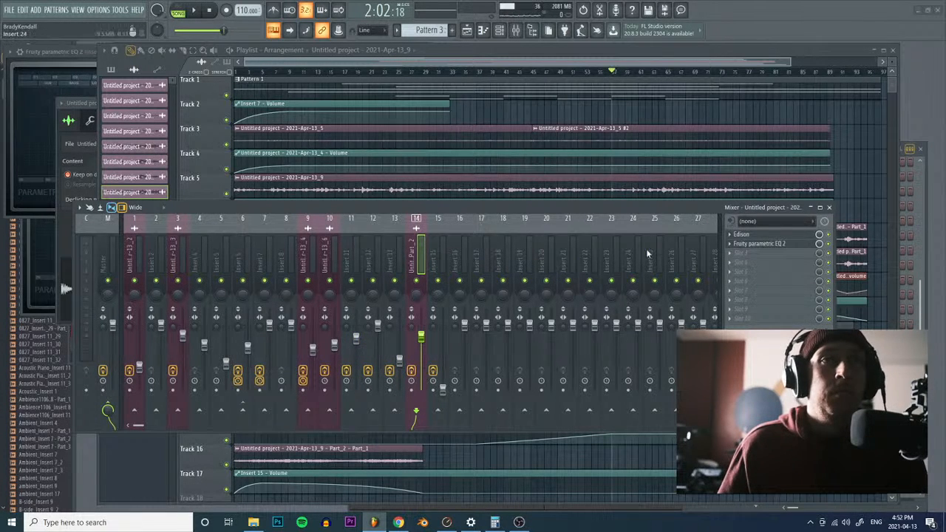
left_click(808, 235)
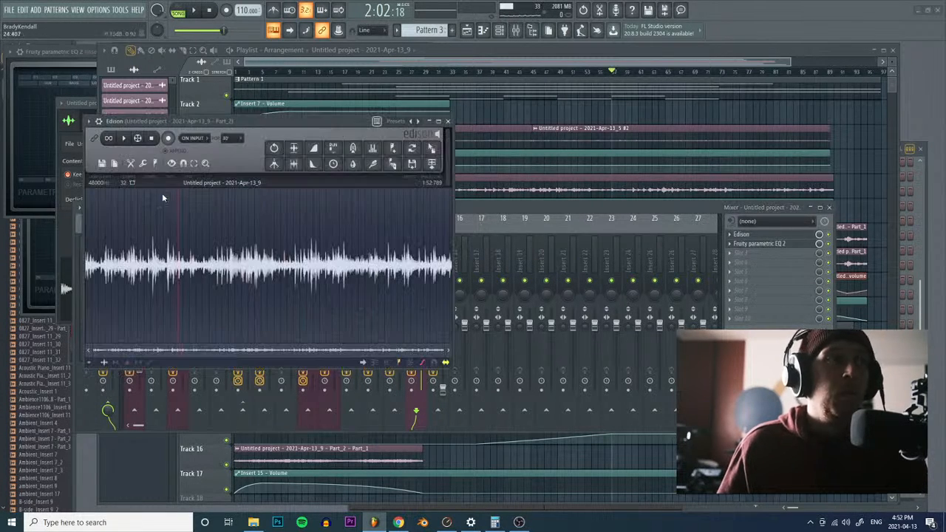
left_click(142, 163)
left_click(261, 286)
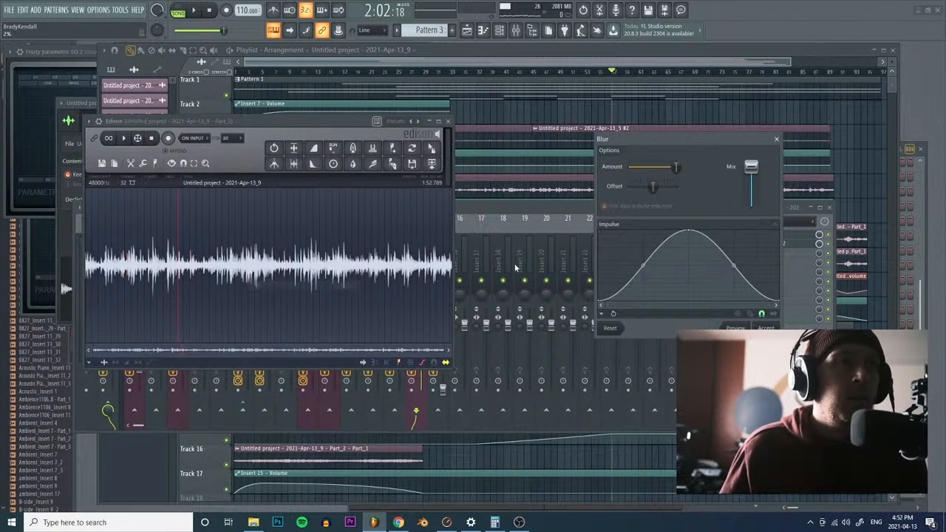
Step: Load the Blur - triangle impulse preset, apply the blur and audition the result in Edison
left_click(601, 314)
mouse_move(628, 325)
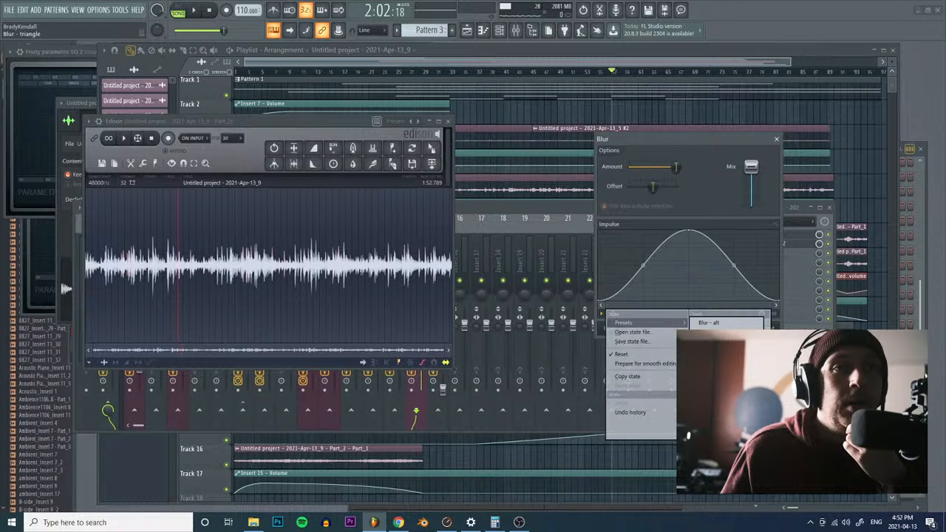
left_click(711, 335)
left_click(764, 329)
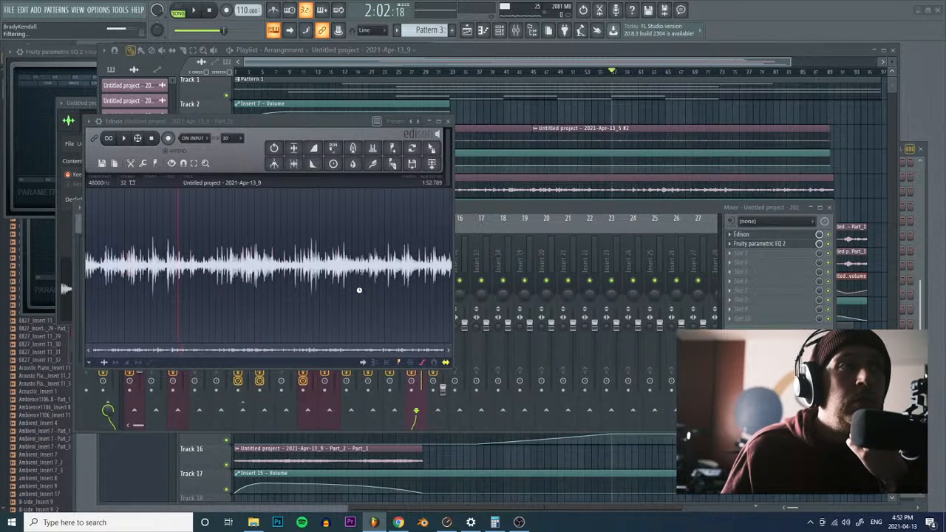
key("space")
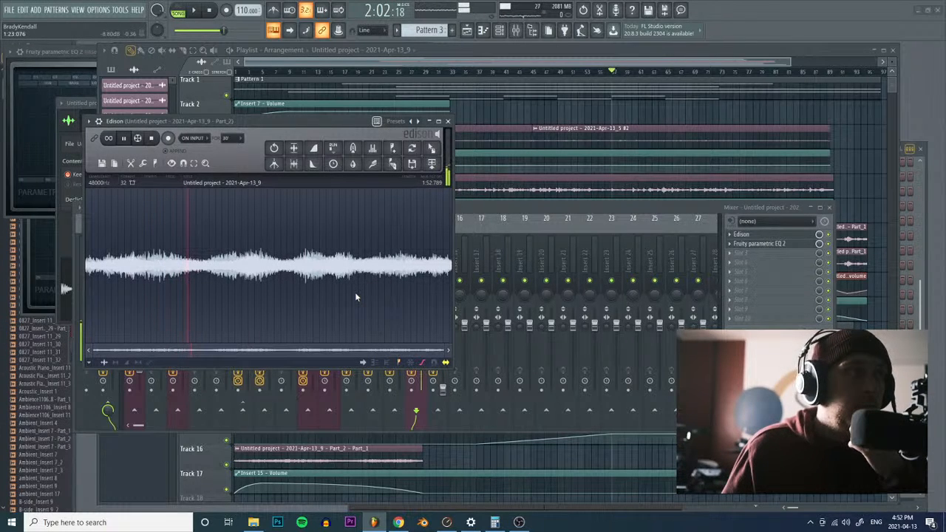
left_click(255, 279)
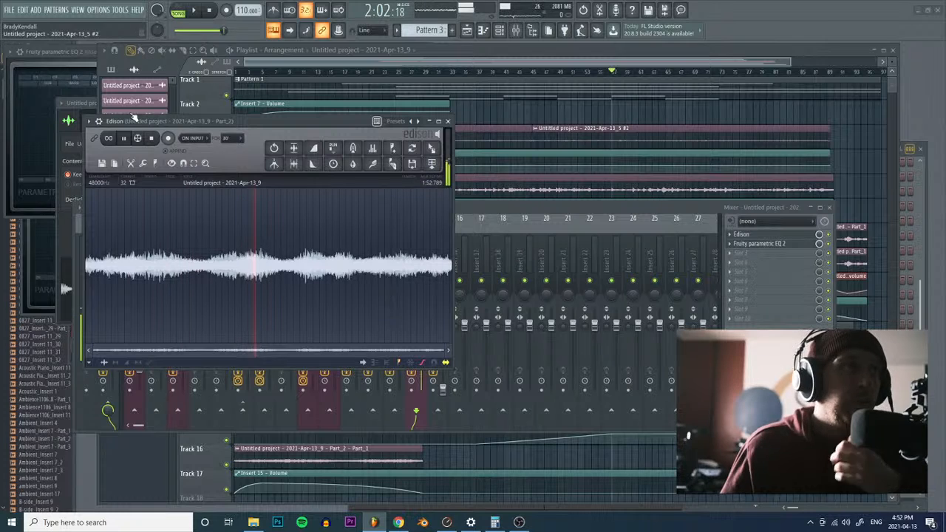
key("space")
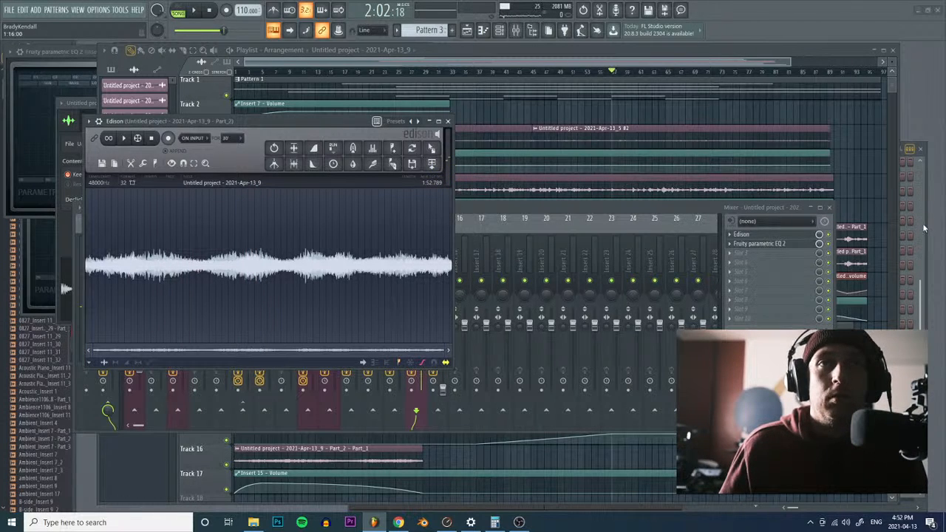
Step: Restore the unblurred Untitled project - 2021-Apr-13_9 sample in Edison from its channel and reset the song position to the start
left_click(923, 204)
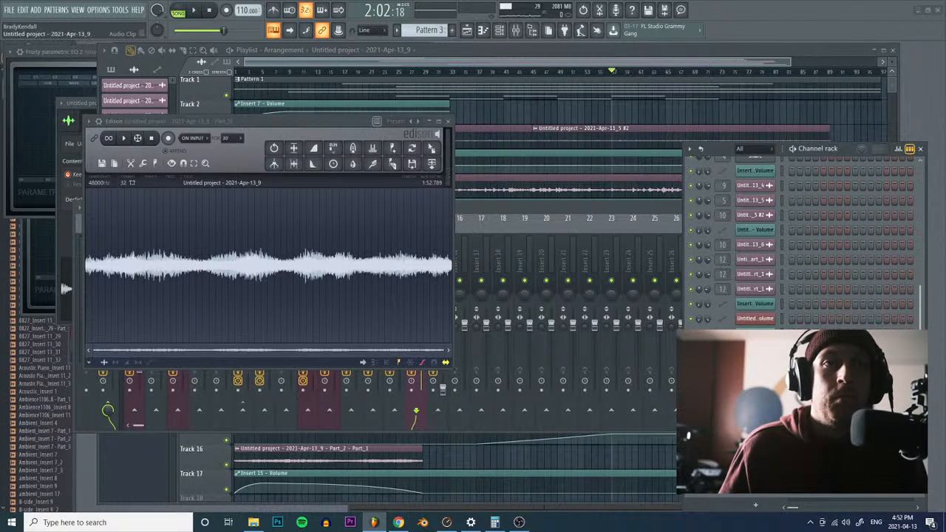
left_click(756, 348)
left_click_drag(202, 297, 320, 288)
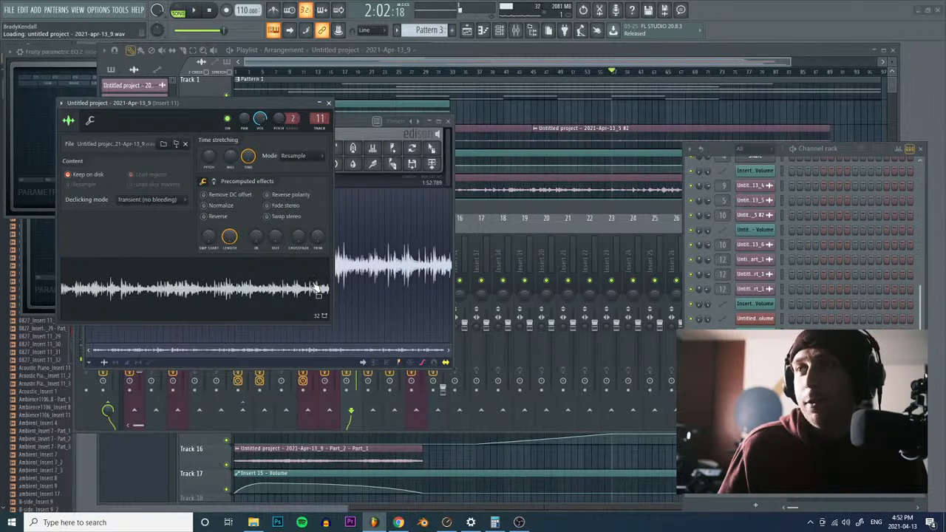
left_click(209, 11)
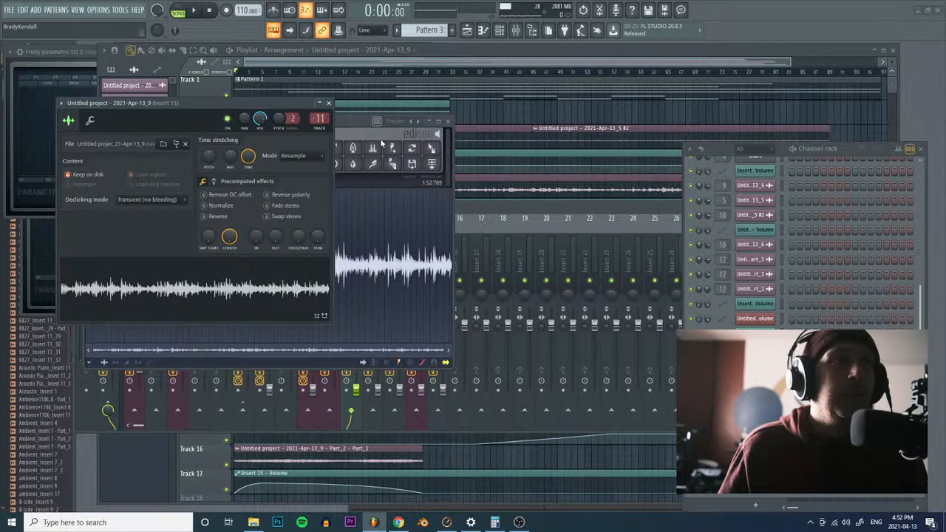
Step: Bring Edison to the front and open Blur for the unprocessed sample
left_click(364, 127)
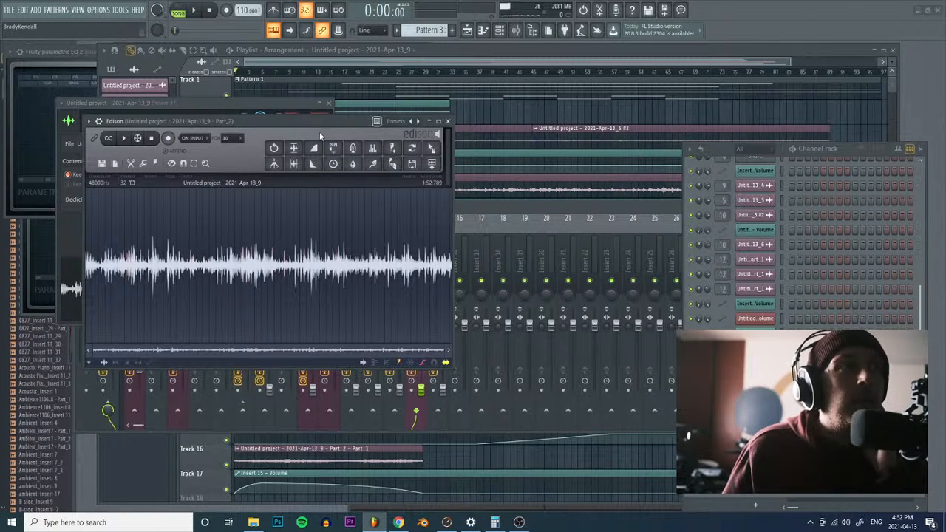
left_click(144, 165)
left_click(155, 164)
left_click(130, 164)
left_click(155, 164)
left_click(144, 164)
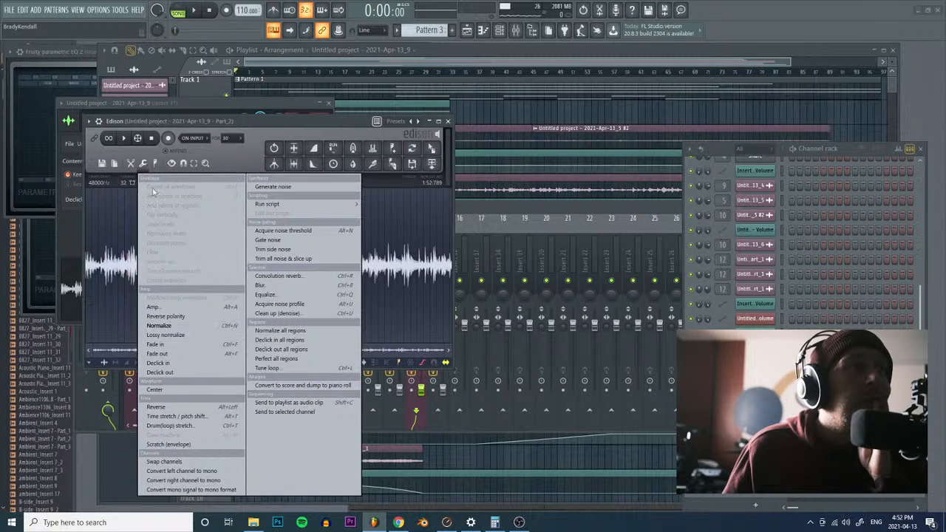
left_click(289, 287)
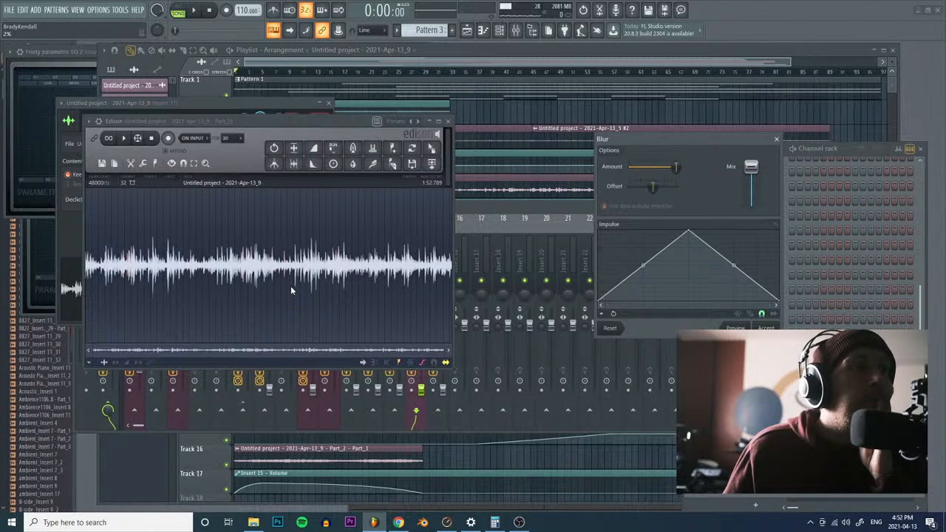
left_click(602, 315)
mouse_move(664, 328)
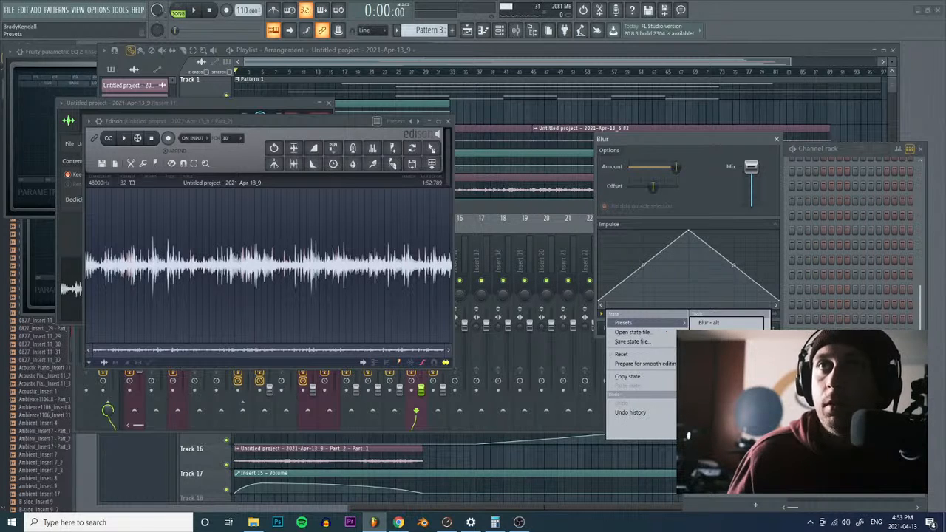
key("alt+Tab")
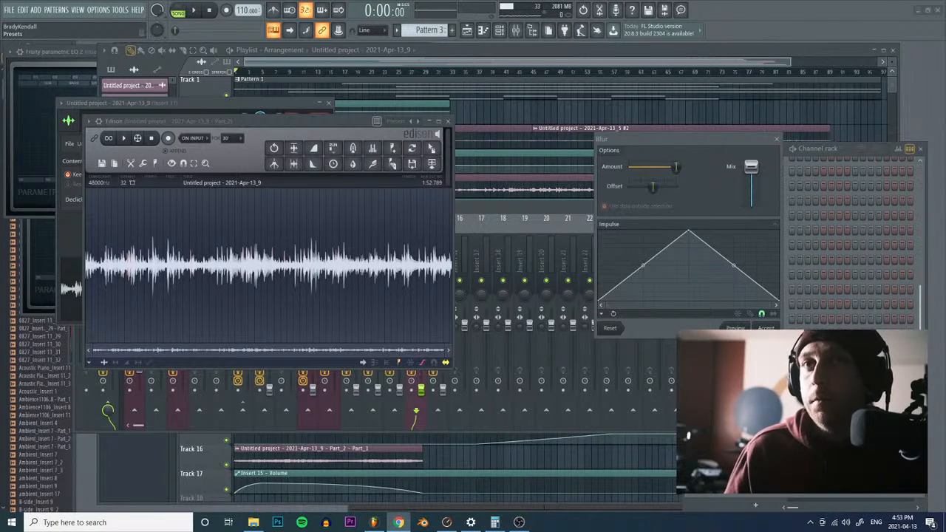
left_click(602, 313)
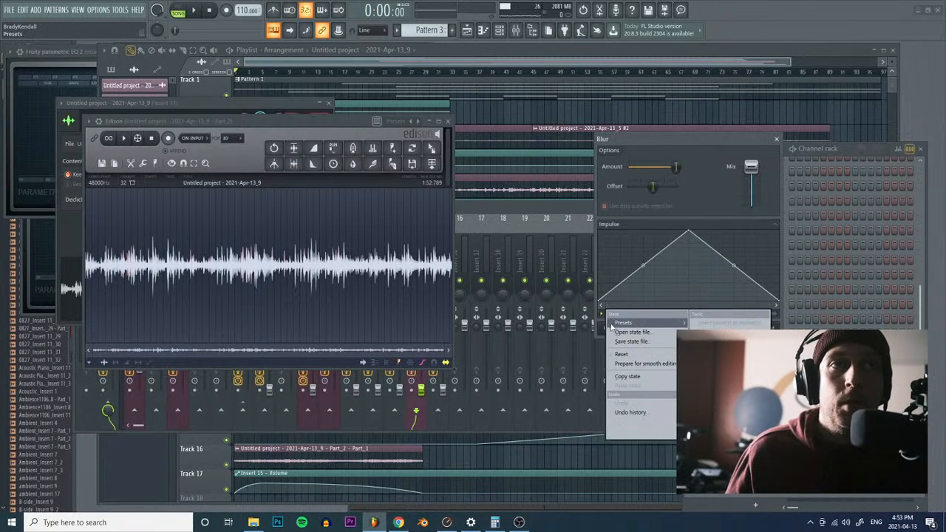
Step: Add points to the rising half of the impulse envelope and reshape them into a sharp spike and dip before an earlier main peak
right_click(632, 291)
right_click(644, 266)
right_click(676, 278)
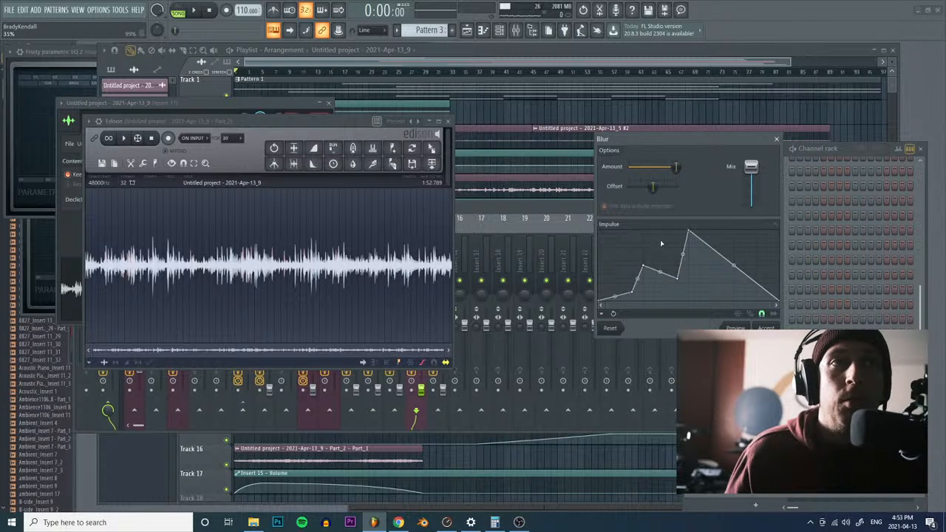
left_click_drag(643, 266, 643, 240)
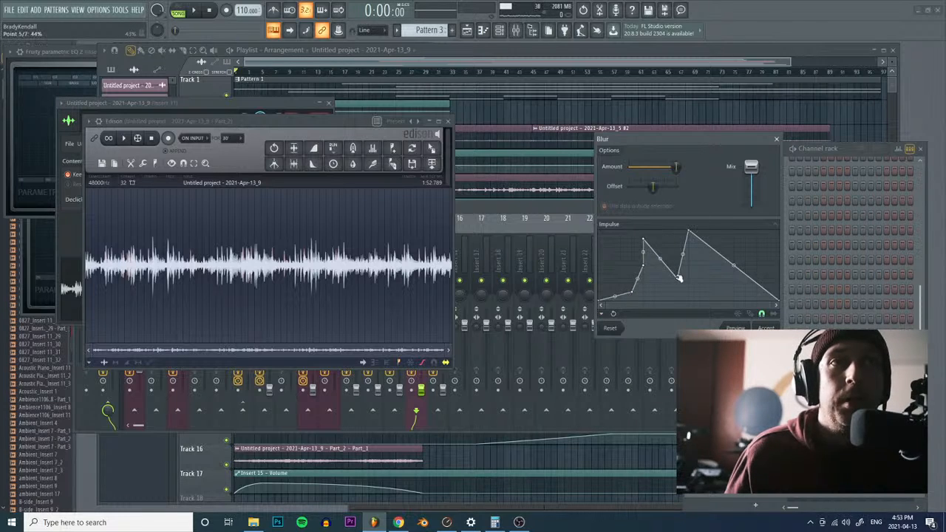
left_click_drag(677, 278, 644, 279)
left_click_drag(688, 231, 653, 232)
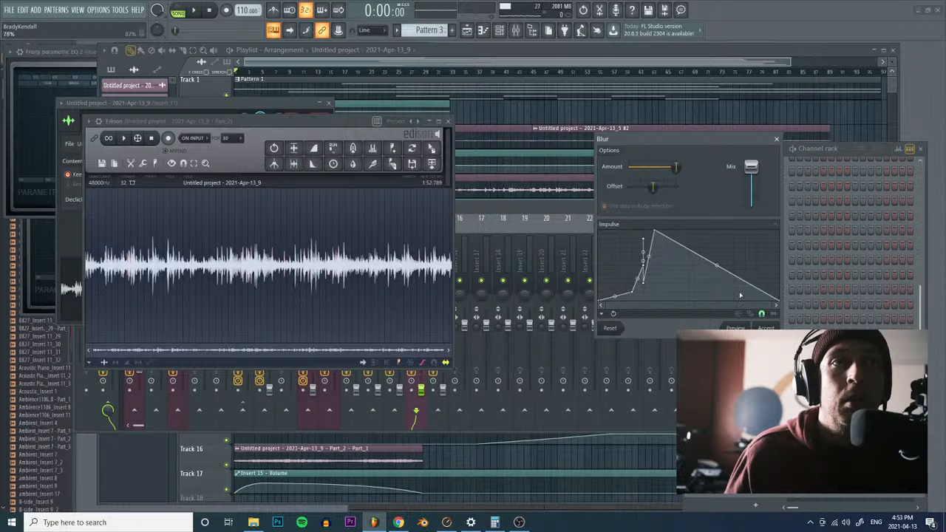
Step: Add three points to the falling half of the impulse envelope to form a second peak and apply the custom blur
right_click(699, 282)
right_click(723, 248)
right_click(734, 287)
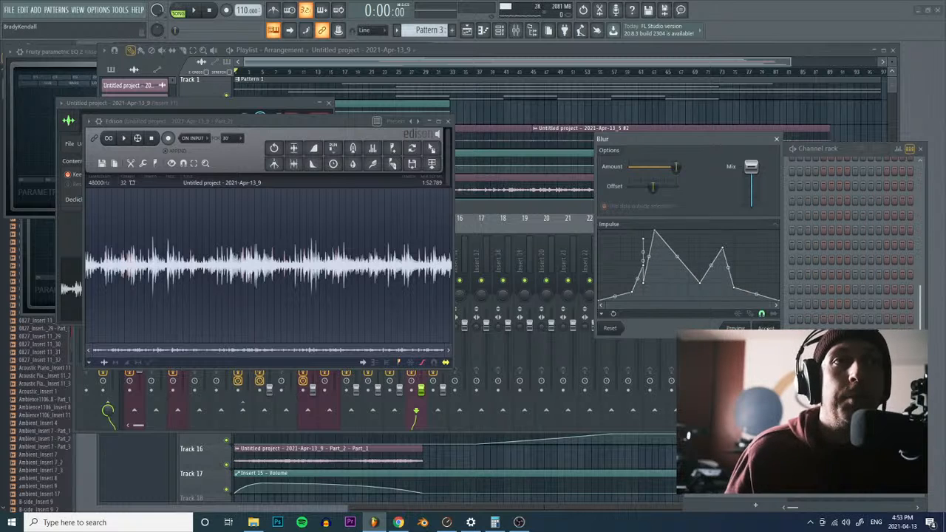
left_click(765, 327)
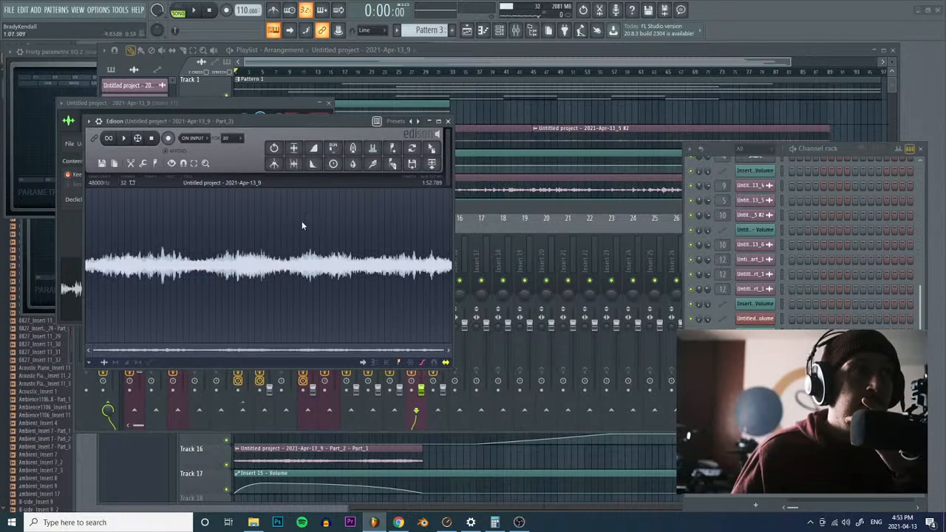
Step: Audition the custom-blurred sample in Edison and set the song position to bar 53
left_click(123, 138)
left_click(139, 274)
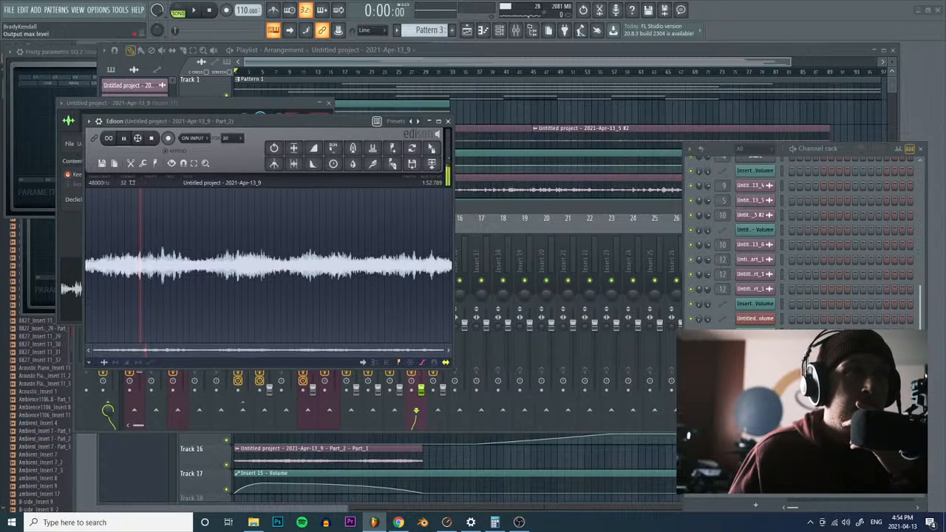
key("space")
left_click(584, 73)
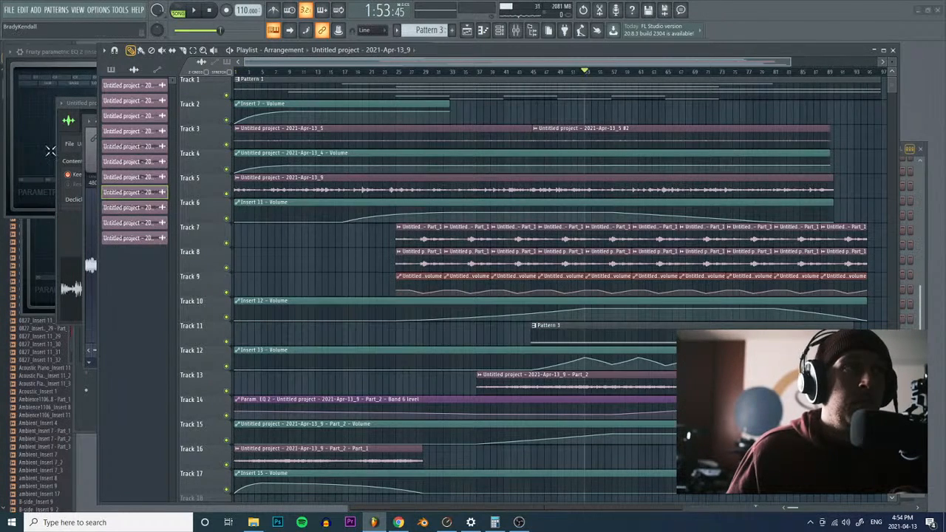
Step: Audition the custom-blurred sample in Edison from the start and from two positions further along the waveform
left_click(85, 157)
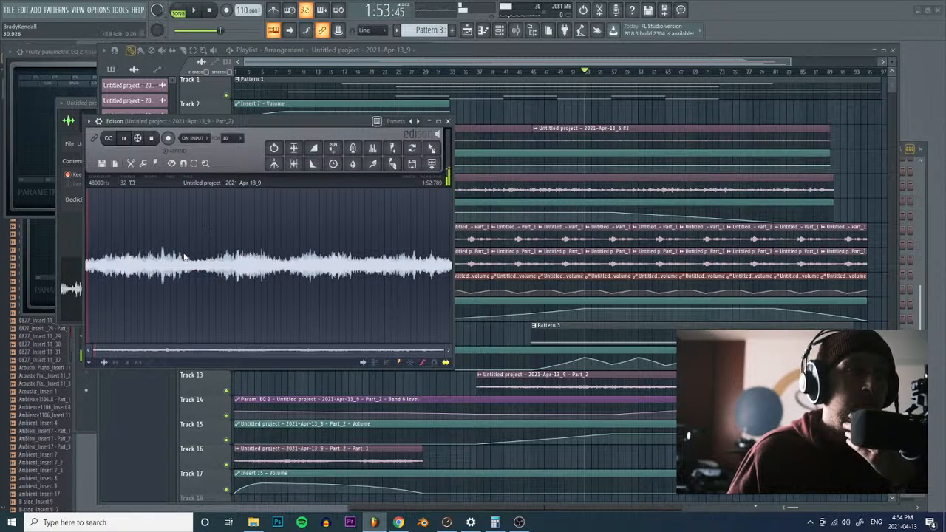
left_click(241, 272)
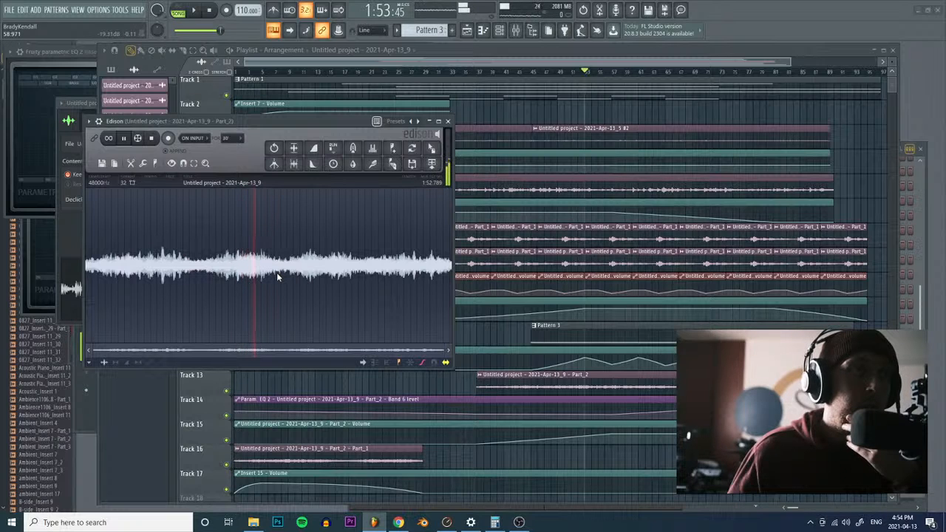
left_click(313, 272)
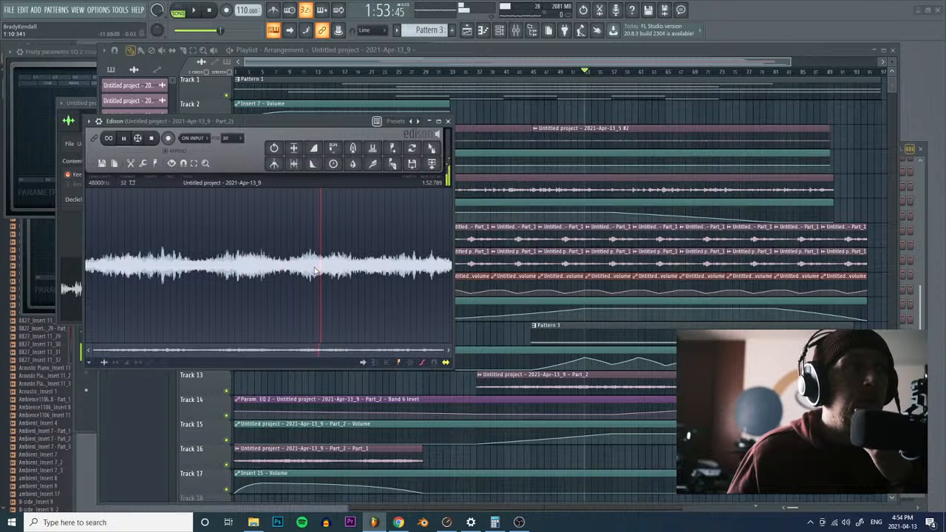
key("space")
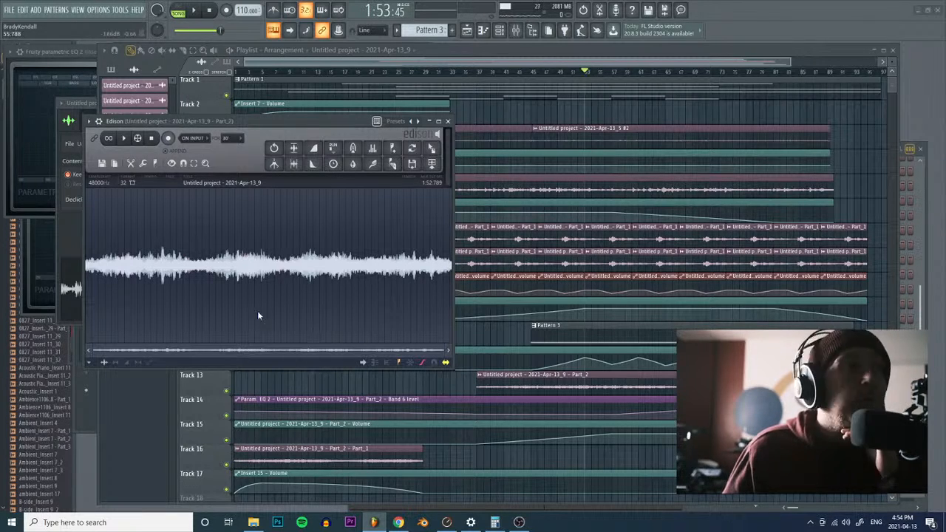
Step: Open the Insert 11 sample's channel settings and load its original waveform into Edison, replacing the blurred version
left_click(500, 32)
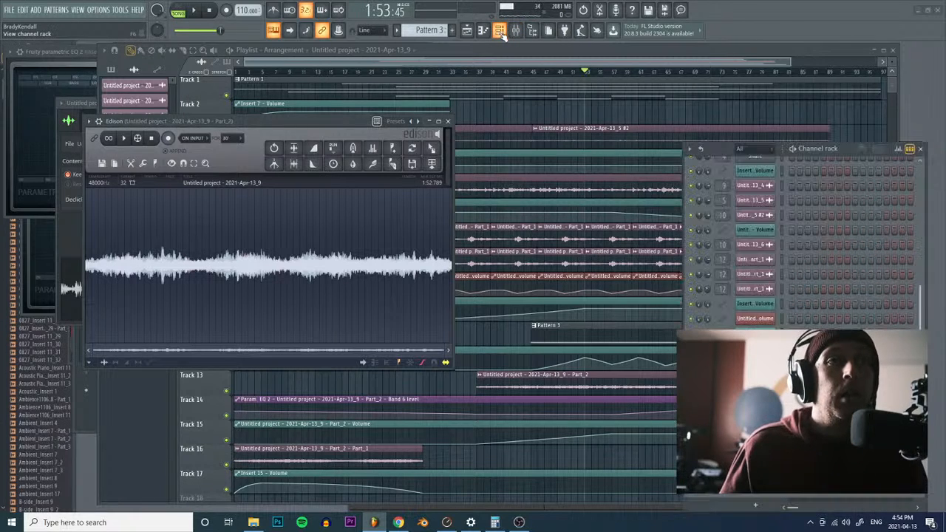
left_click(755, 348)
left_click(756, 348)
left_click_drag(162, 294, 305, 263)
left_click(210, 10)
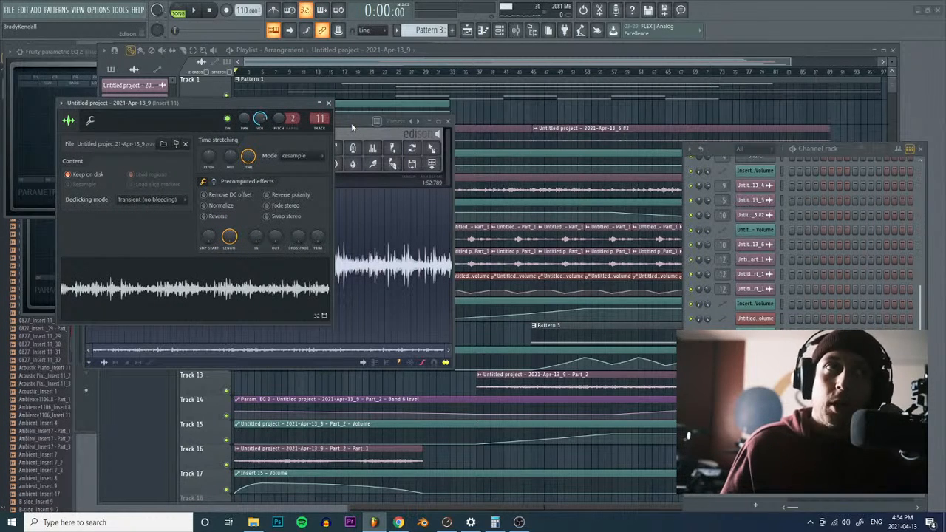
left_click_drag(352, 128, 376, 163)
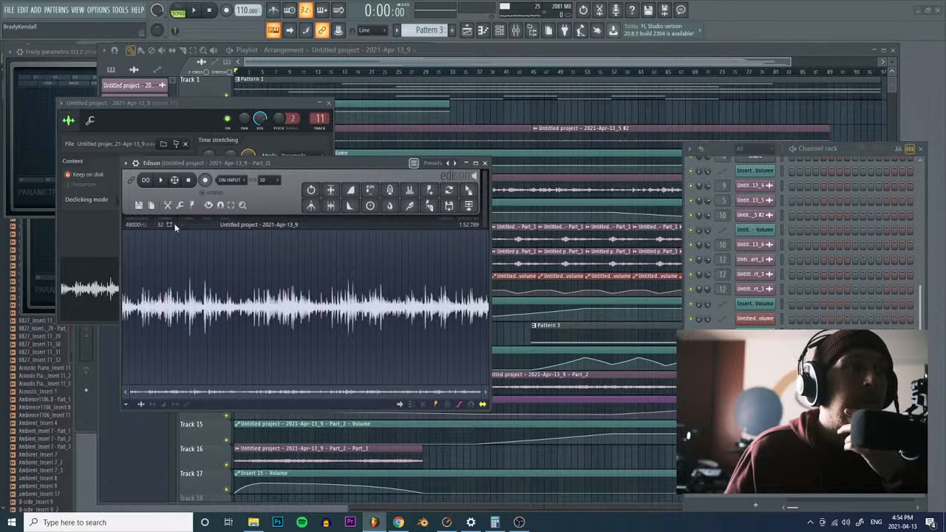
Step: Load the "Blur - pulse" impulse preset in Edison's Blur tool and apply it to the sample
left_click(180, 205)
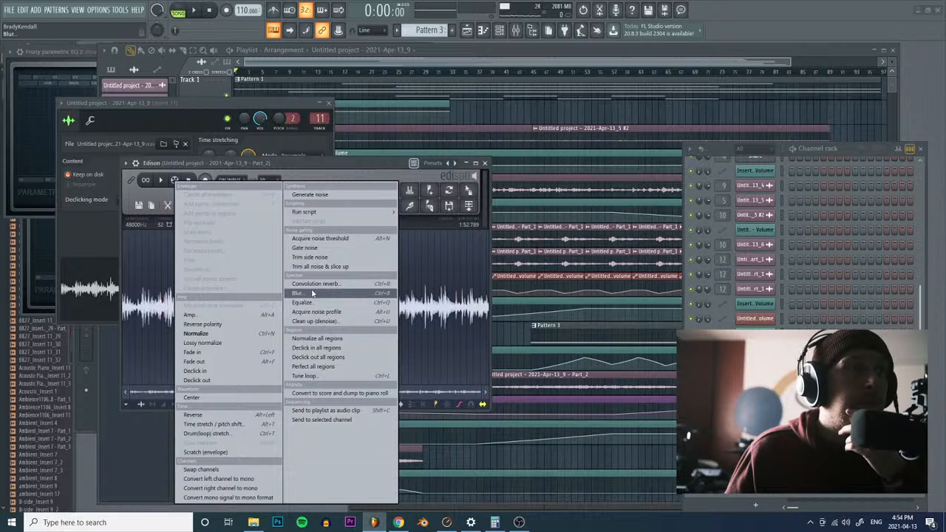
left_click(312, 294)
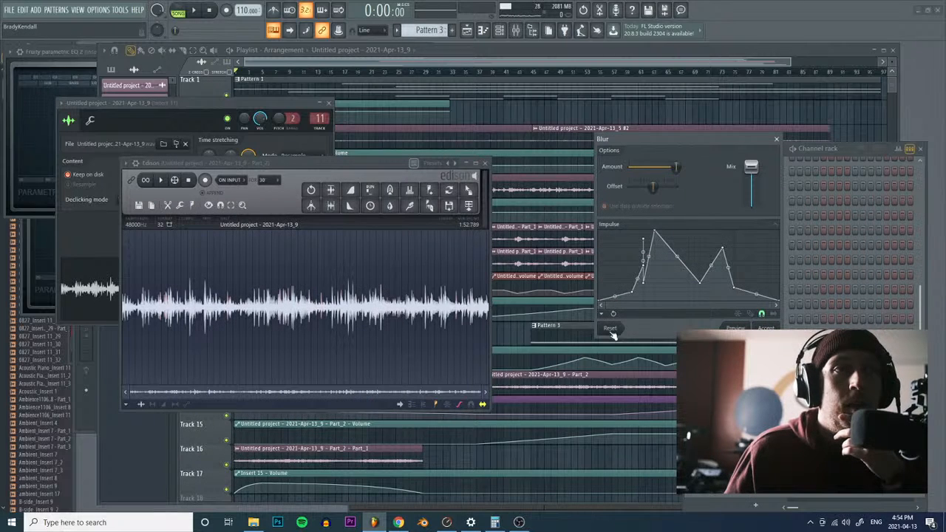
left_click(601, 313)
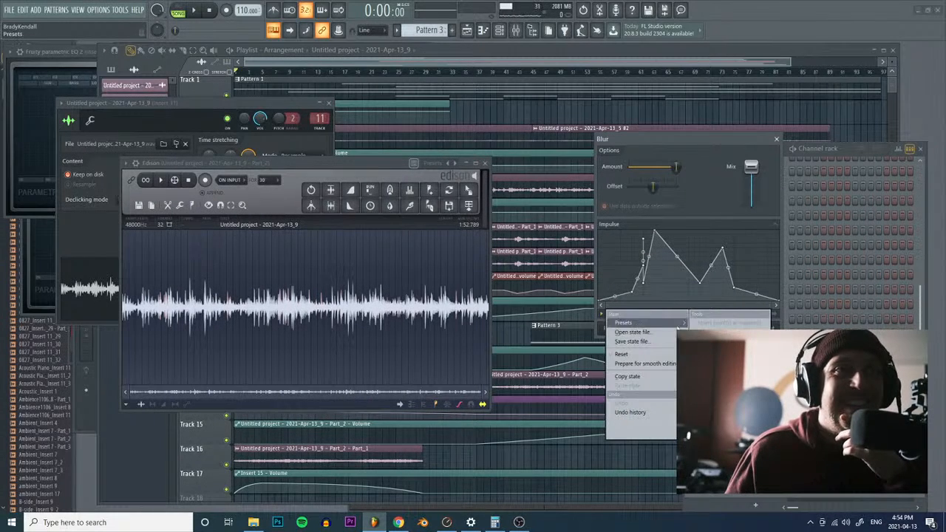
mouse_move(650, 323)
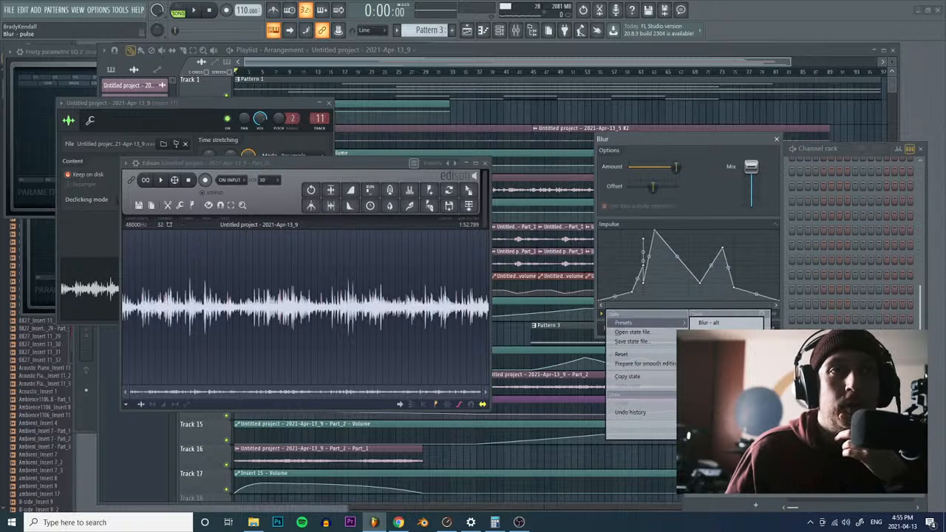
left_click(708, 323)
left_click(765, 327)
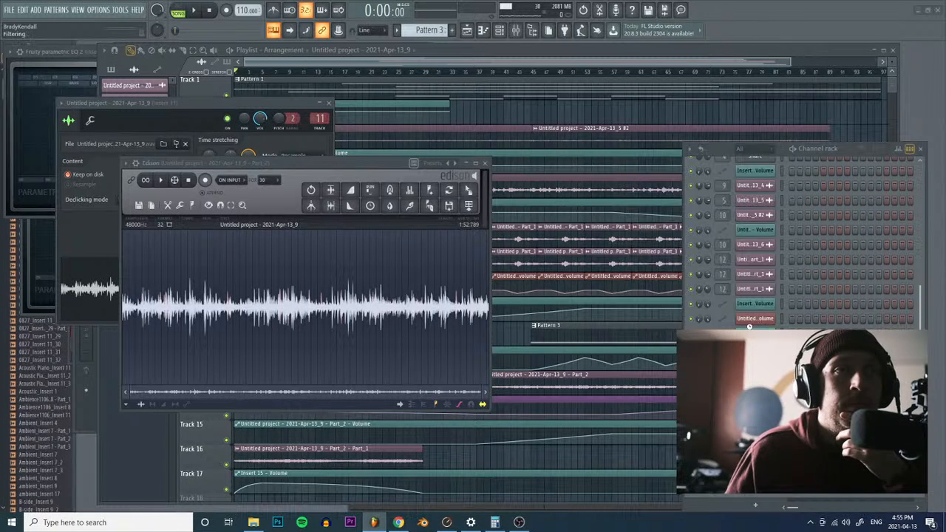
Step: Briefly play the preset-blurred sample in Edison and set the song position to bar 58
left_click(161, 180)
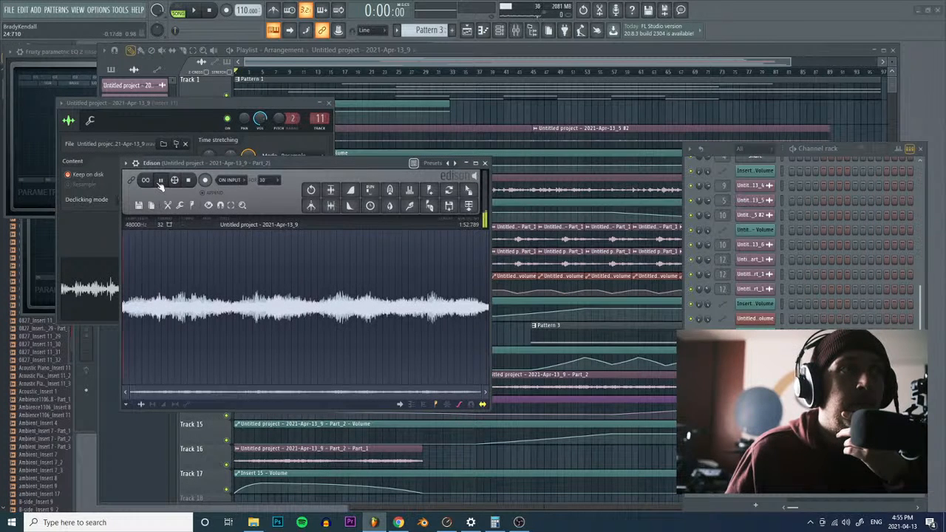
left_click(182, 315)
left_click(190, 180)
left_click(618, 72)
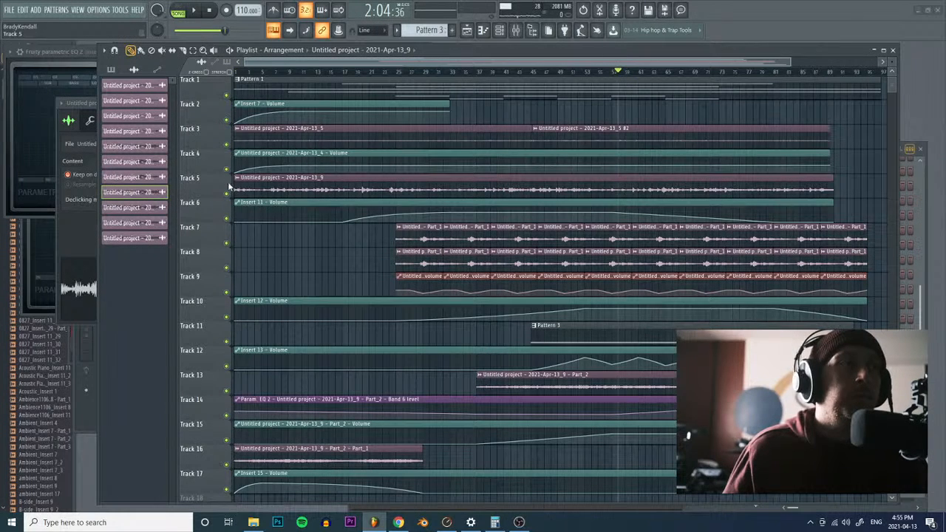
Step: Reopen Edison from mixer insert 14 and audition the preset-blurred sample from several positions
left_click(516, 32)
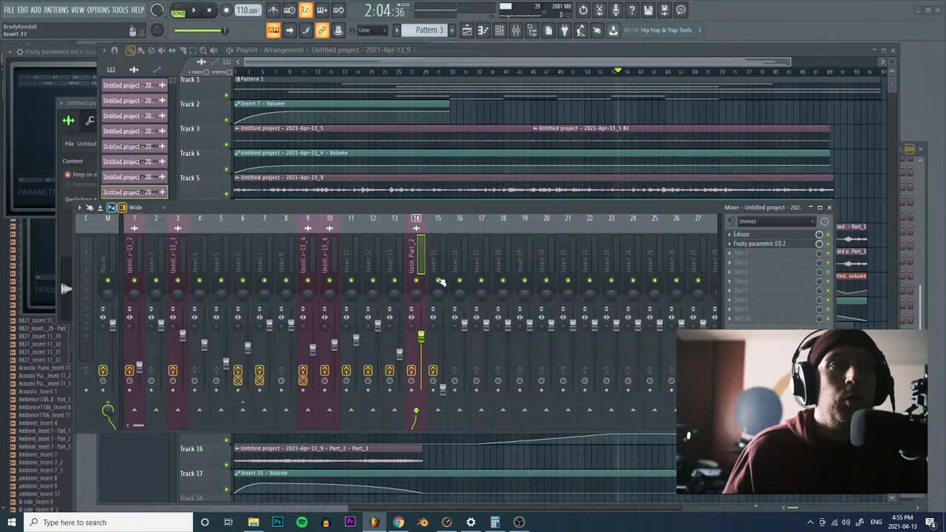
left_click(741, 234)
left_click(161, 179)
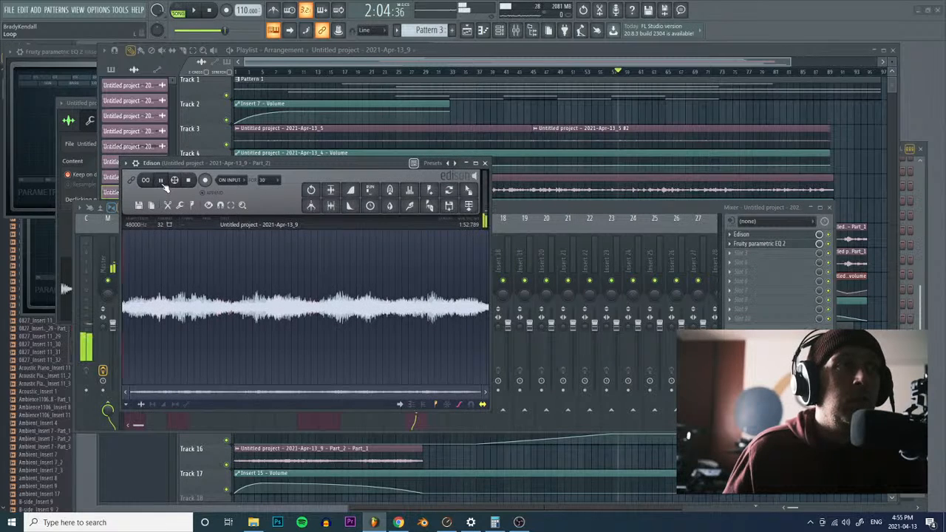
left_click(178, 309)
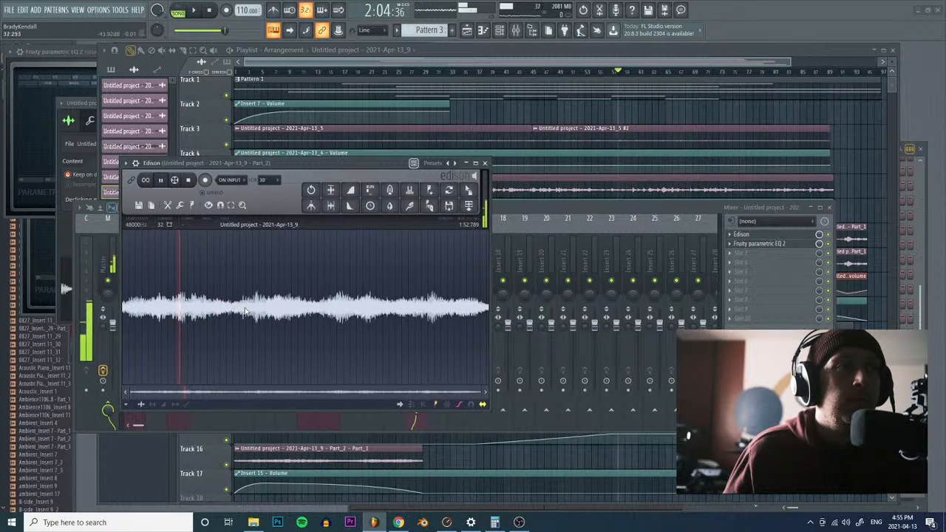
left_click(277, 309)
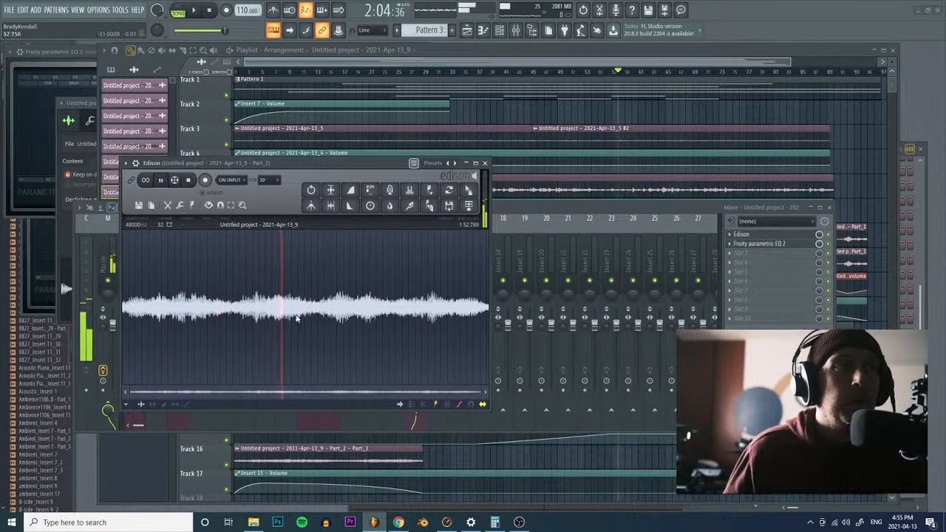
key("space")
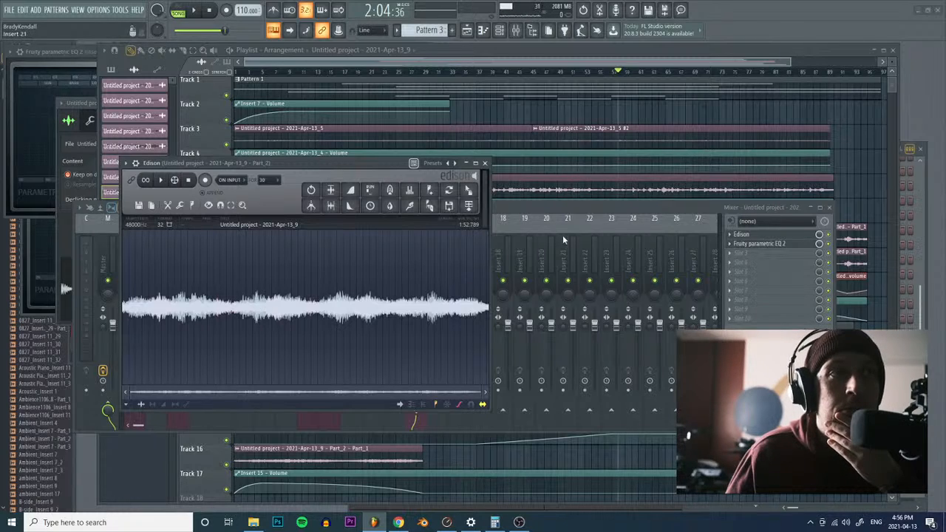
Step: Play the blurred sample again and browse the effect plugins available for the third slot of mixer insert 14
left_click(163, 179)
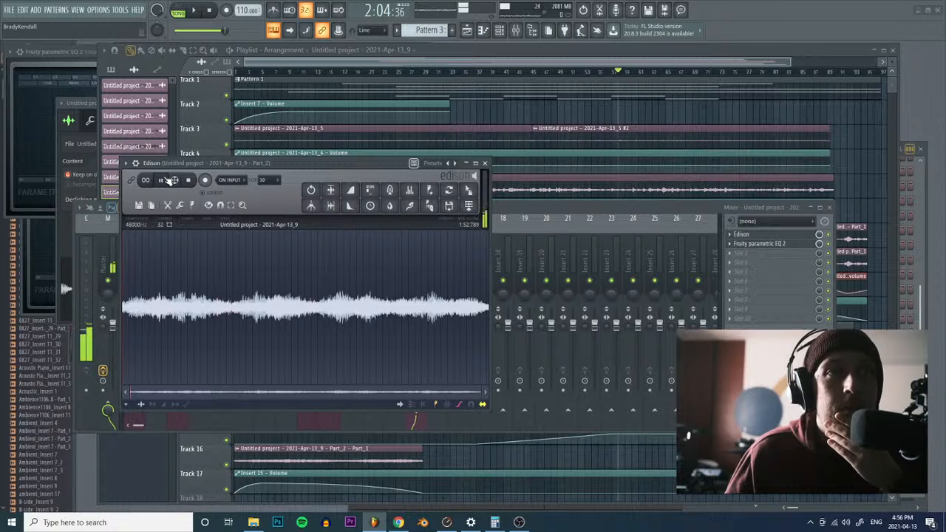
left_click(539, 206)
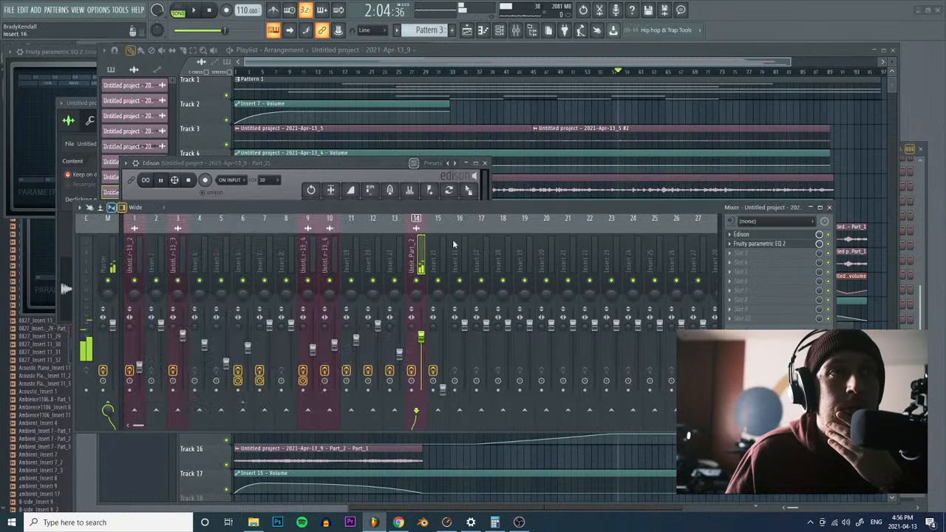
left_click(746, 254)
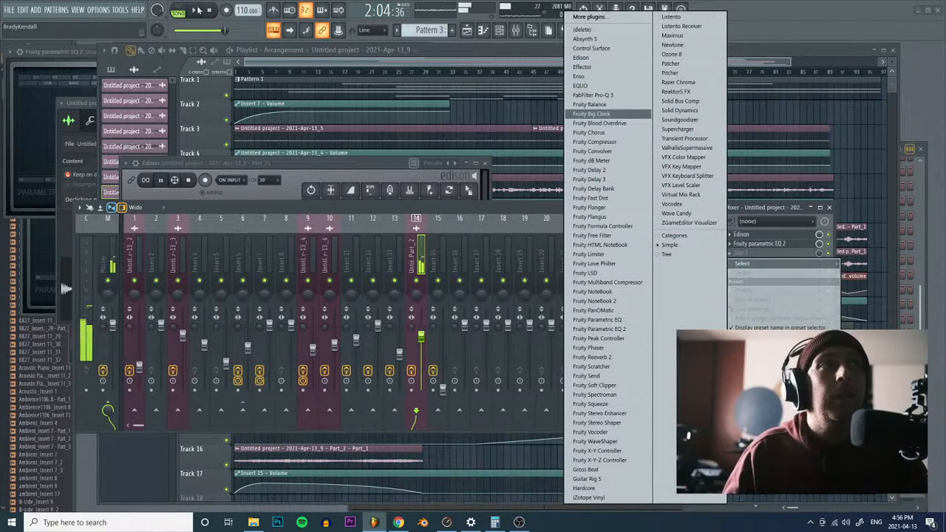
Step: Return the song position to the start, bring the Playlist forward and play the full arrangement
left_click(214, 11)
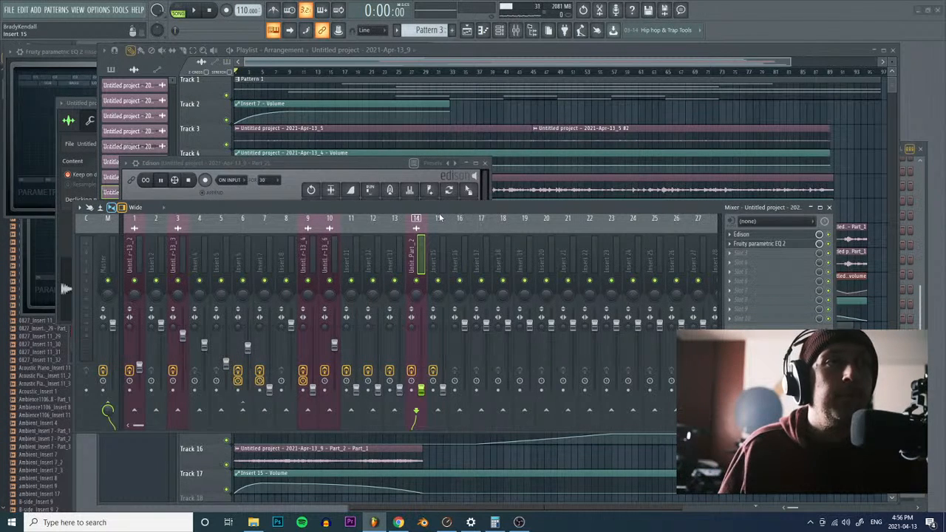
left_click(399, 157)
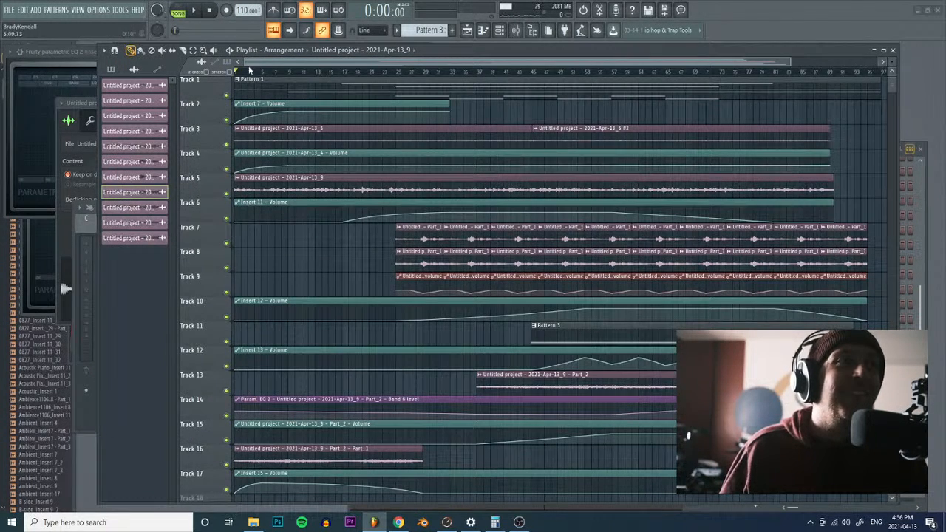
key("space")
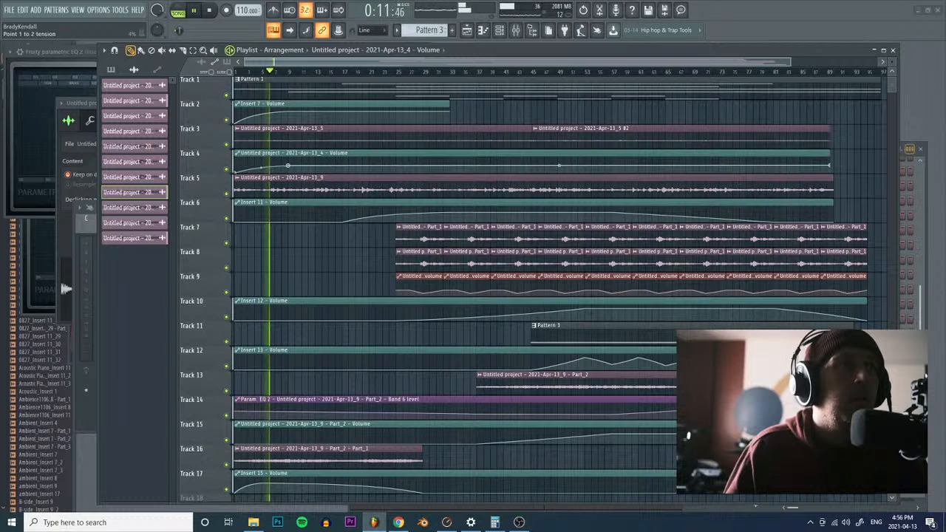
Step: Mute and unmute the first audio clip on Track 3 to check how it sounds in the mix
key("t")
left_click(323, 142)
left_click(321, 144)
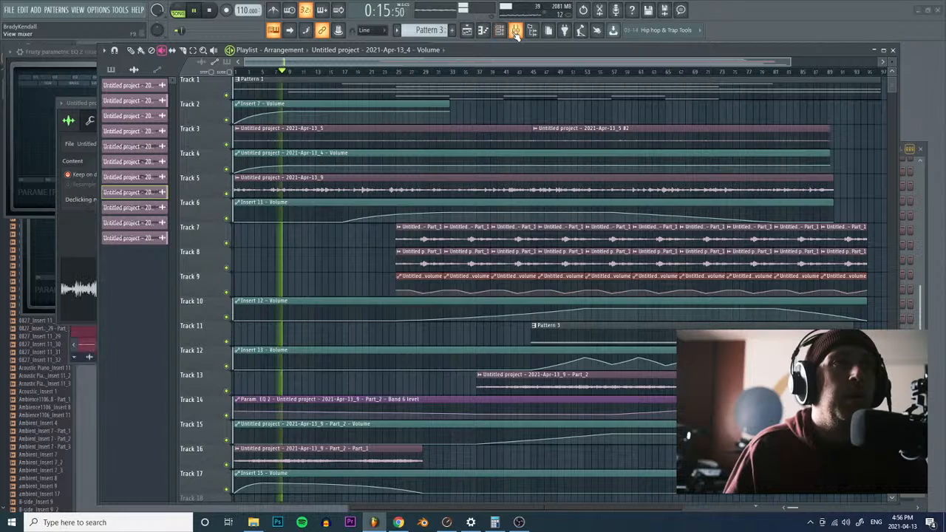
Step: Audition mixer inserts 7, 6 and 15 by soloing them in turn, finishing with Insert 6 soloed together with Insert 5
left_click(515, 29)
right_click(266, 280)
right_click(244, 281)
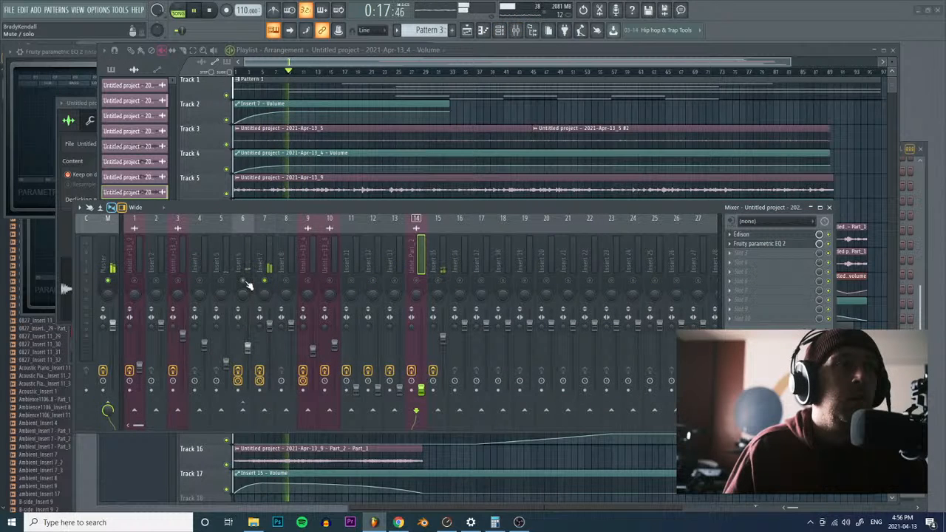
right_click(437, 281)
right_click(437, 281)
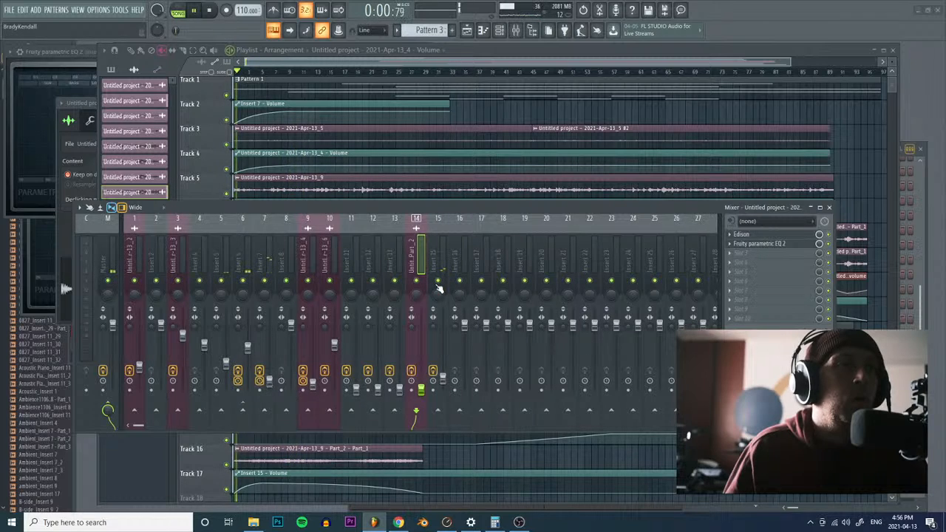
right_click(244, 281)
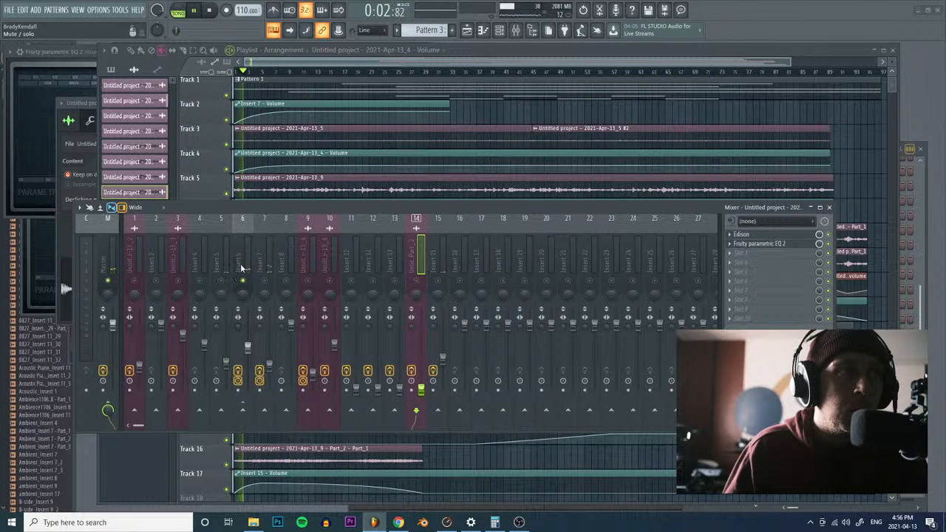
left_click(228, 286)
left_click(223, 282)
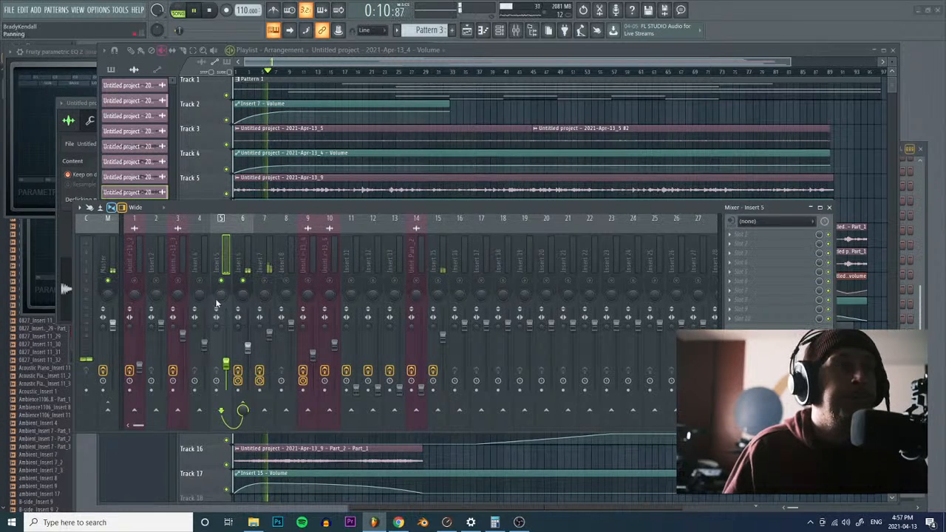
Step: Create a volume automation clip for Insert 6 and place it on Track 4, replacing the existing volume clip there
right_click(248, 345)
left_click(308, 420)
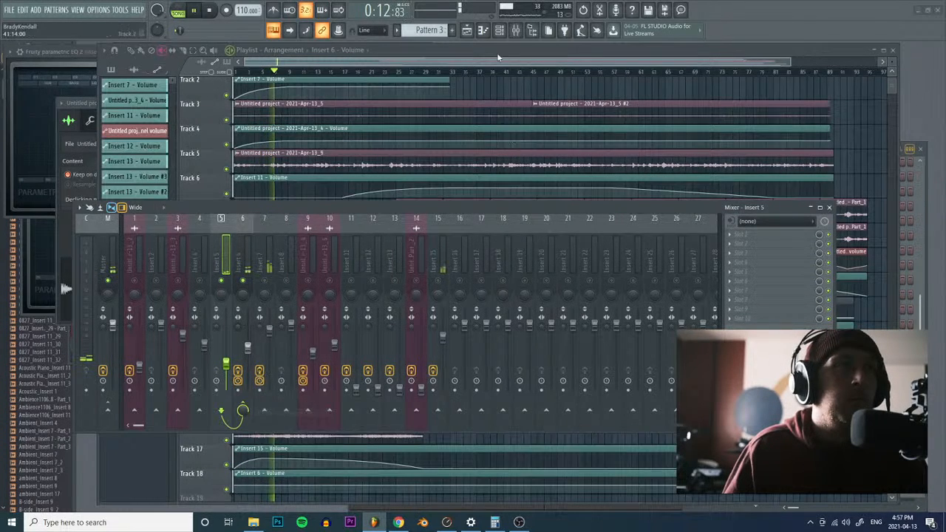
left_click(132, 51)
right_click(284, 130)
left_click_drag(347, 473, 323, 123)
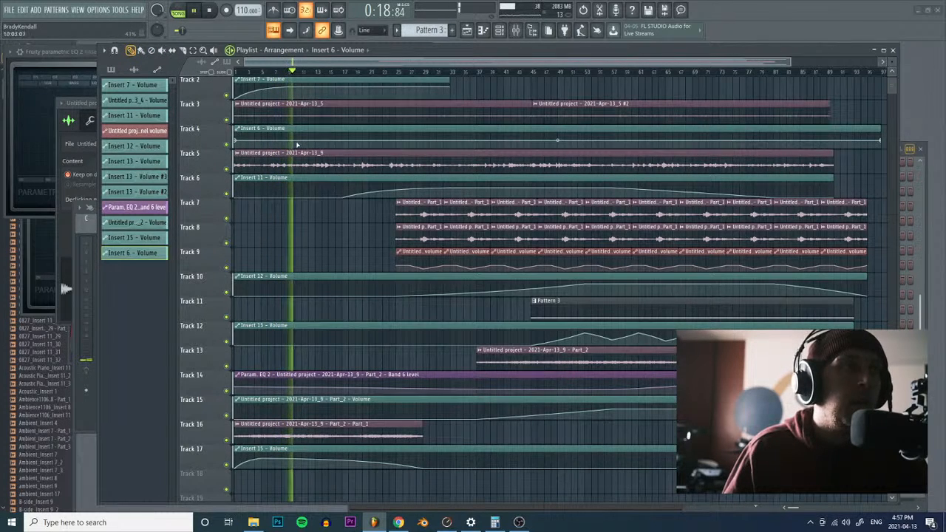
Step: Lower the start of the Insert 6 volume clip to form a fade-in up to about bar 9, and replay from the beginning
left_click_drag(235, 140, 235, 150)
left_click(235, 72)
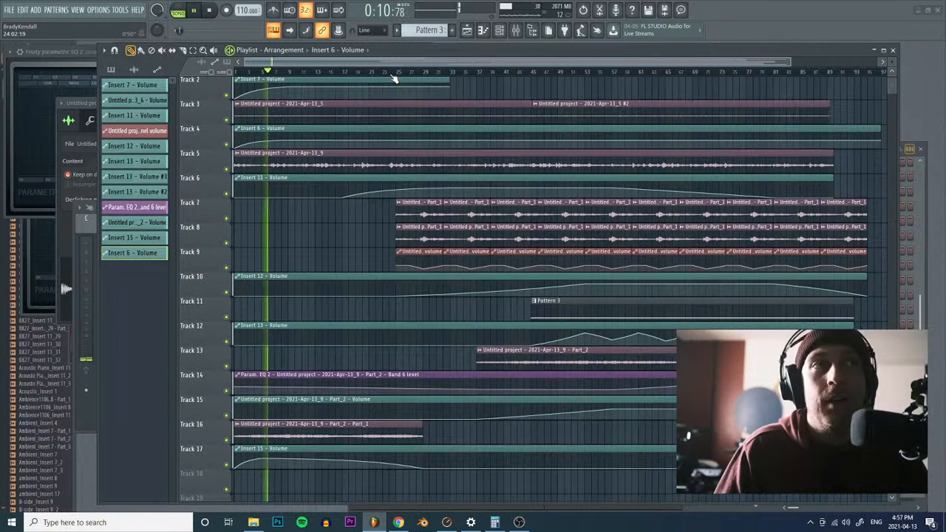
key("space")
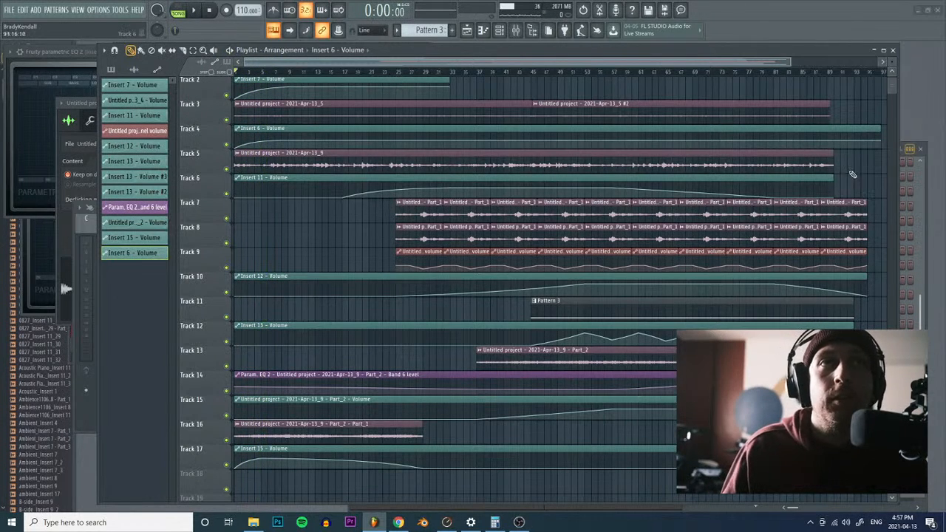
Step: Open the mixer and move its window lower over the playlist
left_click(516, 30)
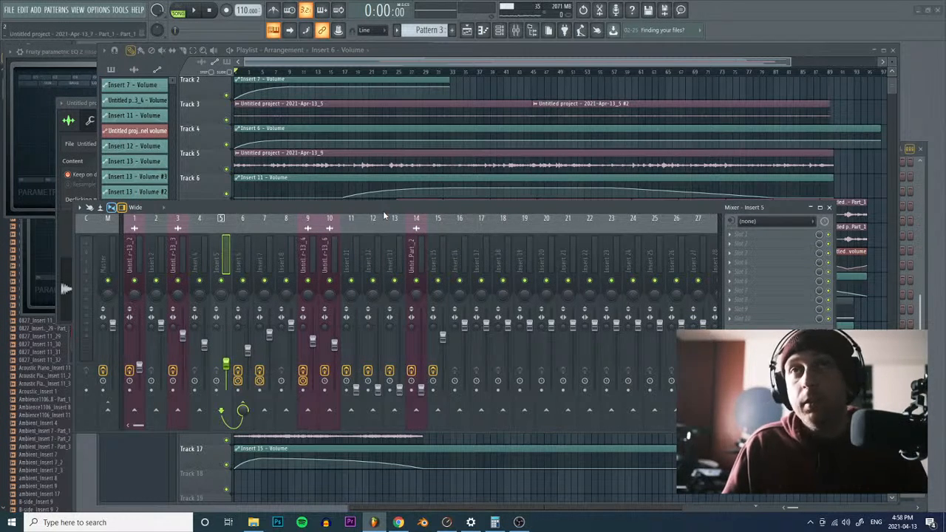
key("alt+Tab")
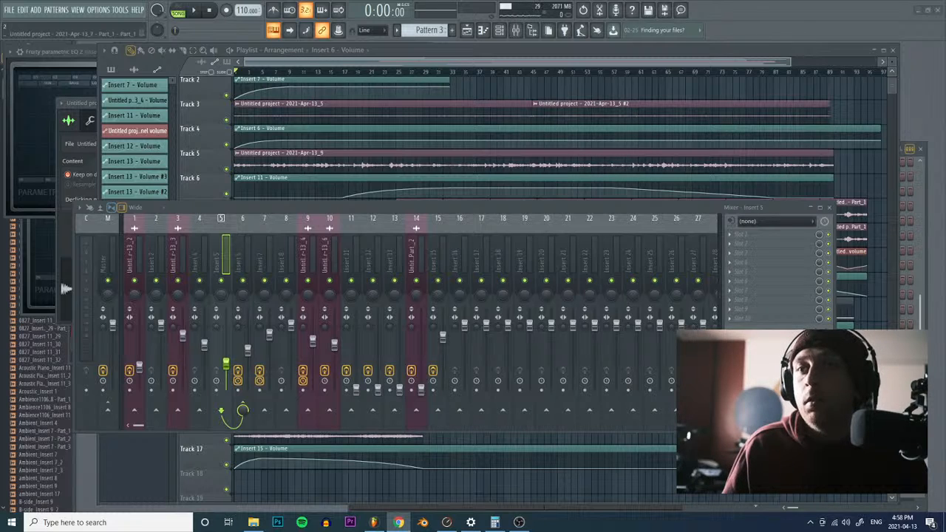
key("alt+Tab")
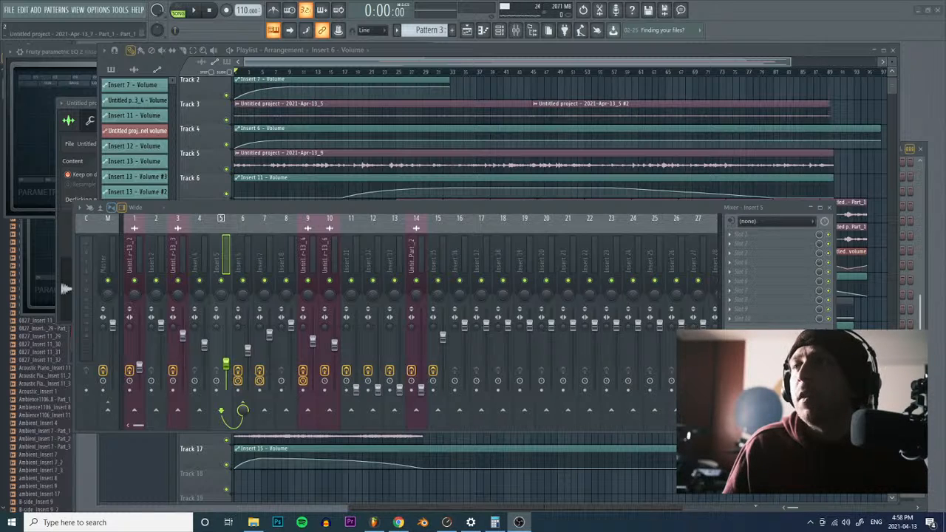
key("alt+Tab")
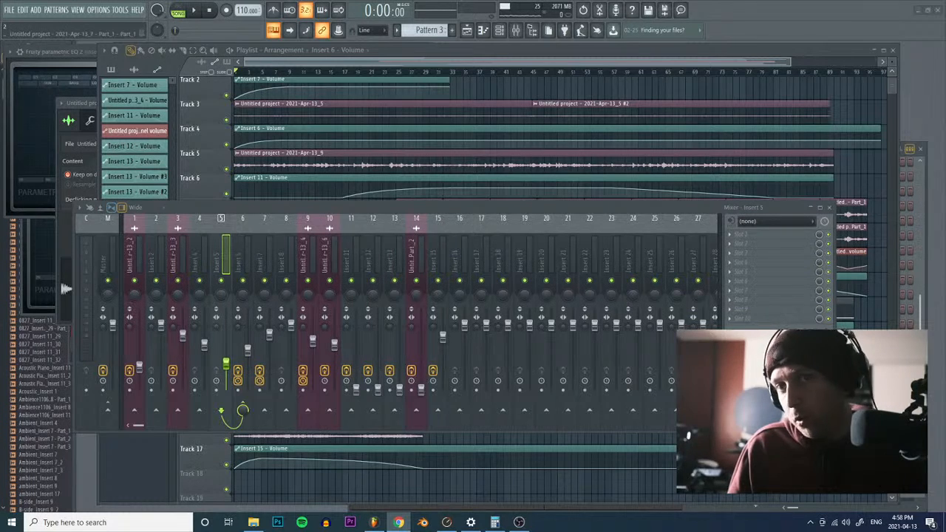
left_click_drag(532, 215, 487, 259)
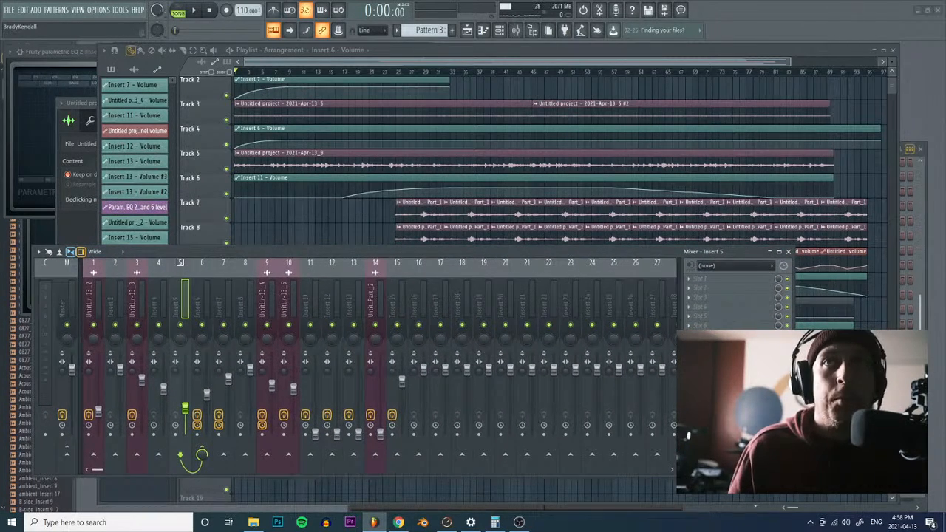
key("alt+Tab")
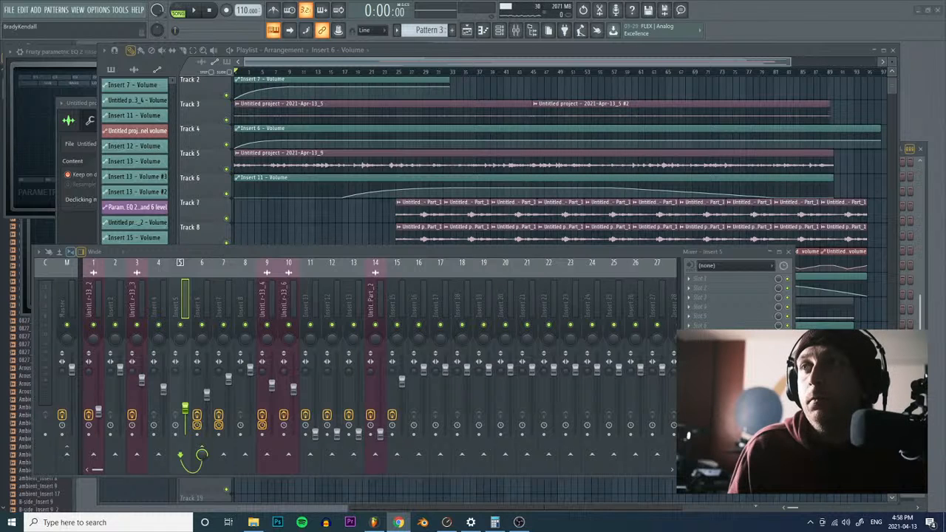
Step: Play the arrangement and load Fruity parametric EQ 2 into slot 3 of Insert 6
left_click(194, 10)
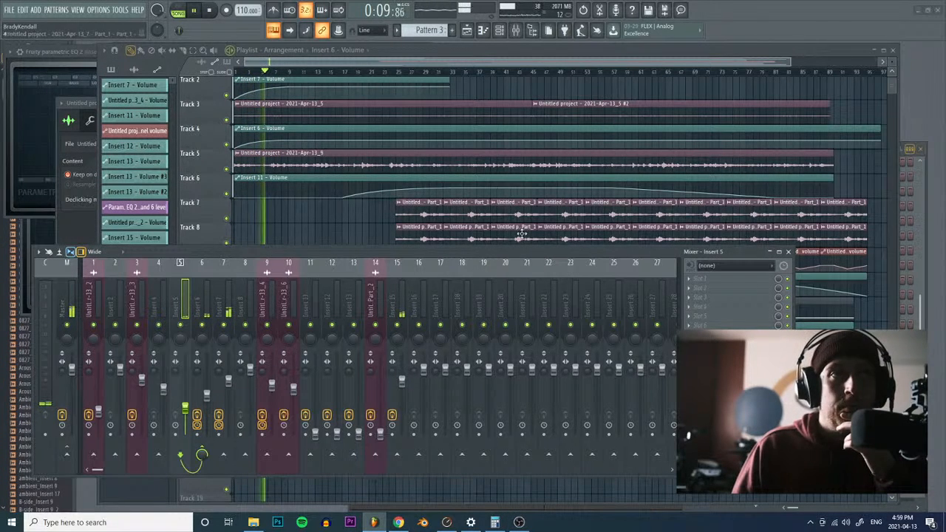
left_click_drag(488, 256, 508, 245)
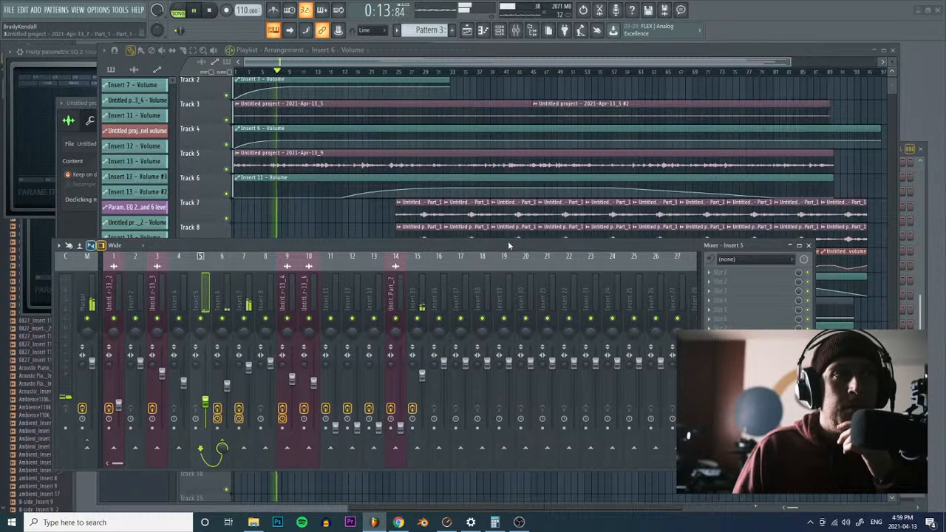
left_click(222, 299)
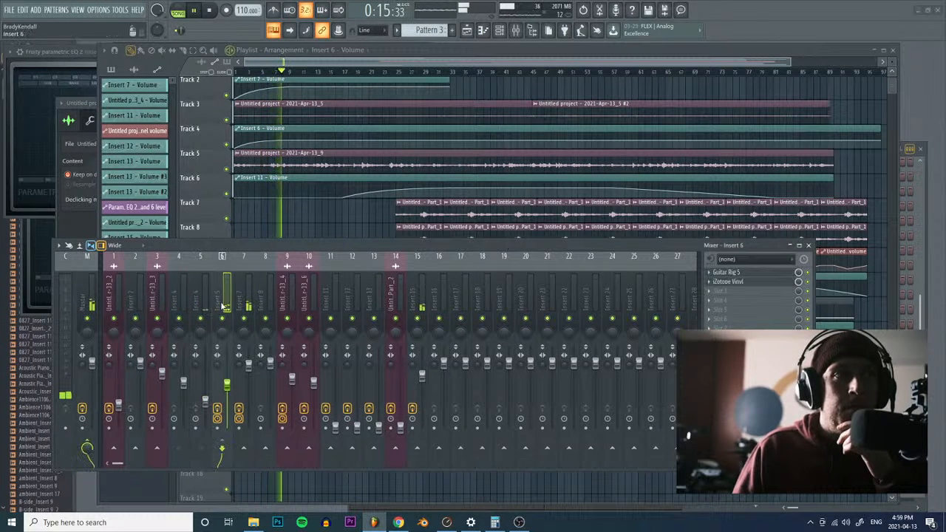
left_click(715, 294)
left_click(578, 329)
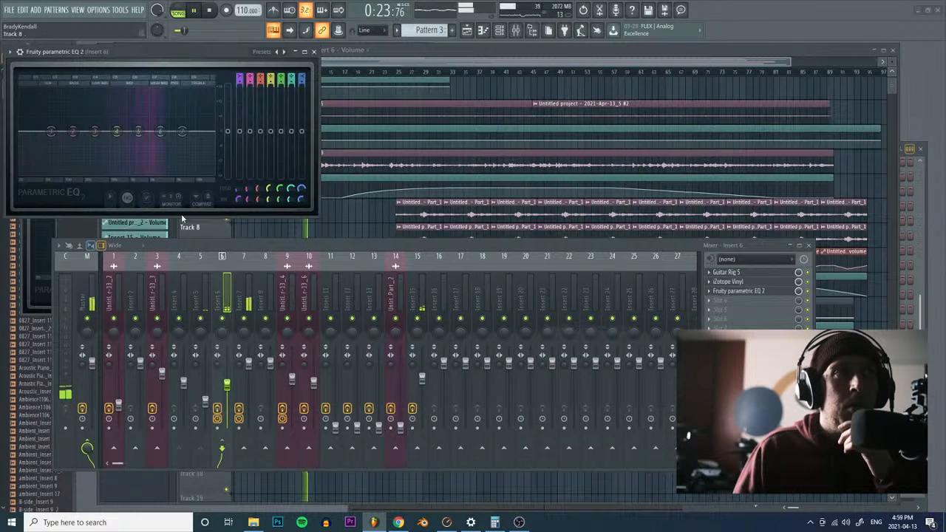
Step: In Insert 6's EQ, cut band 5 by 18 dB slightly above 2 kHz, fully lower band 7, and boost band 4 by about 3.6 dB at 980 Hz
left_click_drag(137, 132, 150, 167)
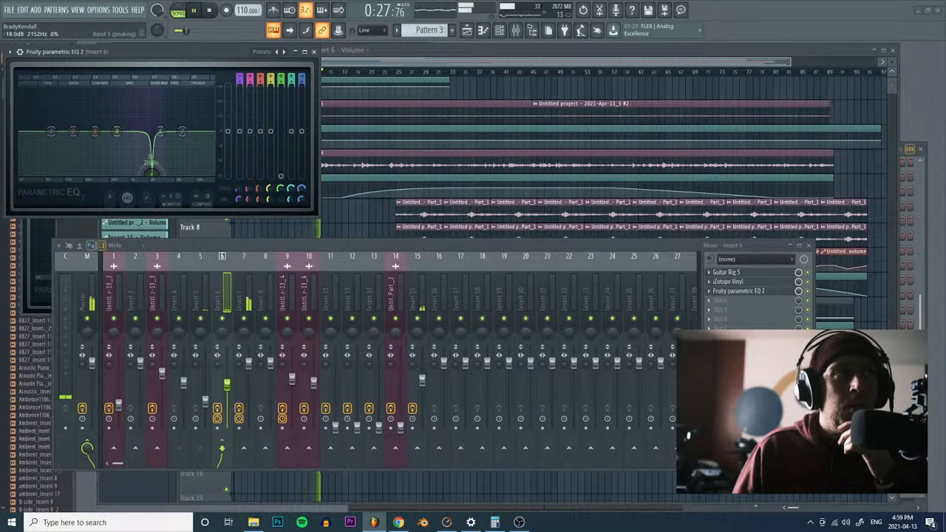
left_click_drag(153, 177, 155, 176)
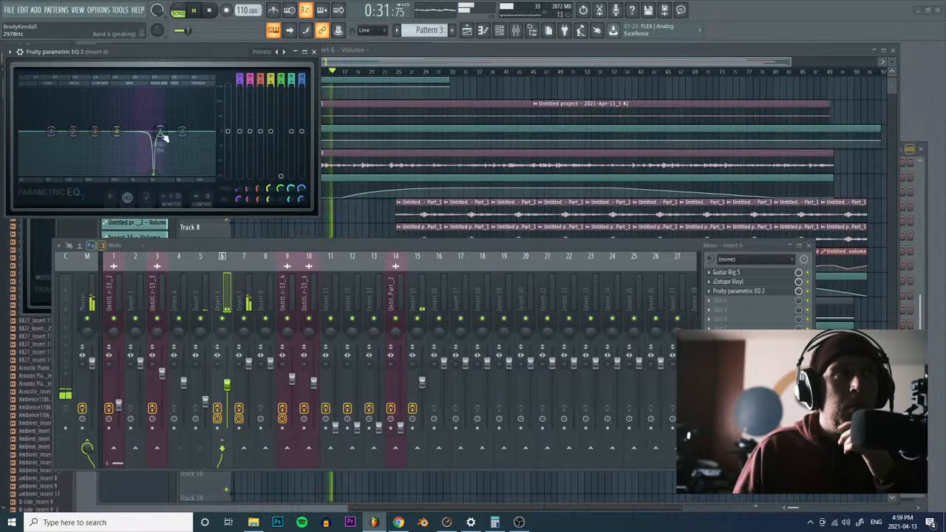
mouse_move(116, 132)
left_mouse_down()
mouse_move(133, 120)
mouse_move(122, 118)
left_mouse_up()
left_click_drag(182, 132, 163, 174)
left_click_drag(122, 118, 129, 120)
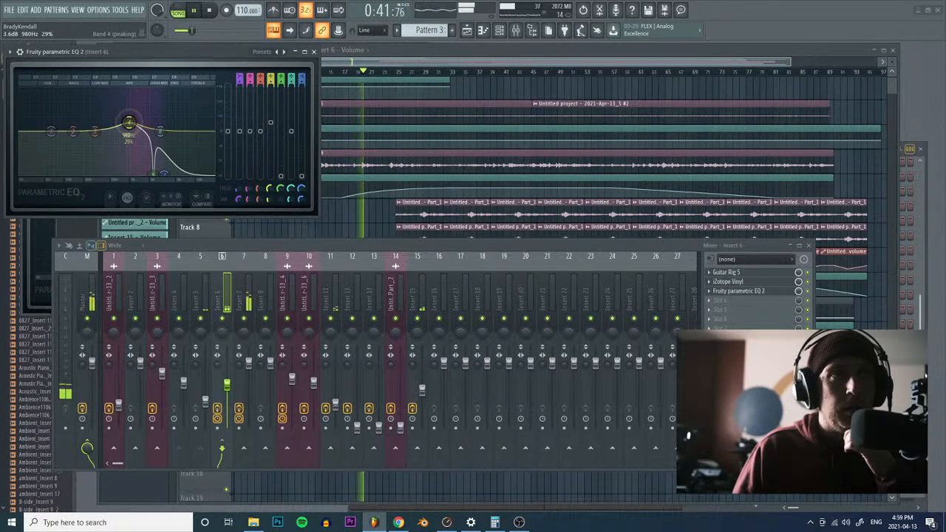
Step: Lengthen the fade-in of the Insert 6 volume clip on Track 4 so it ends at about bar 17
left_click(393, 63)
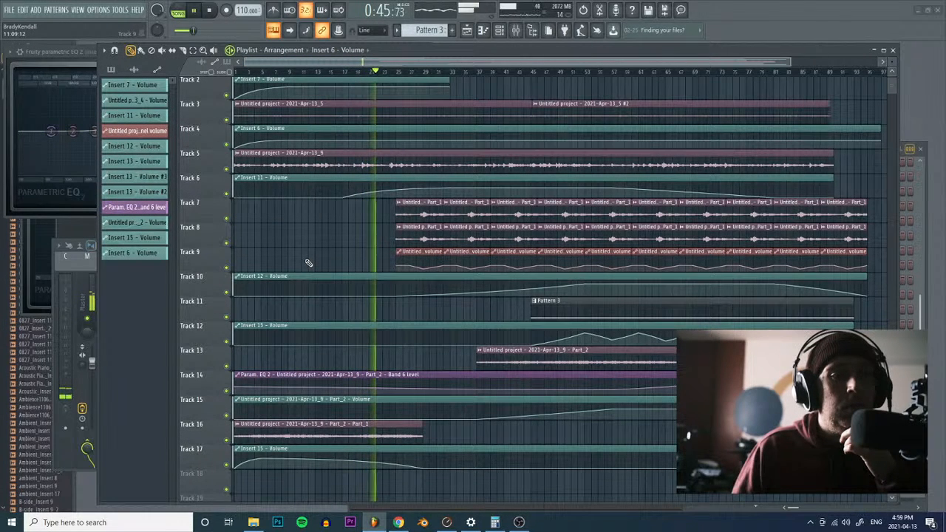
left_click(344, 142)
right_click(287, 142)
left_click(303, 146)
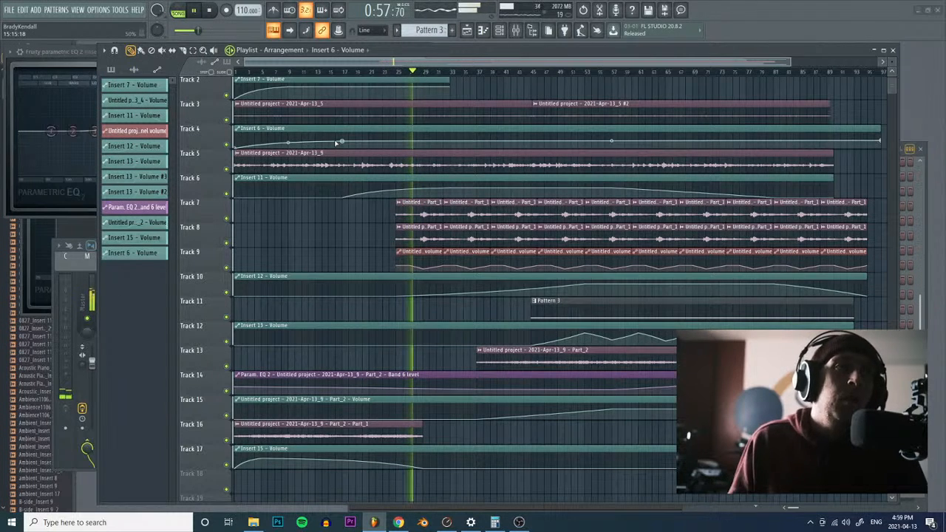
Step: Start the Insert 11 volume rise at about bar 13 and raise the EQ band 6 level point near bar 57 on Track 14
right_click(343, 198)
left_click(360, 213)
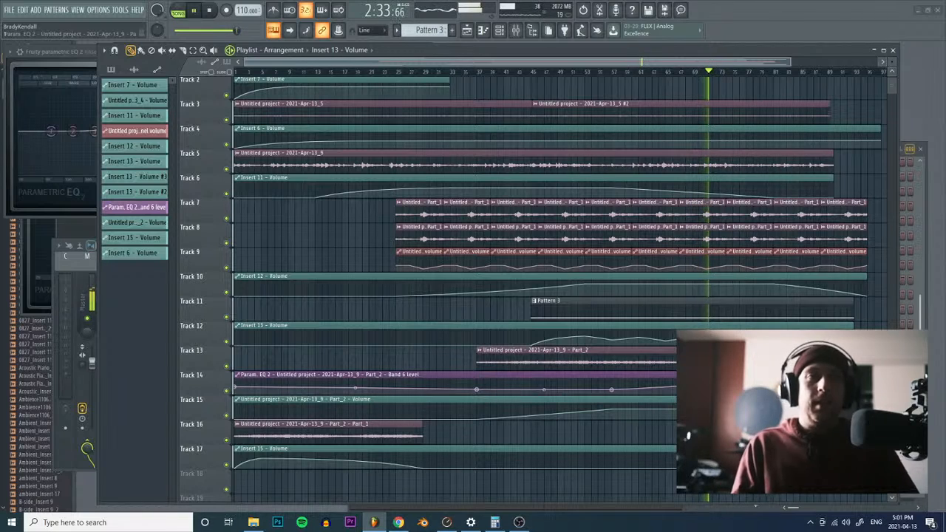
left_click_drag(614, 389, 612, 382)
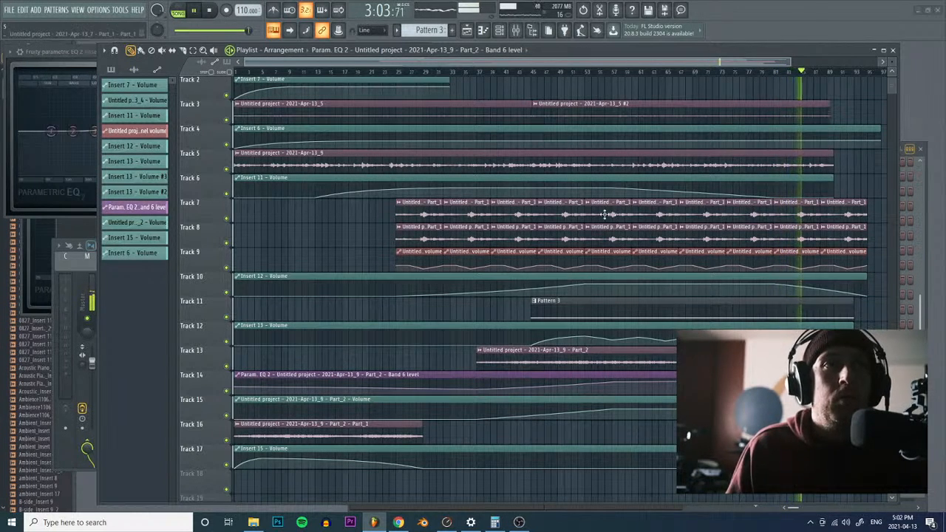
Step: Delete the first two audio clips on both Track 7 and Track 8
right_click(473, 214)
right_click(467, 238)
right_click(421, 237)
right_click(420, 214)
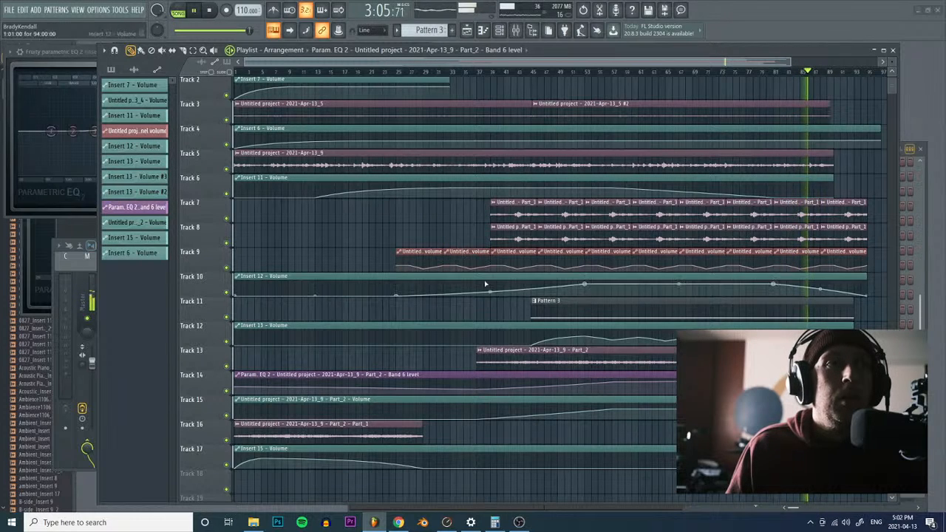
Step: Move the Insert 12 volume clip on Track 10 to bar 15 and shape a curved fade-out down to its bar 95 point
mouse_move(490, 293)
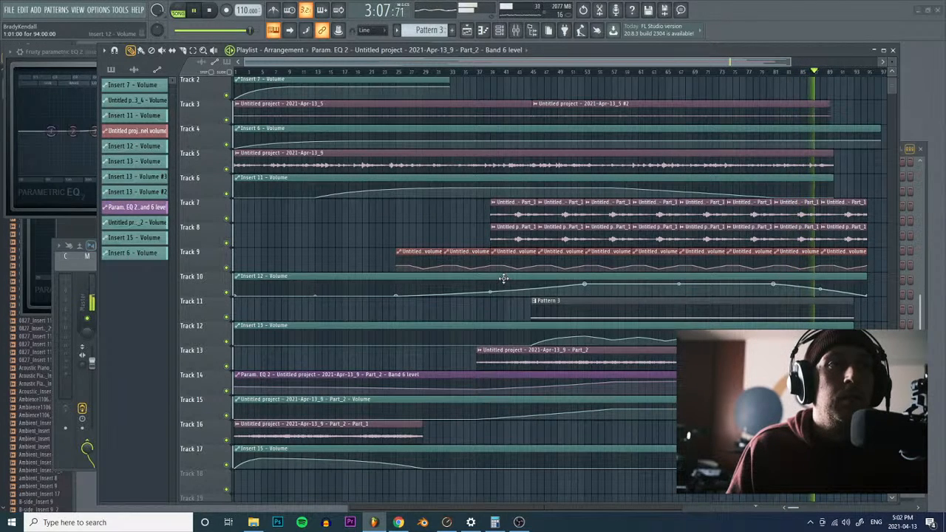
left_click_drag(503, 279, 600, 280)
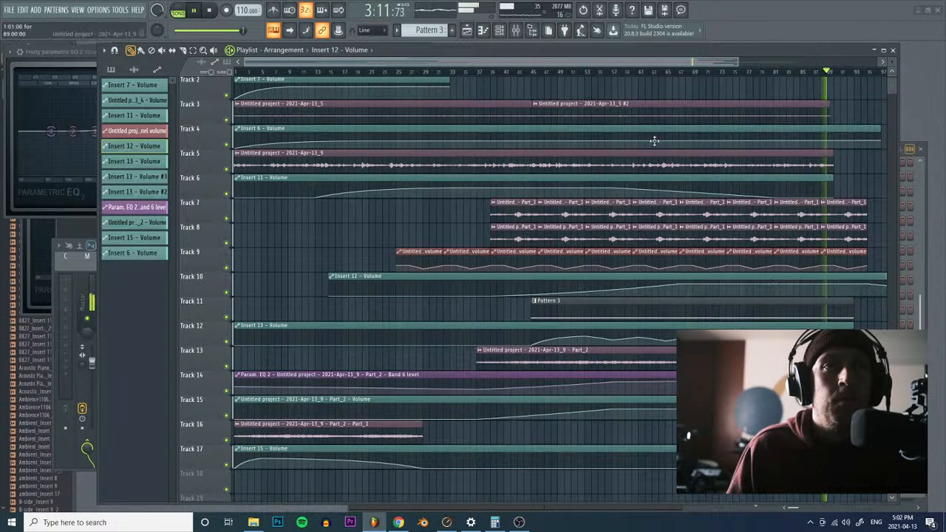
left_click_drag(823, 71, 709, 72)
mouse_move(745, 283)
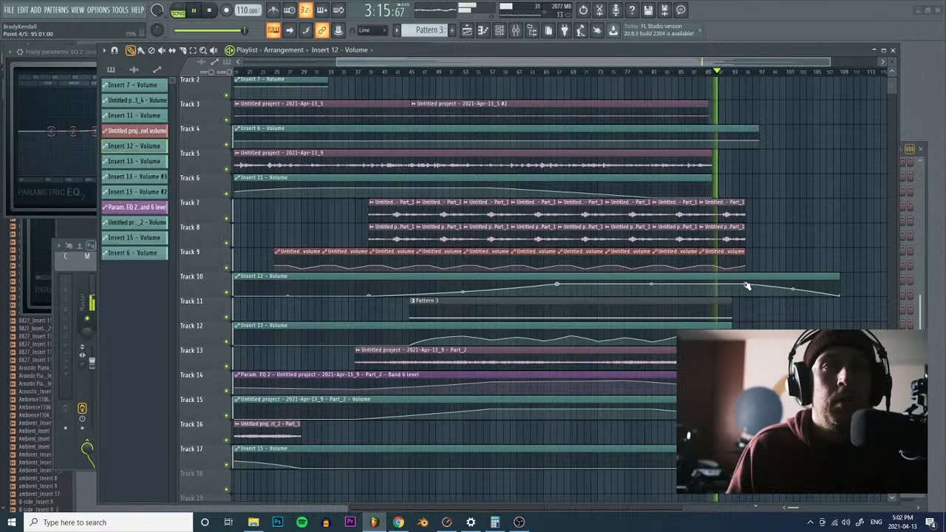
left_click_drag(745, 284, 746, 296)
left_click_drag(651, 289, 651, 284)
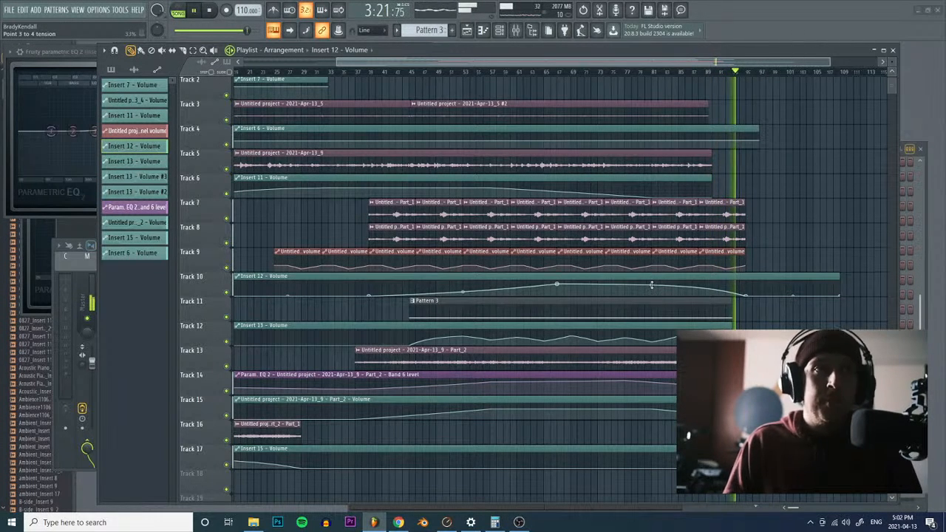
Step: Shift all clips on Tracks 7 to 10 later together so the audio clips start at bar 45, and replay from about bar 88
key("e")
left_click_drag(266, 198, 753, 295)
key("p")
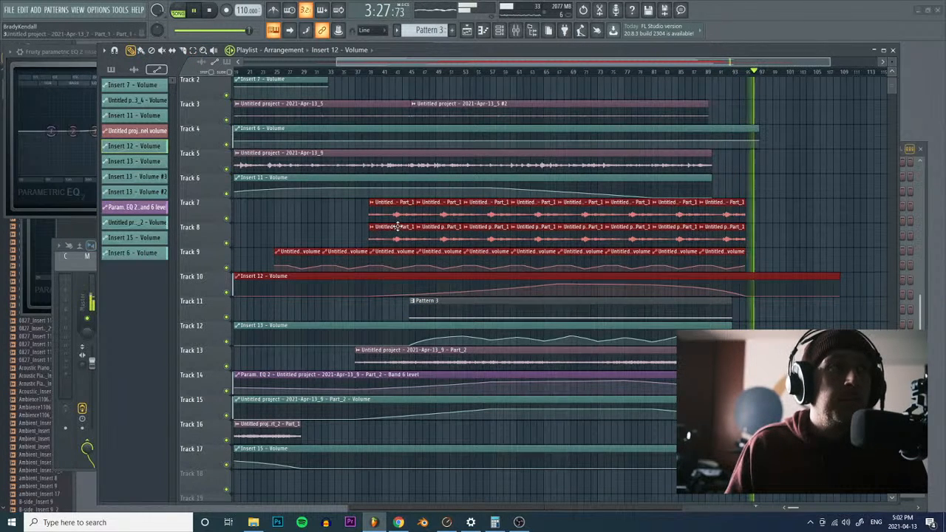
left_click_drag(385, 215, 432, 214)
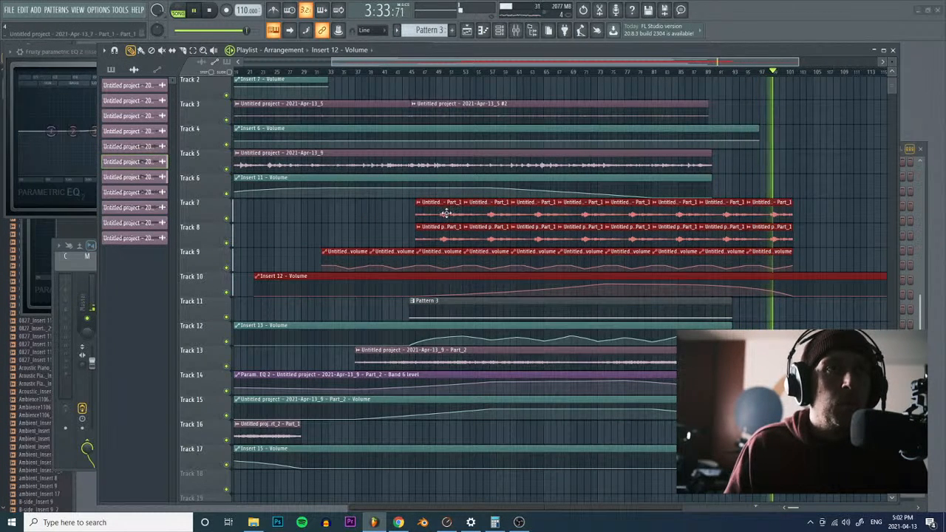
left_click_drag(446, 214, 438, 213)
scroll(762, 201, "up", 1)
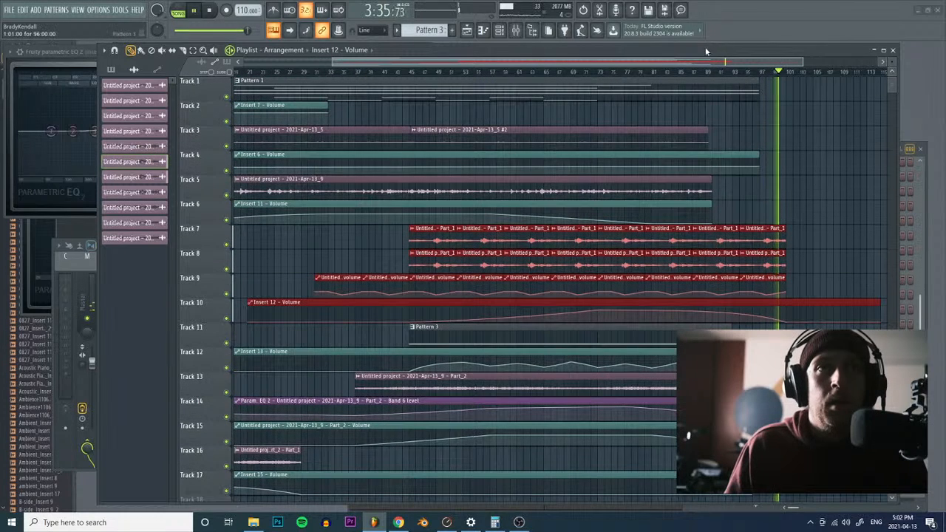
left_click(699, 71)
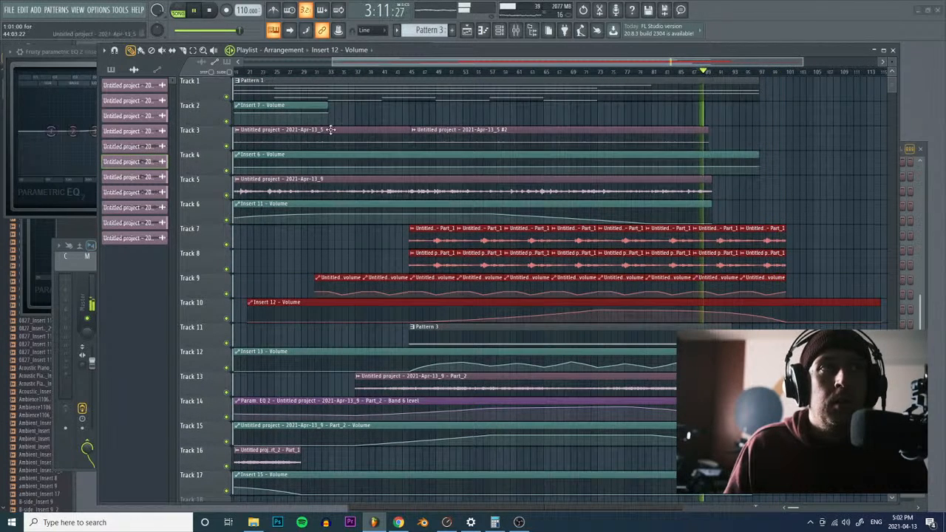
Step: Extend the Insert 7 volume clip on Track 2 to bar 97 and shape a curved fade-out from bar 81 to its end
left_click_drag(327, 106, 754, 105)
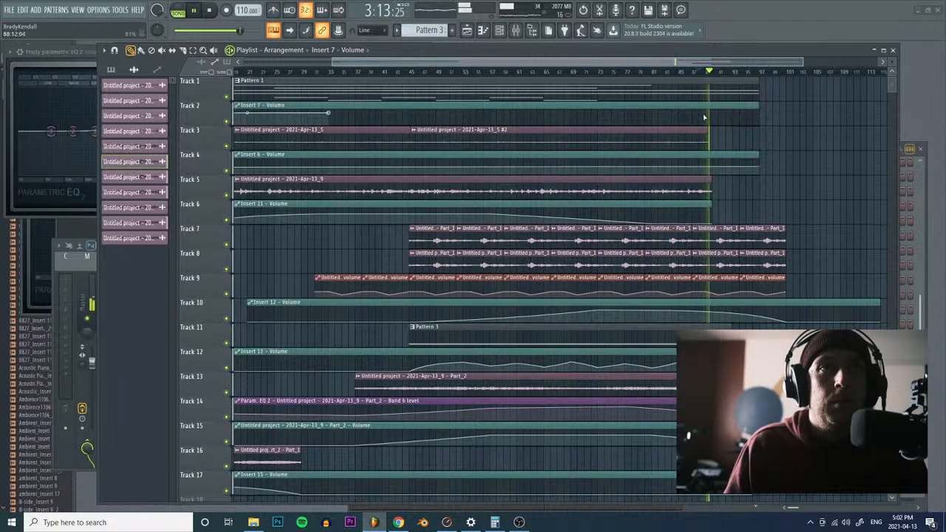
left_click(653, 114)
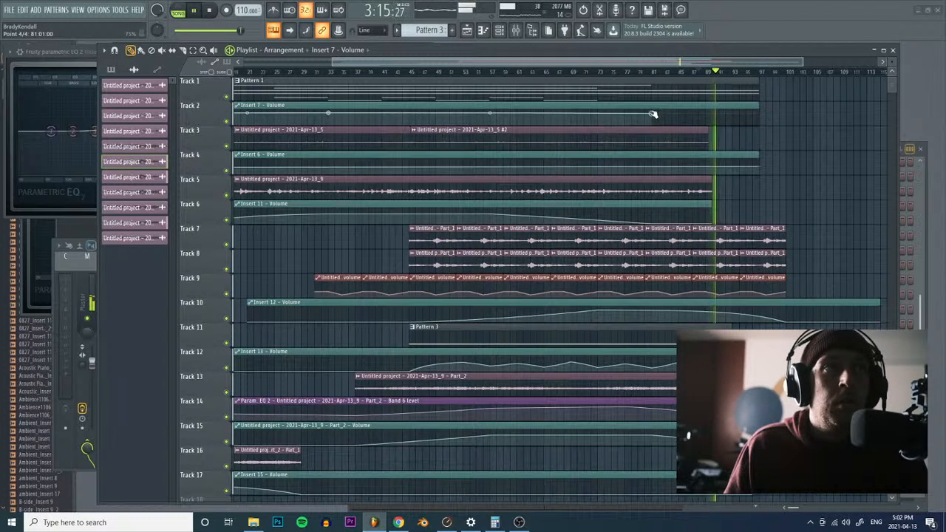
right_click(760, 119)
left_click_drag(760, 119, 763, 128)
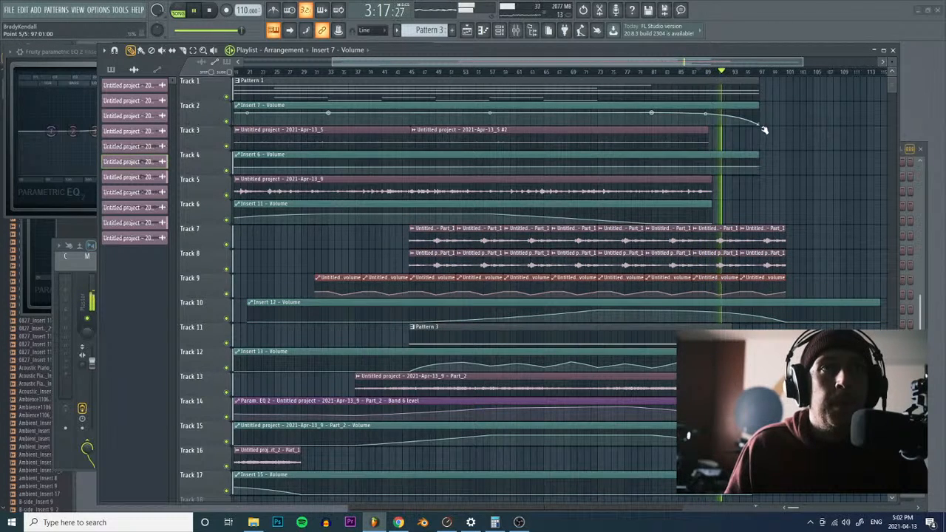
left_click_drag(707, 113, 707, 116)
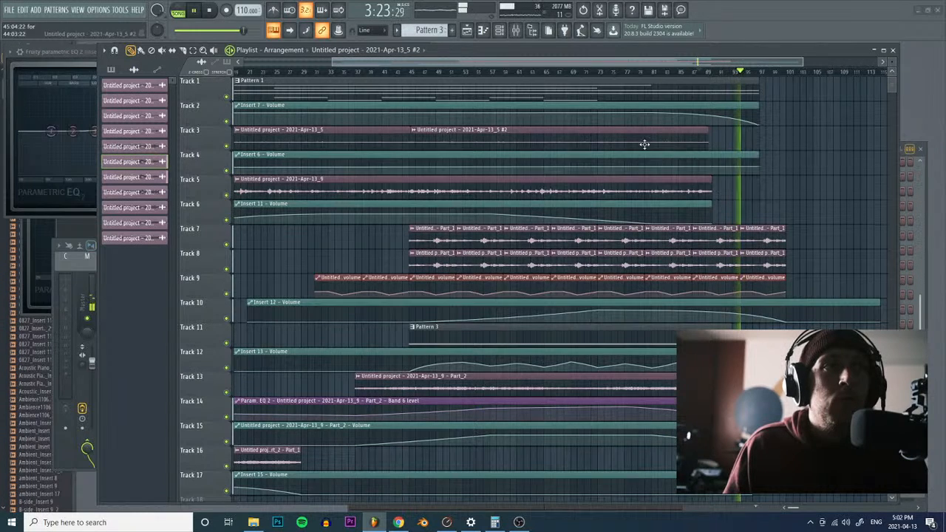
Step: Add a third audio clip at bar 89 on Track 3 ending at bar 97, and shorten Track 10's volume clip to match the Track 9 clips
left_click(730, 136)
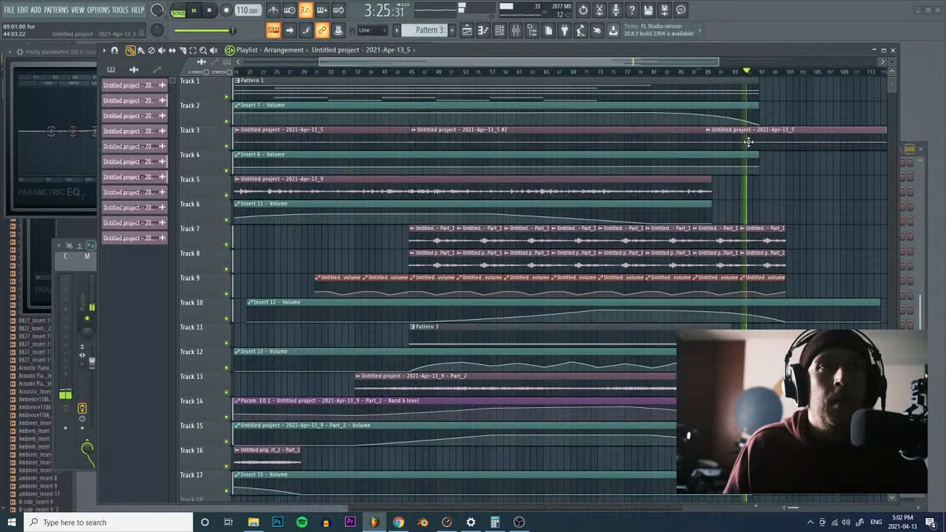
left_click_drag(537, 61, 703, 69)
left_click_drag(743, 143, 501, 152)
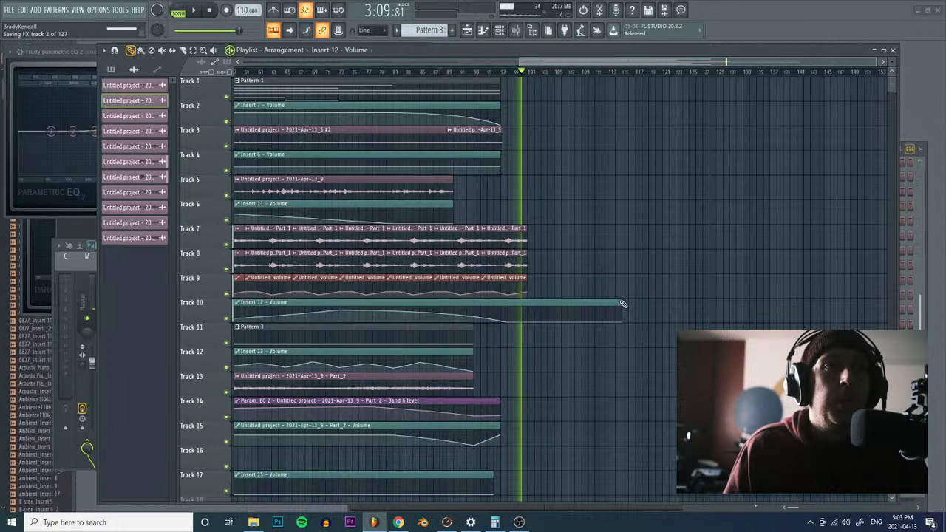
left_click_drag(622, 304, 527, 300)
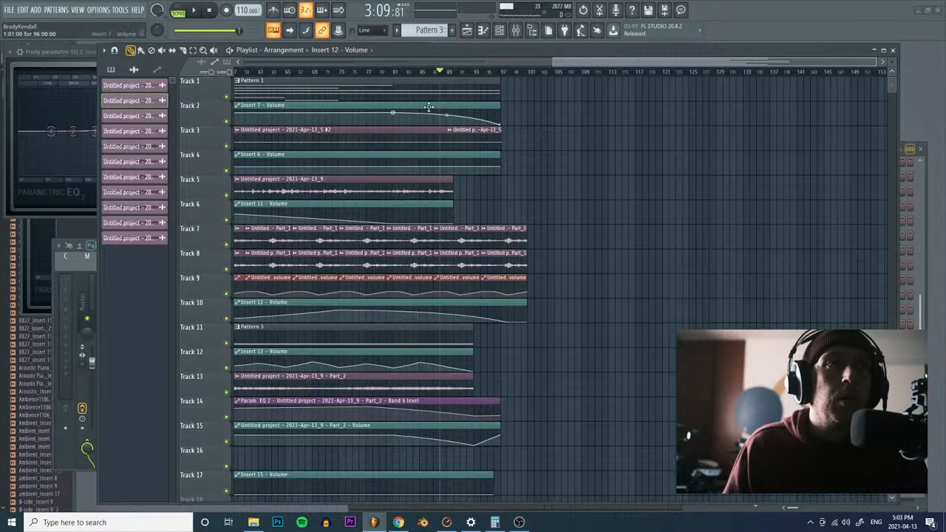
Step: Play the ending from about bar 88 to check the fade-outs, and return to the start of the arrangement
key("space")
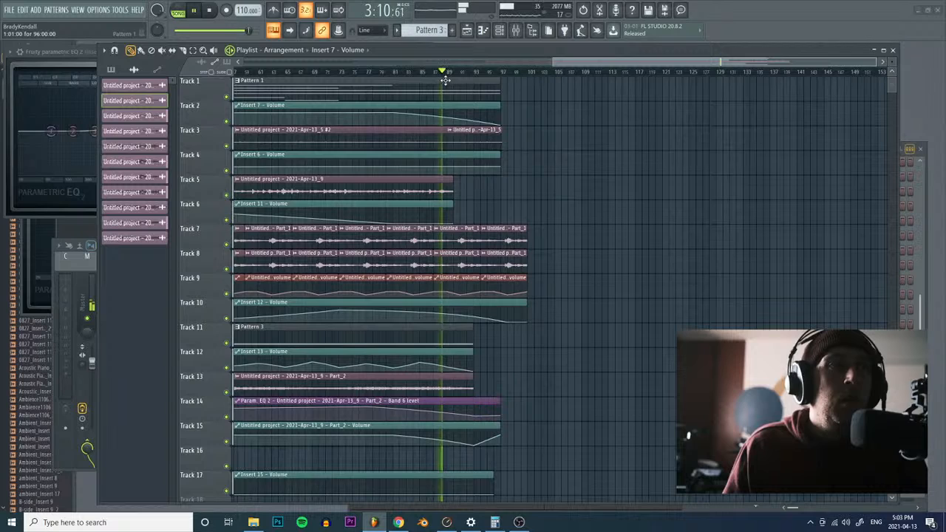
left_click_drag(619, 63, 509, 80)
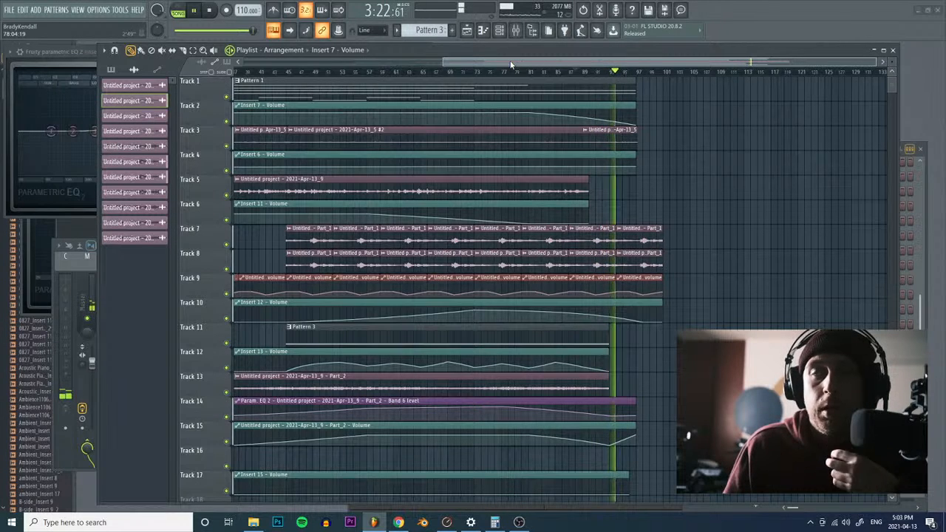
key("space")
left_click_drag(511, 64, 239, 62)
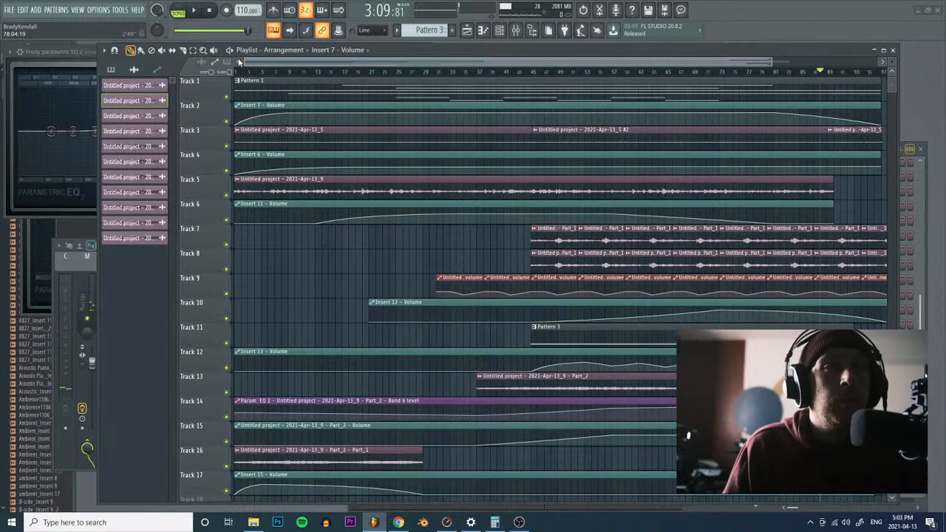
Step: Slightly lower the curve of the Insert 15 volume fade-out on Track 17 around bar 17
left_click(203, 50)
right_click(310, 150)
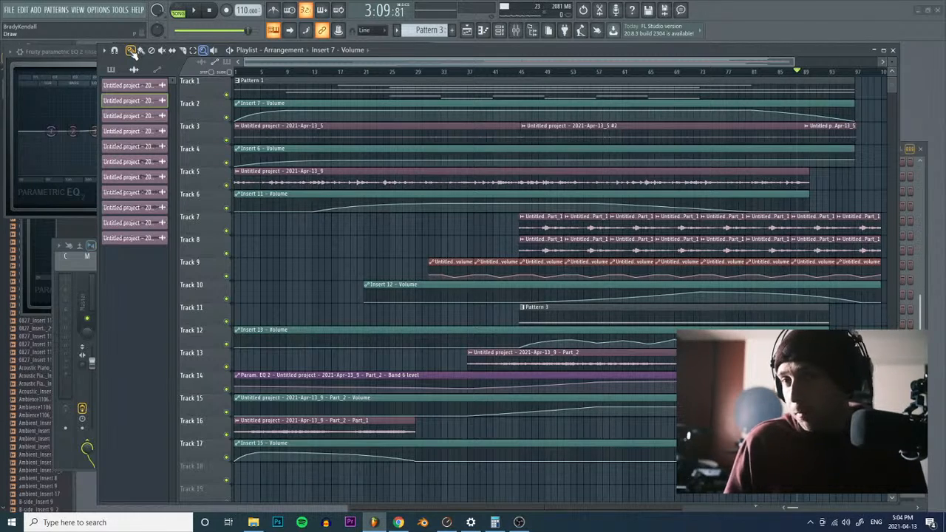
left_click(131, 50)
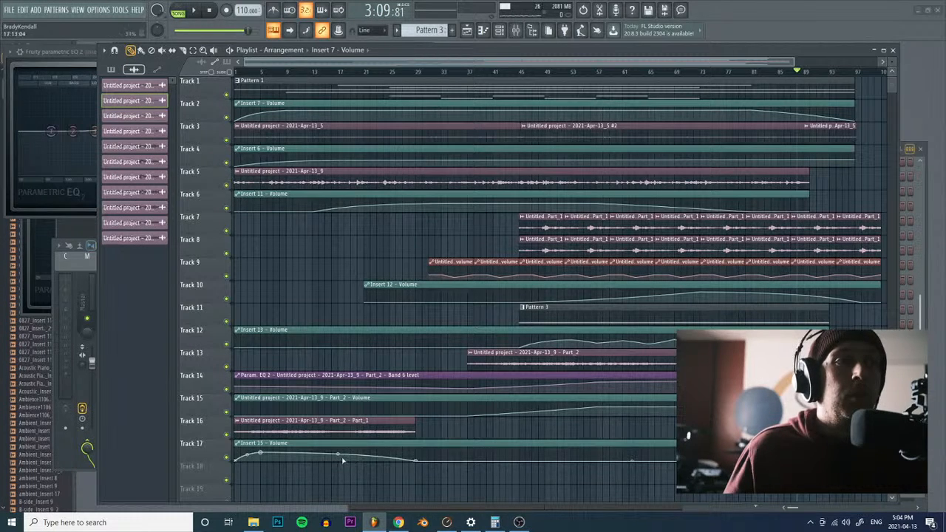
left_click_drag(337, 453, 338, 455)
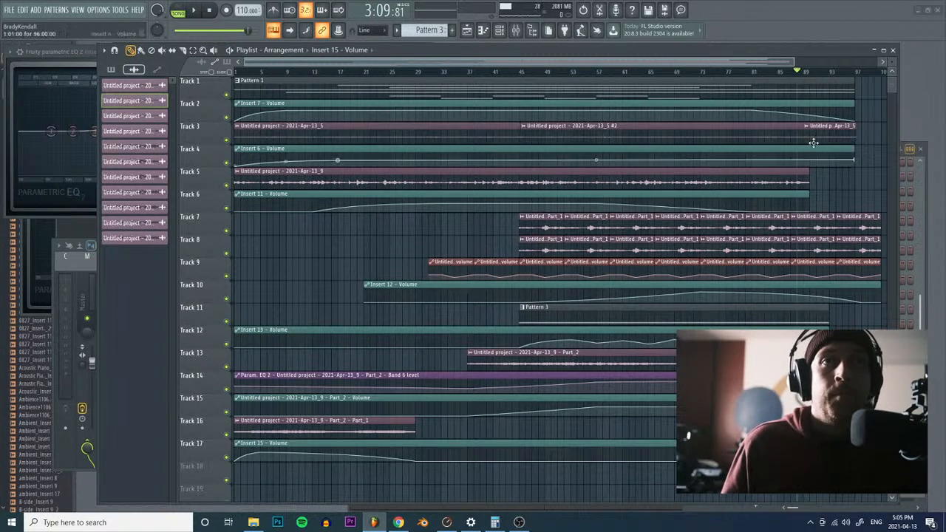
Step: Lengthen the last audio clip on Track 3 and the Insert 6 volume clip on Track 4 to match the end of the Track 7 clips
scroll(757, 125, "right", 3)
left_click_drag(757, 125, 793, 150)
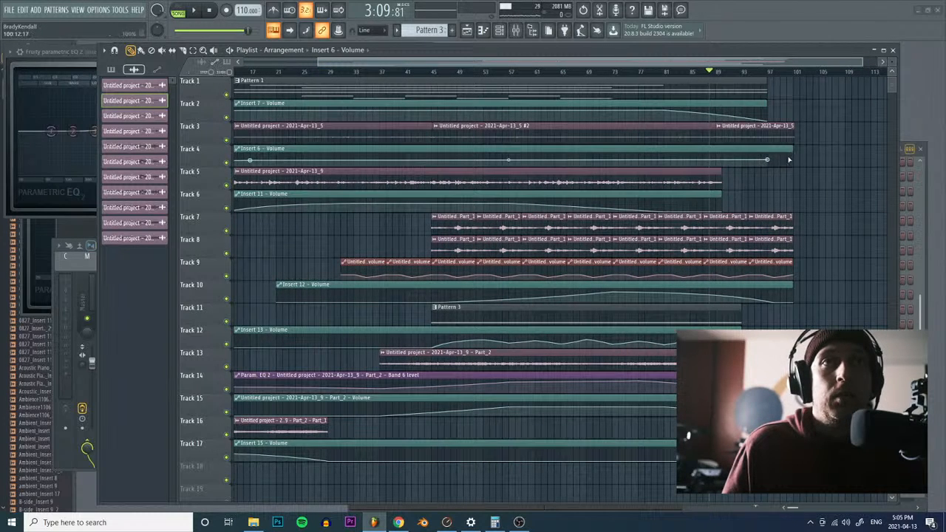
Step: Move the last audio clip on Track 3 slightly later so it clears the end of the preceding clip
left_click(205, 50)
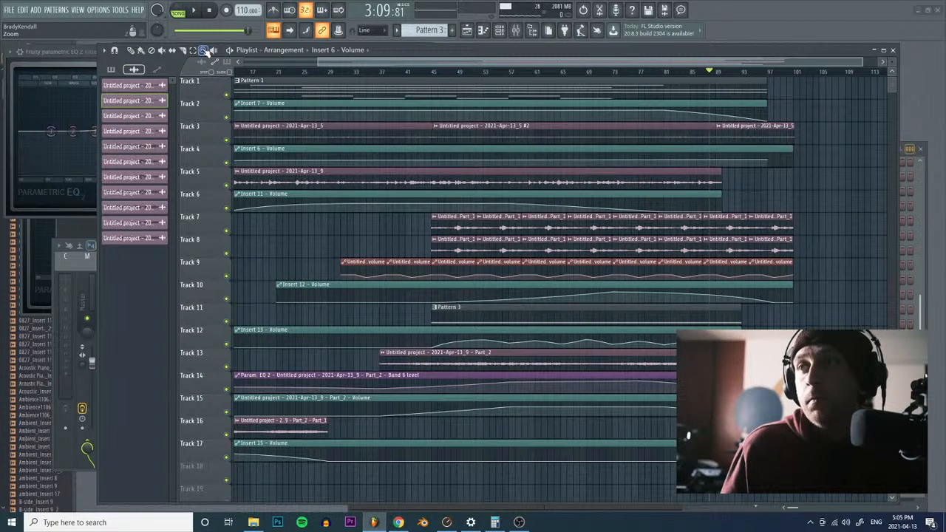
left_click_drag(708, 122, 861, 189)
left_click_drag(257, 151, 475, 291)
left_click(130, 50)
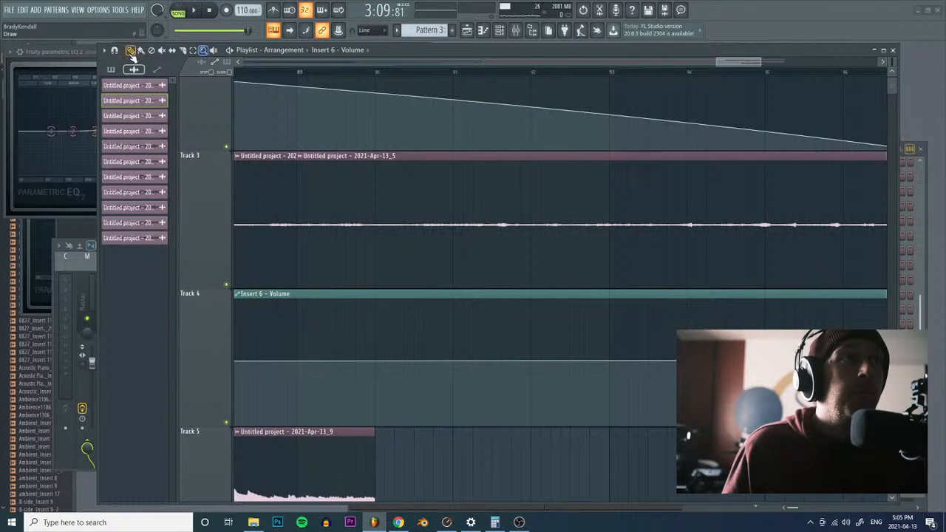
mouse_move(333, 190)
left_mouse_down()
mouse_move(416, 207)
mouse_move(377, 210)
left_mouse_up()
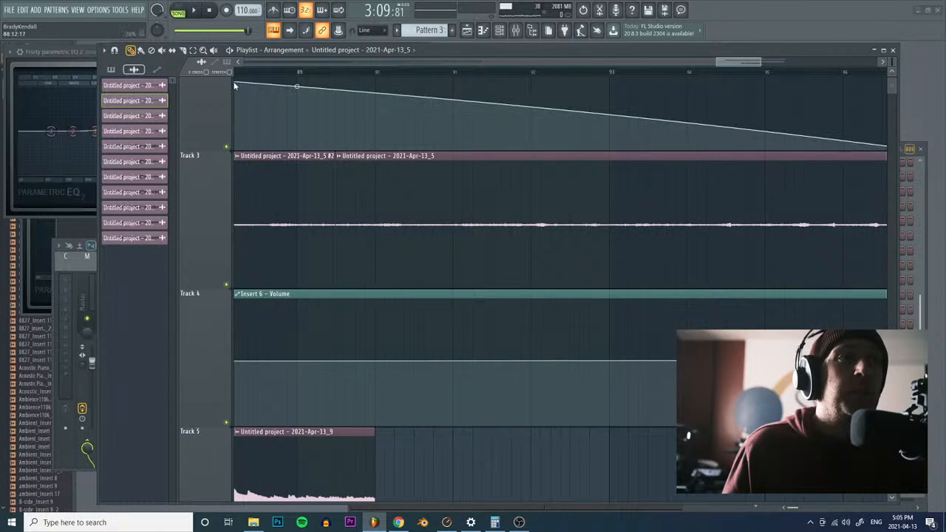
Step: Close the small gap on Track 3 by aligning the last audio clip's start exactly with the preceding clip's end
left_click(204, 53)
left_click_drag(300, 222, 421, 258)
left_click_drag(362, 243, 645, 326)
left_click_drag(503, 292, 695, 326)
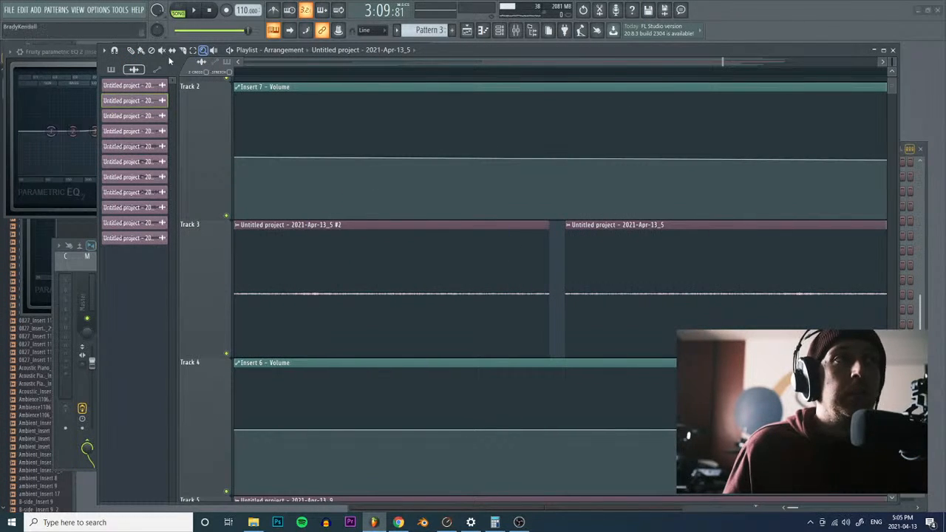
left_click(130, 50)
left_click_drag(603, 287, 588, 288)
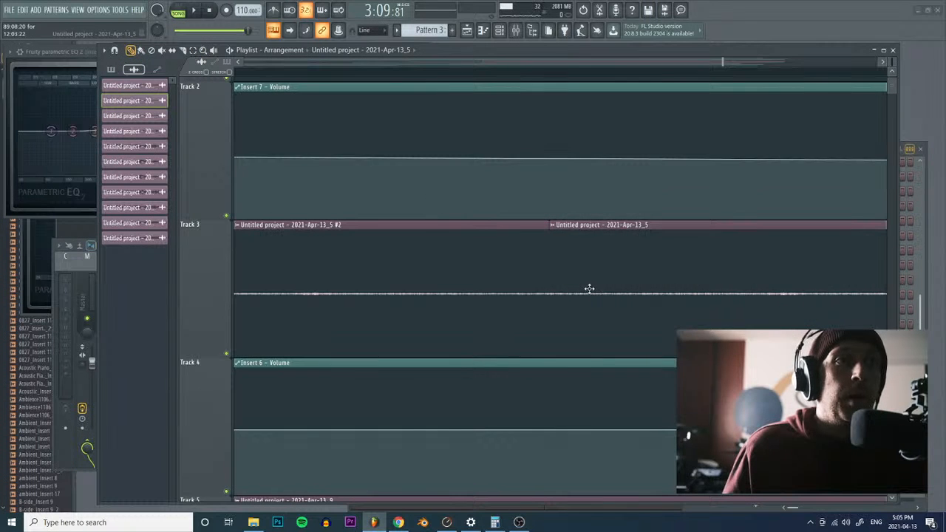
Step: Add an Insert 6 volume point near bar 89 with a fade down to about bar 101, and extend the Track 3 and 4 clips to match
left_click(203, 50)
right_click(414, 289)
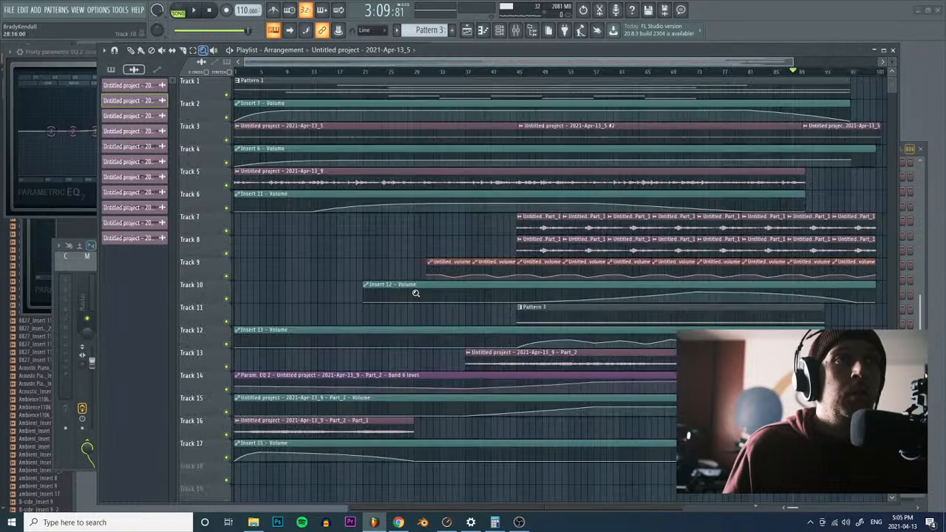
left_click_drag(756, 113, 927, 245)
left_click_drag(549, 179, 255, 245)
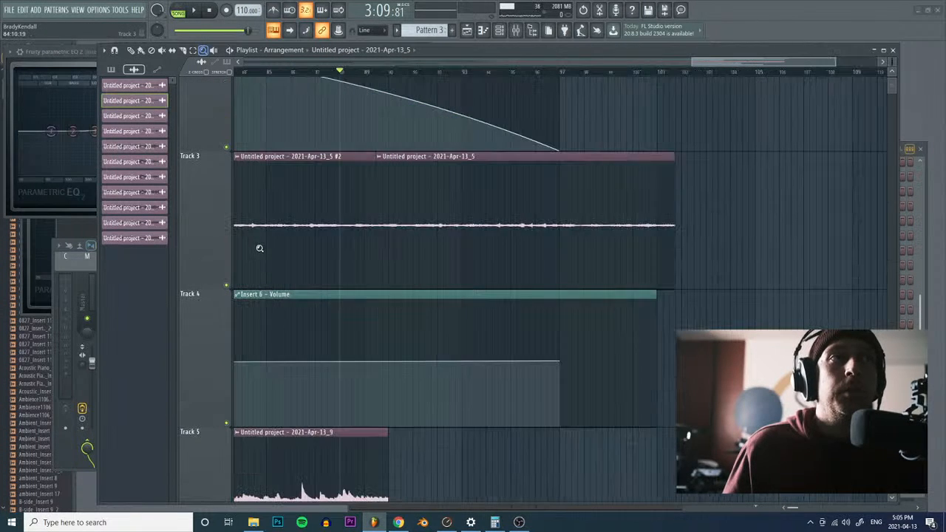
left_click(131, 49)
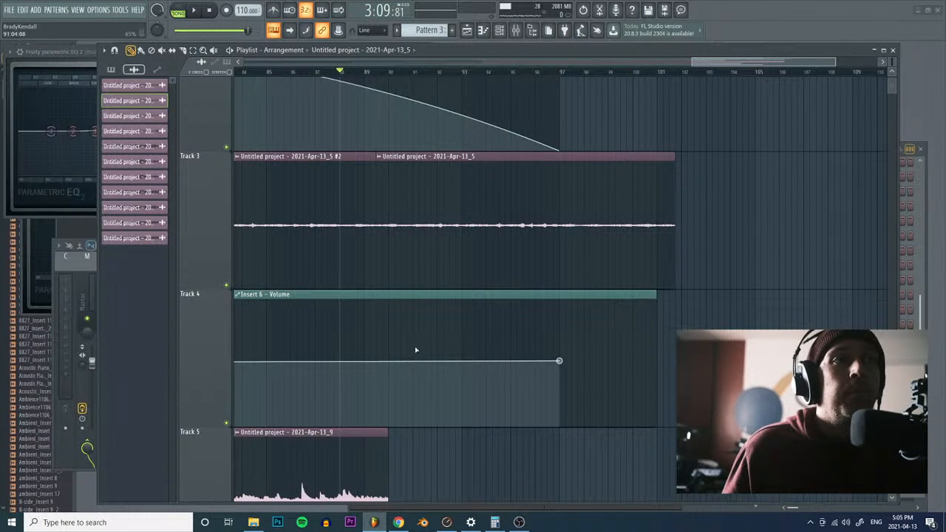
right_click(376, 362)
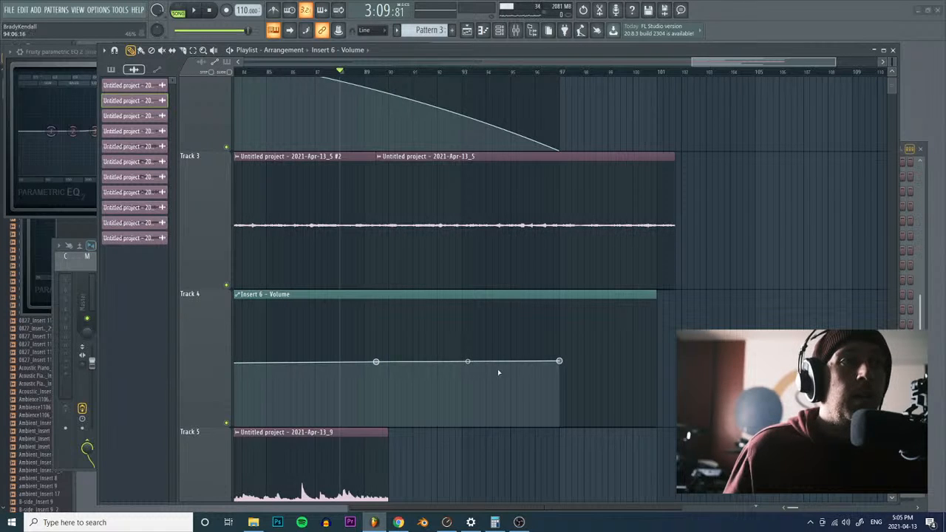
left_click_drag(559, 360, 656, 420)
mouse_move(656, 295)
left_mouse_down()
mouse_move(876, 298)
mouse_move(674, 303)
left_mouse_up()
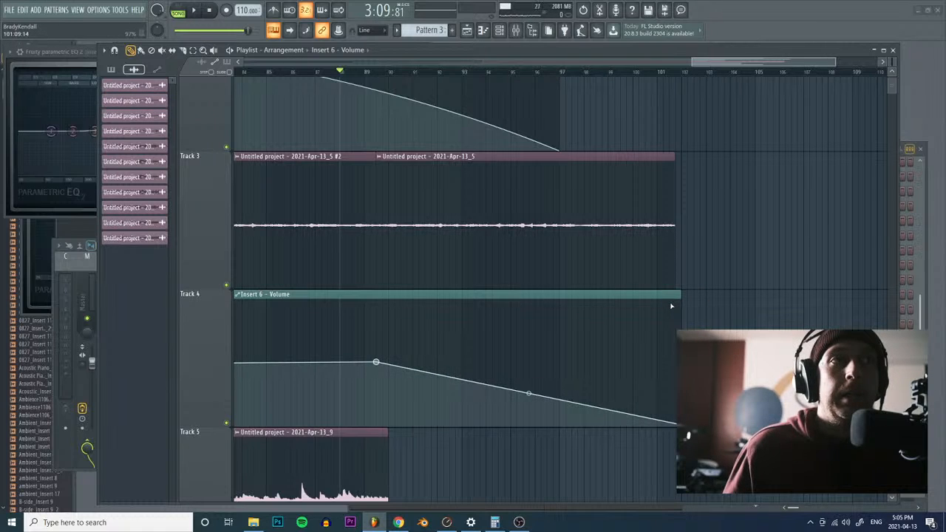
left_click_drag(674, 243, 680, 243)
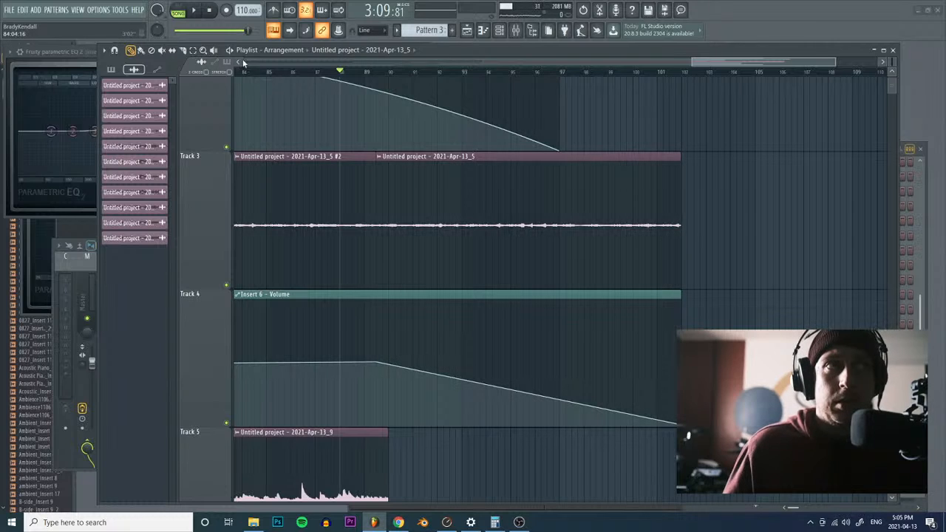
Step: Bend the Insert 6 volume fade-out on Track 4 slightly upward so the level falls more gradually
left_click(203, 51)
right_click(426, 304)
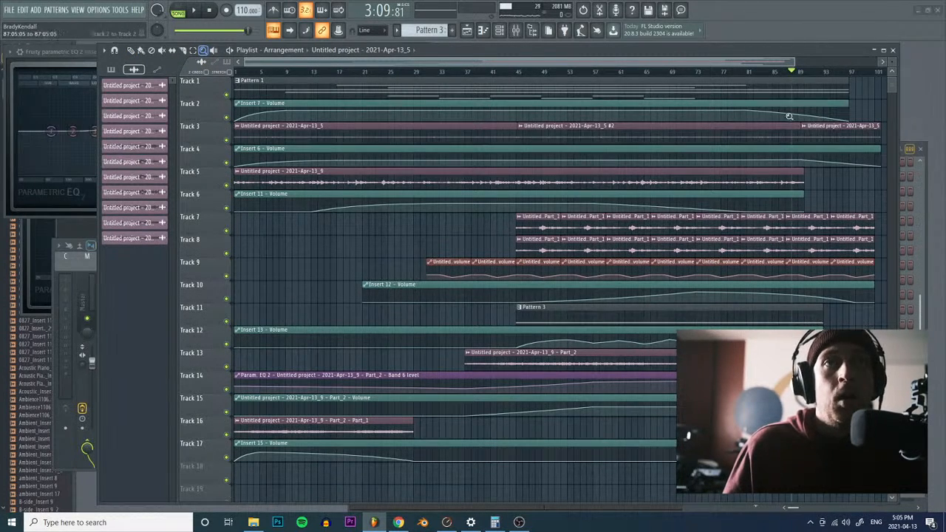
left_click_drag(786, 116, 854, 192)
left_click(131, 49)
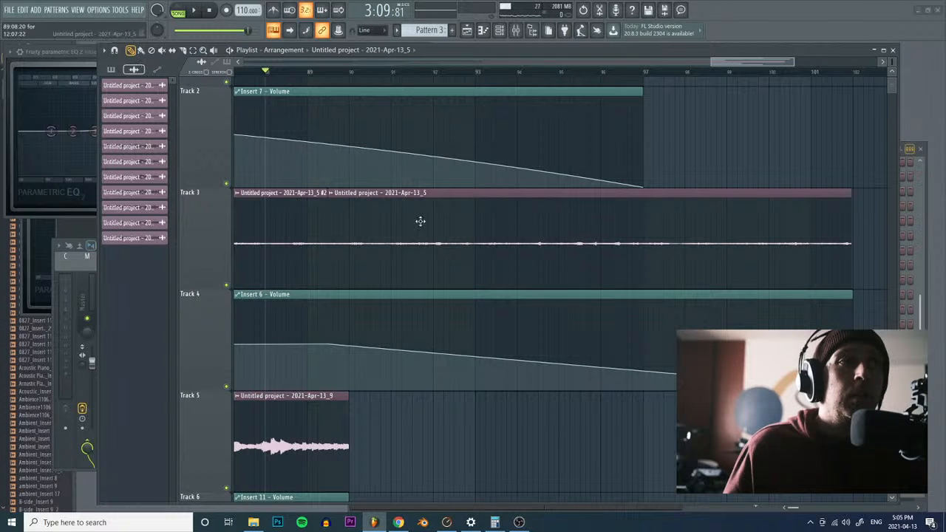
left_click_drag(591, 367, 591, 357)
Step: Show the whole arrangement and listen to it from about bar 43
left_click(205, 50)
right_click(331, 242)
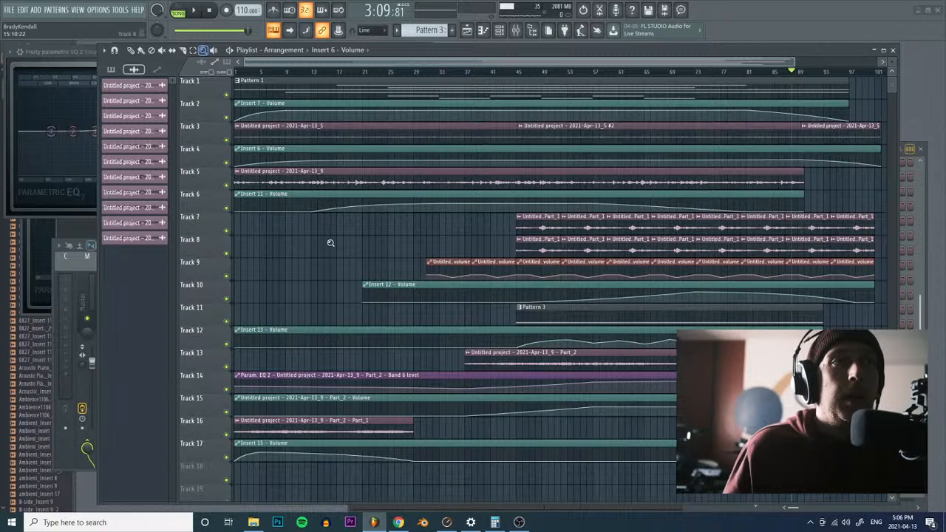
left_click(130, 50)
key("space")
left_click(507, 70)
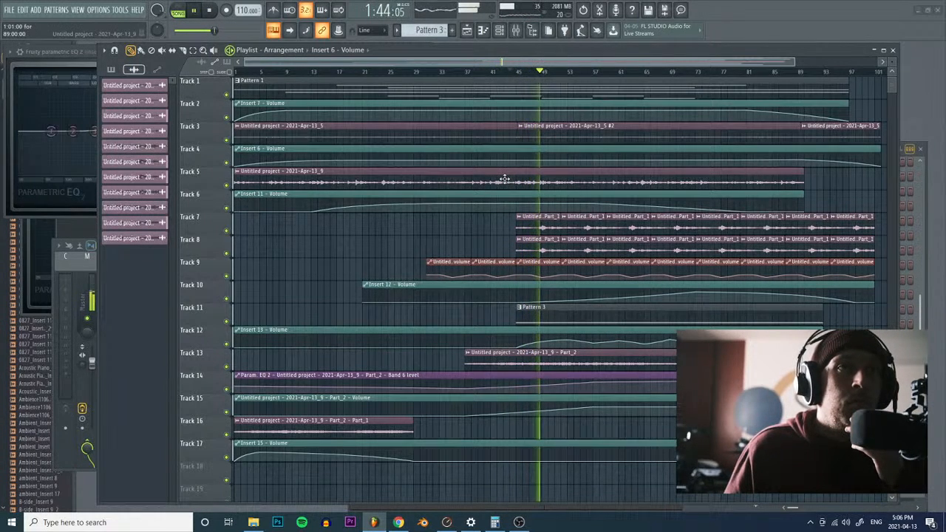
key("space")
Step: Open the channel rack and inspect the patches loaded in the Kontakt 5 #2, Kontakt 5 and Kontakt 5 #3 channels
key("F6")
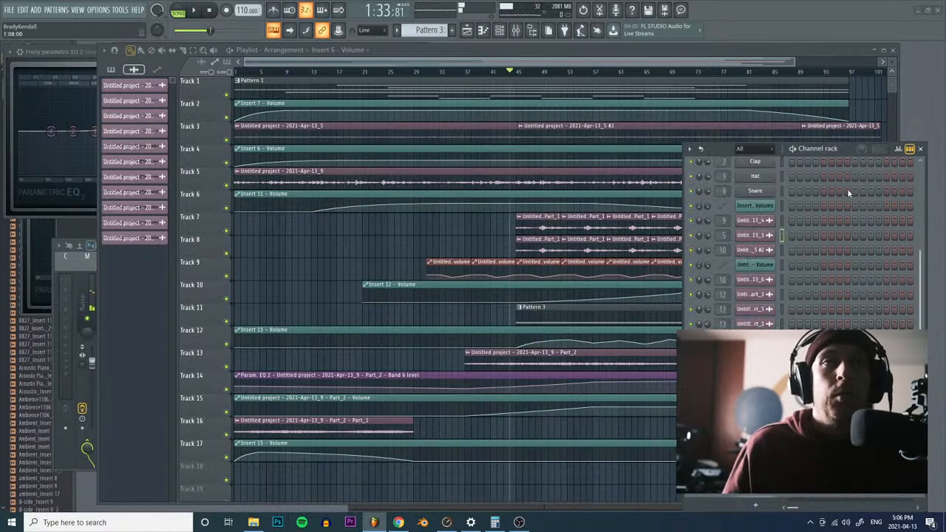
scroll(847, 188, "up", 4)
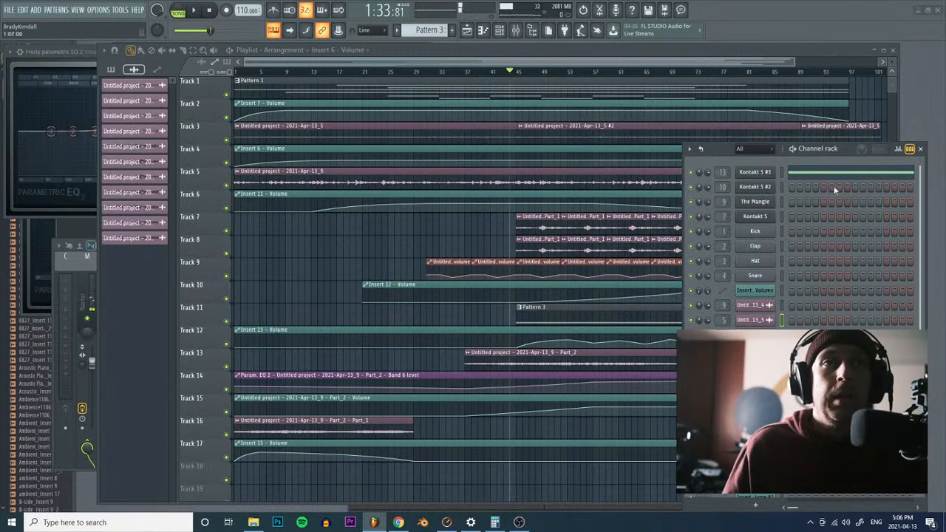
left_click(759, 188)
left_click(757, 217)
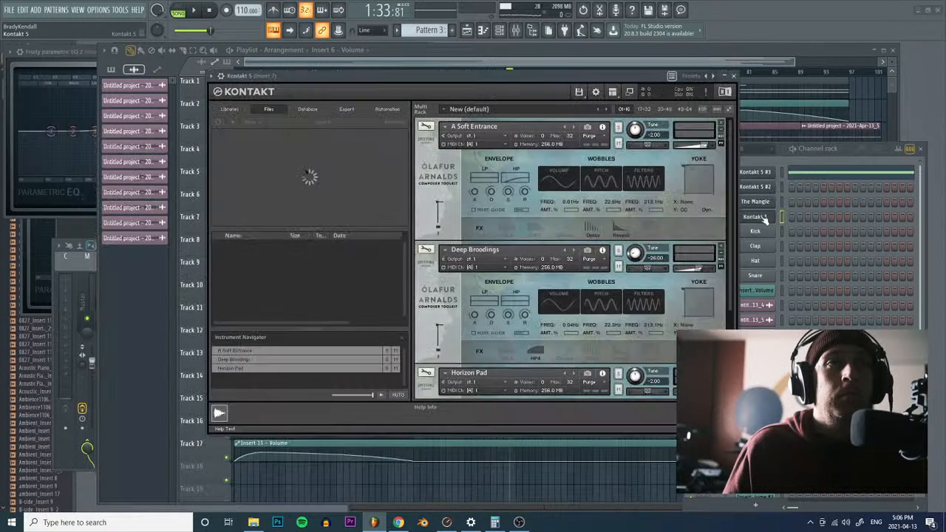
left_click(759, 172)
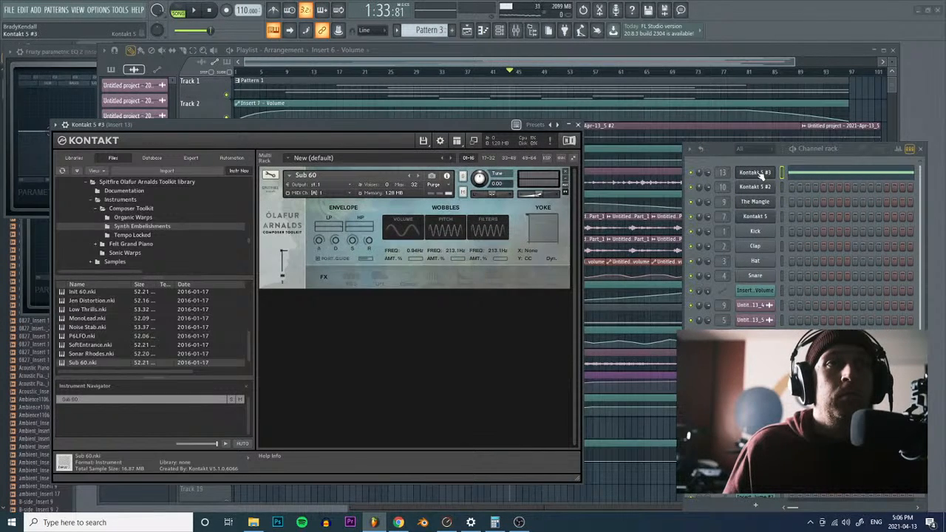
Step: Insert a new Kontakt 5 instrument channel above Kontakt 5 #3
right_click(758, 174)
mouse_move(774, 240)
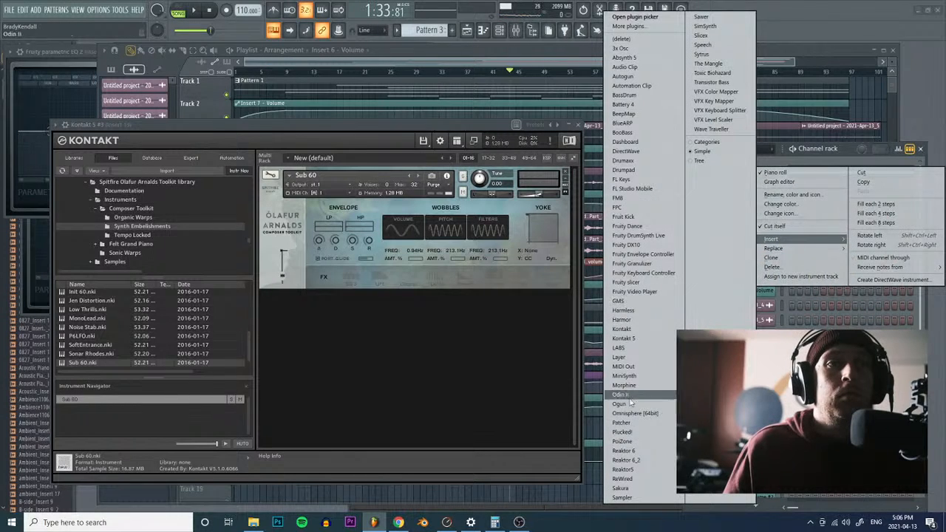
left_click(634, 342)
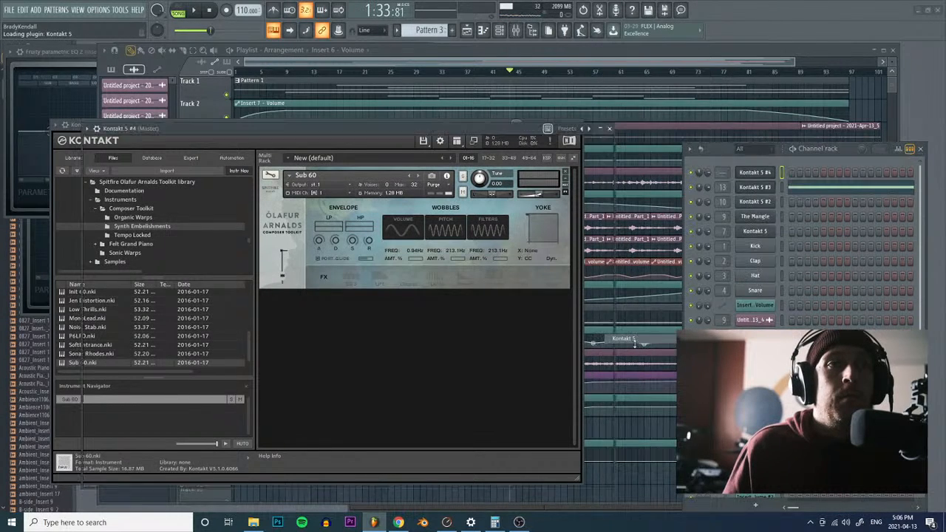
Step: Browse the user folders on the Windows10_Home (C:) drive in Kontakt 5 #4's file tree for the LULLATONE sample sets
left_click(253, 523)
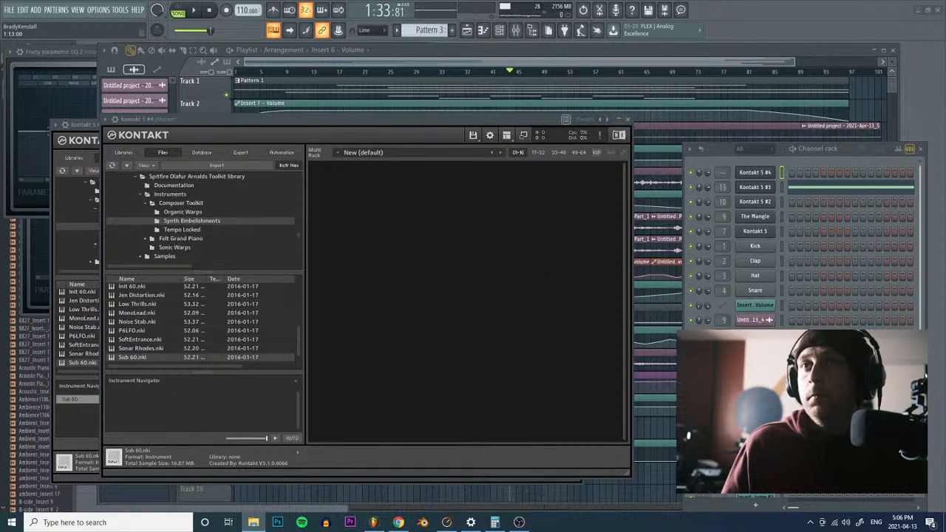
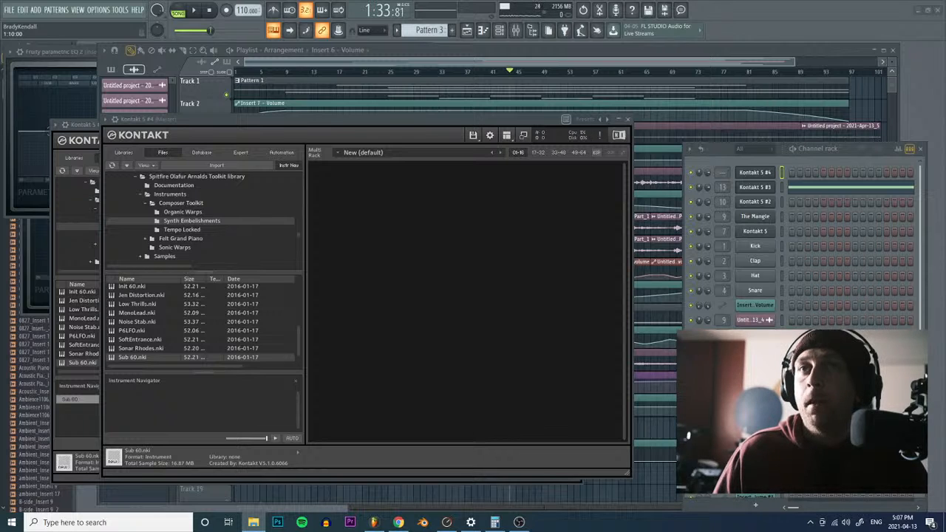
scroll(180, 234, "up", 10)
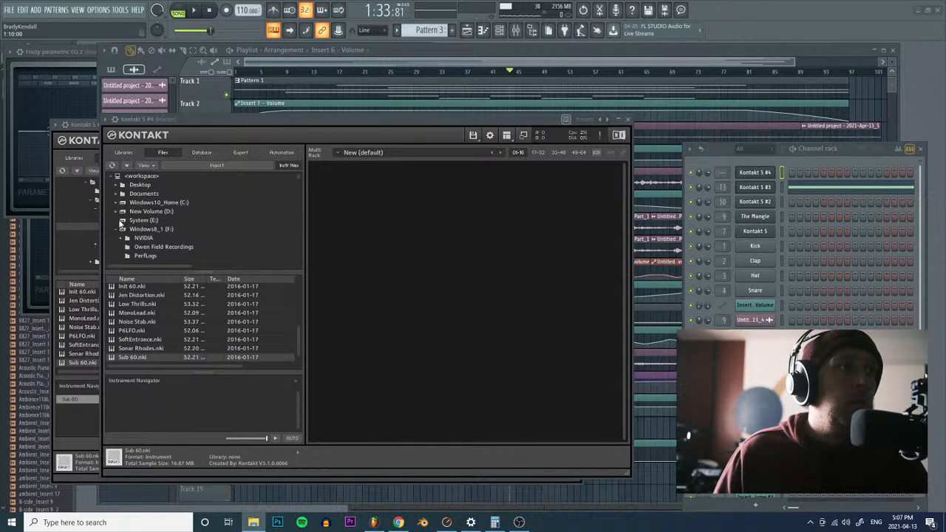
left_click(118, 202)
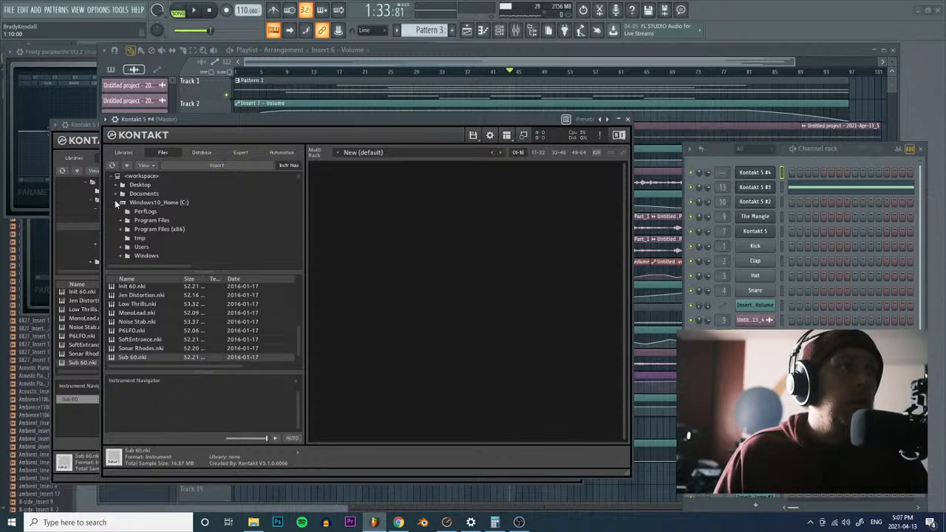
scroll(122, 237, "down", 1)
left_click(120, 239)
scroll(134, 243, "down", 14)
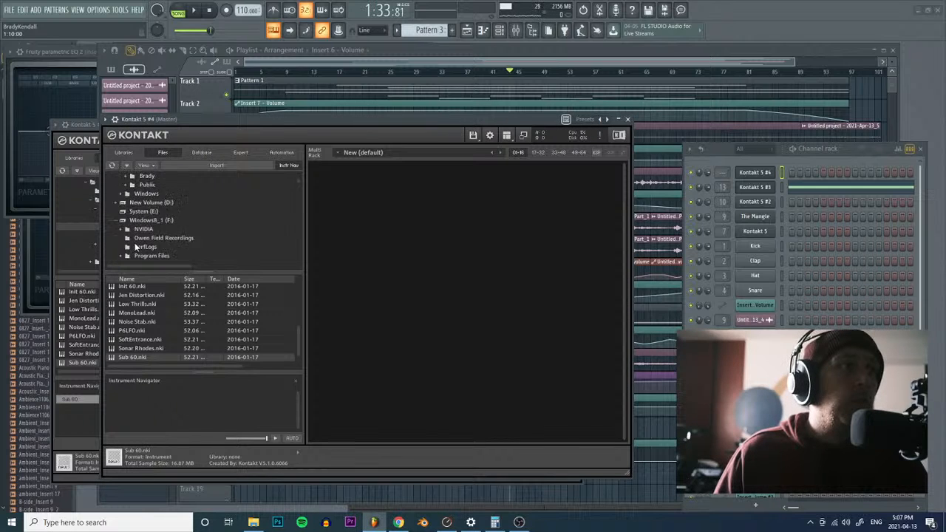
scroll(141, 245, "down", 15)
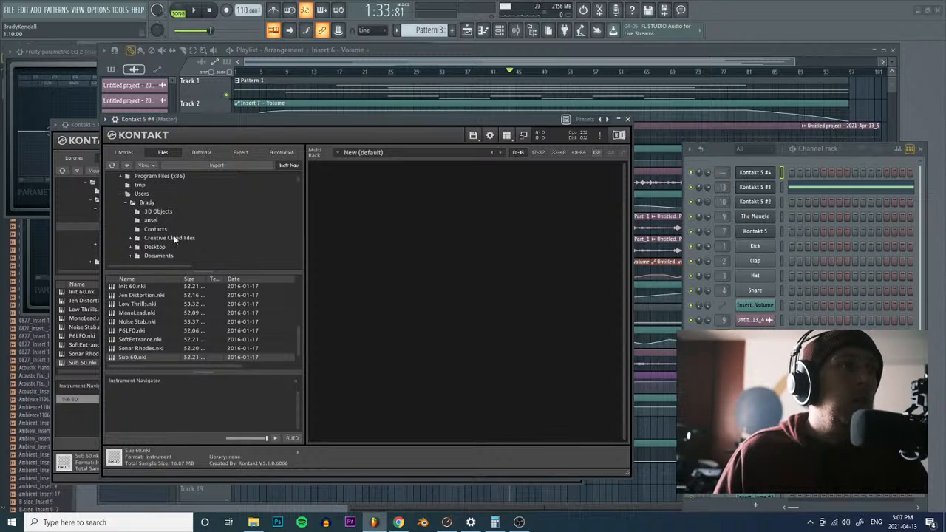
scroll(159, 238, "up", 5)
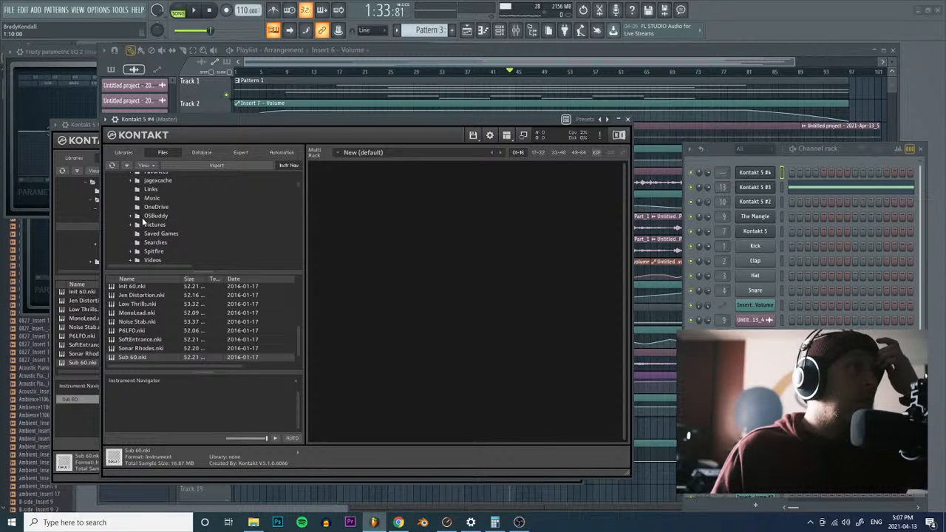
scroll(135, 217, "up", 7)
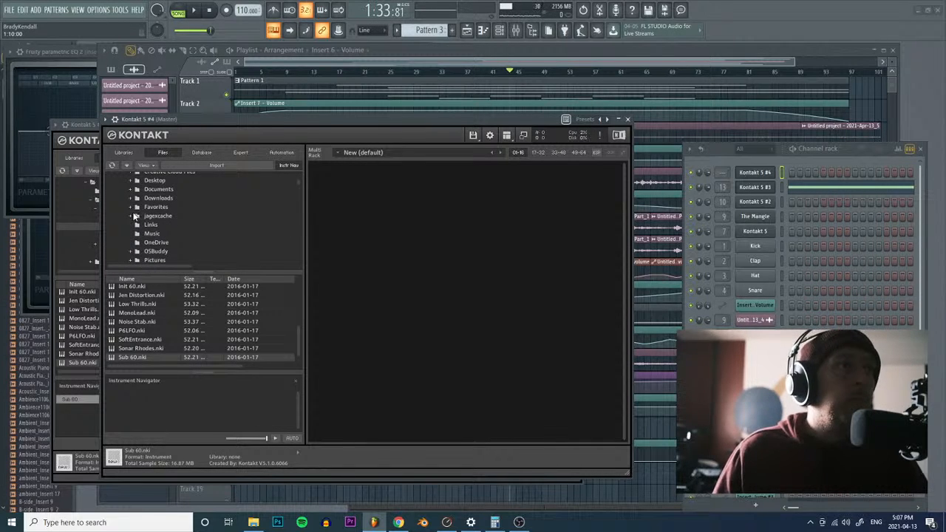
left_click(132, 216)
scroll(168, 235, "down", 5)
scroll(169, 234, "down", 8)
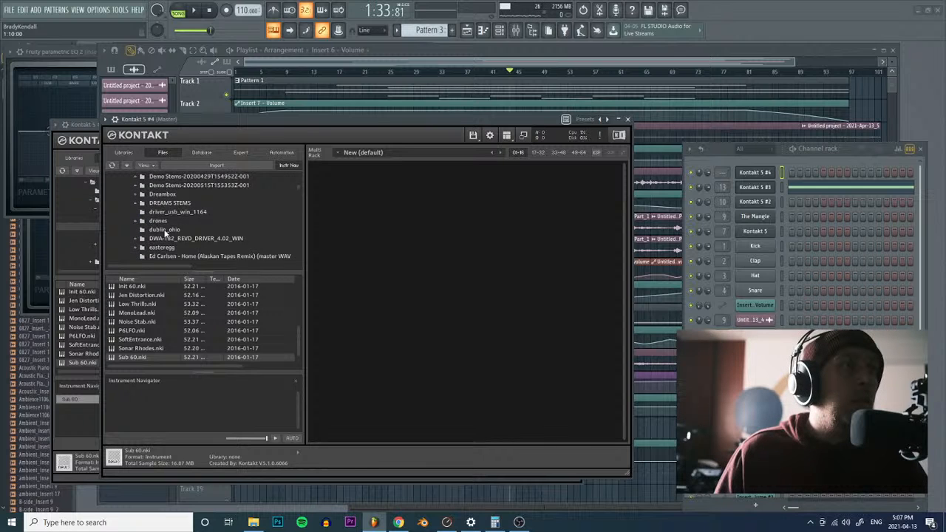
left_click_drag(297, 187, 297, 193)
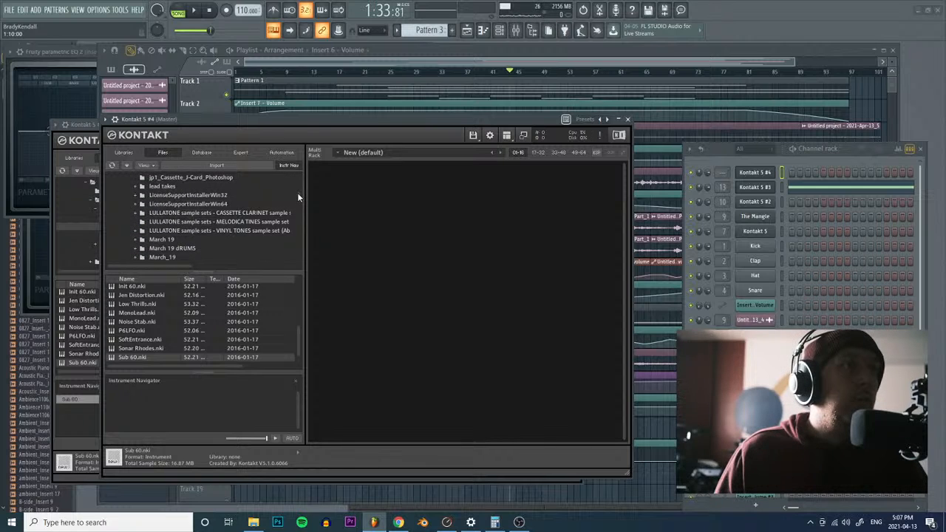
Step: Examine the contents of the LULLATONE VINYL TONES and MELODICA TINES sample set folders on the C: drive
left_click(247, 231)
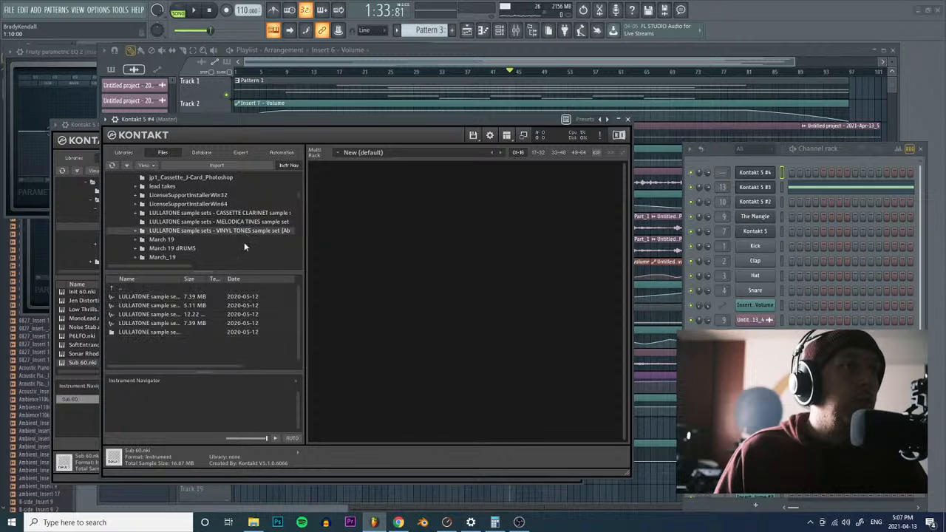
double_click(149, 331)
double_click(145, 296)
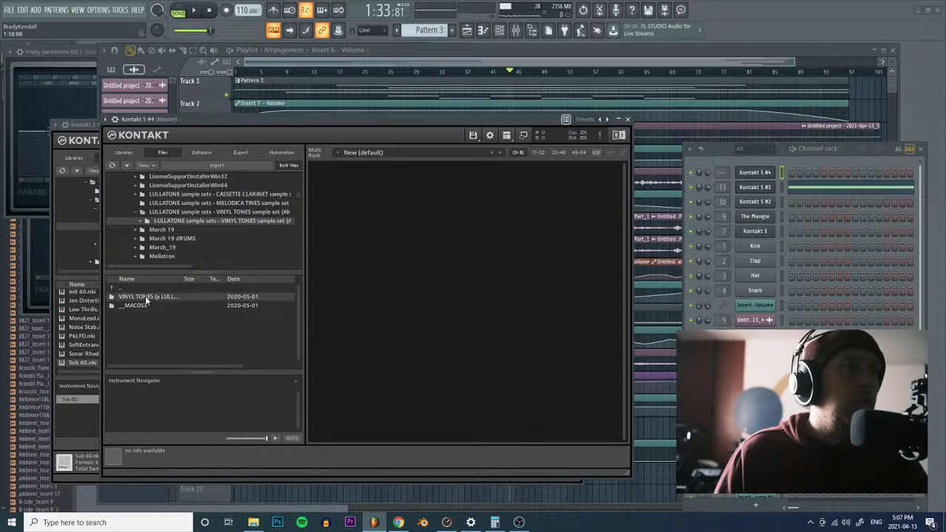
left_click(222, 202)
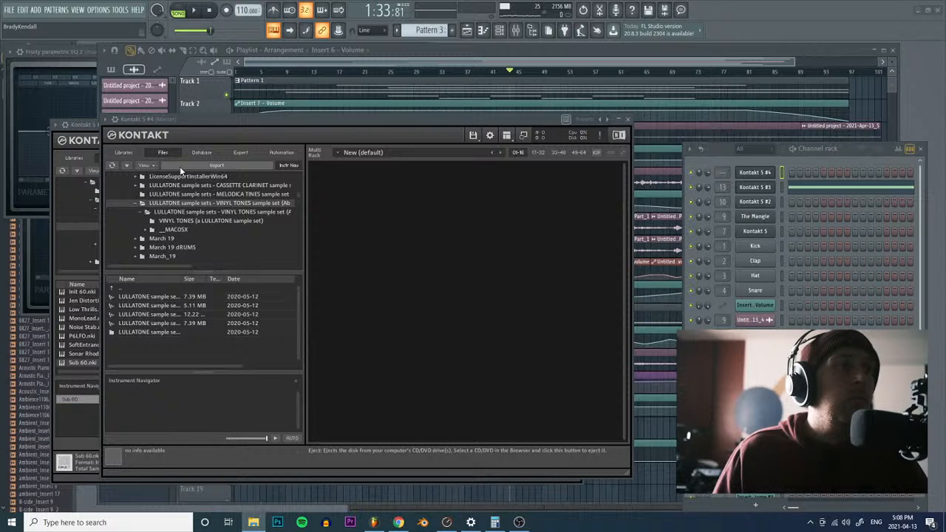
double_click(147, 332)
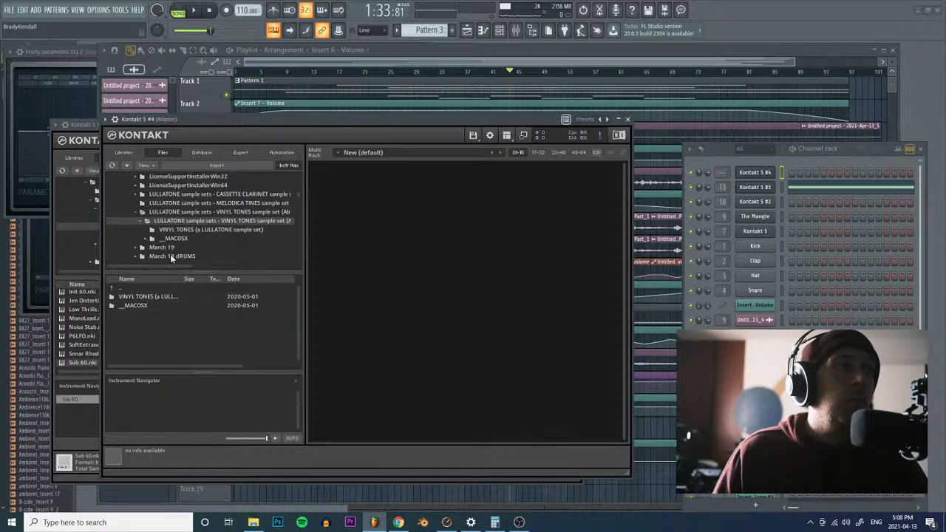
left_click(197, 202)
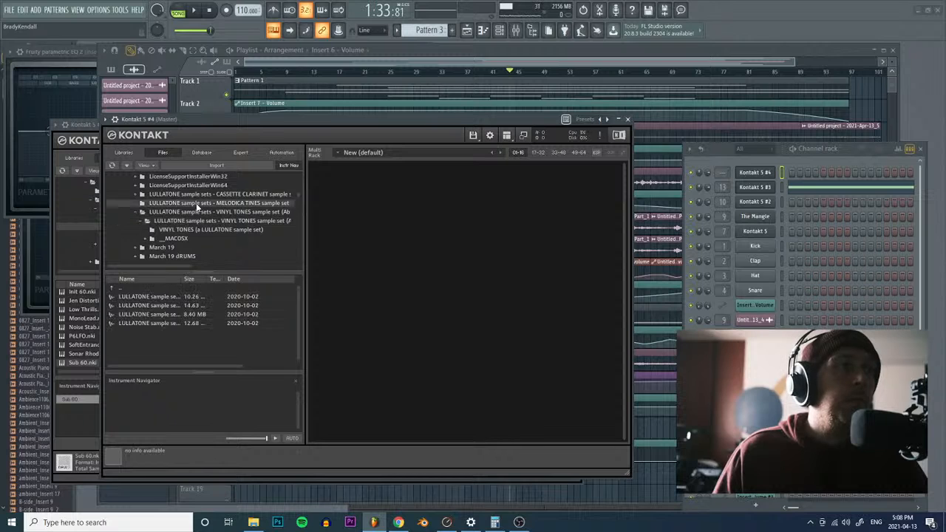
left_click(157, 309)
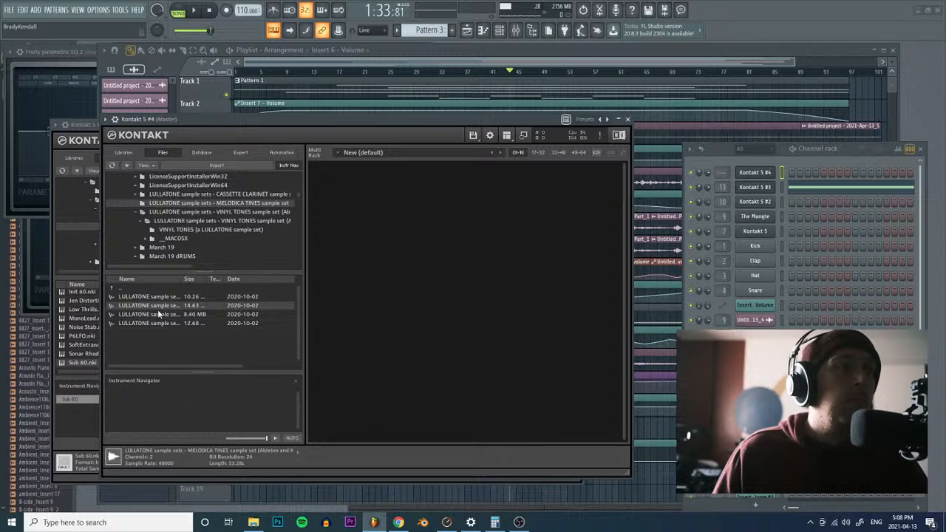
Step: Collapse the Windows10_Home (C:) drive and look through the user's folders on Windows8_1 (F:) for LULLATONE sample sets
scroll(188, 241, "down", 2)
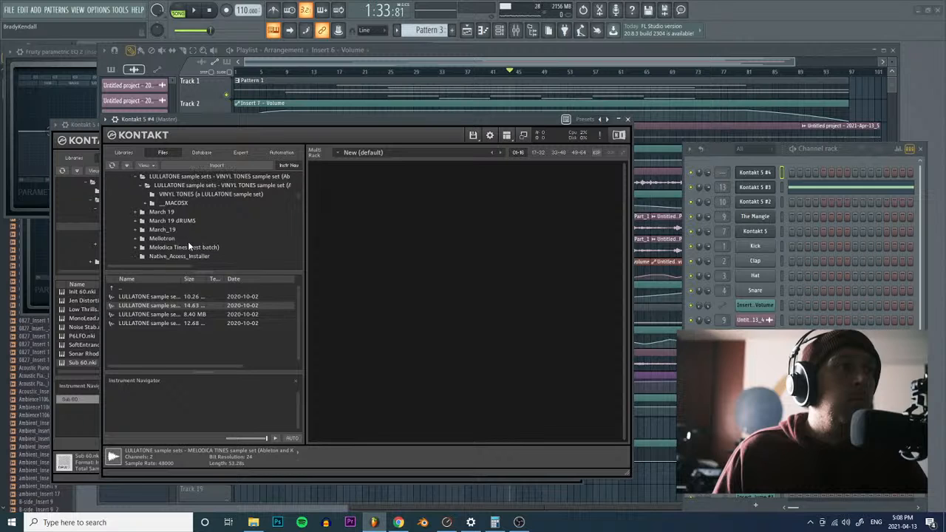
scroll(189, 246, "up", 6)
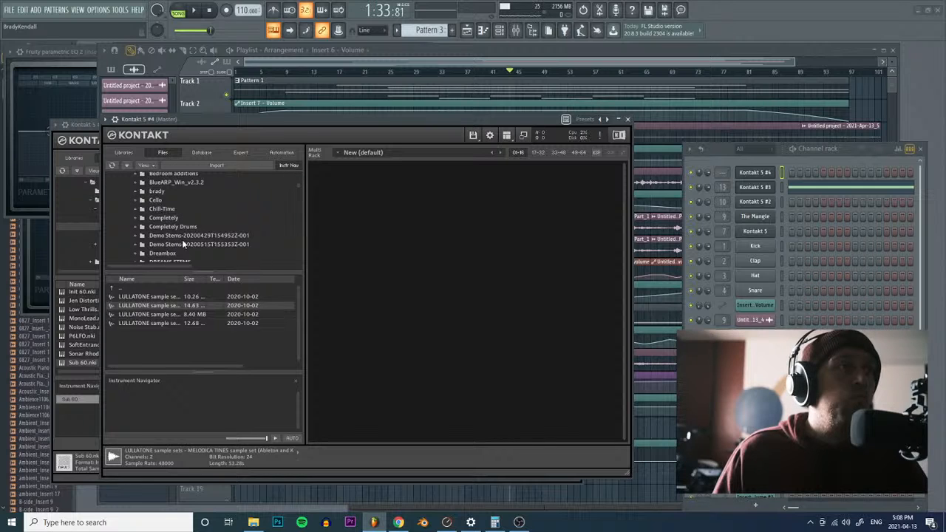
left_click(121, 204)
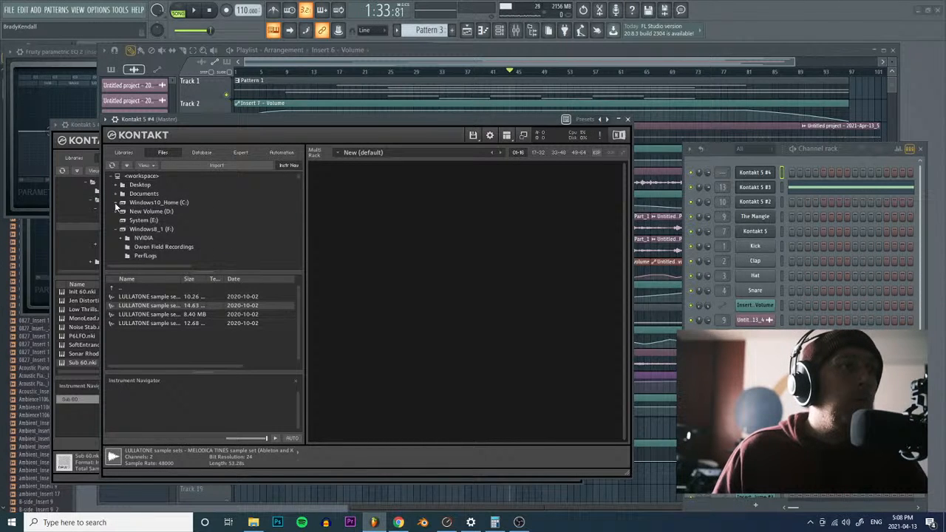
scroll(137, 246, "down", 6)
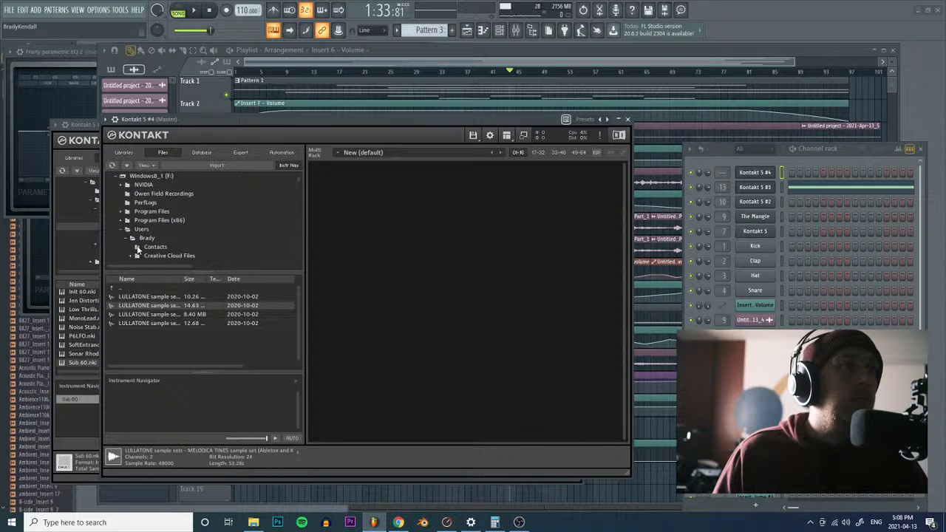
scroll(140, 250, "down", 10)
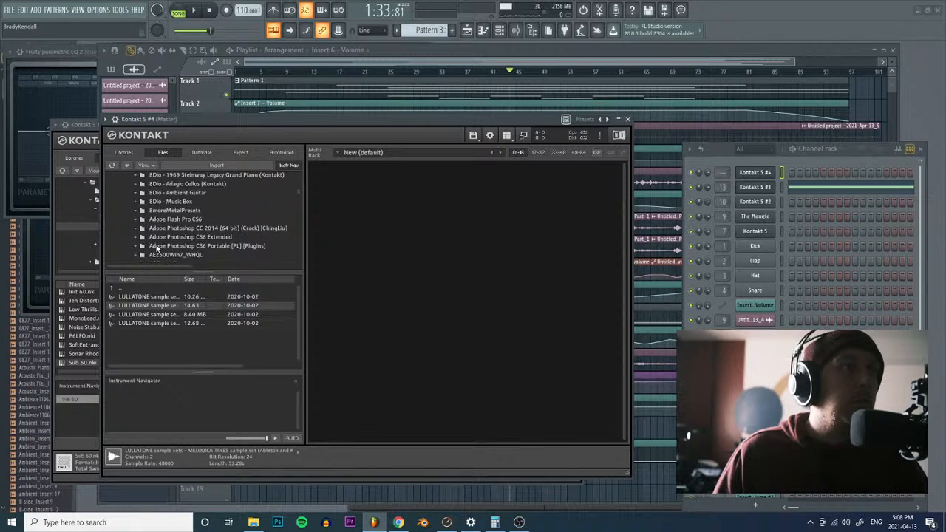
scroll(157, 250, "down", 5)
scroll(157, 249, "down", 5)
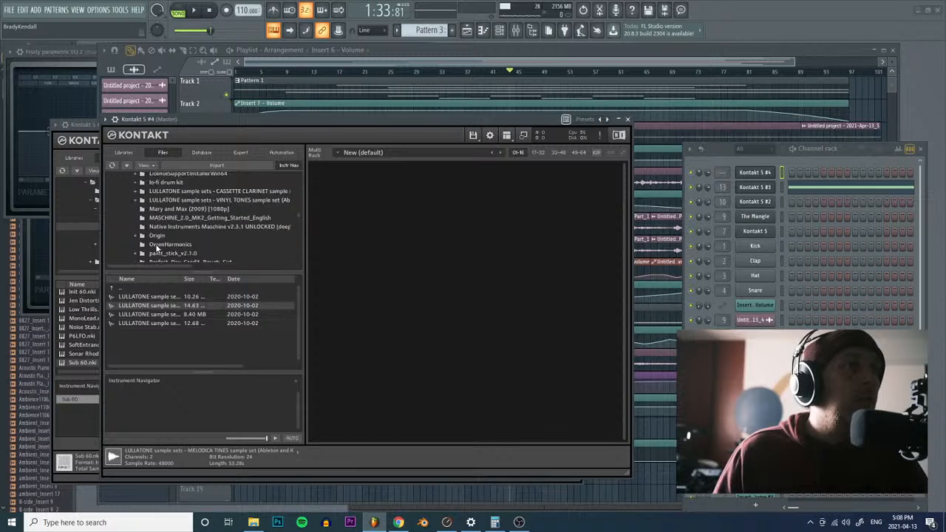
Step: Examine the nested folders of the LULLATONE VINYL TONES sample set on the F: drive, returning to its top-level folder
left_click(199, 206)
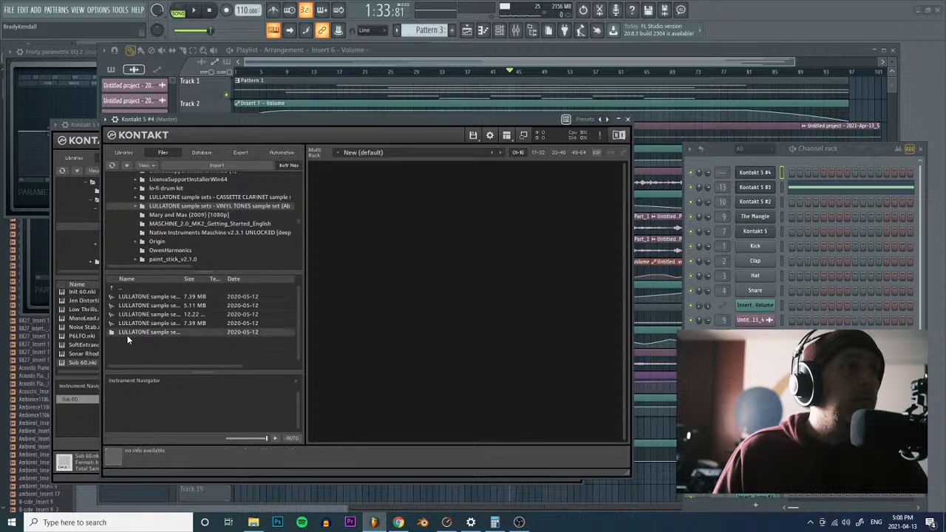
double_click(127, 333)
double_click(146, 297)
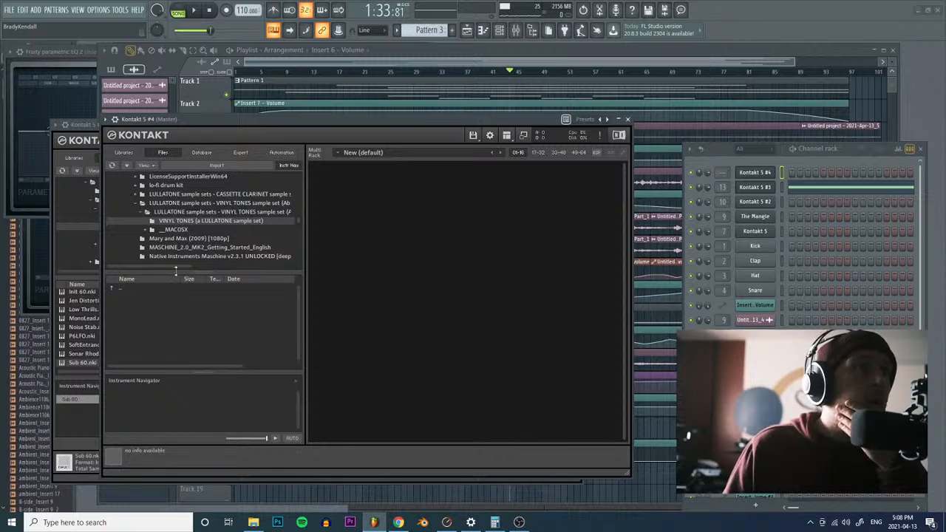
left_click(257, 205)
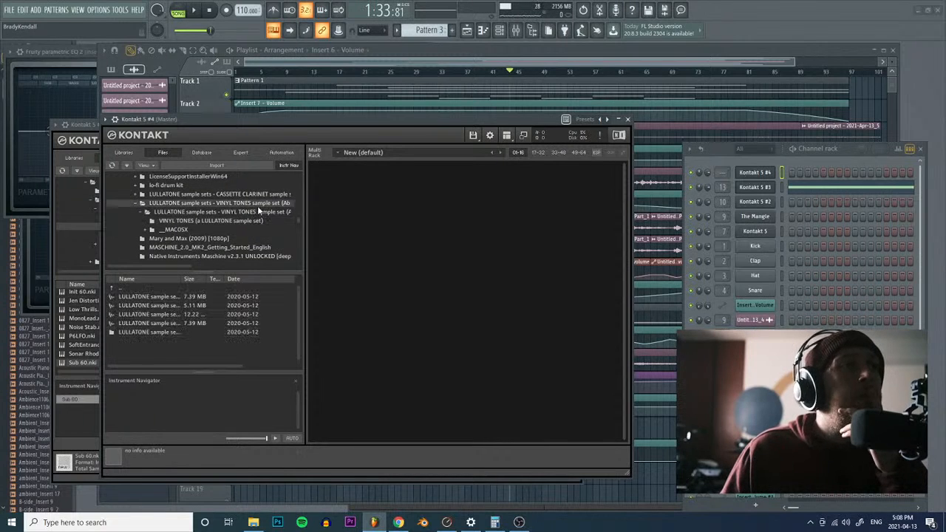
Step: Try two LULLATONE VINYL TONES samples as Kontakt instruments, removing each one from the rack after auditioning it
double_click(152, 309)
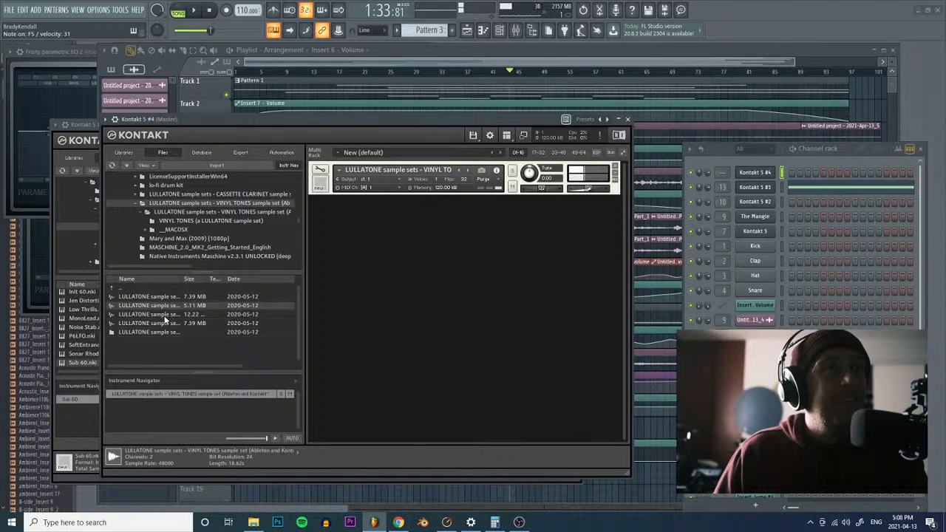
left_click(615, 170)
double_click(165, 324)
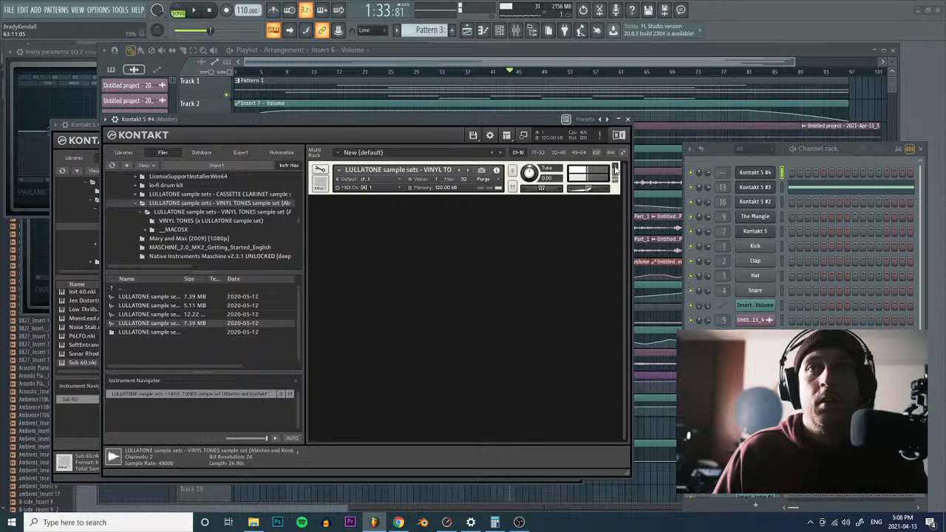
left_click(615, 169)
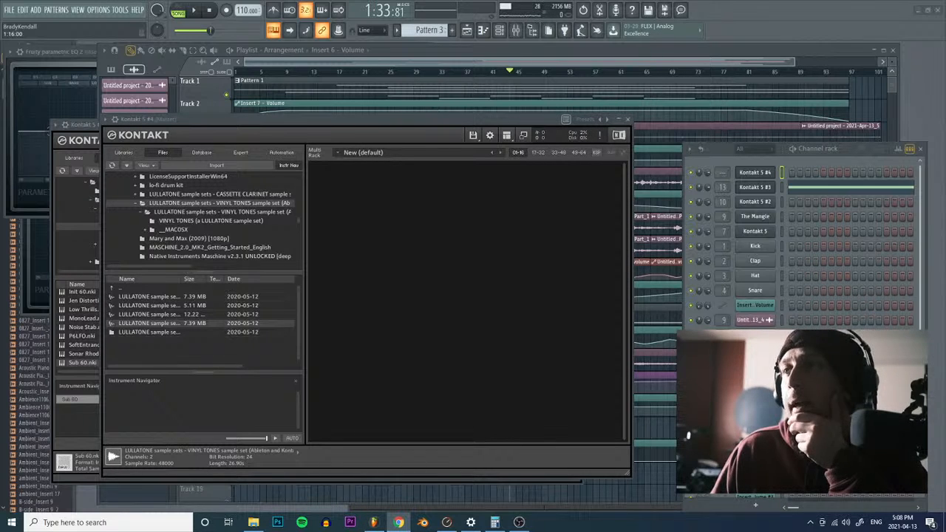
Step: Insert a new LABS instrument channel above Kontakt 5 #4 in the channel rack
right_click(756, 172)
mouse_move(776, 240)
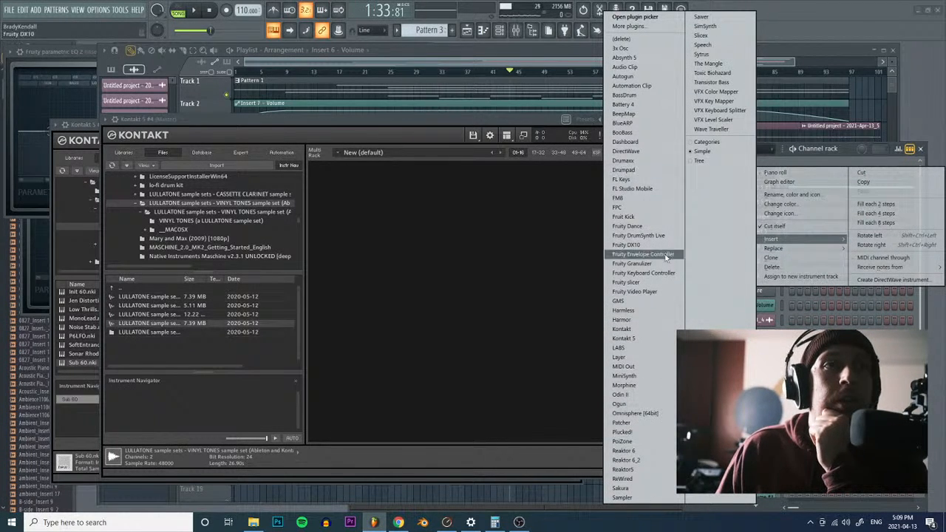
left_click(644, 347)
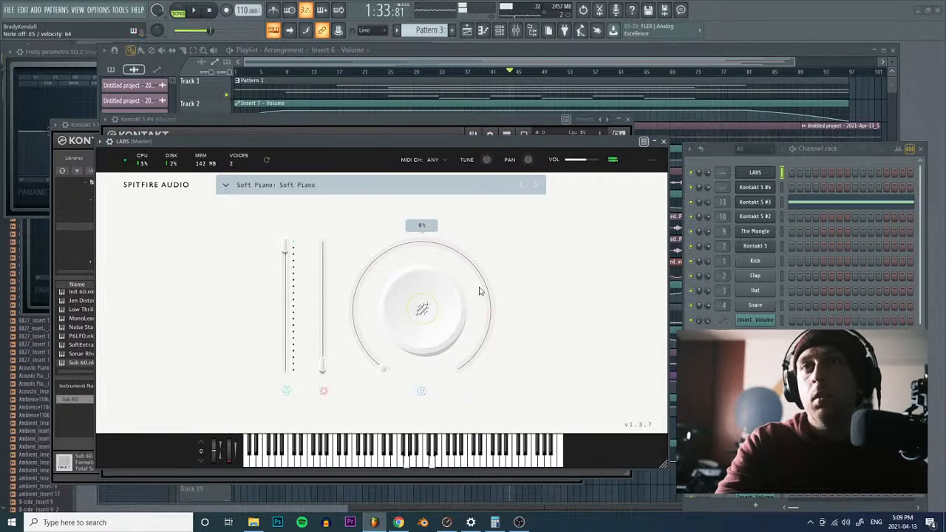
Step: Load the Ensemble preset from the Strings pack in LABS
left_click(226, 184)
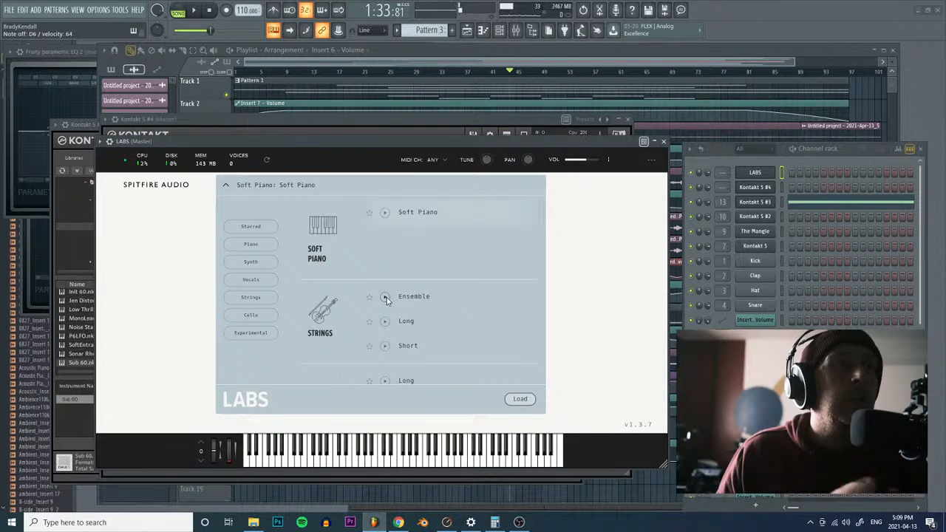
left_click(426, 300)
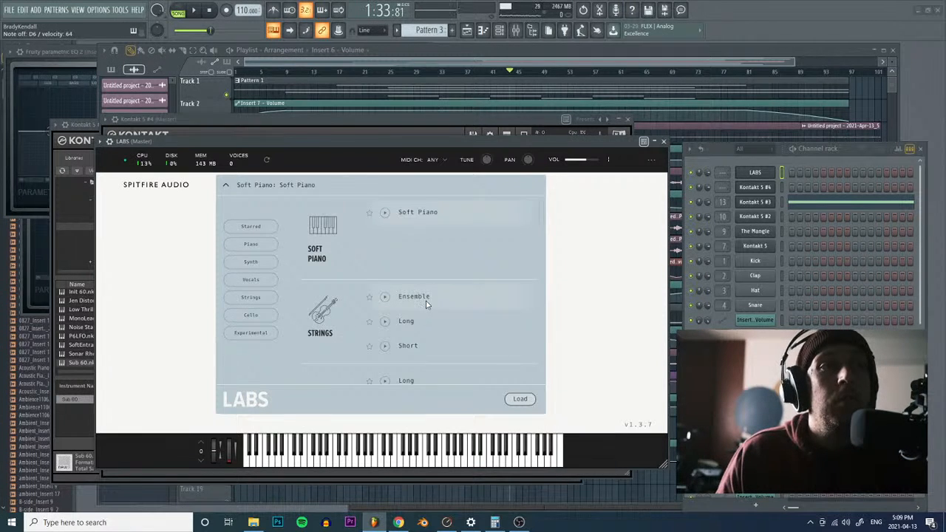
left_click(520, 399)
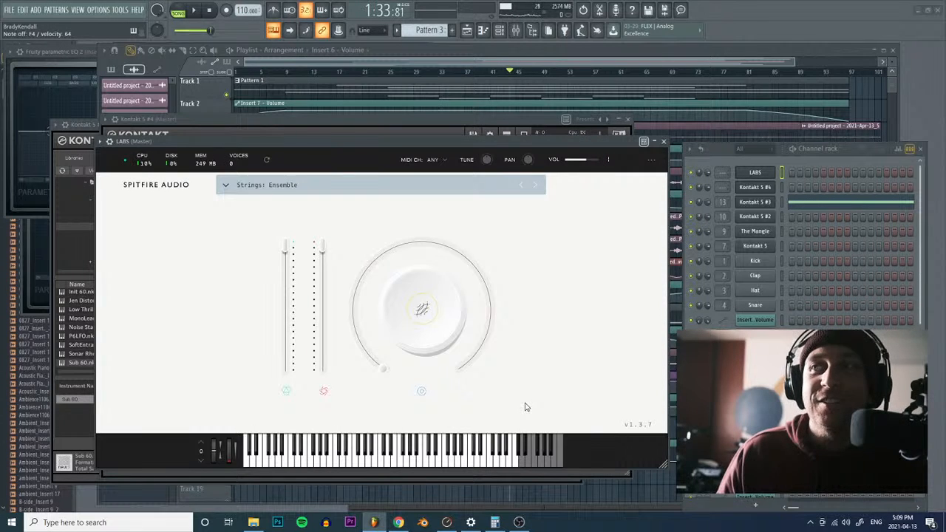
Step: Load the Decay preset from the Arctic Swells pack in LABS
left_click(224, 188)
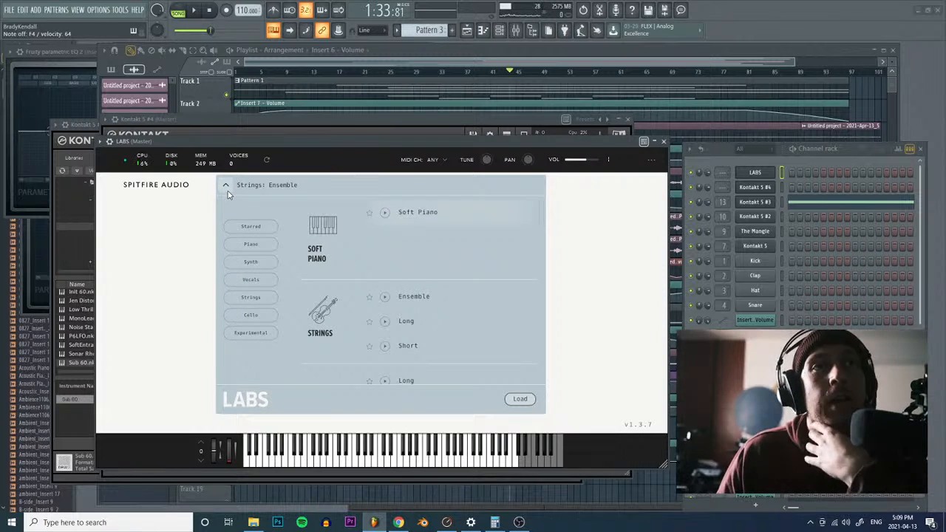
scroll(403, 320, "down", 5)
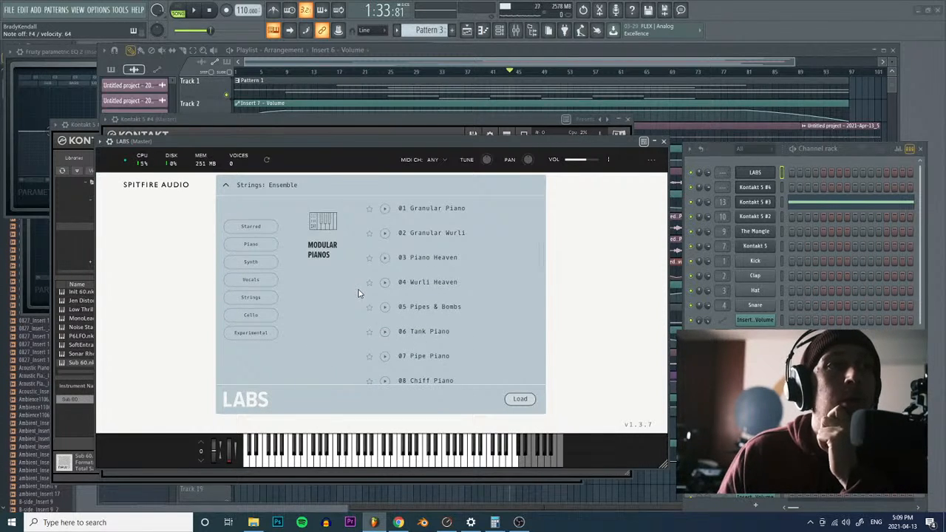
scroll(462, 278, "down", 3)
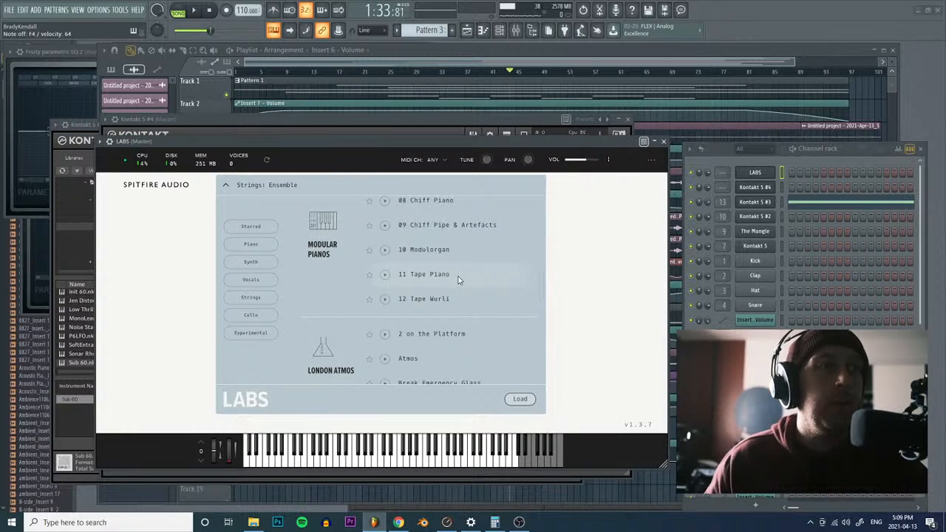
scroll(458, 276, "down", 6)
scroll(454, 285, "down", 3)
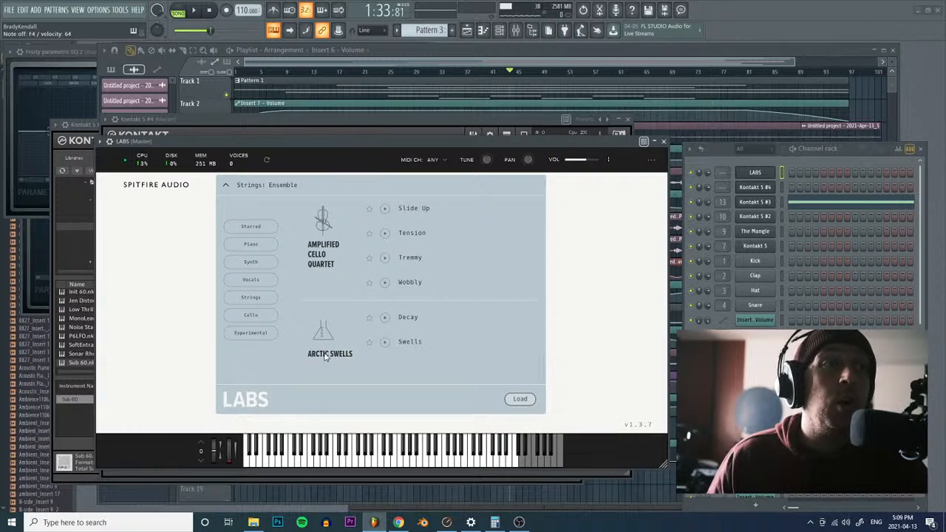
scroll(321, 343, "up", 1)
scroll(322, 344, "down", 1)
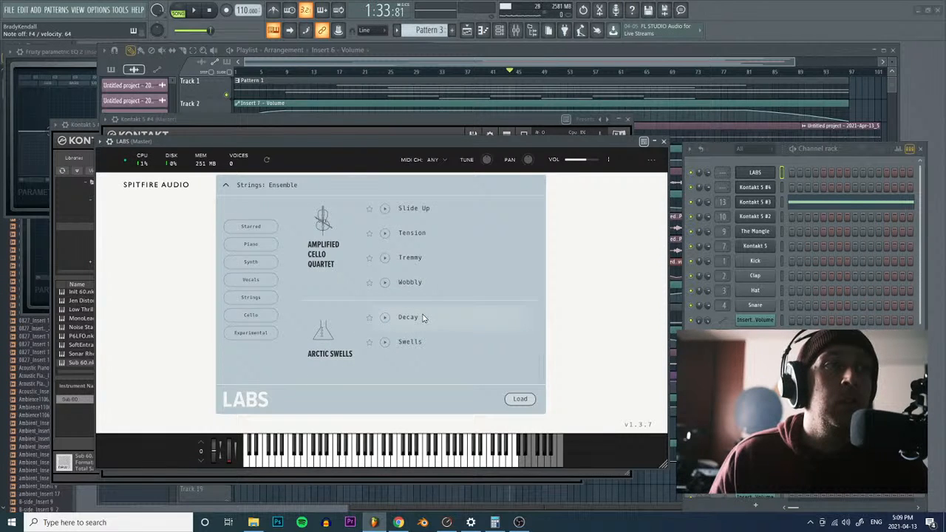
left_click(521, 399)
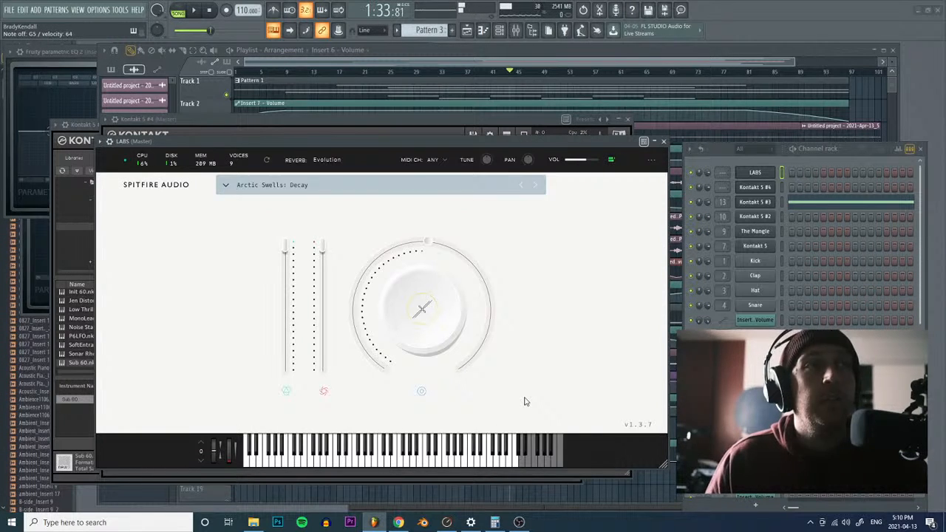
Step: Close the LABS and Kontakt 5 #4 windows and route the LABS channel to mixer insert 16
left_click(663, 141)
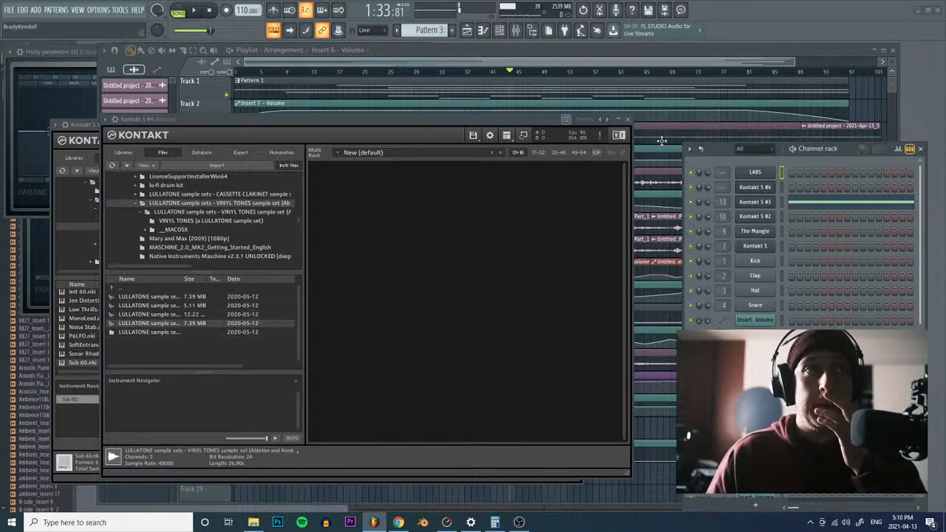
left_click(627, 119)
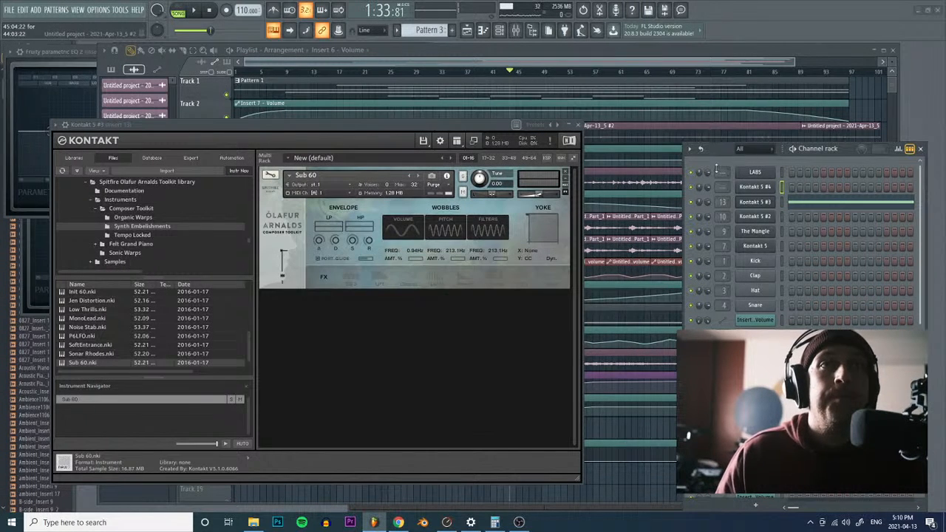
scroll(722, 171, "up", 2)
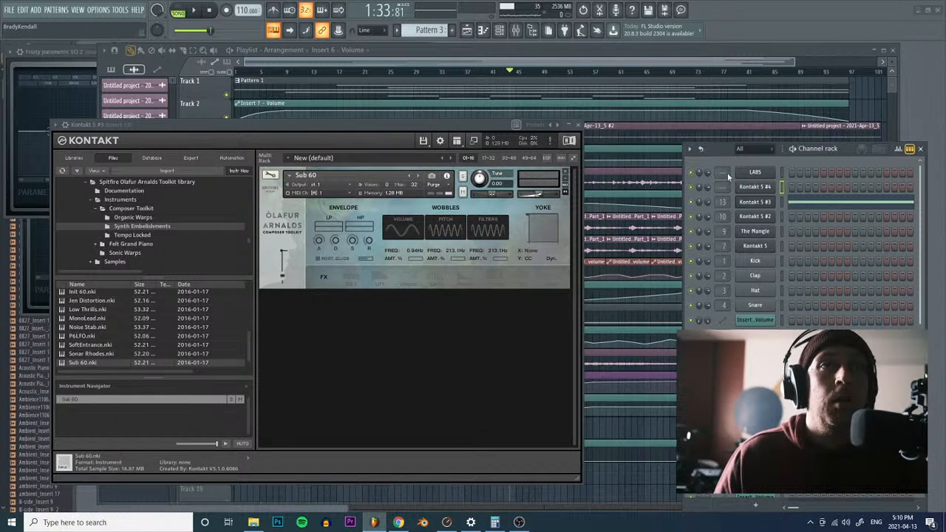
scroll(722, 171, "up", 15)
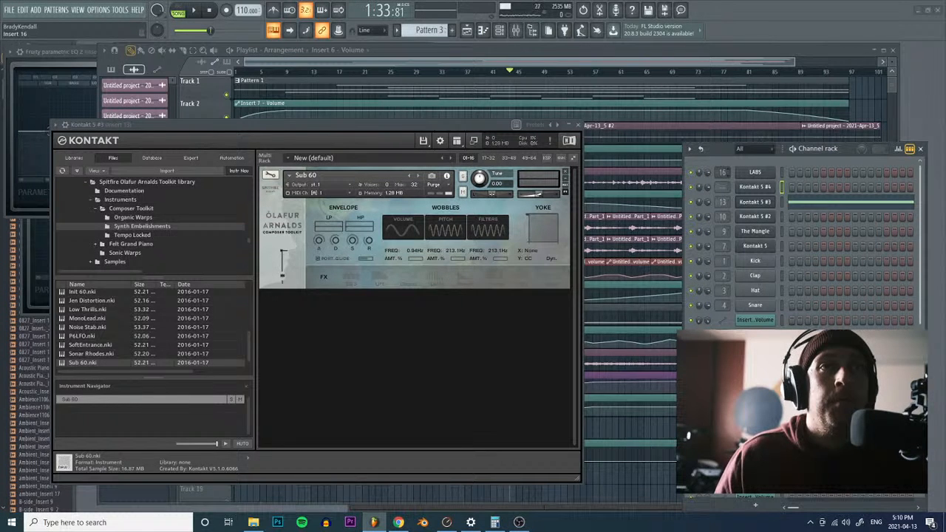
Step: Audition the LABS channel's Decay sound over the arrangement, playing from around bar 44, and stop playback
left_click(510, 78)
key("space")
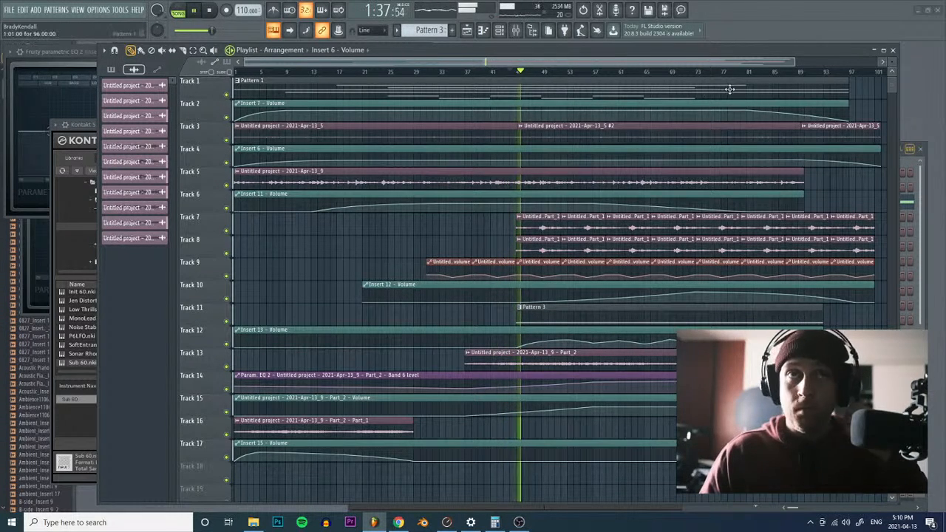
key("space")
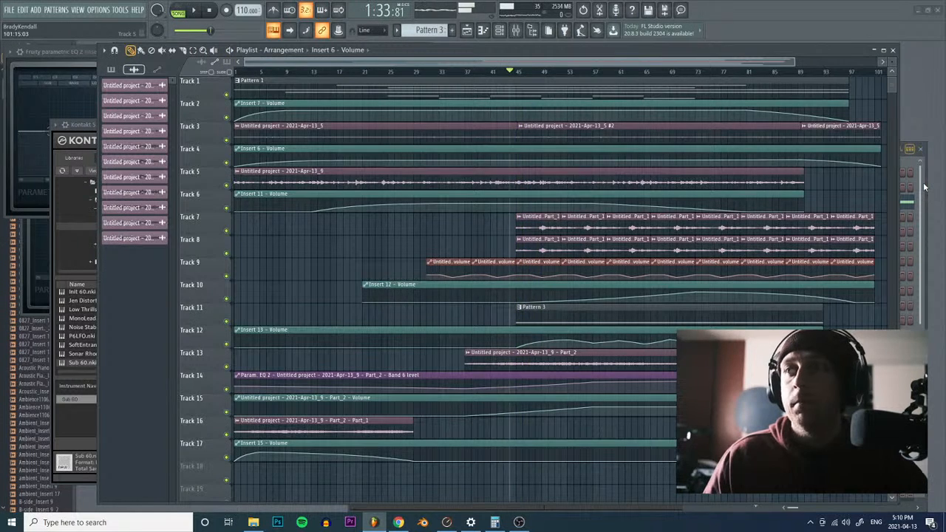
left_click(914, 187)
left_click(783, 172)
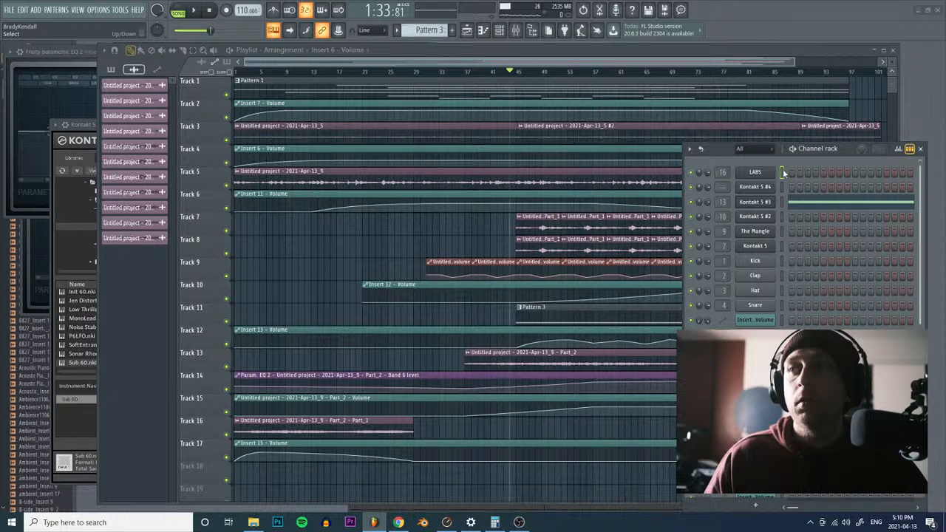
key("space")
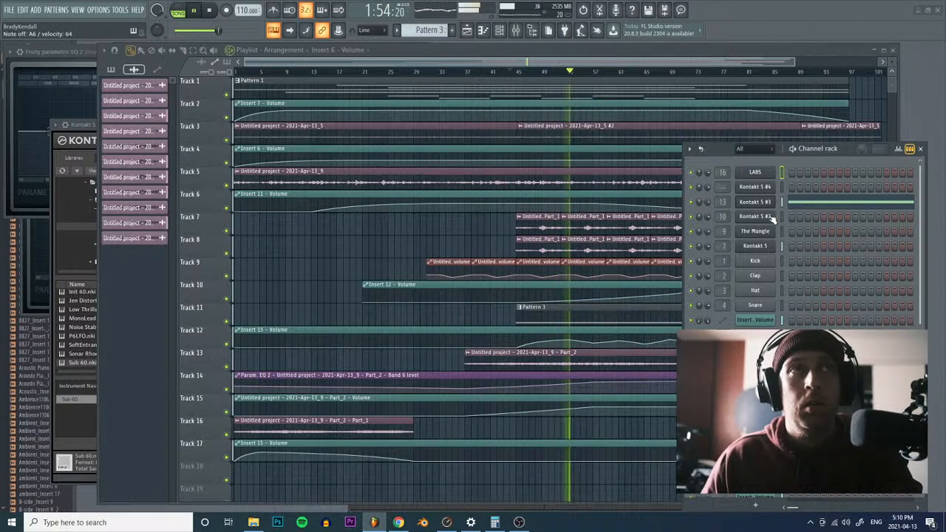
left_click(210, 10)
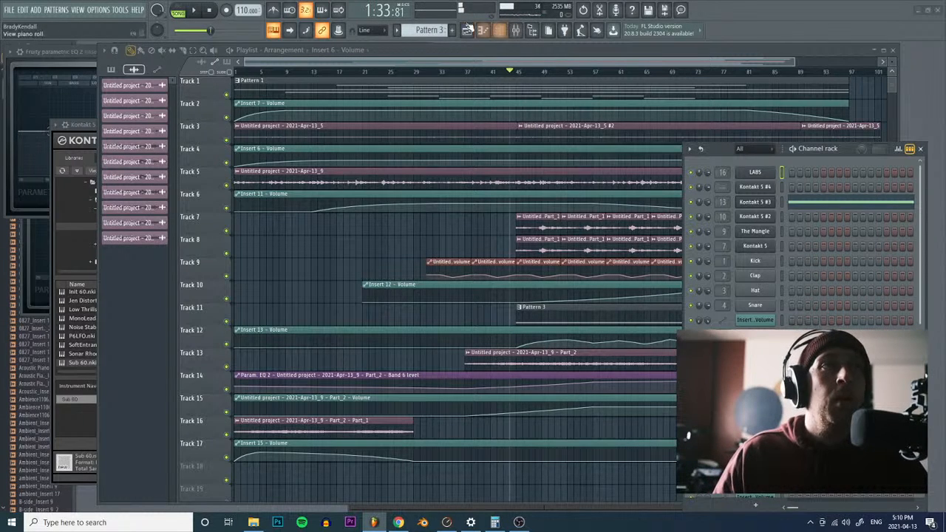
Step: Add an empty Pattern 4 and show the LABS channel's piano roll around the C7 octave
left_click(452, 29)
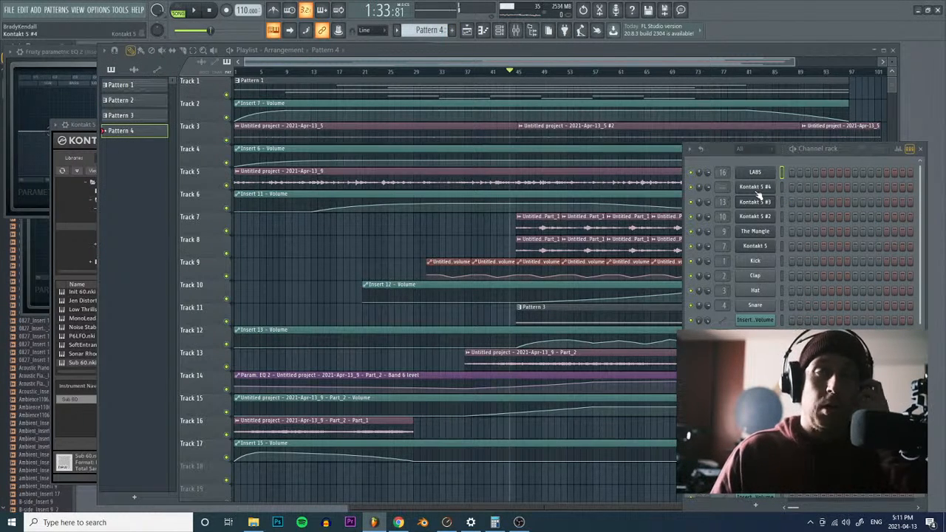
right_click(750, 171)
left_click(788, 176)
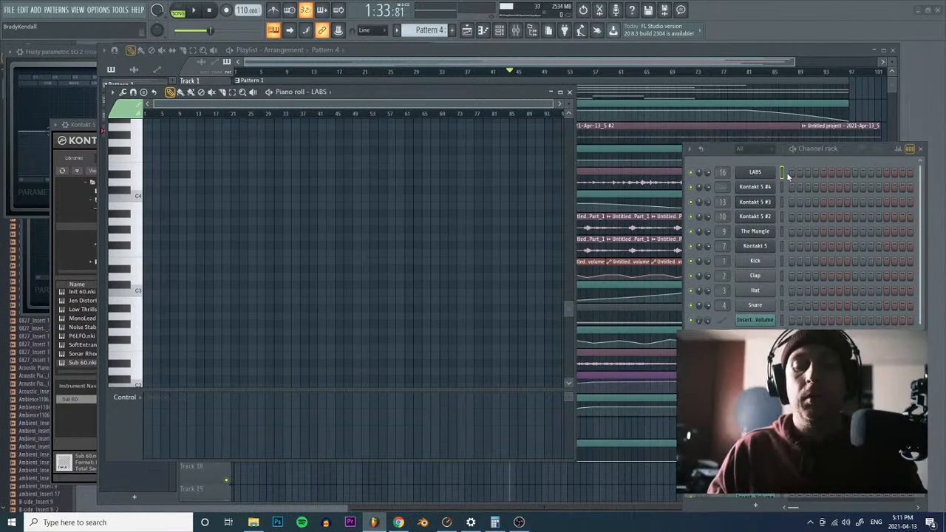
scroll(349, 253, "up", 3)
scroll(283, 254, "up", 9)
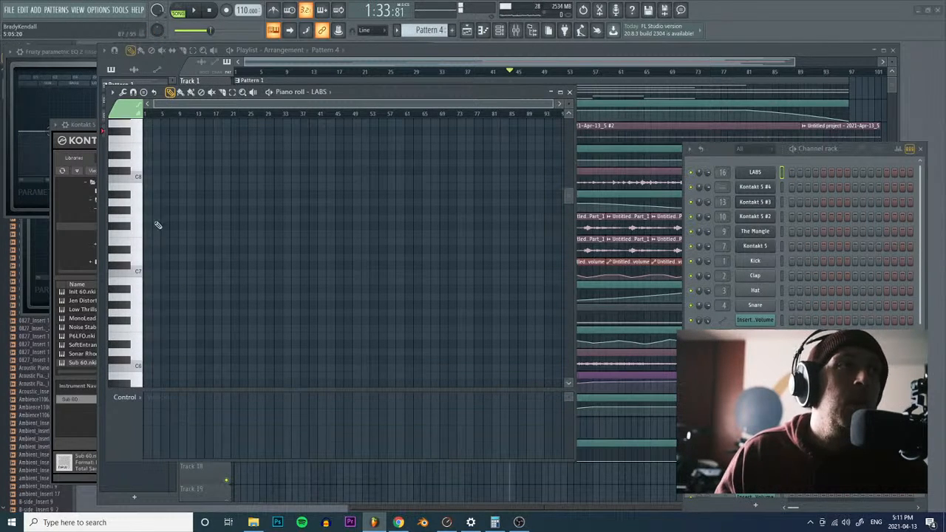
Step: Draw a C7 note at the start of Pattern 4, play the pattern, and shorten the note to about 11 steps
left_click(155, 276)
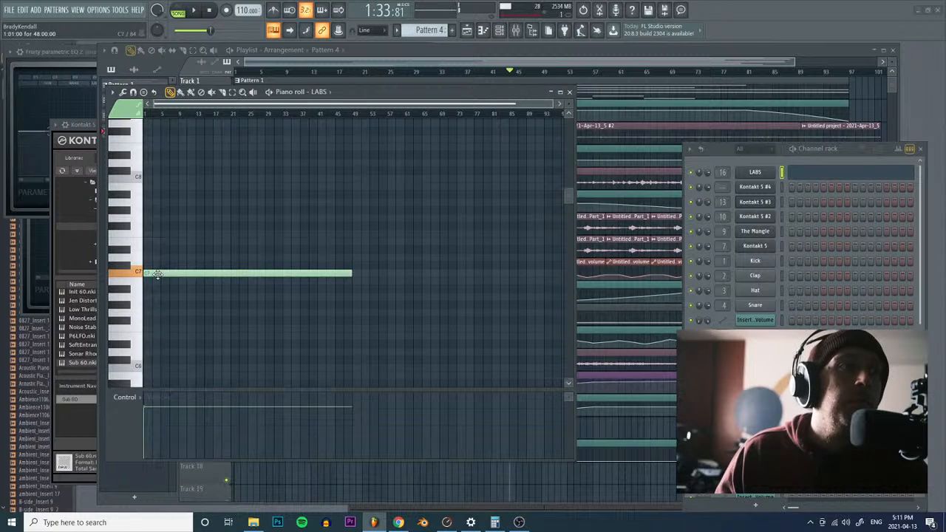
left_click_drag(354, 273, 137, 274)
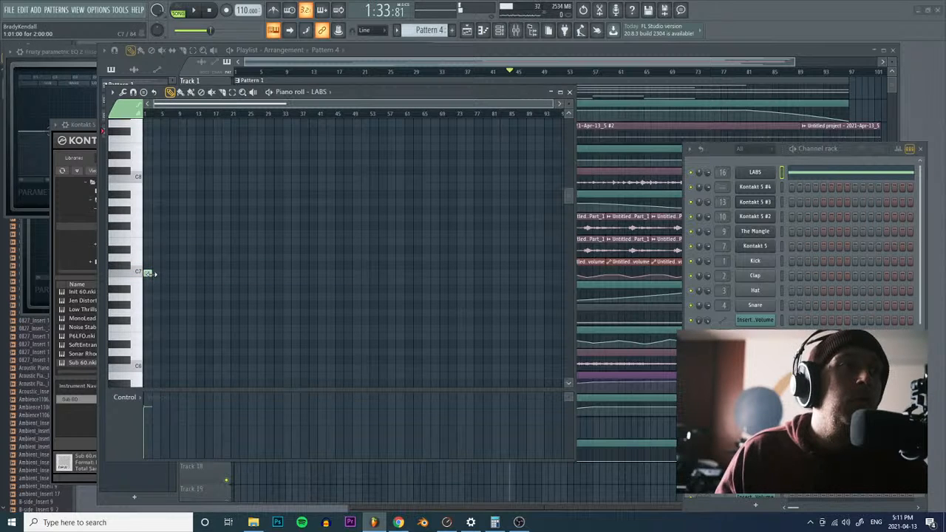
left_click(243, 92)
left_click(235, 141)
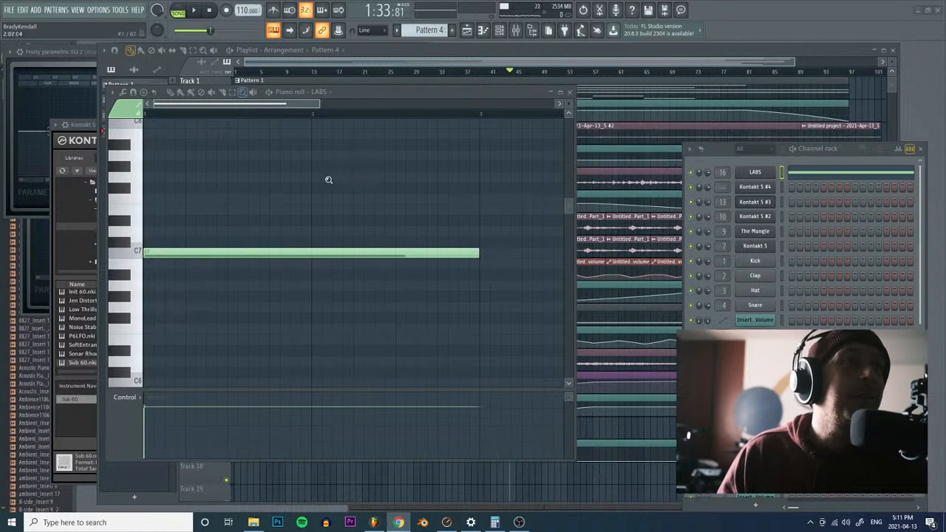
left_click(178, 13)
left_click(194, 11)
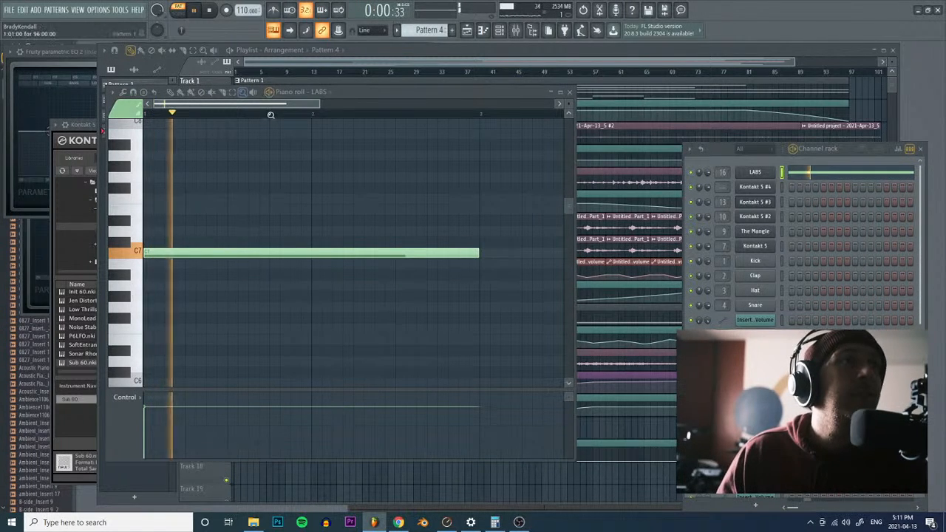
key("space")
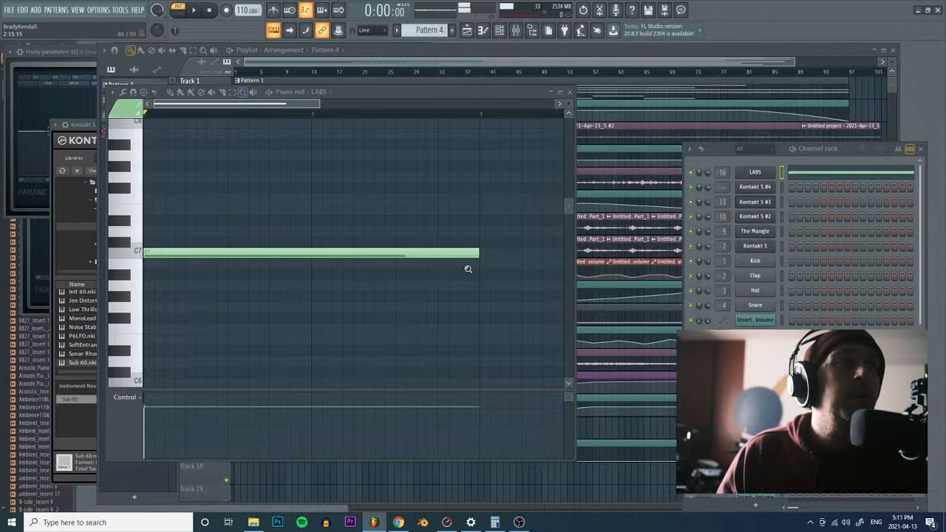
left_click(170, 92)
left_click_drag(478, 253, 257, 252)
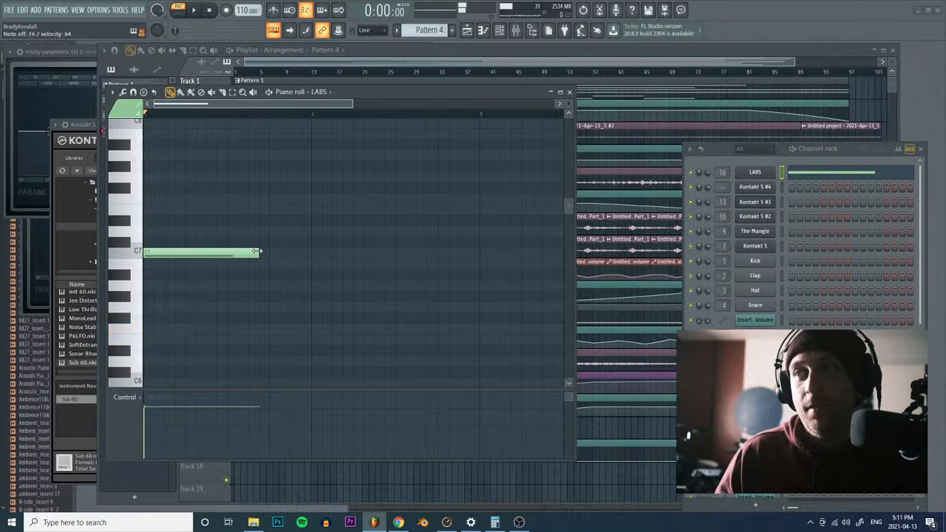
key("t")
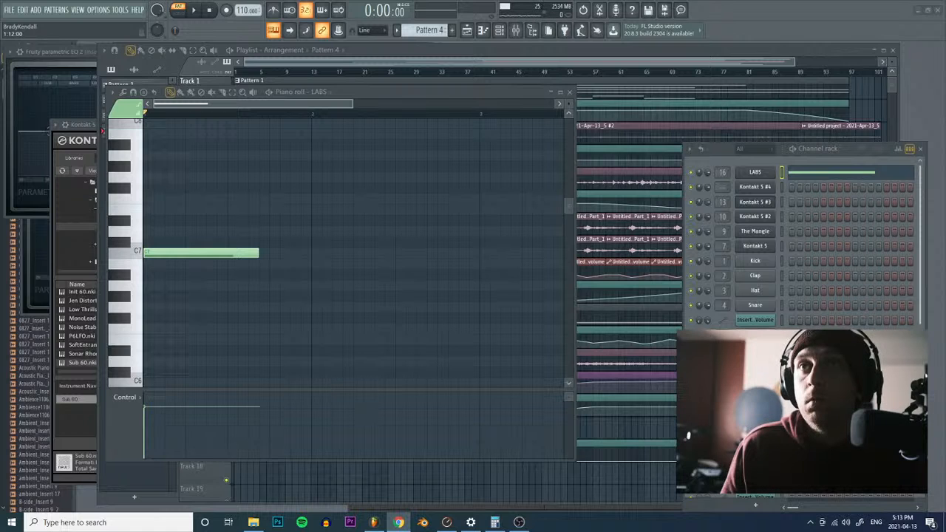
key("ctrl+s")
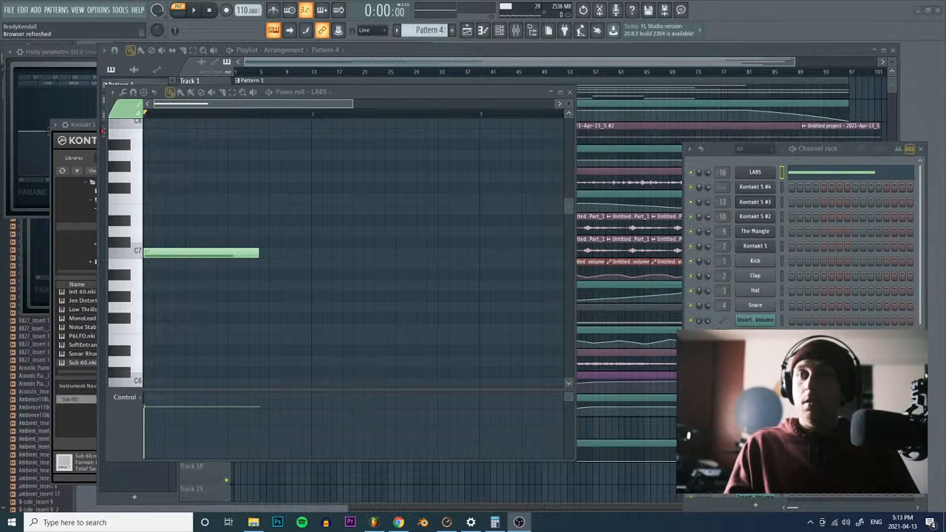
key("alt+Tab")
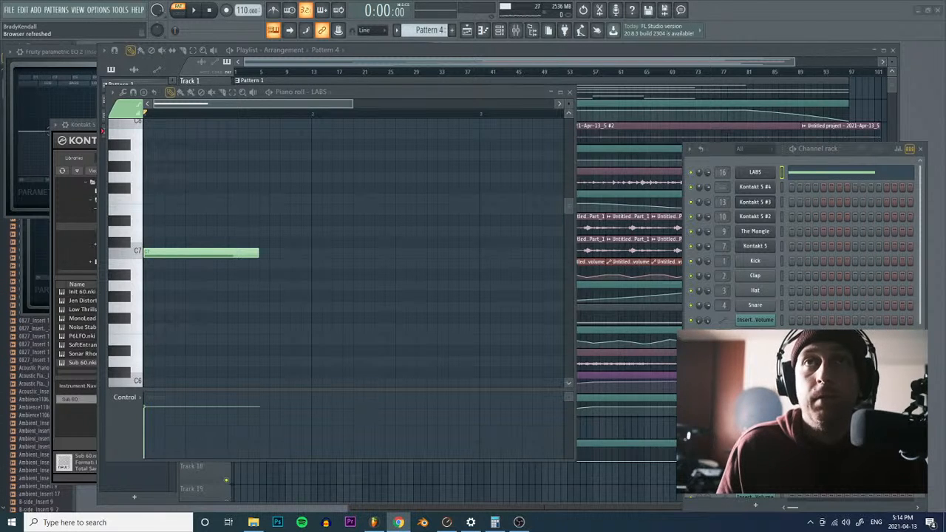
left_click(337, 103)
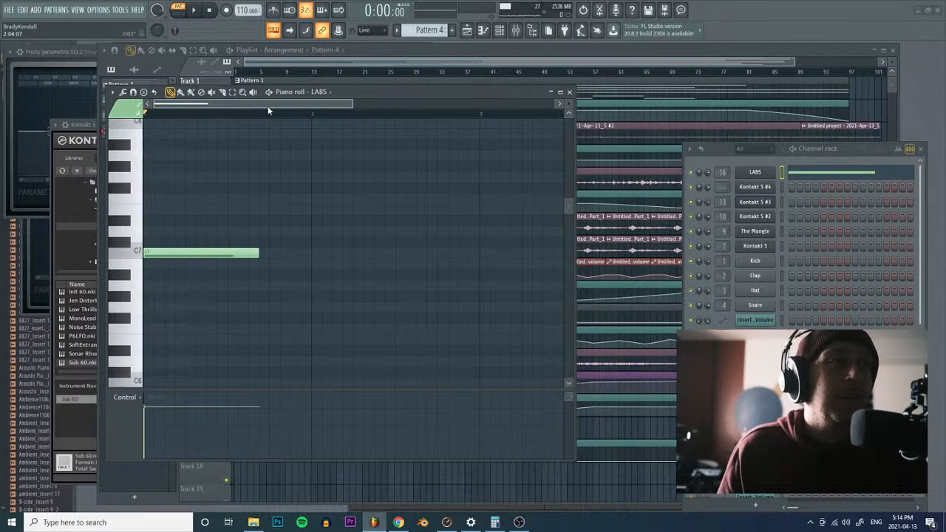
Step: Listen to Pattern 4 on its own, switch to song mode, and play the arrangement from around bar 49
left_click(195, 11)
left_click(209, 11)
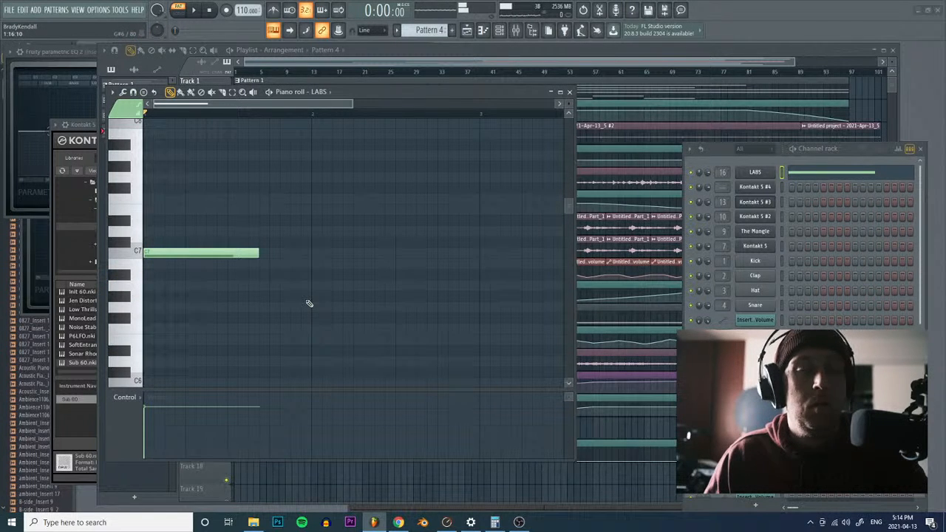
key("space")
key("l")
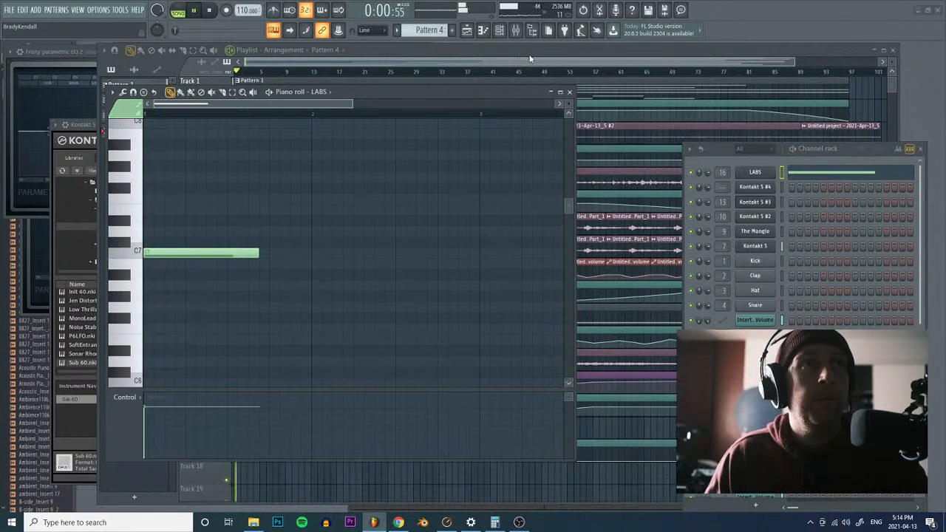
left_click(520, 58)
left_click(544, 72)
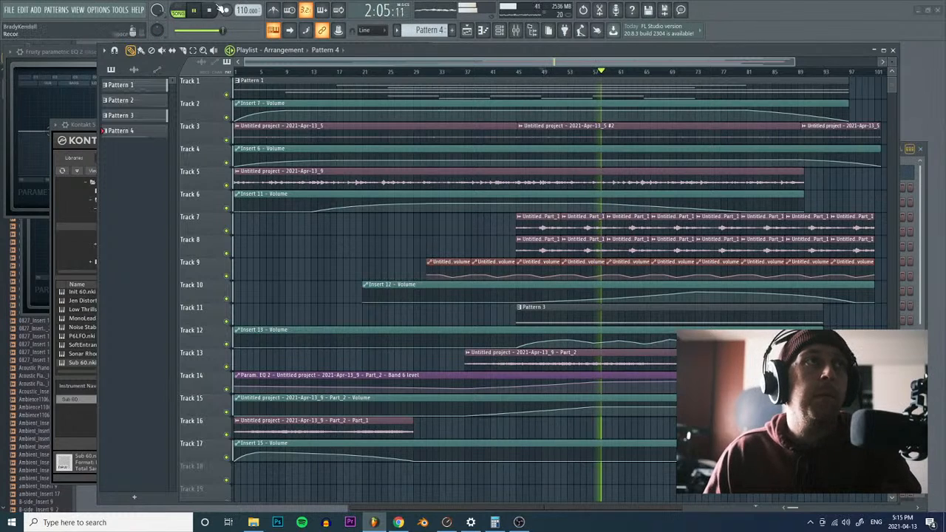
key("space")
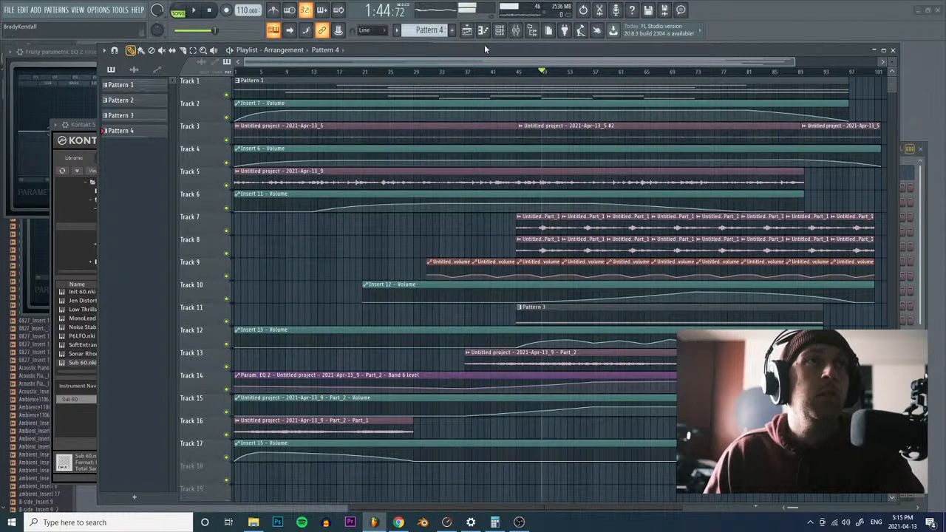
Step: In the LABS piano roll for Pattern 4, add a C6 note at bar 2 and a G6 note at bar 3
key("F6")
left_click(809, 179)
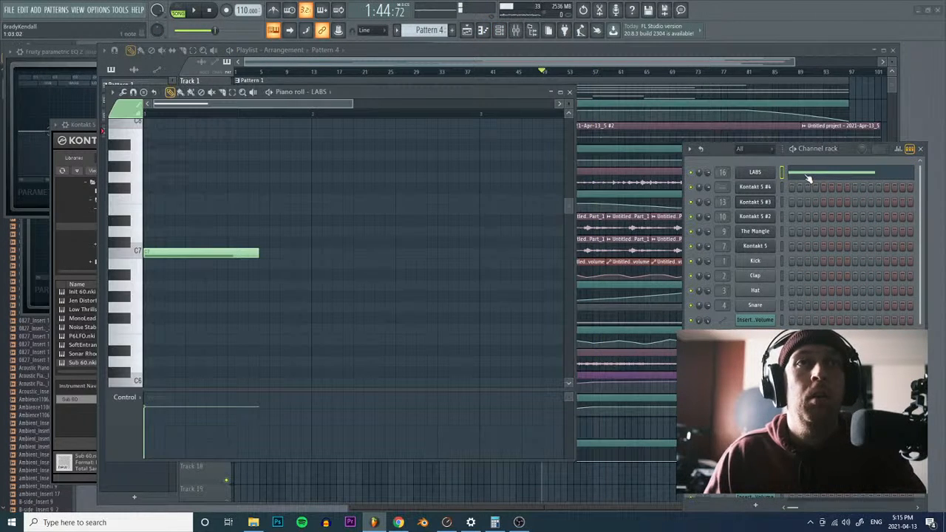
left_click(242, 92)
left_click(298, 201)
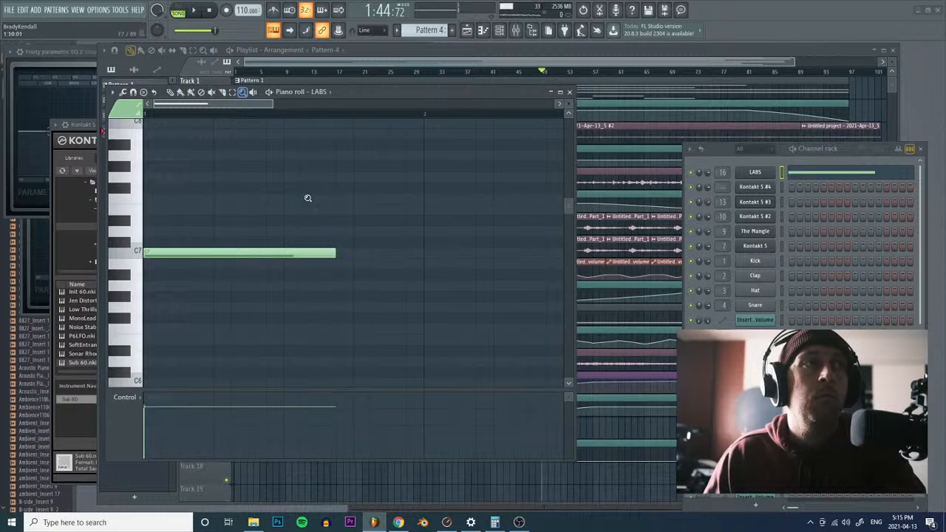
left_click_drag(272, 104, 535, 105)
scroll(297, 249, "down", 1)
key("p")
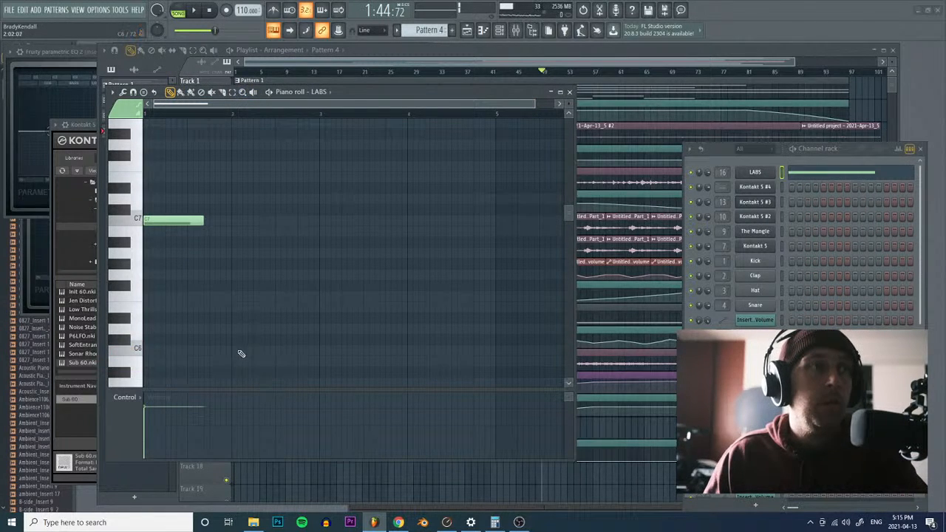
left_click(241, 352)
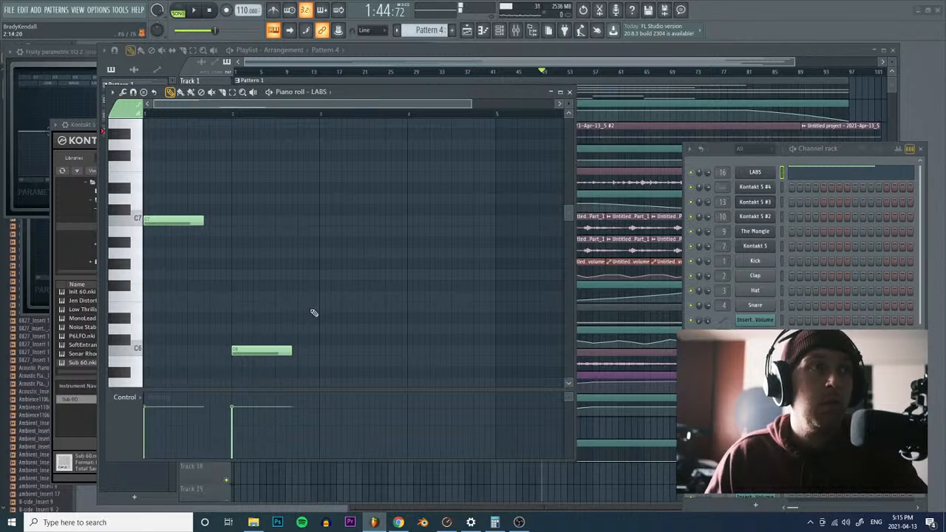
left_click(323, 275)
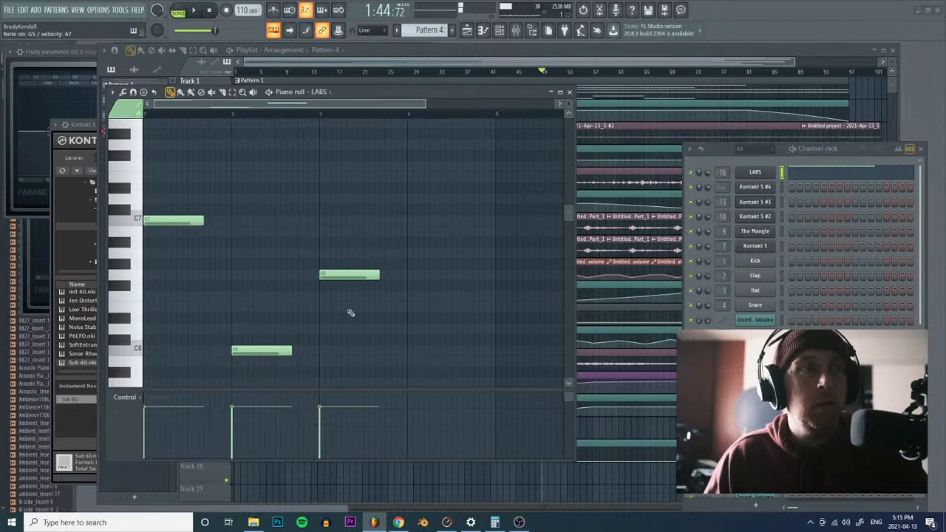
Step: Add a G5 note at bar 4 and a C4 note at bar 5 of Pattern 4
scroll(401, 328, "down", 3)
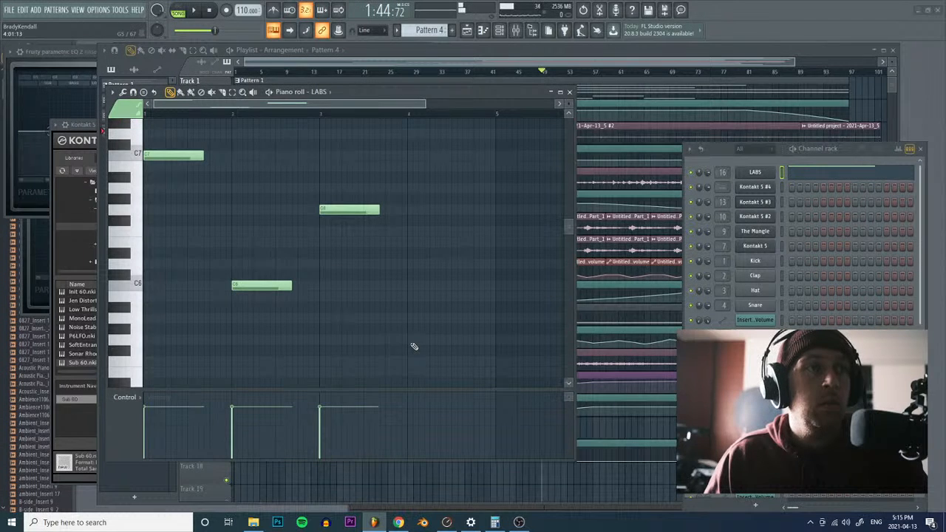
left_click(414, 346)
scroll(429, 347, "down", 7)
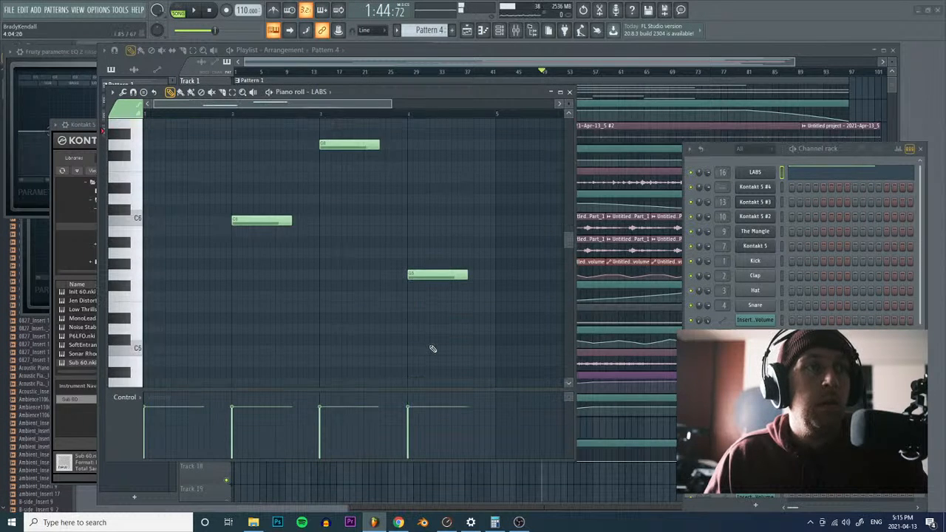
left_click(497, 319)
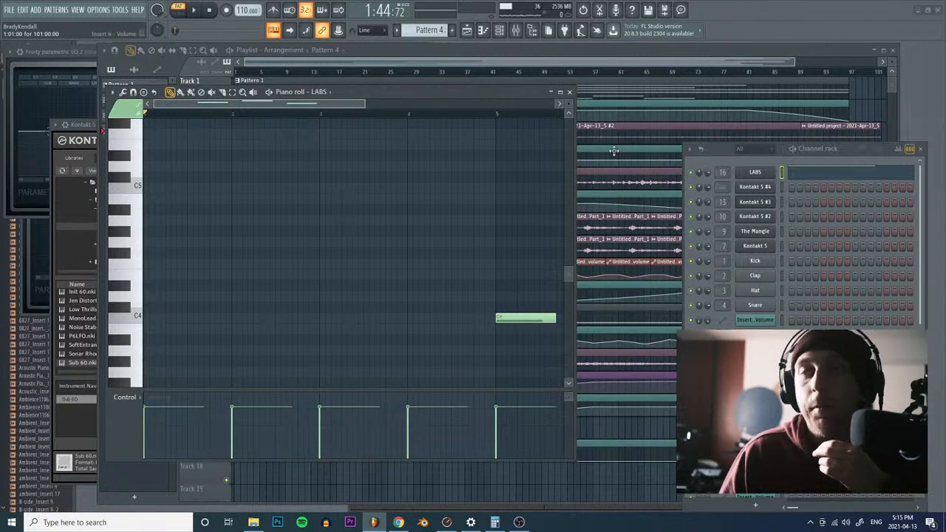
Step: Move the C6, G6, G5 and C4 notes earlier so all five notes start 12 steps apart, with C4 at bar 4
scroll(291, 184, "up", 10)
scroll(289, 182, "down", 10)
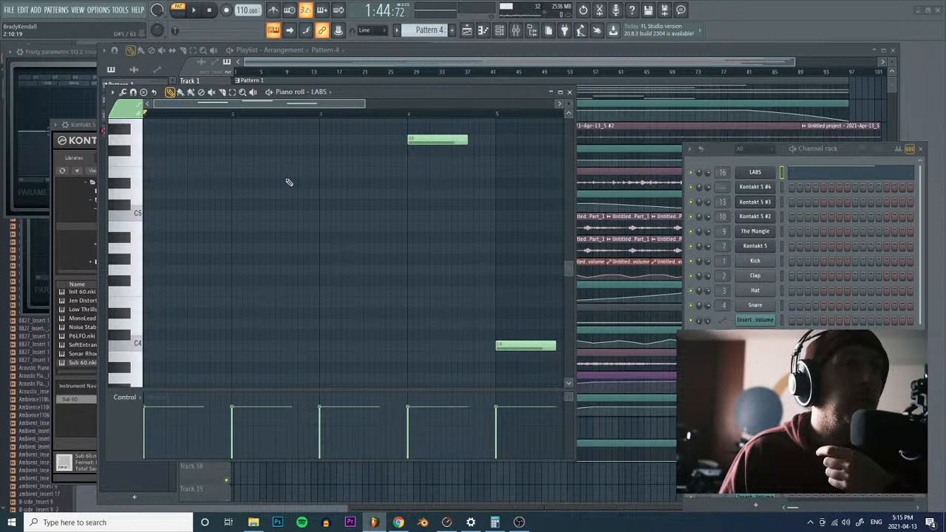
scroll(289, 182, "up", 5)
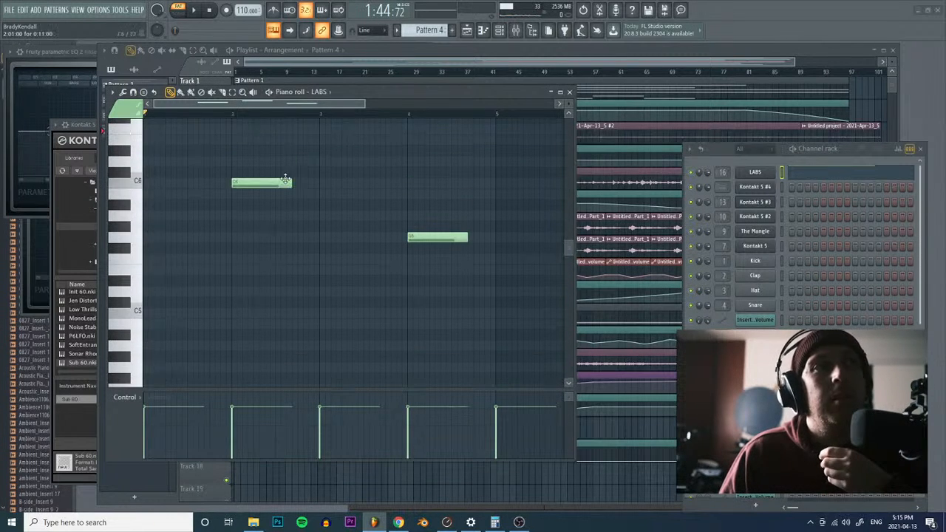
left_click_drag(254, 378, 221, 379)
left_click_drag(334, 303, 290, 303)
scroll(370, 318, "down", 3)
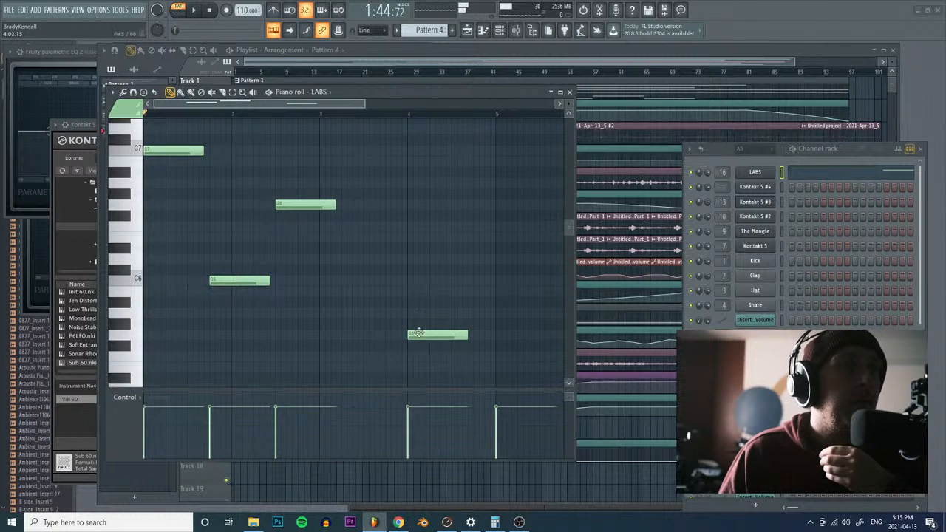
left_click_drag(428, 334, 361, 336)
scroll(377, 339, "down", 2)
scroll(389, 345, "down", 3)
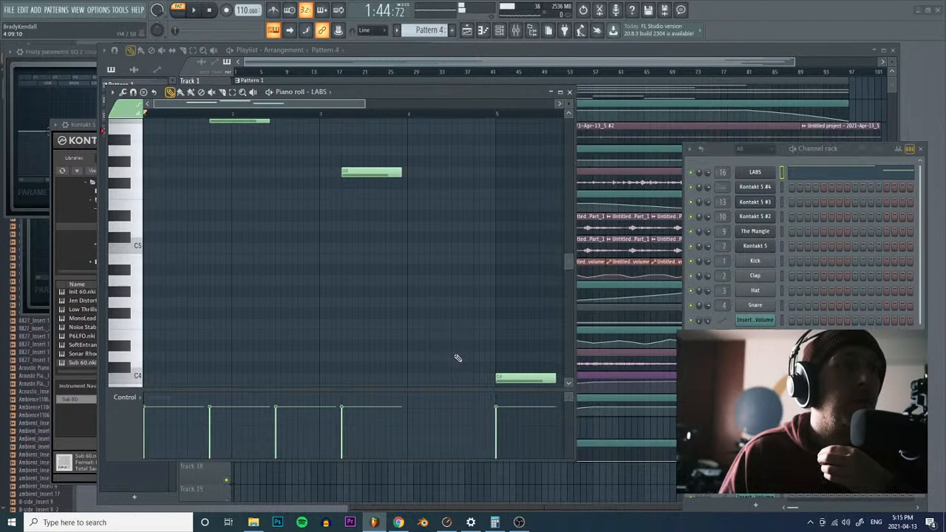
left_click_drag(509, 378, 420, 377)
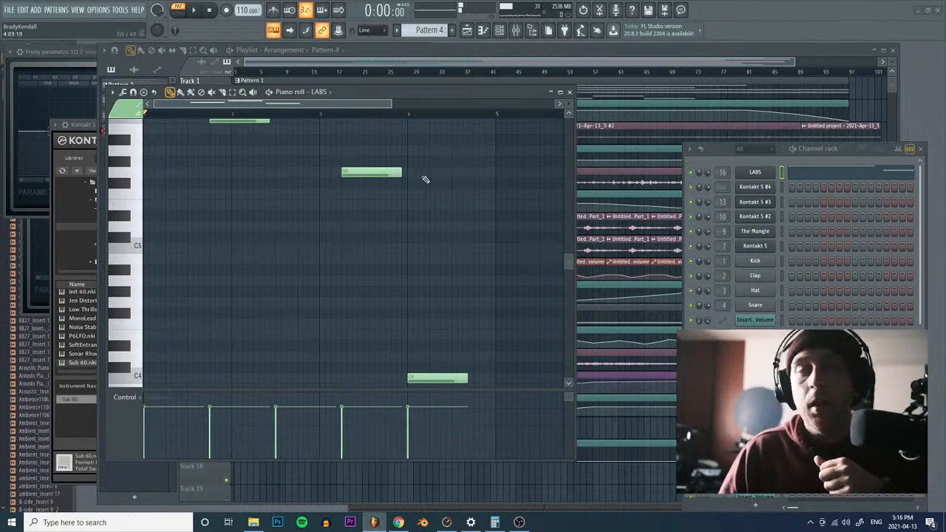
Step: Load Edison into the first effect slot of mixer Insert 16 and set it to record on play
left_click(502, 33)
left_click(501, 33)
left_click(516, 31)
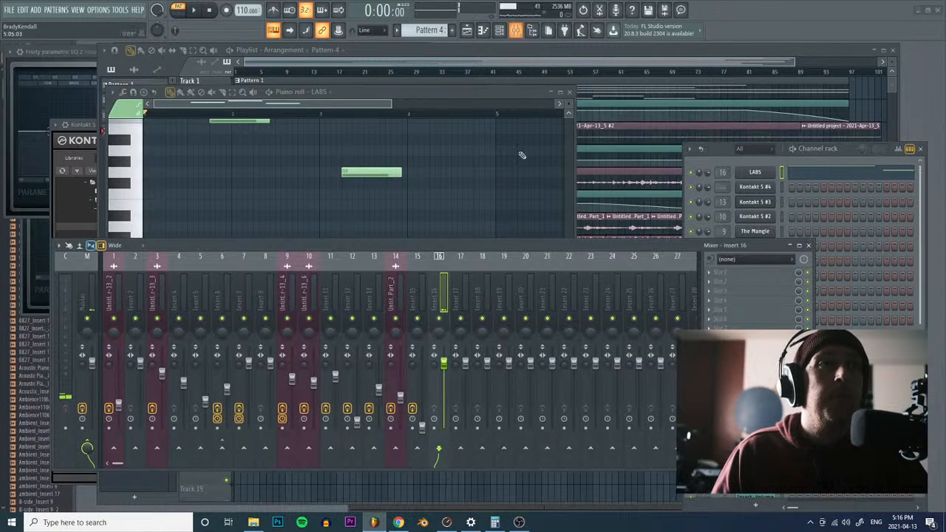
left_click(720, 278)
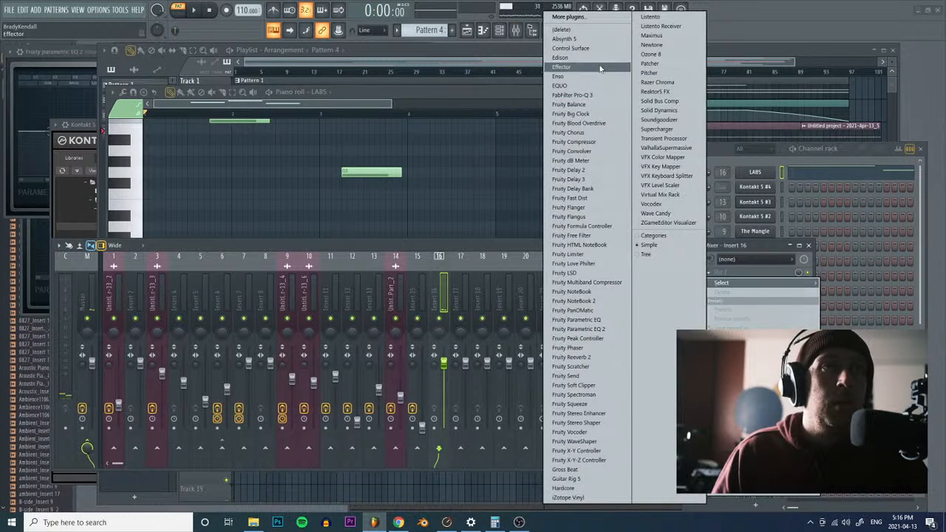
left_click(587, 63)
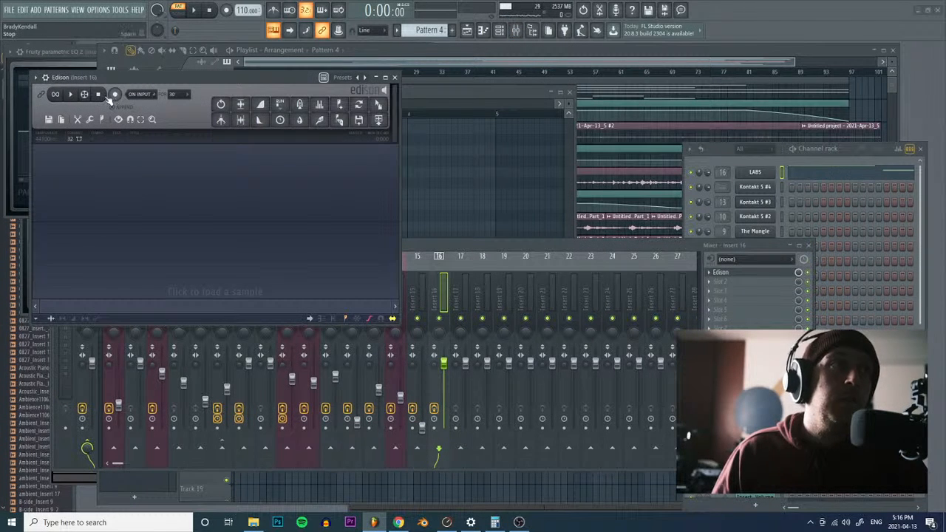
left_click(139, 94)
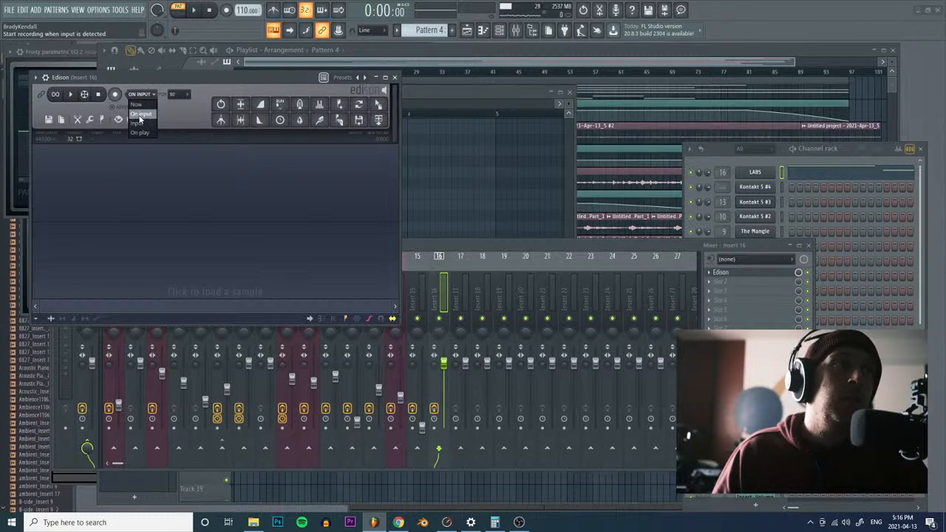
left_click(140, 131)
Step: Record the playing Pattern 4 into Edison, and stop the recording and playback
left_click(114, 94)
left_click(192, 10)
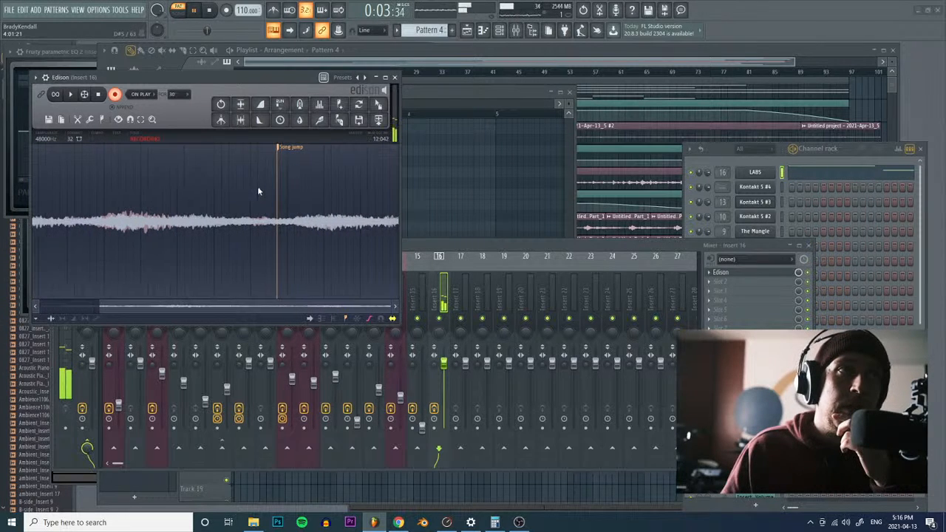
left_click(99, 94)
key("space")
Step: Space the Pattern 4 notes two bars apart, moving C6 to bar 3, G6 to bar 5, G5 to bar 7 and C4 to bar 9
left_click(436, 99)
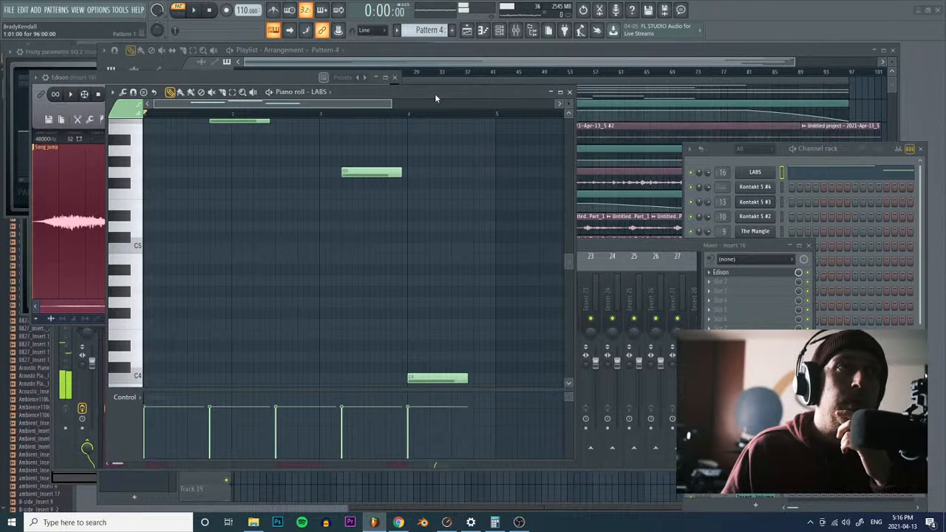
scroll(258, 169, "up", 8)
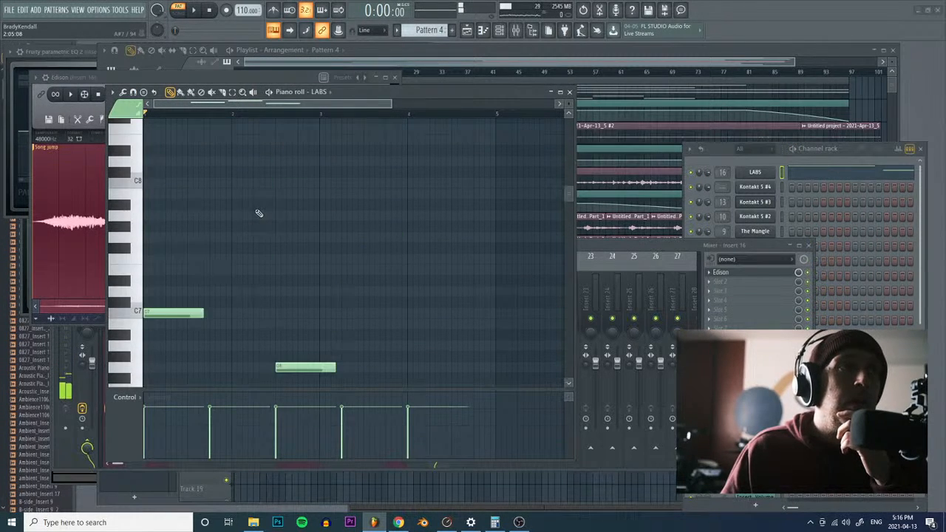
scroll(258, 212, "down", 4)
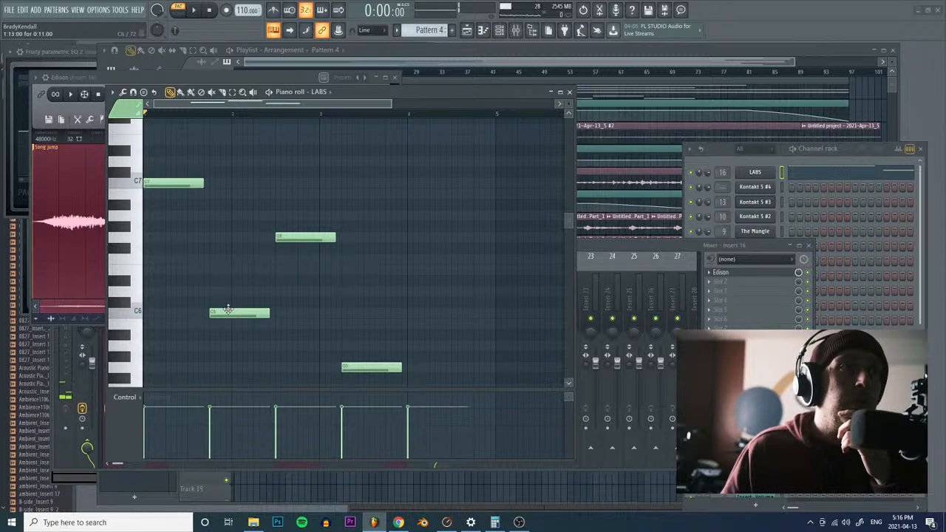
left_click_drag(228, 313, 336, 312)
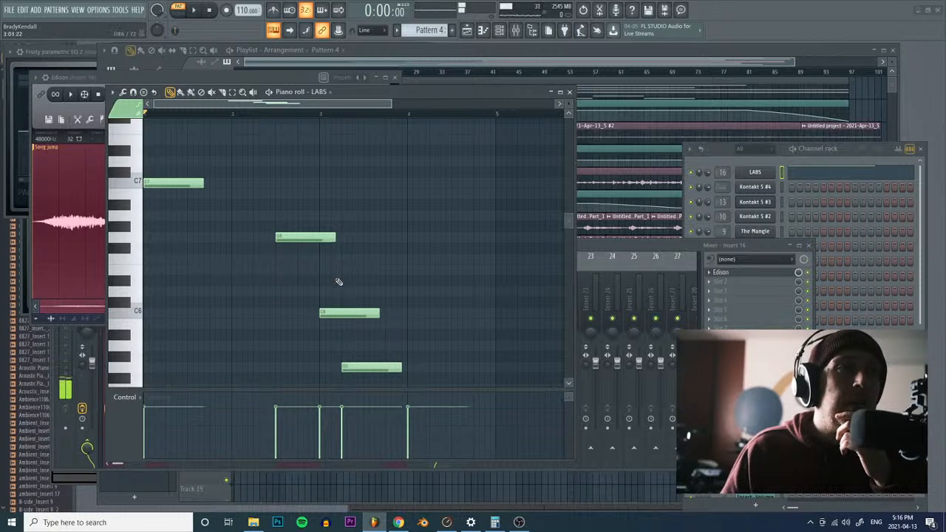
left_click_drag(305, 238, 525, 238)
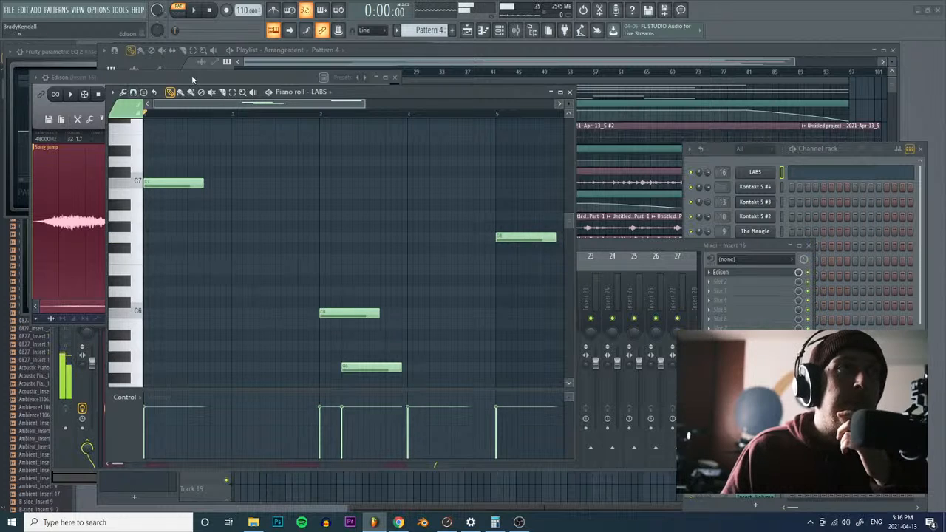
right_click(326, 275, "ctrl")
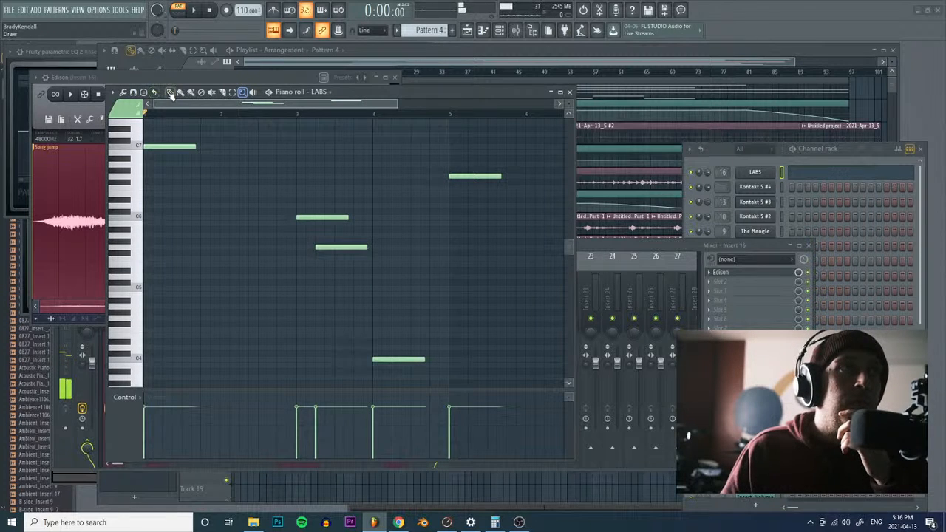
left_click_drag(348, 246, 532, 246)
left_click_drag(295, 360, 529, 359)
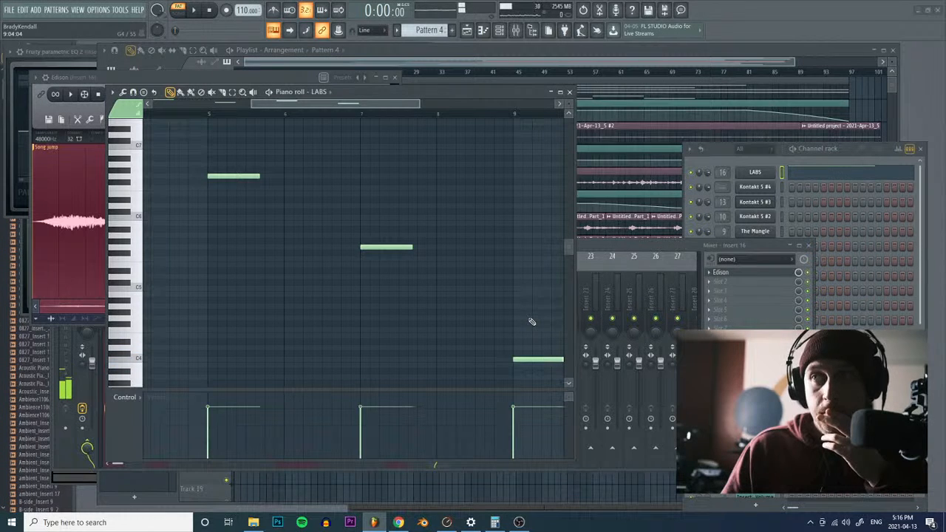
Step: Clear the Edison recording, record the respaced Pattern 4 as it plays, and stop the recording and playback
left_click(78, 81)
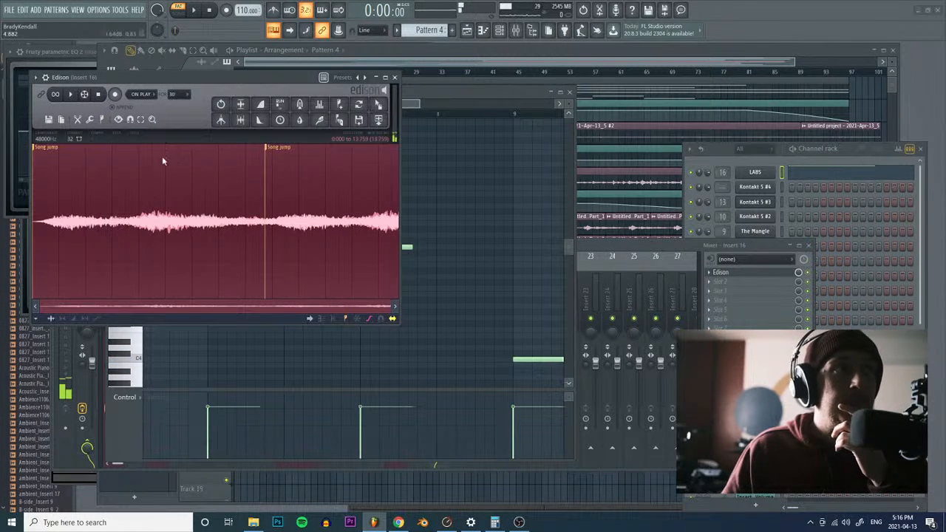
key("Delete")
left_click(114, 94)
key("space")
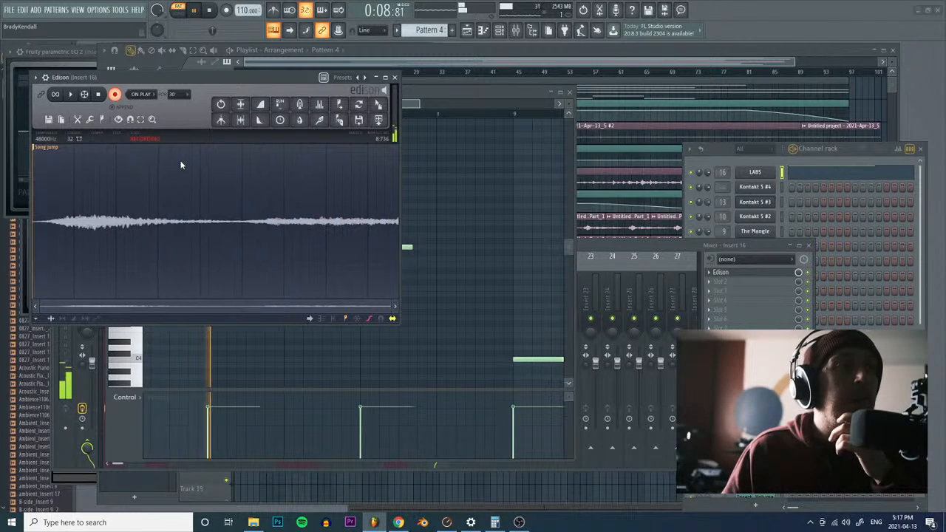
left_click(99, 95)
key("space")
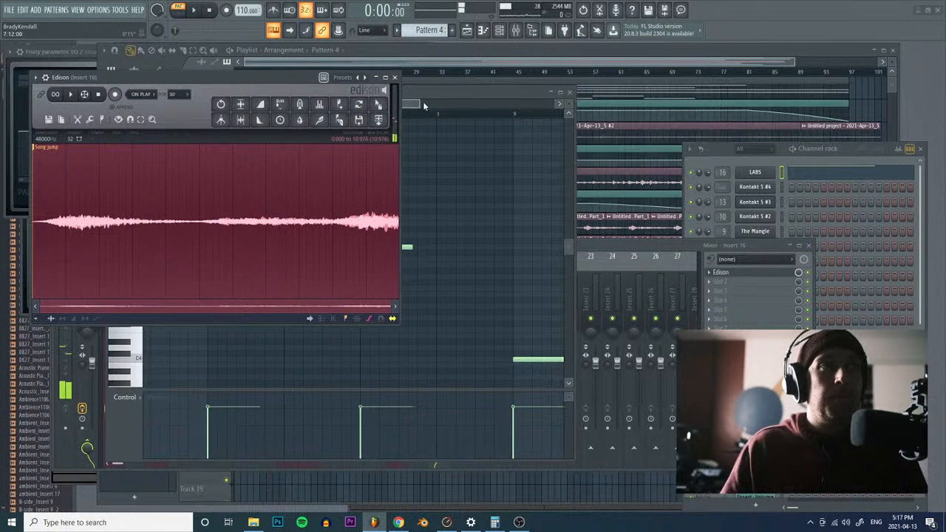
Step: Space the Pattern 4 notes three bars apart, moving C6 to bar 4, G6 to bar 7, G5 to bar 10 and C4 to bar 13
left_click(423, 101)
left_click(241, 92)
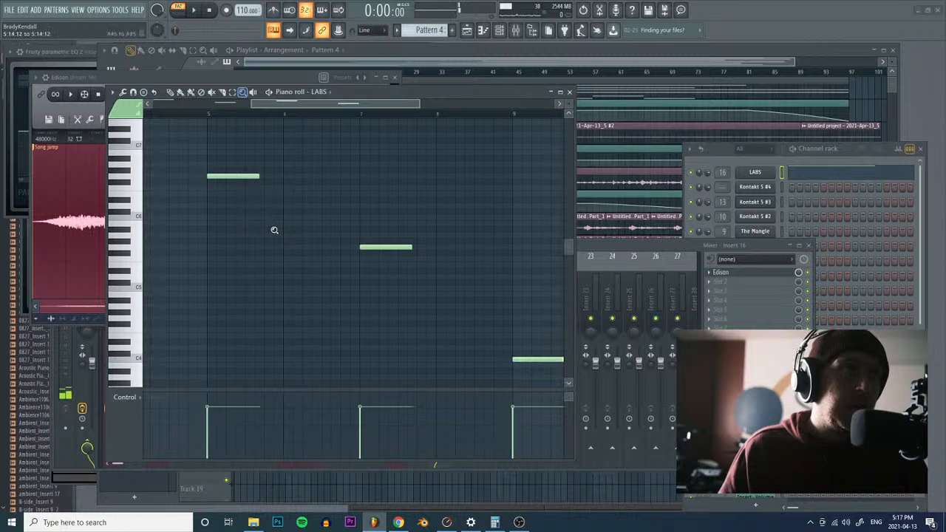
right_click(238, 187)
left_click_drag(246, 218, 292, 216)
left_click_drag(334, 176, 414, 177)
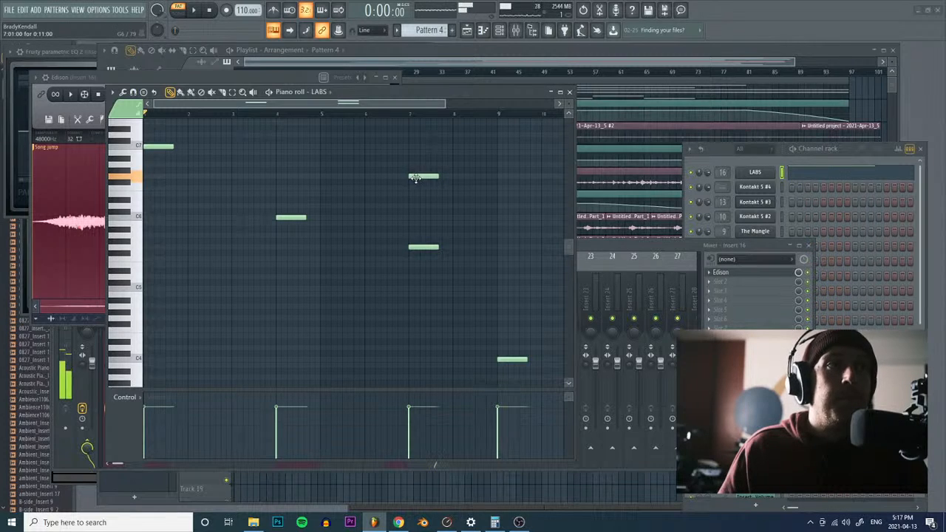
left_click_drag(414, 249, 547, 249)
scroll(288, 189, "down", 1)
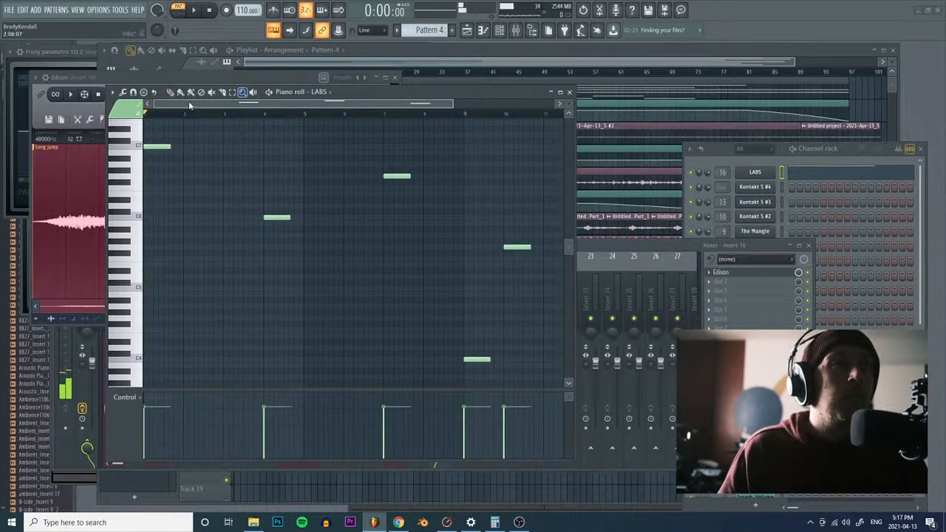
left_click_drag(467, 360, 444, 360)
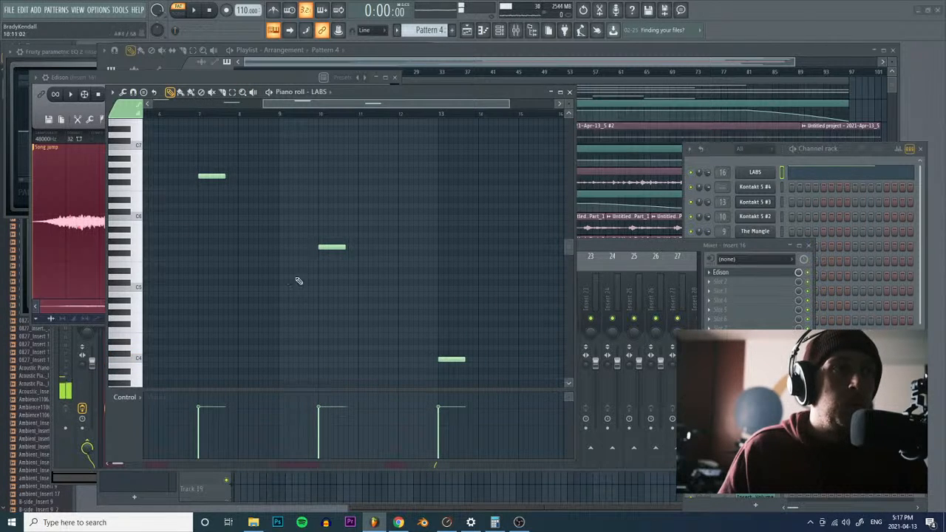
Step: Try recording Pattern 4 into Edison again, stop it, and clear all the recorded audio
left_click(104, 87)
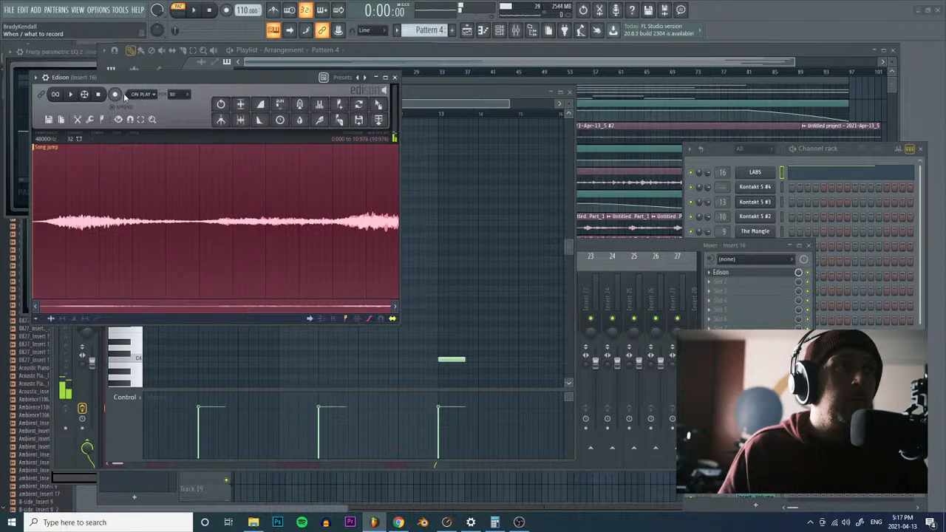
left_click(116, 95)
left_click(191, 16)
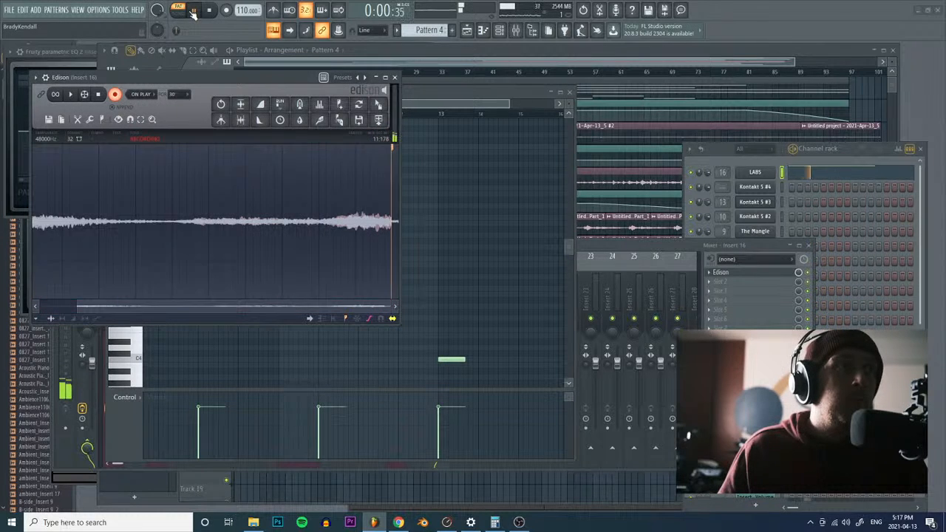
left_click(114, 96)
key("Delete")
key("Delete")
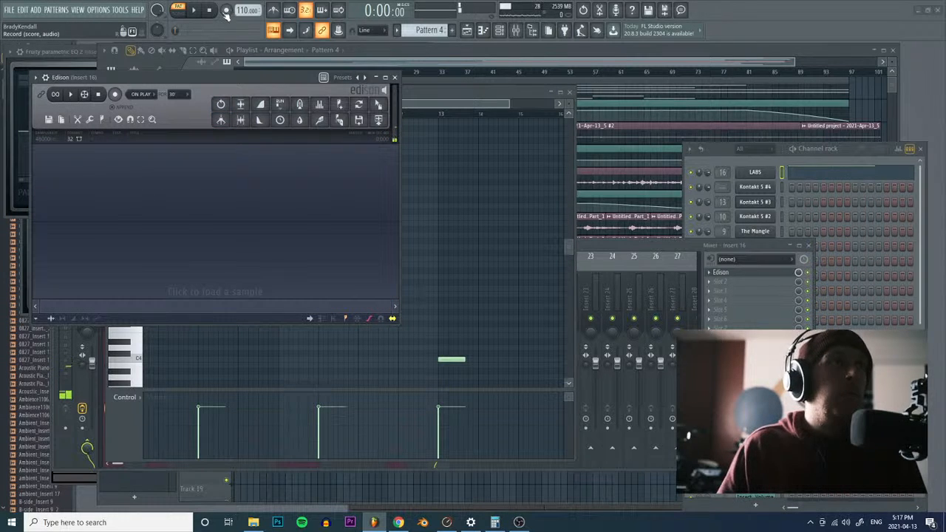
Step: Record Pattern 4 into Edison, trim the excess audio from the end, and send the recording to the playlist
left_click(115, 94)
left_click(195, 11)
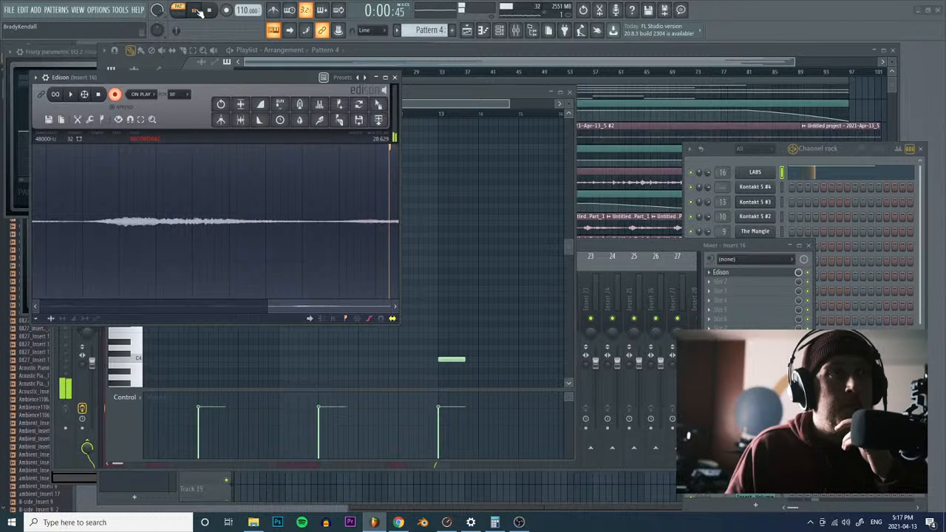
left_click(98, 93)
left_click_drag(347, 238, 443, 244)
key("Delete")
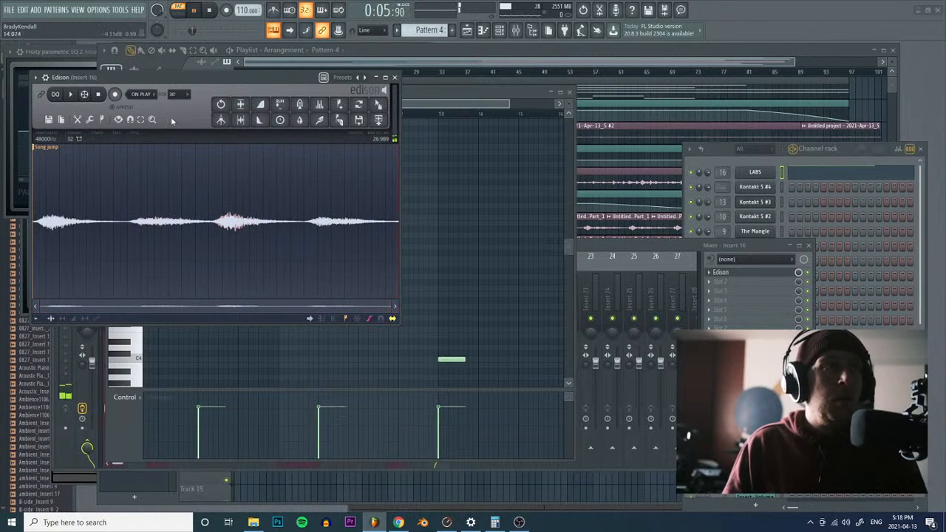
left_click(378, 118)
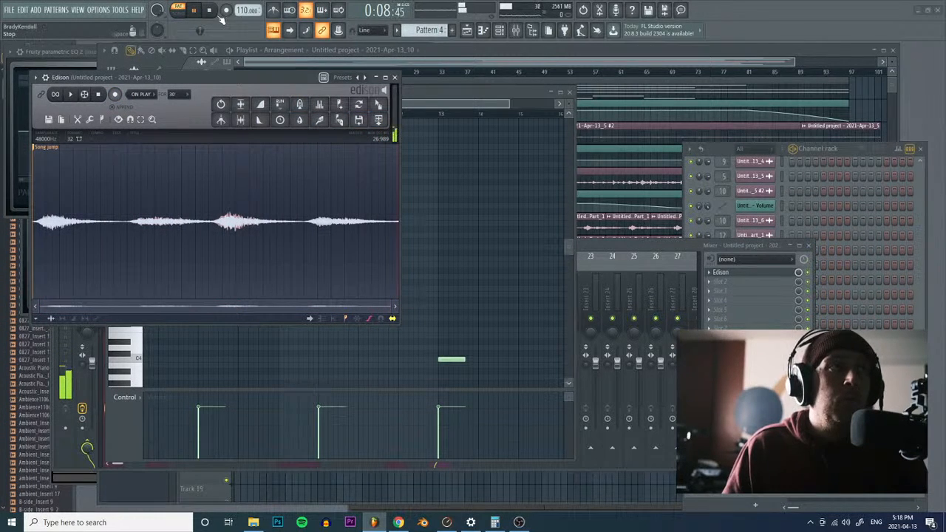
Step: Stop playback and load Untitled project - 2021-Apr-13_10.wav into The Mangle's slot 5, with gain 4.0 and toggle mode on
scroll(791, 185, "up", 5)
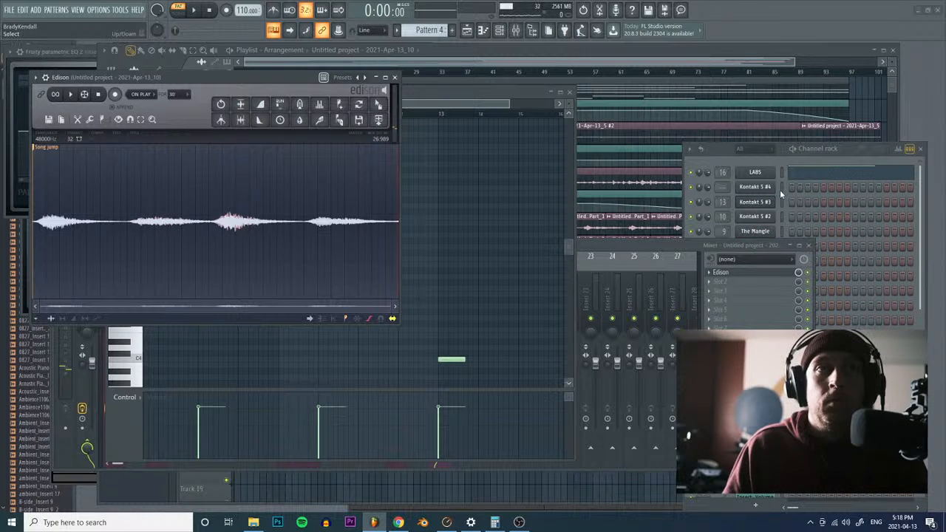
left_click(780, 189)
left_click(767, 231)
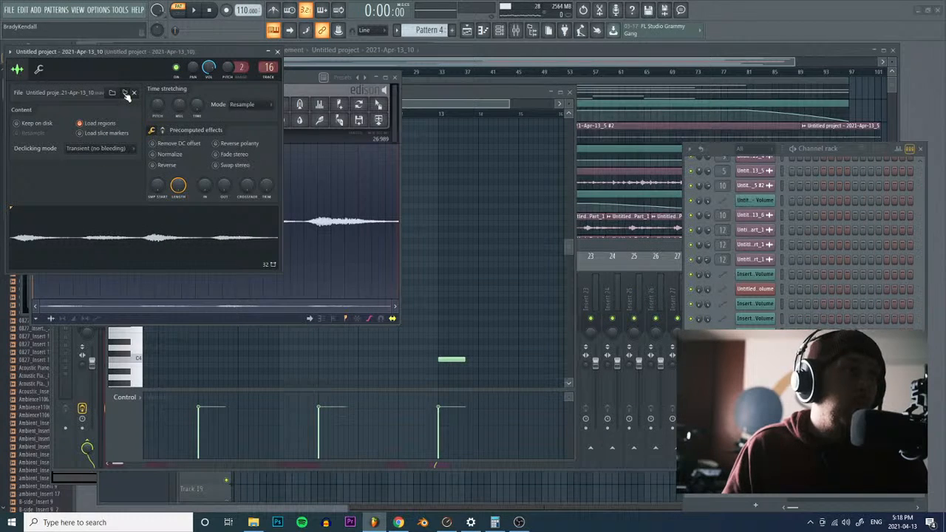
scroll(759, 193, "up", 5)
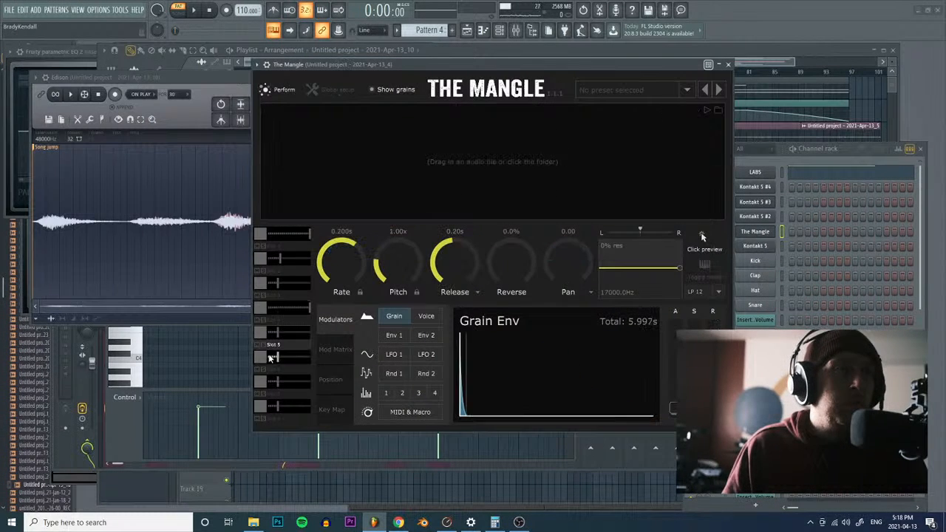
left_click_drag(43, 481, 363, 171)
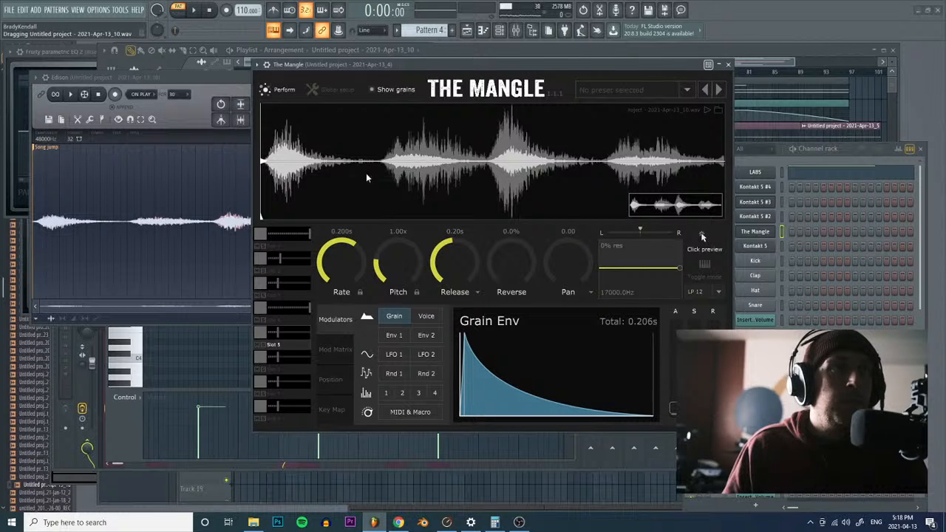
left_click_drag(276, 333, 312, 332)
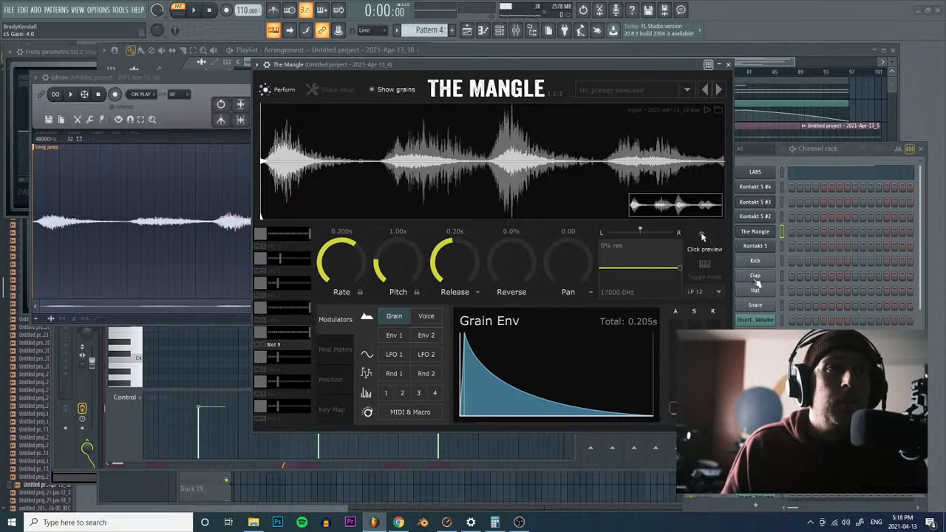
left_click(704, 267)
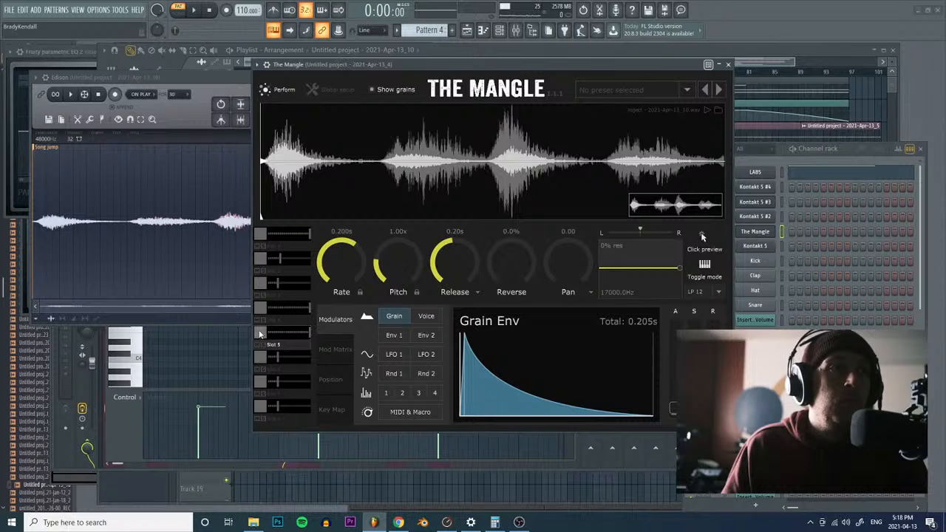
Step: Modulate slot 5's playback position with LFO 1 across nearly the whole sample, using the stepped shape at 5.79 Hz
left_click_drag(260, 213, 260, 213)
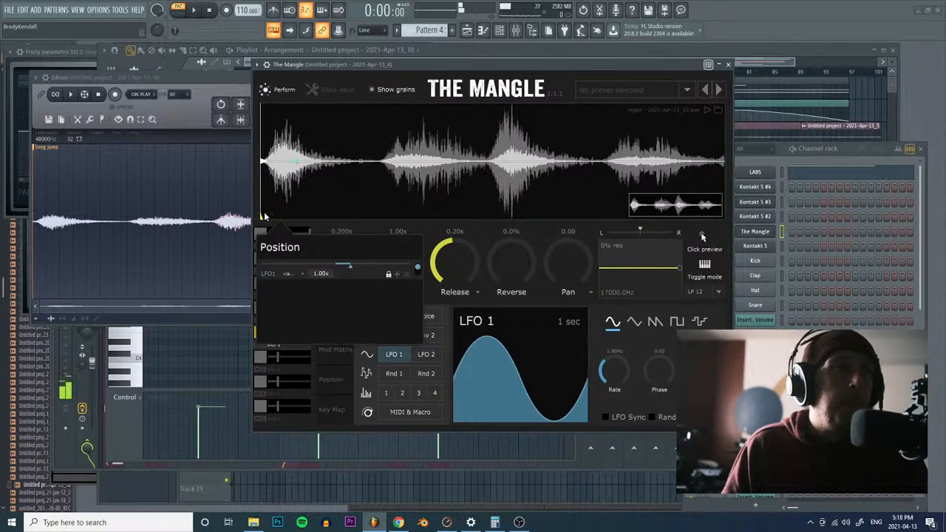
left_click_drag(354, 268, 407, 272)
left_click(699, 321)
left_click_drag(614, 346, 618, 359)
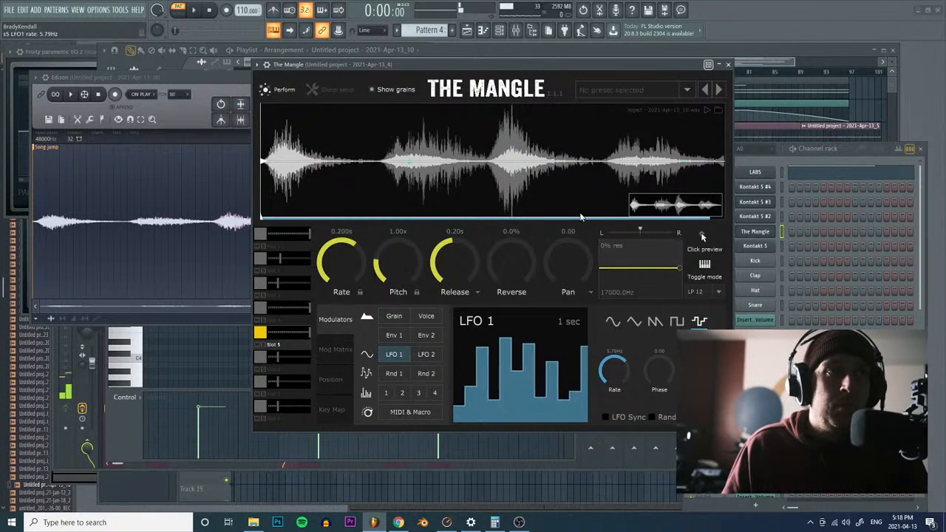
Step: Bypass Guitar Rig 5, Fruity parametric EQ 2 and iZotope Vinyl on The Mangle's mixer track, Insert 9
left_click(521, 30)
key("F9")
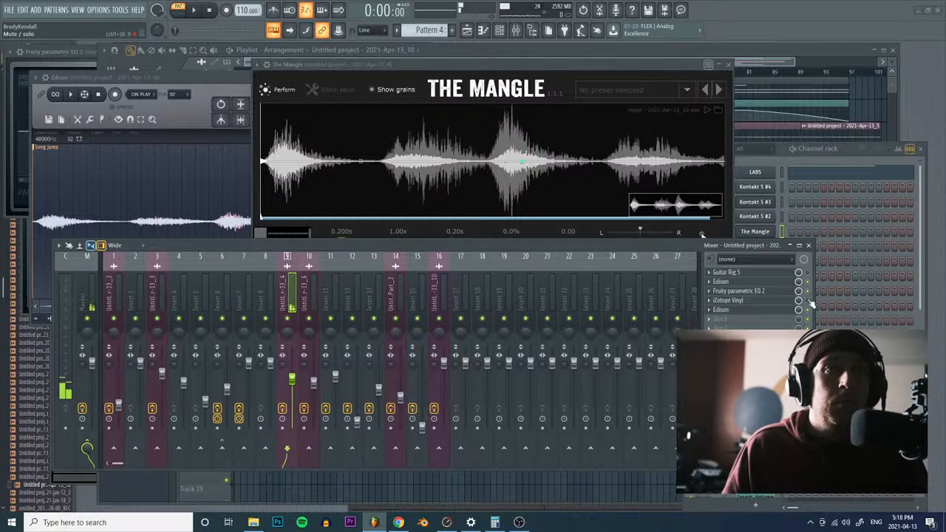
left_click(787, 292)
left_click(786, 292)
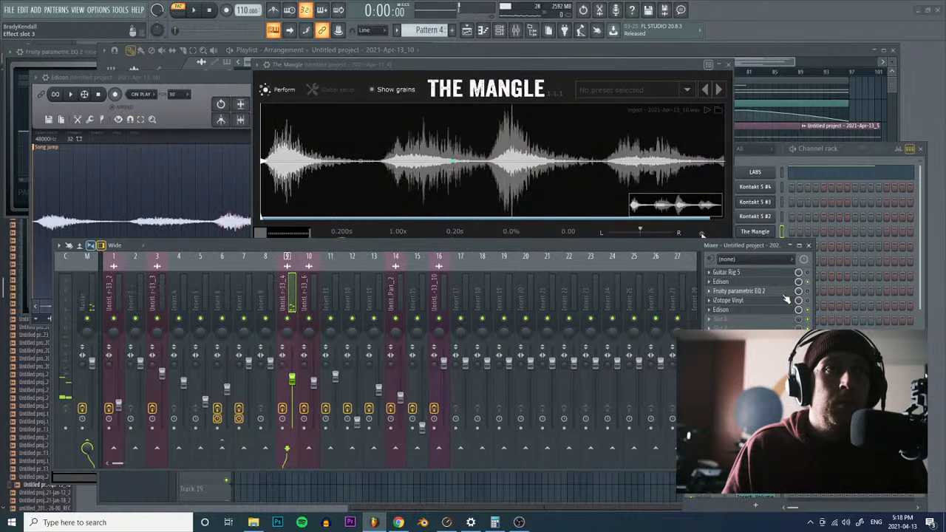
left_click(482, 77)
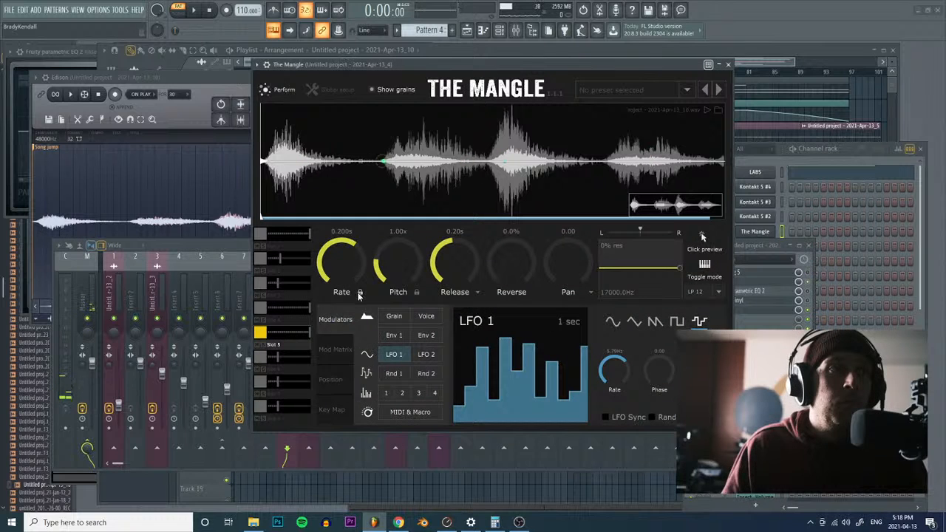
Step: Sync The Mangle's grain rate to tempo at 1/2 and modulate the locked pitch with LFO 1
left_click(360, 293)
left_click(369, 330)
left_click_drag(348, 263, 347, 279)
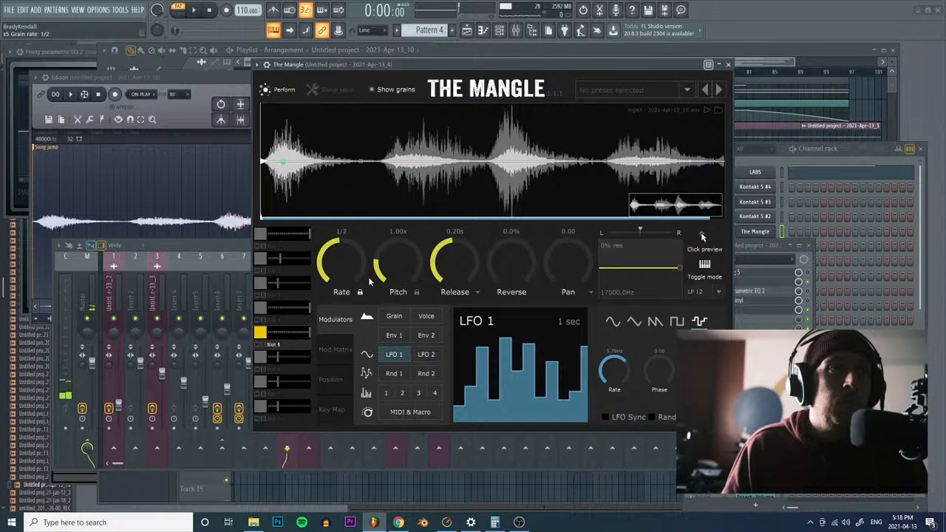
left_click_drag(399, 353, 399, 270)
left_click(418, 294)
left_click(439, 337)
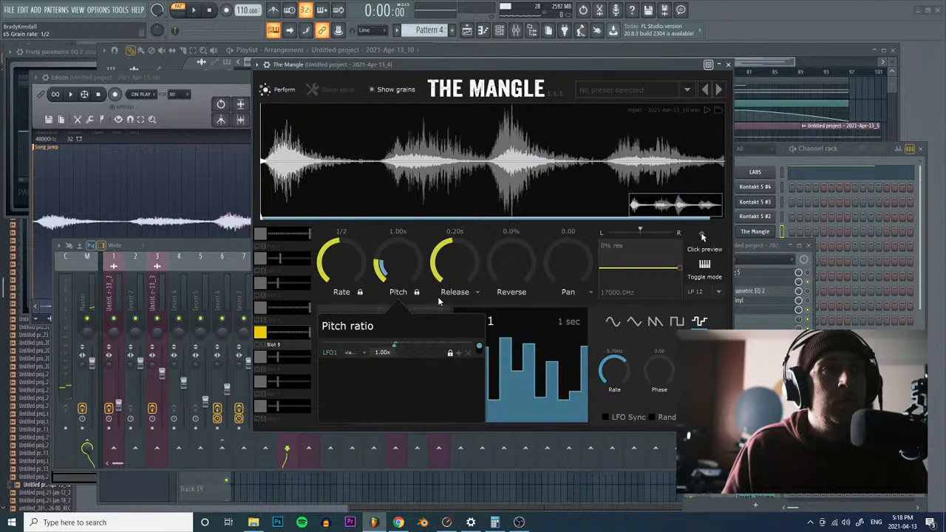
Step: Set the grain rate to 1/4 with LFO 1 modulation, then lengthen the grain release and set the attack to 3.00 s
left_click_drag(349, 274, 349, 270)
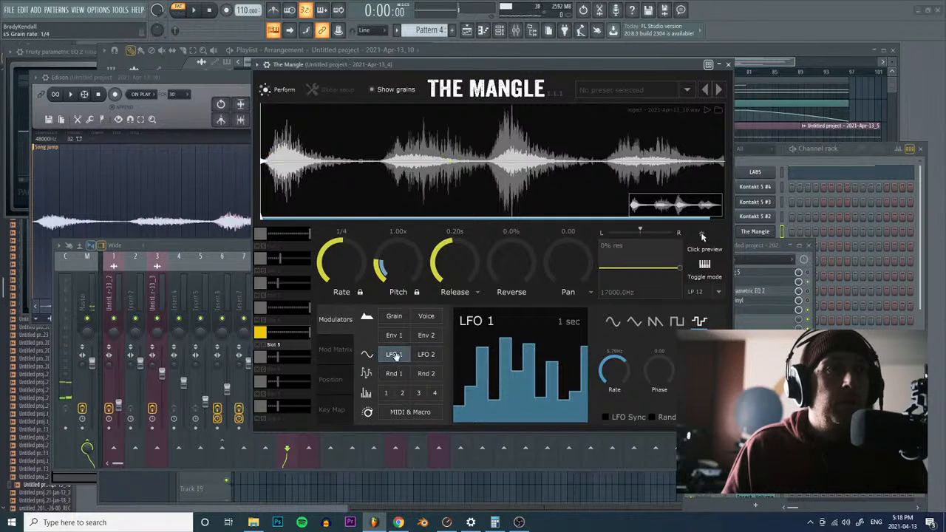
left_click_drag(395, 356, 341, 256)
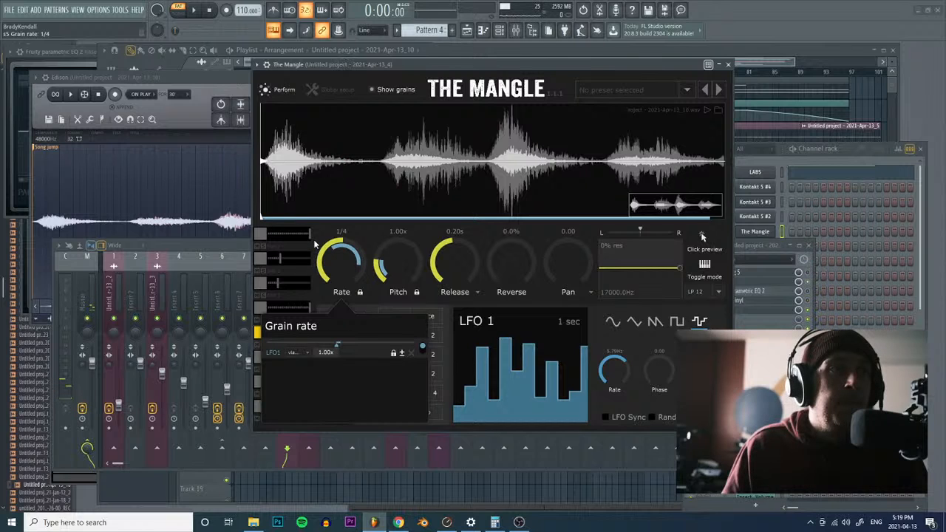
left_click_drag(453, 265, 445, 108)
left_click(477, 293)
left_click(461, 329)
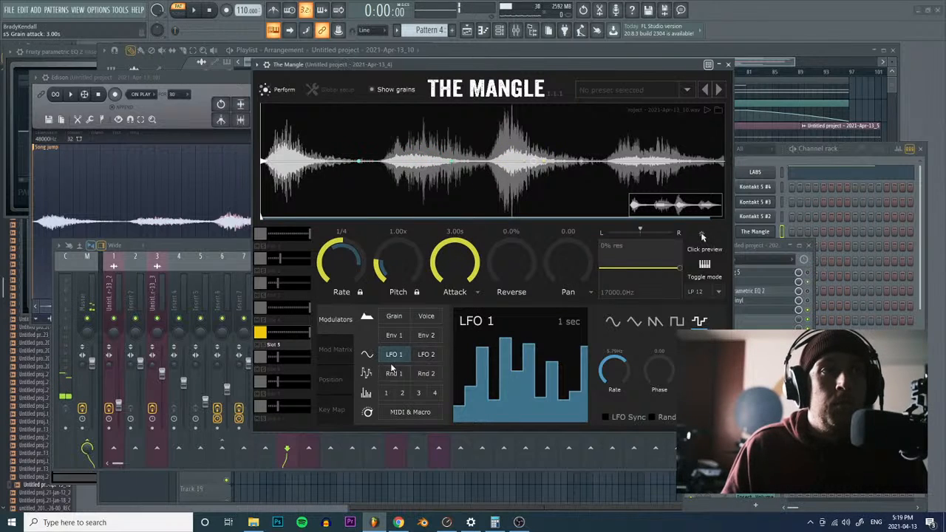
Step: Assign LFO 1 to modulate the grains' pan and reverse probability
mouse_move(571, 273)
left_click(628, 353)
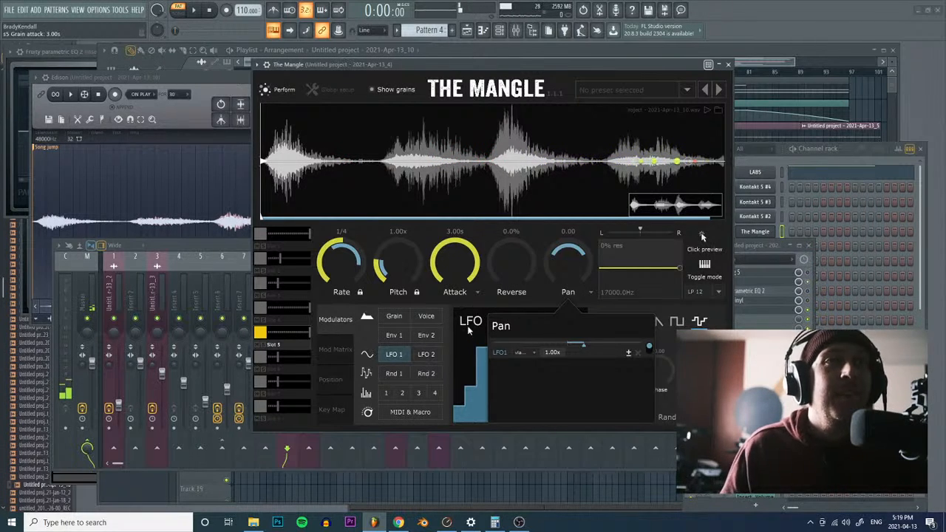
left_click_drag(395, 354, 512, 276)
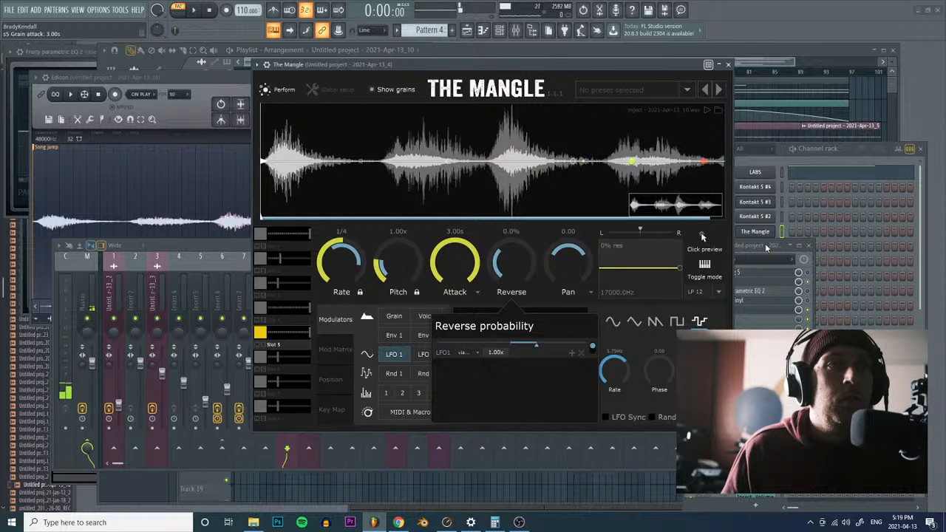
Step: Route The Mangle channel to mixer track 17
left_click(782, 165)
left_click_drag(721, 236, 721, 219)
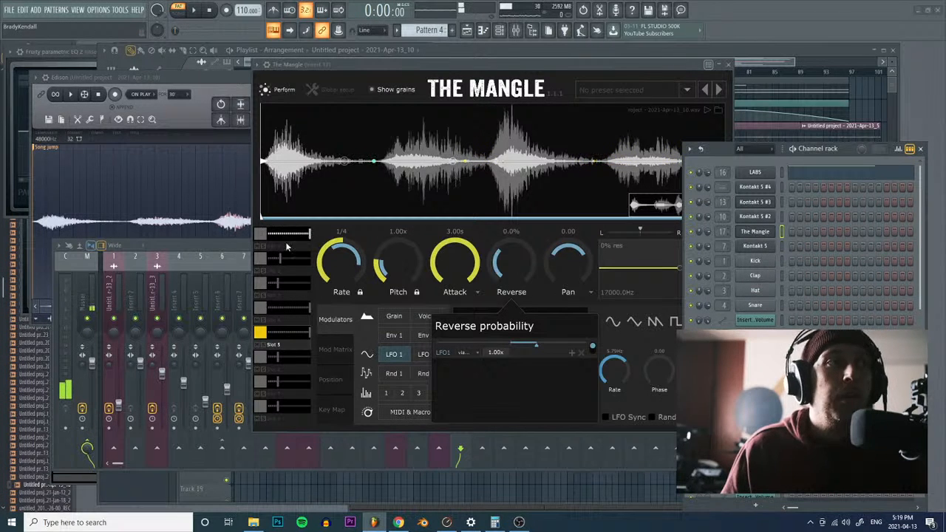
left_click(236, 244)
Step: Add Fruity parametric EQ 2 to Insert 17, rolling off the lows and highs and dipping band 2 around 190 Hz
left_click(739, 271)
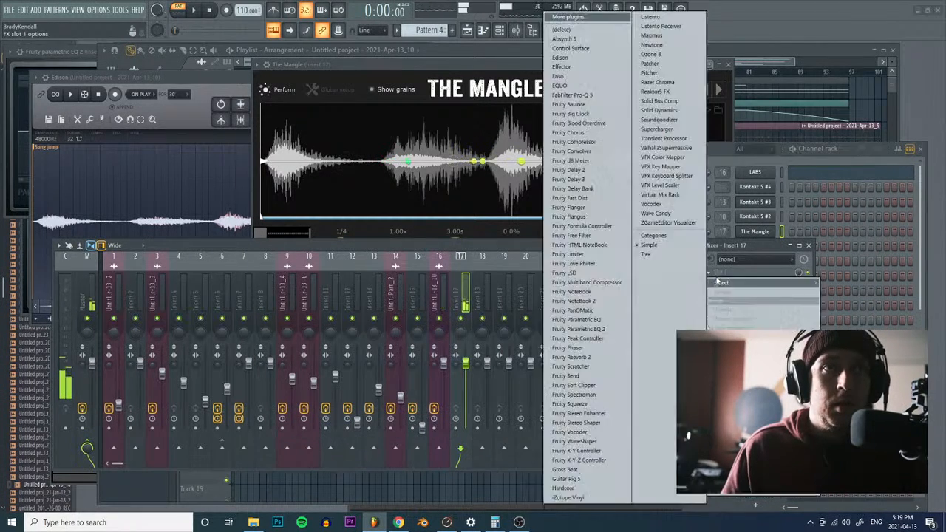
left_click(591, 333)
left_click_drag(212, 182, 123, 226)
scroll(122, 226, "down", 4)
left_click_drag(124, 182, 149, 187)
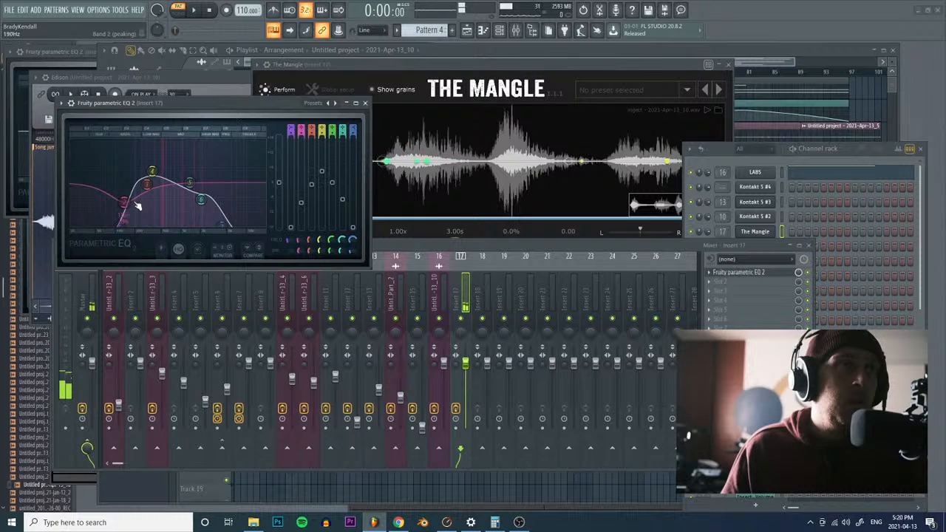
Step: Add Guitar Rig 5 after the EQ on Insert 17 and place a Little Reflektor reverb in its rack, using the XXL type
left_click(706, 283)
left_click(566, 478)
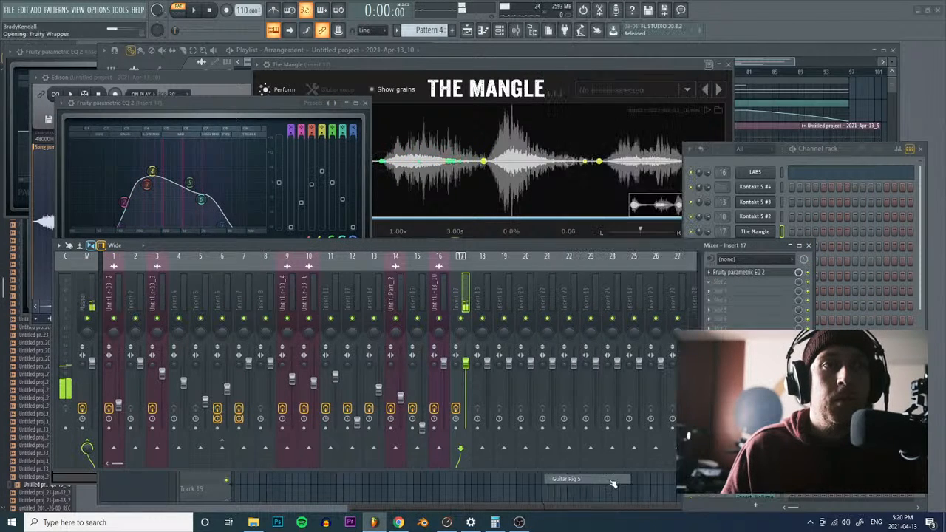
left_click(171, 156)
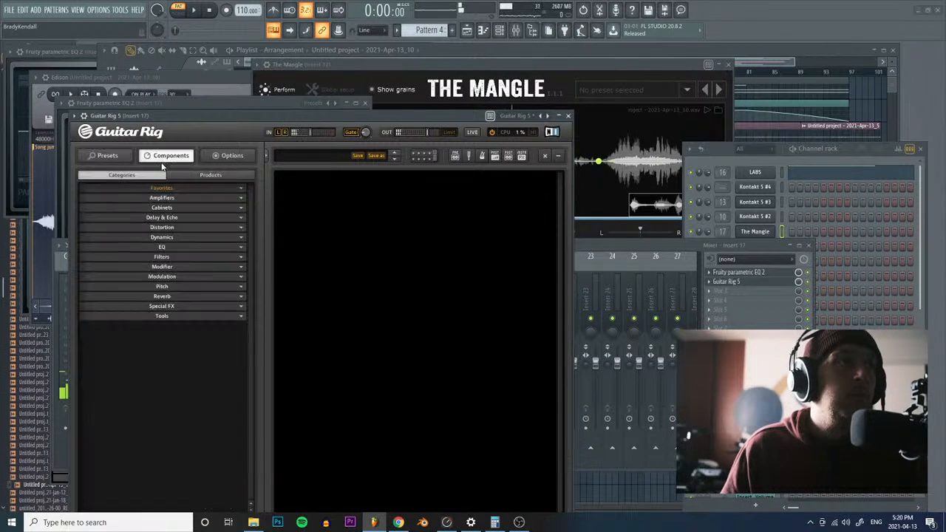
left_click(162, 297)
left_click_drag(205, 314, 438, 210)
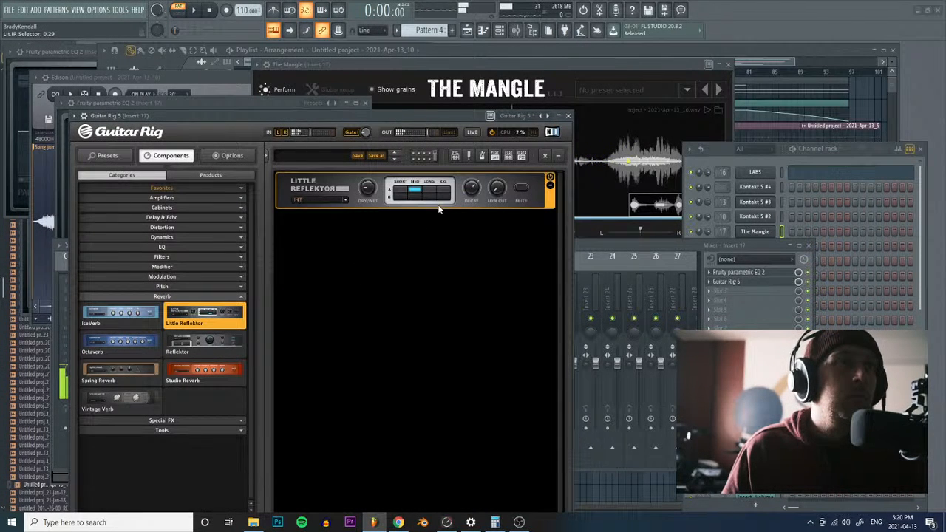
Step: Add a Tape Echo below Little Reflektor and set its speed to 1/8
left_click(189, 215)
left_click_drag(205, 262, 530, 282)
left_click_drag(452, 264, 445, 345)
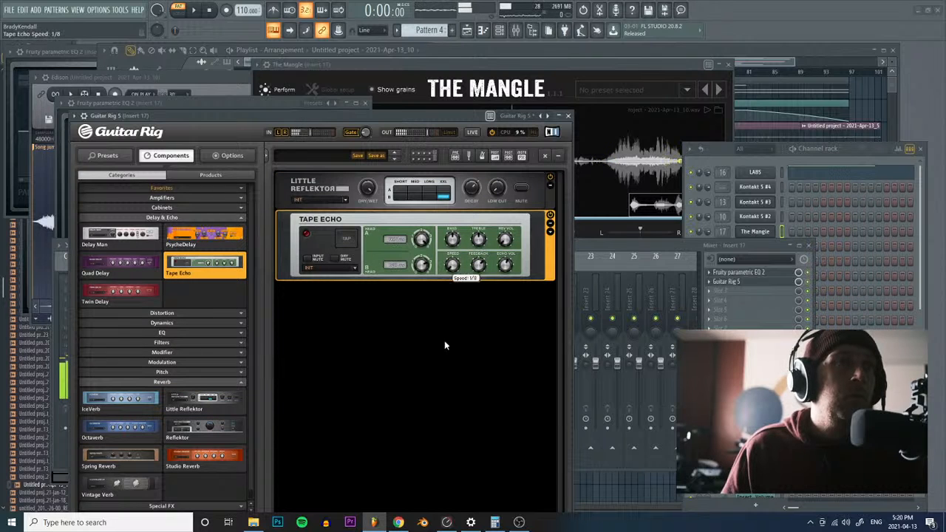
Step: Add a Pitch Pedal at the start of the Guitar Rig chain and load its Harmony +Oct/-Oct preset
left_click(198, 218)
left_click(177, 286)
left_click(118, 333)
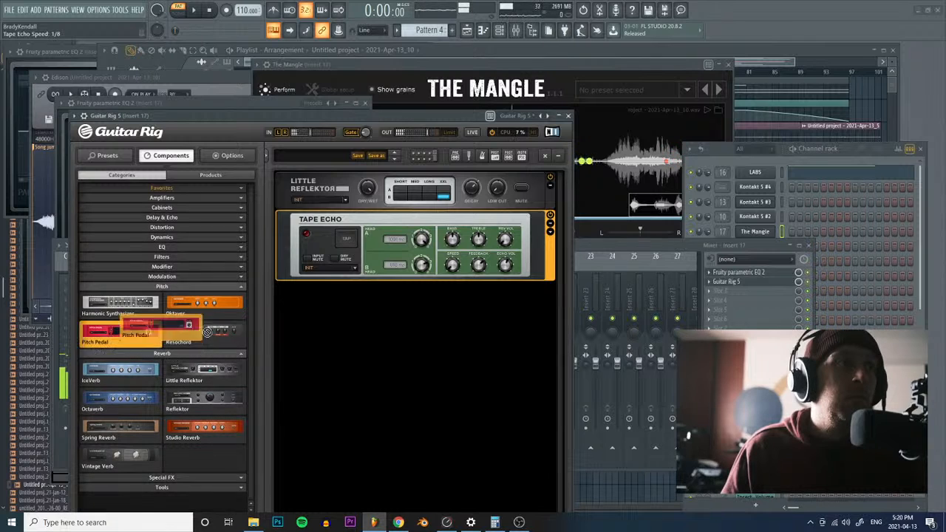
left_click_drag(118, 332, 414, 299)
left_click_drag(292, 181, 306, 200)
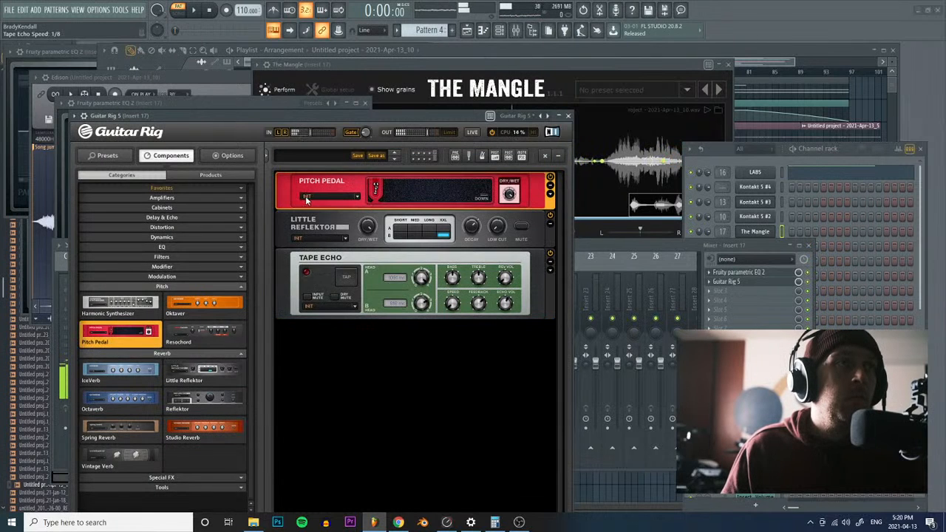
left_click(354, 198)
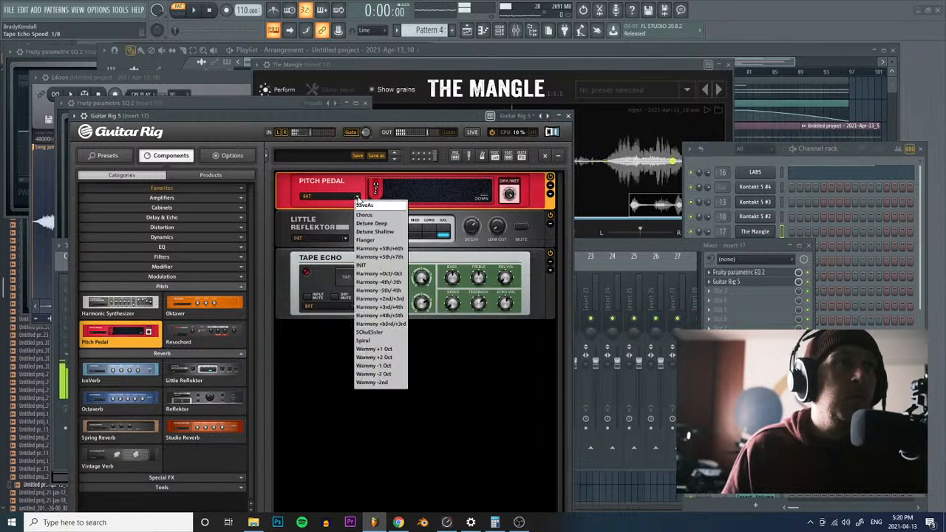
left_click(398, 275)
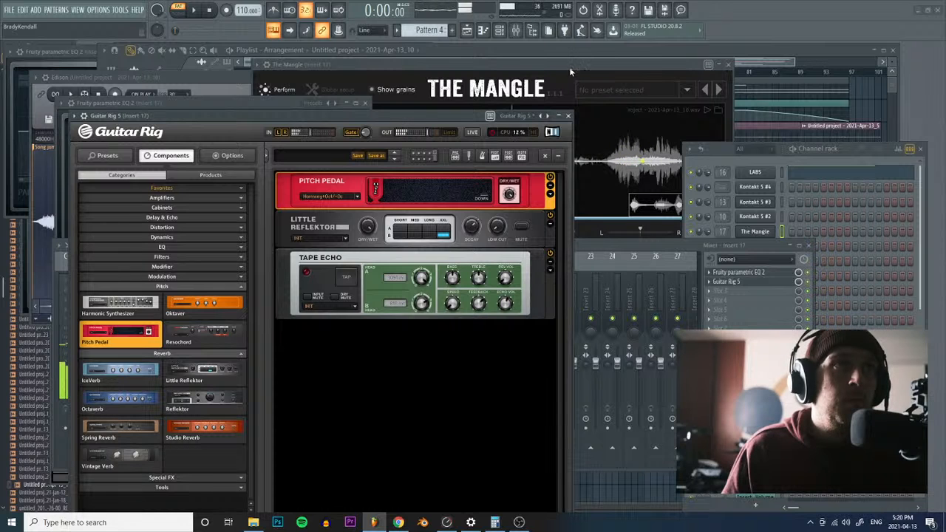
Step: Remove the 2021-Apr-13_10 clip from Track 7 and play the arrangement in song mode from about bar 46
left_click(551, 53)
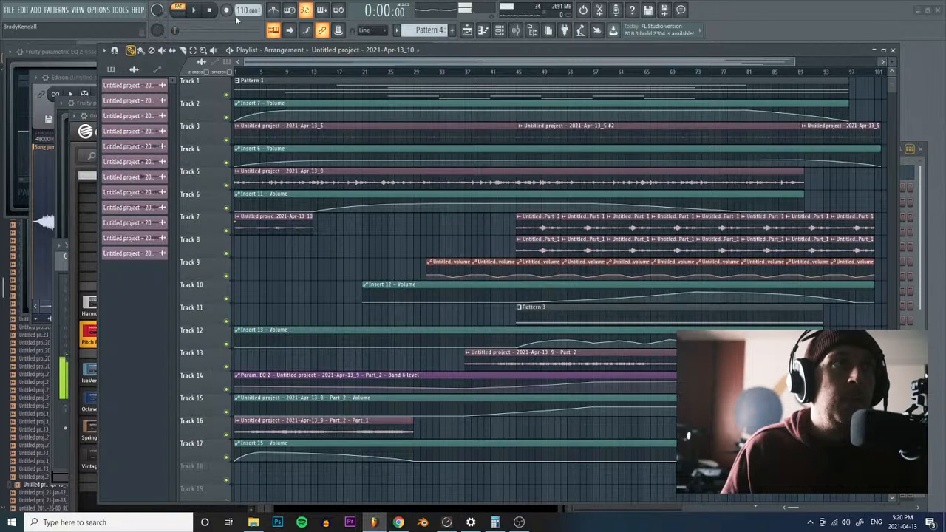
left_click(178, 11)
left_click(194, 10)
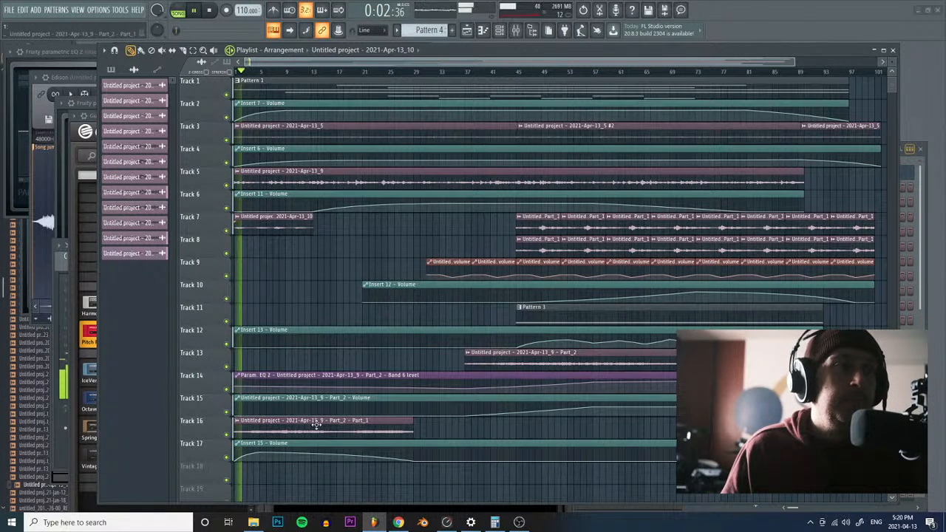
left_click(529, 68)
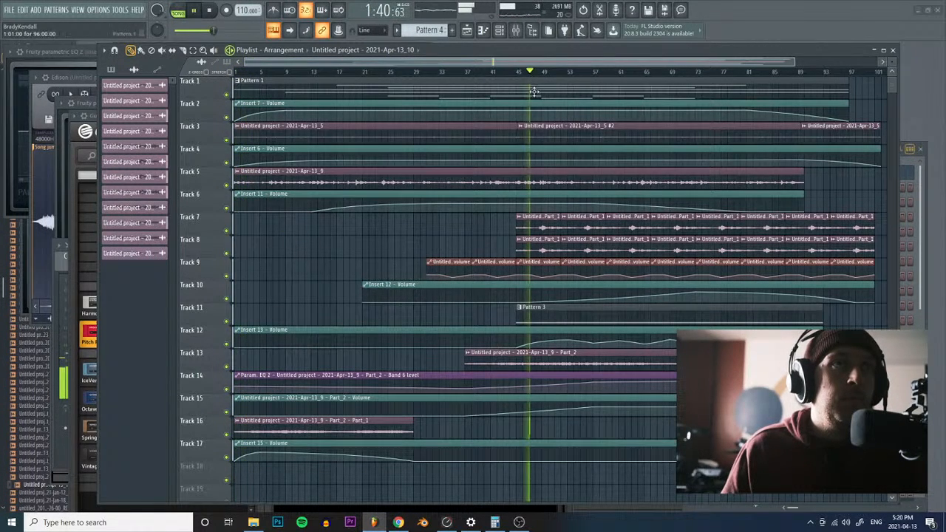
Step: Stop the arrangement and bring up The Mangle to listen to its granular texture on its own
key("F9")
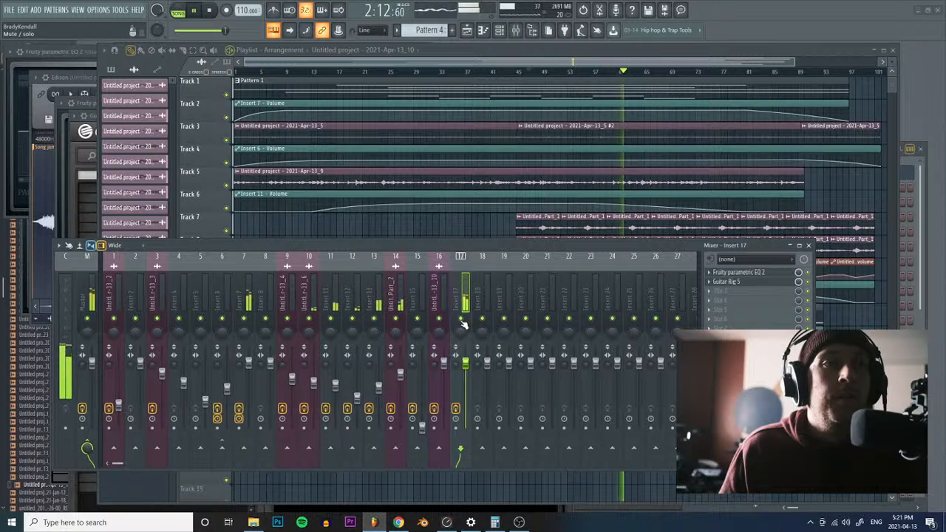
key("space")
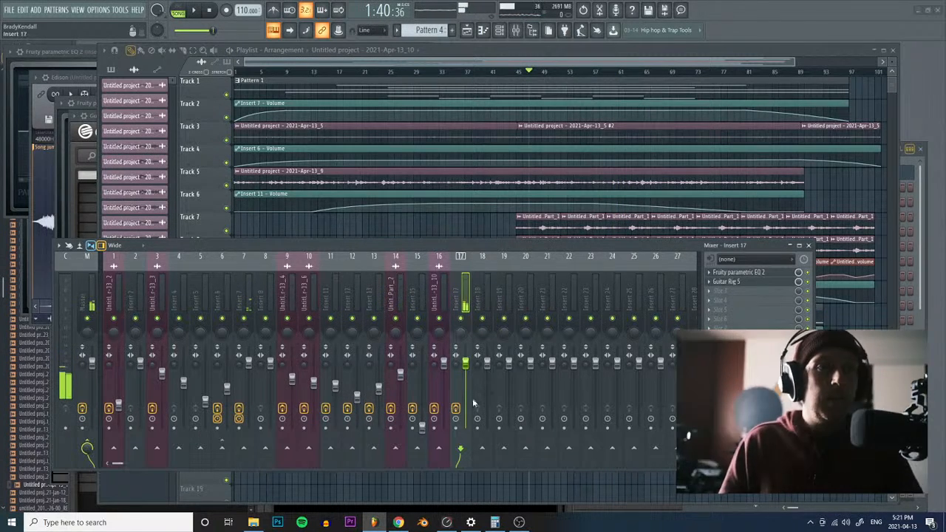
left_click(502, 31)
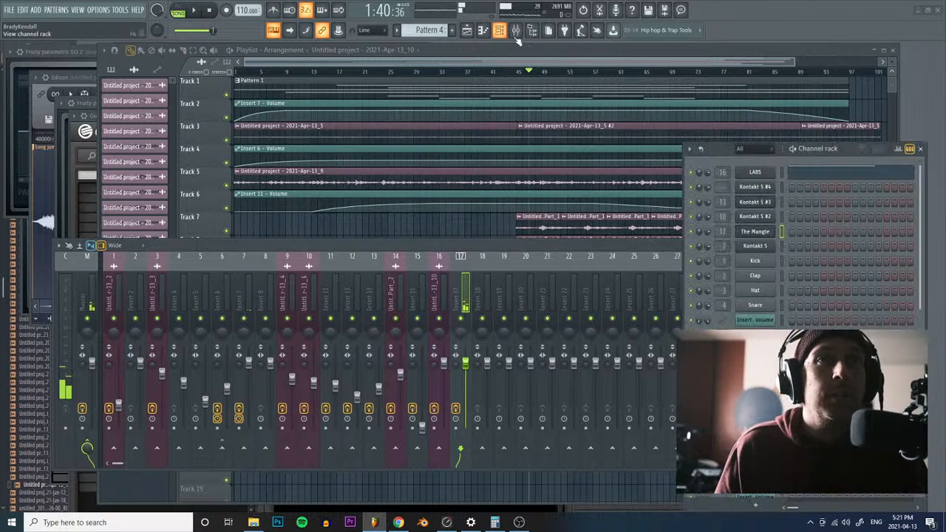
left_click(763, 233)
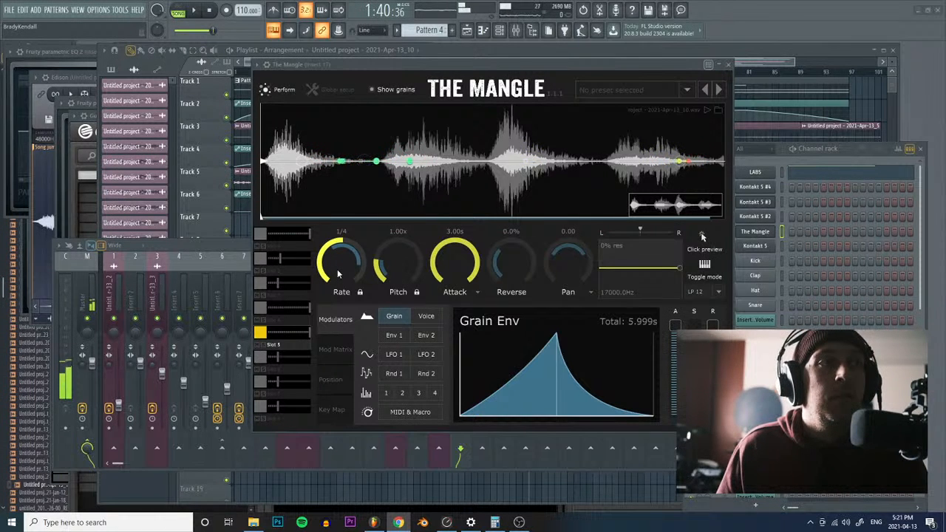
Step: On Insert 17's parametric EQ, move the high cut to a higher frequency and raise band 6 at about 2.6 kHz
key("F9")
left_click(774, 273)
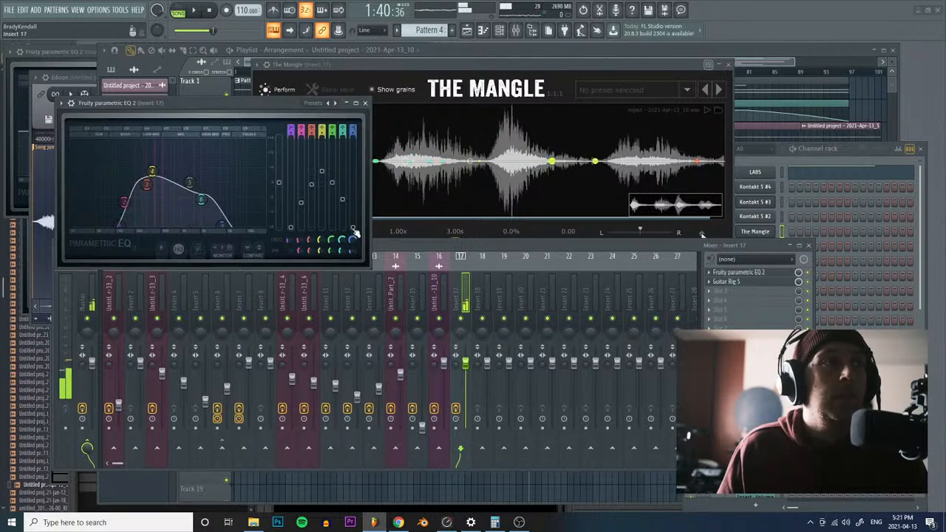
left_click_drag(223, 226, 236, 226)
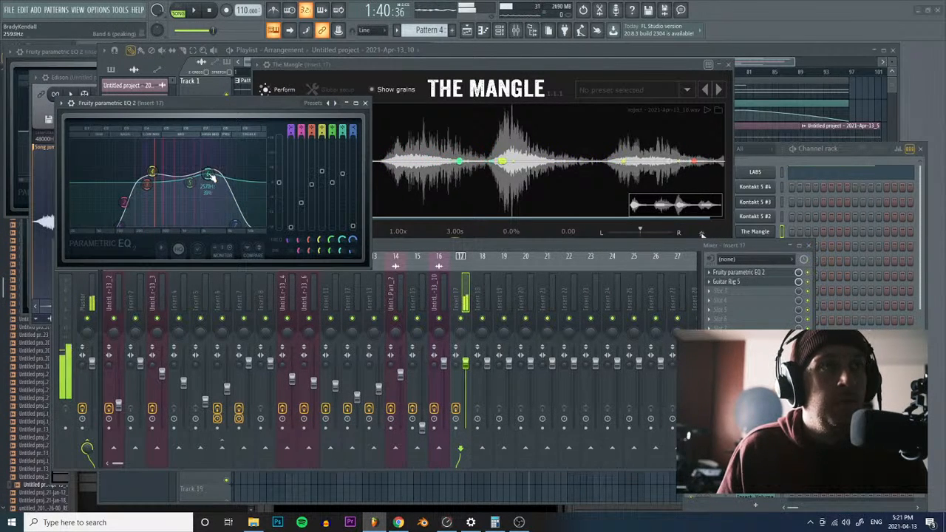
Step: Play the arrangement from about bar 29 and slightly lower Insert 17's volume fader
left_click(660, 48)
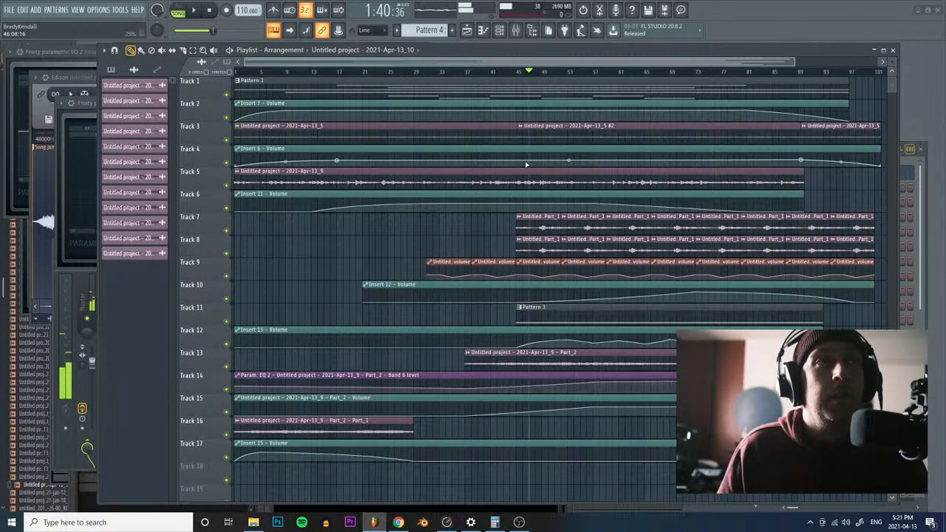
left_click(416, 73)
key("space")
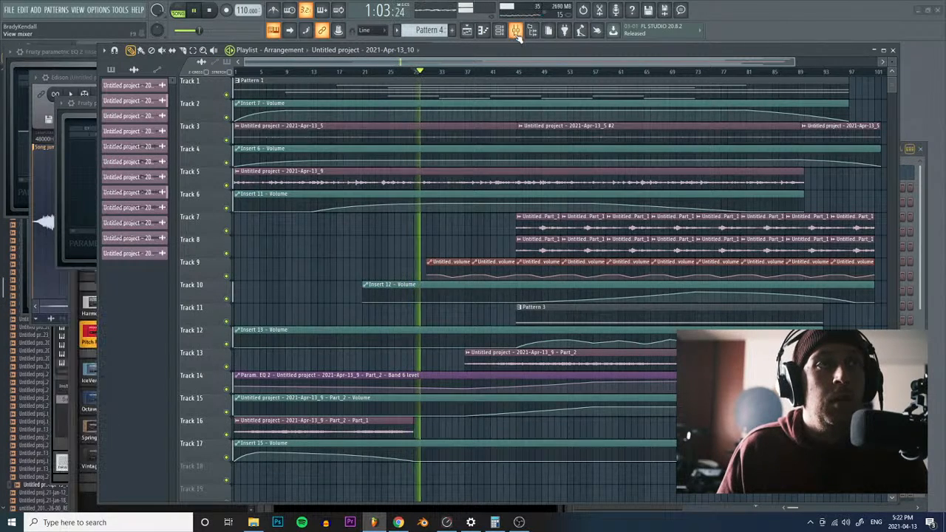
key("F9")
mouse_move(465, 363)
left_mouse_down()
mouse_move(465, 426)
mouse_move(467, 371)
left_mouse_up()
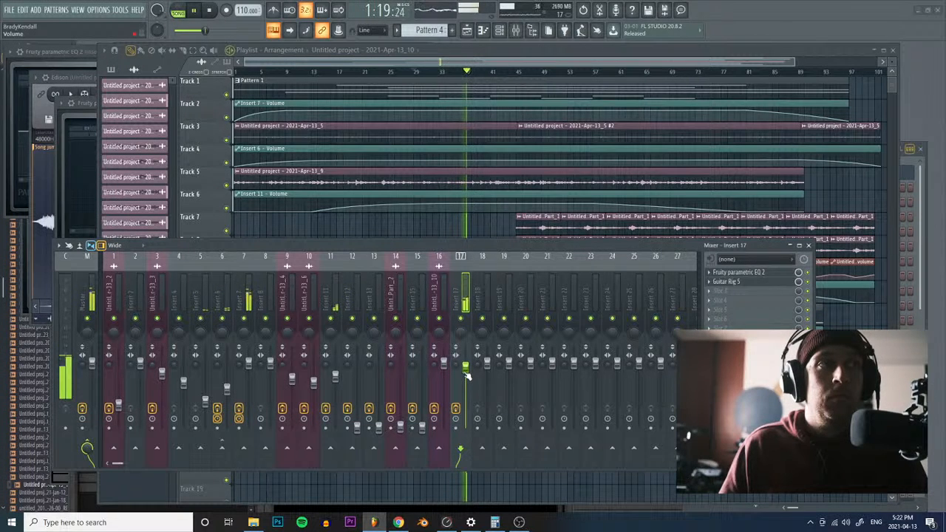
Step: Load Edison after Guitar Rig 5 on Insert 17 and record The Mangle's processed output with it
key("F6")
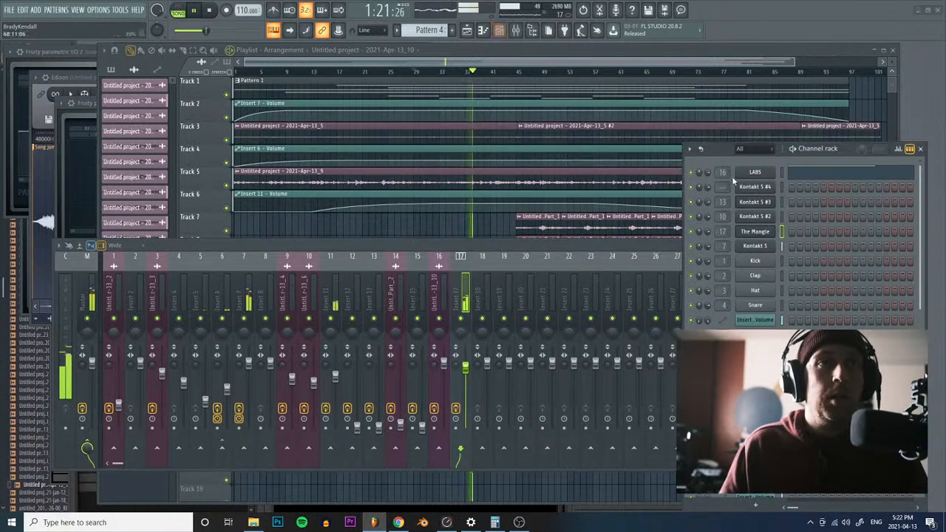
left_click(761, 232)
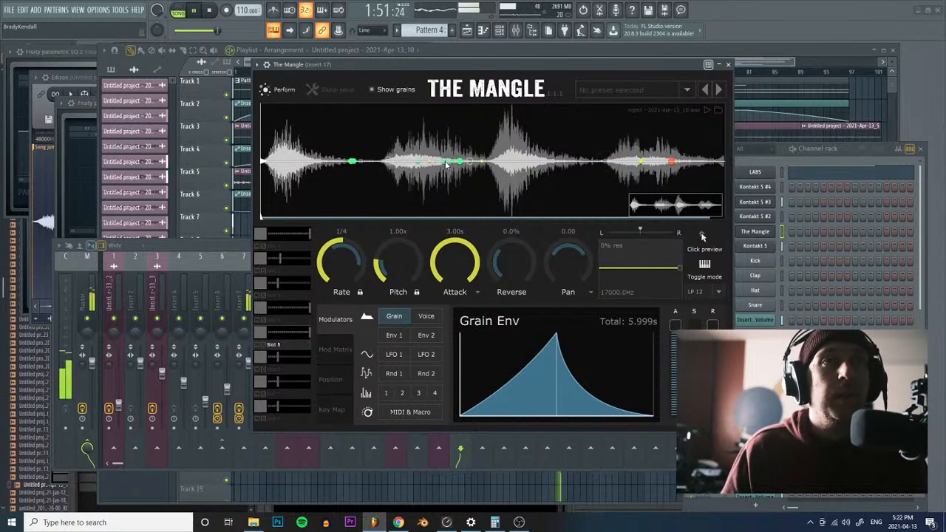
left_click(195, 249)
left_click(718, 293)
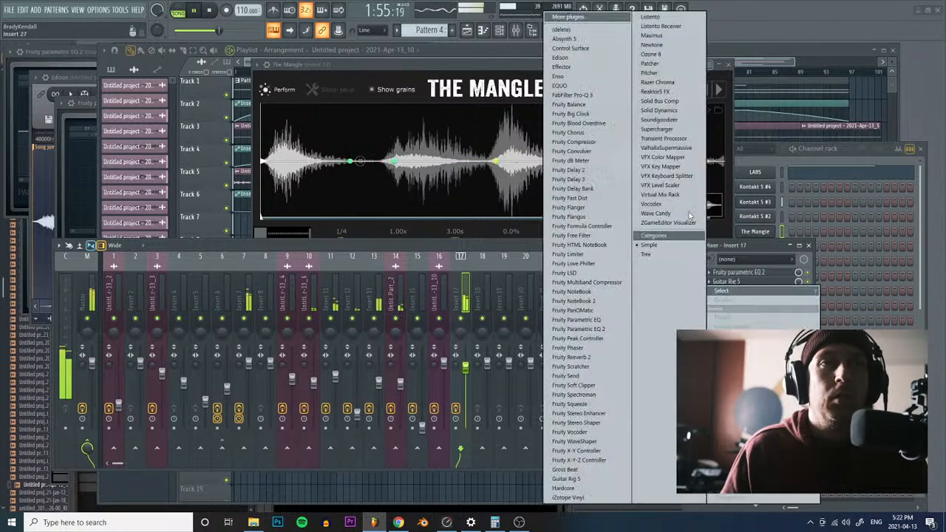
left_click(603, 64)
left_click(167, 146)
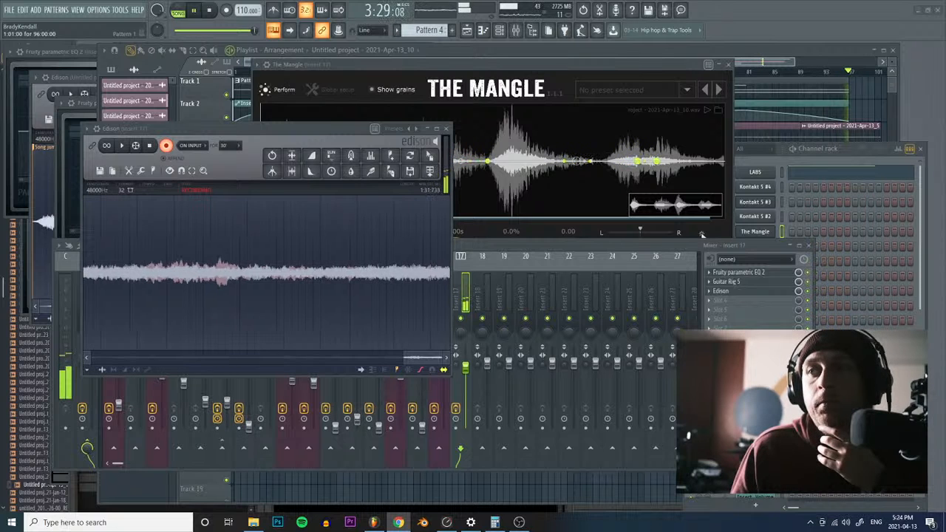
left_click(150, 146)
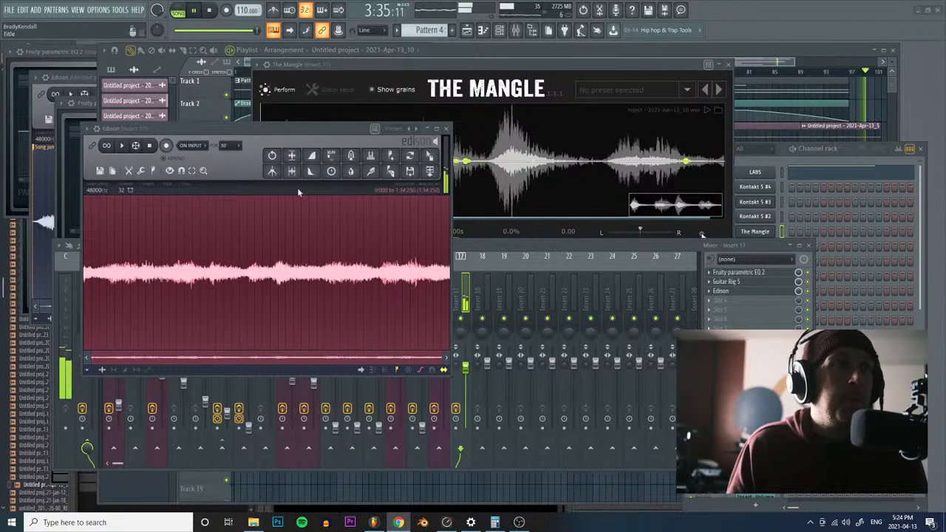
Step: Send the Edison recording to the playlist and move its clip to Track 18, starting at about bar 21
left_click(470, 72)
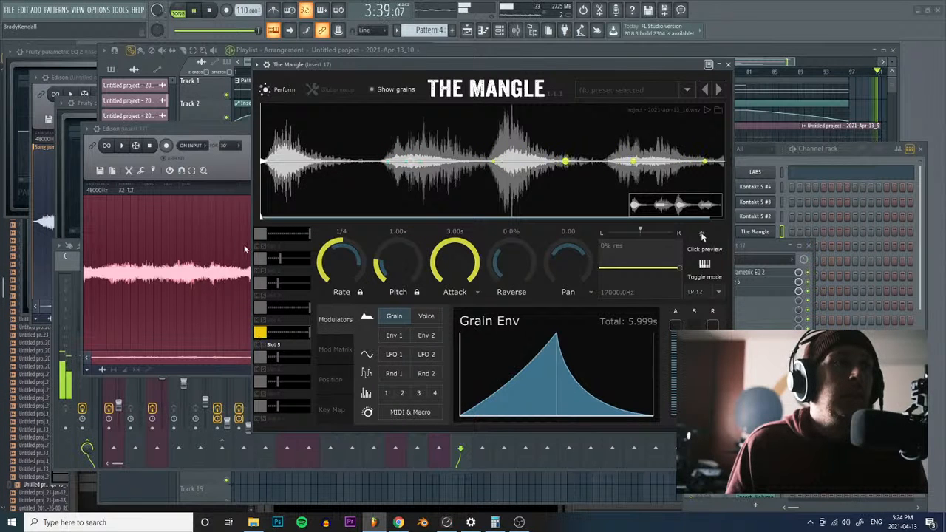
left_click(225, 222)
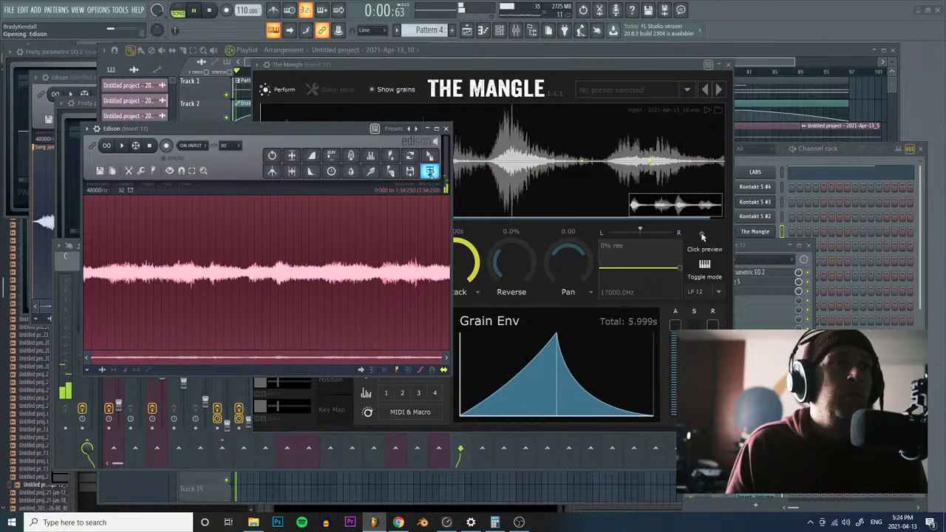
left_click(430, 172)
left_click(612, 51)
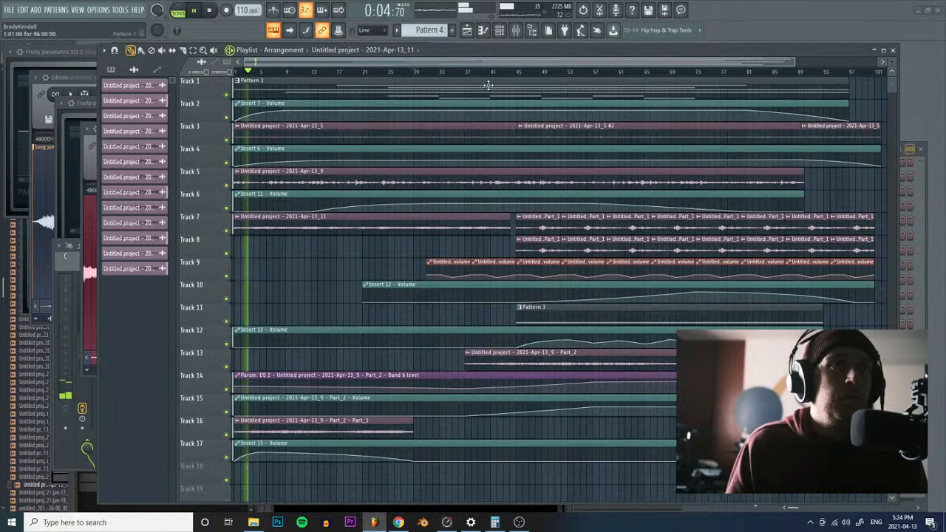
left_click_drag(404, 221, 513, 470)
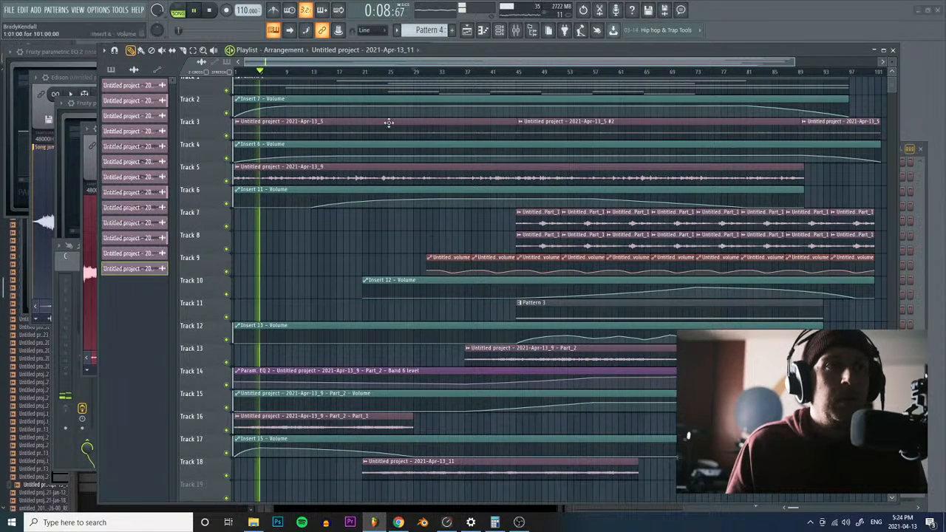
Step: Play from about bar 19 with the new clip's mixer track soloed and compare its sound with Guitar Rig 5 bypassed and enabled
left_click(350, 72)
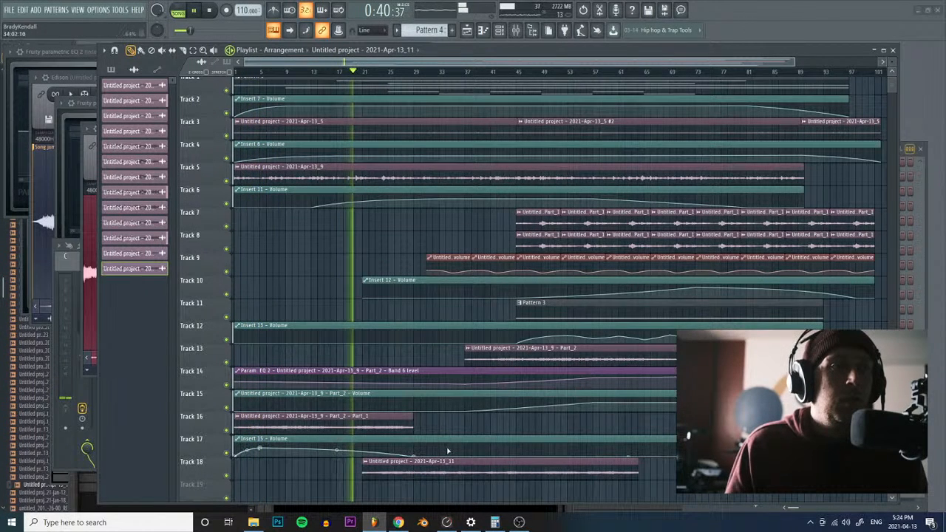
left_click(515, 30)
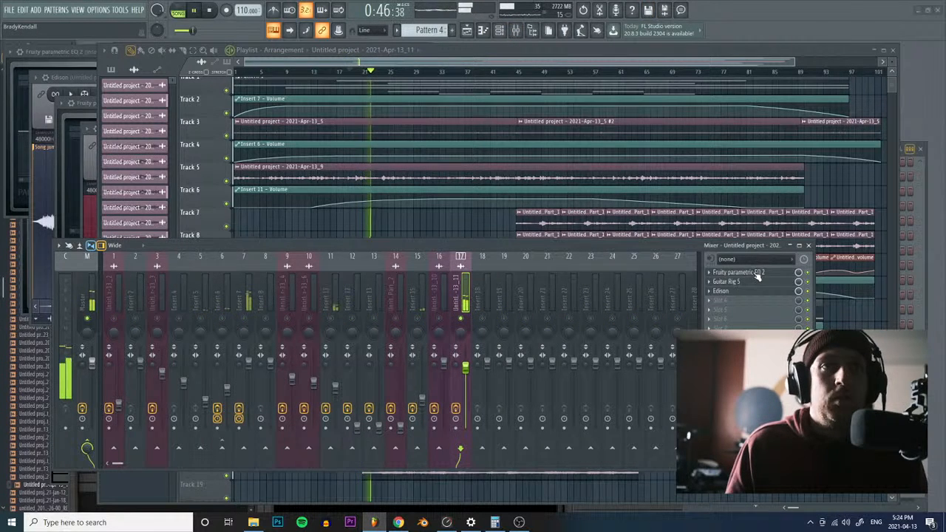
left_click(716, 273)
left_click(808, 283)
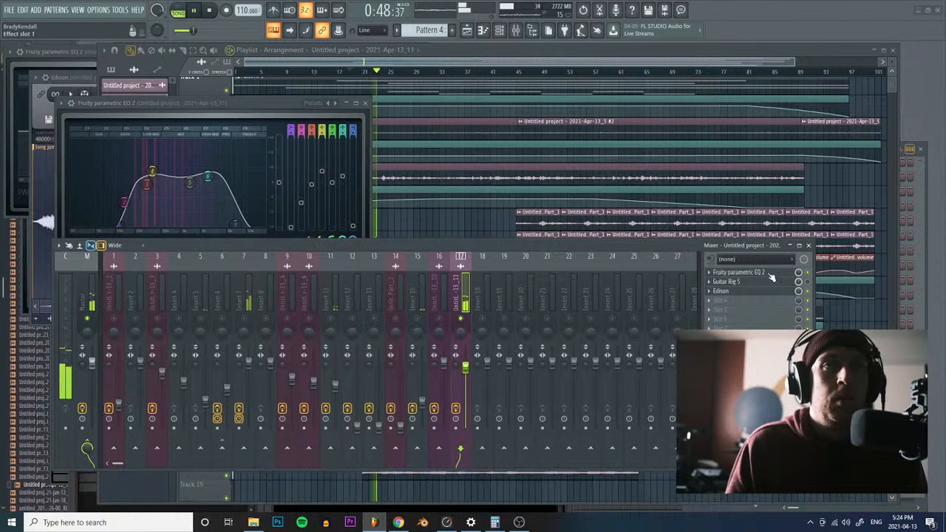
left_click(766, 275)
left_click(763, 274)
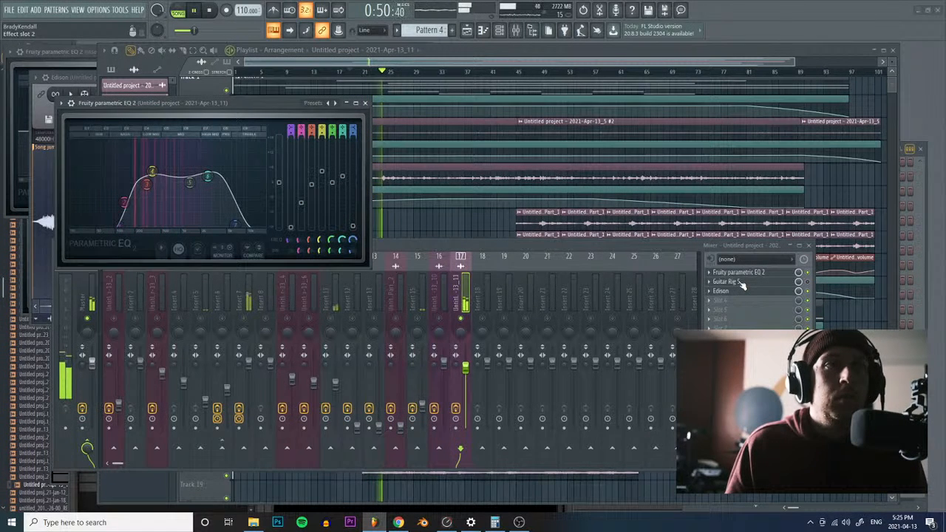
left_click(741, 287)
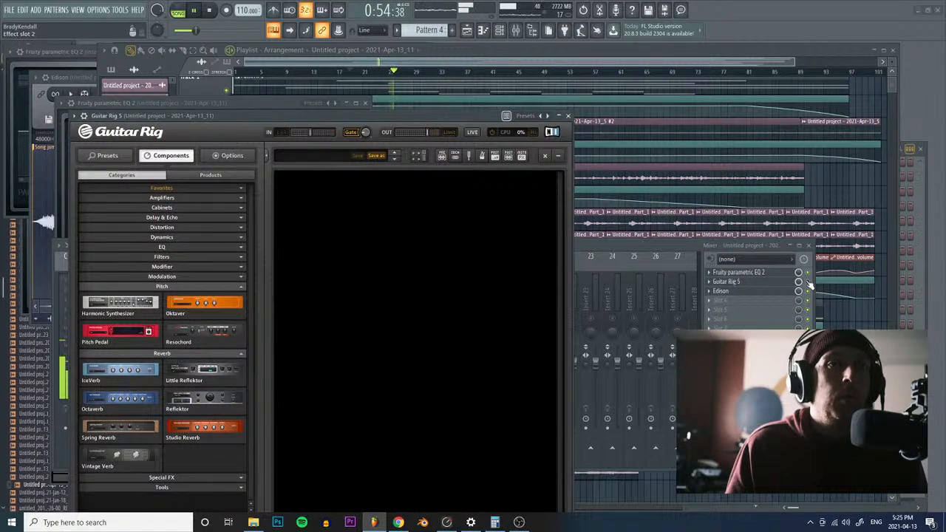
left_click(808, 282)
Step: Delete the Pitch Pedal from the Guitar Rig 5 chain
left_click(542, 215)
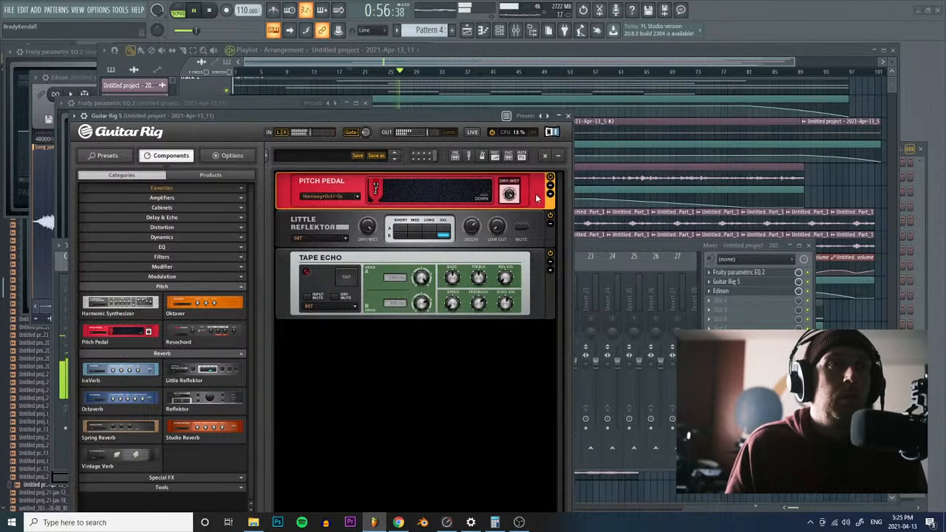
right_click(537, 199)
left_click(523, 230)
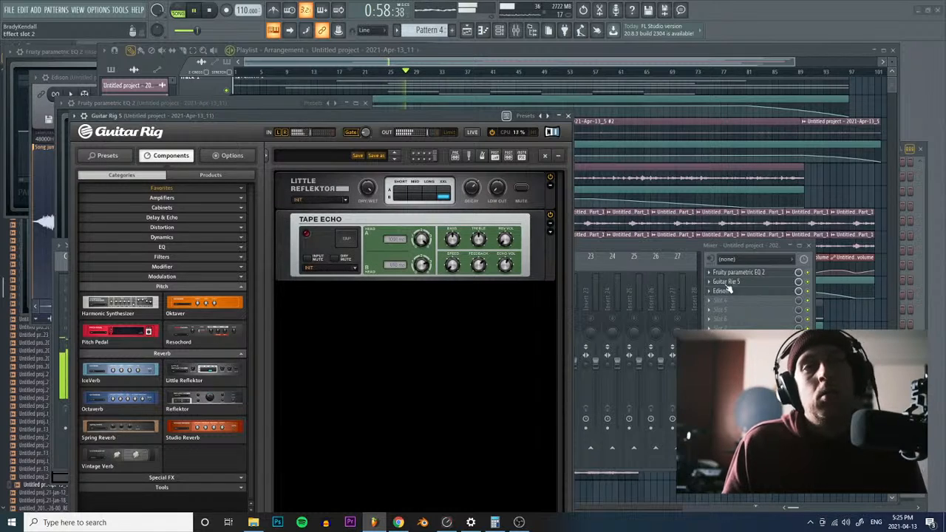
Step: Try a High White amplifier with its matched cabinet below the Tape Echo
left_click(166, 286)
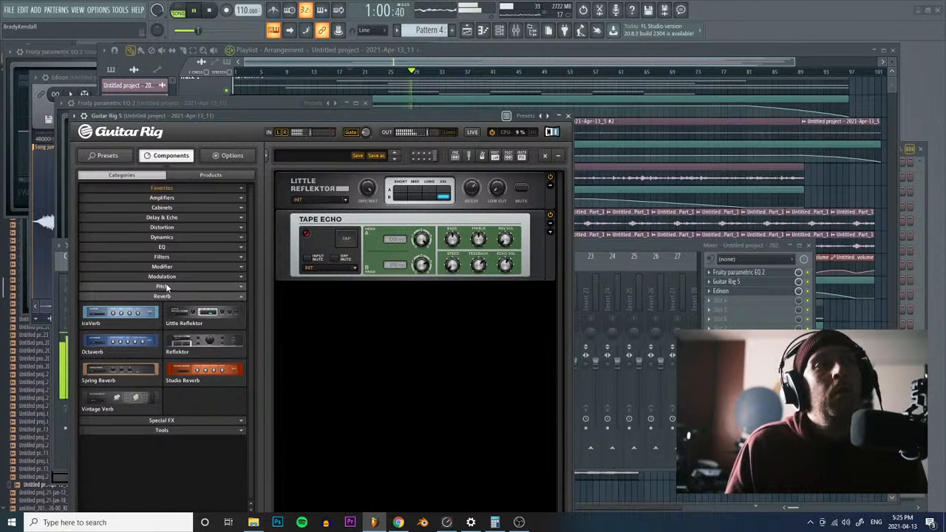
left_click(181, 219)
left_click(181, 220)
left_click(164, 198)
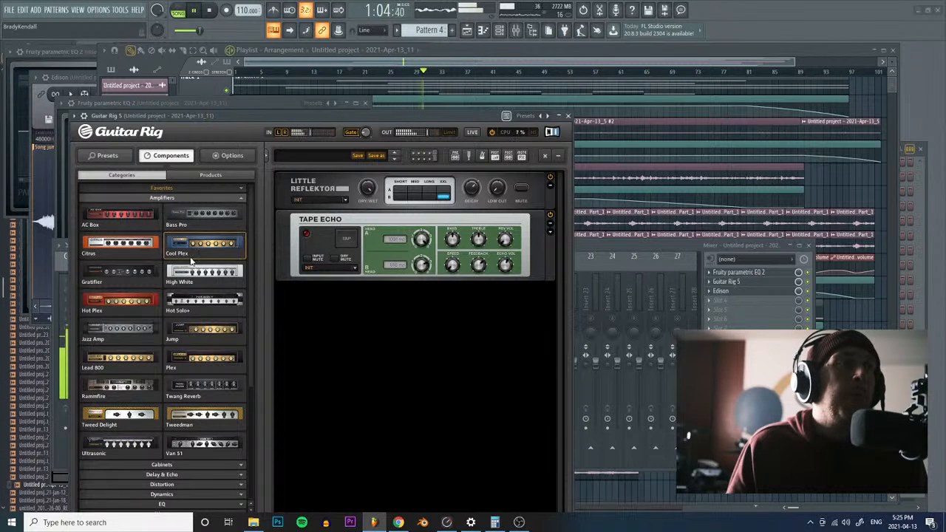
left_click(622, 246)
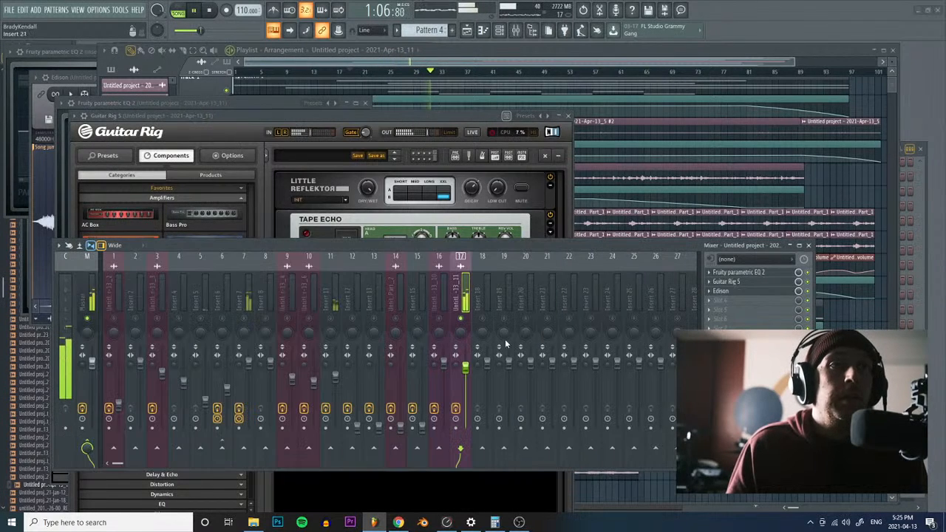
left_click(247, 122)
left_click_drag(204, 274, 419, 320)
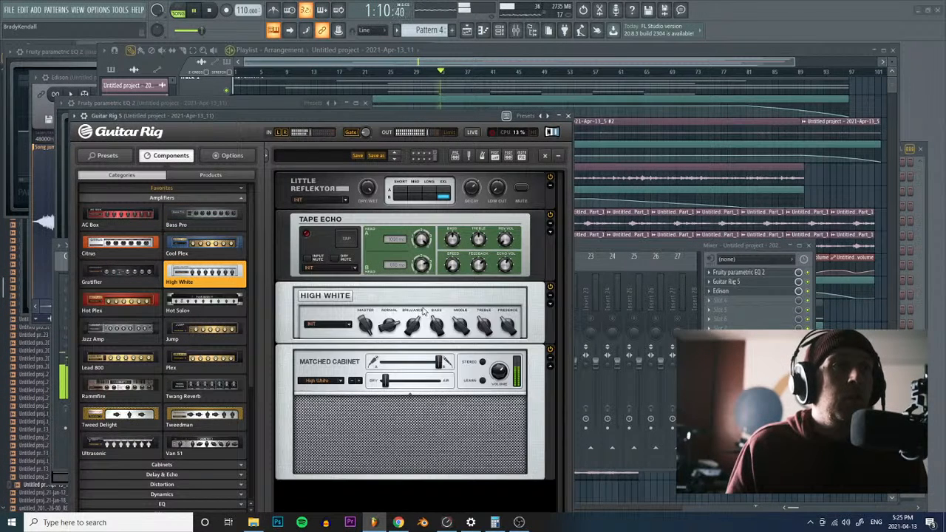
Step: Delete the High White amplifier and its Matched Cabinet from the rack
right_click(540, 298)
left_click(542, 326)
right_click(538, 369)
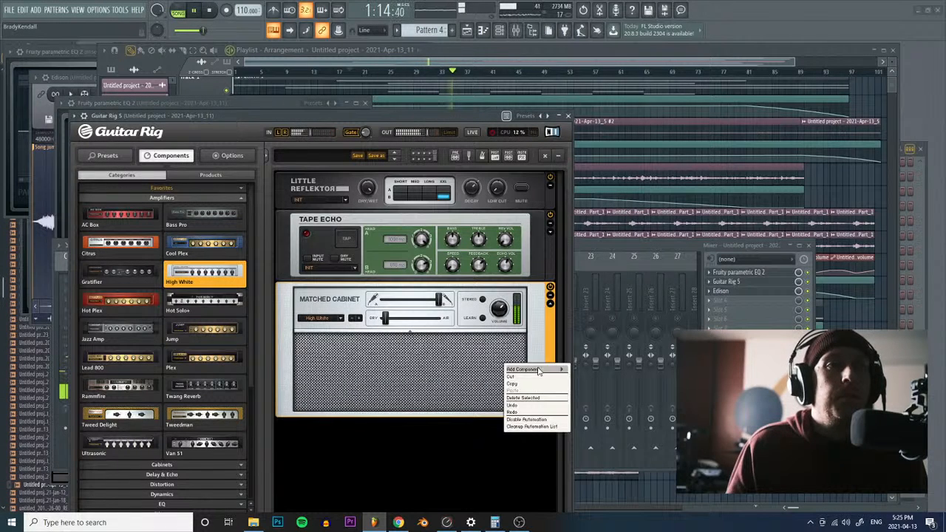
left_click(542, 399)
Step: Load the Almost Clean preset in Guitar Rig and lower the Control Room Pro volume to -1.7 dB
left_click(107, 155)
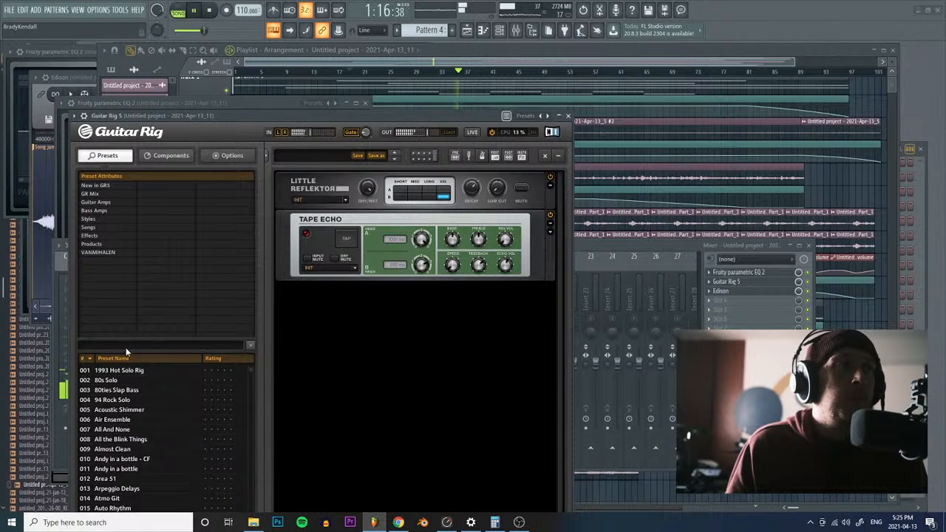
left_click(120, 448)
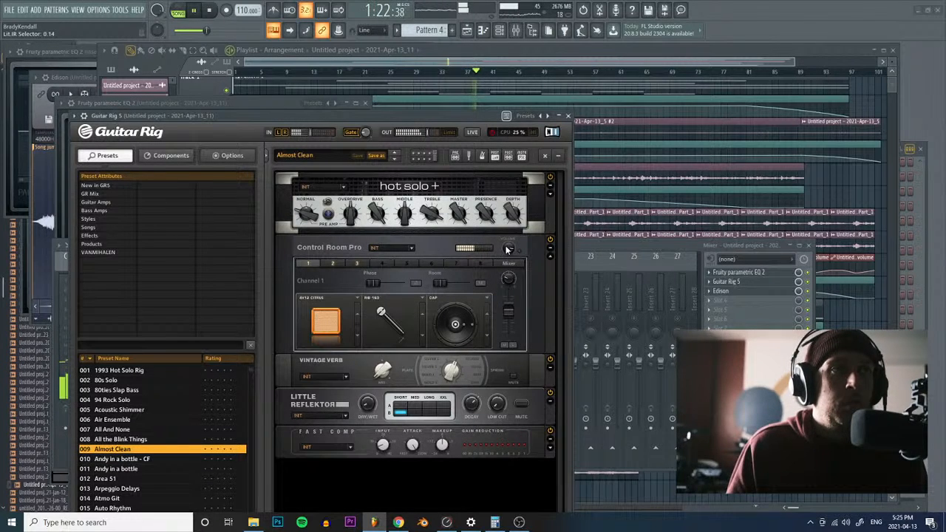
left_click_drag(507, 249, 507, 258)
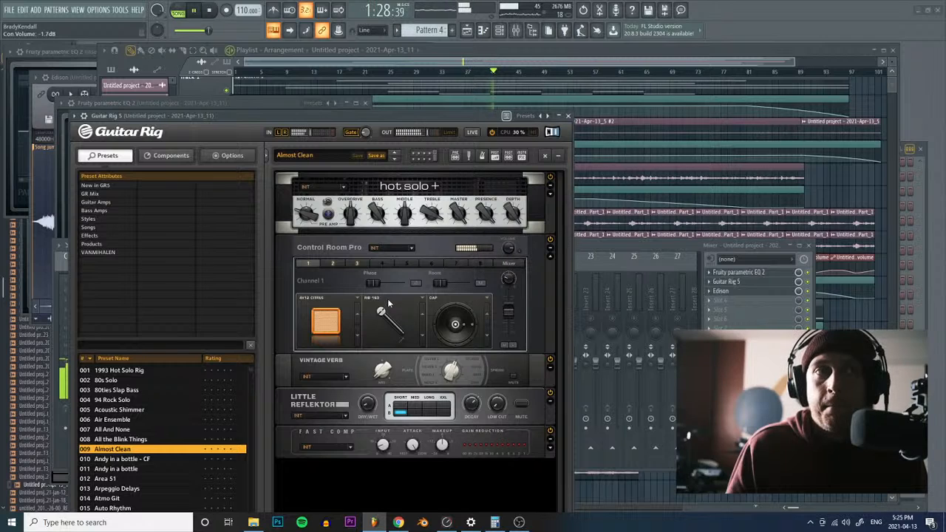
Step: Switch Channel 1 of Control Room Pro to the Gratifier cabinet and stop the arrangement after listening
left_click(356, 339)
left_click(210, 10)
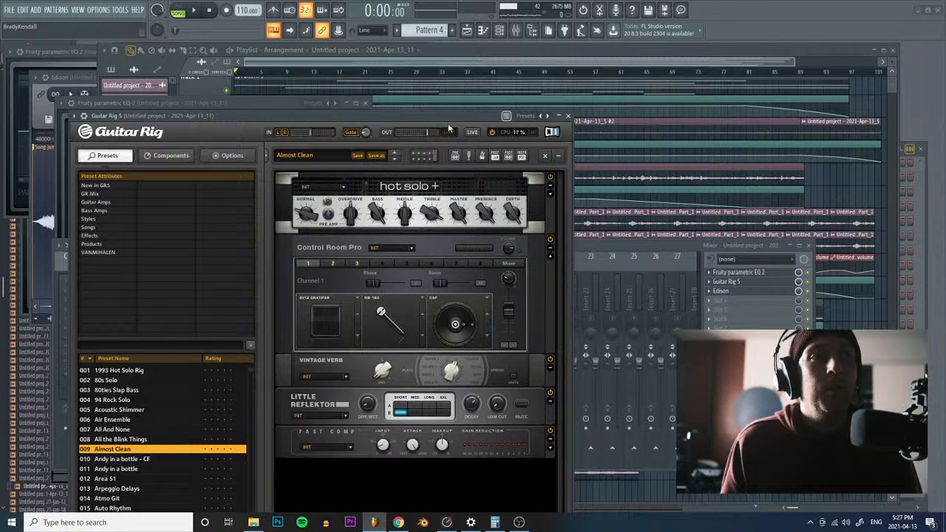
left_click_drag(401, 119, 383, 82)
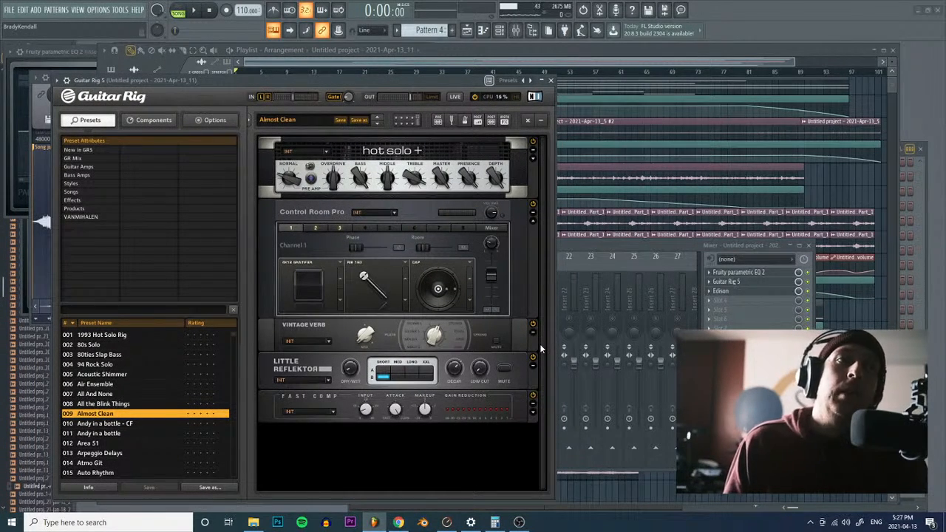
Step: Adjust Little Reflektor's dry/wet mix, set its length to Long, and play the arrangement from about bar 28
left_click_drag(346, 369, 348, 366)
left_click(409, 369)
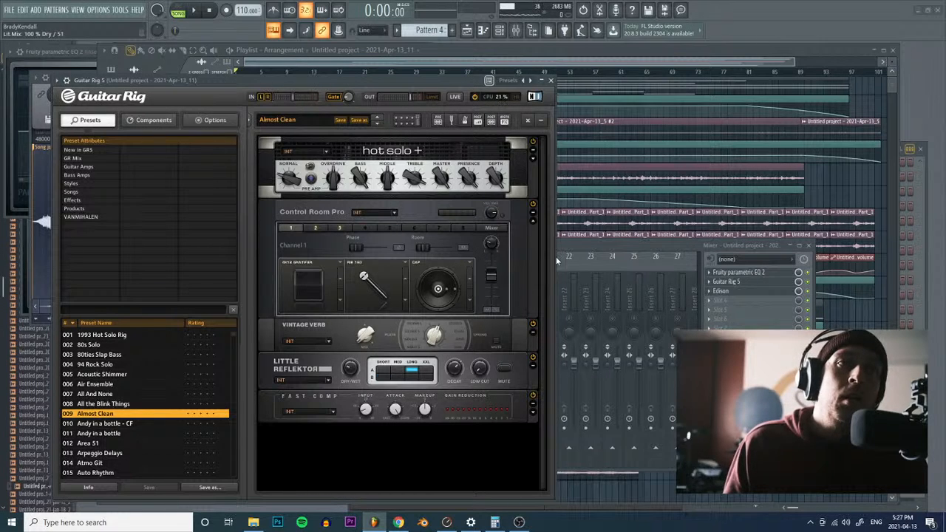
left_click(580, 244)
left_click(527, 68)
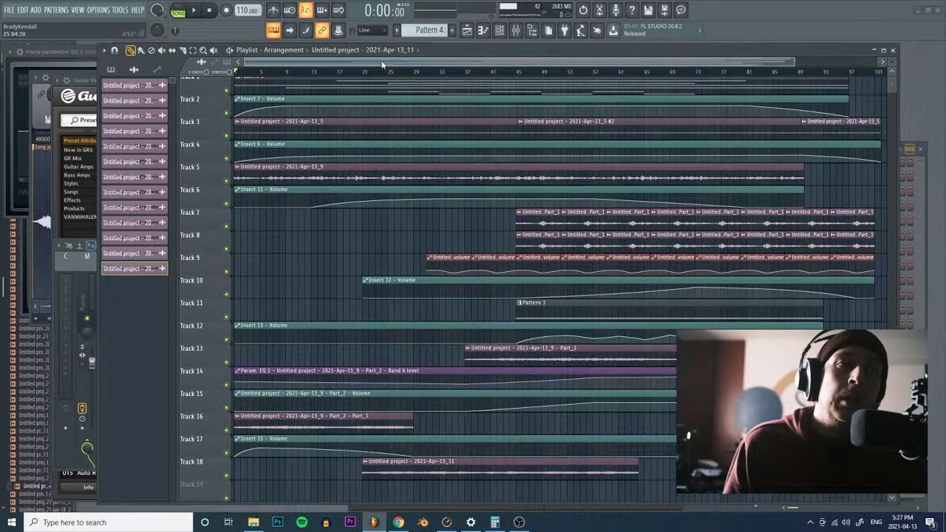
left_click(408, 73)
key("space")
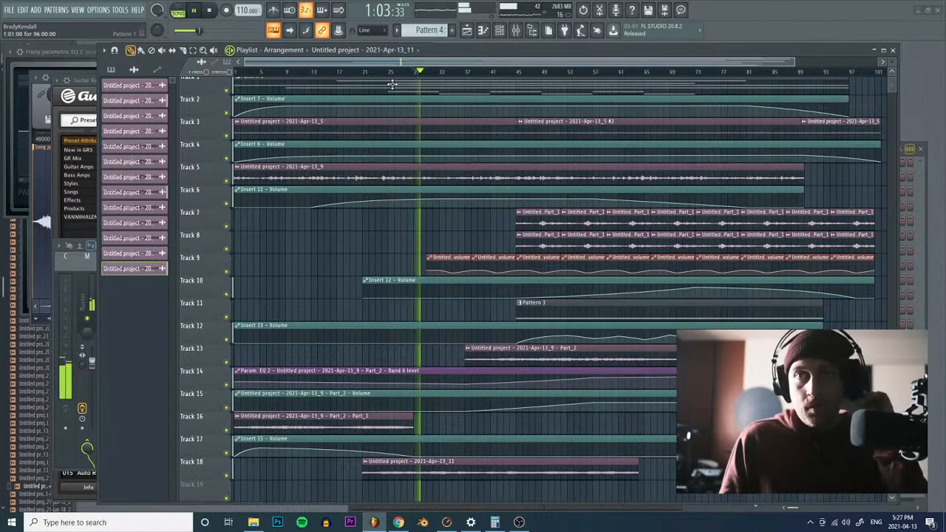
Step: In Control Room Pro, give Channel 2 the 4x12 Ultra cabinet with the Cap microphone position, and switch Channel 3 to the tweed-covered cabinet
left_click(83, 84)
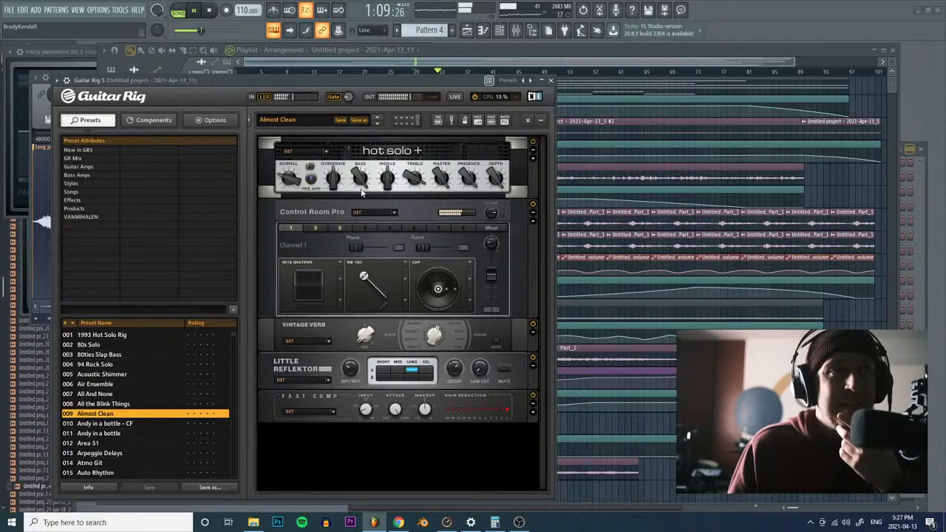
left_click(320, 227)
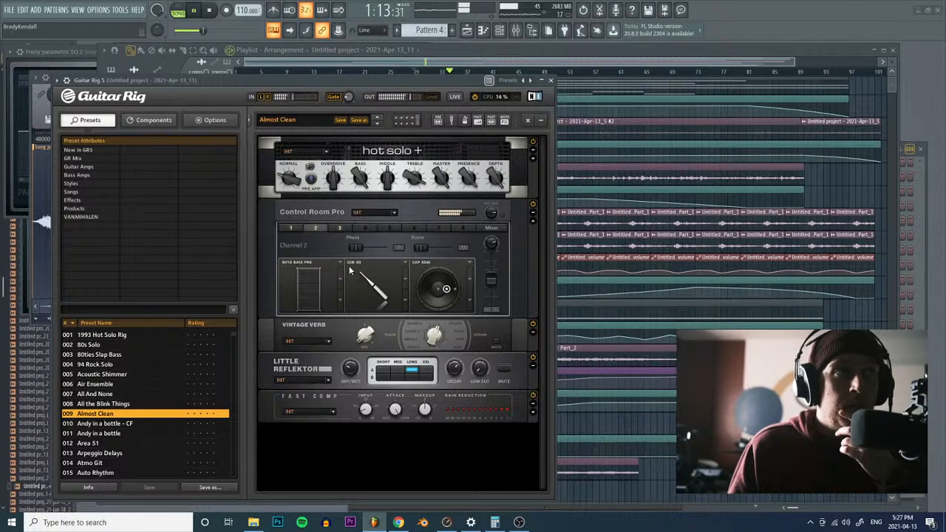
left_click(341, 300)
left_click(339, 285)
left_click(339, 285)
left_click(338, 285)
left_click(471, 282)
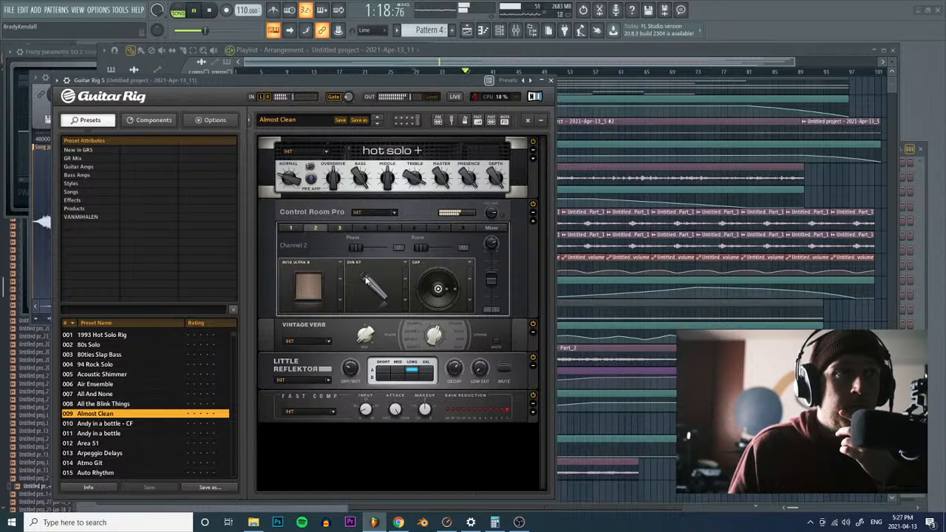
left_click(339, 228)
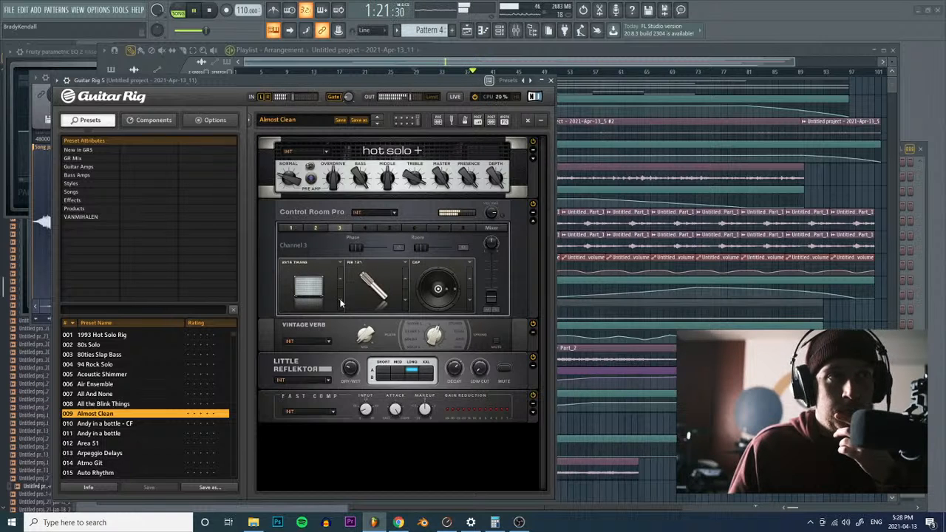
left_click(340, 303)
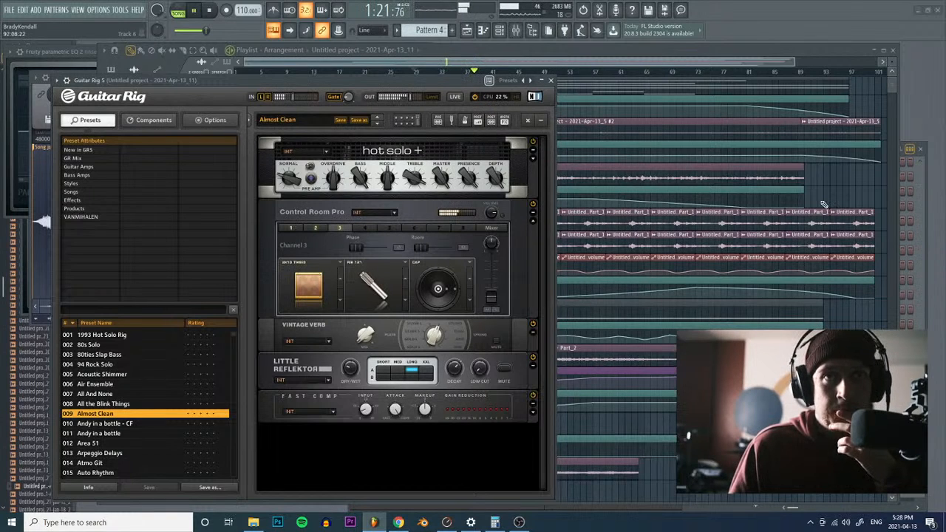
Step: Add Fruity parametric EQ 2 to mixer track 17's fourth slot, with a steep -18 dB low cut on band 1 and a low-mid dip
left_click(516, 35)
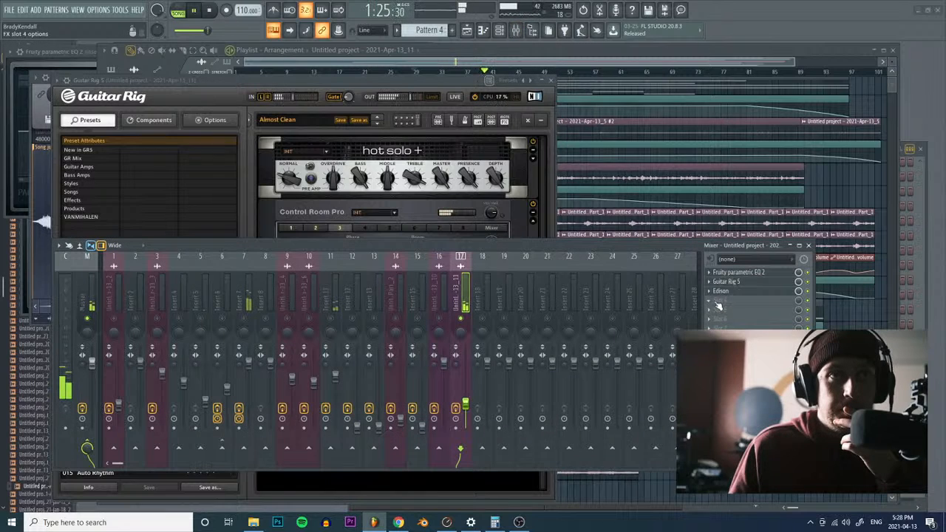
left_click(718, 306)
left_click(592, 330)
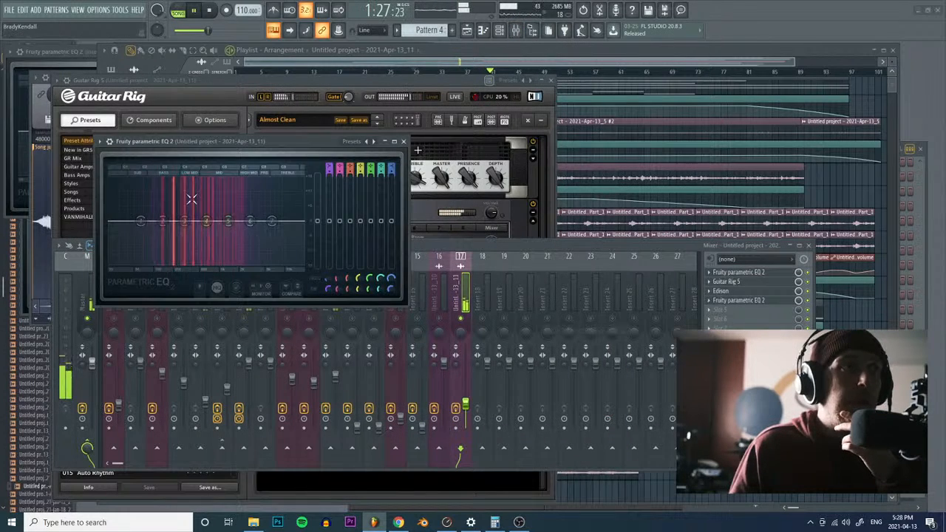
left_click_drag(207, 221, 209, 215)
left_click_drag(141, 222, 142, 259)
scroll(142, 258, "down", 5)
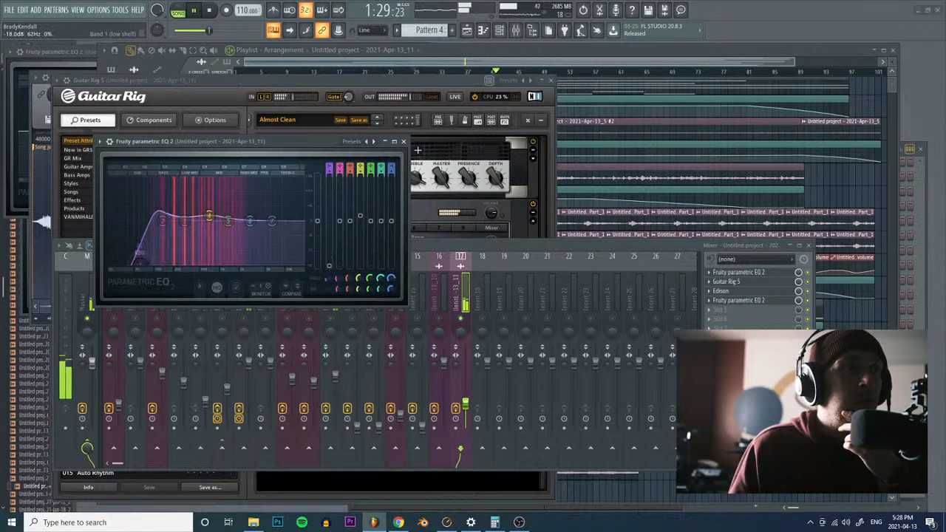
left_click_drag(182, 221, 160, 228)
Step: Unsolo mixer track 17 and play the full arrangement from about bar 28
right_click(460, 319)
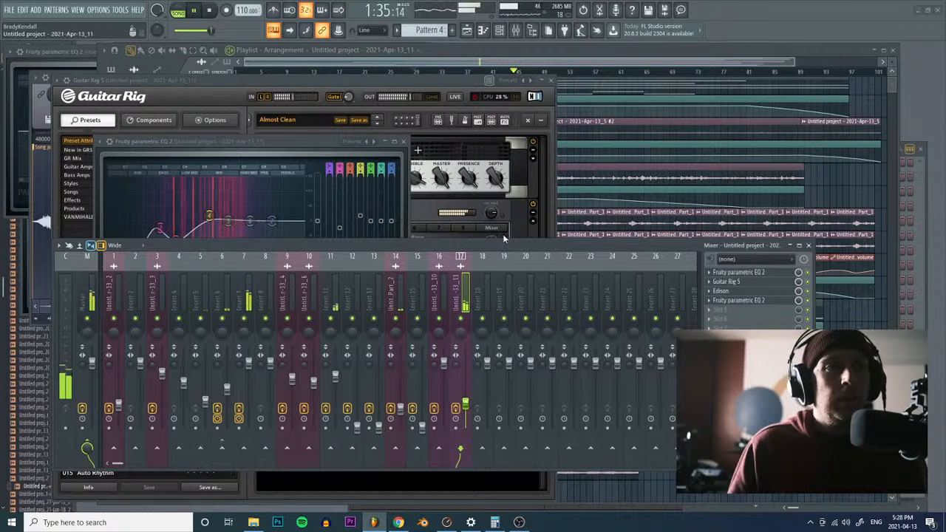
key("F5")
key("space")
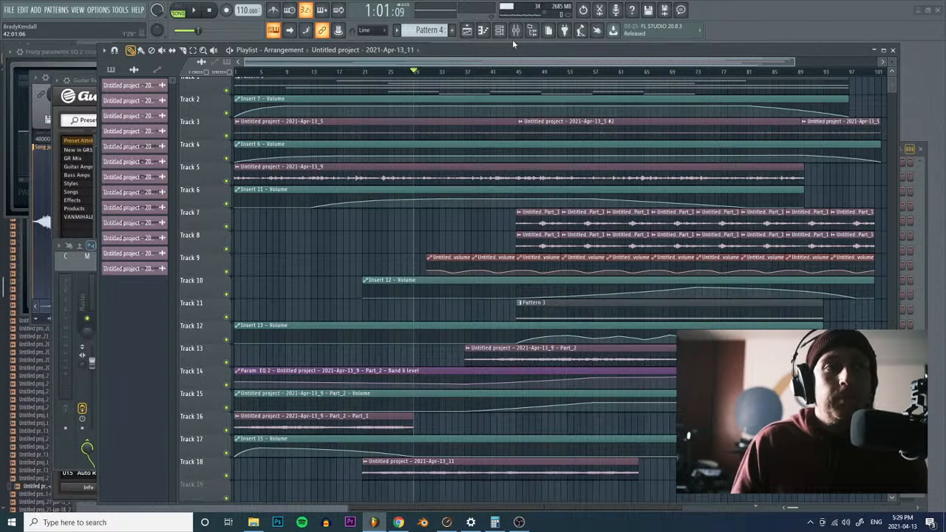
key("space")
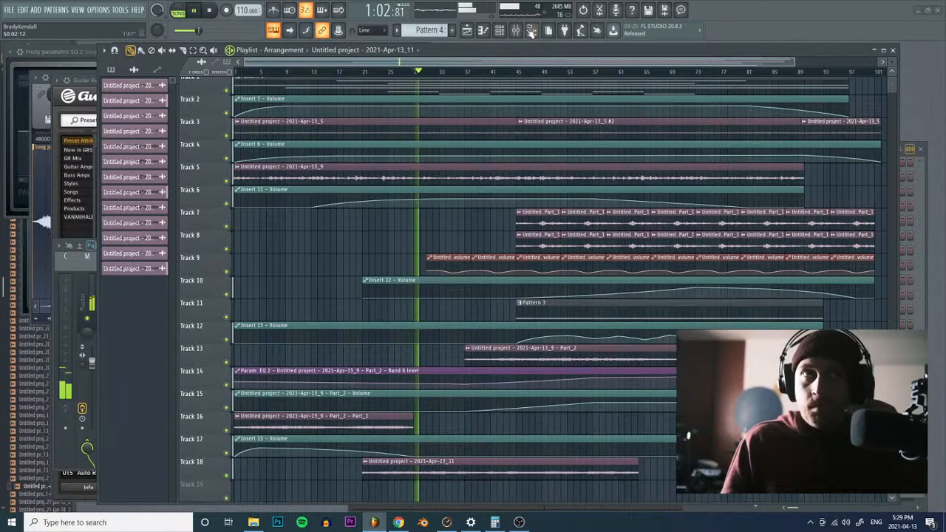
Step: Create a volume automation clip for mixer track 17 and add points at bars 21 and 29 for a rising fade-in
left_click(515, 30)
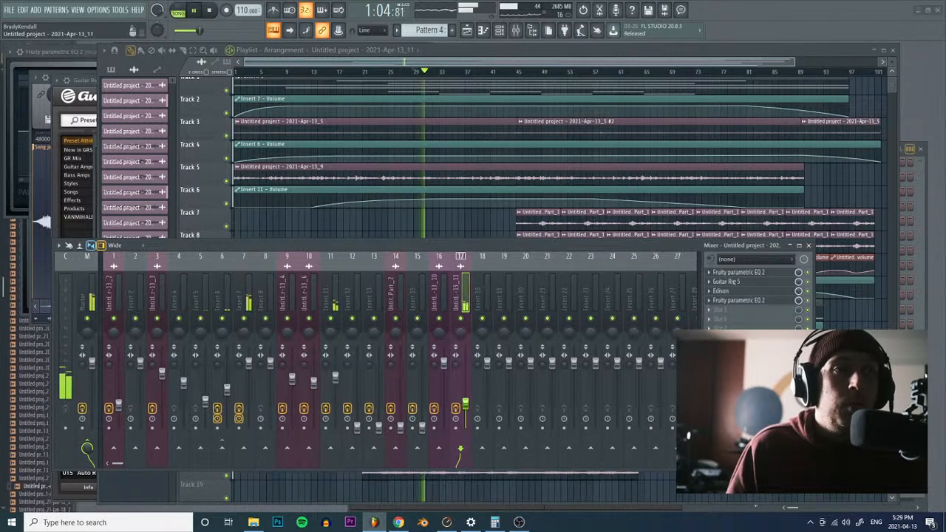
right_click(467, 404)
left_click(499, 427)
left_click(500, 107)
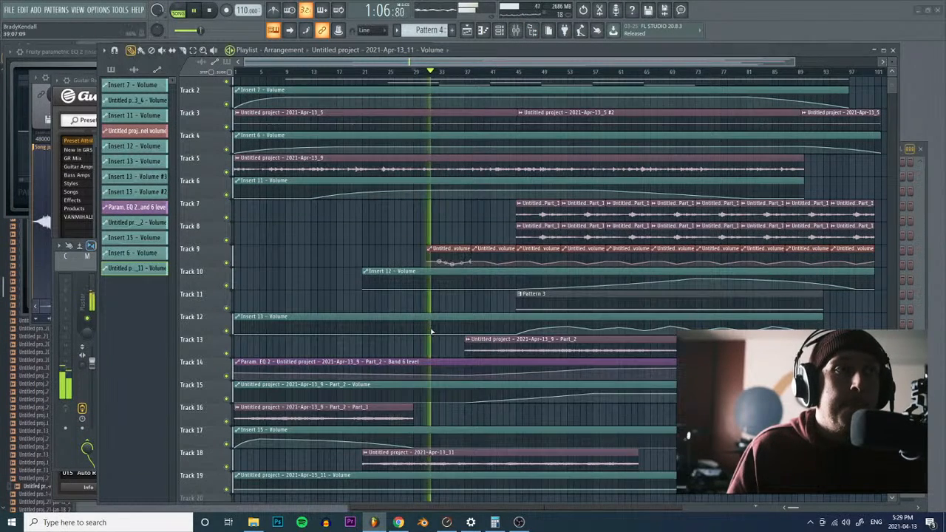
right_click(413, 491)
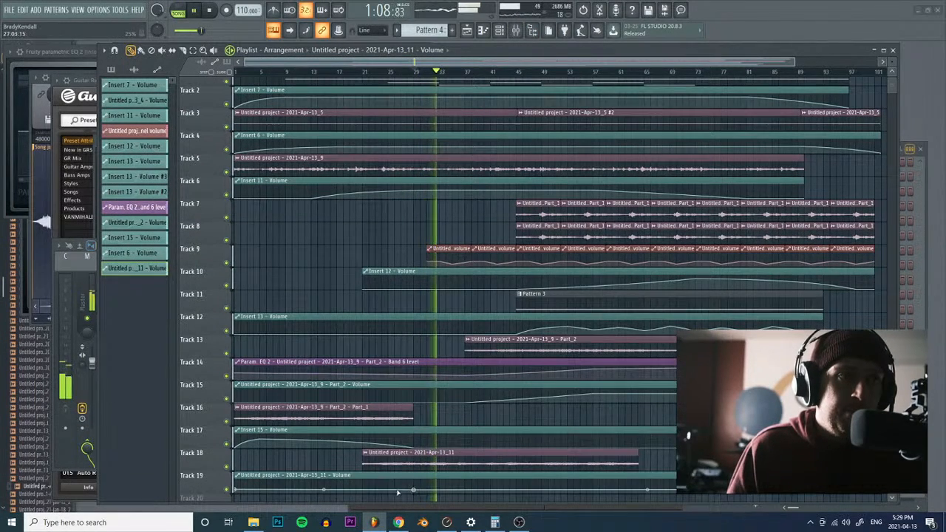
right_click(363, 493)
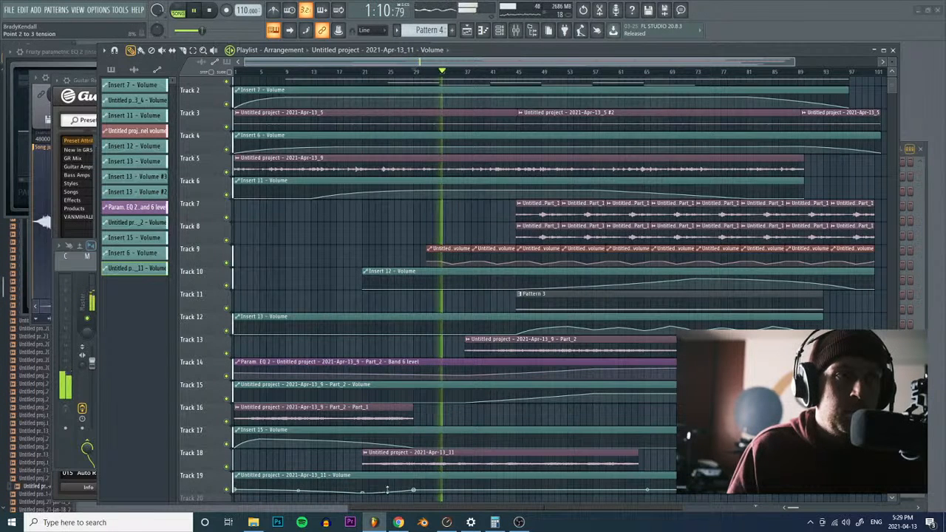
Step: Slice Track 19's volume automation clip at bar 21 and delete the section before it, stopping playback after listening
left_click(357, 71)
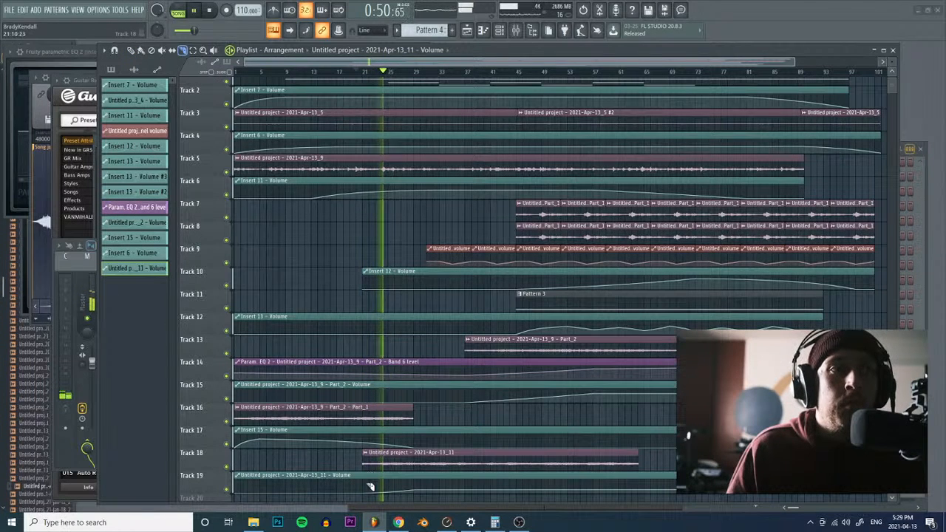
left_click_drag(363, 498, 364, 468)
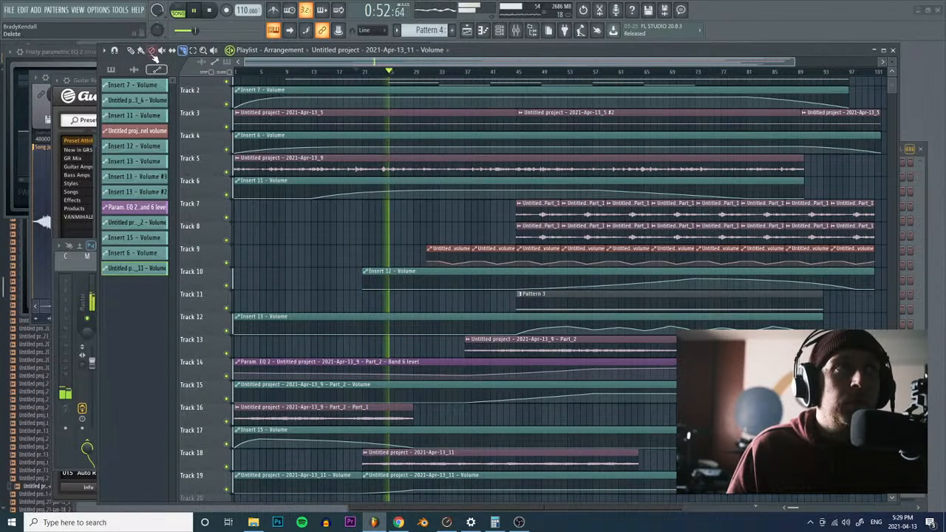
right_click(337, 473)
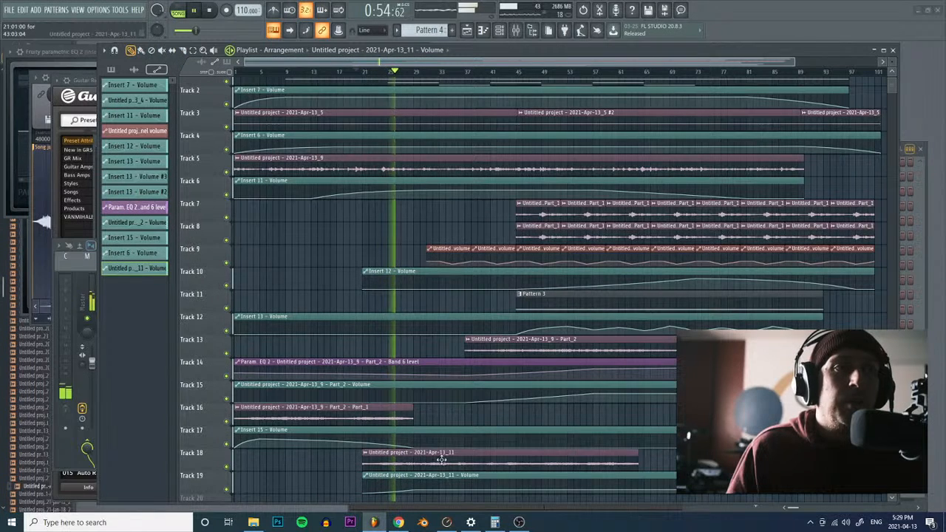
key("space")
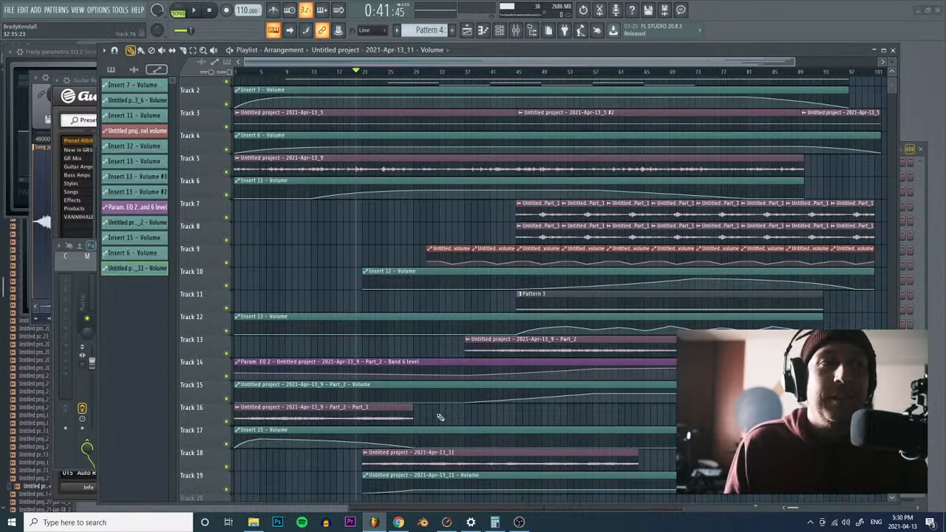
Step: Add points near bars 33 and 37 to Track 19's volume automation, with the bar 33 point at 14%
right_click(440, 495)
left_click(442, 495)
left_click_drag(441, 494, 442, 492)
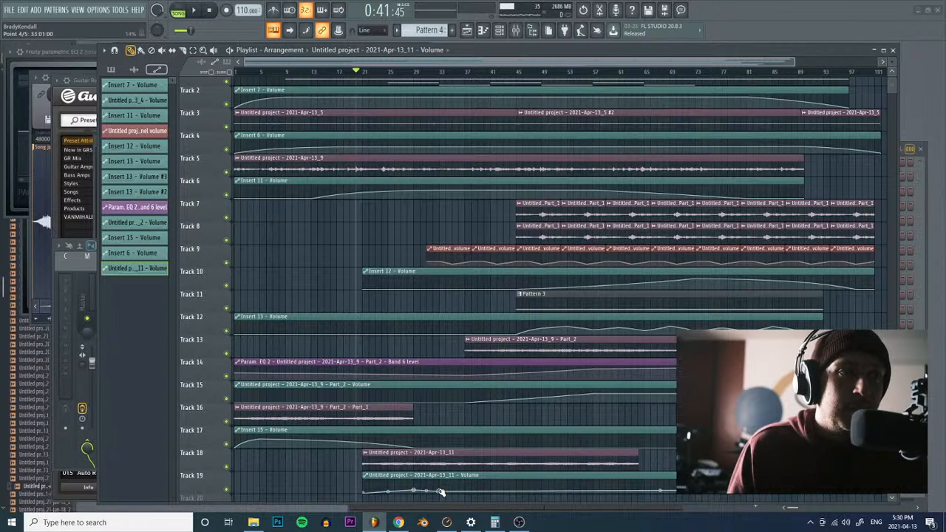
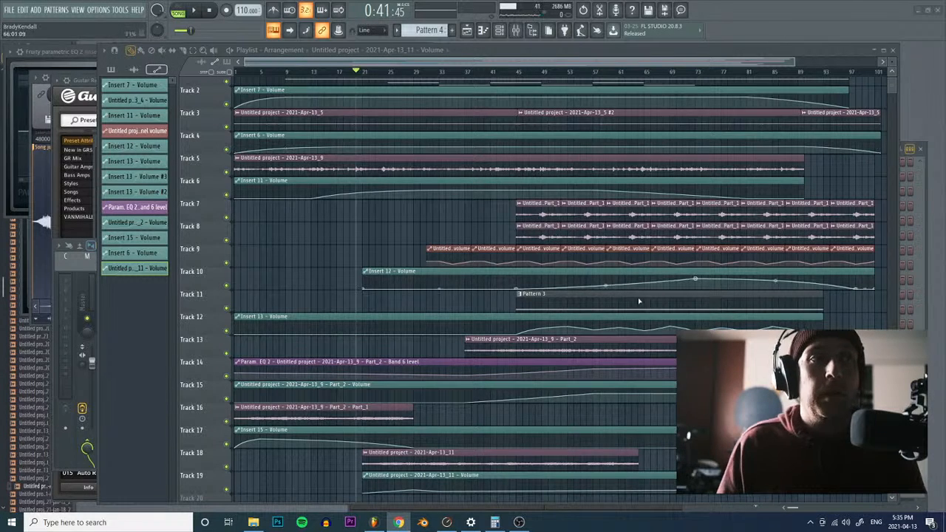
left_click(464, 490)
Step: Place another copy of the recorded audio clip directly after the existing one on Track 18
left_click(511, 460)
left_click(647, 463)
left_click_drag(674, 458, 669, 458)
Step: Adjust the bar 37 volume point on Track 19 and add points every four bars from 41 to 61, with bar 41 at 14%
left_click_drag(466, 489, 467, 490)
right_click(490, 492)
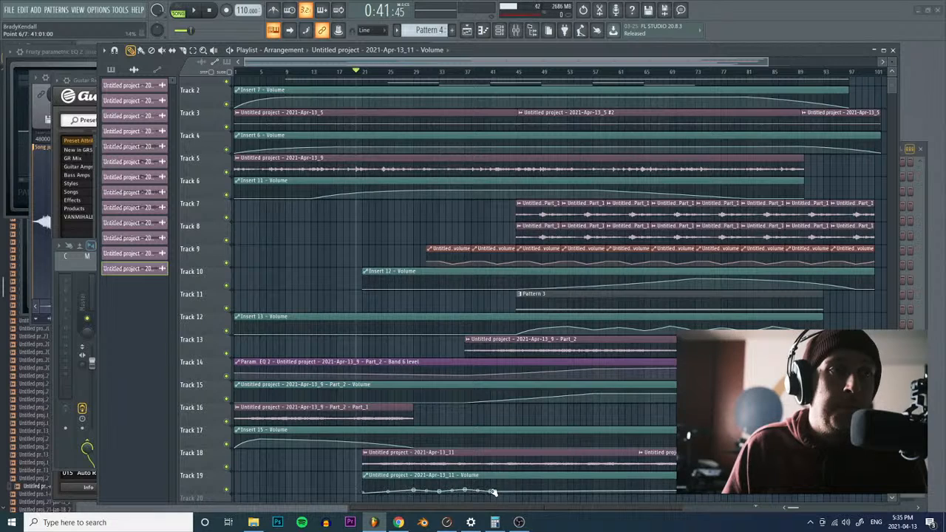
right_click(517, 489)
right_click(541, 490)
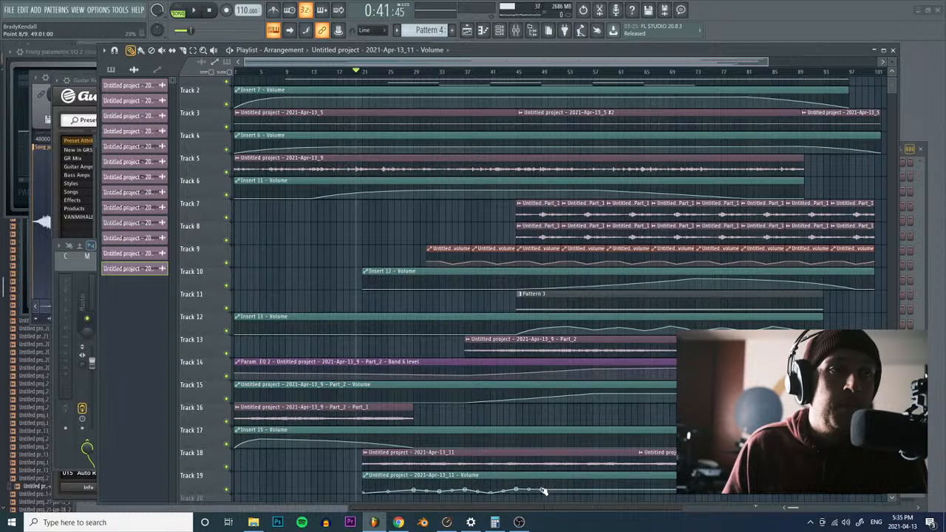
right_click(567, 490)
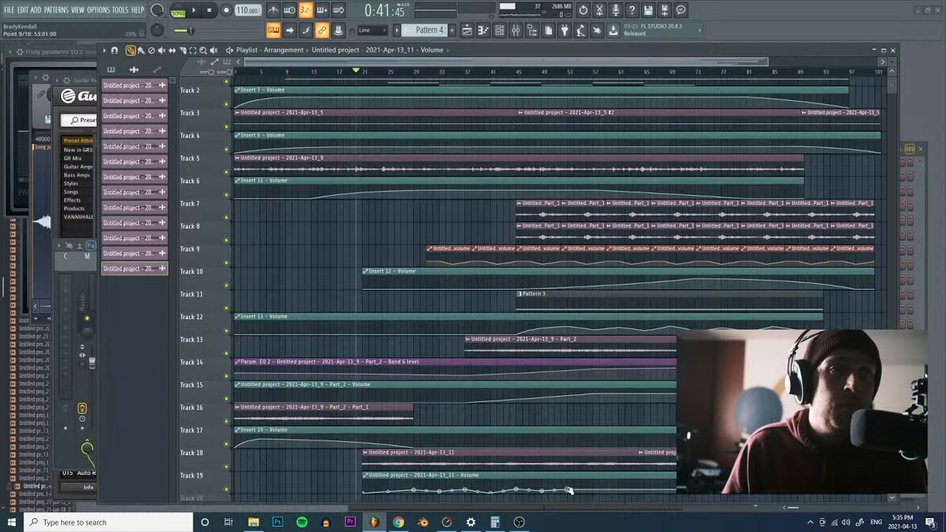
right_click(592, 490)
right_click(618, 489)
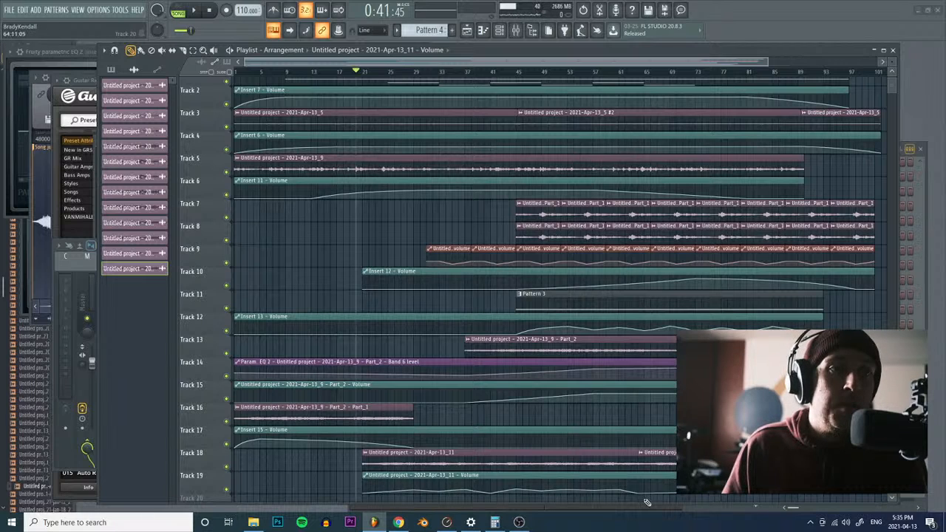
Step: Play the arrangement and cut two deep, narrow notches with bands 5 and 6 of mixer track 17's second Fruity parametric EQ 2
key("space")
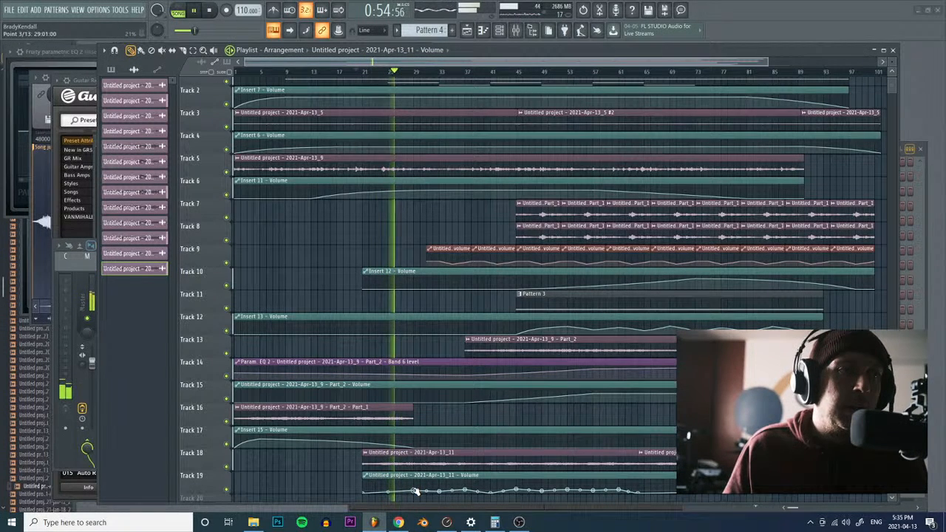
key("F6")
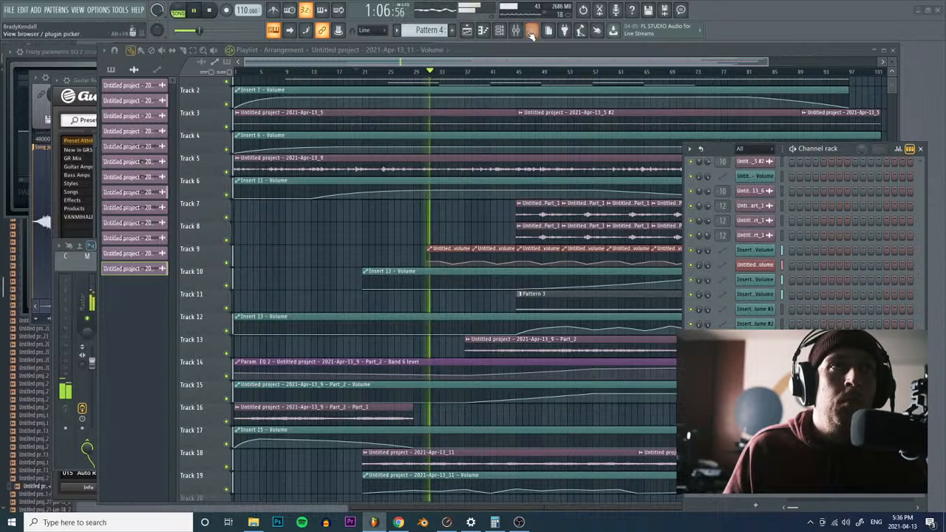
key("F9")
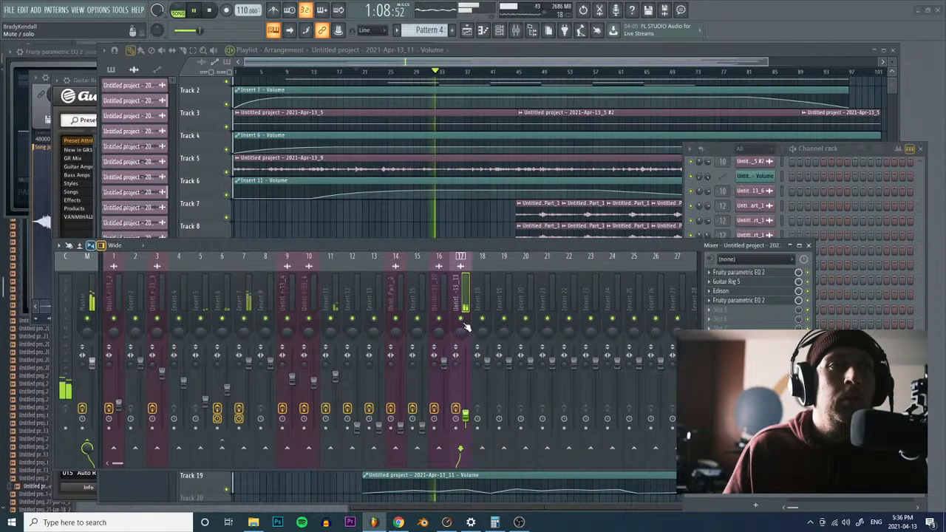
left_click(764, 302)
left_click_drag(231, 220, 219, 252)
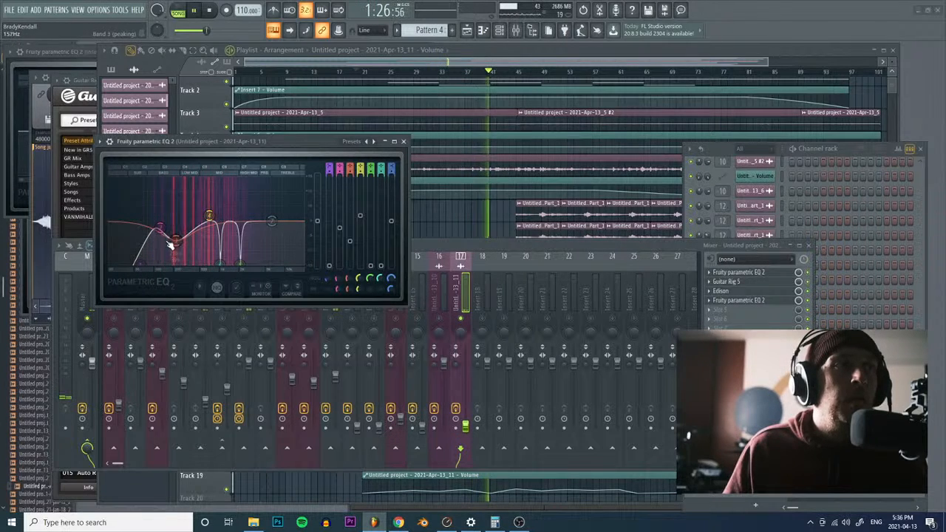
Step: Add a Pitch Pedal ahead of the Hot Solo+ amp in mixer track 17's Guitar Rig 5 rack
left_click(737, 285)
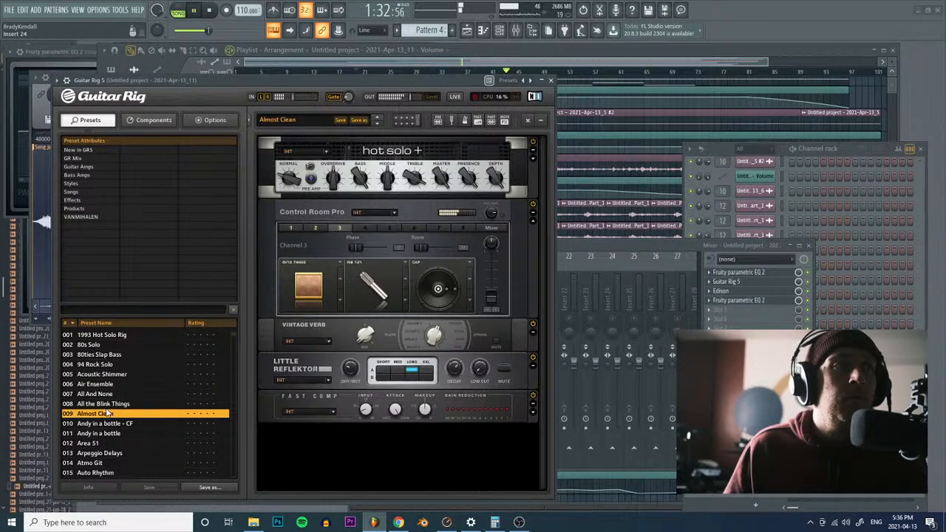
left_click(140, 121)
scroll(144, 413, "down", 5)
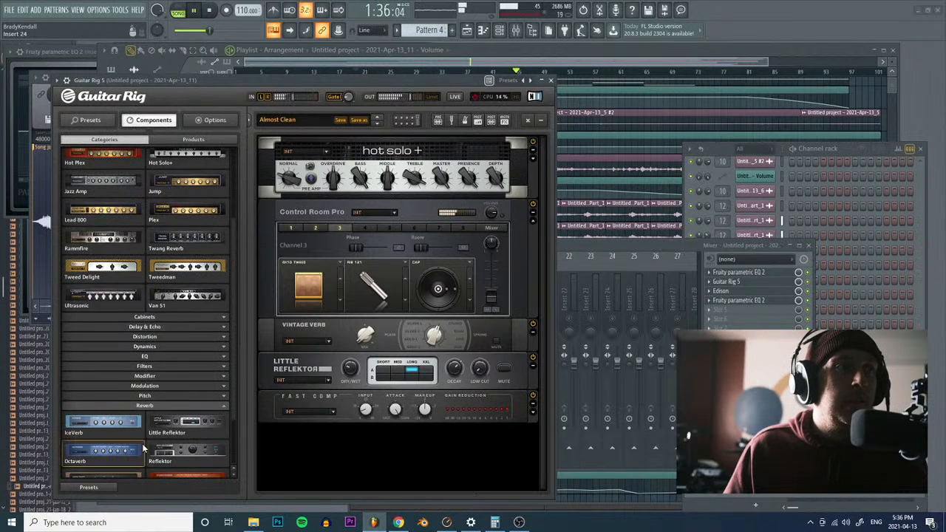
left_click(144, 405)
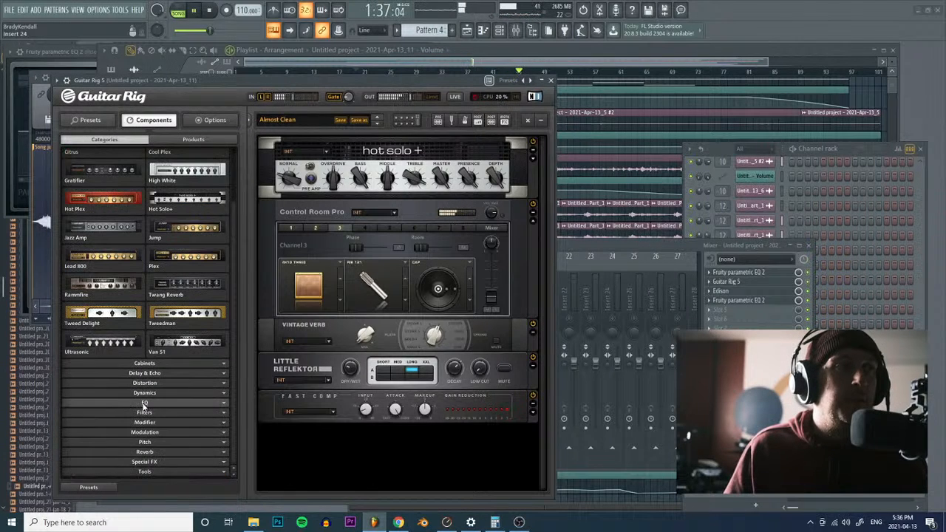
left_click(144, 442)
left_click_drag(89, 430, 321, 148)
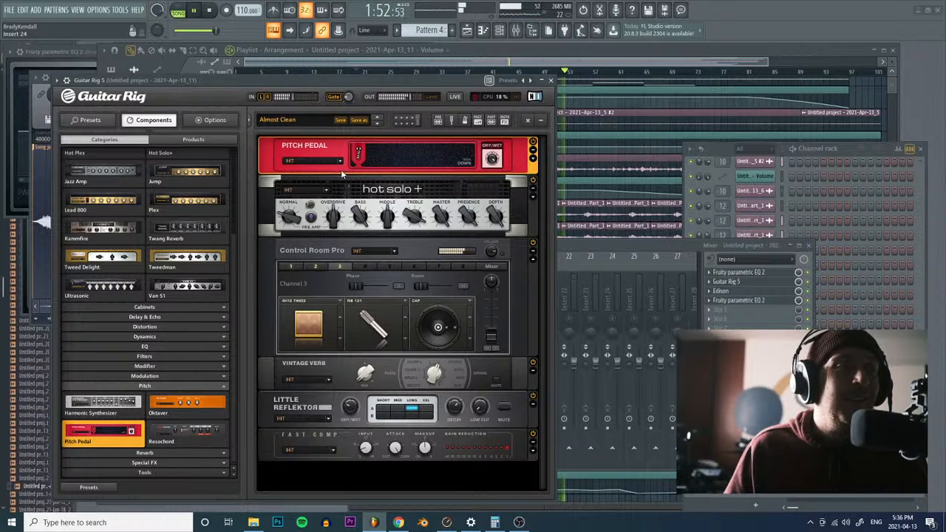
Step: Load the Harmony +Oct/-Oct preset on the Pitch Pedal, move its pedal fully up and set its wet level to 59.5%
left_click(339, 163)
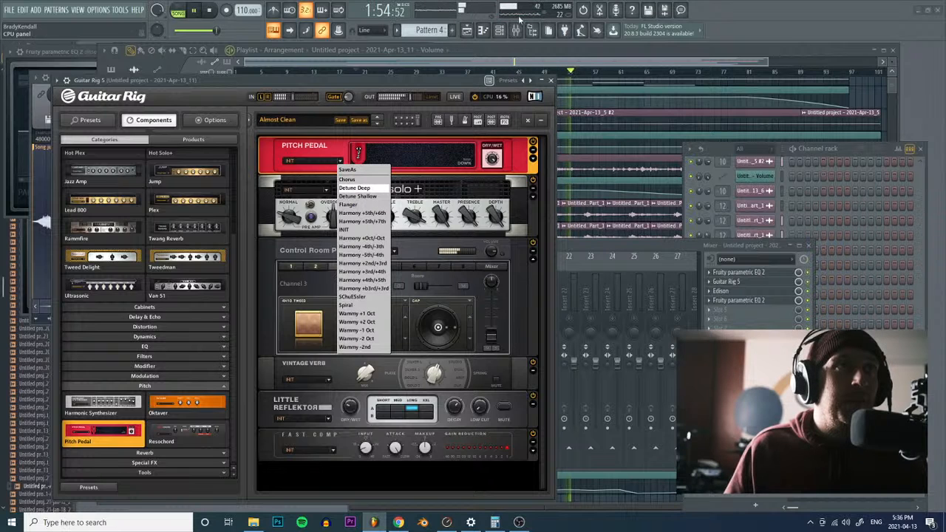
left_click(357, 237)
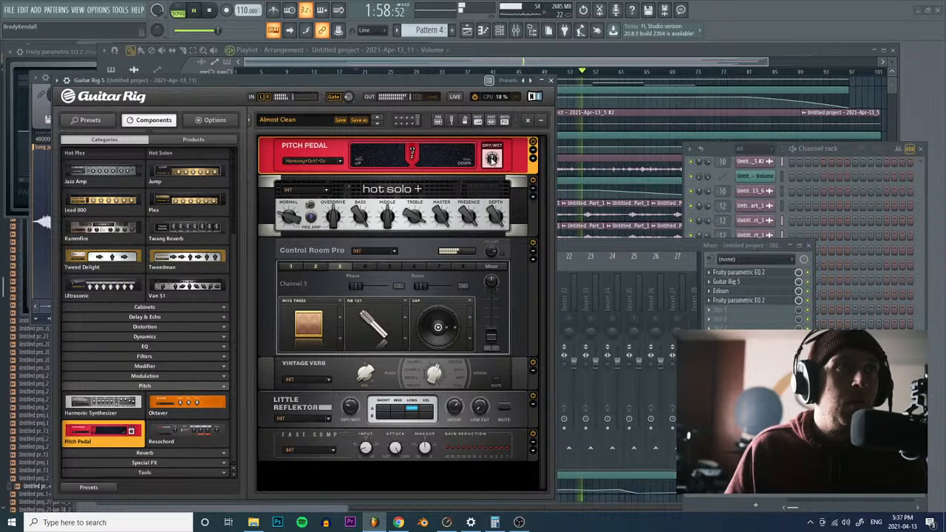
left_click_drag(414, 155, 307, 167)
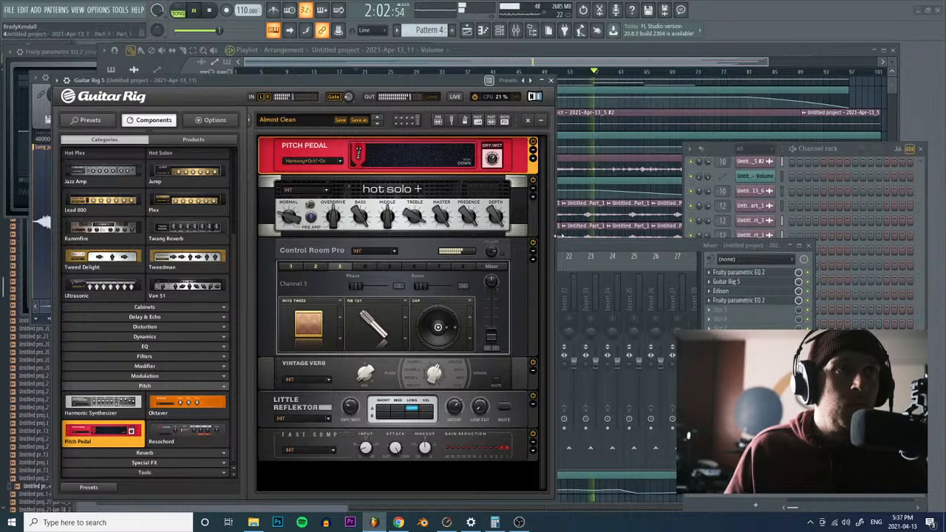
key("F9")
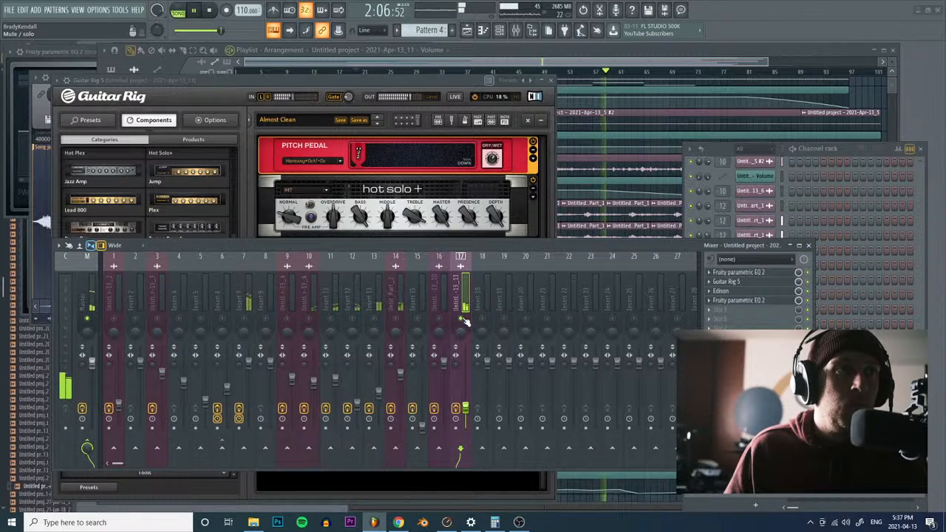
left_click(495, 135)
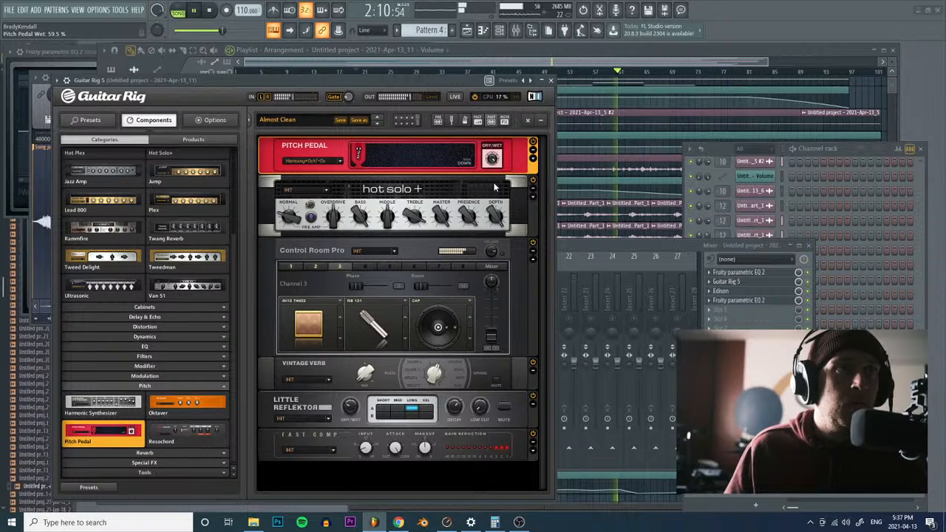
Step: In track 17's second Fruity parametric EQ 2, lower the band 1 low-cut frequency and shift band 2 lower in frequency and higher in level
left_click(739, 300)
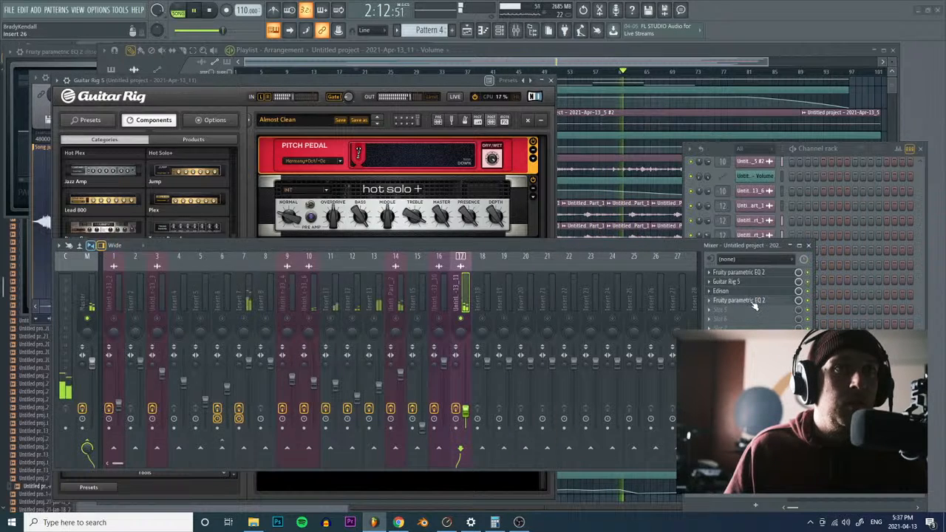
left_click_drag(141, 264, 127, 264)
left_click_drag(159, 225, 153, 215)
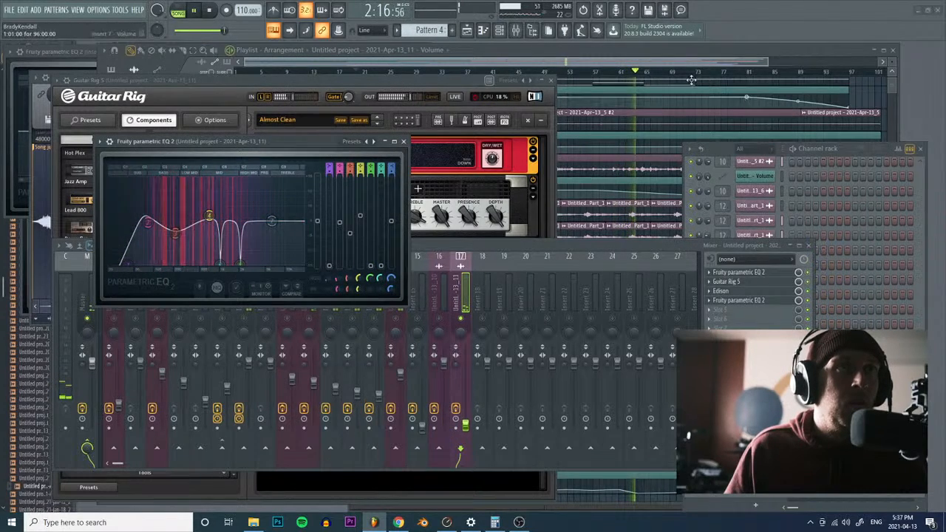
Step: Slice Track 19's volume automation clip at bar 64, delete the remainder and place a copy of the first part there
left_click(667, 59)
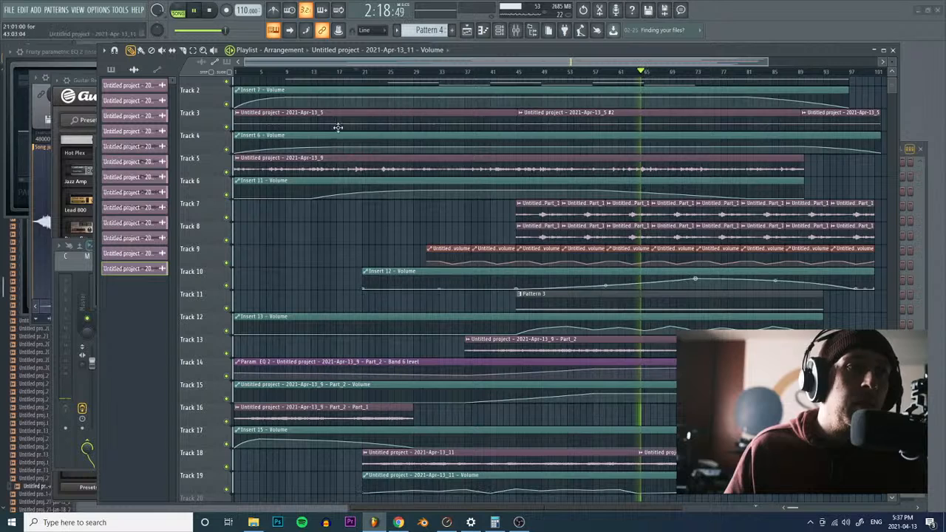
left_click(183, 51)
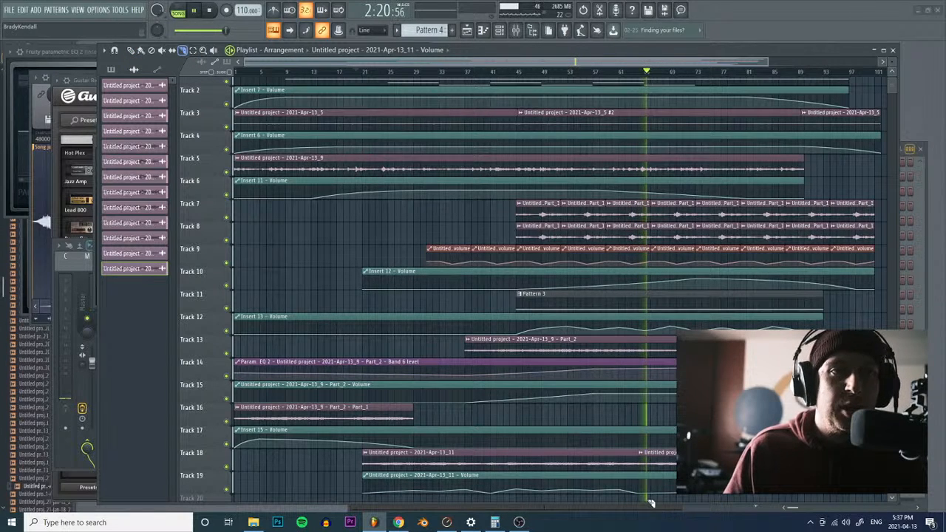
key("p")
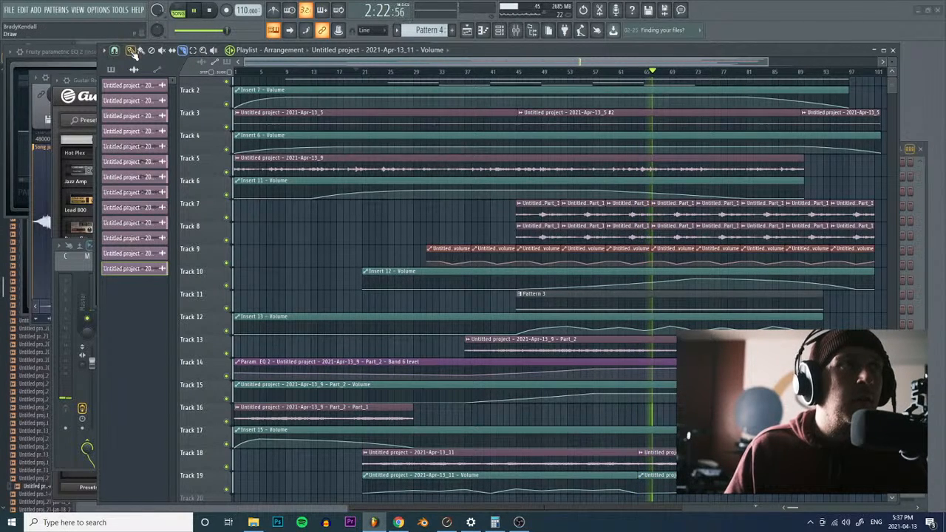
right_click(671, 478)
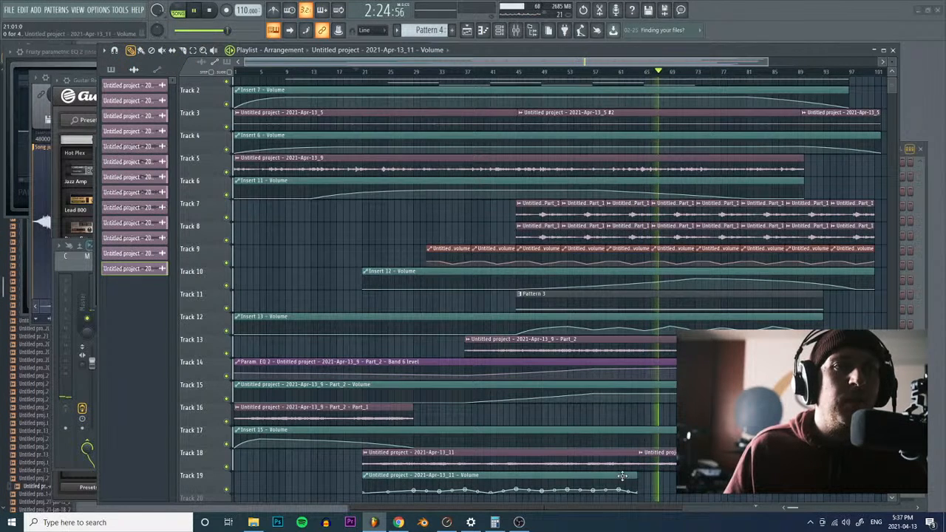
left_click(623, 476)
left_click(640, 480)
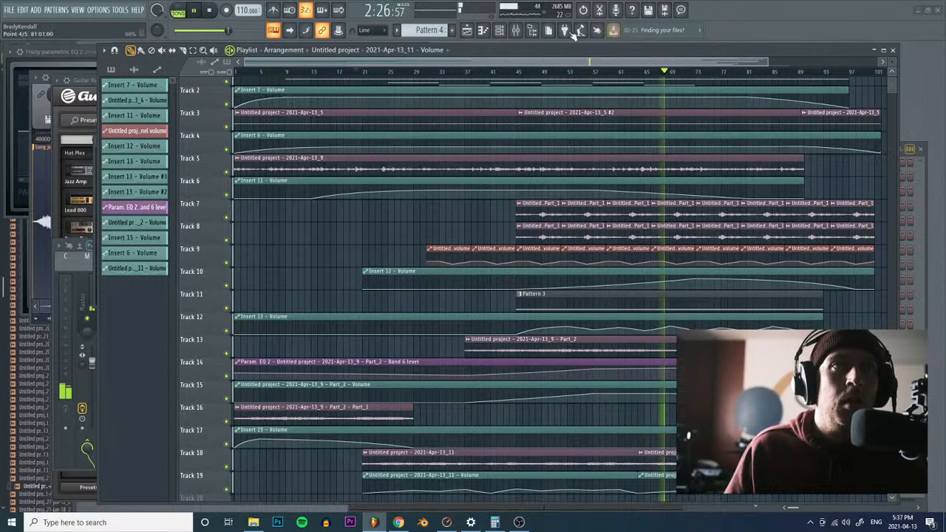
Step: Save the project and create a channel volume automation clip on Track 20 for the Untitled project - 2021-Apr-13_11 audio
left_click(517, 31)
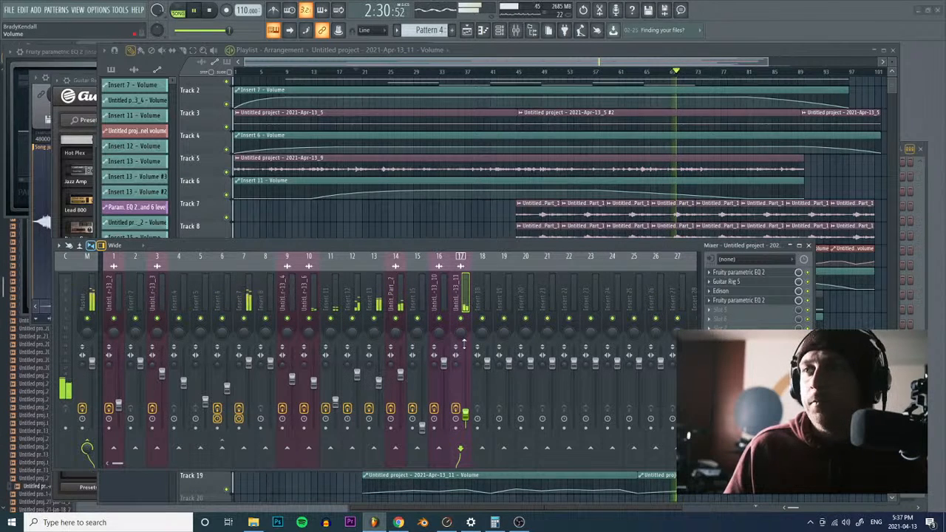
key("ctrl+s")
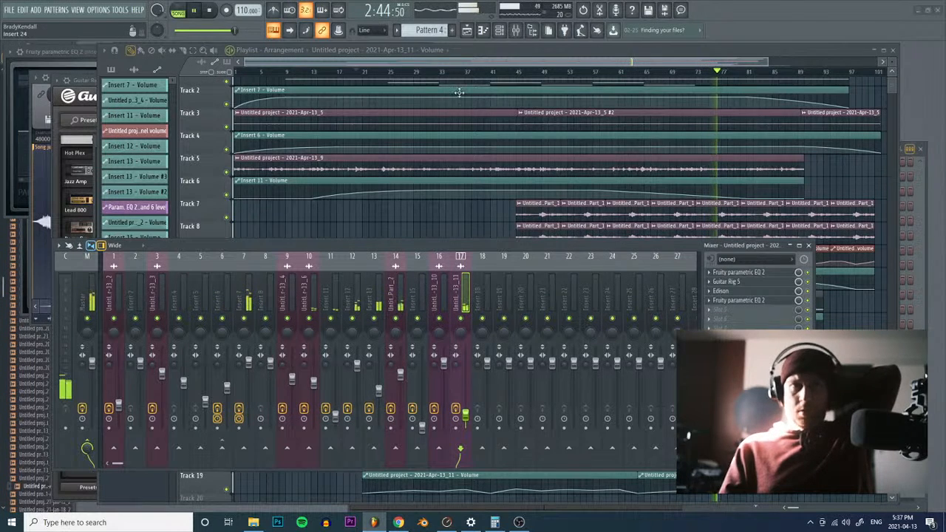
left_click(500, 29)
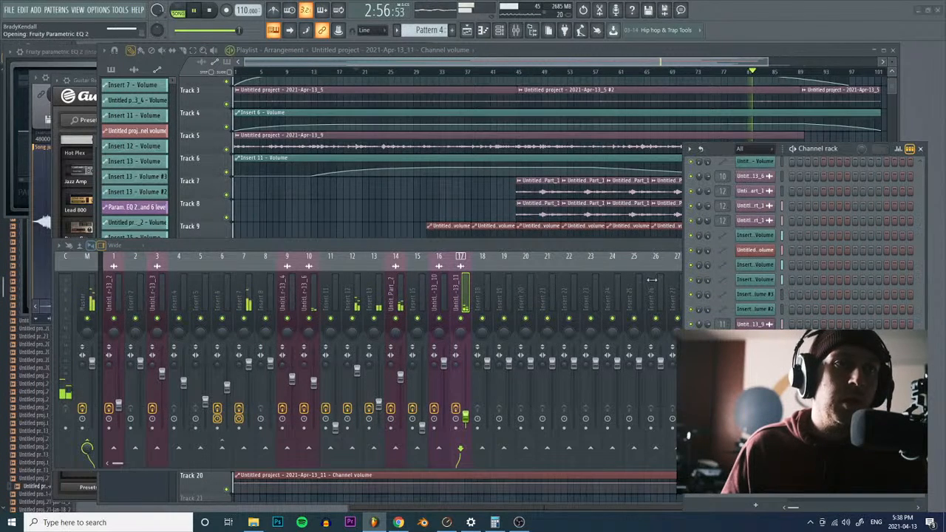
left_click(556, 55)
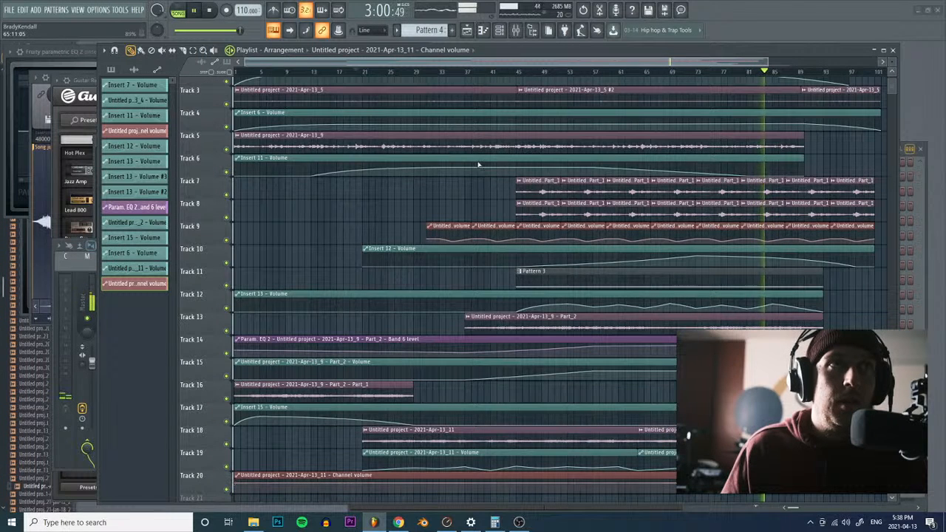
Step: Add points at bars 64 and 21 to Track 20's channel volume automation, with bar 21 at 0%, and lower the starting point to the bottom
key("F6")
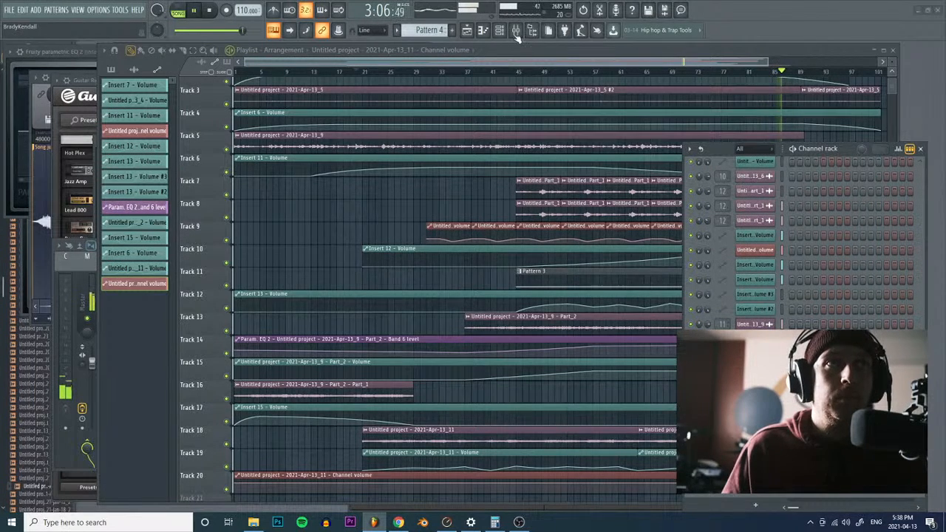
key("F9")
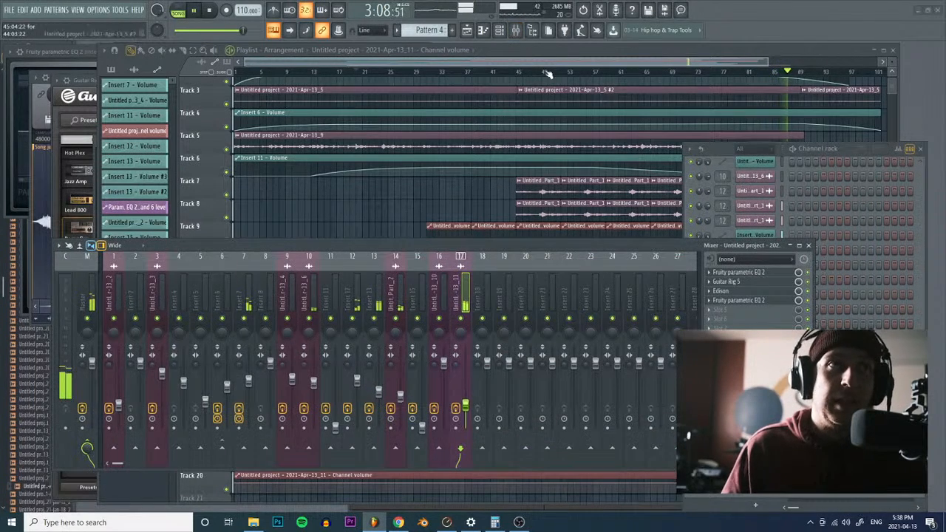
key("F5")
right_click(640, 484)
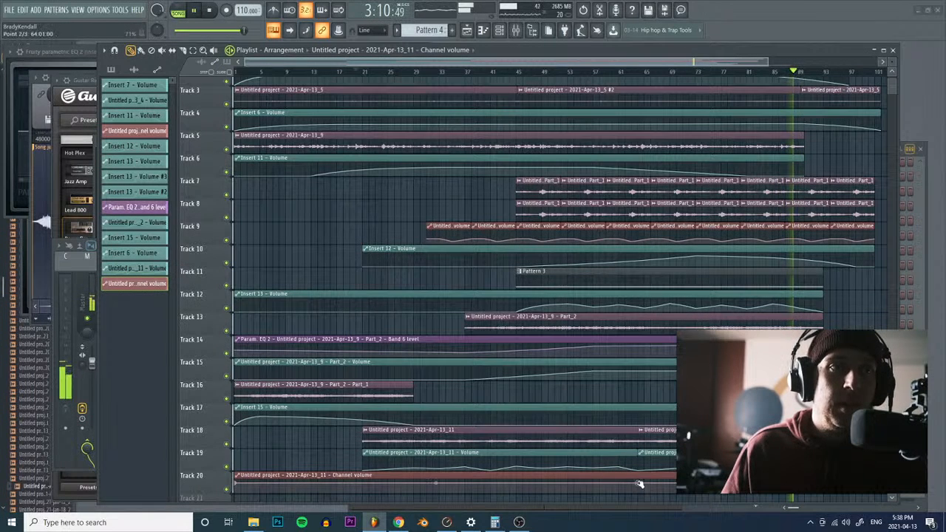
right_click(363, 494)
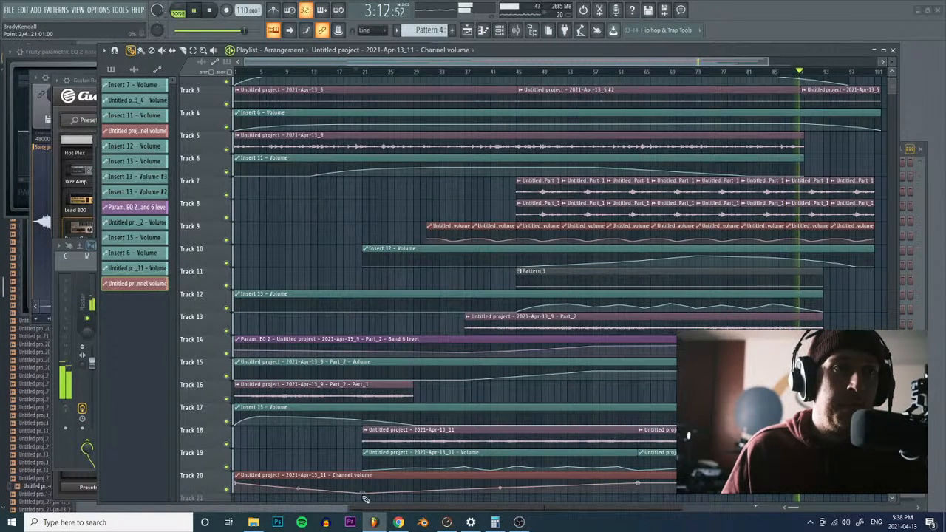
left_click_drag(236, 483, 235, 494)
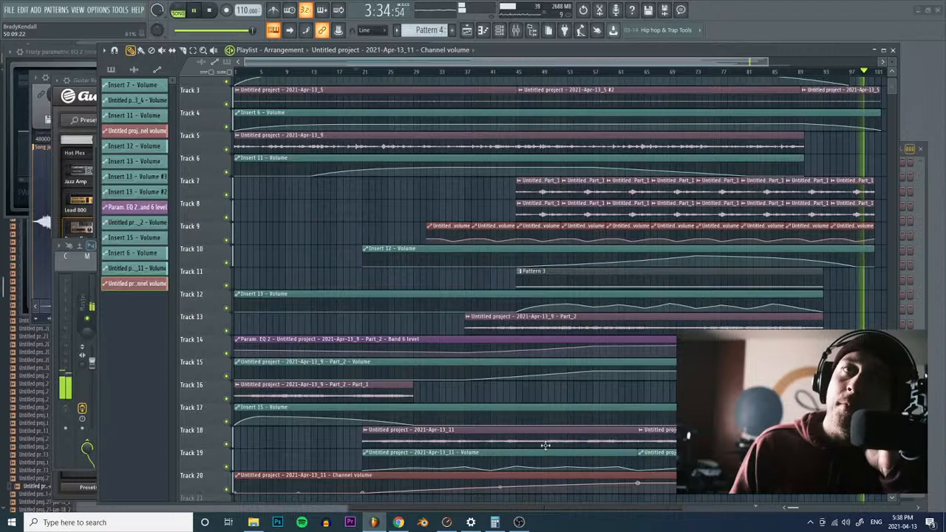
Step: Trim Track 18's audio to bar 101 and the automation on Tracks 19 and 20 to bar 102, fading Track 20 down near the end
scroll(656, 97, "down", 7)
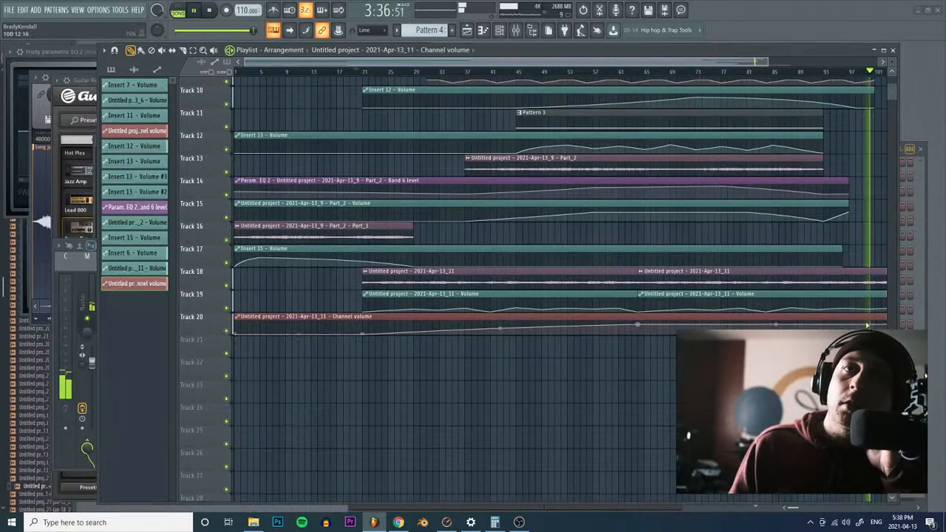
left_click_drag(594, 57, 561, 57)
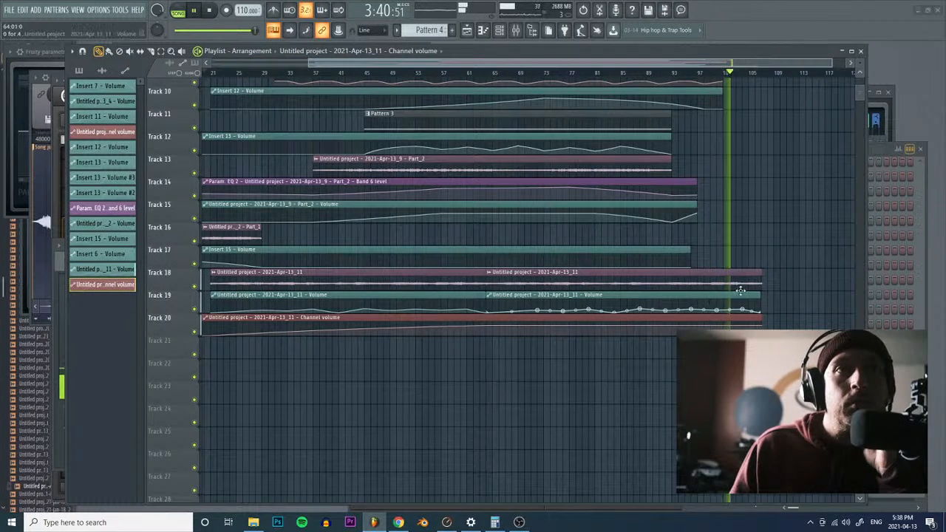
left_click_drag(760, 277, 720, 282)
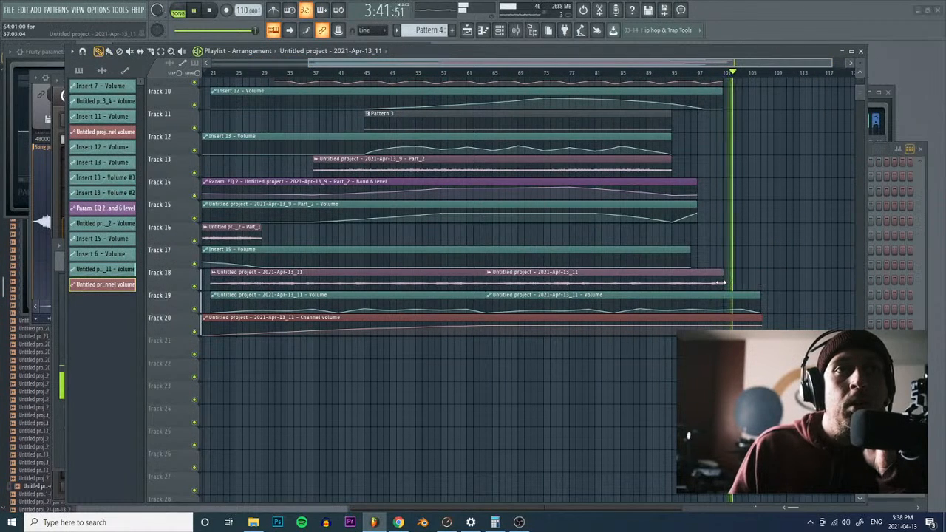
right_click(723, 327)
left_click_drag(761, 326, 730, 333)
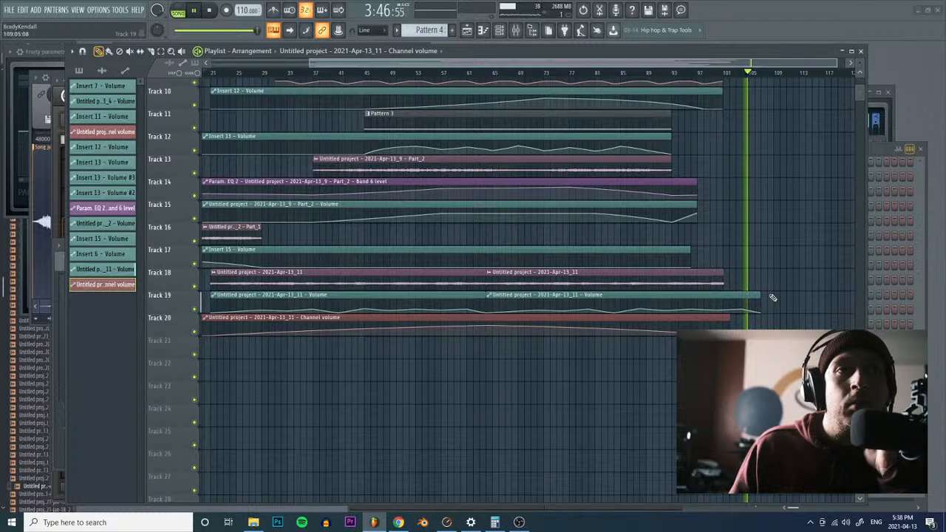
left_click_drag(759, 295, 730, 298)
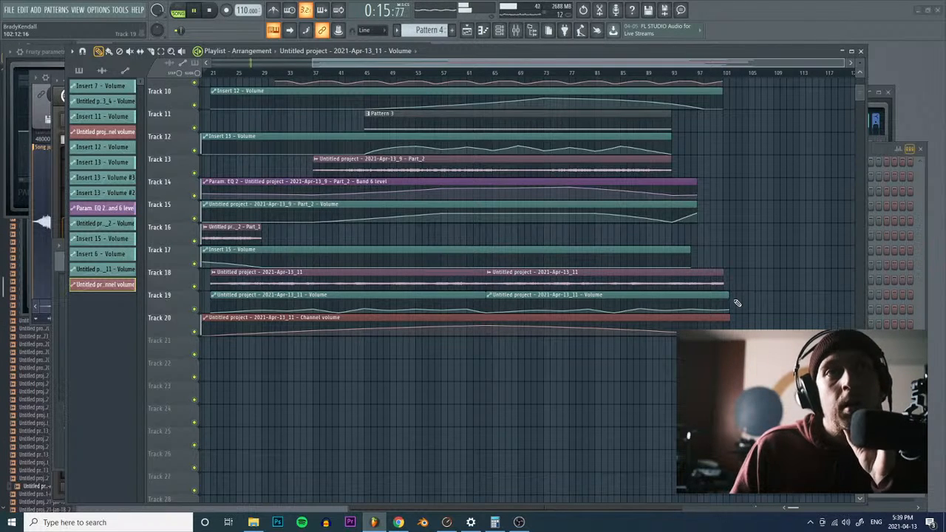
Step: Play back the full arrangement with all tracks in view and save the project
scroll(705, 254, "up", 3)
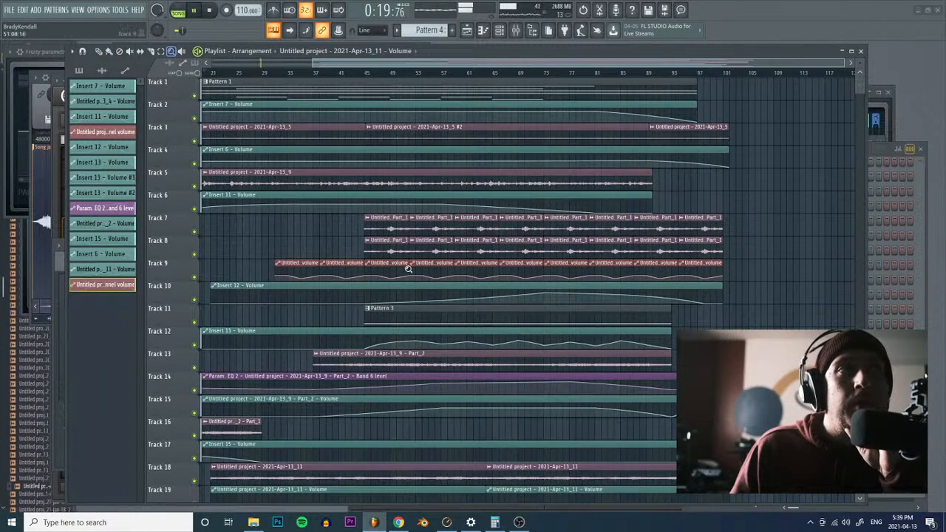
right_click(408, 269)
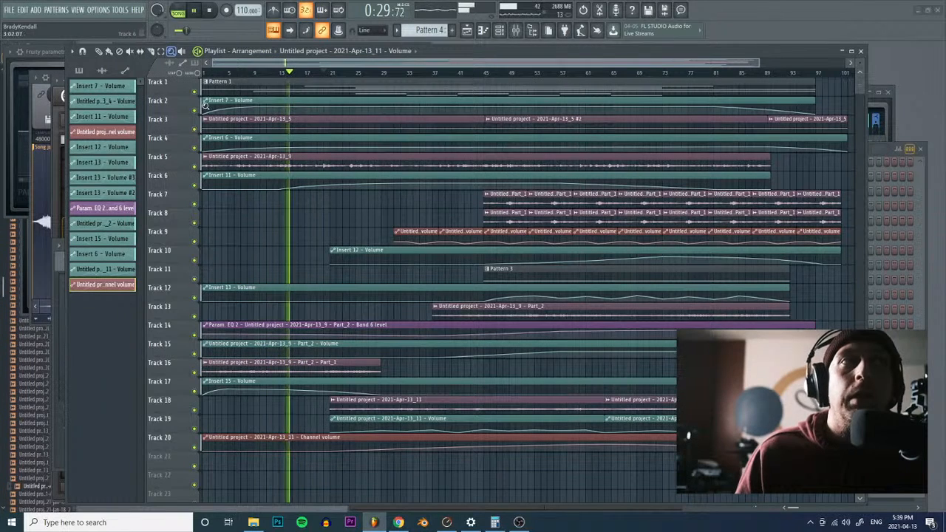
left_click(99, 52)
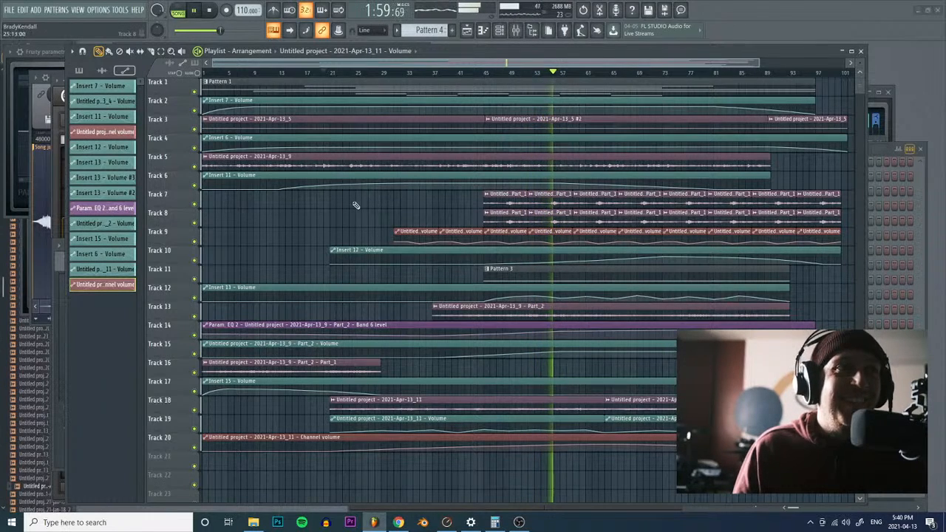
key("ctrl+s")
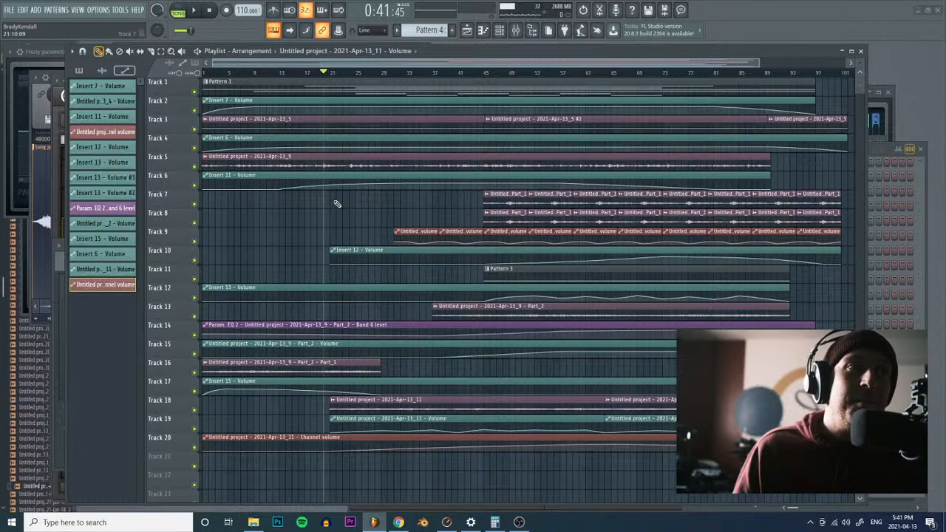
left_click(509, 197)
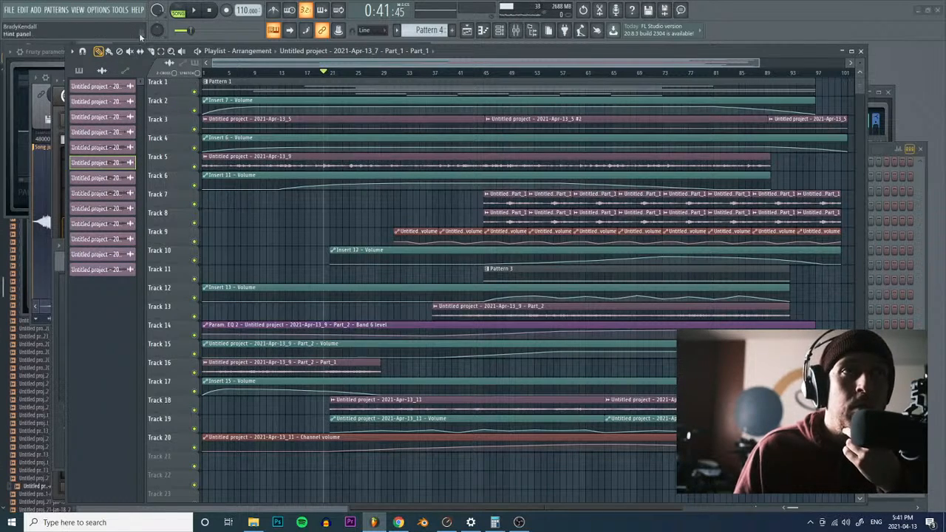
Step: Start playback of the arrangement from the beginning and check the project's working-time information
left_click(195, 10)
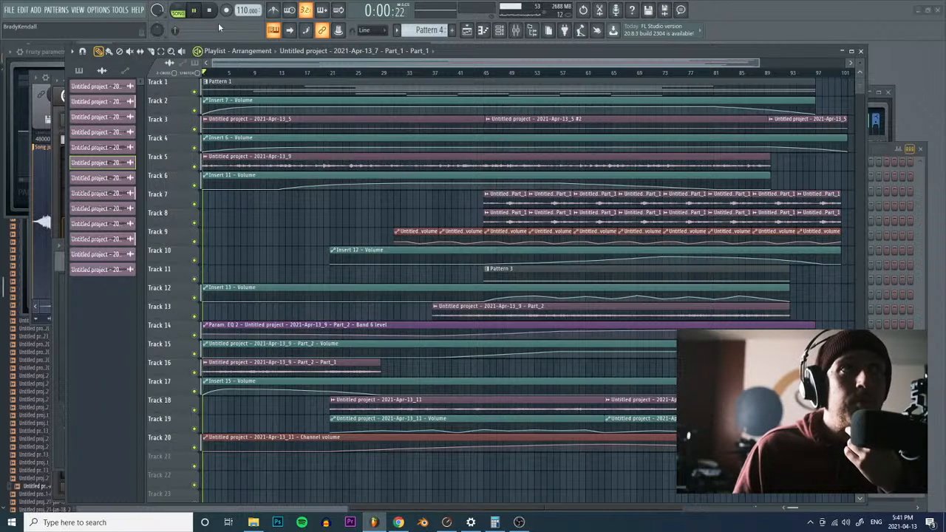
left_click(681, 9)
left_click(681, 9)
left_click(681, 10)
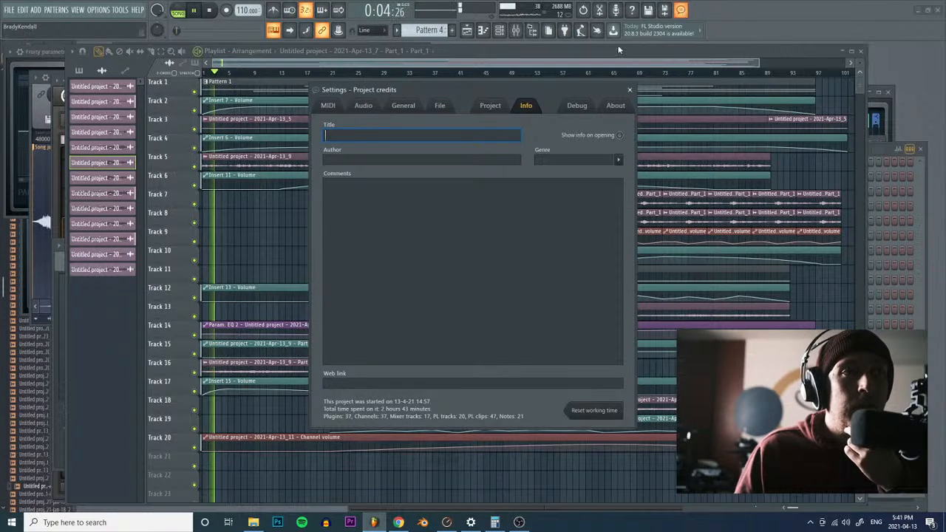
left_click(629, 89)
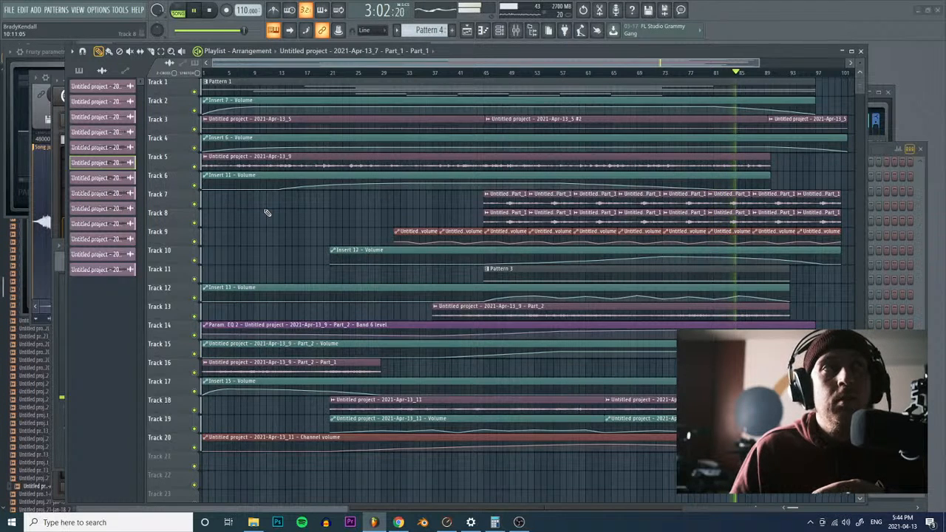
Step: Start saving the project under a new name and browse to FL Studio 11's Data > Projects folder on Windows8_1 (F:)
left_click(10, 9)
left_click(22, 65)
scroll(109, 331, "down", 3)
left_click(111, 325)
double_click(191, 169)
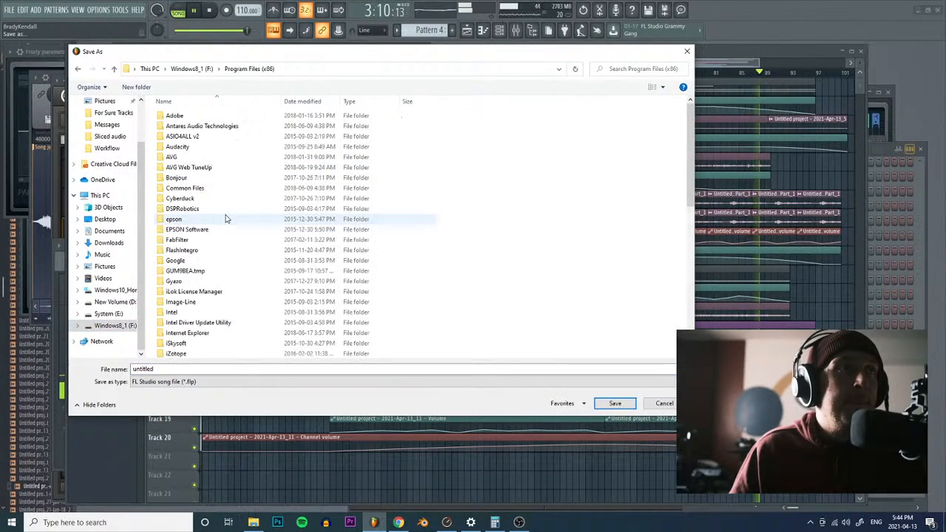
double_click(201, 302)
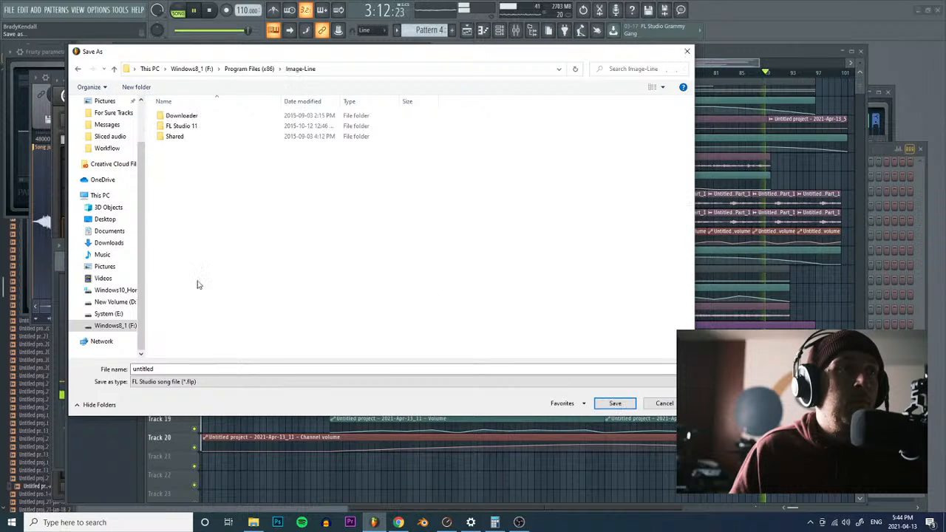
double_click(197, 131)
double_click(188, 127)
double_click(188, 127)
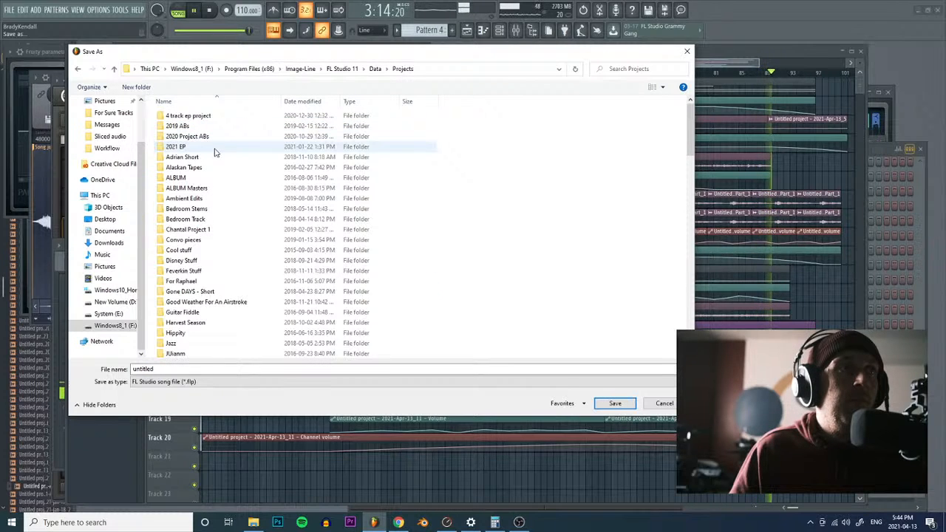
Step: Create a new folder named Livestream Tracks in the Projects folder
right_click(499, 177)
mouse_move(480, 271)
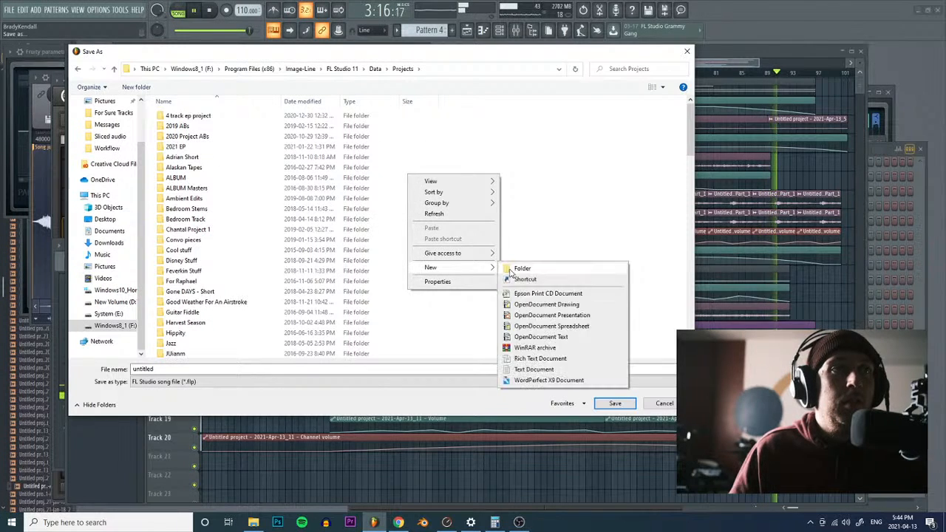
left_click(511, 272)
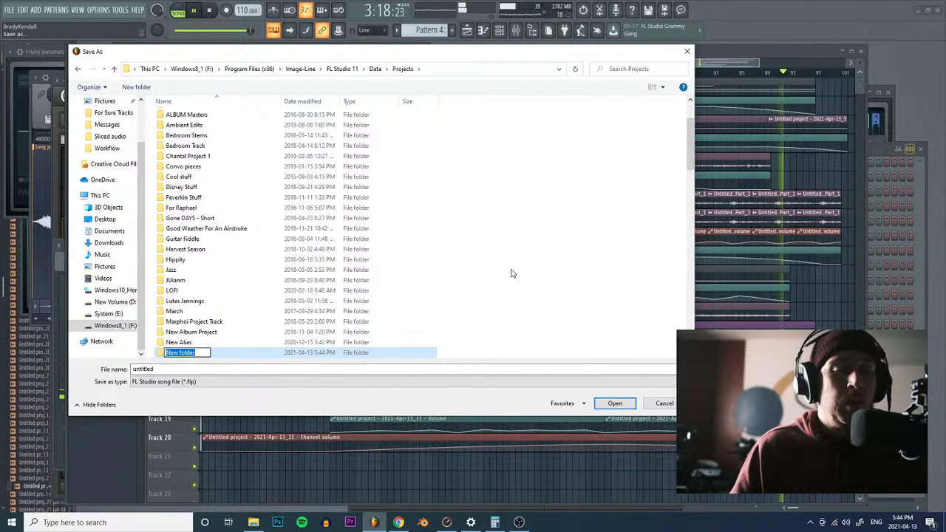
type("Livestrea")
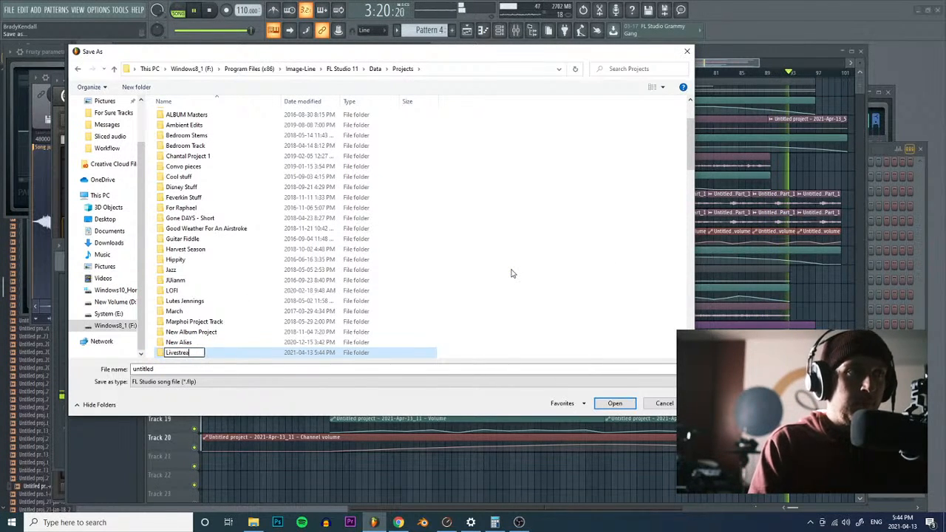
type("m Tracks")
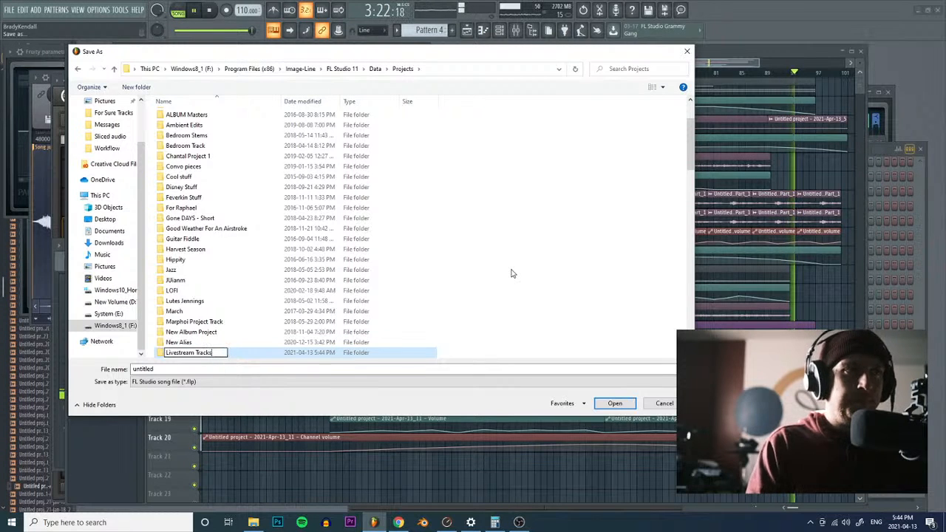
key("Return")
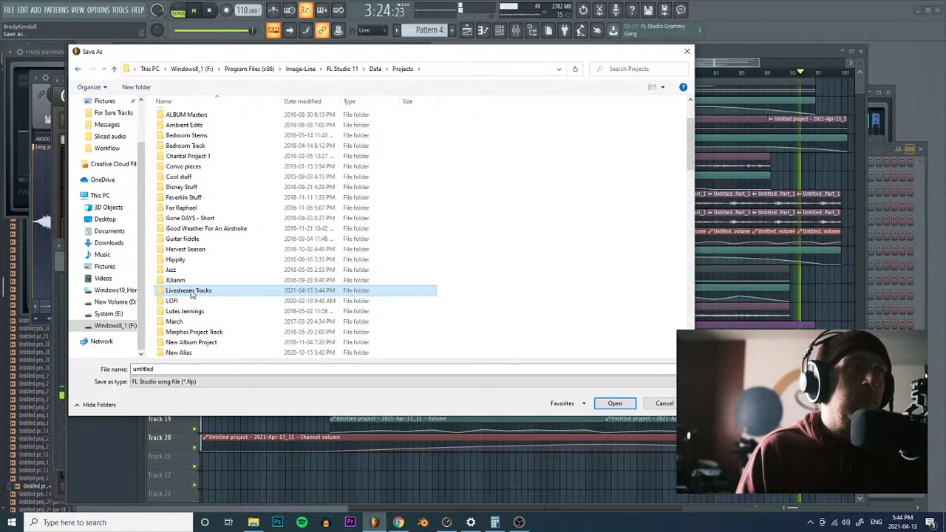
Step: Save the project as 04-13 inside the Livestream Tracks folder
key("Return")
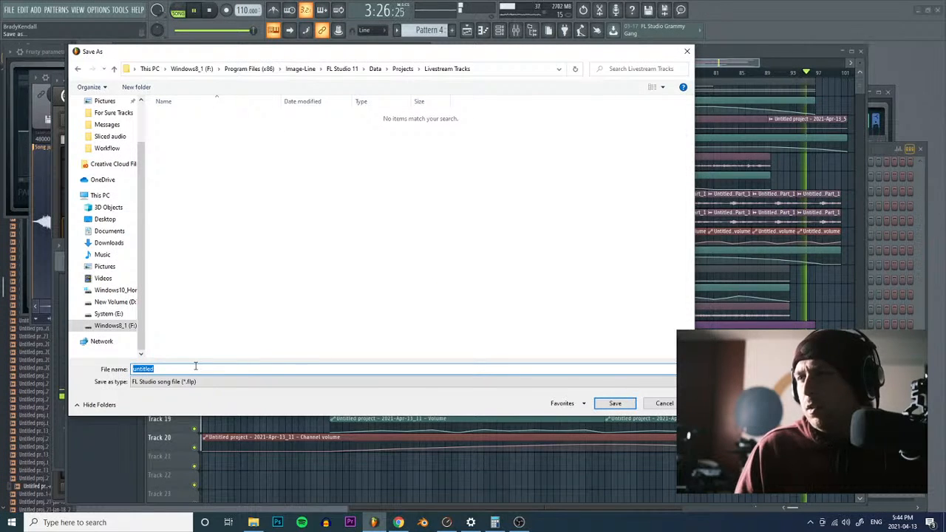
type("04-13")
key("Return")
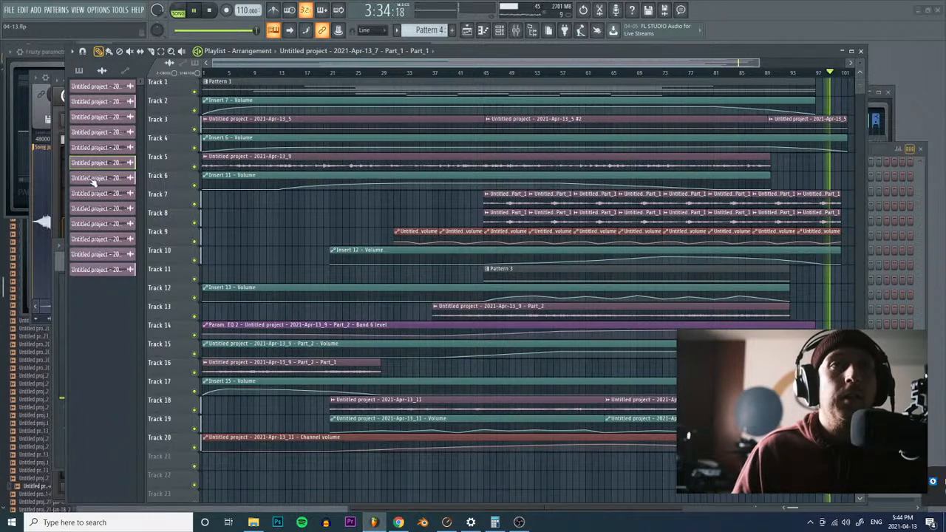
Step: Stop playback of the arrangement and review the project's working-time information again
key("z")
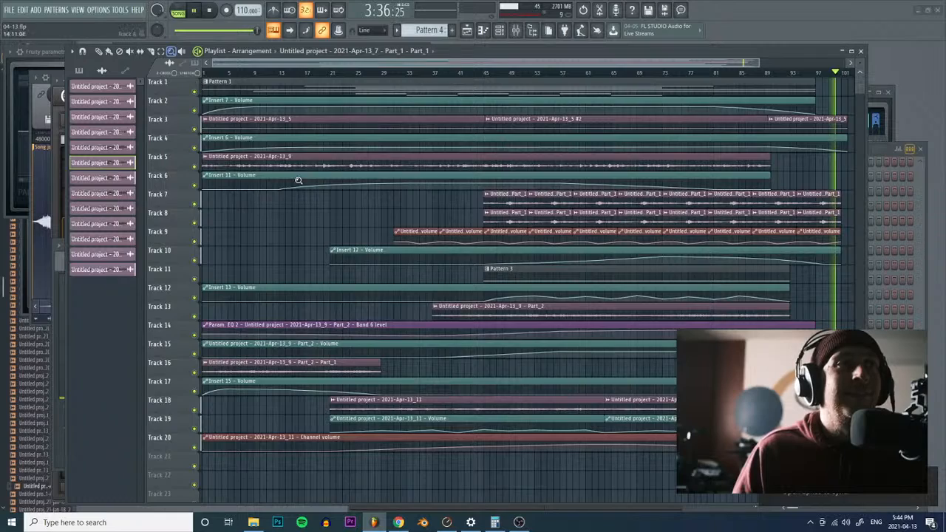
left_click(292, 174)
scroll(299, 181, "down", 1)
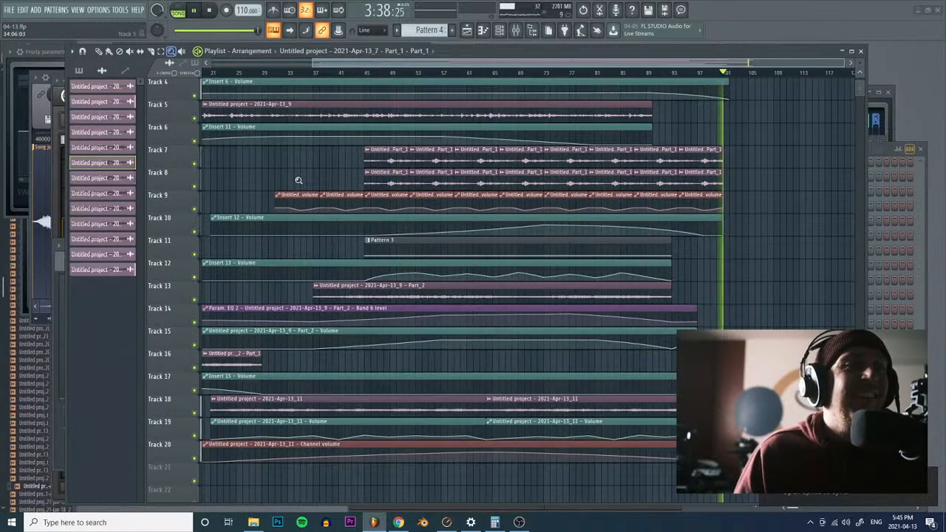
scroll(299, 180, "up", 1)
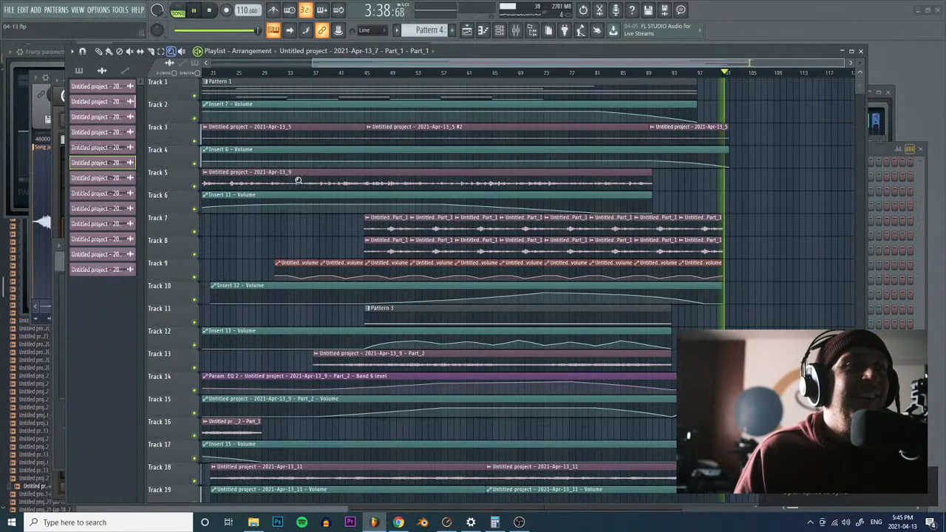
left_click(209, 10)
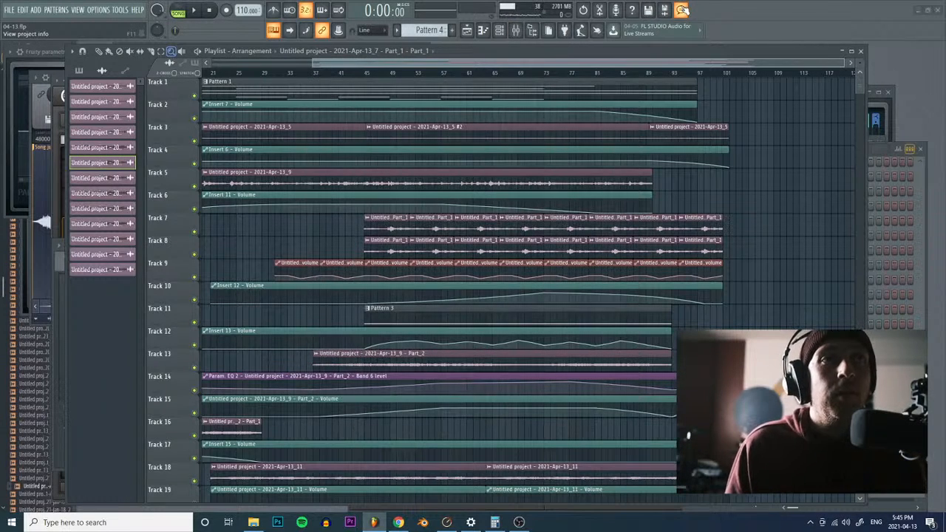
left_click(680, 10)
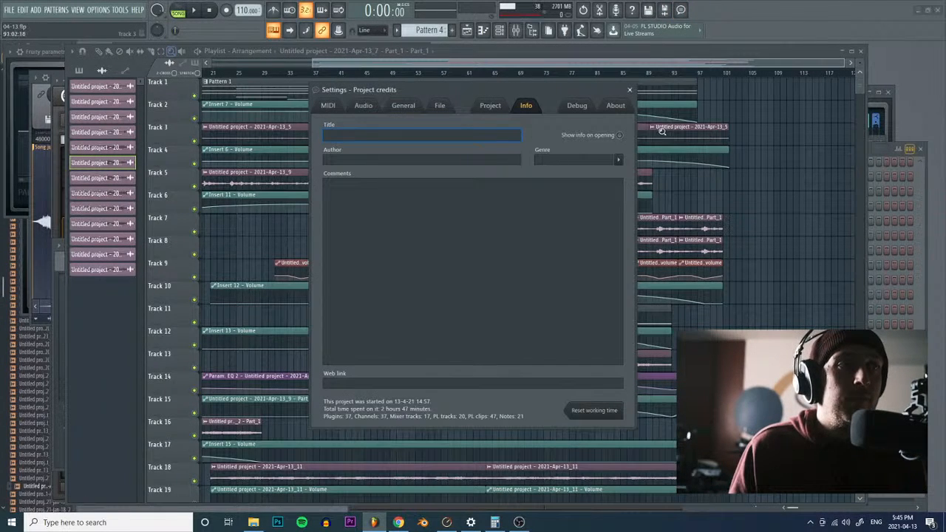
left_click(629, 90)
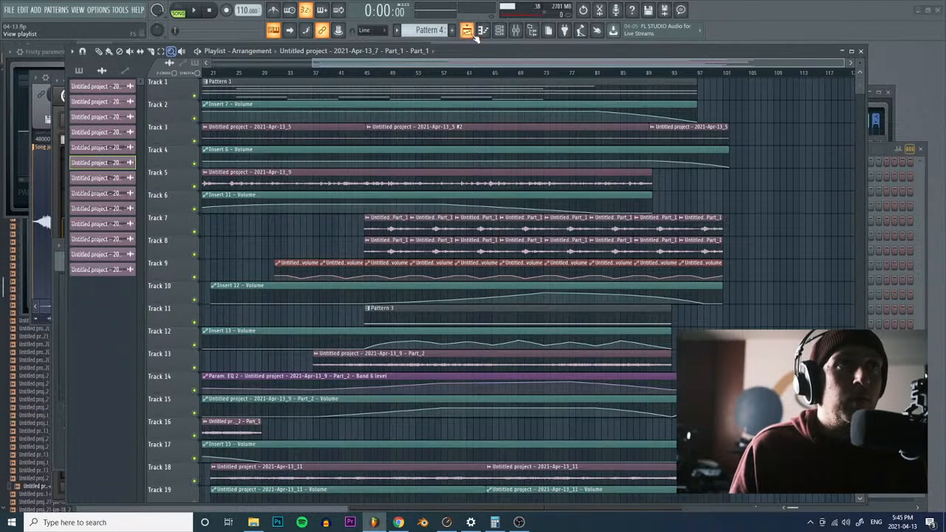
Step: Glance at the mixer, then replay the arrangement from the start while reviewing its tracks from bar 1 to the ending
left_click(515, 32)
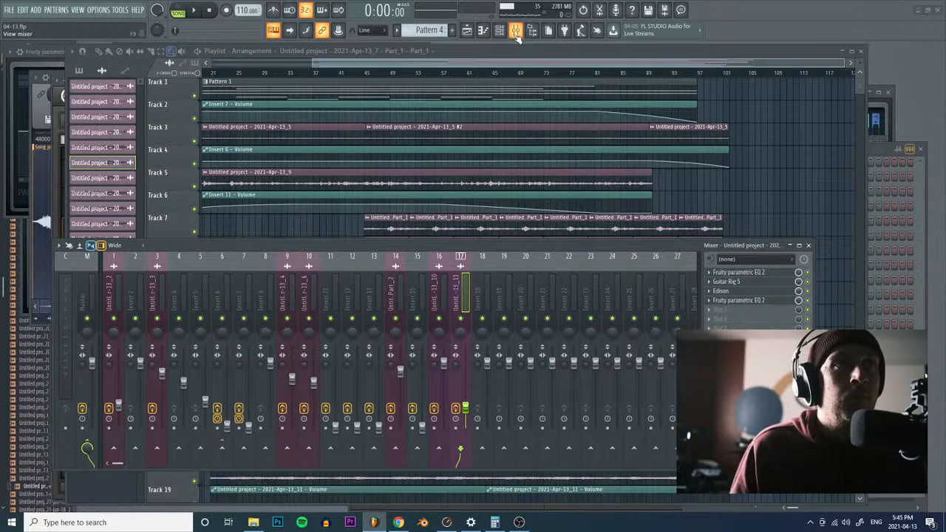
left_click(516, 32)
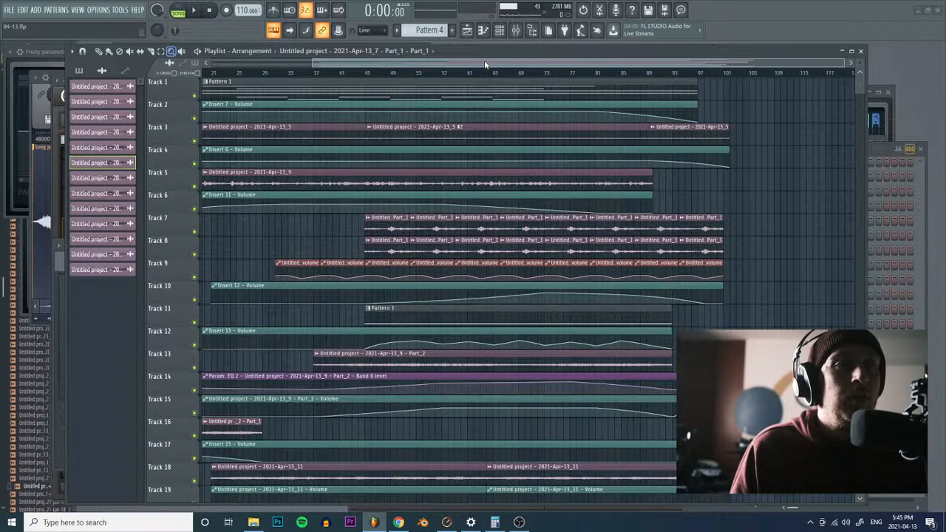
scroll(477, 111, "down", 2)
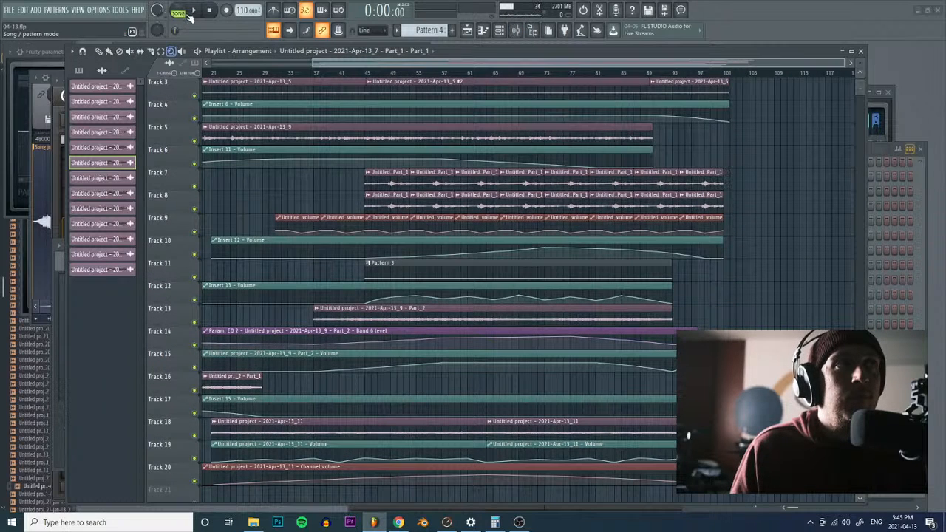
left_click(198, 12)
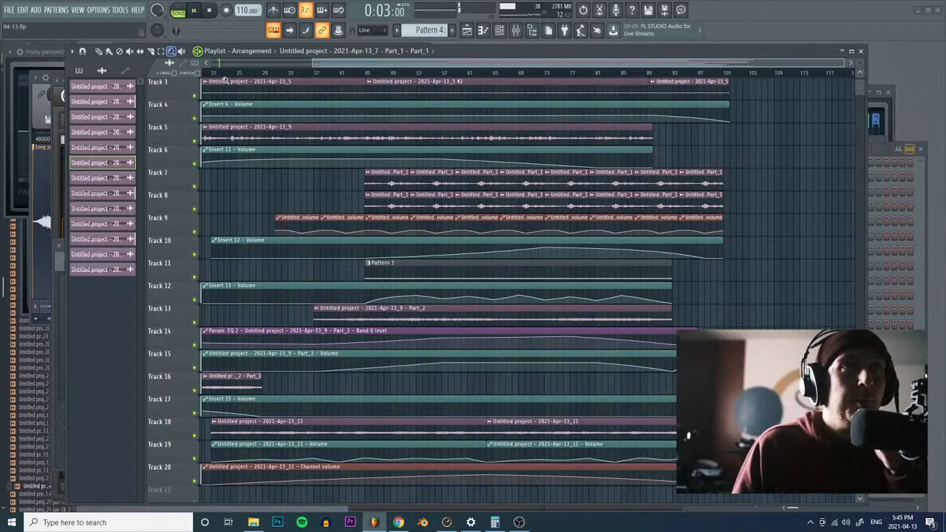
scroll(338, 218, "up", 2)
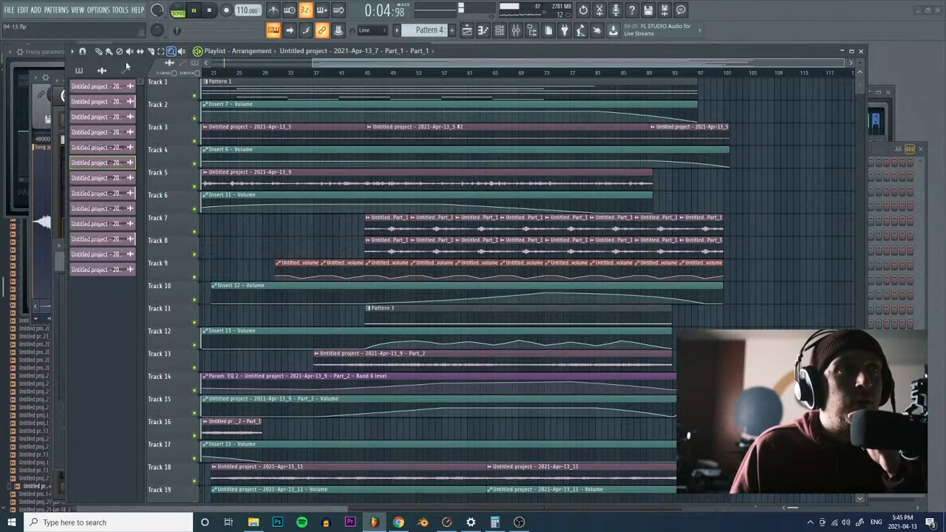
scroll(572, 213, "down", 1)
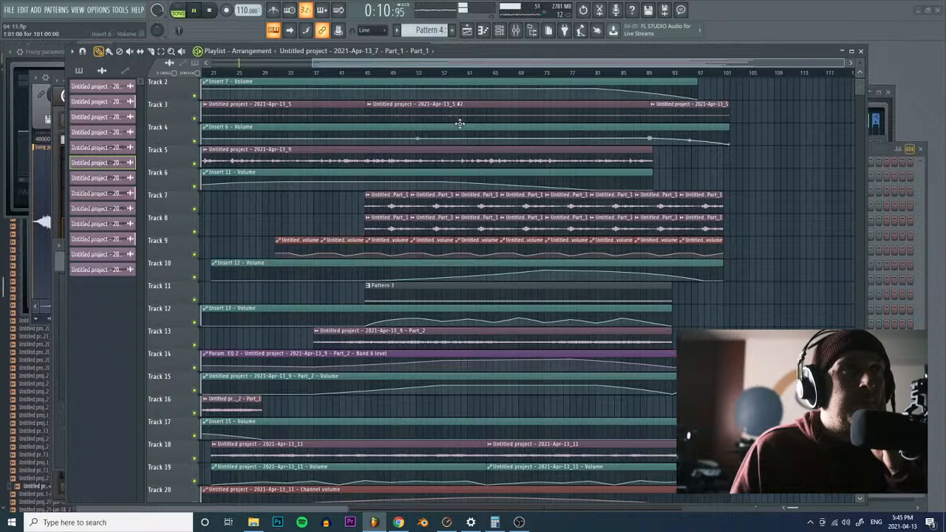
scroll(524, 196, "down", 2)
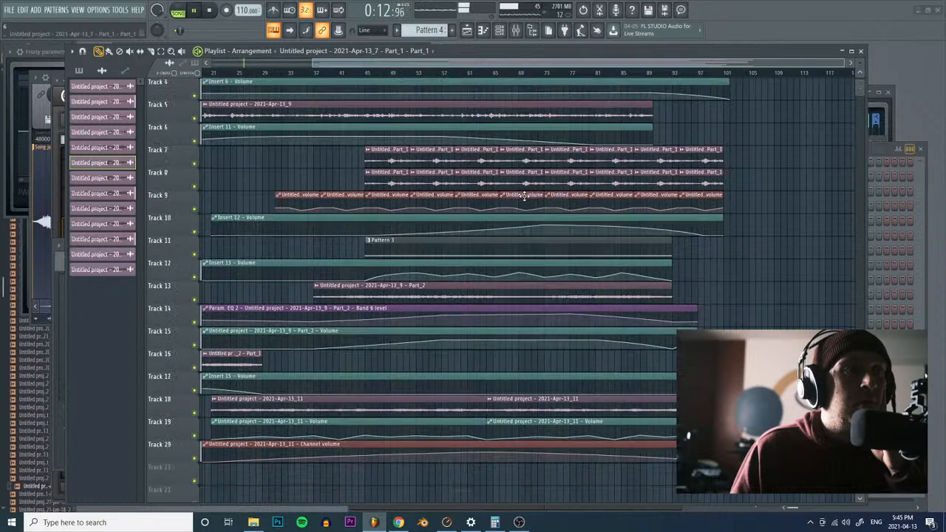
left_click_drag(456, 65, 321, 66)
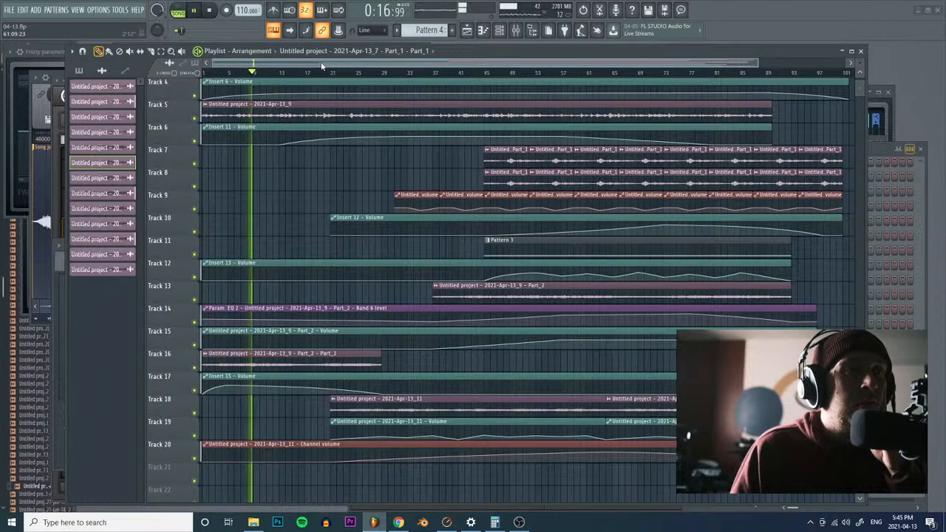
scroll(378, 159, "up", 1)
scroll(377, 159, "up", 2)
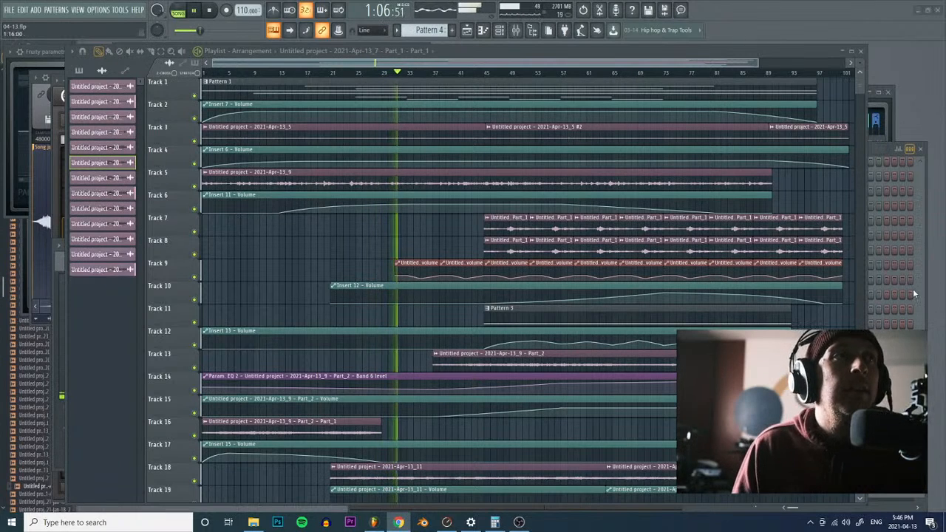
Step: Mute the Pattern 1 clip on Track 1 during playback and check the mixer levels without it
left_click(131, 52)
left_click(382, 105)
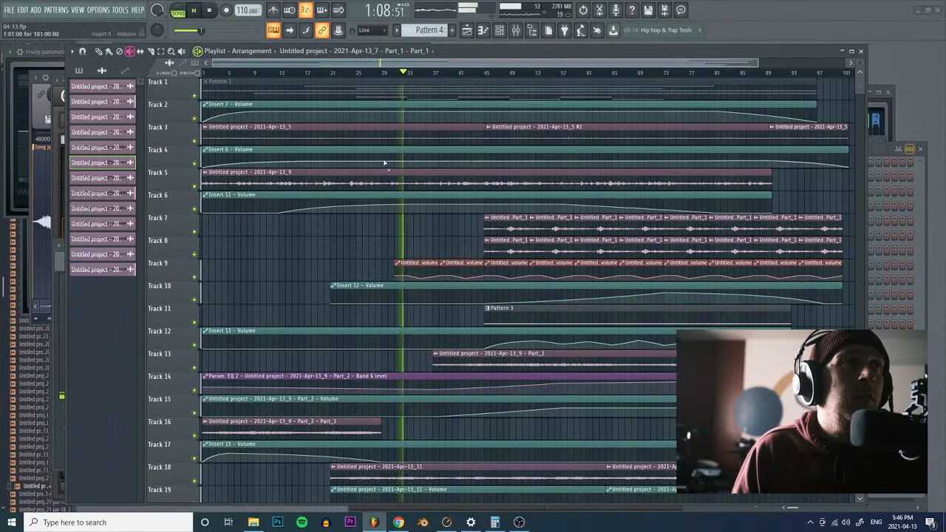
left_click(515, 30)
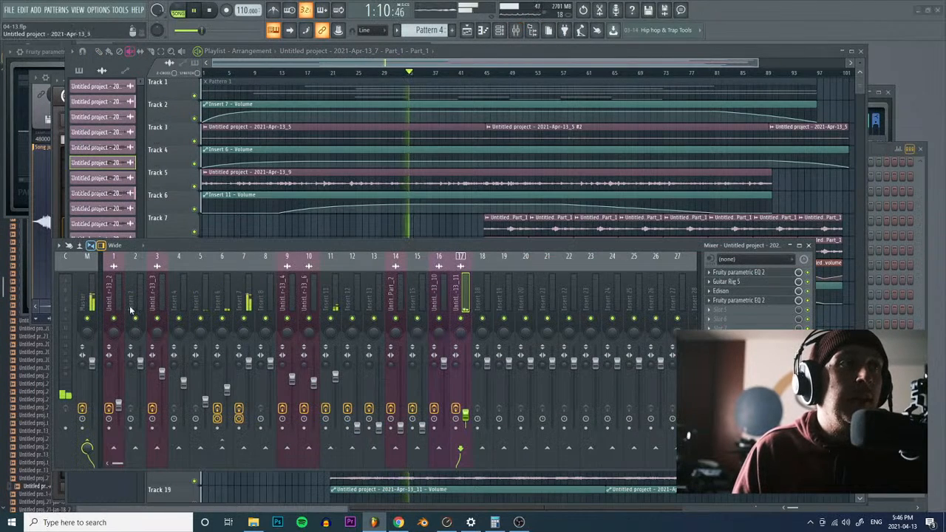
key("F9")
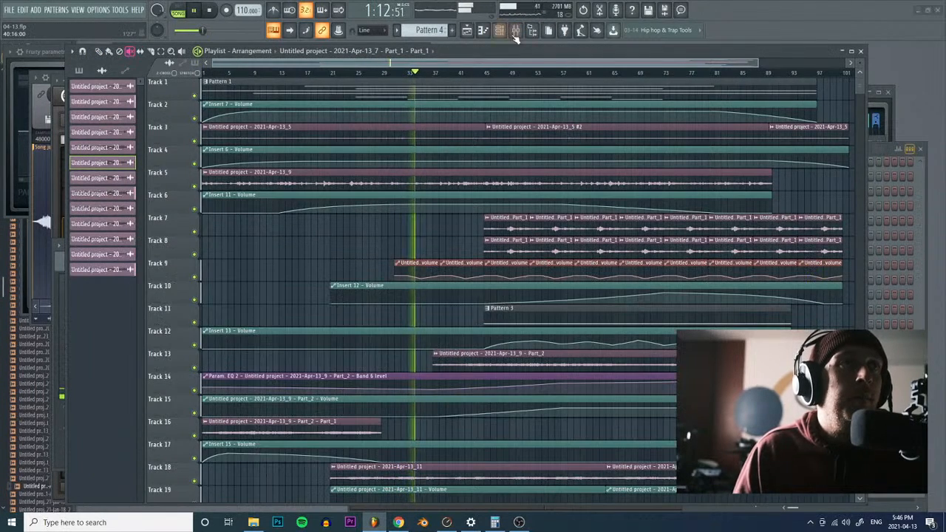
Step: Open the second Fruity parametric EQ 2 on mixer Insert 7 to inspect its curve during playback, and hide the mixer
key("F9")
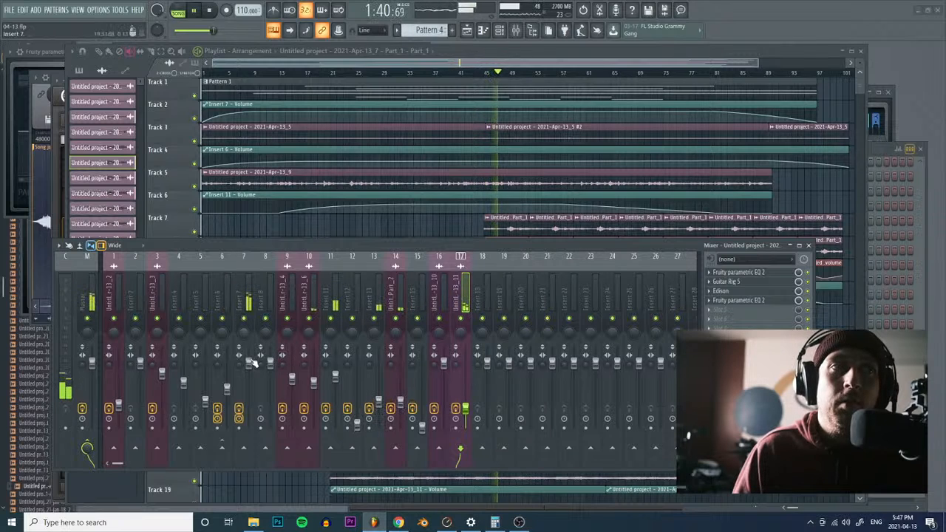
left_click(248, 290)
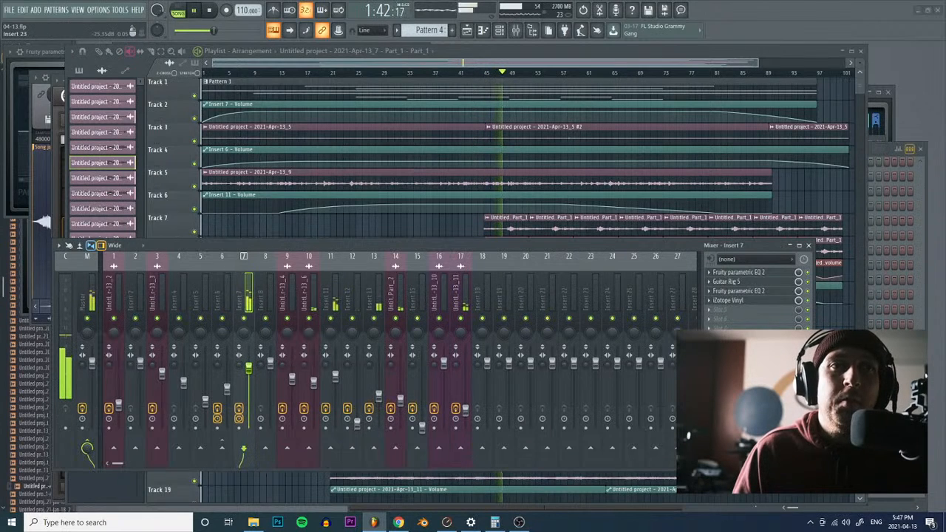
left_click(739, 290)
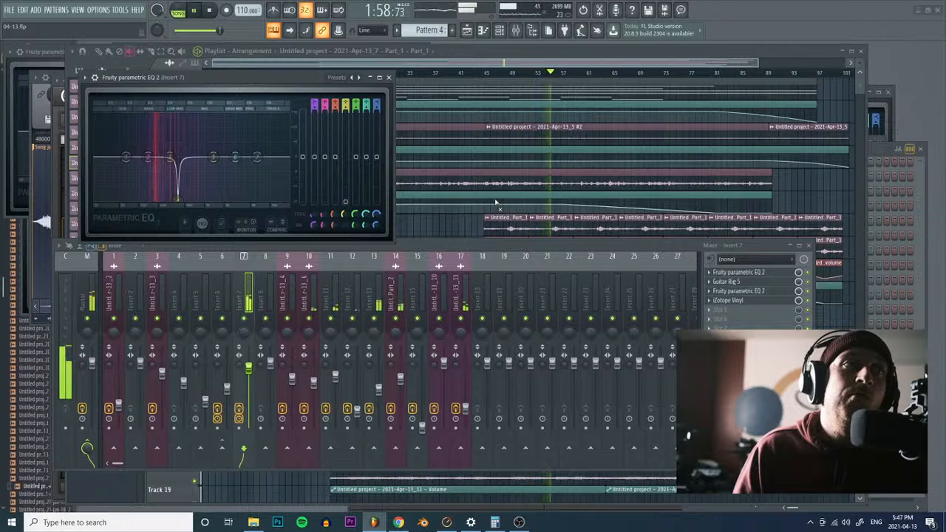
left_click(516, 31)
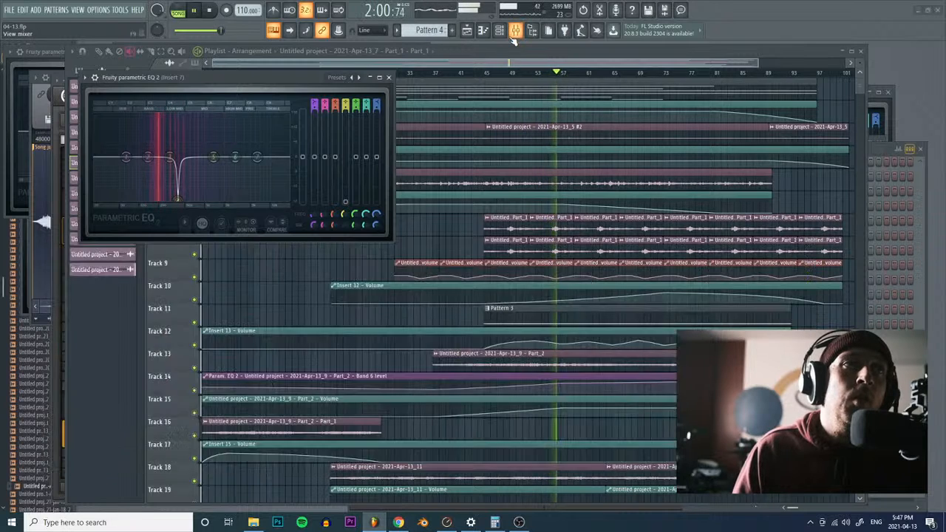
Step: Check the mixer levels at two points of the arrangement's playback, returning to the Playlist each time
left_click(515, 32)
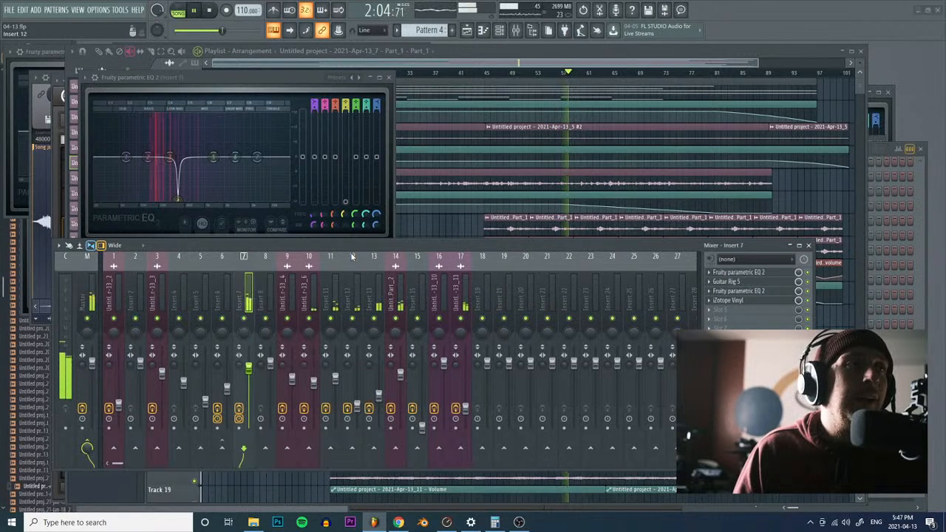
left_click(446, 68)
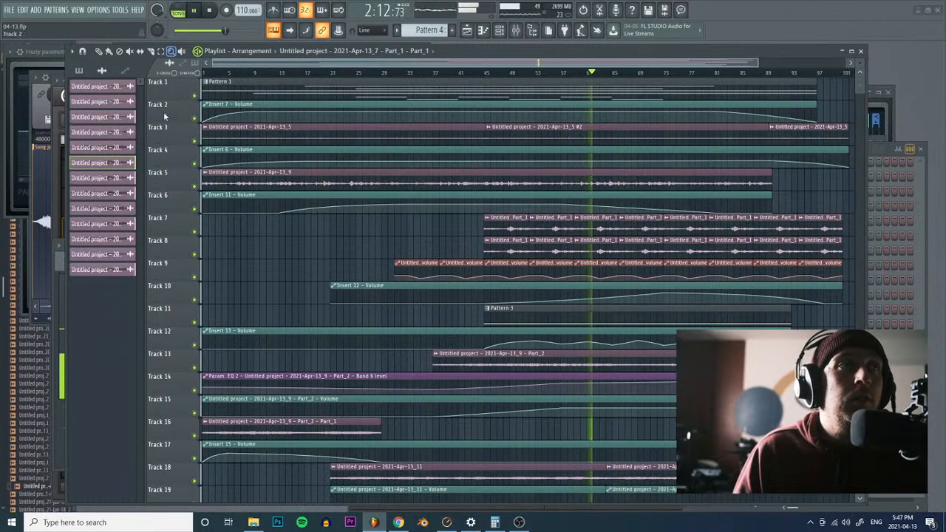
left_click(100, 51)
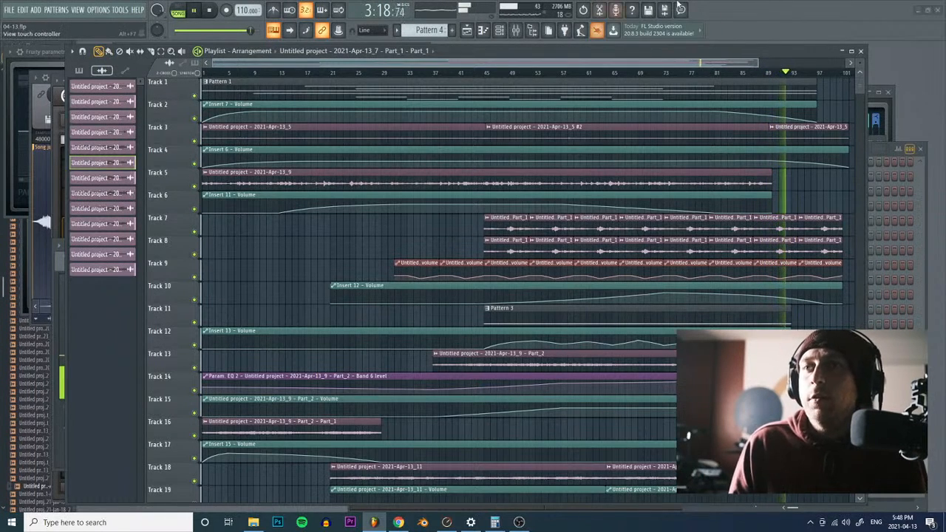
key("alt+Tab")
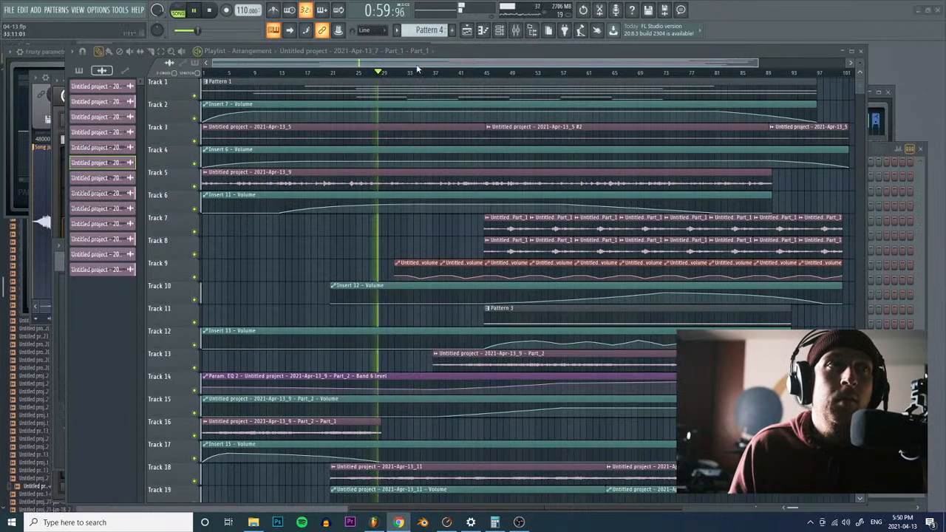
key("F9")
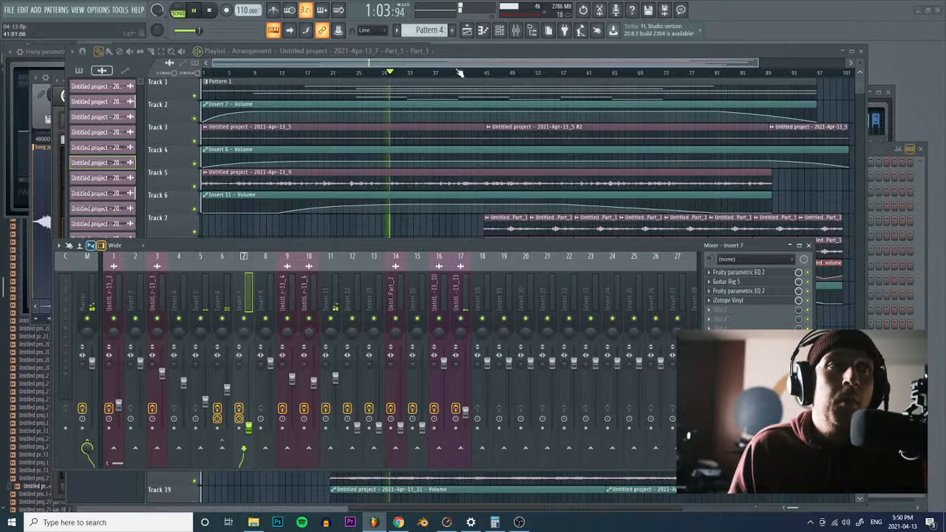
key("F9")
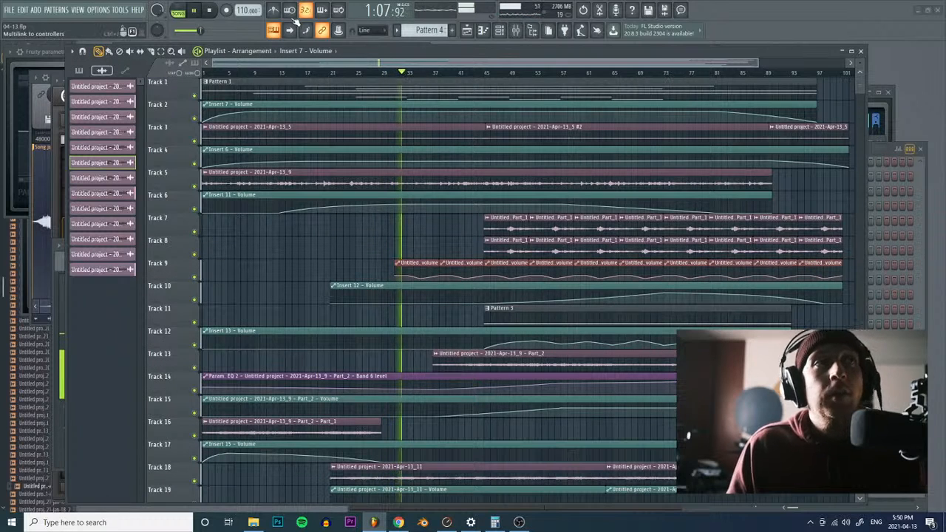
Step: Replay the arrangement from bar 1 several times to review its opening, and stop playback
left_click(211, 11)
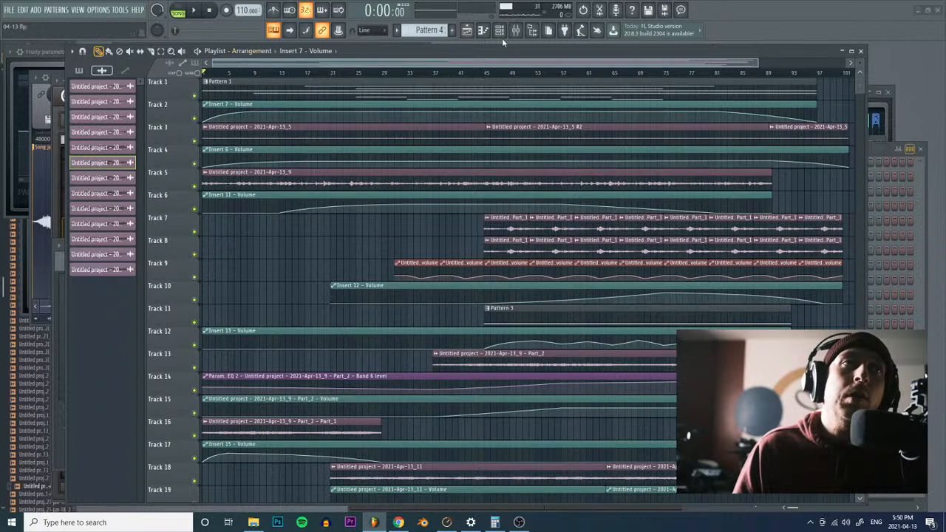
left_click(195, 11)
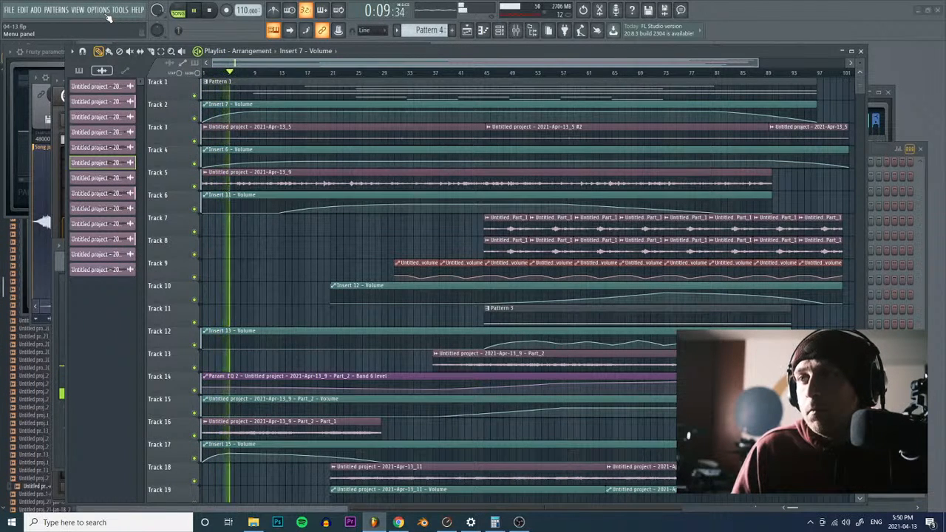
left_click(209, 11)
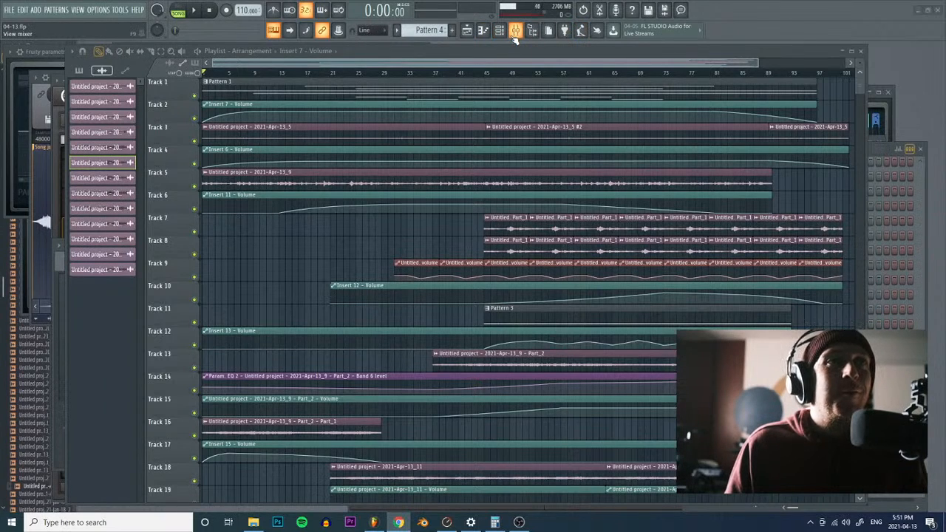
left_click(196, 10)
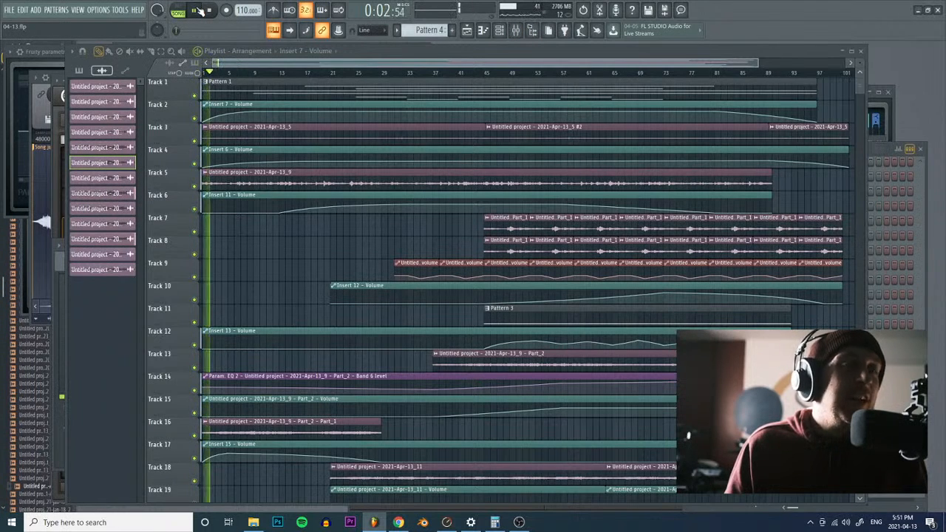
left_click(212, 10)
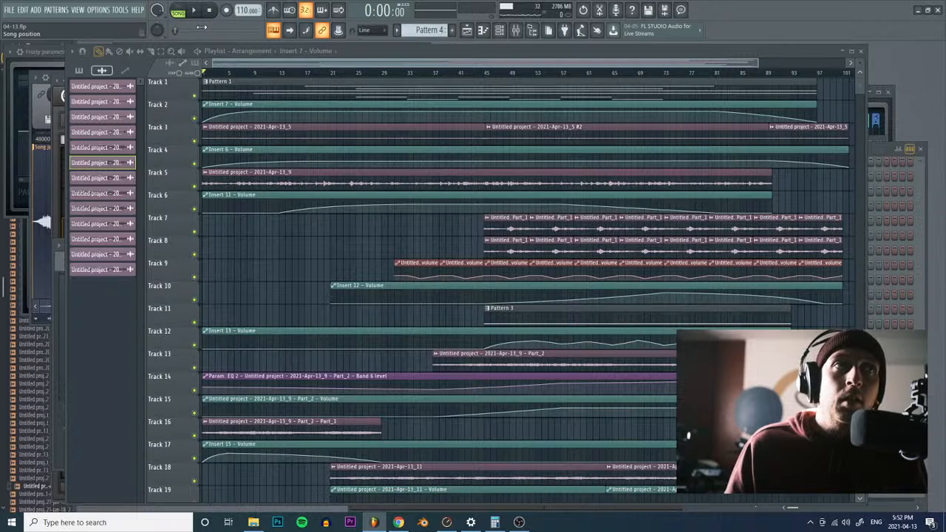
left_click(194, 11)
left_click(209, 12)
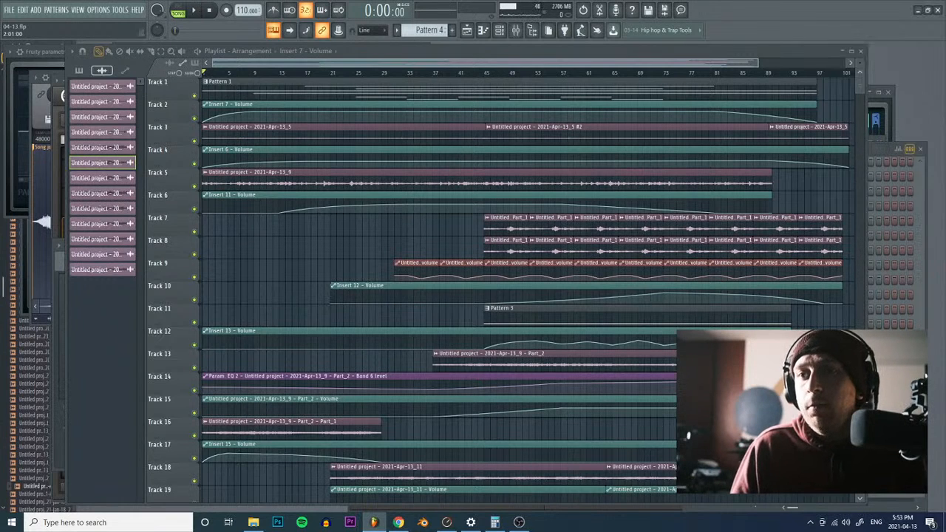
Step: Look through the arrangement's clips and fit all 20 tracks into the Playlist view
scroll(543, 246, "down", 4)
scroll(543, 246, "up", 4)
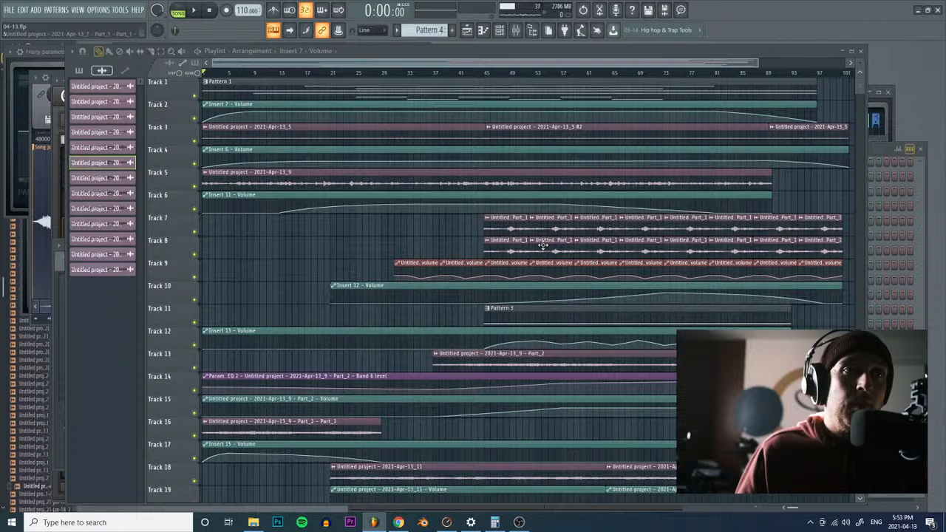
scroll(542, 245, "down", 3)
scroll(542, 245, "up", 3)
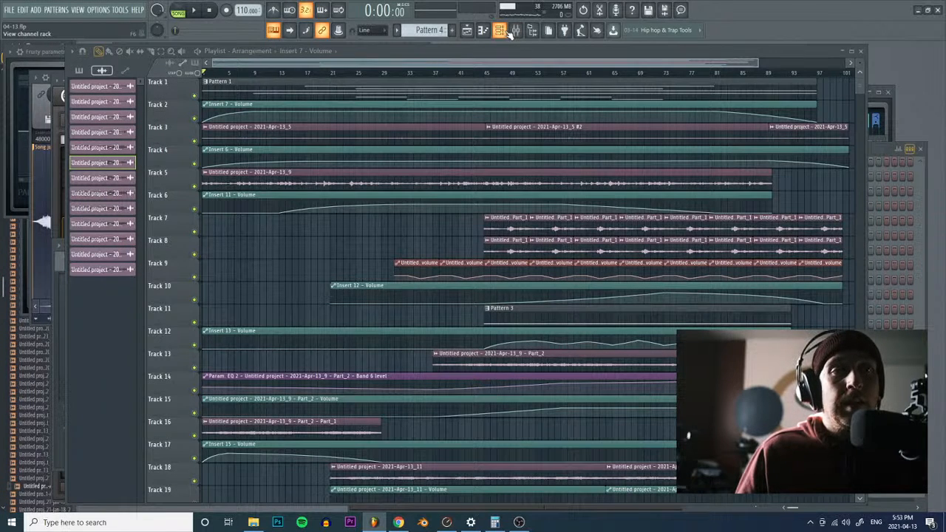
left_click(794, 409)
left_click(171, 52)
left_click(320, 192)
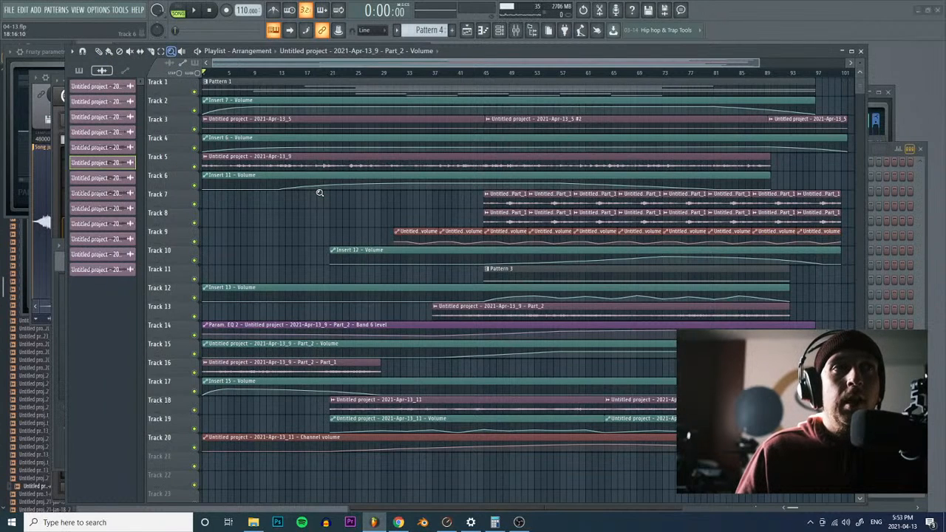
Step: Play the arrangement and listen to it from around bars 45, 65 and 73, then stop playback
key("space")
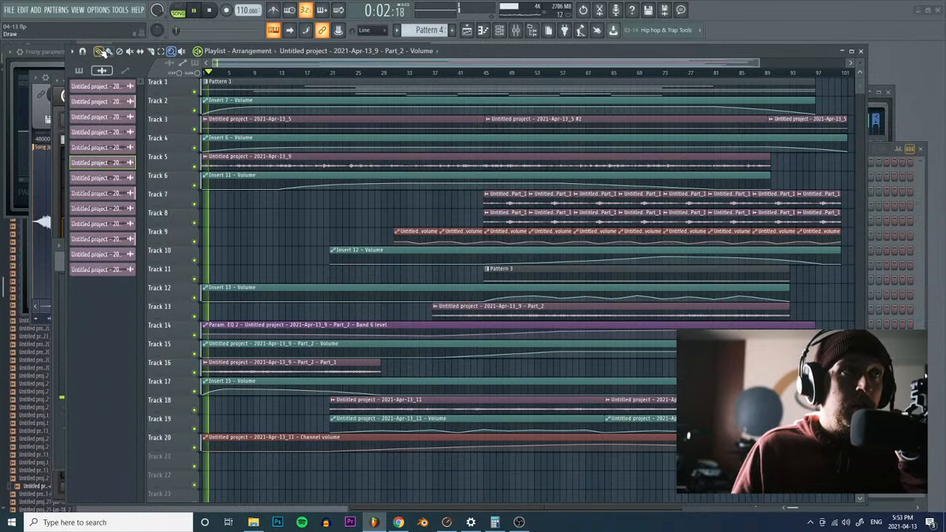
left_click(485, 72)
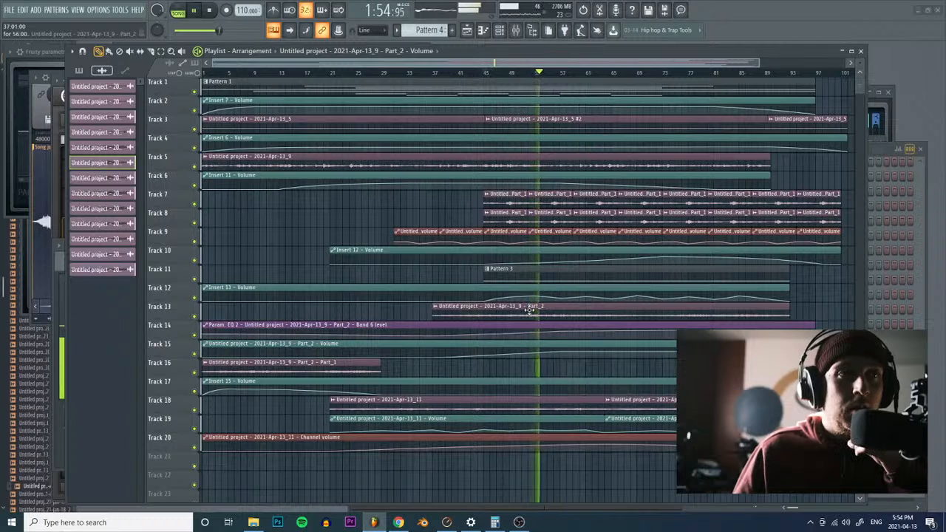
left_click(617, 73)
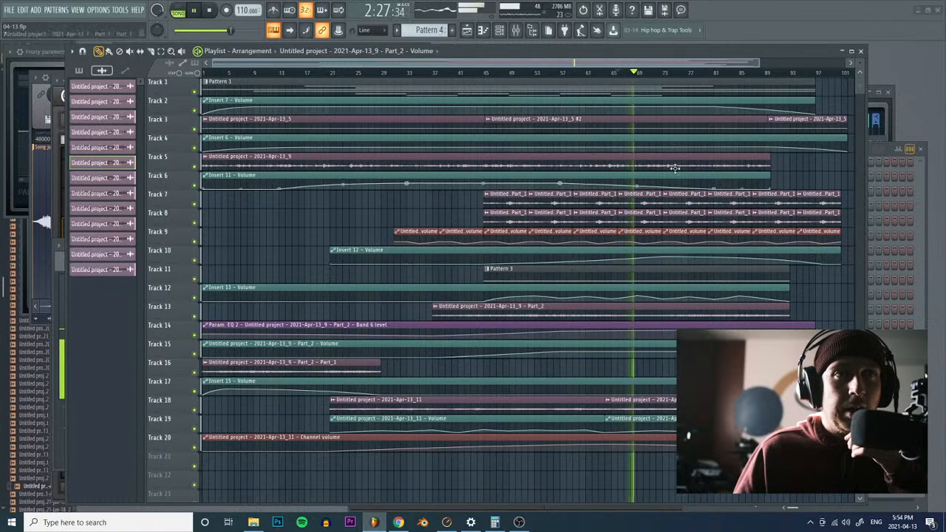
left_click(662, 73)
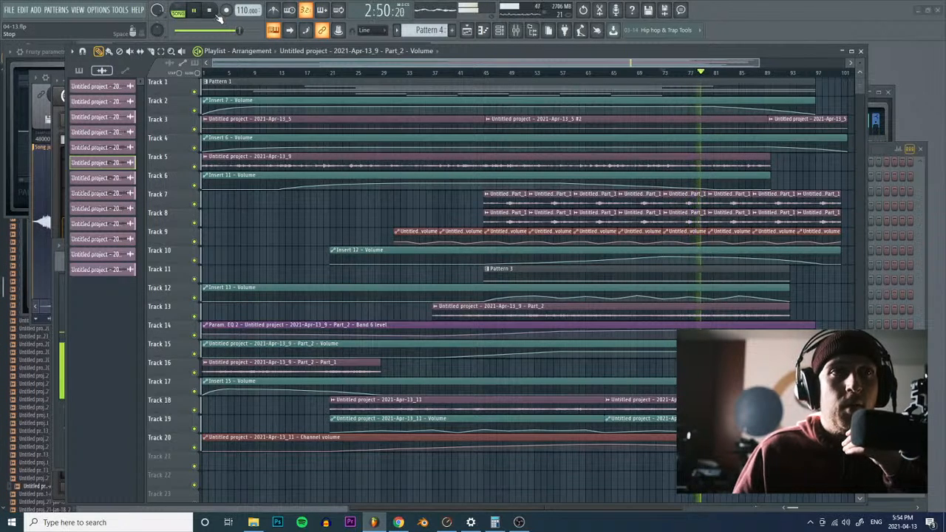
left_click(671, 73)
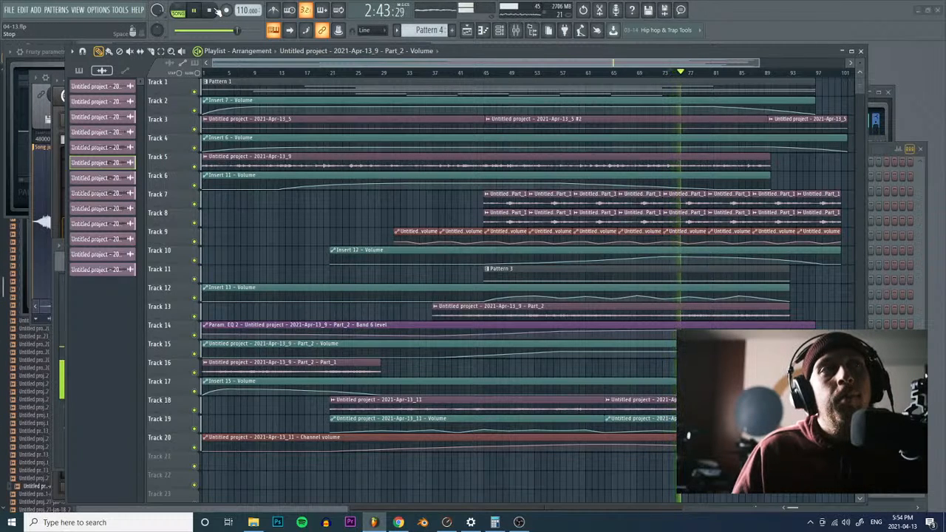
left_click(217, 11)
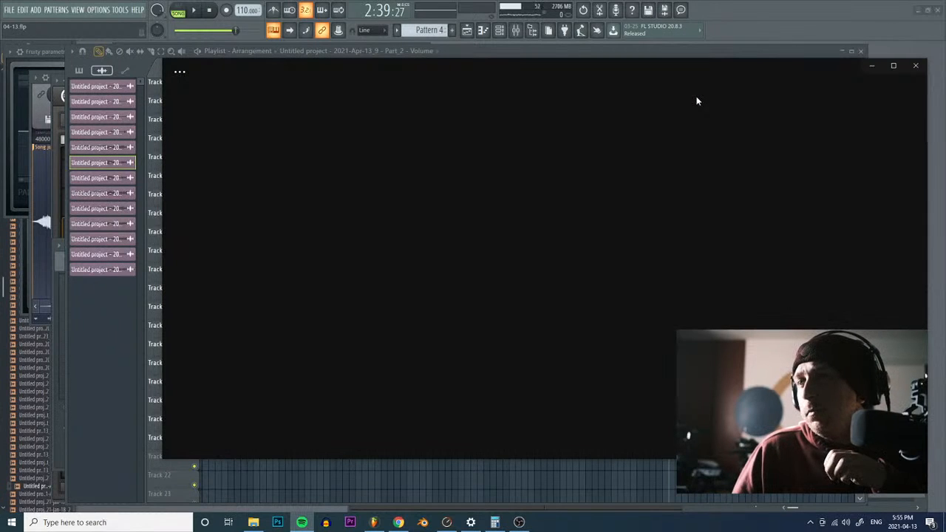
Step: Move the Spotify window off the main screen to uncover the Playlist
left_click_drag(573, 65, 945, 82)
left_click_drag(938, 49, 945, 48)
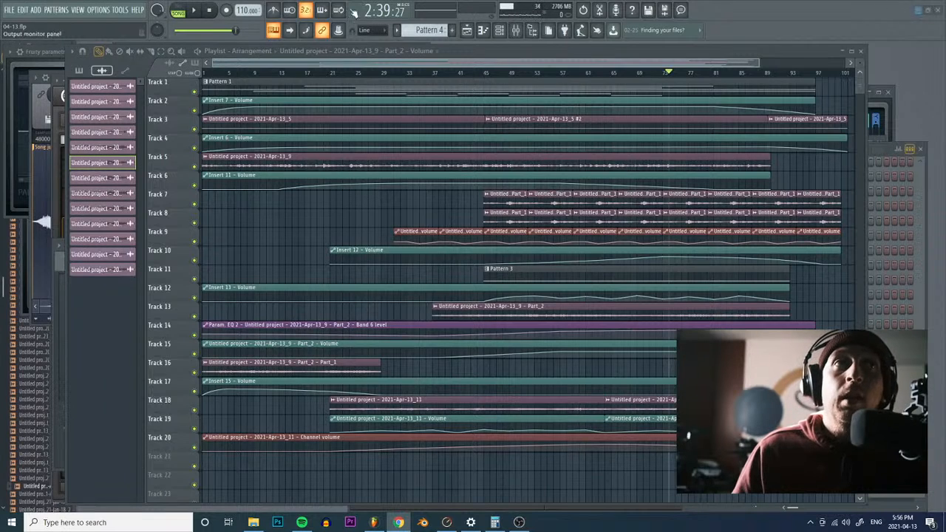
Step: Play the arrangement through to its ending, then restart playback from bar 1
left_click(201, 17)
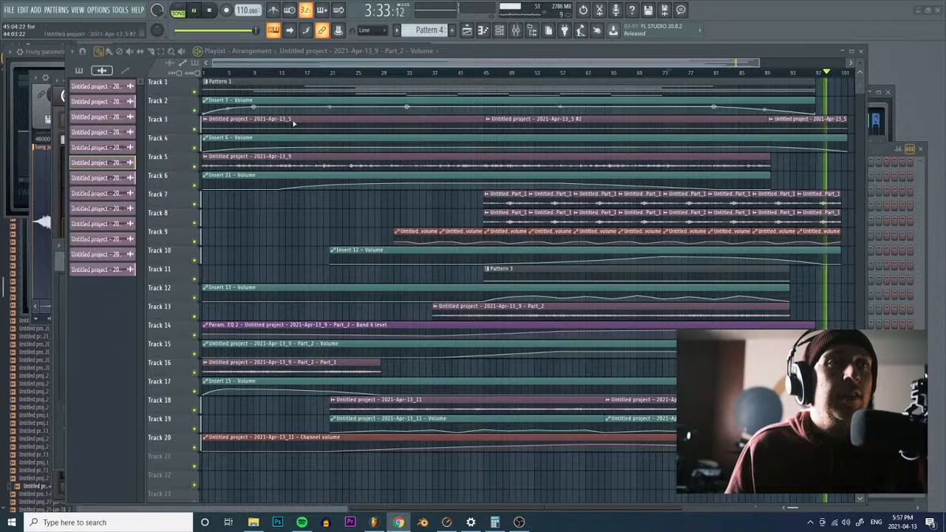
left_click(212, 9)
left_click(197, 10)
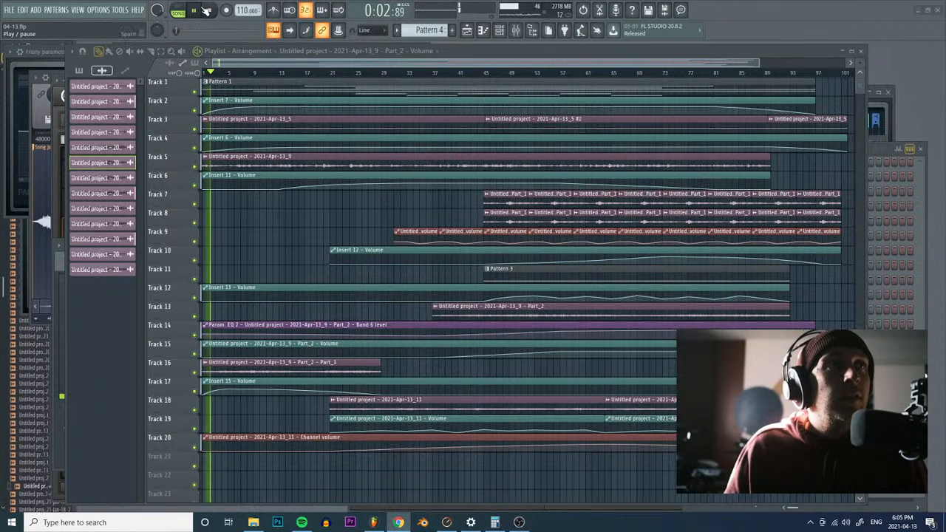
Step: Save the project 04-13.flp under its existing name
left_click(16, 9)
left_click(27, 58)
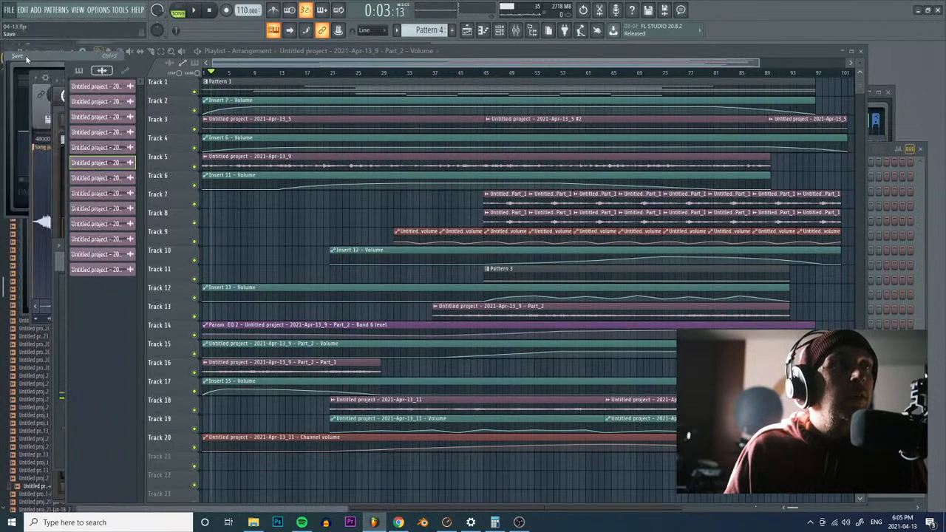